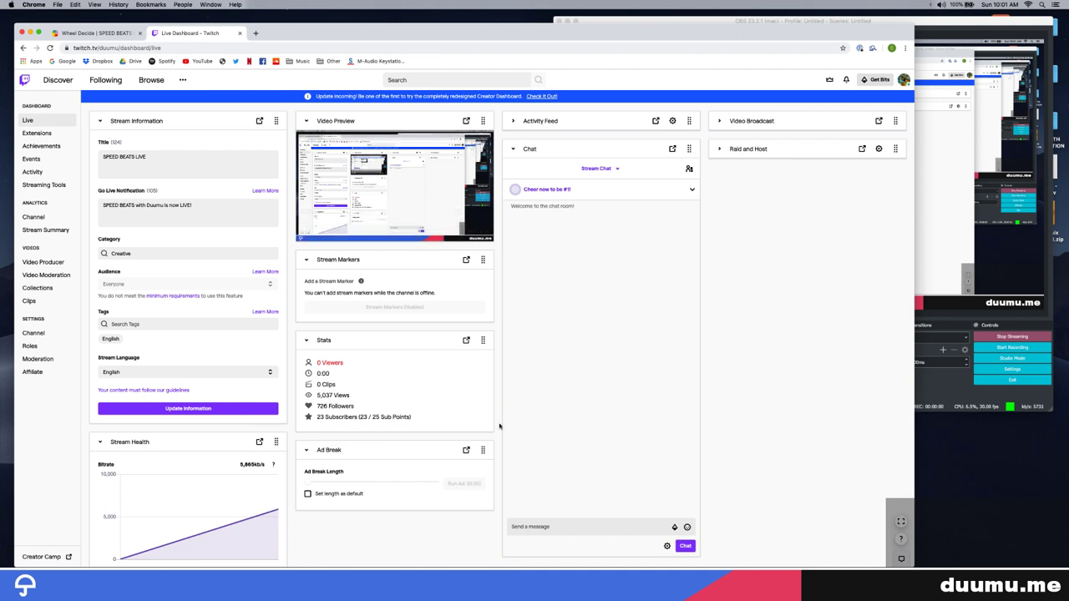
# Reload the Twitch live dashboard and copy the channel part of its address
pyautogui.press('super+r')
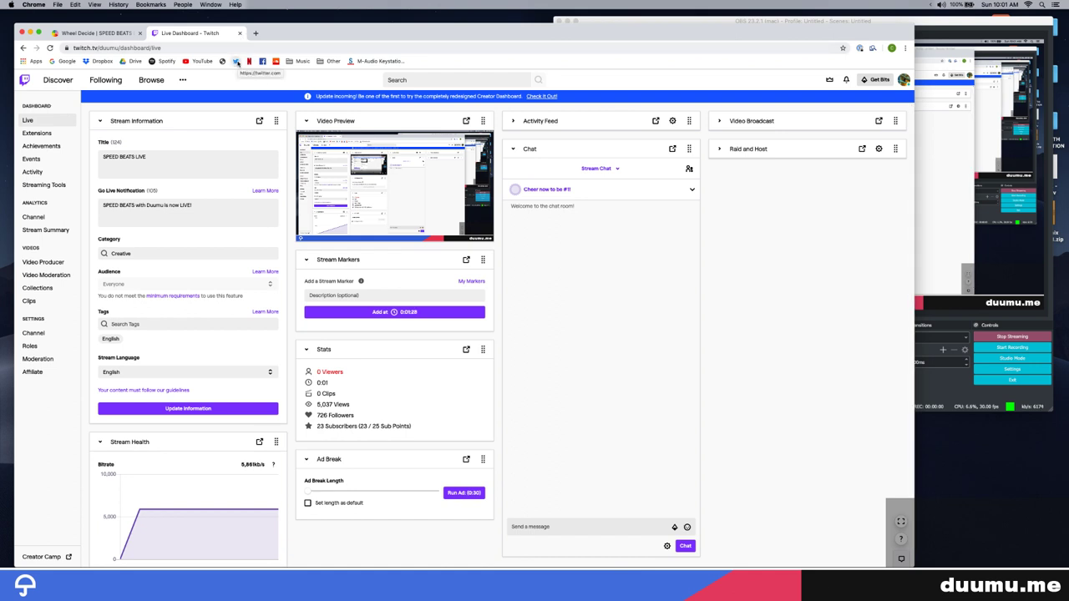
pyautogui.click(120, 48)
pyautogui.click(118, 48)
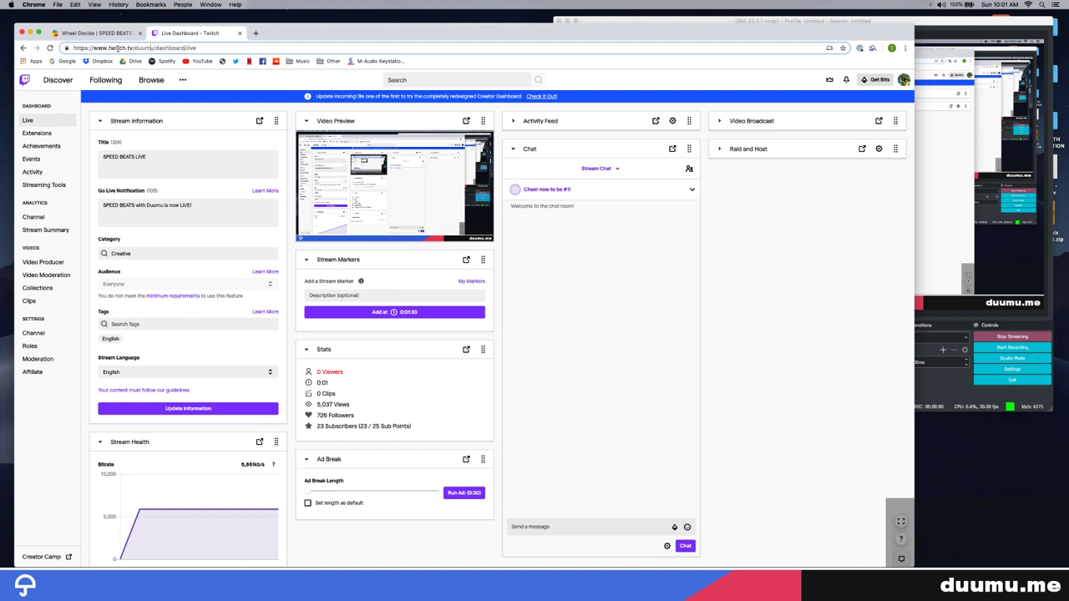
pyautogui.moveTo(151, 48); pyautogui.dragTo(58, 49)
pyautogui.press('super+c')
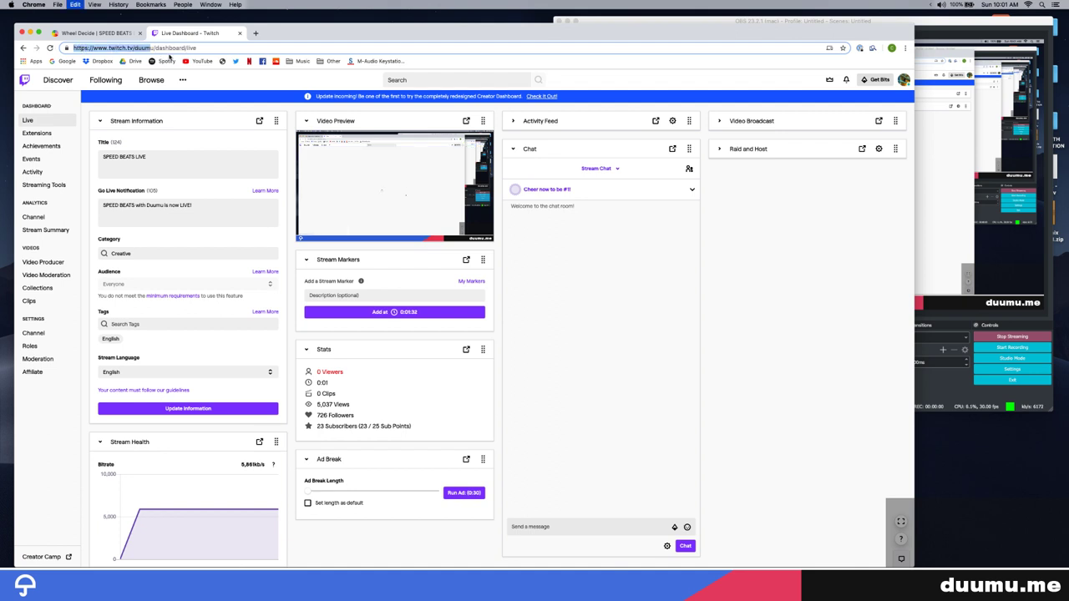
# Switch to Twitter and open the "speed beats live in 45 minutes" tweet by way of the latest reply notification
pyautogui.click(235, 61)
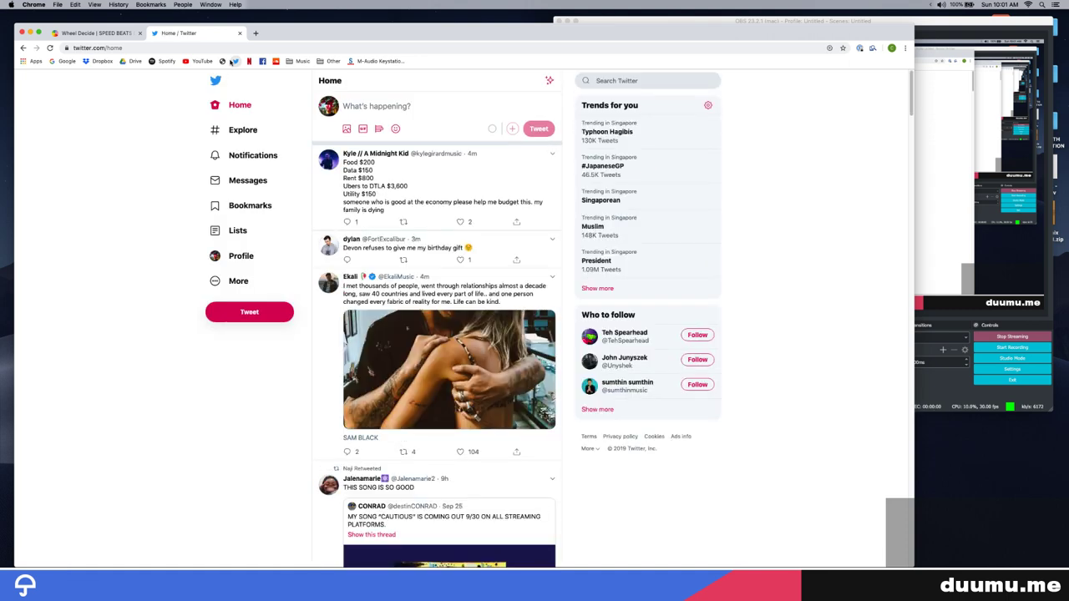
pyautogui.click(251, 156)
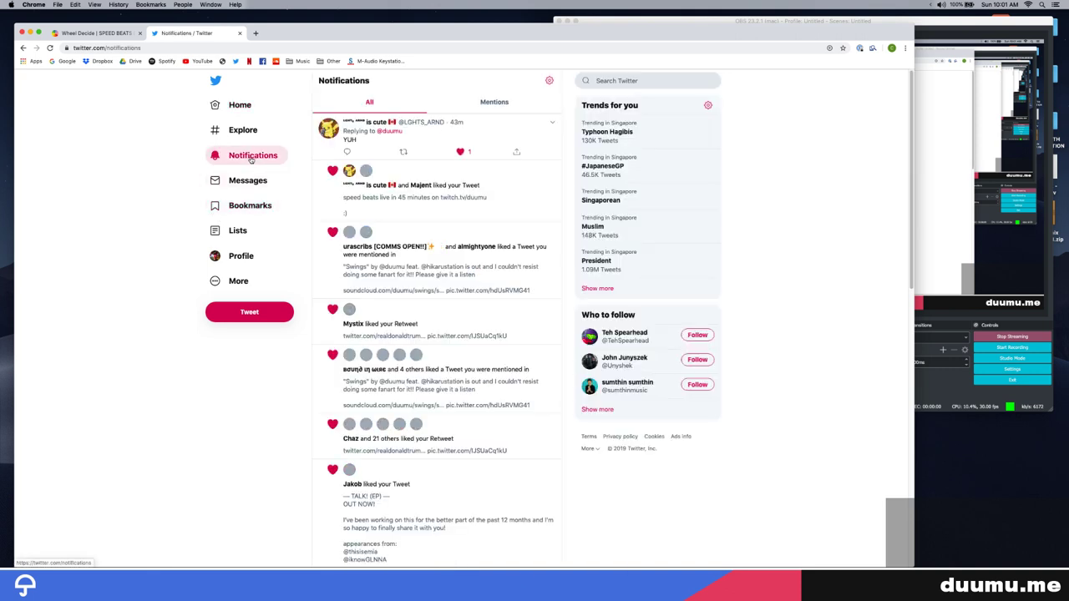
pyautogui.click(429, 142)
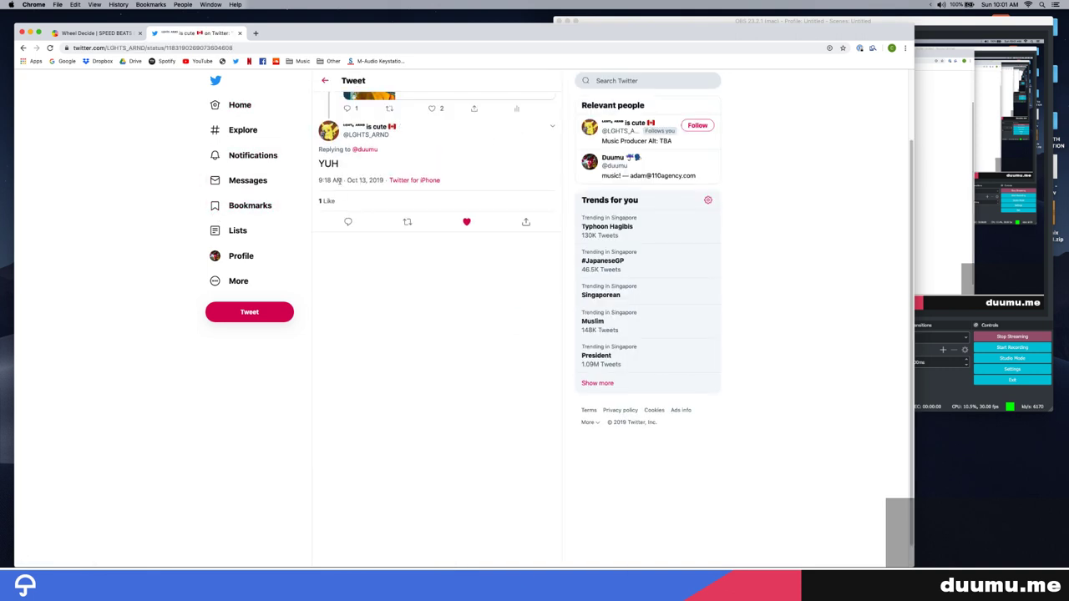
pyautogui.click(384, 121)
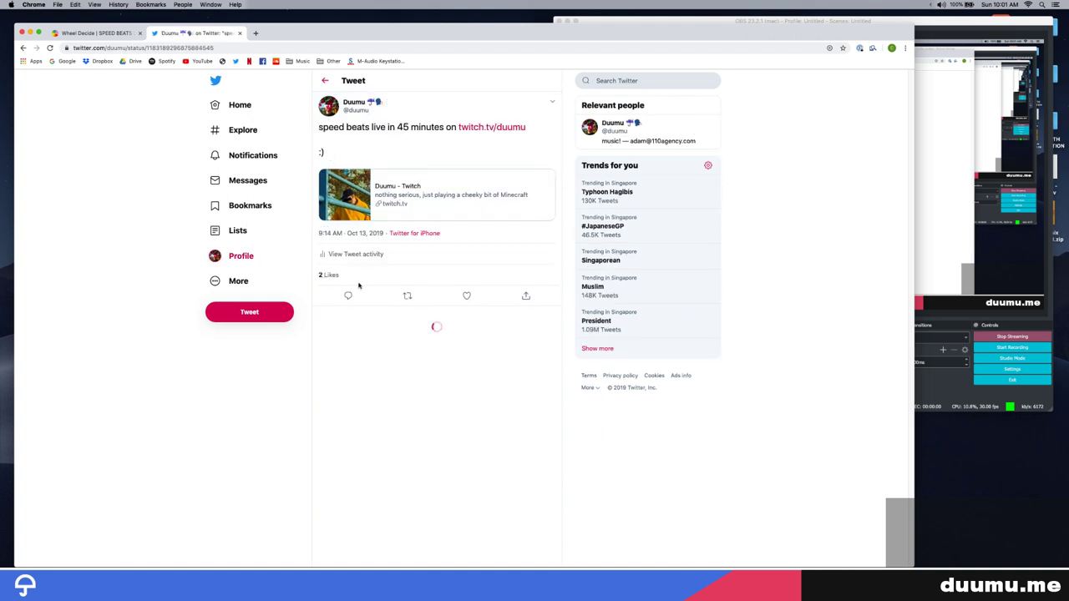
pyautogui.click(347, 295)
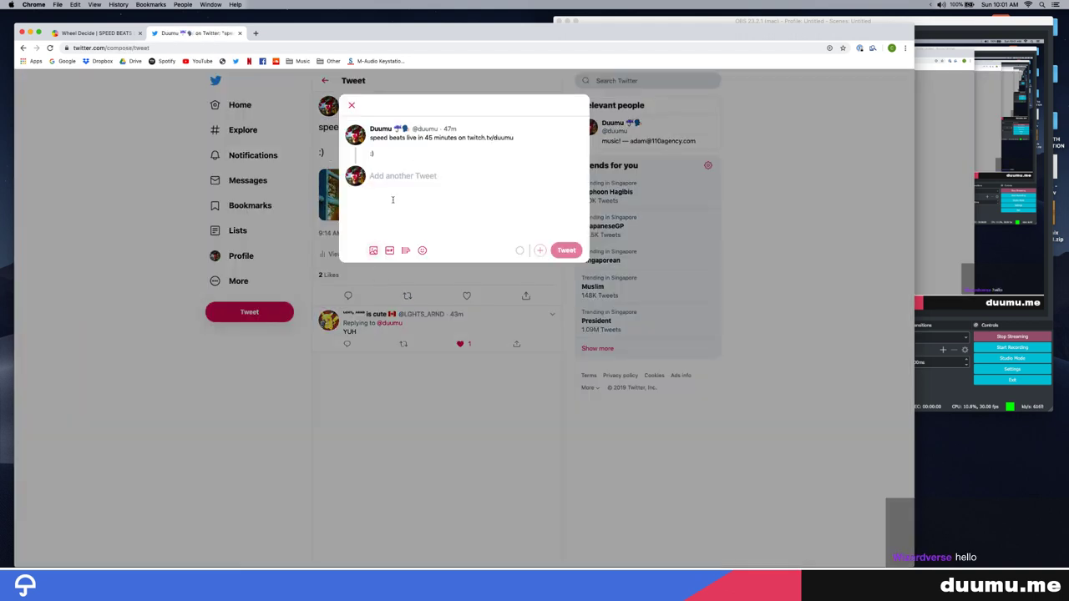
pyautogui.write('LIVE NOW @')
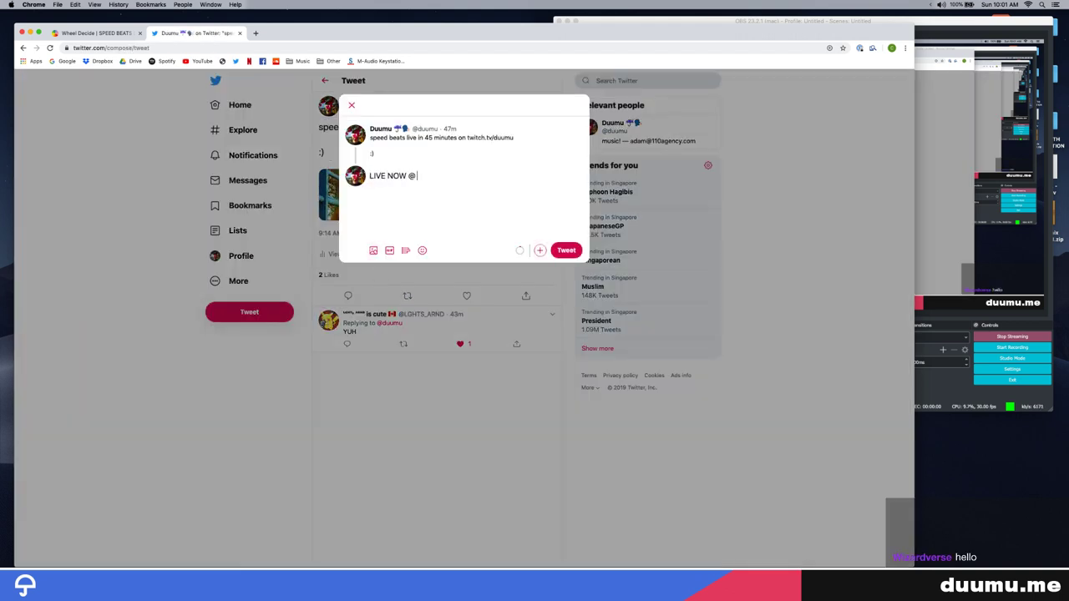
pyautogui.press('super+v')
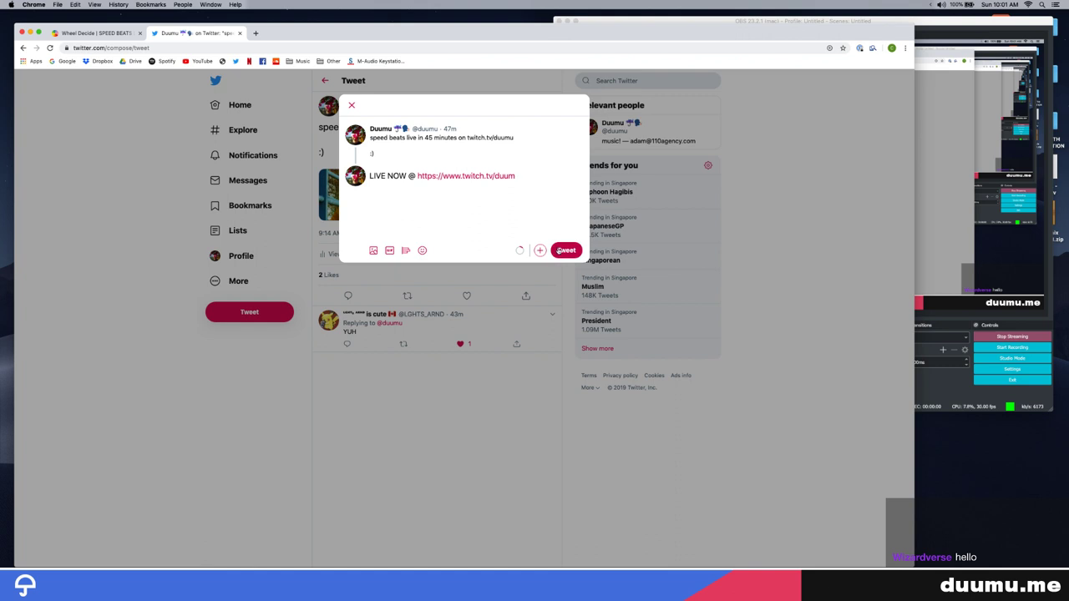
pyautogui.write('u')
pyautogui.click(573, 252)
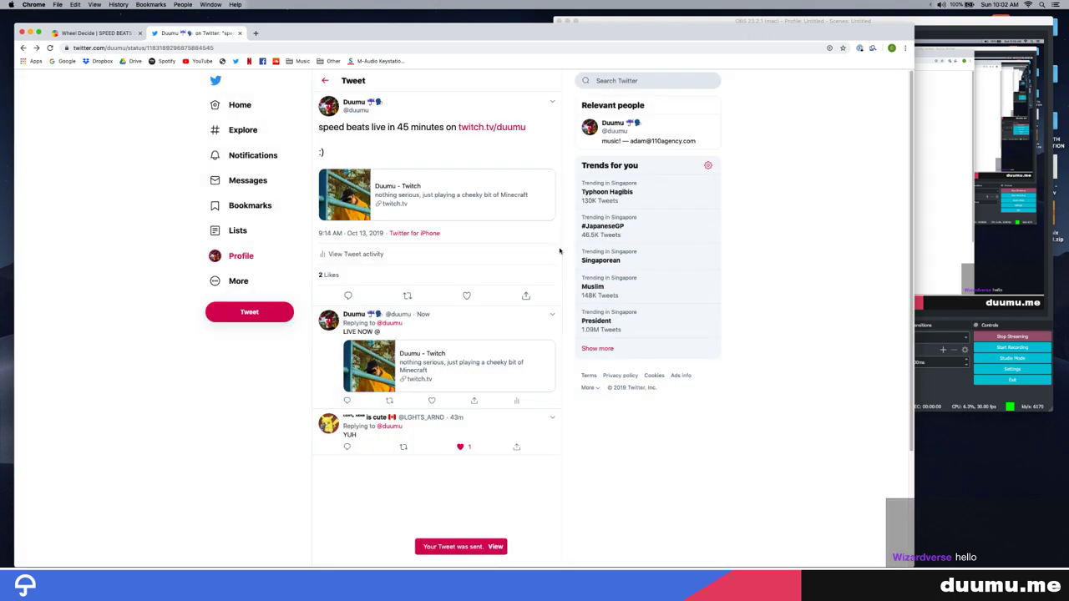
# Close the Twitter page and move the OBS window inward over the browser, leaving the Wheel Decide page in front
pyautogui.click(251, 105)
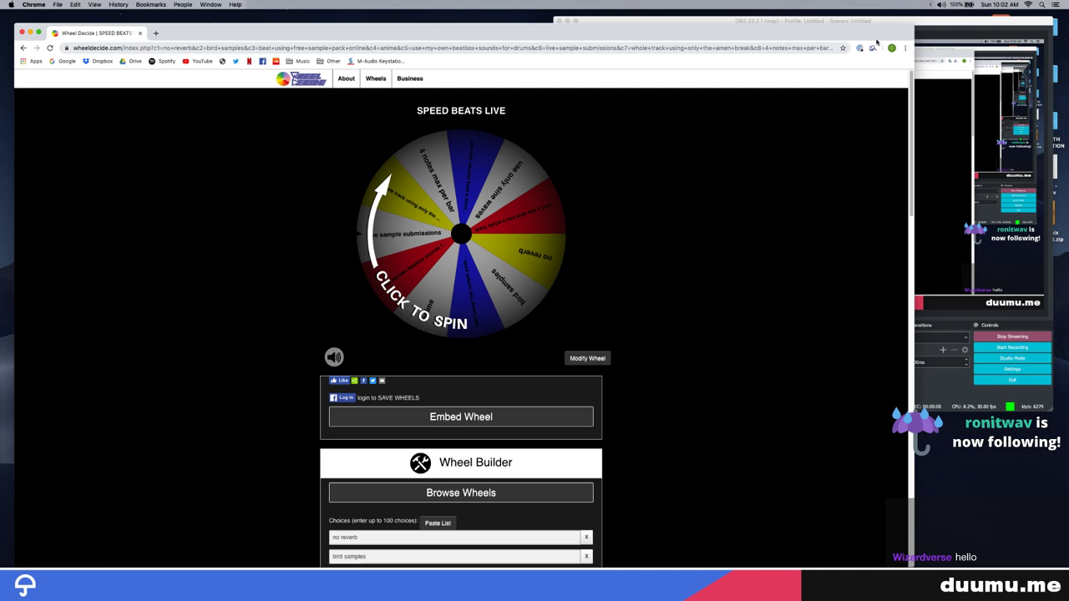
pyautogui.click(240, 32)
pyautogui.moveTo(915, 22); pyautogui.dragTo(757, 114)
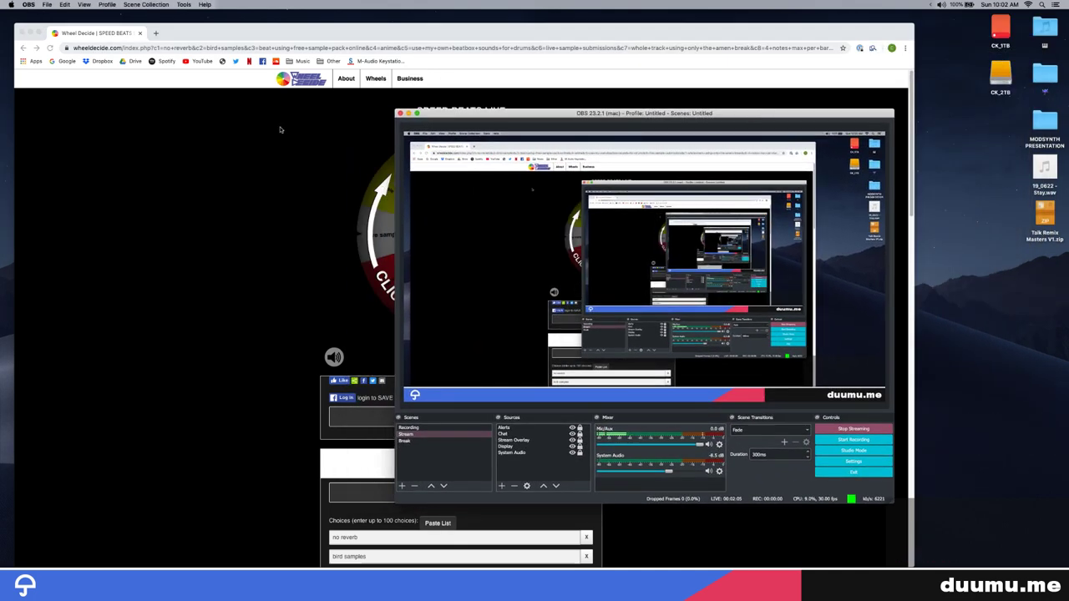
pyautogui.click(280, 130)
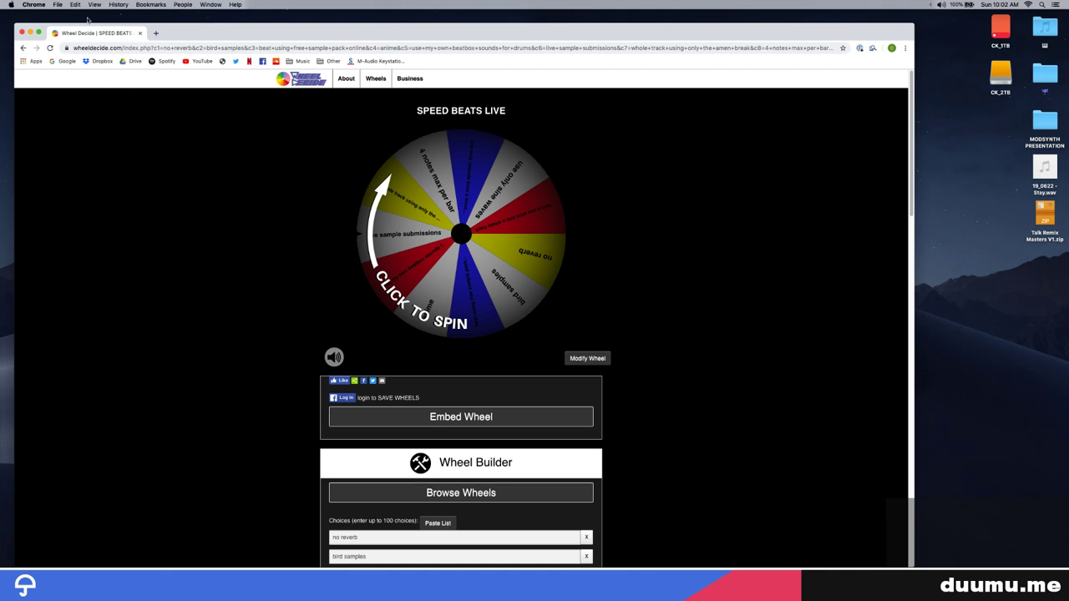
# Open SoundCloud in a new tab and go to the signed-in account's profile
pyautogui.click(155, 33)
pyautogui.click(276, 61)
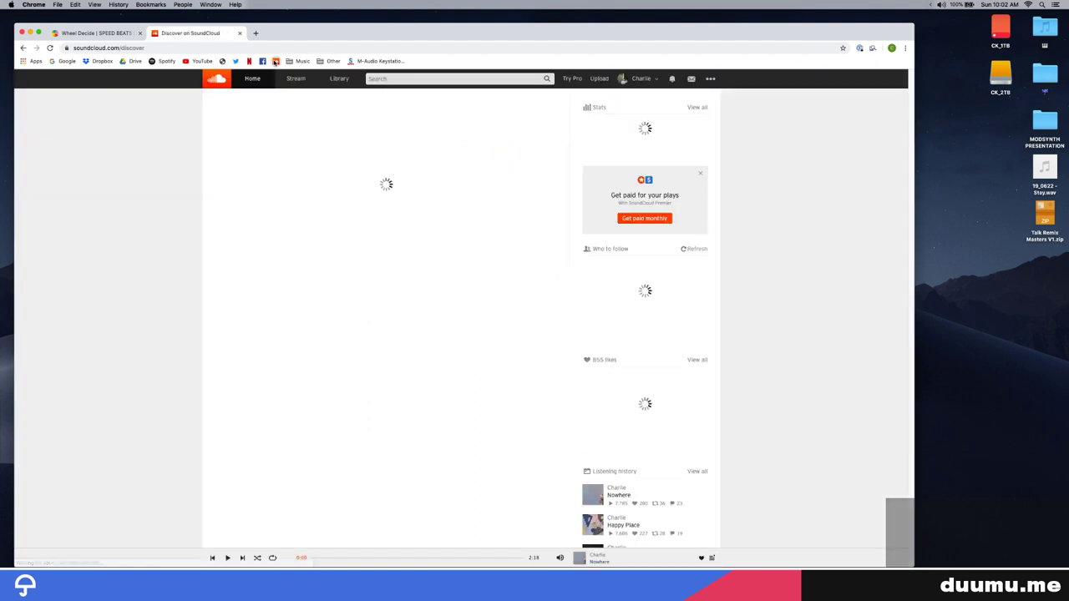
pyautogui.click(641, 80)
pyautogui.click(629, 101)
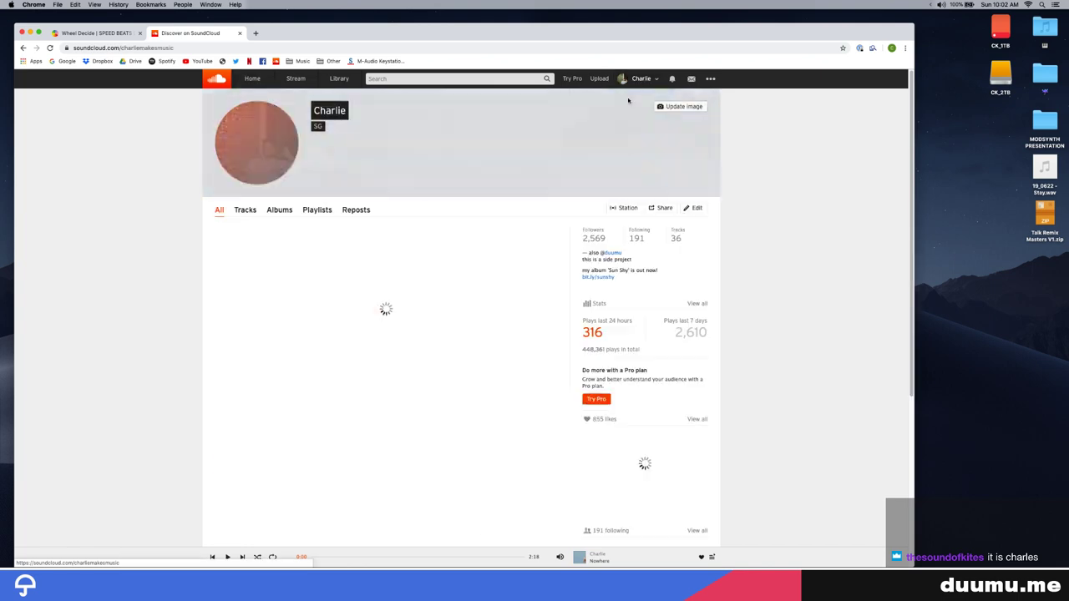
# Turn the SoundCloud player volume down to near minimum and play the track Nowhere from the profile
pyautogui.moveTo(560, 559)
pyautogui.moveTo(560, 510); pyautogui.dragTo(560, 545)
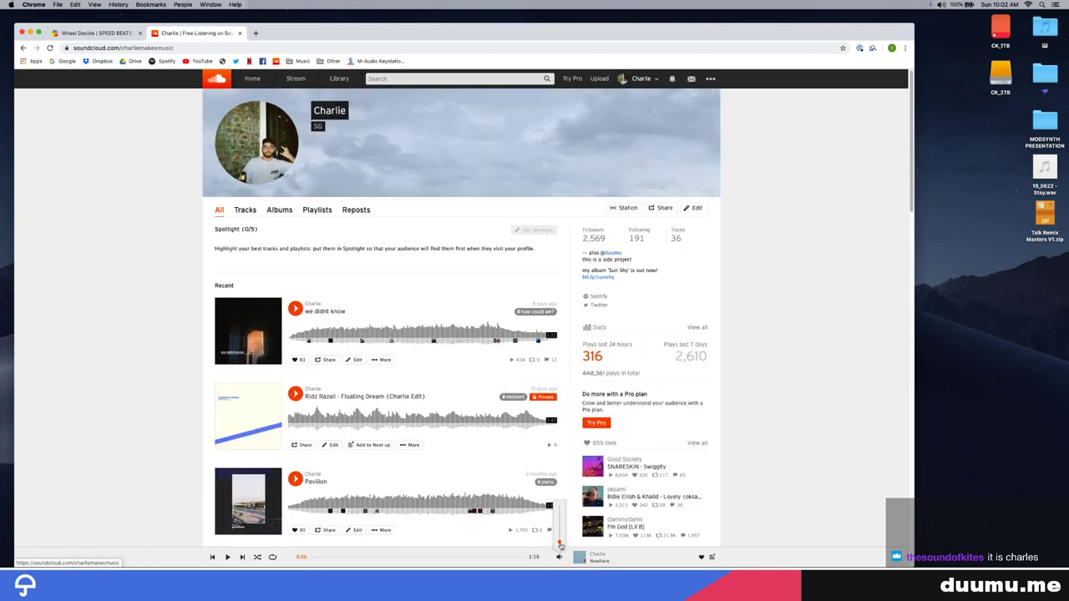
pyautogui.scroll(-15, 190, 276)
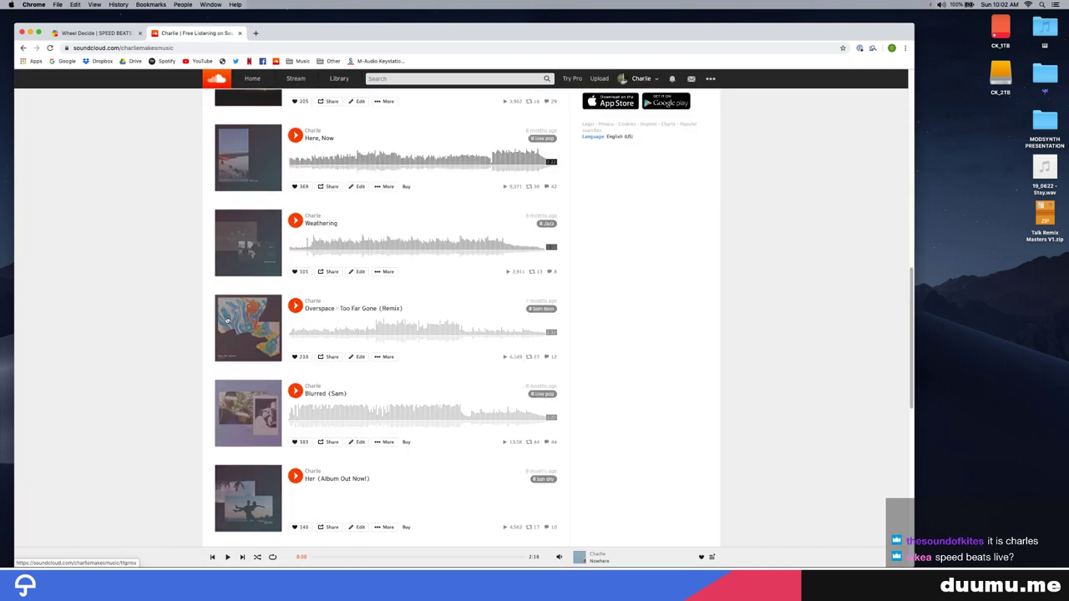
pyautogui.scroll(-10, 190, 275)
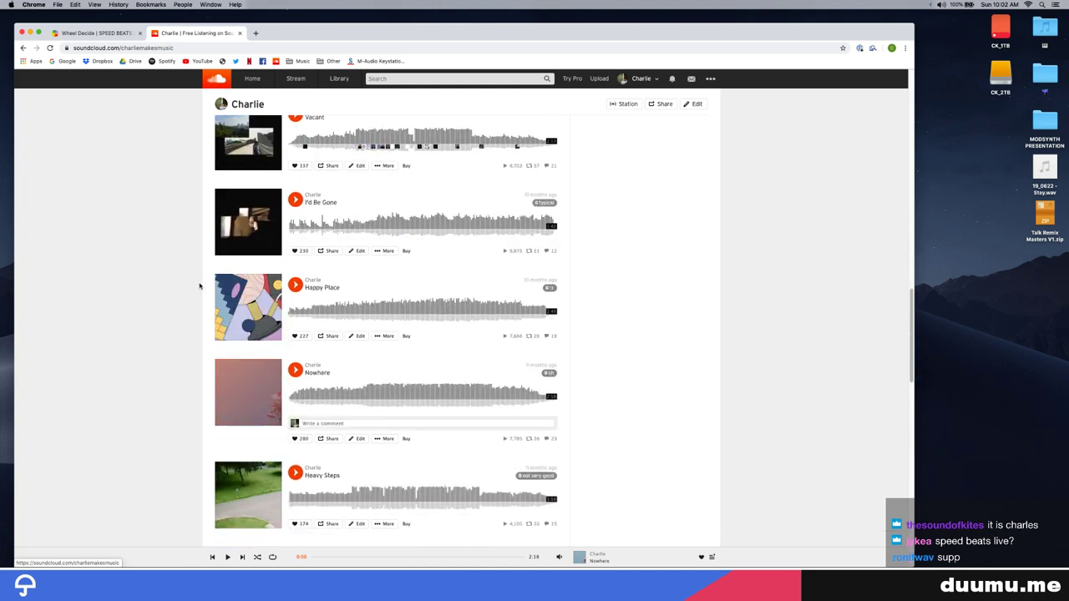
pyautogui.click(295, 285)
# Bring up Loopback and OBS, and lower the System Audio level in the OBS mixer to -18.7 dB
pyautogui.moveTo(559, 554)
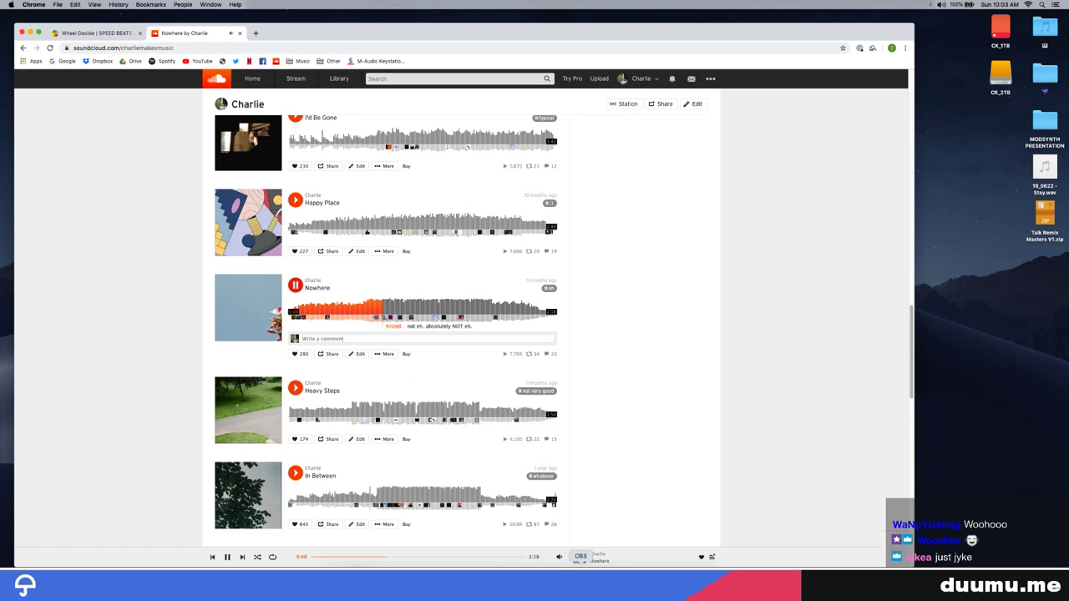
pyautogui.click(579, 557)
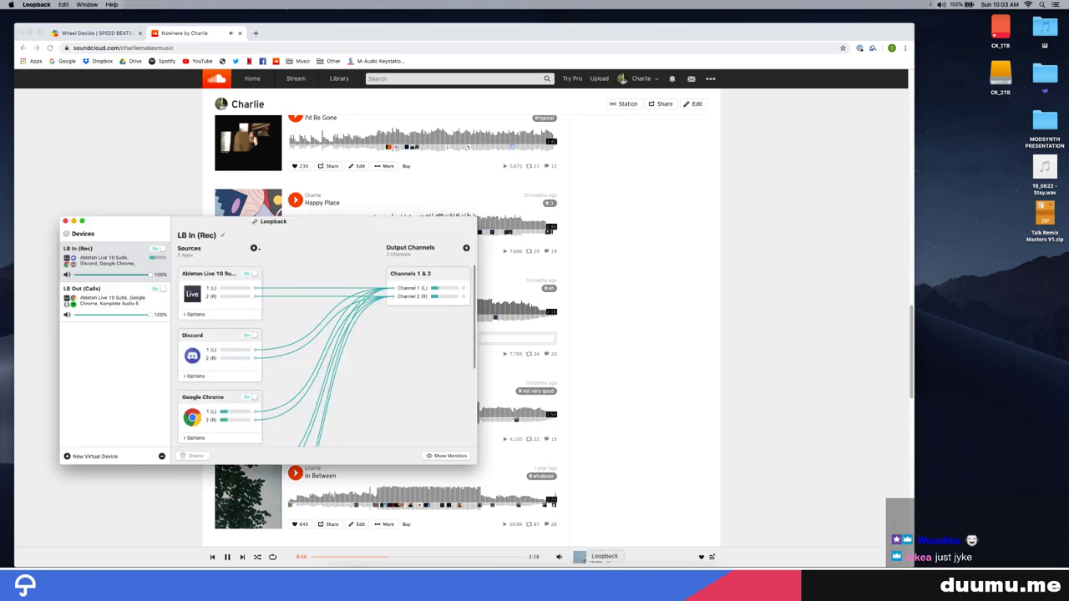
pyautogui.click(579, 560)
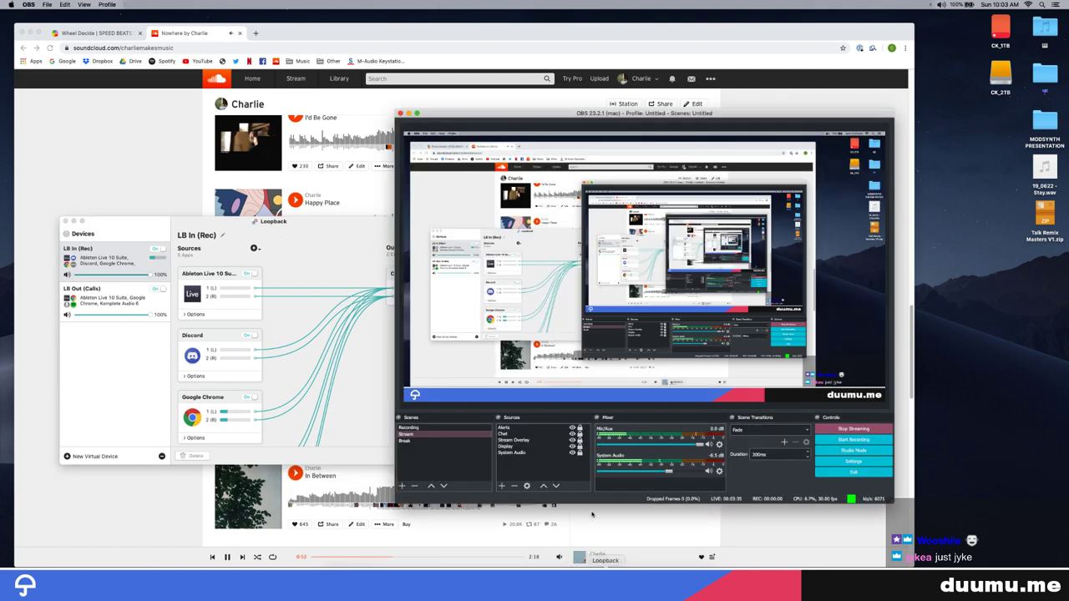
pyautogui.moveTo(664, 473); pyautogui.dragTo(646, 475)
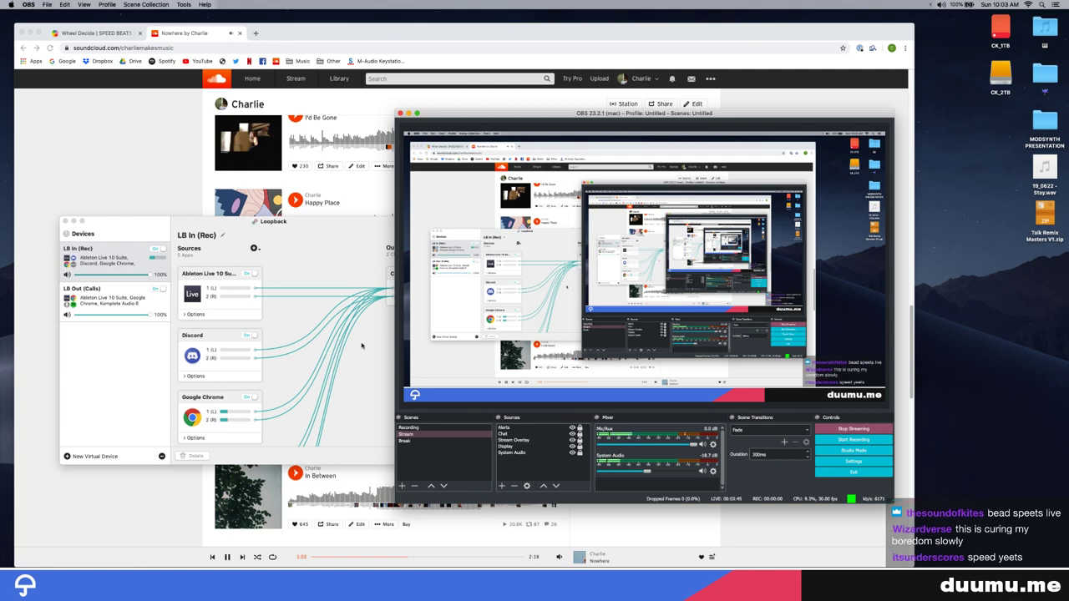
# Dismiss the Loopback window and check the OBS audio mixer before returning to the browser
pyautogui.click(64, 221)
pyautogui.click(72, 223)
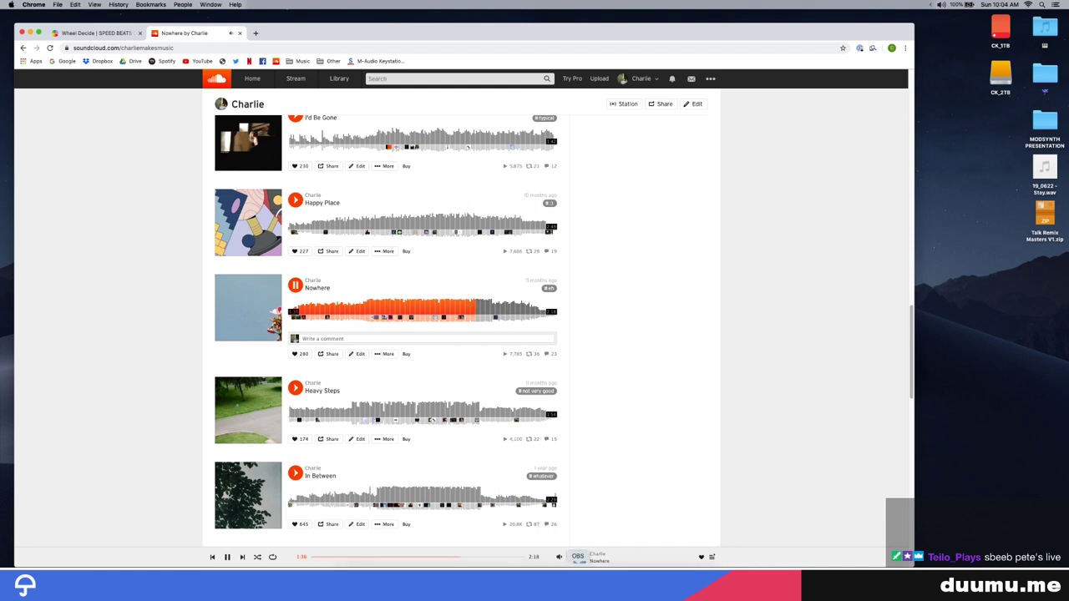
pyautogui.click(581, 583)
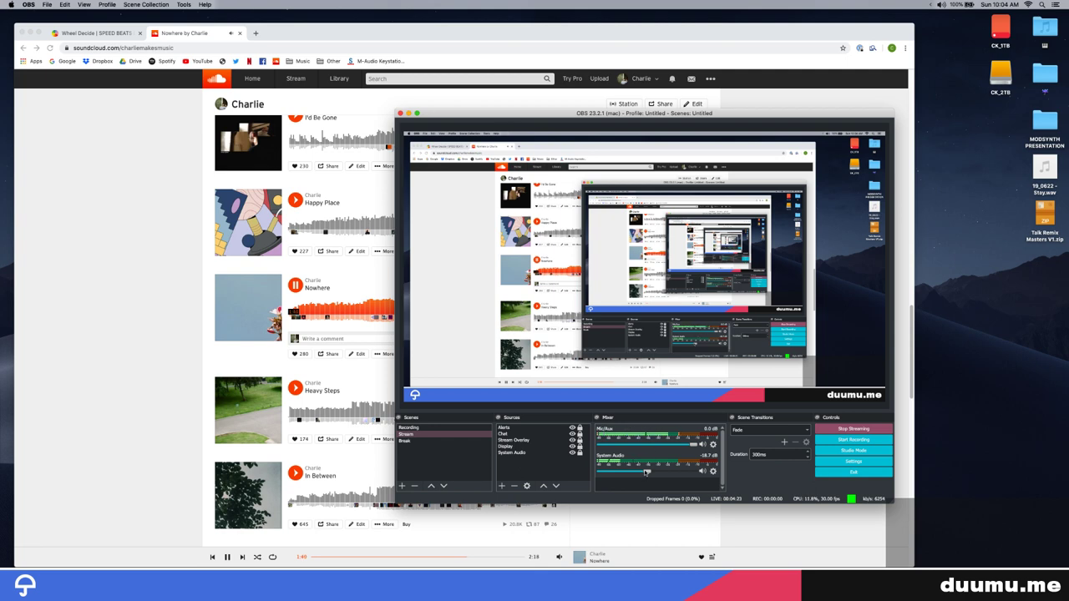
pyautogui.click(659, 530)
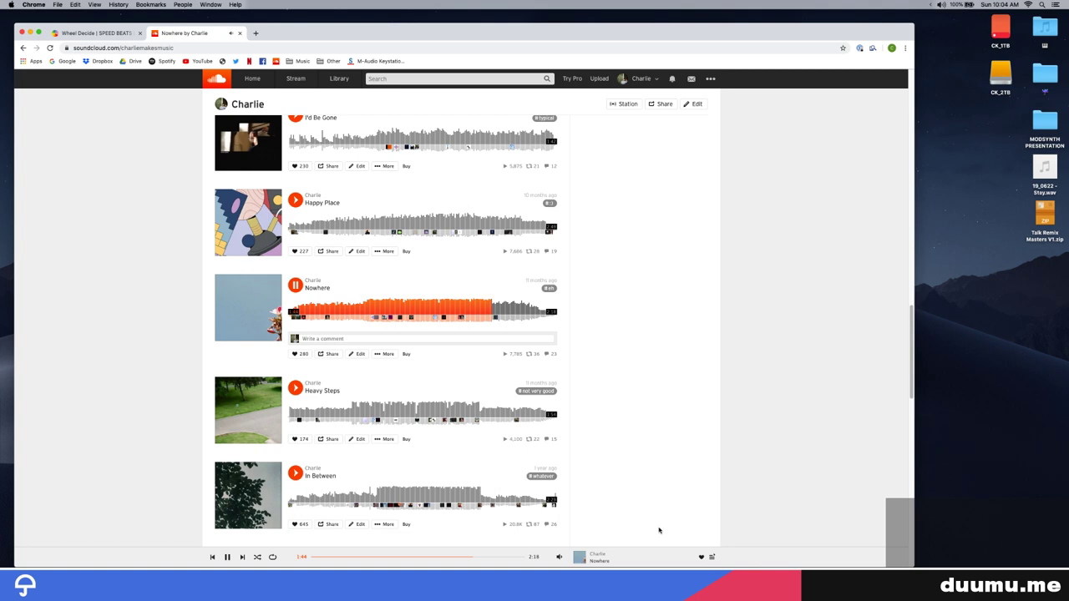
# Open youtube.com in a new tab and search for "speed beats duumu"
pyautogui.press('super+t')
pyautogui.write('youtube.com')
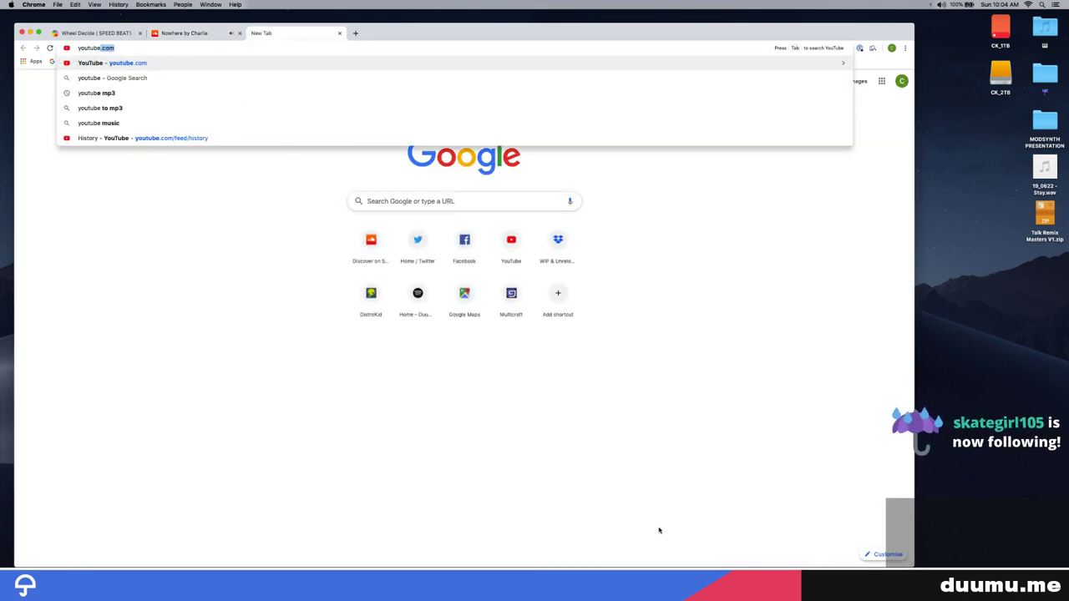
pyautogui.press('Return')
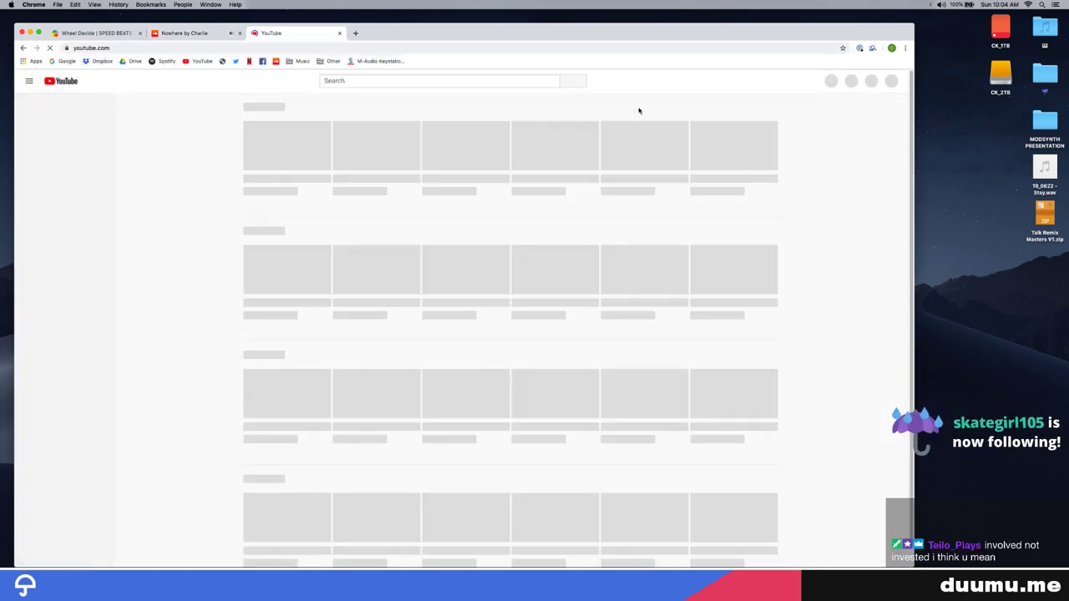
pyautogui.click(460, 84)
pyautogui.write('sp')
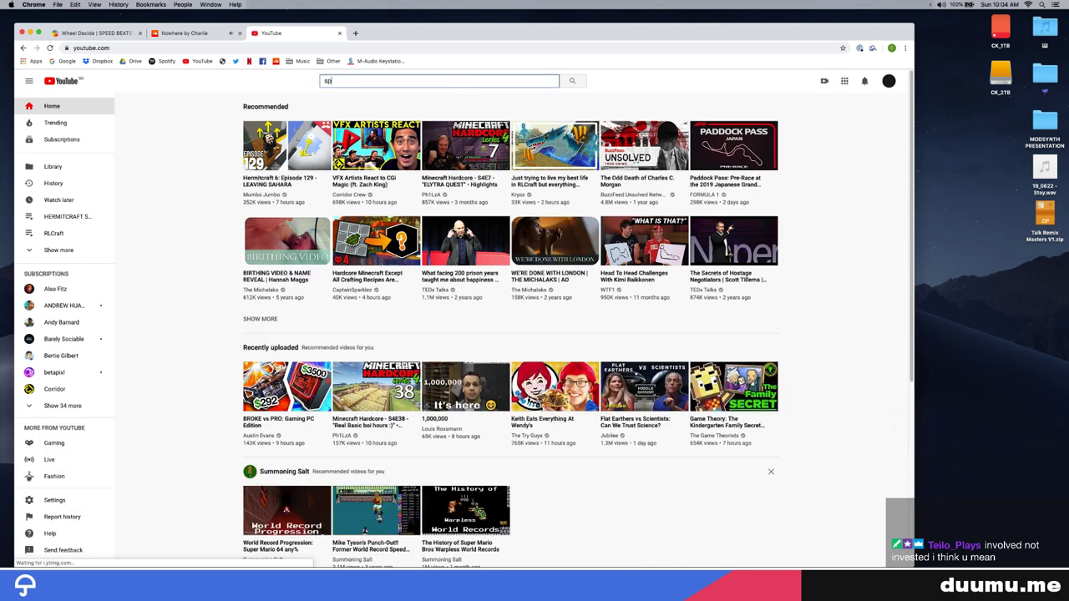
pyautogui.write('eed beats duumu\\')
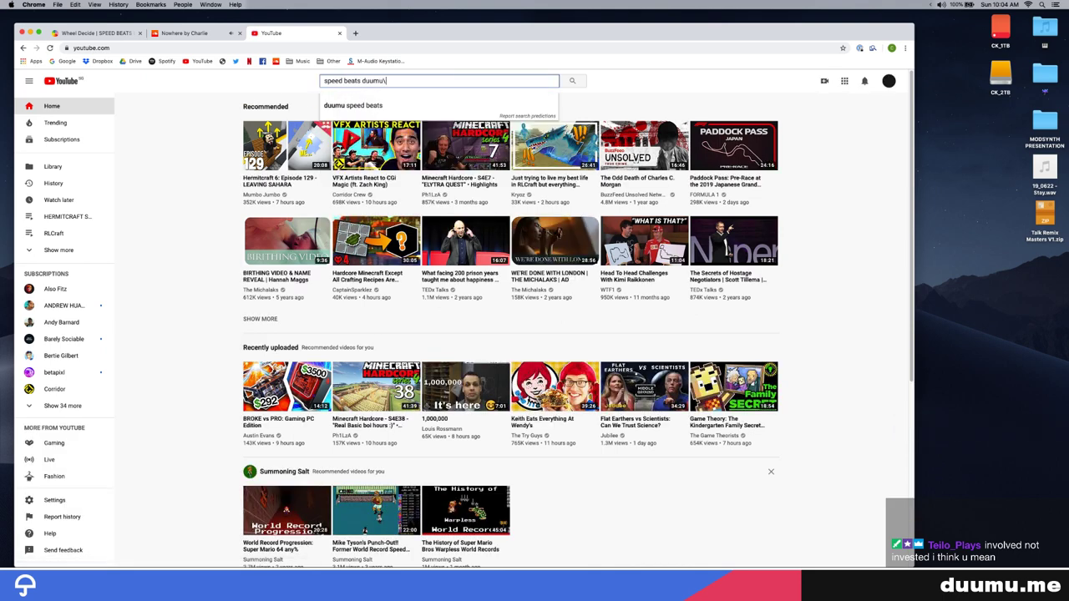
pyautogui.press('Return')
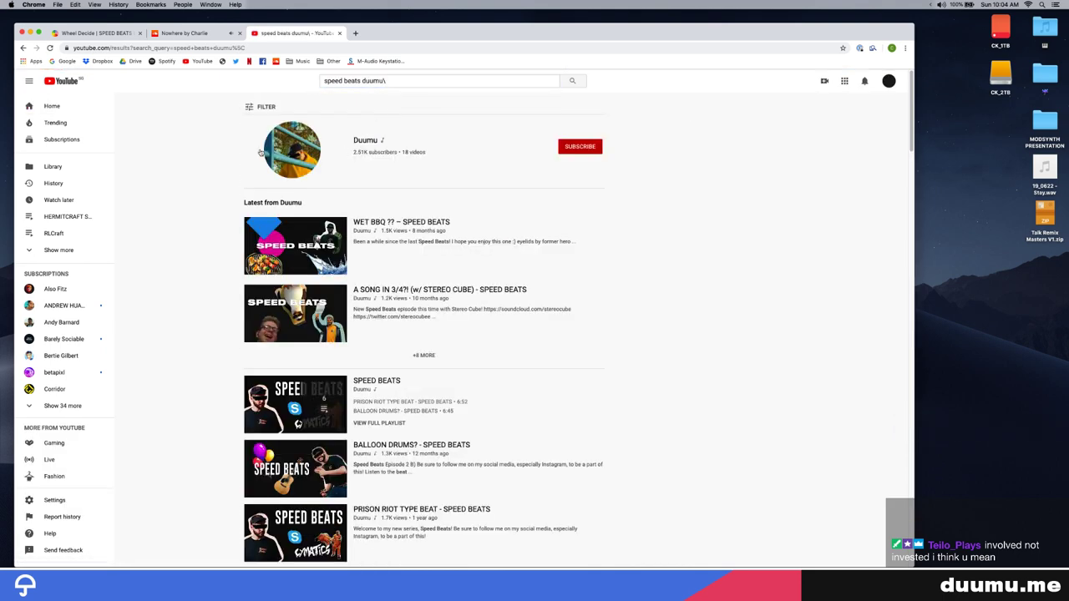
# Open the Duumu channel and look through its list of videos and uploads
pyautogui.click(275, 156)
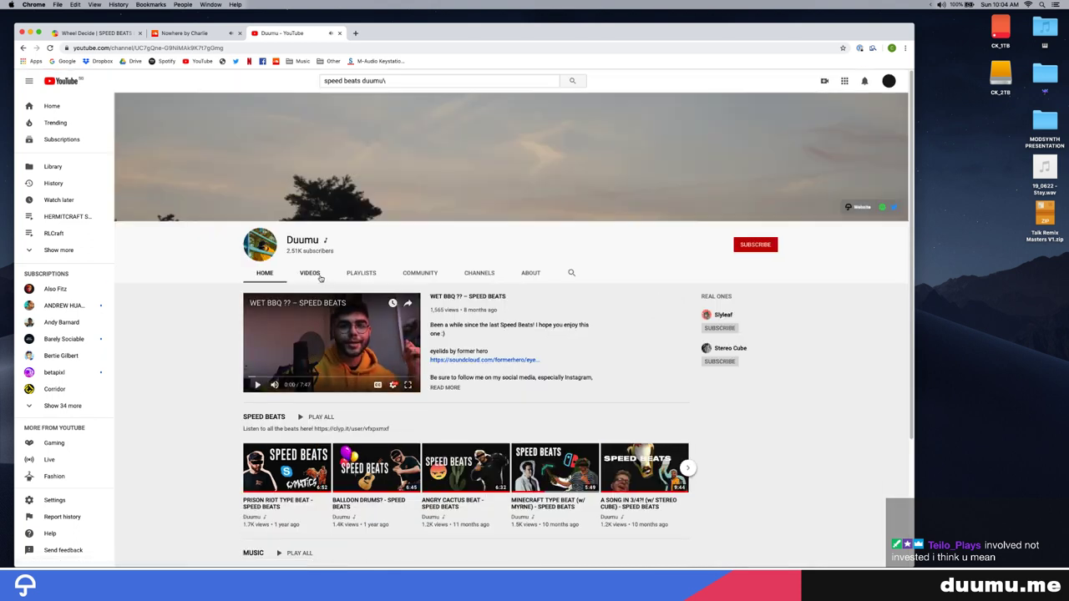
pyautogui.click(317, 276)
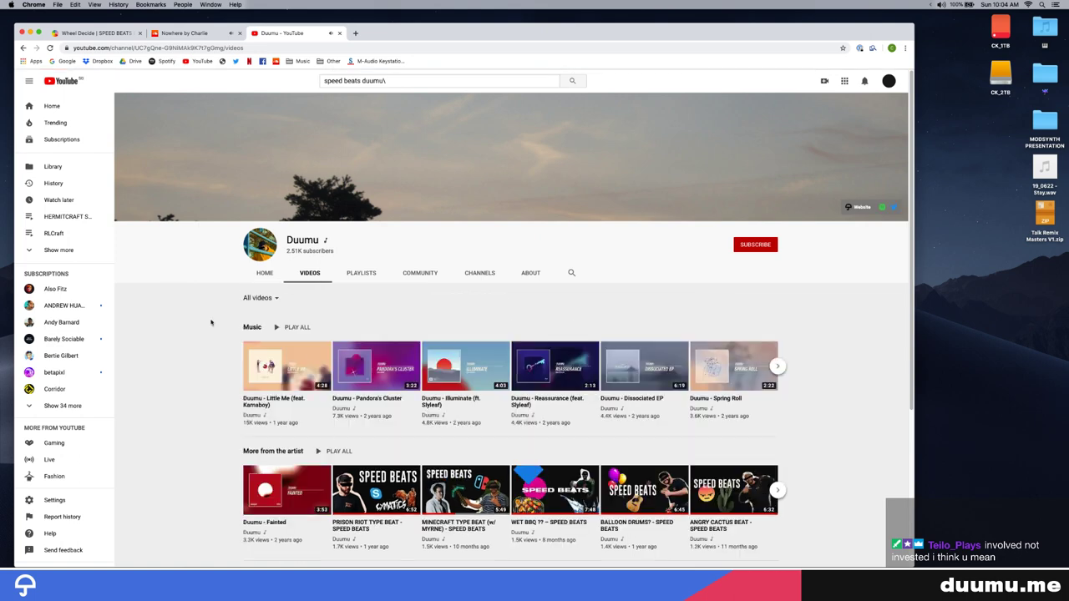
pyautogui.scroll(-5, 199, 366)
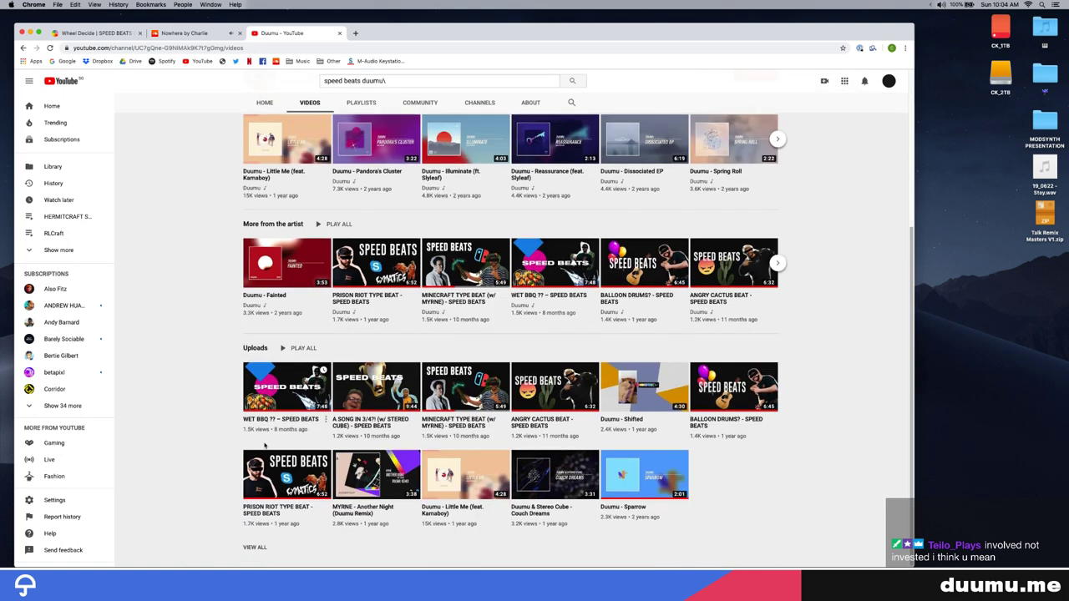
pyautogui.scroll(5, 251, 259)
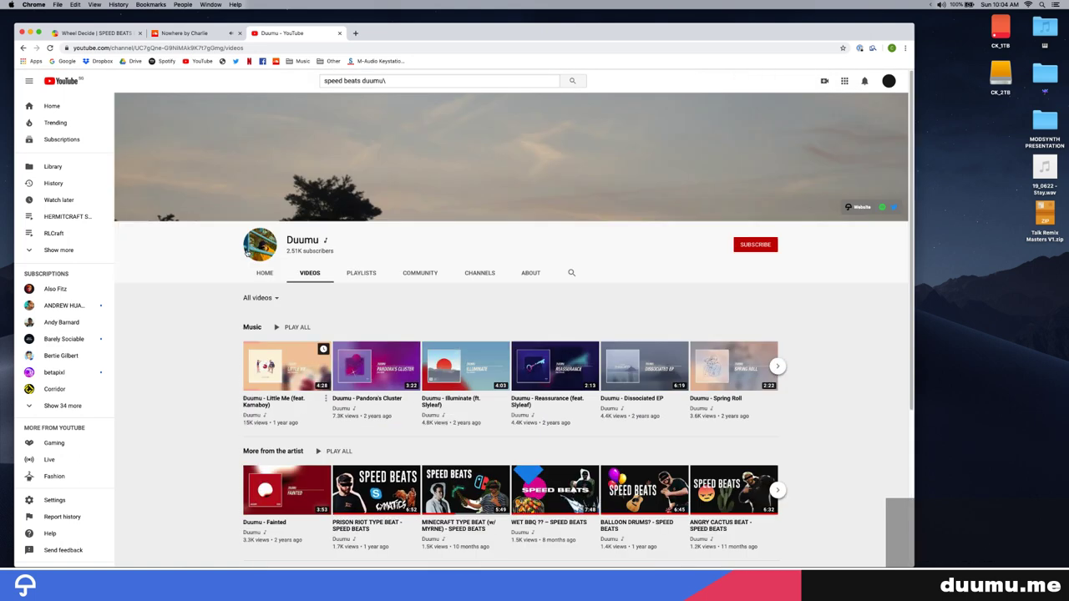
# Open the SPEED BEATS playlist on the Duumu channel, pause its first video and rewind it to the start
pyautogui.click(360, 273)
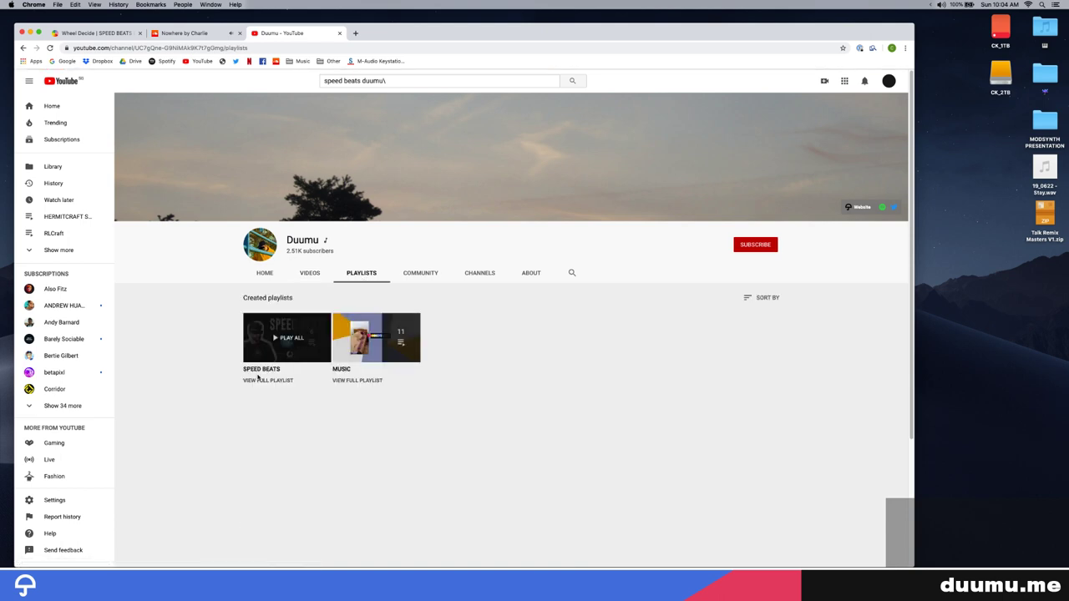
pyautogui.click(270, 370)
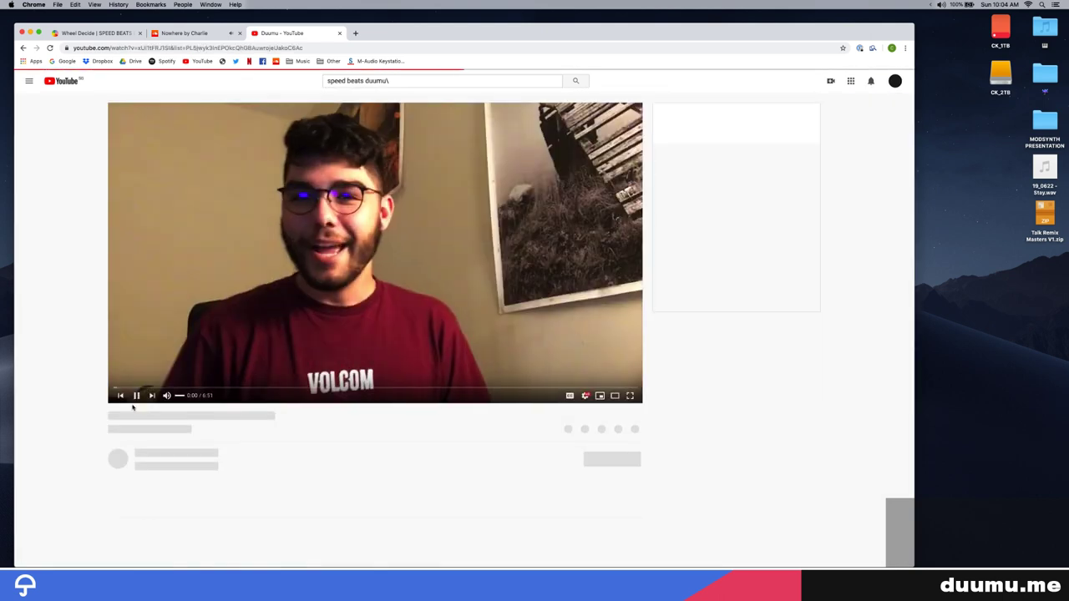
pyautogui.click(135, 396)
pyautogui.moveTo(118, 389); pyautogui.dragTo(97, 388)
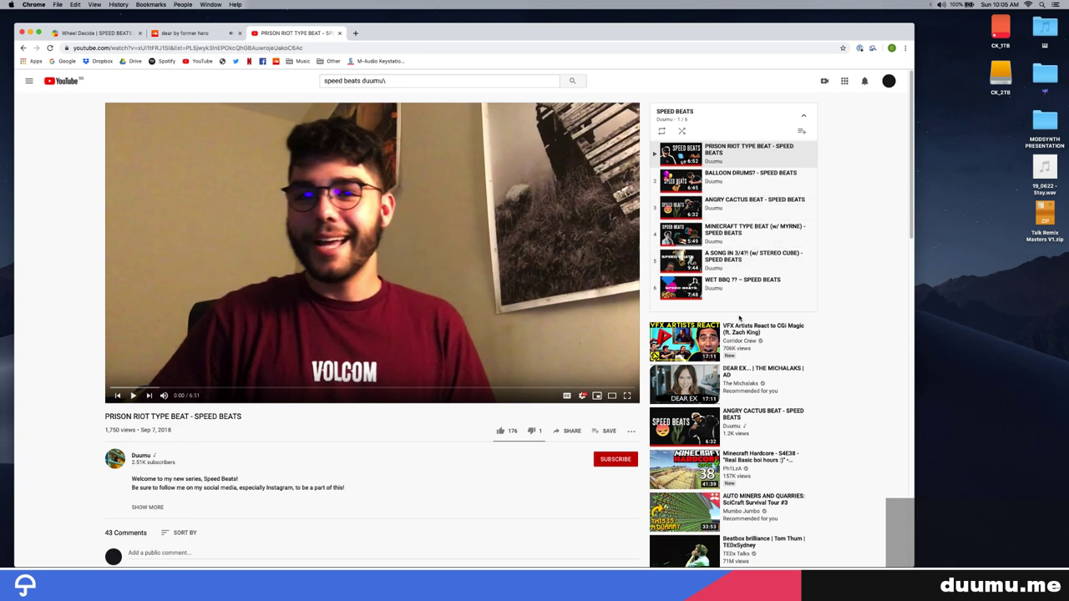
# Open the playlist video "WET BBQ ?? – SPEED BEATS" and highlight its upload date and view count
pyautogui.click(730, 292)
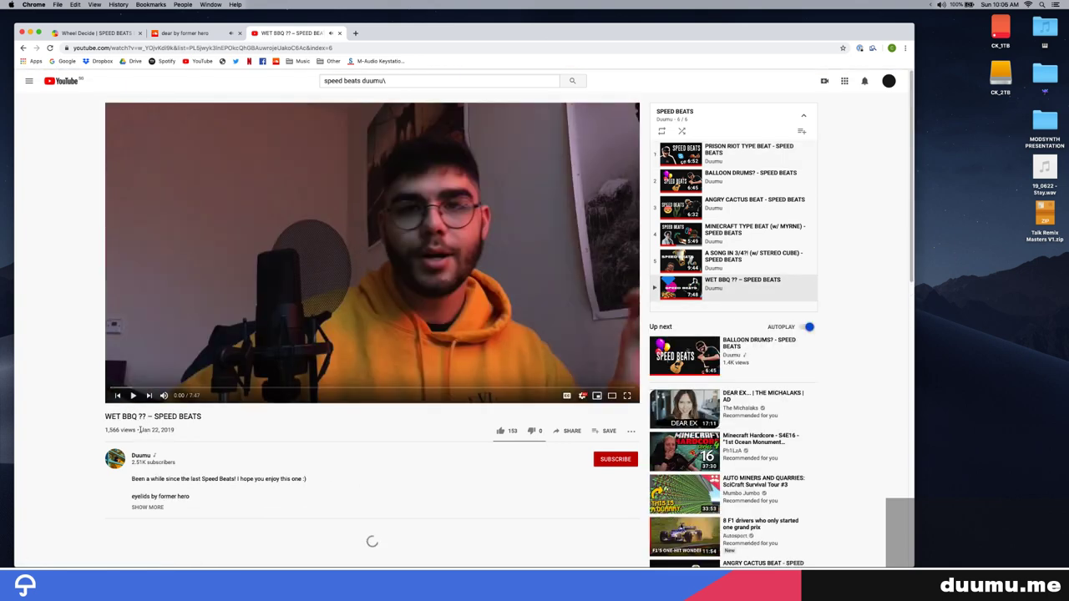
pyautogui.moveTo(140, 430); pyautogui.dragTo(175, 430)
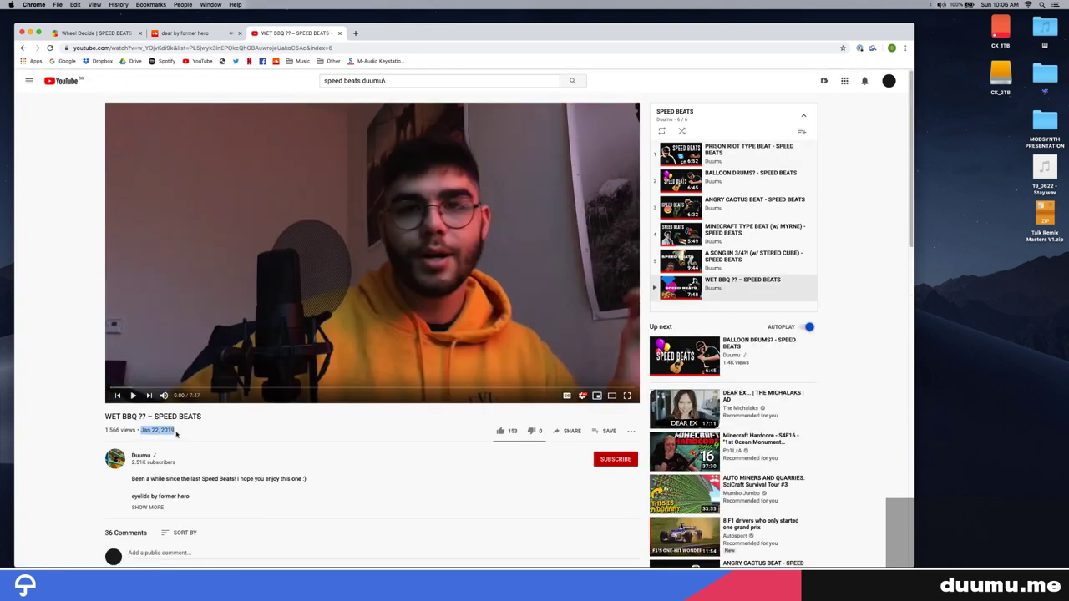
pyautogui.click(42, 357)
pyautogui.moveTo(131, 431); pyautogui.dragTo(107, 431)
pyautogui.click(108, 432)
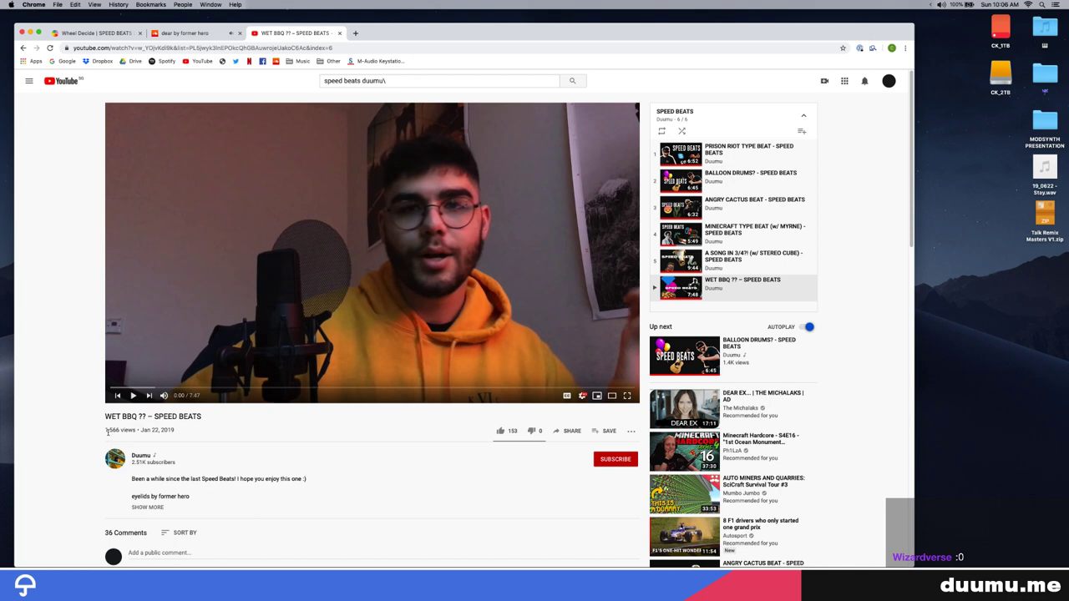
# Switch the SoundCloud background music to the track Heavy Steps and return to the YouTube video
pyautogui.click(184, 32)
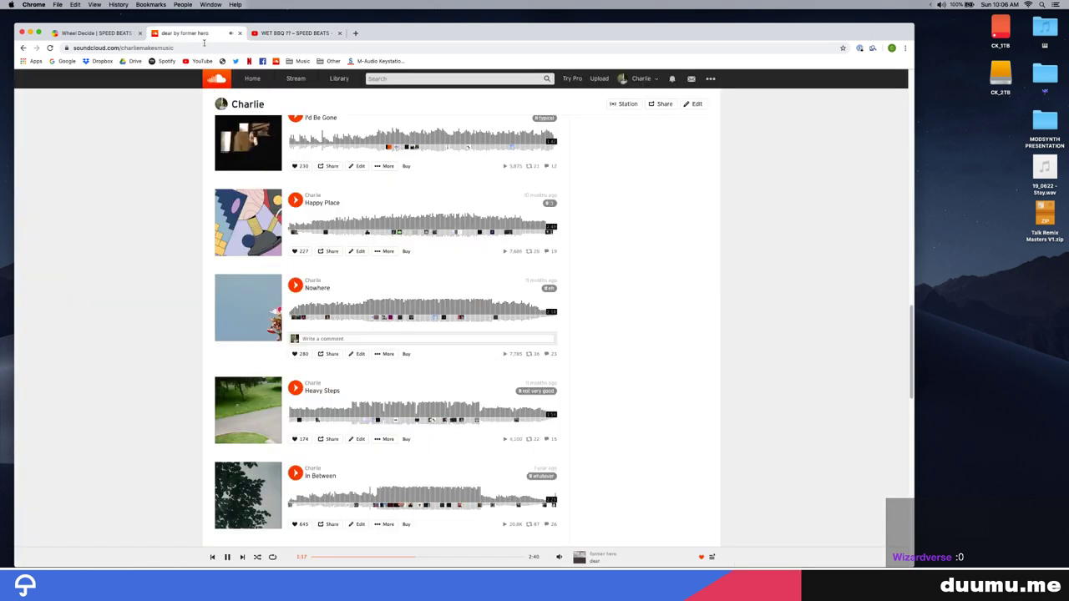
pyautogui.scroll(-1, 193, 280)
pyautogui.click(311, 408)
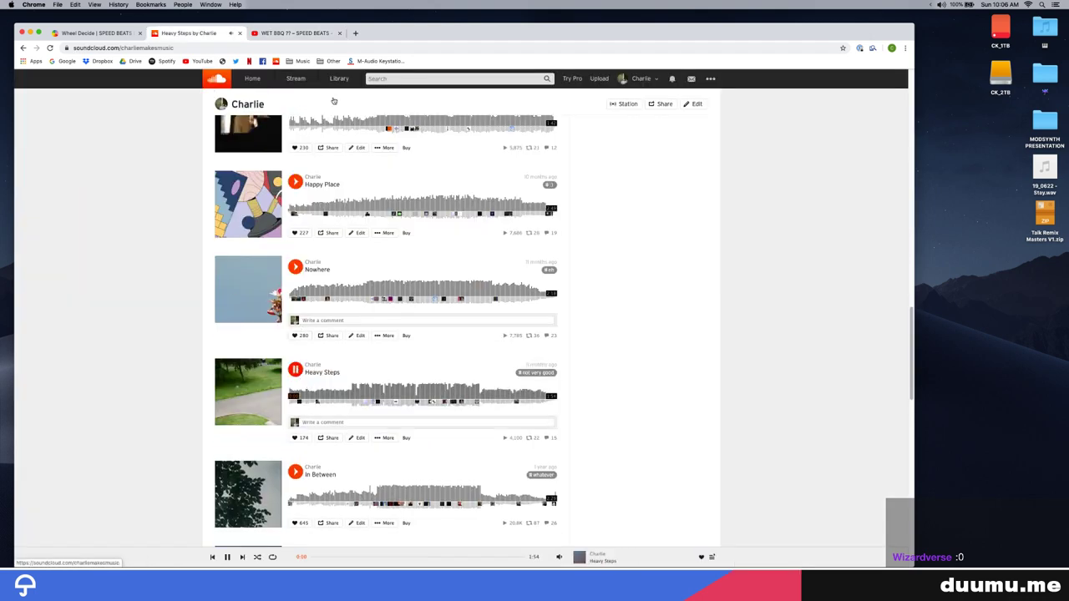
pyautogui.click(297, 34)
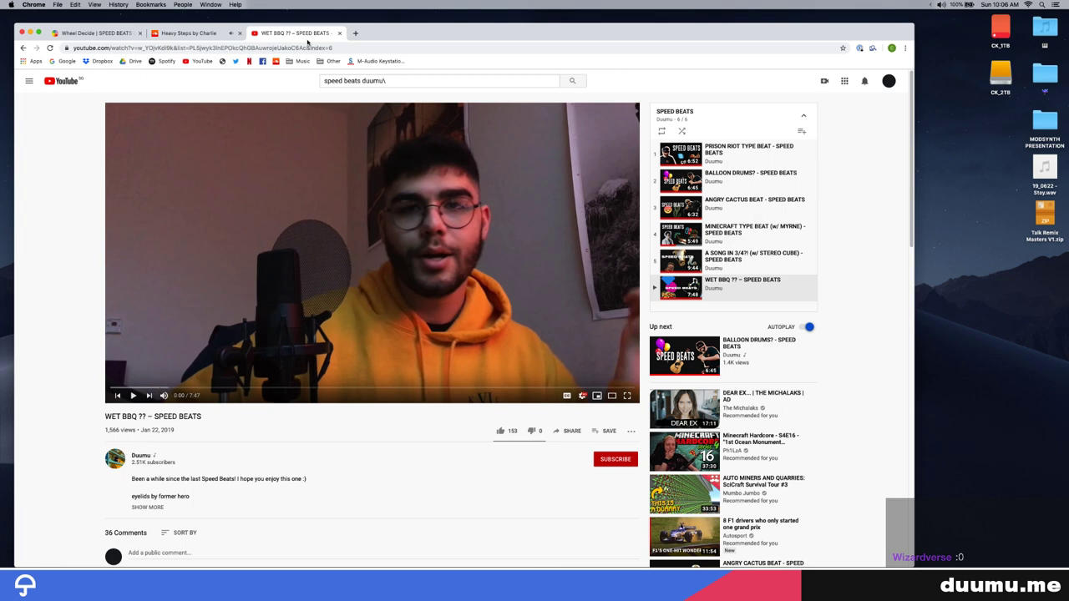
# Show the SPEED BEATS LIVE wheel on Wheel Decide and look through its list of choices
pyautogui.click(84, 32)
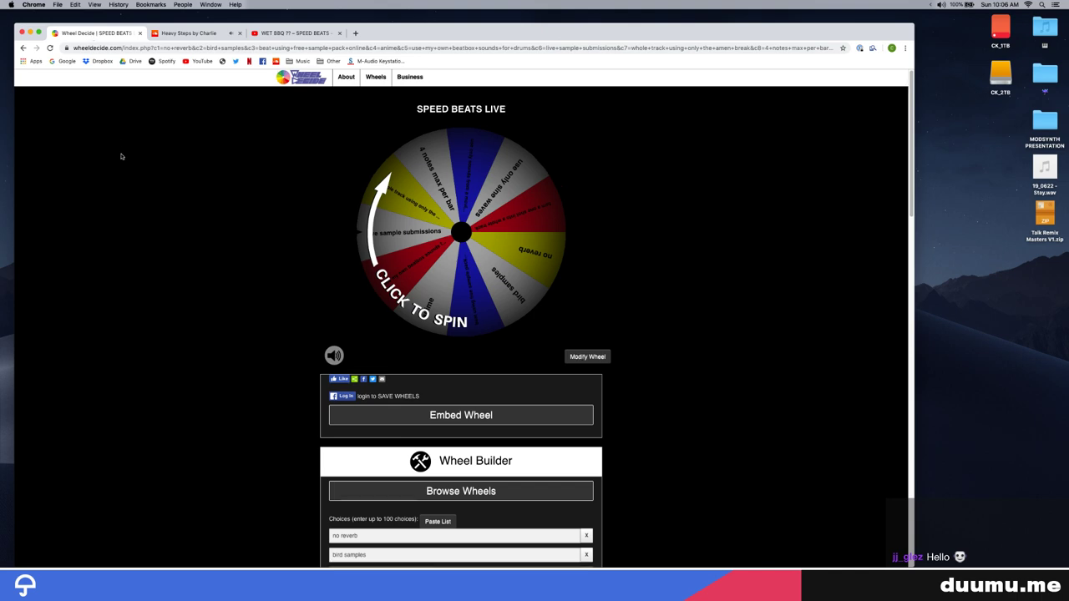
pyautogui.scroll(-8, 119, 155)
pyautogui.scroll(5, 124, 175)
pyautogui.scroll(-1, 302, 341)
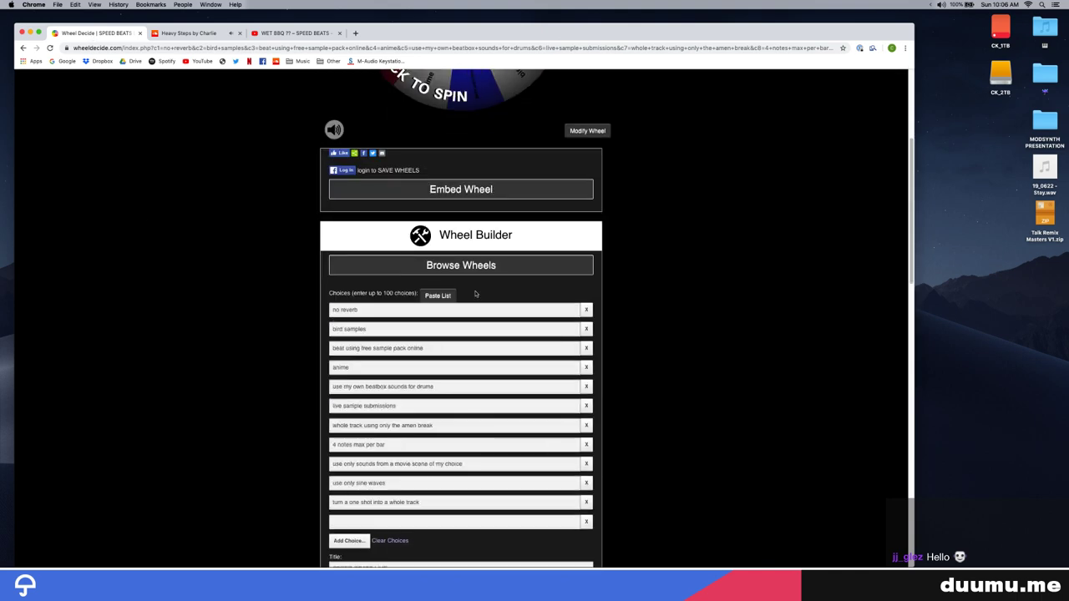
pyautogui.scroll(-3, 442, 264)
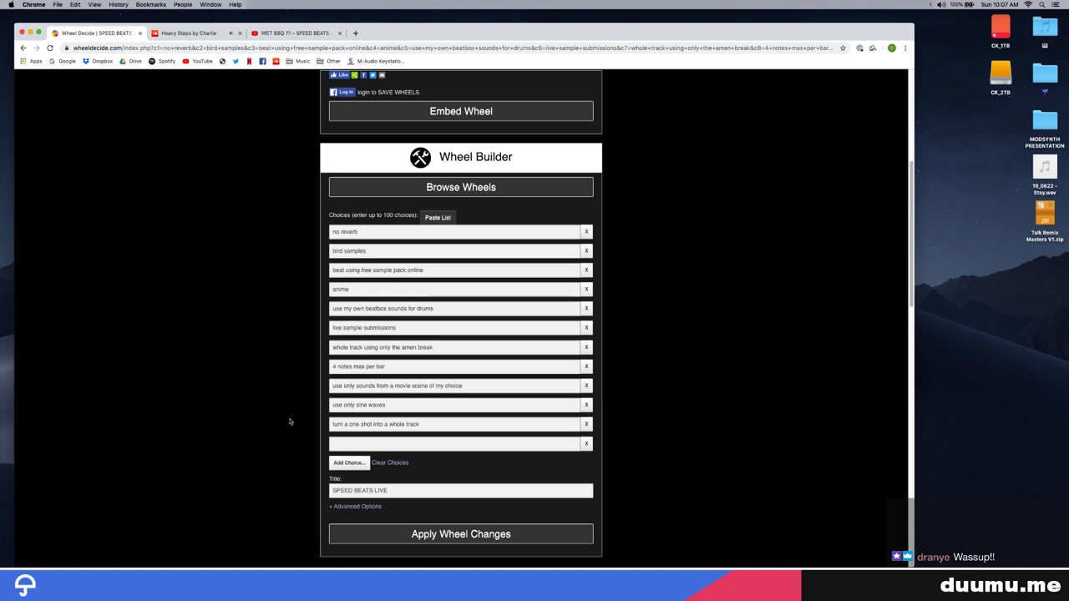
pyautogui.scroll(5, 267, 420)
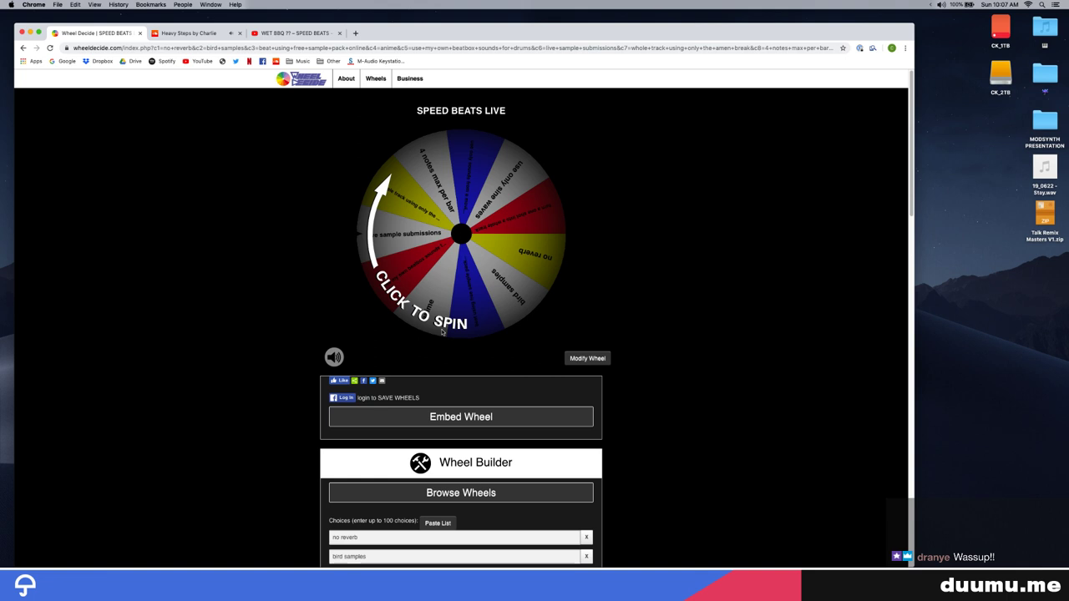
pyautogui.scroll(-3, 353, 348)
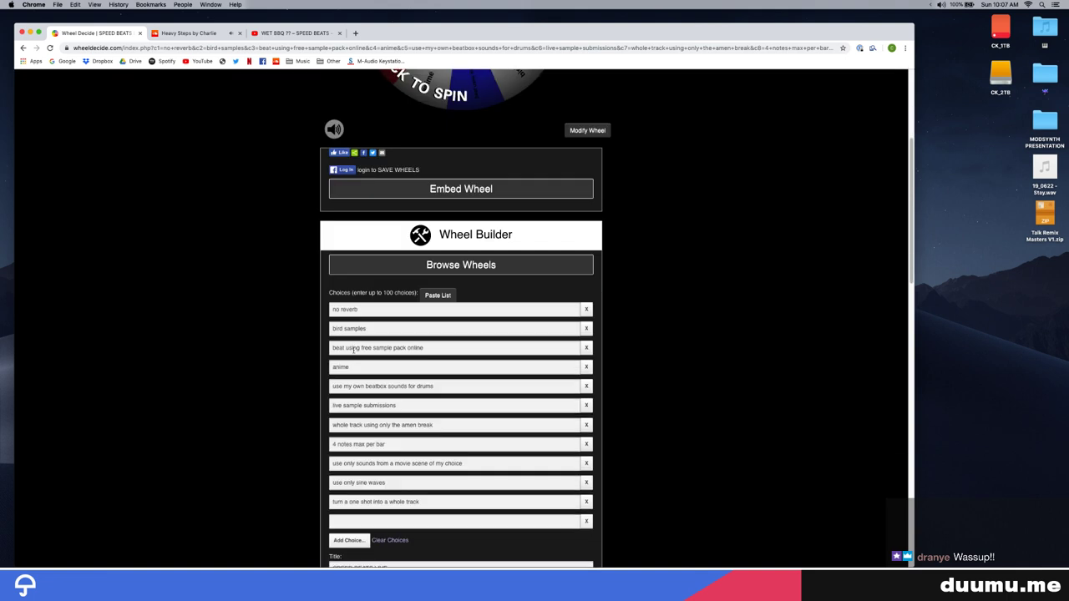
# Add the choices "use my voice" and "sample a pimple popping video" to the wheel's list
pyautogui.scroll(-1, 353, 351)
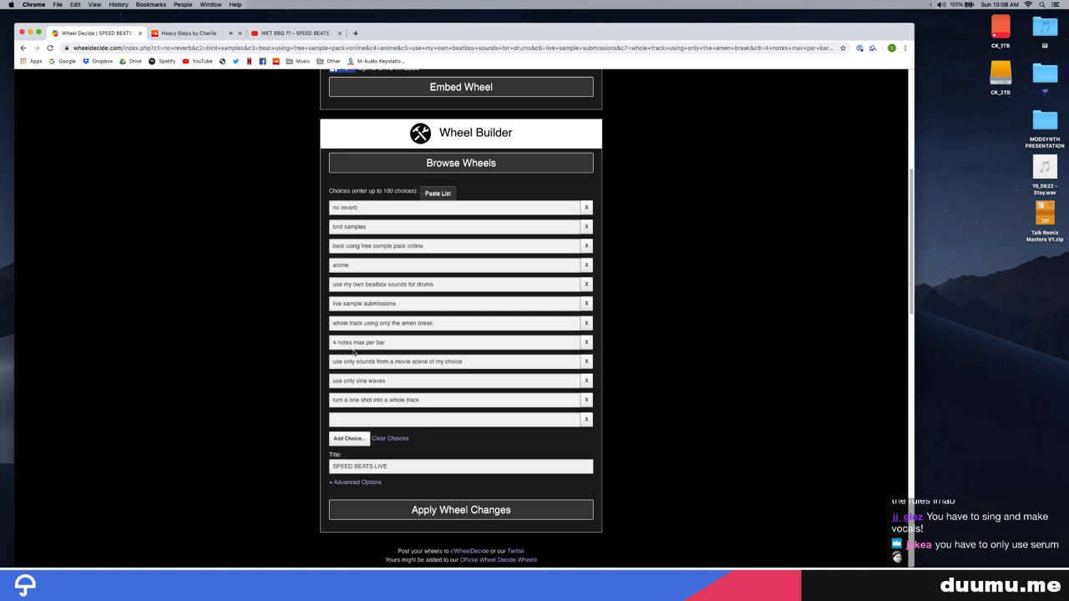
pyautogui.click(349, 422)
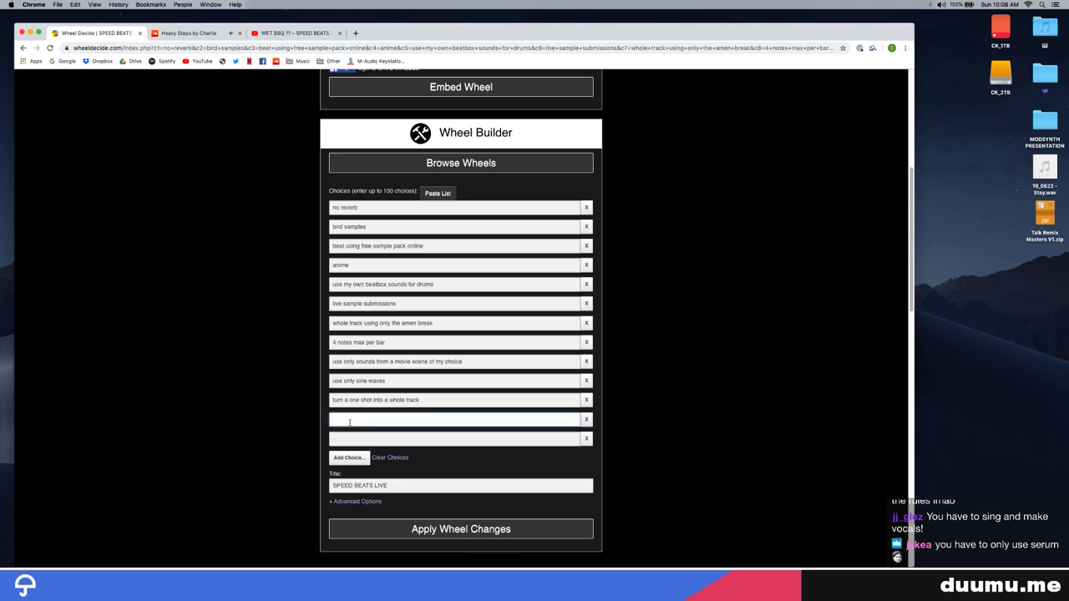
pyautogui.write('use my voice')
pyautogui.press('Return')
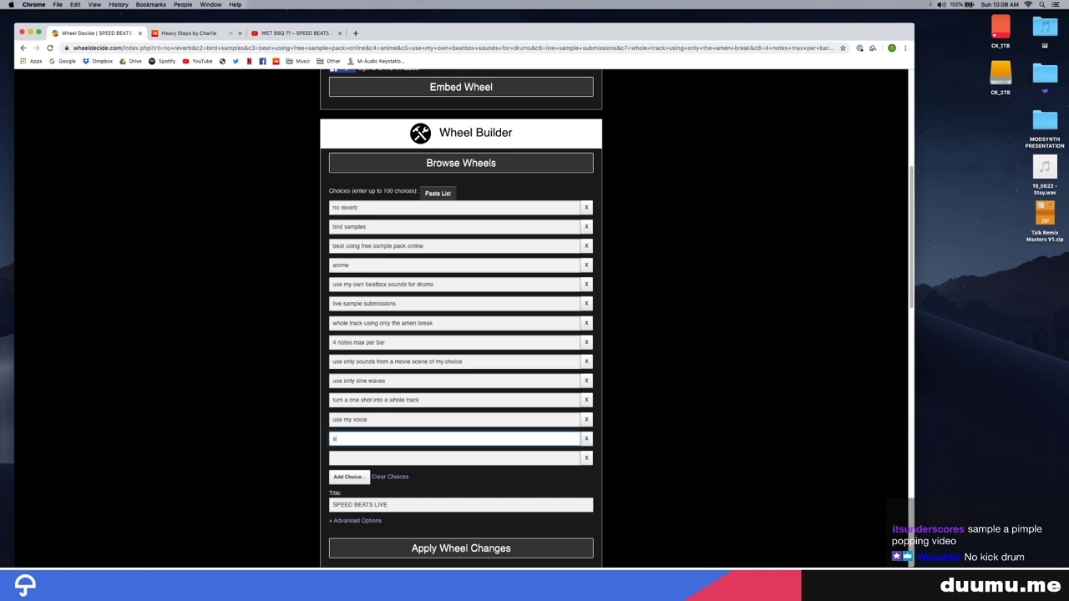
pyautogui.write('ample p')
pyautogui.write(' pimple ')
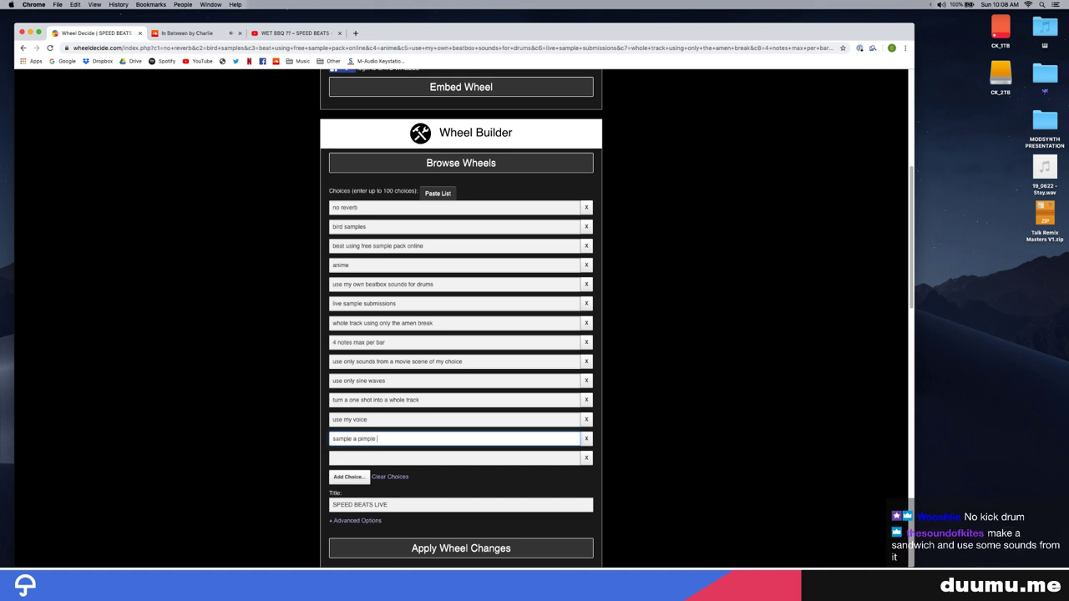
pyautogui.write('popping video')
pyautogui.press('Return')
# Add the choice "no kick drum" to the wheel's list
pyautogui.write('no kick')
pyautogui.press('Return')
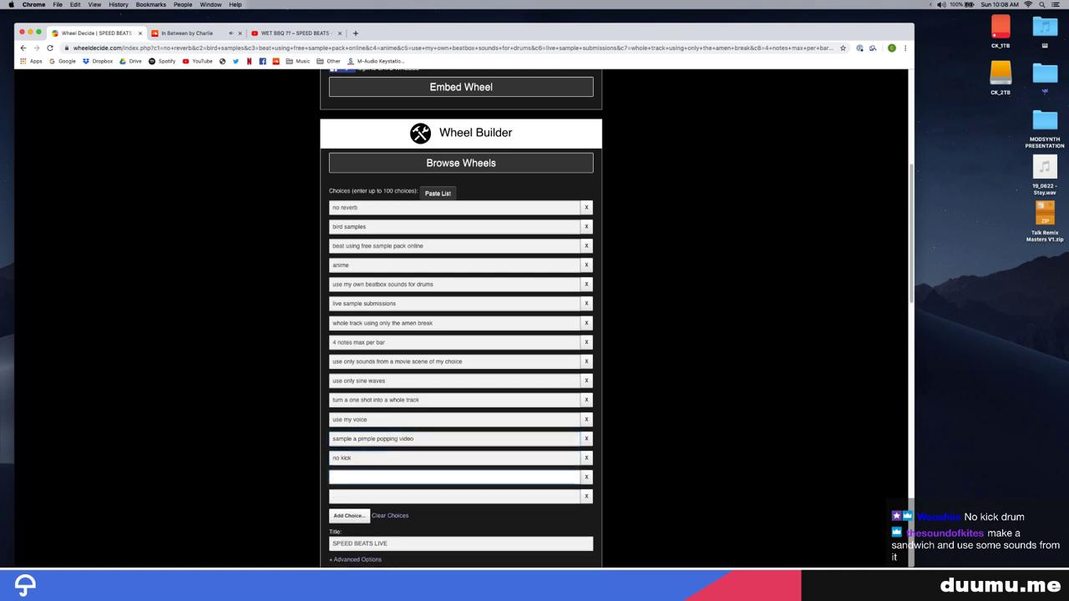
pyautogui.click(360, 464)
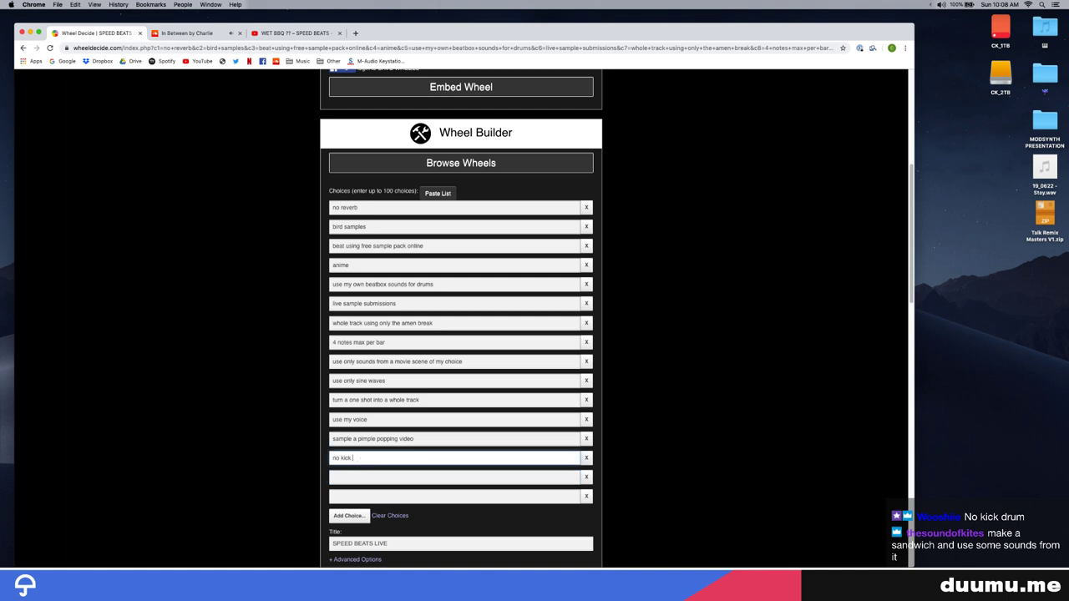
pyautogui.write('drum')
pyautogui.press('Return')
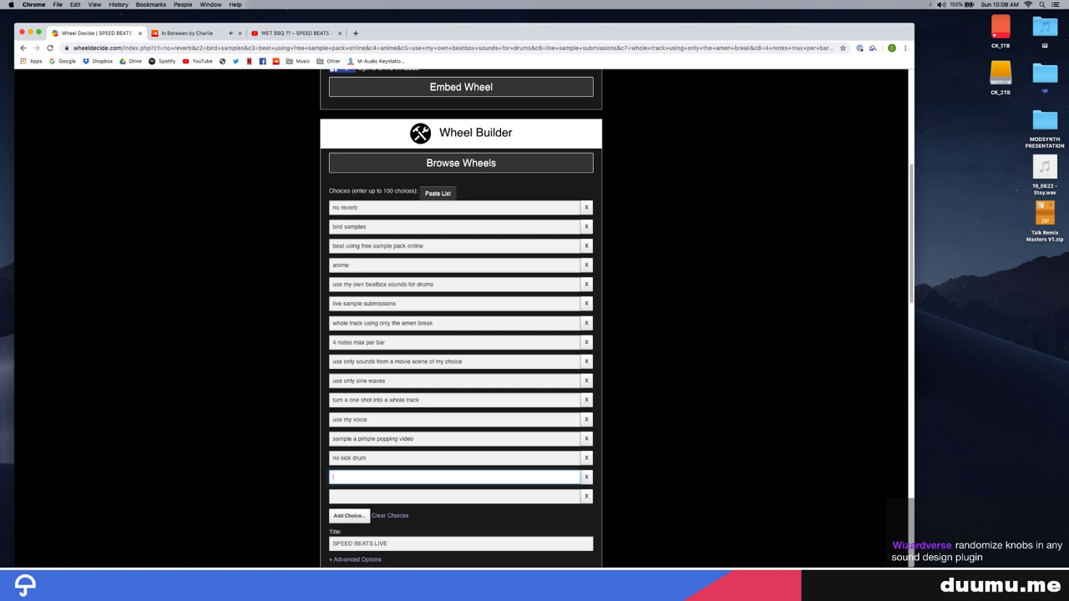
# Add the choices "randomize knobs in synth" and "no more than one eq band" to the wheel's list
pyautogui.write('randomize knobs in synth')
pyautogui.press('Return')
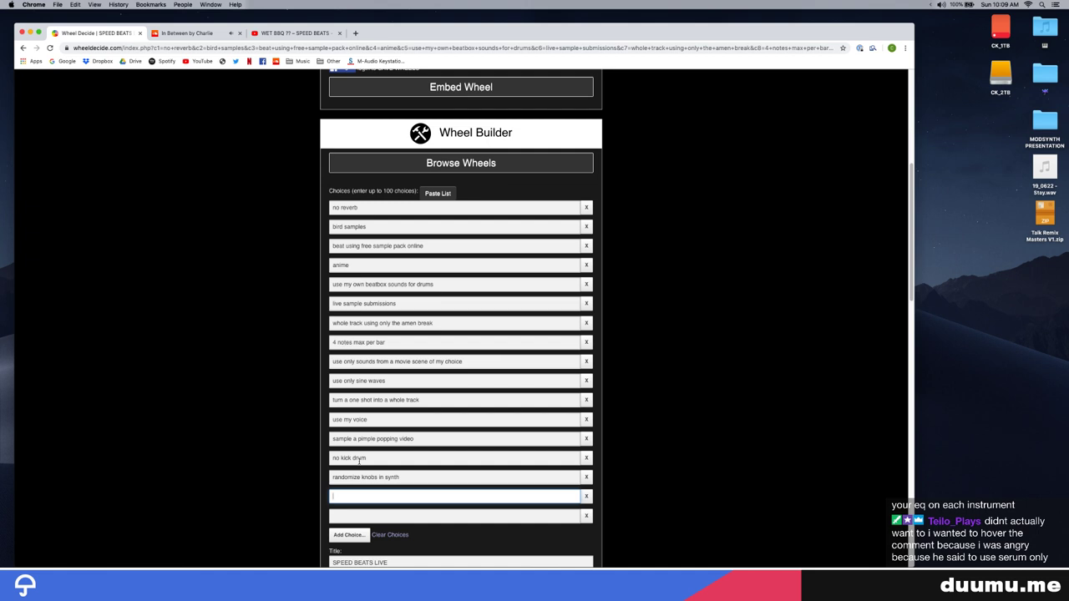
pyautogui.write('no more than on')
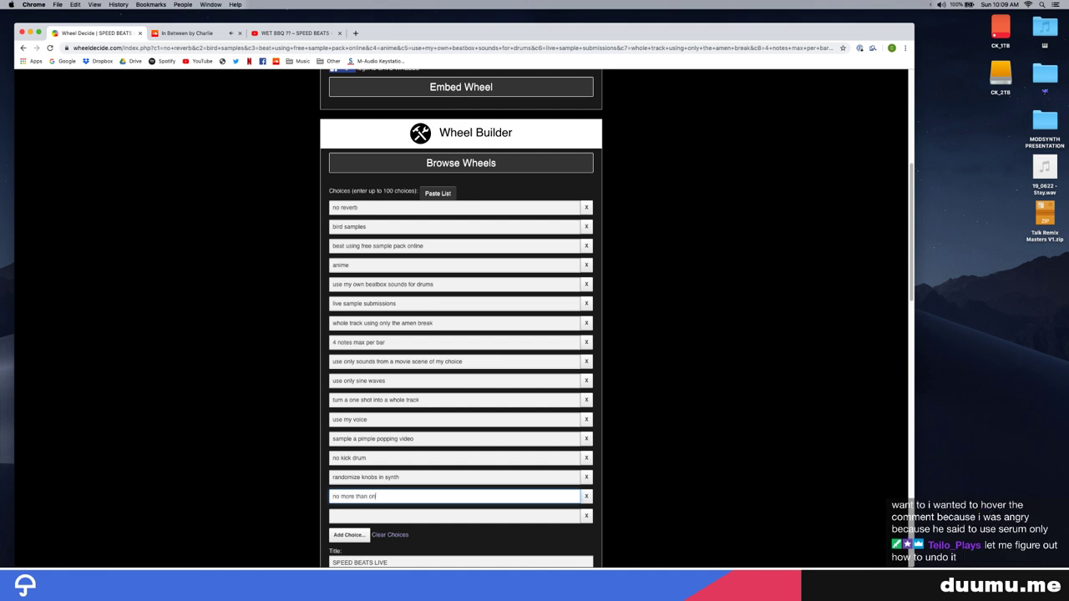
pyautogui.write('e eq band')
pyautogui.press('Return')
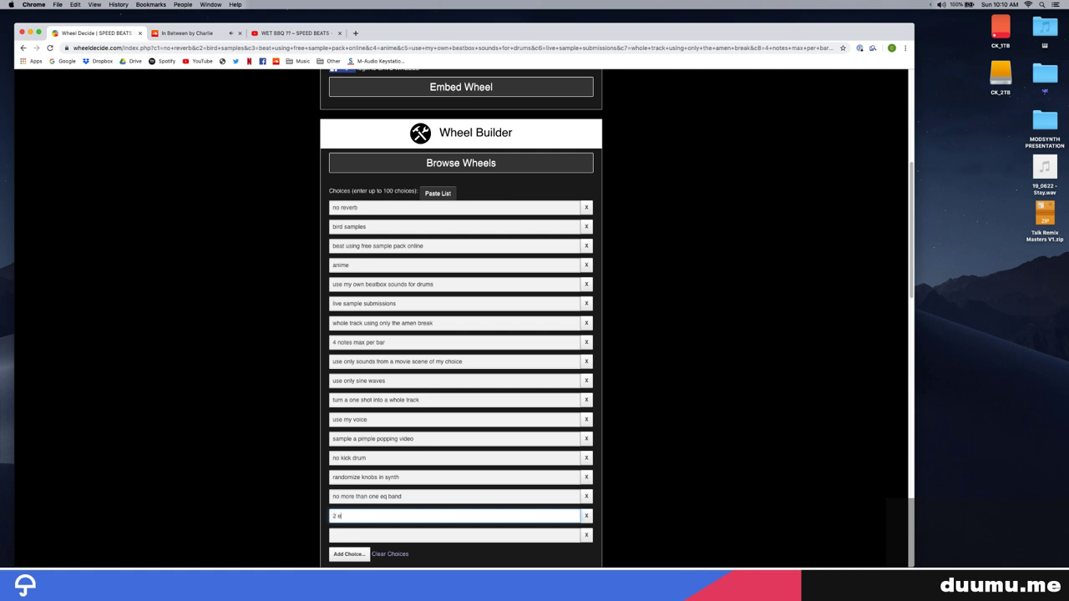
# Add the choices "2 effects max per channel" and "no max for live" to the wheel's list
pyautogui.write('ts max')
pyautogui.write('per channel')
pyautogui.press('Return')
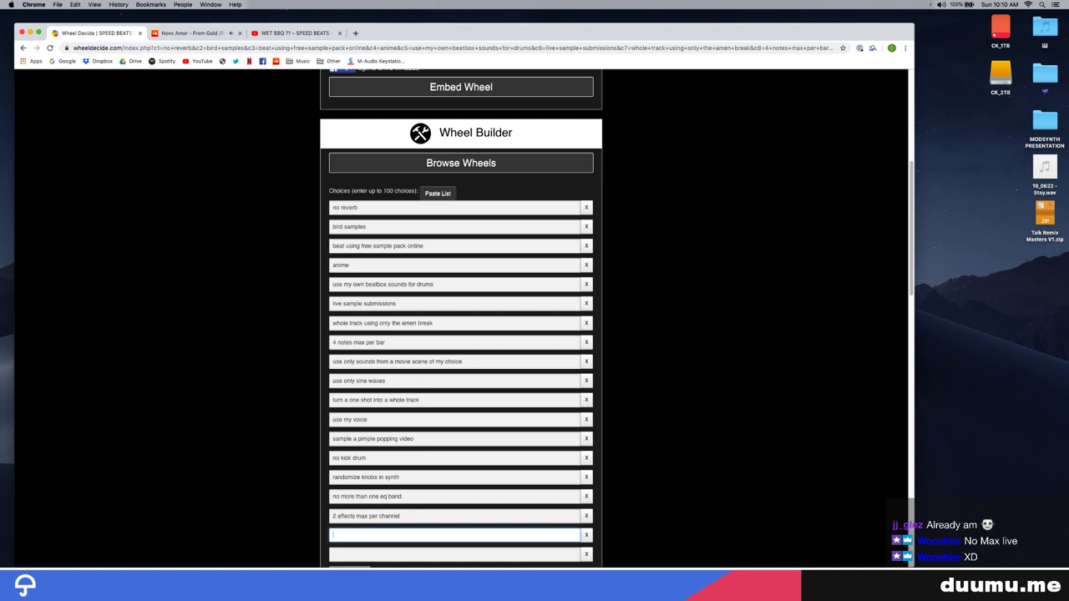
pyautogui.write('no max ')
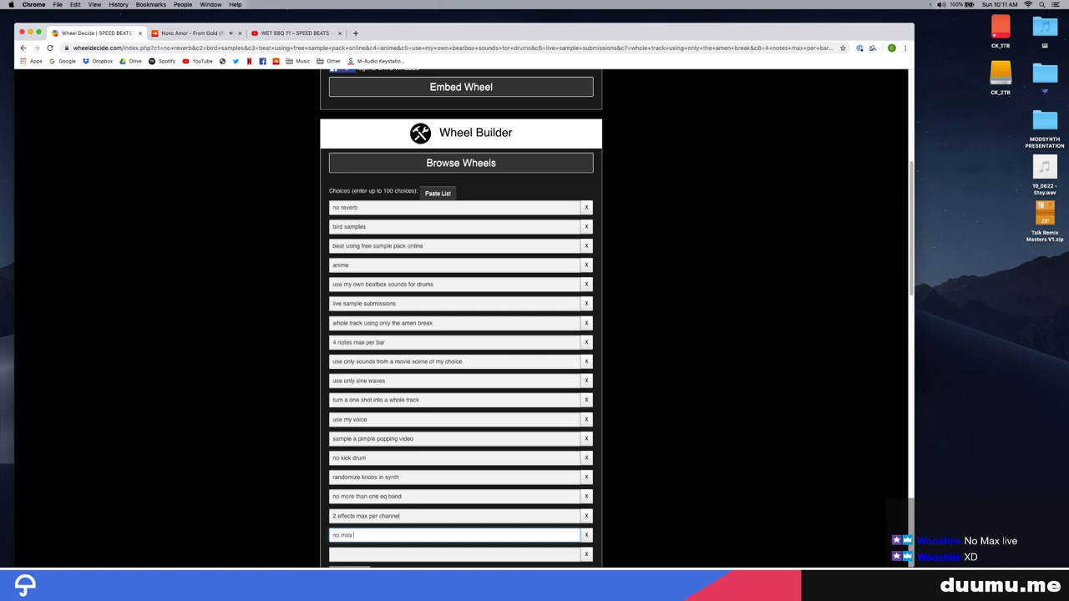
pyautogui.write('for live')
pyautogui.press('Tab')
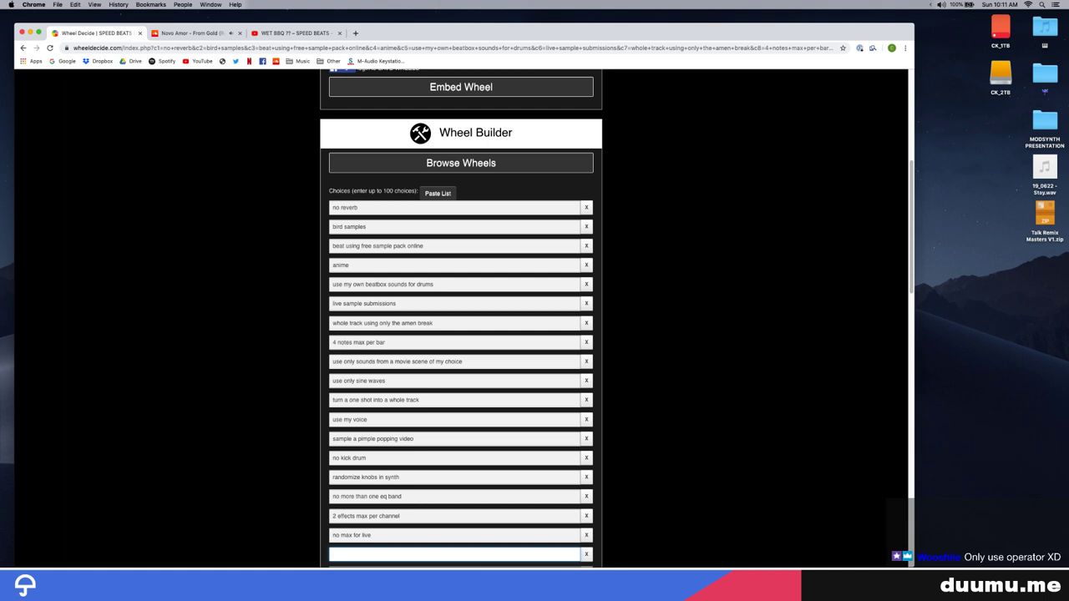
# Add the choice "only use operator" to the wheel's list
pyautogui.write('nly ')
pyautogui.write('user')
pyautogui.write('perator')
pyautogui.scroll(-1, 356, 459)
pyautogui.scroll(-5, 356, 459)
pyautogui.press('Tab')
# Add the choice "every channel has to have a bit crusher" to the wheel's list
pyautogui.scroll(5, 282, 474)
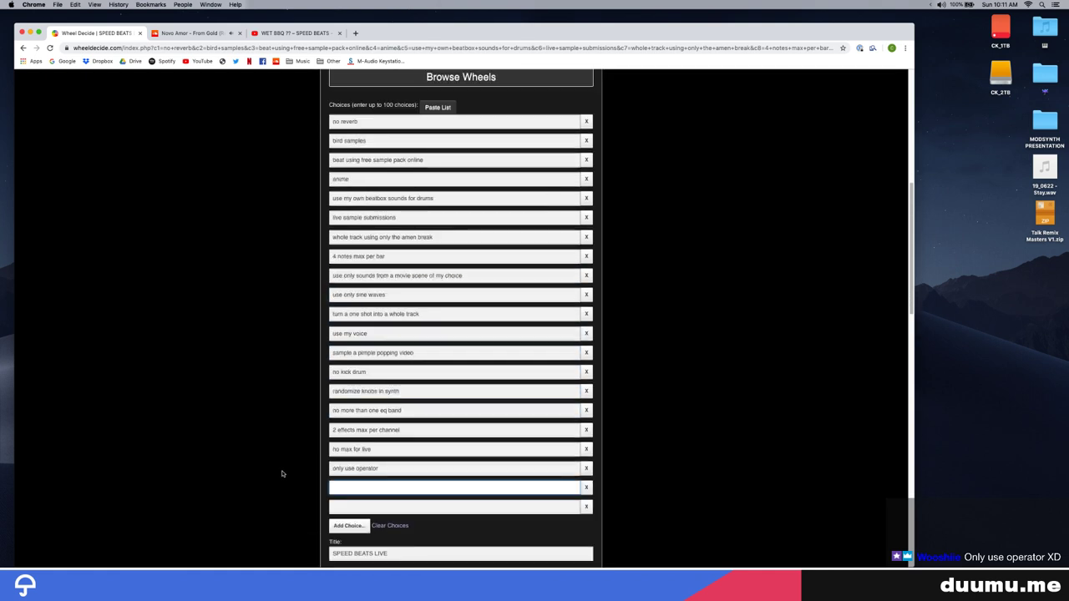
pyautogui.scroll(-2, 281, 473)
pyautogui.scroll(3, 282, 474)
pyautogui.scroll(-1, 281, 473)
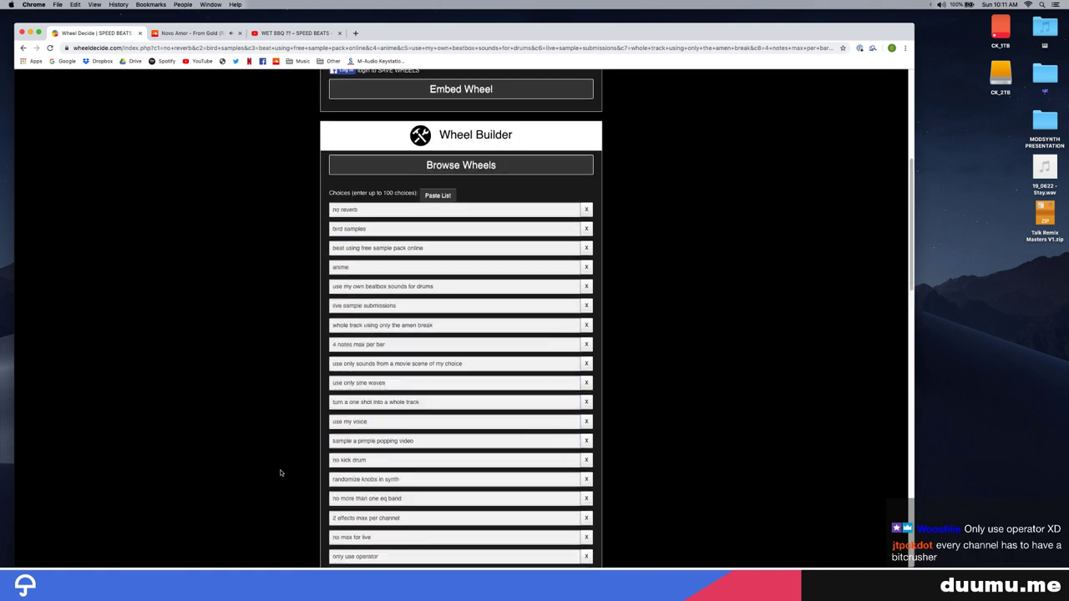
pyautogui.scroll(-3, 281, 474)
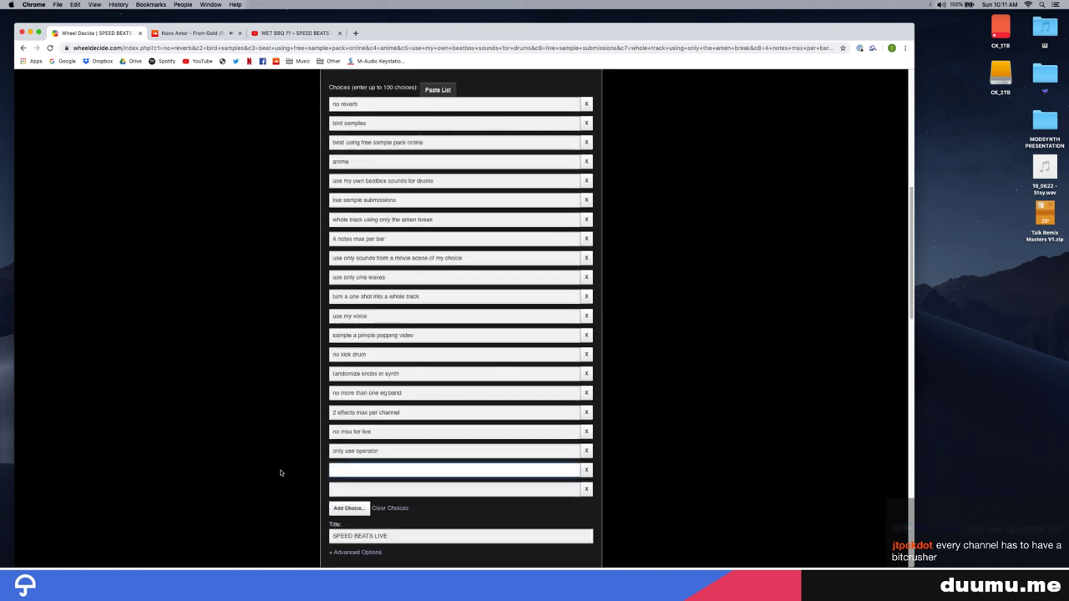
pyautogui.scroll(2, 279, 473)
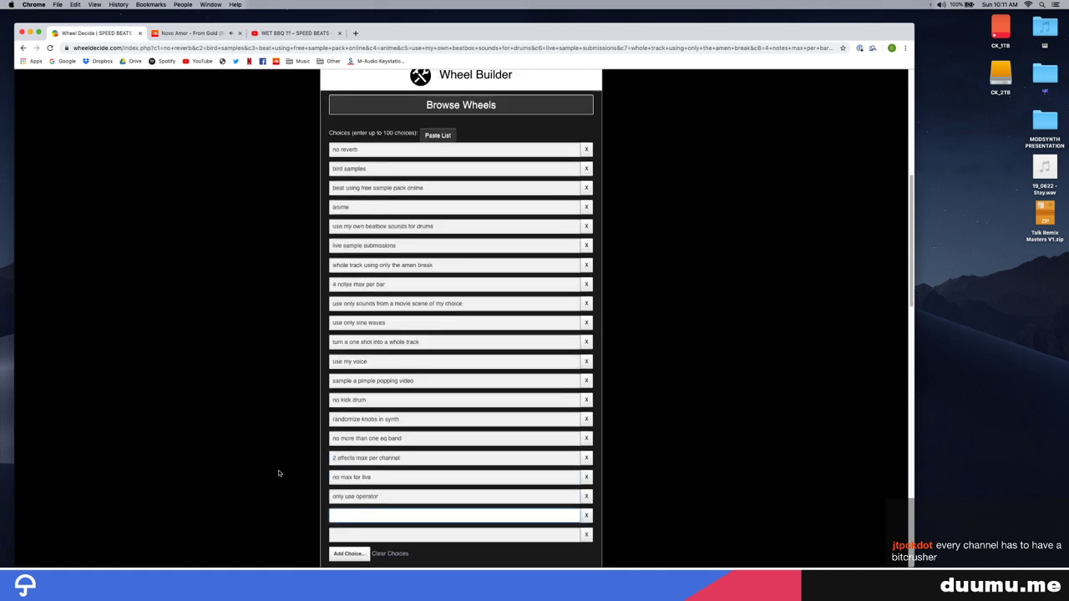
pyautogui.write('every channel has to have a bit crusher')
pyautogui.press('Return')
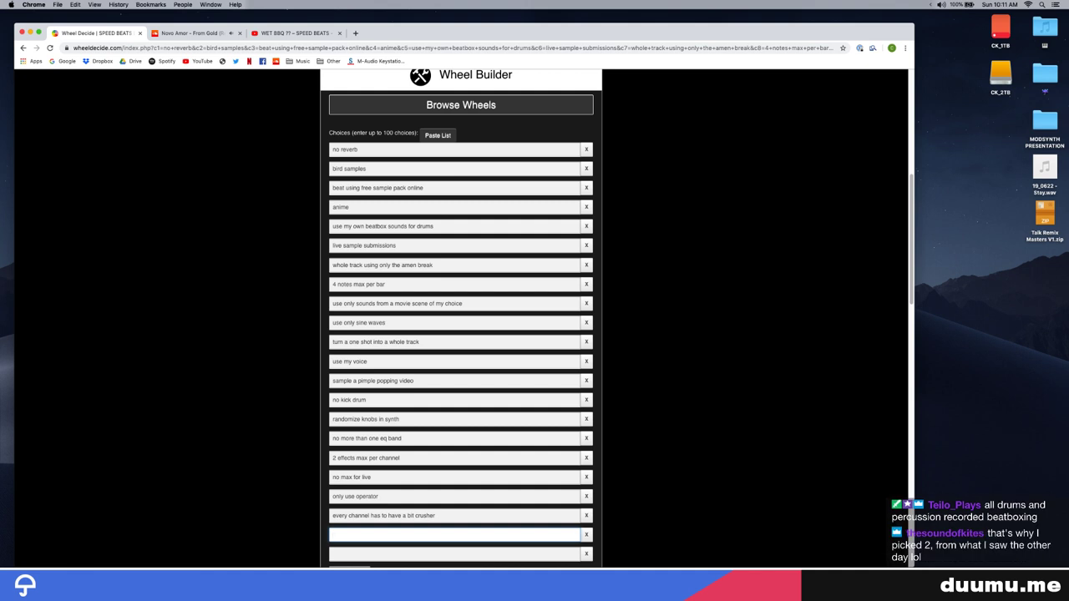
# Point out the existing "use my own beatbox sounds for drums" choice and return to the first empty choice line
pyautogui.scroll(3, 500, 412)
pyautogui.tripleClick(406, 333)
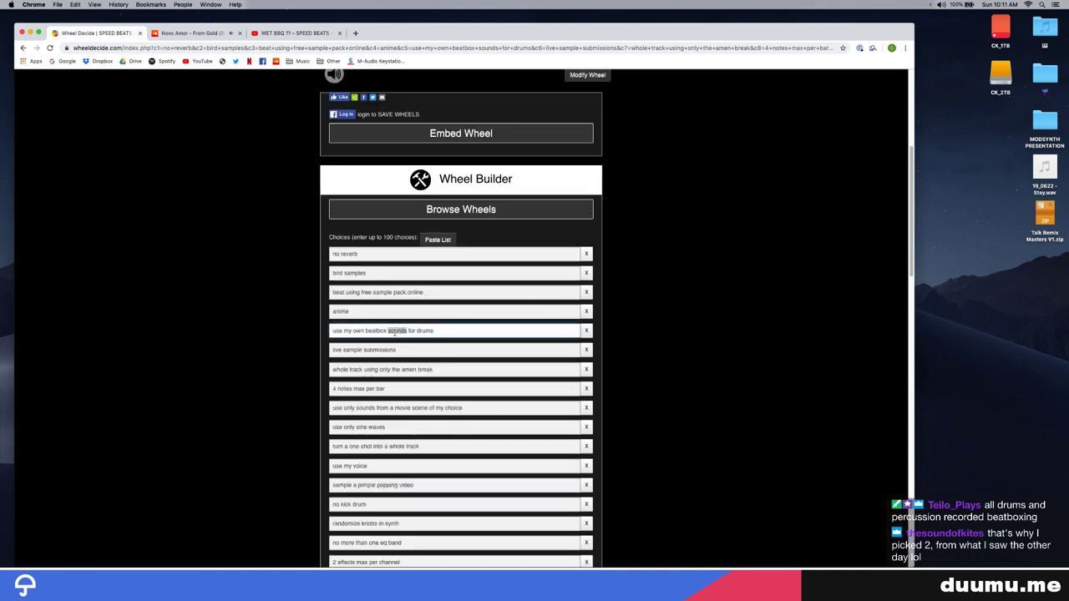
pyautogui.scroll(-8, 295, 412)
pyautogui.click(375, 332)
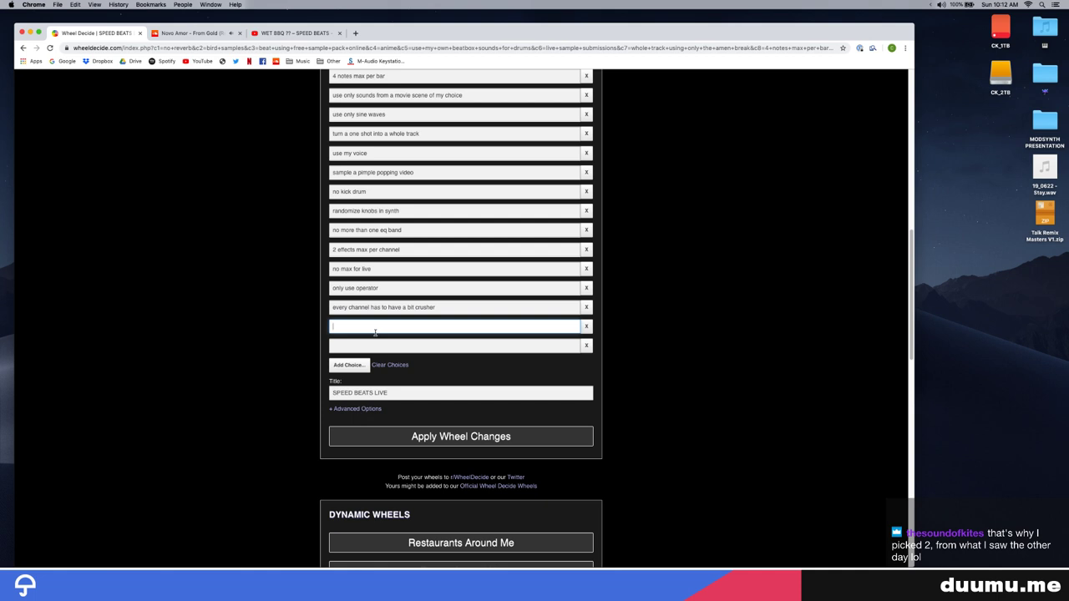
pyautogui.scroll(4, 375, 332)
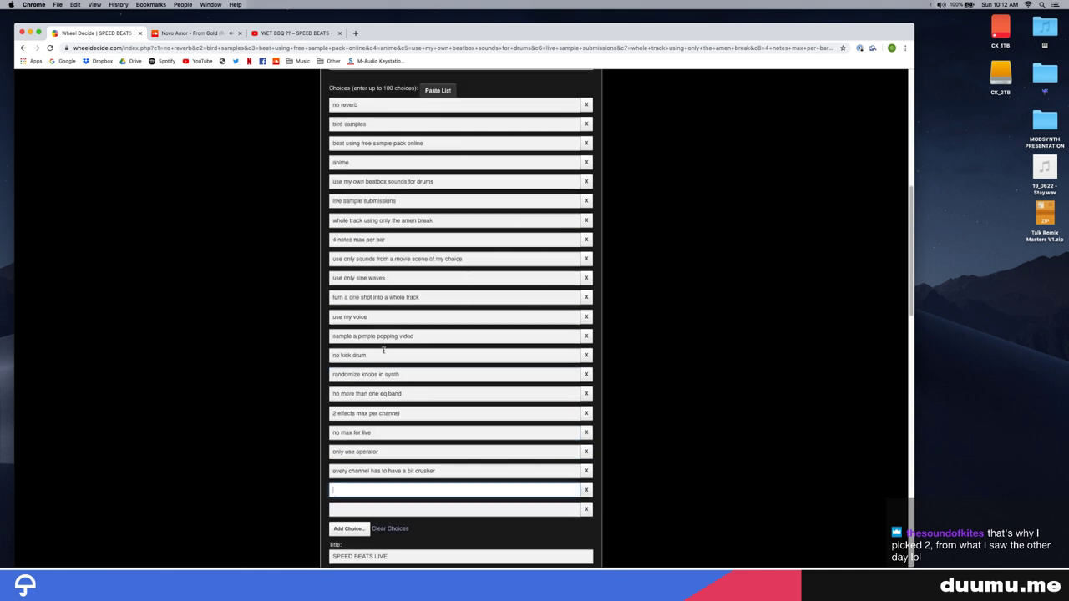
# Switch to the SoundCloud profile and play the track "Friendly" as background music
pyautogui.scroll(-3, 386, 349)
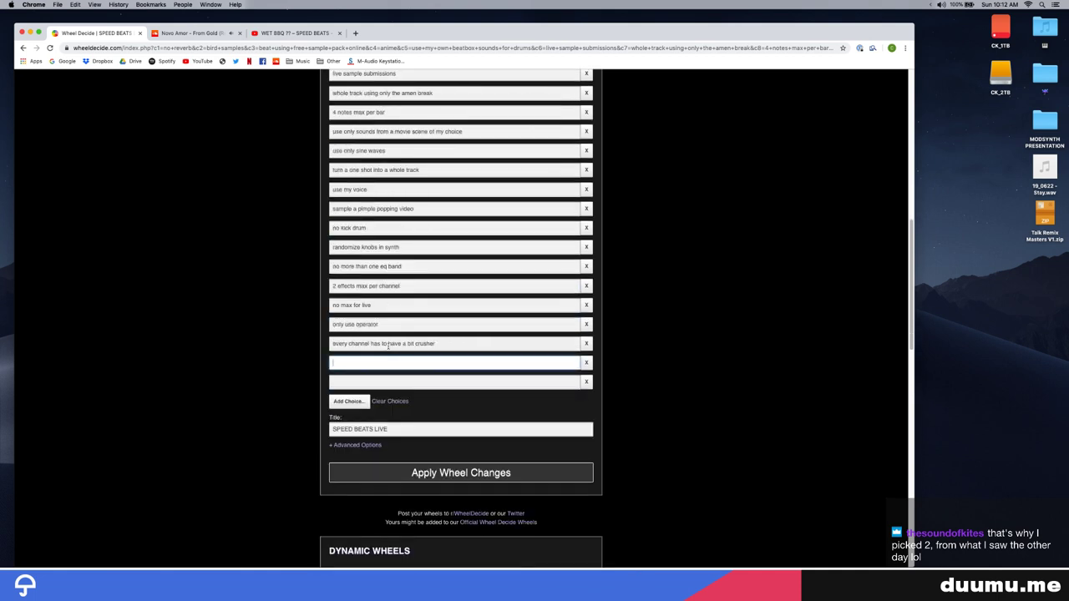
pyautogui.click(206, 31)
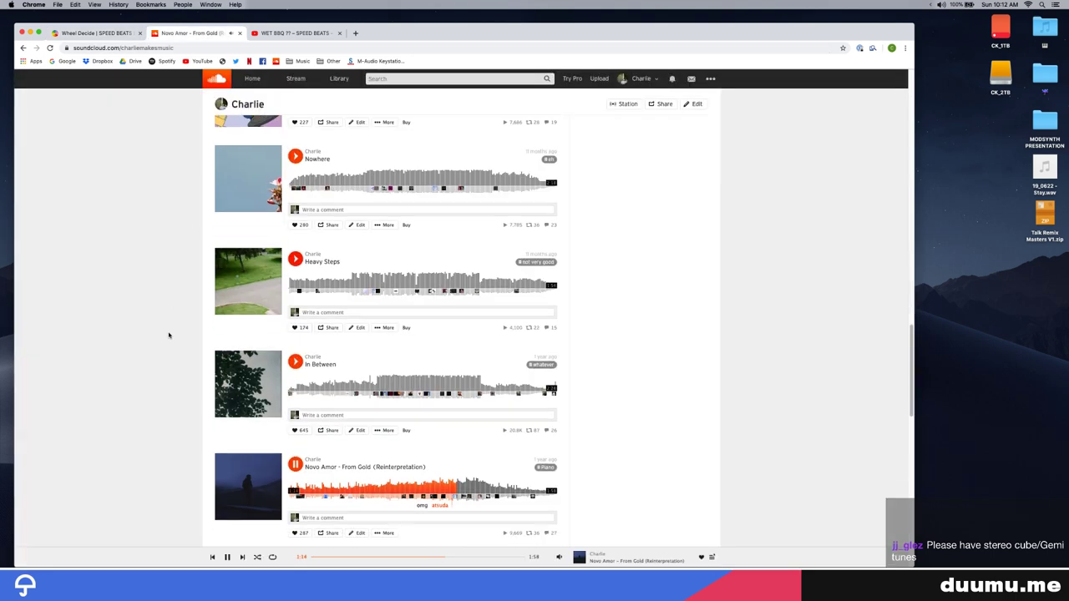
pyautogui.scroll(-4, 167, 334)
pyautogui.click(295, 394)
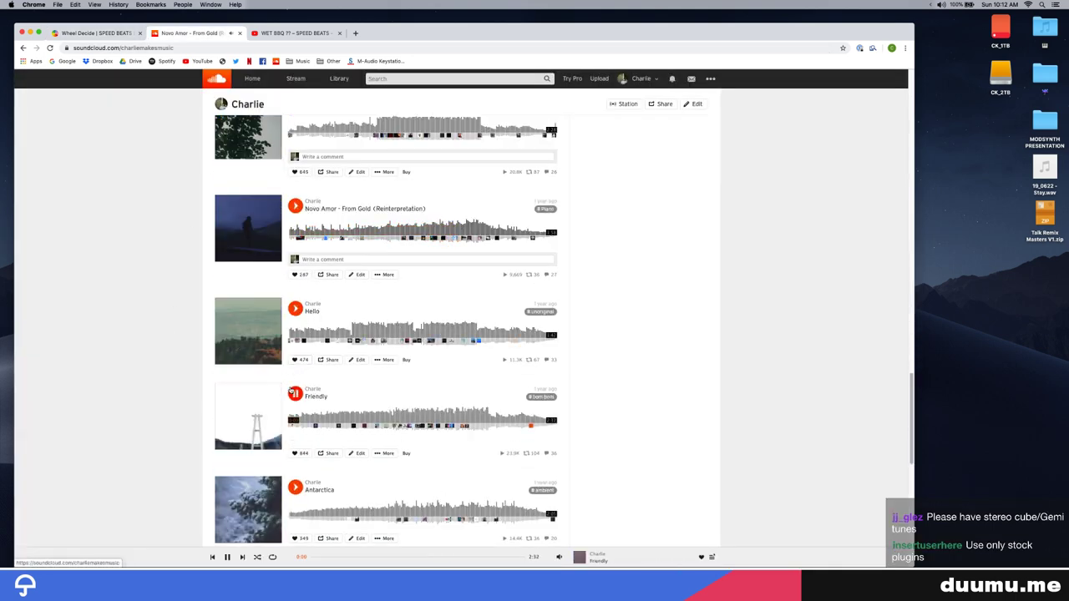
# Return to the wheel page and add the choice "only stock plugins" to the wheel's list
pyautogui.click(57, 34)
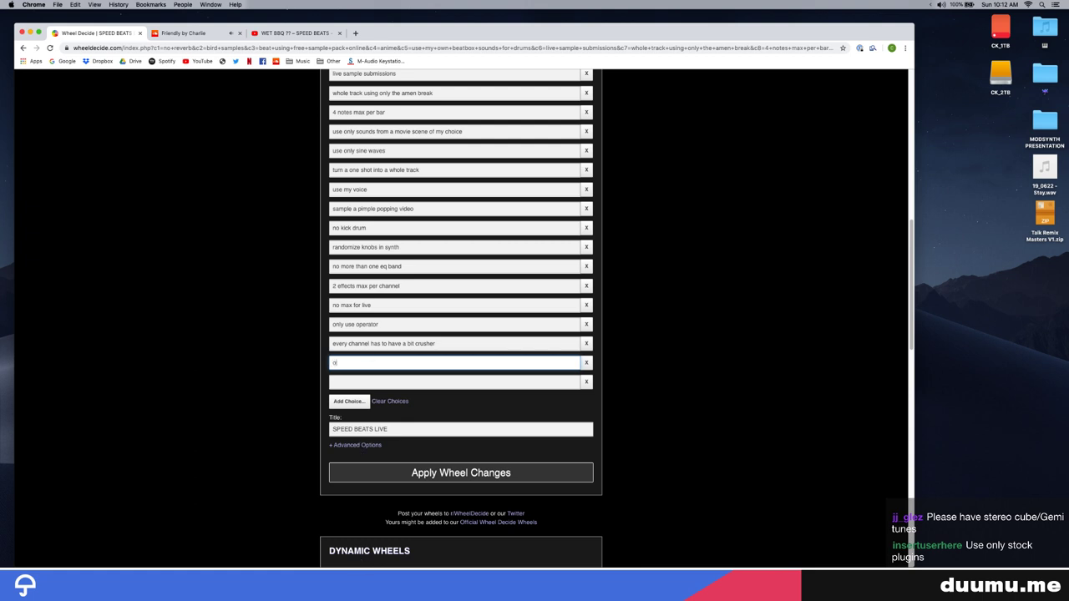
pyautogui.write('nly stock plugins')
pyautogui.press('Return')
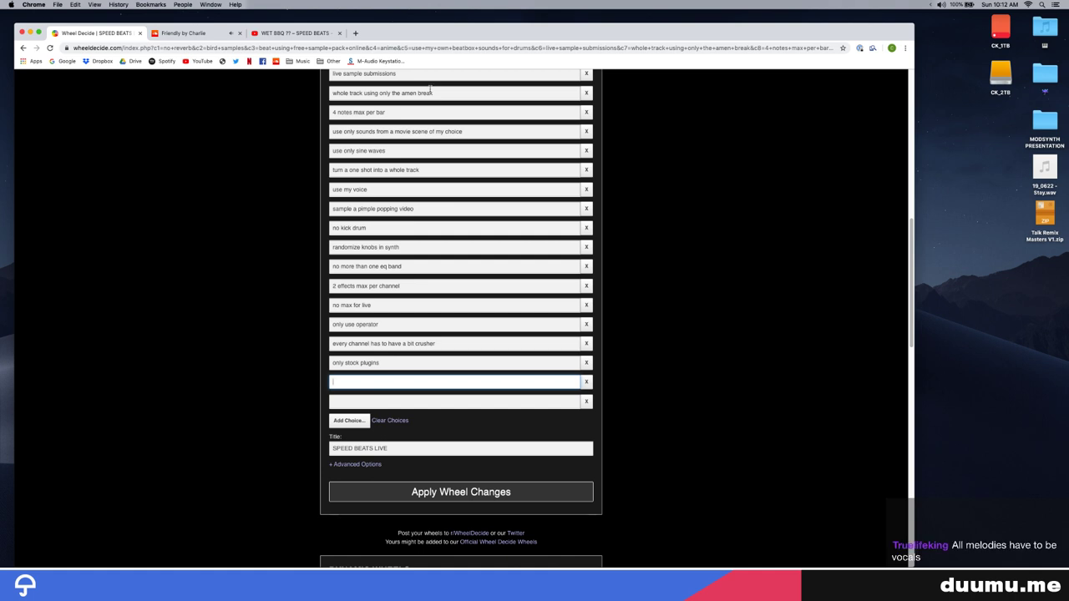
# Glance at the WET BBQ video on YouTube and add the choice "sample one of my own songs" to the wheel's list
pyautogui.click(294, 32)
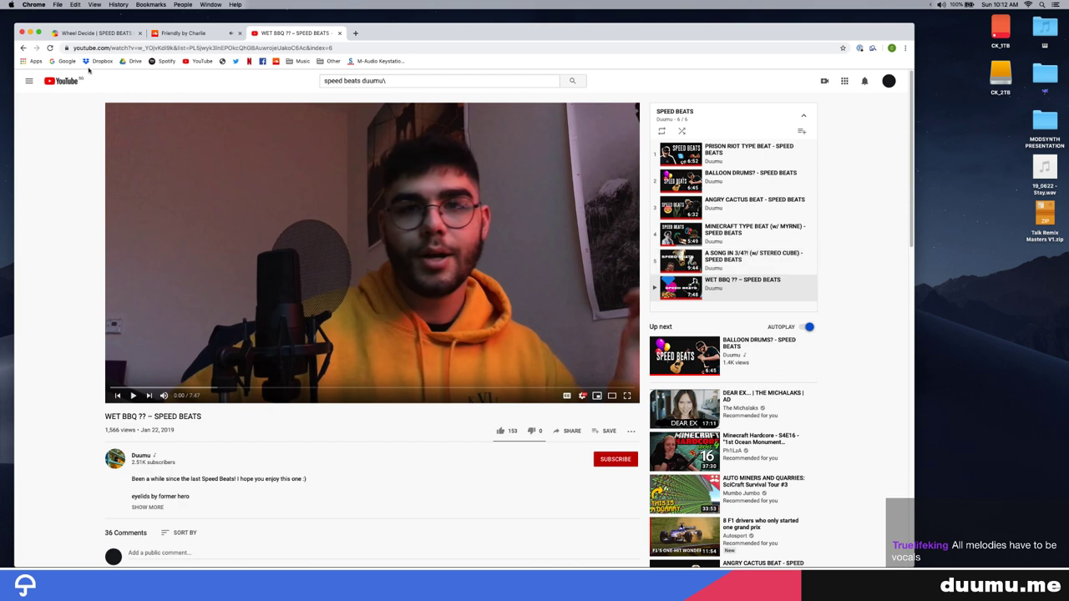
pyautogui.click(64, 35)
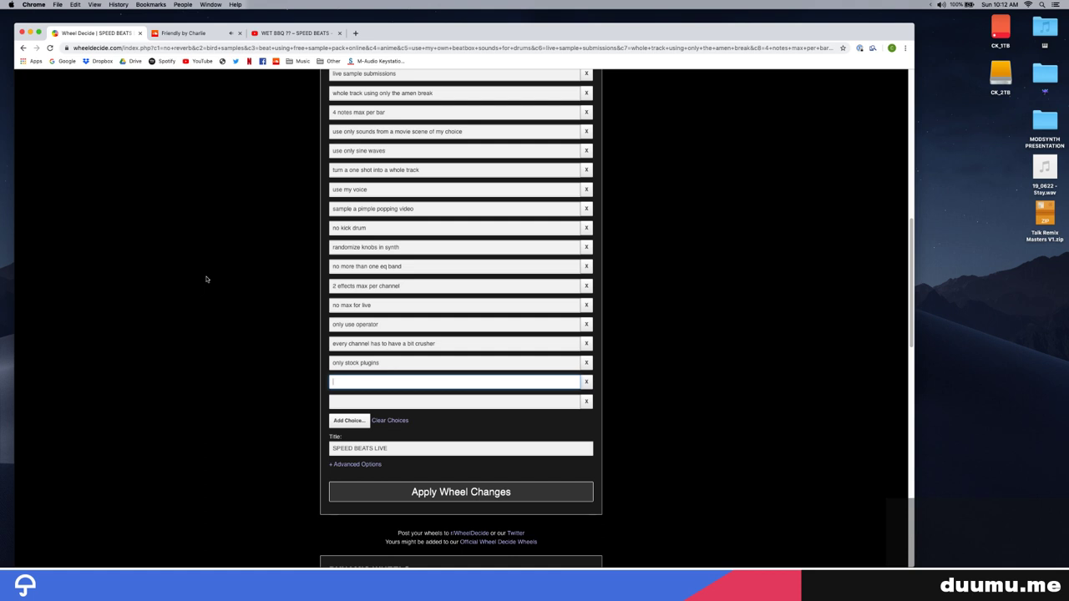
pyautogui.write('a')
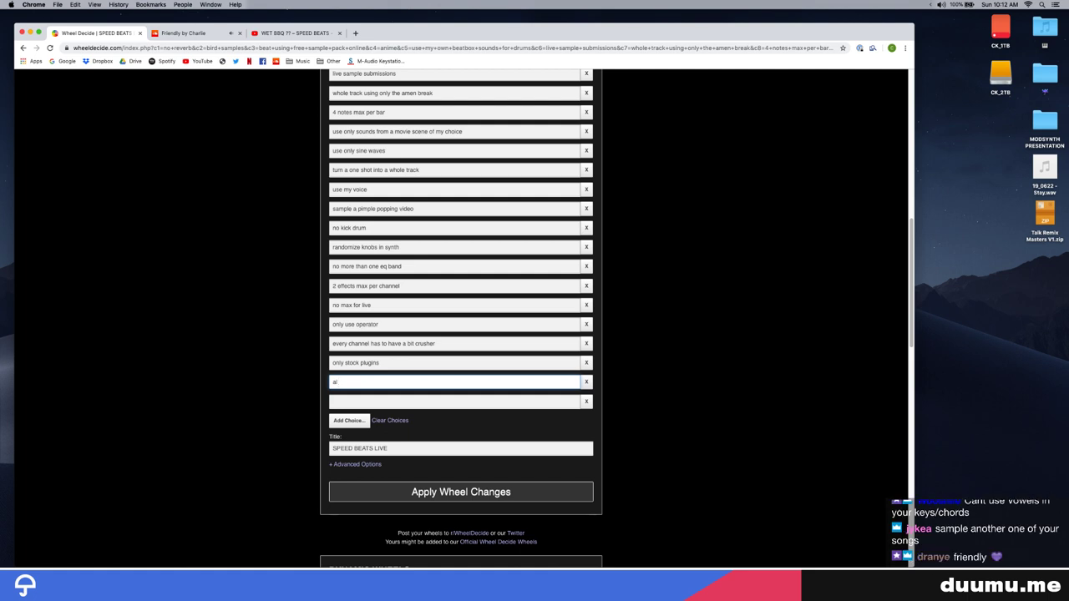
pyautogui.press('BackSpace')
pyautogui.press('BackSpace')
pyautogui.press('BackSpace')
pyautogui.write('sample o')
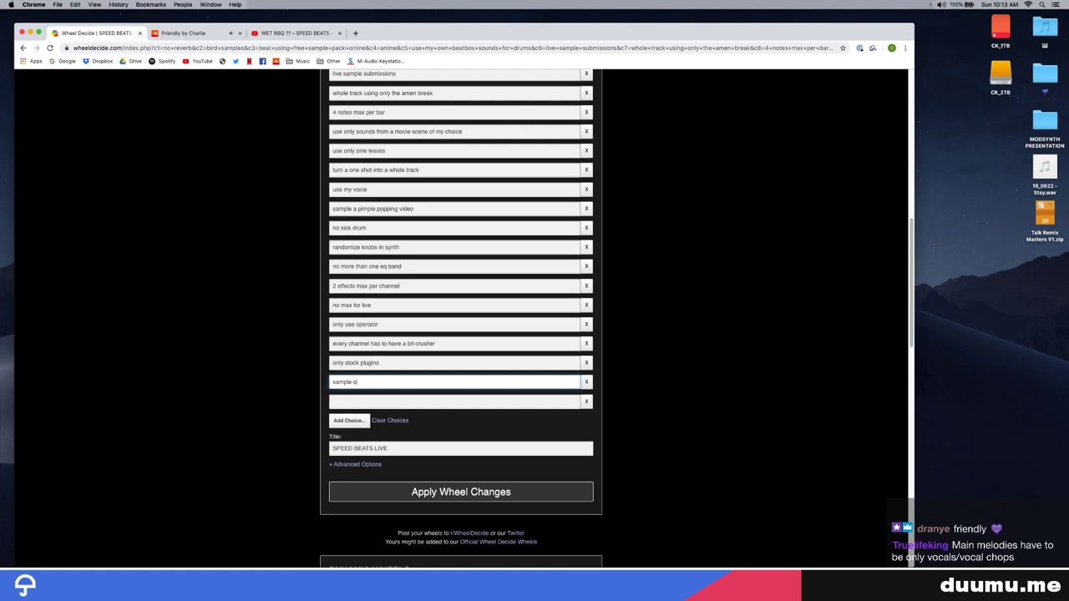
pyautogui.write('ne of')
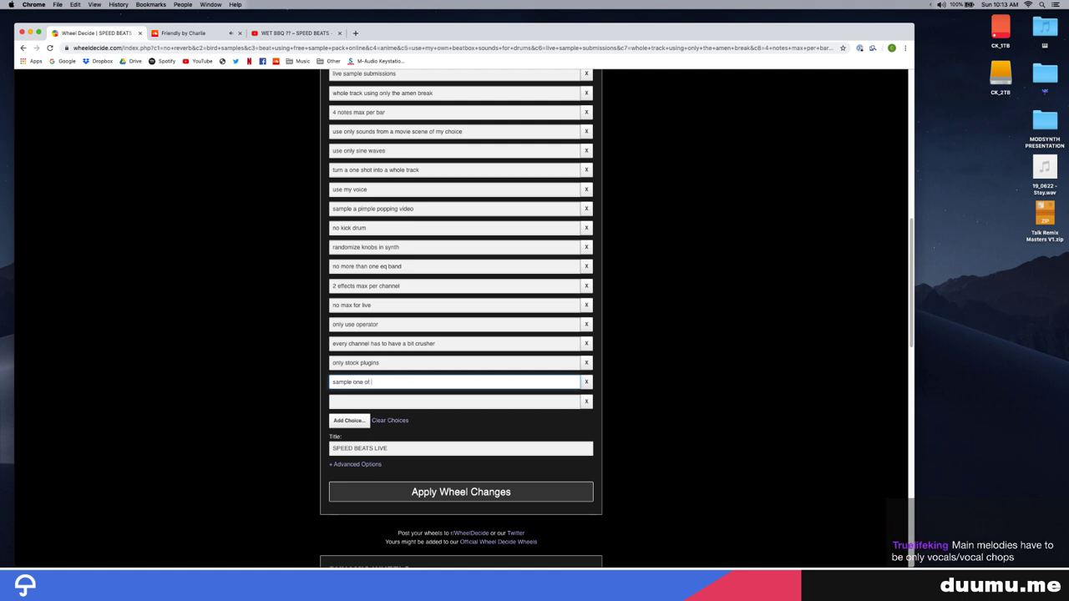
pyautogui.write(' my own sing')
pyautogui.write('ongs')
pyautogui.press('Tab')
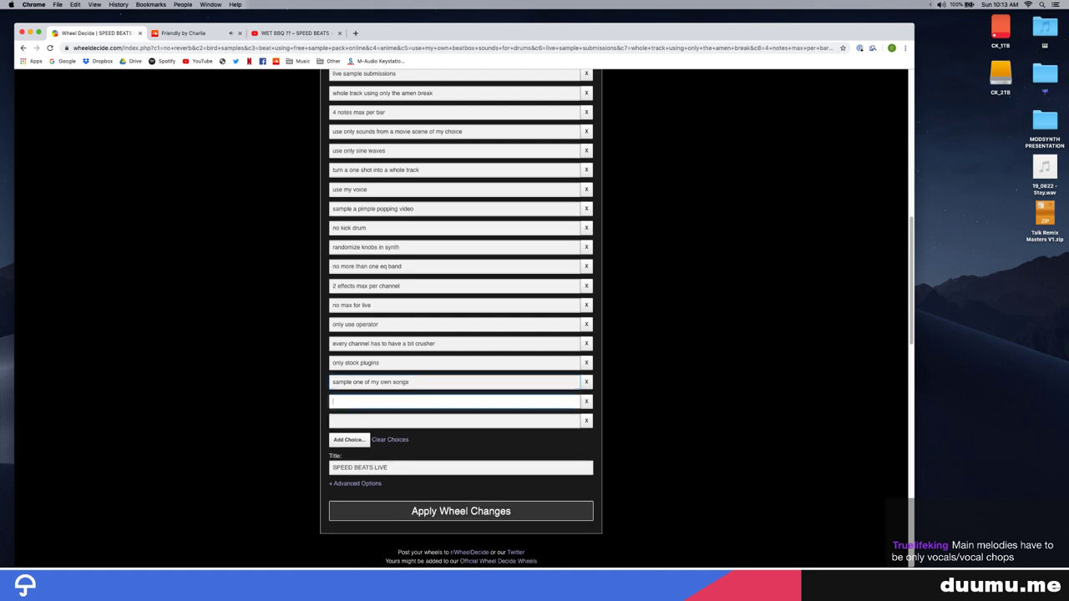
# Add the choice "vocal chop lead" and apply the changes to the wheel
pyautogui.write('vocal chop lead')
pyautogui.click(455, 511)
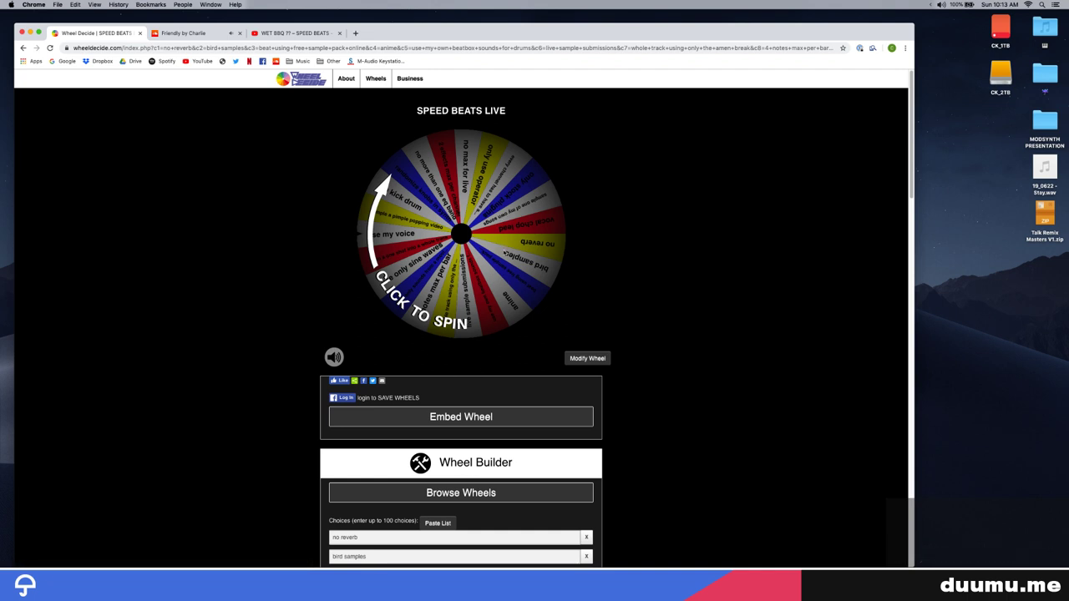
# Close the SoundCloud and YouTube pages and enlarge the wheel page by two zoom levels
pyautogui.click(239, 33)
pyautogui.click(240, 33)
pyautogui.press('super+equal')
pyautogui.press('super+equal')
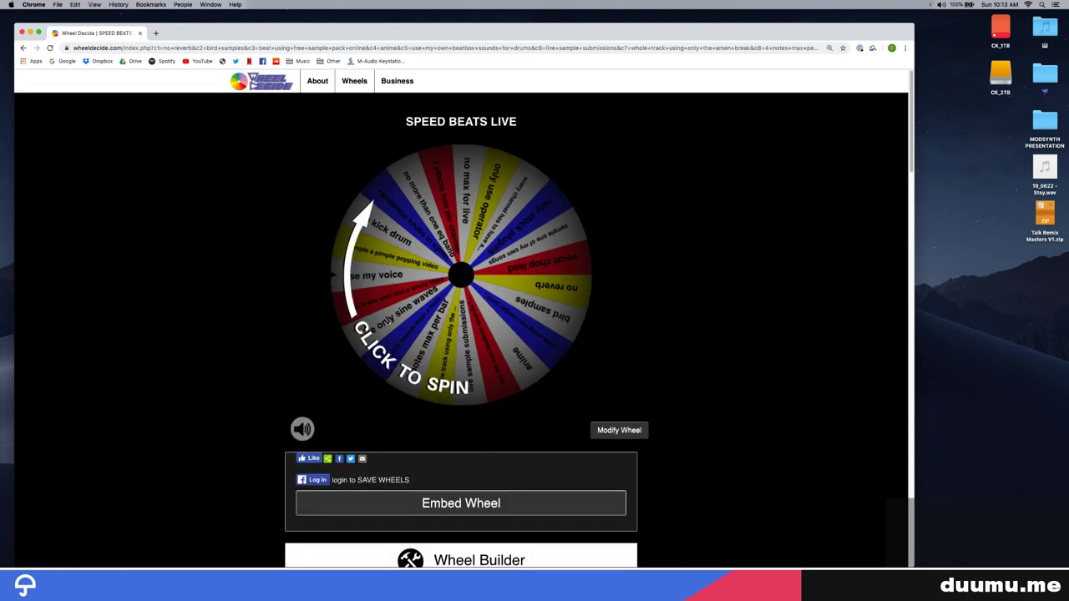
# Spin the SPEED BEATS LIVE wheel four times to draw the challenge rules for the beat
pyautogui.click(400, 353)
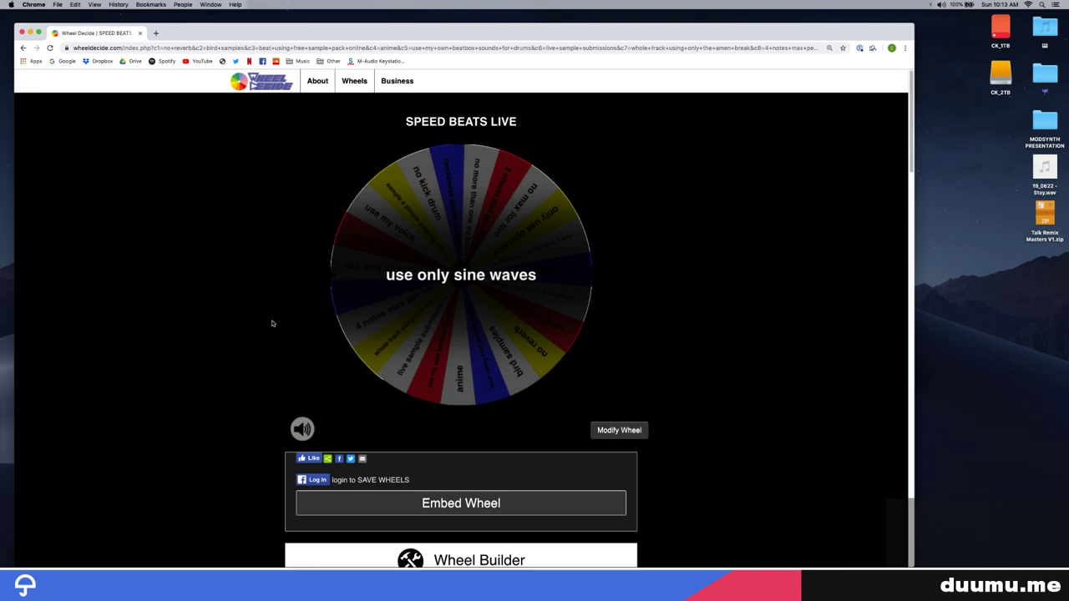
pyautogui.click(338, 310)
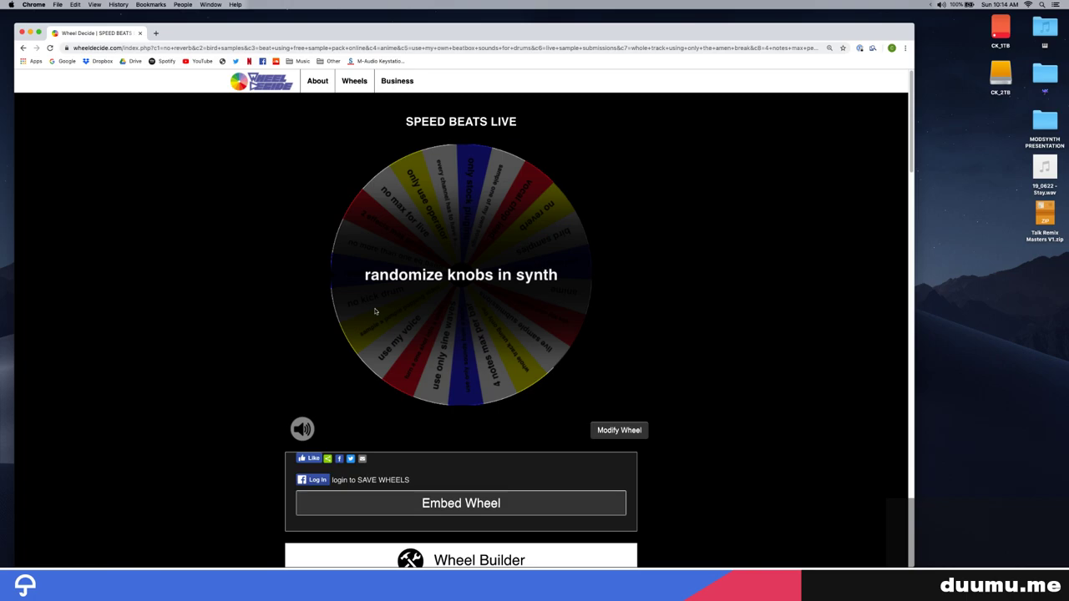
pyautogui.click(374, 311)
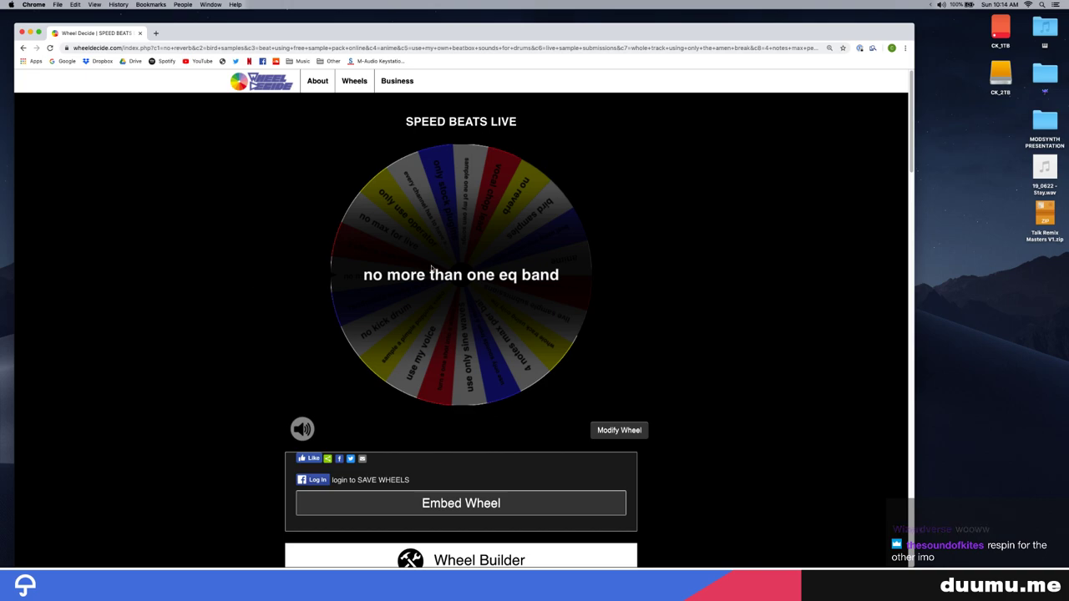
pyautogui.click(420, 279)
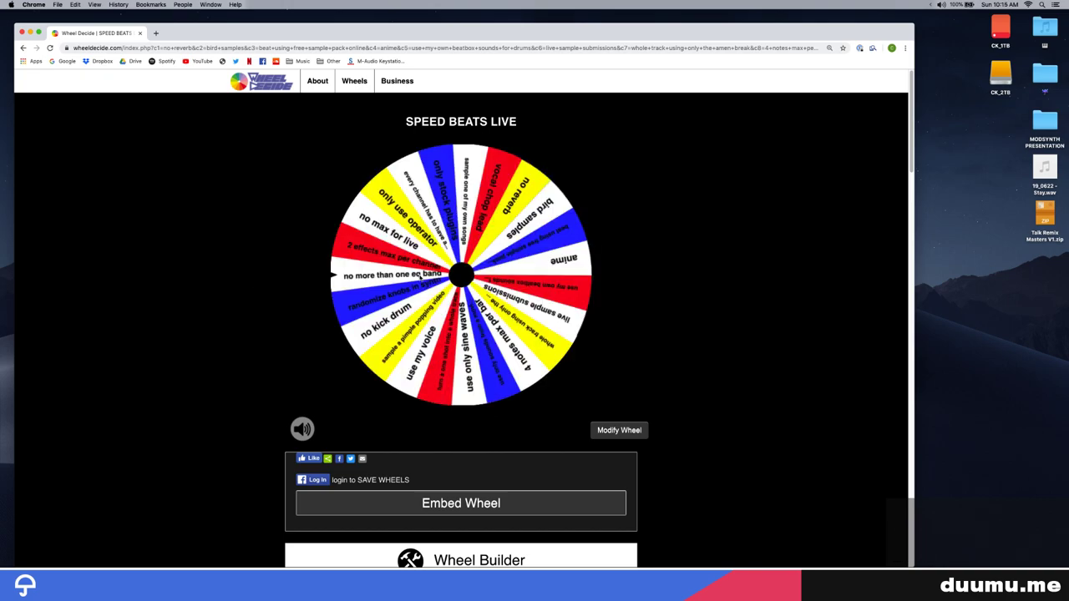
pyautogui.click(420, 279)
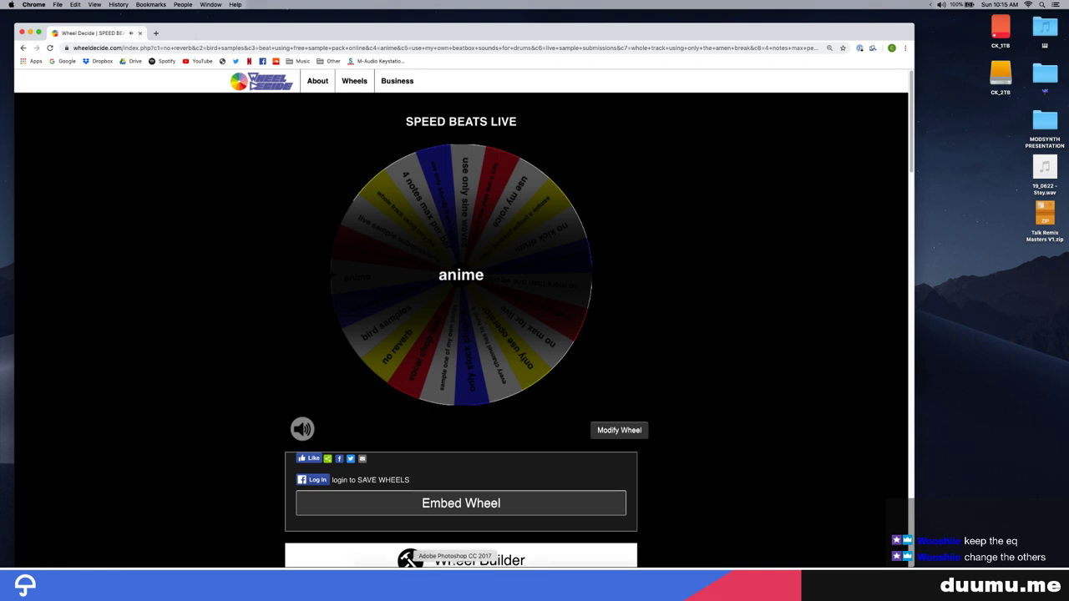
# Switch to Ableton Live and insert a MIDI track below 2 Audio with an empty 4-bar clip named "anime" at bar 1
pyautogui.click(406, 558)
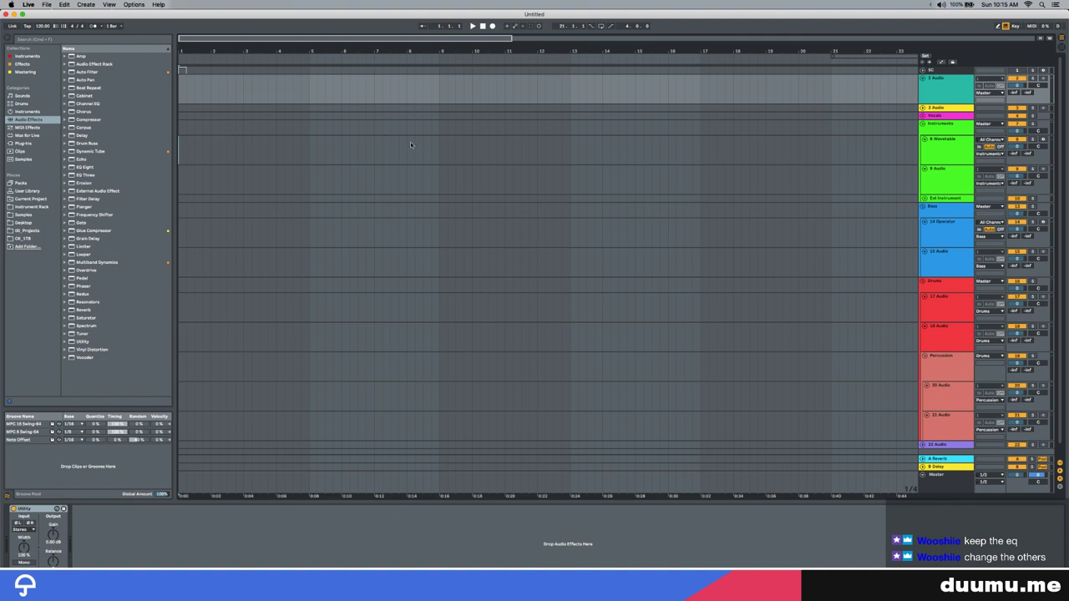
pyautogui.moveTo(199, 98); pyautogui.dragTo(317, 90)
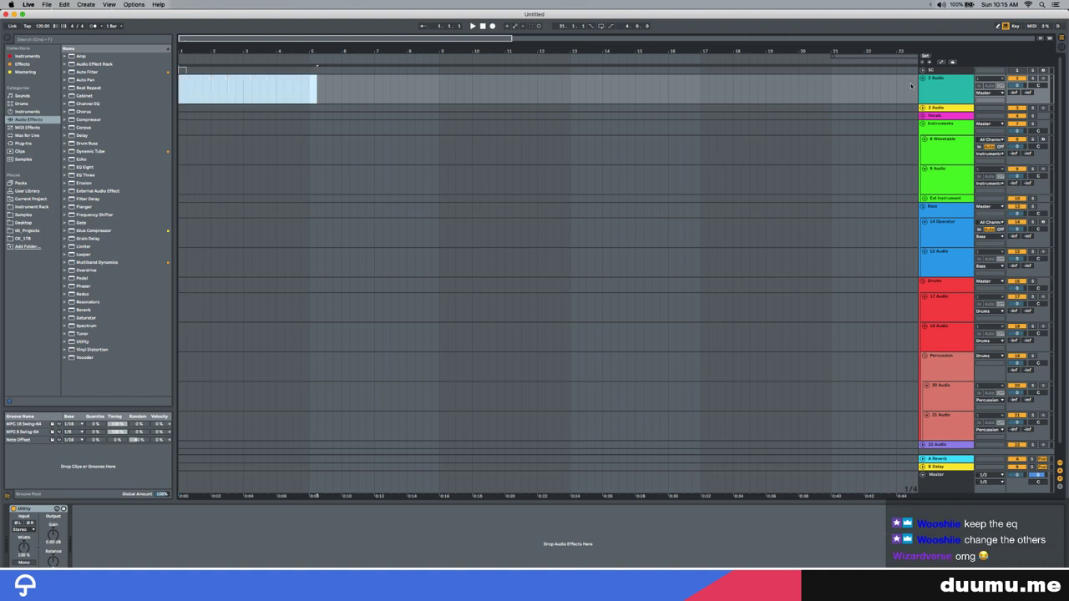
pyautogui.press('super+shift+t')
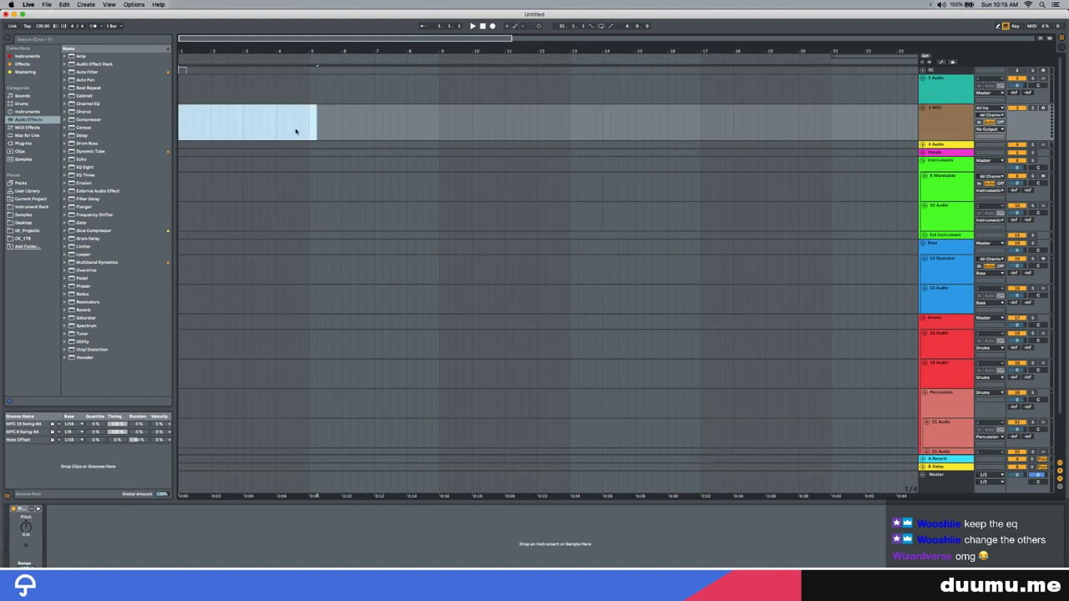
pyautogui.moveTo(306, 131); pyautogui.dragTo(163, 132)
pyautogui.press('super+shift+m')
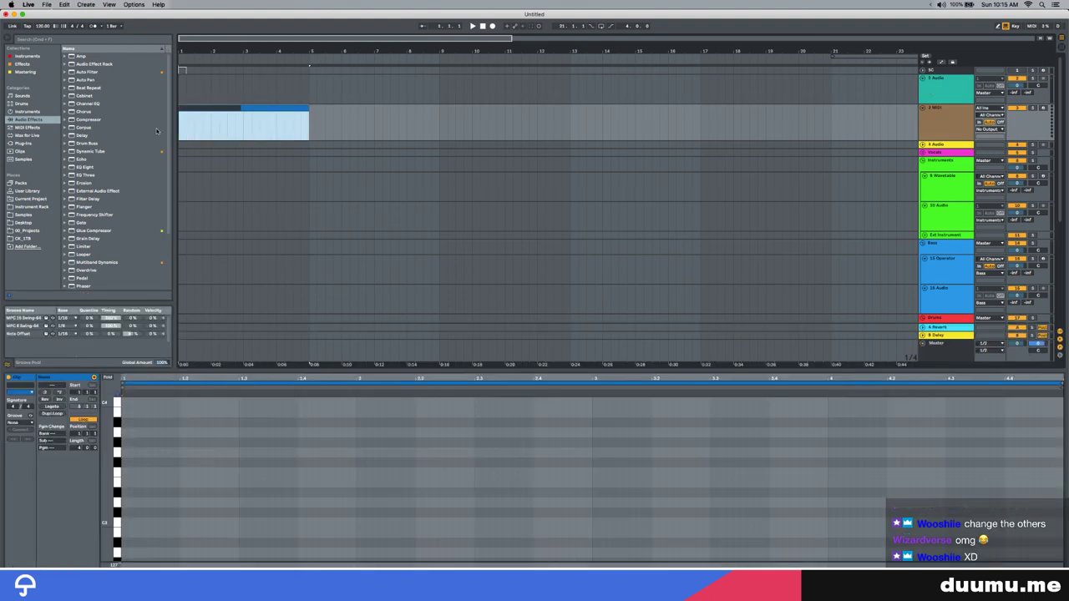
# Duplicate the "anime" clip to bar 5 and rename the copy "only sine waves"
pyautogui.press('super+d')
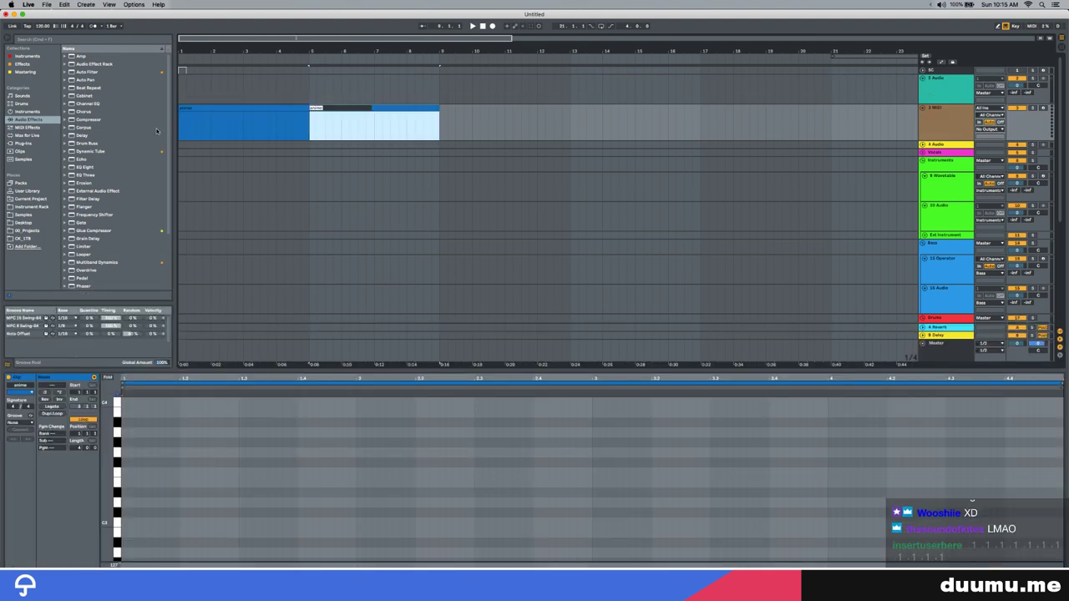
pyautogui.write('only sine waves')
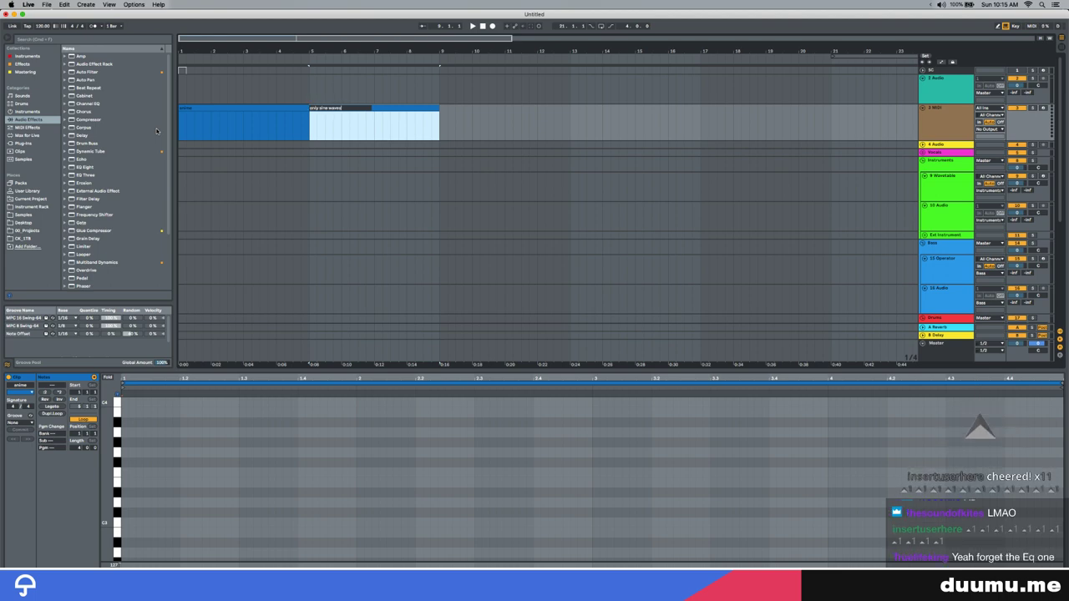
pyautogui.press('Tab')
pyautogui.press('Tab')
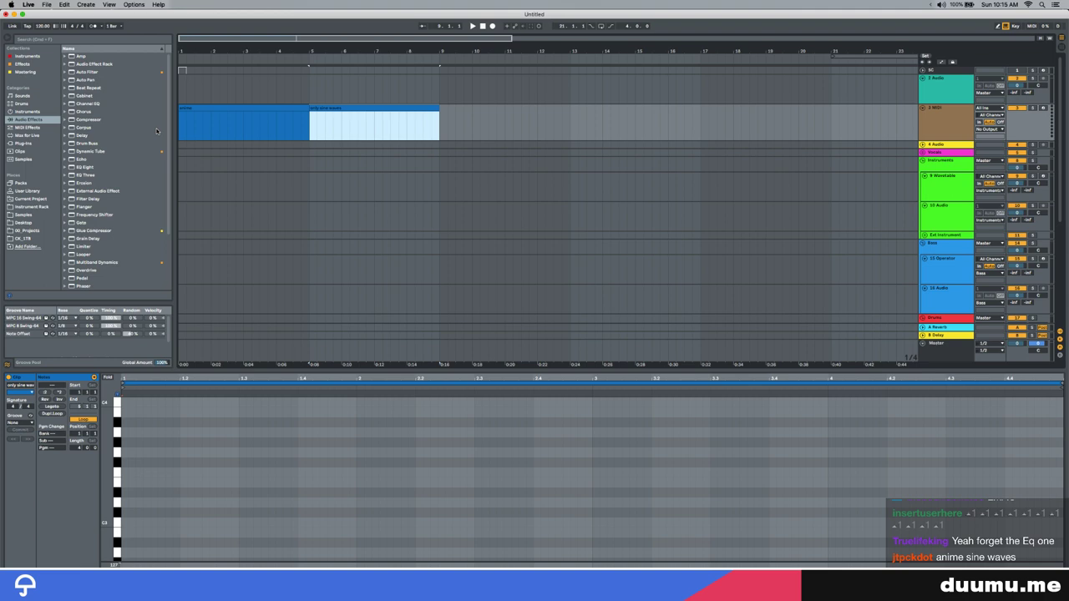
# Duplicate the "only sine waves" clip to bar 9, rename the copy "one eq band" and hide the clip's detail view
pyautogui.press('super+d')
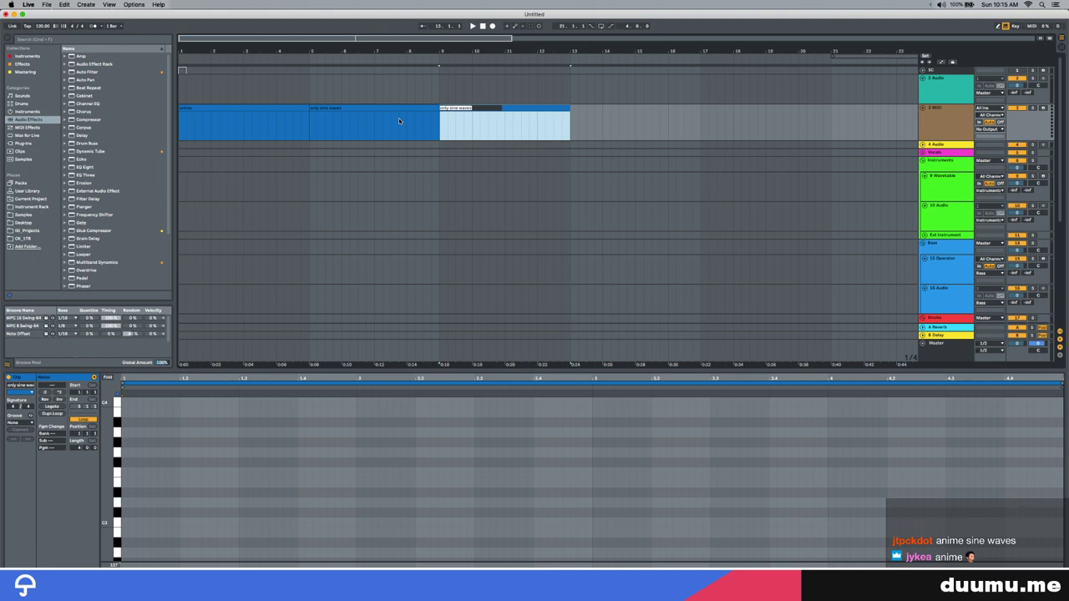
pyautogui.write('ane eq band')
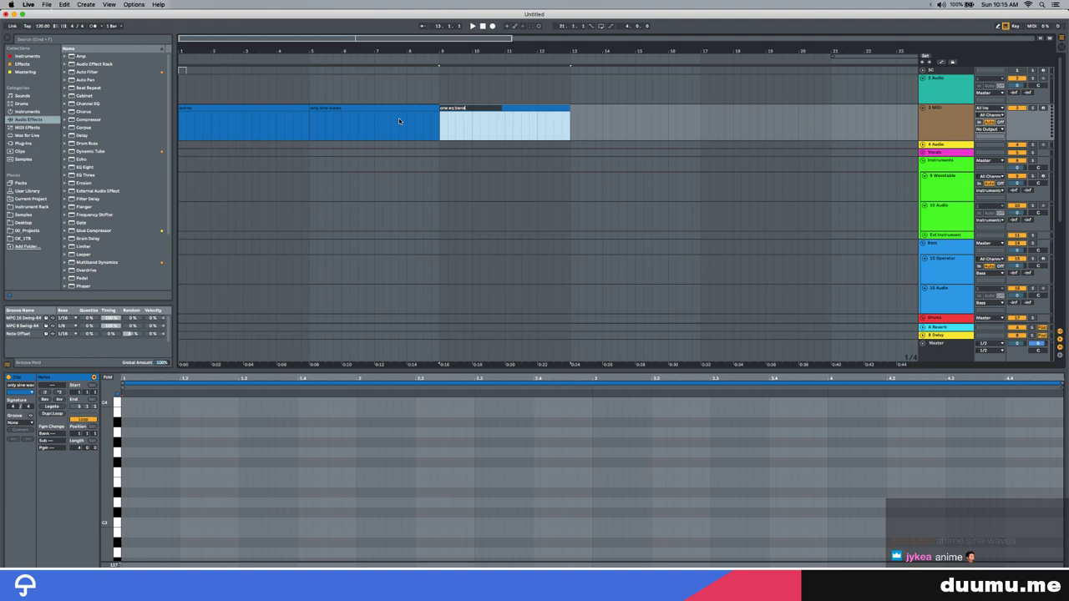
pyautogui.click(444, 137)
pyautogui.click(454, 108)
pyautogui.click(436, 135)
pyautogui.click(451, 106)
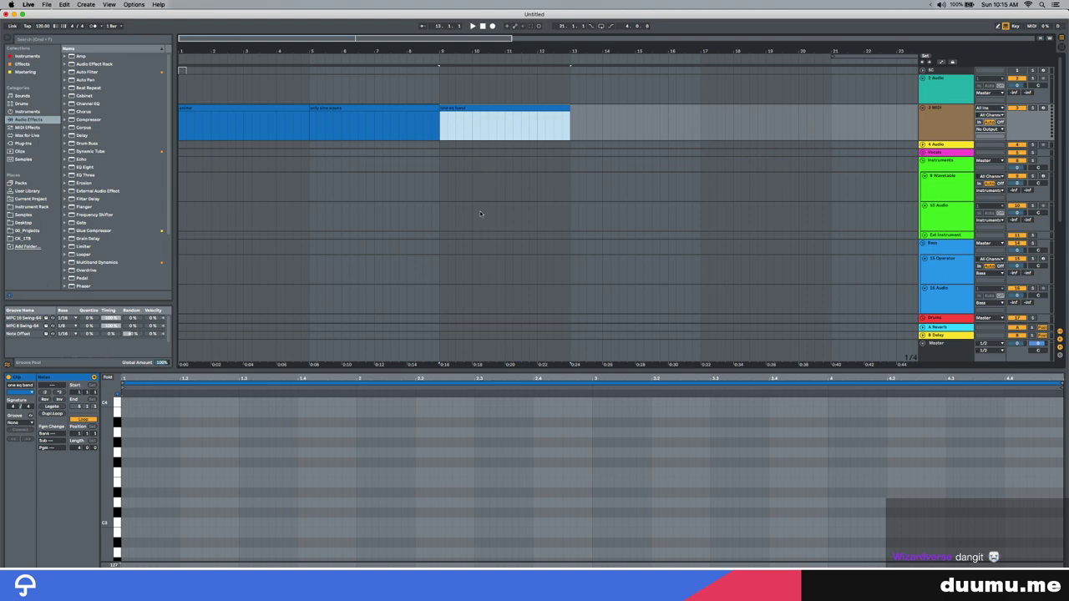
pyautogui.moveTo(440, 52); pyautogui.dragTo(440, 41)
pyautogui.press('super+alt+l')
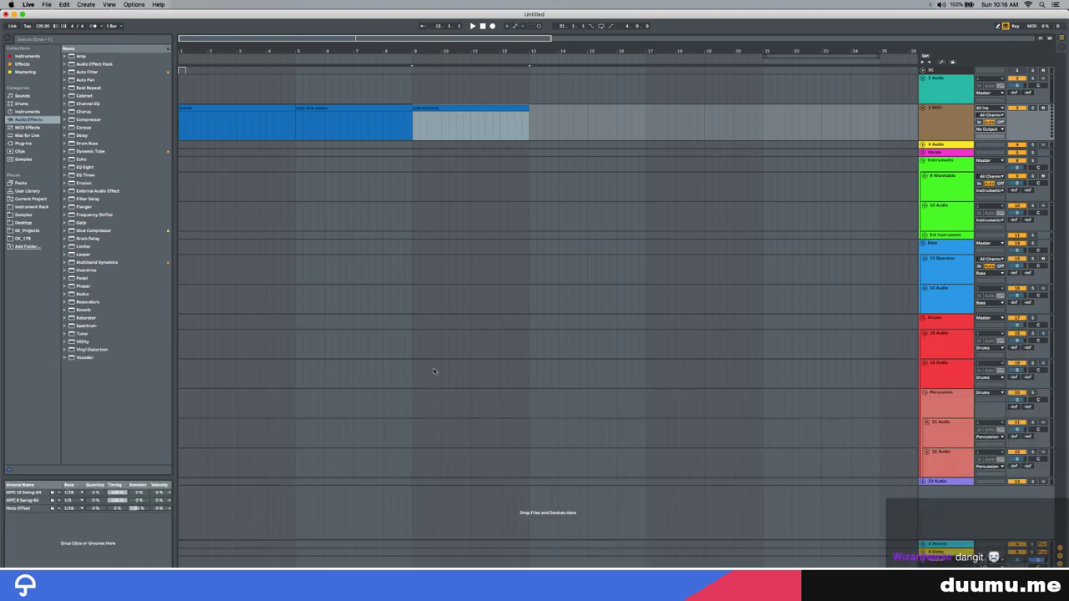
# Check the device chain on the Master track and hide the detail view again
pyautogui.click(243, 121)
pyautogui.click(203, 108)
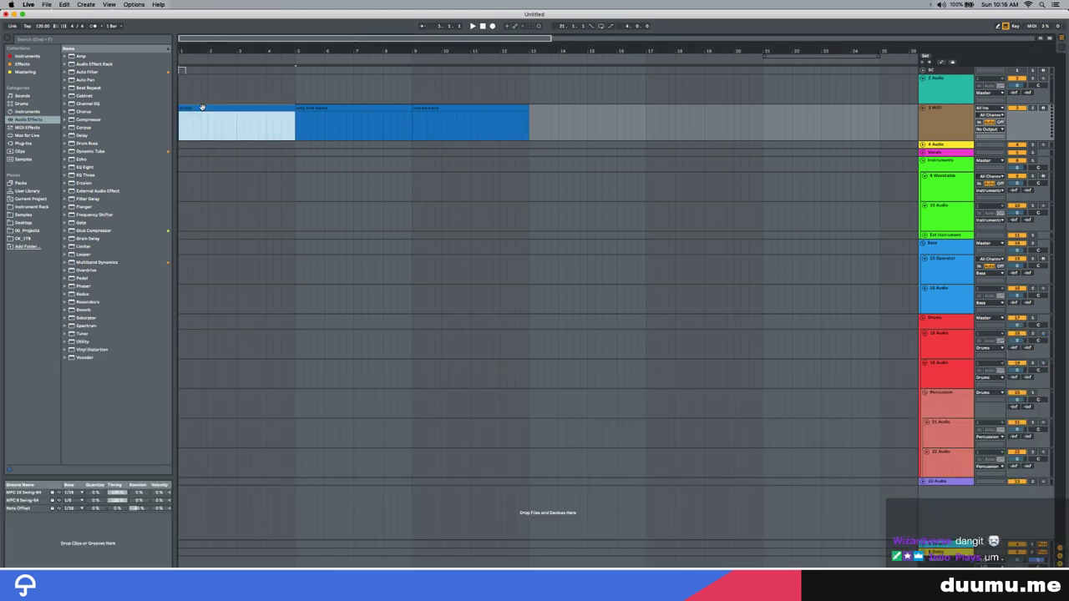
pyautogui.click(528, 126)
pyautogui.doubleClick(936, 560)
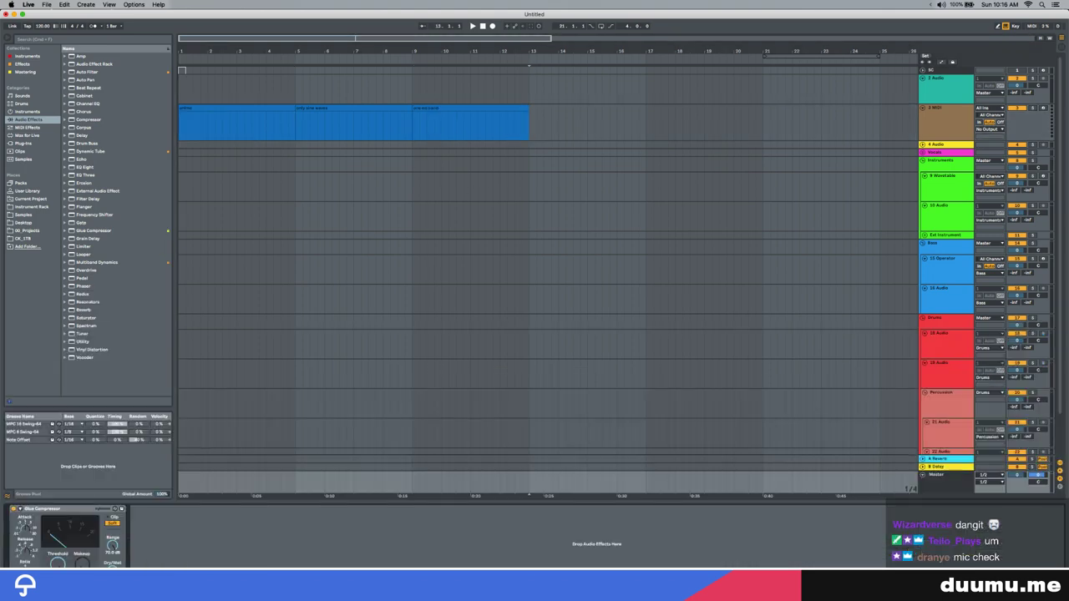
pyautogui.press('super+alt+l')
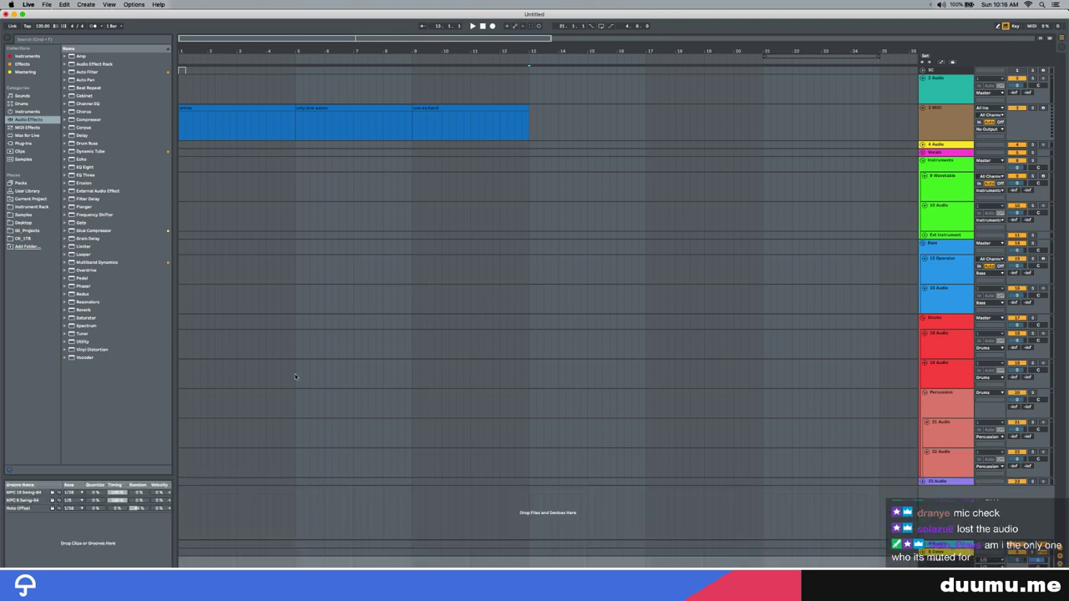
# Switch to OBS, open the Mic/Aux source's properties and set its device to MacBook Pro Microphone
pyautogui.hotkey('ctrl', 'Left')
pyautogui.hotkey('ctrl', 'Up')
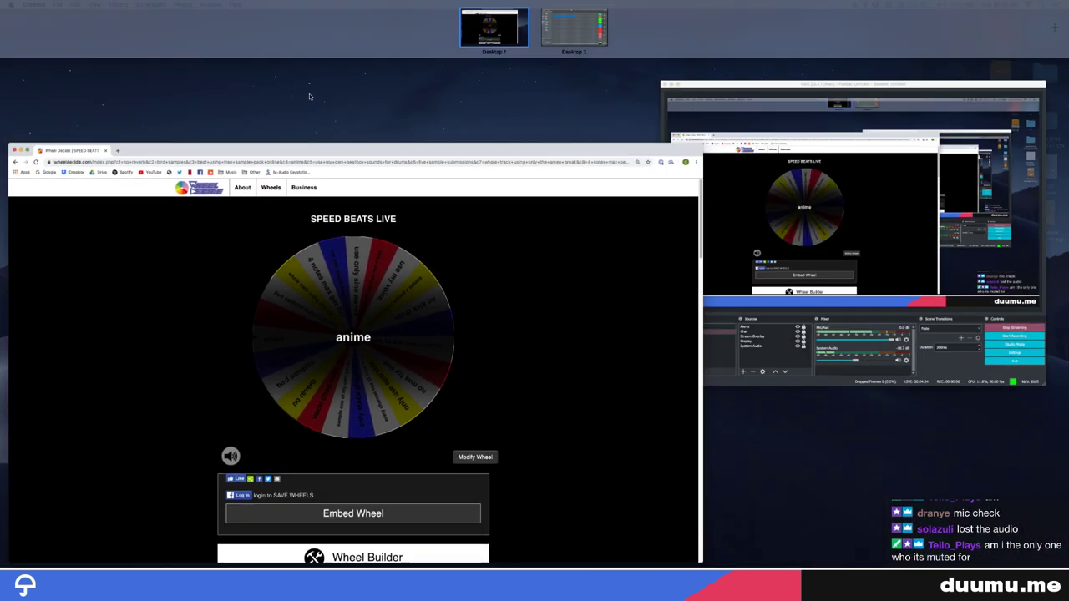
pyautogui.click(769, 250)
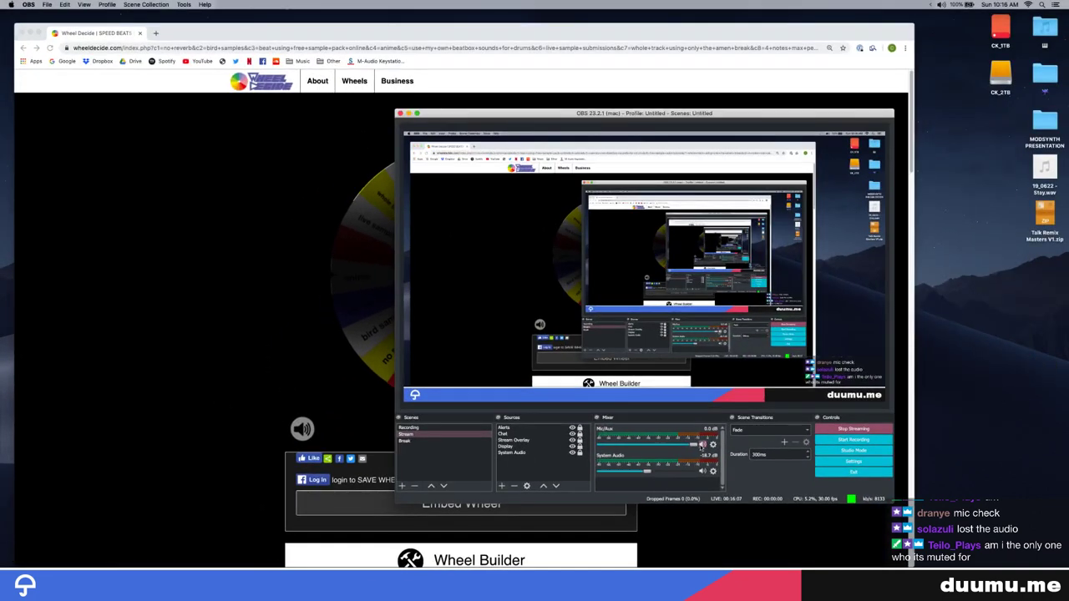
pyautogui.click(712, 444)
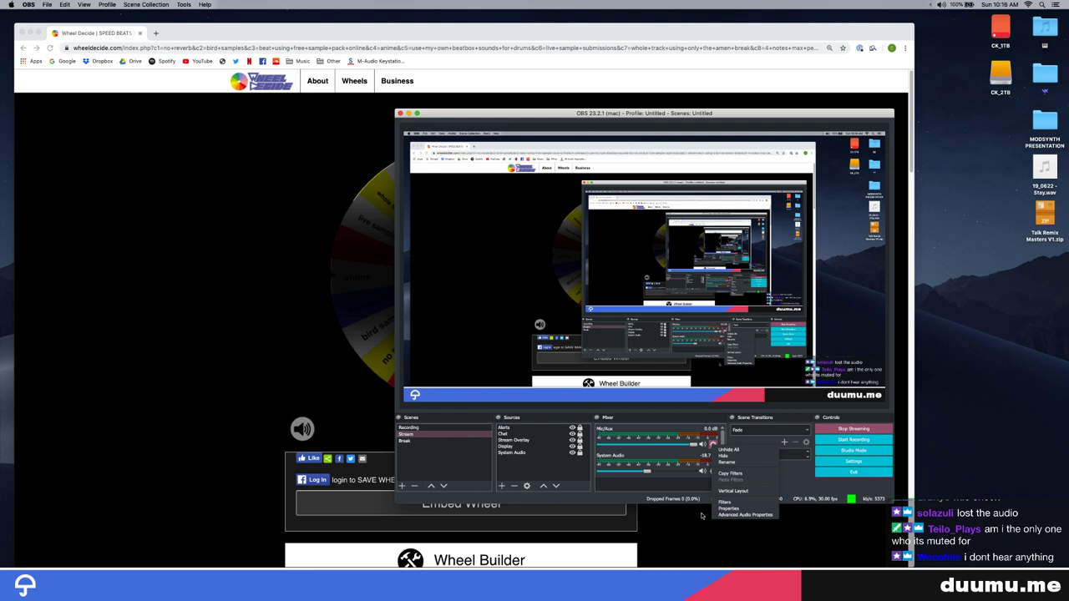
pyautogui.click(731, 509)
pyautogui.click(585, 200)
pyautogui.click(569, 213)
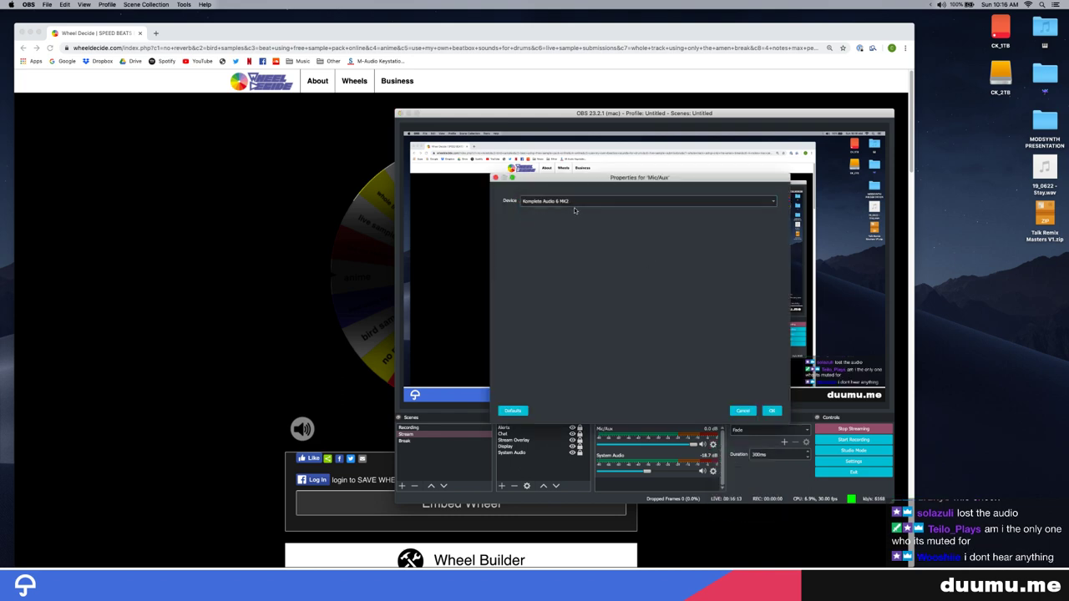
pyautogui.click(569, 201)
pyautogui.click(553, 195)
# Set the Mic/Aux device back to Komplete Audio 6 MK2 and confirm the properties
pyautogui.click(576, 201)
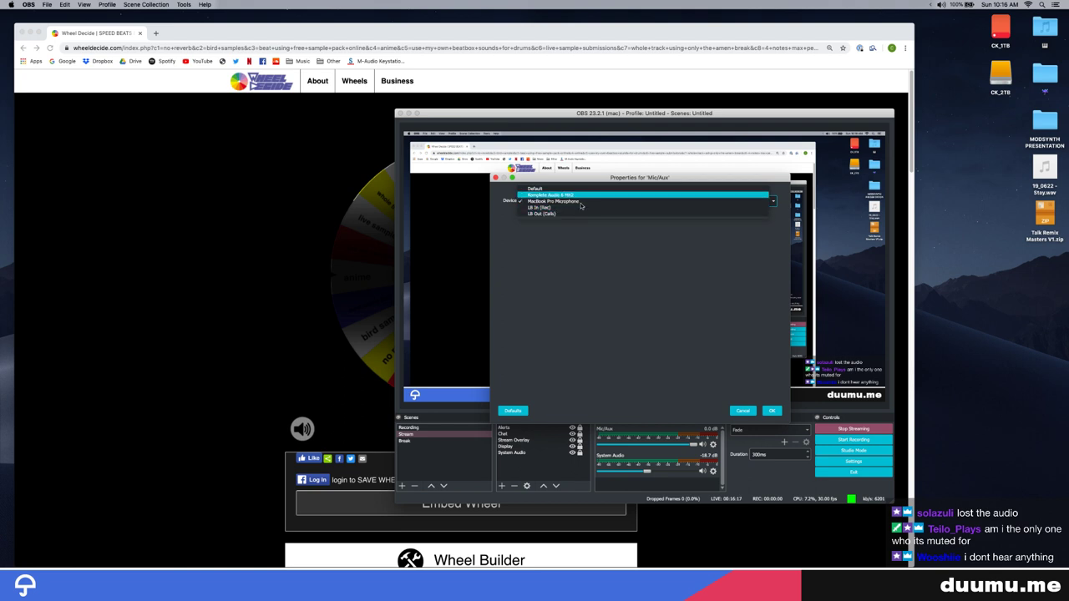
pyautogui.press('Return')
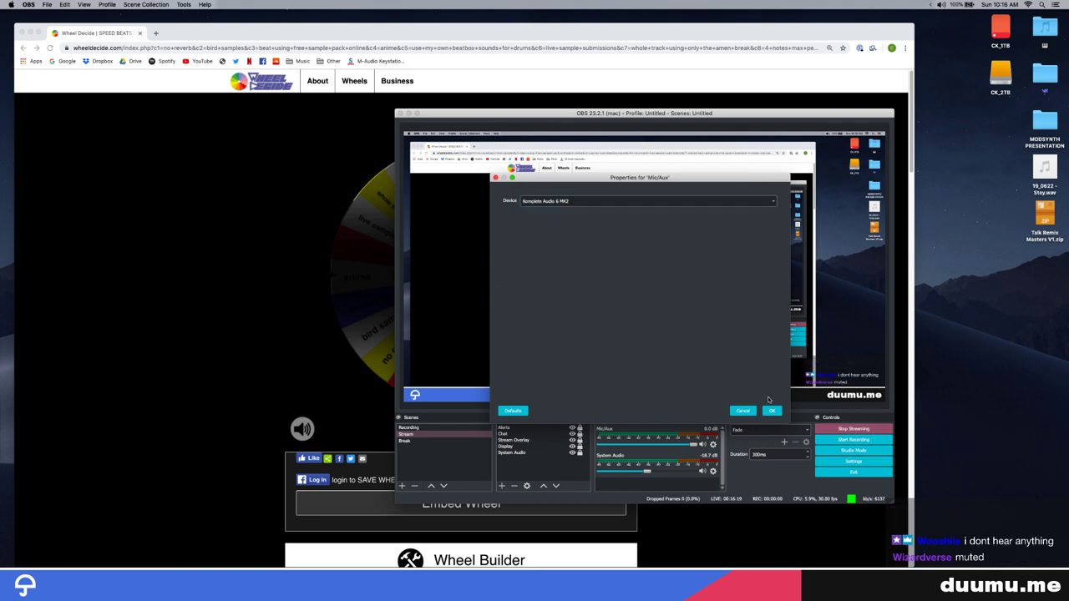
pyautogui.click(599, 200)
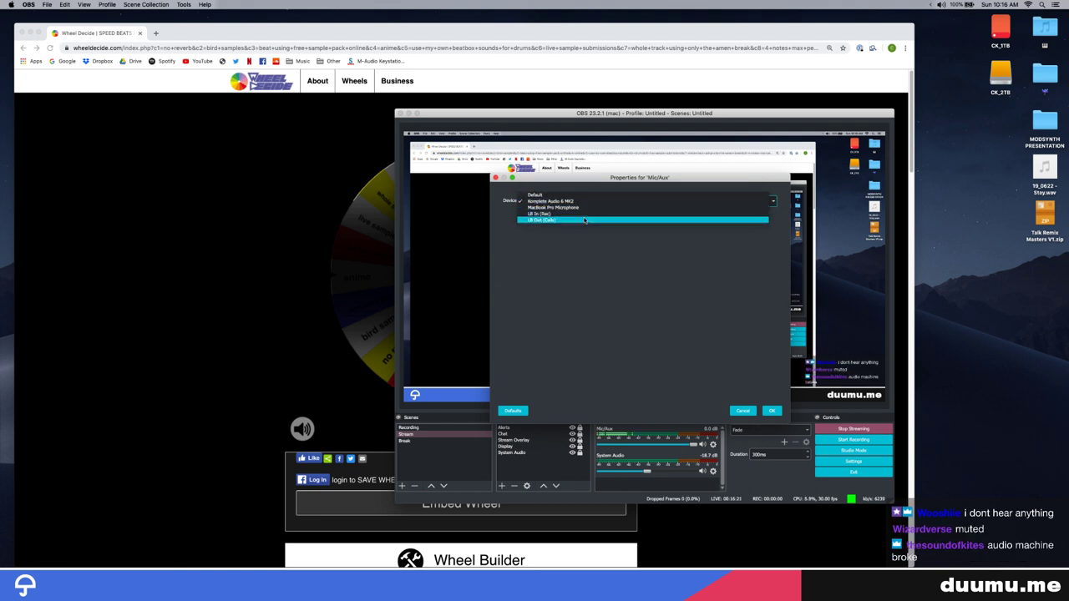
pyautogui.click(595, 246)
pyautogui.click(771, 411)
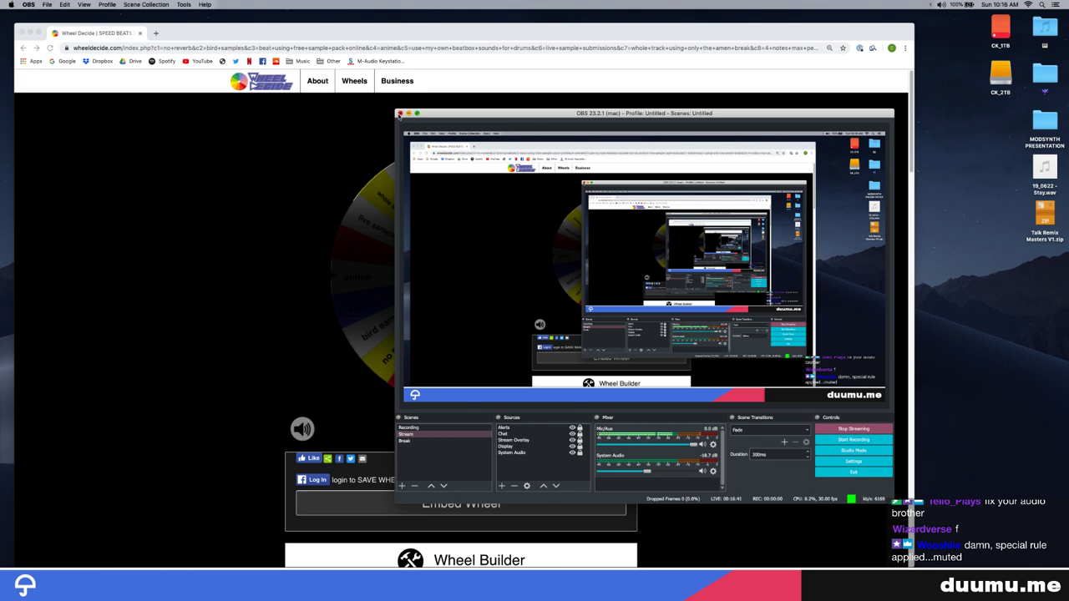
# Leave OBS running by declining to exit it, and switch back to Ableton Live
pyautogui.click(399, 114)
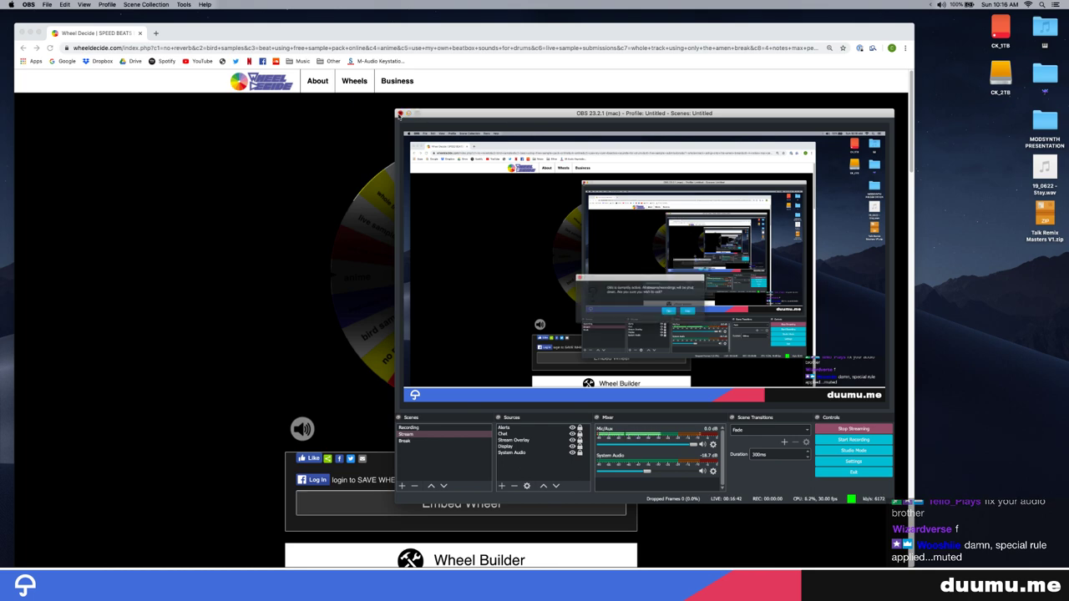
pyautogui.click(678, 318)
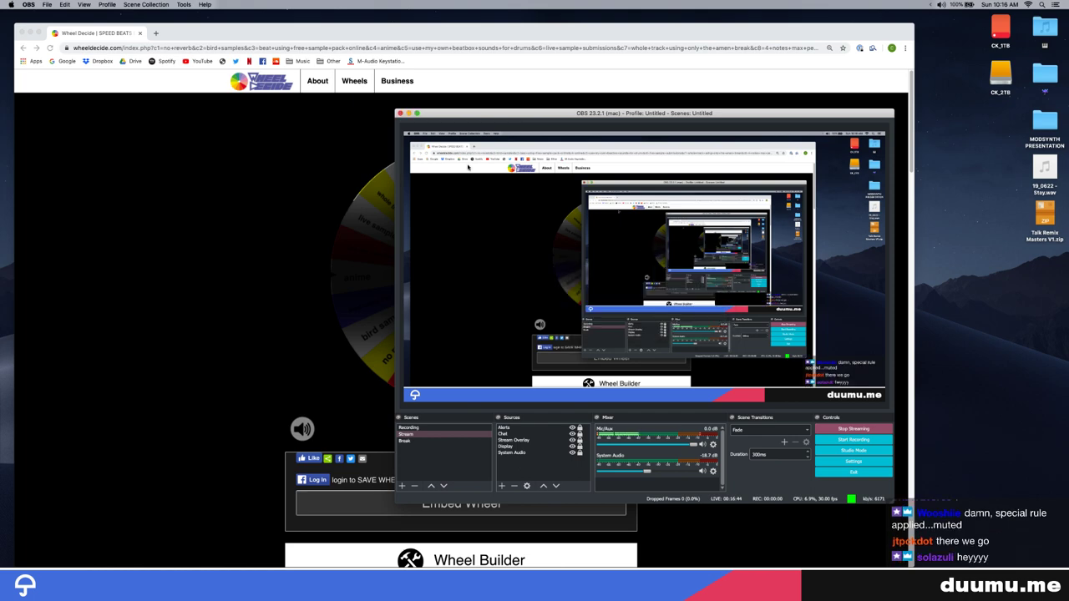
pyautogui.click(260, 138)
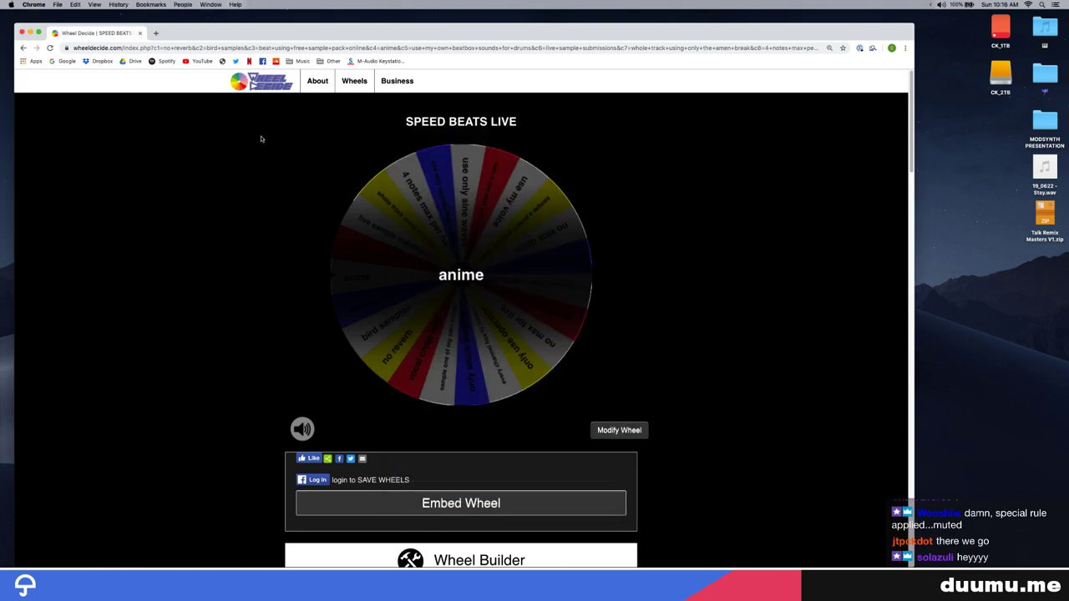
pyautogui.hotkey('ctrl', 'Right')
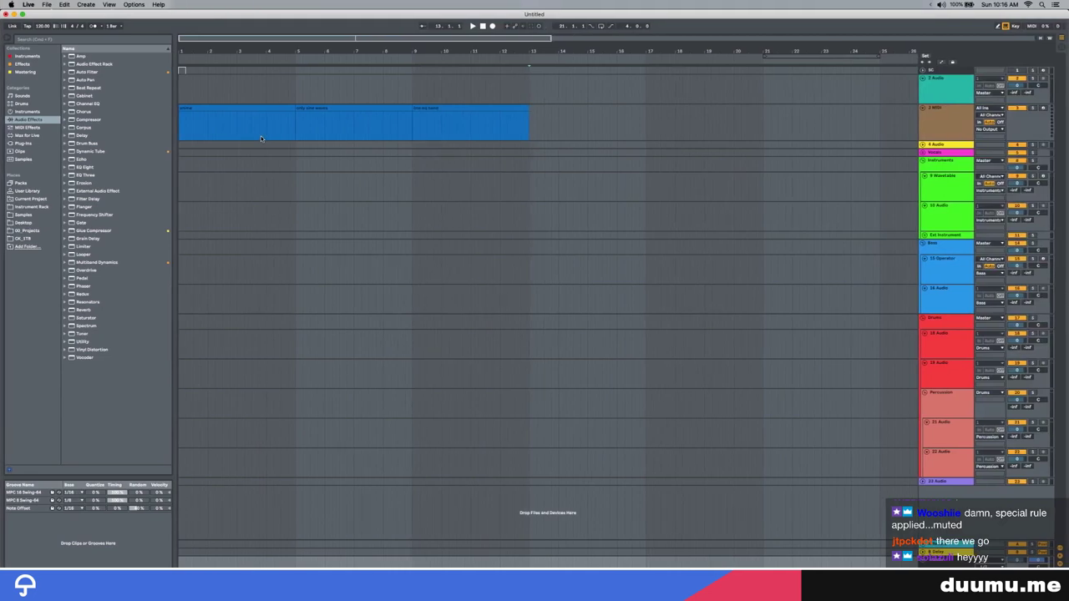
# Colour the "only sine waves" clip pink
pyautogui.click(259, 107)
pyautogui.rightClick(338, 109)
pyautogui.click(411, 237)
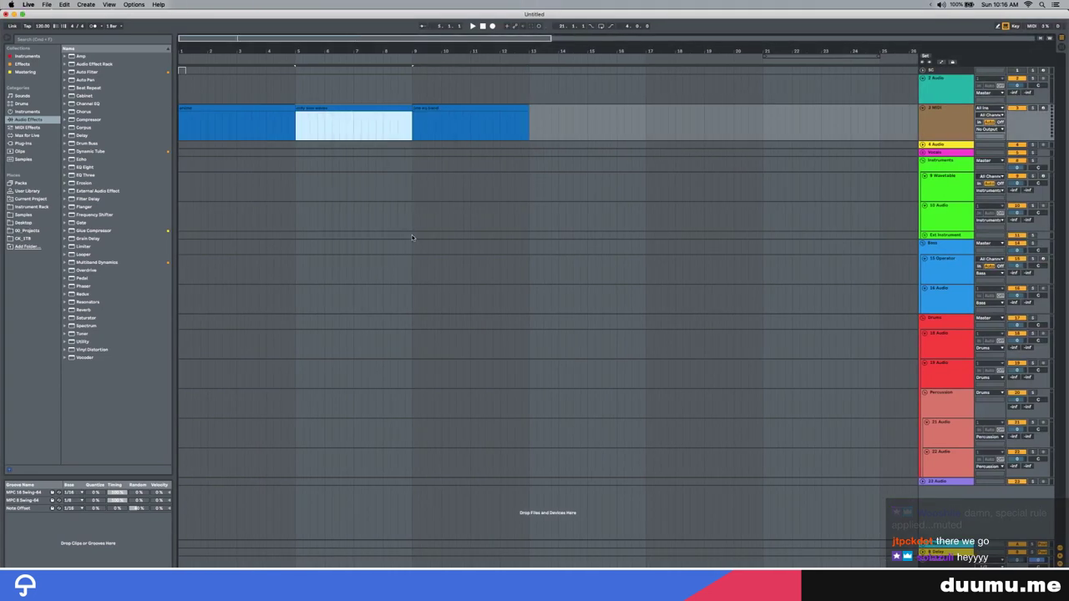
pyautogui.rightClick(365, 114)
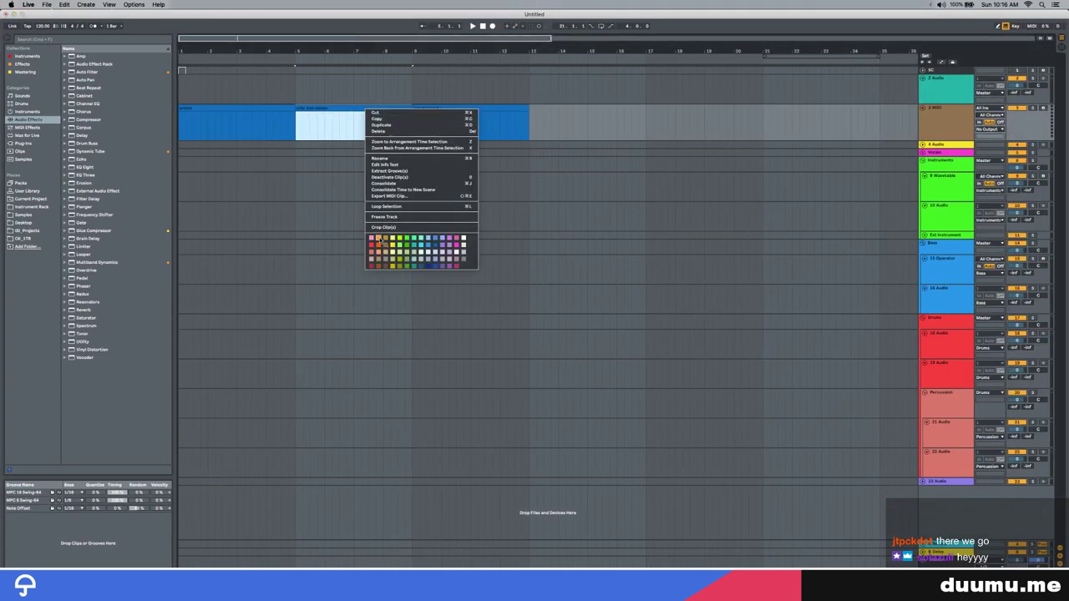
pyautogui.click(378, 240)
# Colour the "one eq band" clip magenta and rename it "one eq band per channel"
pyautogui.rightClick(438, 111)
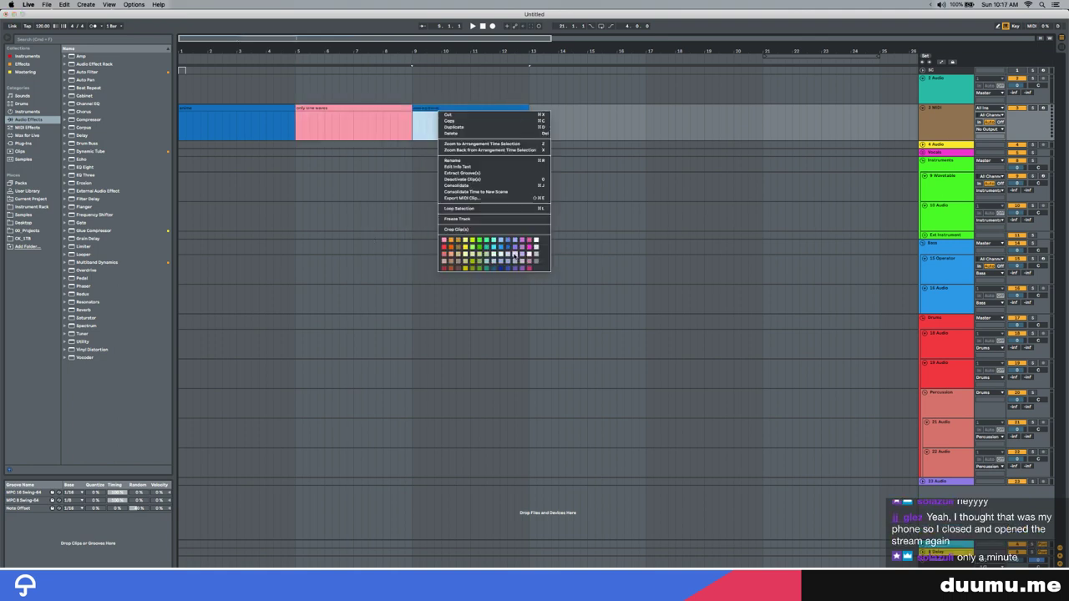
pyautogui.click(524, 249)
pyautogui.rightClick(483, 112)
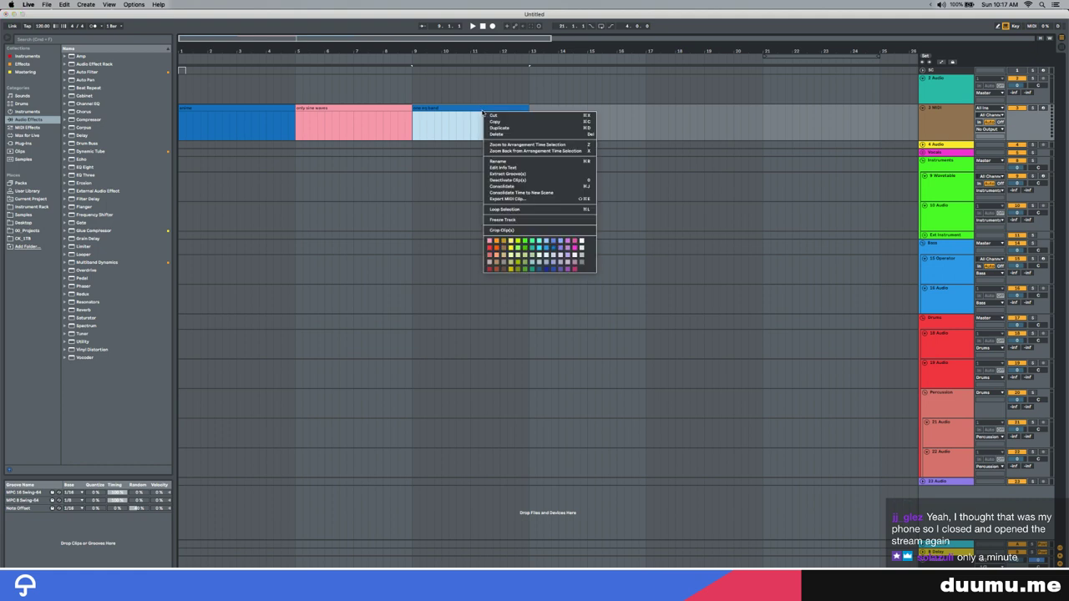
pyautogui.click(565, 240)
pyautogui.press('super+r')
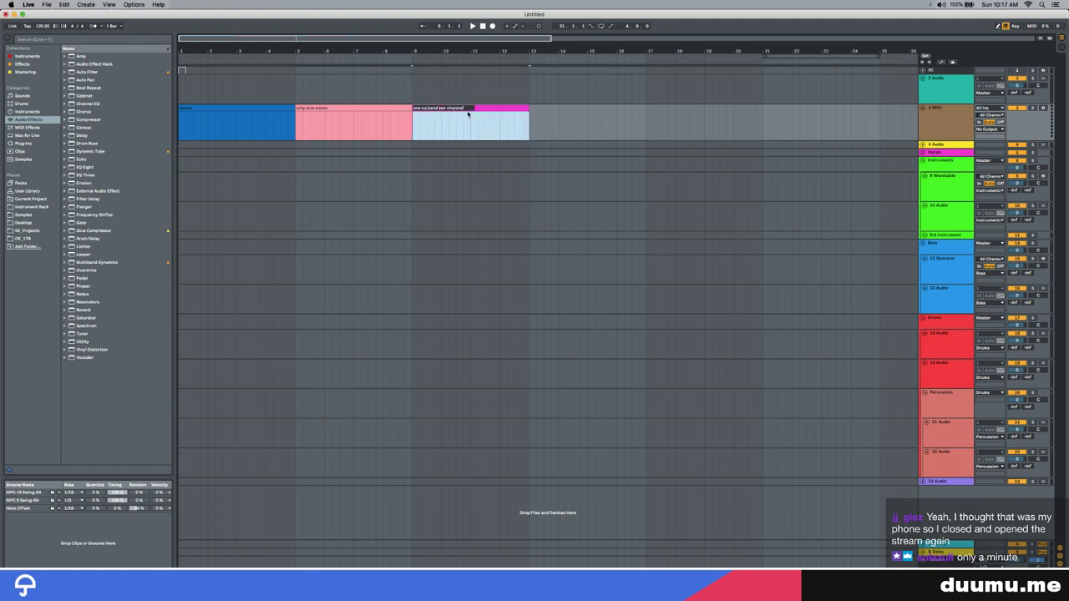
pyautogui.press('Return')
# Turn the MIDI track holding the rule clips into a collapsed white track named "RULES" and move it above the 2 Audio track
pyautogui.click(922, 109)
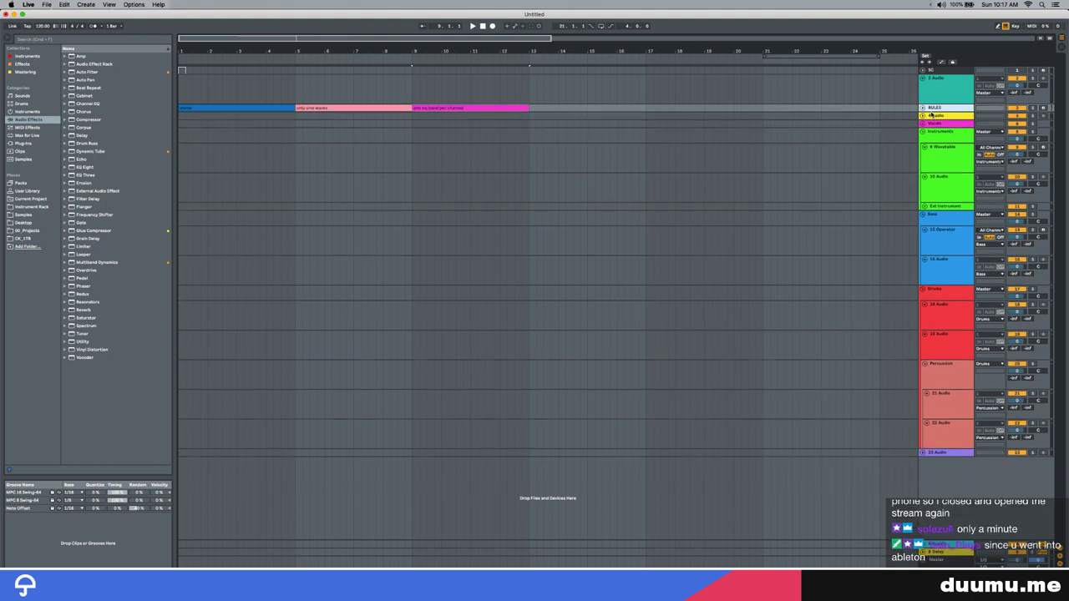
pyautogui.rightClick(933, 109)
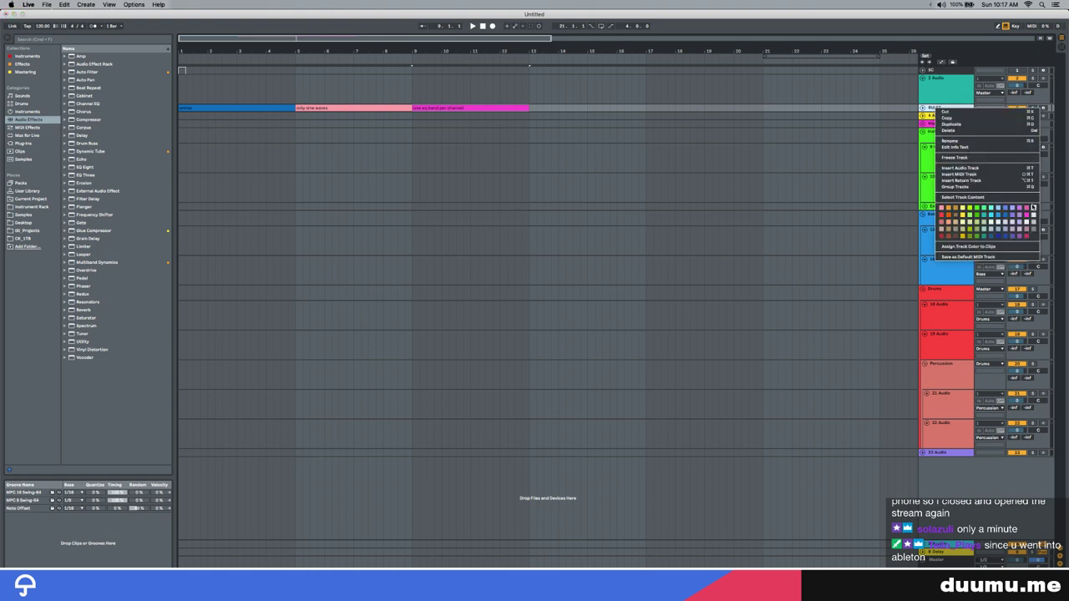
pyautogui.click(1032, 207)
pyautogui.click(941, 101)
pyautogui.moveTo(939, 108); pyautogui.dragTo(942, 88)
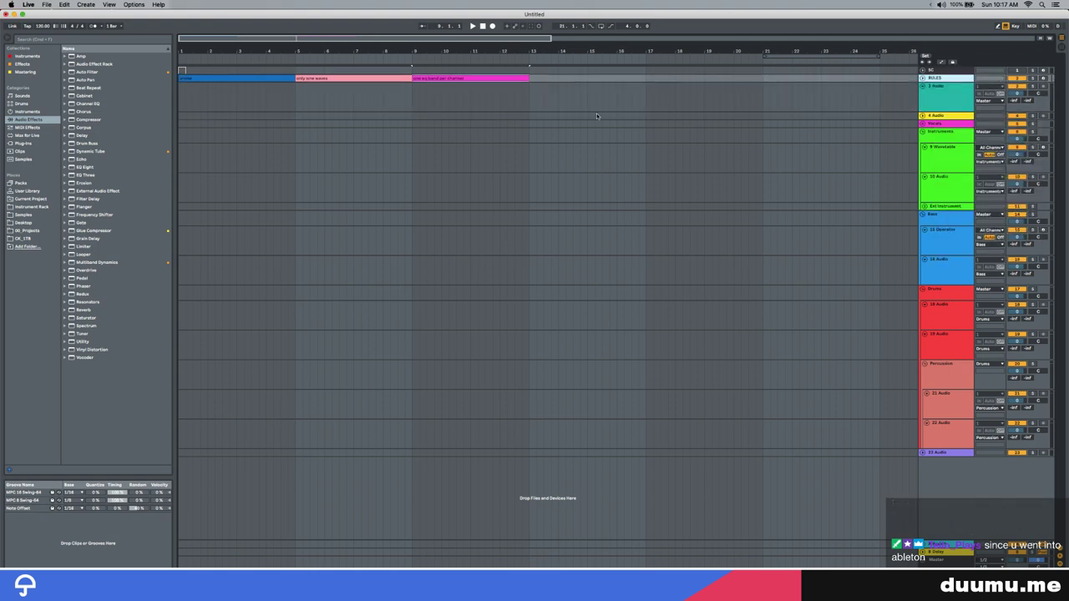
pyautogui.click(237, 102)
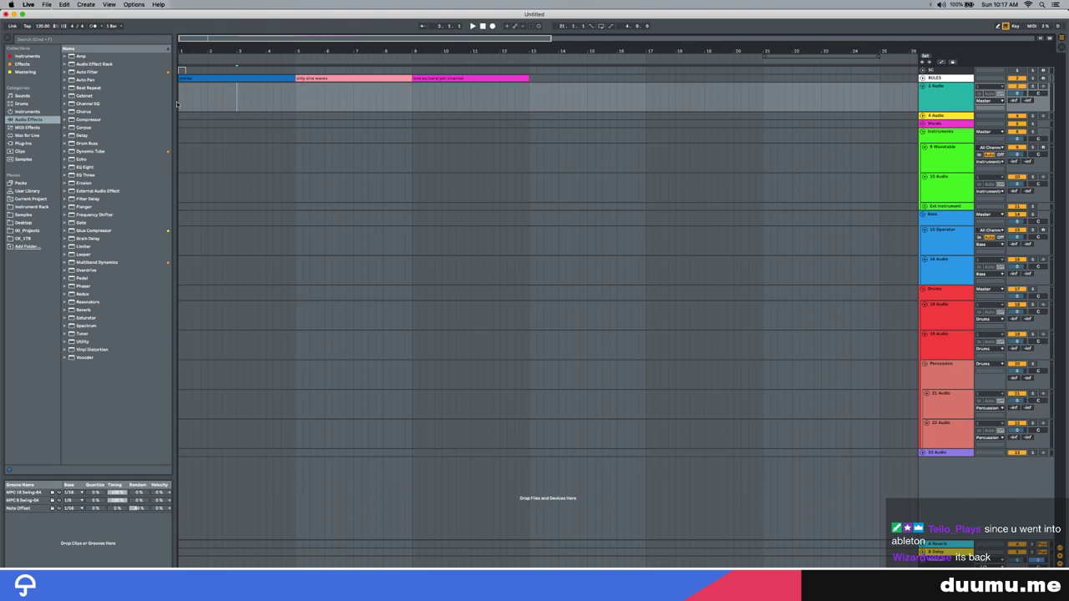
pyautogui.moveTo(180, 105); pyautogui.dragTo(294, 98)
pyautogui.click(296, 96)
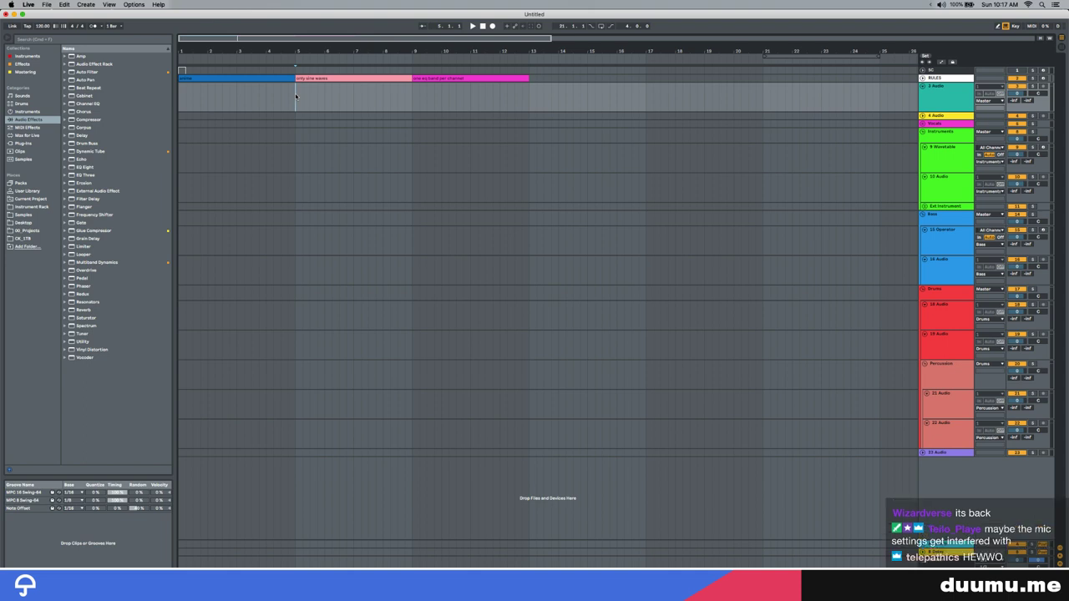
# Set the audio input device to Komplete Audio 6 MK2 in Live's preferences and close them
pyautogui.press('super+comma')
pyautogui.click(440, 214)
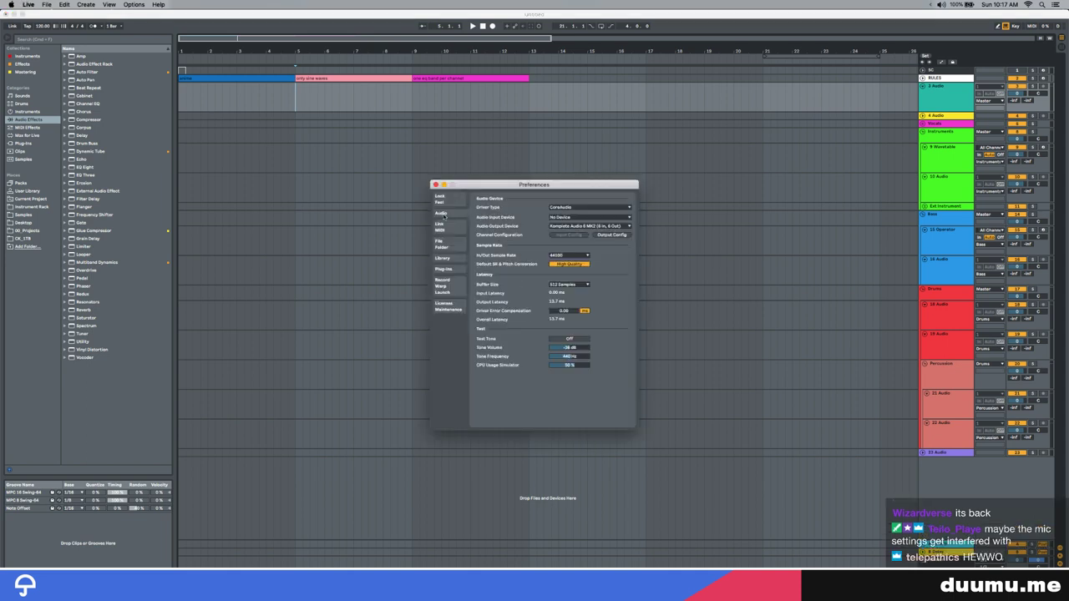
pyautogui.click(562, 218)
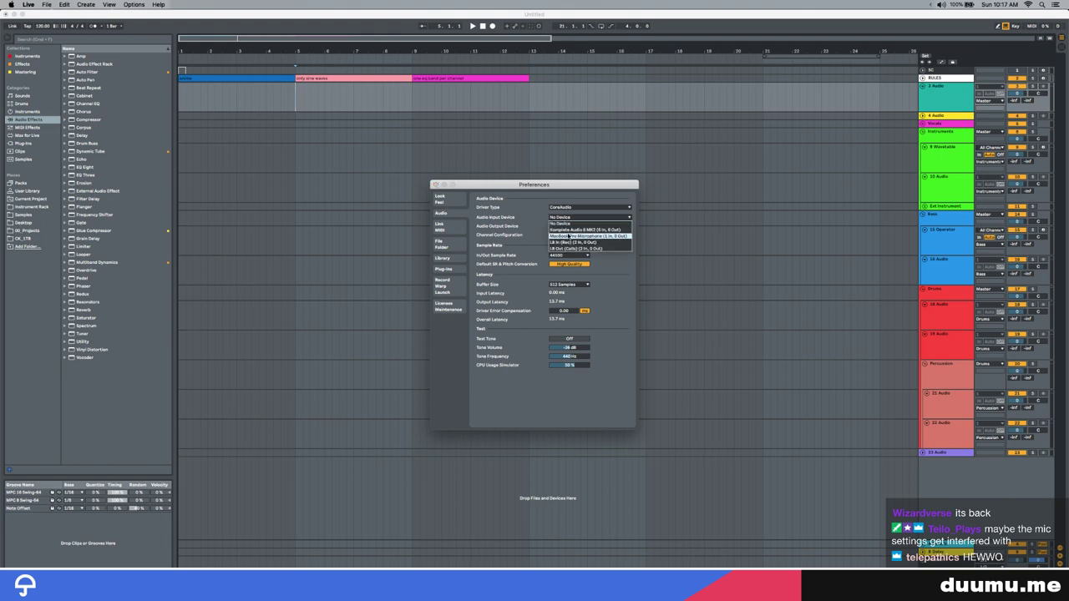
pyautogui.click(568, 230)
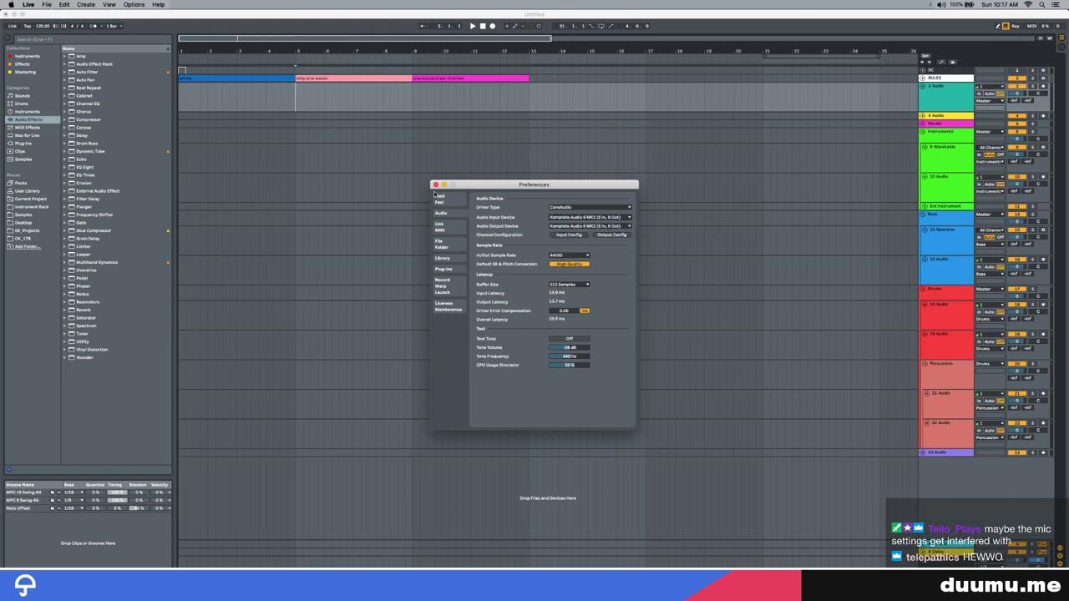
pyautogui.click(435, 185)
# Check the open windows on the other desktop and return to Ableton Live
pyautogui.hotkey('ctrl', 'Left')
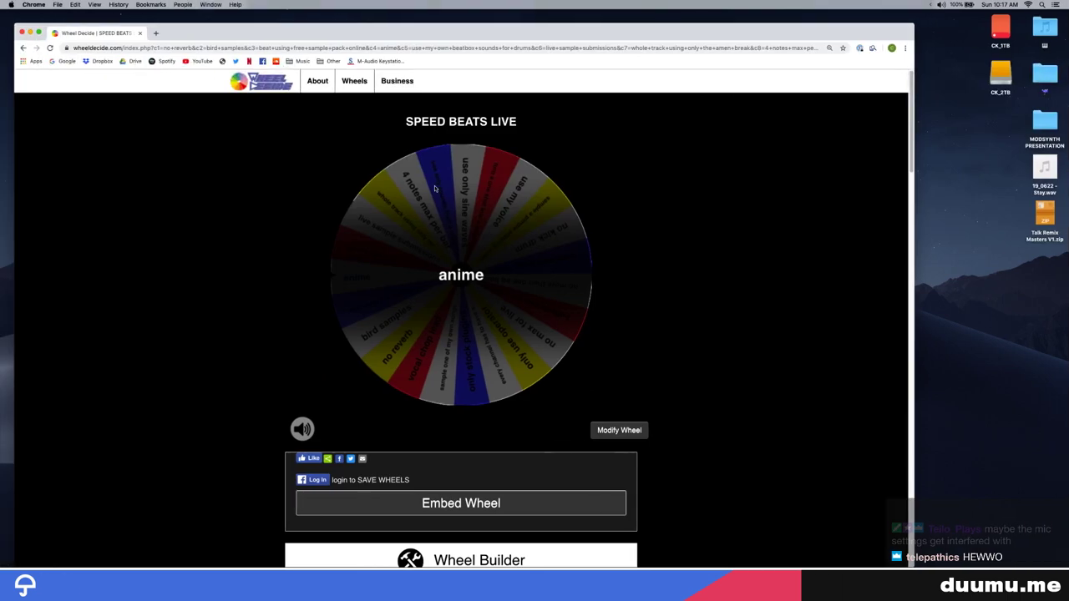
pyautogui.hotkey('ctrl', 'Up')
pyautogui.hotkey('ctrl', 'Up')
pyautogui.hotkey('ctrl', 'Right')
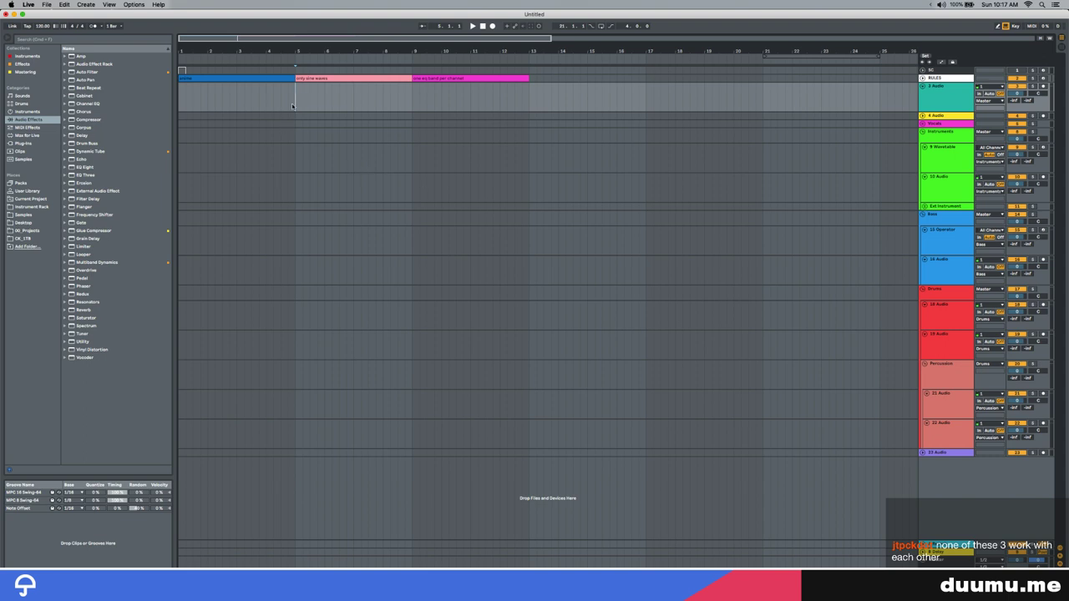
pyautogui.moveTo(295, 100); pyautogui.dragTo(529, 82)
pyautogui.click(523, 116)
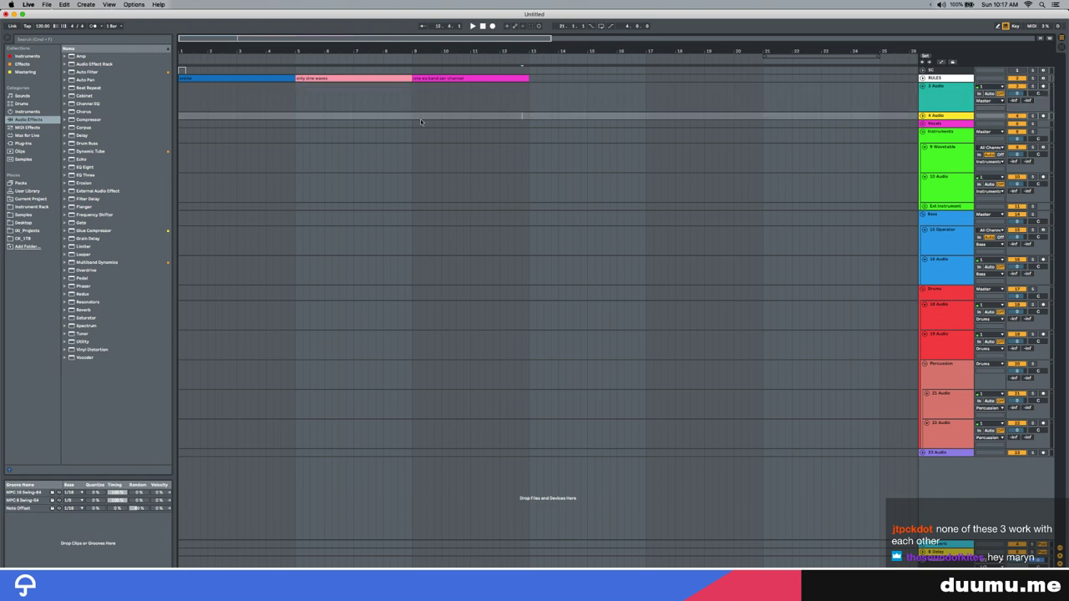
pyautogui.moveTo(177, 97); pyautogui.dragTo(294, 88)
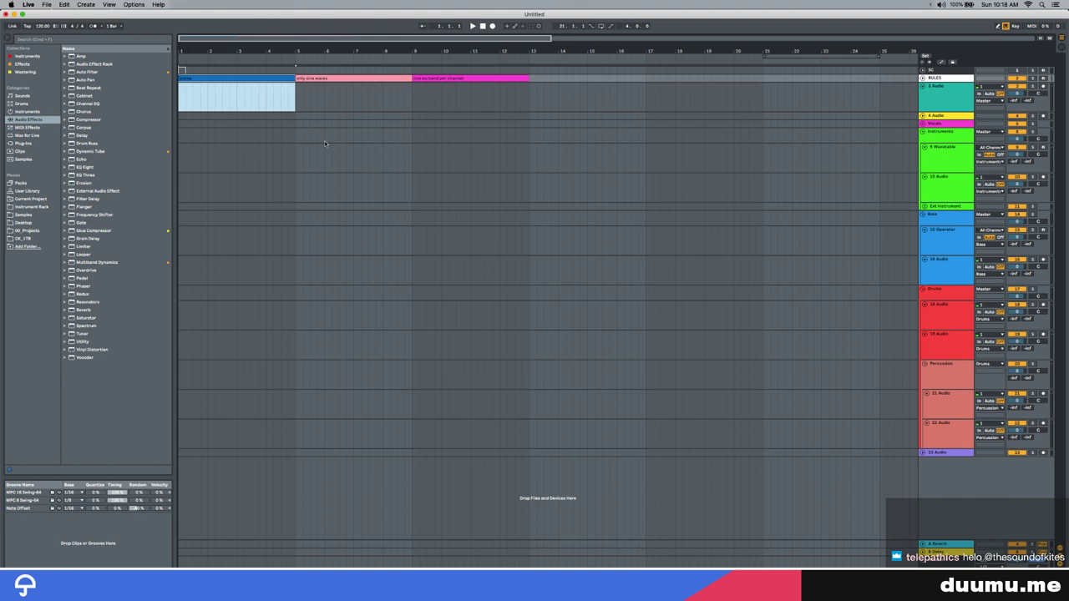
# Search the computer for "hotkey"
pyautogui.press('super+space')
pyautogui.write('ho')
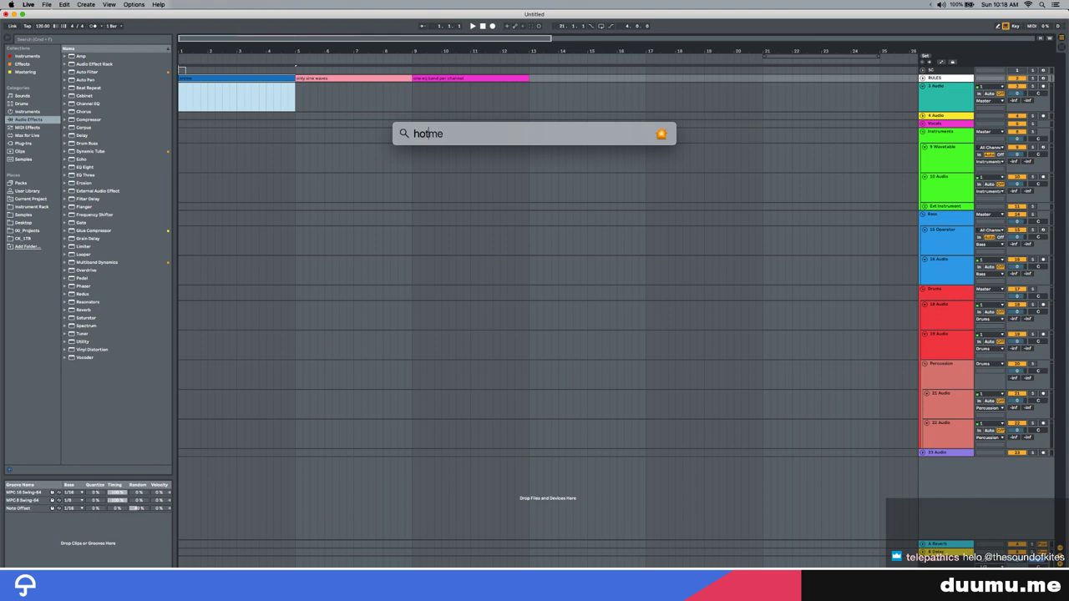
pyautogui.click(598, 244)
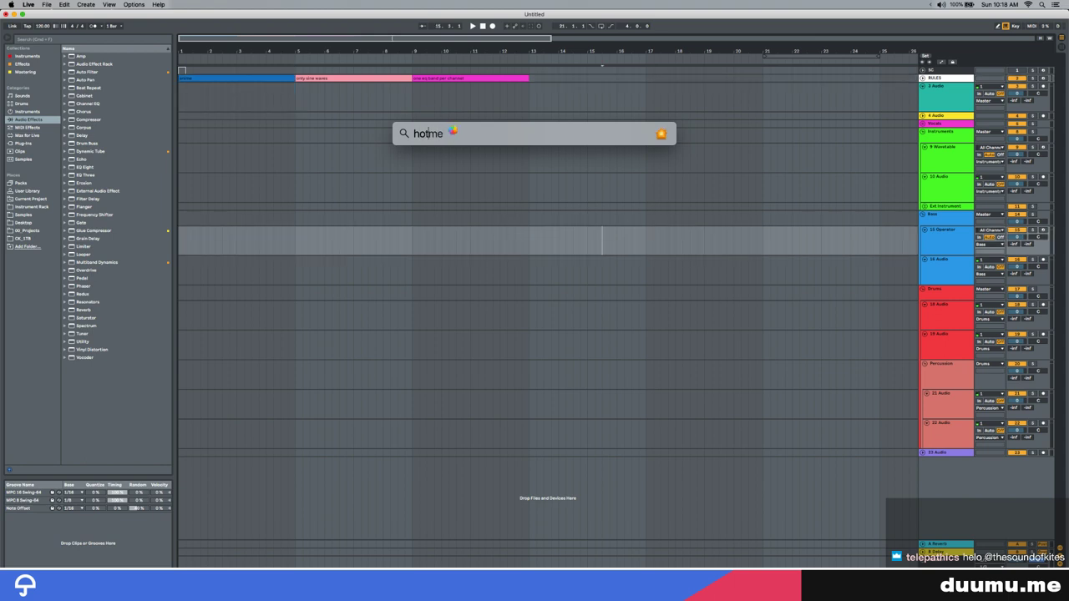
pyautogui.write('tke')
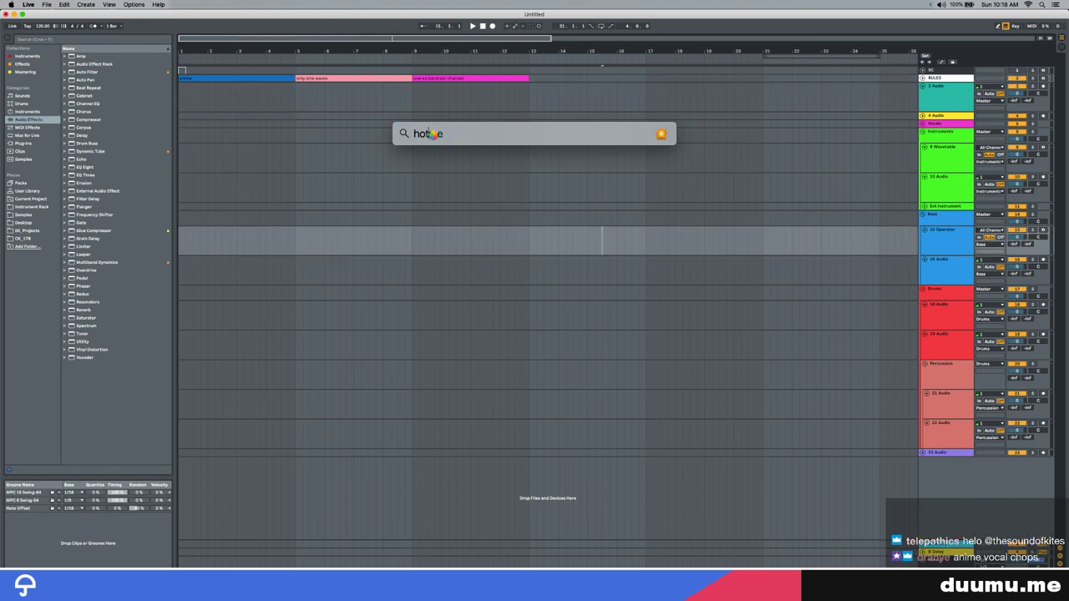
pyautogui.write('y')
pyautogui.press('Return')
# Look through the Misc folder of installed applications and return to the Ableton Live set
pyautogui.press('F4')
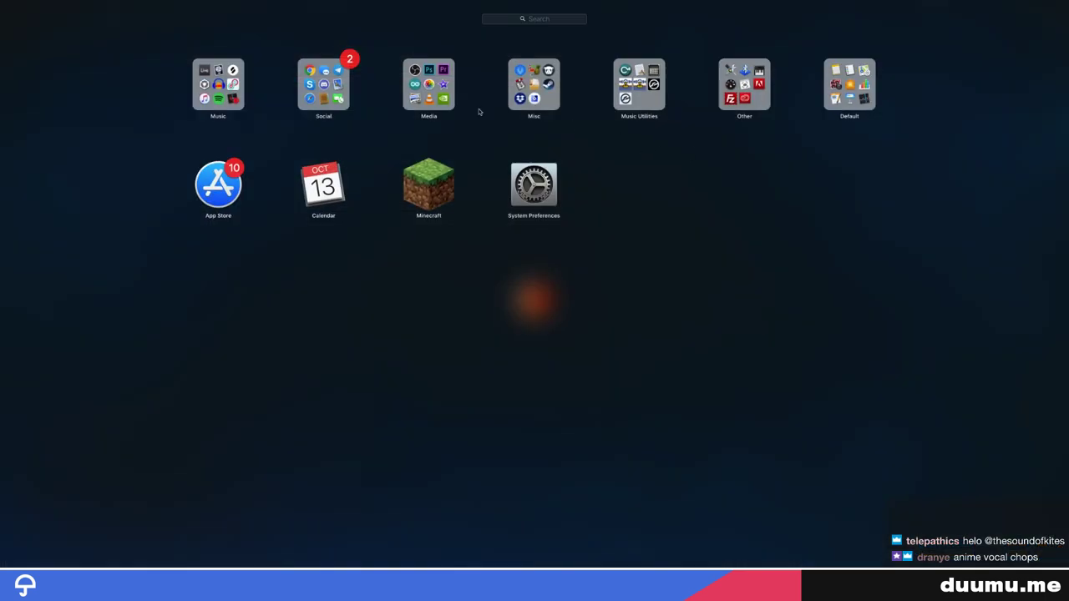
pyautogui.click(524, 93)
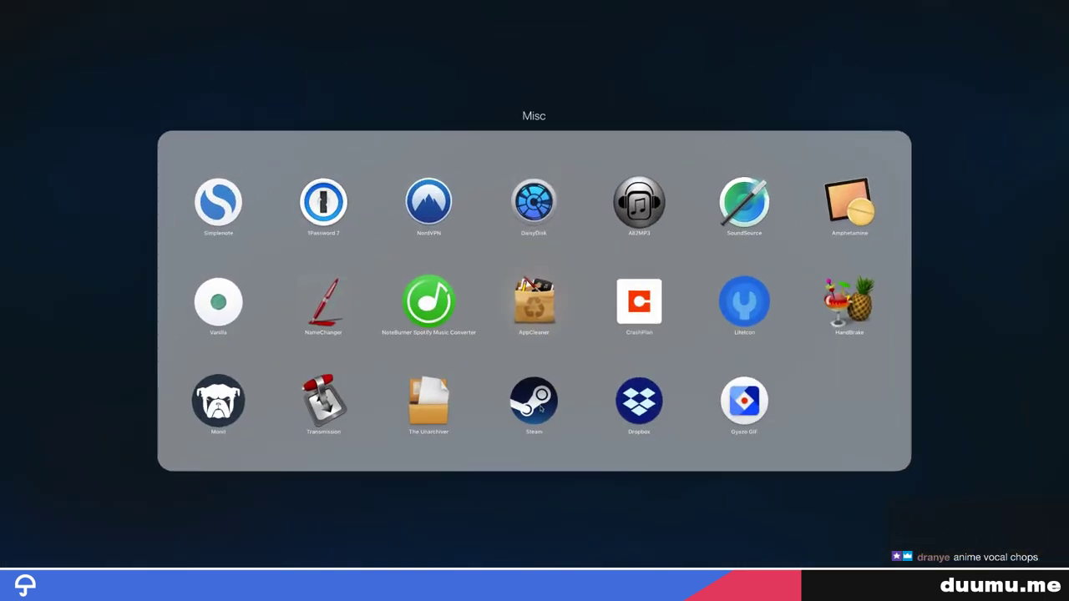
pyautogui.click(788, 91)
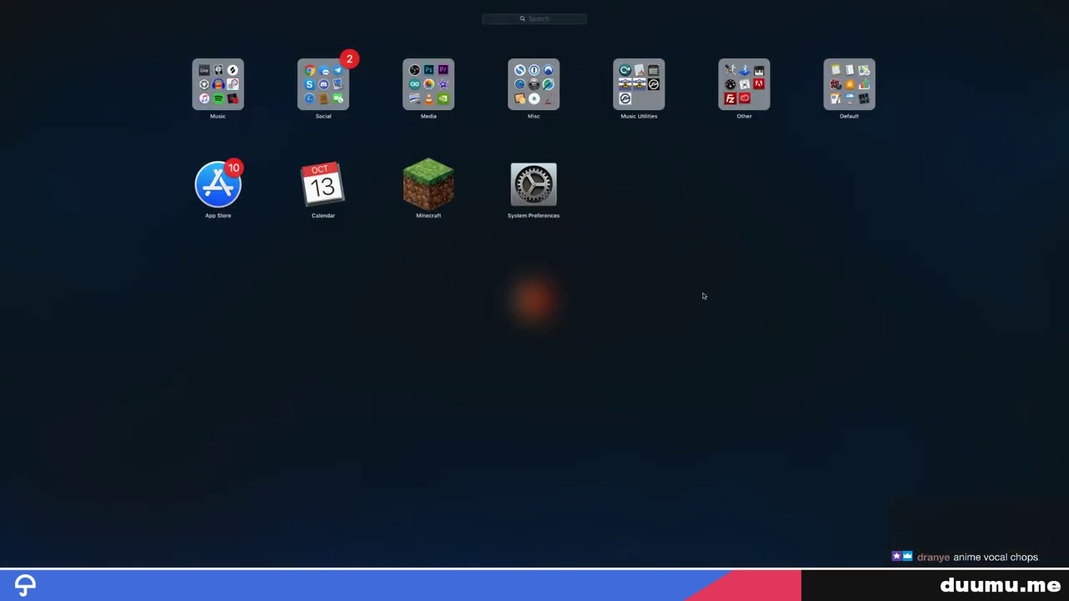
pyautogui.click(527, 356)
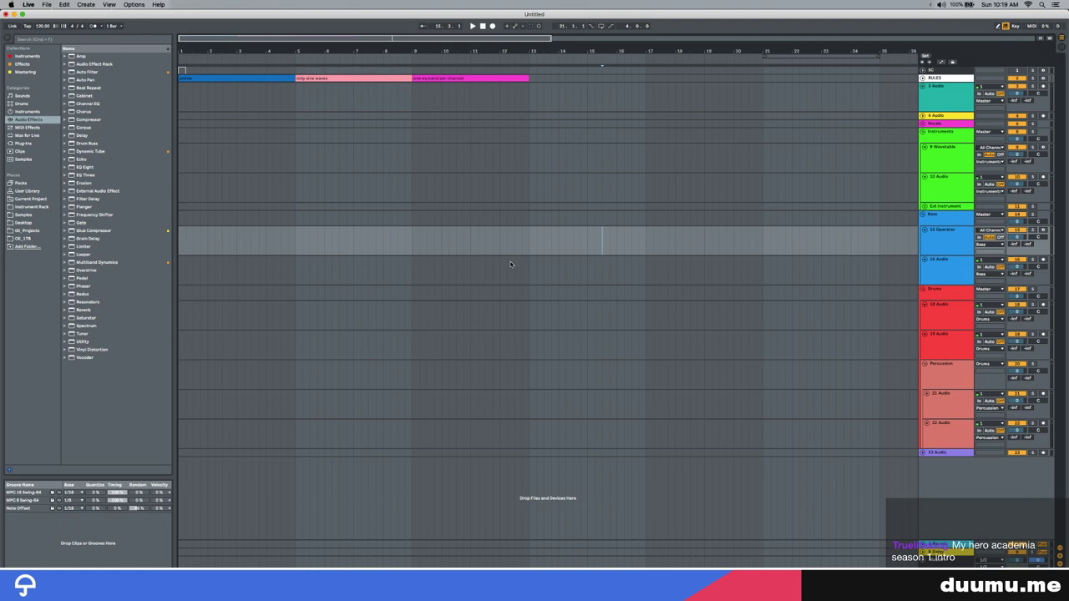
# Switch to Chrome and search the web for "timer" in a new tab
pyautogui.hotkey('ctrl', 'Left')
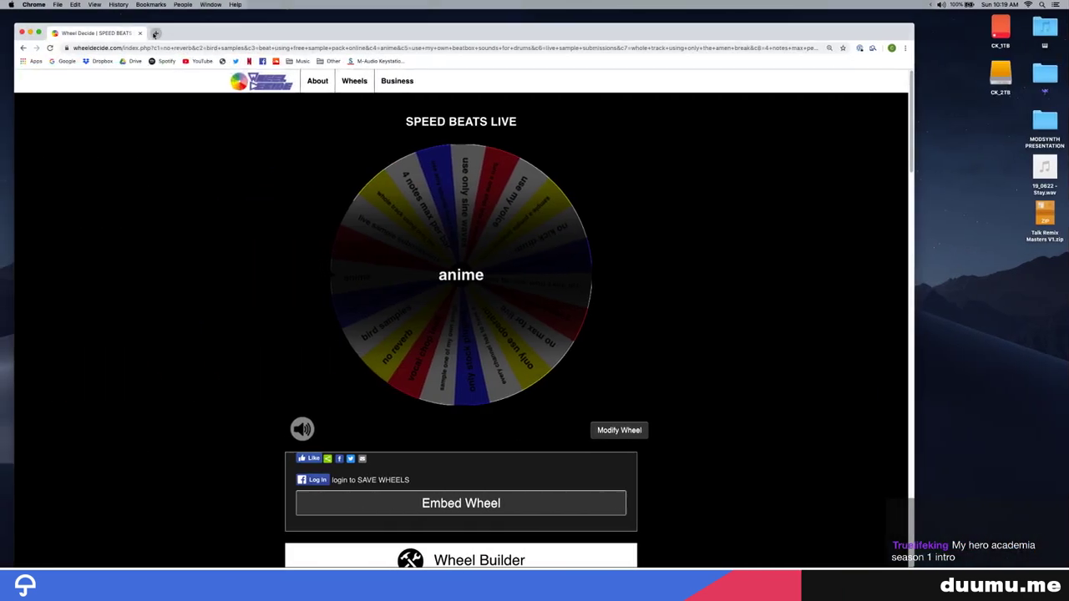
pyautogui.click(155, 34)
pyautogui.write('timer')
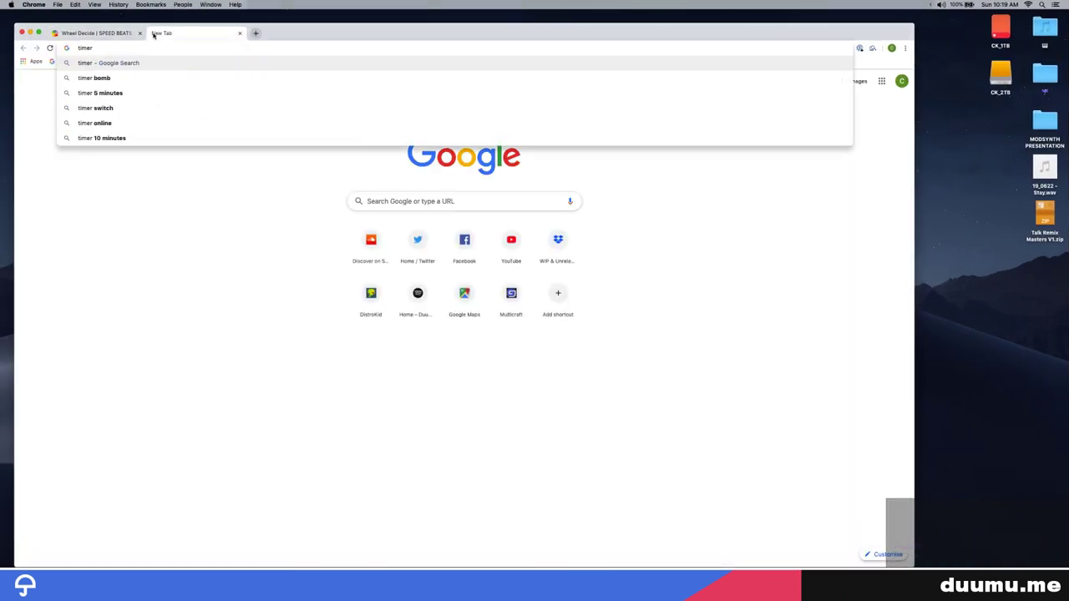
pyautogui.press('Return')
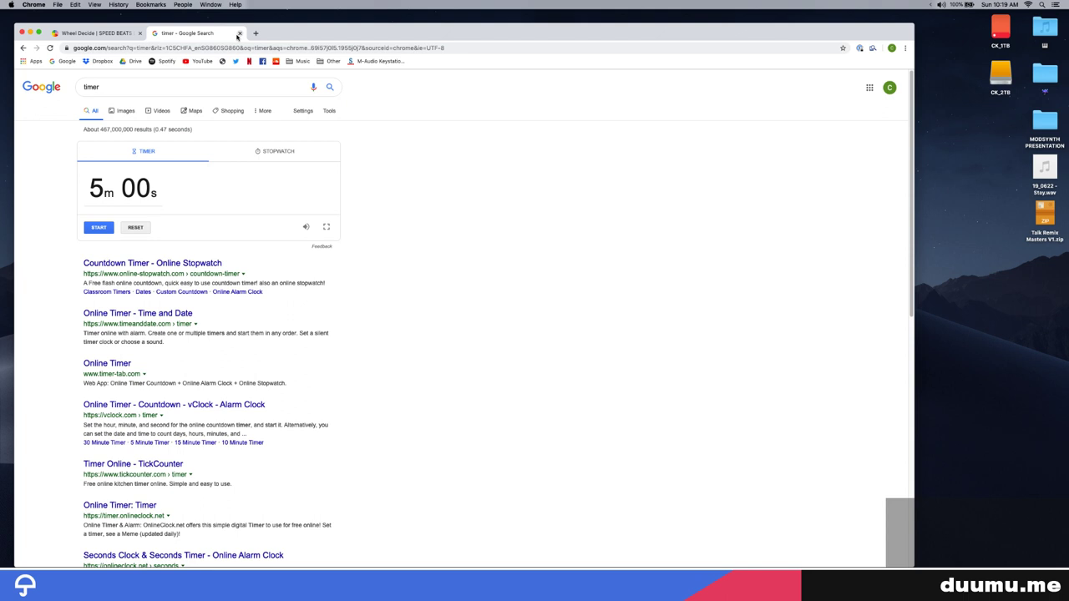
# Search the web for a Max for Live timer in another tab, check the Work Timer page and return to the results
pyautogui.press('super+t')
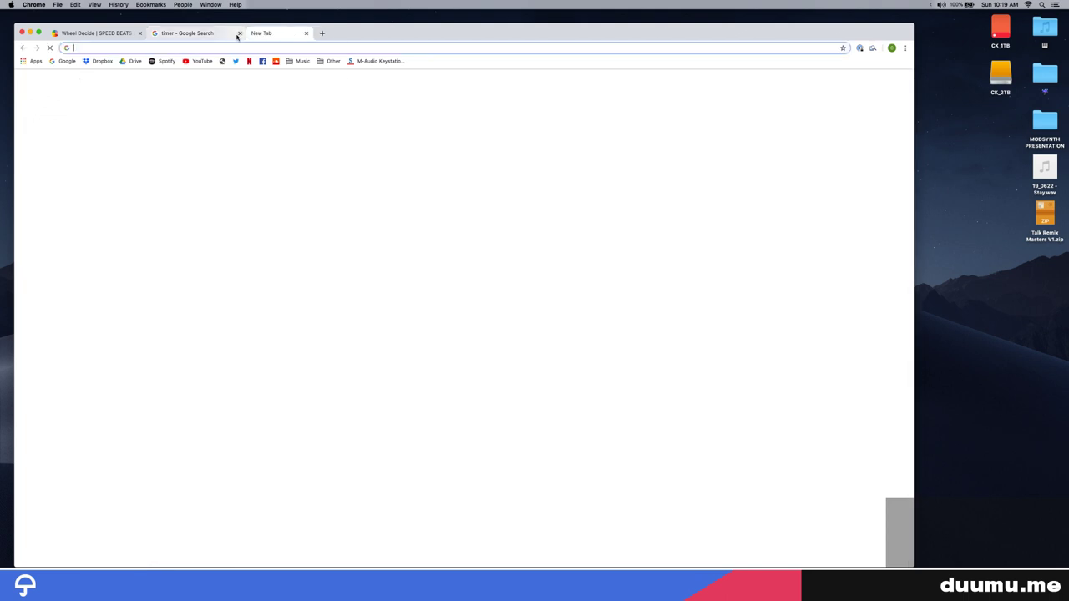
pyautogui.write('max for lk')
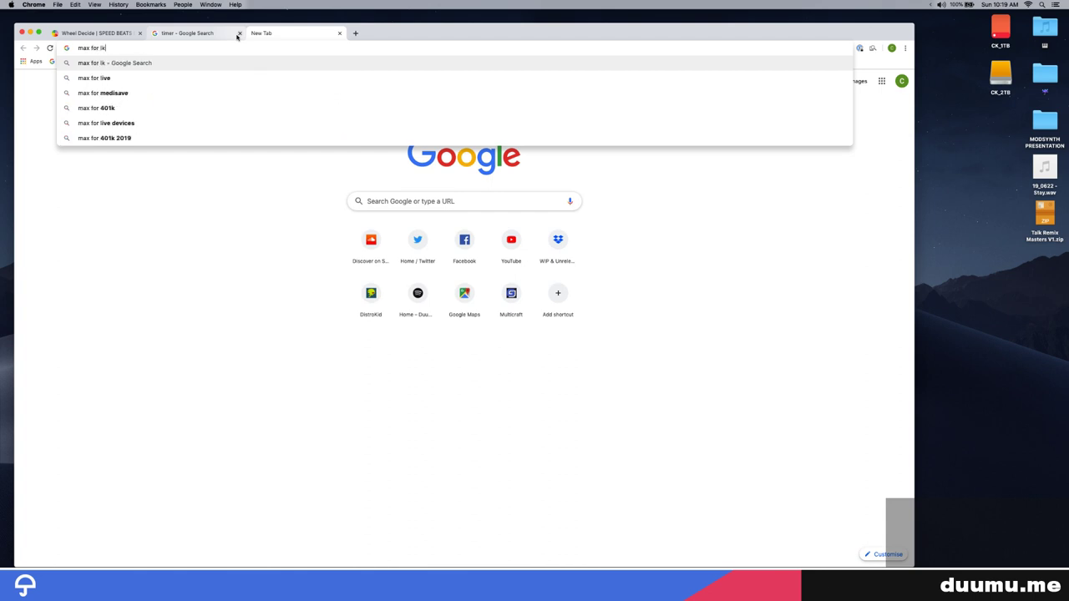
pyautogui.write('ive timer')
pyautogui.press('Return')
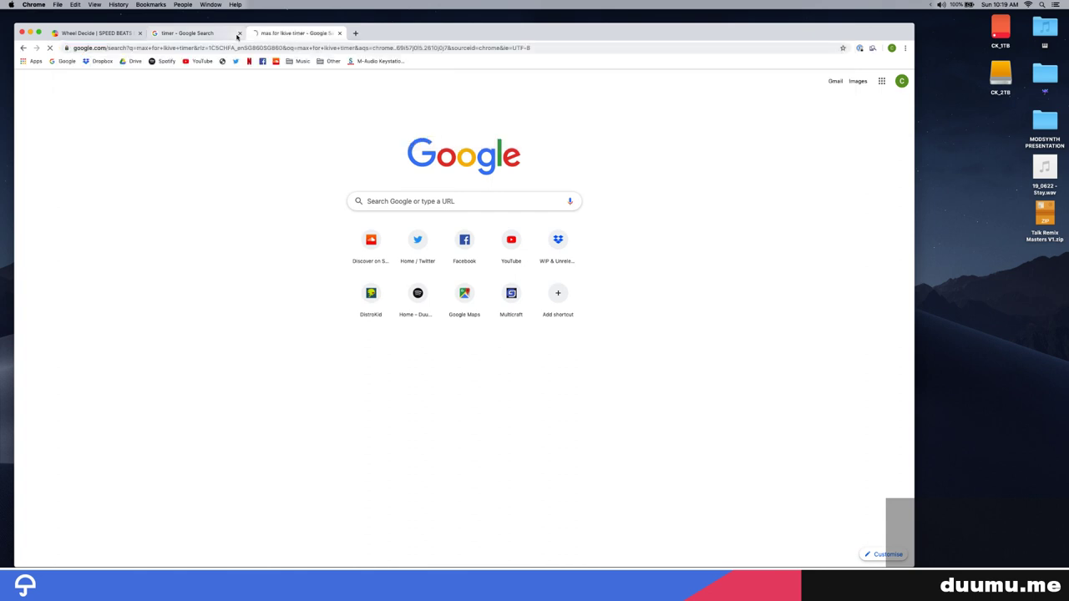
pyautogui.click(170, 190)
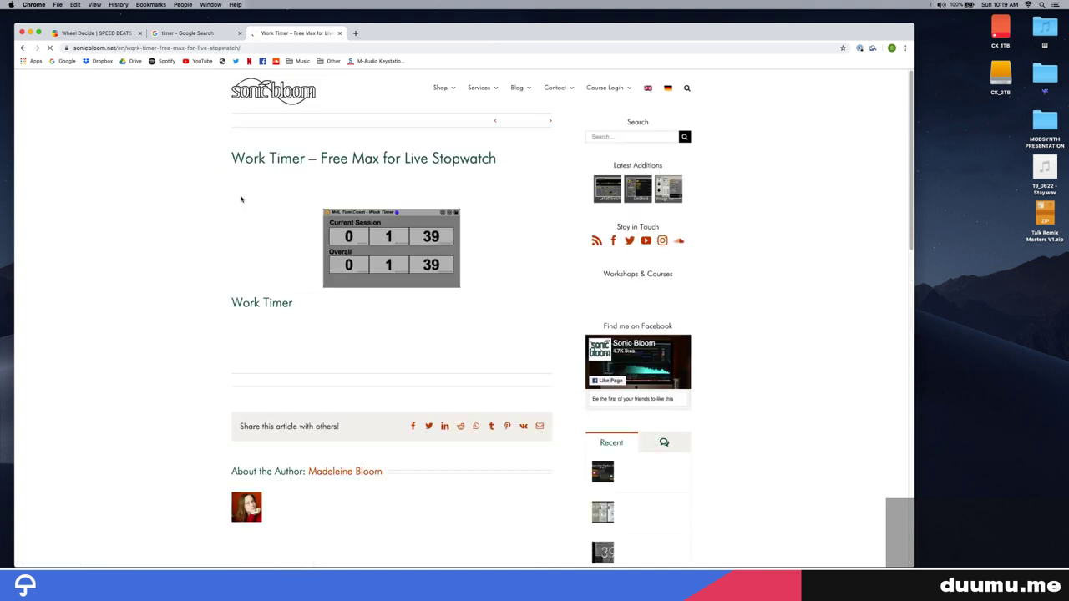
pyautogui.click(23, 48)
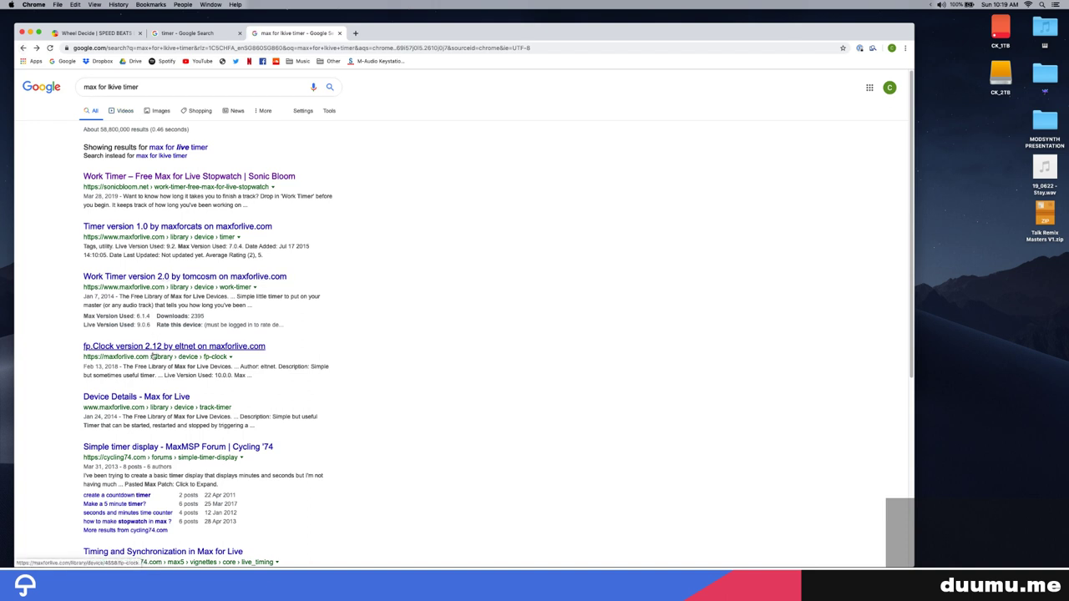
# Search the web for "vanilla mac" and open the page of the Vanilla menu bar app
pyautogui.tripleClick(149, 83)
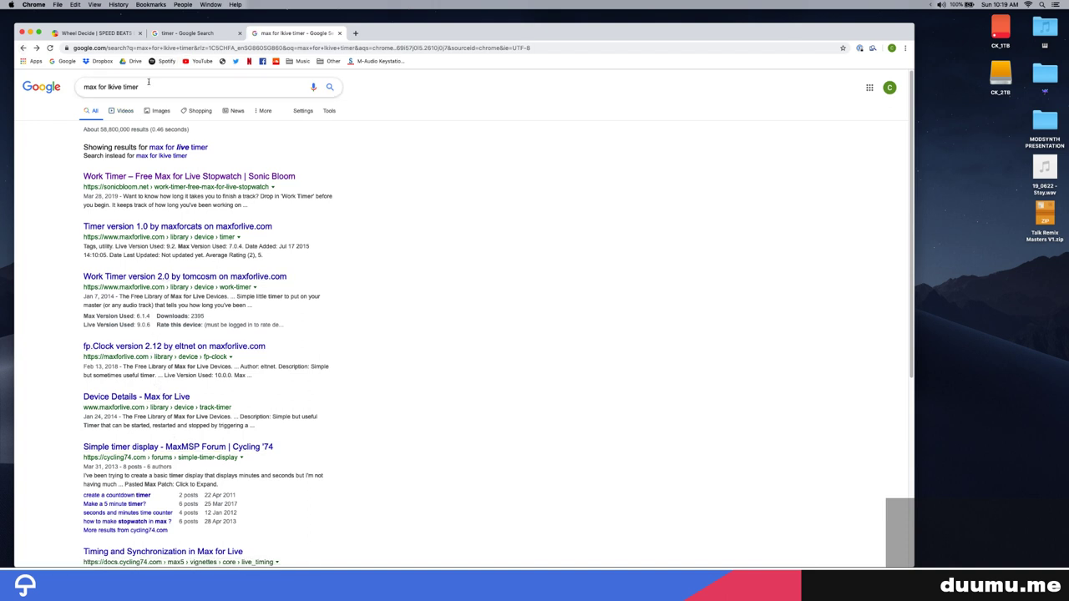
pyautogui.write('vanc')
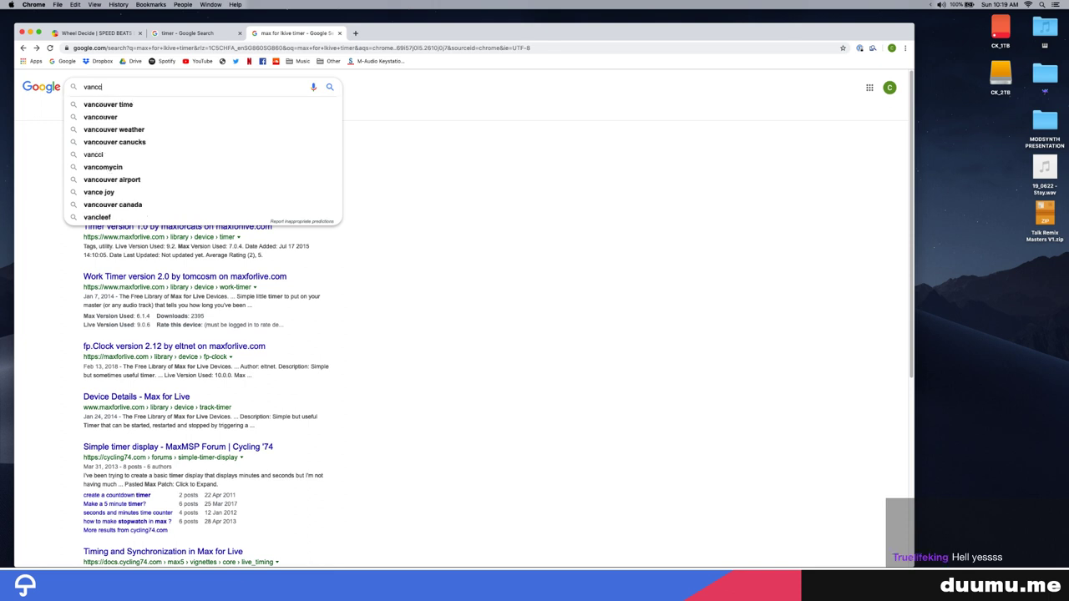
pyautogui.press('BackSpace')
pyautogui.write('illa max')
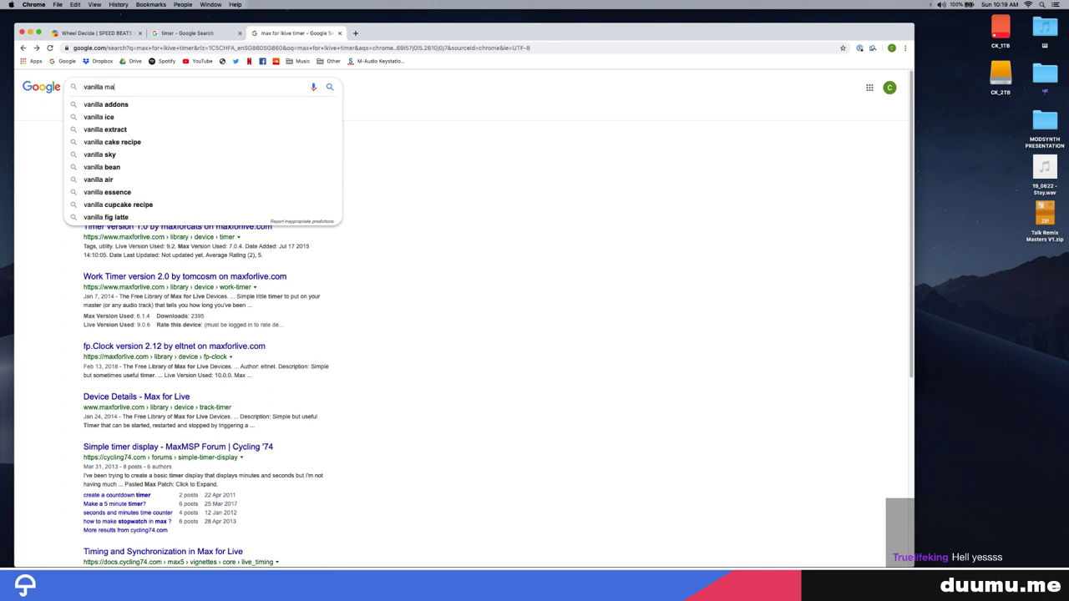
pyautogui.press('Return')
pyautogui.click(145, 88)
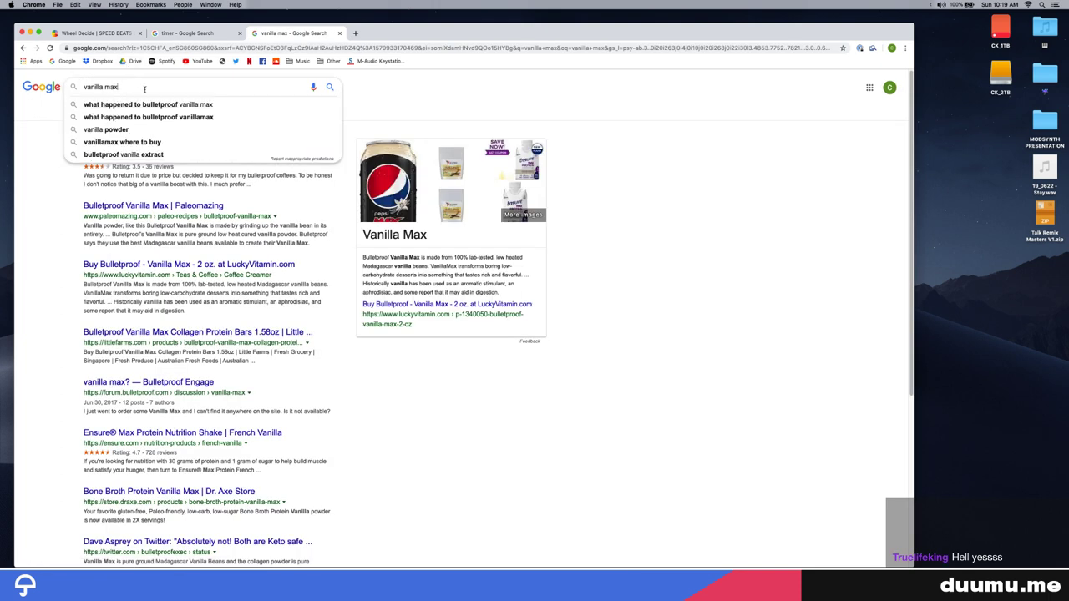
pyautogui.write('c')
pyautogui.press('Return')
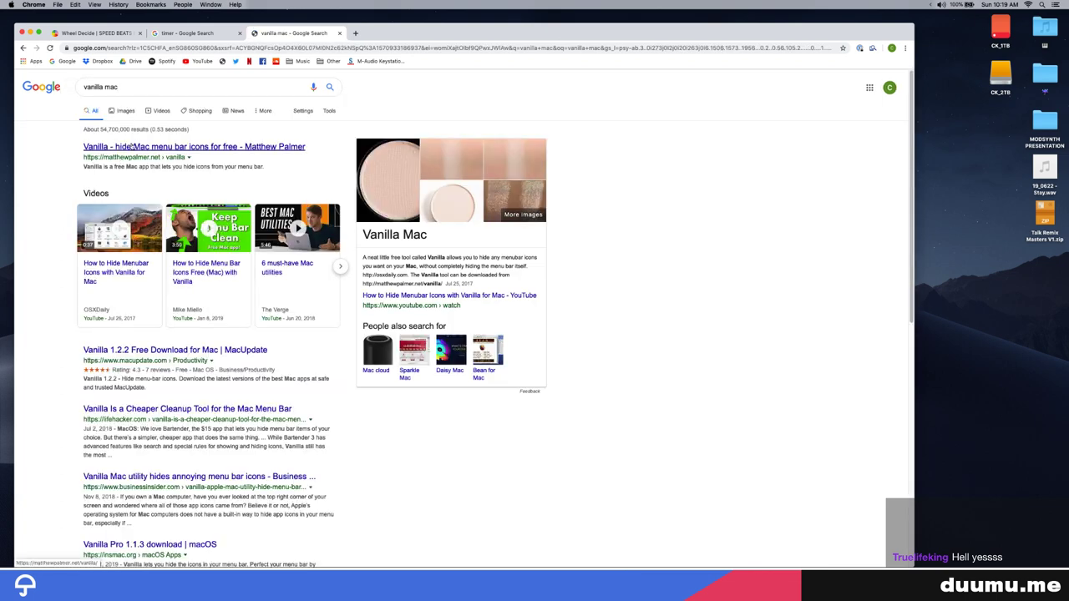
pyautogui.click(132, 145)
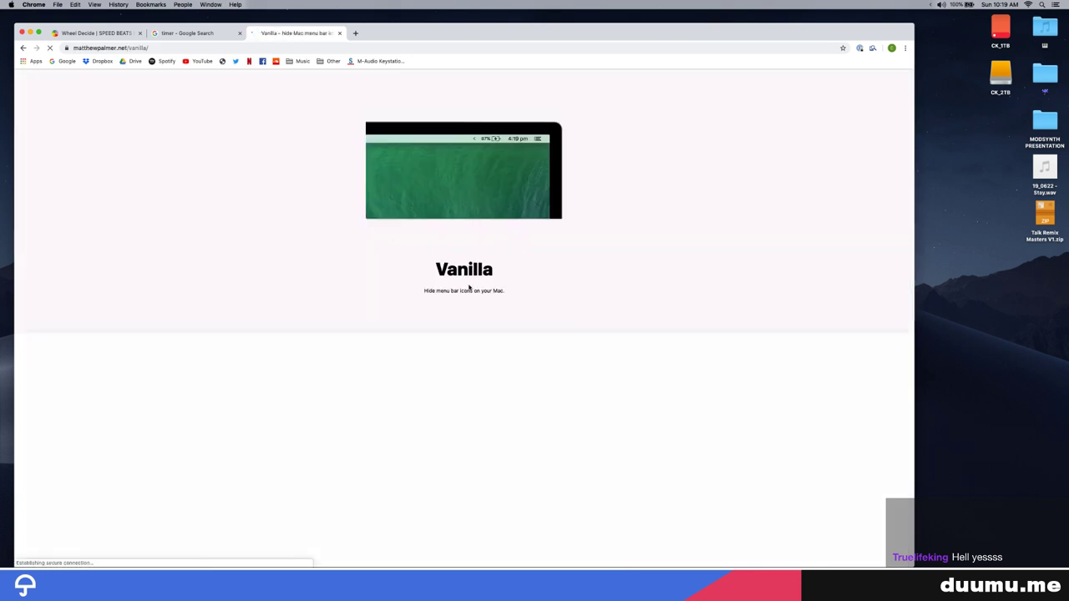
# Browse the Vanilla page and go through its developer's site to the Horo free timer page
pyautogui.scroll(-8, 403, 197)
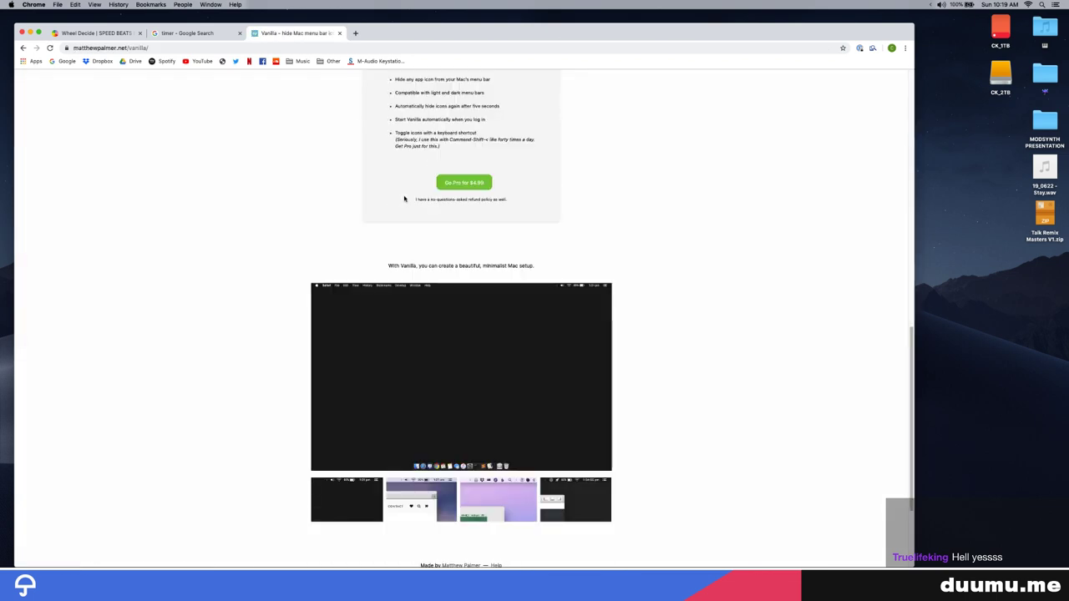
pyautogui.scroll(8, 397, 193)
pyautogui.scroll(-15, 360, 264)
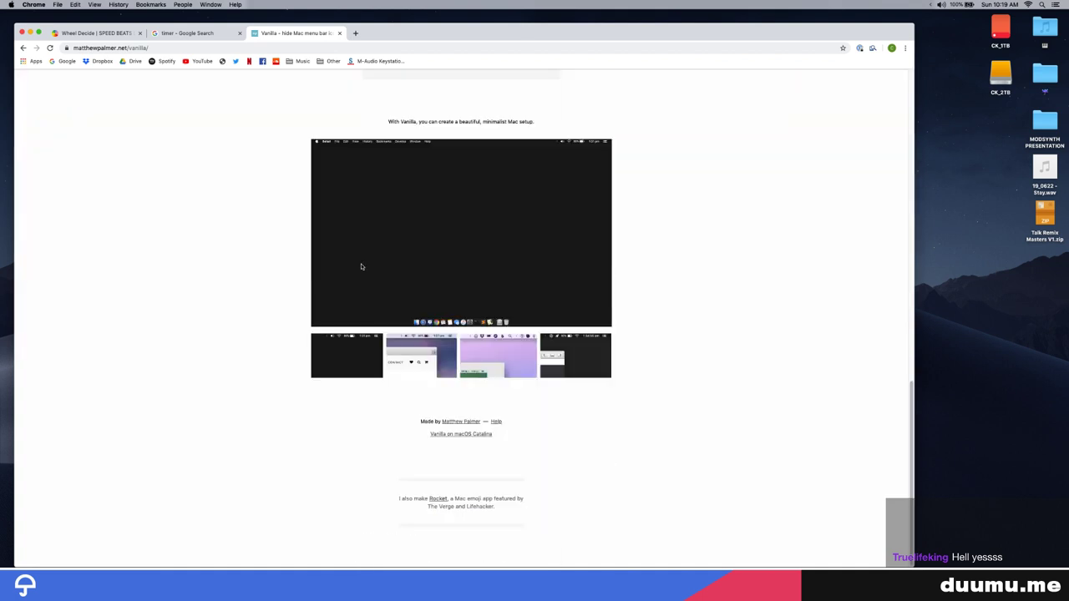
pyautogui.click(446, 422)
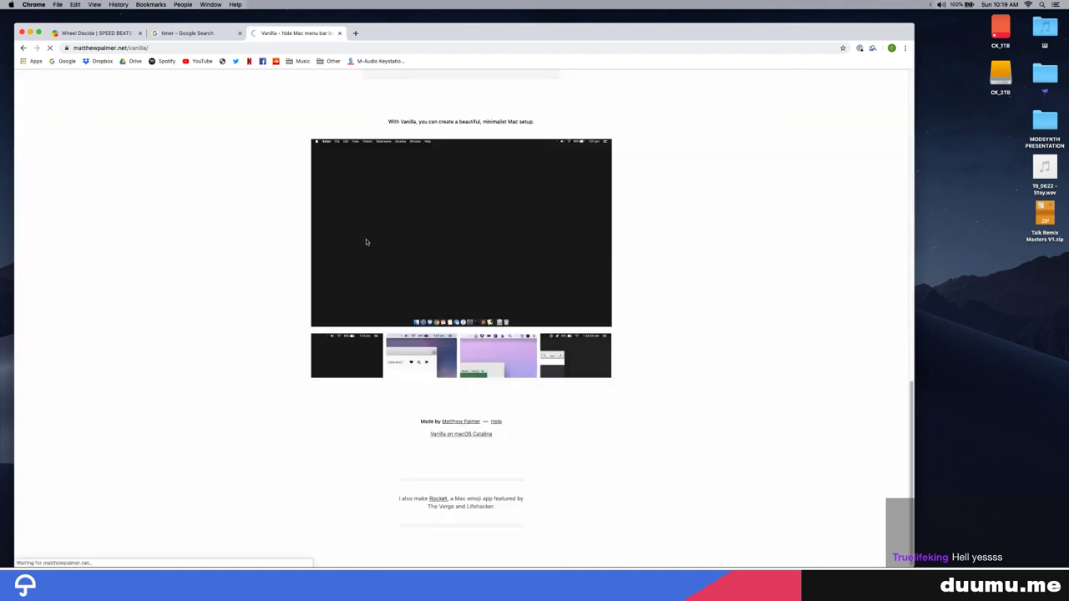
pyautogui.scroll(-5, 159, 217)
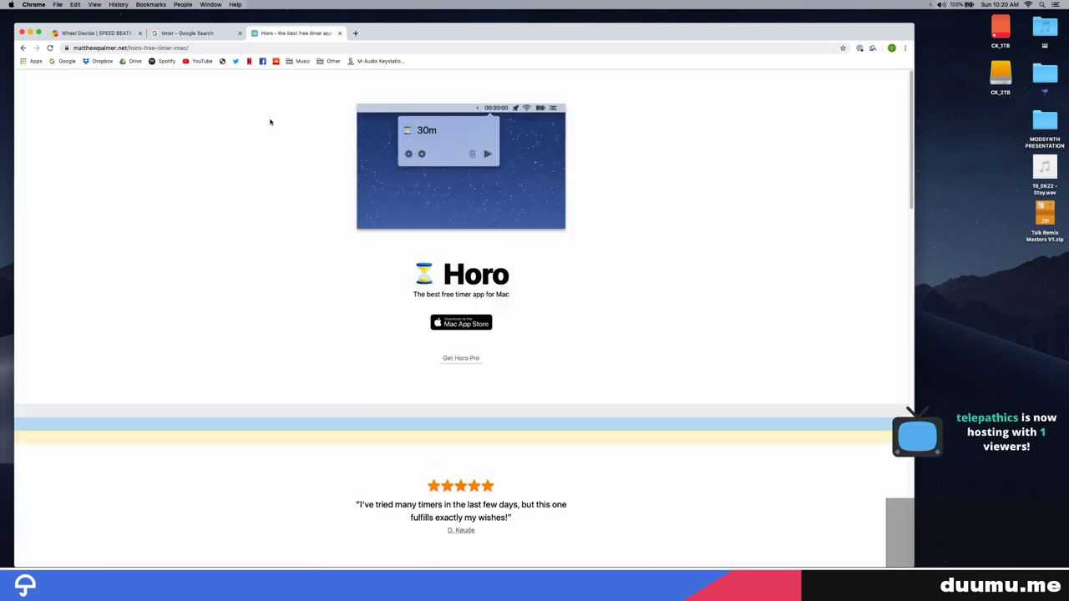
# Follow the Horo page's Mac App Store link and open the listing in the App Store app
pyautogui.hotkey('ctrl', 'Up')
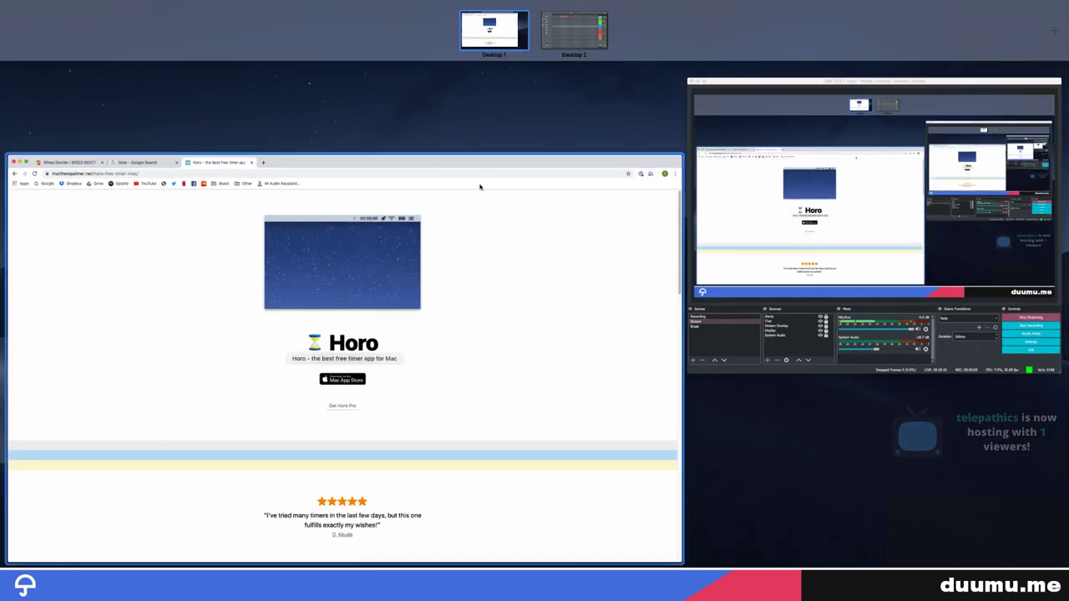
pyautogui.click(480, 184)
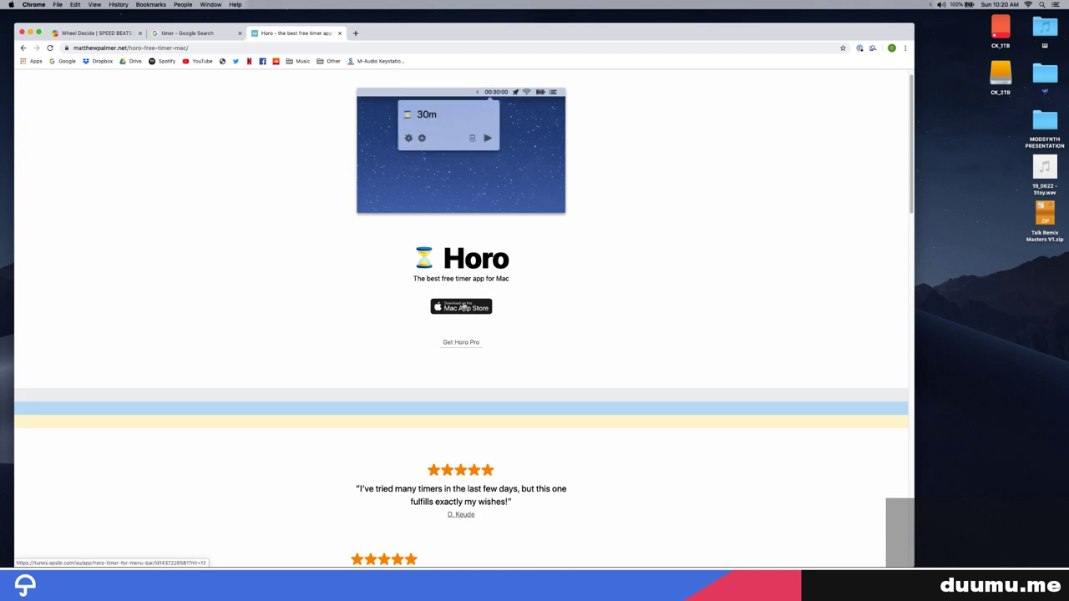
pyautogui.scroll(-2, 268, 246)
pyautogui.scroll(2, 298, 231)
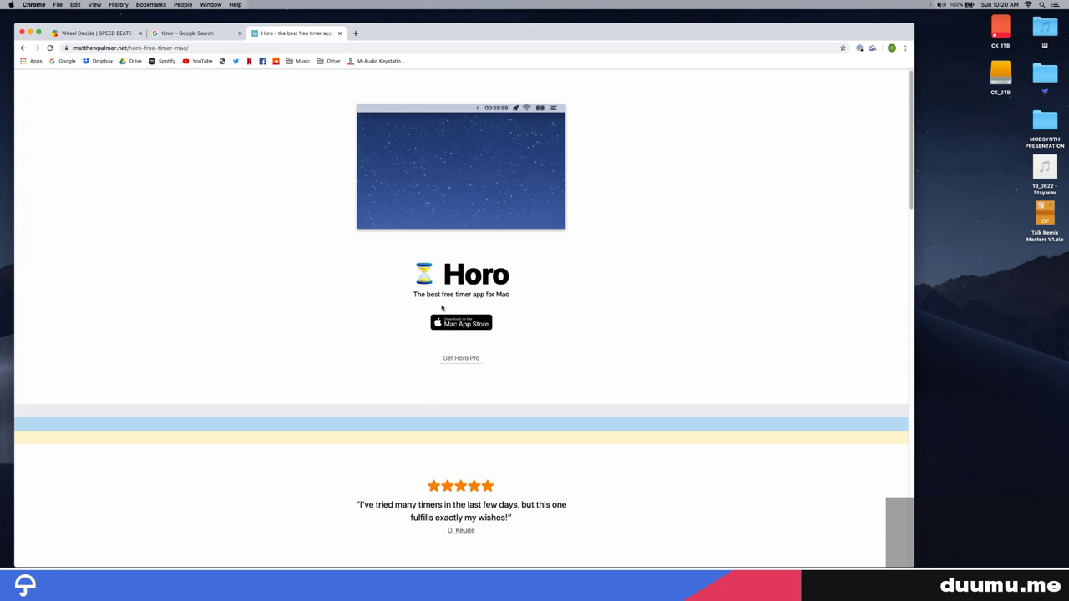
pyautogui.click(458, 322)
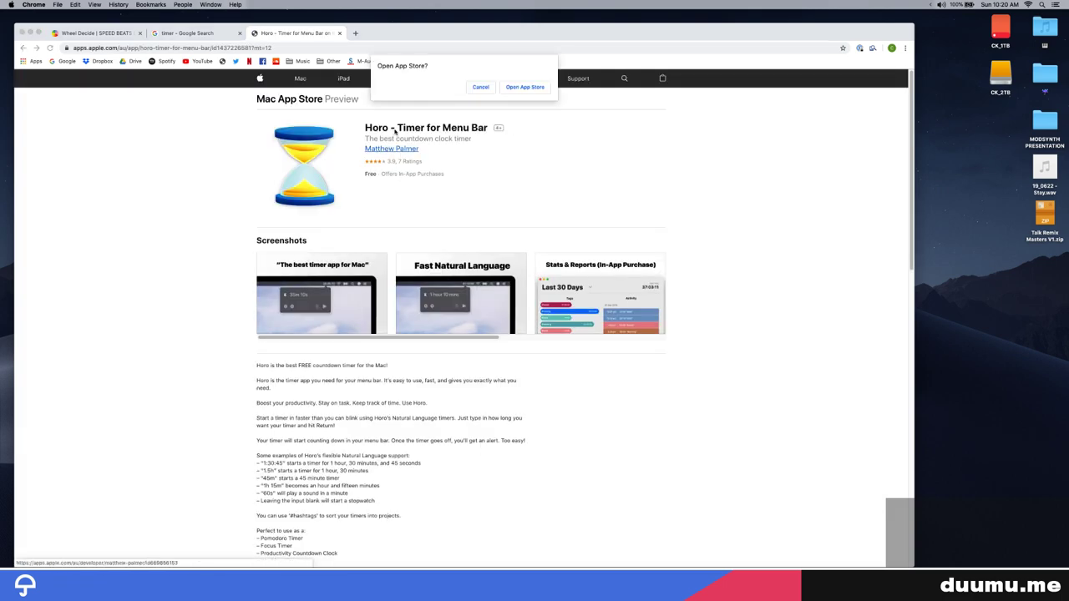
pyautogui.click(524, 87)
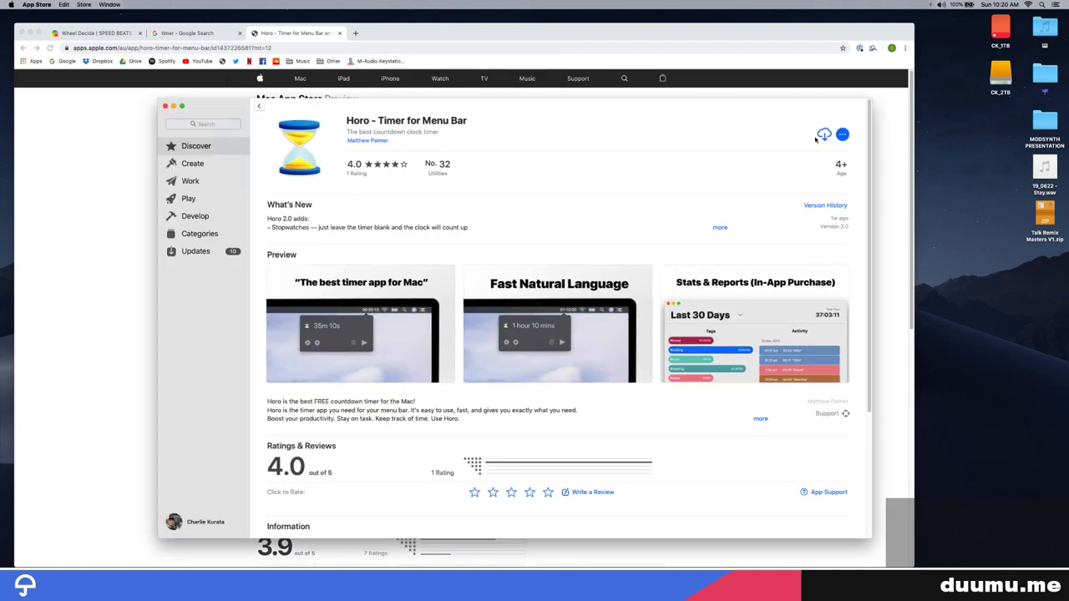
# Download Horo - Timer for Menu Bar, entering the Apple ID password to sign in
pyautogui.click(820, 136)
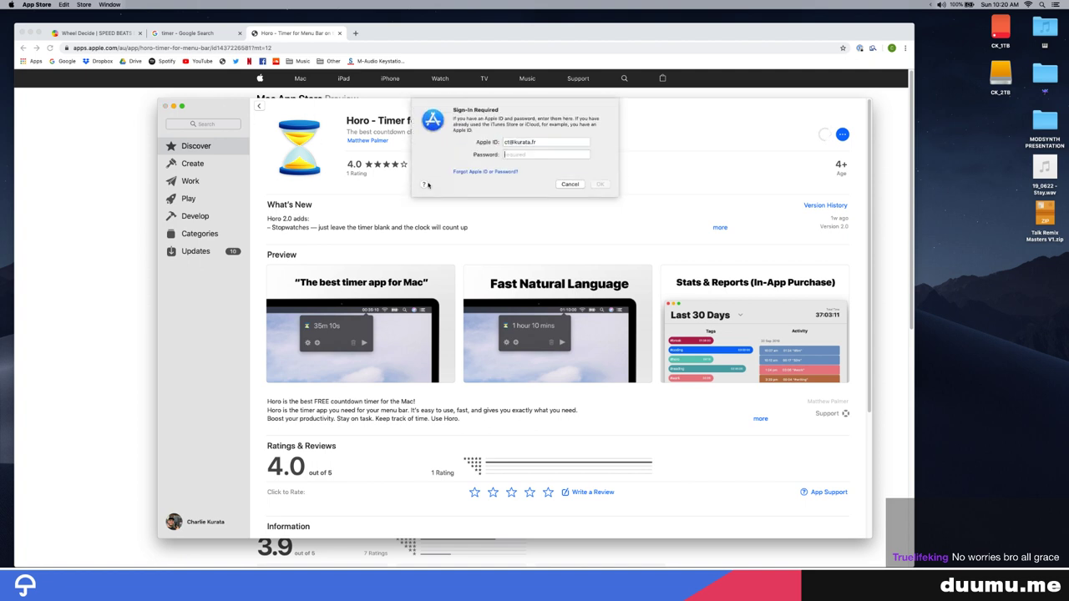
pyautogui.write('**********')
pyautogui.press('Return')
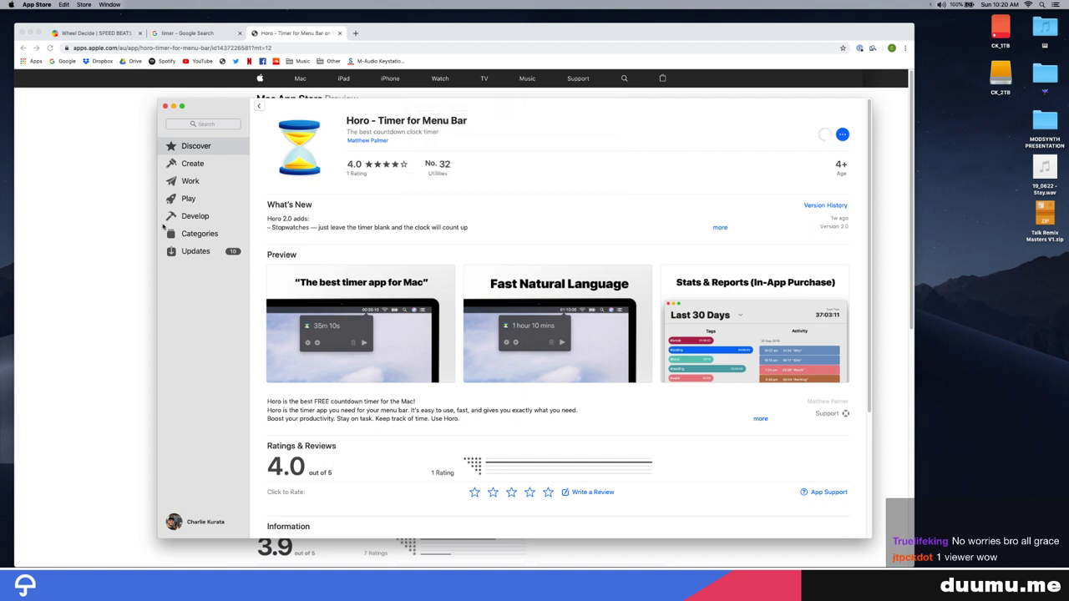
pyautogui.click(185, 217)
pyautogui.click(195, 149)
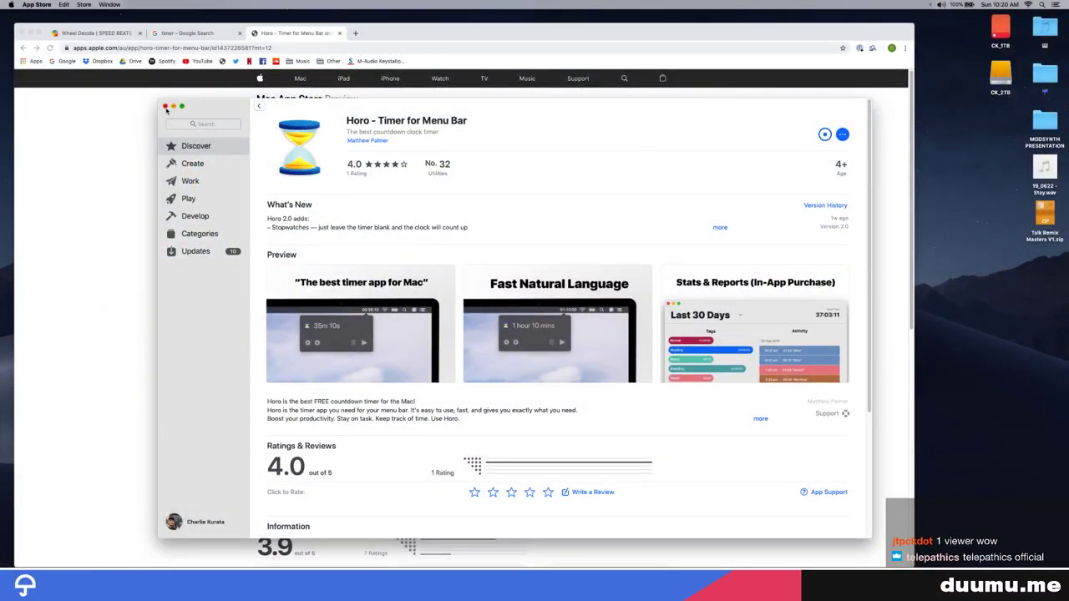
# Close the App Store window and launch the Horo app
pyautogui.click(165, 106)
pyautogui.press('F4')
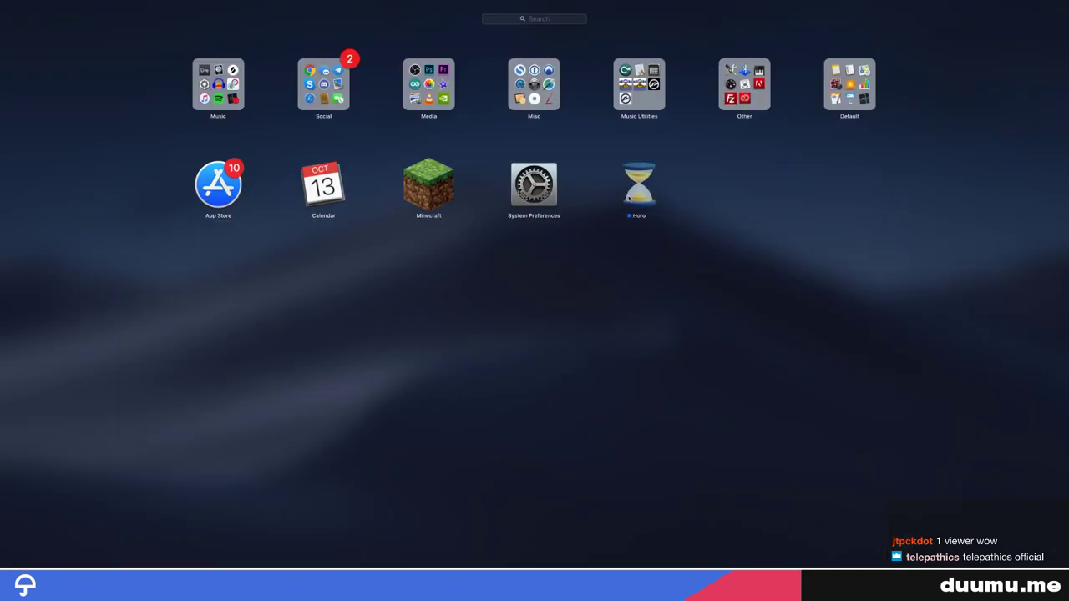
pyautogui.click(636, 208)
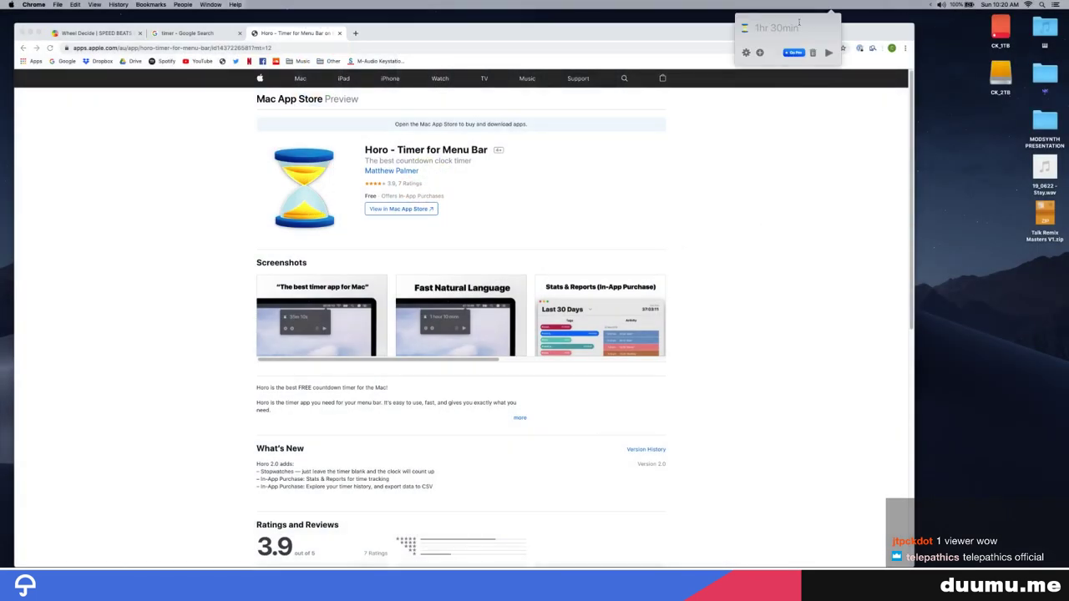
# Move the Horo timer out of the menu bar's hidden icons, next to the volume icon, and close the Horo web page
pyautogui.click(929, 7)
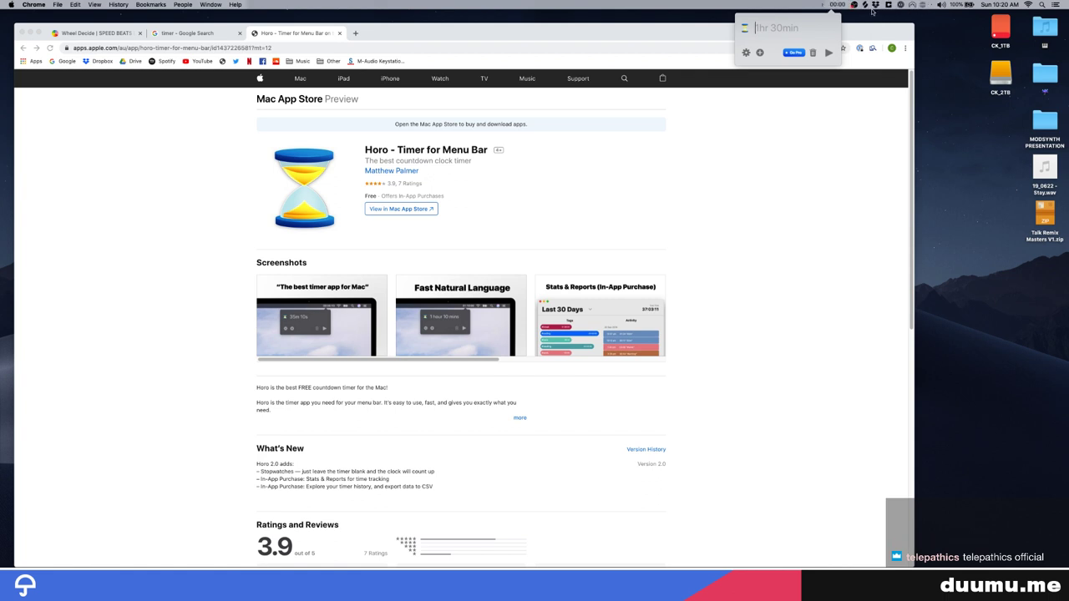
pyautogui.click(841, 5)
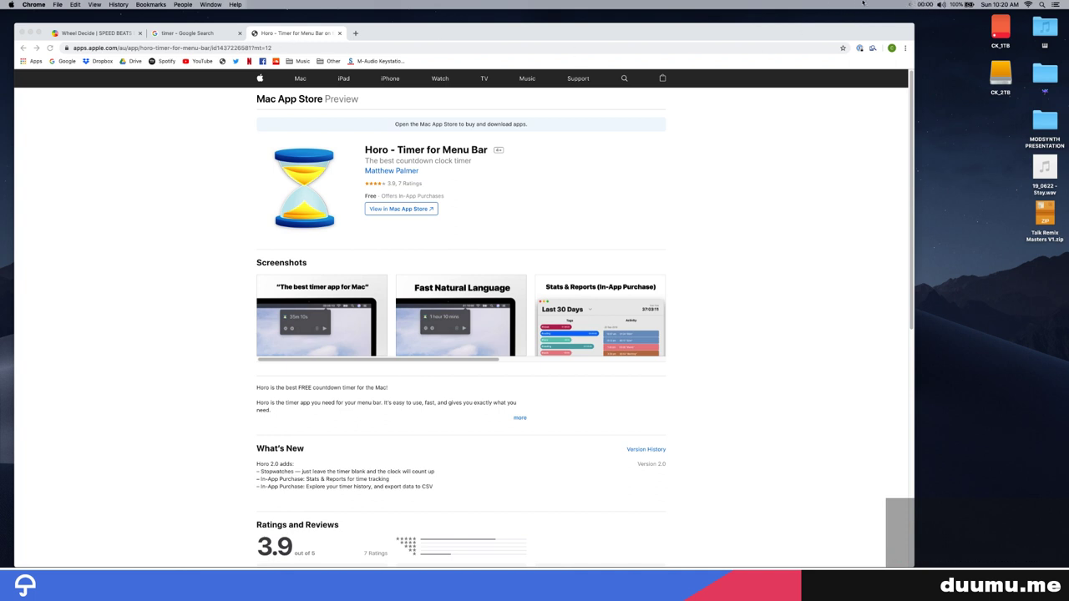
pyautogui.click(339, 32)
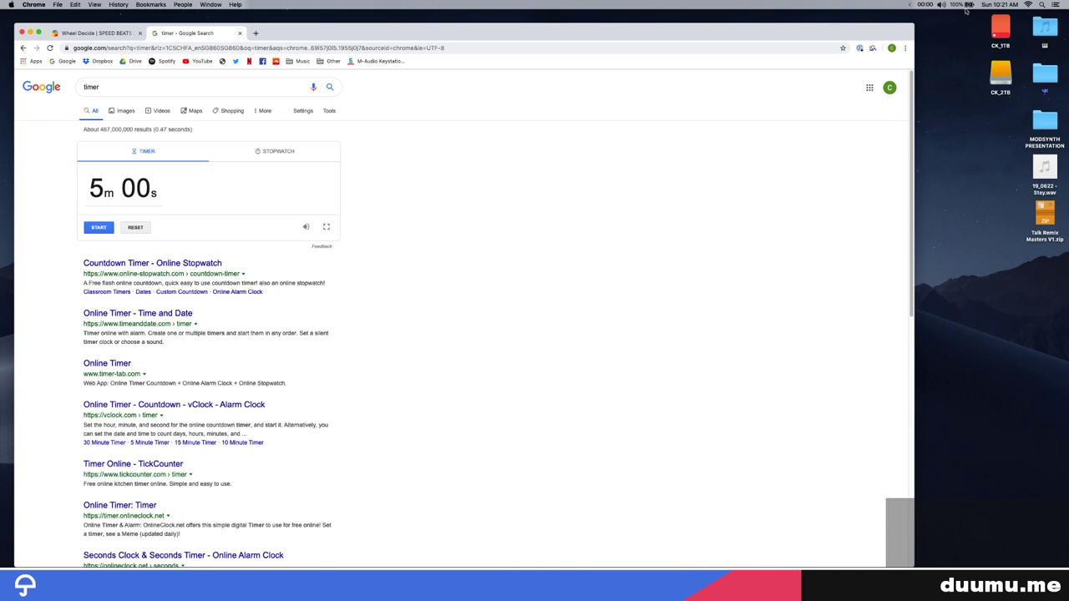
# Set the Horo menu bar timer to 1h, remove the extra added timer, and start the one-hour countdown
pyautogui.click(925, 4)
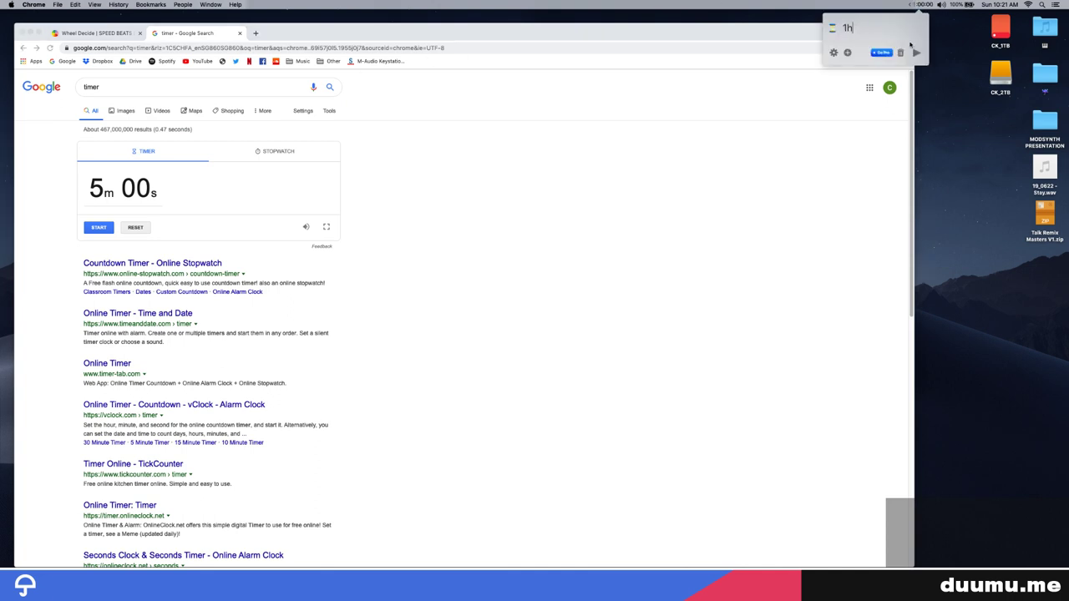
pyautogui.click(833, 53)
pyautogui.click(835, 54)
pyautogui.click(848, 53)
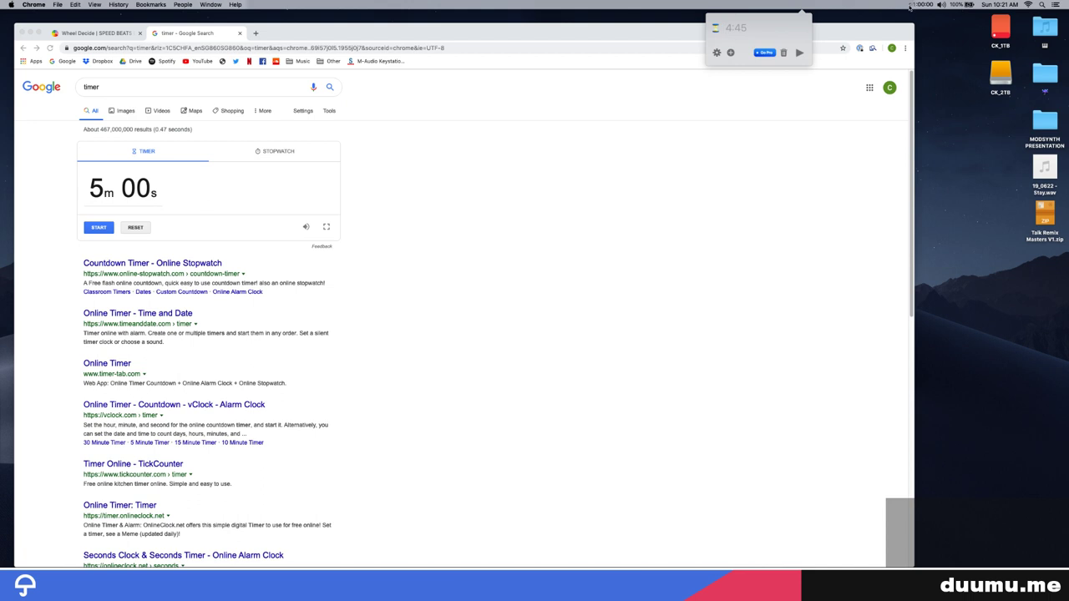
pyautogui.click(783, 54)
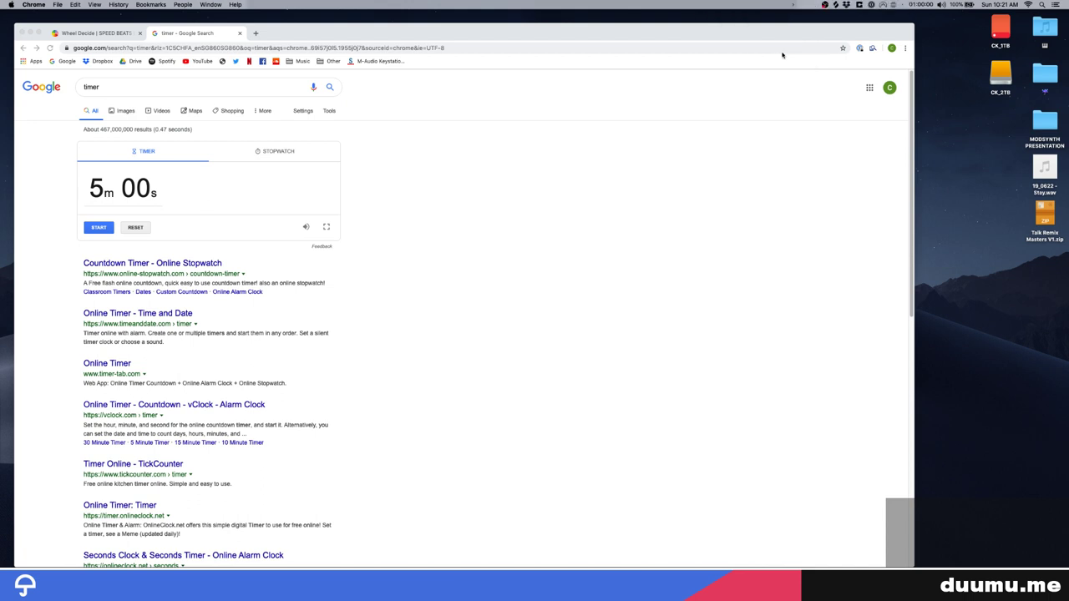
pyautogui.click(922, 6)
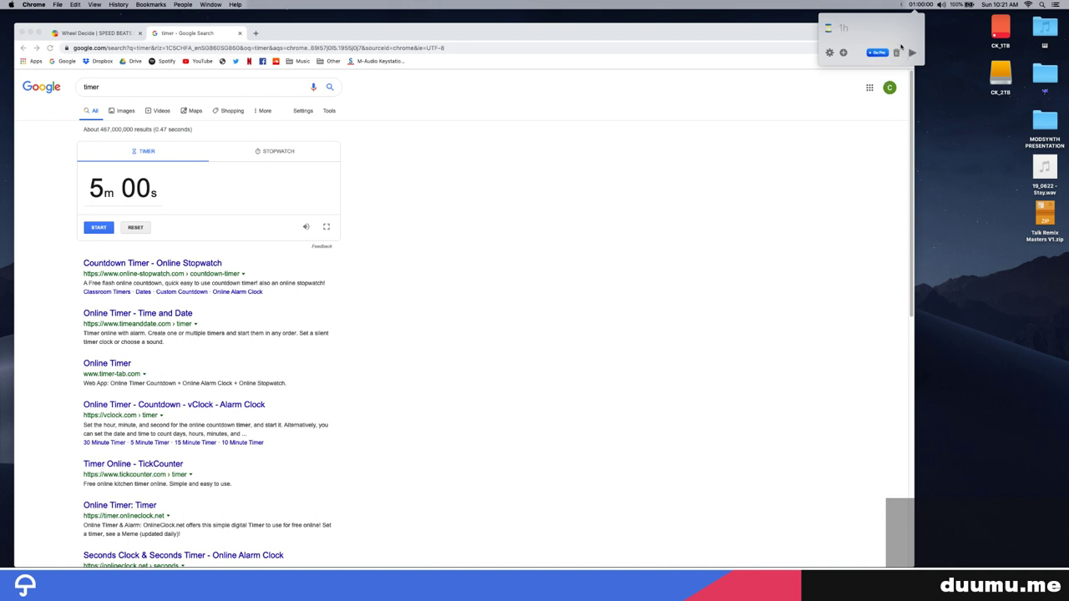
pyautogui.press('Return')
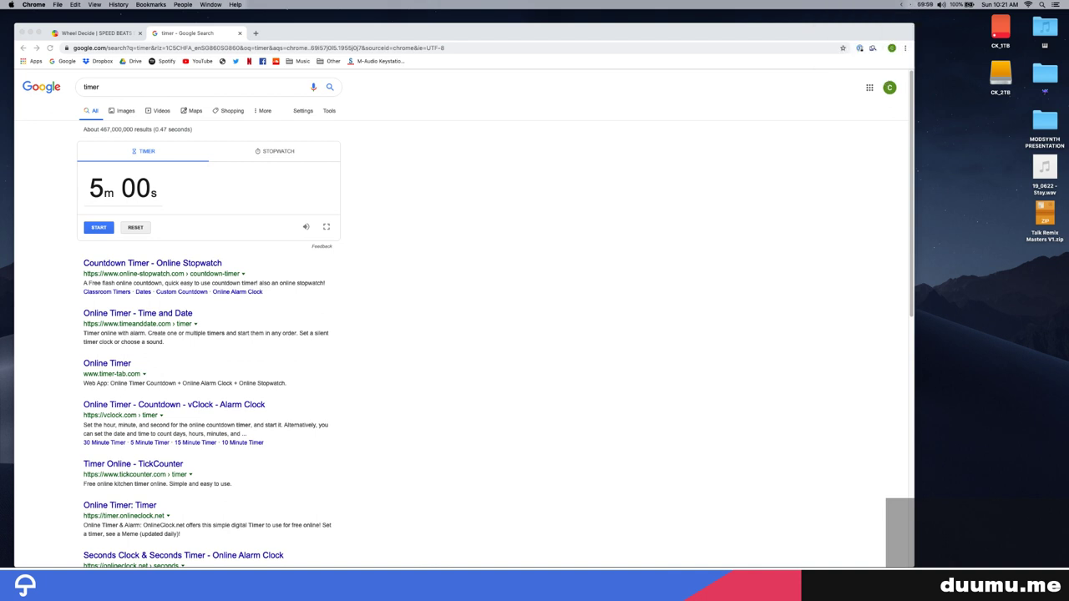
# Search Google for "my hero academia season 1 opening" and open the "My Hero Academia - Official Opening" YouTube video
pyautogui.click(123, 88)
pyautogui.write('my hero ac')
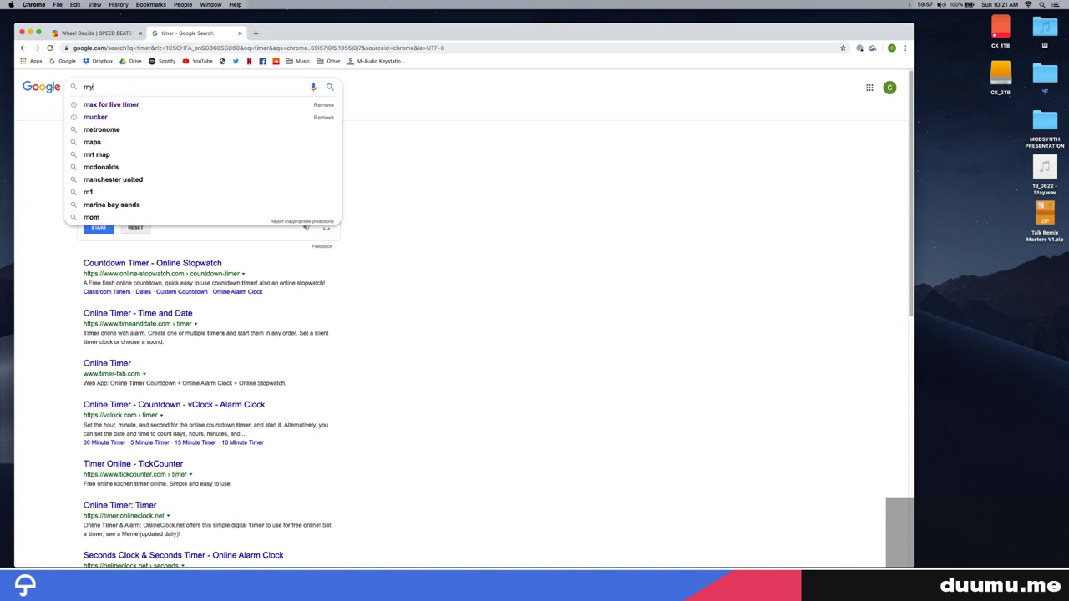
pyautogui.press('Down')
pyautogui.press('Down')
pyautogui.press('Down')
pyautogui.press('Down')
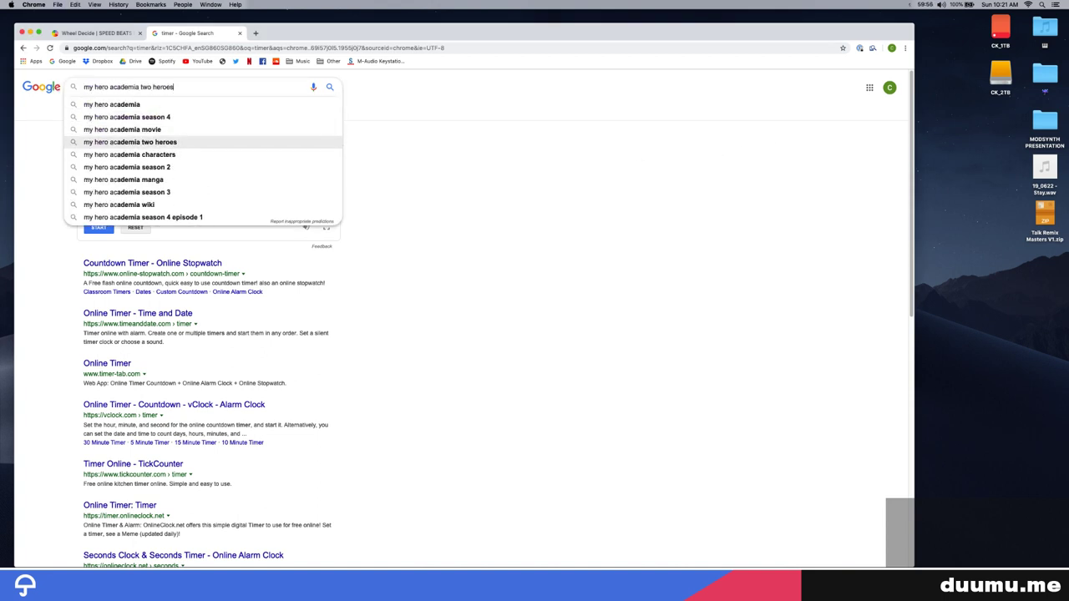
pyautogui.press('Up')
pyautogui.press('Up')
pyautogui.press('Up')
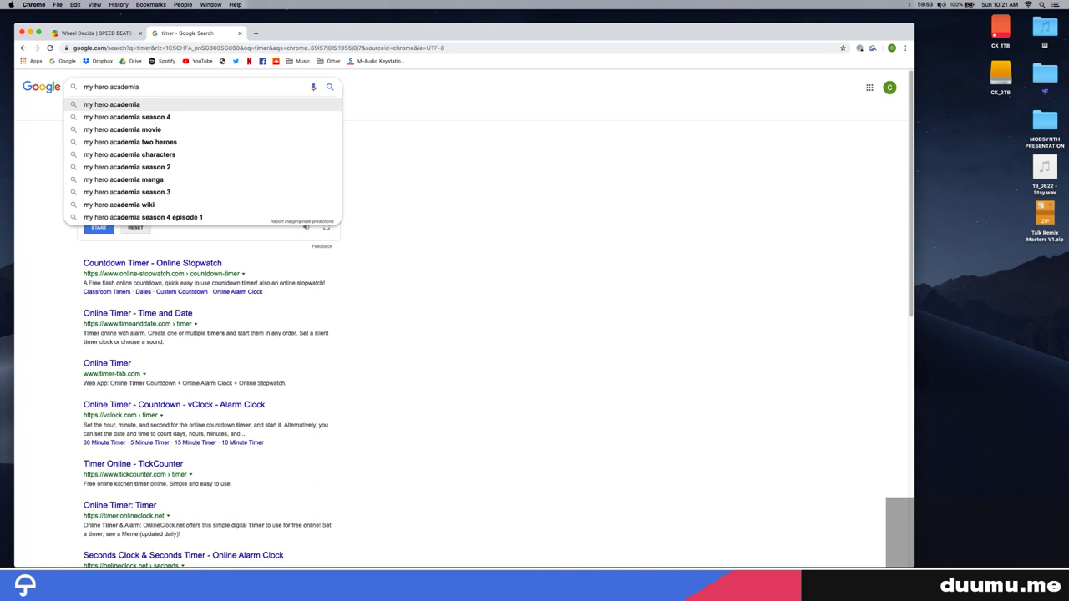
pyautogui.write('season 1 i')
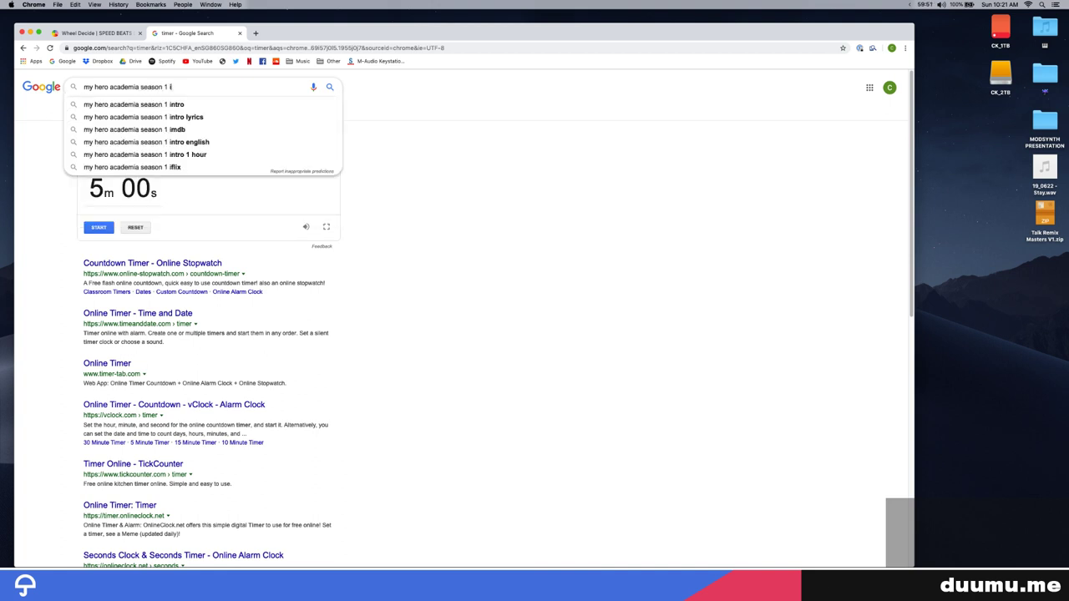
pyautogui.press('BackSpace')
pyautogui.write('opening')
pyautogui.press('Return')
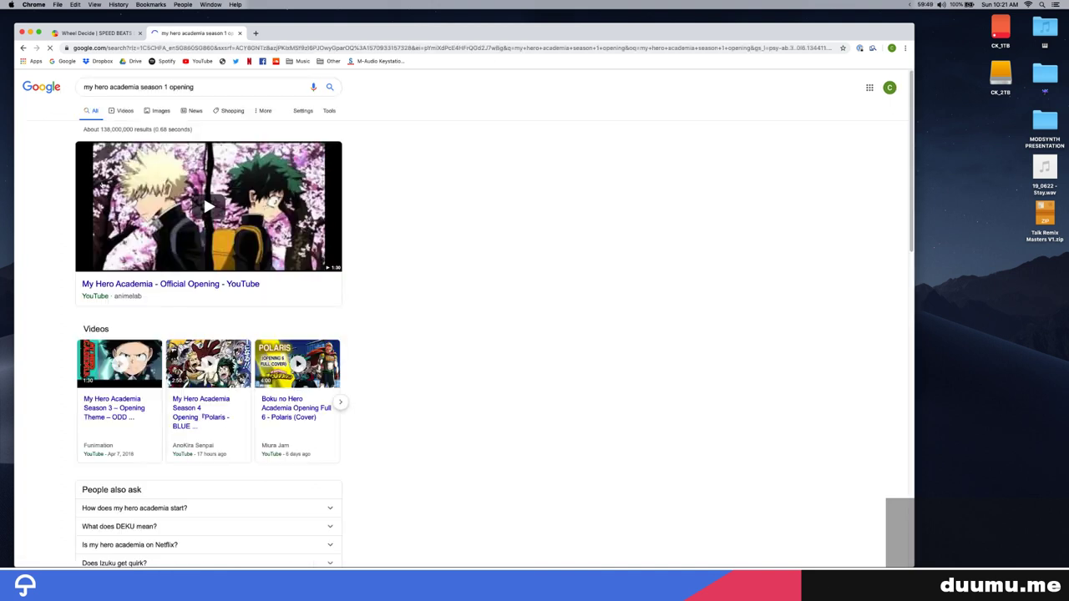
pyautogui.click(219, 284)
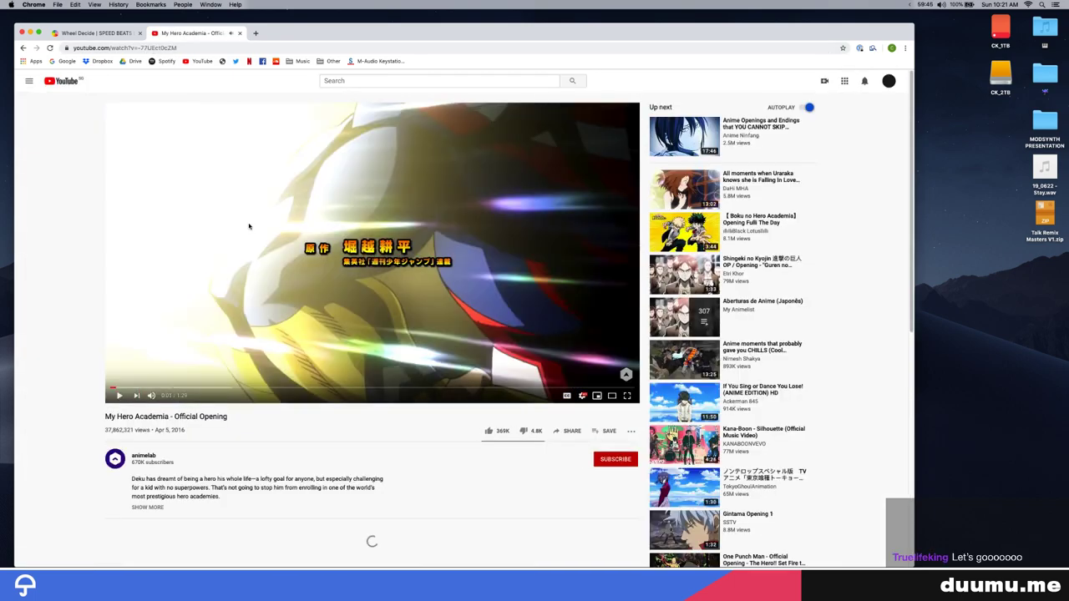
# Switch to Ableton Live and set the audio input device to LB In (Rec) (2 In, 0 Out)
pyautogui.press('super+Tab')
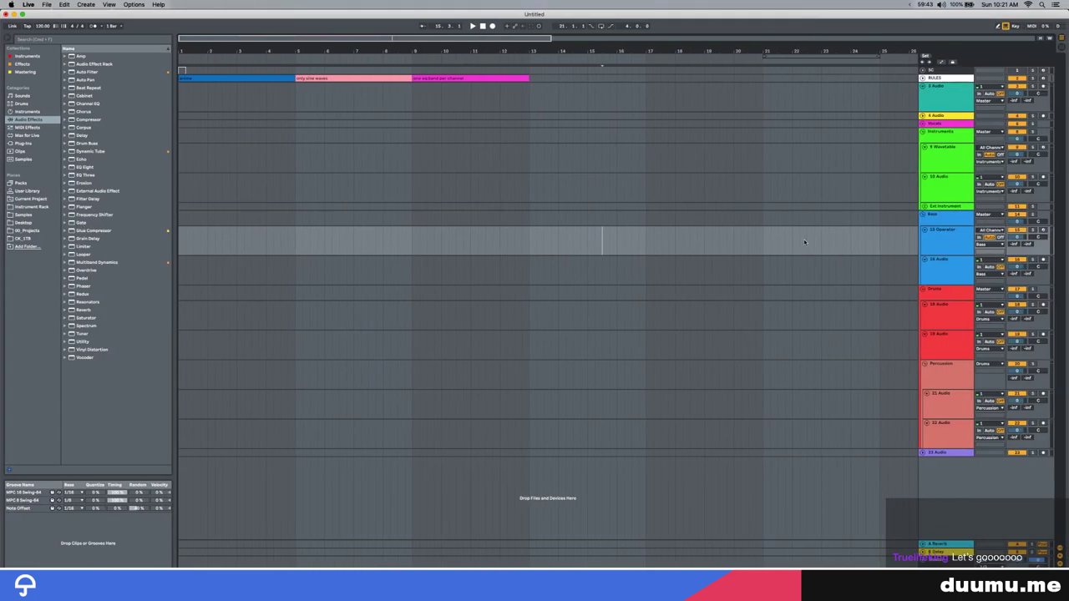
pyautogui.press('super+comma')
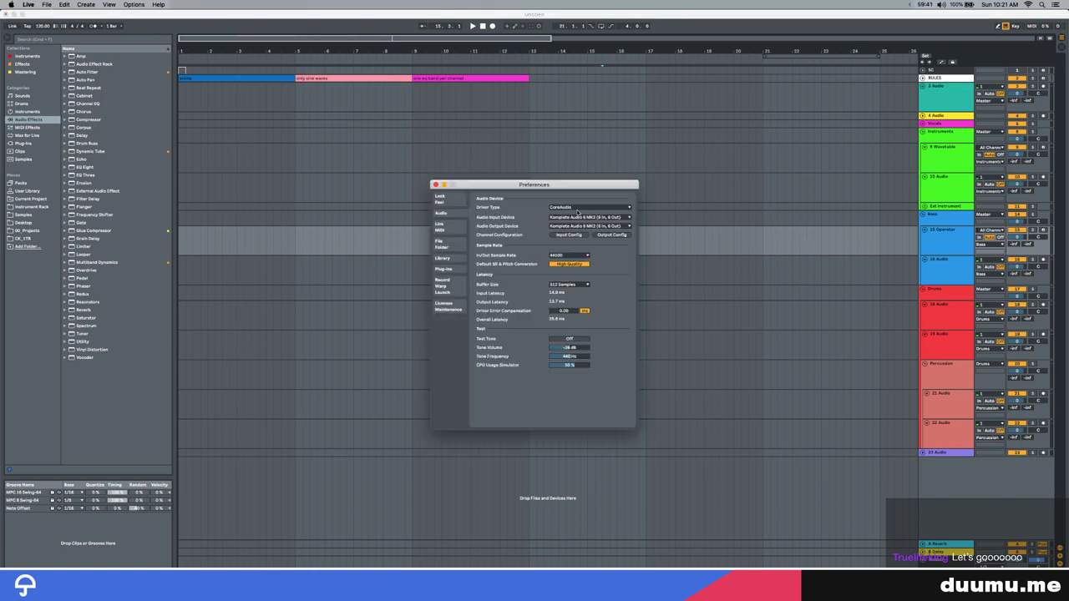
pyautogui.click(581, 217)
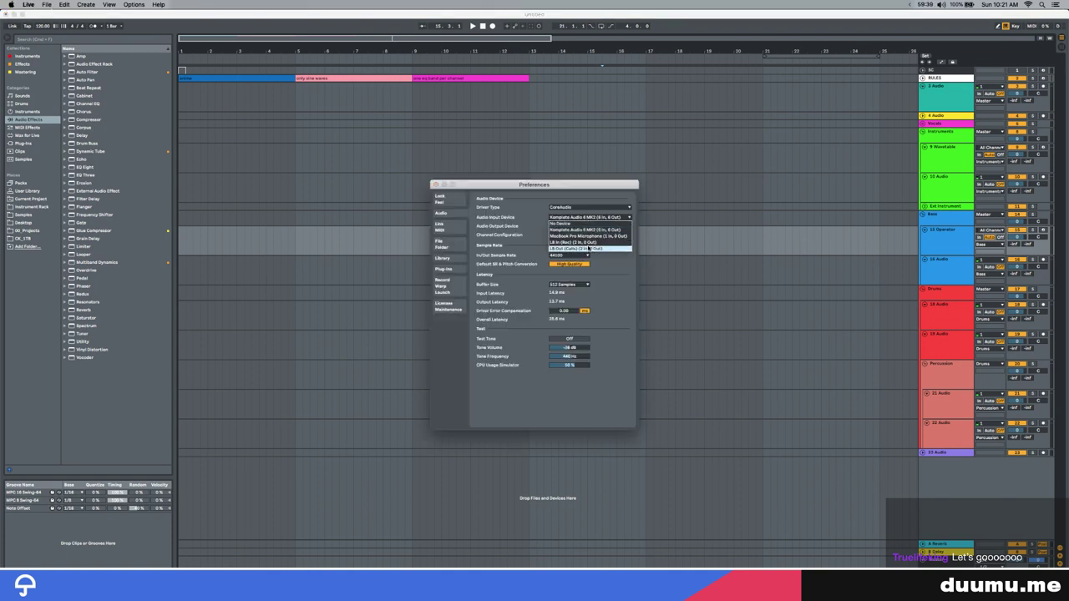
pyautogui.click(588, 241)
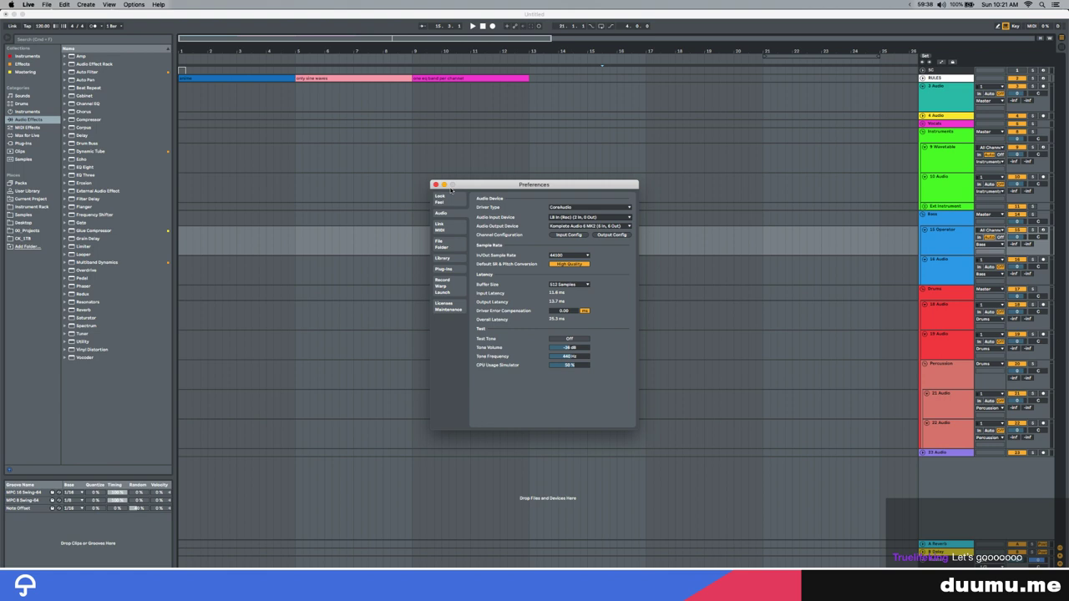
pyautogui.click(435, 184)
# Set the 10 Audio track's input to 1/2, arm it, and start recording from the beginning of the arrangement
pyautogui.click(950, 172)
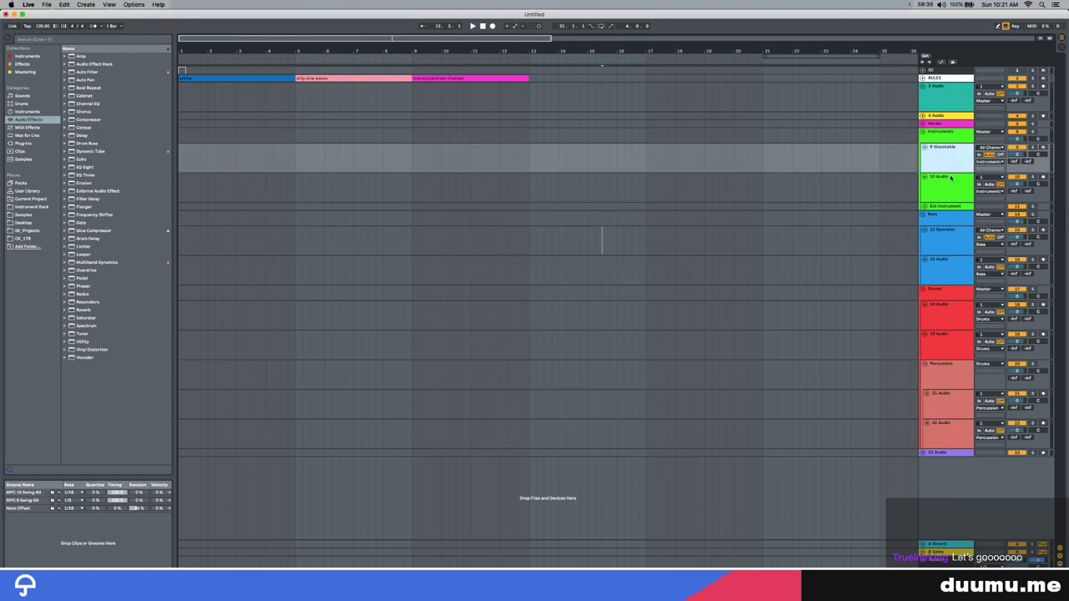
pyautogui.click(943, 194)
pyautogui.click(984, 179)
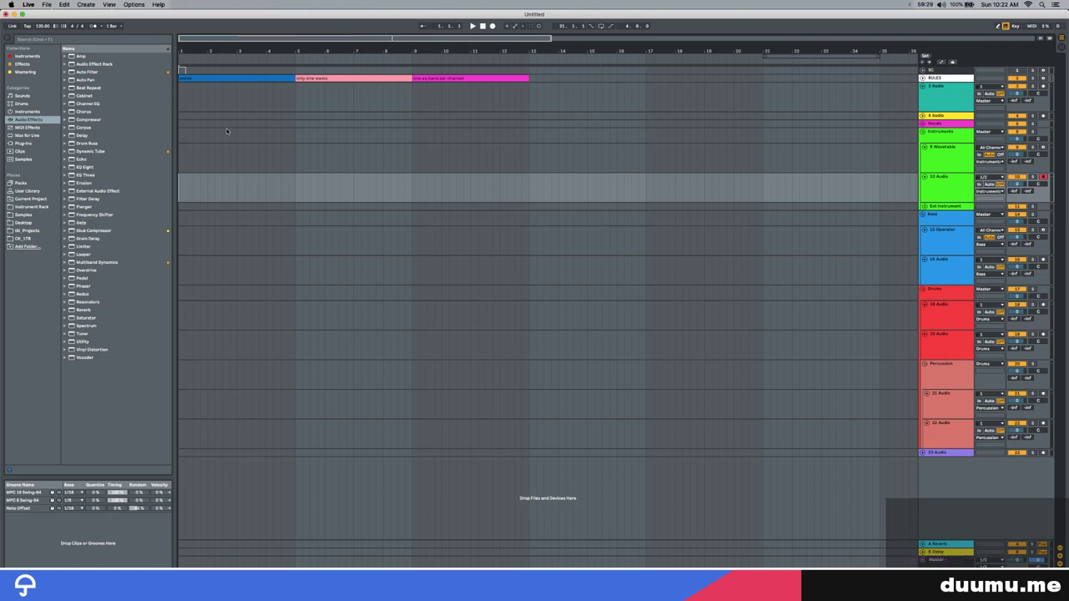
pyautogui.click(493, 26)
# Switch to the YouTube video in Chrome and play the opening while Live records
pyautogui.hotkey('ctrl', 'Up')
pyautogui.click(491, 37)
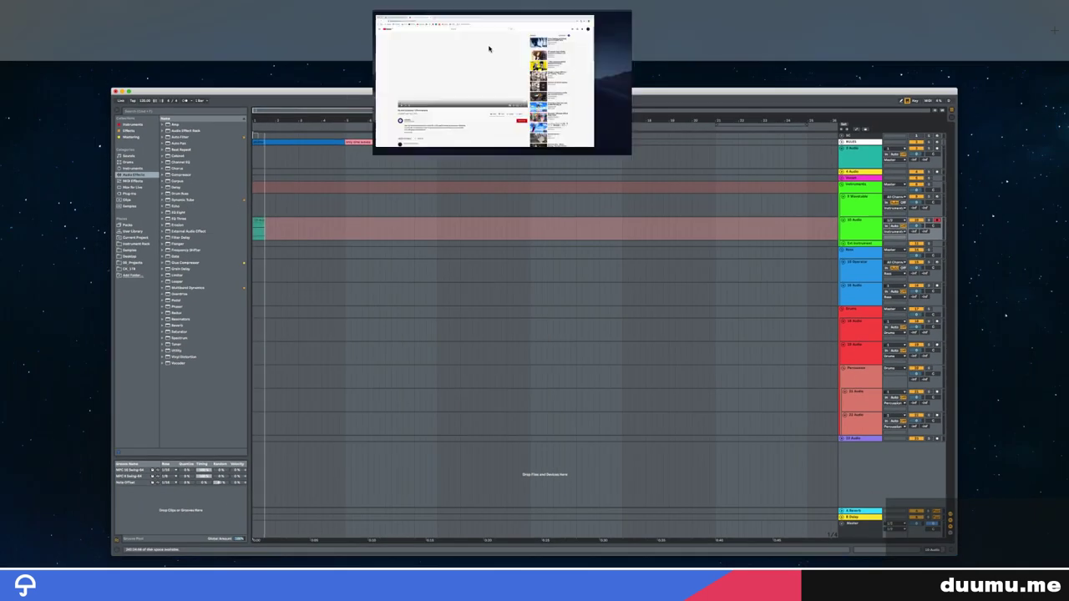
pyautogui.click(120, 396)
pyautogui.hotkey('ctrl', 'Up')
pyautogui.click(126, 361)
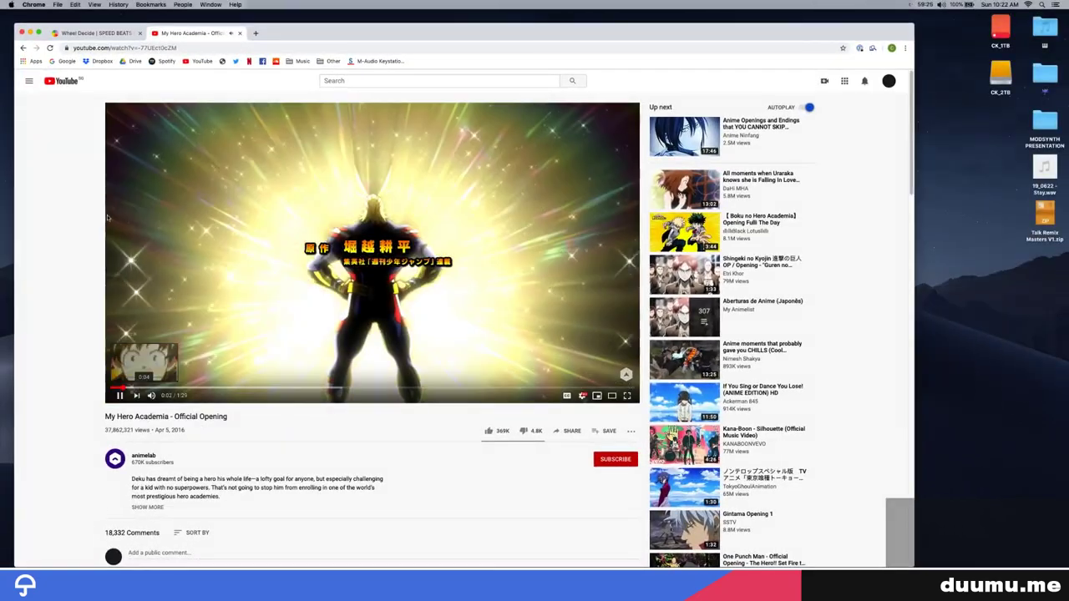
# Check the incoming waveform on the 10 Audio track in Live and return to the video in Chrome
pyautogui.hotkey('ctrl', 'Up')
pyautogui.click(577, 35)
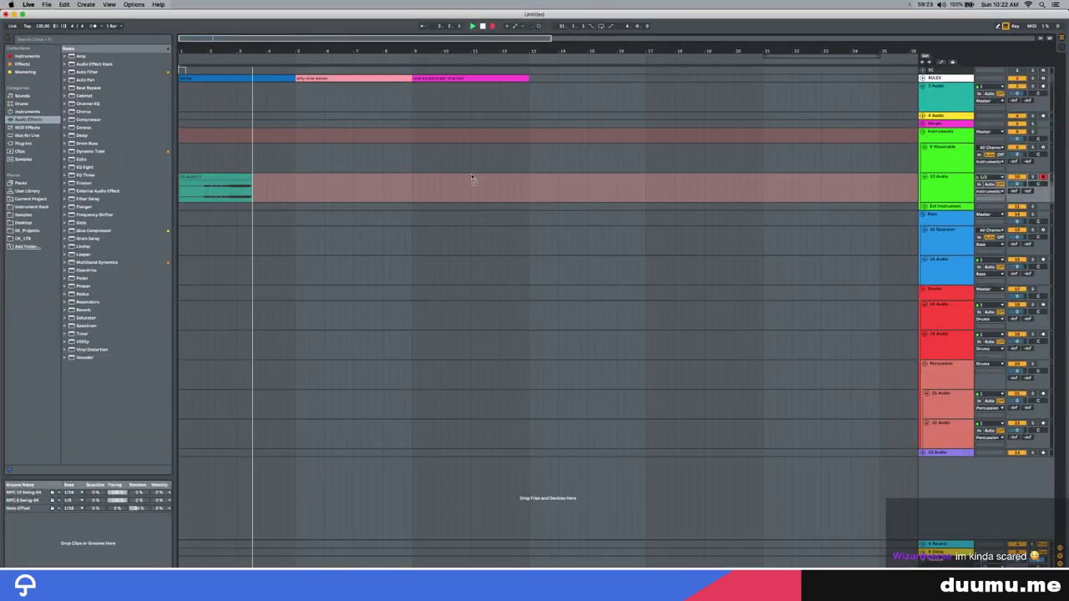
pyautogui.hotkey('ctrl', 'Up')
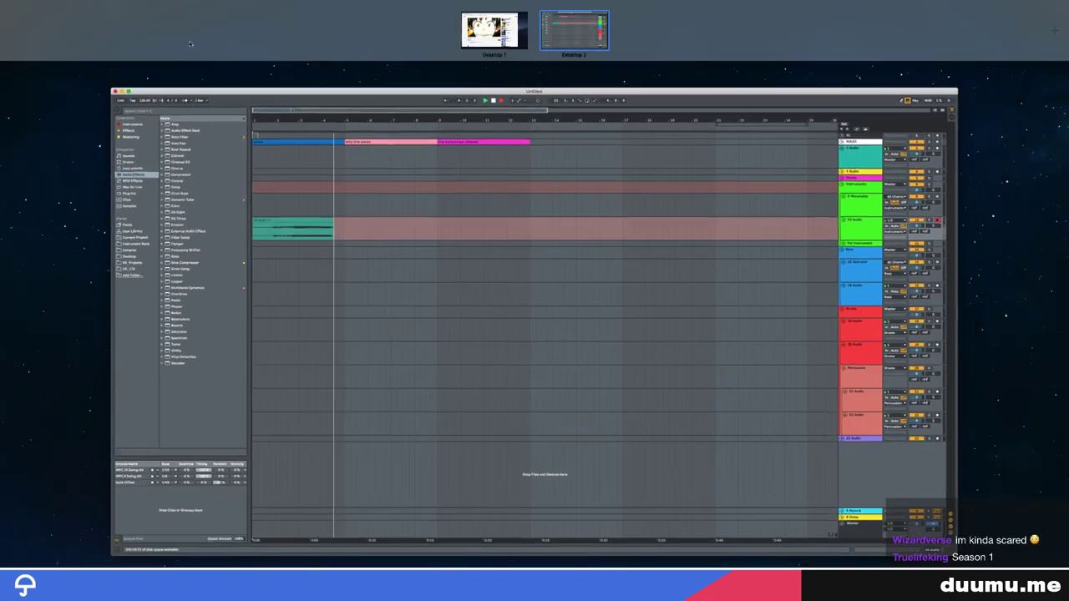
pyautogui.click(492, 32)
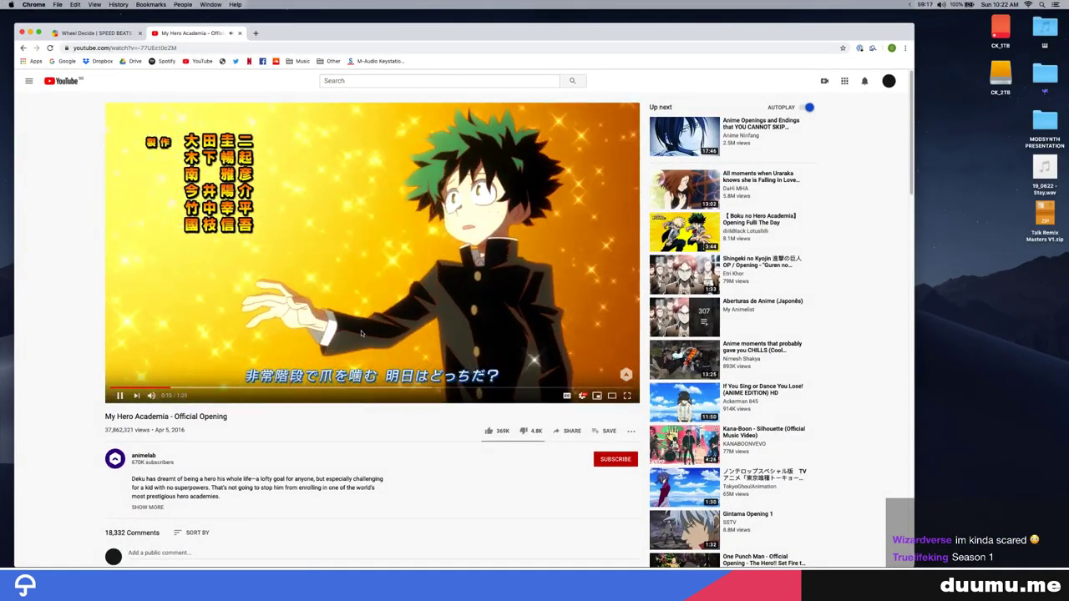
# Raise the System Audio level in the OBS mixer to -8.8 dB and return to the video in Chrome
pyautogui.click(575, 586)
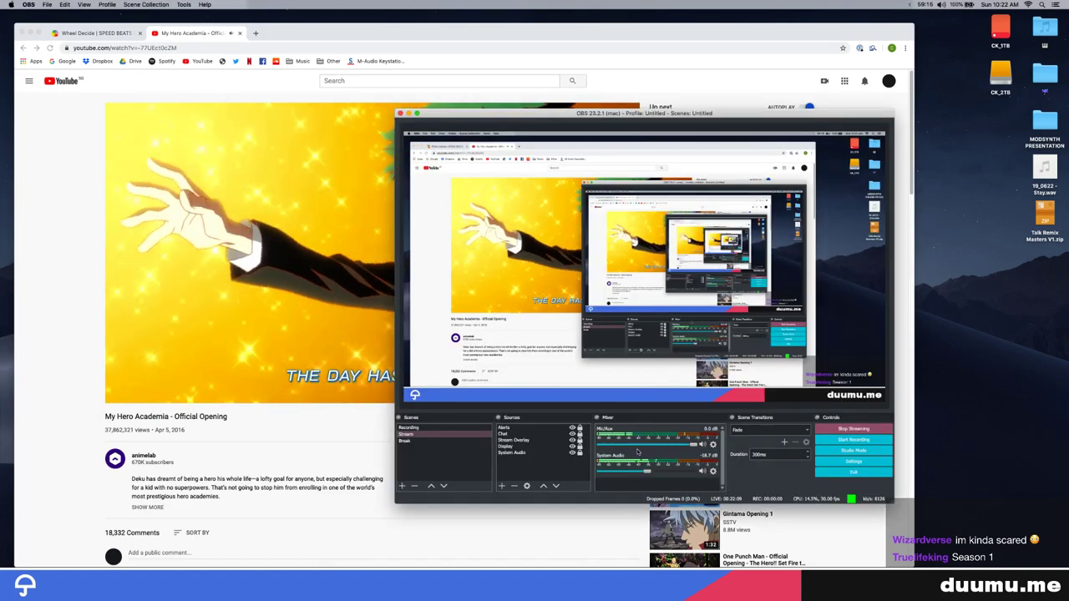
pyautogui.moveTo(647, 473); pyautogui.dragTo(663, 472)
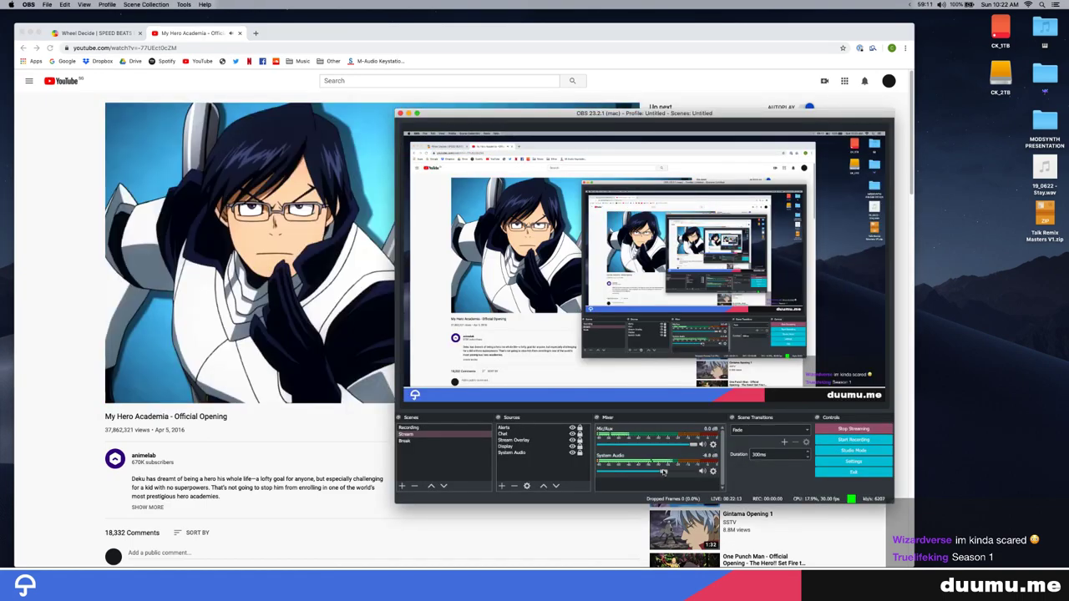
pyautogui.click(557, 524)
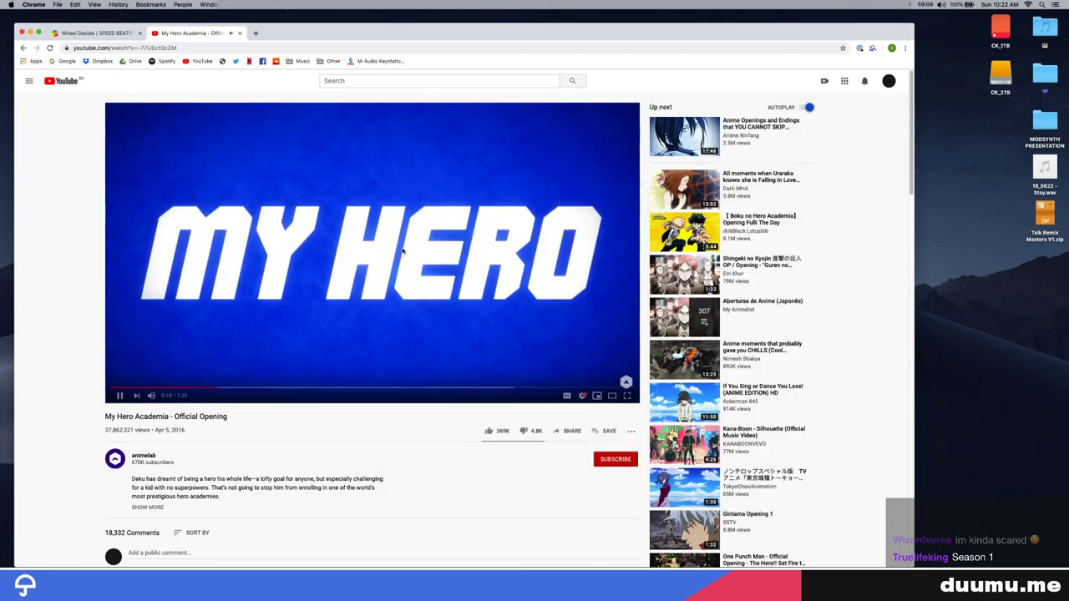
# Record the opening's audio onto the 10 Audio track up to about bar 21, then stop recording in Live
pyautogui.hotkey('ctrl', 'Right')
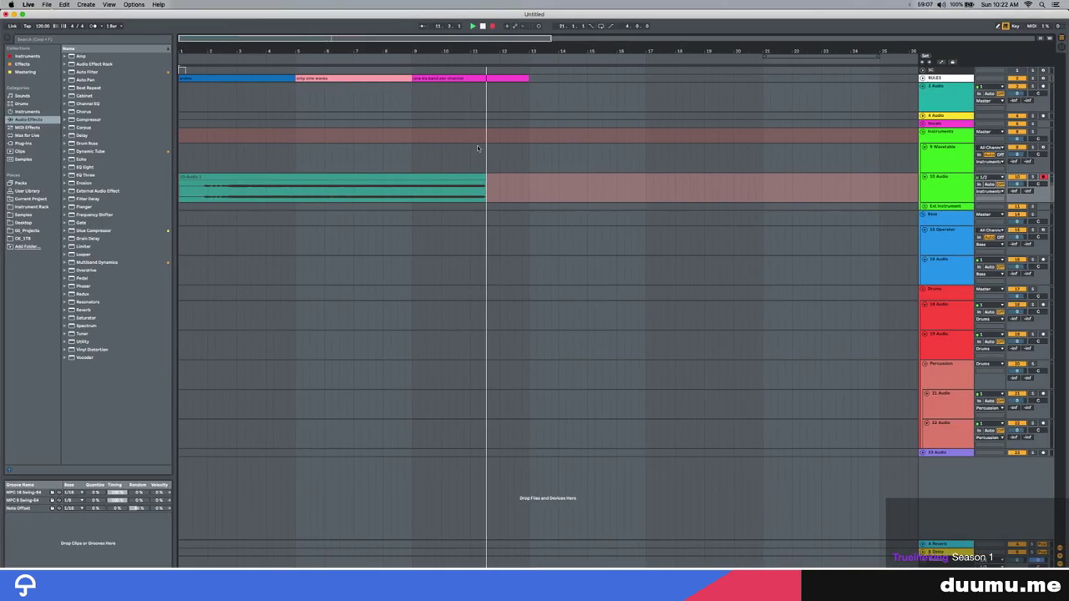
pyautogui.press('-')
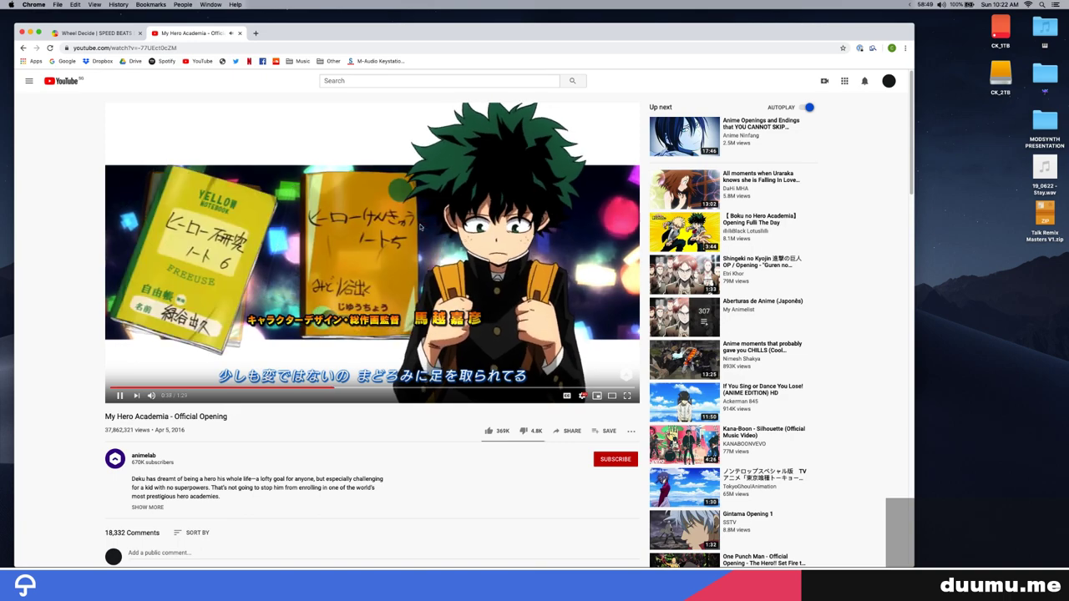
pyautogui.hotkey('ctrl', 'Right')
pyautogui.click(348, 184)
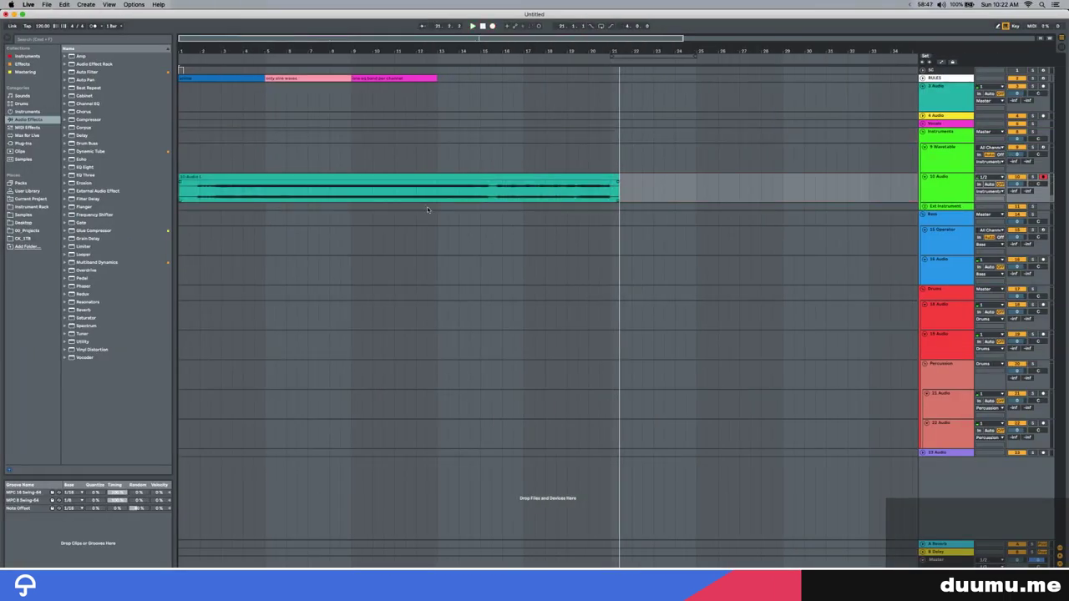
# Split the recorded clip where the audio begins and delete the silent part before it
pyautogui.scroll(10, 203, 195)
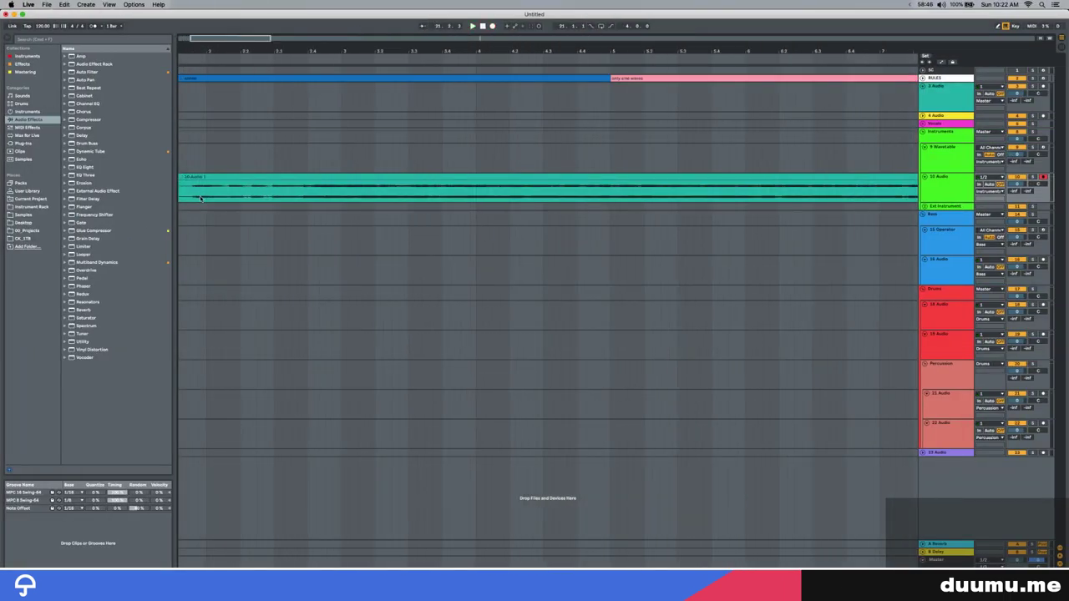
pyautogui.click(282, 190)
pyautogui.press('super+e')
pyautogui.doubleClick(296, 177)
pyautogui.click(269, 178)
pyautogui.press('Delete')
pyautogui.click(295, 177)
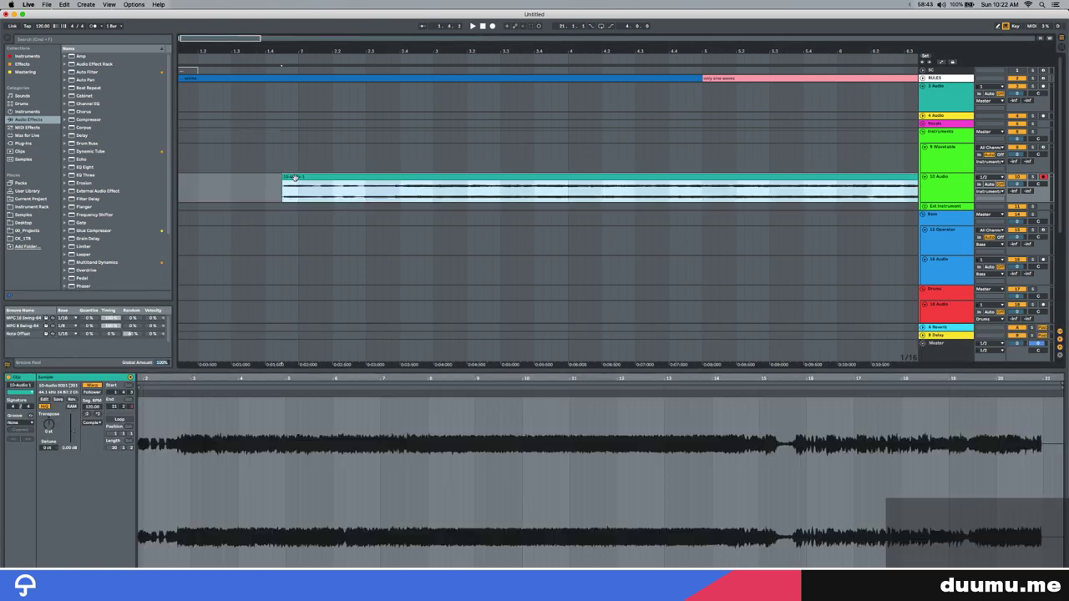
# Move the trimmed recording to the start of the arrangement at bar 1
pyautogui.scroll(-7, 308, 191)
pyautogui.click(222, 182)
pyautogui.moveTo(218, 177); pyautogui.dragTo(204, 178)
pyautogui.scroll(-7, 220, 182)
pyautogui.scroll(3, 272, 199)
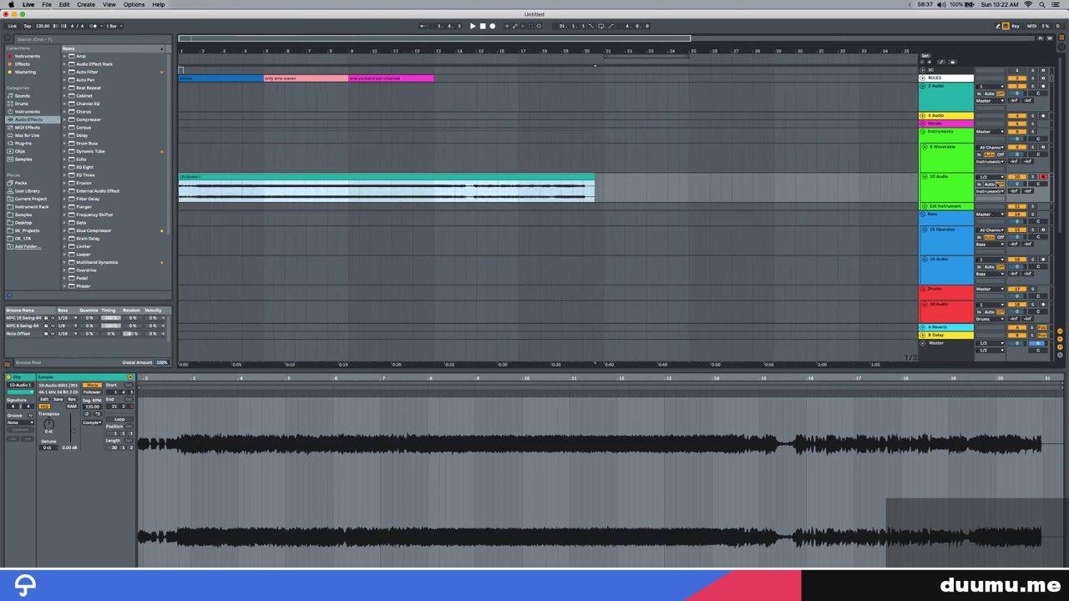
# Increase the height of the 10 Audio track and switch its solo on and back off
pyautogui.moveTo(958, 202); pyautogui.dragTo(959, 238)
pyautogui.click(1033, 177)
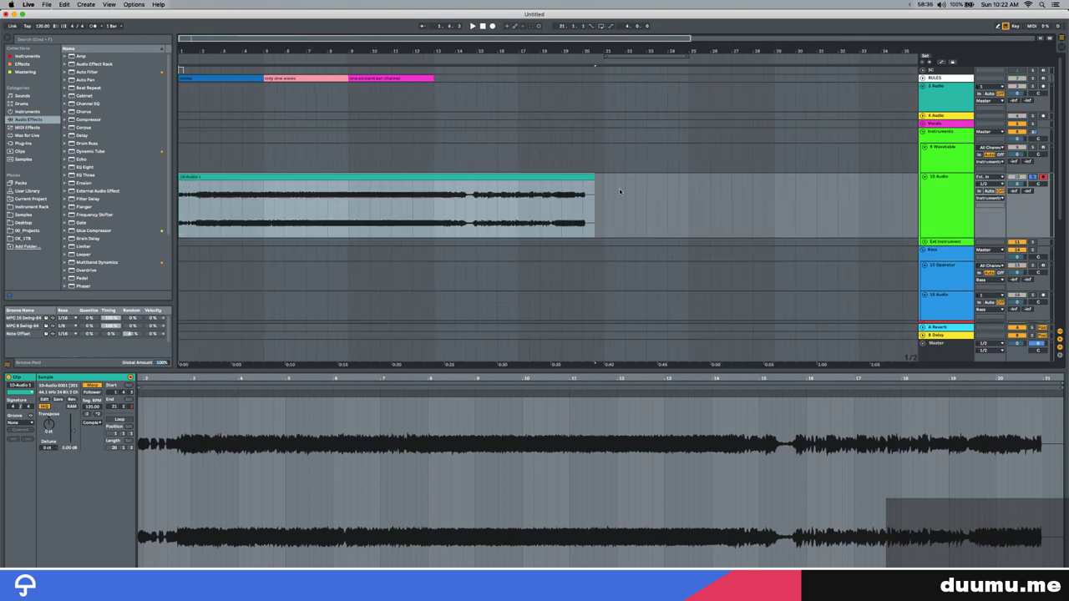
pyautogui.click(534, 177)
pyautogui.scroll(3, 446, 209)
pyautogui.click(1032, 177)
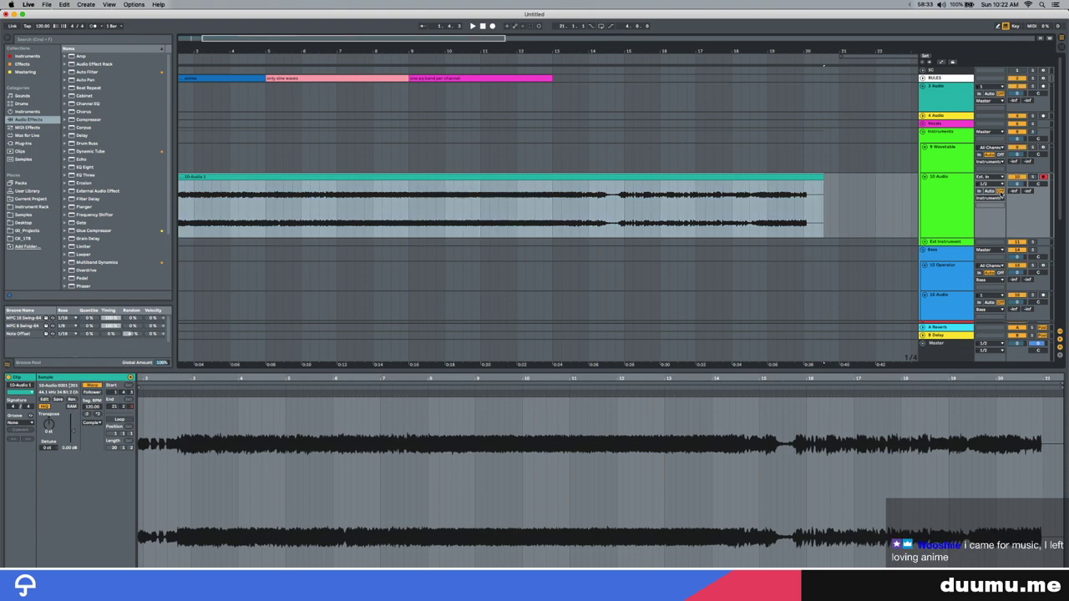
# Audition the quiet break in the recorded clip between bars 14 and 15
pyautogui.click(602, 219)
pyautogui.press('space')
pyautogui.press('space')
pyautogui.press('space')
pyautogui.scroll(5, 612, 222)
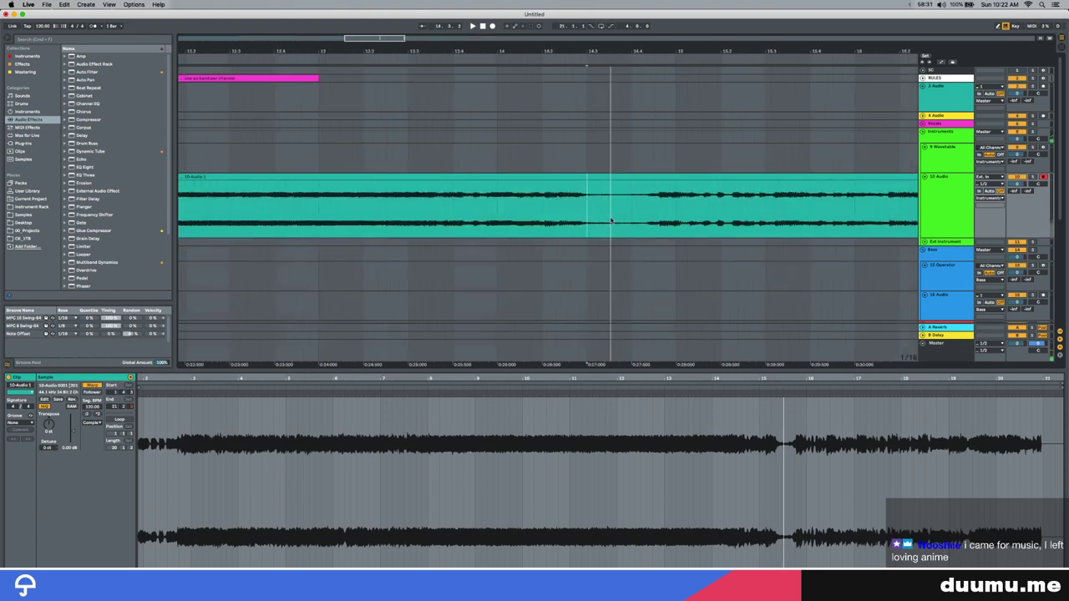
pyautogui.moveTo(587, 219); pyautogui.dragTo(633, 216)
pyautogui.press('space')
pyautogui.click(598, 219)
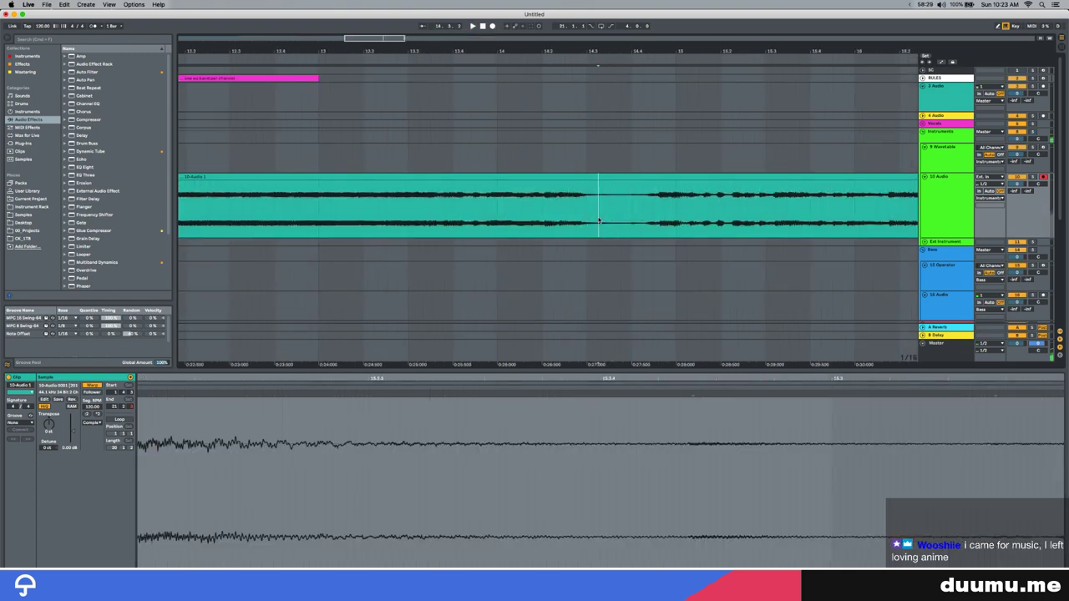
# Try to split the quiet break between bars 14 and 15 into its own clip
pyautogui.press('+')
pyautogui.moveTo(598, 219); pyautogui.dragTo(713, 205)
pyautogui.click(599, 182)
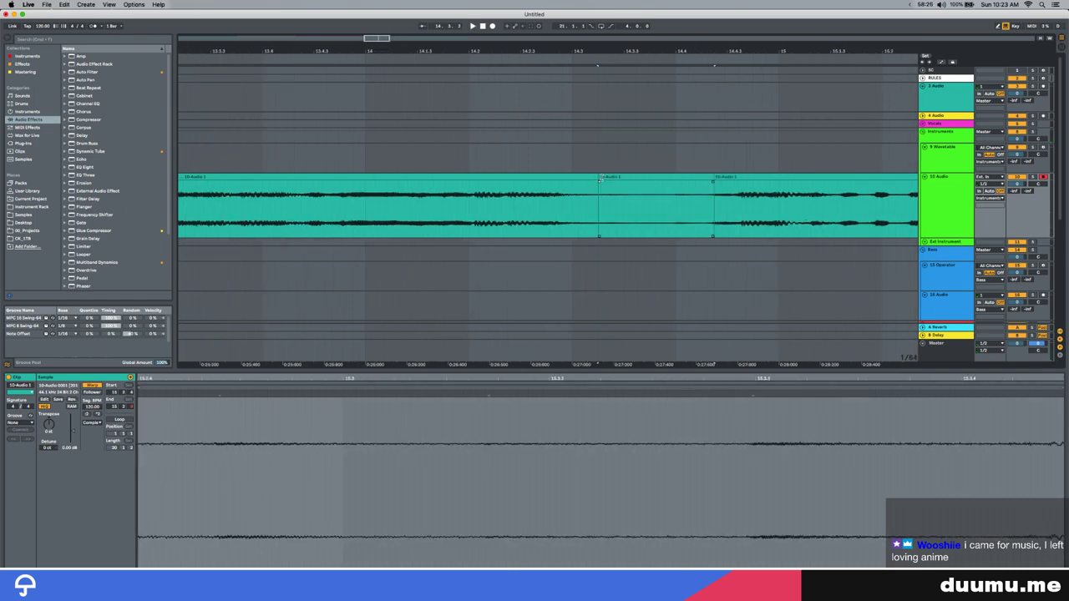
pyautogui.press('super+z')
pyautogui.click(601, 177)
pyautogui.scroll(-10, 598, 193)
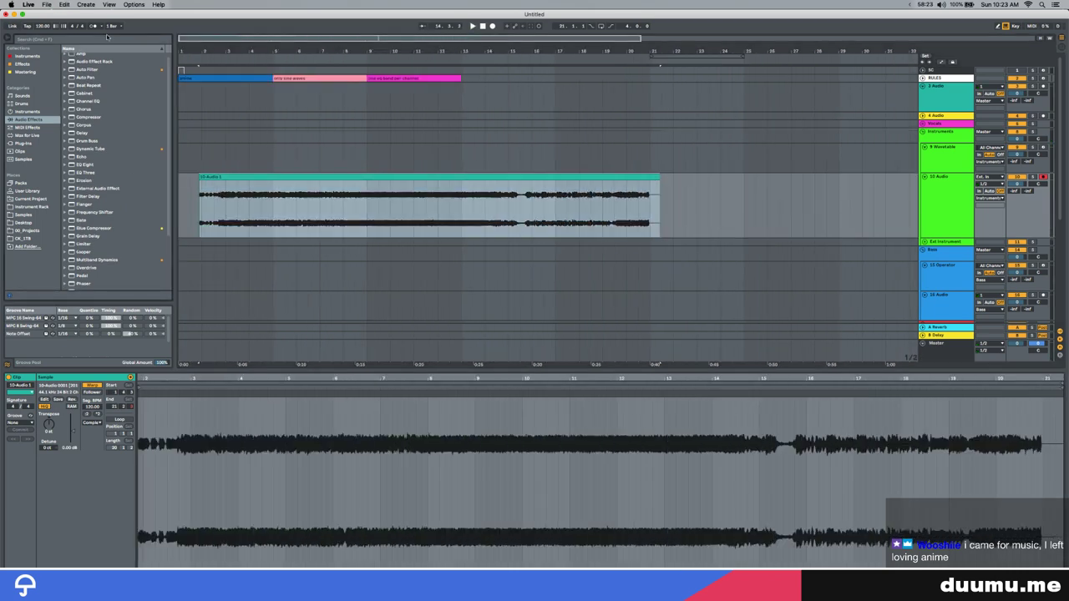
# Tap along to find the song's tempo and set the project tempo to 170 BPM
pyautogui.click(27, 27)
pyautogui.click(27, 27)
pyautogui.click(27, 26)
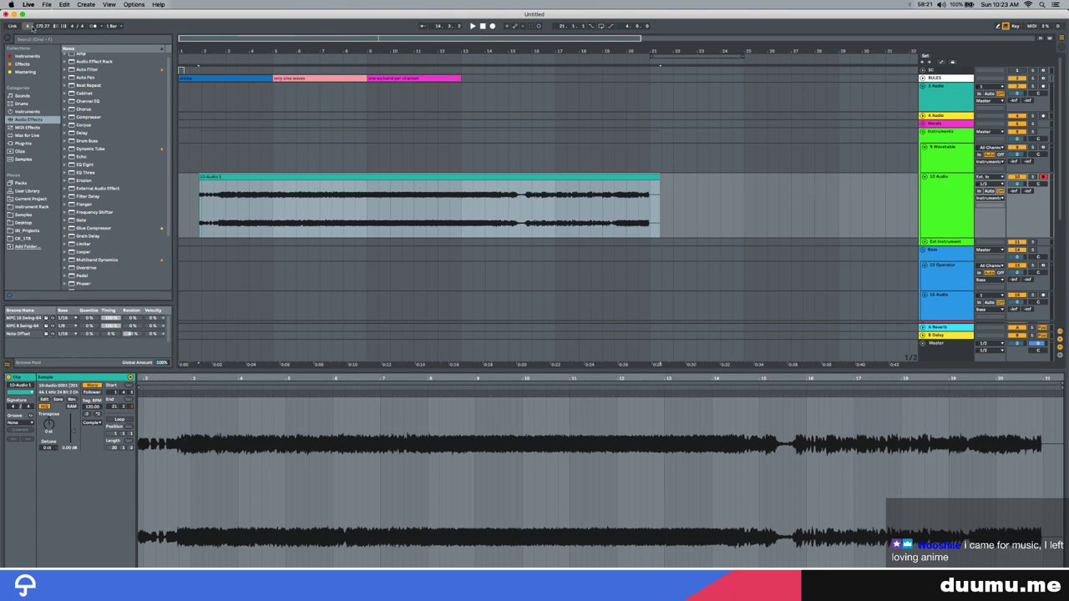
pyautogui.click(27, 27)
pyautogui.click(40, 26)
pyautogui.write('170')
pyautogui.press('Return')
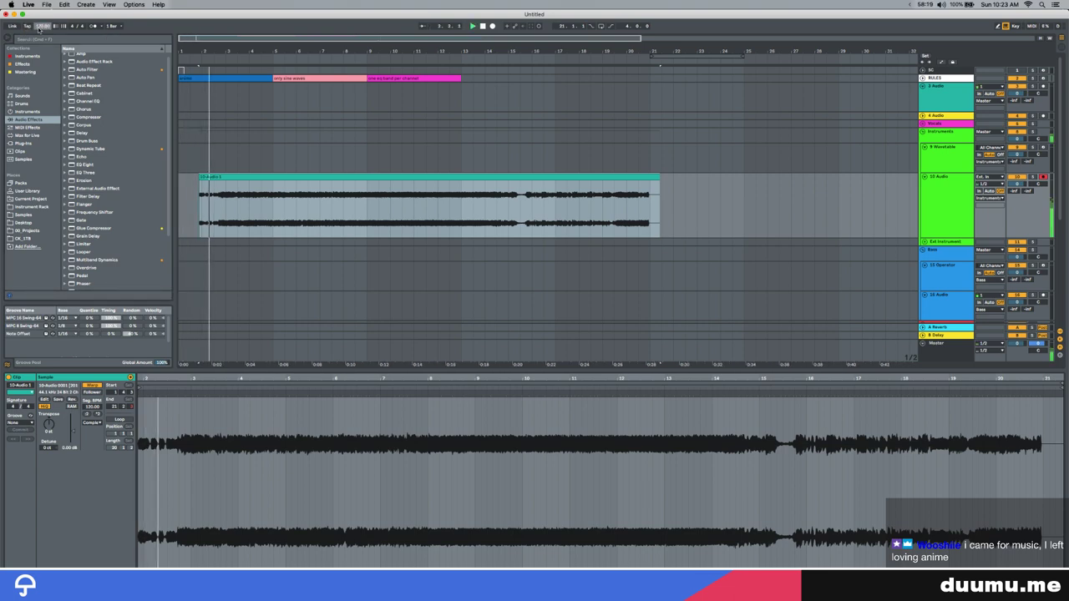
pyautogui.press('space')
# Turn off warping for the recorded clip and audition the start of its main section around bar 3
pyautogui.click(257, 176)
pyautogui.click(92, 385)
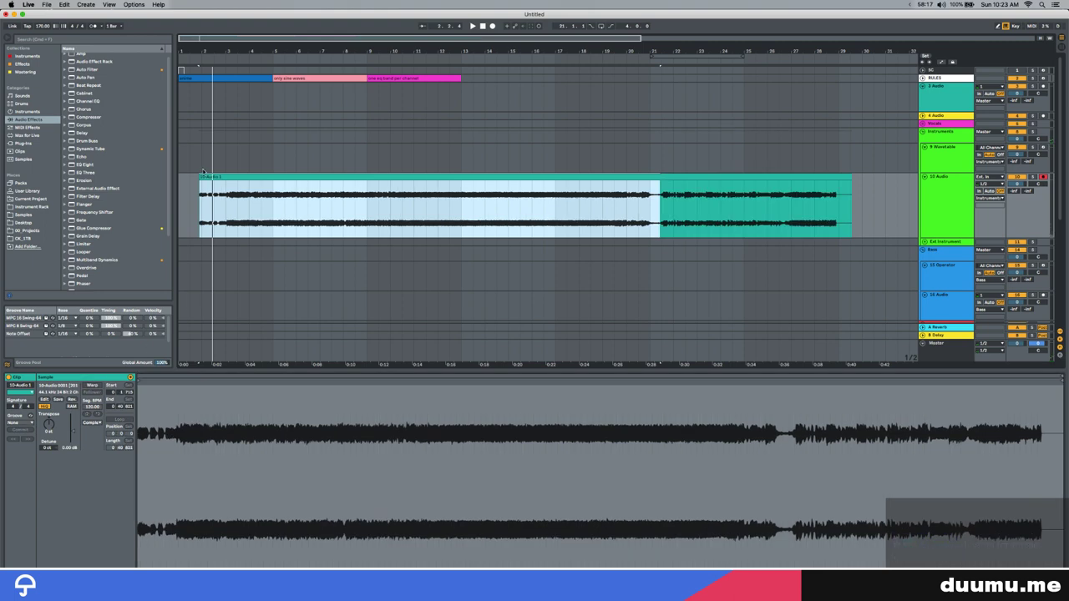
pyautogui.scroll(8, 203, 196)
pyautogui.scroll(3, 203, 195)
pyautogui.hscroll(-5, 334, 215)
pyautogui.click(503, 223)
pyautogui.press('space')
pyautogui.scroll(10, 535, 215)
pyautogui.press('space')
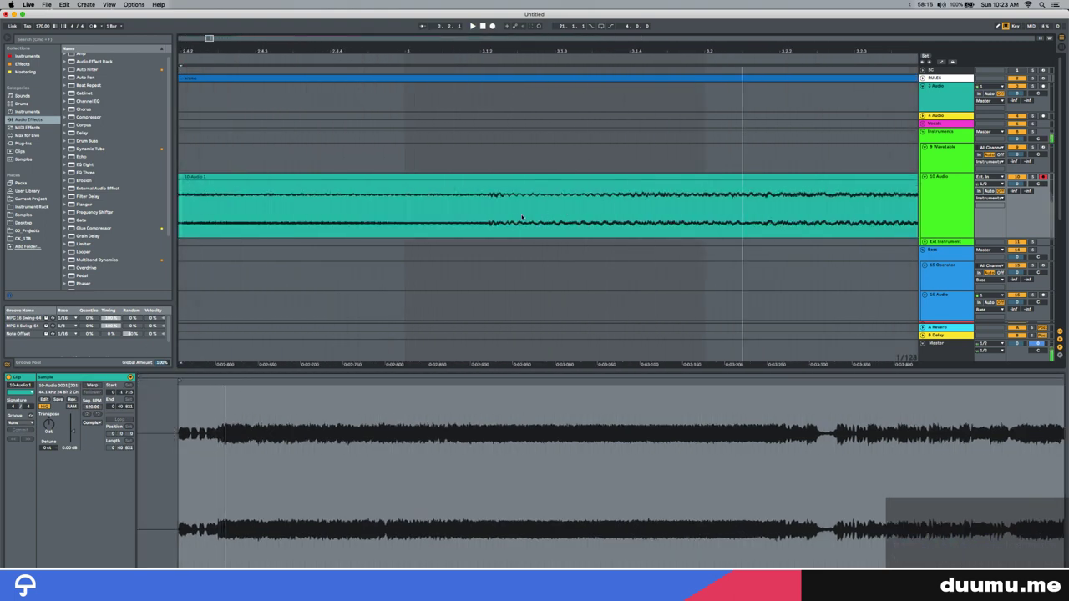
# Locate the first downbeat of the main section and split the clip there, shortly after bar 3
pyautogui.scroll(-3, 502, 216)
pyautogui.click(507, 219)
pyautogui.press('space')
pyautogui.press('space')
pyautogui.click(587, 216)
pyautogui.press('space')
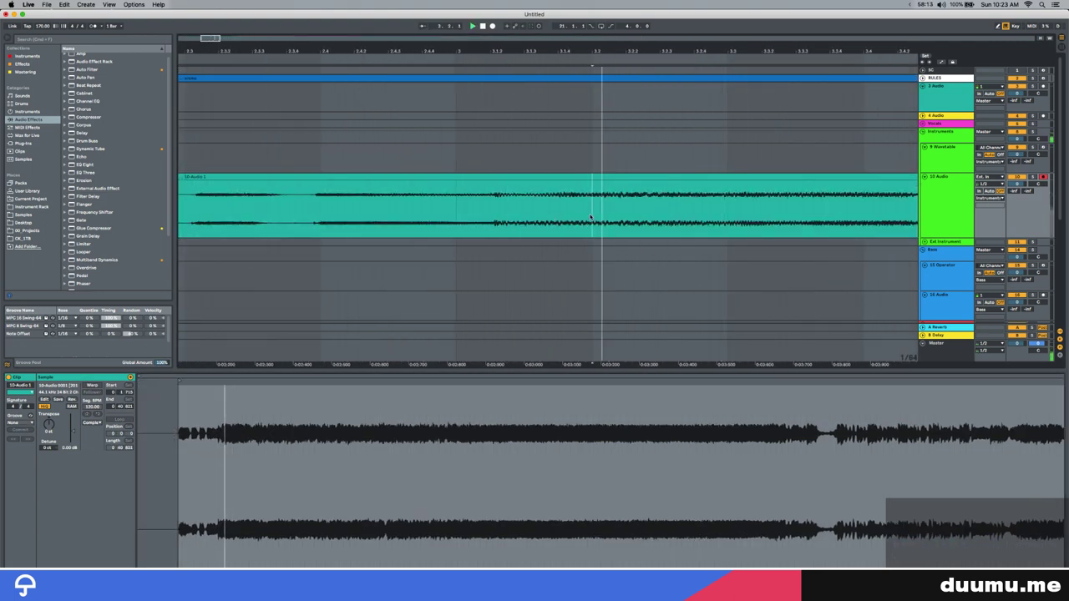
pyautogui.press('space')
pyautogui.scroll(-8, 417, 198)
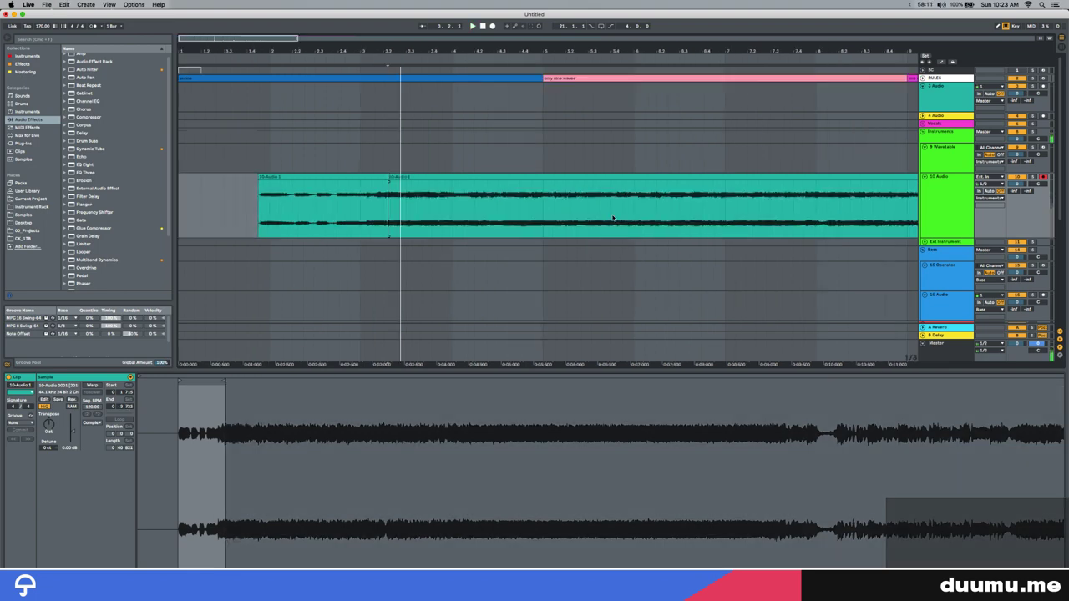
# Move the part after the split to the arrangement start at bar 1, replacing the intro, and play it
pyautogui.click(418, 198)
pyautogui.press('z')
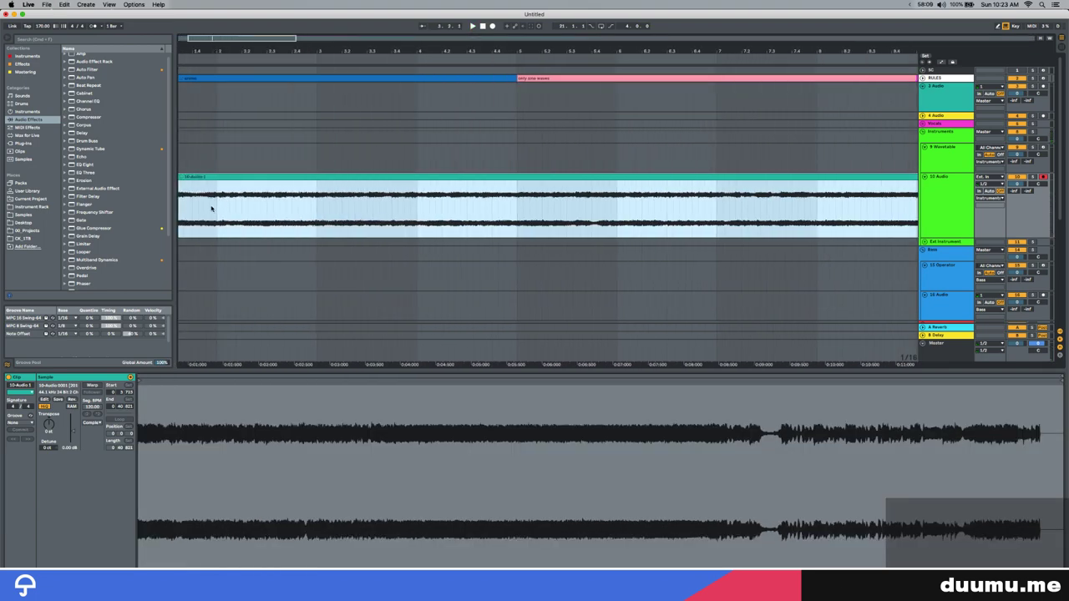
pyautogui.scroll(3, 279, 215)
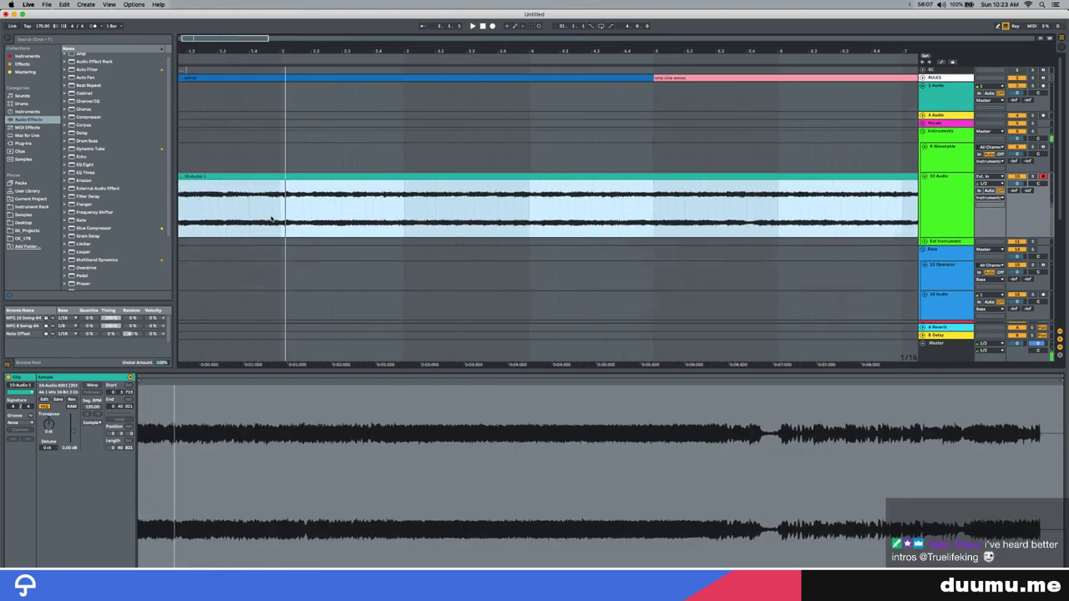
pyautogui.press('space')
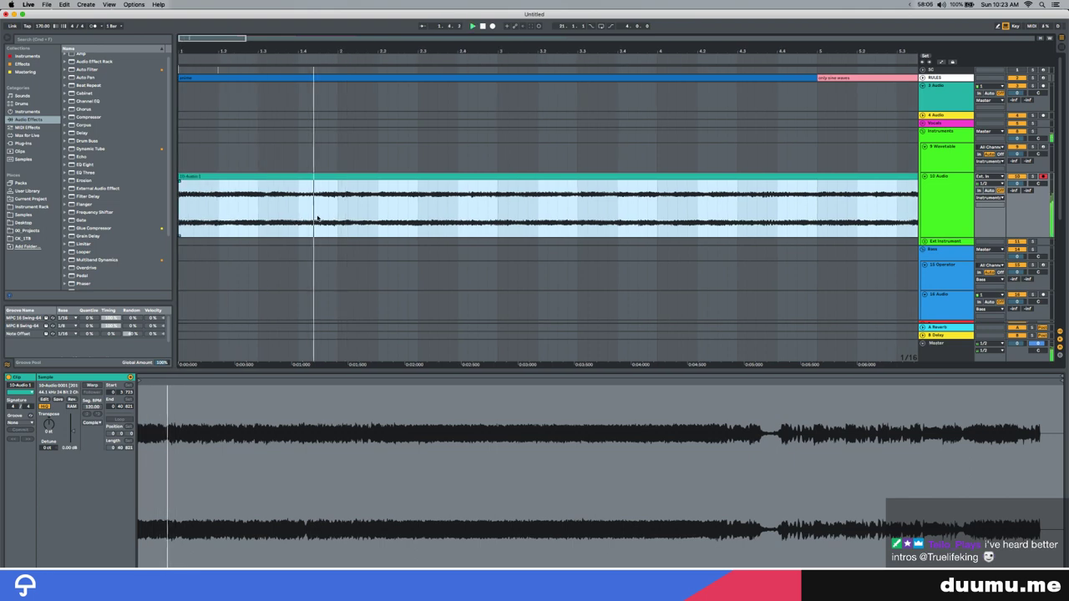
pyautogui.press('space')
# Find the second bar's downbeat in the audio and split the clip there, just before bar 2
pyautogui.scroll(4, 320, 217)
pyautogui.click(328, 208)
pyautogui.scroll(2, 329, 209)
pyautogui.press('space')
pyautogui.press('space')
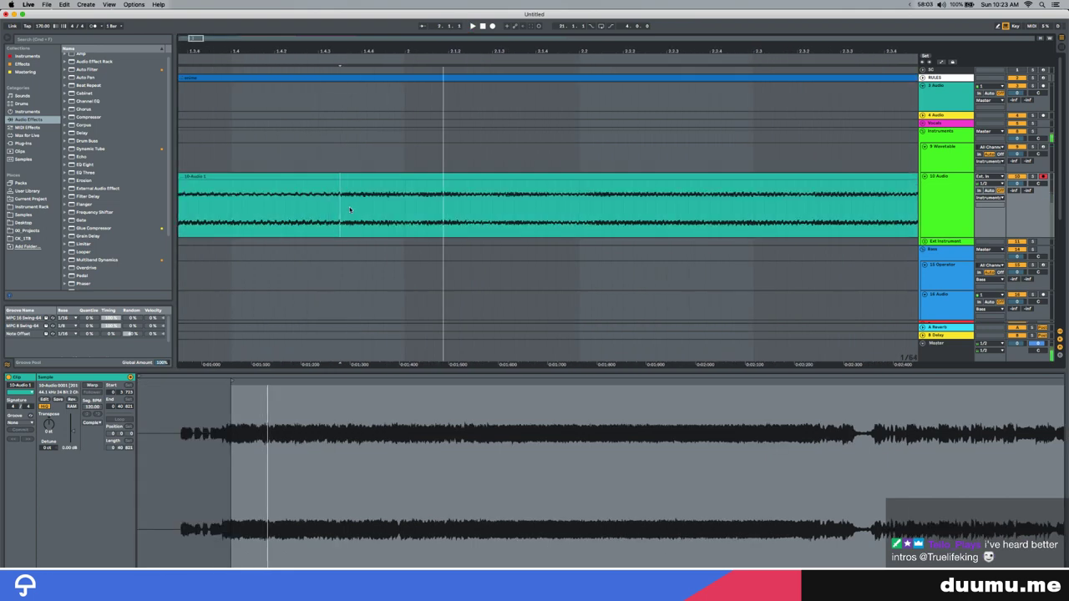
pyautogui.press('super+e')
pyautogui.click(335, 176)
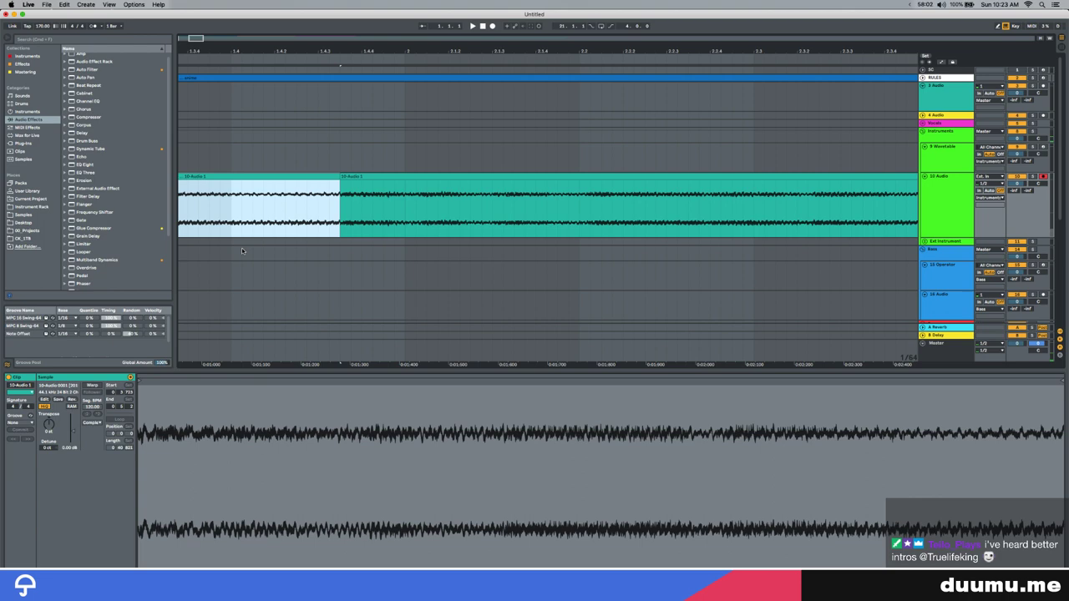
# Enable warping on the piece before the split, keeping its current timing, and stretch it to end at bar 2
pyautogui.click(90, 390)
pyautogui.click(92, 385)
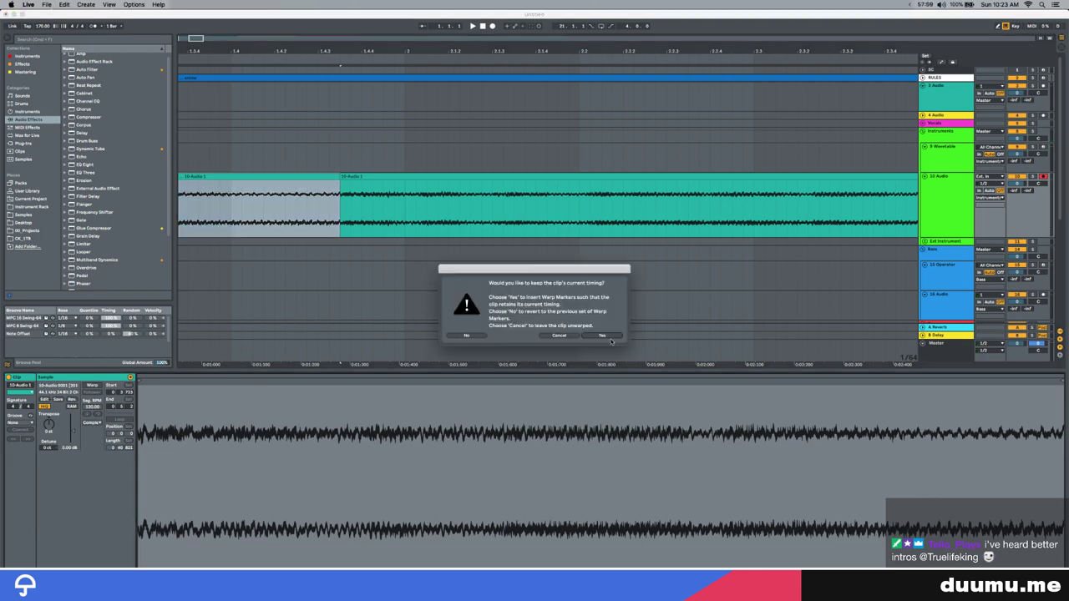
pyautogui.click(602, 336)
pyautogui.moveTo(339, 178); pyautogui.dragTo(404, 180)
# Extend the warped first-bar clip over the rest of the recording and play it with the metronome on
pyautogui.press('x')
pyautogui.moveTo(228, 177); pyautogui.dragTo(1068, 177)
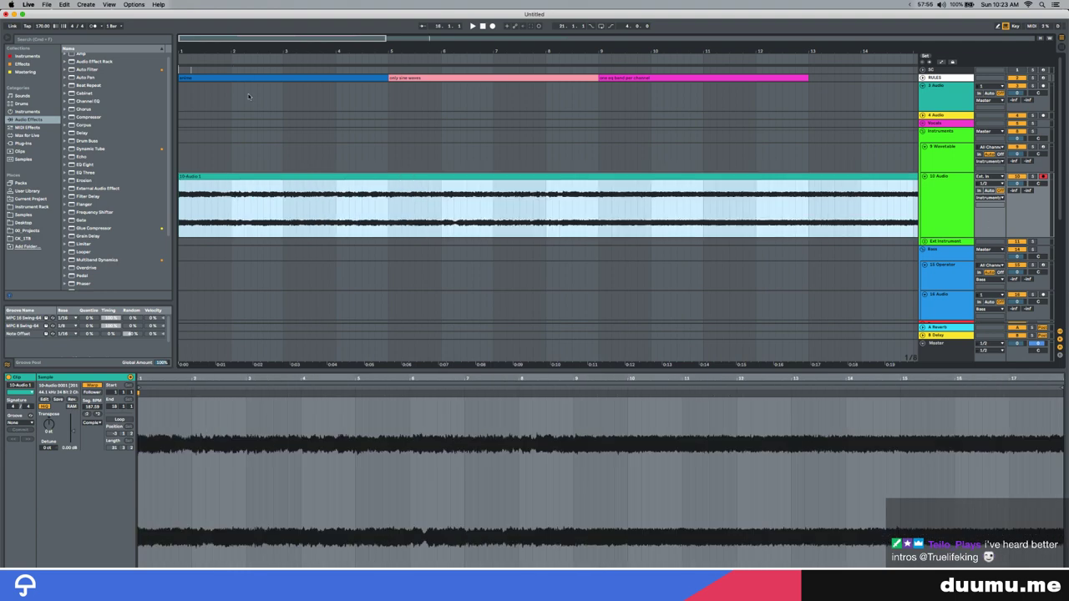
pyautogui.click(95, 25)
pyautogui.press('space')
pyautogui.press('-')
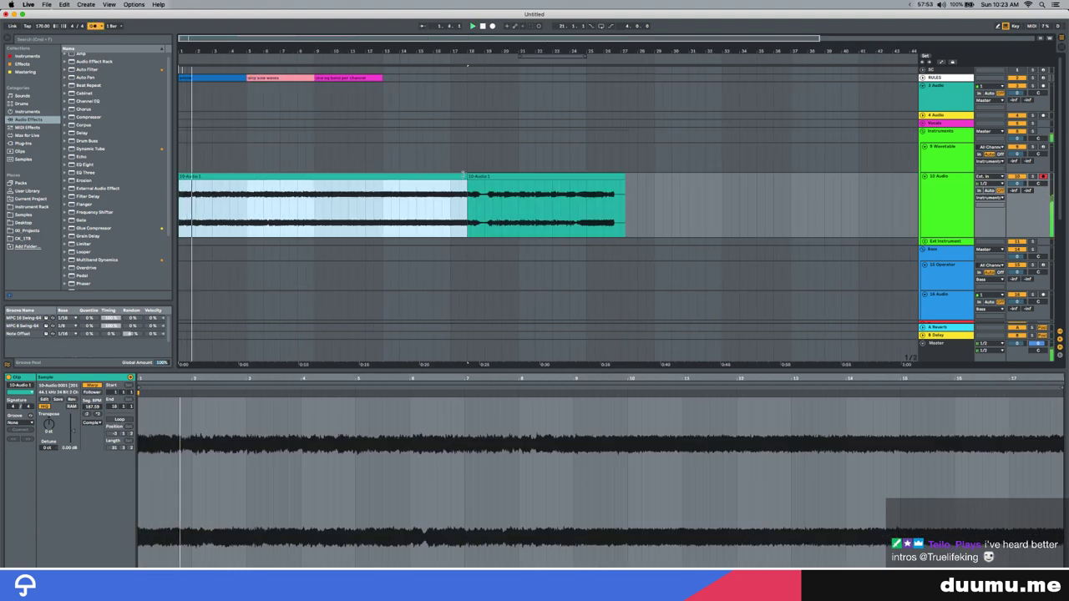
pyautogui.moveTo(464, 176); pyautogui.dragTo(740, 175)
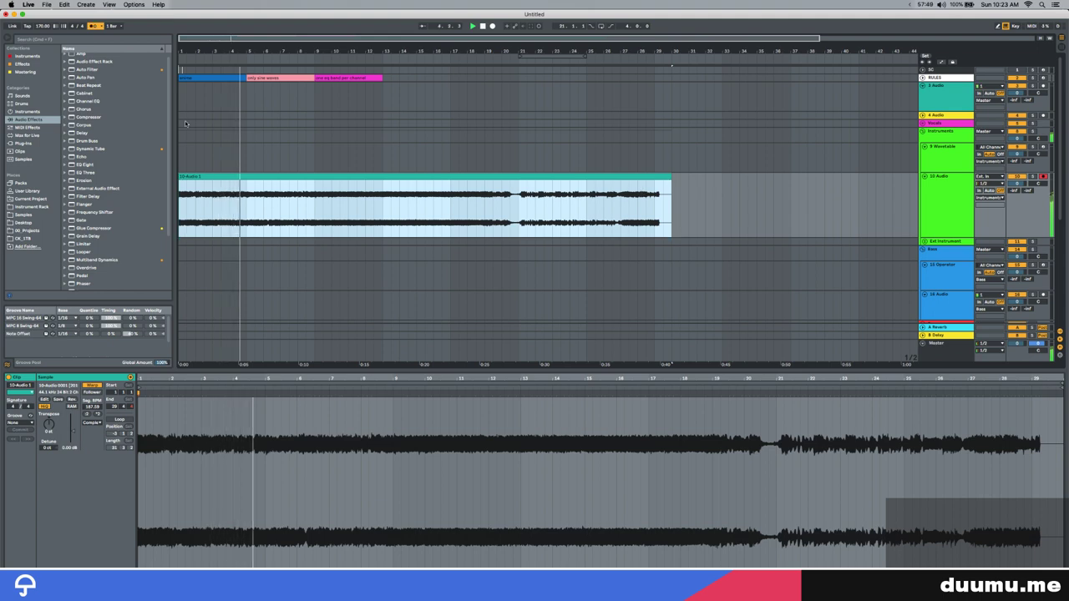
# Split the clip at the audio's downbeat just after bar 5 and stretch the first part to end at bar 5
pyautogui.scroll(10, 241, 207)
pyautogui.scroll(3, 316, 215)
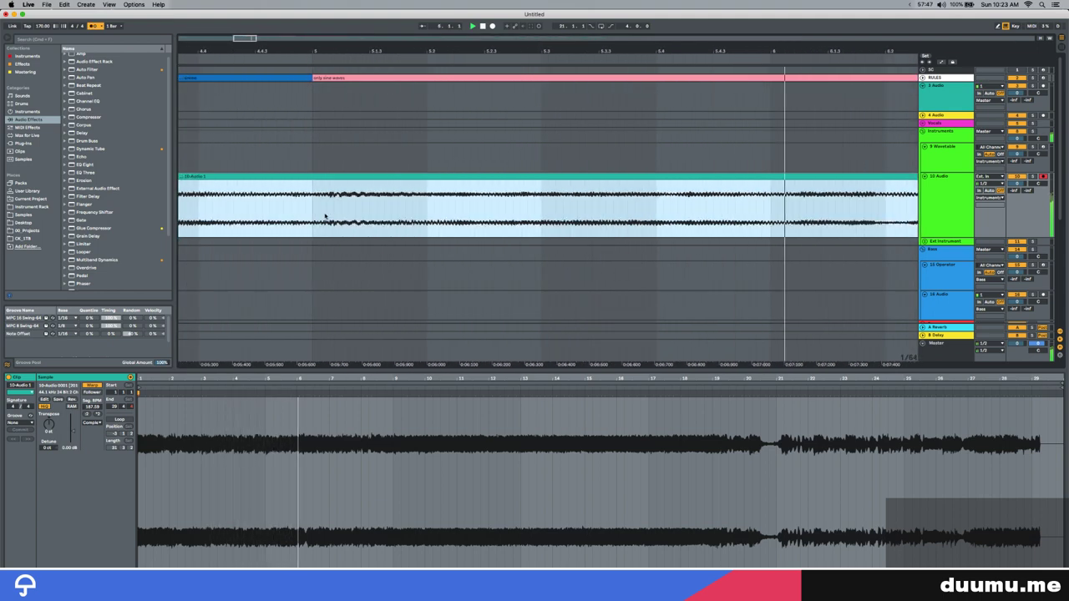
pyautogui.press('space')
pyautogui.click(331, 216)
pyautogui.click(328, 194)
pyautogui.press('super+e')
pyautogui.click(316, 178)
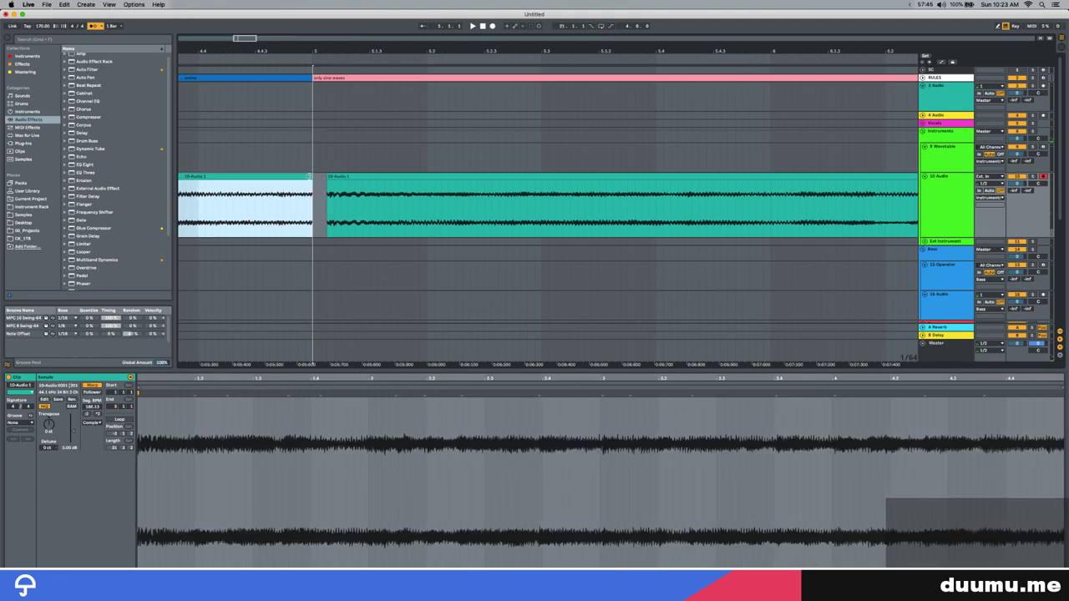
# Extend the four-bar clip before bar 5 over the rest of the recording
pyautogui.press('-')
pyautogui.press('-')
pyautogui.press('-')
pyautogui.press('-')
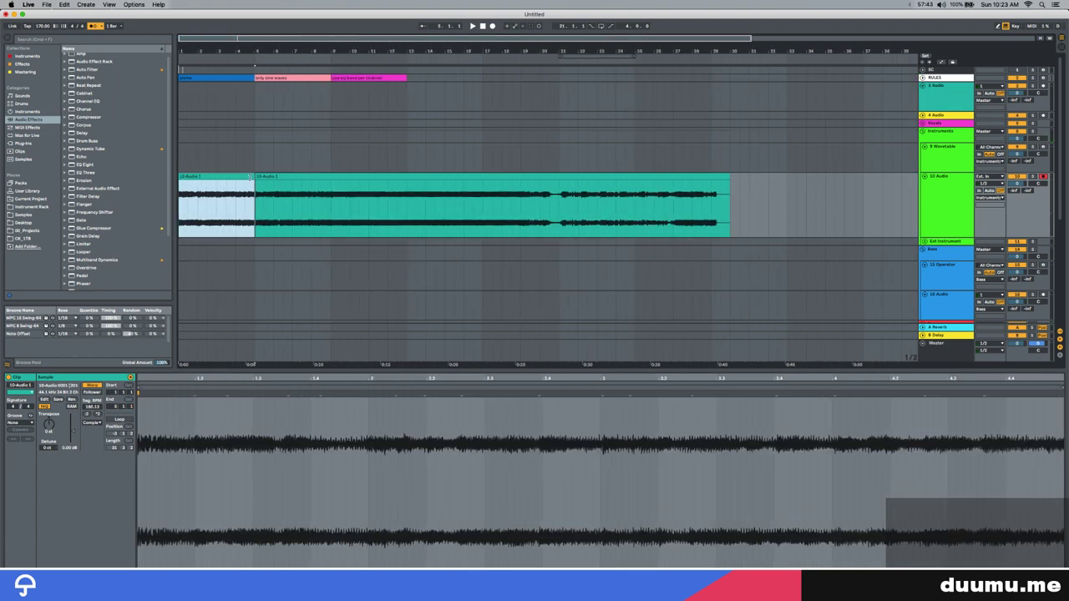
pyautogui.press('super+z')
# Check the audio's timing against the metronome around the quiet break and downbeat at bar 21
pyautogui.click(538, 210)
pyautogui.press('space')
pyautogui.press('+')
pyautogui.press('+')
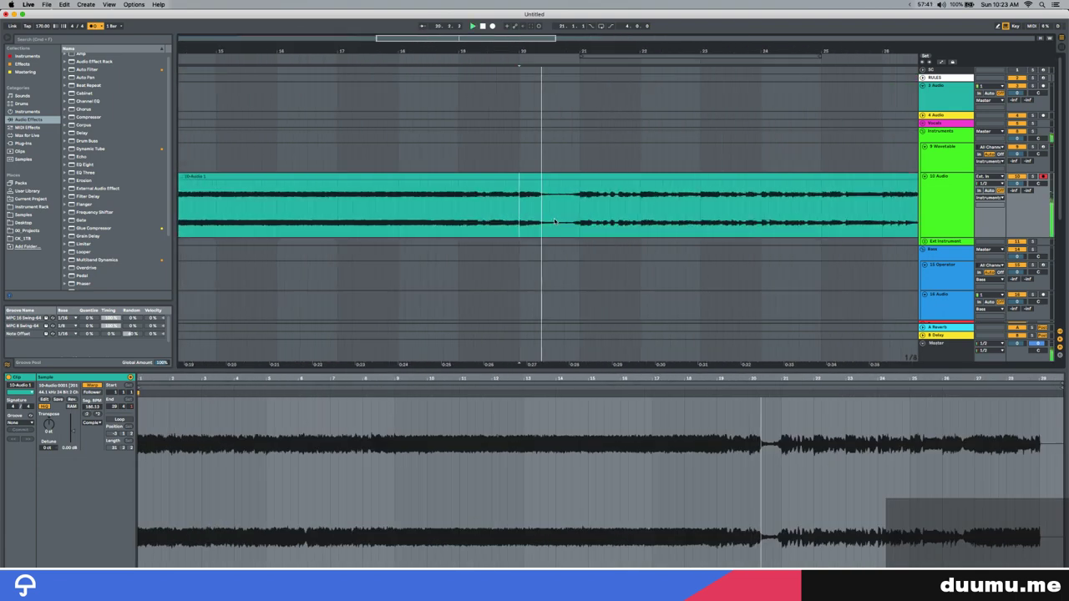
pyautogui.scroll(5, 582, 220)
pyautogui.click(582, 220)
pyautogui.press('space')
pyautogui.press('space')
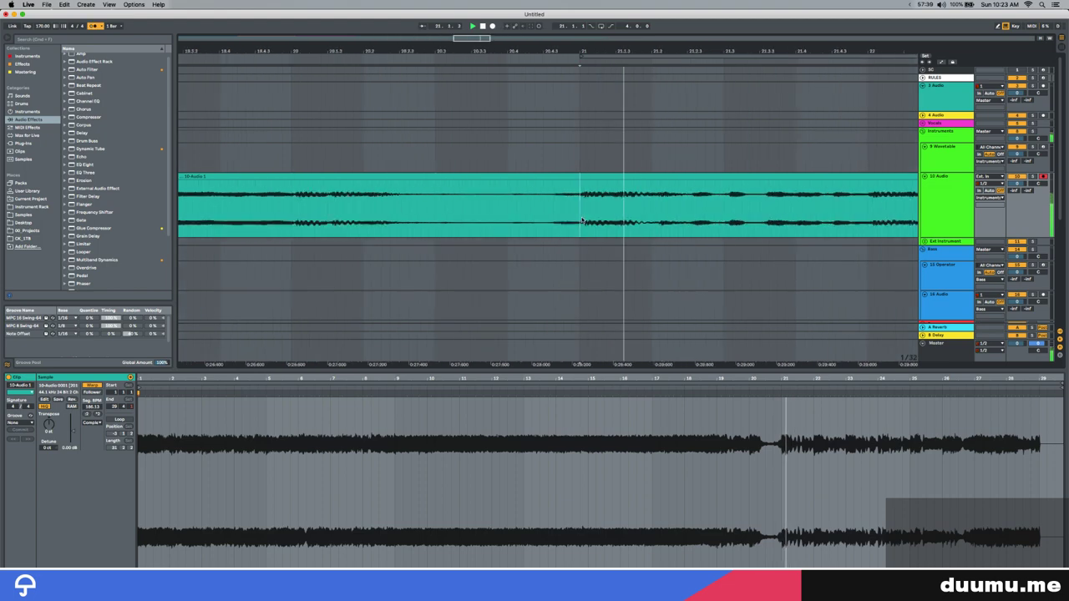
# Split the clip at the downbeat just after bar 21 and stretch the part before it to end at bar 21
pyautogui.press('space')
pyautogui.press('space')
pyautogui.press('space')
pyautogui.scroll(5, 582, 224)
pyautogui.click(612, 221)
pyautogui.press('super+e')
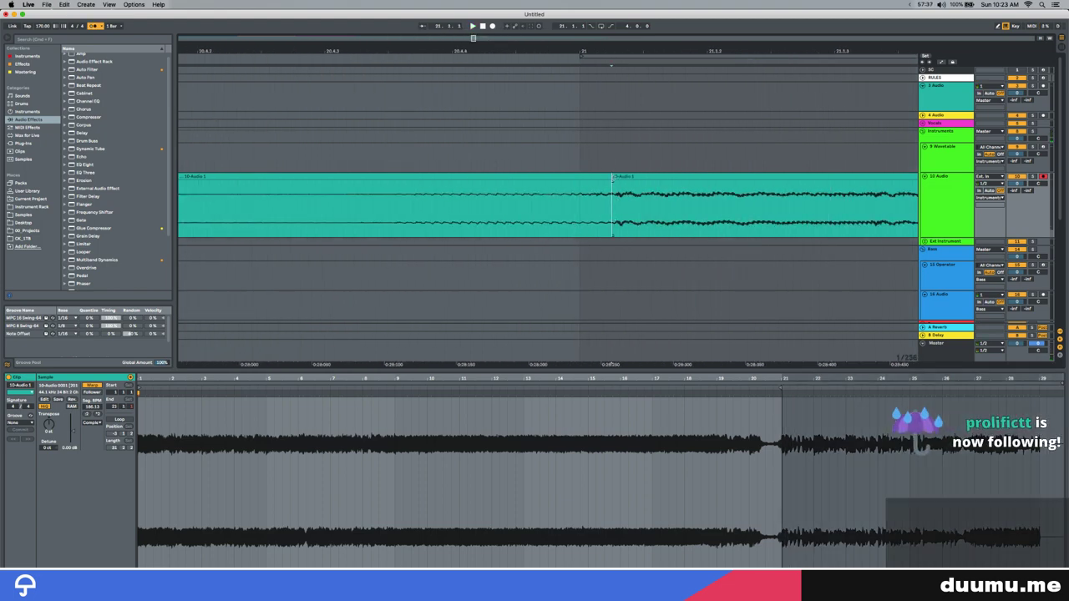
pyautogui.moveTo(609, 177); pyautogui.dragTo(873, 185)
# Keep the retimed clip across the full recording and delete the silent tail after the audio ends
pyautogui.scroll(-10, 582, 185)
pyautogui.scroll(-5, 582, 182)
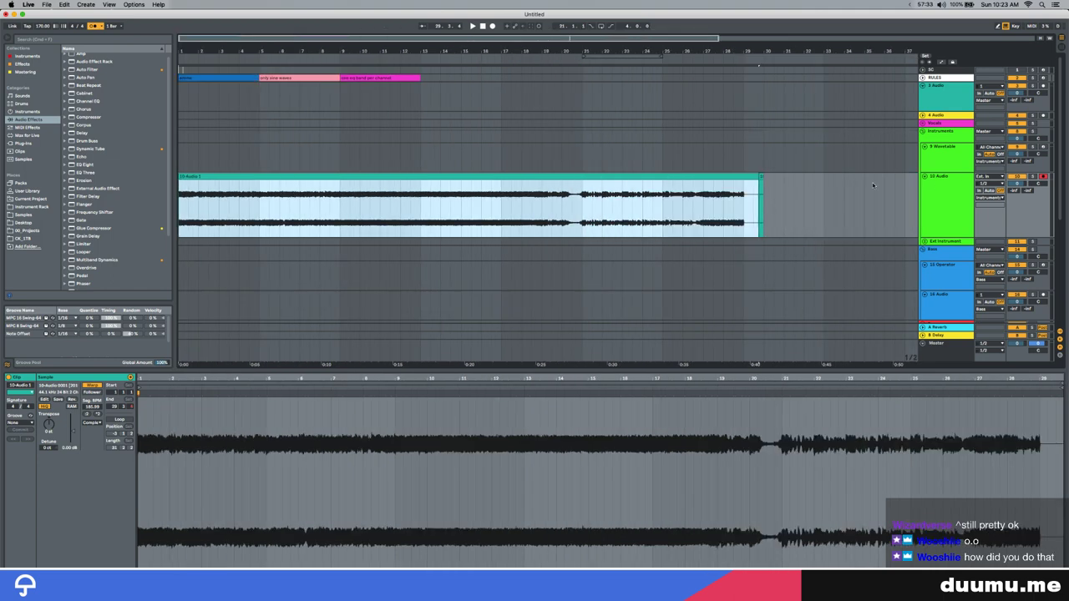
pyautogui.moveTo(742, 219); pyautogui.dragTo(905, 216)
pyautogui.press('Delete')
# Audition the quiet break before bar 21 and select a short fragment of it
pyautogui.click(480, 215)
pyautogui.click(584, 205)
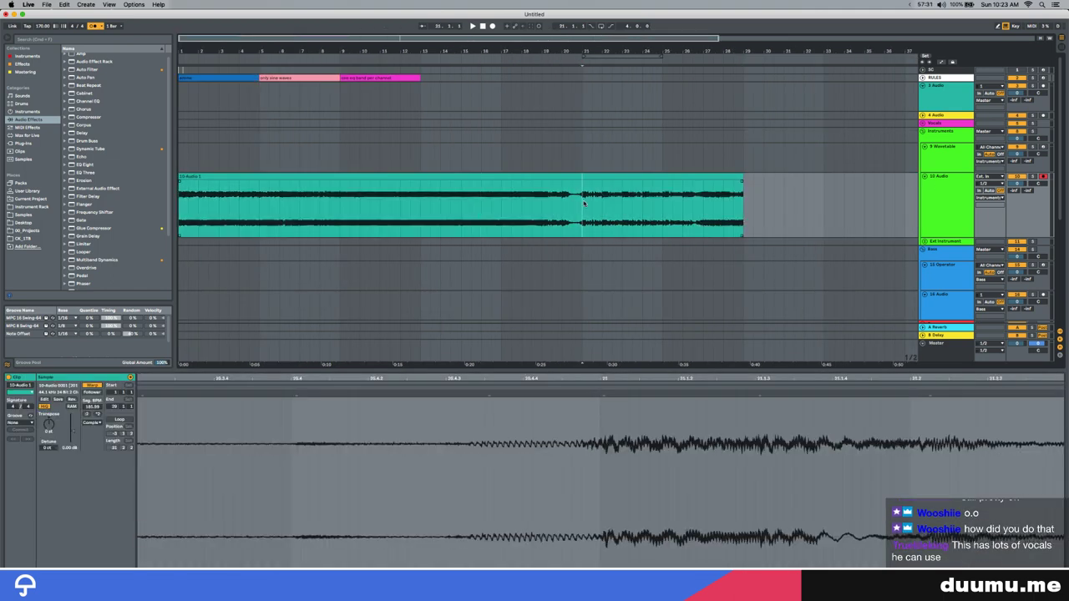
pyautogui.click(573, 215)
pyautogui.press('space')
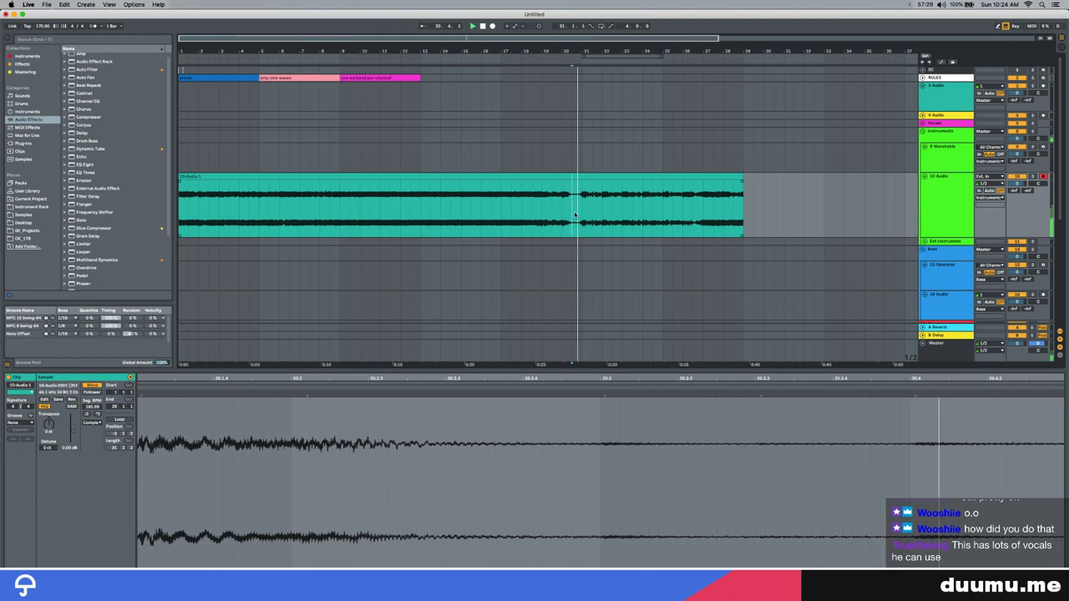
pyautogui.scroll(5, 582, 218)
pyautogui.moveTo(519, 213); pyautogui.dragTo(566, 216)
pyautogui.press('space')
pyautogui.scroll(-10, 563, 217)
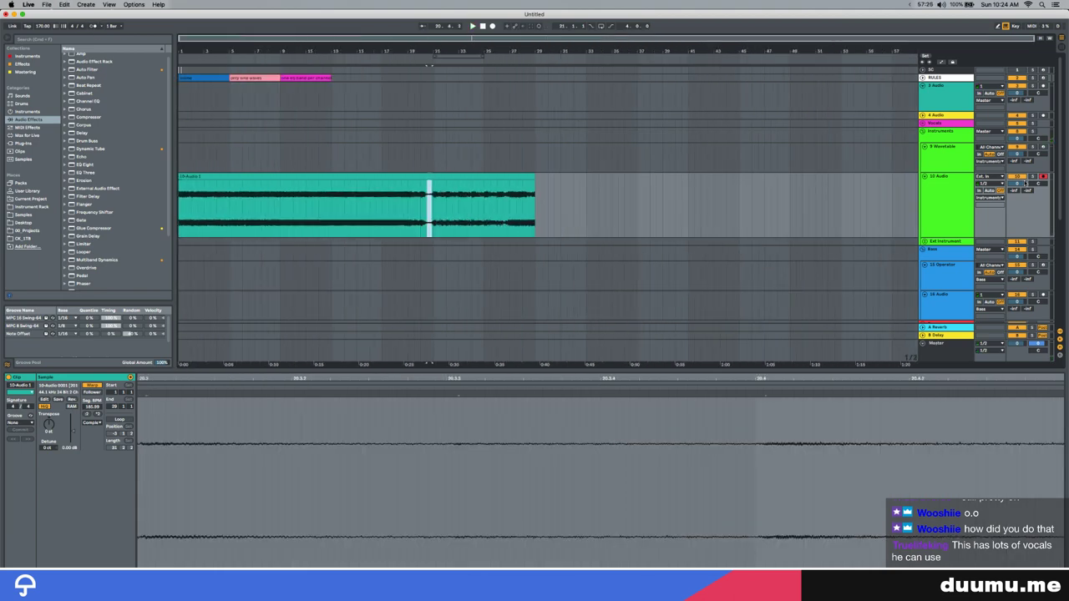
# Add a new audio track below 10 Audio and paste the quiet fragment onto it at bar 1
pyautogui.click(885, 182)
pyautogui.press('super+t')
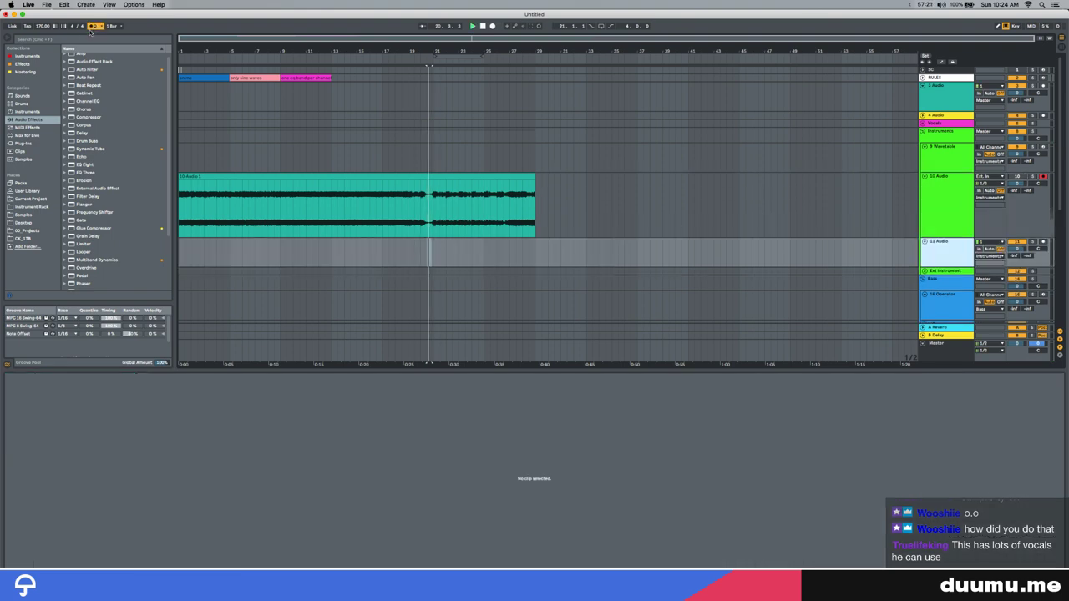
pyautogui.click(182, 254)
pyautogui.press('super+v')
pyautogui.scroll(5, 183, 255)
pyautogui.hscroll(-1, 185, 256)
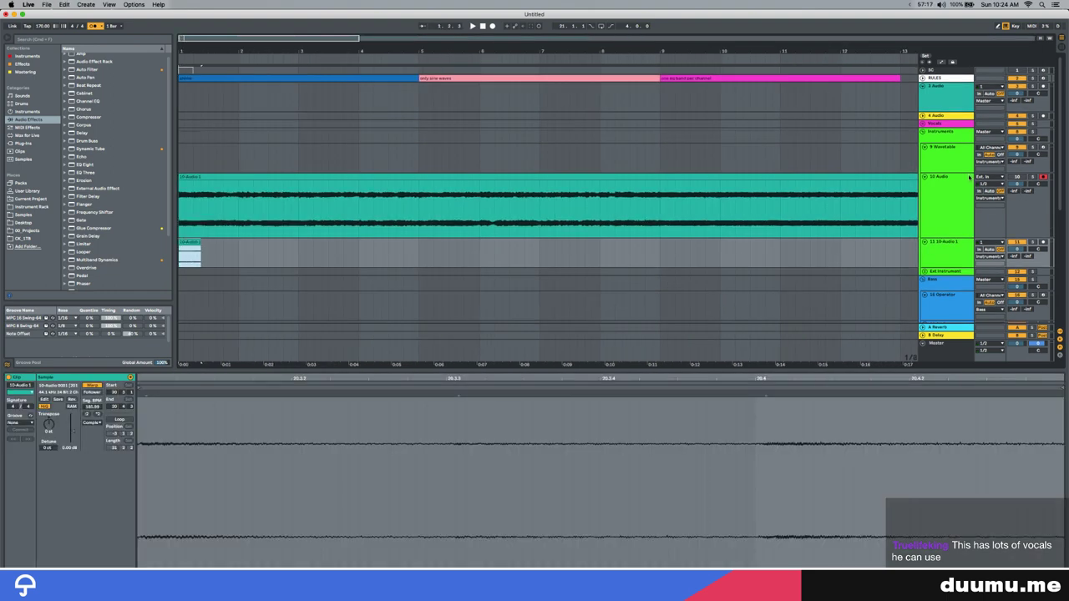
# Duplicate the pasted fragment twice and delete the part of the third copy beyond bar 2
pyautogui.press('space')
pyautogui.scroll(4, 201, 253)
pyautogui.hscroll(-1, 204, 253)
pyautogui.press('super+d')
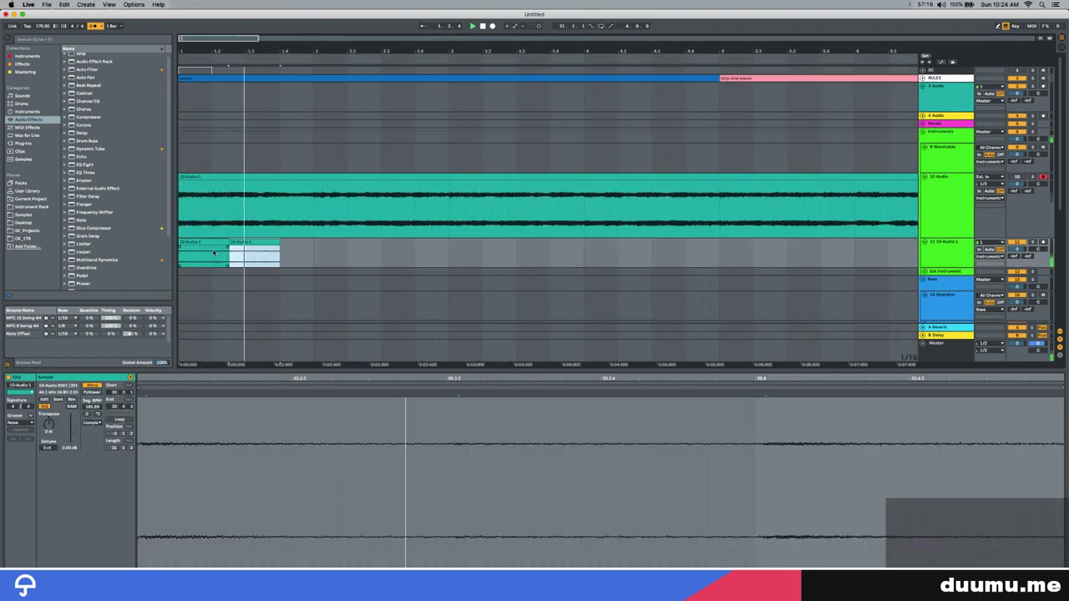
pyautogui.press('super+d')
pyautogui.moveTo(313, 257); pyautogui.dragTo(330, 254)
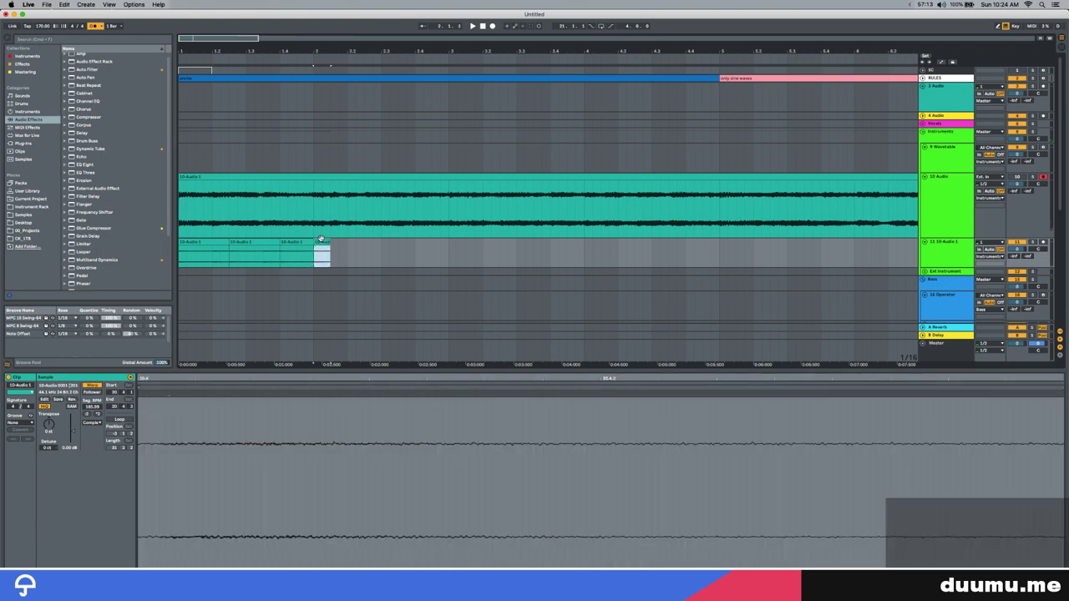
pyautogui.press('Delete')
# Select the three fragments in bar 1 and duplicate the one-bar pattern twice, filling up to bar 4
pyautogui.click(298, 242)
pyautogui.keyDown('shift'); pyautogui.click(210, 243); pyautogui.keyUp('shift')
pyautogui.press('space')
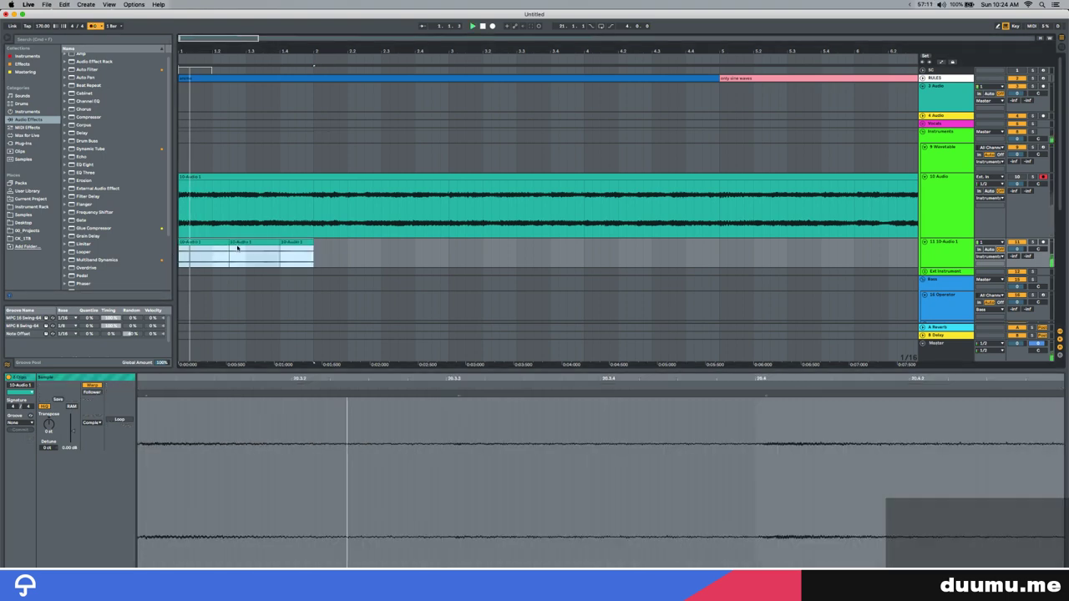
pyautogui.press('super+d')
pyautogui.press('super+d')
pyautogui.scroll(-2, 186, 110)
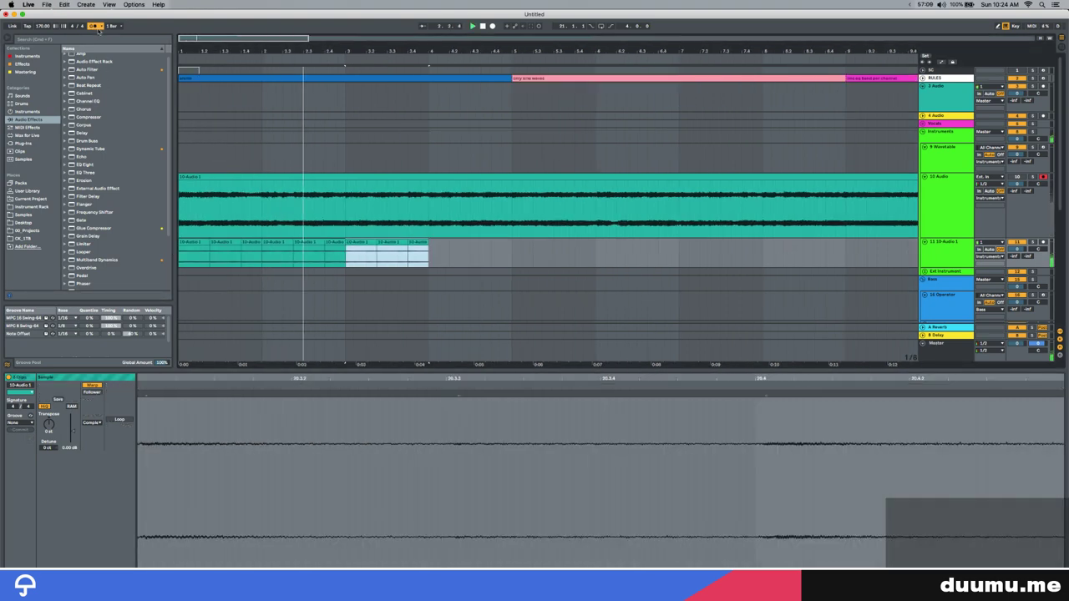
# Select the three-bar fragment pattern from bar 1 and duplicate it, filling up to bar 7
pyautogui.keyDown('shift'); pyautogui.click(191, 243); pyautogui.keyUp('shift')
pyautogui.press('super+d')
pyautogui.scroll(-1, 192, 243)
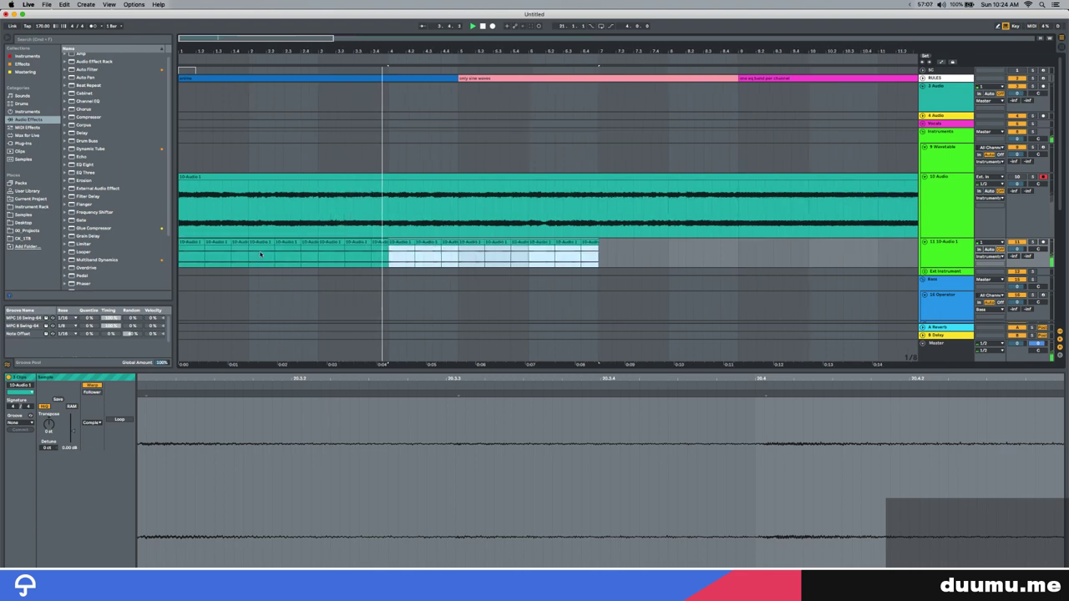
# Try extending the second fragment of bar 4 to the start of bar 5, audition it and undo the extension
pyautogui.click(434, 254)
pyautogui.moveTo(436, 243); pyautogui.dragTo(455, 243)
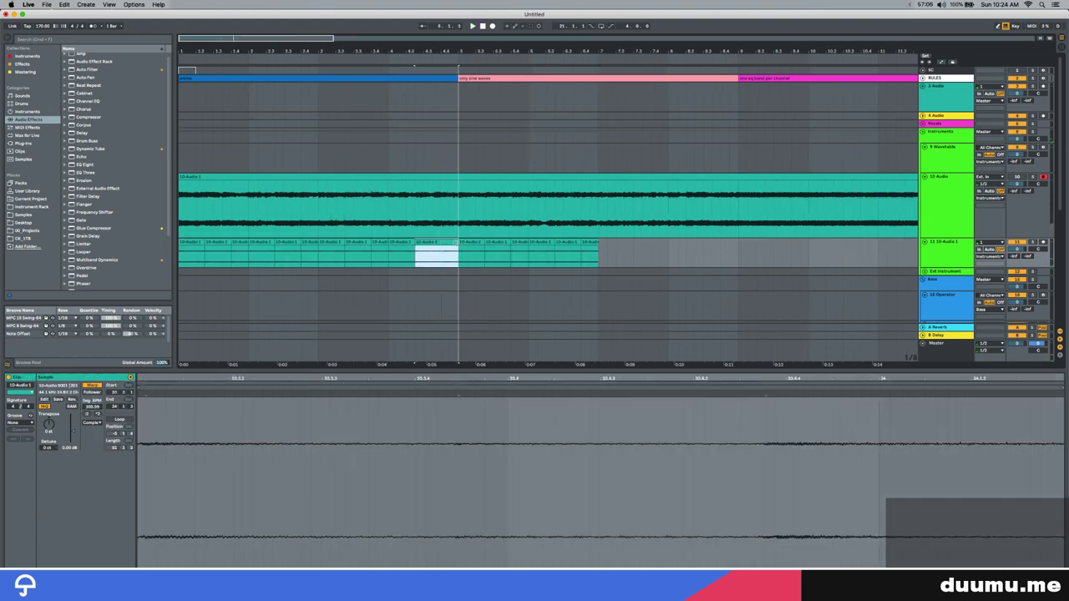
pyautogui.press('space')
pyautogui.press('space')
pyautogui.press('super+z')
# Split the second fragment of bar 4 near its end and duplicate the short end piece twice, up to bar 5
pyautogui.scroll(3, 437, 259)
pyautogui.press('space')
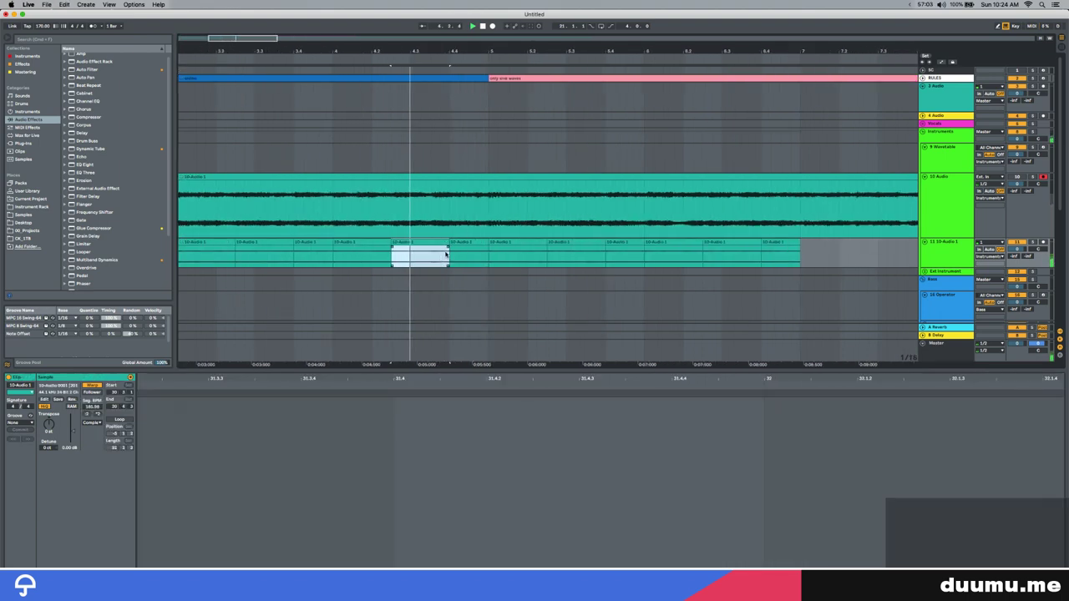
pyautogui.press('space')
pyautogui.click(433, 258)
pyautogui.press('super+e')
pyautogui.click(441, 243)
pyautogui.press('super+d')
pyautogui.press('super+d')
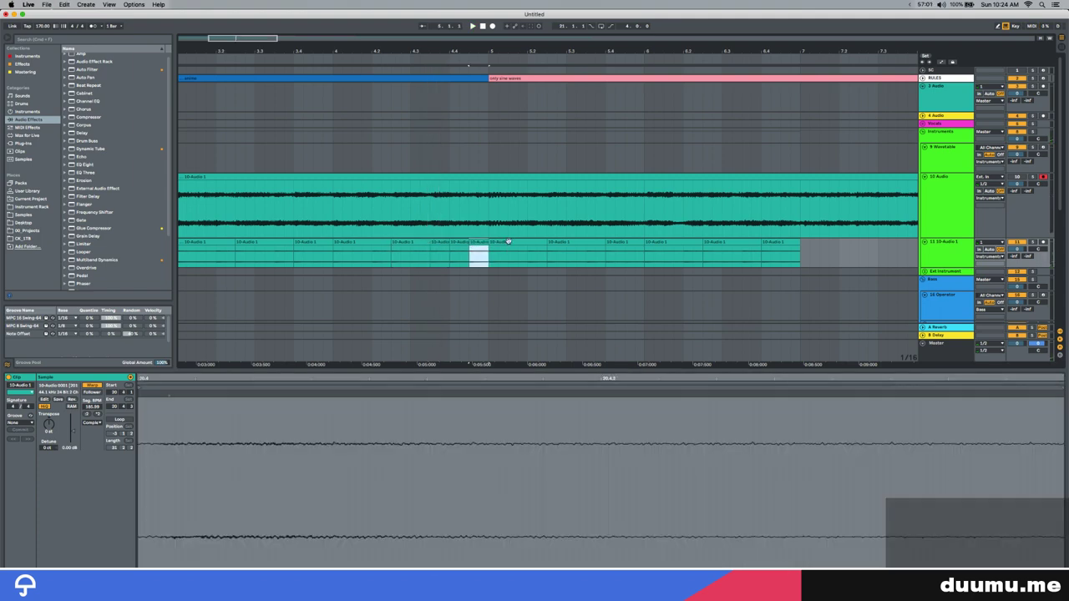
# Delete all the fragments after bar 5 on the fragment track
pyautogui.click(507, 243)
pyautogui.scroll(-5, 510, 244)
pyautogui.keyDown('shift'); pyautogui.click(747, 251); pyautogui.keyUp('shift')
pyautogui.press('Delete')
# Select all the fragments in bars 1 to 4 and raise their clip gain to 18.4 dB
pyautogui.moveTo(308, 253); pyautogui.dragTo(13, 258)
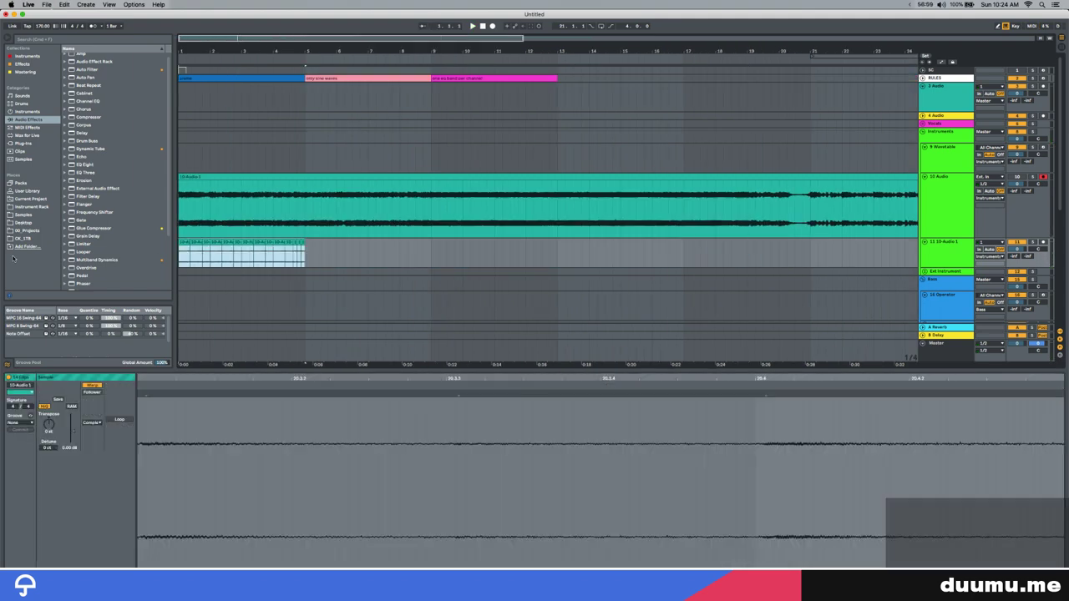
pyautogui.moveTo(72, 430); pyautogui.dragTo(72, 415)
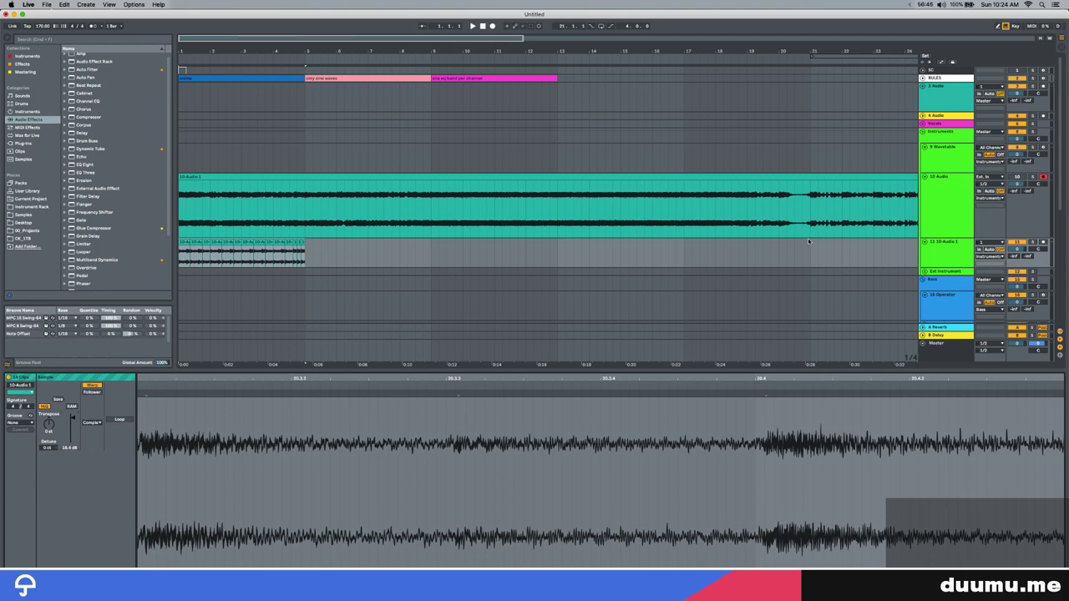
pyautogui.click(302, 242)
pyautogui.scroll(1, 303, 239)
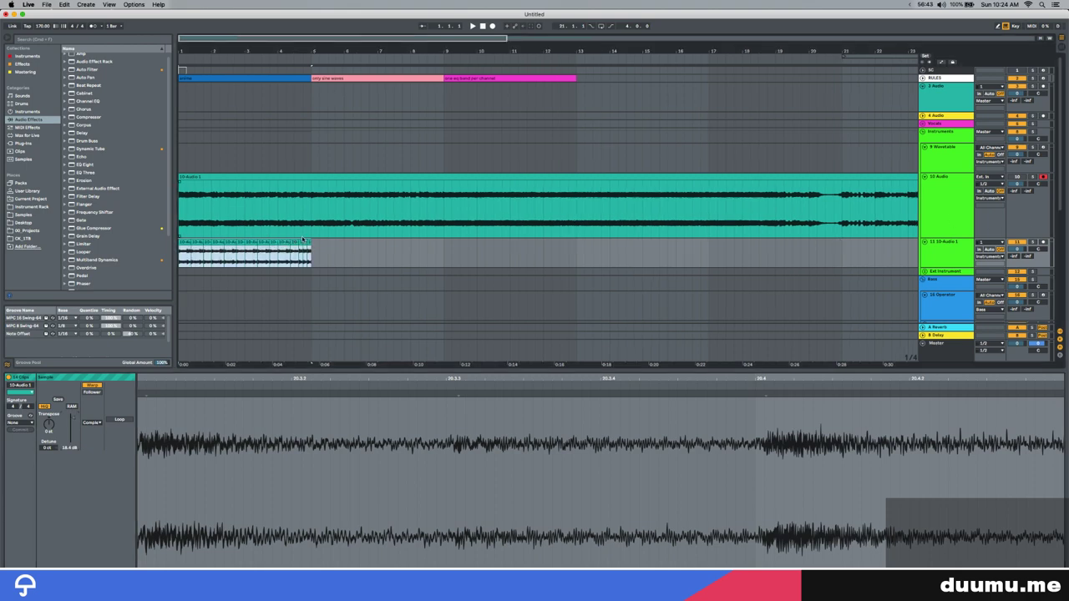
# Lower the fragment track's volume to -4.8 dB, then add a high-pass Auto Filter and adjust its frequency during playback
pyautogui.moveTo(1016, 249); pyautogui.dragTo(1017, 258)
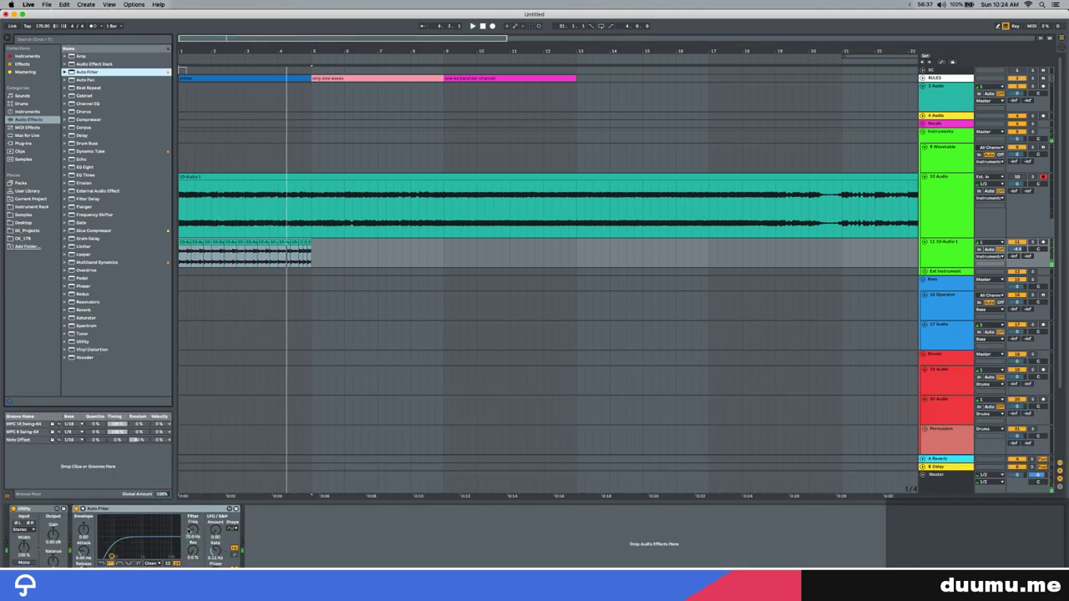
pyautogui.click(192, 531)
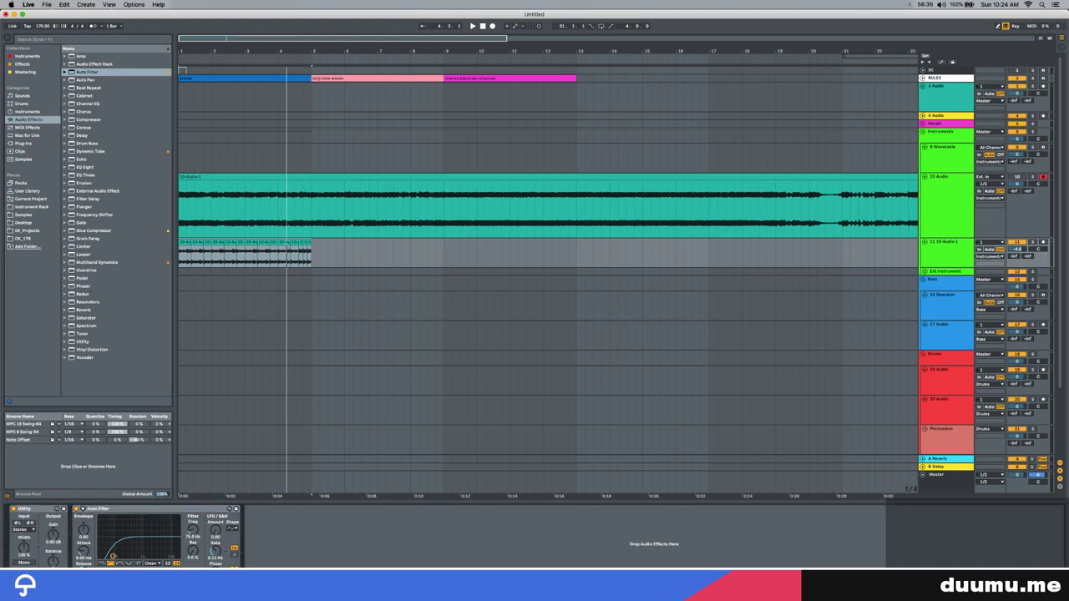
pyautogui.press('space')
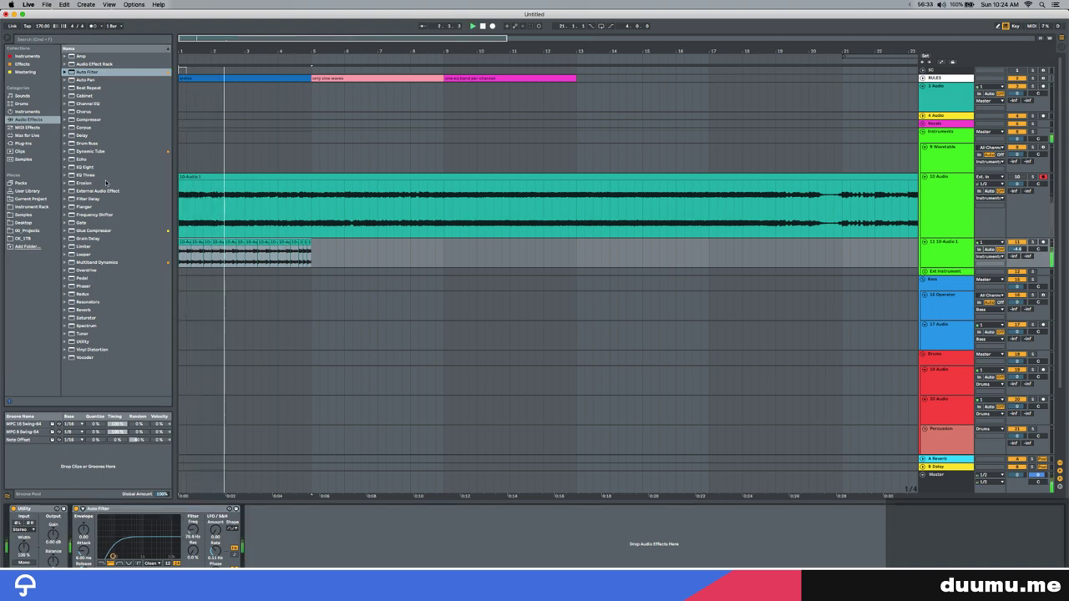
# Add a Channel EQ after the Auto Filter on the fragment track and dip its mid band around 491 Hz
pyautogui.click(92, 167)
pyautogui.press('space')
pyautogui.click(90, 104)
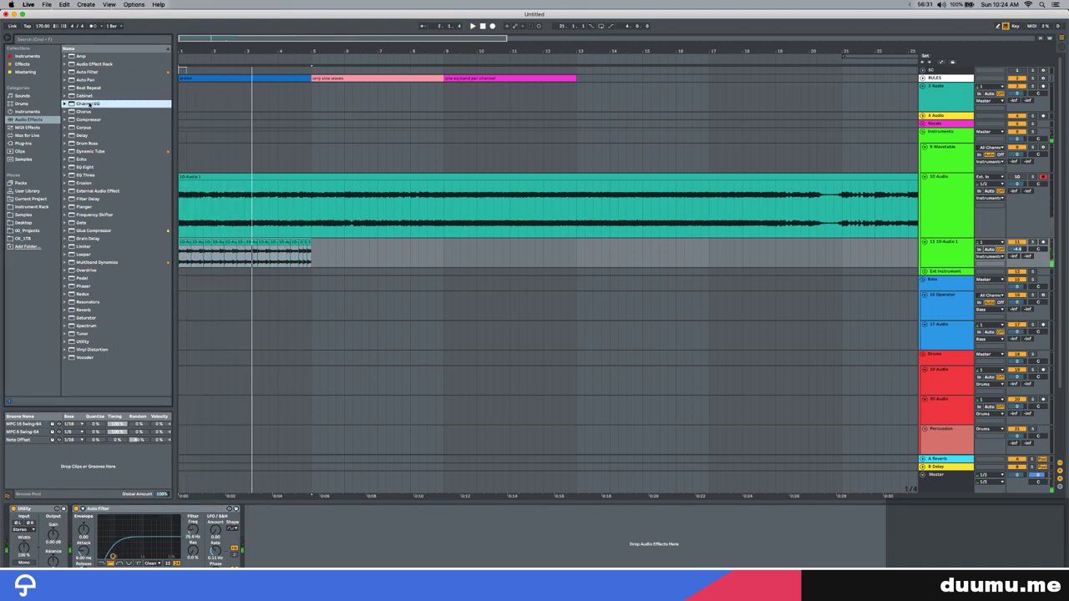
pyautogui.doubleClick(90, 105)
pyautogui.press('space')
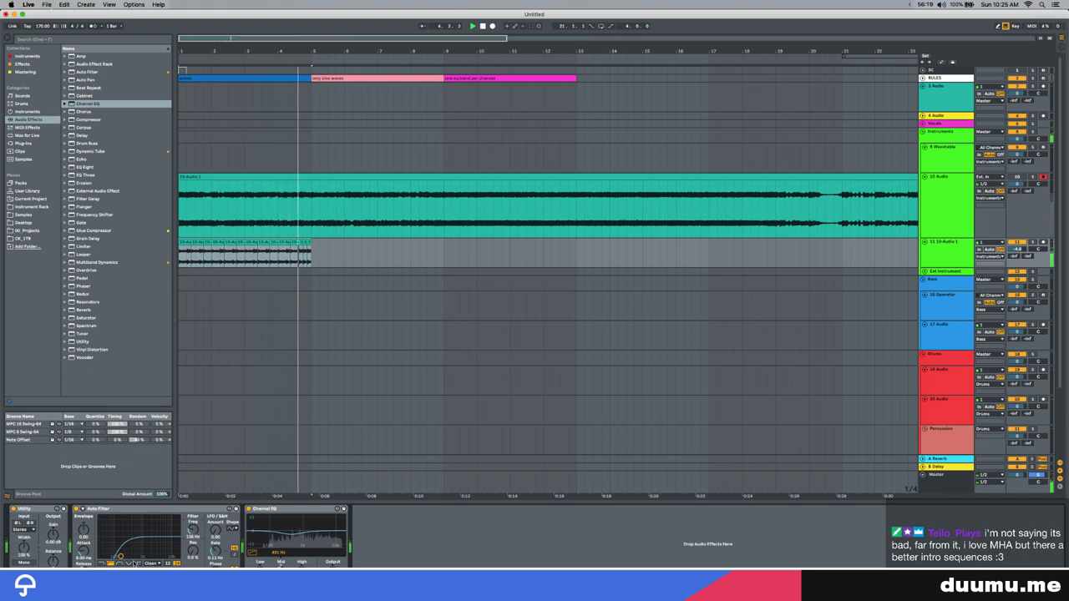
# Duplicate the four-bar fragment pattern up to bar 9 and loop all eight bars
pyautogui.scroll(1, 253, 372)
pyautogui.hscroll(1, 253, 370)
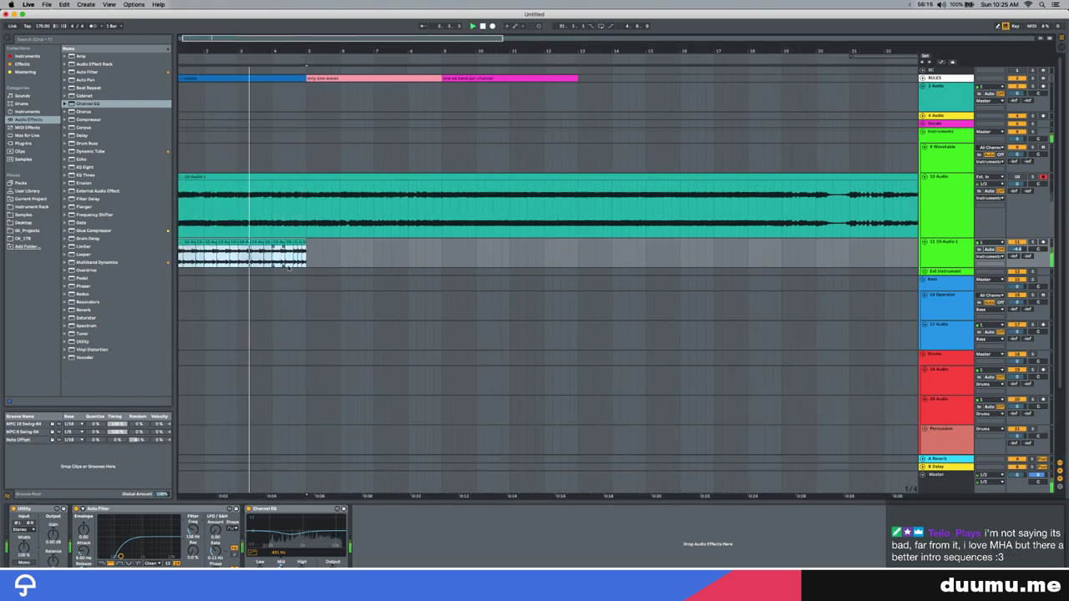
pyautogui.press('super+d')
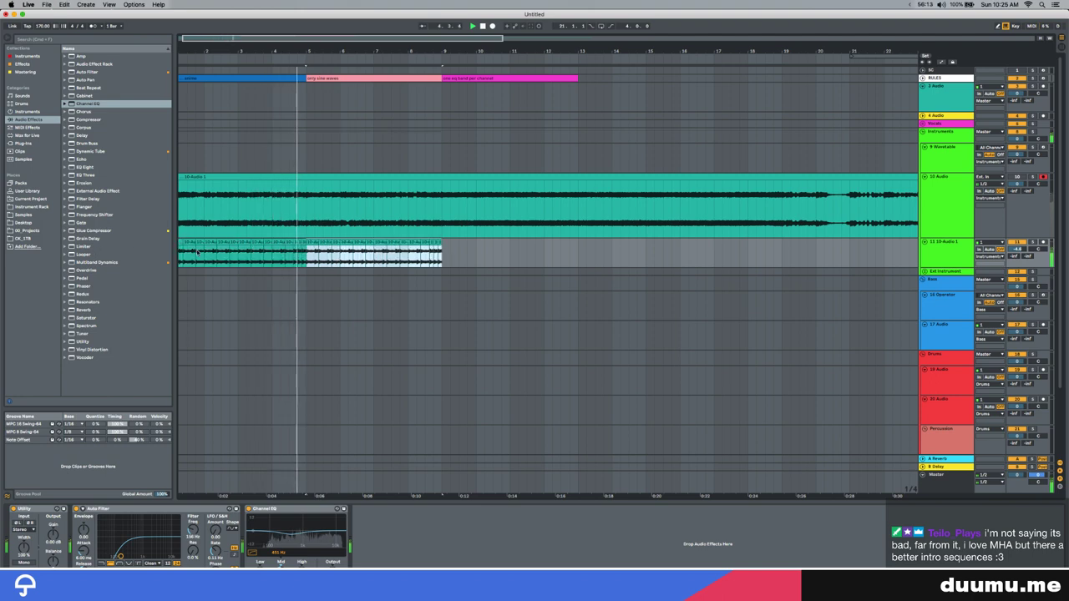
pyautogui.hscroll(-1, 195, 250)
pyautogui.keyDown('shift'); pyautogui.click(182, 243); pyautogui.keyUp('shift')
pyautogui.press('super+l')
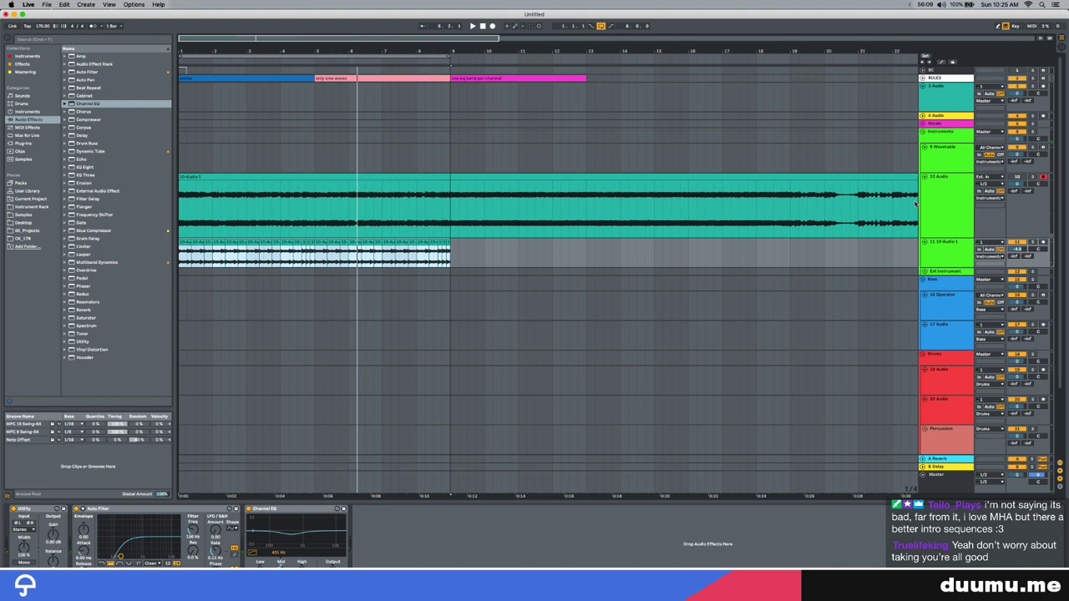
# Move the long recording track below the fragment track and fold it
pyautogui.moveTo(923, 209); pyautogui.dragTo(937, 261)
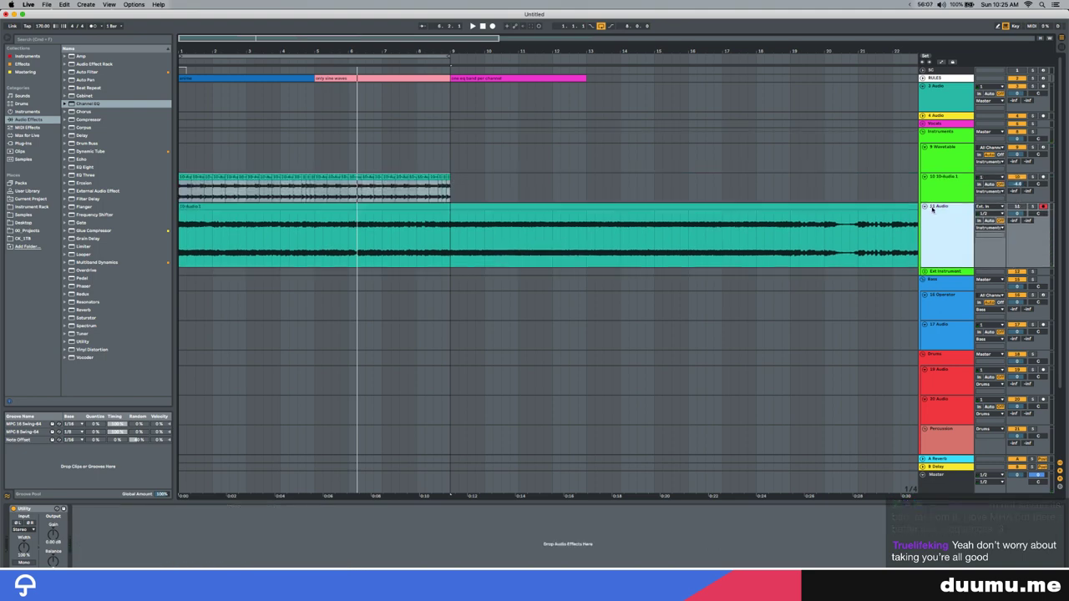
pyautogui.click(924, 207)
# Create an eight-bar MIDI clip on the Wavetable track and try out a one-bar C#2 note at its start
pyautogui.moveTo(458, 165); pyautogui.dragTo(181, 159)
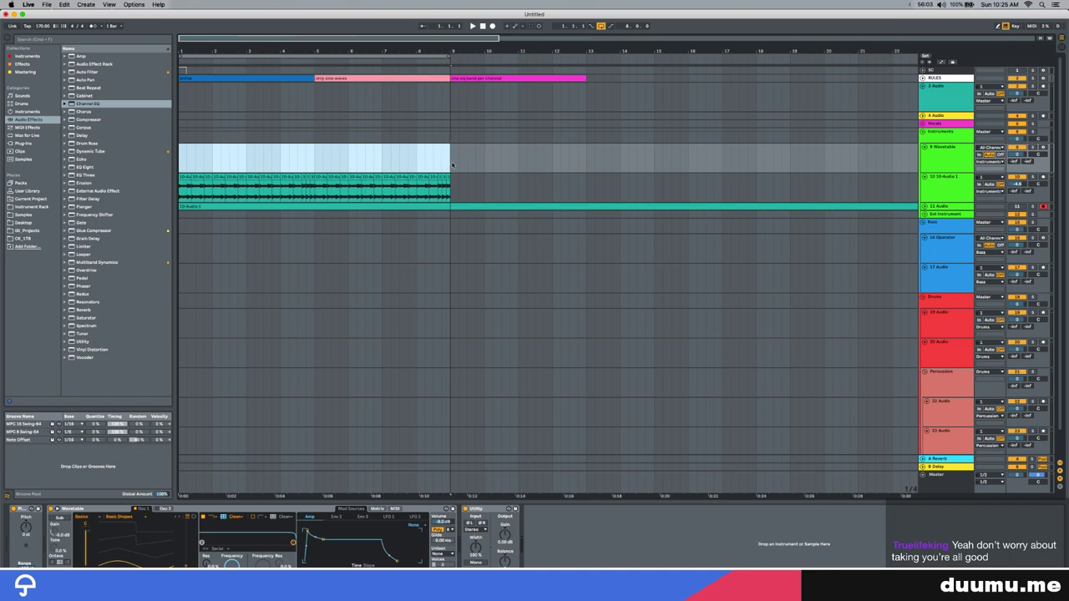
pyautogui.press('super+shift+m')
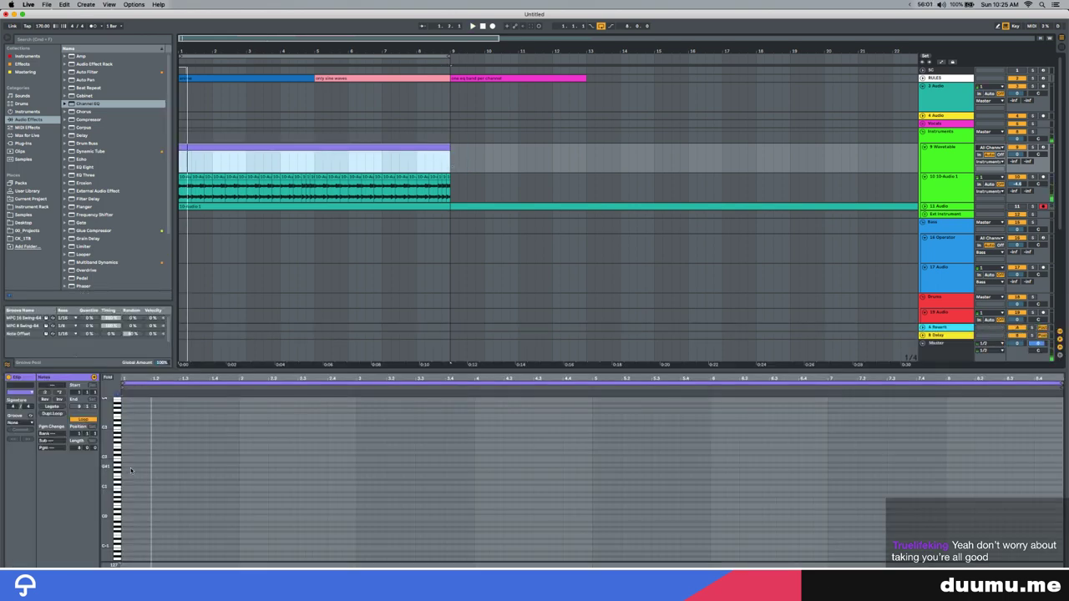
pyautogui.doubleClick(131, 471)
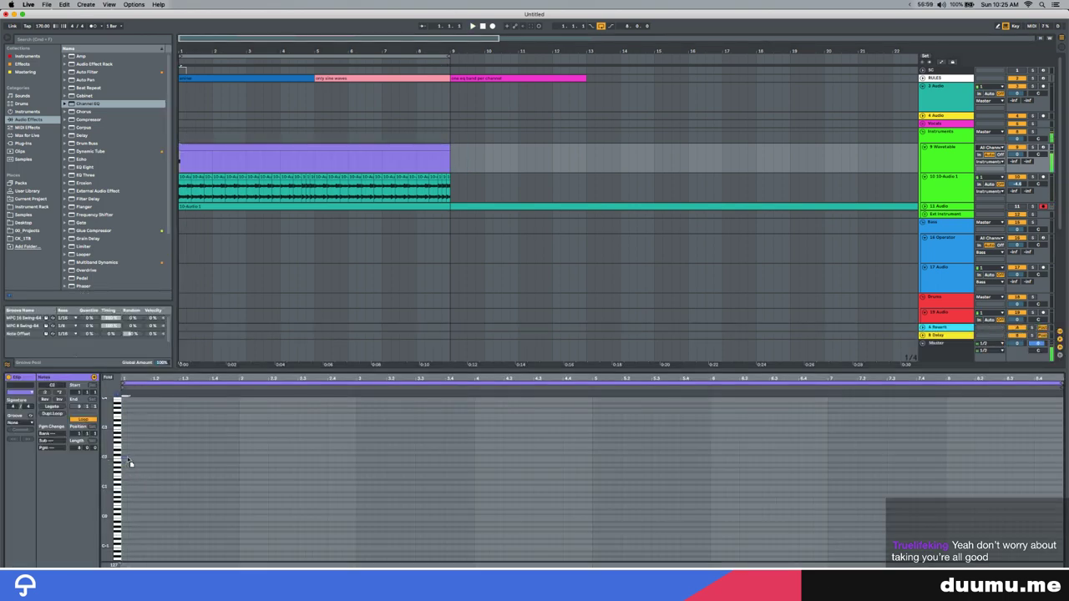
pyautogui.moveTo(127, 455); pyautogui.dragTo(238, 458)
pyautogui.press('space')
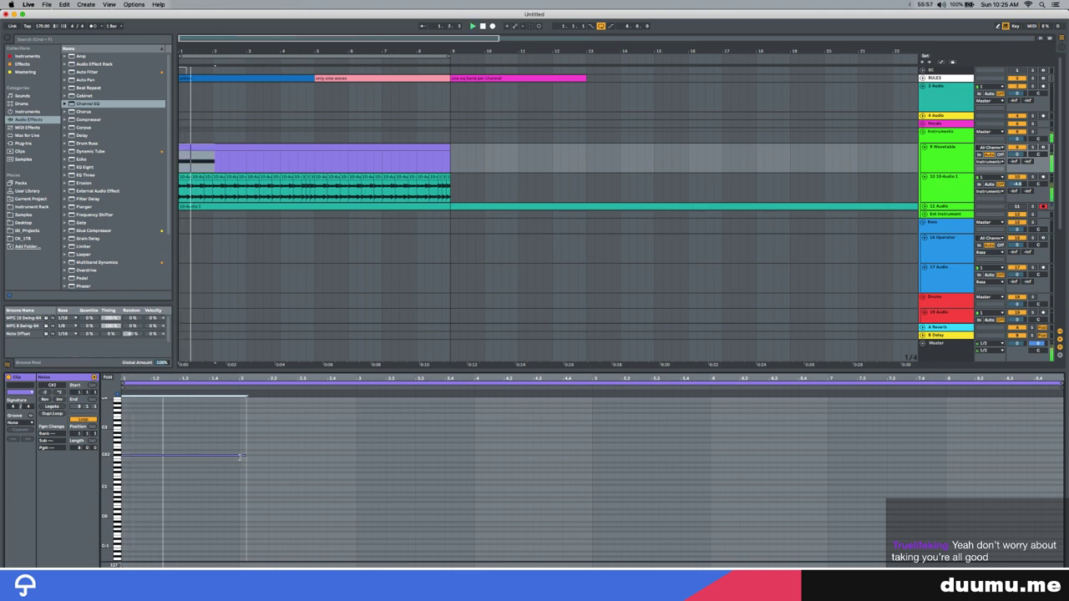
pyautogui.click(237, 457)
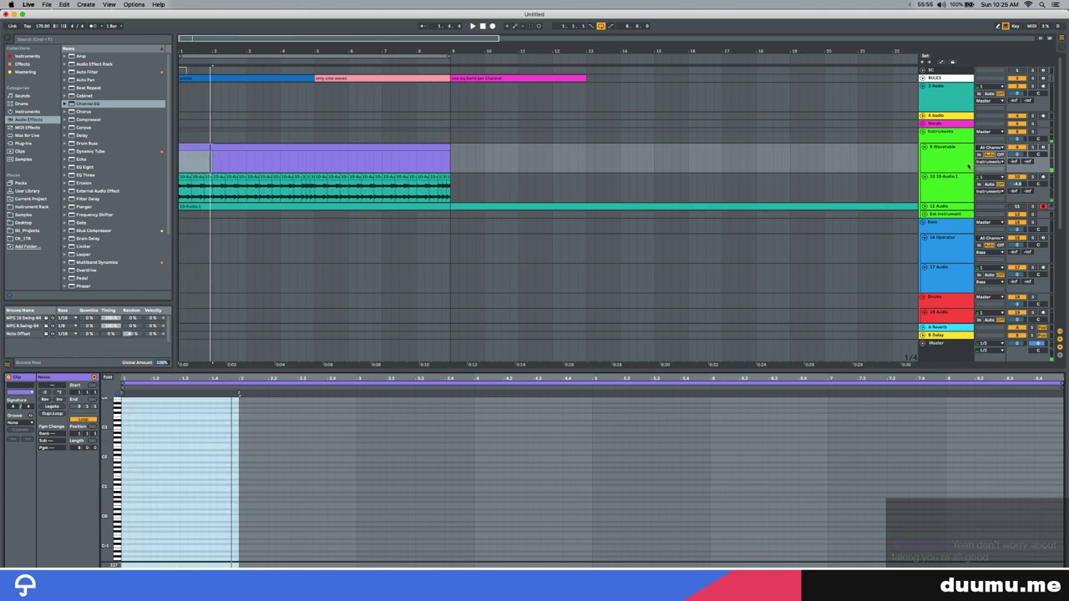
# Create an eight-bar MIDI clip on the Operator bass track and add a C#4 note at its start
pyautogui.moveTo(438, 255); pyautogui.dragTo(57, 241)
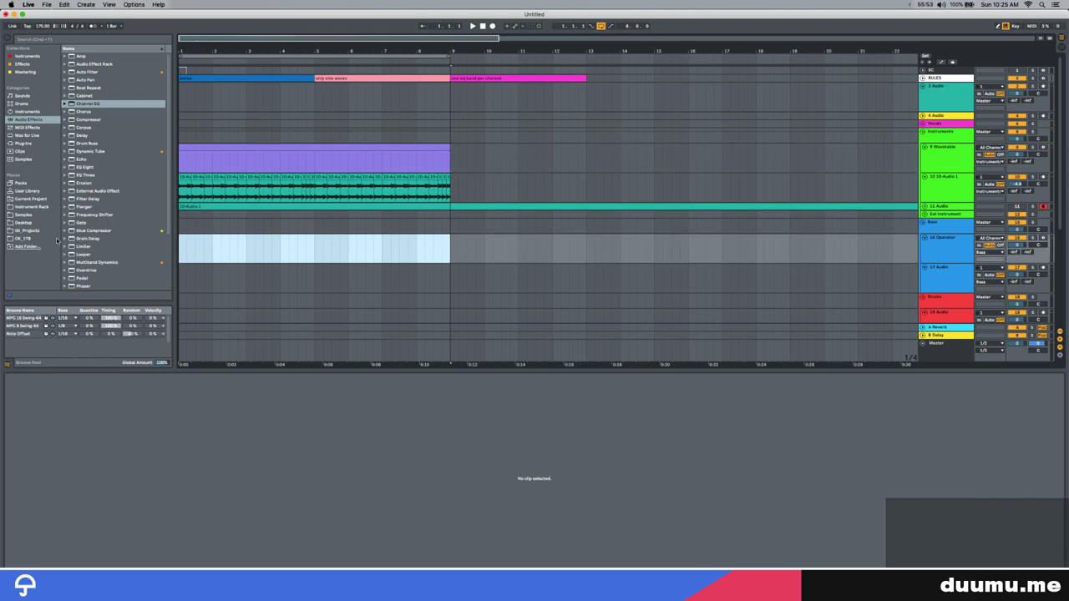
pyautogui.press('super+shift+m')
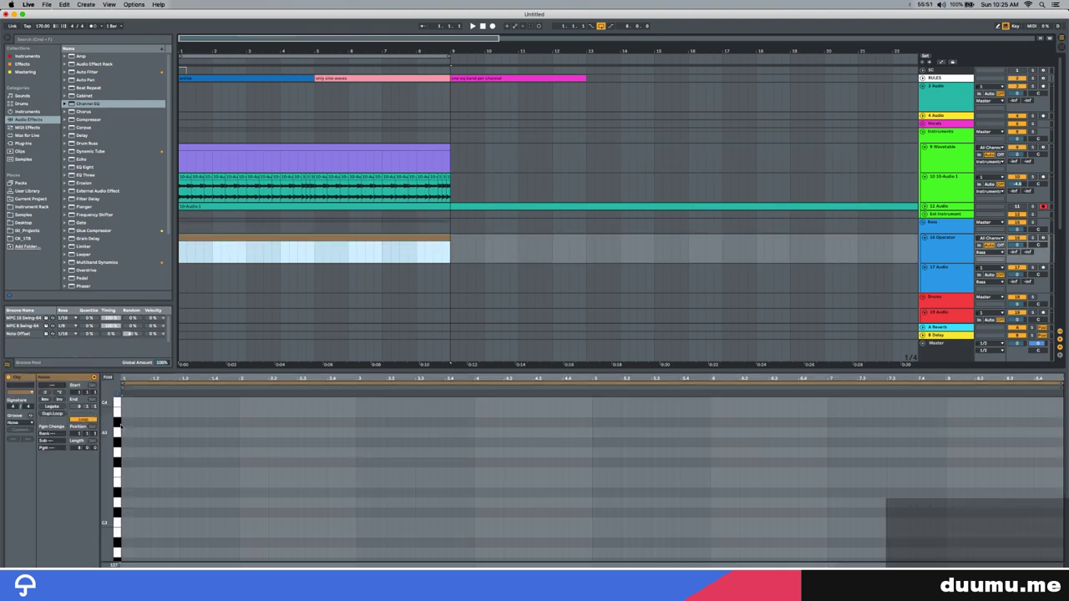
pyautogui.click(117, 403)
pyautogui.doubleClick(125, 400)
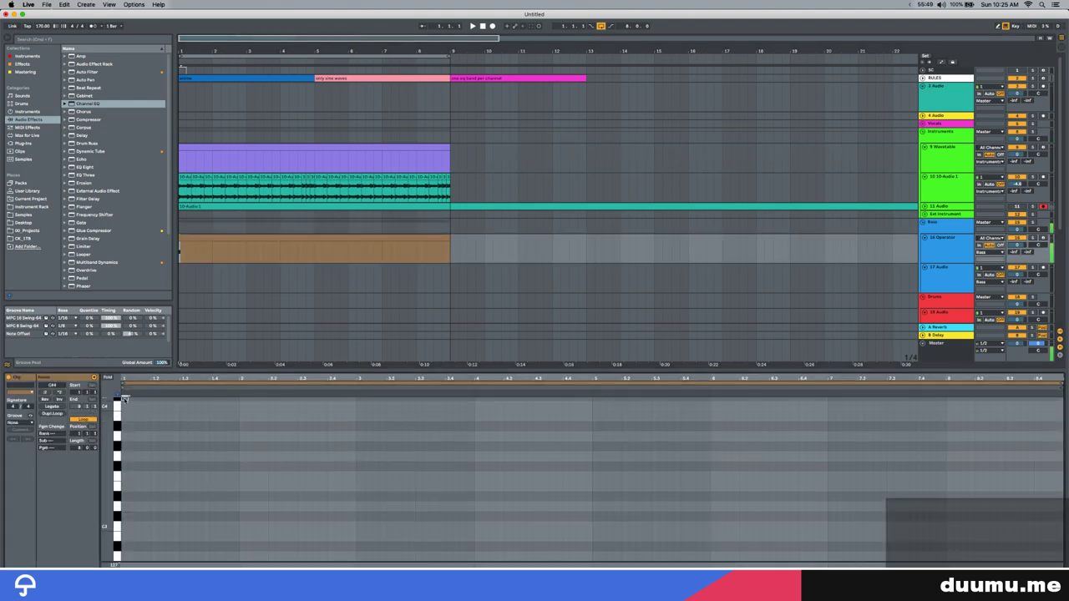
# Lower the Operator note three octaves to C#1 and lengthen it to just before bar 5
pyautogui.hotkey('shift', 'Down')
pyautogui.hotkey('shift', 'Down')
pyautogui.hotkey('shift', 'Down')
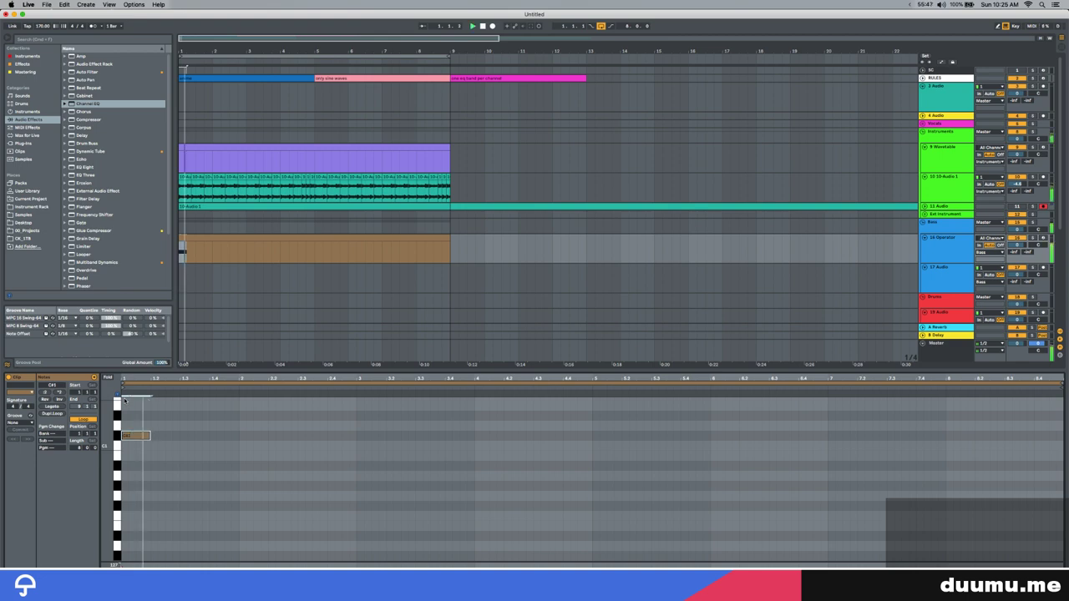
pyautogui.moveTo(171, 435); pyautogui.dragTo(570, 435)
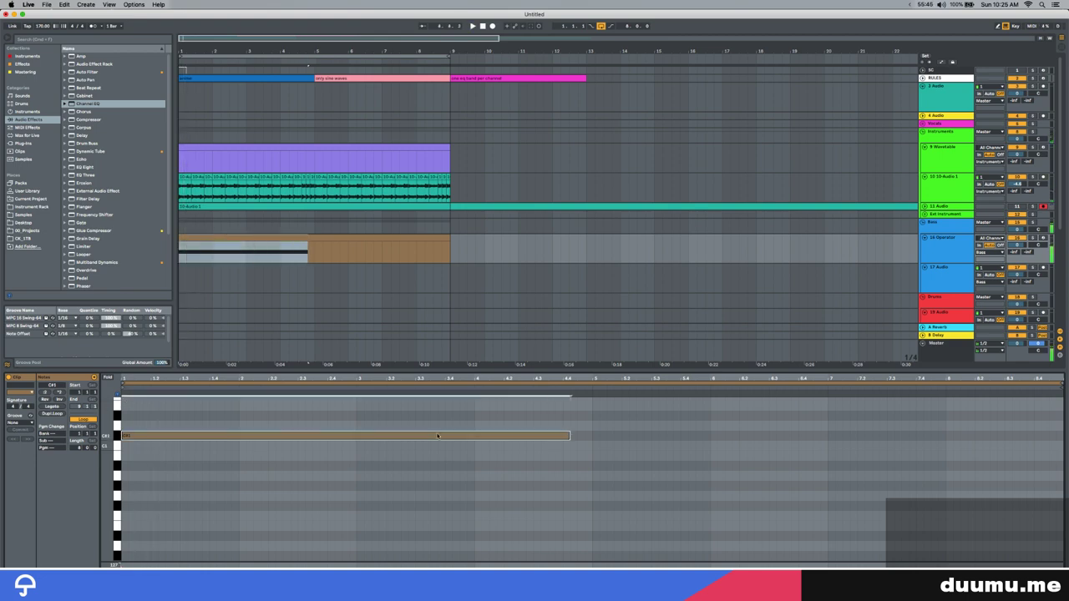
# Select all the fragments, detune them by about -18 cents and audition them against the bass note
pyautogui.click(197, 178)
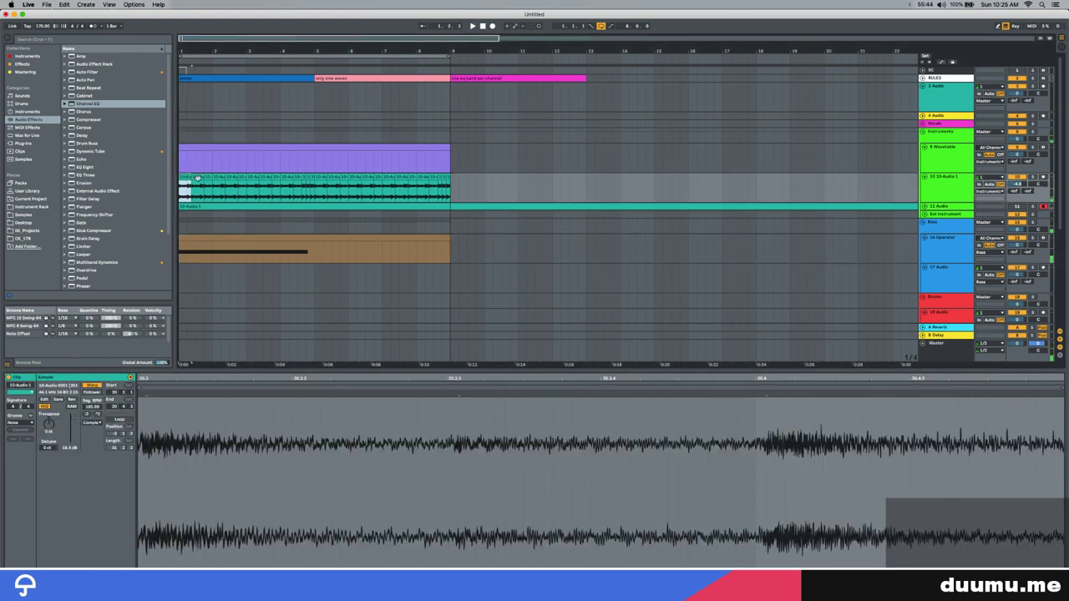
pyautogui.keyDown('shift'); pyautogui.click(444, 178); pyautogui.keyUp('shift')
pyautogui.moveTo(48, 447); pyautogui.dragTo(48, 456)
pyautogui.press('space')
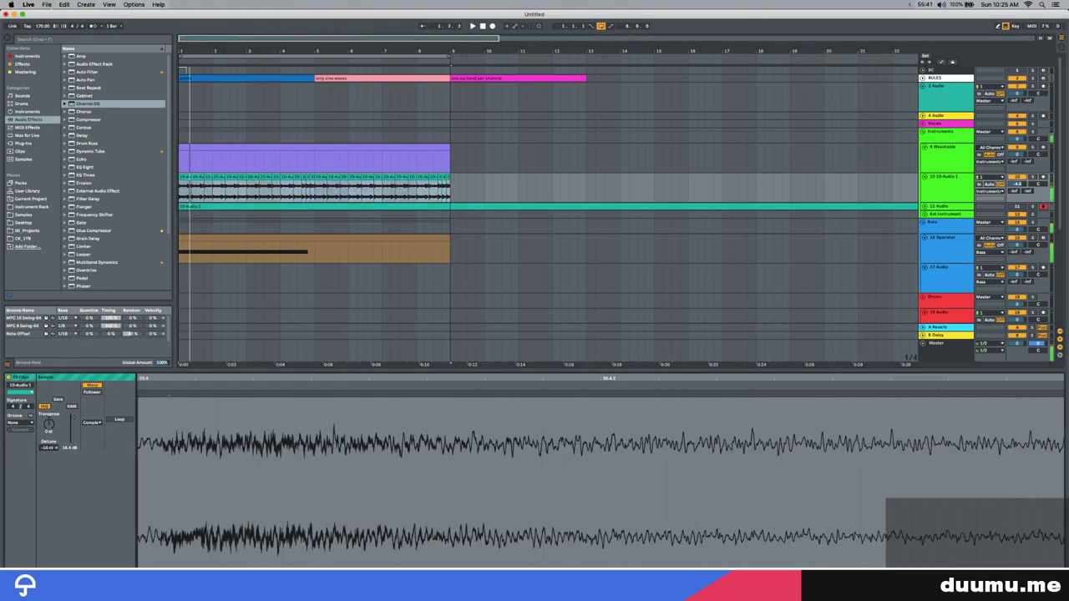
pyautogui.press('space')
pyautogui.press('space')
pyautogui.press('space')
# Open the Operator clip, select its long note and audition it together with the fragments
pyautogui.doubleClick(249, 237)
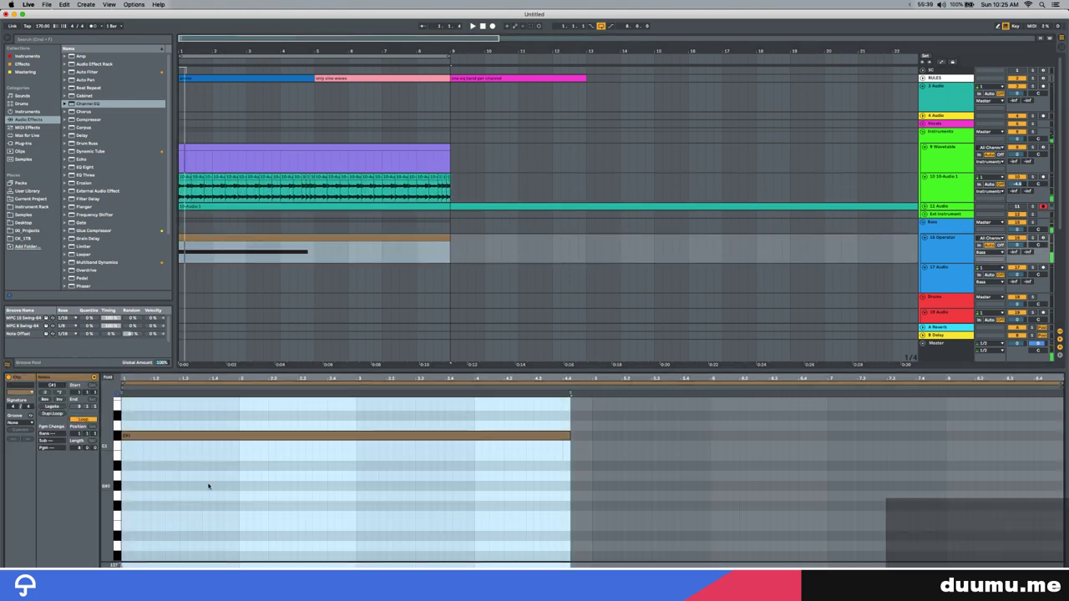
pyautogui.click(210, 434)
pyautogui.scroll(-2, 215, 394)
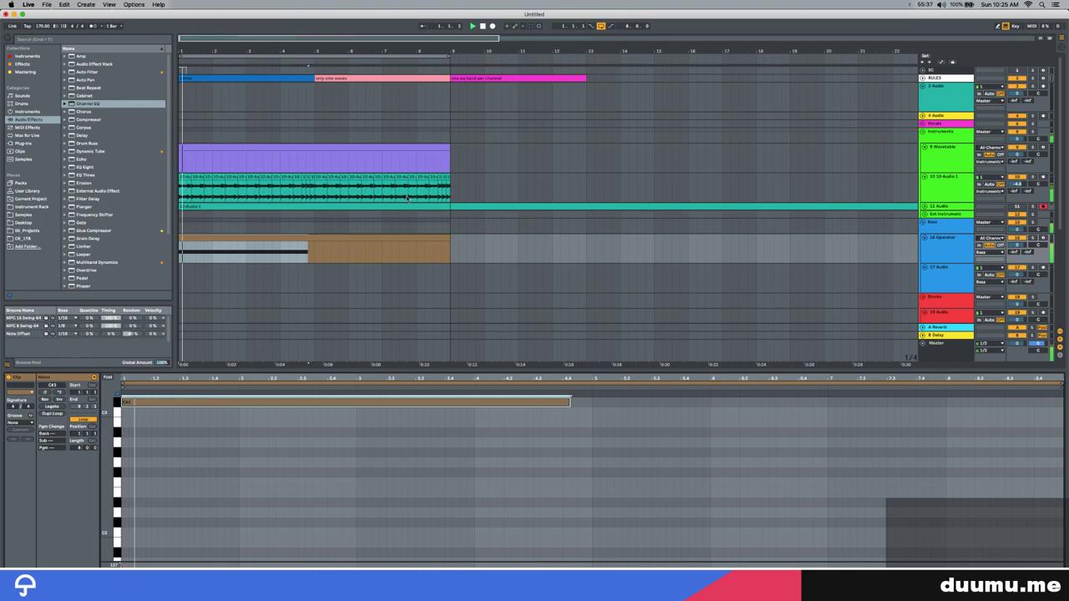
pyautogui.press('space')
# Try a further downward detune on all the fragments against the bass note, then reset their detune to 0 ct
pyautogui.click(446, 186)
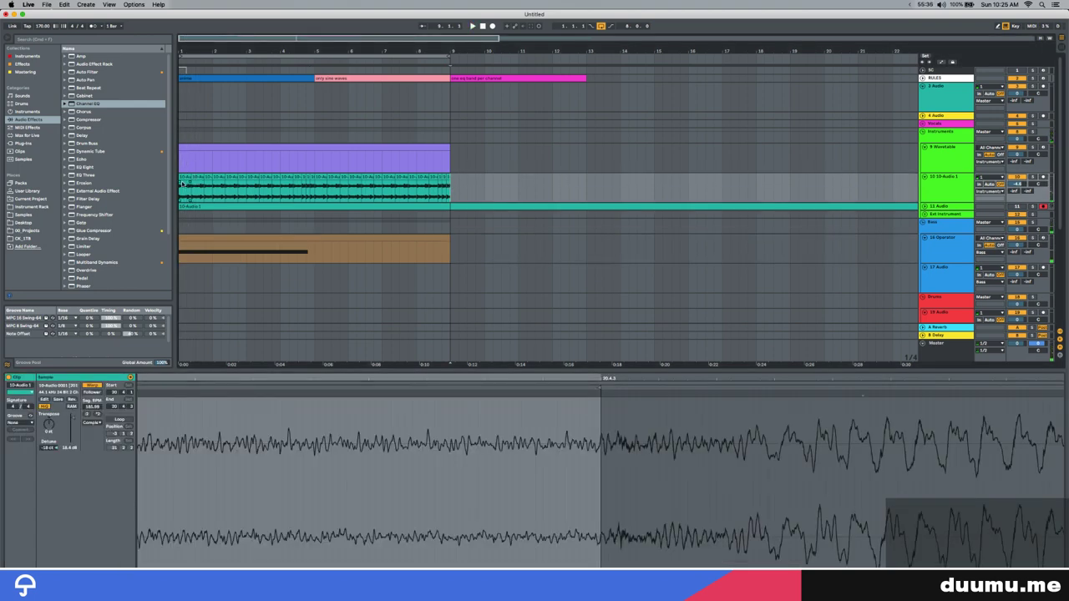
pyautogui.keyDown('shift'); pyautogui.click(182, 184); pyautogui.keyUp('shift')
pyautogui.press('space')
pyautogui.press('space')
pyautogui.press('space')
pyautogui.press('space')
pyautogui.press('space')
pyautogui.press('space')
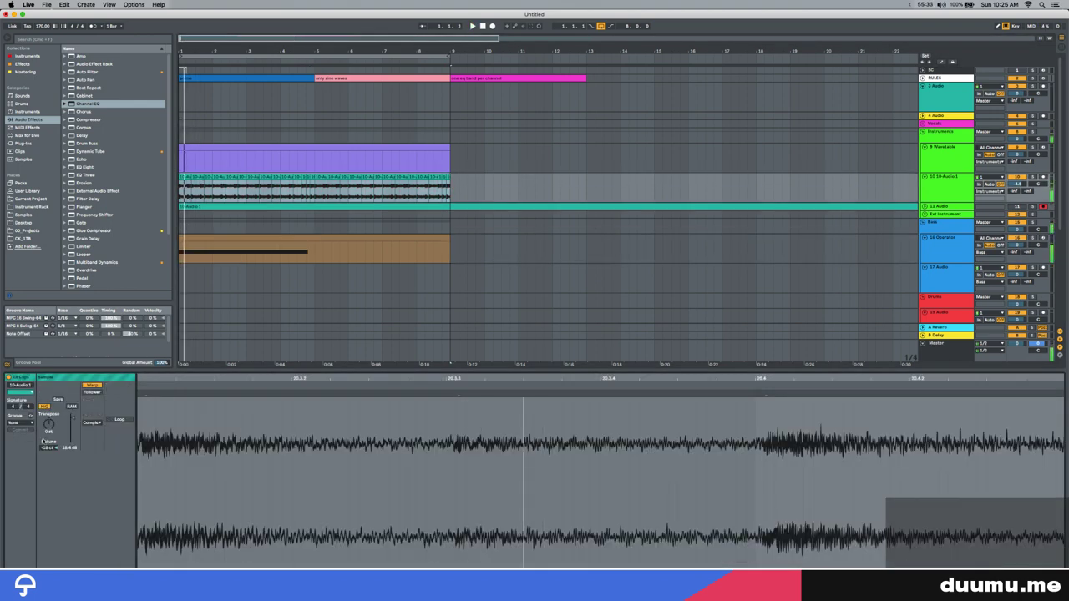
pyautogui.moveTo(42, 440); pyautogui.dragTo(43, 464)
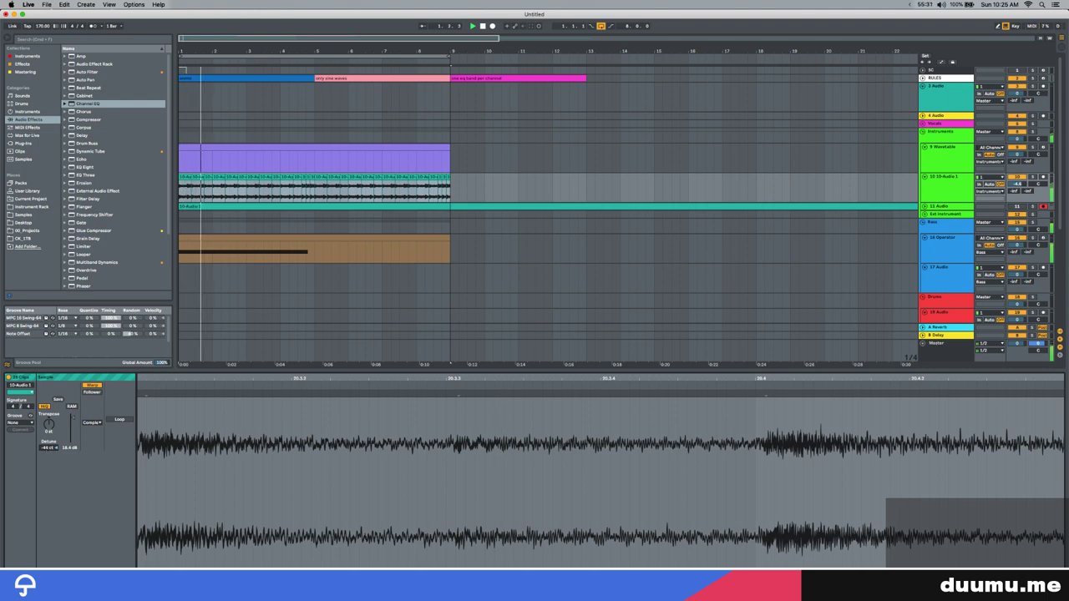
pyautogui.press('space')
pyautogui.press('space')
pyautogui.doubleClick(47, 449)
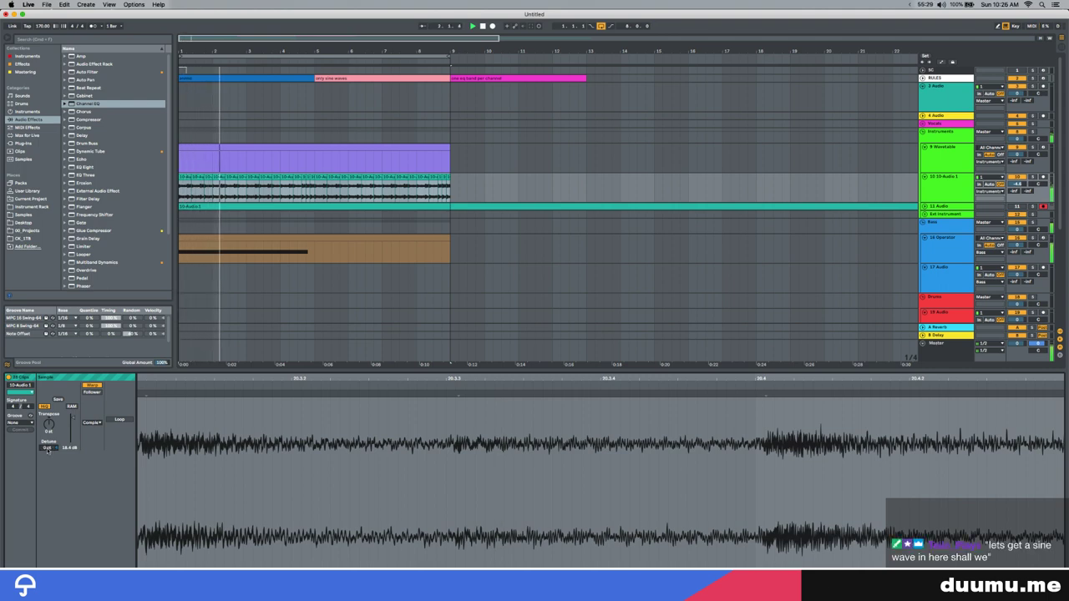
# Open the Operator clip, delete its long note and clear the short trial notes entered while searching for a starting pitch
pyautogui.click(309, 239)
pyautogui.click(125, 401)
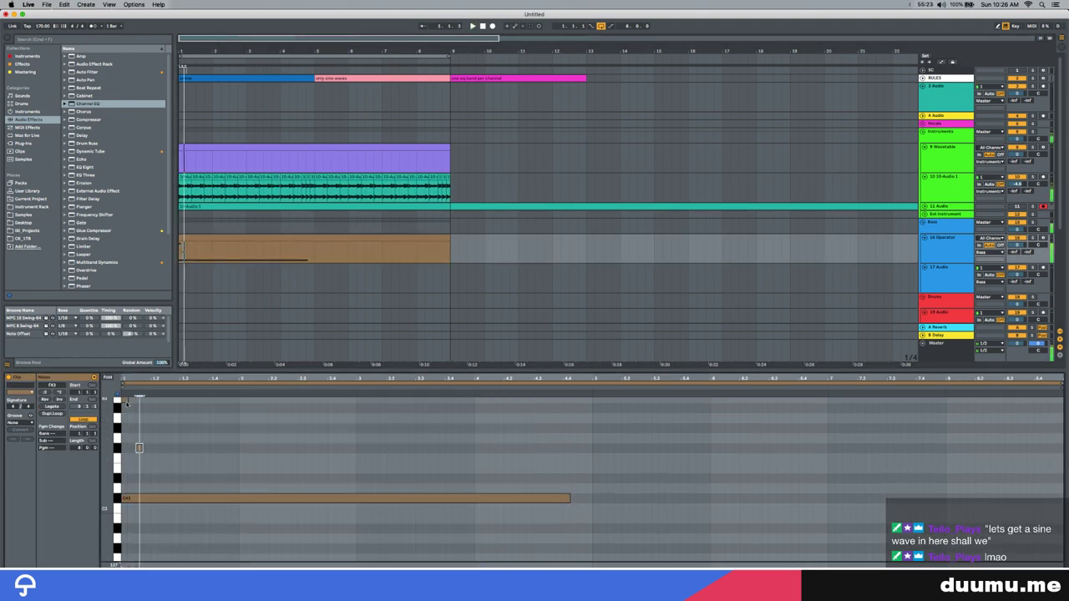
pyautogui.press('Left')
pyautogui.moveTo(284, 454); pyautogui.dragTo(288, 506)
pyautogui.press('Delete')
pyautogui.press('space')
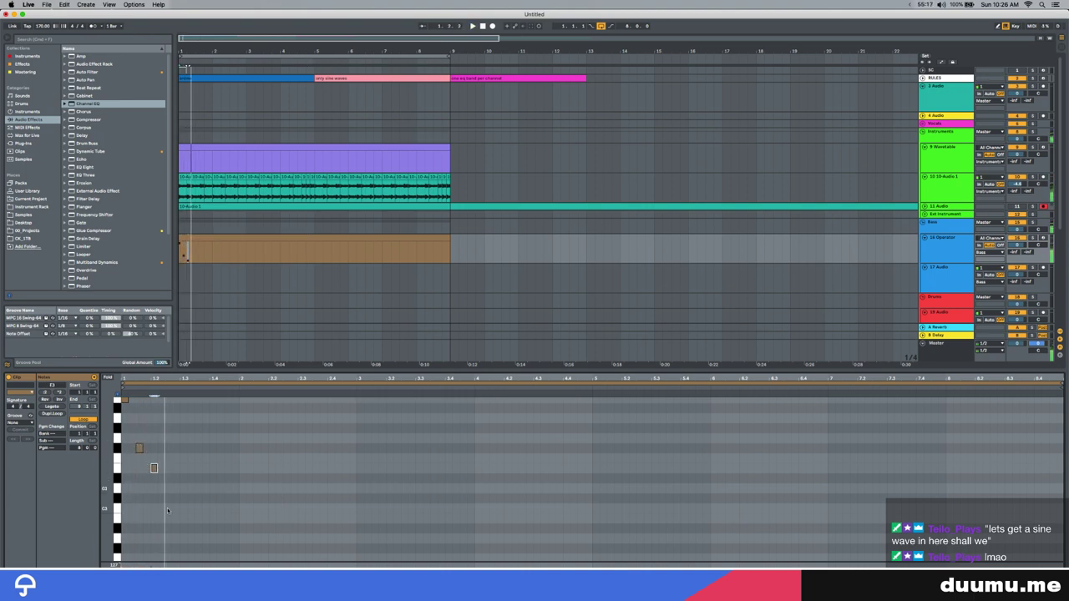
pyautogui.click(117, 499)
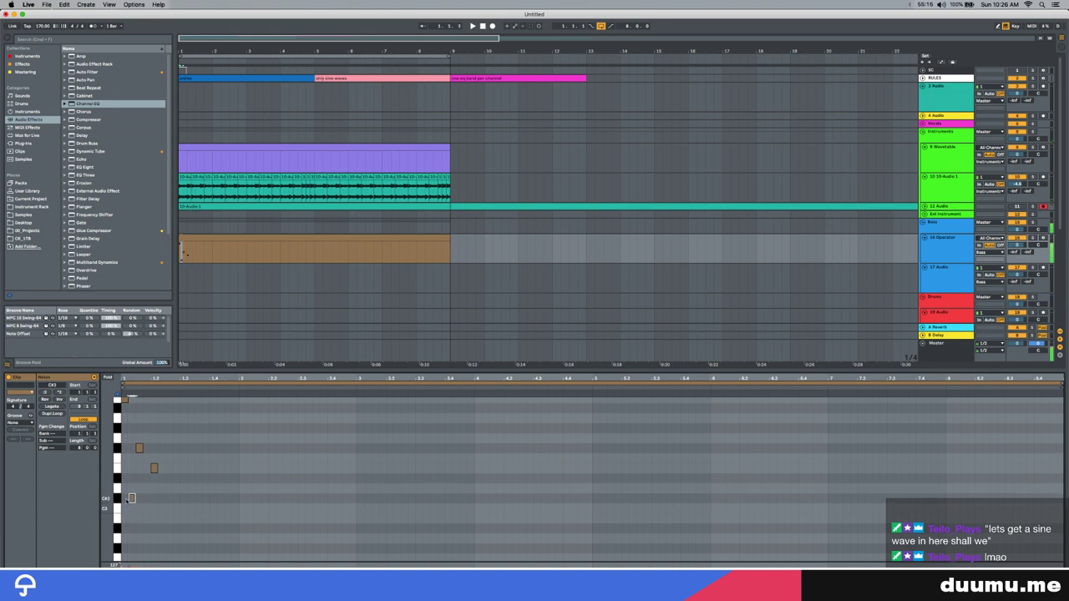
pyautogui.moveTo(168, 399); pyautogui.dragTo(96, 541)
pyautogui.press('Delete')
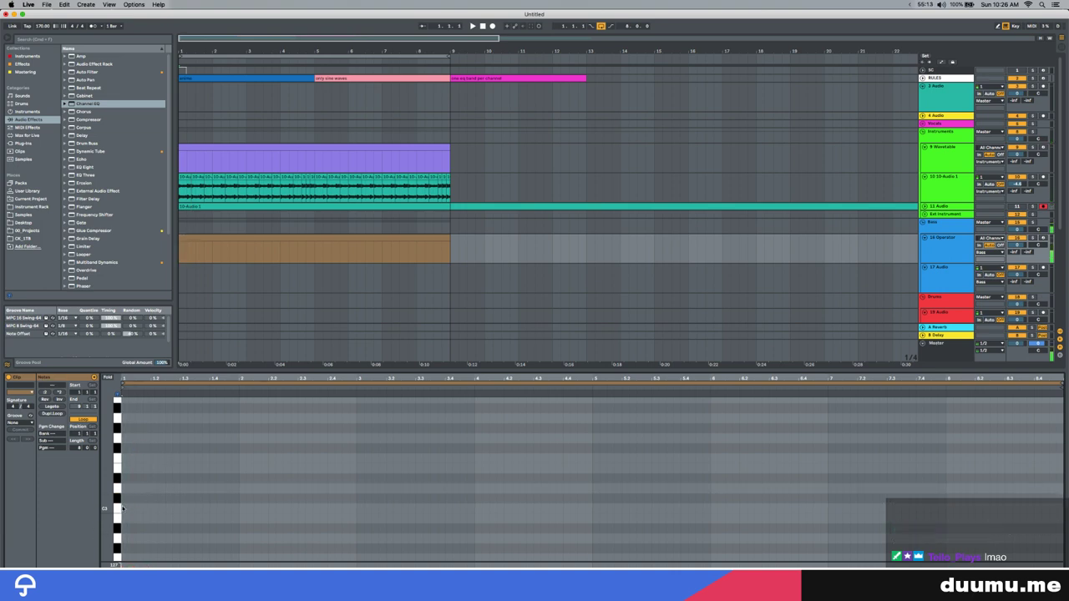
# Draw a C#1 note filling bar 1 of the Operator clip and a B0 note about one and a half beats long from bar 2
pyautogui.moveTo(124, 498); pyautogui.dragTo(244, 495)
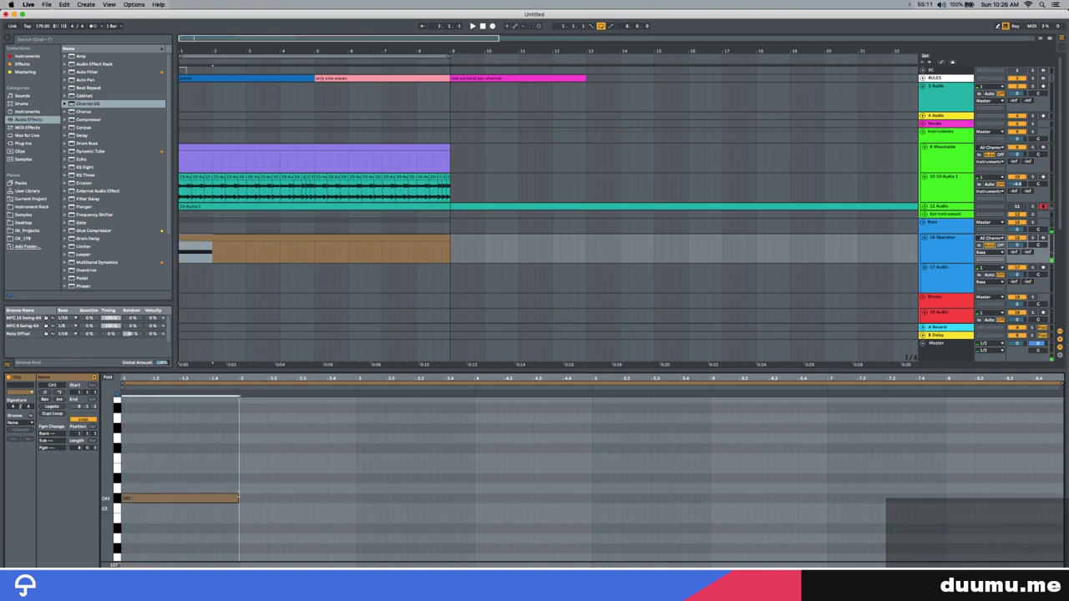
pyautogui.hotkey('shift', 'Down')
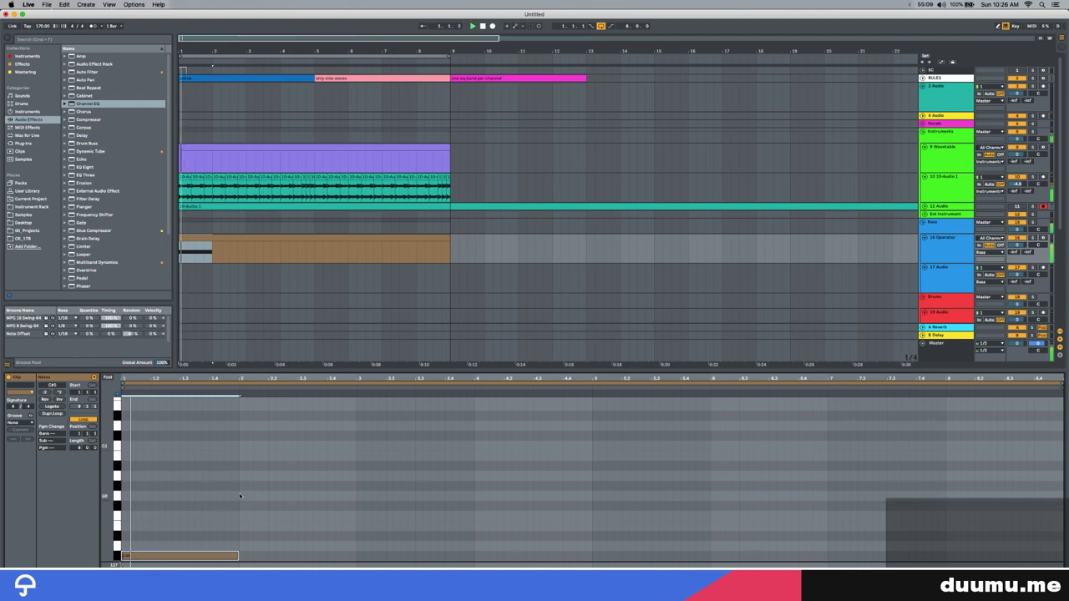
pyautogui.hotkey('shift', 'Up')
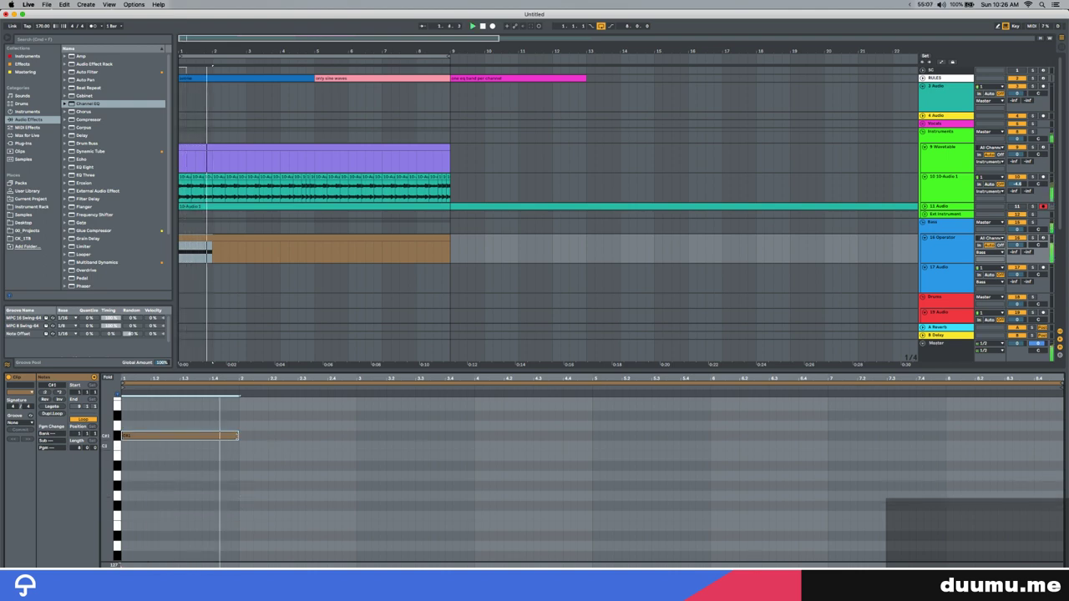
pyautogui.doubleClick(243, 455)
pyautogui.press('space')
pyautogui.press('space')
pyautogui.moveTo(242, 455)
pyautogui.mouseDown()
pyautogui.moveTo(310, 455)
pyautogui.moveTo(283, 455)
pyautogui.mouseUp()
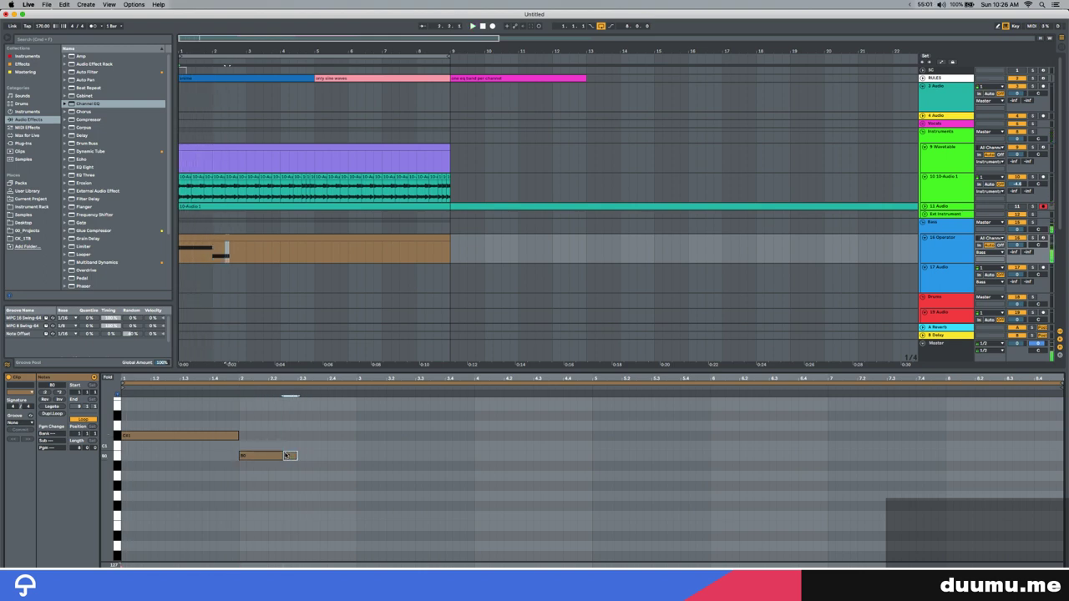
# Add a run of eighth notes, B1, D#2, E2, D#2 and B1, through the rest of bar 2
pyautogui.hotkey('shift', 'Up')
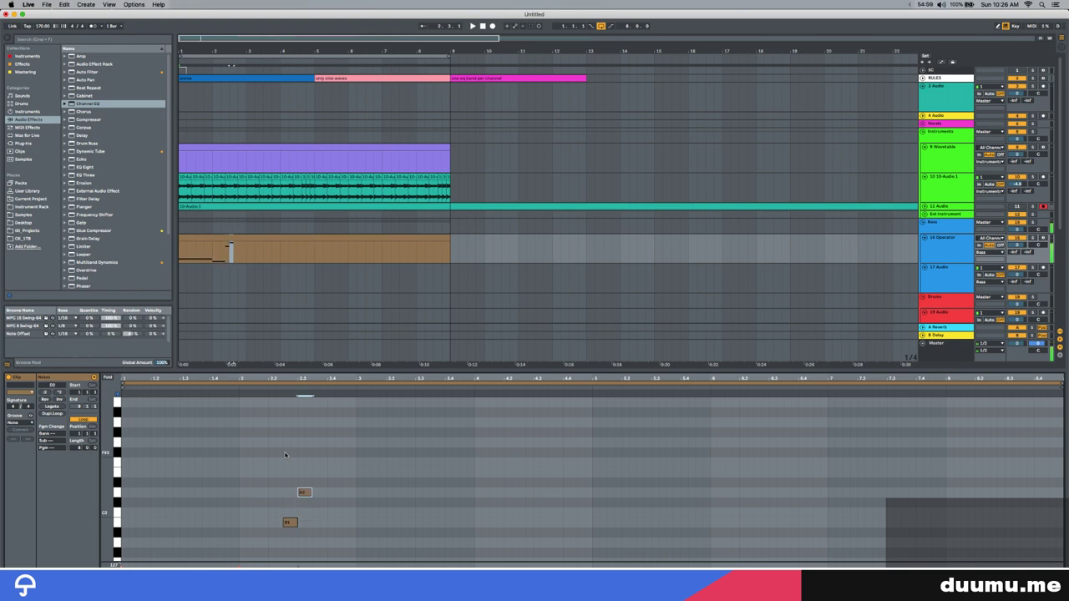
pyautogui.press('super+d')
pyautogui.press('Up')
pyautogui.press('super+d')
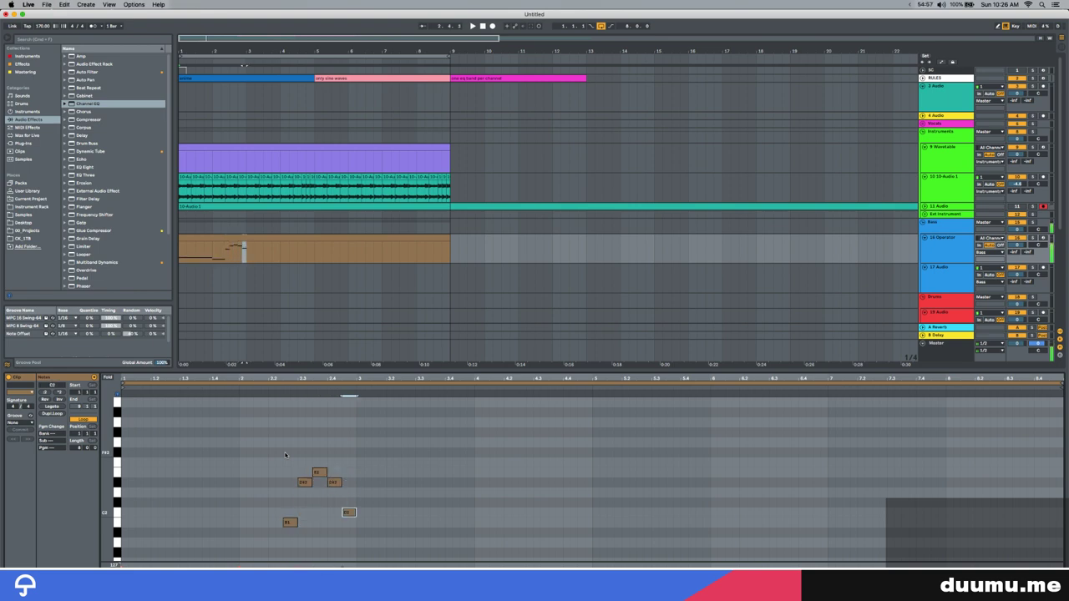
# Lower the first note of the eighth-note run one octave to B0 and audition the bass line
pyautogui.scroll(-3, 285, 456)
pyautogui.moveTo(281, 494); pyautogui.dragTo(291, 439)
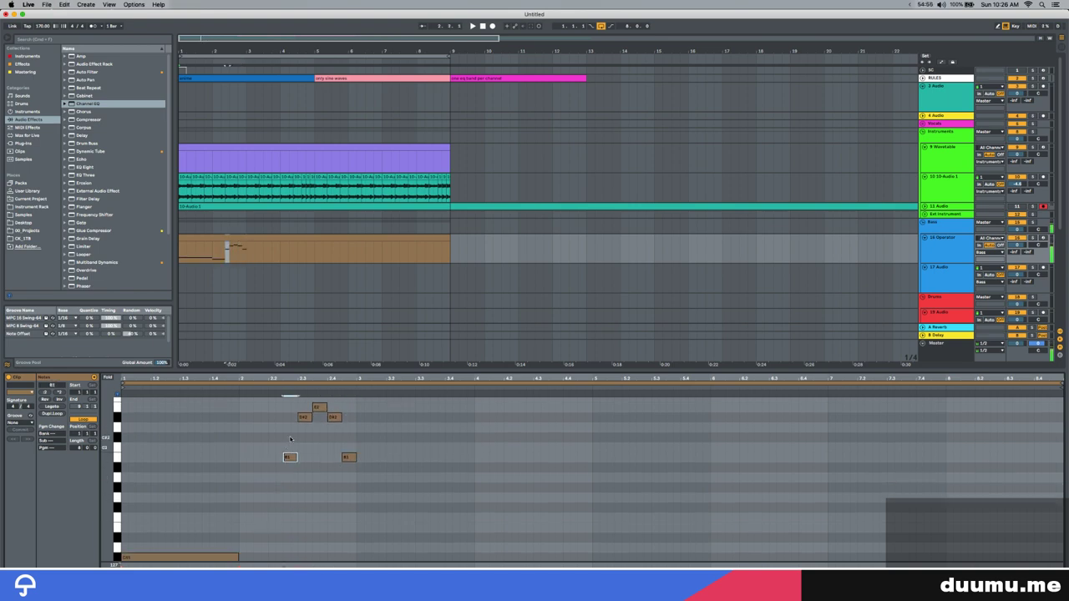
pyautogui.hotkey('shift', 'Down')
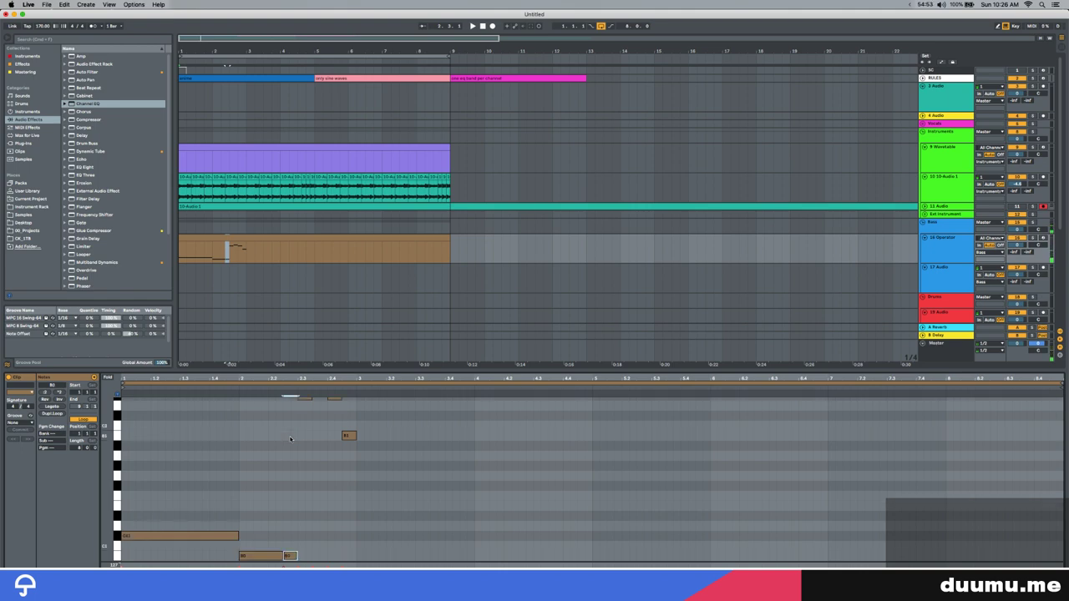
pyautogui.moveTo(251, 502); pyautogui.dragTo(256, 558)
pyautogui.click(351, 525)
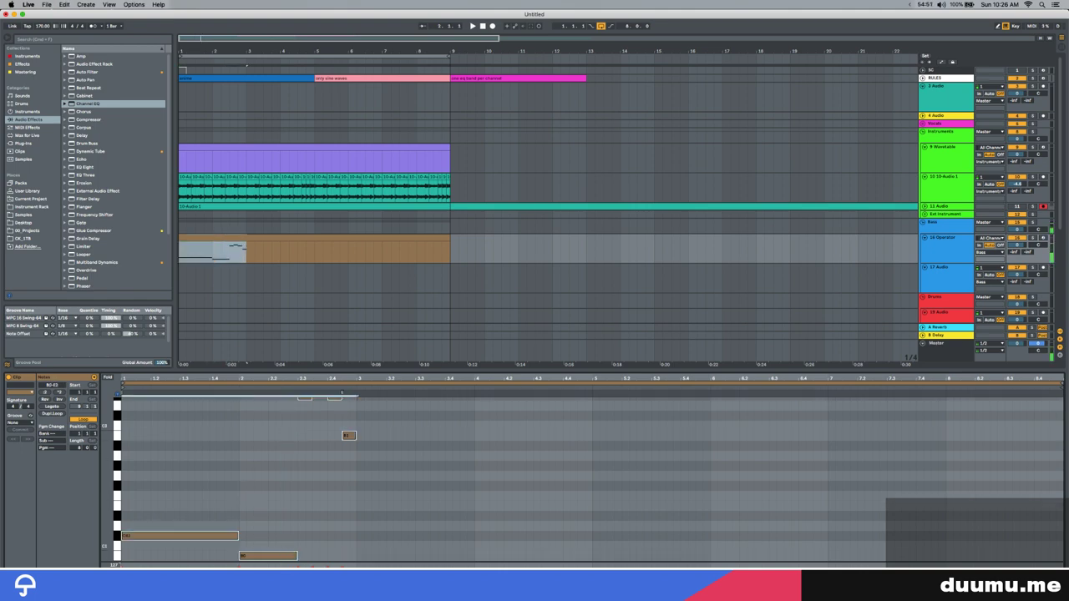
pyautogui.press('space')
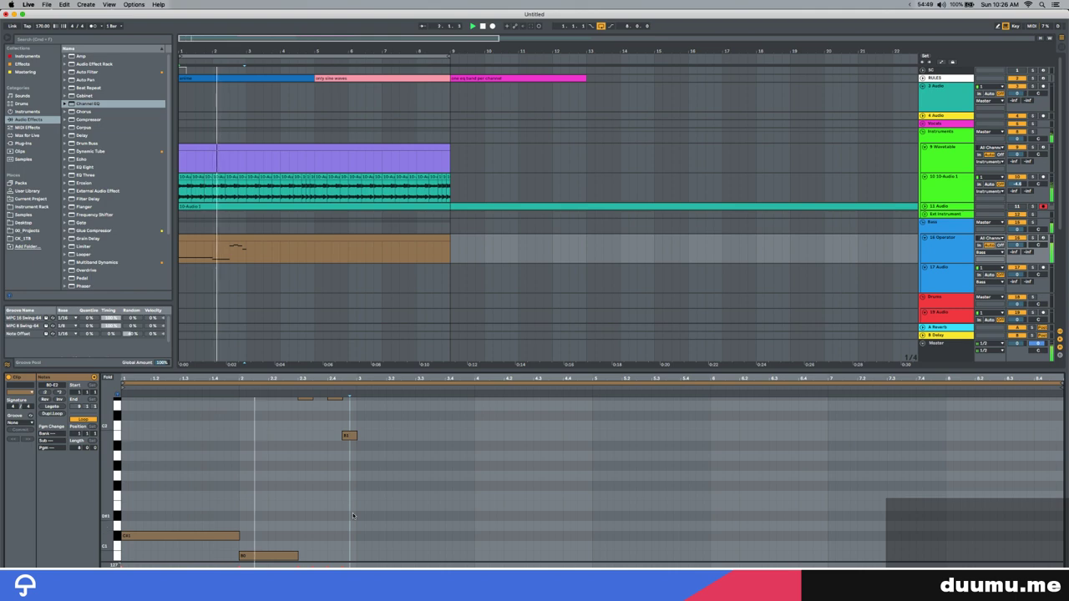
# Lower the remaining four eighth notes of bar 2 by one octave to D#1, E1, D#1 and B0
pyautogui.scroll(4, 332, 470)
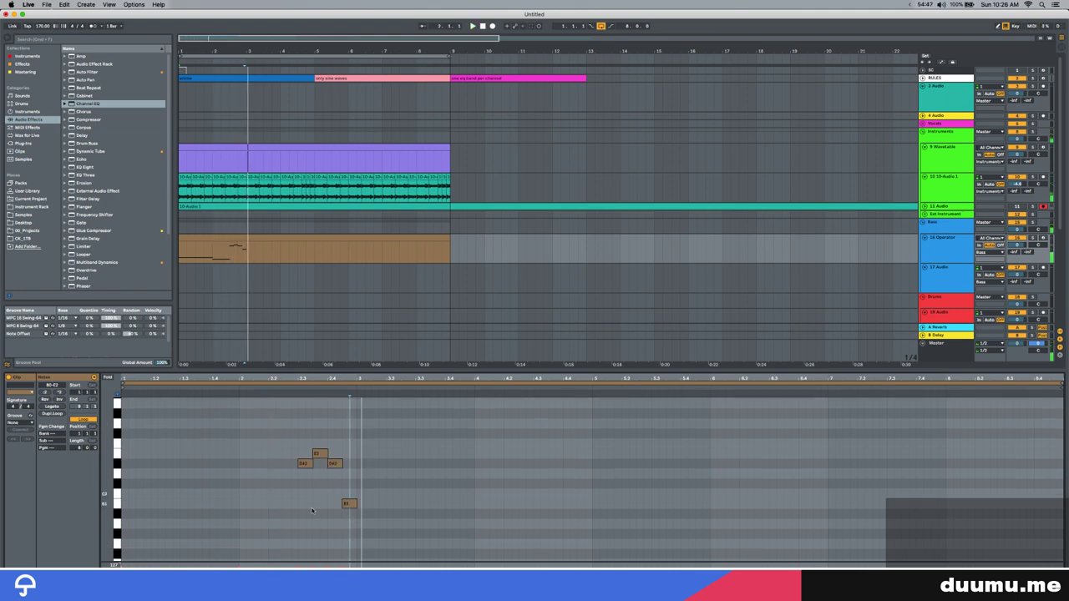
pyautogui.moveTo(303, 445); pyautogui.dragTo(368, 516)
pyautogui.hotkey('shift', 'Down')
pyautogui.scroll(-3, 312, 444)
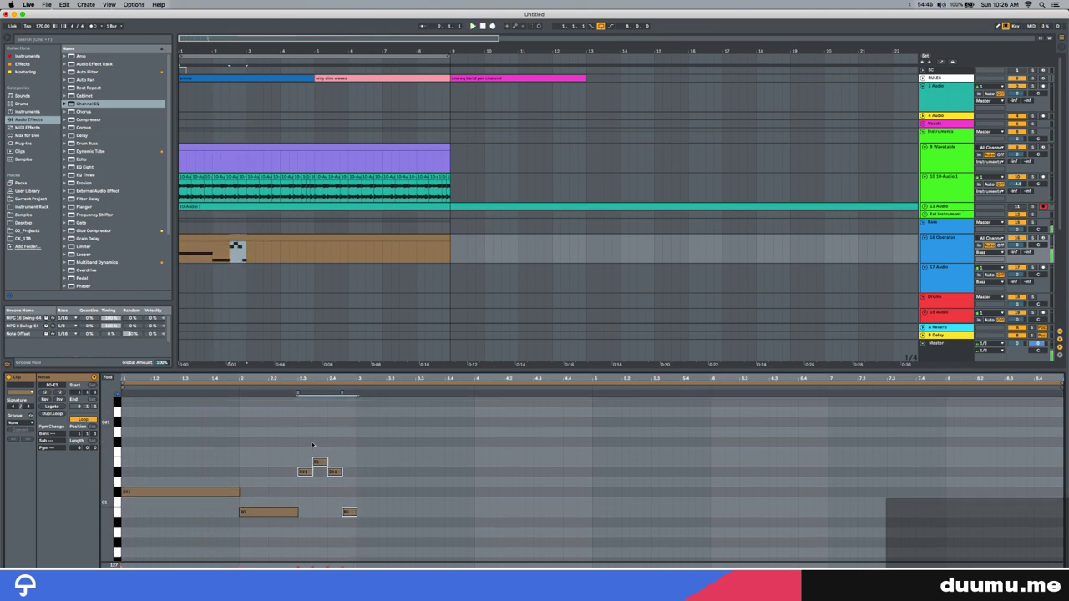
# Shorten bar 2's long B0 note by an eighth, fill the gap with a G#0 note and audition it
pyautogui.click(277, 512)
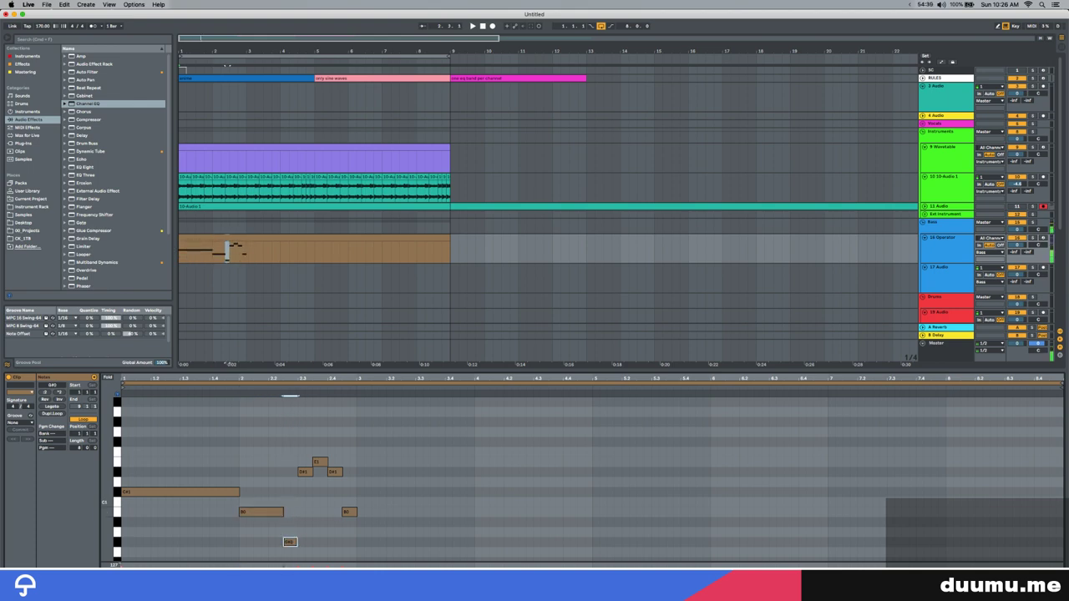
pyautogui.press('space')
pyautogui.press('space')
# Search the browser for "dynamic", add Dynamic Tube after Operator, choose tube model B and audition the bass
pyautogui.hotkey('shift', 'Tab')
pyautogui.press('super+f')
pyautogui.write('dynamic')
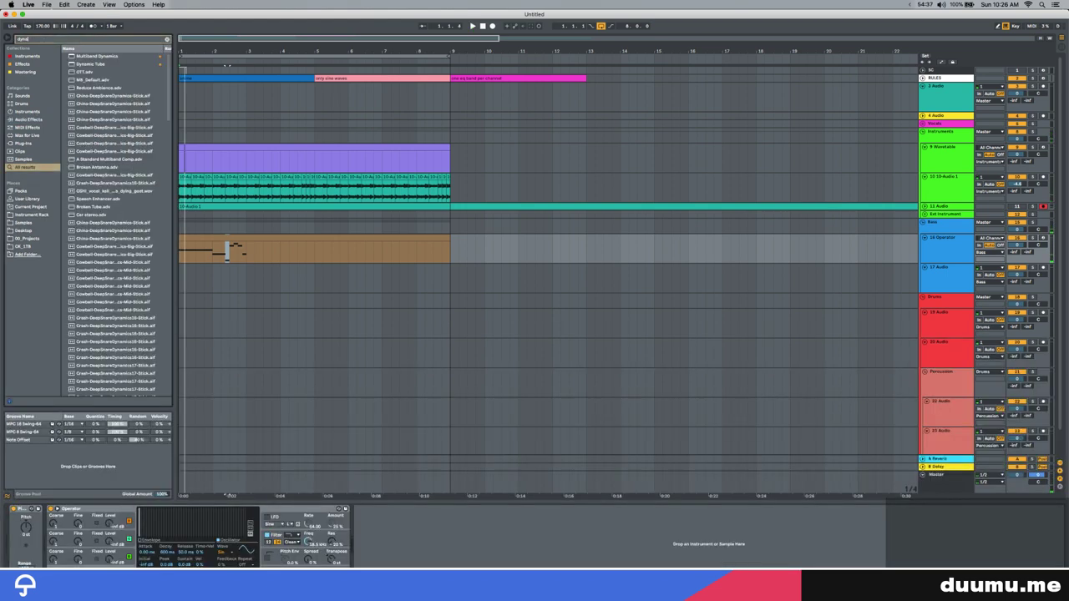
pyautogui.press('Down')
pyautogui.press('Down')
pyautogui.press('Return')
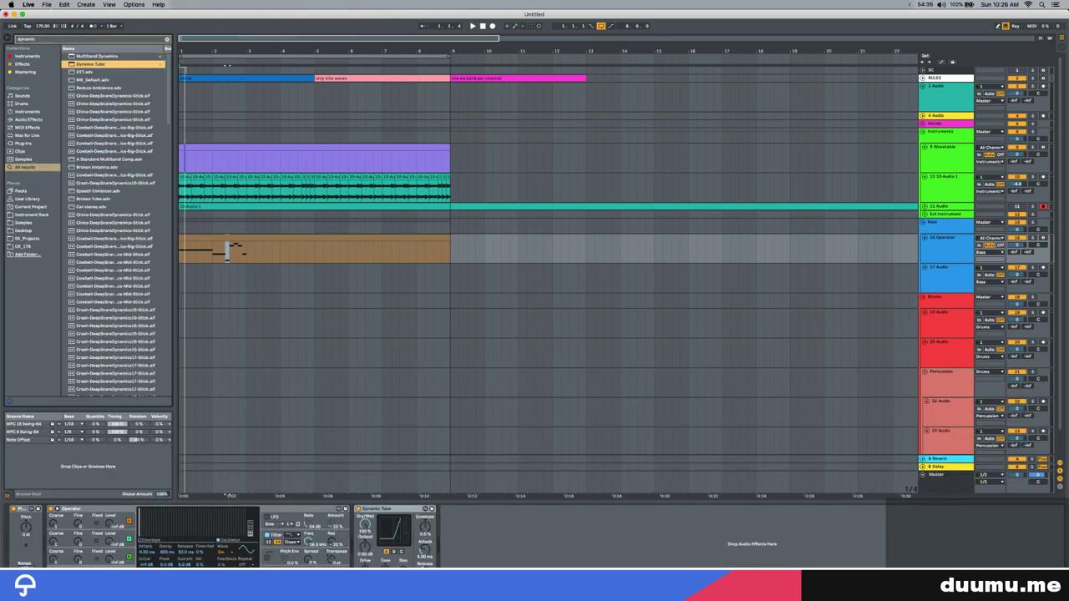
pyautogui.click(394, 551)
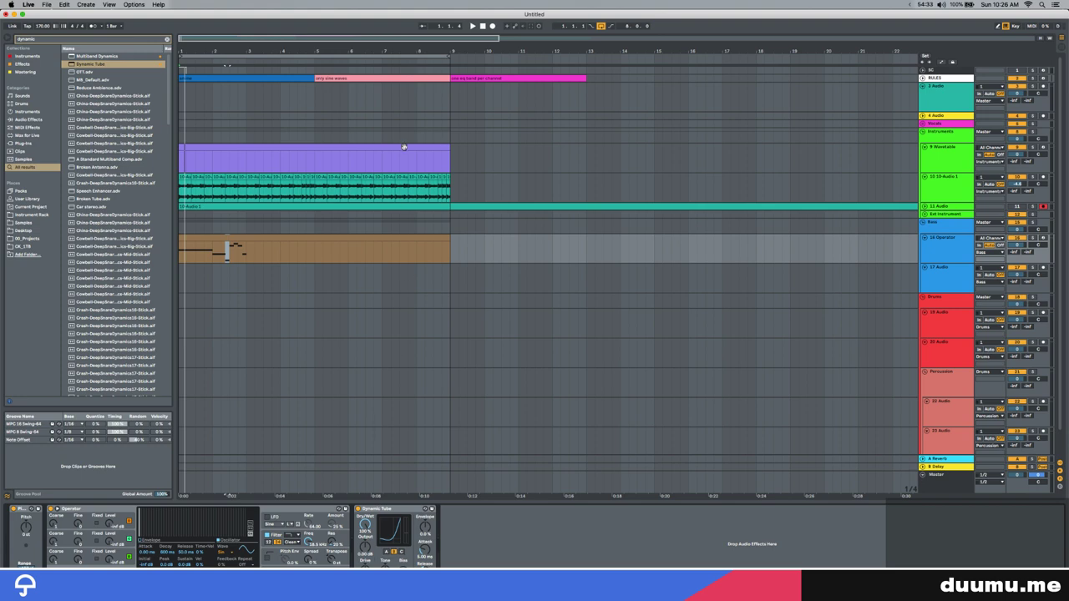
pyautogui.press('space')
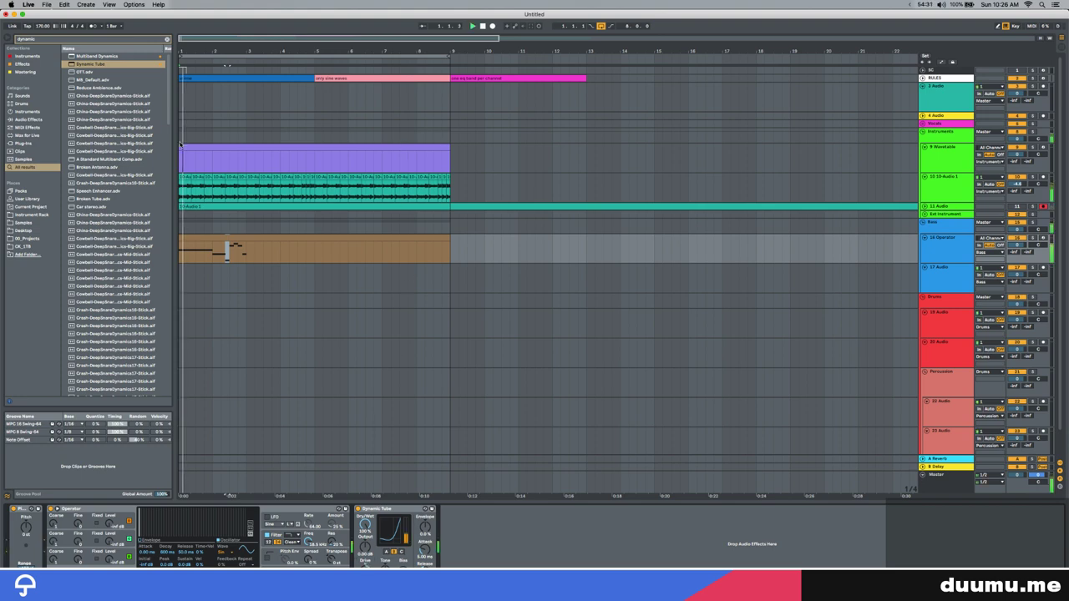
# Add an A0 note from bar 3 to 3.4 in the Operator clip, followed by an E0 note reaching just past bar 4
pyautogui.doubleClick(224, 248)
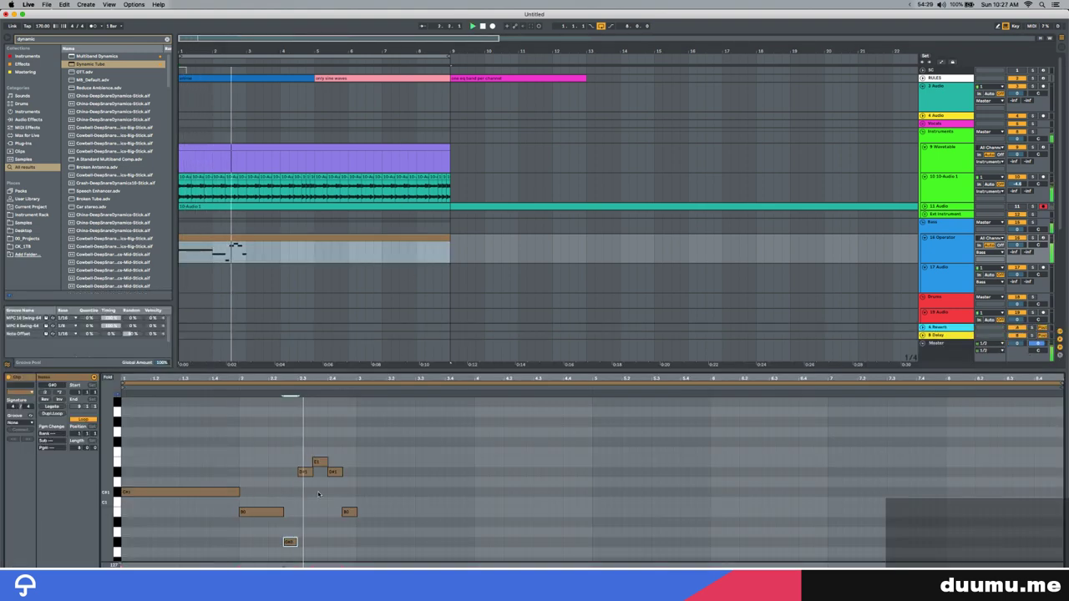
pyautogui.click(359, 532)
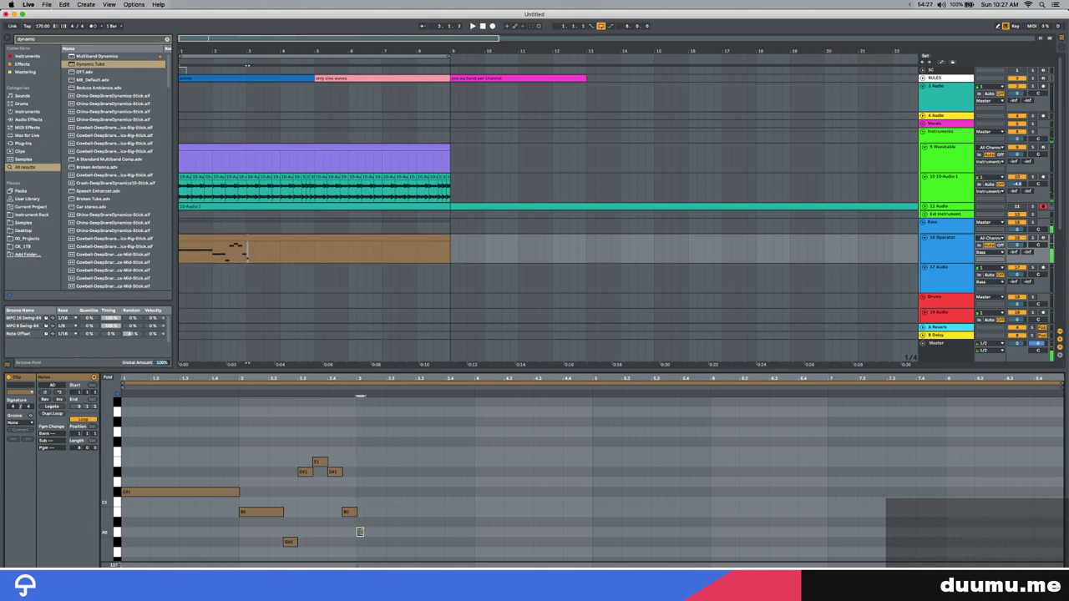
pyautogui.moveTo(360, 532)
pyautogui.mouseDown()
pyautogui.moveTo(473, 532)
pyautogui.moveTo(444, 531)
pyautogui.mouseUp()
pyautogui.click(448, 552)
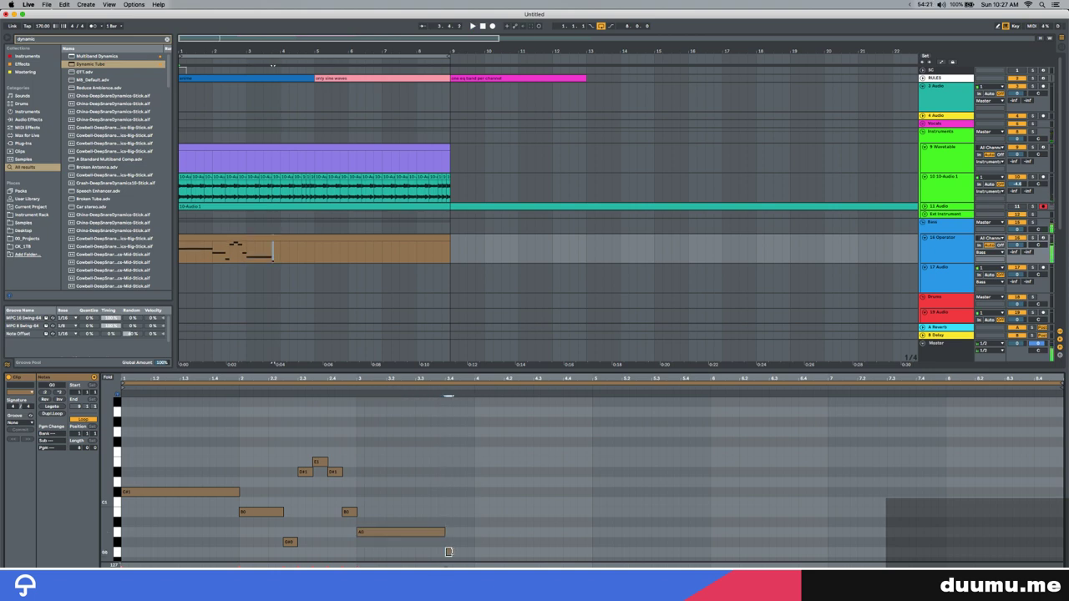
pyautogui.scroll(-2, 448, 552)
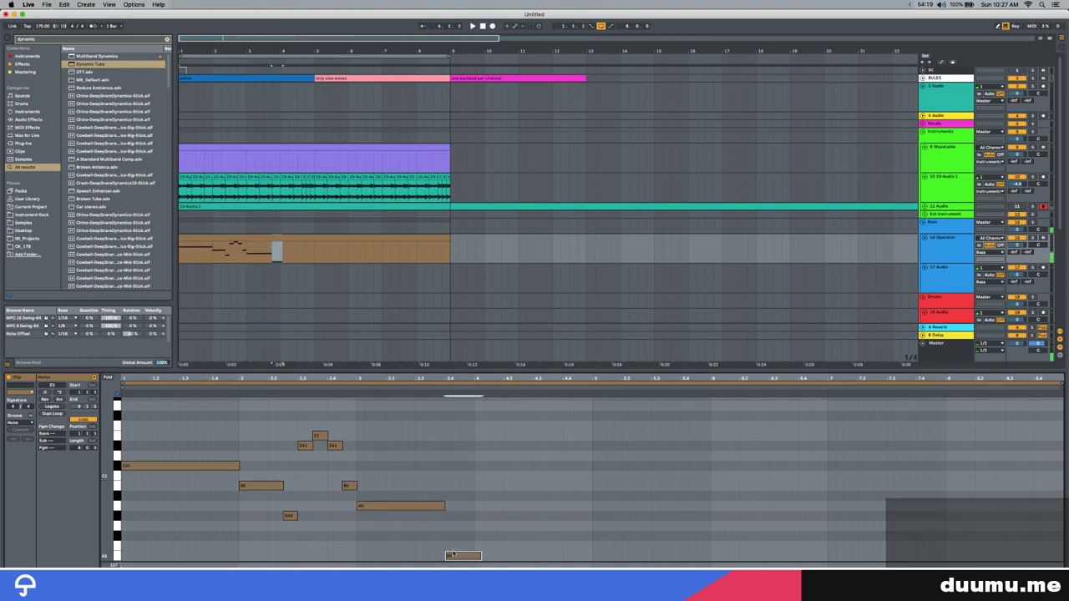
# Lengthen the E0 note to the start of bar 5 and repeat the four-bar bass phrase across bars 5 to 8
pyautogui.press('space')
pyautogui.hotkey('shift', 'Right')
pyautogui.hotkey('shift', 'Right')
pyautogui.hotkey('shift', 'Right')
pyautogui.hotkey('shift', 'Right')
pyautogui.hotkey('shift', 'Right')
pyautogui.hotkey('shift', 'Right')
pyautogui.hotkey('shift', 'Right')
pyautogui.hotkey('shift', 'Right')
pyautogui.hotkey('shift', 'Right')
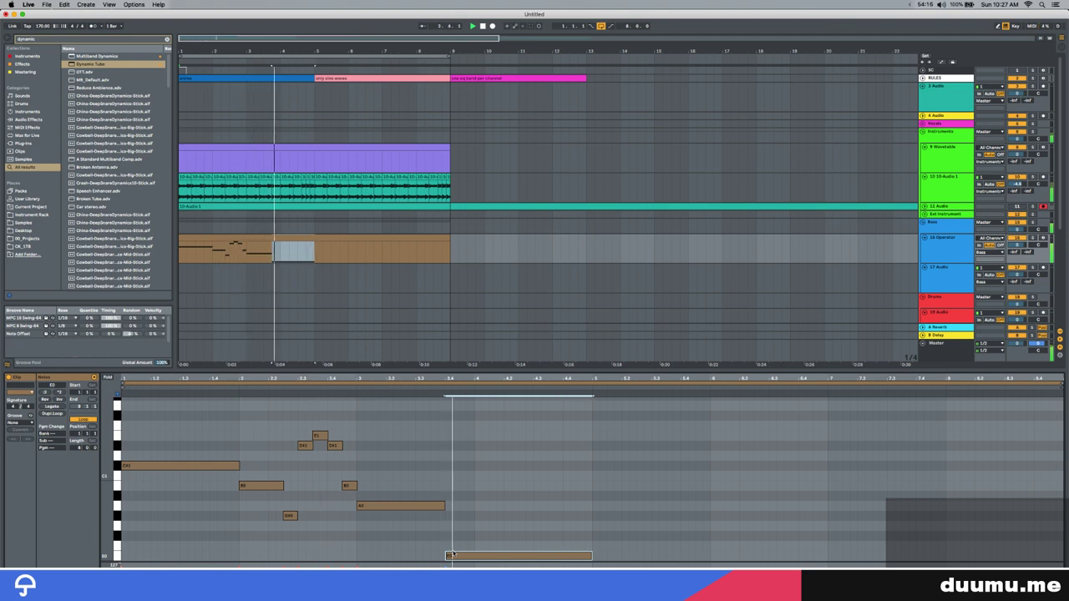
pyautogui.press('super+l')
pyautogui.press('space')
# Shorten the first E0 note to end at 4.4, add F#0 and B0 eighth notes leading into bar 5, and audition the line
pyautogui.moveTo(571, 528); pyautogui.dragTo(564, 555)
pyautogui.scroll(-3, 567, 549)
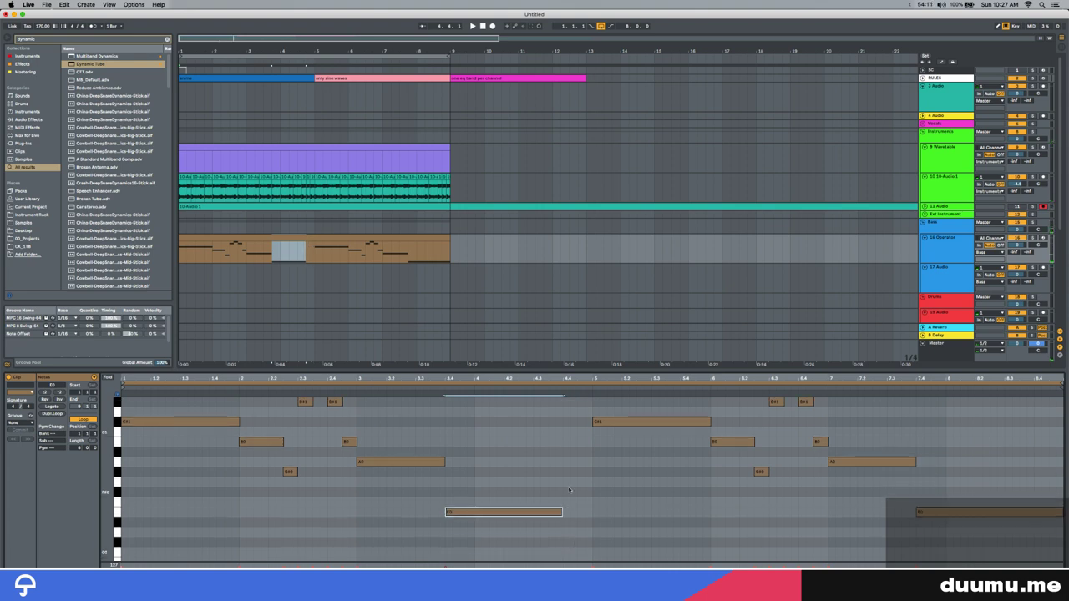
pyautogui.doubleClick(567, 491)
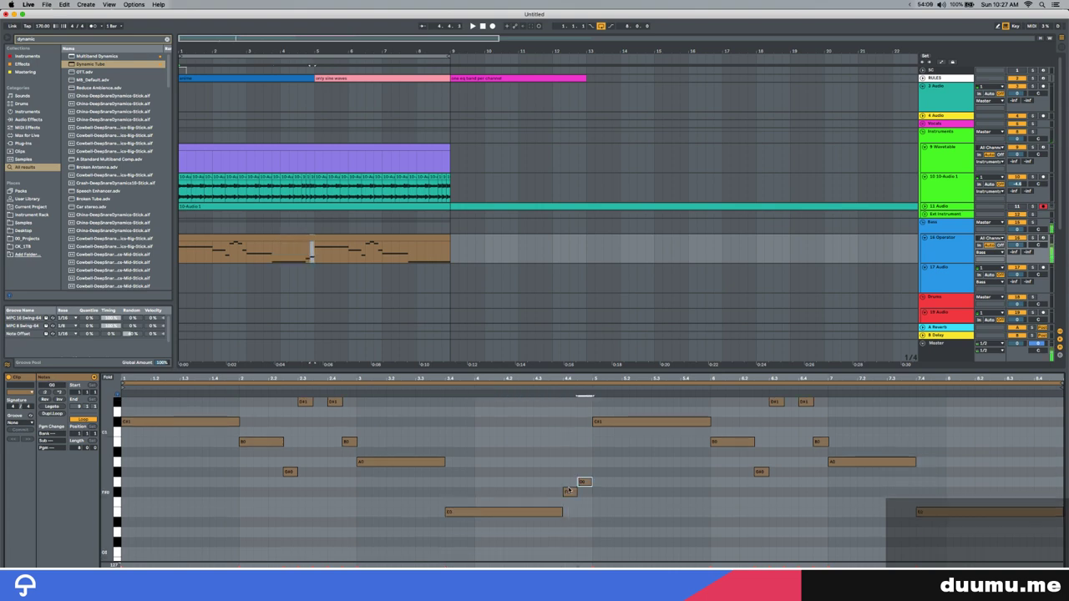
pyautogui.press('space')
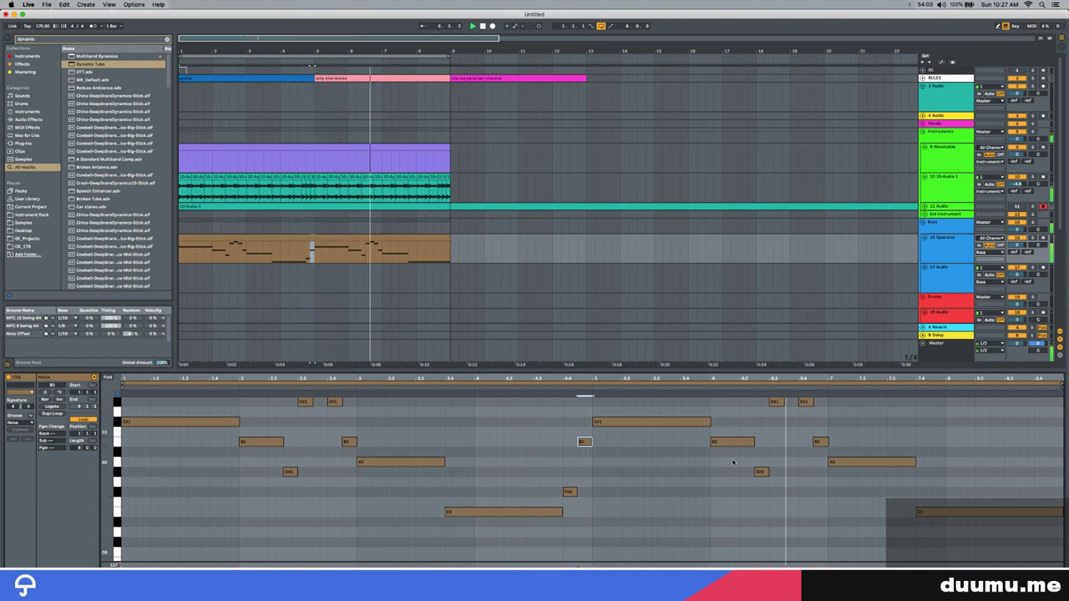
pyautogui.scroll(1, 913, 480)
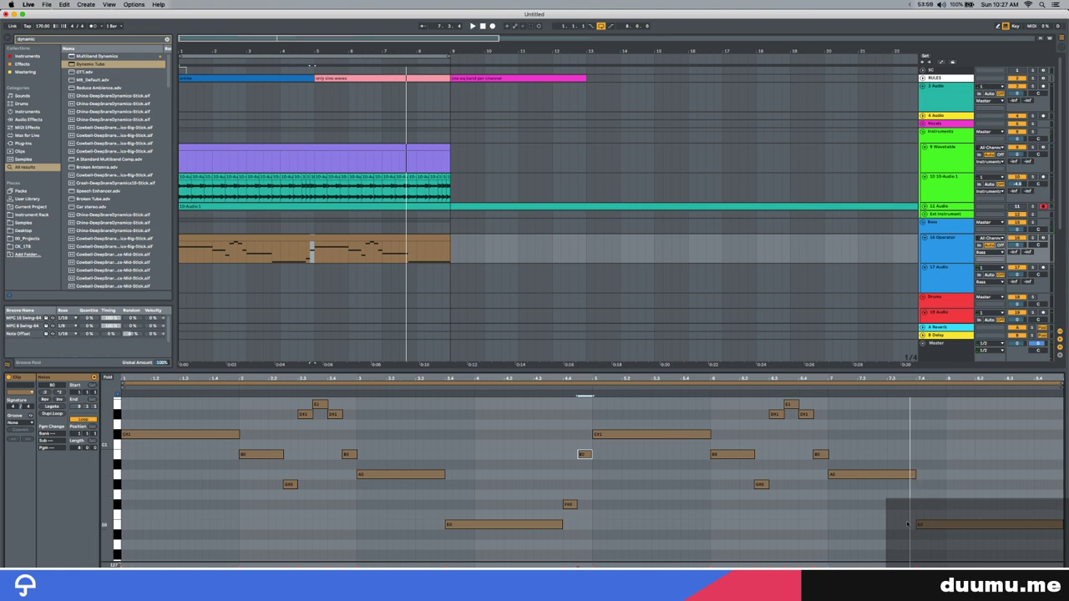
pyautogui.press('space')
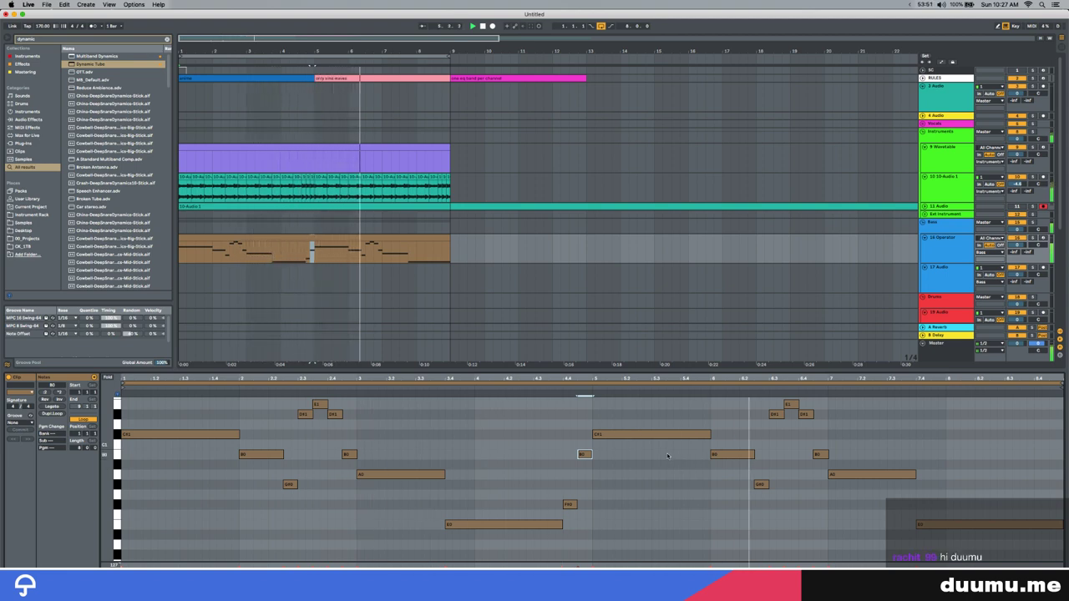
# Raise the bass line's final long note to C1 and audition it with the Bass group's devices in view
pyautogui.click(840, 476)
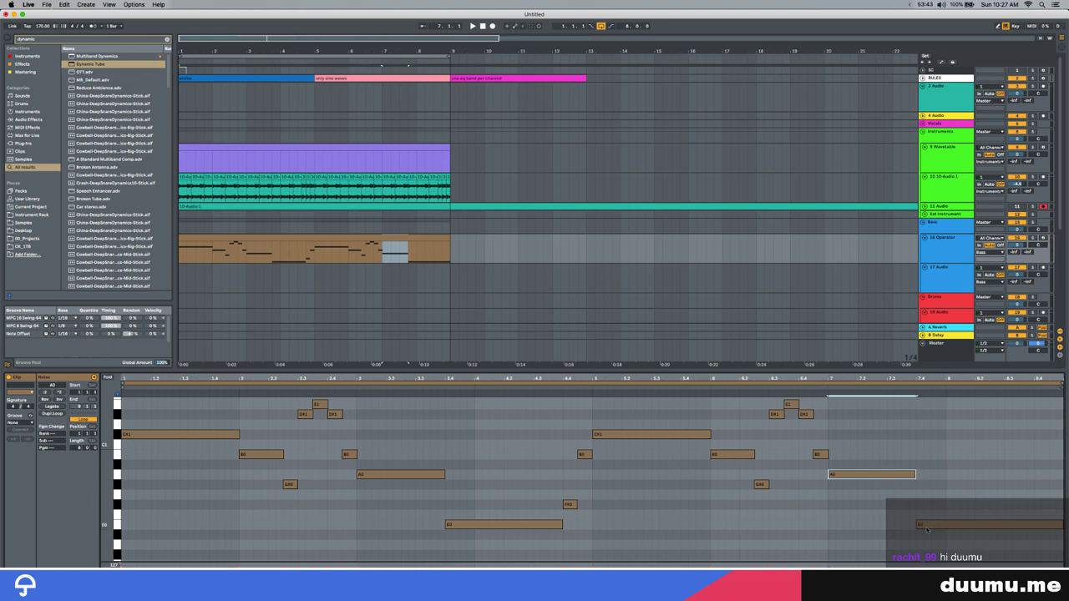
pyautogui.moveTo(930, 528); pyautogui.dragTo(932, 449)
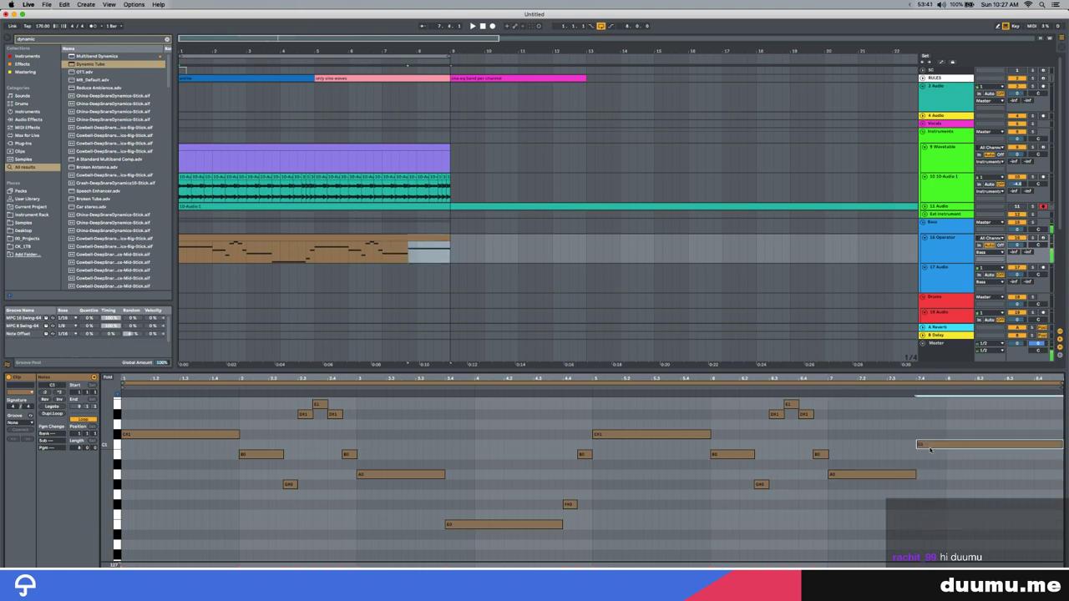
pyautogui.scroll(5, 931, 432)
pyautogui.press('space')
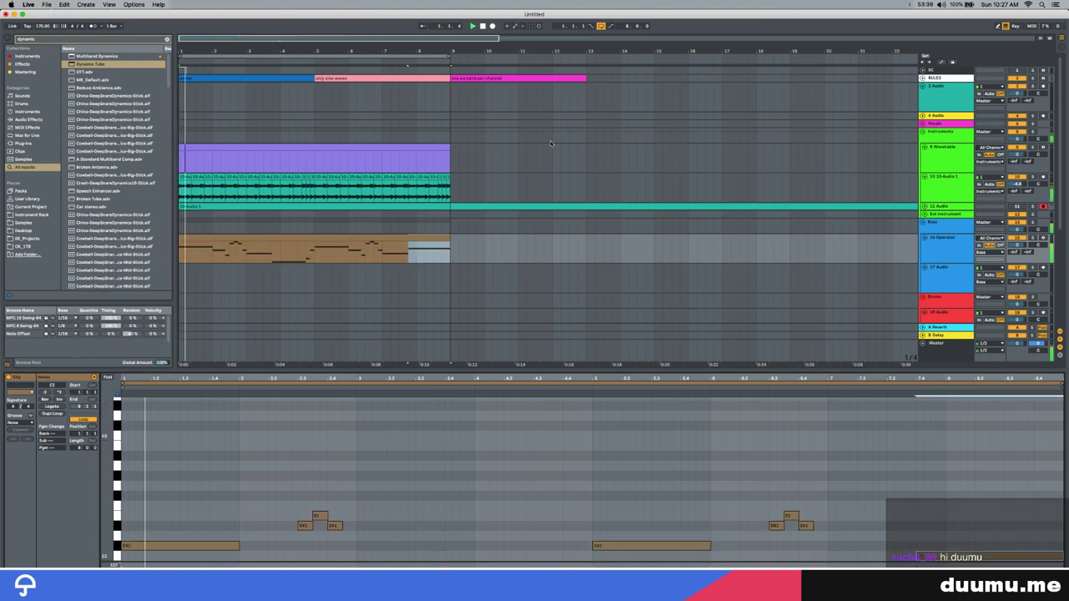
pyautogui.hotkey('shift', 'Tab')
pyautogui.click(380, 233)
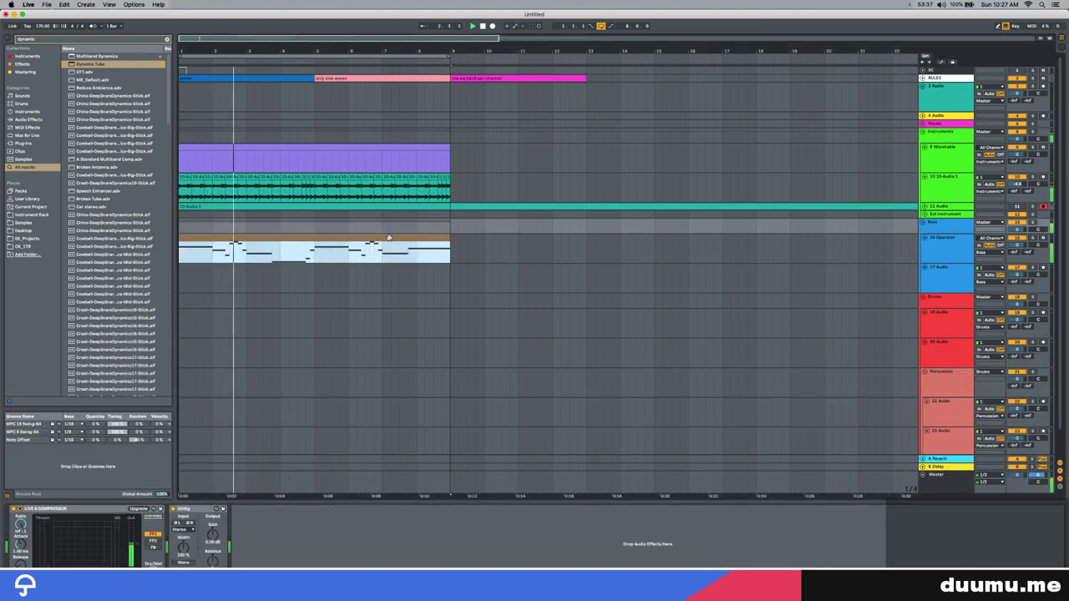
# Copy the eight-bar bass clip from the Operator track onto the Wavetable track and transpose its notes up an octave
pyautogui.click(389, 238)
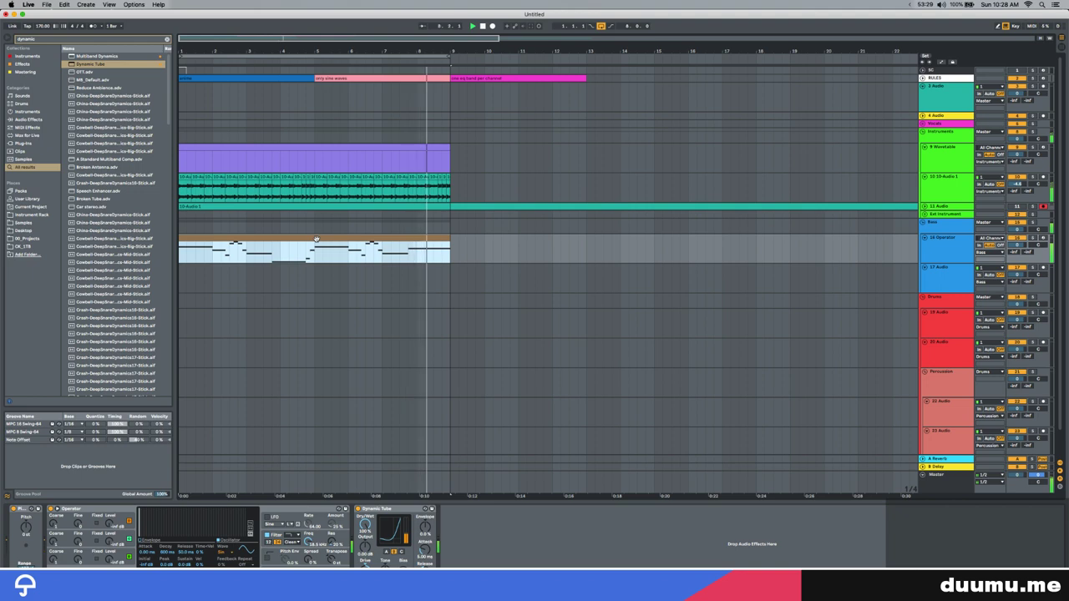
pyautogui.moveTo(316, 240); pyautogui.dragTo(314, 148)
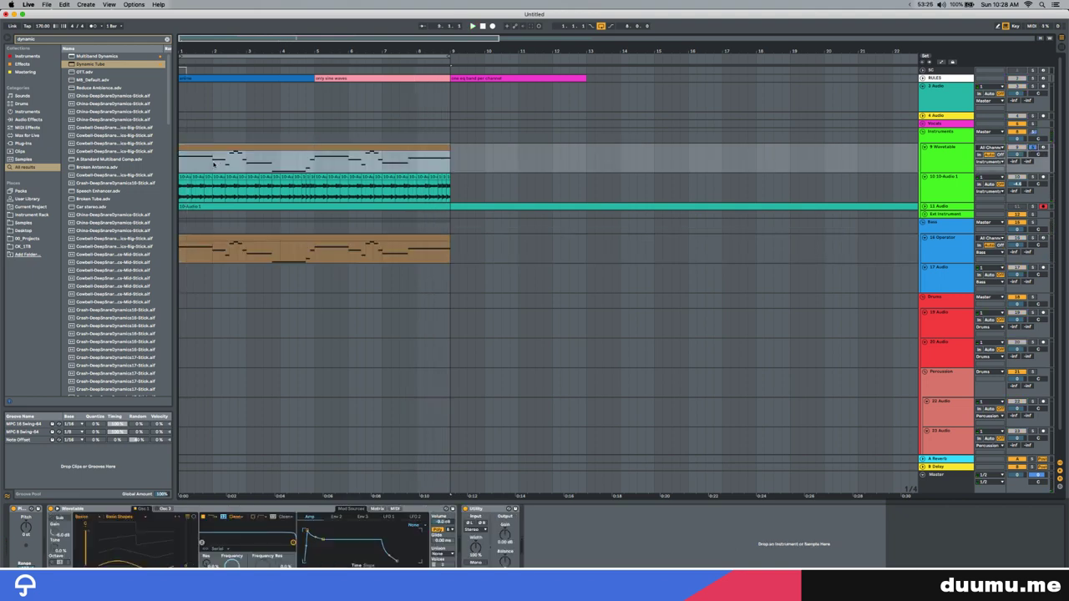
pyautogui.doubleClick(210, 147)
pyautogui.hotkey('shift', 'Up')
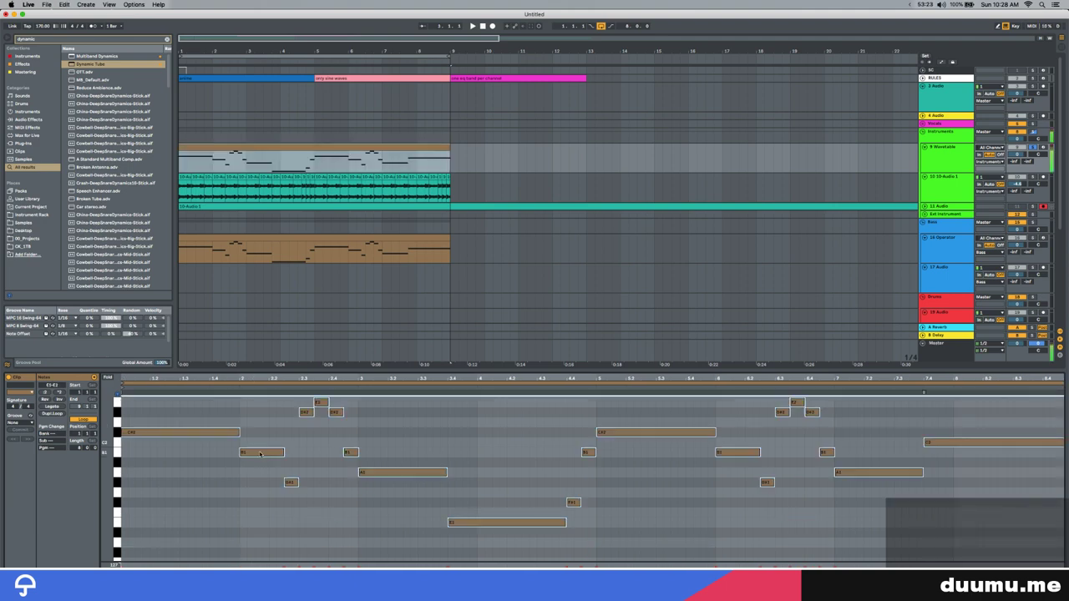
# Delete the short passing notes from both halves of the Wavetable clip, keeping only the long root notes
pyautogui.scroll(-1, 182, 470)
pyautogui.moveTo(298, 506); pyautogui.dragTo(316, 405)
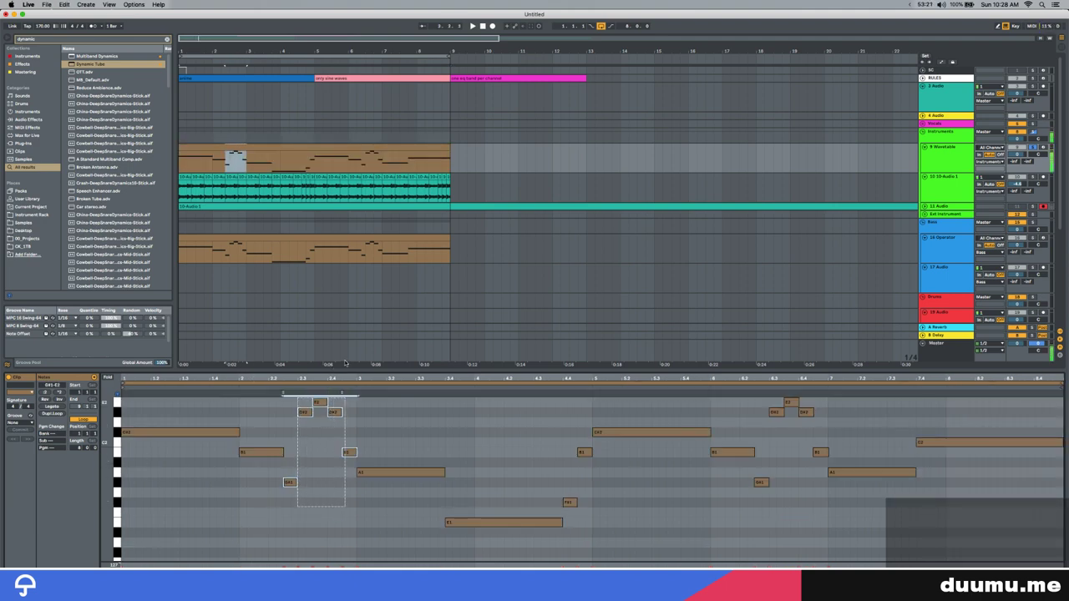
pyautogui.press('Delete')
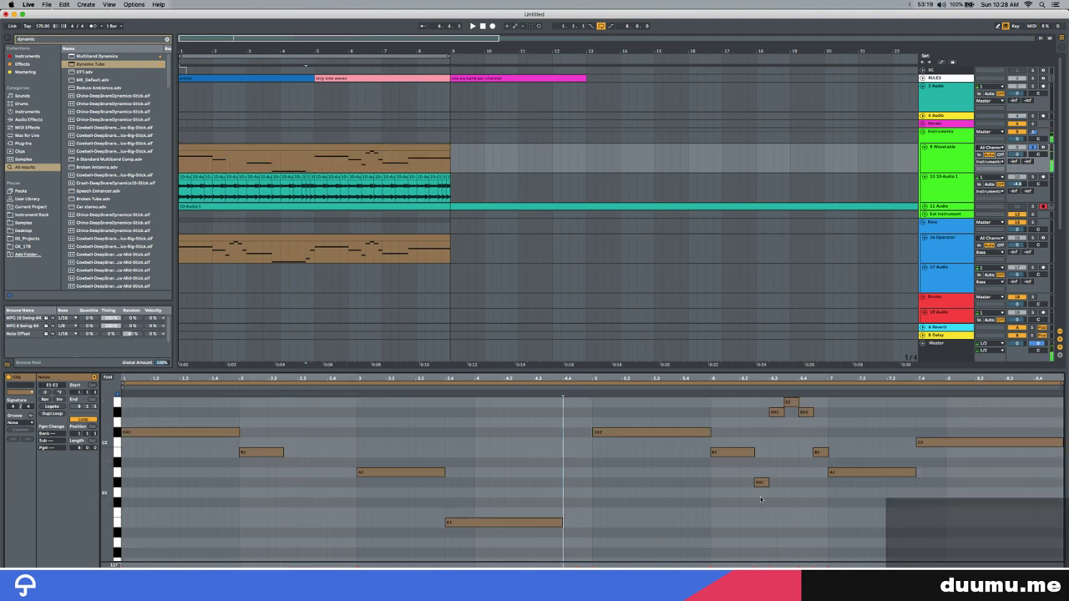
pyautogui.press('Delete')
# Apply Legato to all notes in the Wavetable clip and transpose them up another octave
pyautogui.press('super+a')
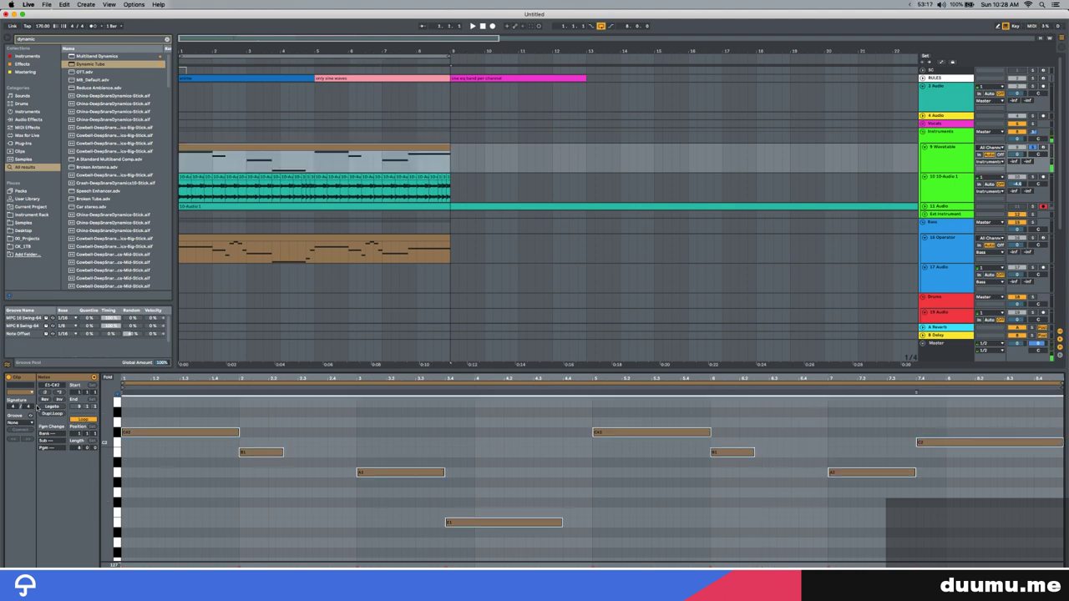
pyautogui.press('super+l')
pyautogui.hotkey('shift', 'Up')
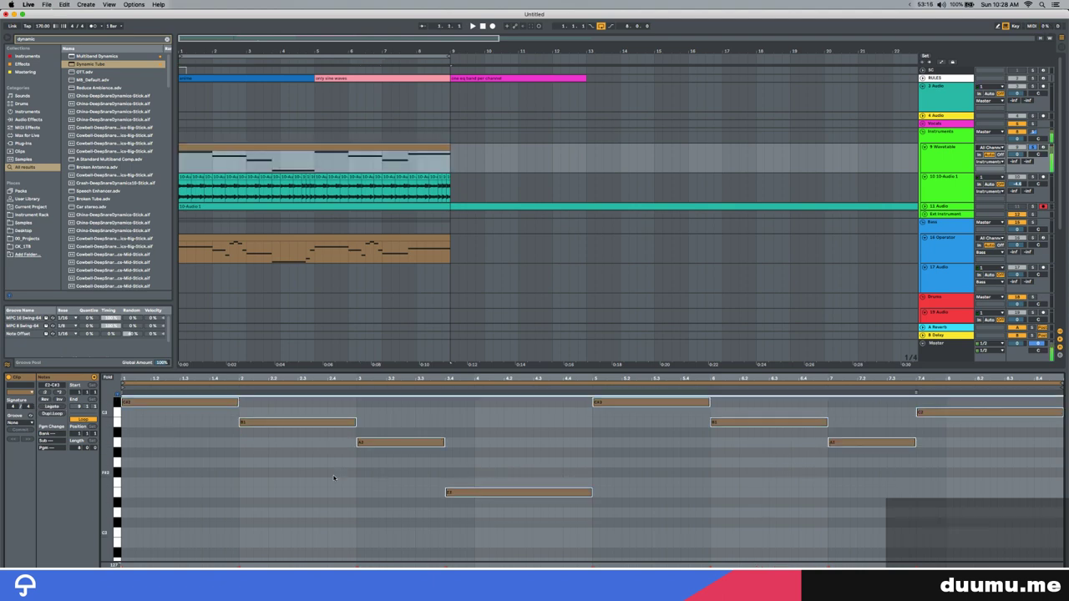
# Stack copies of the first C#3 note at E3, G#3 and B3 to form a bar 1 chord
pyautogui.scroll(5, 352, 491)
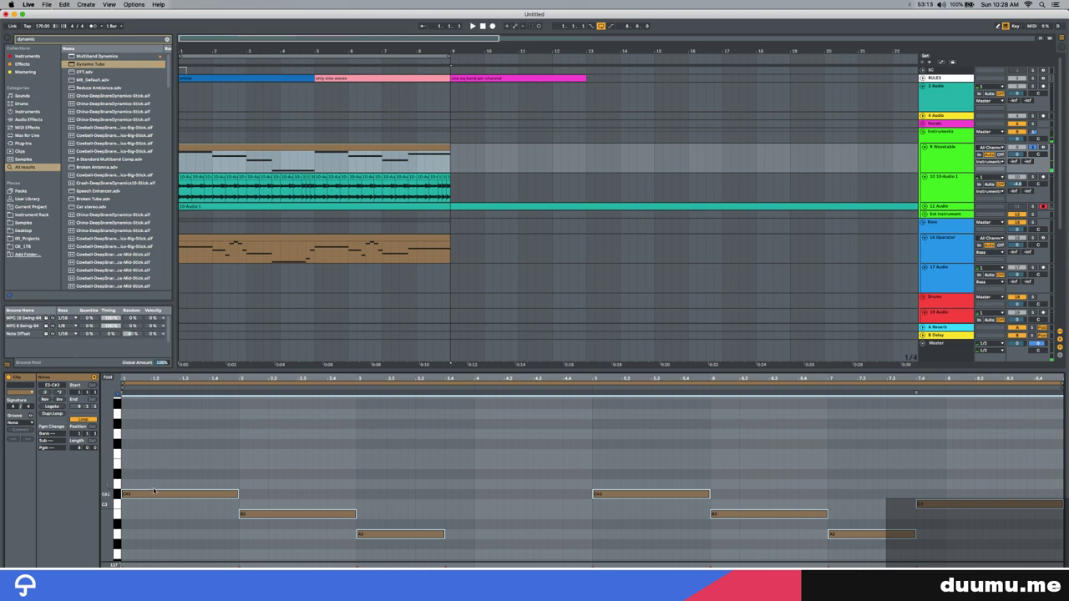
pyautogui.click(169, 491)
pyautogui.moveTo(174, 495); pyautogui.dragTo(179, 465)
pyautogui.moveTo(180, 466); pyautogui.dragTo(183, 407)
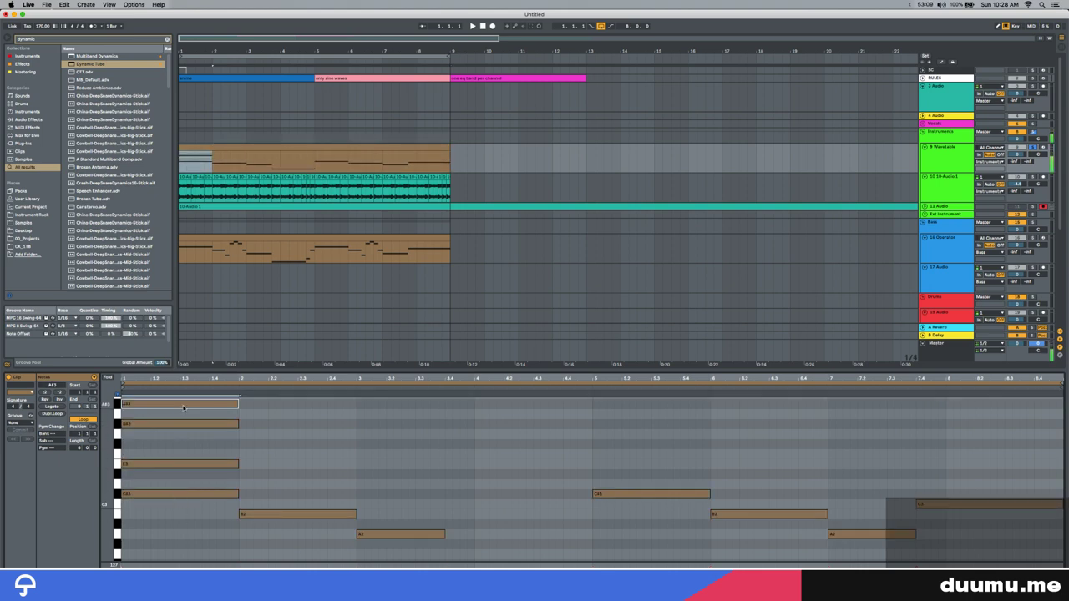
pyautogui.press('Up')
pyautogui.moveTo(120, 502); pyautogui.dragTo(99, 502)
pyautogui.moveTo(202, 517); pyautogui.dragTo(198, 490)
# Transpose the row of root notes down an octave and move the bar 1 chord's B3 down to B2
pyautogui.moveTo(304, 465); pyautogui.dragTo(1055, 561)
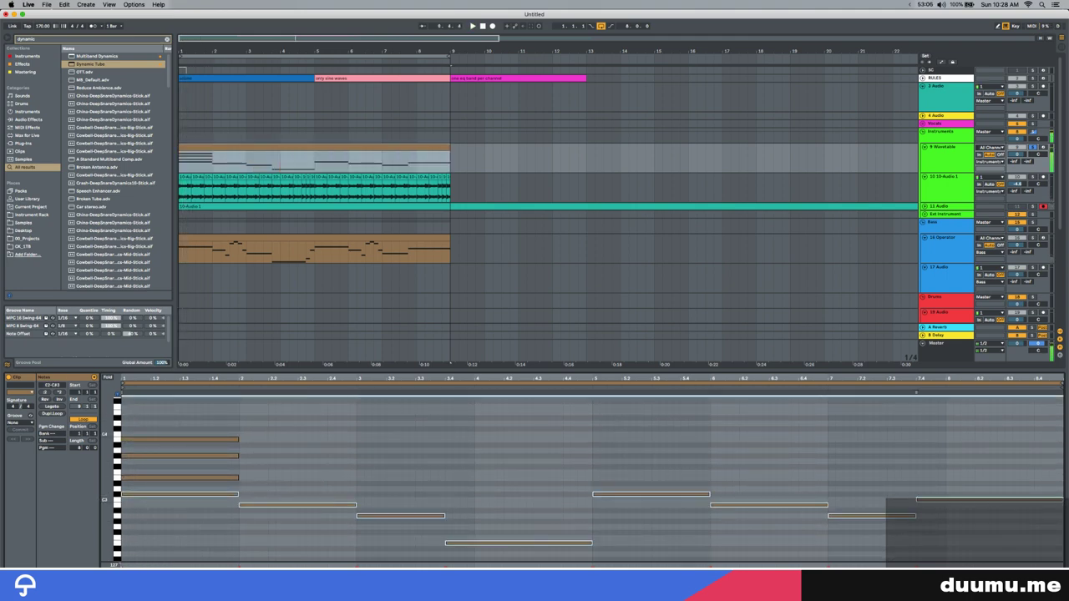
pyautogui.hotkey('shift', 'Down')
pyautogui.scroll(3, 180, 467)
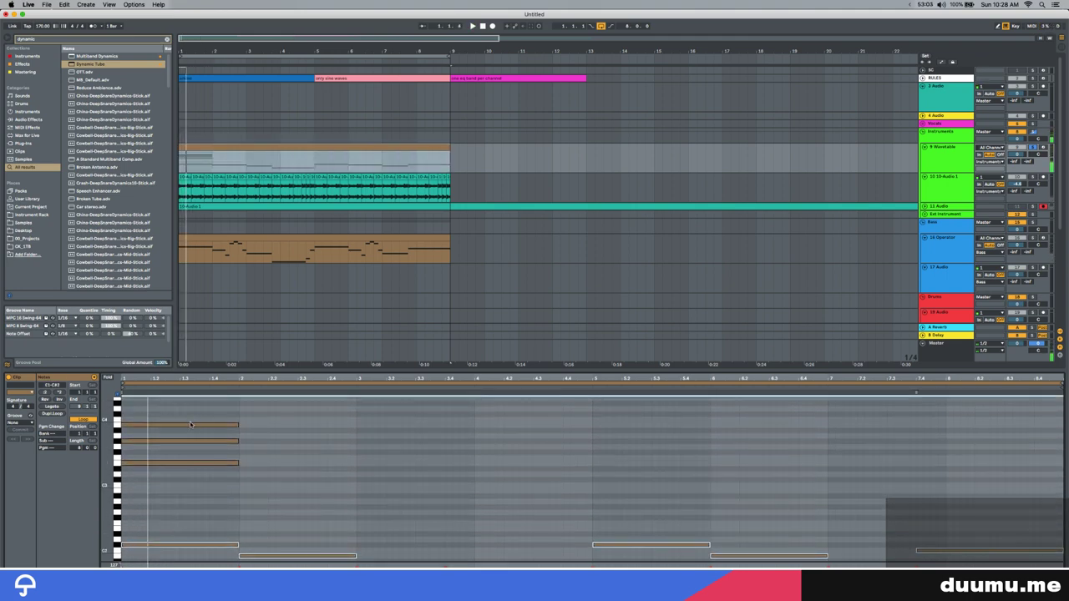
pyautogui.doubleClick(189, 416)
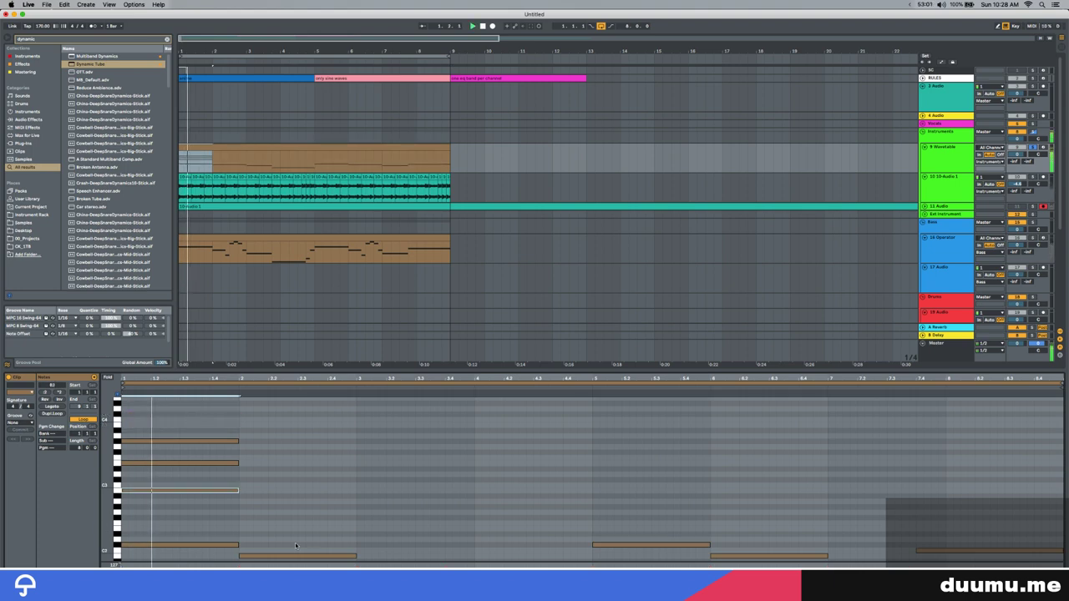
# Stack B2, D#3 and F#3 above the bar 2 root, and C#3, E3 and G#3 above the bar 3 root
pyautogui.doubleClick(268, 452)
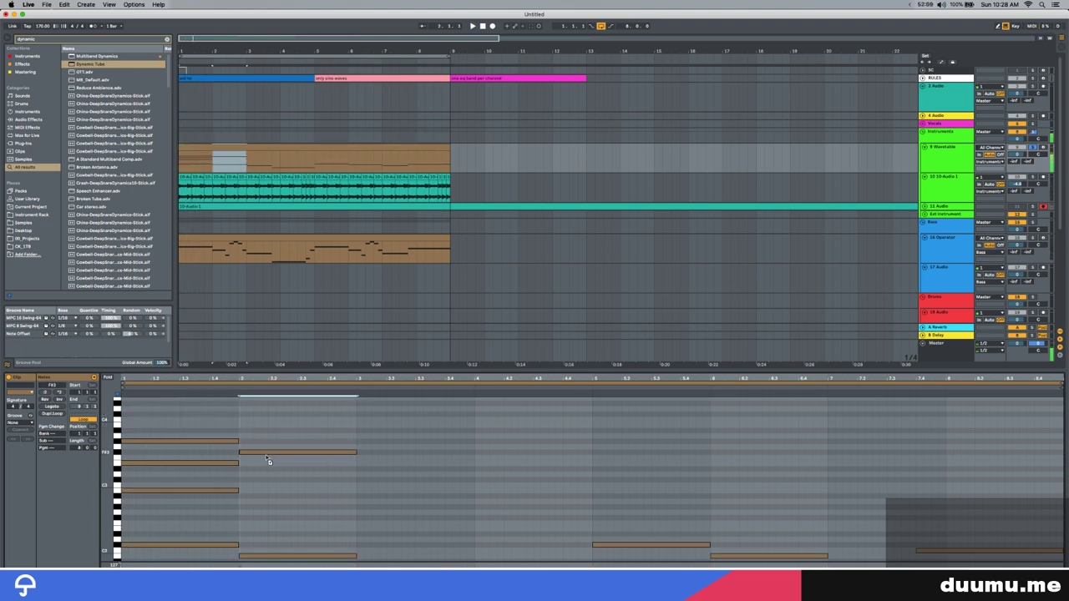
pyautogui.moveTo(268, 473); pyautogui.dragTo(268, 495)
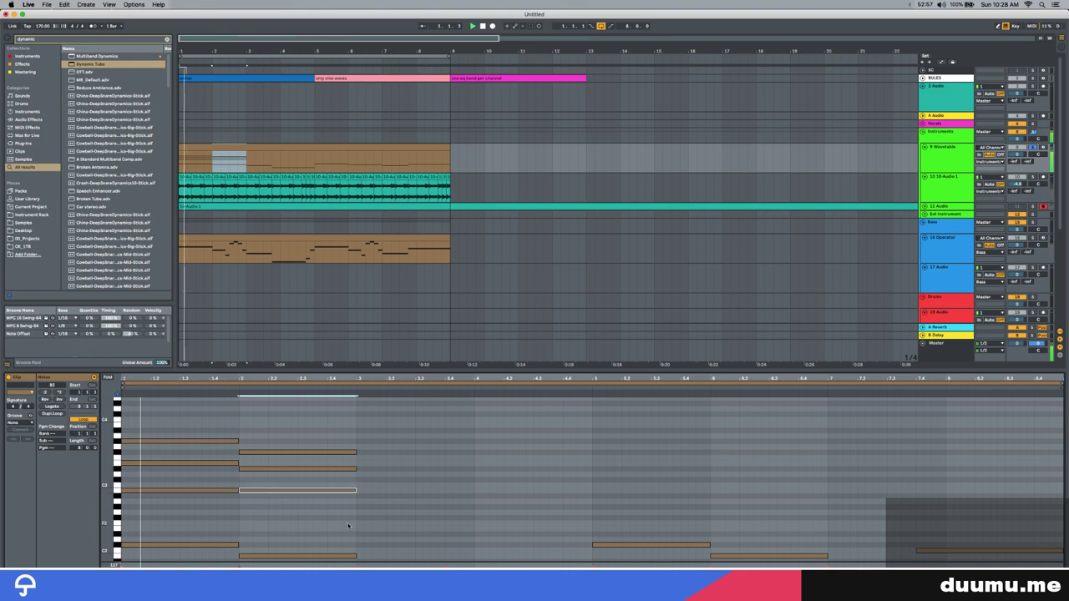
pyautogui.scroll(-2, 348, 525)
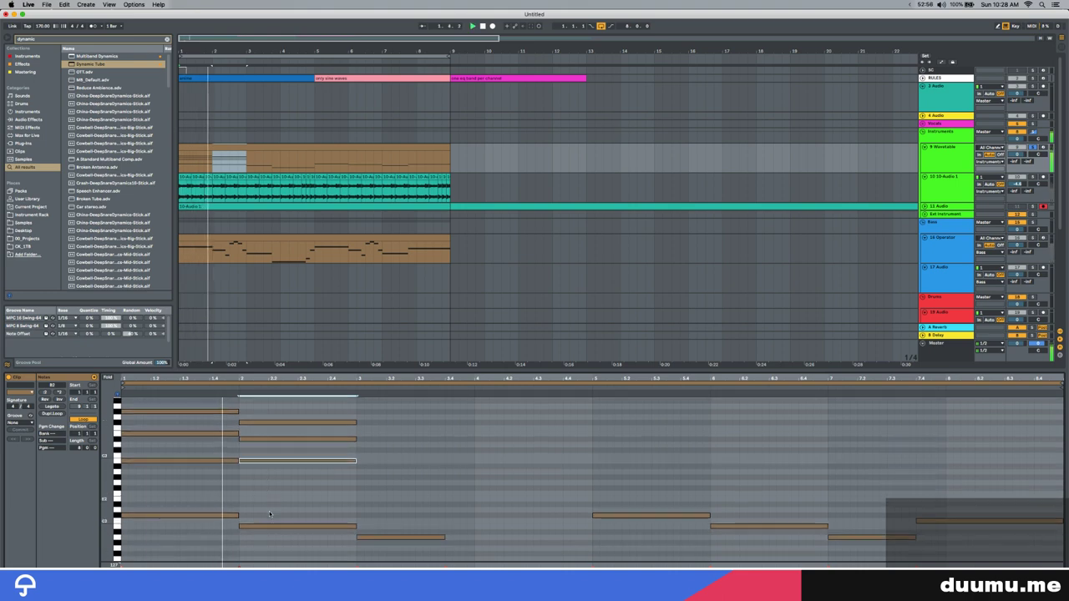
pyautogui.click(378, 538)
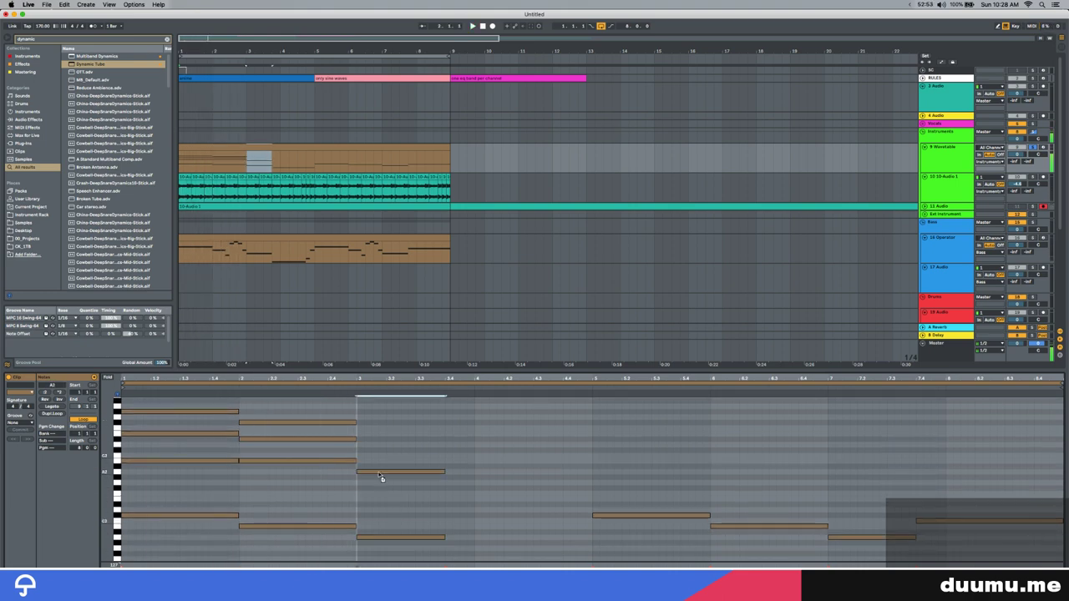
pyautogui.moveTo(377, 444); pyautogui.dragTo(377, 452)
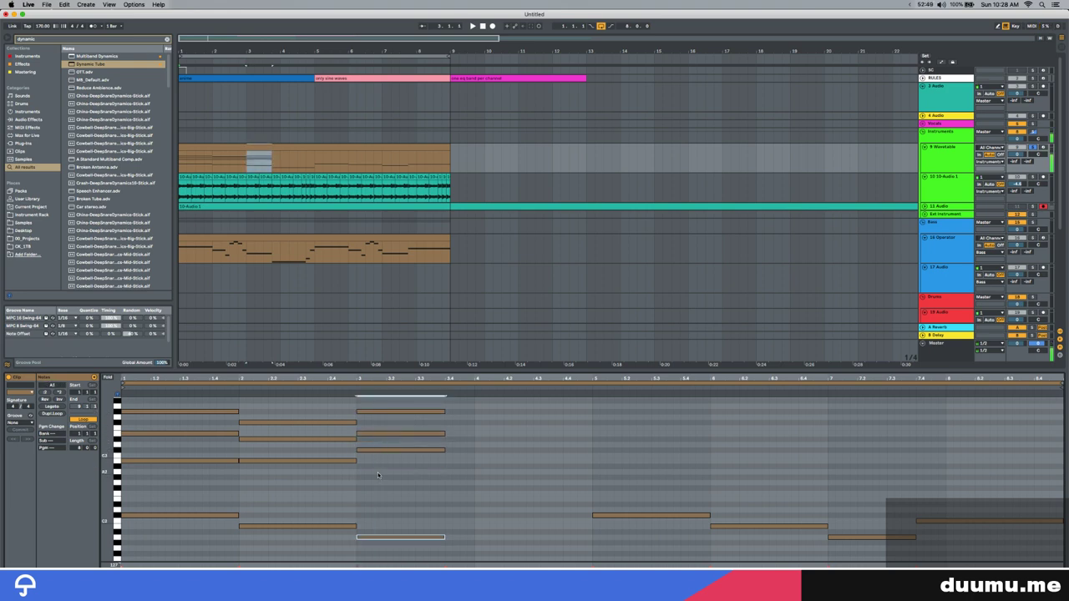
# Audition the chords and select the E1 root note spanning 3.4 to bar 5 for the next chord
pyautogui.click(378, 476)
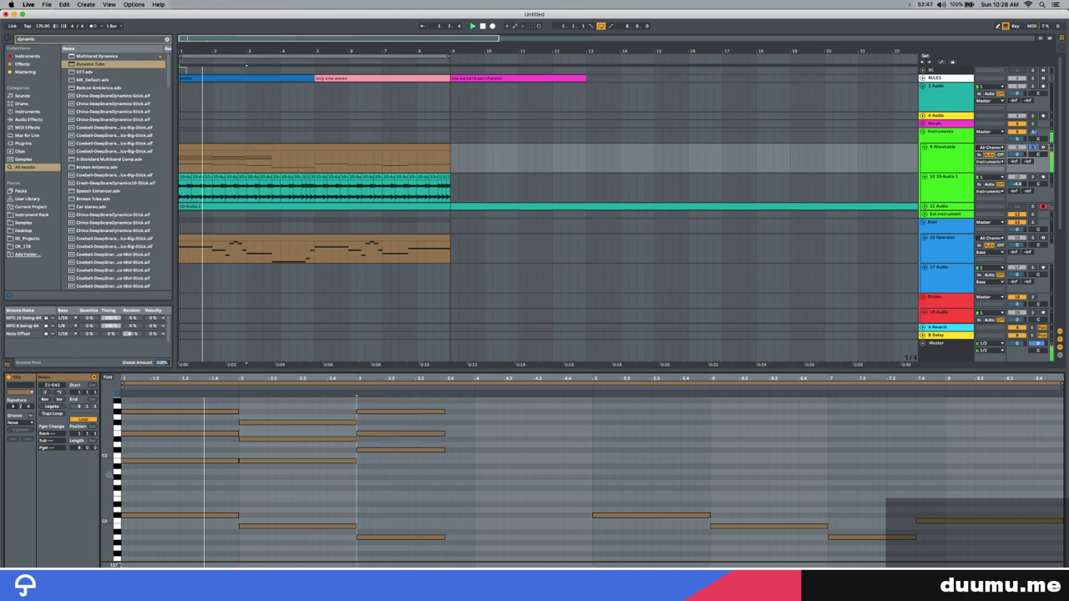
pyautogui.moveTo(106, 475); pyautogui.dragTo(84, 476)
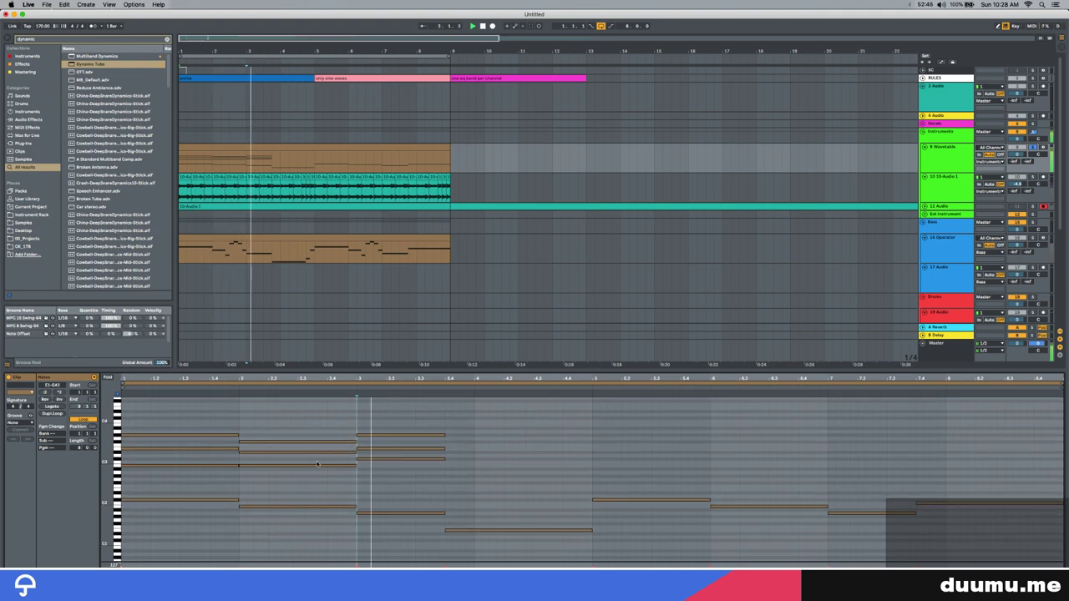
pyautogui.click(458, 531)
pyautogui.click(459, 530)
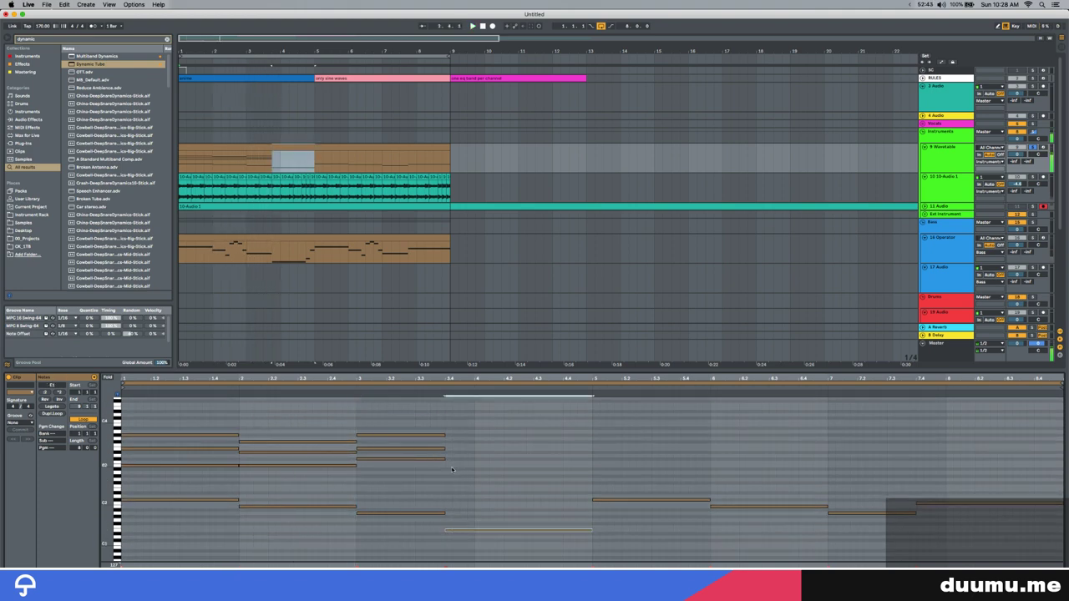
# Stack three upper chord notes above the low E1 note in bar 4, topped by G#3, and play the result
pyautogui.moveTo(458, 514); pyautogui.dragTo(458, 471)
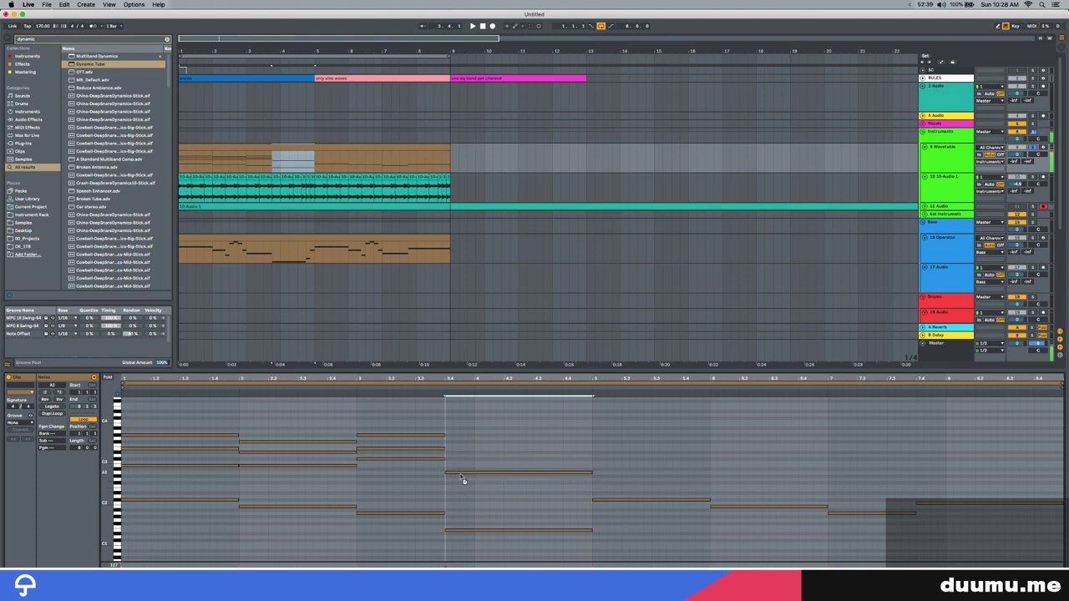
pyautogui.moveTo(461, 473); pyautogui.dragTo(464, 446)
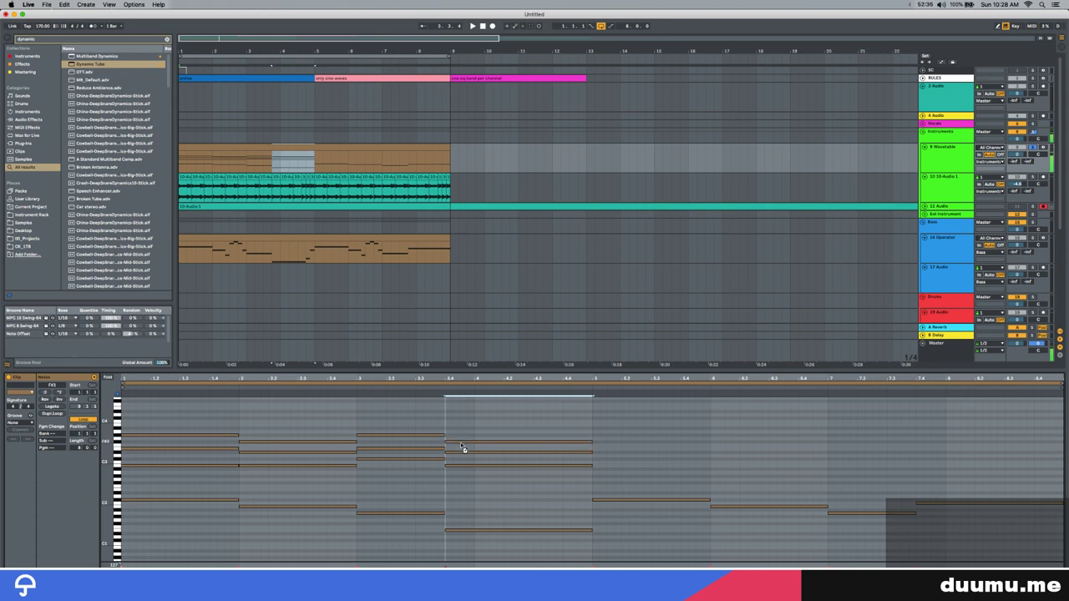
pyautogui.press('space')
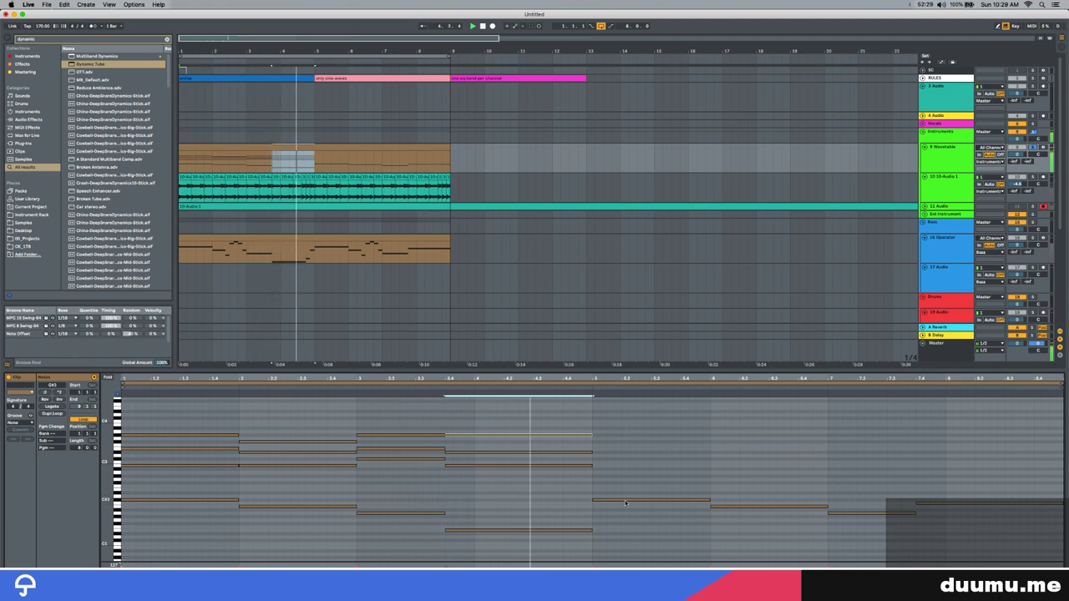
pyautogui.press('space')
# Copy the first three chords of the clip and paste them at bar 5, over the second half's bass notes
pyautogui.moveTo(207, 532); pyautogui.dragTo(228, 405)
pyautogui.press('super+c')
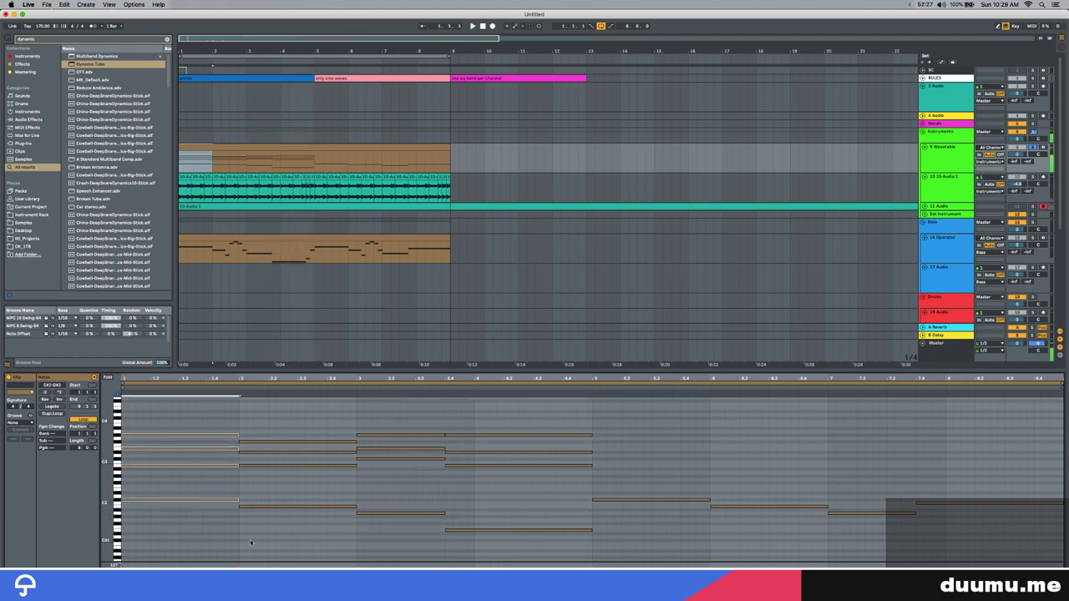
pyautogui.moveTo(192, 535); pyautogui.dragTo(407, 350)
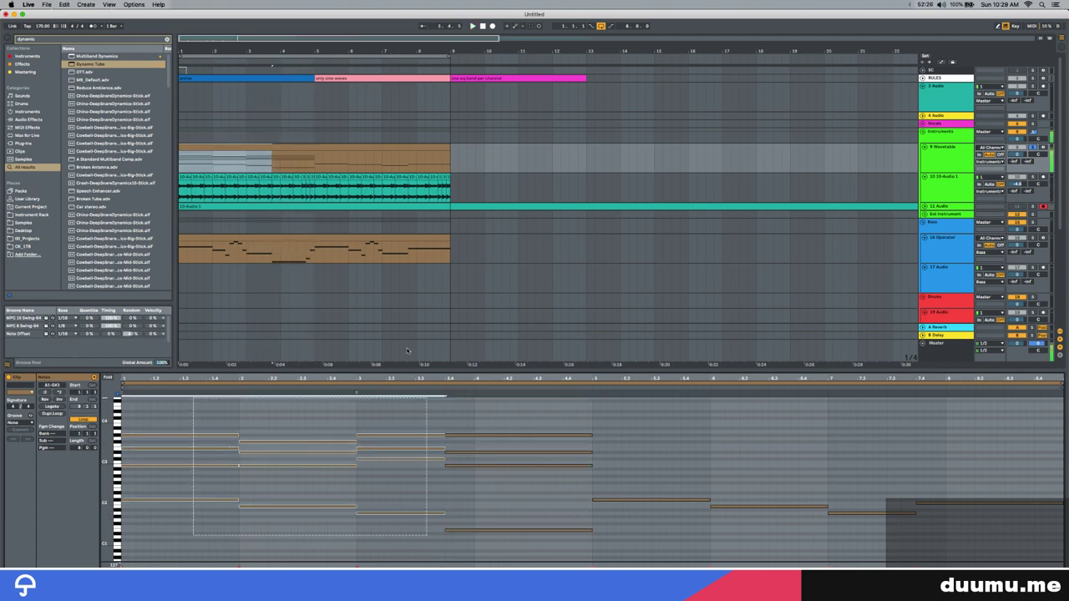
pyautogui.click(606, 418)
pyautogui.press('super+v')
# Copy the bar 5 chord's upper notes onto the clip's closing C2 note, fitting them to its length
pyautogui.click(923, 509)
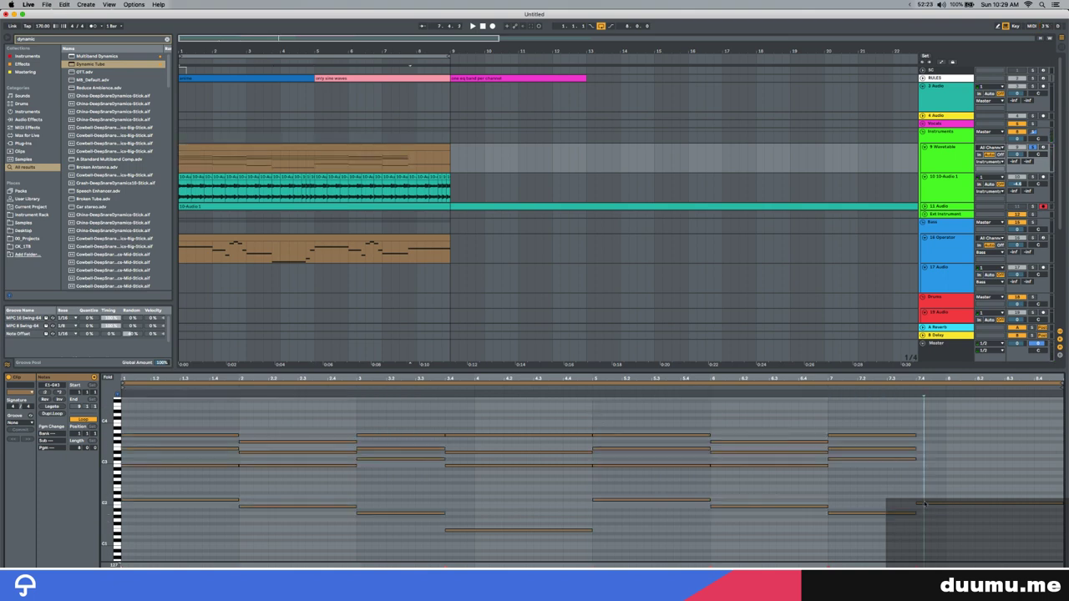
pyautogui.moveTo(652, 514); pyautogui.dragTo(656, 430)
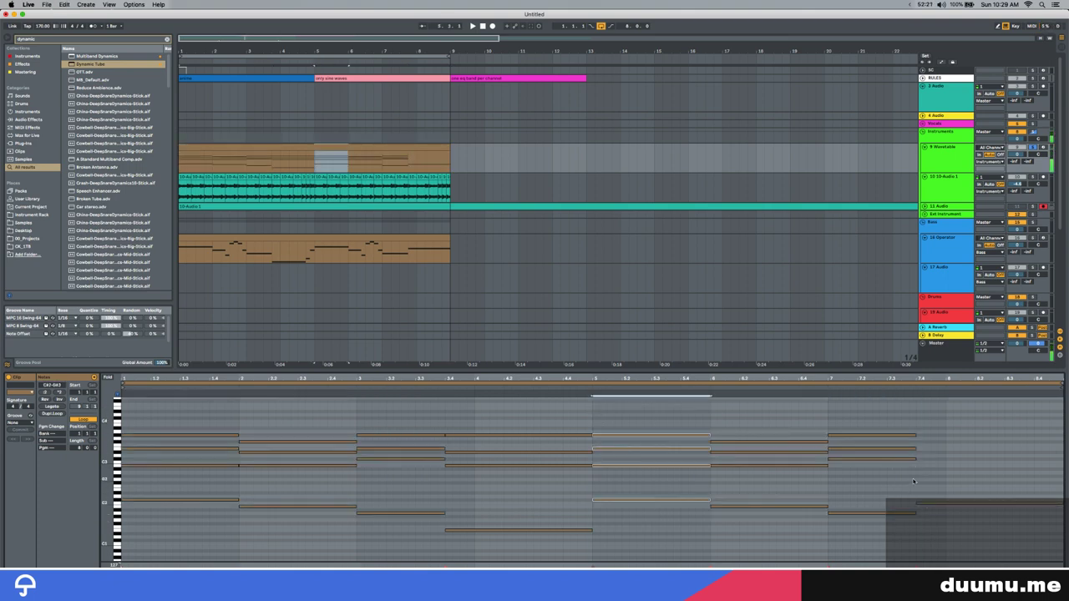
pyautogui.press('super+c')
pyautogui.press('super+v')
pyautogui.moveTo(1037, 502); pyautogui.dragTo(958, 433)
pyautogui.press('Delete')
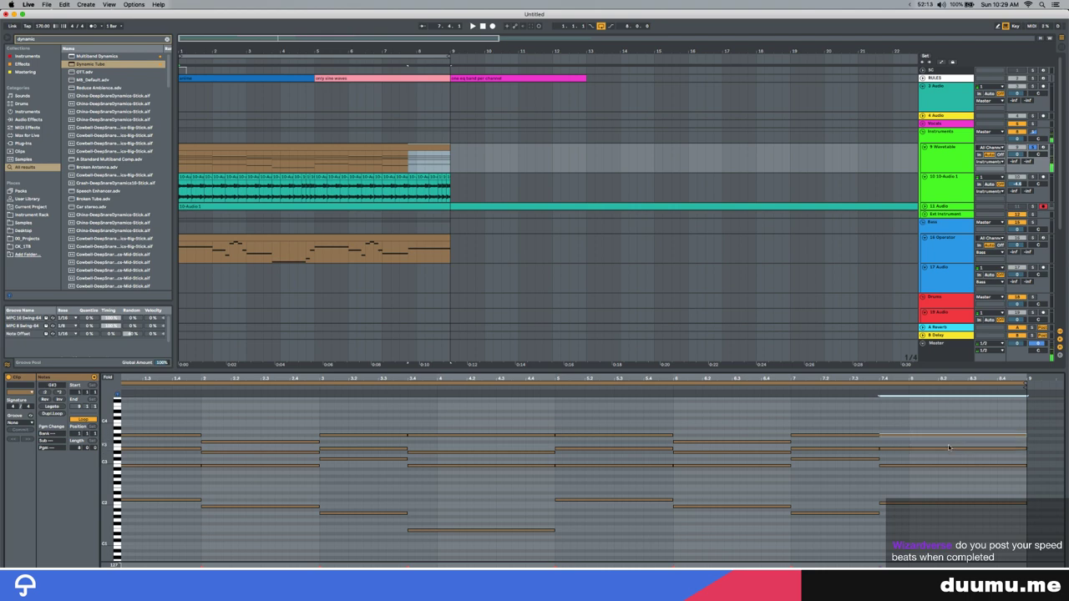
# Revoice the last chord by lowering its middle note to D#3 and raising its B2 note to C3, and play the clip
pyautogui.moveTo(874, 531); pyautogui.dragTo(895, 408)
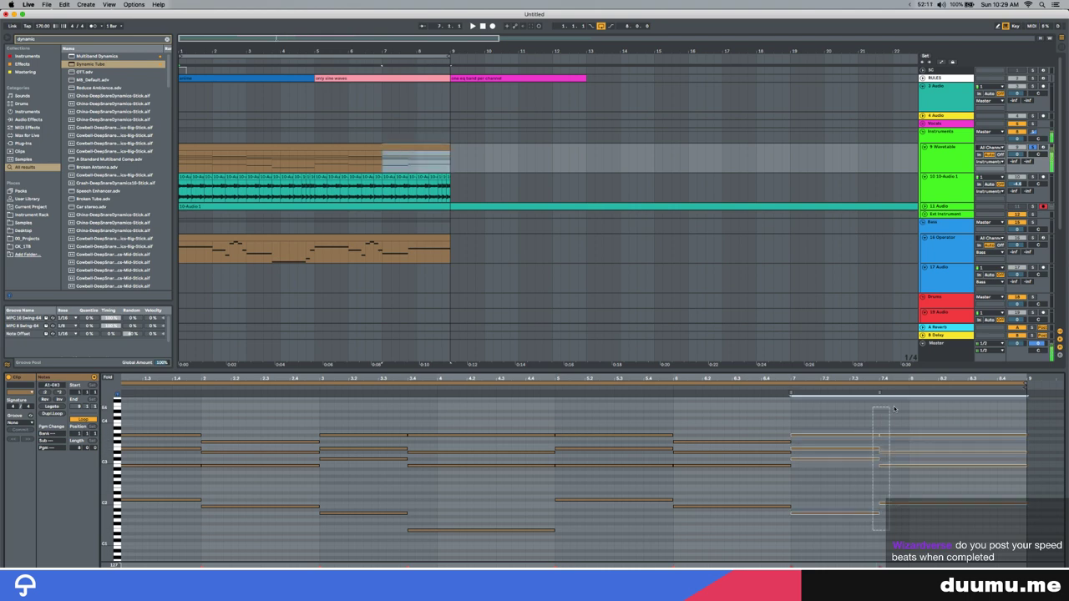
pyautogui.moveTo(911, 527); pyautogui.dragTo(911, 466)
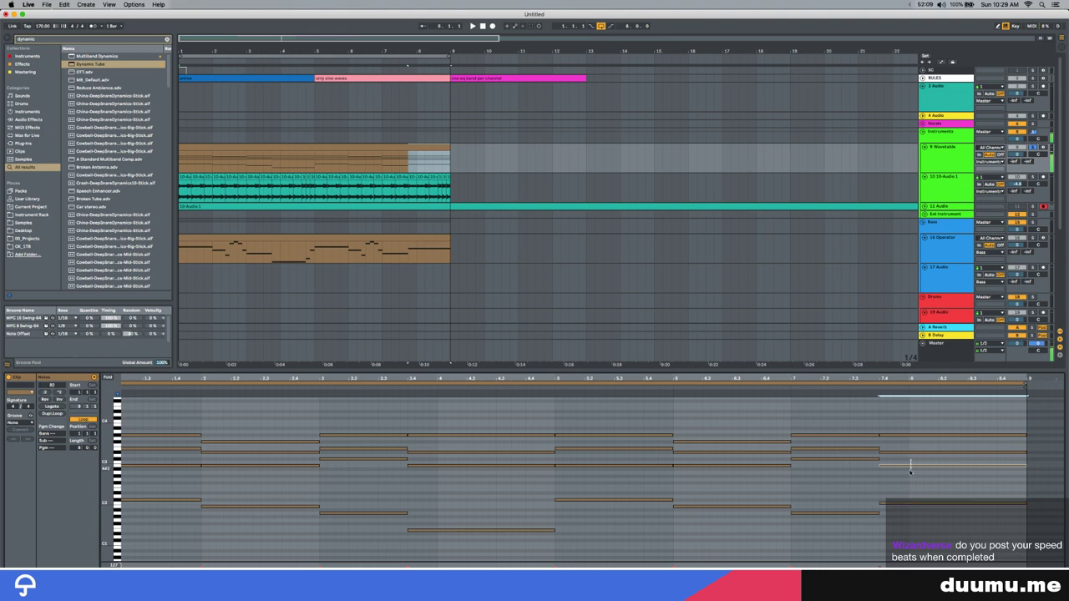
pyautogui.moveTo(902, 523); pyautogui.dragTo(903, 388)
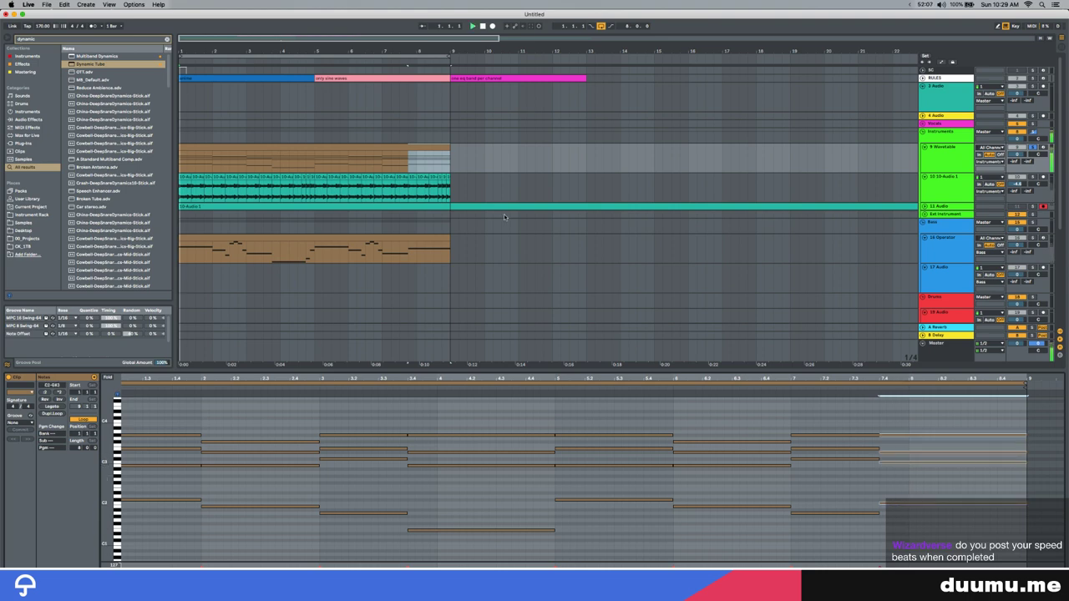
pyautogui.click(367, 147)
pyautogui.hotkey('shift', 'Tab')
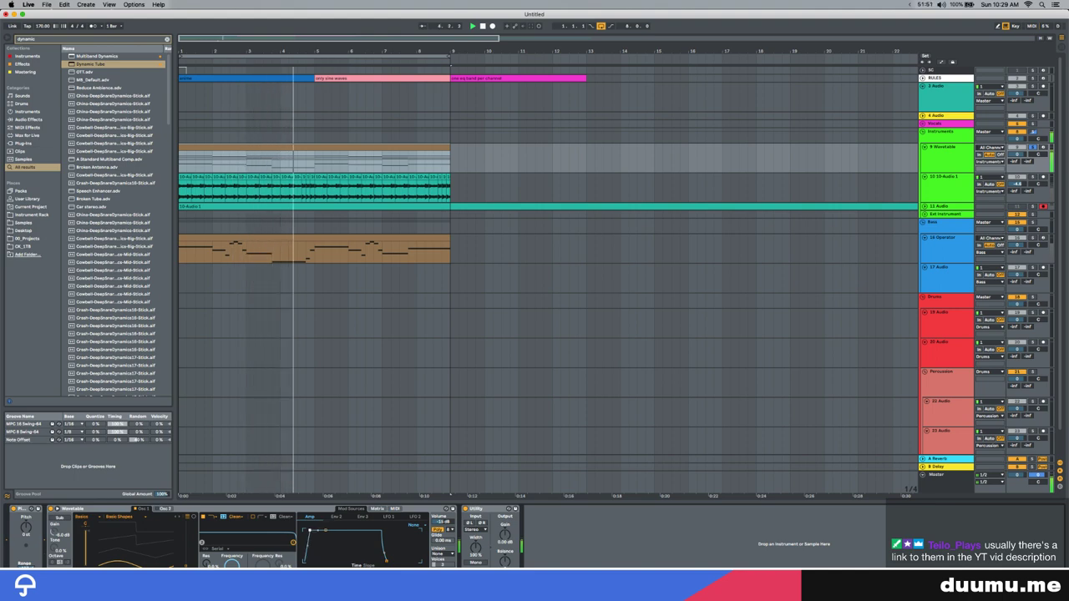
# Transpose all notes of the Operator bass clip and the Wavetable chord clip down three semitones
pyautogui.doubleClick(270, 238)
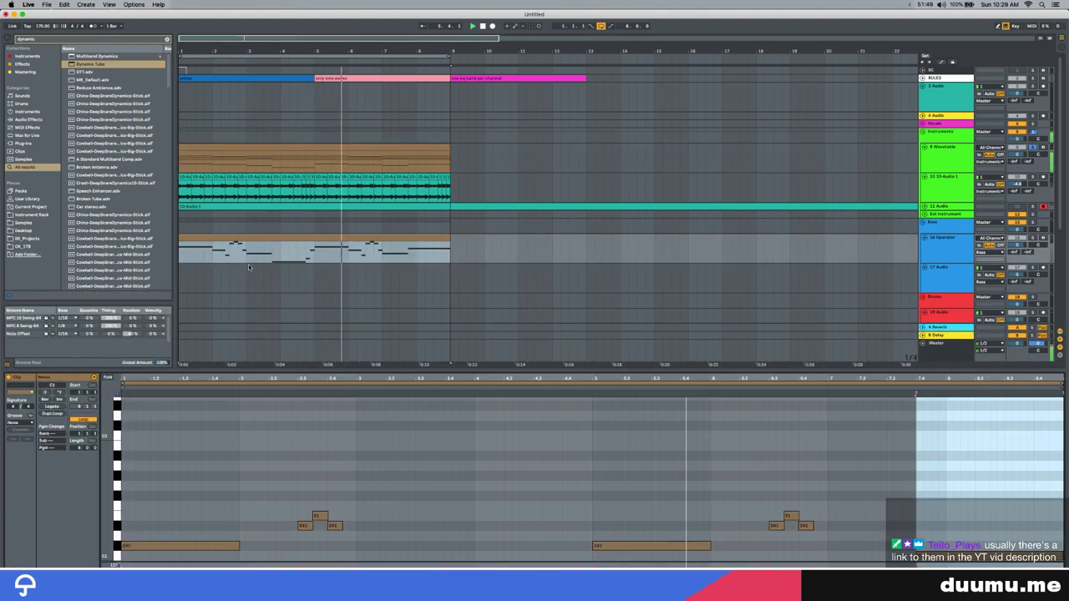
pyautogui.scroll(-3, 228, 461)
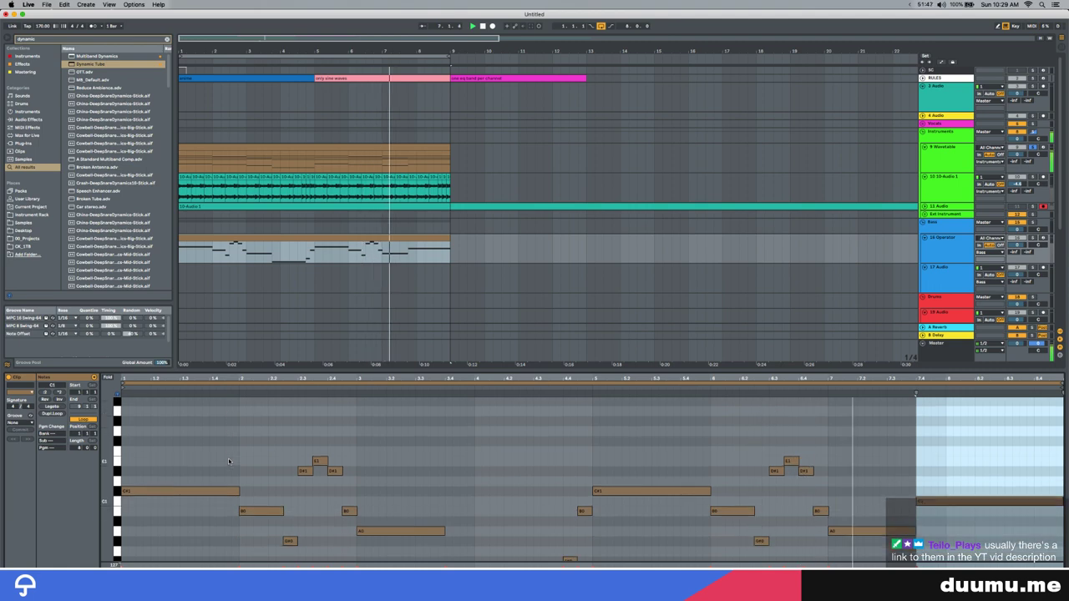
pyautogui.press('space')
pyautogui.press('super+a')
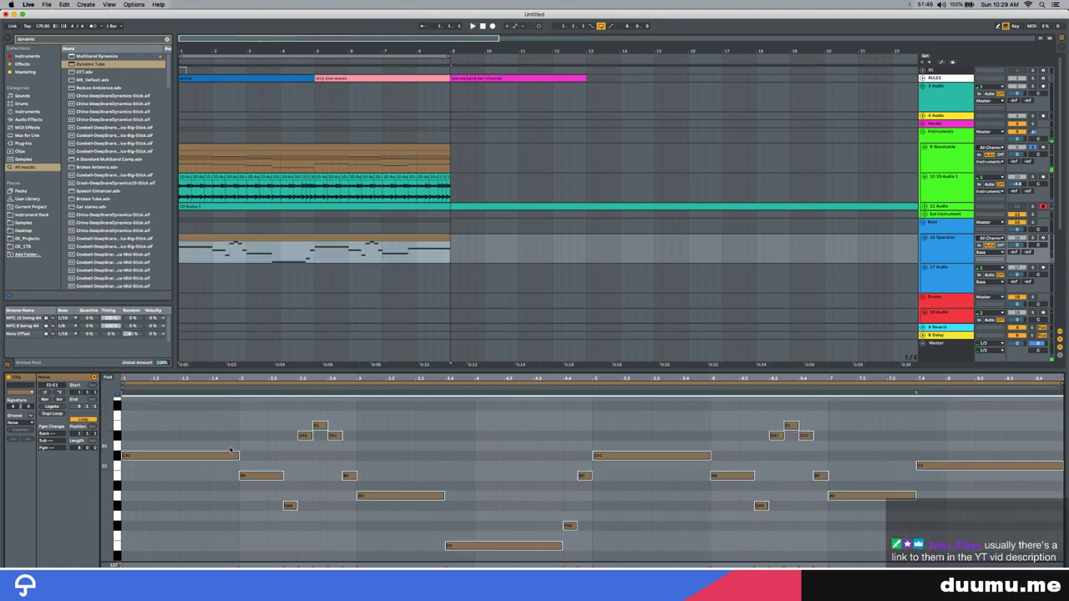
pyautogui.press('Down')
pyautogui.press('Down')
pyautogui.press('Down')
pyautogui.click(320, 148)
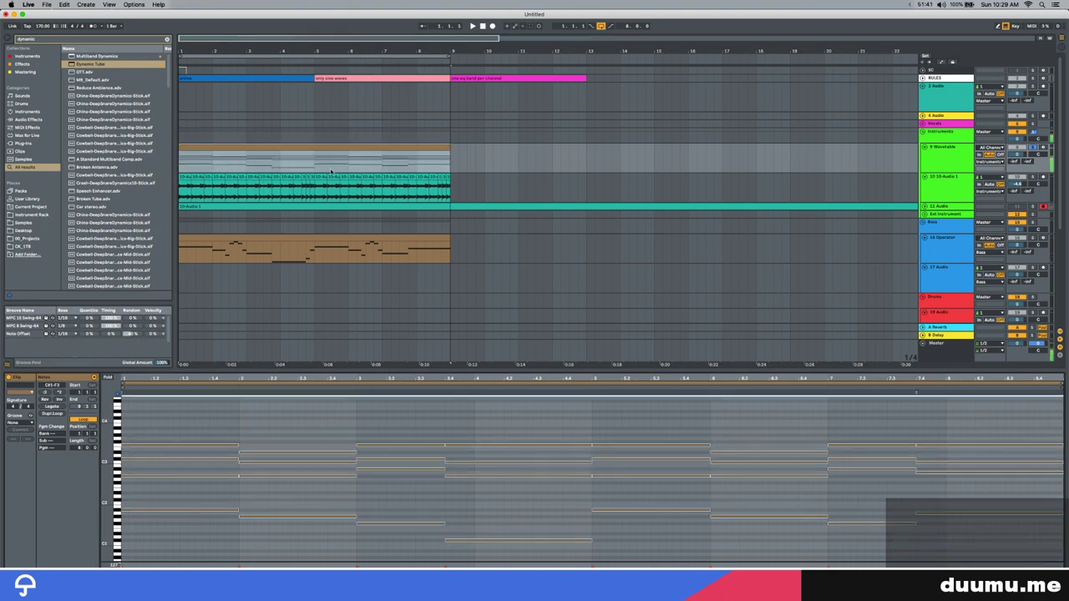
# Transpose all the audio clips on the 10-Audio 1 track by -3 st
pyautogui.click(188, 184)
pyautogui.moveTo(468, 189); pyautogui.dragTo(178, 192)
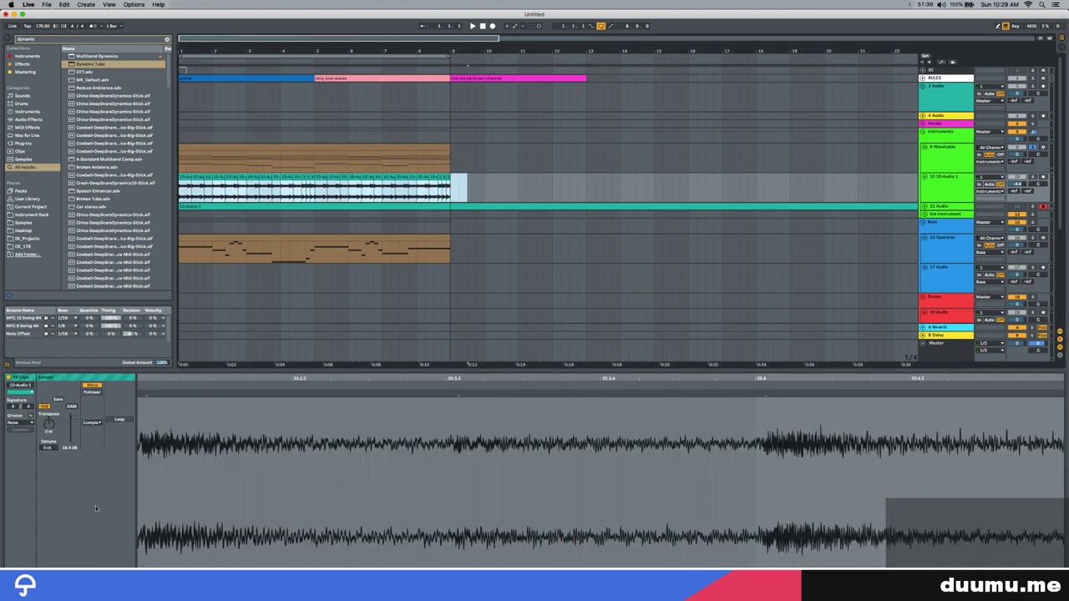
pyautogui.click(49, 424)
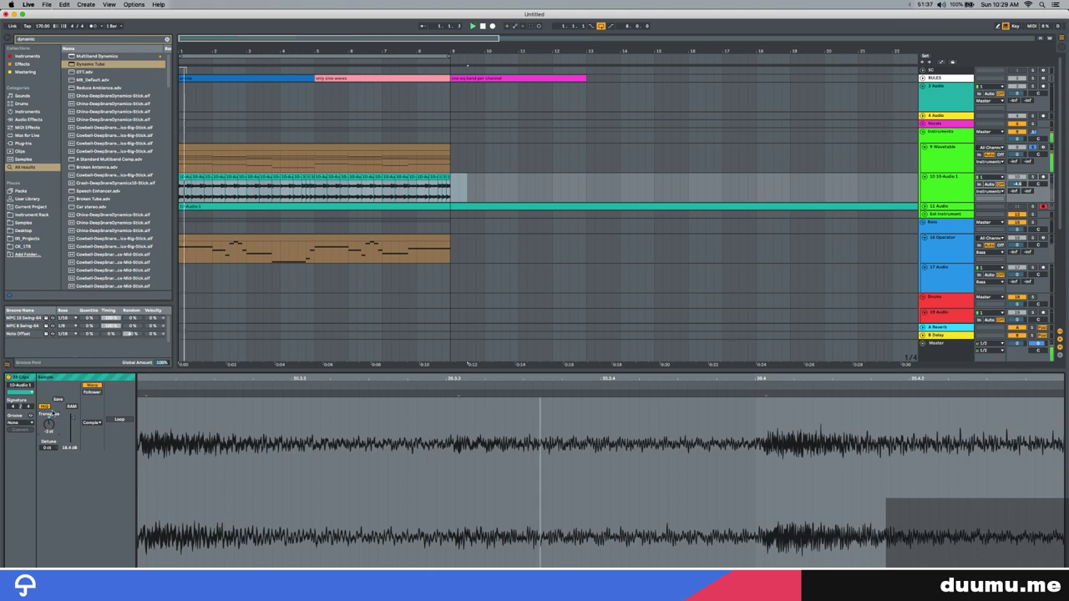
# Search the browser for "haas" and add the Haas delay preset to the end of the Wavetable track's device chain
pyautogui.click(329, 150)
pyautogui.hotkey('shift', 'Tab')
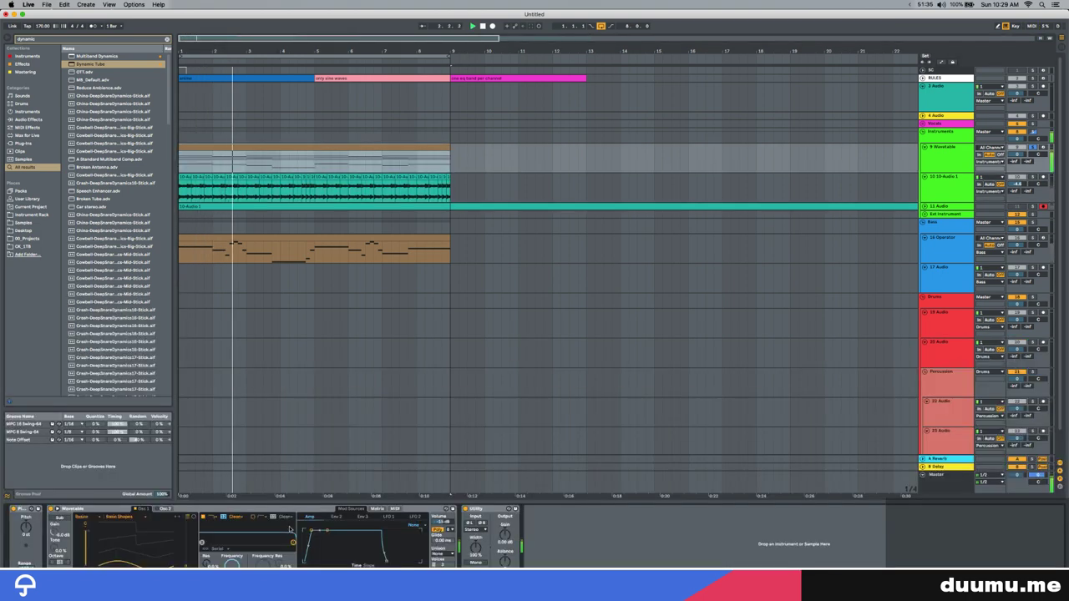
pyautogui.click(438, 554)
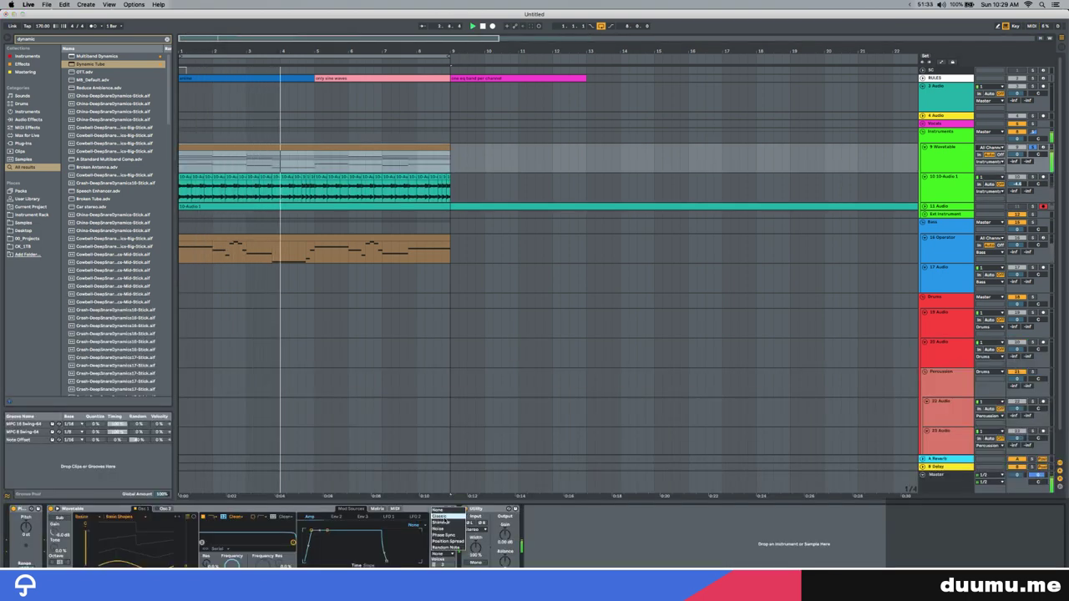
pyautogui.click(440, 510)
pyautogui.press('super+f')
pyautogui.write('haas')
pyautogui.press('Down')
pyautogui.press('Return')
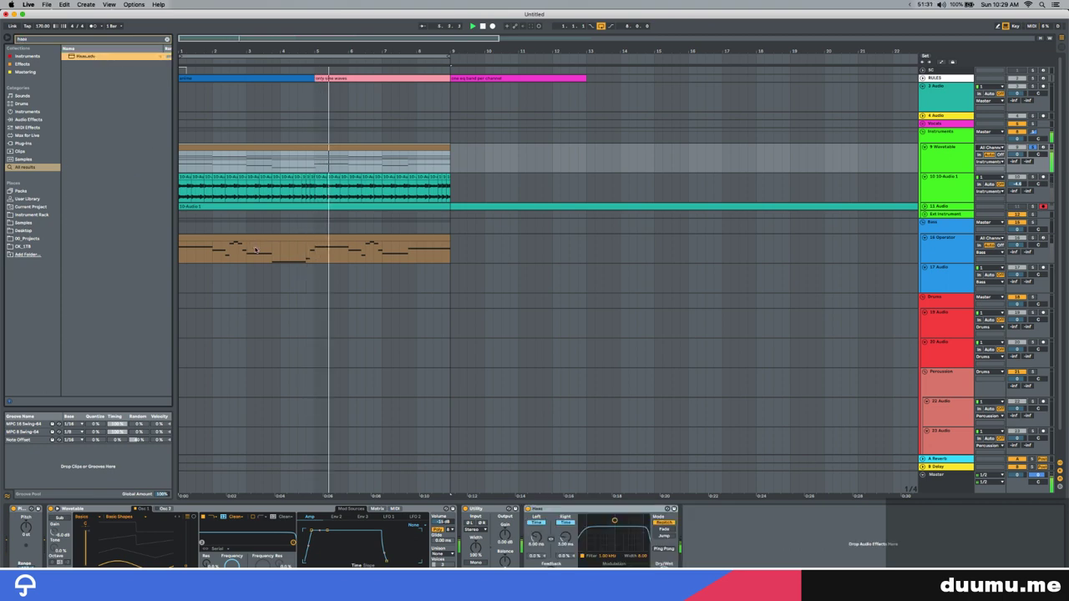
pyautogui.click(663, 575)
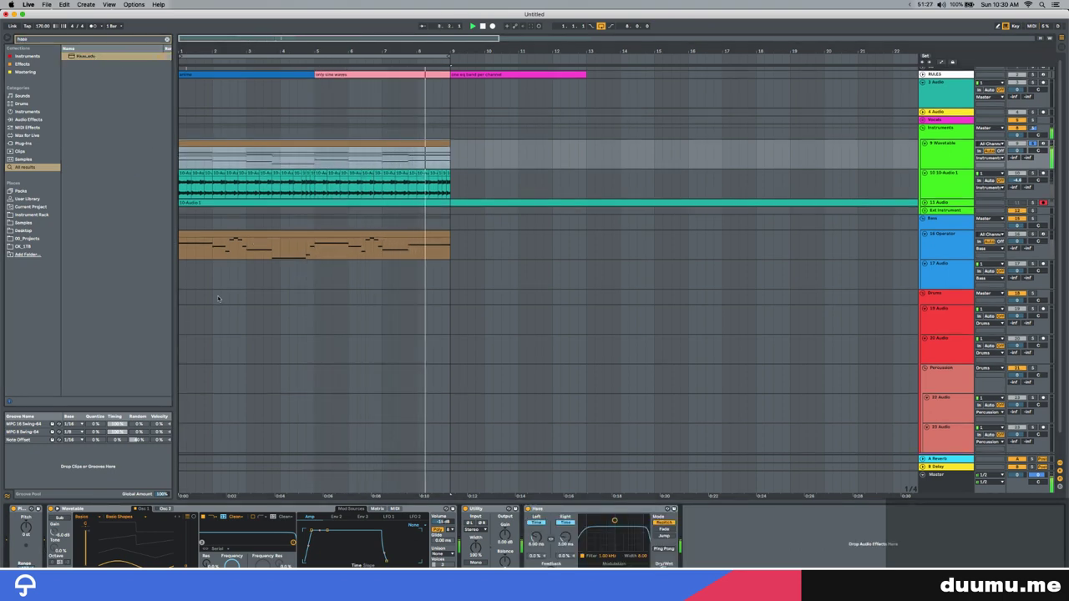
# Add the Dynamic Tube effect to the Wavetable track and place it between Wavetable and Utility
pyautogui.press('cmd+f')
pyautogui.write('overdr')
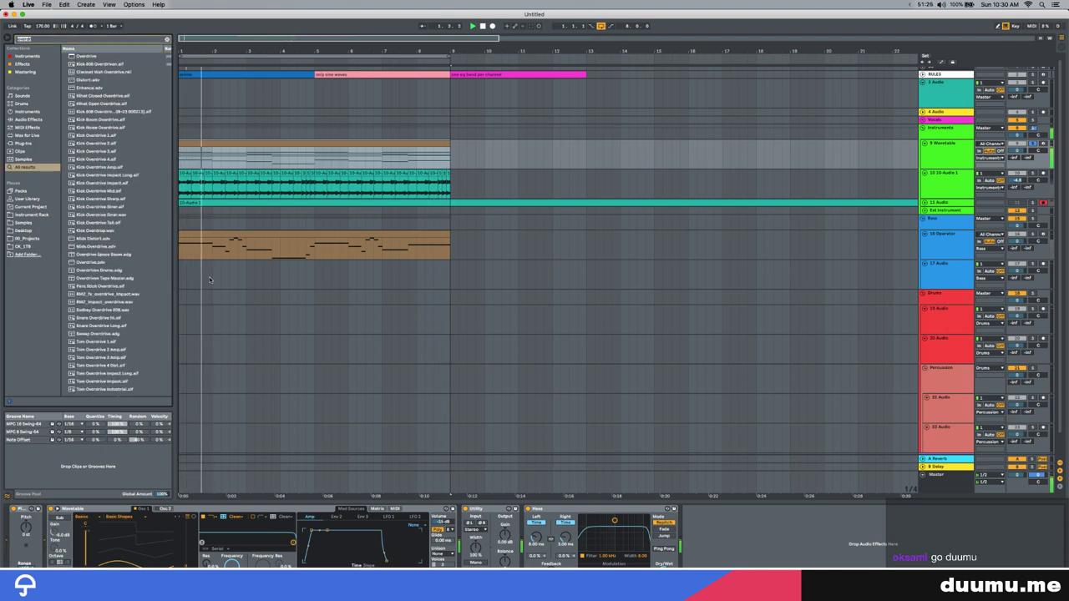
pyautogui.press('cmd+f')
pyautogui.write('dynami')
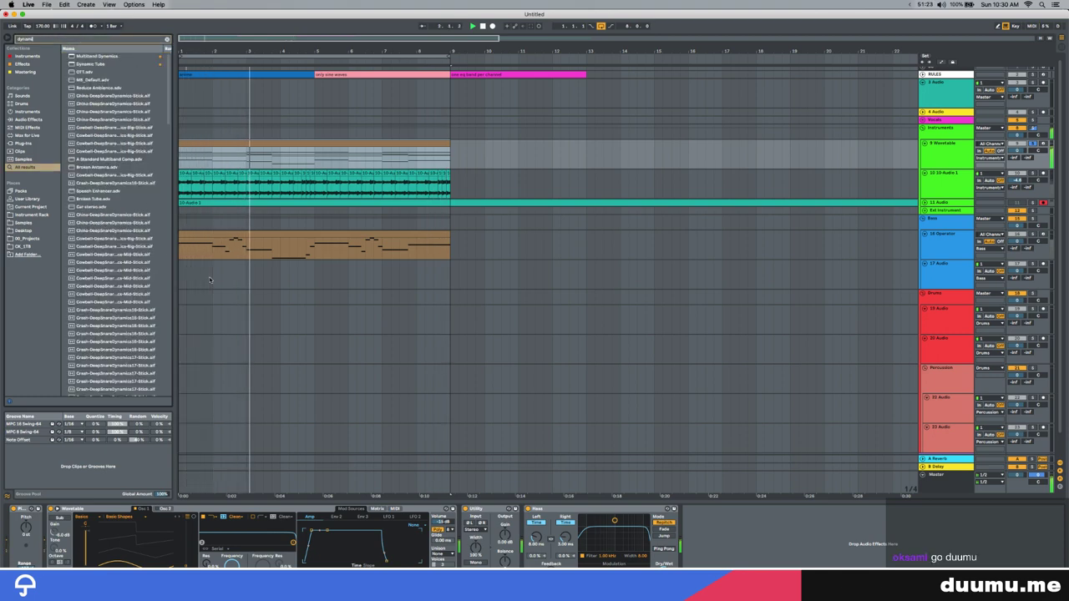
pyautogui.write('c')
pyautogui.press('Down')
pyautogui.press('Down')
pyautogui.press('Return')
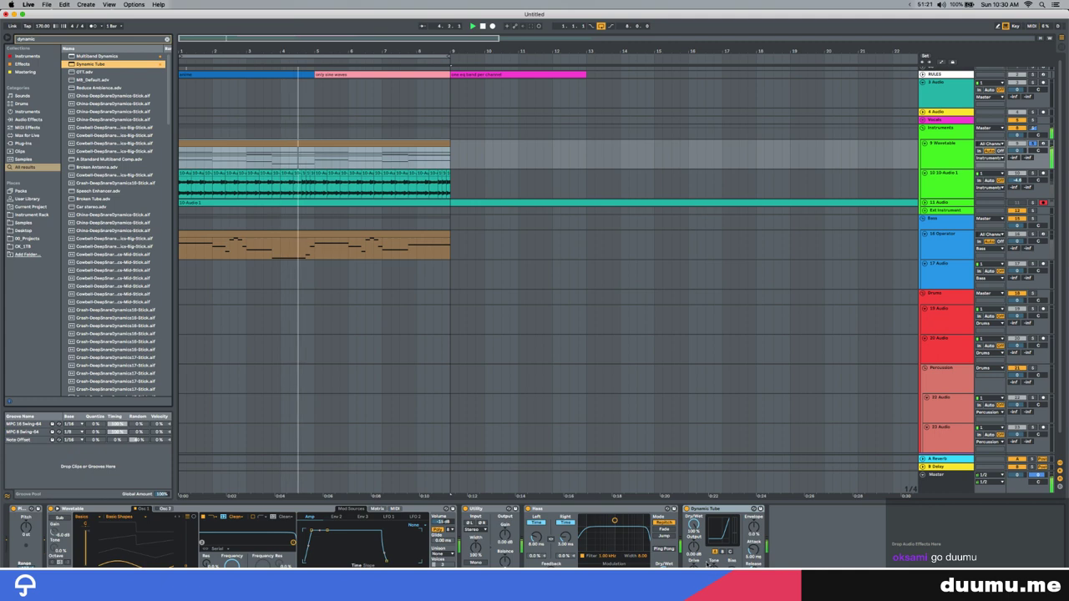
pyautogui.click(710, 570)
pyautogui.moveTo(707, 508); pyautogui.dragTo(466, 516)
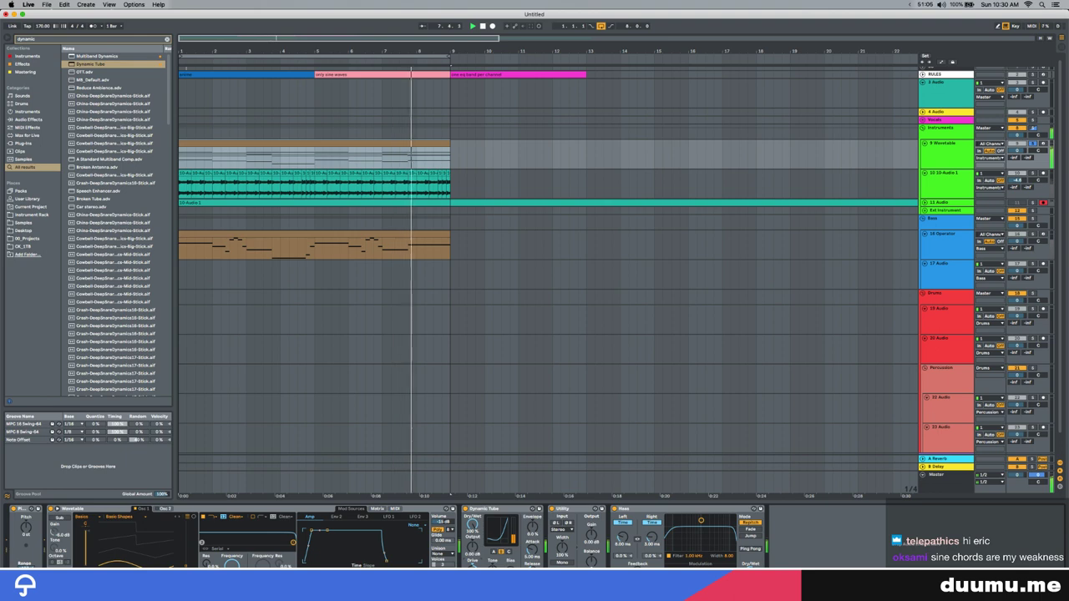
# Unsolo the Wavetable track and adjust the volume of the 10-Audio 1 track against the full mix
pyautogui.click(1035, 144)
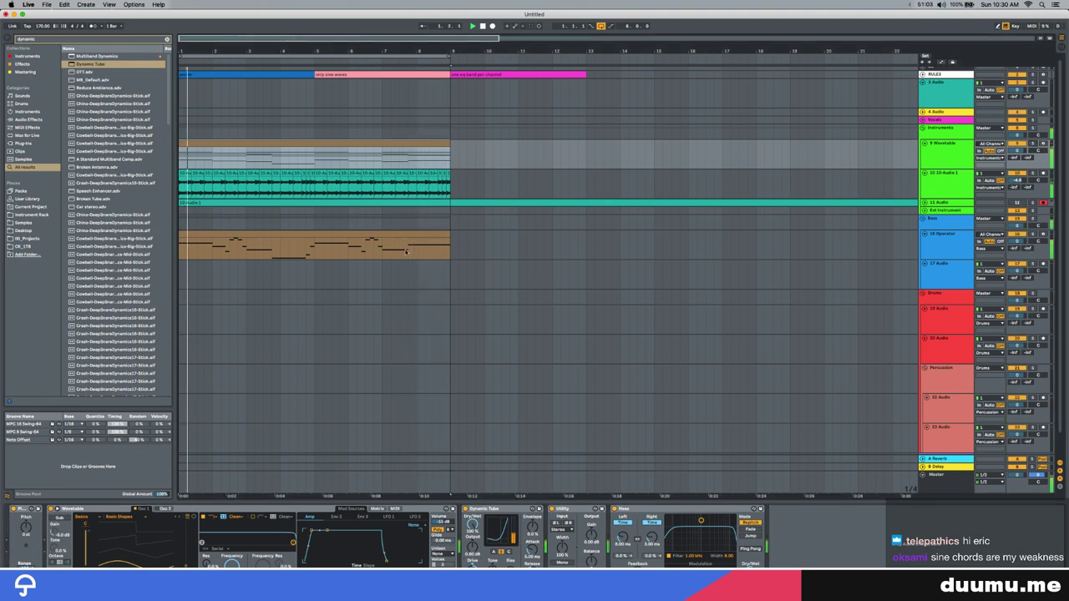
pyautogui.scroll(5, 1028, 196)
pyautogui.moveTo(1017, 181); pyautogui.dragTo(1017, 186)
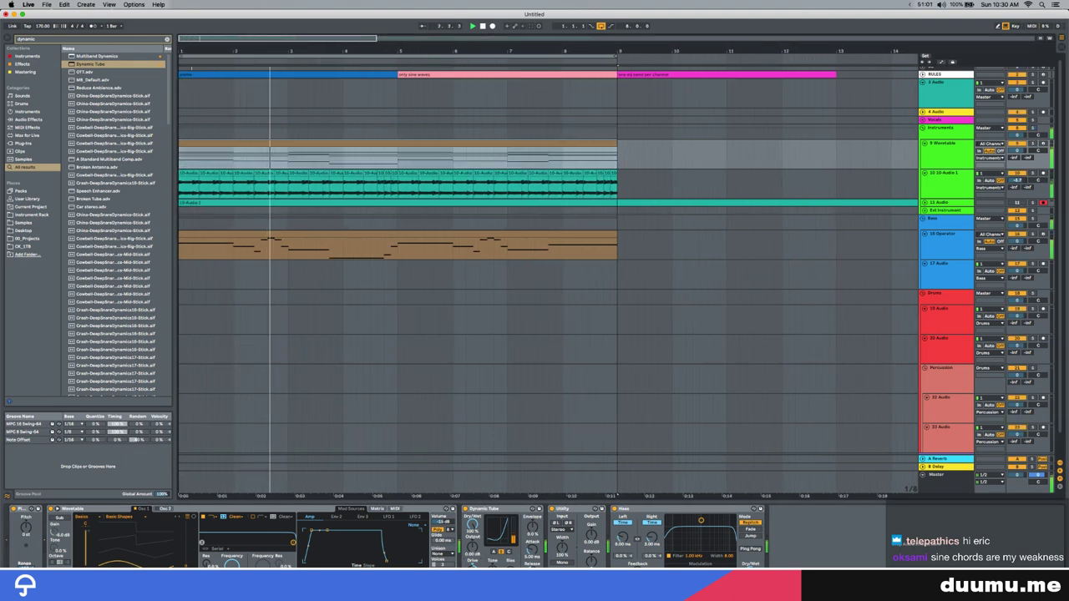
pyautogui.press('-')
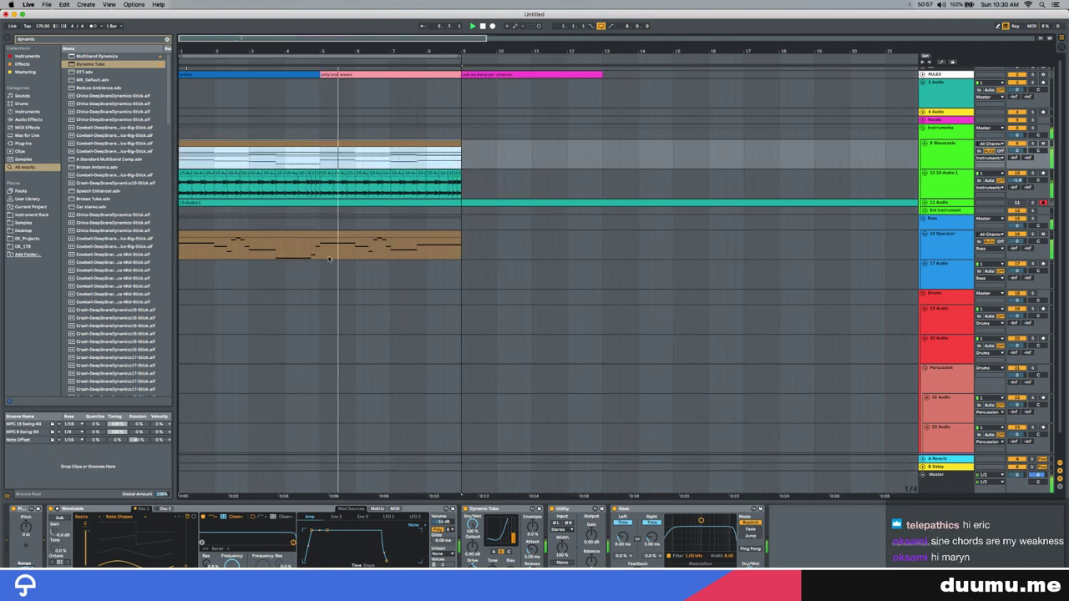
# Show the 10-Audio 1 track's devices and record a short passage around bar 7 onto the armed 11 Audio track
pyautogui.click(996, 196)
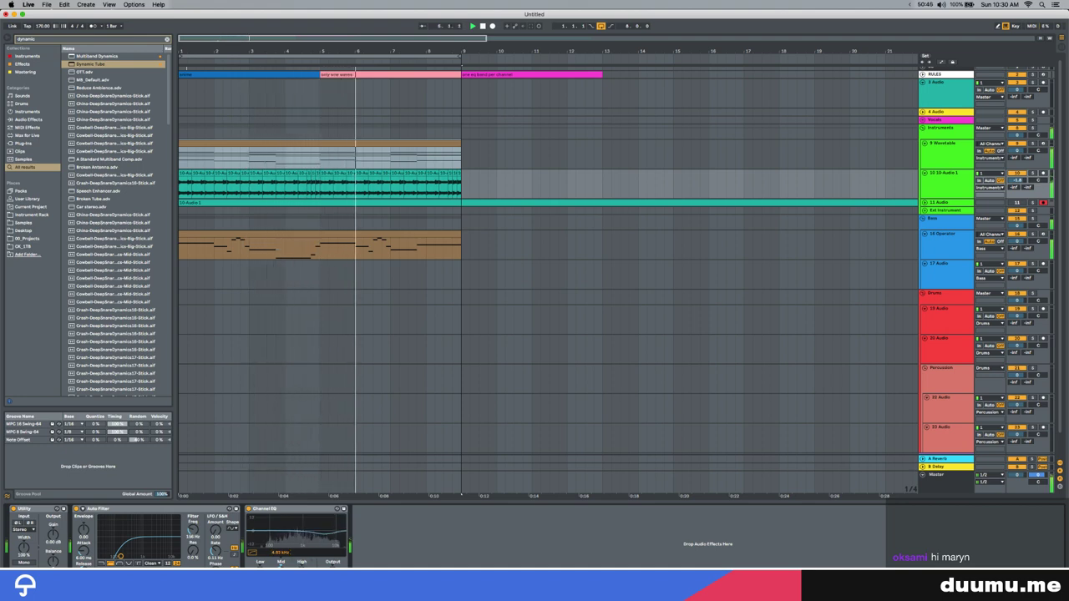
pyautogui.press('F9')
pyautogui.press('F9')
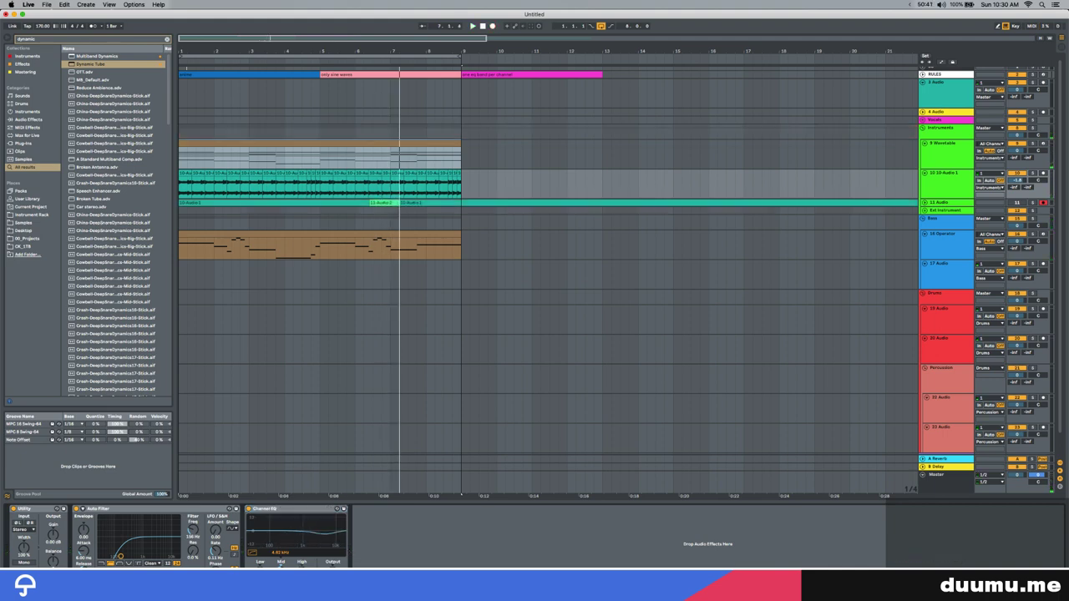
pyautogui.press('space')
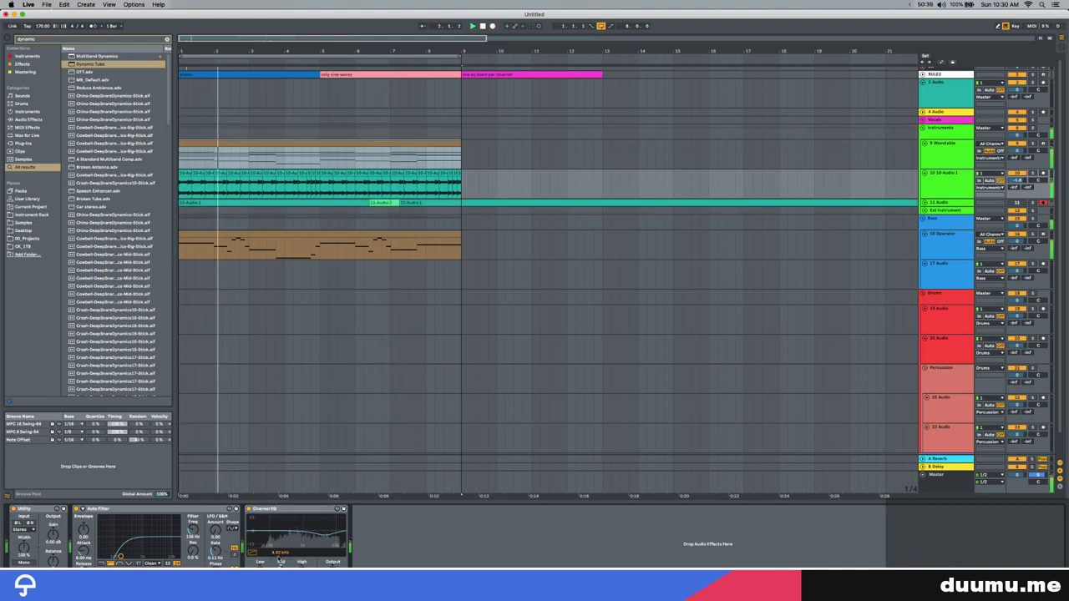
# Add a second Auto Filter after Channel EQ on the 10-Audio 1 track and set its low-pass cutoff to about 3 kHz
pyautogui.press('space')
pyautogui.press('super+f')
pyautogui.write('aut')
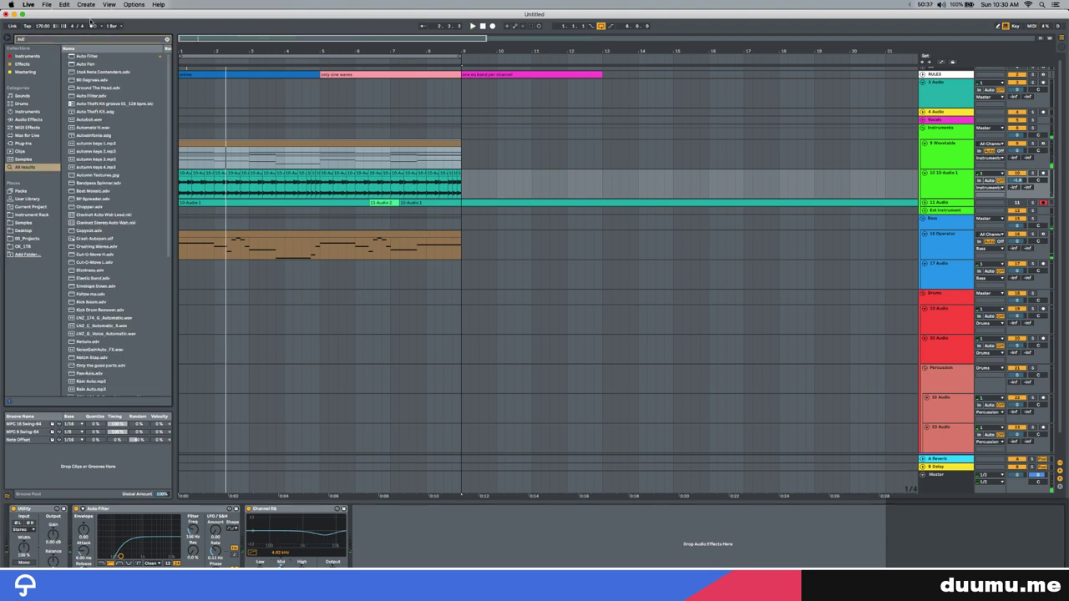
pyautogui.write('o')
pyautogui.press('Down')
pyautogui.press('Return')
pyautogui.click(380, 563)
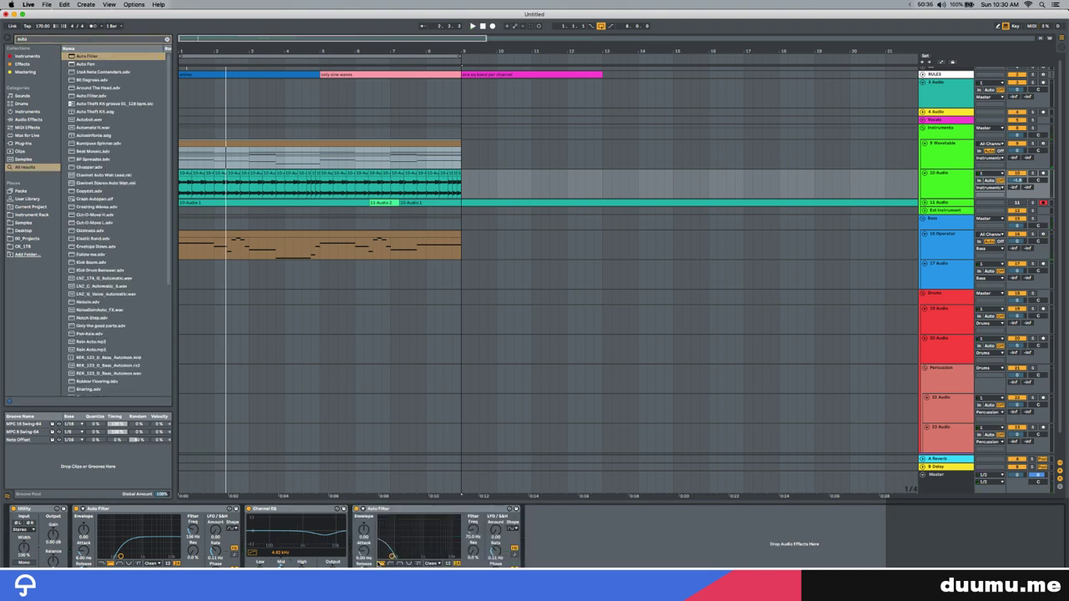
pyautogui.moveTo(462, 529)
pyautogui.mouseDown()
pyautogui.moveTo(462, 511)
pyautogui.moveTo(471, 519)
pyautogui.mouseUp()
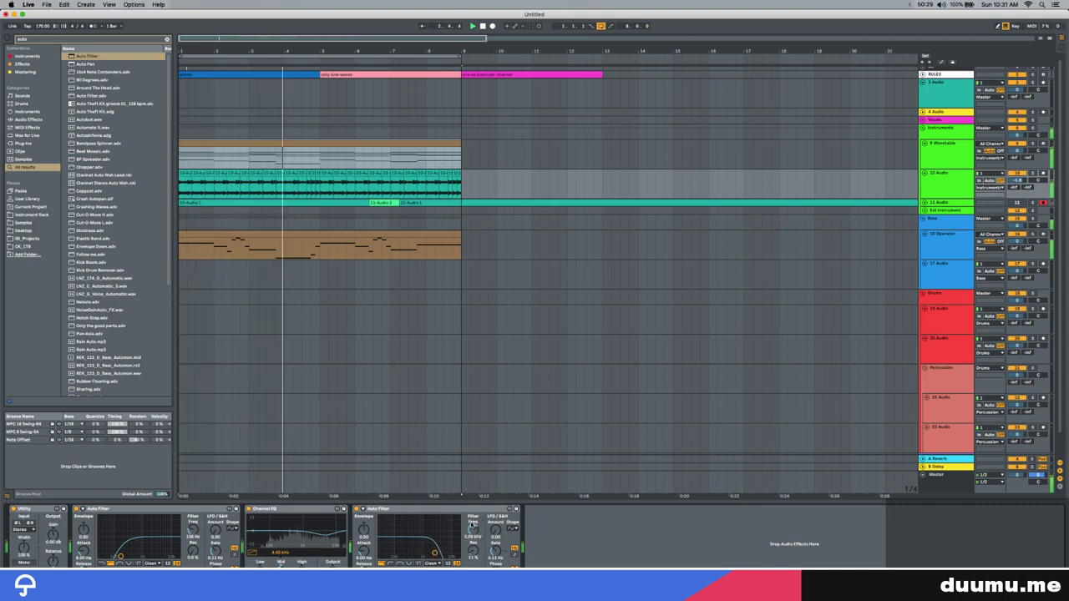
# Lower the second Auto Filter's cutoff to about 1.67 kHz and remove Dynamic Tube from the Wavetable track
pyautogui.moveTo(472, 531); pyautogui.dragTo(473, 539)
pyautogui.click(956, 144)
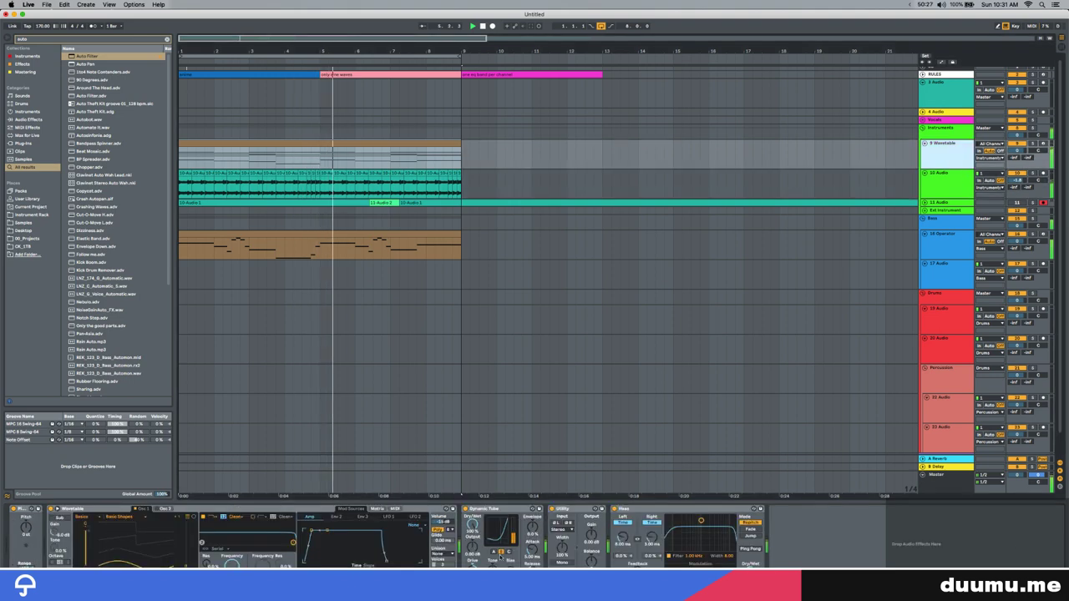
pyautogui.click(485, 509)
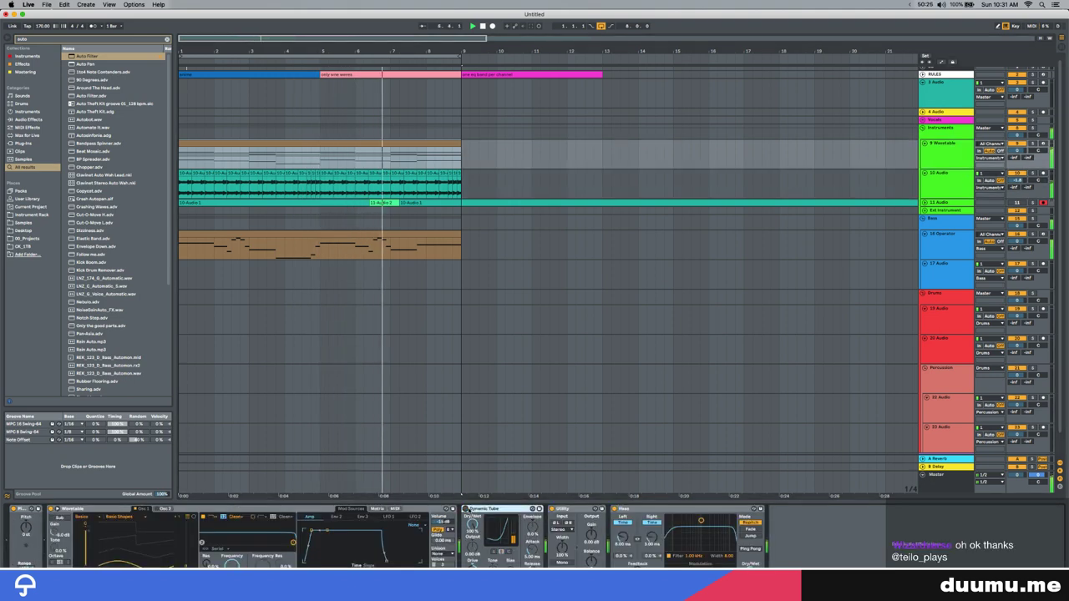
pyautogui.press('Delete')
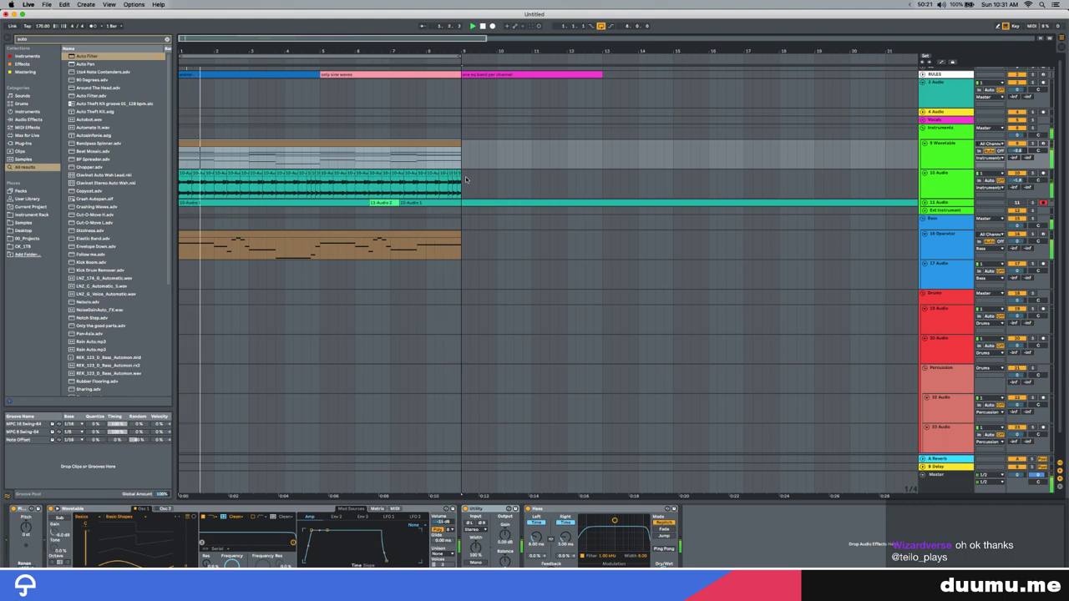
# Transpose all F3 notes in the Wavetable MIDI clip down one octave to F2
pyautogui.doubleClick(280, 144)
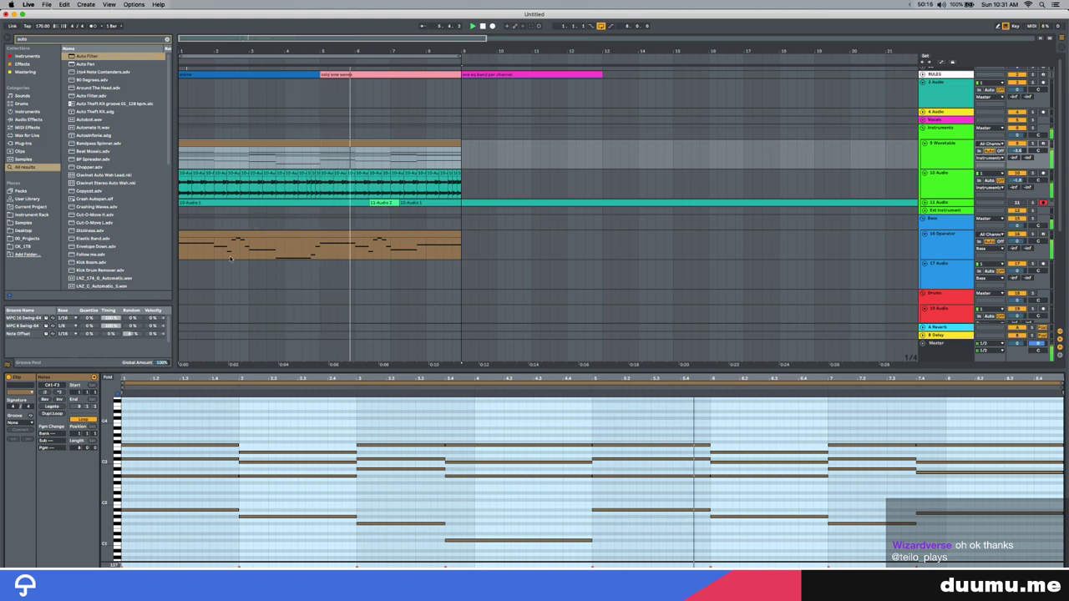
pyautogui.click(137, 446)
pyautogui.click(213, 149)
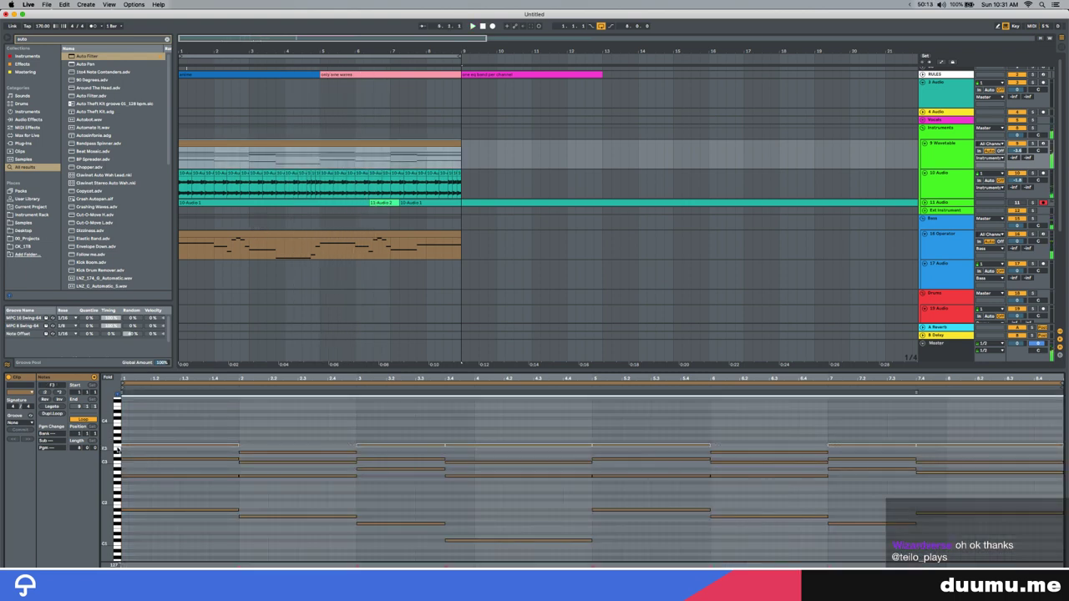
pyautogui.hotkey('shift', 'Down')
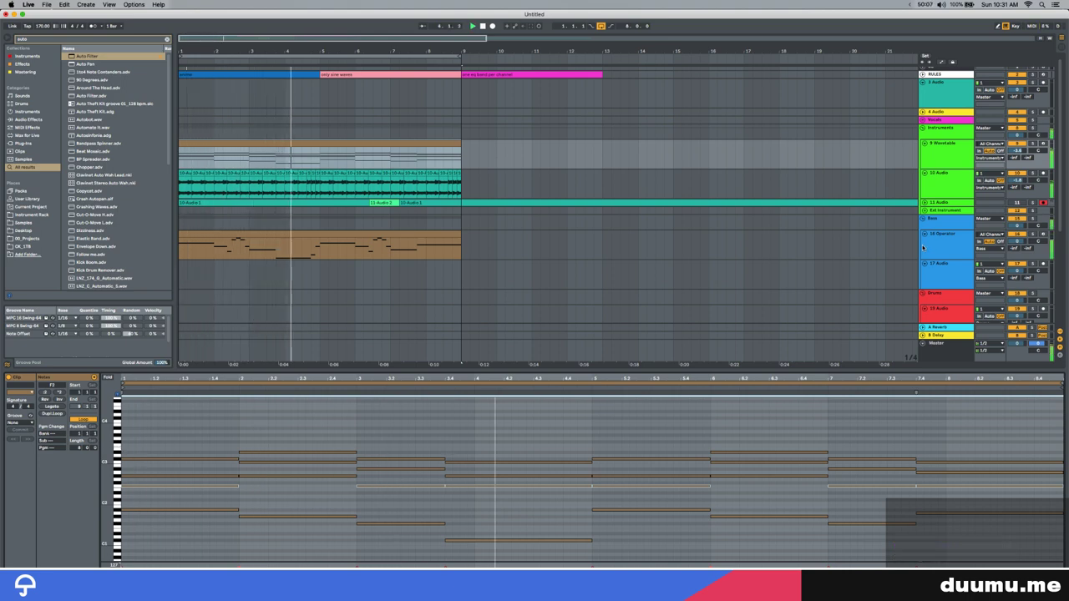
# Raise the C3 note of the fourth chord in the Wavetable clip by one semitone to C#3 and resume playback
pyautogui.press('space')
pyautogui.click(465, 489)
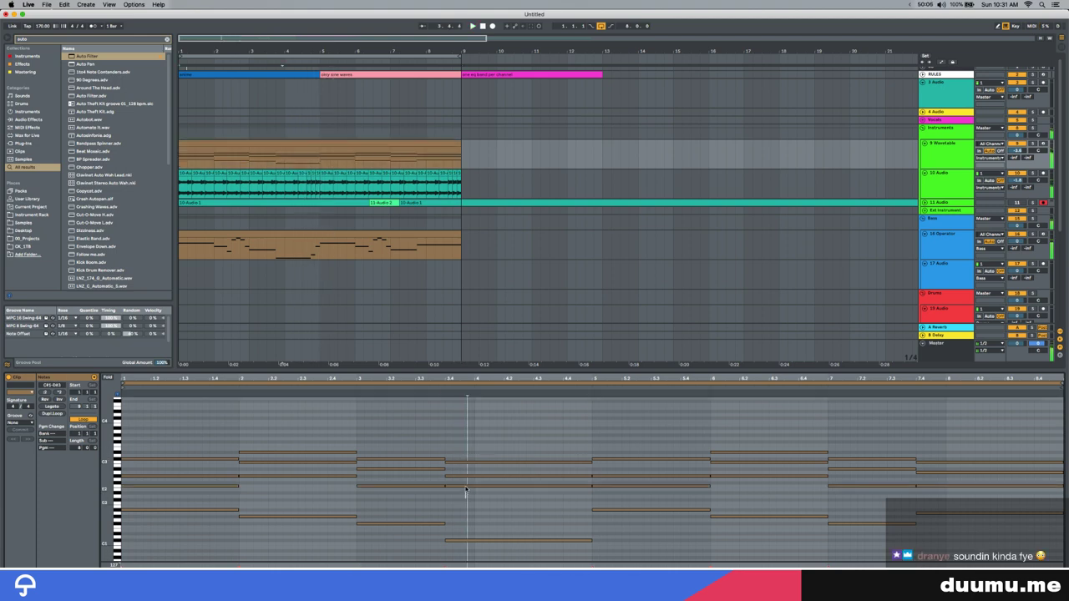
pyautogui.click(465, 486)
pyautogui.click(465, 461)
pyautogui.press('Up')
pyautogui.press('space')
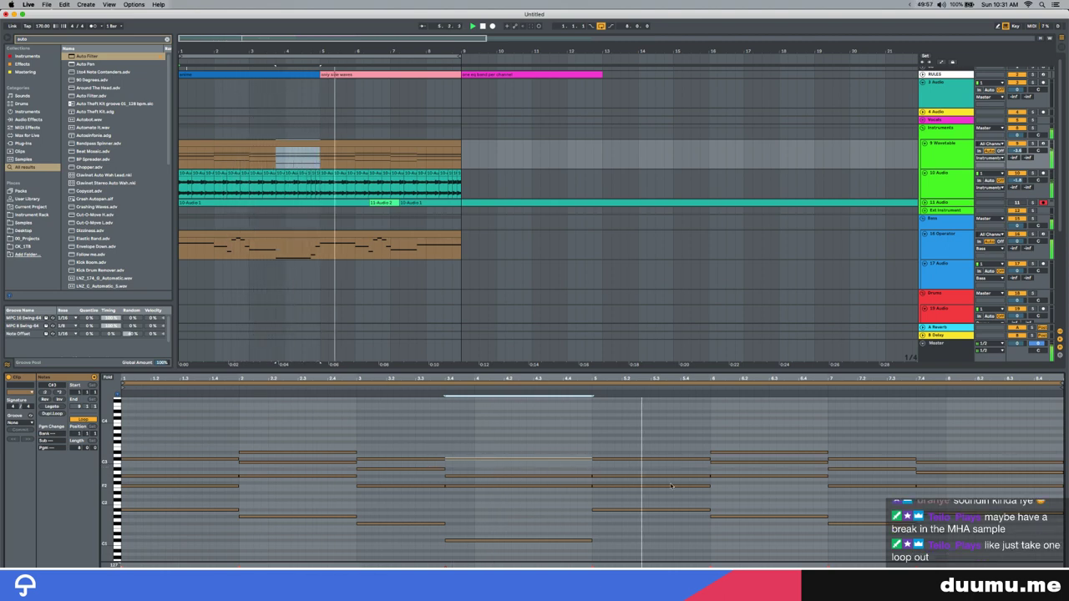
# Leave the Wavetable clip's note editor, hide the detail view and stop playback
pyautogui.click(922, 464)
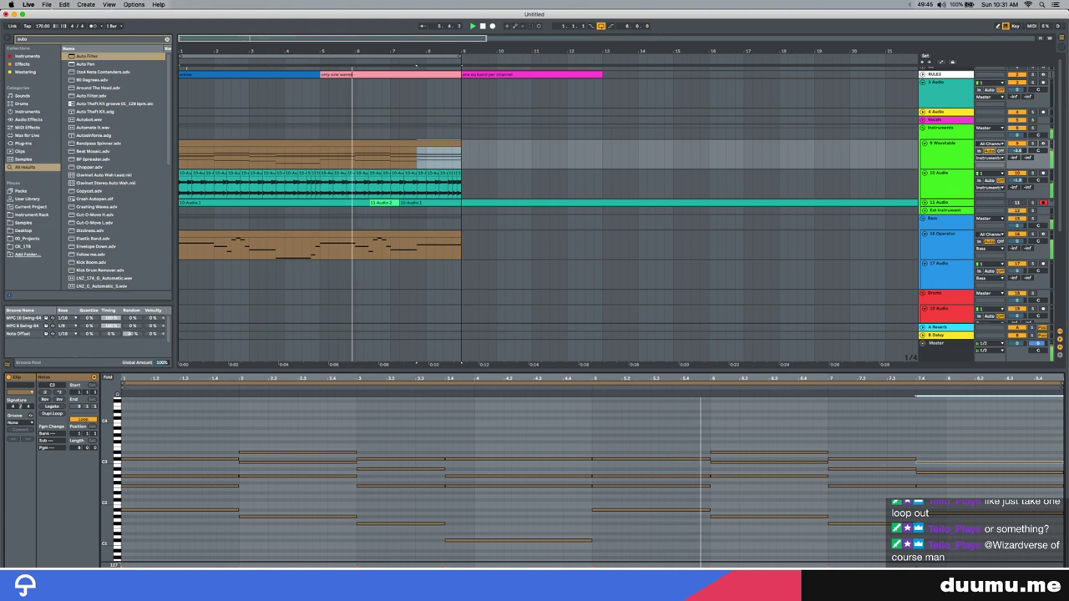
pyautogui.hscroll(3, 996, 288)
pyautogui.click(386, 240)
pyautogui.hotkey('shift', 'Tab')
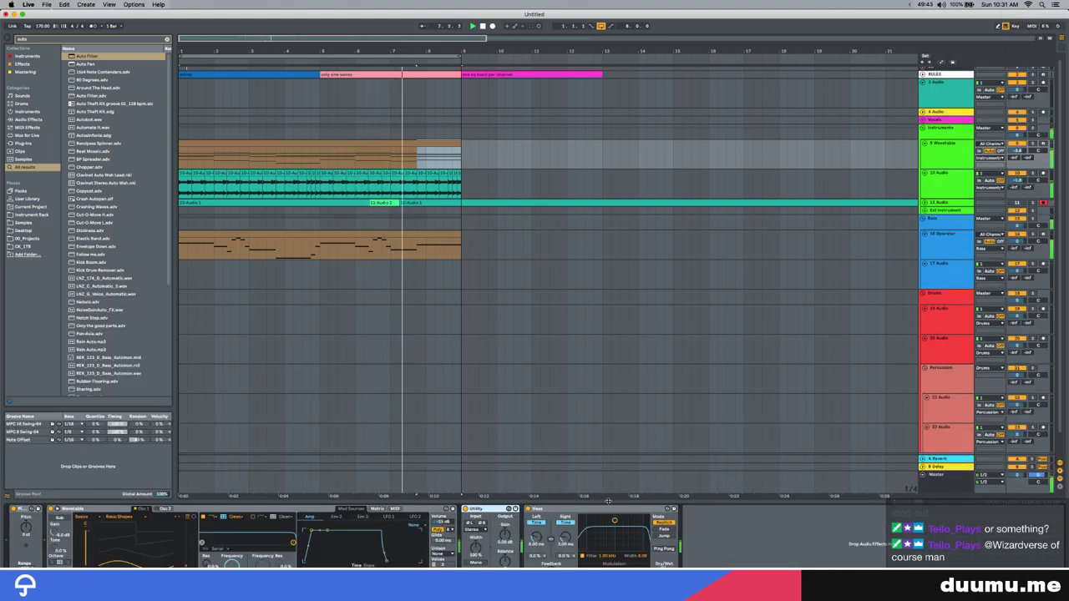
pyautogui.press('alt+super+l')
pyautogui.press('-')
pyautogui.press('-')
pyautogui.press('space')
pyautogui.click(349, 148)
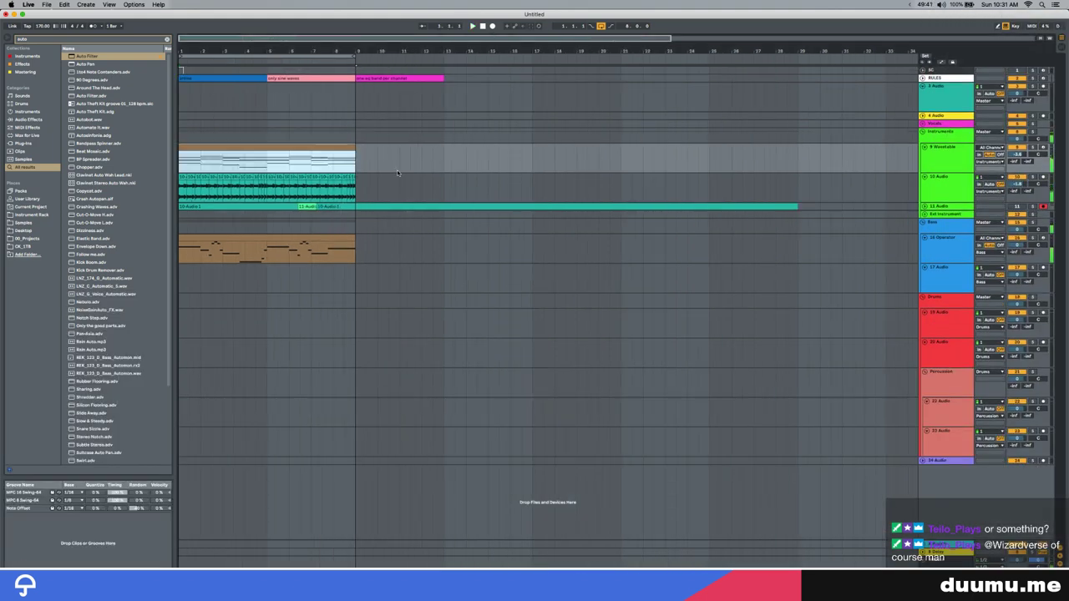
# Insert a new MIDI track below the Wavetable track and load Sampler on it
pyautogui.click(947, 150)
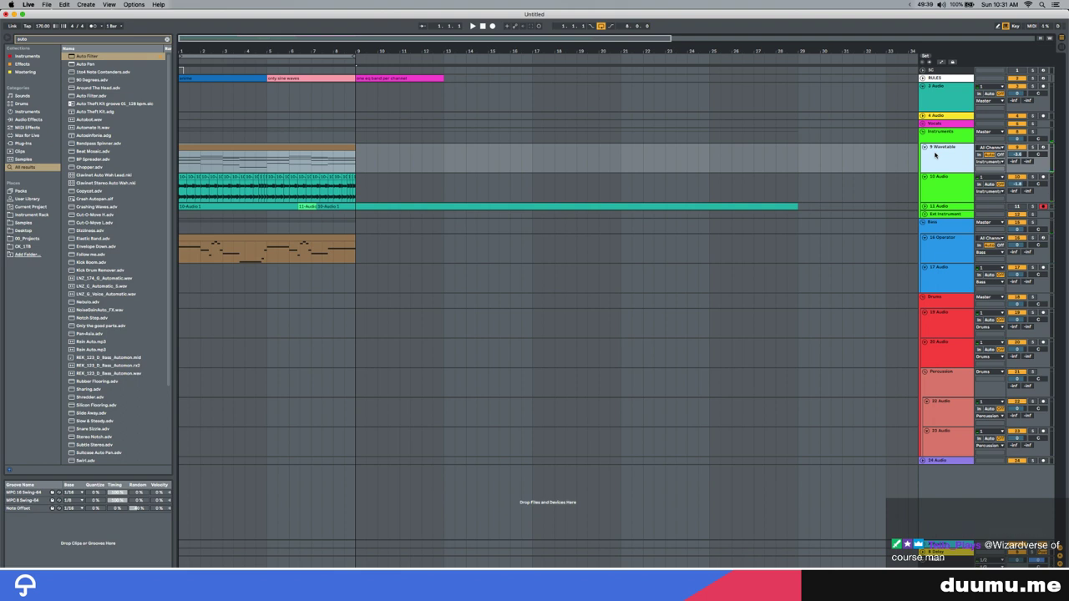
pyautogui.press('super+shift+t')
pyautogui.press('super+f')
pyautogui.write('sampler')
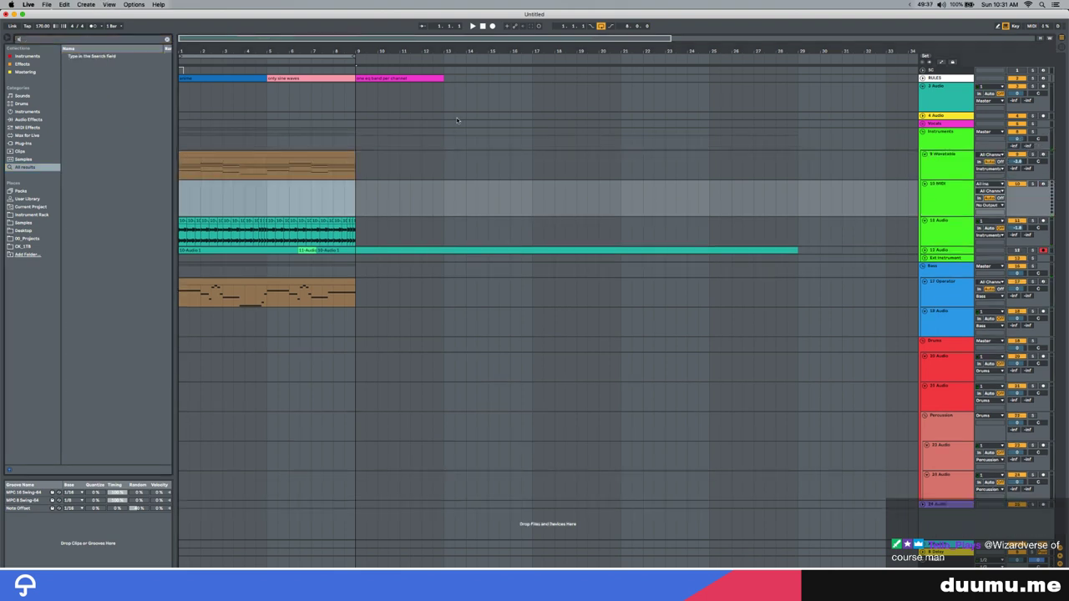
pyautogui.press('Return')
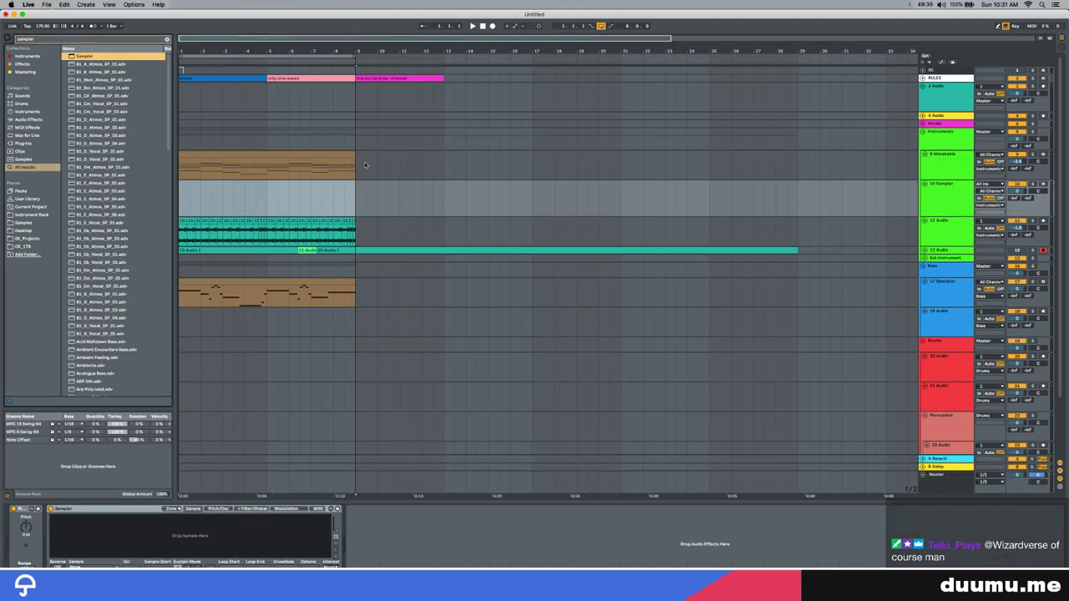
# Expand the 12 Audio track, extend its first clip over the short take to about bar 29, and play the track soloed from near bar 19
pyautogui.click(924, 250)
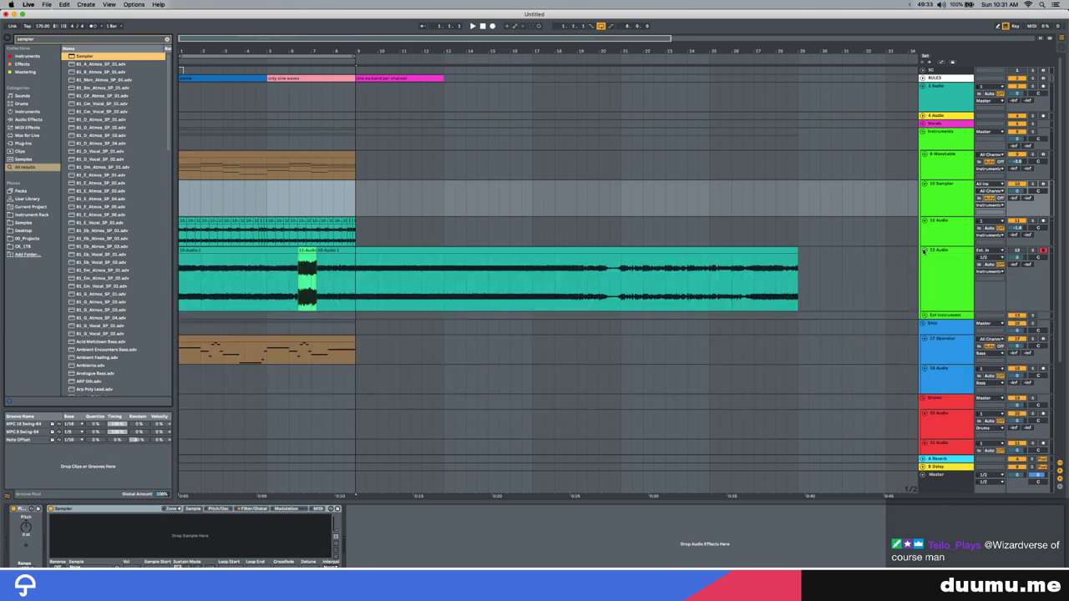
pyautogui.moveTo(297, 252); pyautogui.dragTo(838, 270)
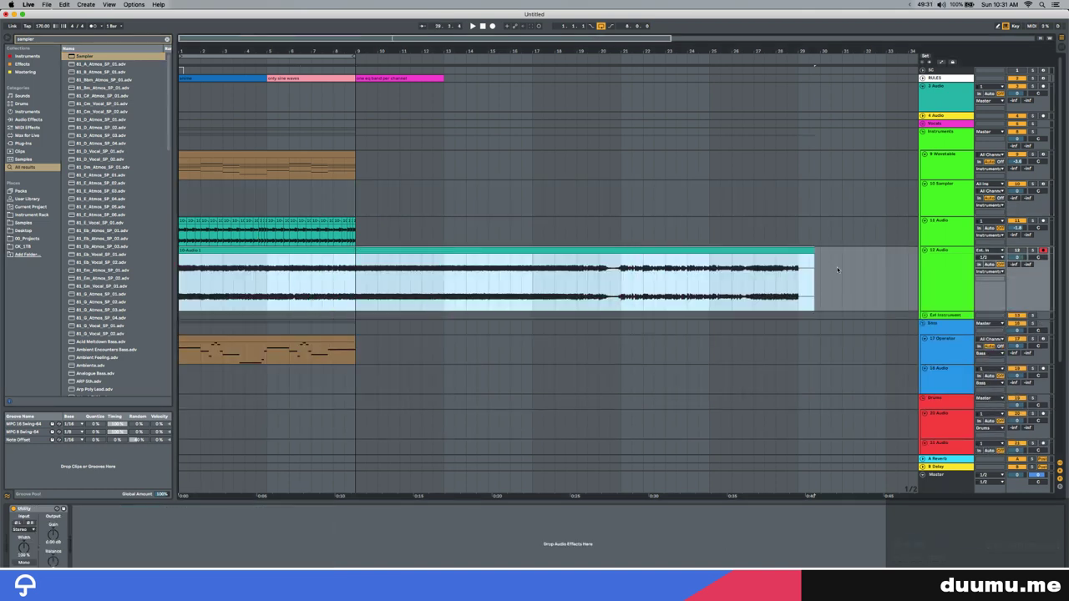
pyautogui.click(1032, 251)
pyautogui.moveTo(676, 286); pyautogui.dragTo(599, 290)
pyautogui.click(578, 293)
pyautogui.press('space')
# Isolate a short slice of the 12 Audio clip near bar 19 and place it on the 11 Audio track
pyautogui.scroll(5, 585, 294)
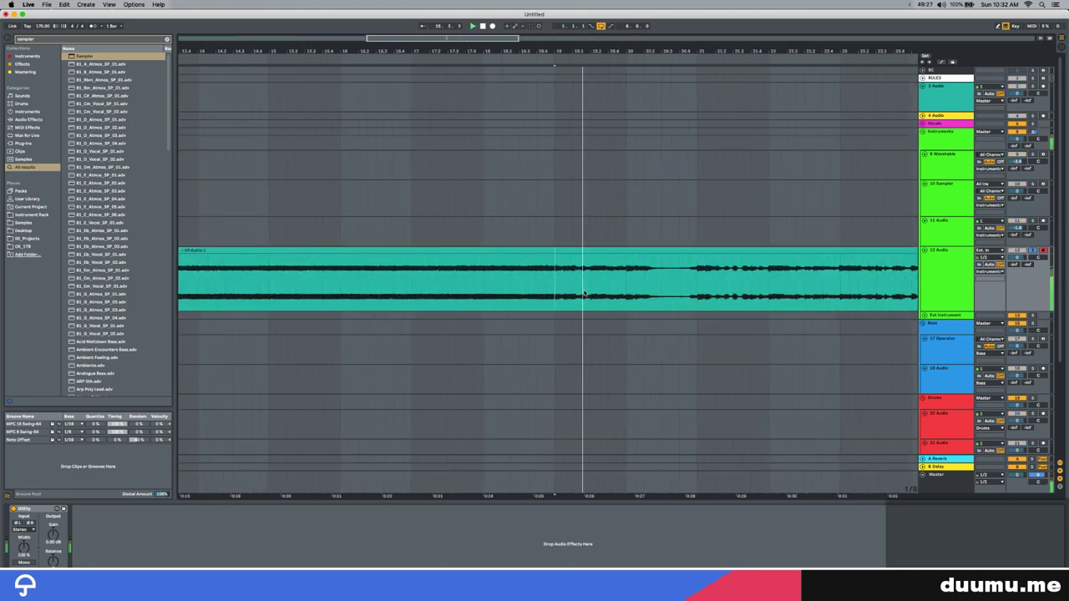
pyautogui.press('+')
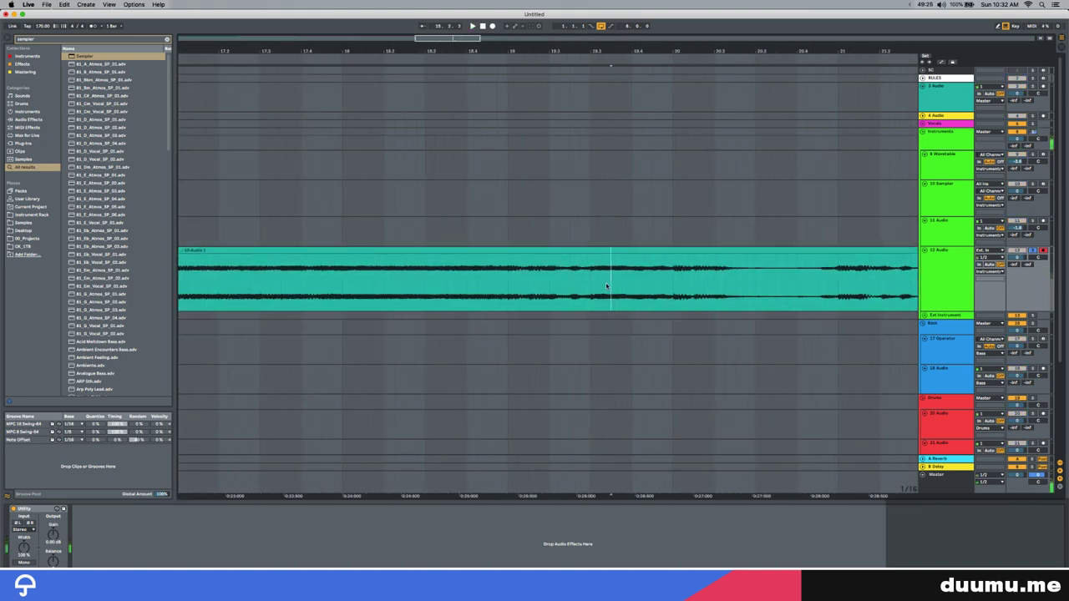
pyautogui.press('+')
pyautogui.moveTo(611, 287); pyautogui.dragTo(627, 289)
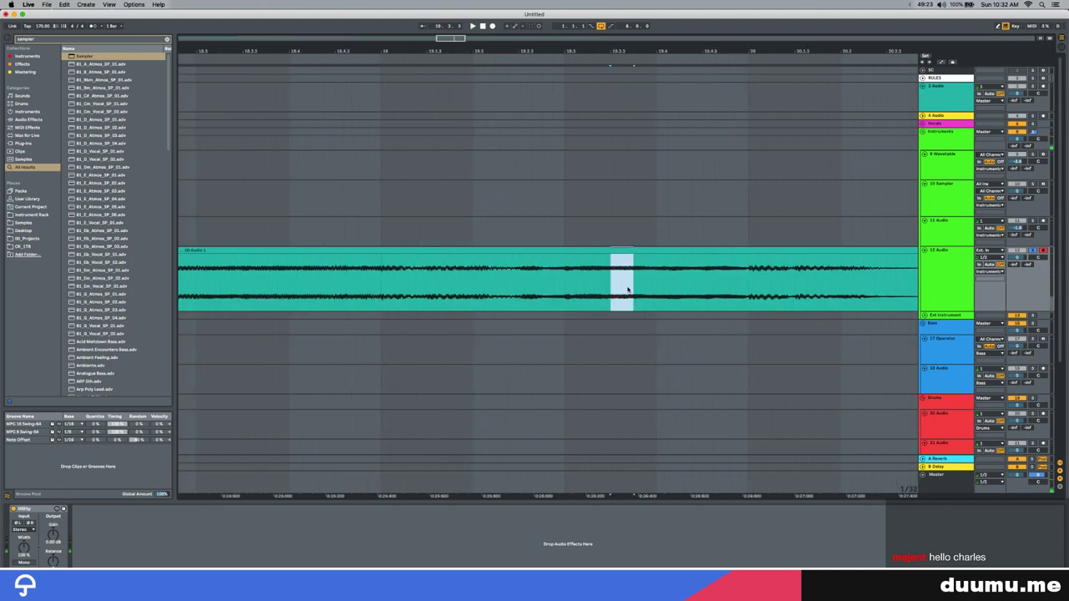
pyautogui.press('-')
pyautogui.press('-')
pyautogui.press('Up')
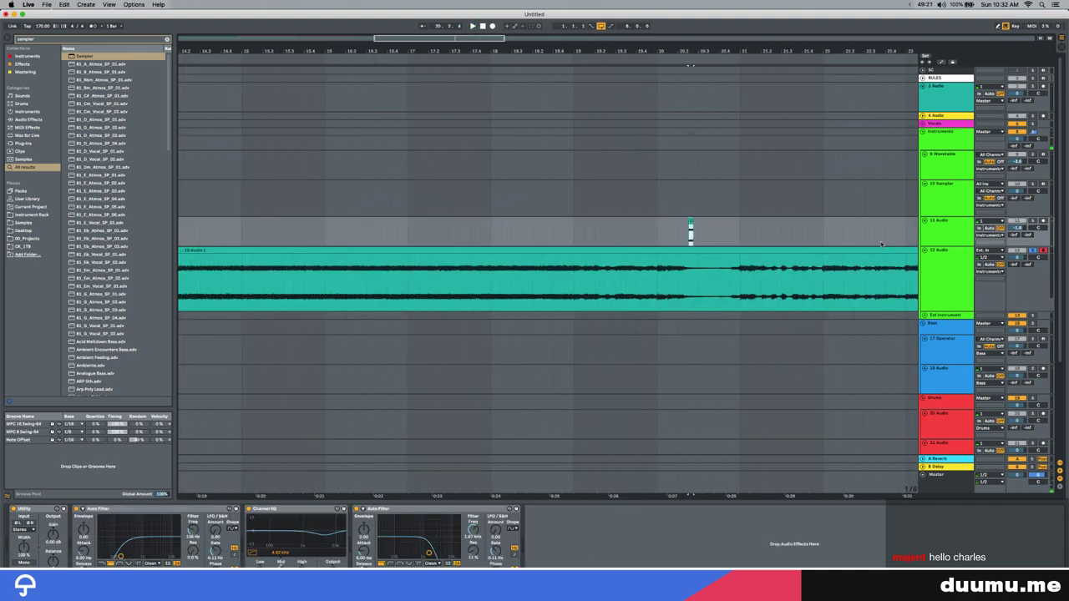
# Solo the 11 Audio track and audition the short slice
pyautogui.click(1034, 220)
pyautogui.press('space')
pyautogui.press('space')
pyautogui.press('space')
pyautogui.press('space')
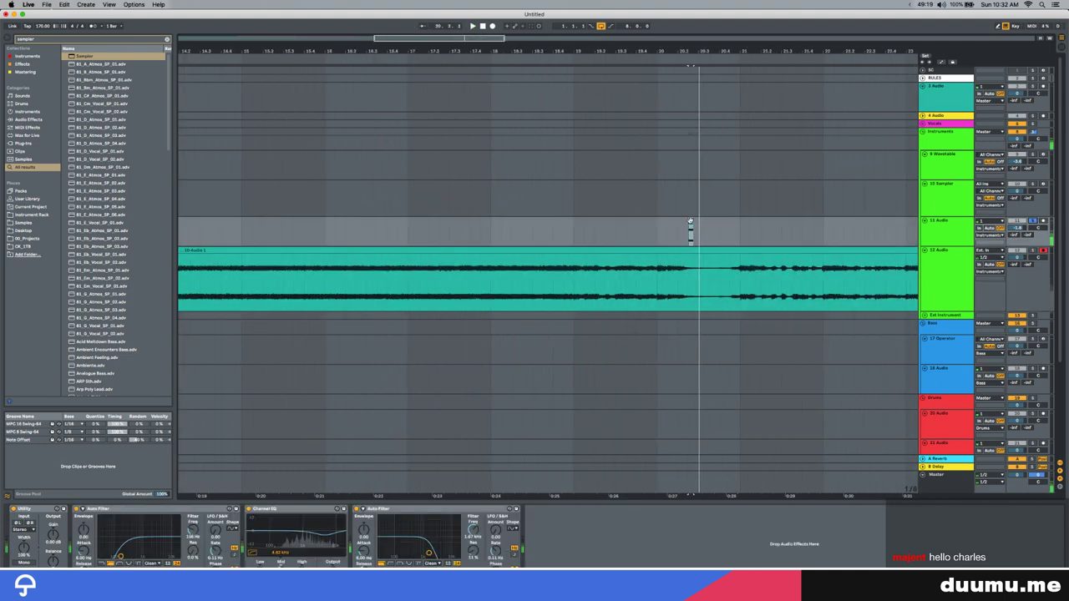
# Move the short slice from 11 Audio to the empty area around bar 45 on the 12 Audio track
pyautogui.press('Delete')
pyautogui.press('-')
pyautogui.press('-')
pyautogui.press('-')
pyautogui.click(746, 284)
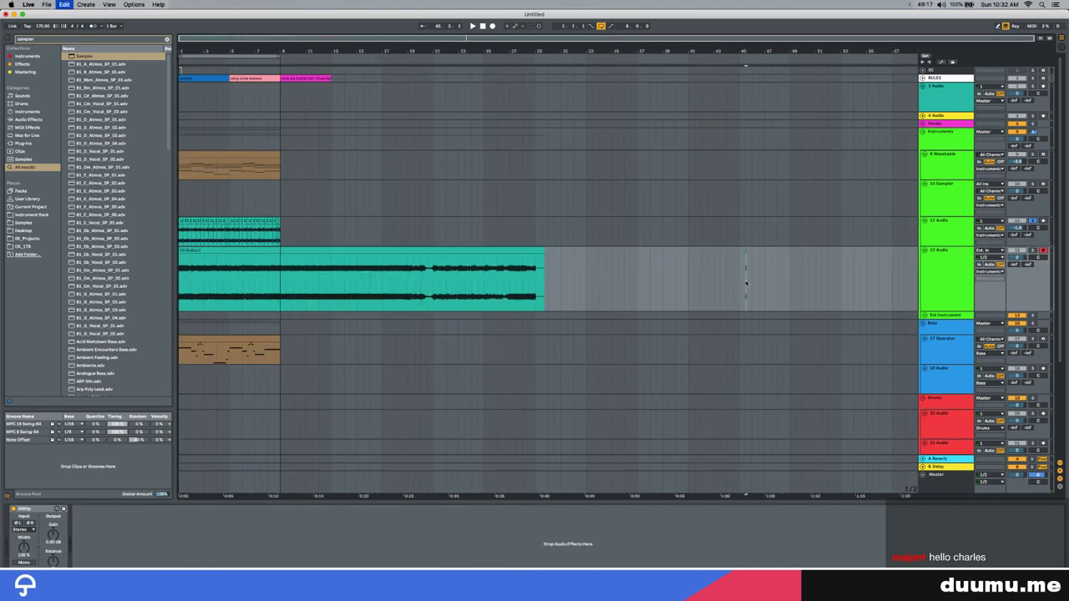
# Load the short slice into Sampler on the 10 Sampler track and delete the leftover slice from 12 Audio
pyautogui.click(1010, 192)
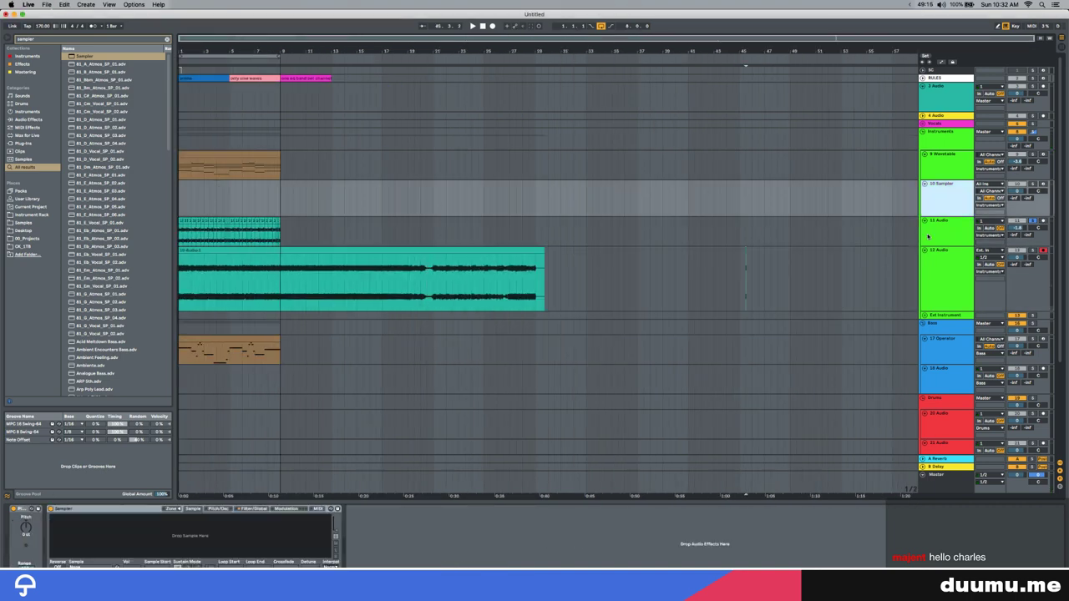
pyautogui.moveTo(746, 250); pyautogui.dragTo(260, 528)
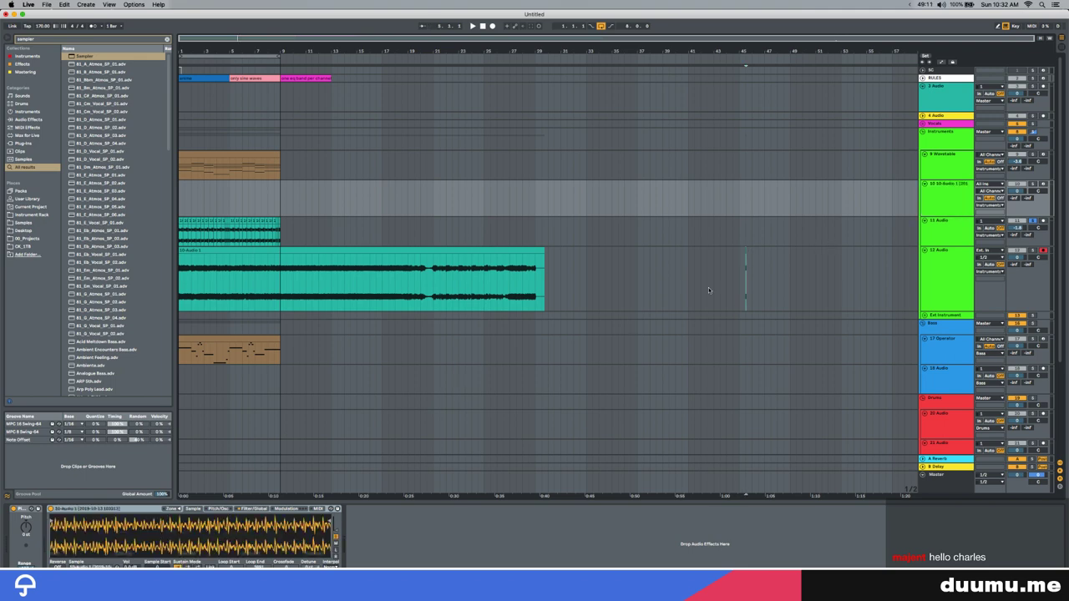
pyautogui.moveTo(708, 290); pyautogui.dragTo(770, 284)
# Unsolo the 11 Audio track and arm the Sampler track for recording
pyautogui.click(1033, 222)
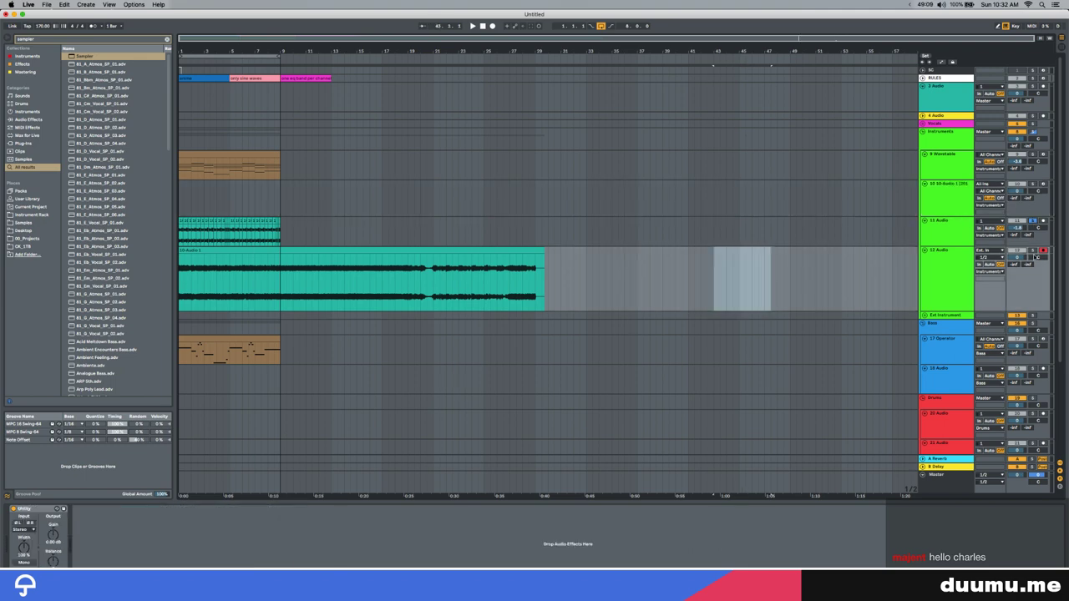
pyautogui.click(1041, 221)
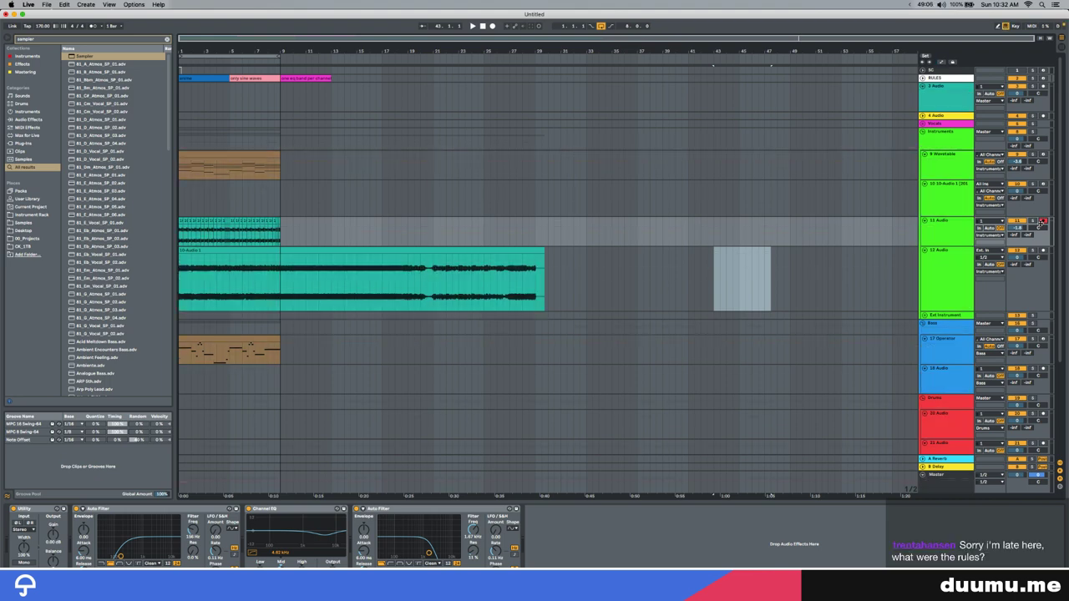
pyautogui.click(369, 198)
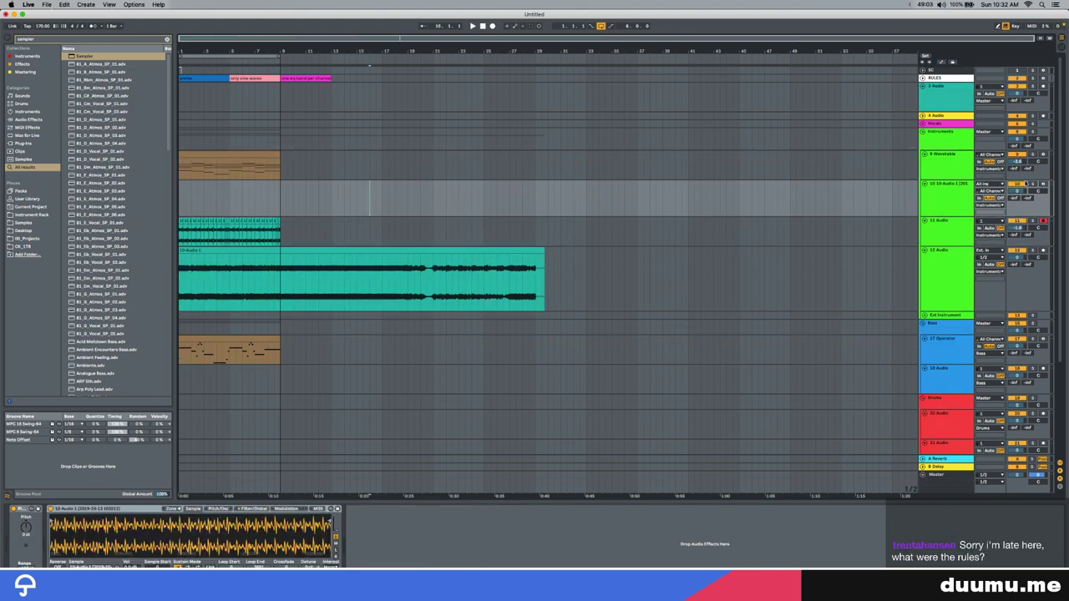
pyautogui.click(1042, 184)
# Turn on Sampler's sustain loop and shorten the sample region to the brief opening section of the waveform
pyautogui.click(189, 566)
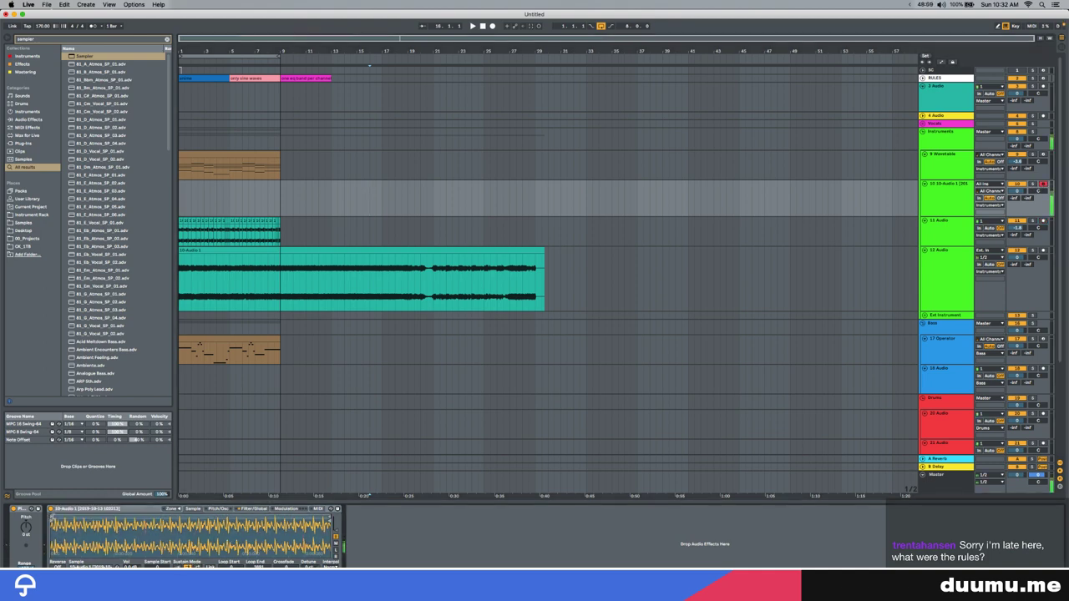
pyautogui.moveTo(51, 519)
pyautogui.mouseDown()
pyautogui.moveTo(67, 518)
pyautogui.moveTo(3, 515)
pyautogui.mouseUp()
pyautogui.moveTo(327, 517)
pyautogui.mouseDown()
pyautogui.moveTo(44, 510)
pyautogui.moveTo(63, 510)
pyautogui.mouseUp()
# Insert an audio track with a Tuner below the Sampler track and add another Tuner after Sampler
pyautogui.press('super+t')
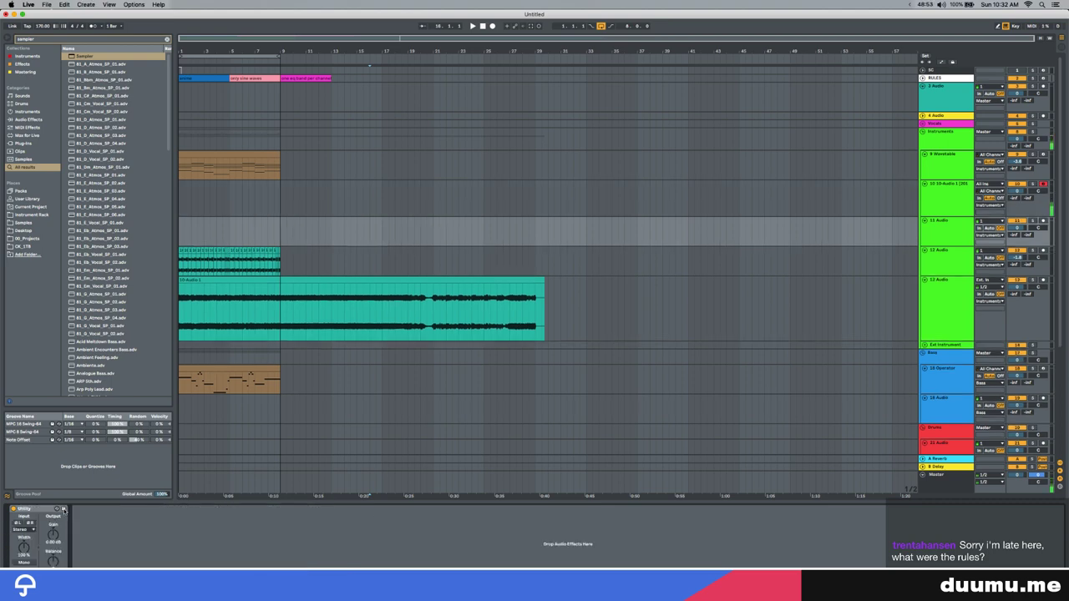
pyautogui.press('super+f')
pyautogui.write('tuner')
pyautogui.press('Down')
pyautogui.press('Return')
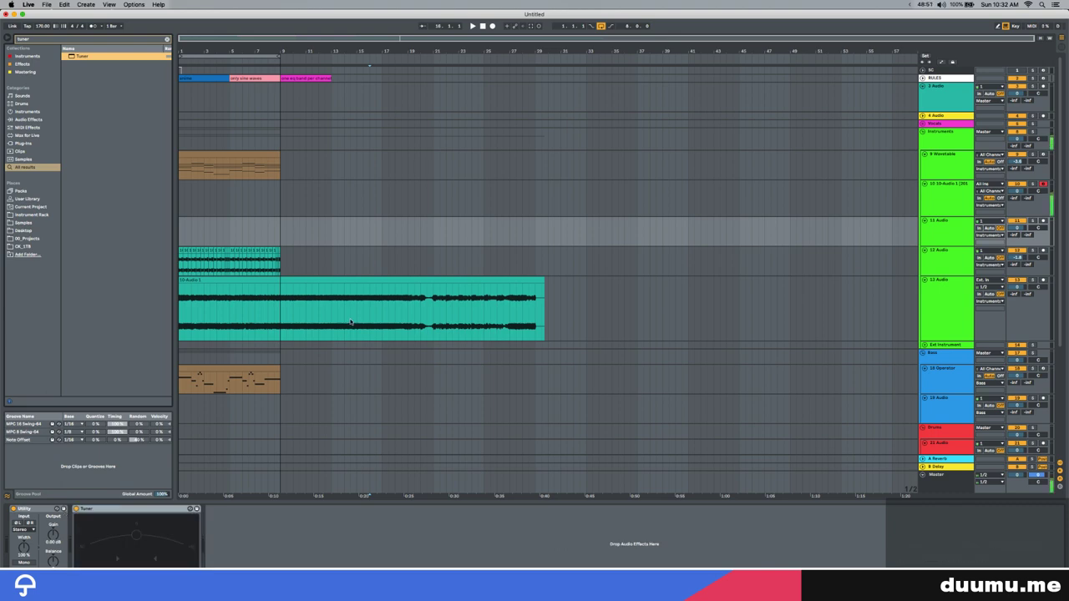
pyautogui.click(957, 202)
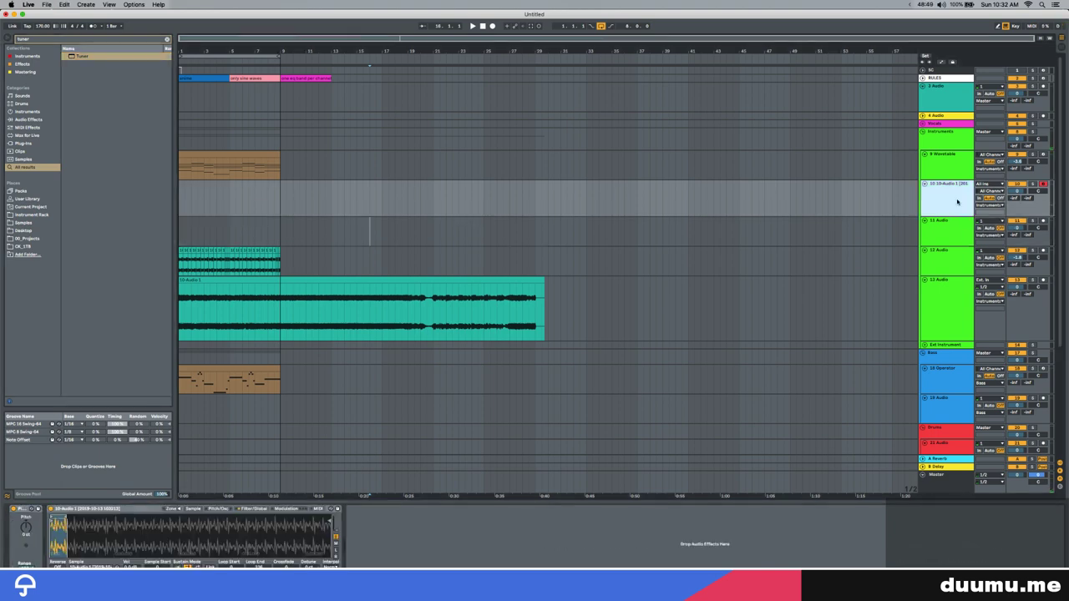
pyautogui.moveTo(82, 56); pyautogui.dragTo(150, 531)
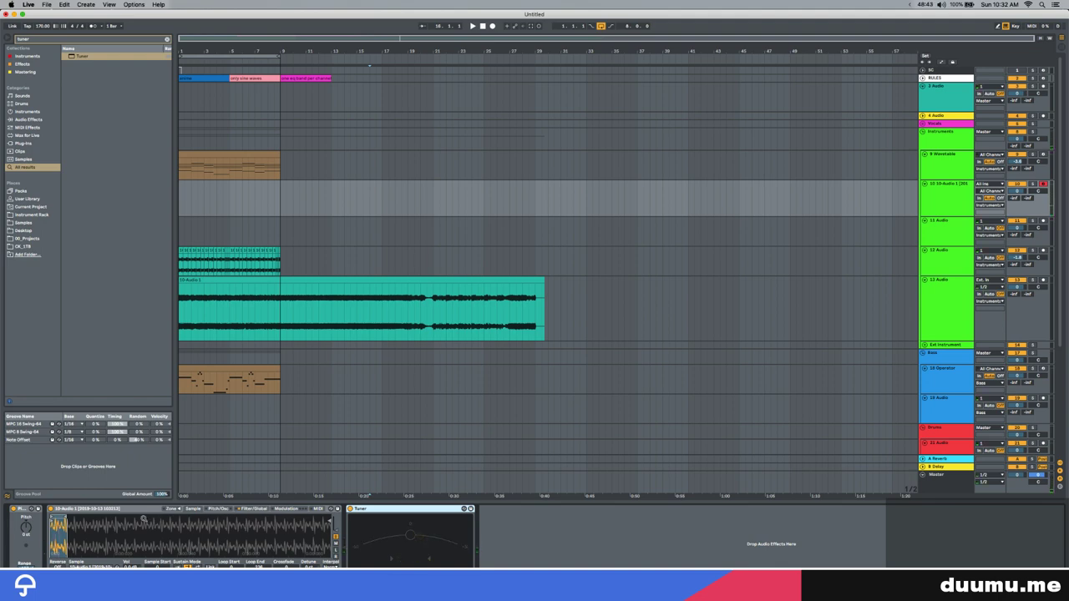
# Unfold the RULES track and examine its rule clips from bar 1 to bar 13
pyautogui.click(922, 78)
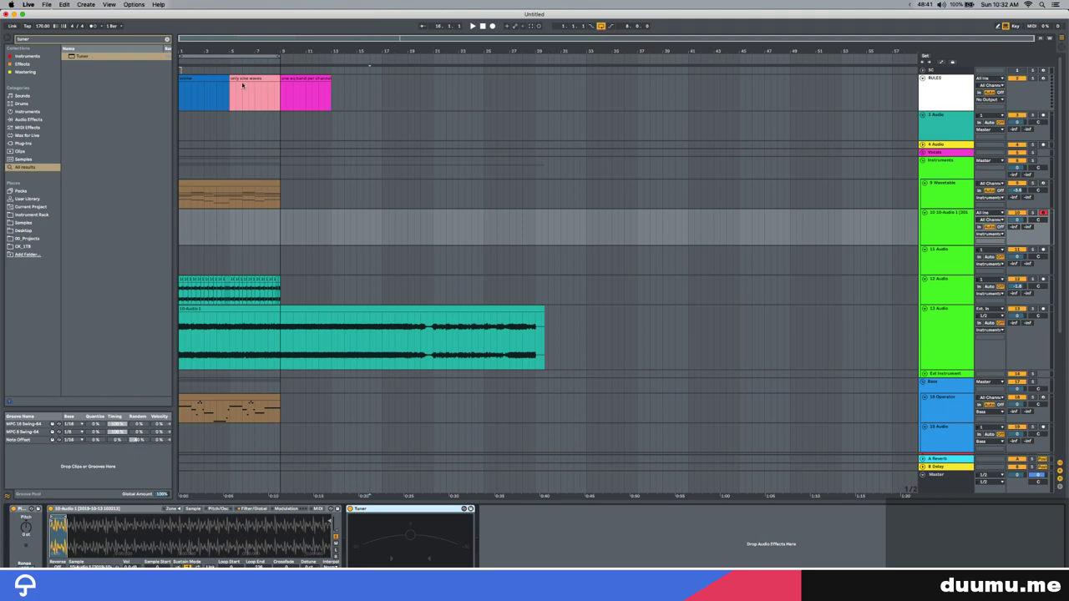
pyautogui.moveTo(181, 93); pyautogui.dragTo(389, 102)
pyautogui.scroll(8, 308, 105)
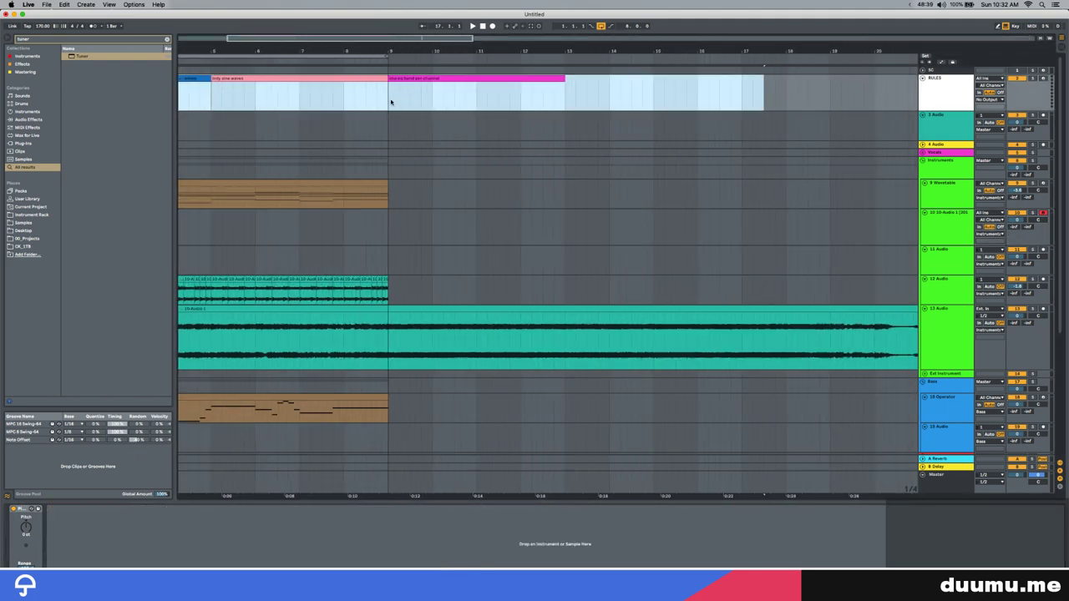
pyautogui.click(704, 98)
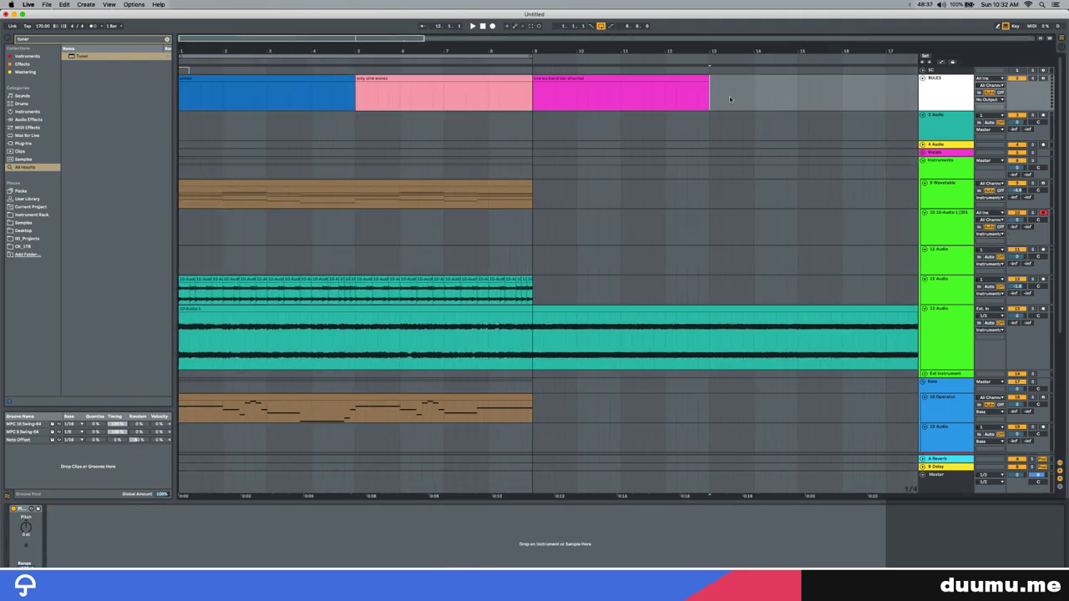
# Review the anime, sine-wave and EQ-band rule clips on the RULES track and fold the track
pyautogui.click(442, 78)
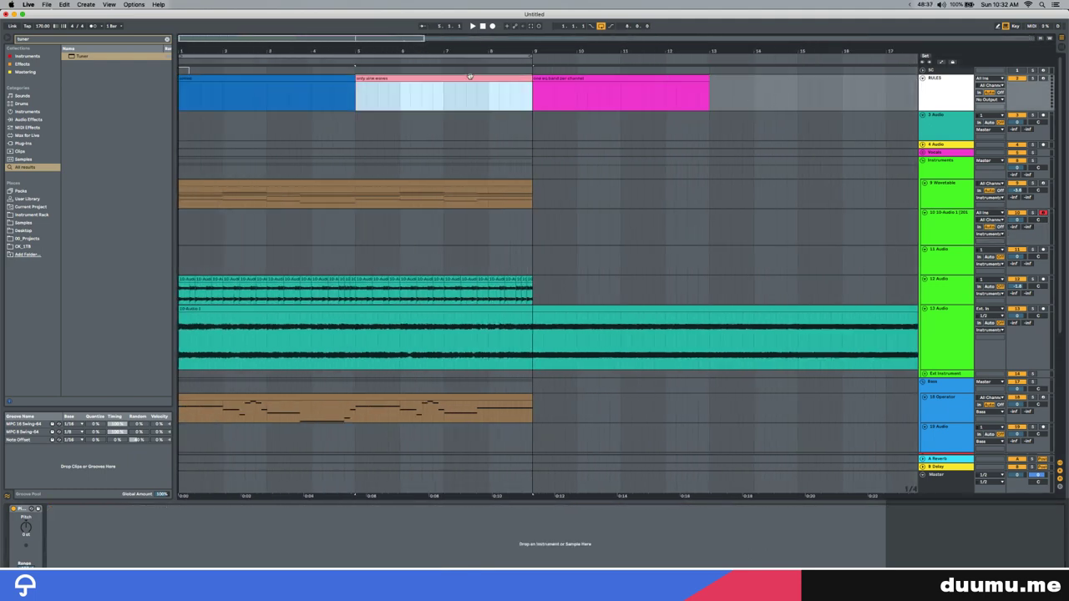
pyautogui.click(234, 77)
pyautogui.click(557, 80)
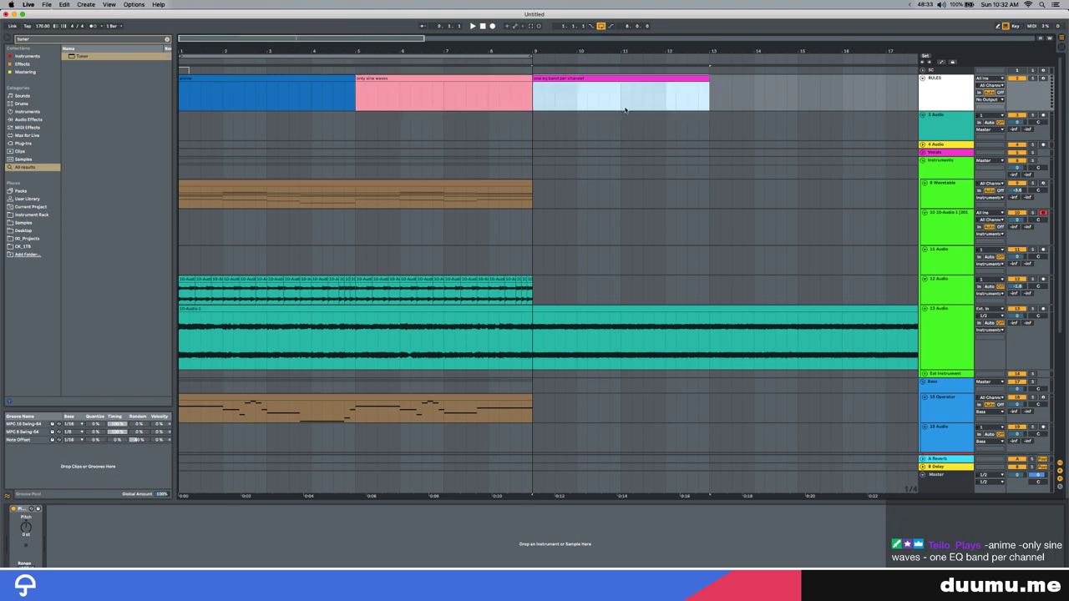
pyautogui.click(623, 103)
pyautogui.click(922, 78)
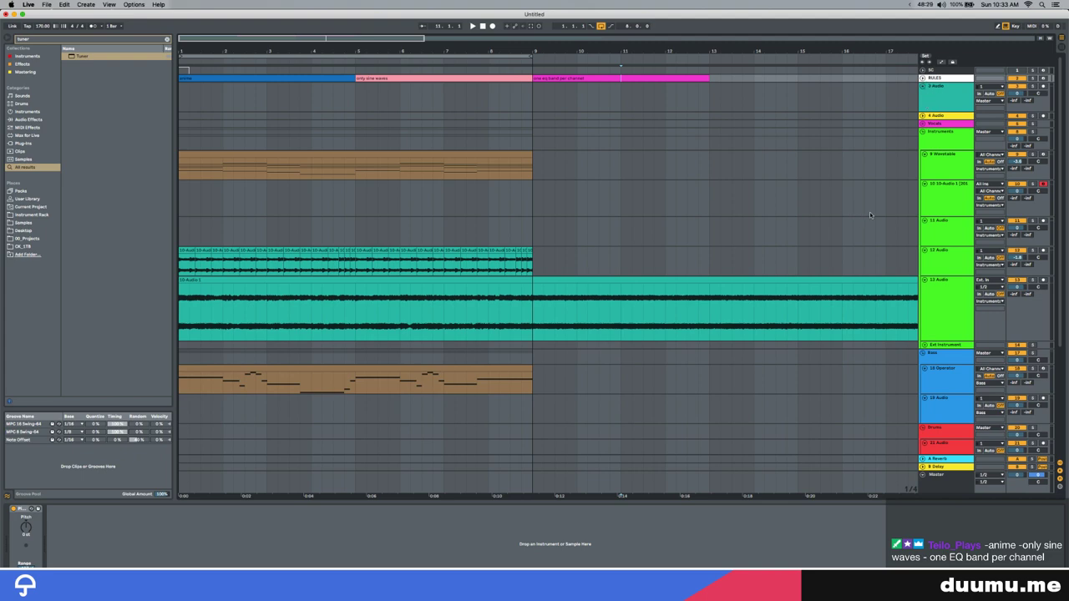
# Delete the 11 Audio track directly below the Sampler track and reselect the Sampler track
pyautogui.click(952, 201)
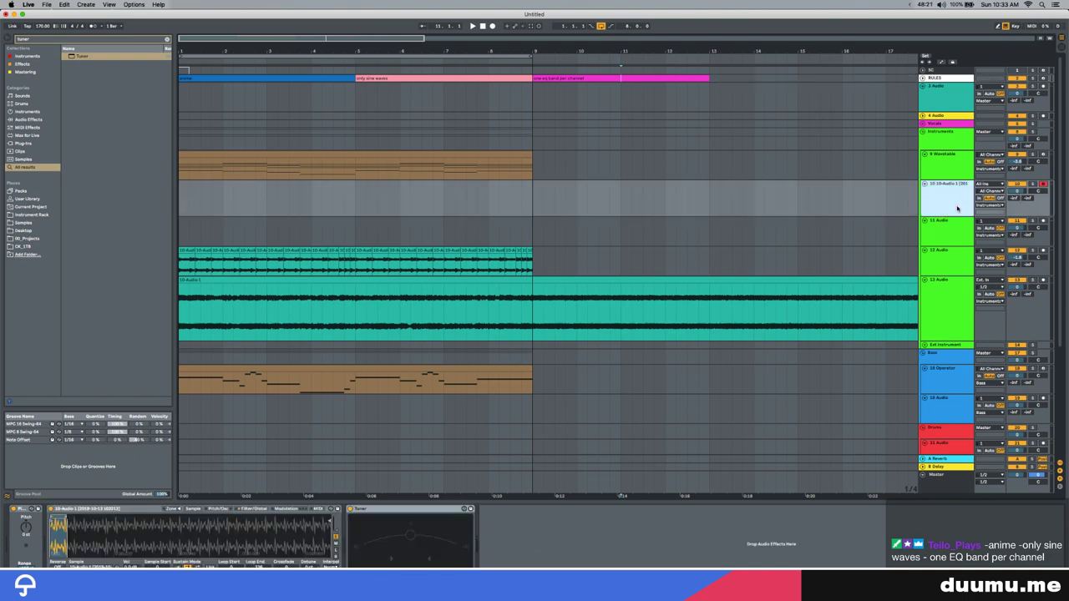
pyautogui.click(961, 235)
pyautogui.press('Delete')
pyautogui.click(943, 185)
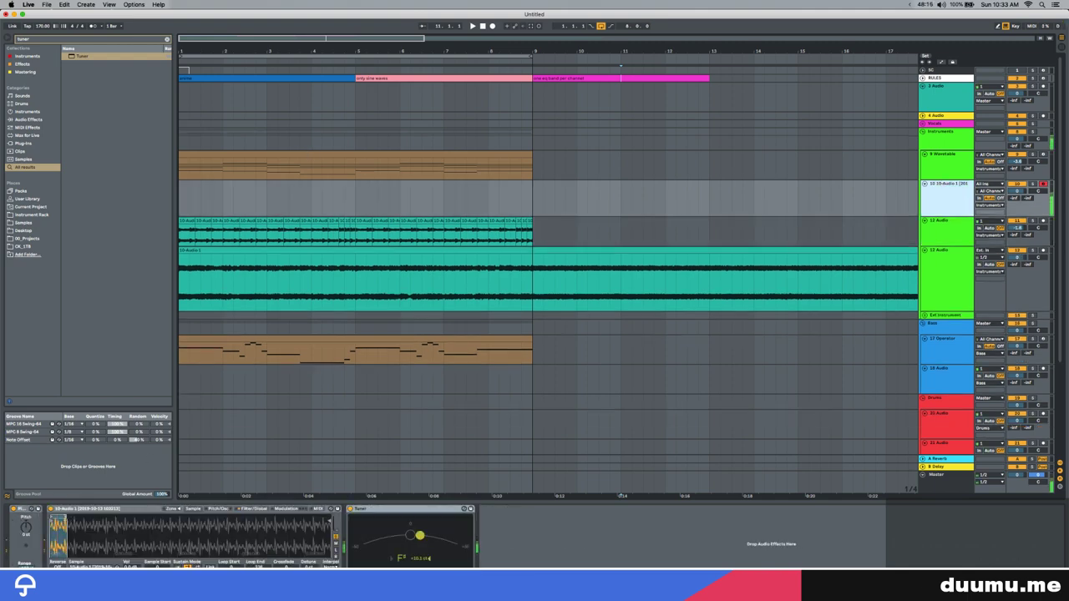
# Move Sampler's sustain loop to a short section near the sample's beginning and set its filter to a 79.9 Hz high-pass
pyautogui.moveTo(55, 536); pyautogui.dragTo(217, 524)
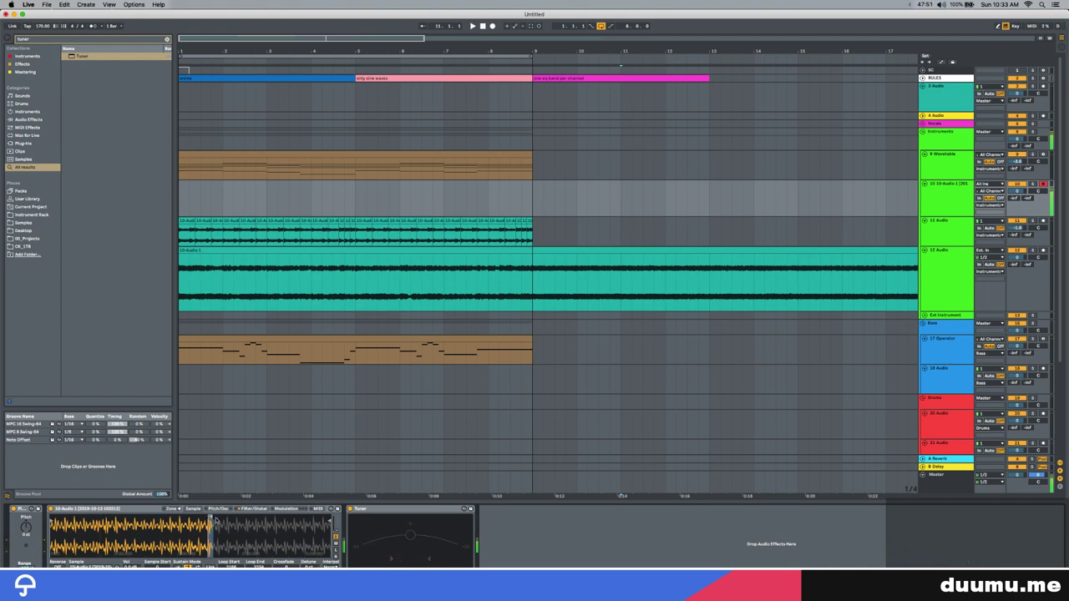
pyautogui.moveTo(214, 518); pyautogui.dragTo(225, 517)
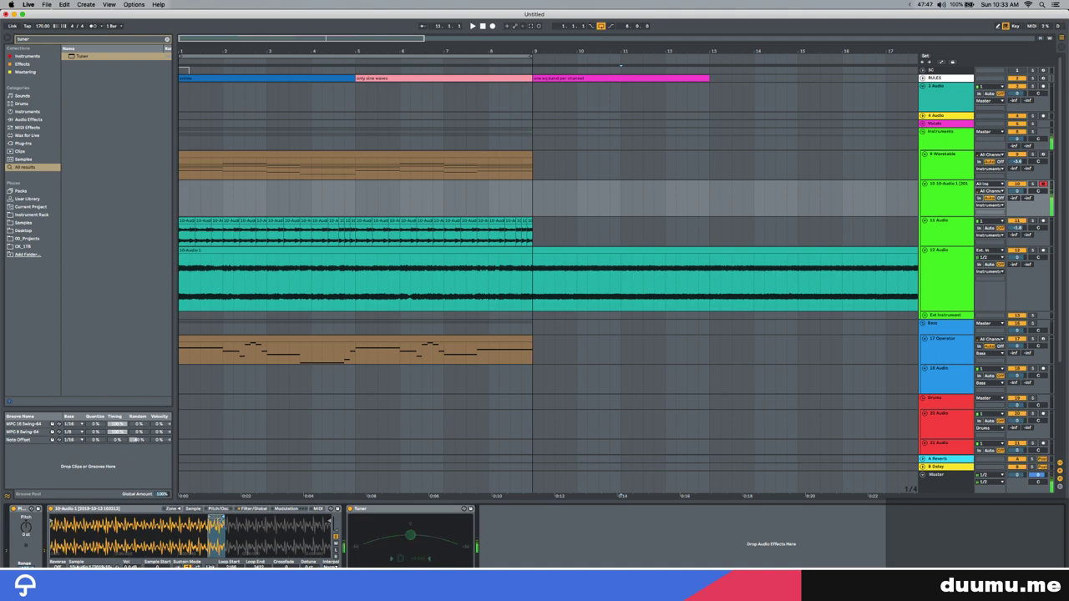
pyautogui.moveTo(217, 517); pyautogui.dragTo(81, 518)
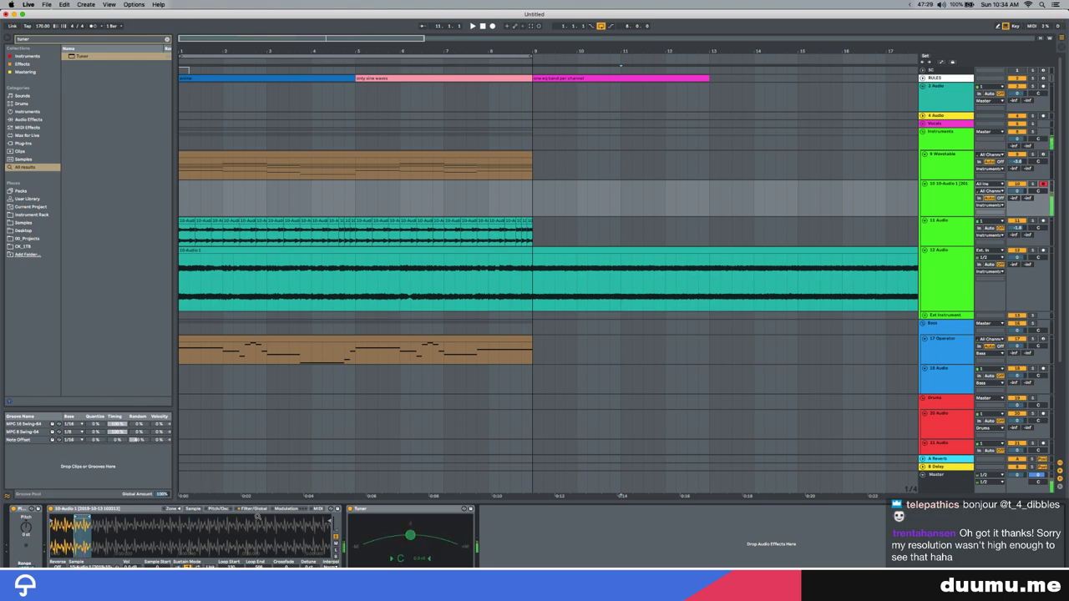
pyautogui.click(254, 508)
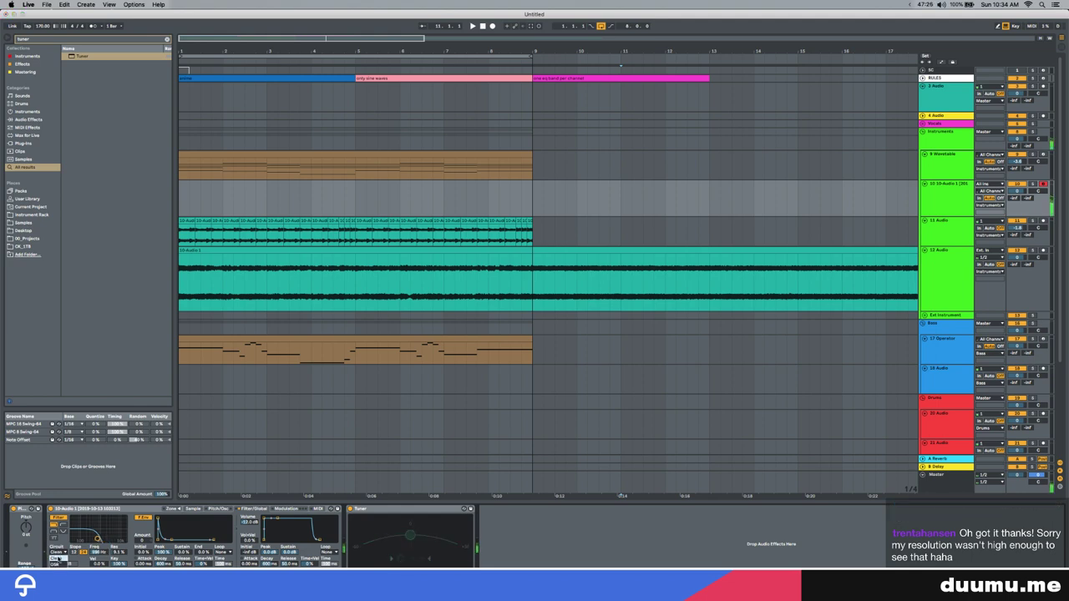
pyautogui.click(56, 565)
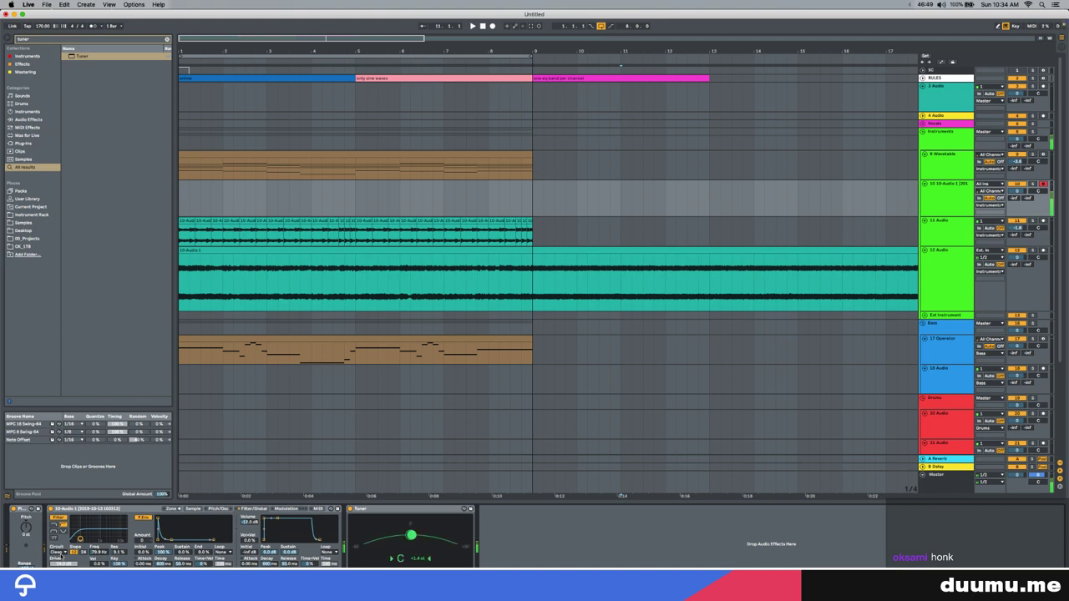
# Copy the chord clip from 9 Wavetable onto the soloed Sampler track and transpose all its notes up one octave
pyautogui.moveTo(426, 156); pyautogui.dragTo(428, 192)
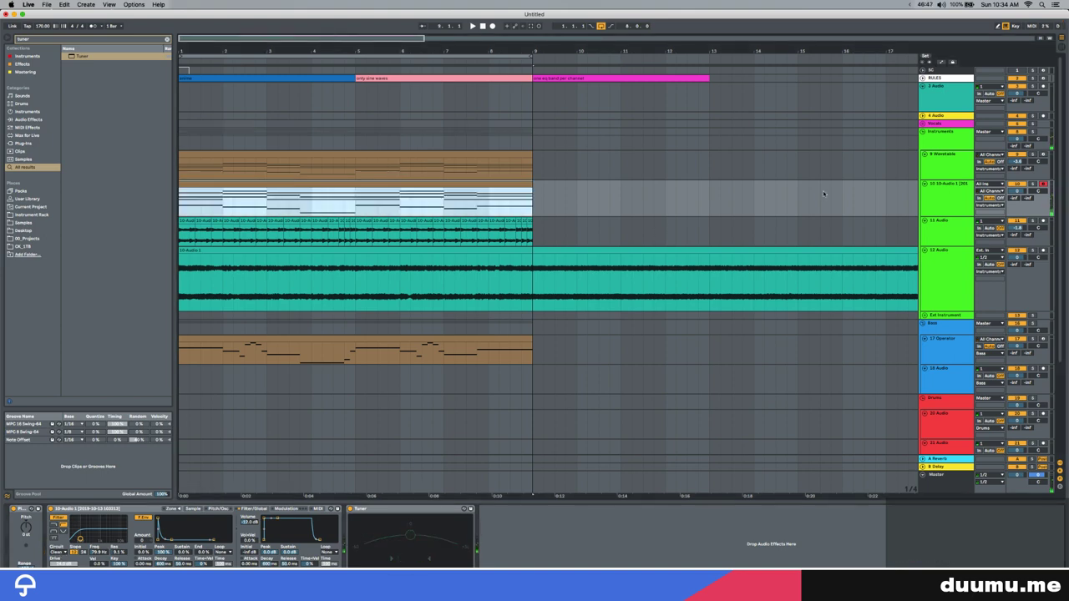
pyautogui.press('space')
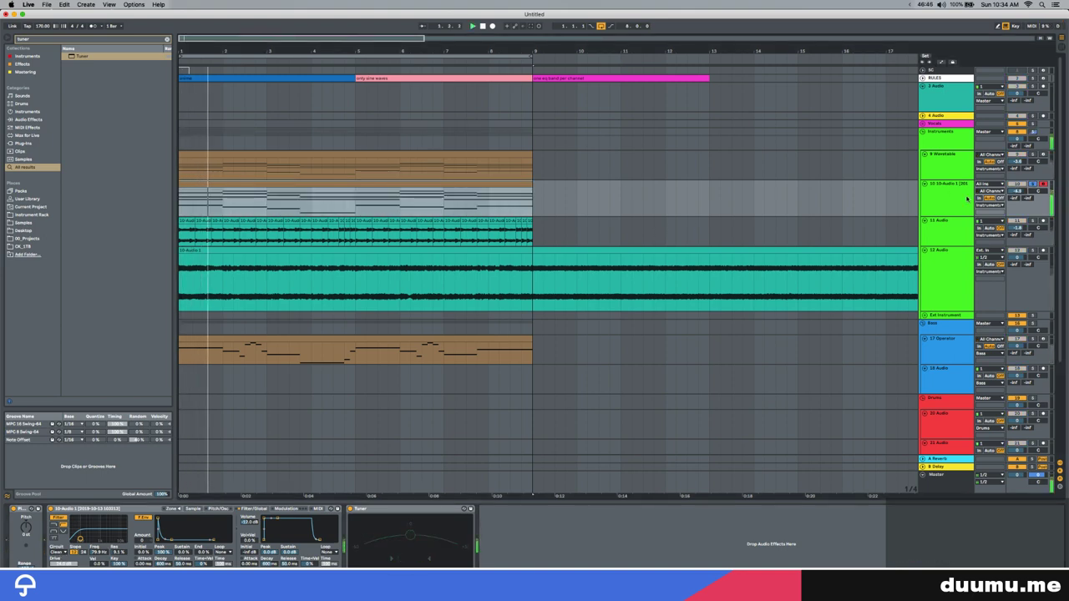
pyautogui.doubleClick(339, 192)
pyautogui.press('space')
pyautogui.press('super+a')
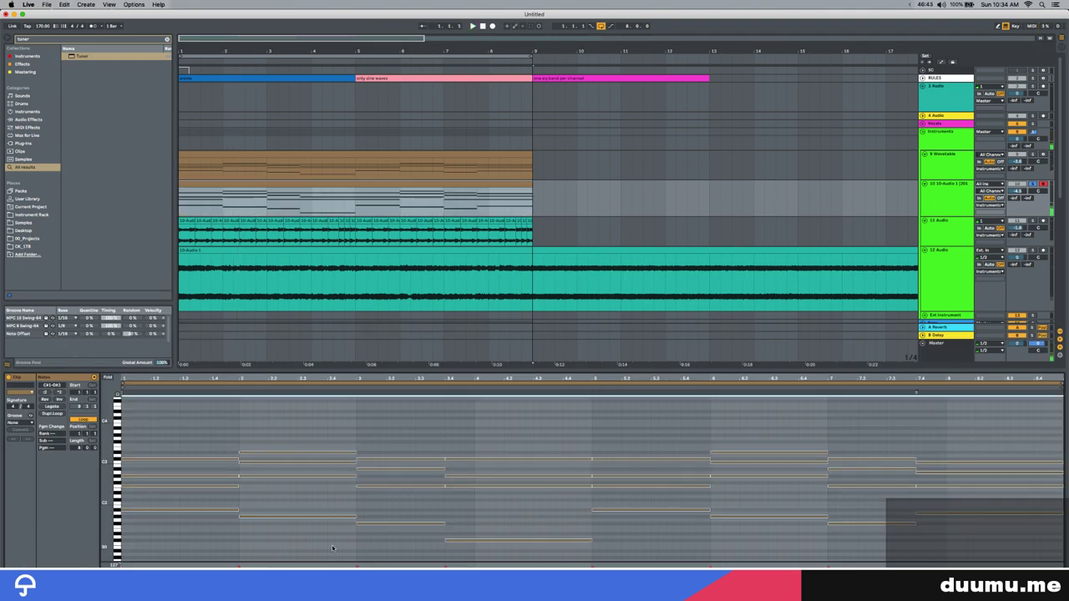
pyautogui.scroll(-2, 332, 547)
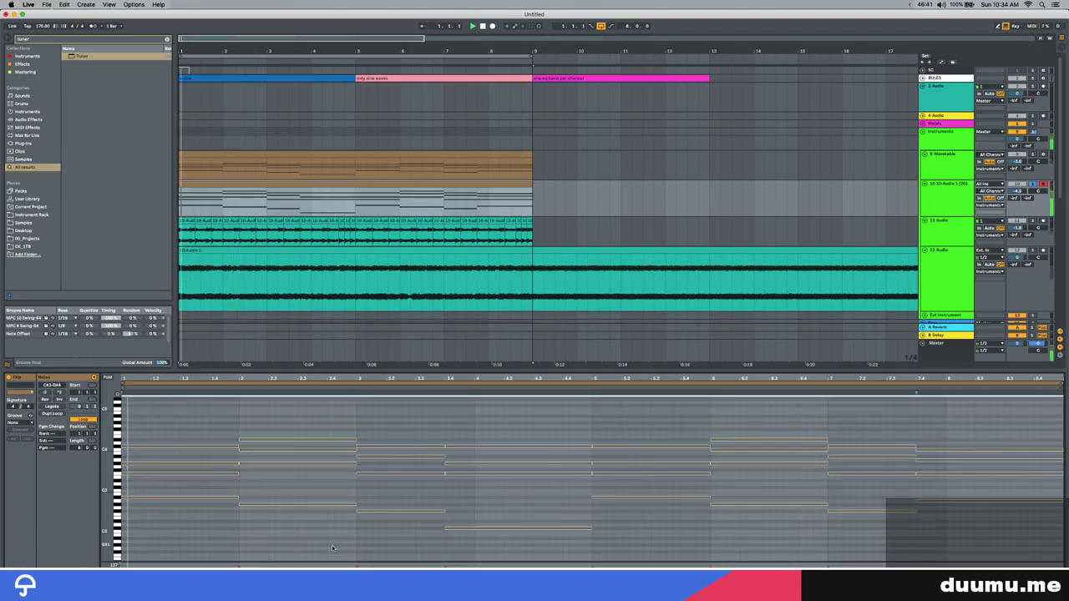
pyautogui.hotkey('shift', 'Tab')
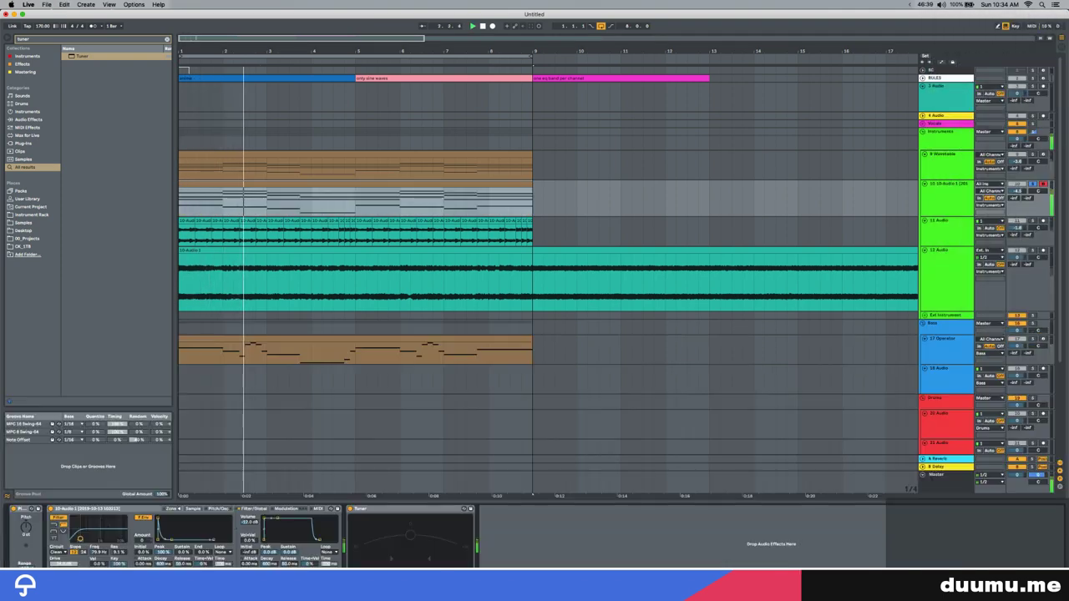
# Replay the Sampler track's chord clip from bar 1 to hear the instrument
pyautogui.click(944, 201)
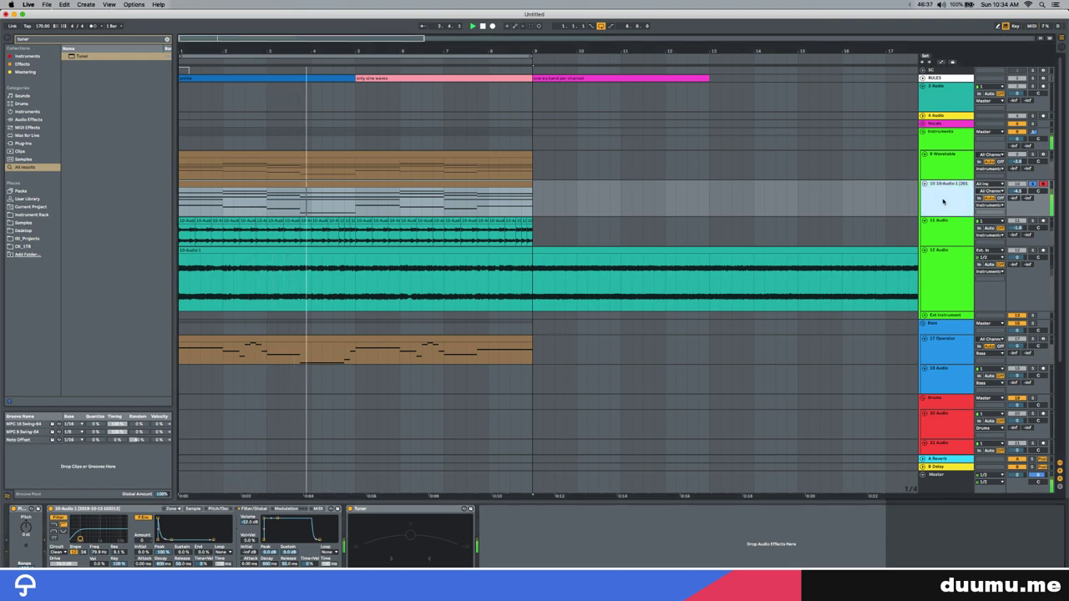
pyautogui.click(393, 185)
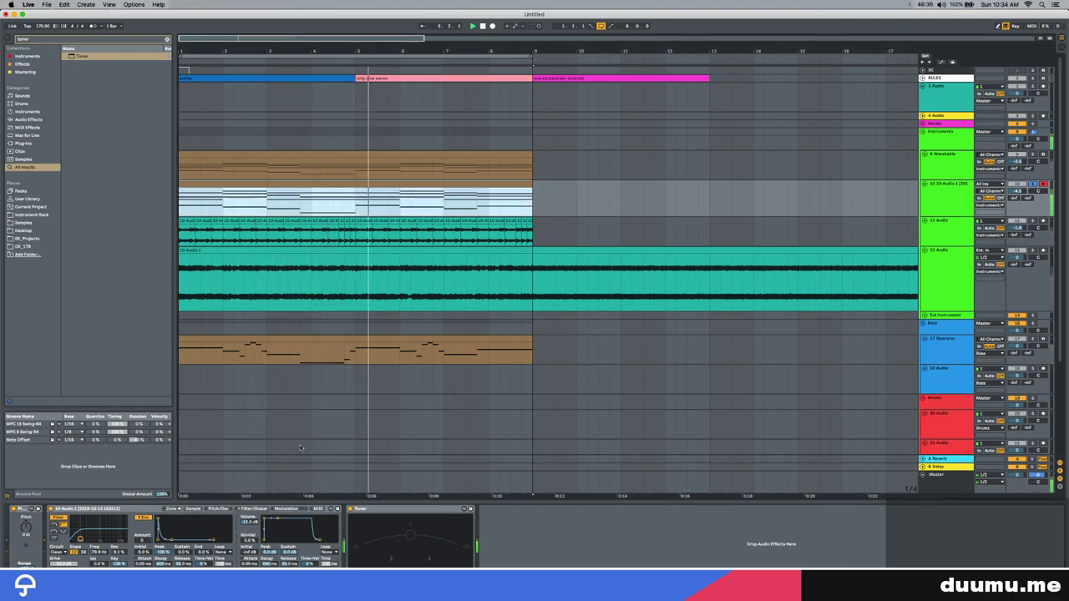
pyautogui.press('0')
pyautogui.press('space')
pyautogui.press('space')
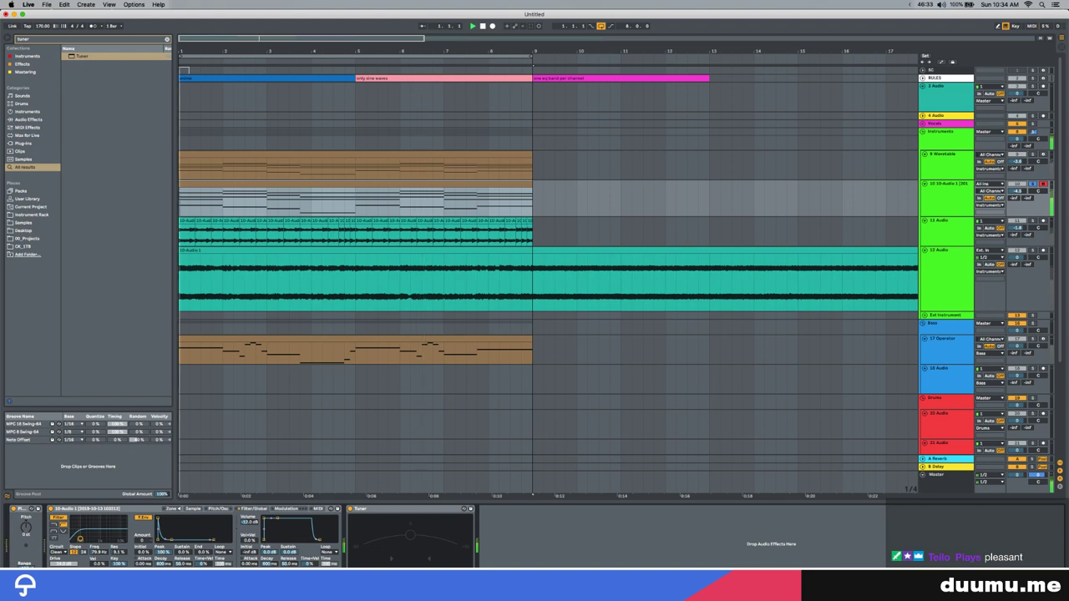
# Enable LFO 1 in Sampler's modulation section, raise its frequency to about 9 Hz and return to the filter settings
pyautogui.click(286, 509)
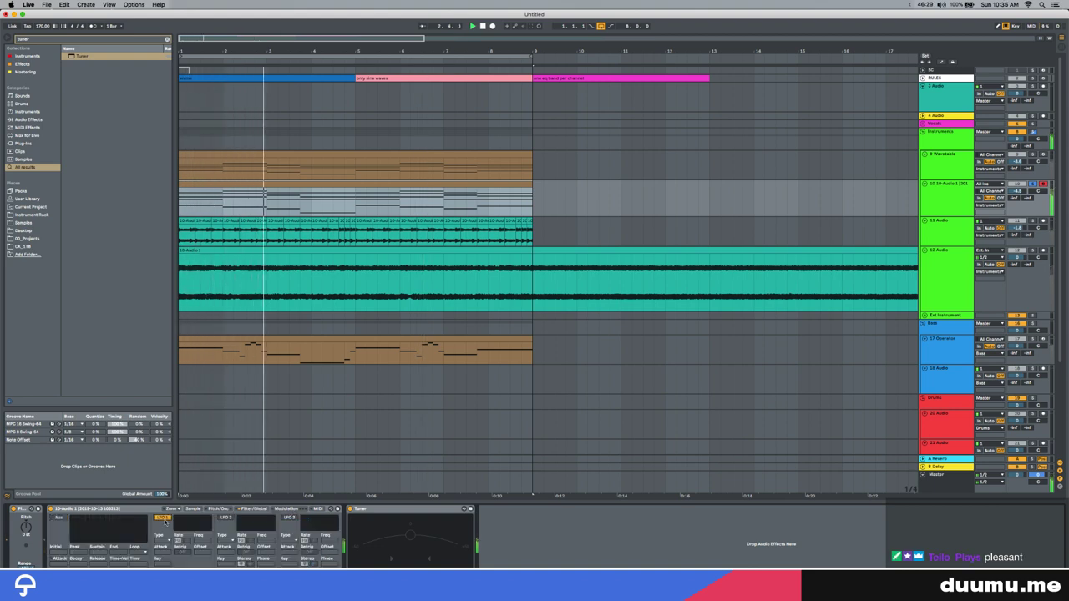
pyautogui.click(163, 518)
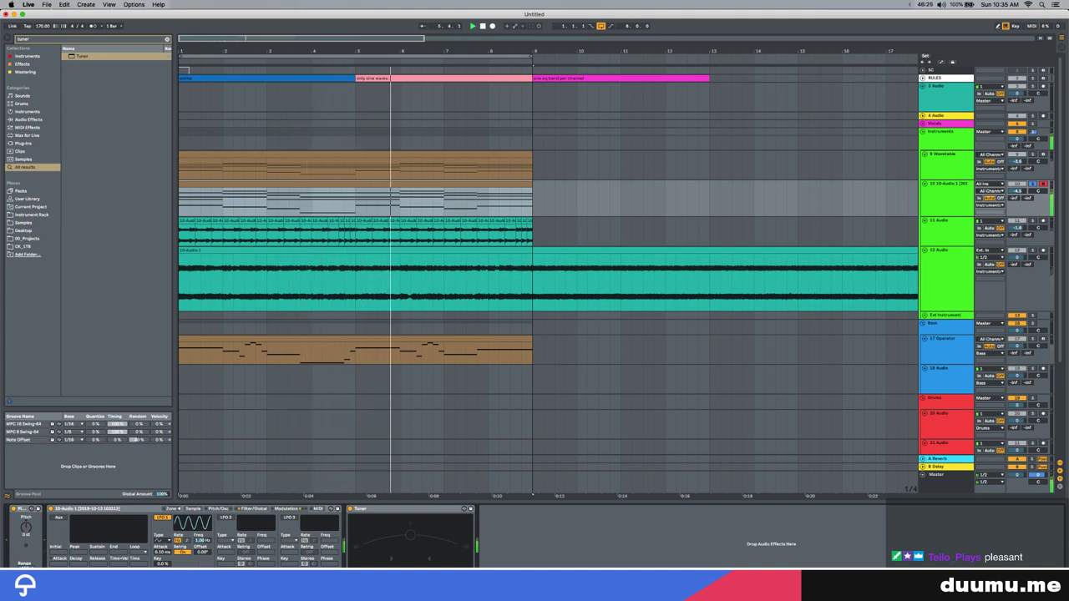
pyautogui.moveTo(202, 540); pyautogui.dragTo(202, 511)
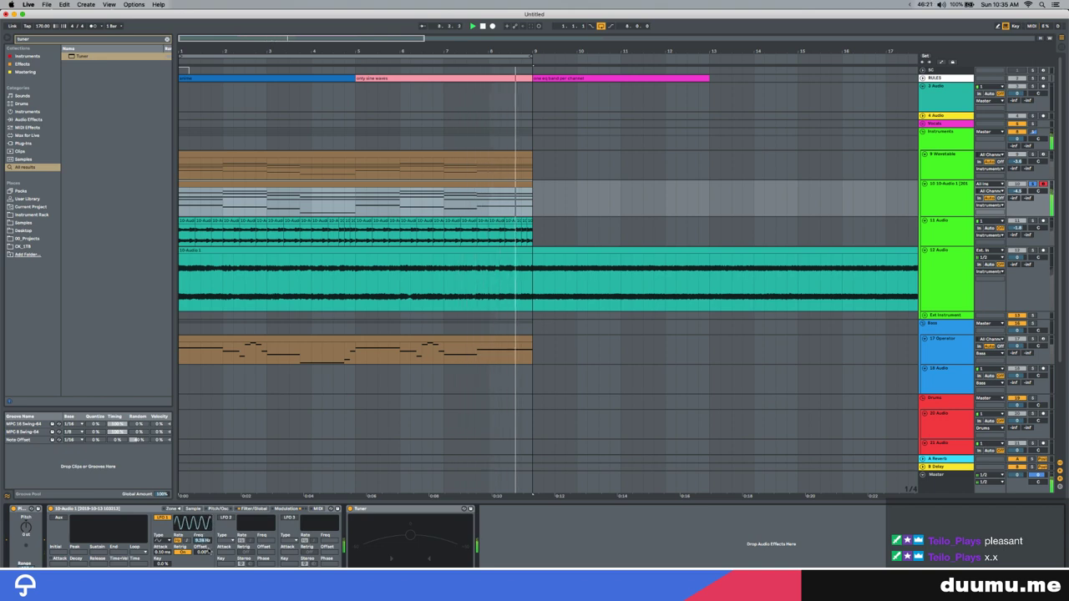
pyautogui.click(254, 509)
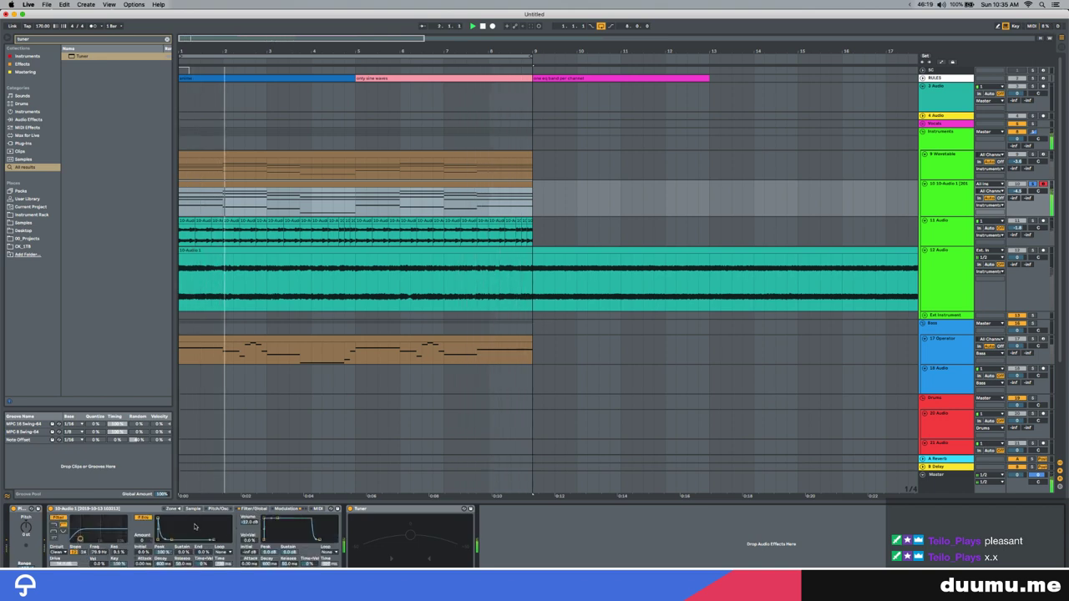
# Find Auto Filter in the browser and add it after the Tuner on the Sampler track
pyautogui.click(118, 272)
pyautogui.press('super+f')
pyautogui.write('suto fitler')
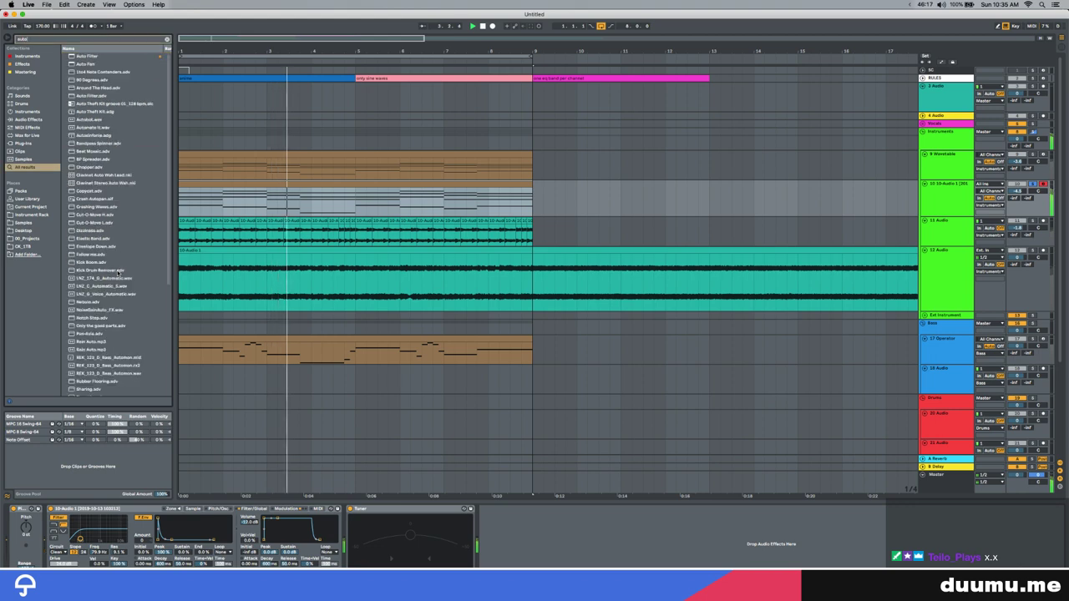
pyautogui.press('super+f')
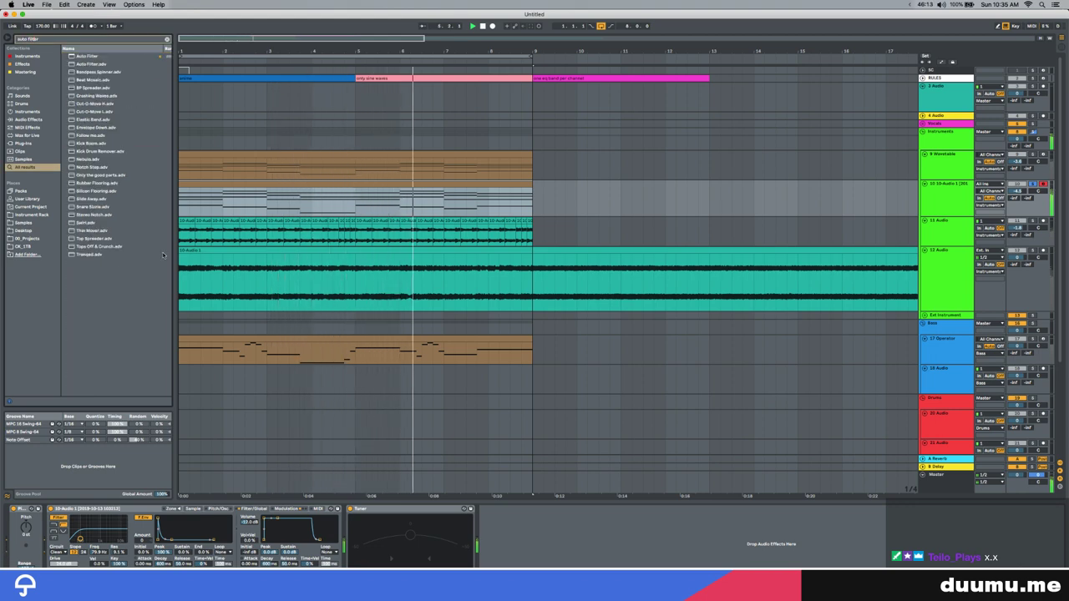
pyautogui.press('Down')
pyautogui.press('Return')
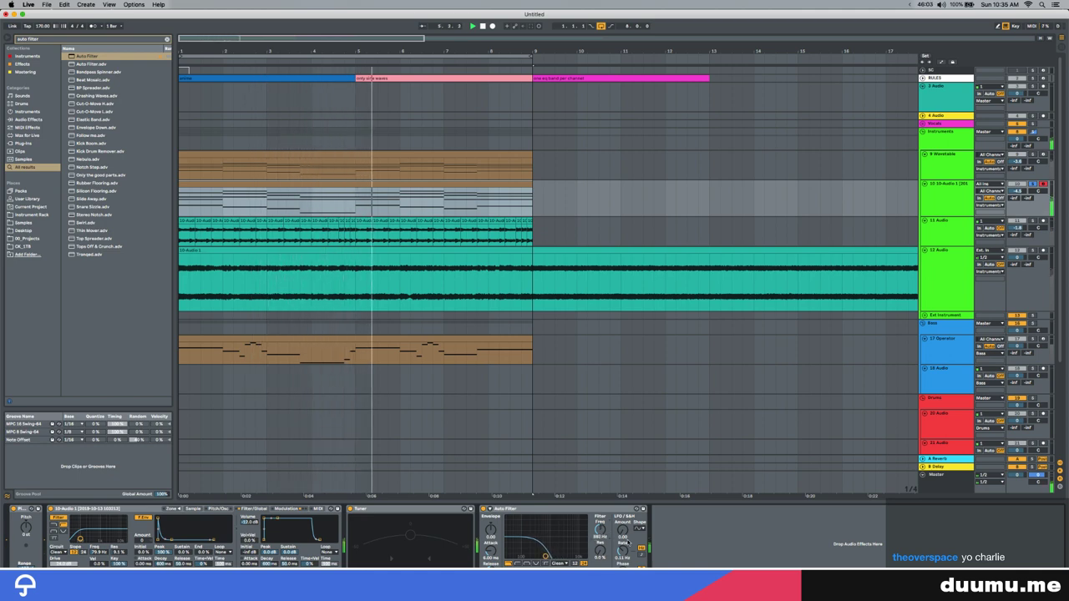
# Compare Auto Filter's OSR and SMP circuit types, settle on SMP and lower the cutoff frequency slightly
pyautogui.click(565, 564)
pyautogui.click(565, 573)
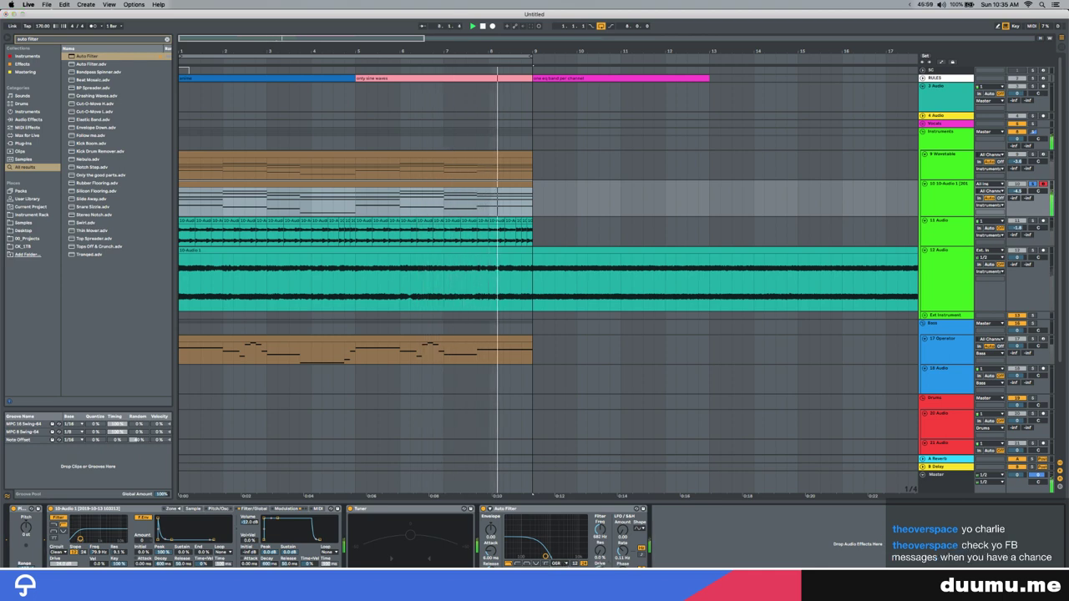
pyautogui.press('Down')
pyautogui.press('Down')
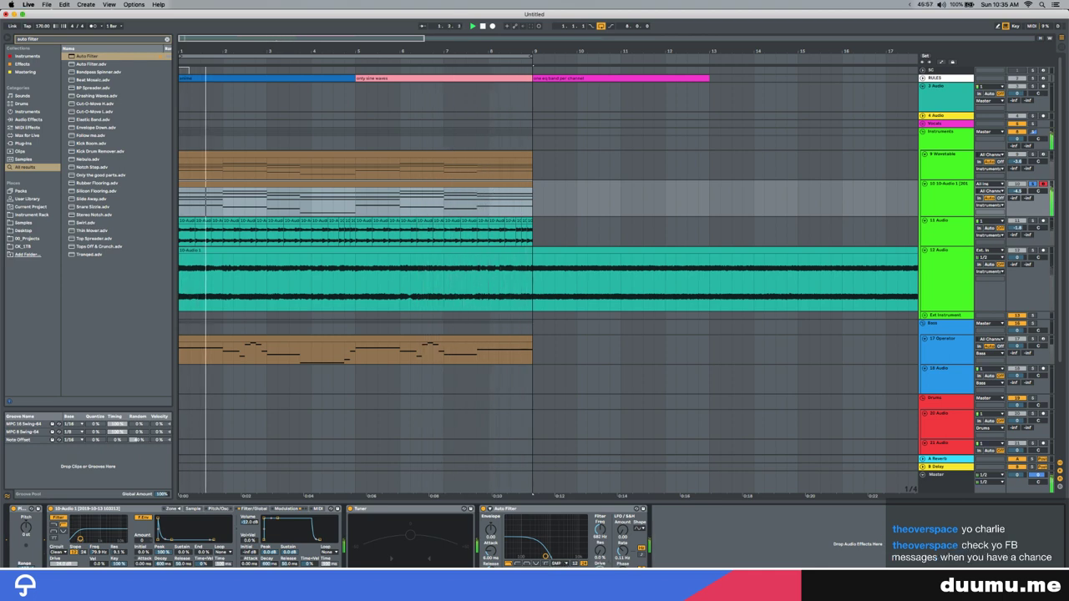
pyautogui.press('Up')
pyautogui.press('Up')
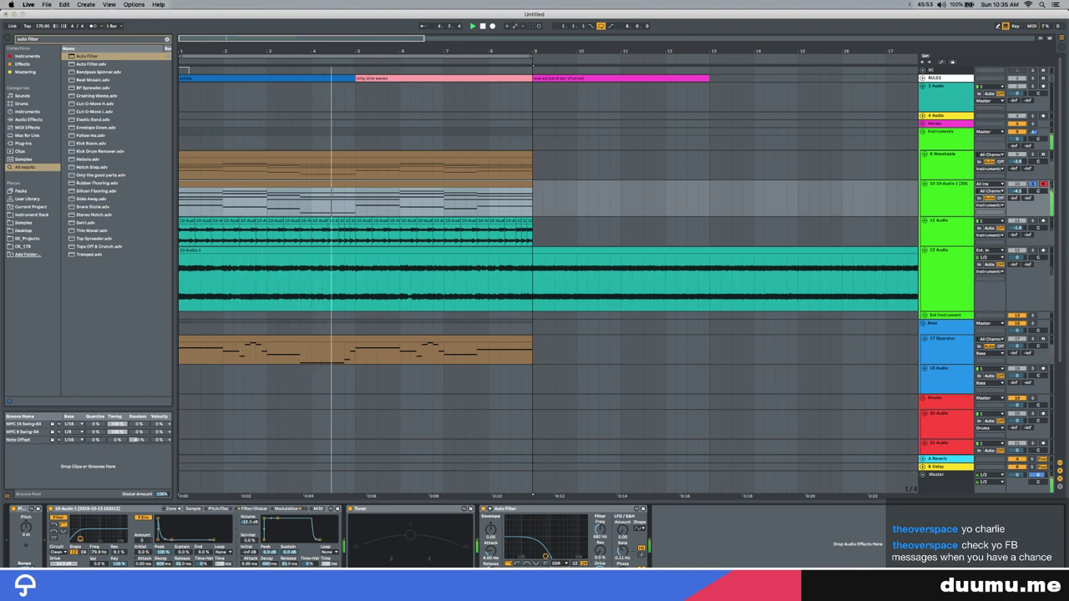
pyautogui.press('Down')
pyautogui.press('Down')
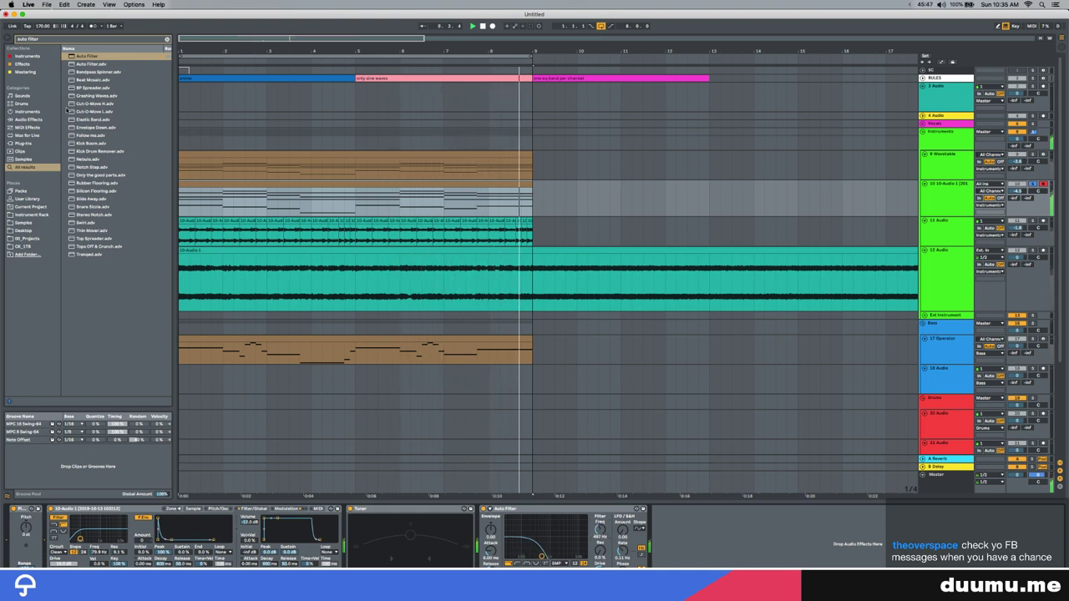
# Add a second Auto Filter ahead of the existing one and make it a high-pass with a low cutoff
pyautogui.press('space')
pyautogui.press('super+f')
pyautogui.press('space')
pyautogui.write('auto')
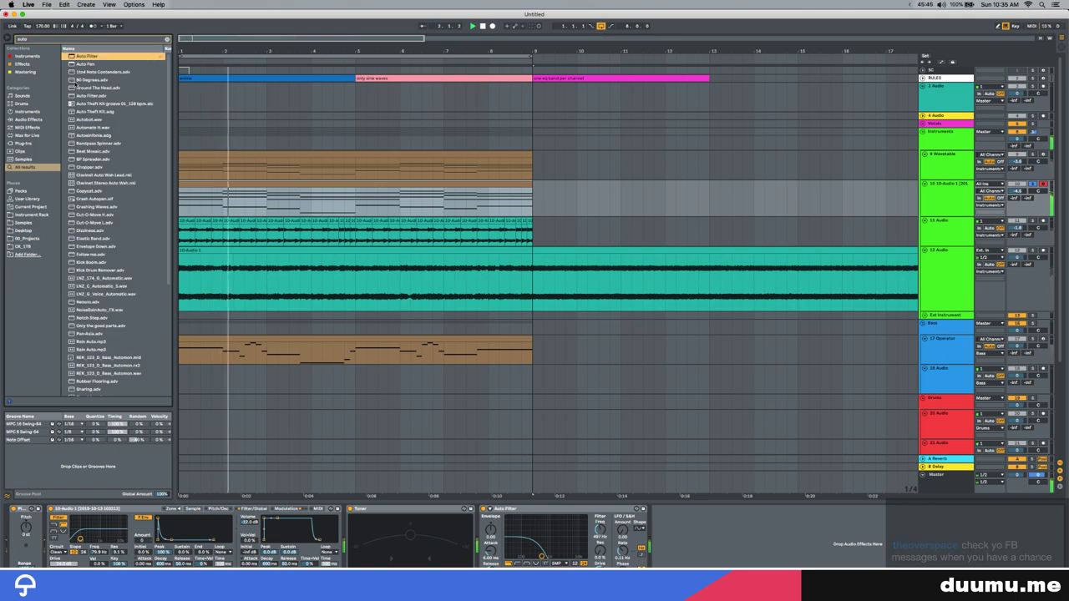
pyautogui.press('Return')
pyautogui.moveTo(672, 509); pyautogui.dragTo(497, 508)
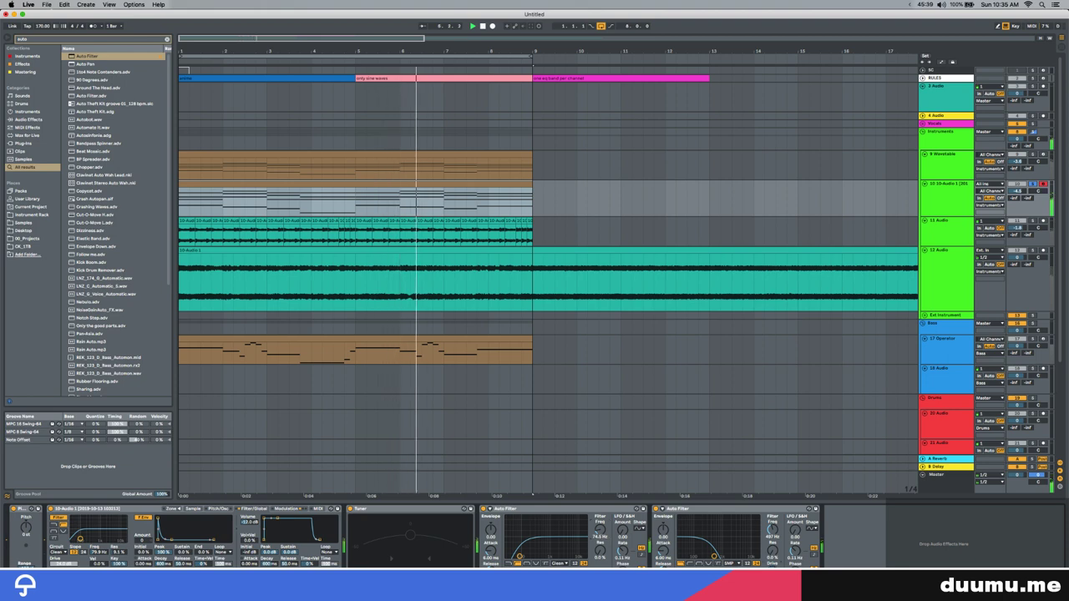
# Find Utility in the browser and add it at the end of the Sampler track's device chain
pyautogui.press('super+f')
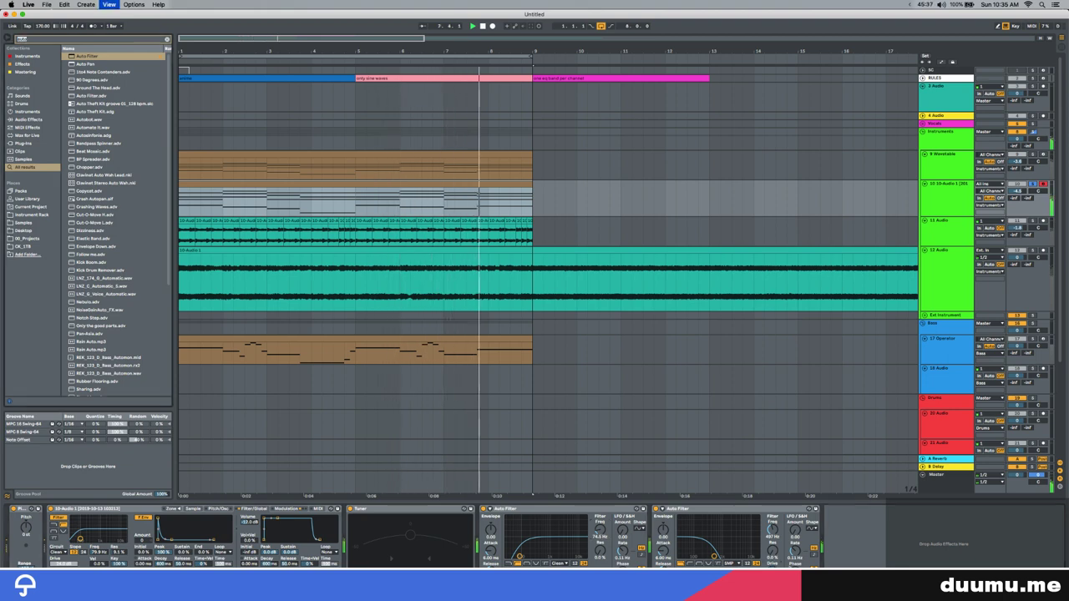
pyautogui.write('uti')
pyautogui.press('Return')
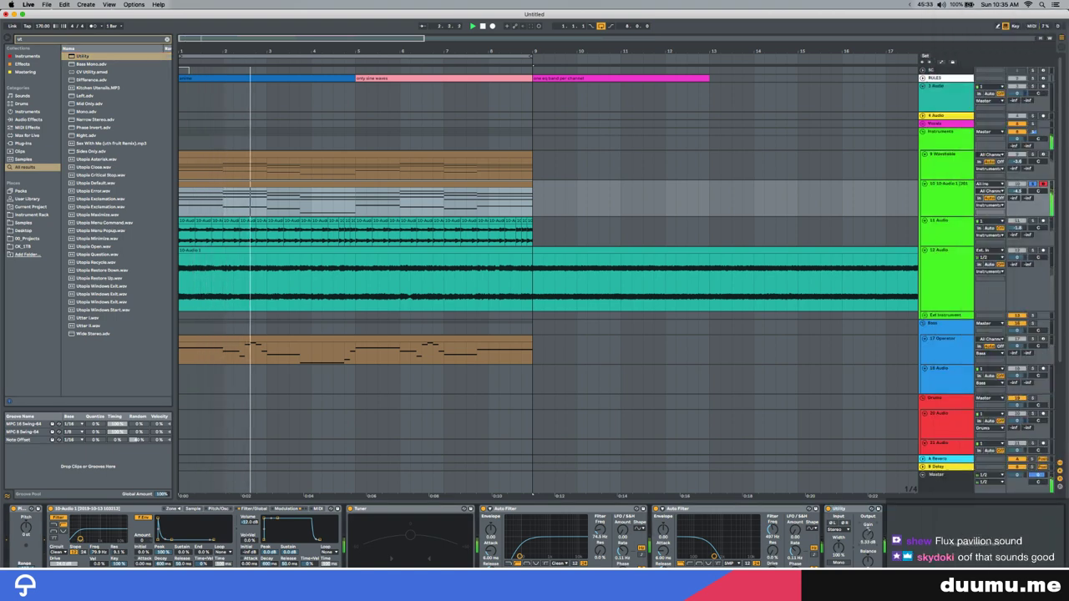
# Find Chorus in the browser, add it after Utility on the Sampler track and switch the Chorus off
pyautogui.press('super+f')
pyautogui.write('chorpus')
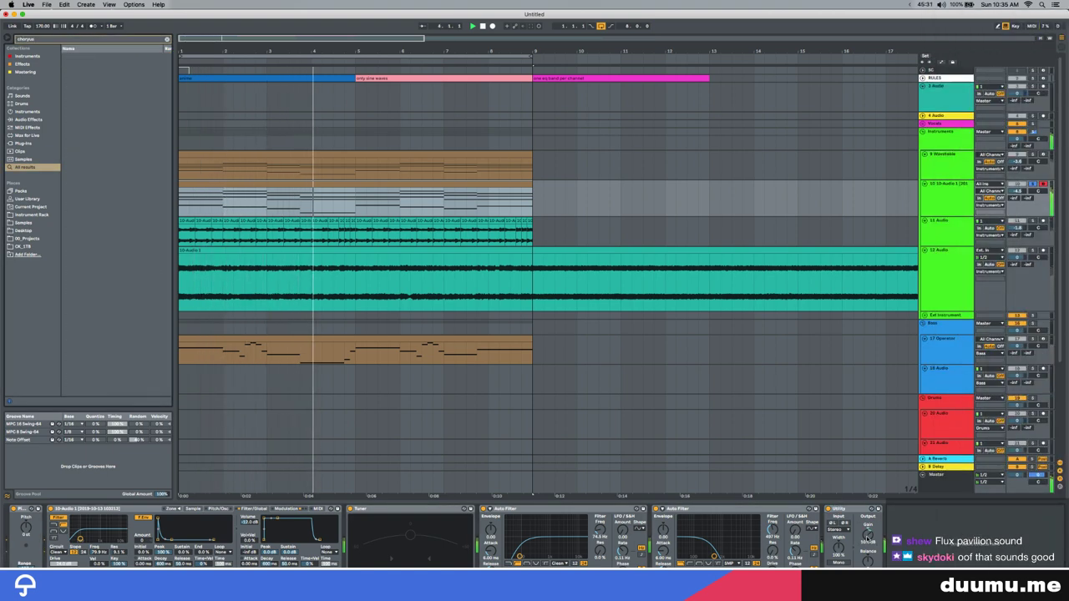
pyautogui.write('al')
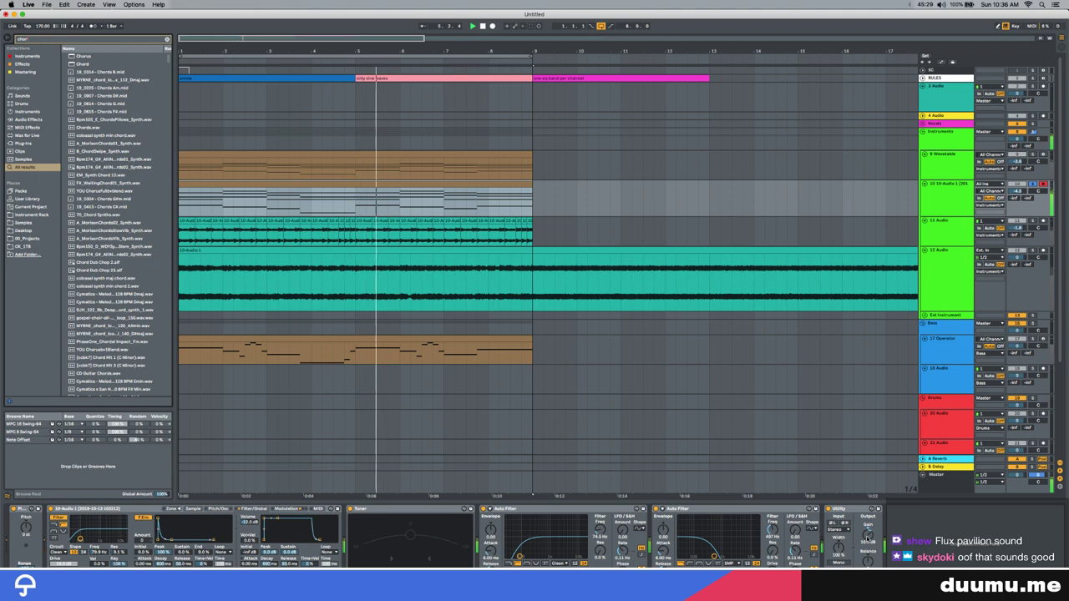
pyautogui.press('super+f')
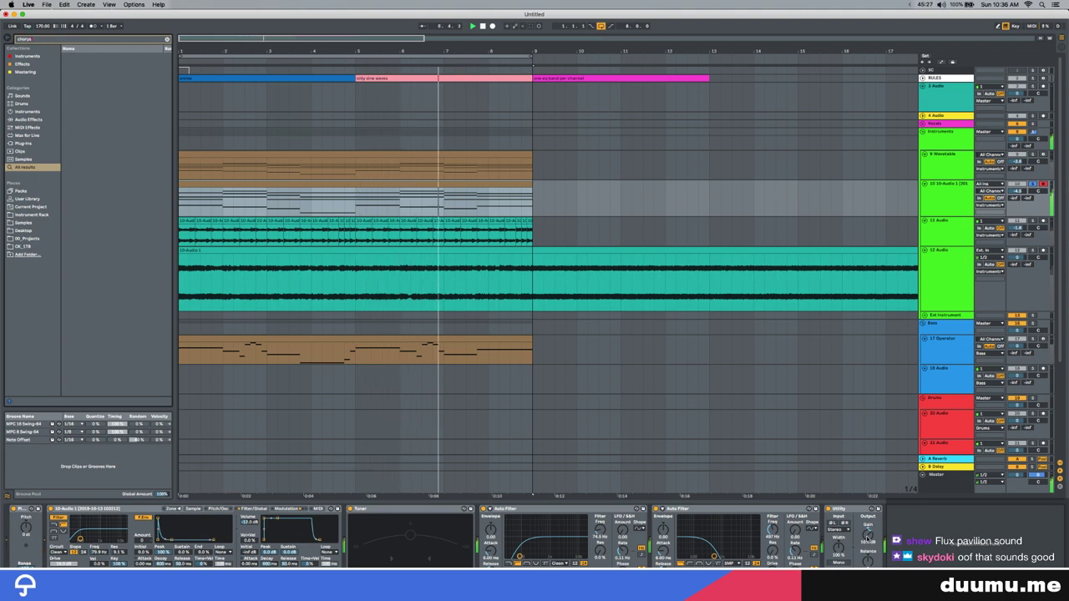
pyautogui.press('Return')
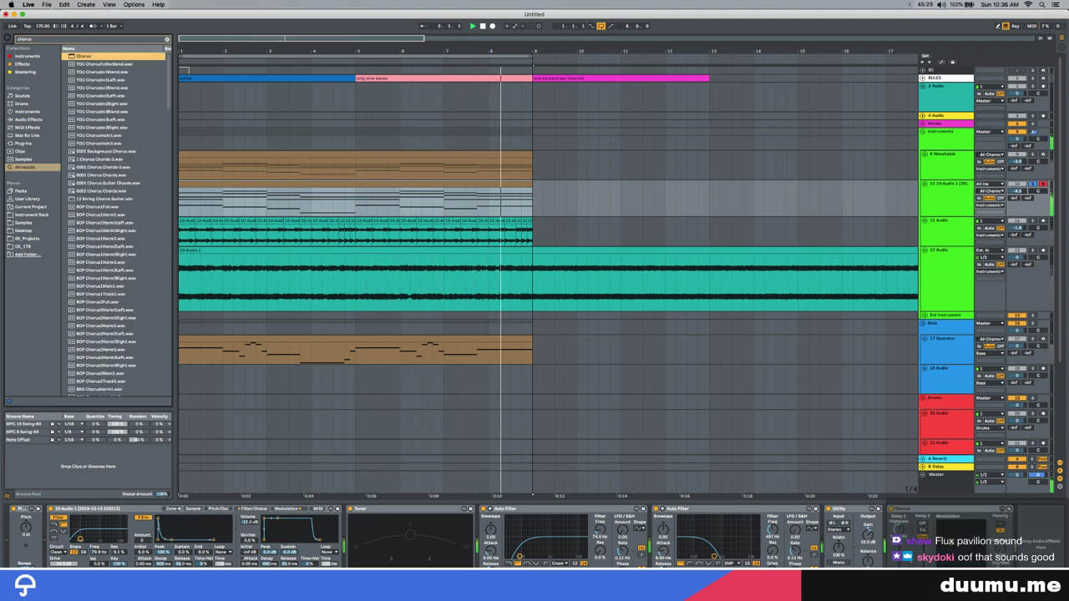
pyautogui.hscroll(5, 877, 534)
pyautogui.hscroll(-5, 876, 535)
pyautogui.click(891, 508)
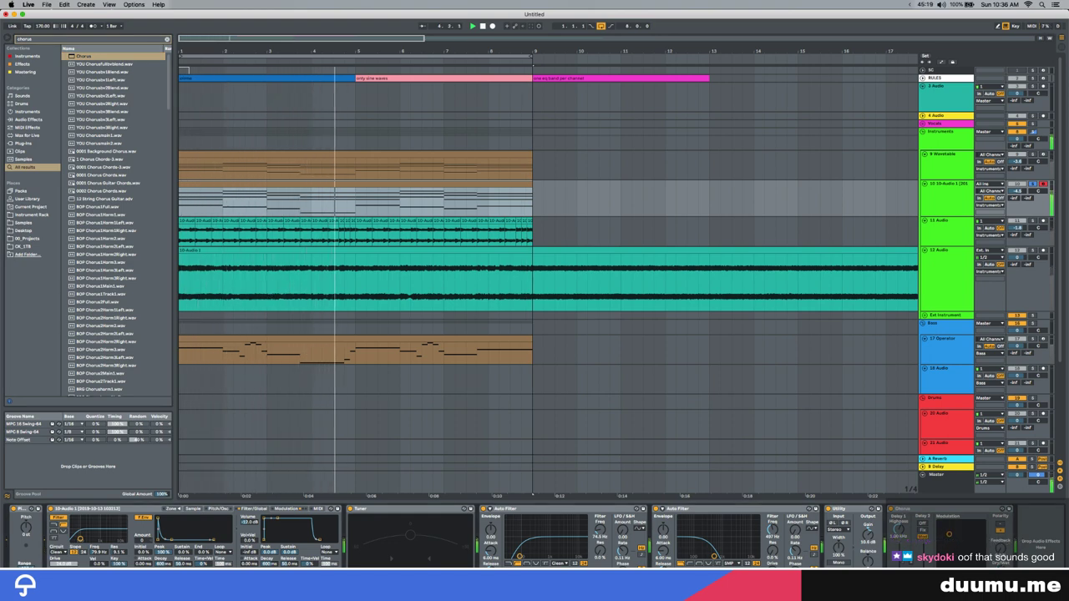
# Enable the modulation oscillator in the Sampler's Pitch/Osc section and audition the chords with it
pyautogui.press('space')
pyautogui.click(218, 509)
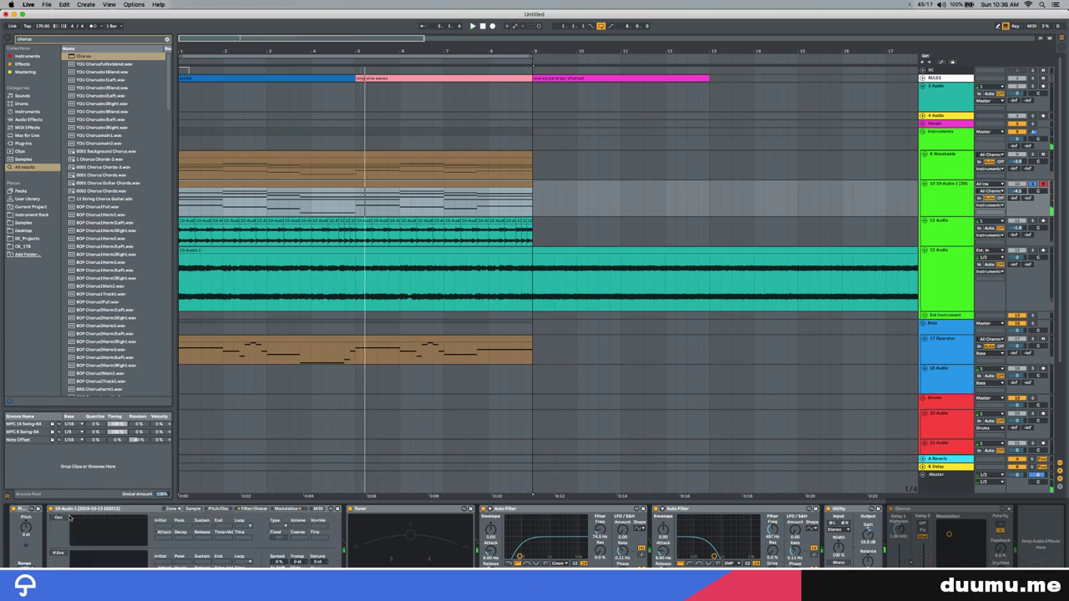
pyautogui.click(60, 517)
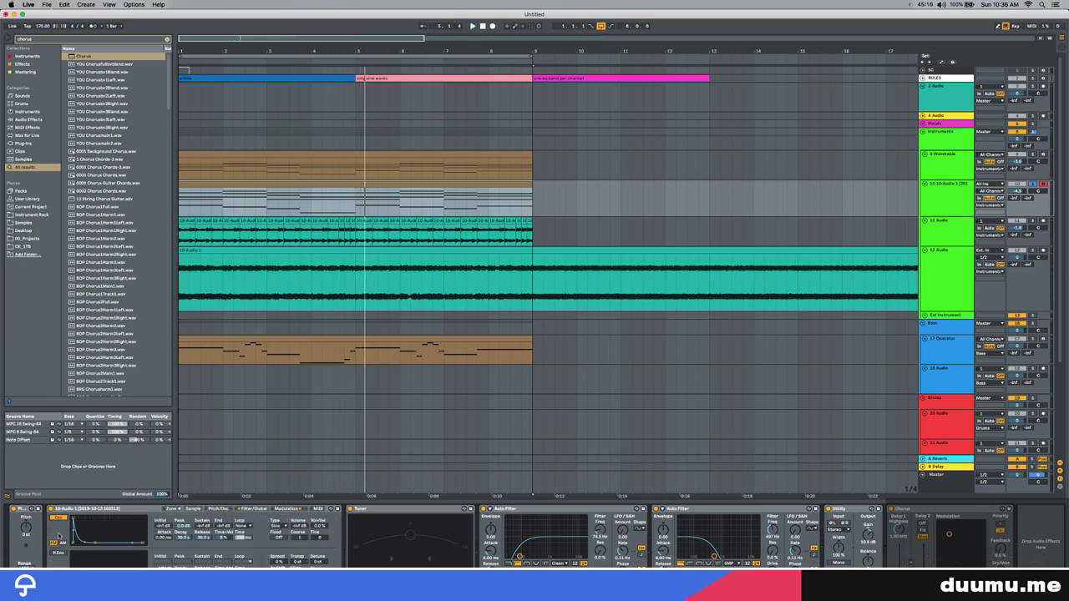
pyautogui.press('space')
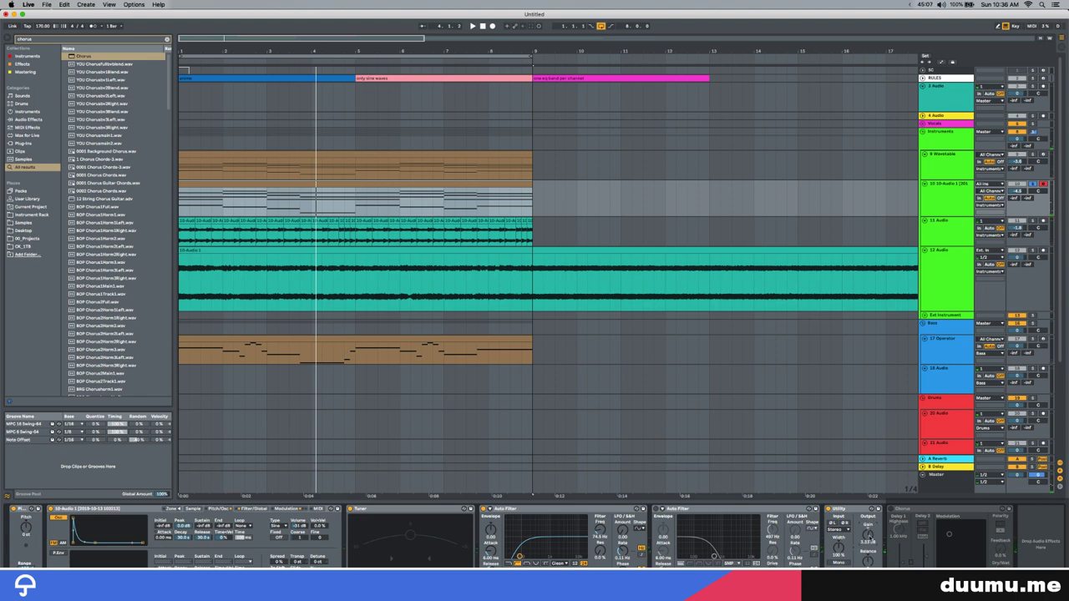
pyautogui.press('space')
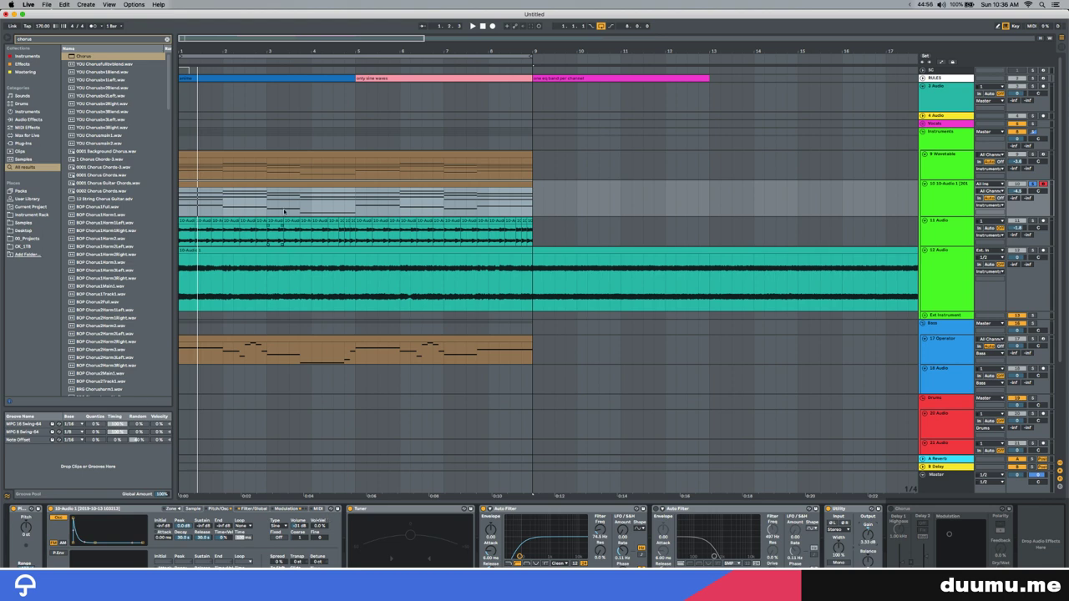
pyautogui.press('space')
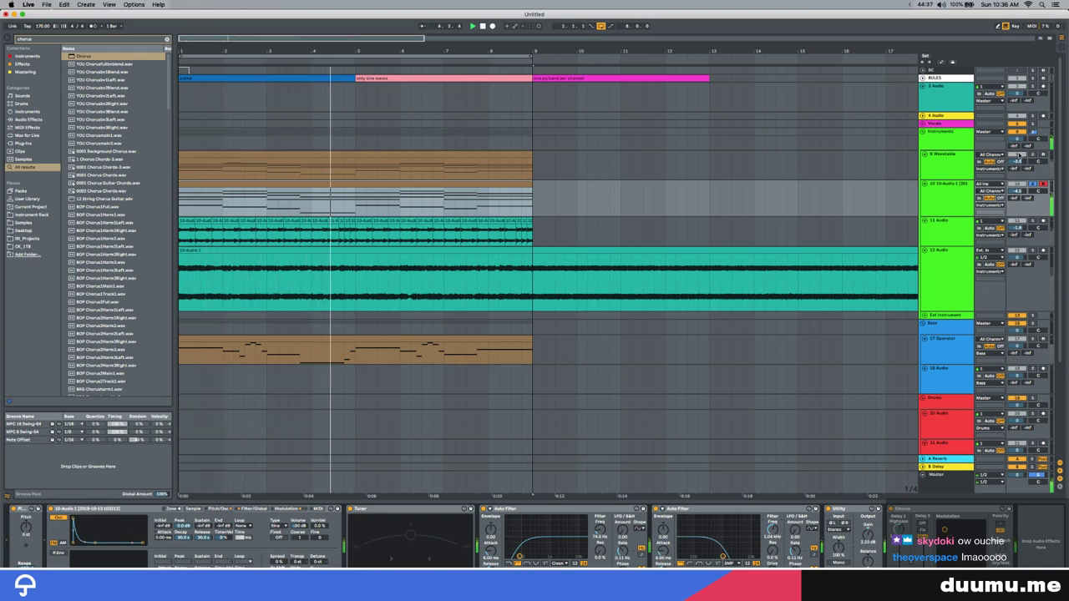
# Take the Sampler track out of solo, deactivate the 12 Audio track and adjust the 11 Audio track's volume
pyautogui.click(1032, 183)
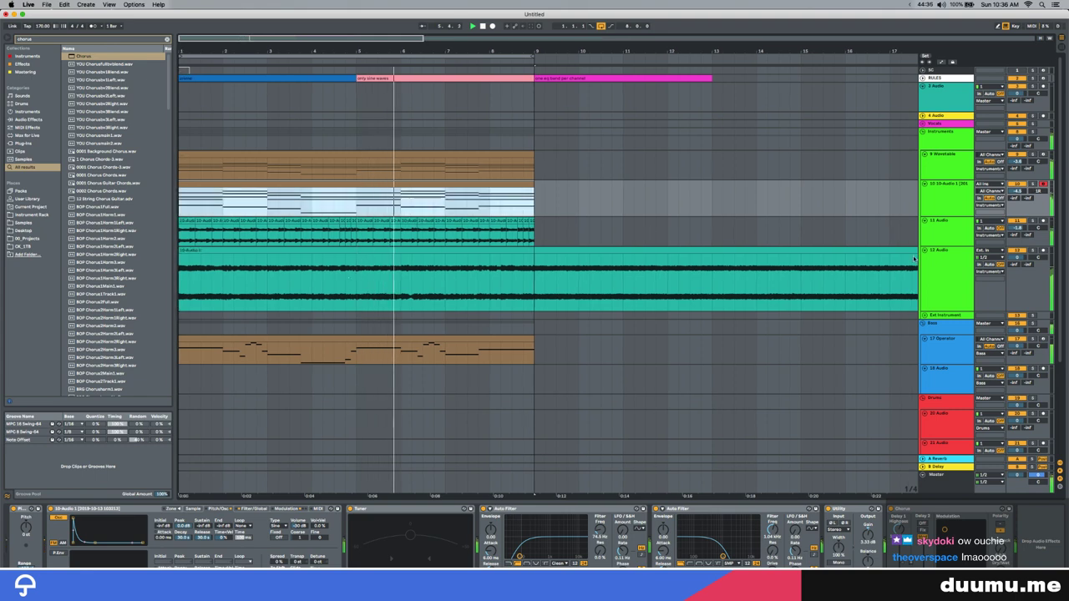
pyautogui.click(1018, 250)
pyautogui.moveTo(1016, 246); pyautogui.dragTo(1014, 246)
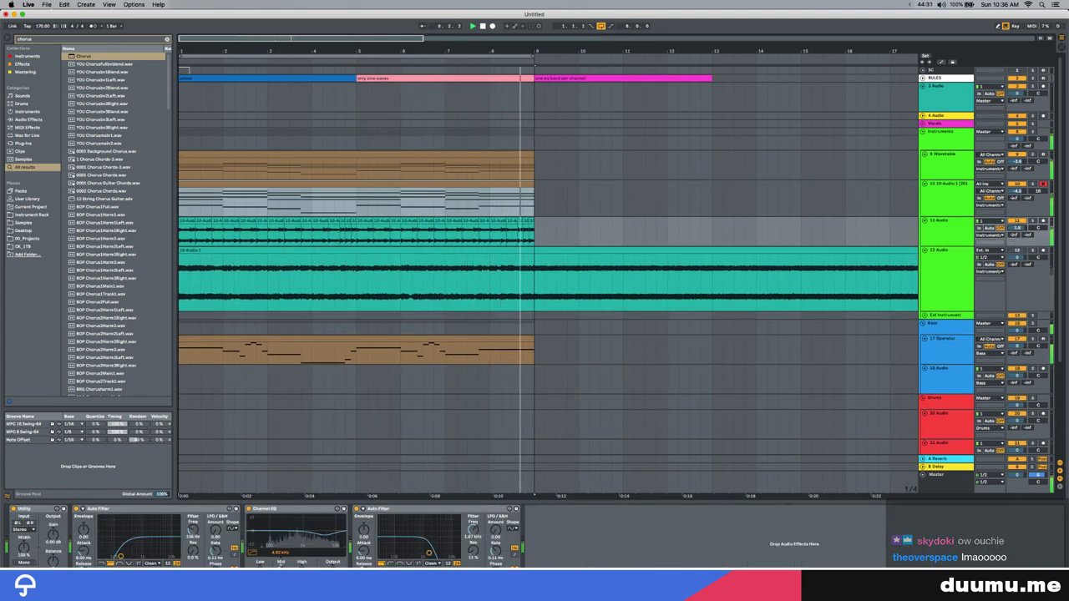
# Reduce the height of the 12 Audio track in the arrangement
pyautogui.press('-')
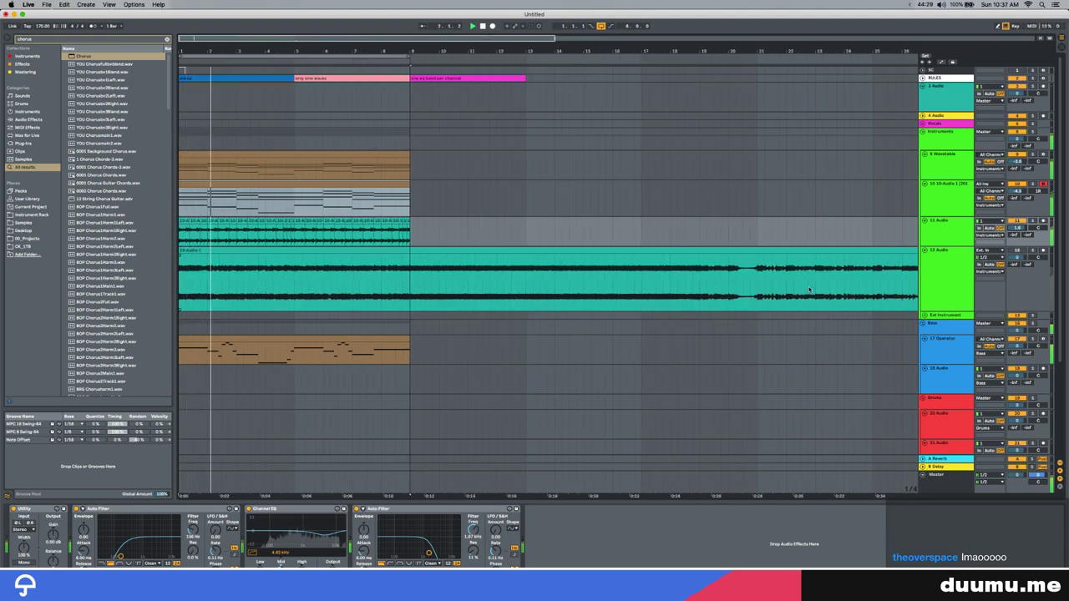
pyautogui.moveTo(938, 312); pyautogui.dragTo(943, 283)
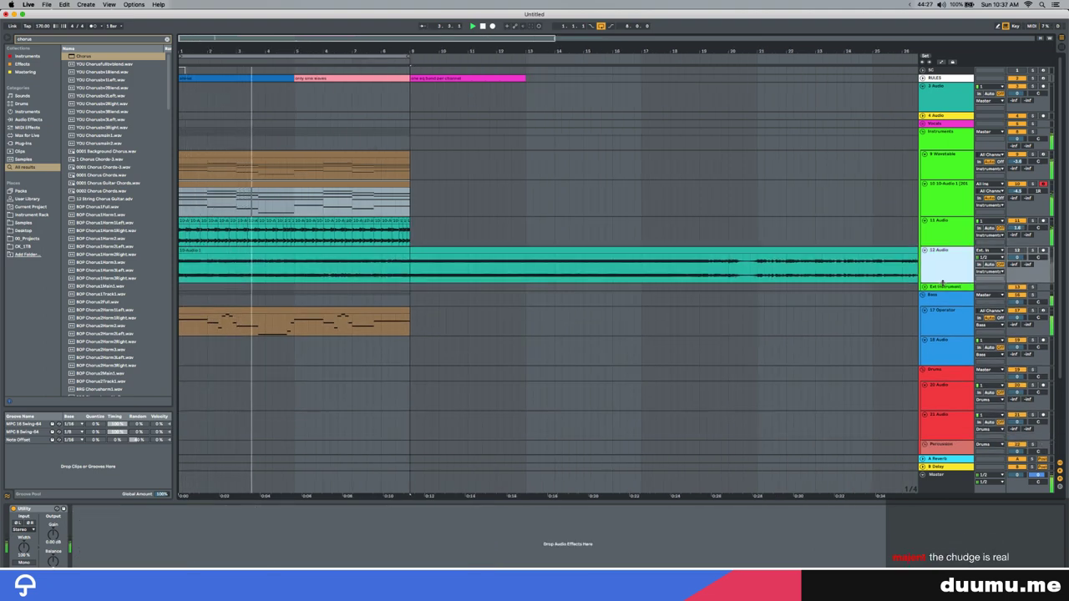
# Find the lowkey kick sample and place two hits on the 20 Audio track within the first two bars
pyautogui.scroll(3, 282, 310)
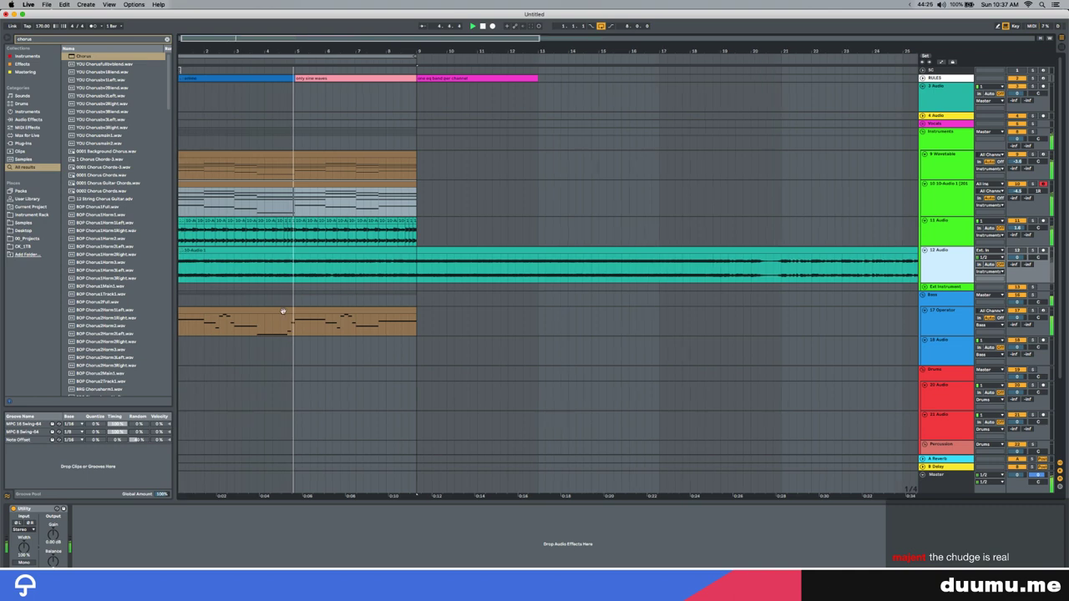
pyautogui.press('+')
pyautogui.scroll(-4, 250, 313)
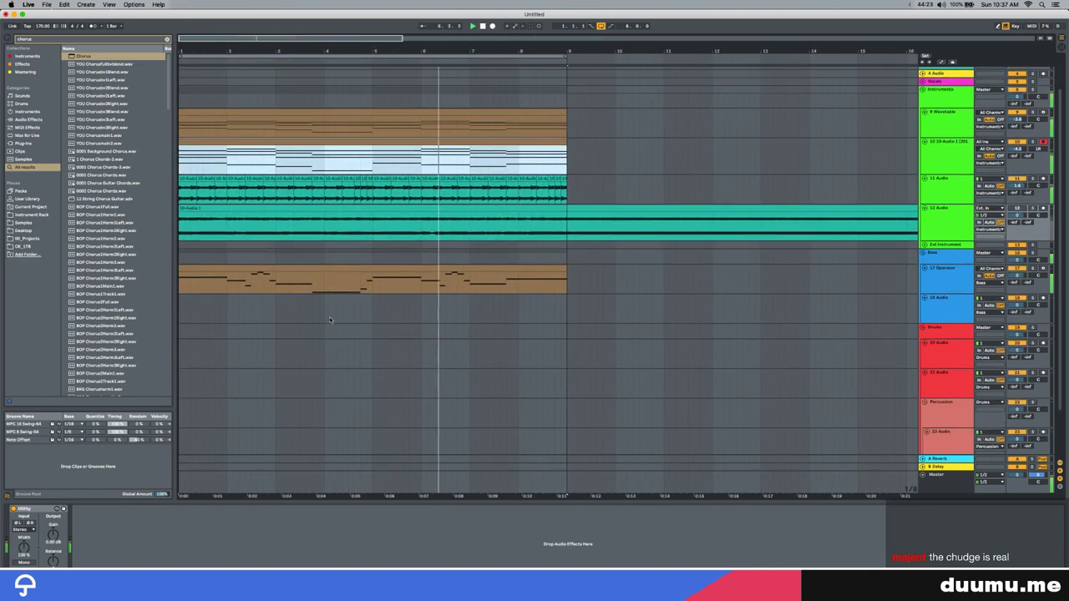
pyautogui.click(179, 310)
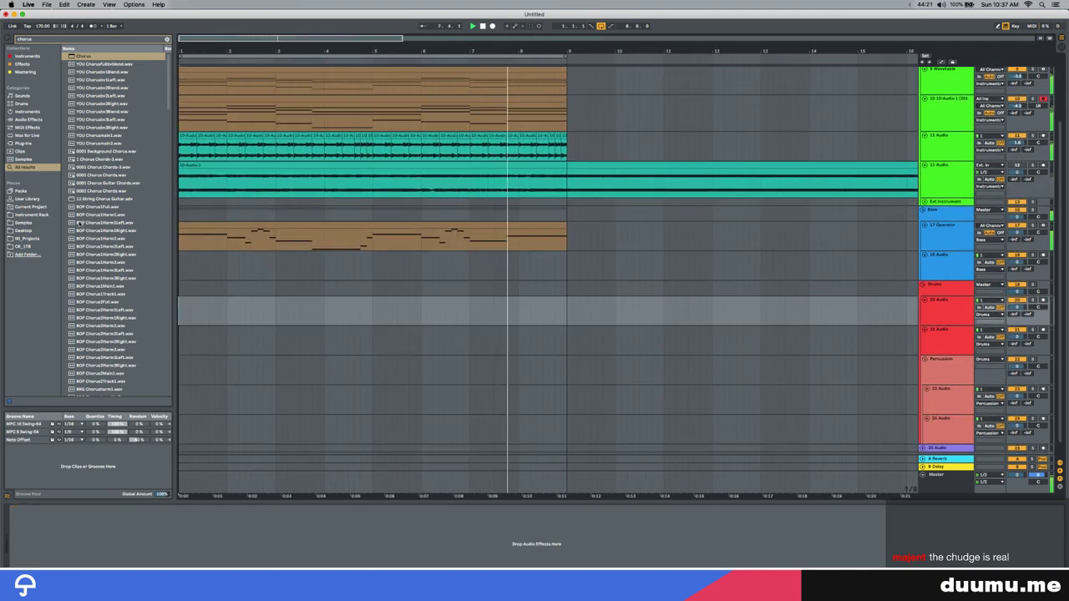
pyautogui.press('super+f')
pyautogui.write('kick')
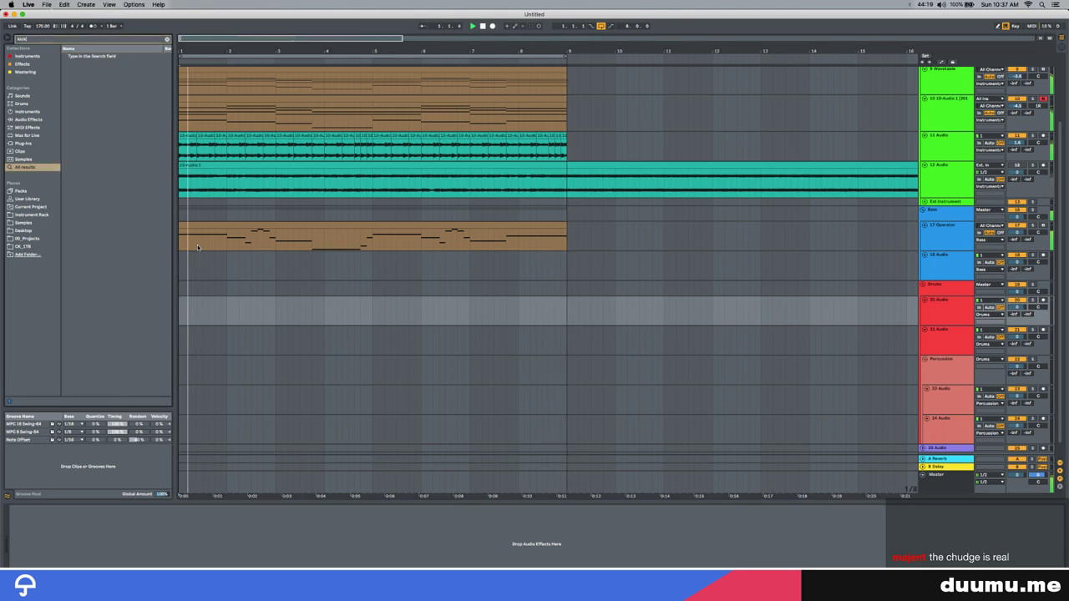
pyautogui.moveTo(215, 308); pyautogui.dragTo(180, 313)
pyautogui.hotkey('ctrl', 'd')
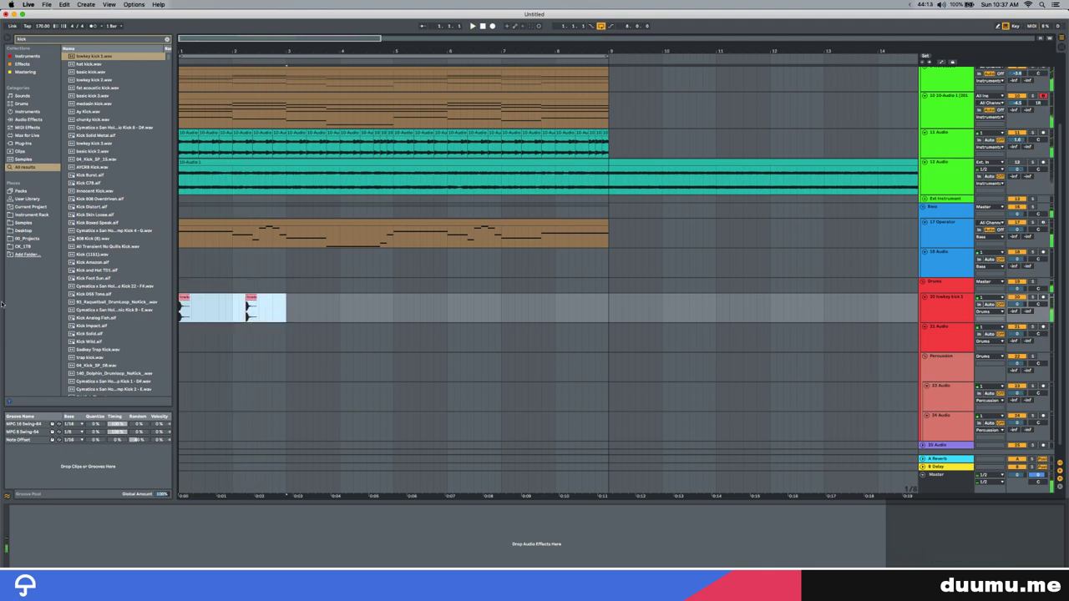
# Duplicate the two-bar kick pattern three times so it fills the arrangement up to bar 9
pyautogui.press('super+d')
pyautogui.press('super+d')
pyautogui.press('super+d')
# Search the browser for a rim sample and place RIM.wav on the 21 Audio track at beat 1.3
pyautogui.press('super+f')
pyautogui.write('rrim')
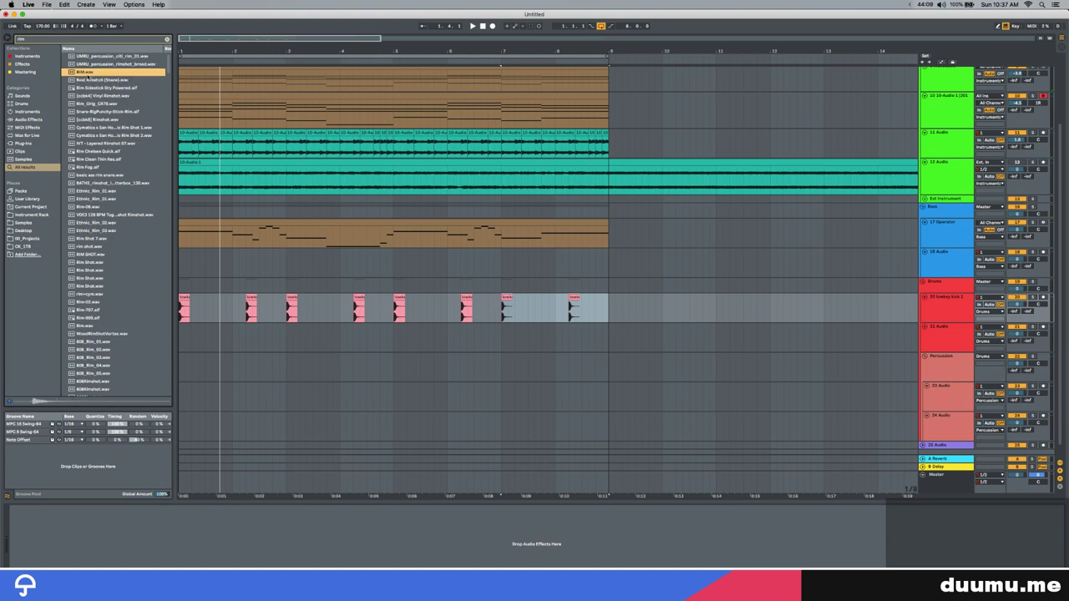
pyautogui.moveTo(169, 294); pyautogui.dragTo(205, 346)
# Shift the rim clip so its transient lands on beat 1.3 and split off the silent lead-in
pyautogui.scroll(10, 204, 344)
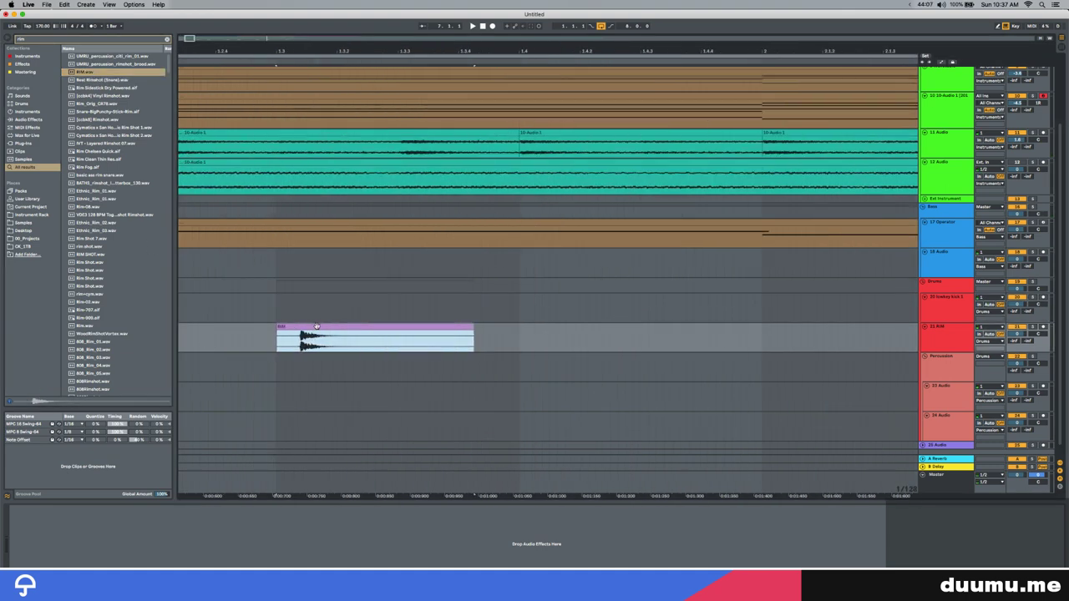
pyautogui.moveTo(316, 326); pyautogui.dragTo(294, 325)
pyautogui.click(269, 347)
pyautogui.doubleClick(265, 326)
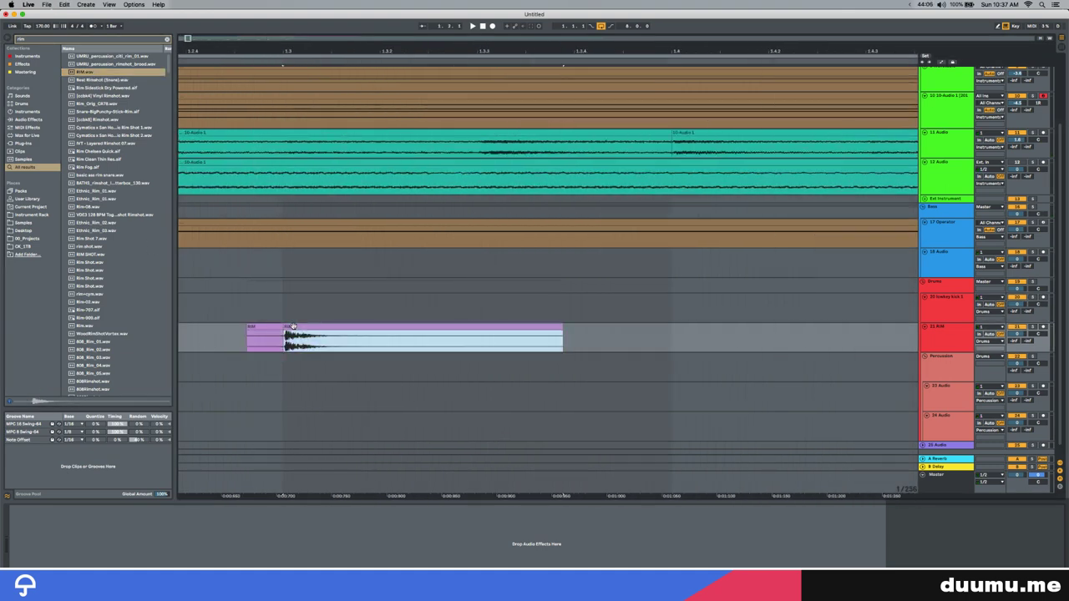
# Transpose the rim clip down and audition it in the loop
pyautogui.moveTo(48, 425); pyautogui.dragTo(47, 440)
pyautogui.press('space')
pyautogui.press('space')
pyautogui.press('space')
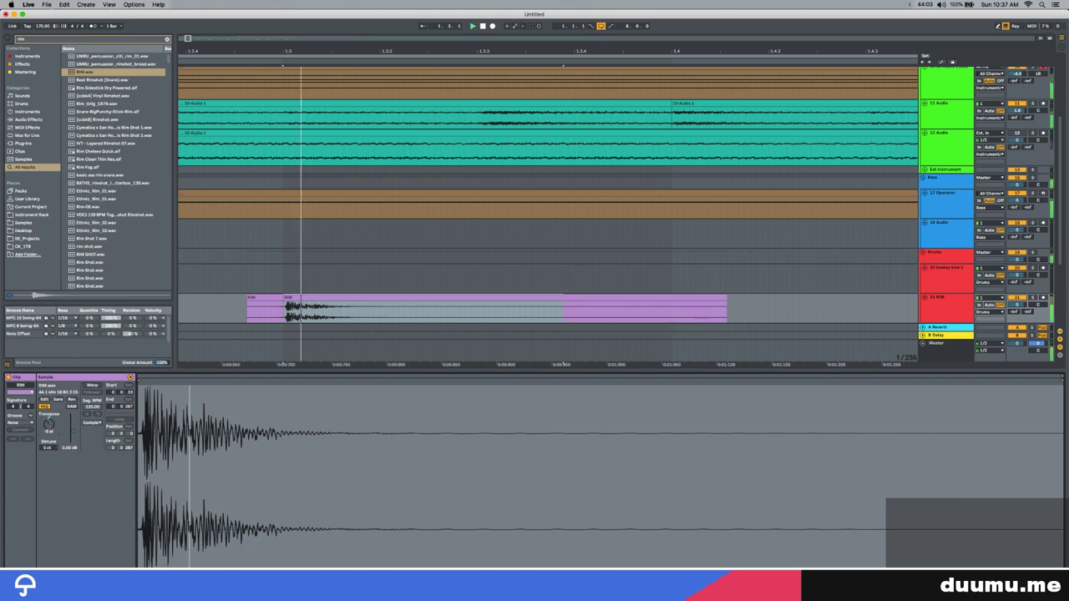
pyautogui.press('space')
# Delete the silent lead-in slice in front of the rim hit
pyautogui.click(264, 298)
pyautogui.press('Delete')
pyautogui.click(333, 295)
# Duplicate the one-bar rim pattern seven times so a rim hit falls on beat 3 of every bar up to bar 9
pyautogui.scroll(-10, 325, 298)
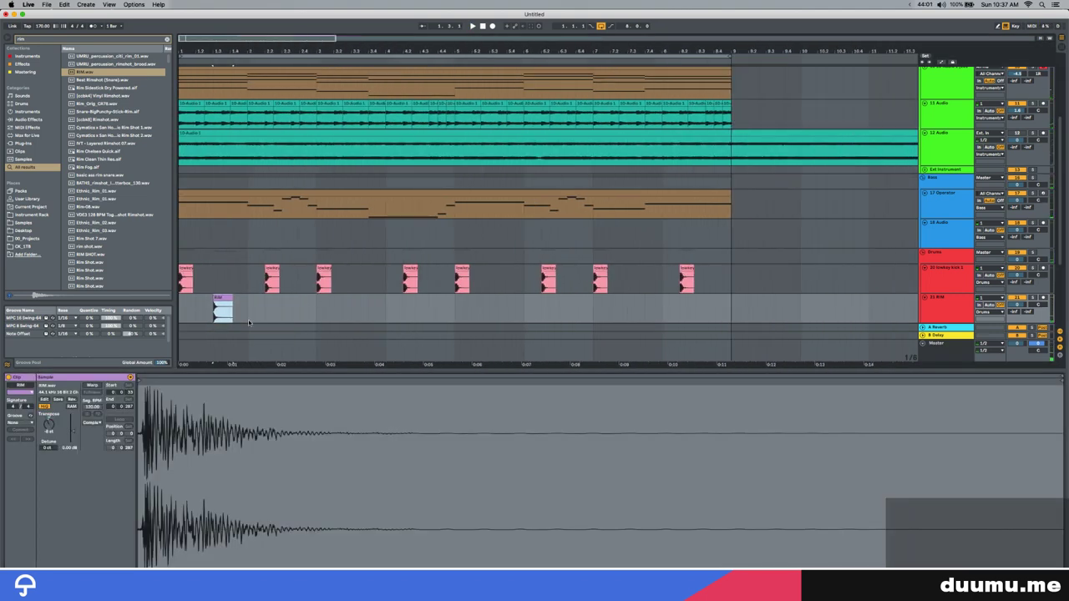
pyautogui.moveTo(249, 305); pyautogui.dragTo(179, 305)
pyautogui.press('space')
pyautogui.press('super+d')
pyautogui.press('super+d')
pyautogui.press('super+d')
pyautogui.press('super+d')
pyautogui.press('super+d')
pyautogui.press('super+d')
pyautogui.press('super+d')
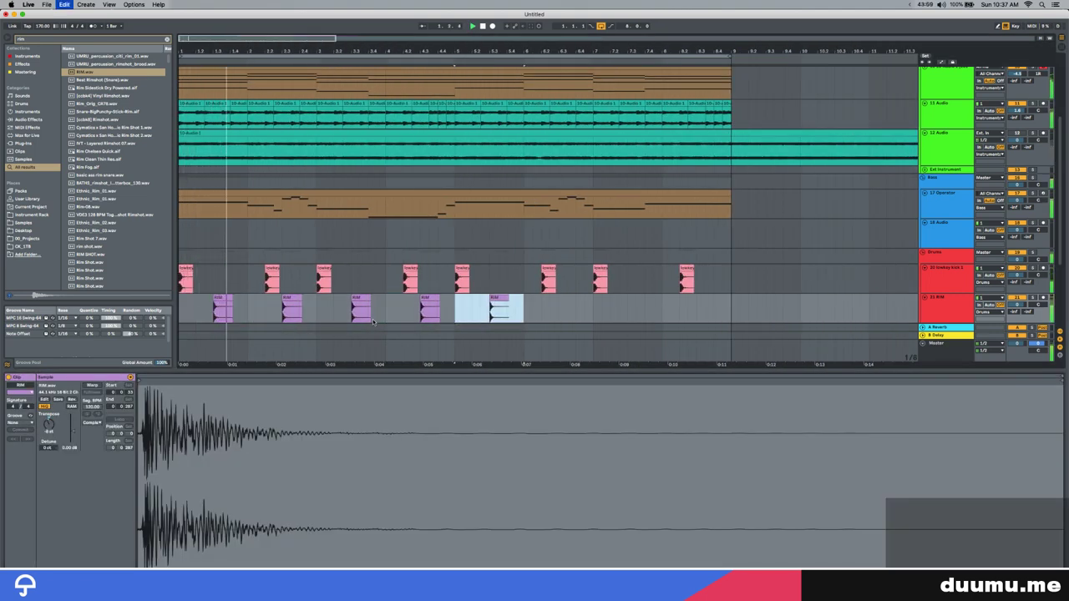
# Lower the rim track's volume and add an Auto Filter to the track from the browser
pyautogui.moveTo(1018, 306); pyautogui.dragTo(1018, 315)
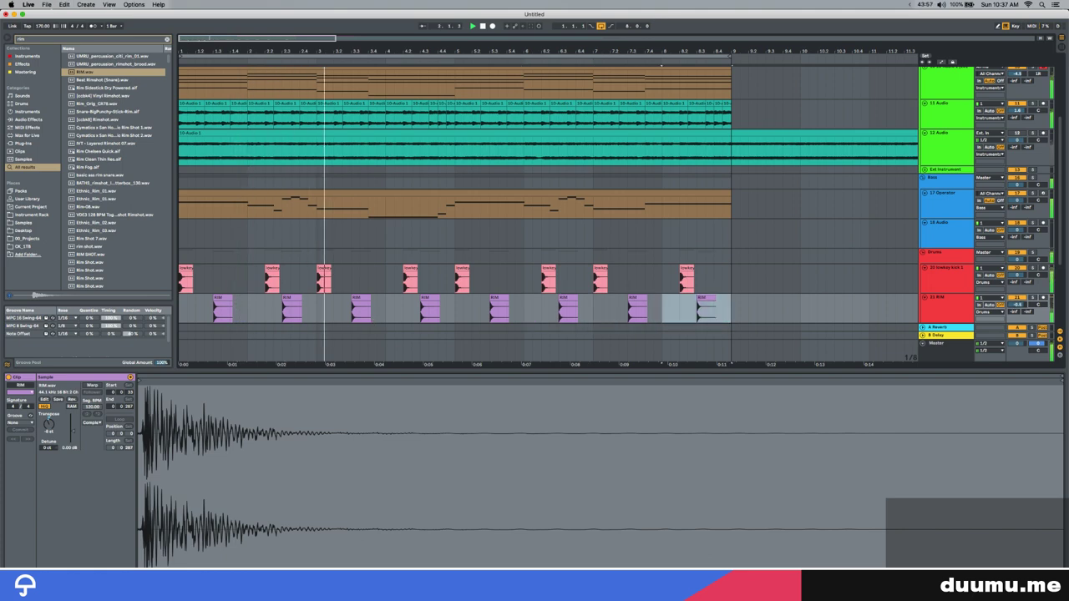
pyautogui.click(947, 304)
pyautogui.press('super+f')
pyautogui.write('auto')
pyautogui.press('Down')
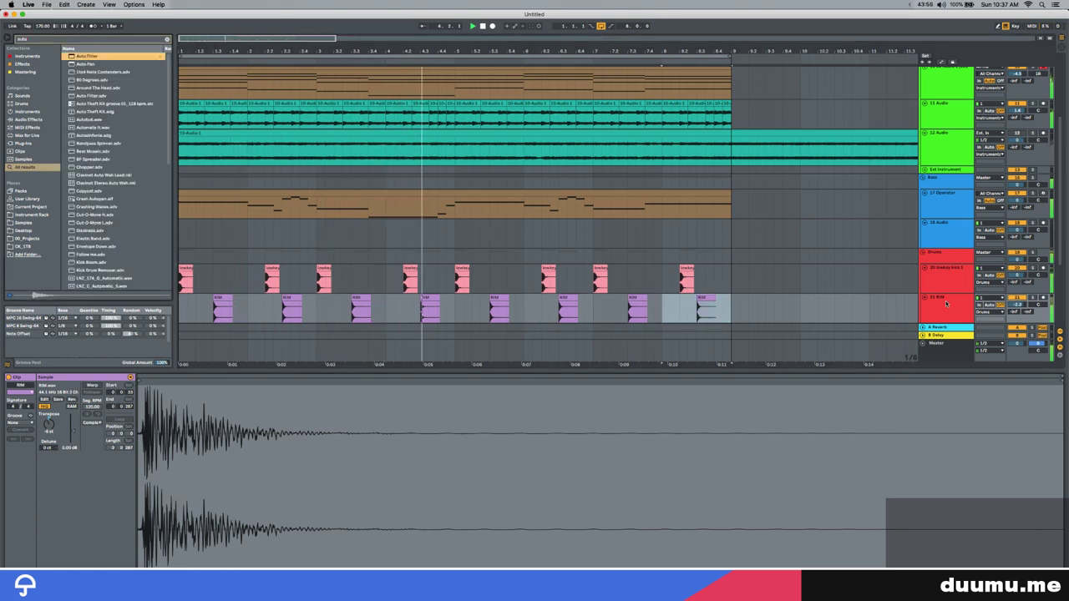
pyautogui.press('Return')
# Set the rim's Auto Filter to low-pass and adjust its cutoff to about 2.9 kHz during playback
pyautogui.press('space')
pyautogui.click(38, 564)
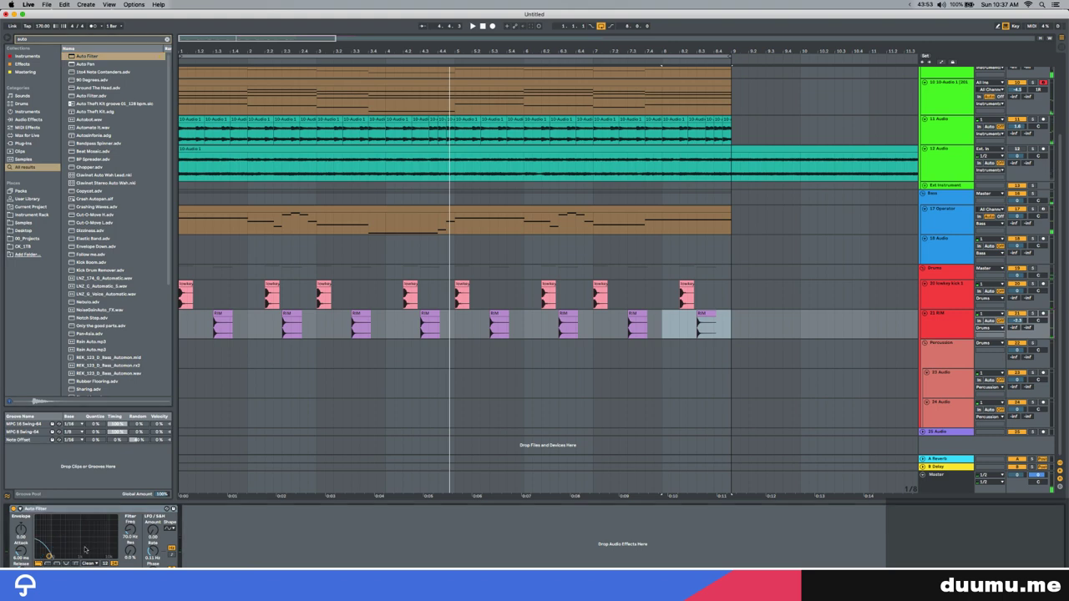
pyautogui.press('space')
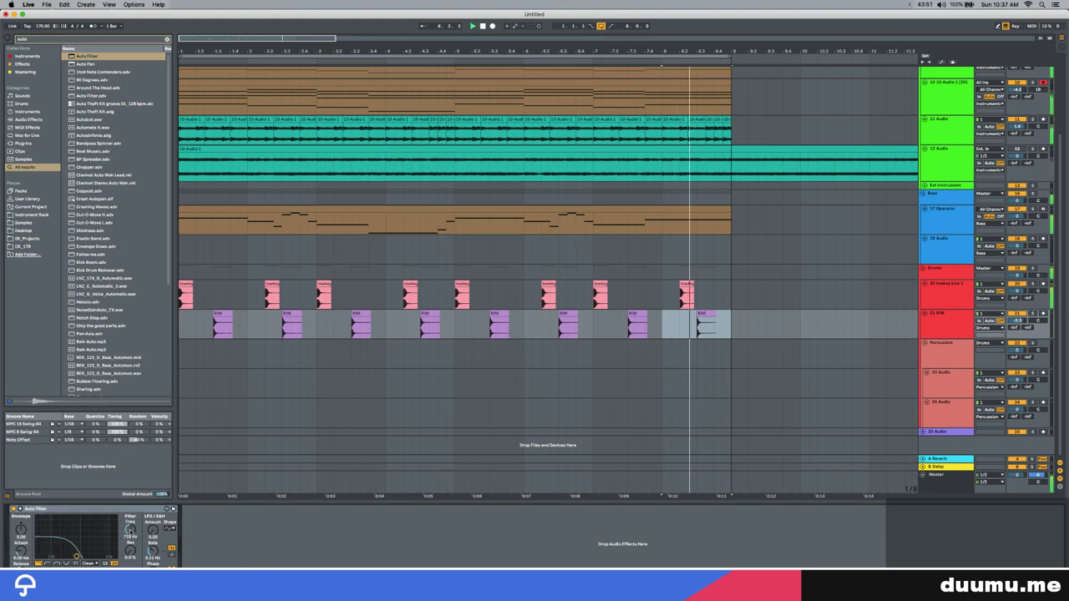
pyautogui.moveTo(130, 529); pyautogui.dragTo(130, 505)
# Search the browser for Valhalla and add ValhallaRoom after the Auto Filter on the rim track
pyautogui.press('super+f')
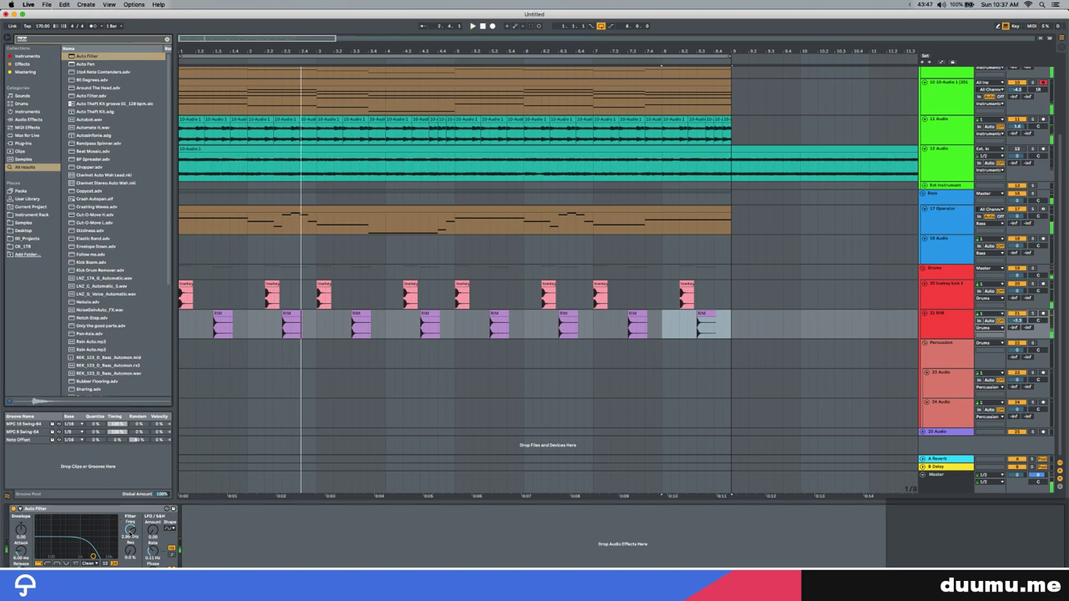
pyautogui.write('valhalla')
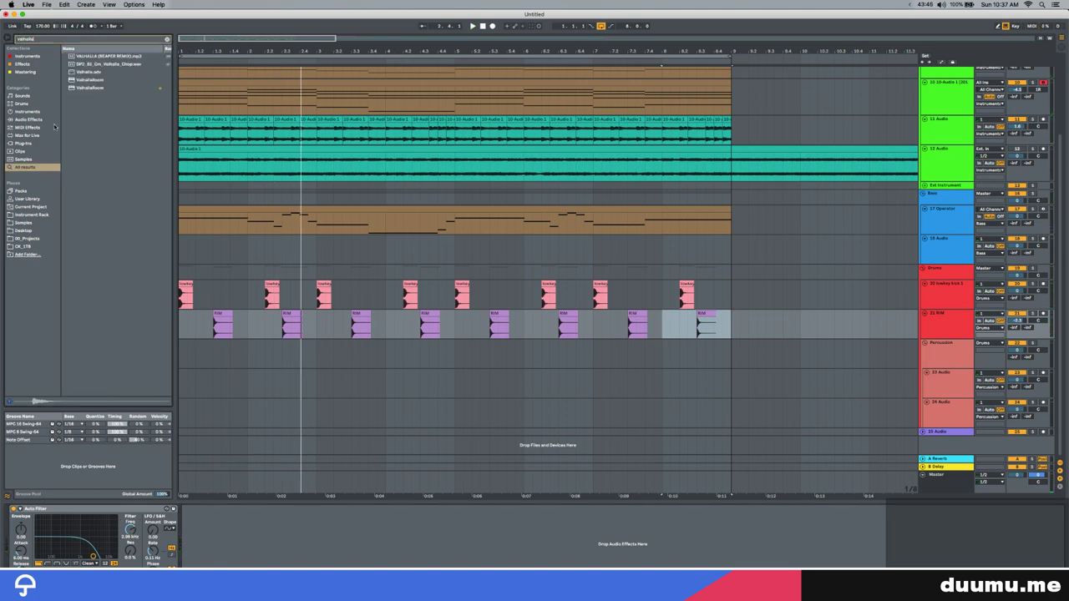
pyautogui.doubleClick(103, 88)
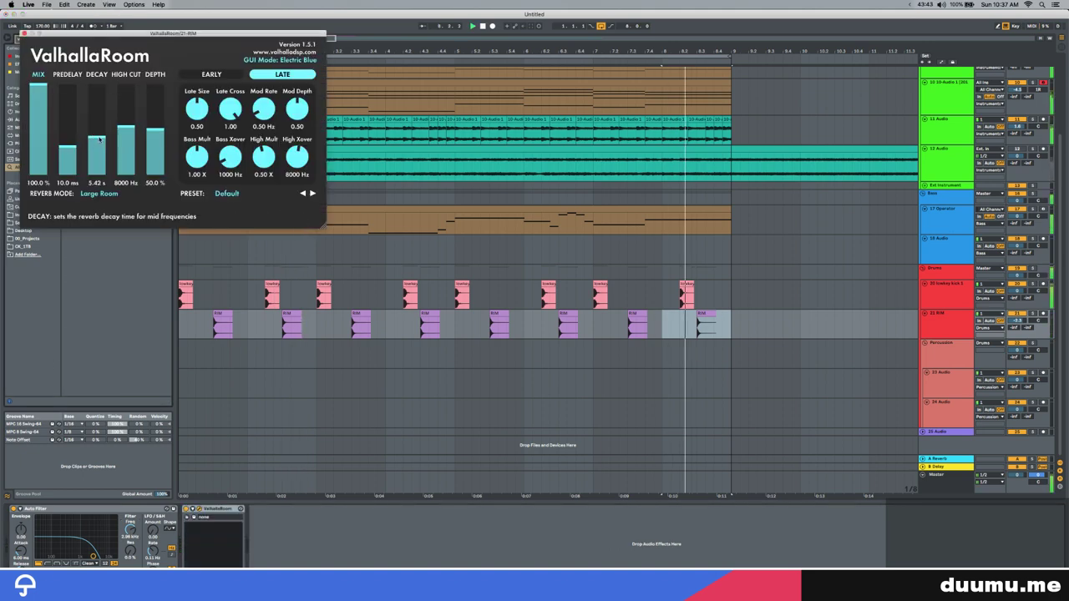
# Dial ValhallaRoom's mix back to about 45 % and its decay to about 1.2 s, fine-tune both, and rebalance the rim track's volume
pyautogui.moveTo(38, 117); pyautogui.dragTo(97, 154)
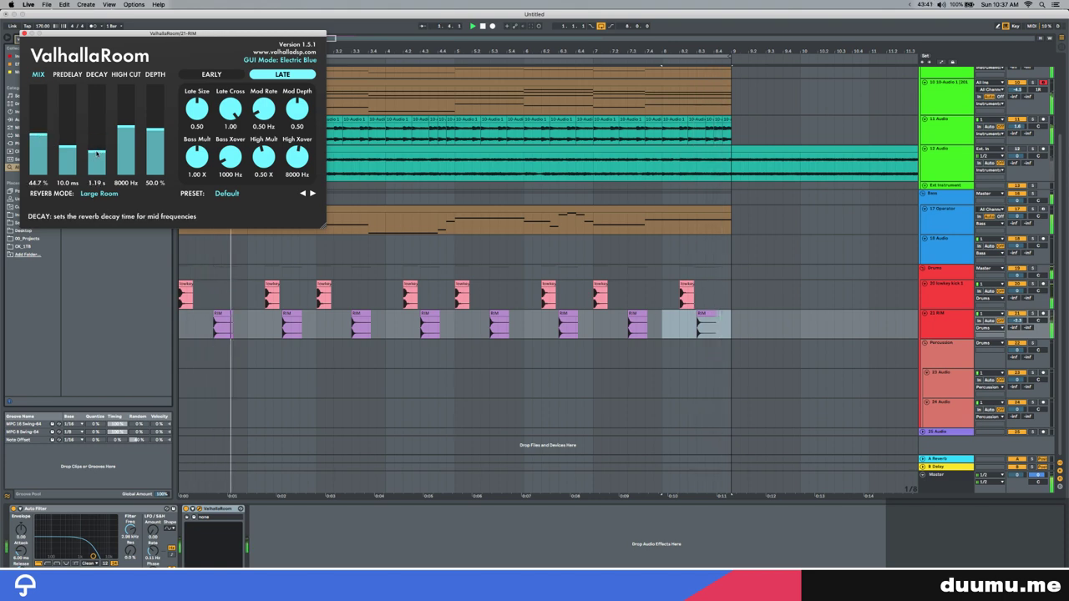
pyautogui.moveTo(39, 137); pyautogui.dragTo(39, 133)
pyautogui.moveTo(93, 153); pyautogui.dragTo(73, 160)
pyautogui.press('super+w')
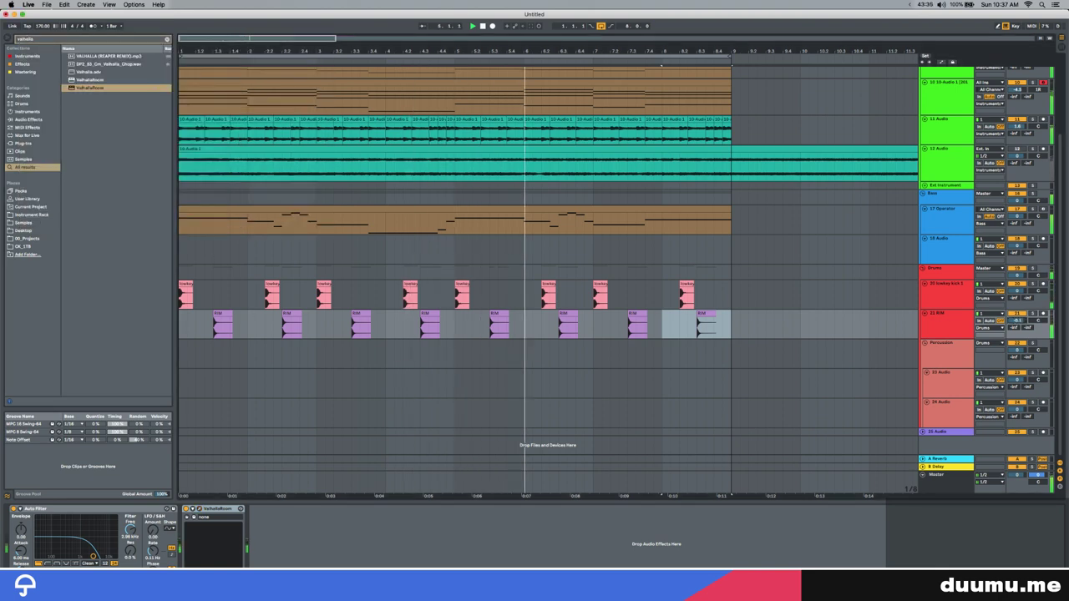
pyautogui.moveTo(1016, 323); pyautogui.dragTo(1016, 325)
pyautogui.scroll(-1, 979, 203)
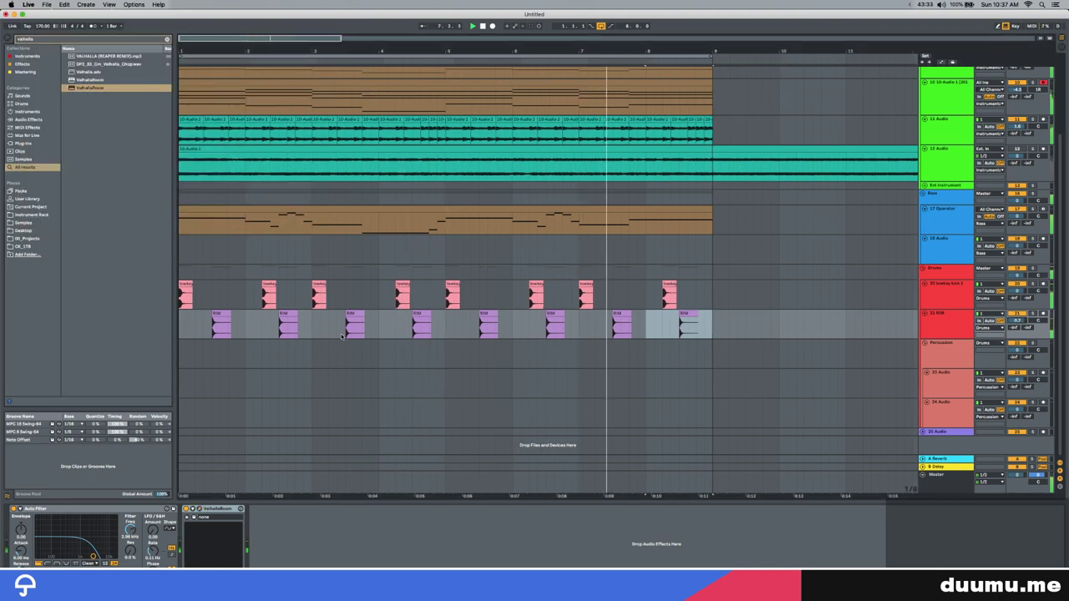
# Add Overdrive to the end of the Operator bass track's effect chain, then lower its filter frequency and widen its band
pyautogui.click(951, 230)
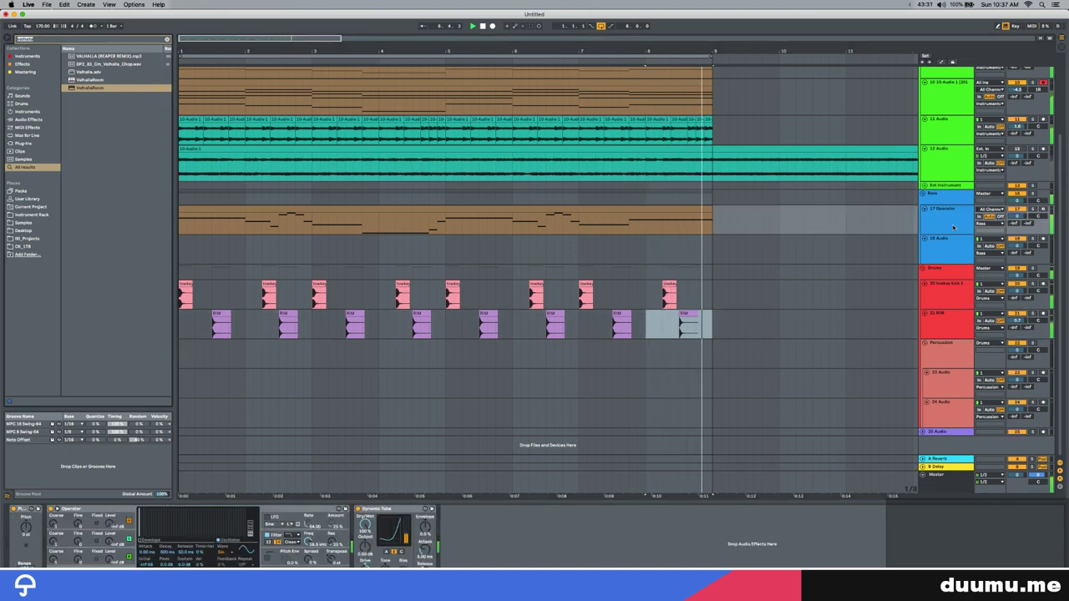
pyautogui.press('super+f')
pyautogui.write('over')
pyautogui.press('Down')
pyautogui.press('Return')
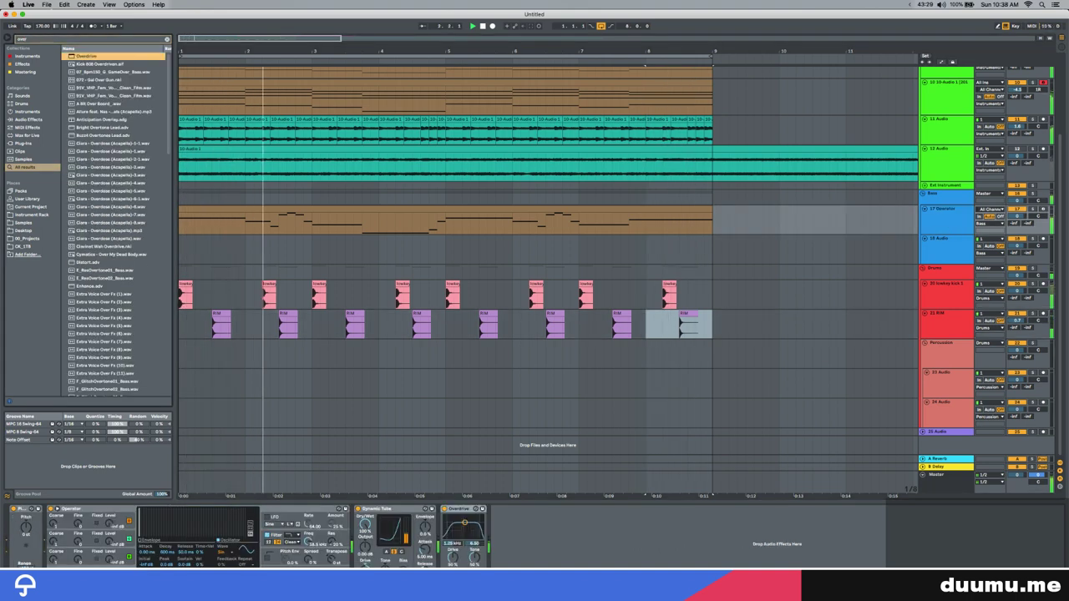
pyautogui.moveTo(465, 522); pyautogui.dragTo(460, 517)
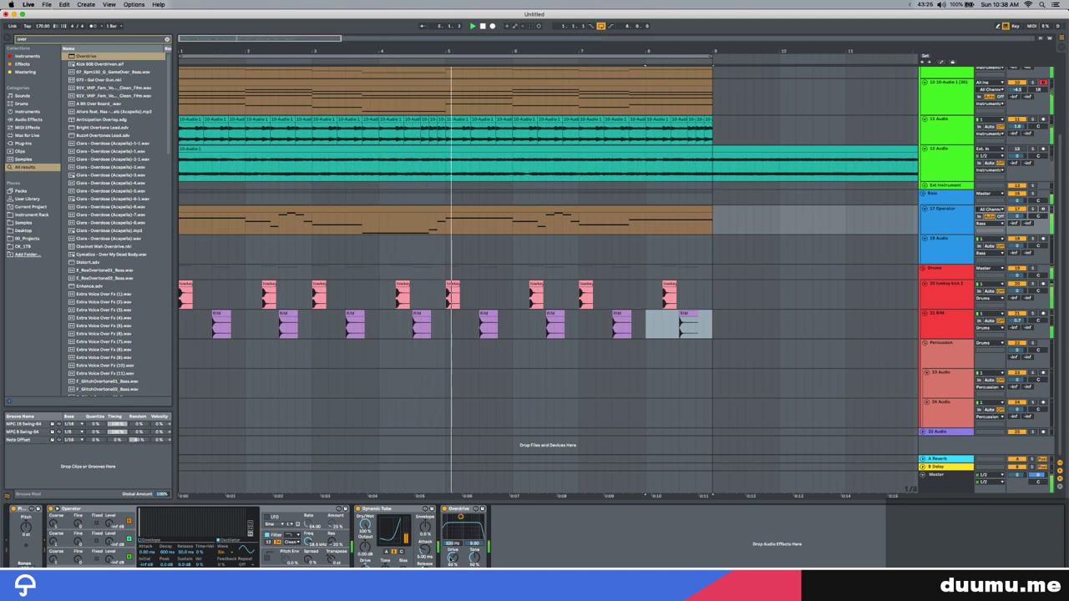
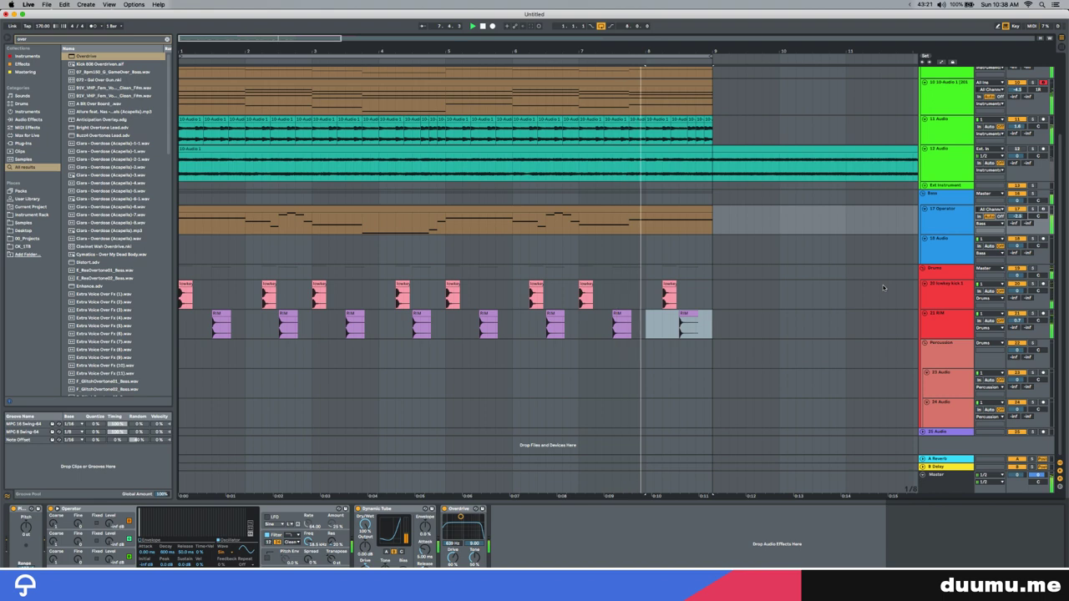
# Search the browser for rim samples and audition Ethnic_Rim_03.wav for the percussion group
pyautogui.click(351, 354)
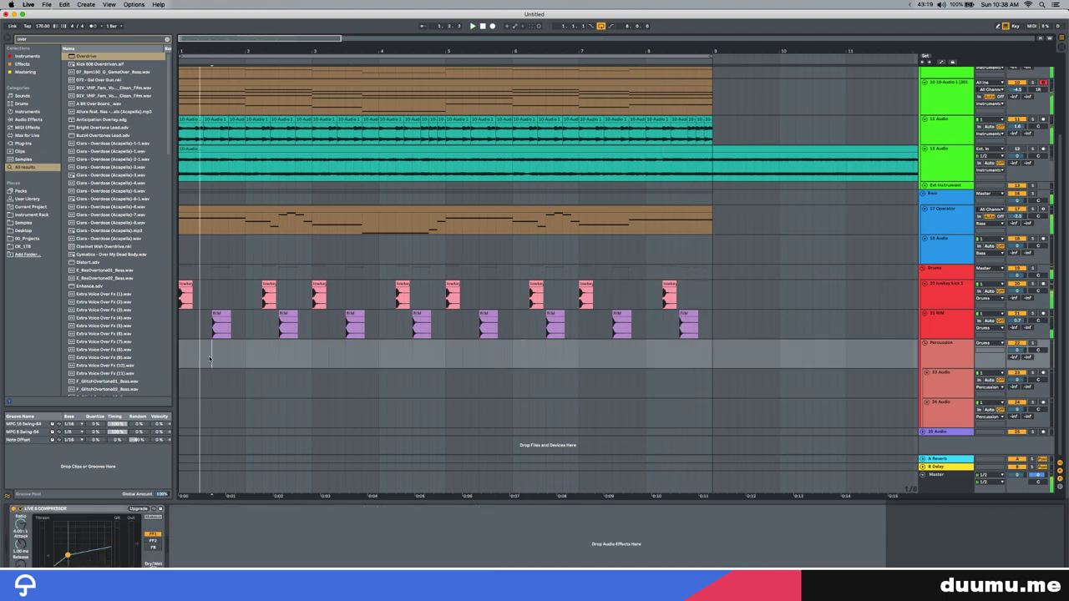
pyautogui.press('super+f')
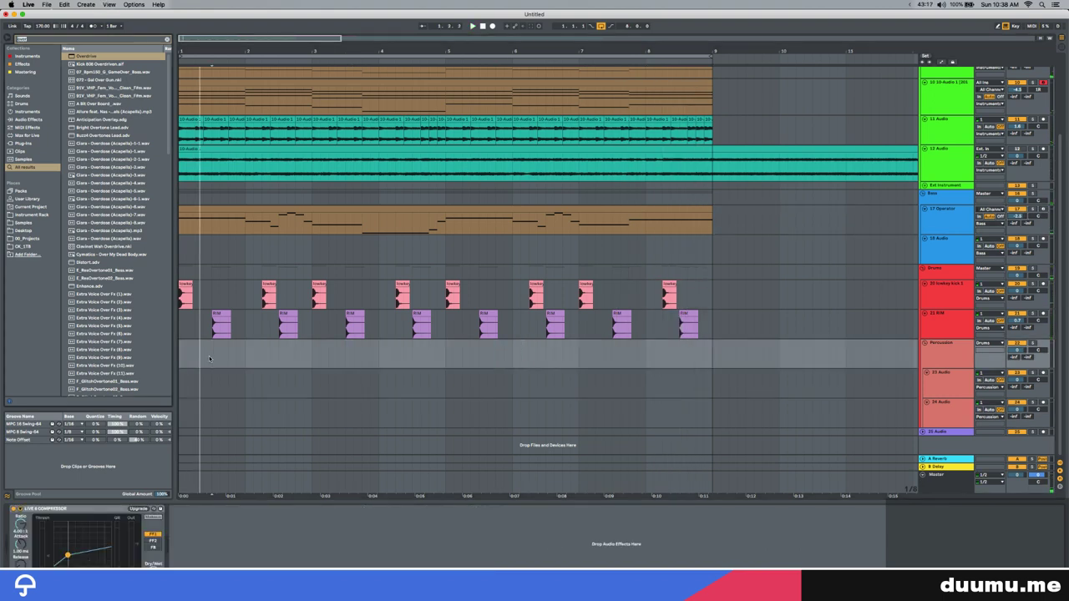
pyautogui.write('rim')
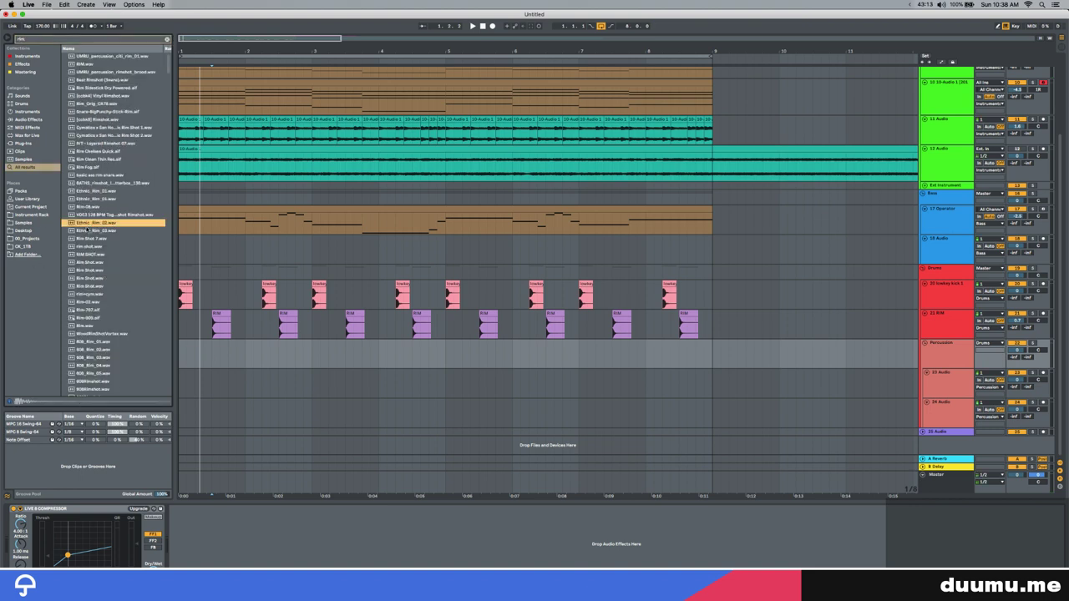
pyautogui.click(88, 230)
pyautogui.click(238, 358)
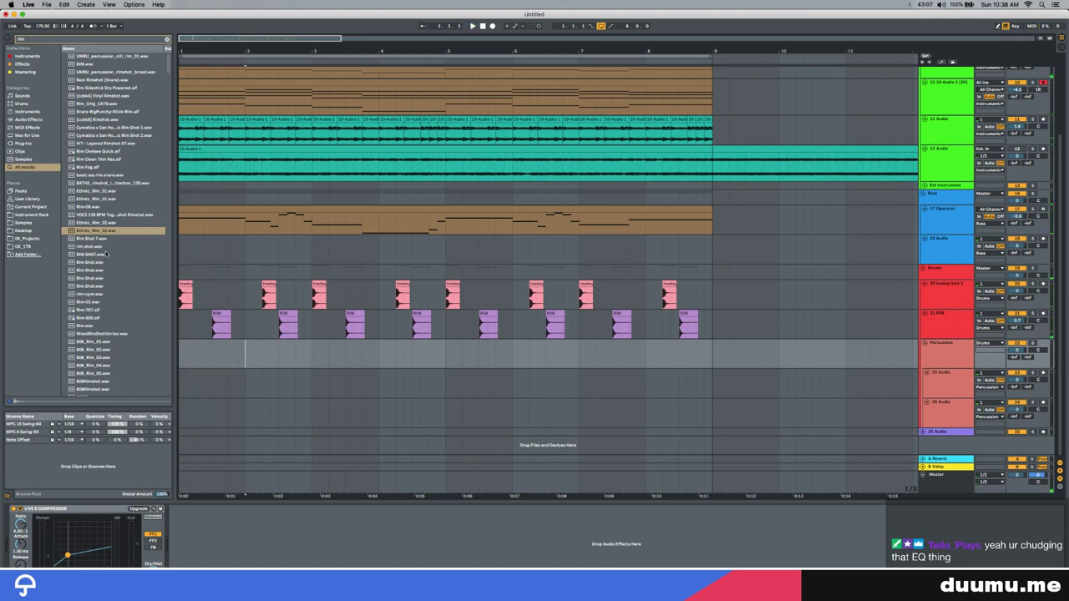
# Place Ethnic_Rim_03.wav on the first Percussion audio track as two short hits around the start of bar 2
pyautogui.moveTo(86, 232); pyautogui.dragTo(312, 390)
pyautogui.click(230, 385)
pyautogui.press('space')
pyautogui.press('space')
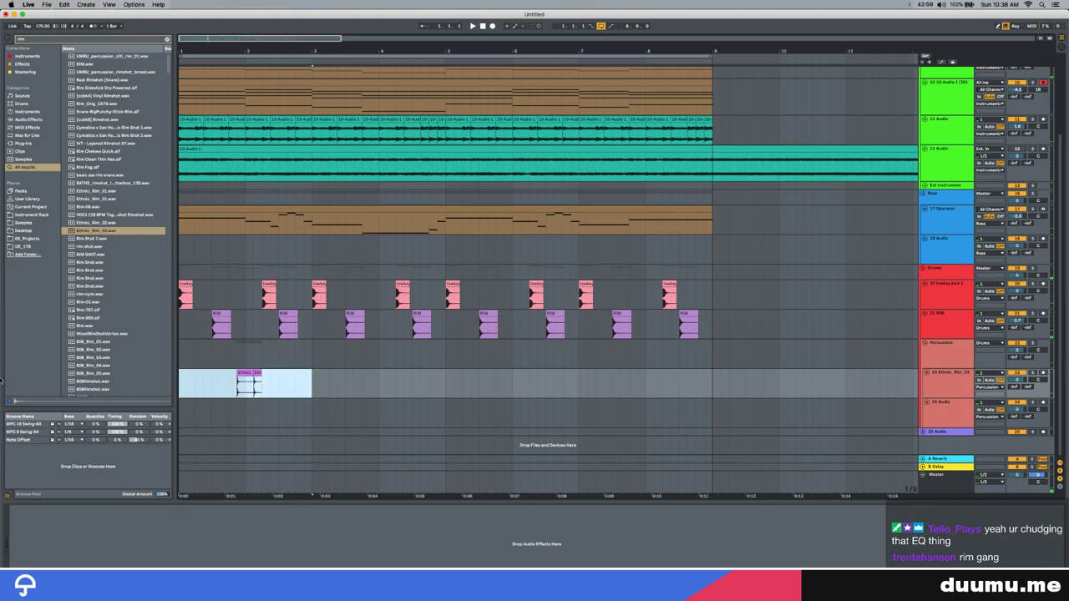
# Duplicate the two-bar Ethnic_Rim_03 phrase three times through bar 8, then lower the track's volume and pan it slightly left
pyautogui.press('super+d')
pyautogui.press('super+d')
pyautogui.press('super+d')
pyautogui.moveTo(1016, 380); pyautogui.dragTo(1038, 395)
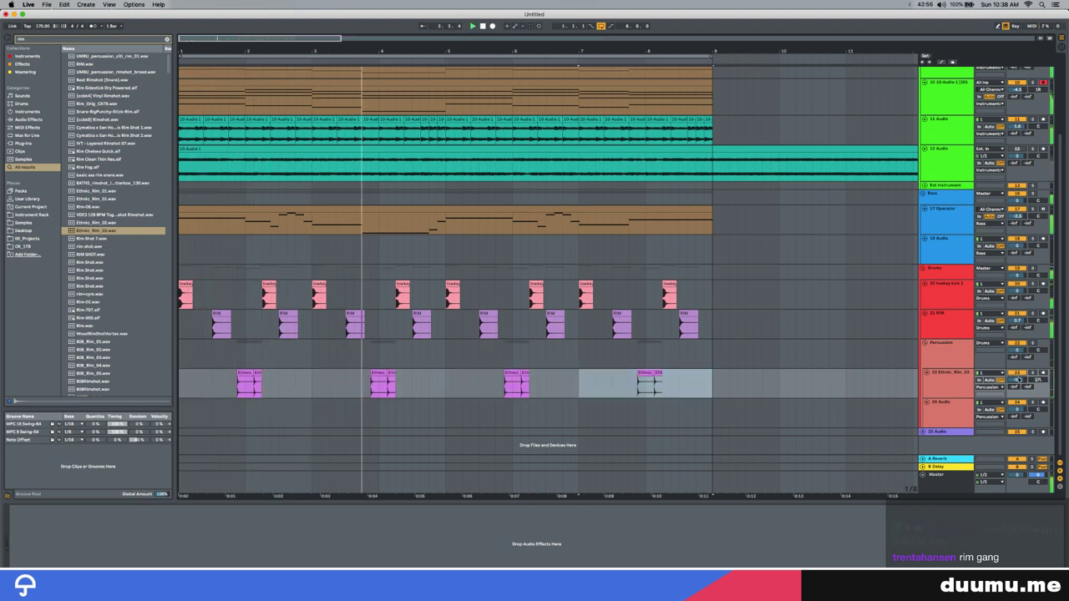
pyautogui.moveTo(354, 381); pyautogui.dragTo(370, 381)
pyautogui.press('space')
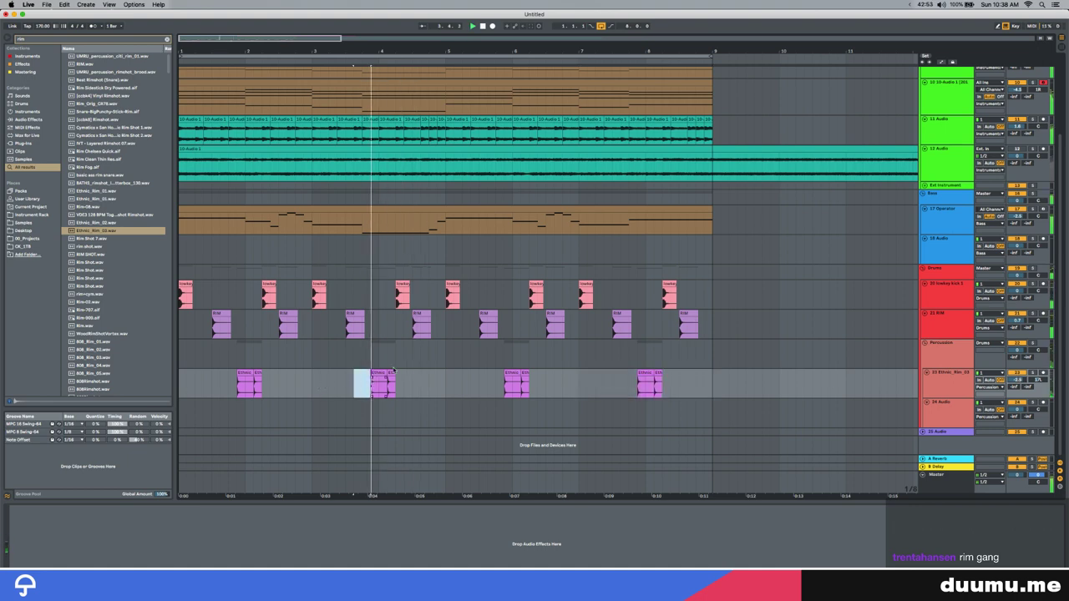
# Move the fourth kick slightly later in bar 4 and replace the kicks in bars 5 to 8 with a copy of bars 1 to 4
pyautogui.moveTo(400, 284); pyautogui.dragTo(409, 284)
pyautogui.press('-')
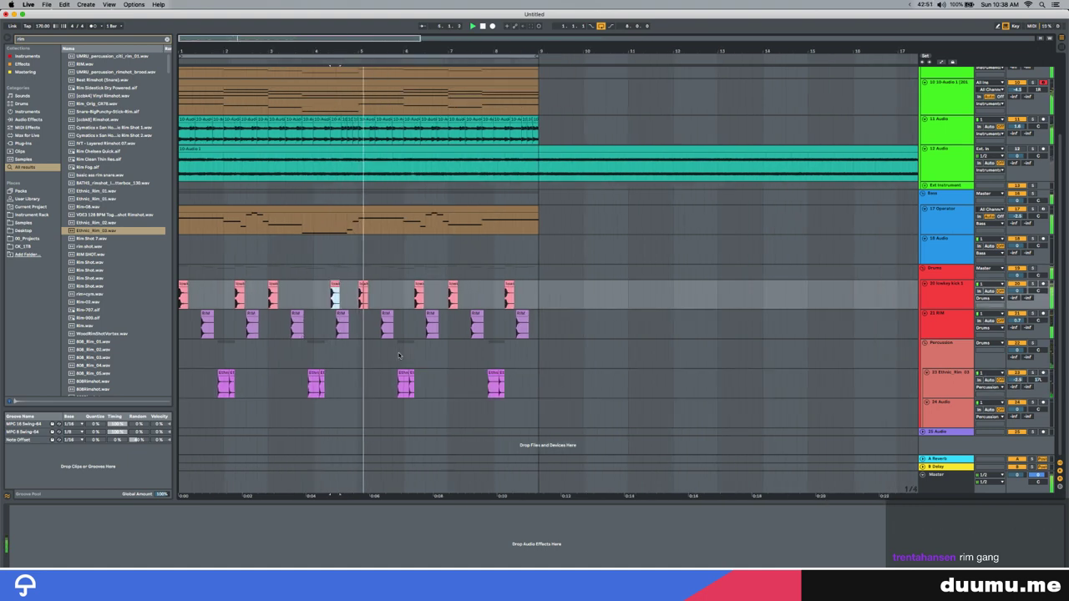
pyautogui.press('space')
pyautogui.moveTo(359, 297); pyautogui.dragTo(594, 296)
pyautogui.press('Delete')
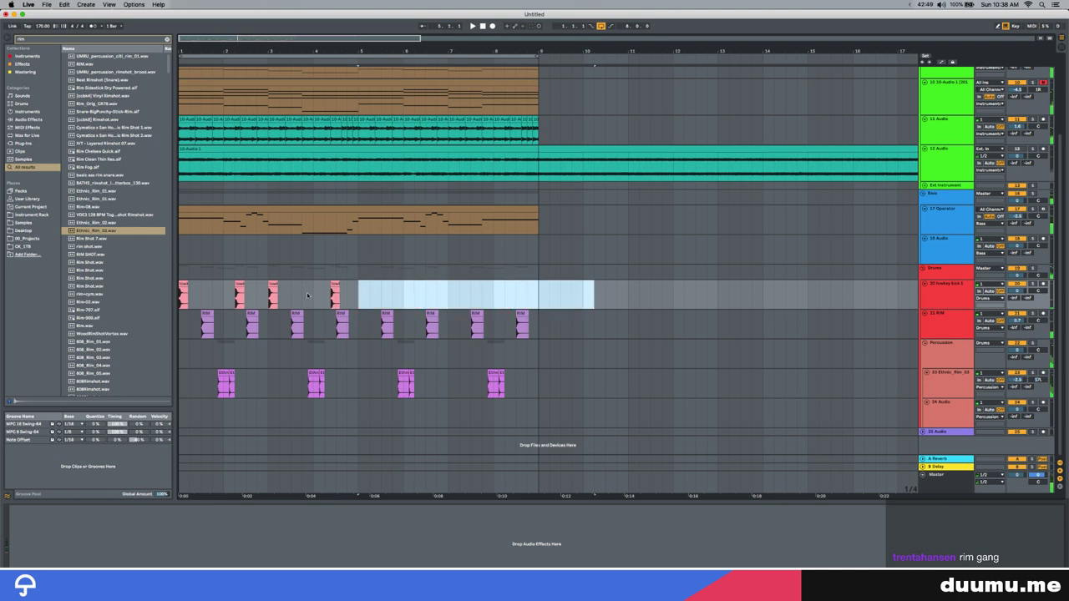
pyautogui.moveTo(357, 298); pyautogui.dragTo(179, 298)
pyautogui.press('super+d')
pyautogui.scroll(2, 354, 328)
pyautogui.press('+')
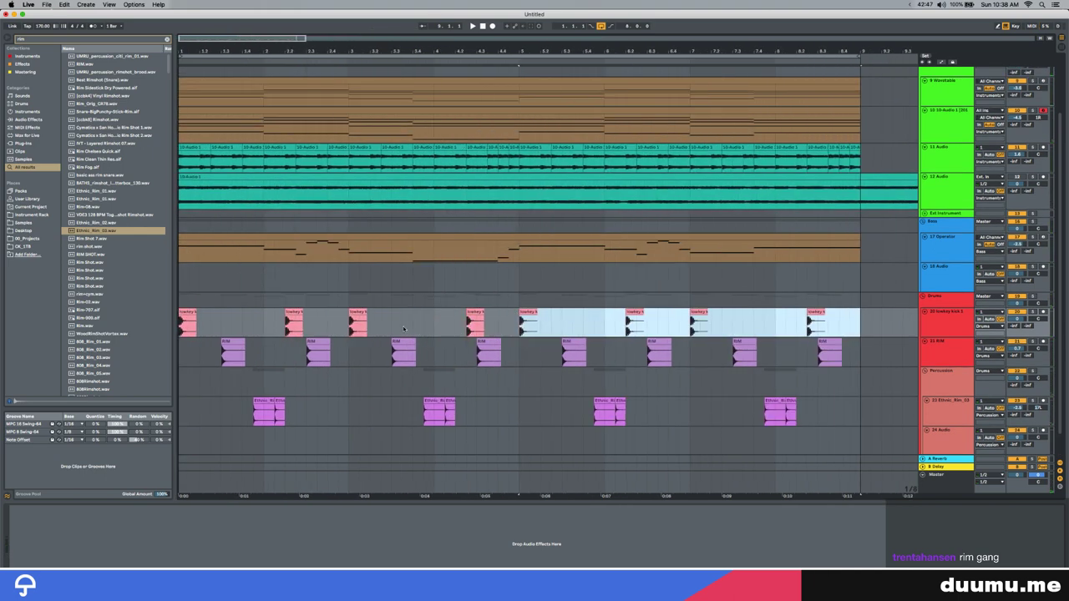
# Search the browser for "perc loop" samples
pyautogui.scroll(3, 312, 327)
pyautogui.scroll(-3, 314, 325)
pyautogui.press('super+f')
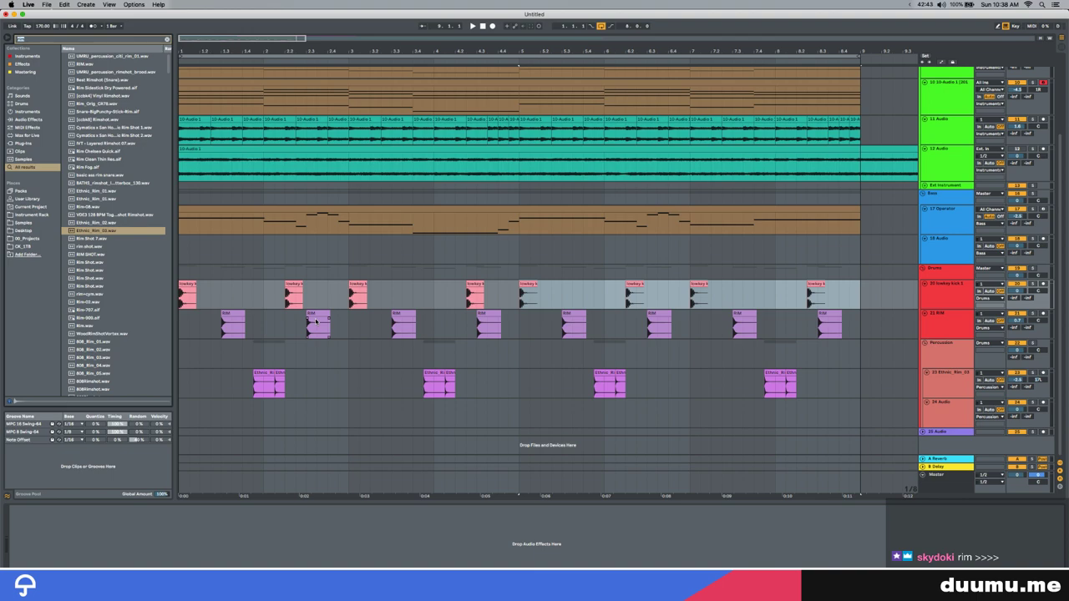
pyautogui.write('perc loop')
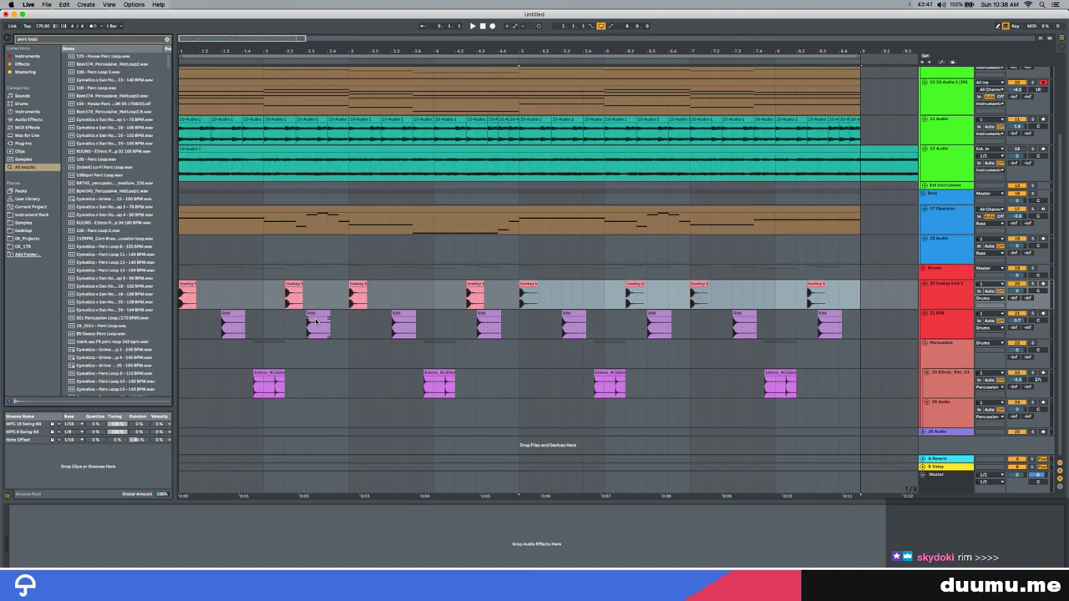
# Try the 125 - House Perc Loop sample from bar 1 on the empty Percussion audio track
pyautogui.moveTo(11, 23)
pyautogui.click(105, 61)
pyautogui.moveTo(101, 57); pyautogui.dragTo(183, 415)
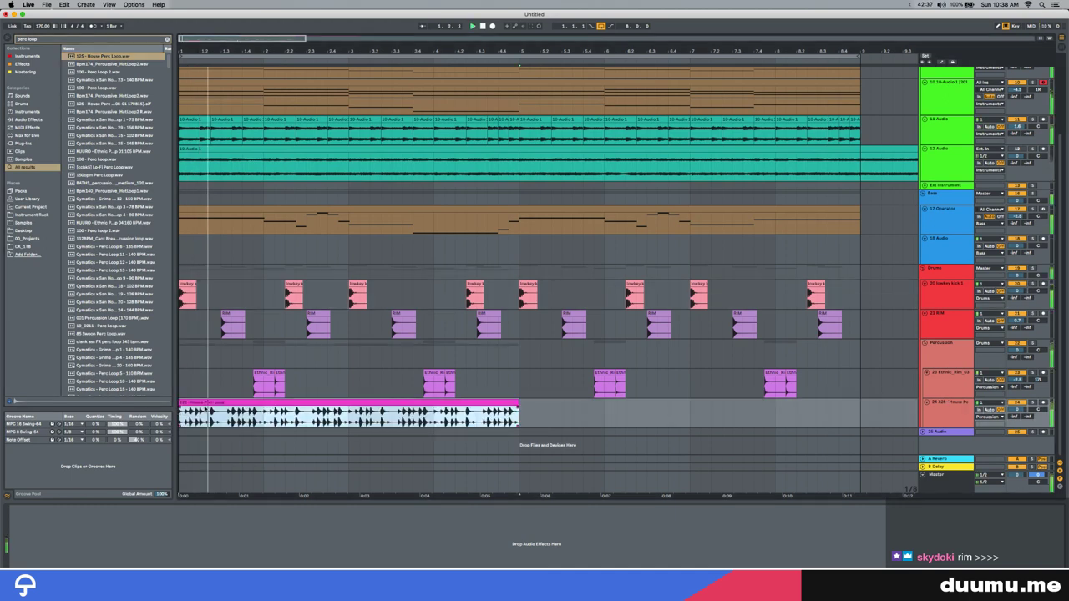
pyautogui.press('Delete')
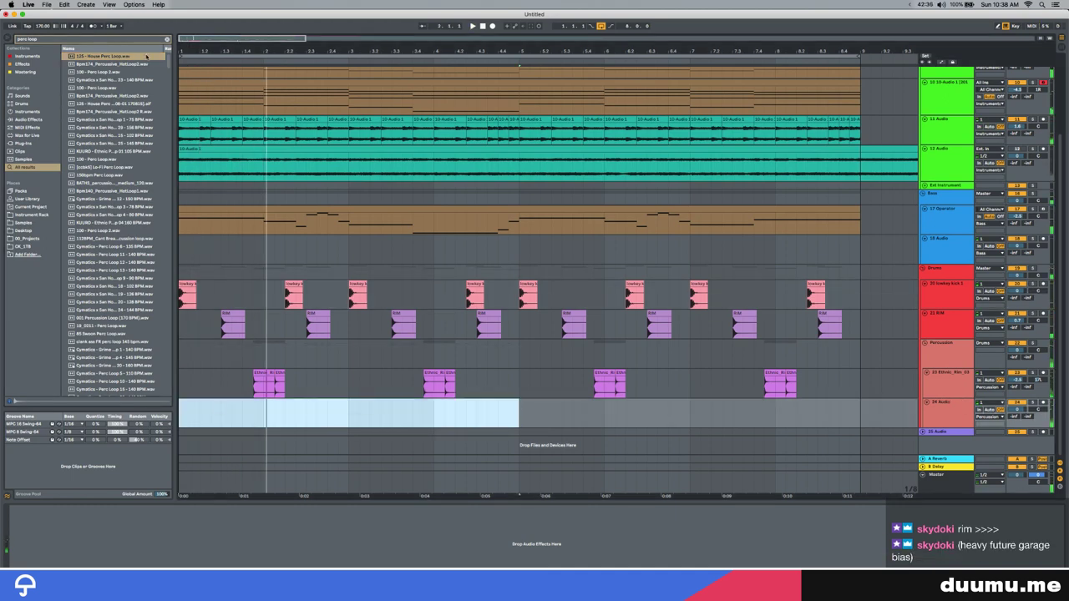
# Audition the percussion loops in the search results, down to the Cymatics x San Holo percussion loop at 75 BPM
pyautogui.click(100, 65)
pyautogui.press('Down')
pyautogui.press('Down')
pyautogui.press('Down')
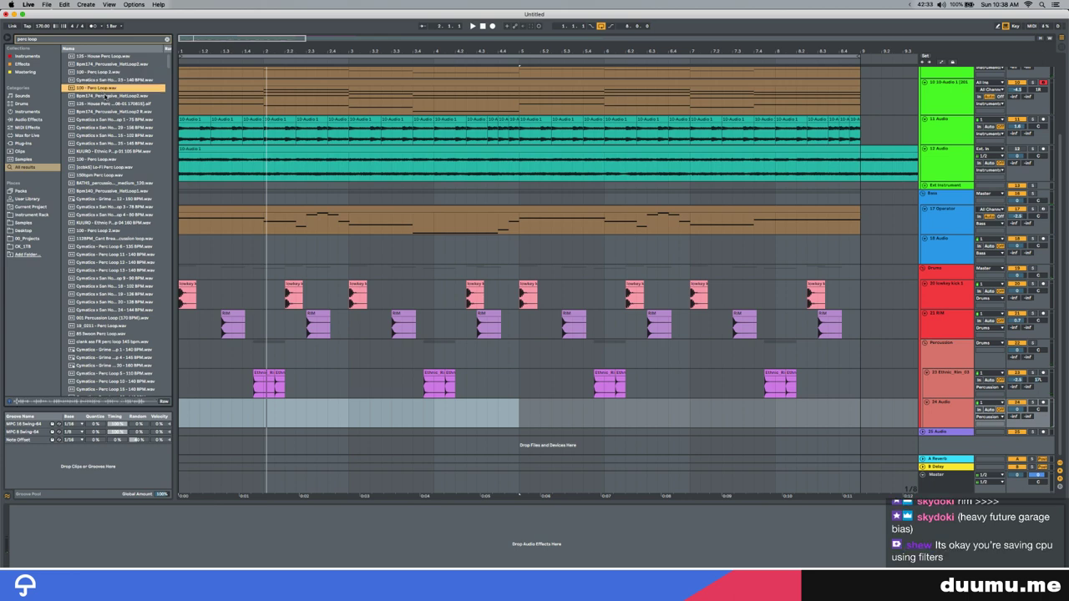
pyautogui.press('Up')
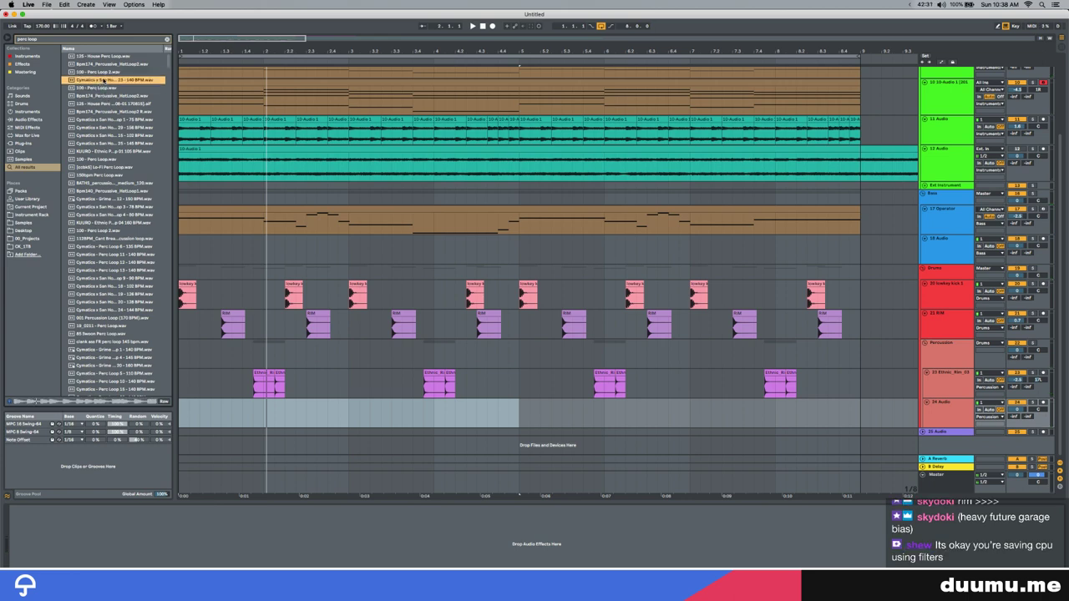
pyautogui.press('Down')
pyautogui.press('Down')
pyautogui.press('Down')
pyautogui.press('Down')
pyautogui.press('Down')
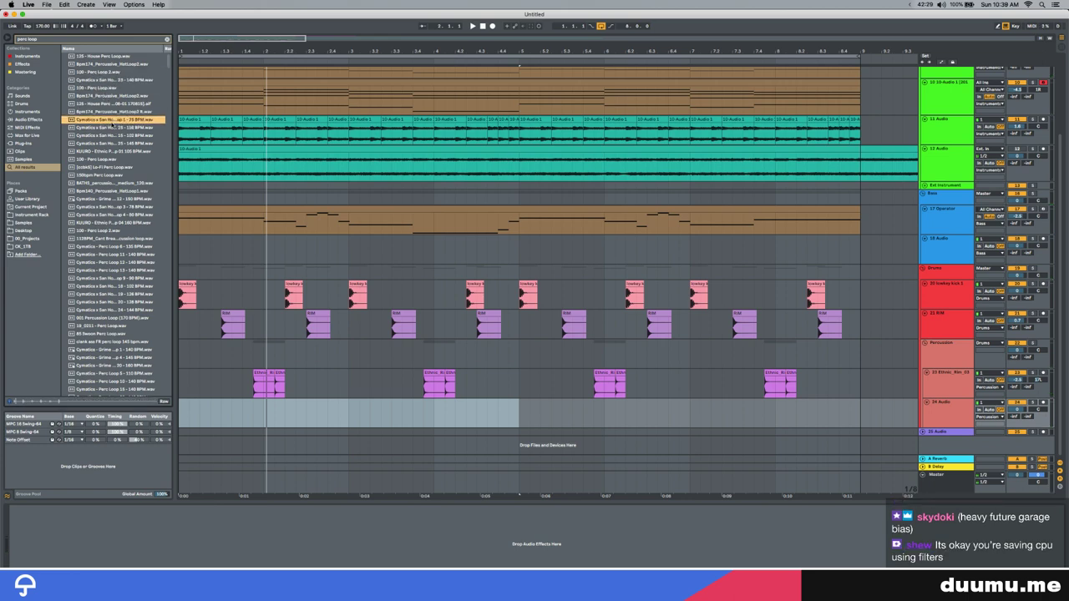
# Place the Cymatics x San Holo Vibrance Percussion Loop 1 - 75 BPM from bar 1 on the empty Percussion track and play it
pyautogui.moveTo(209, 268); pyautogui.dragTo(182, 410)
pyautogui.press('space')
pyautogui.press('-')
pyautogui.press('space')
pyautogui.moveTo(266, 404)
pyautogui.mouseDown()
pyautogui.moveTo(285, 408)
pyautogui.moveTo(267, 413)
pyautogui.mouseUp()
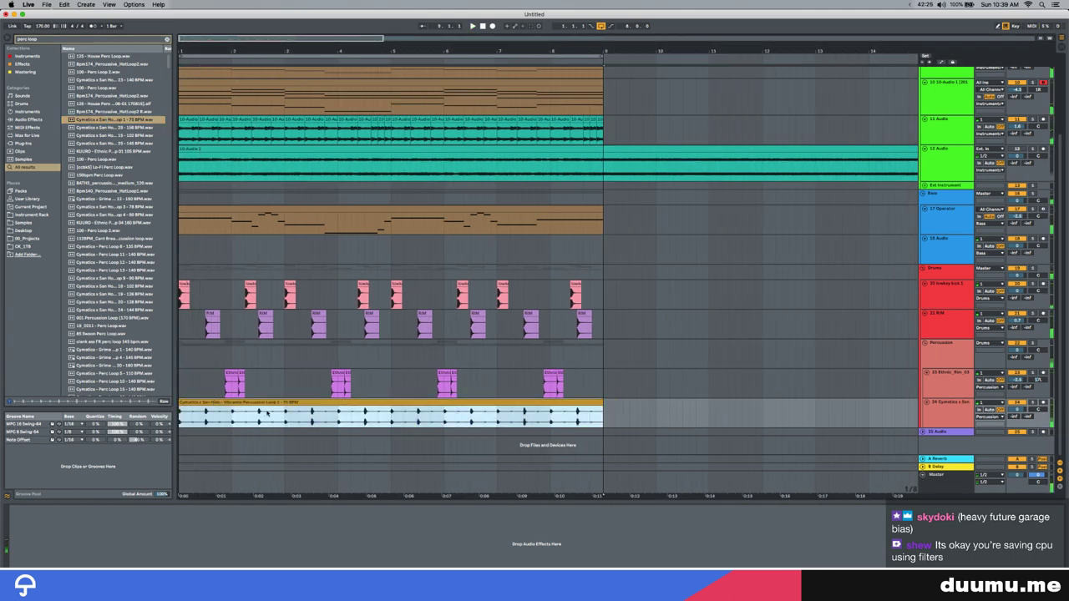
# Time-compress the percussion loop clip to four bars and duplicate it once to fill bars 5 to 8
pyautogui.moveTo(595, 404); pyautogui.dragTo(395, 402)
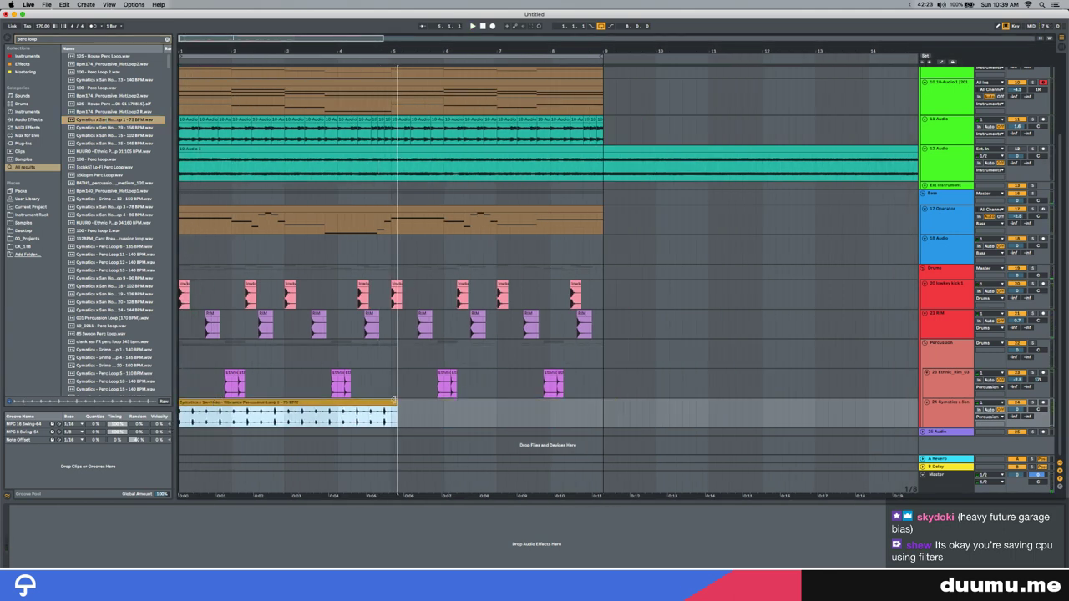
pyautogui.press('super+d')
pyautogui.press('super+d')
pyautogui.press('super+z')
# Turn off transient looping in both percussion loop clips' Beats warp settings and lower the loop track's volume to about -11.1 dB
pyautogui.keyDown('shift'); pyautogui.doubleClick(250, 402); pyautogui.keyUp('shift')
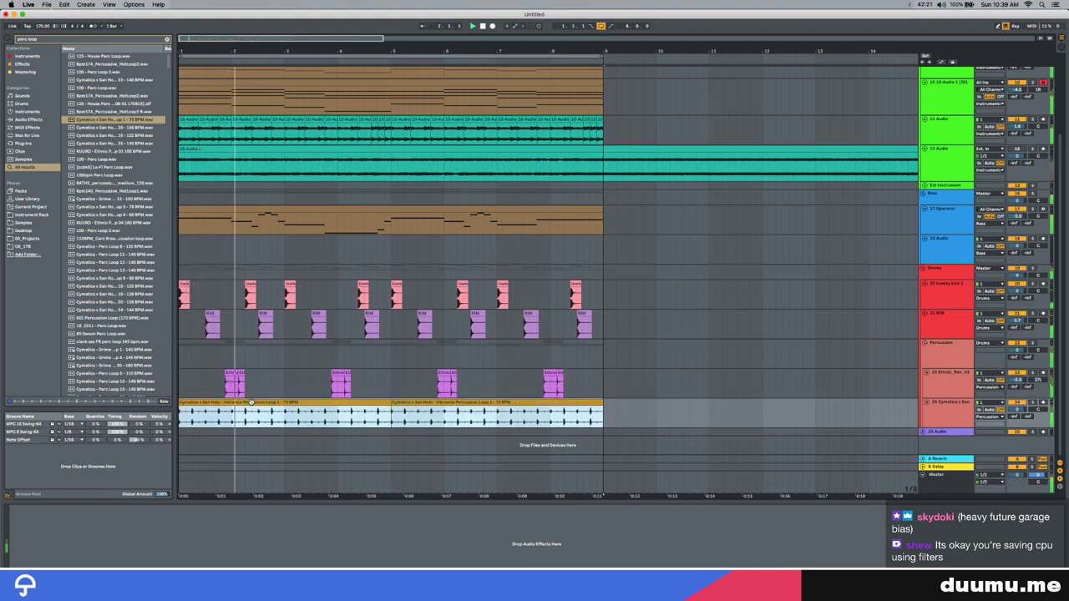
pyautogui.click(91, 423)
pyautogui.click(90, 425)
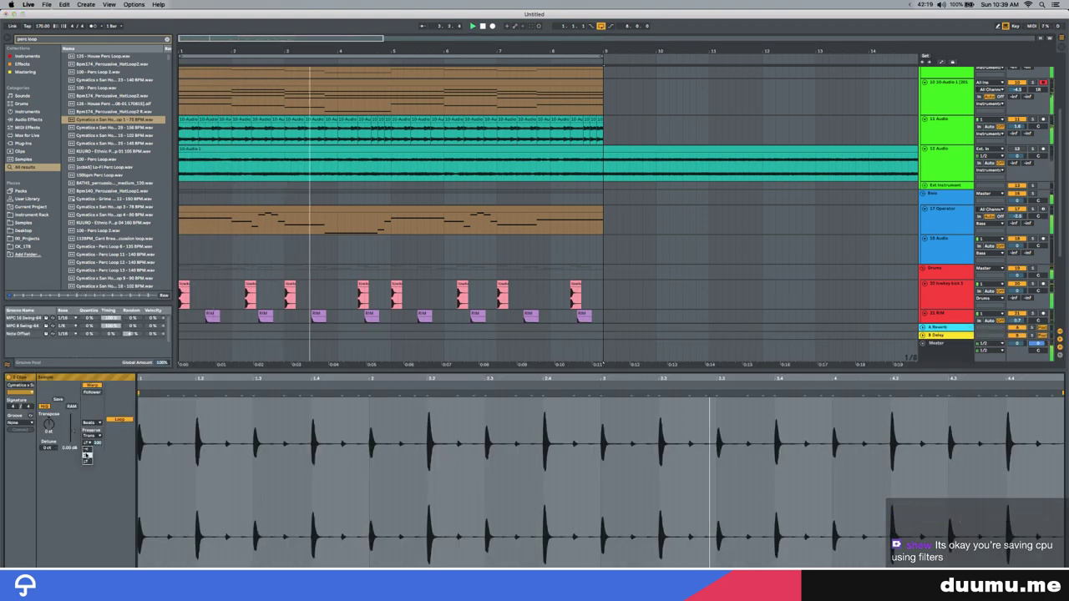
pyautogui.click(87, 449)
pyautogui.moveTo(98, 442); pyautogui.dragTo(97, 461)
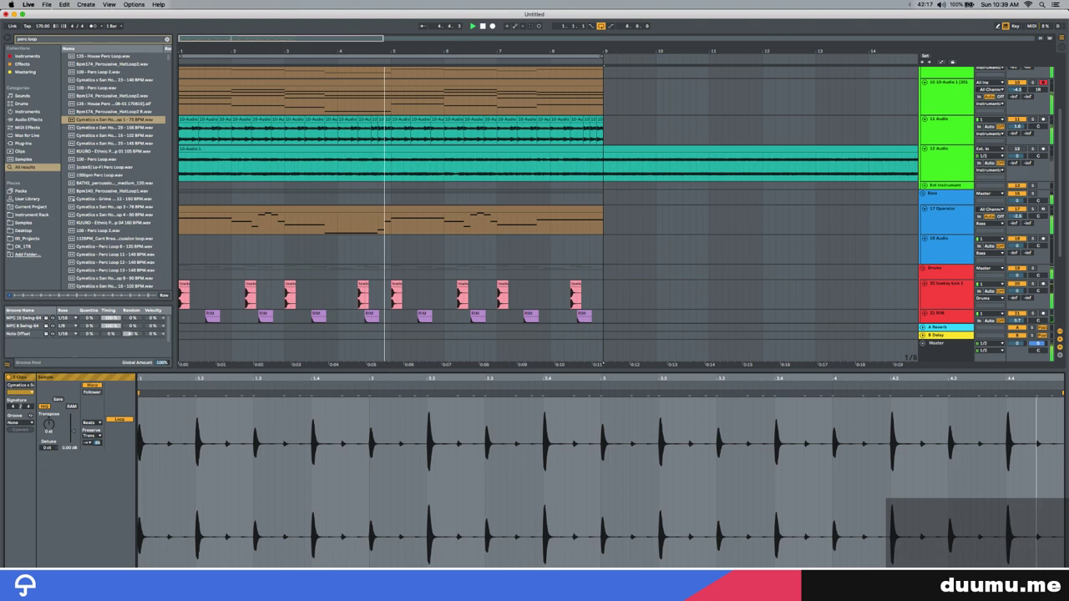
pyautogui.scroll(-4, 743, 265)
pyautogui.click(1017, 309)
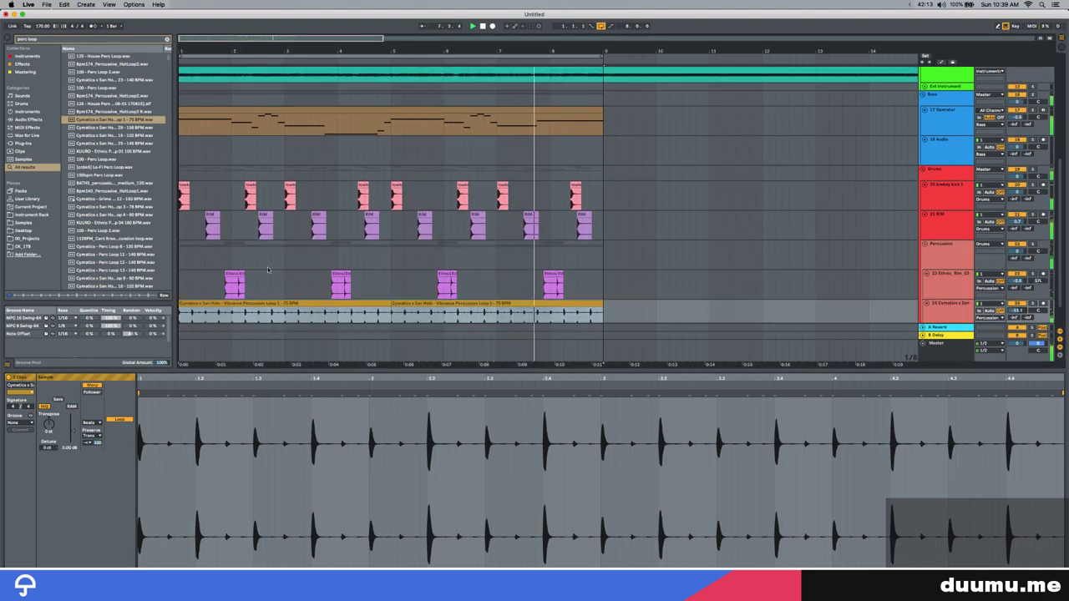
# Add an audio track to the Percussion group, search for "clock", and place the Clock ticking sound effect sample from bar 1
pyautogui.scroll(-2, 268, 269)
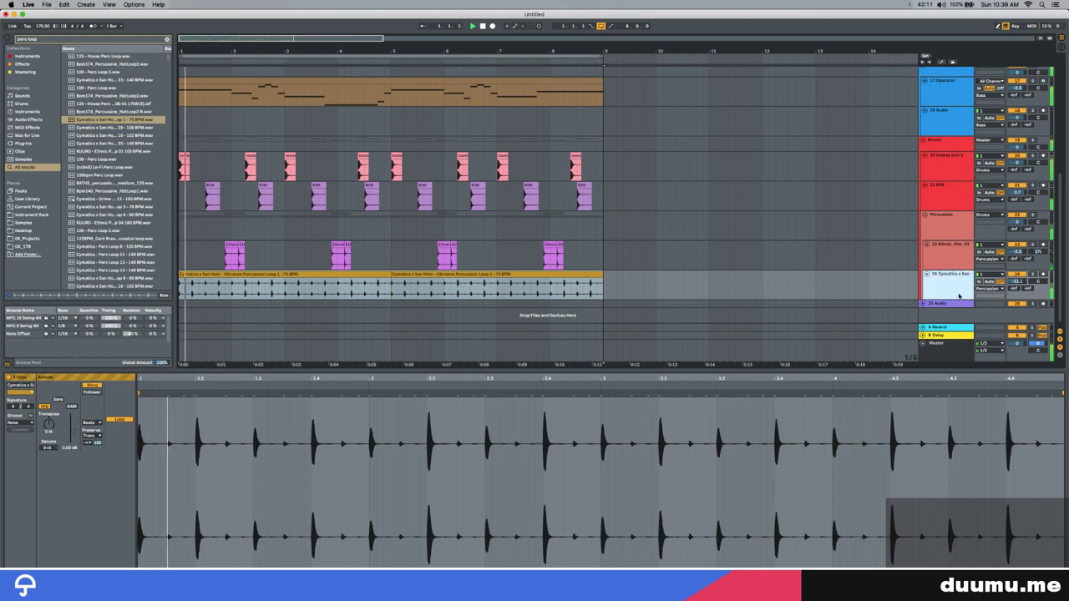
pyautogui.click(935, 303)
pyautogui.press('super+f')
pyautogui.write('clap')
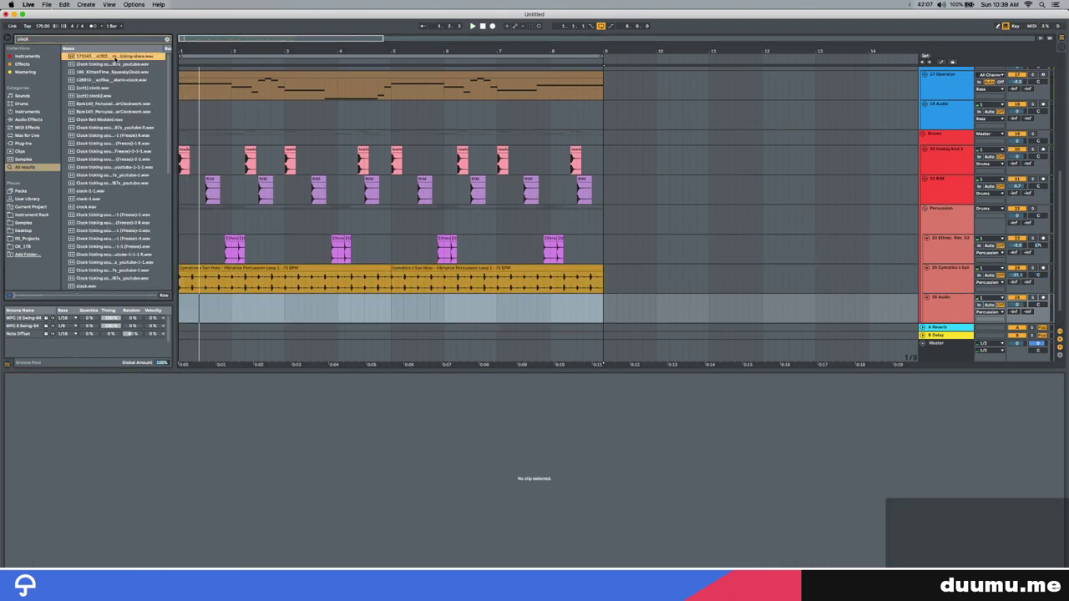
pyautogui.click(112, 64)
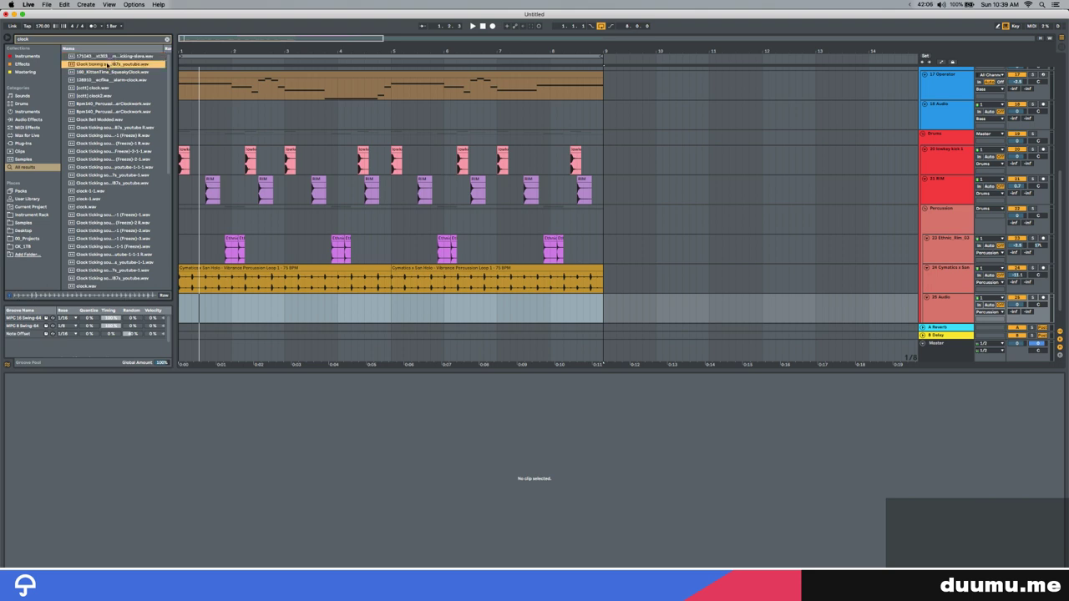
pyautogui.moveTo(178, 307); pyautogui.dragTo(179, 308)
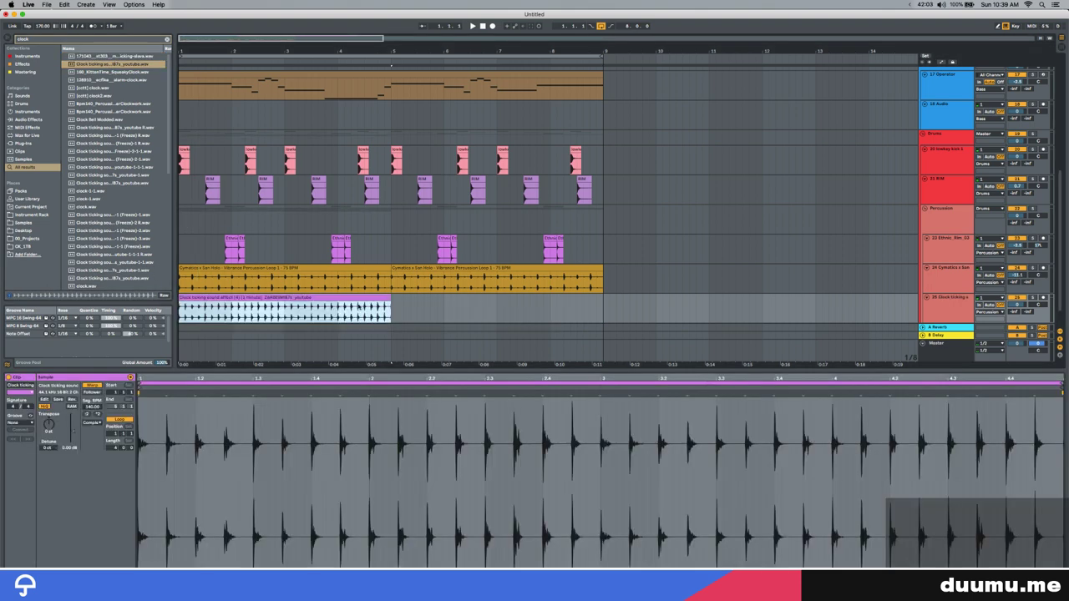
# Solo the clock ticking track and lower its volume during playback
pyautogui.click(1028, 298)
pyautogui.click(1033, 297)
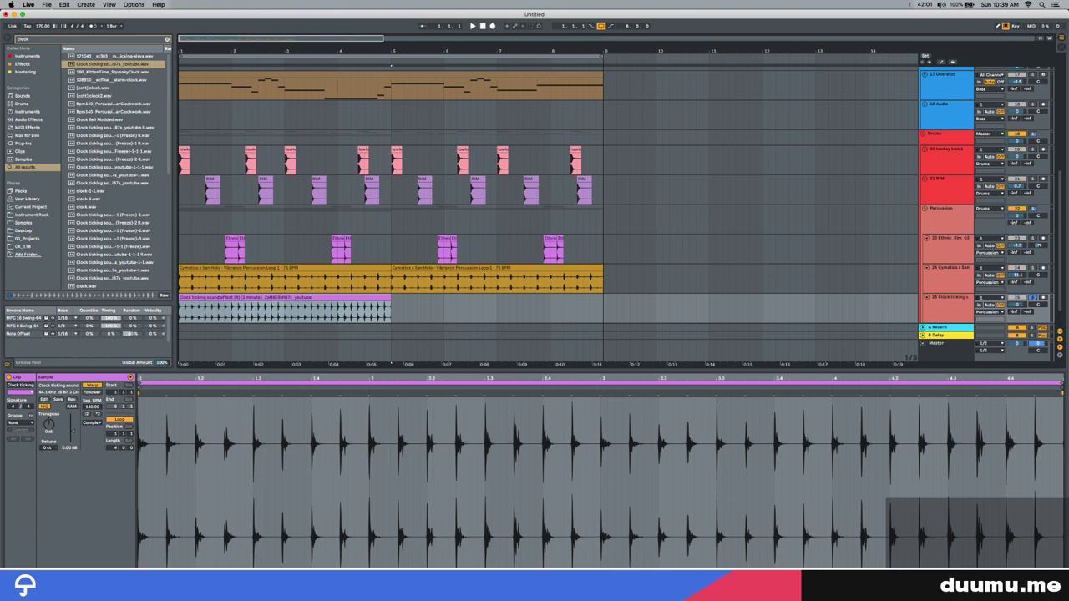
pyautogui.press('space')
pyautogui.moveTo(1019, 304); pyautogui.dragTo(1021, 307)
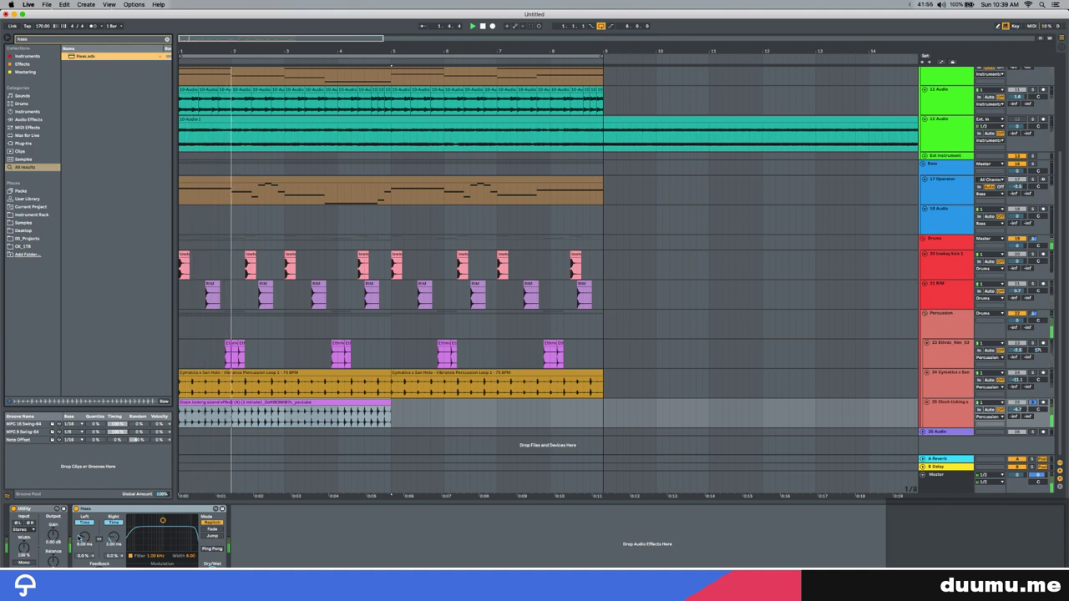
# Set the clock track's Haas delay to 1 ms left and about 13 ms right, and duplicate the clock clip through bar 8
pyautogui.moveTo(84, 538); pyautogui.dragTo(114, 545)
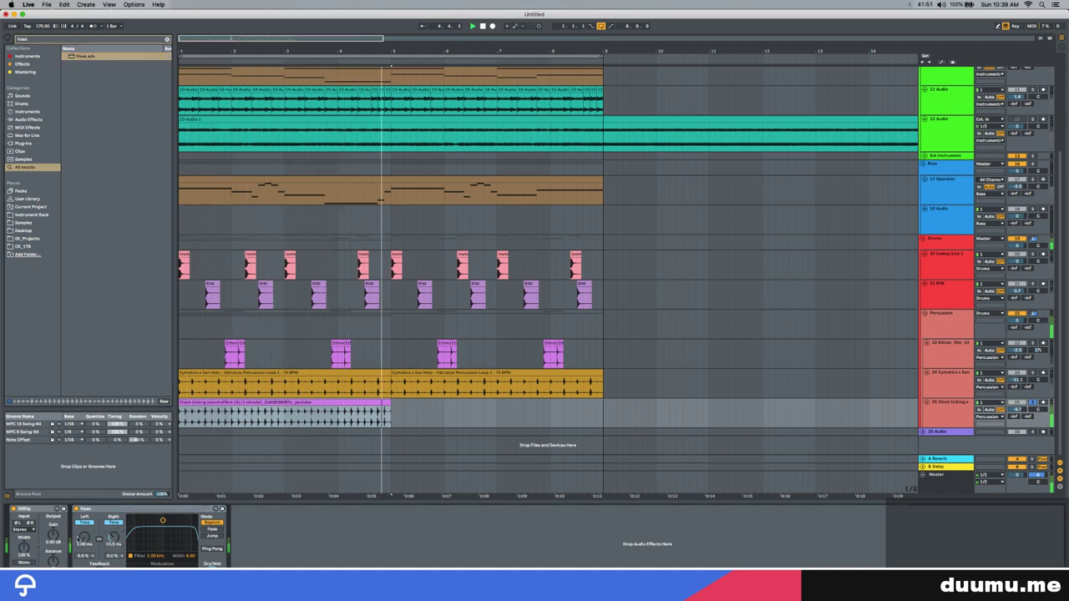
pyautogui.hotkey('ctrl', 'd')
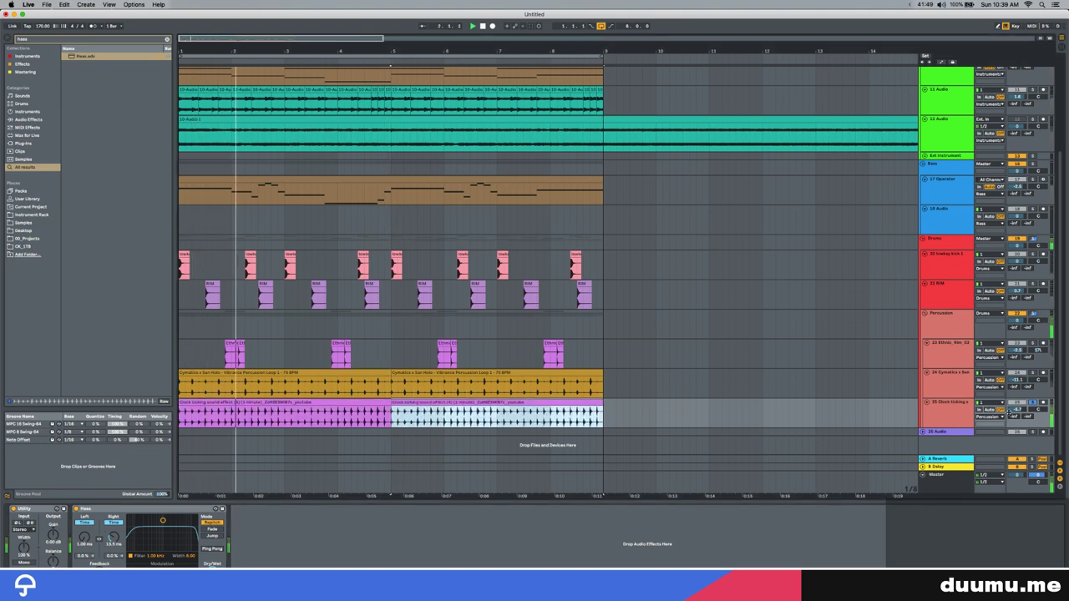
# Unsolo the clock ticking track and lower its volume a little further during playback
pyautogui.click(1033, 402)
pyautogui.moveTo(1016, 410); pyautogui.dragTo(1016, 419)
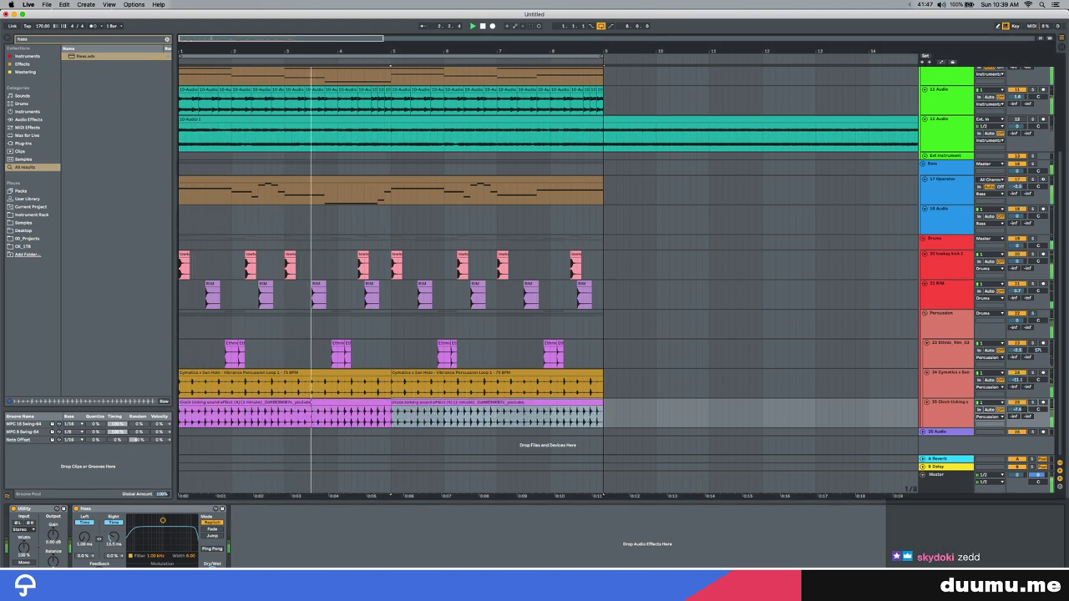
pyautogui.scroll(5, 531, 338)
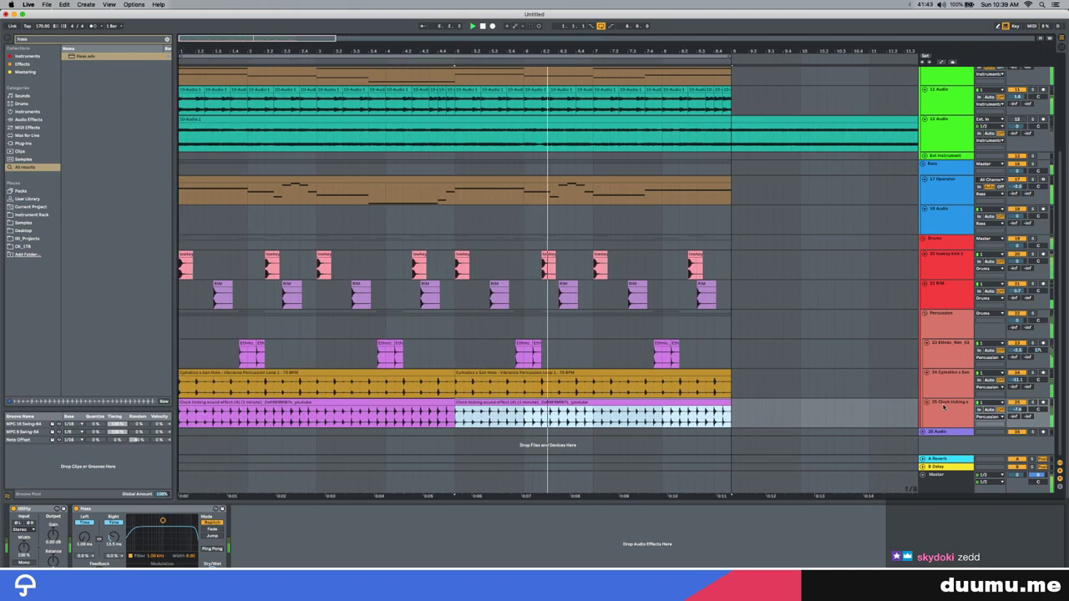
pyautogui.click(943, 407)
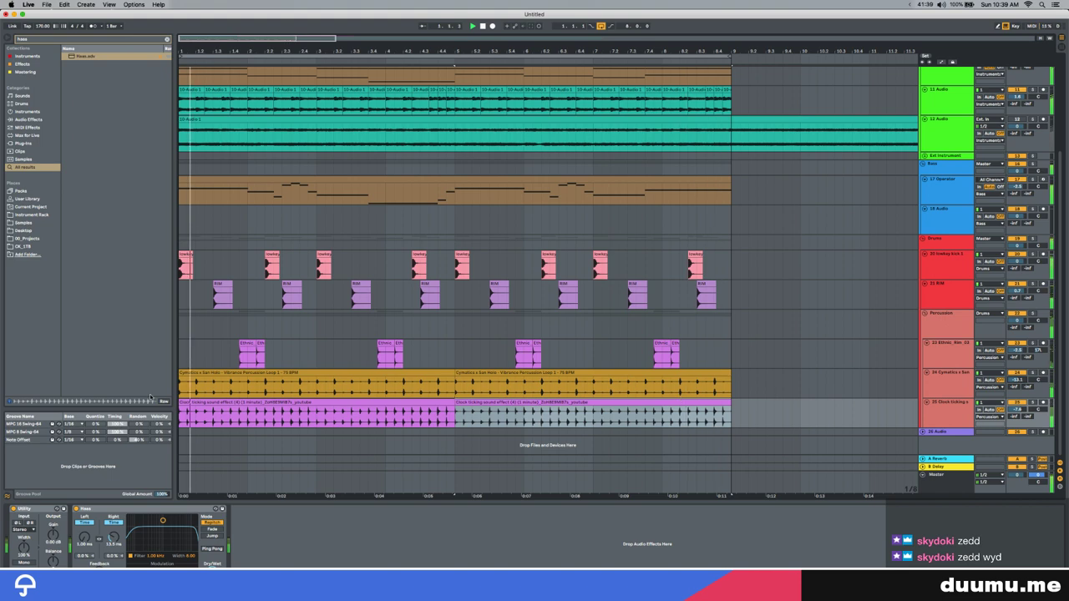
pyautogui.scroll(3, 287, 387)
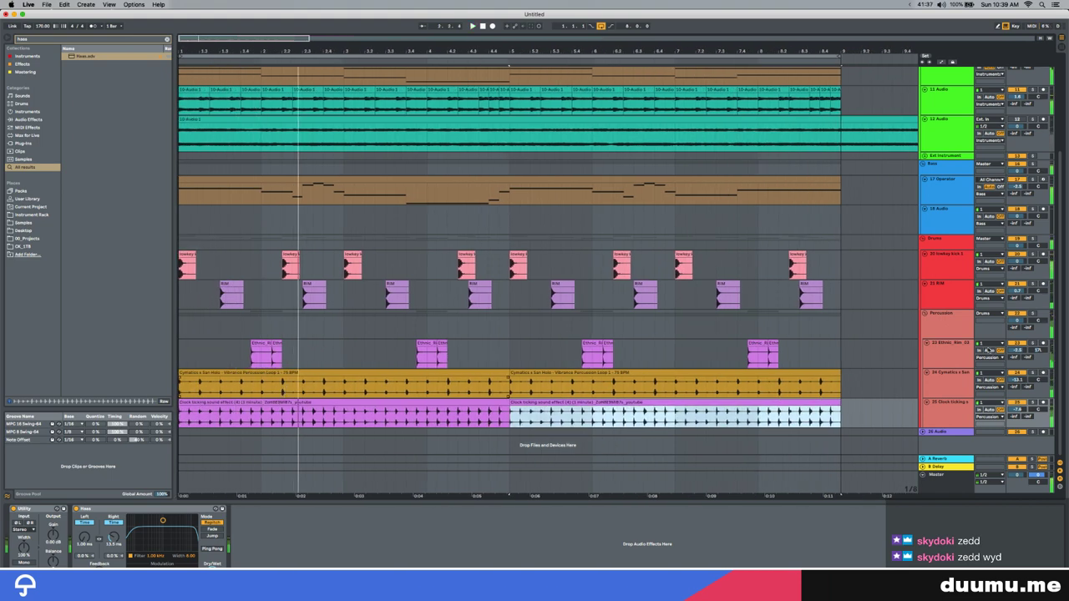
# Add an audio track below the ethnic rim track in the Percussion group and search the browser for "snare"
pyautogui.click(967, 354)
pyautogui.press('super+t')
pyautogui.press('super+f')
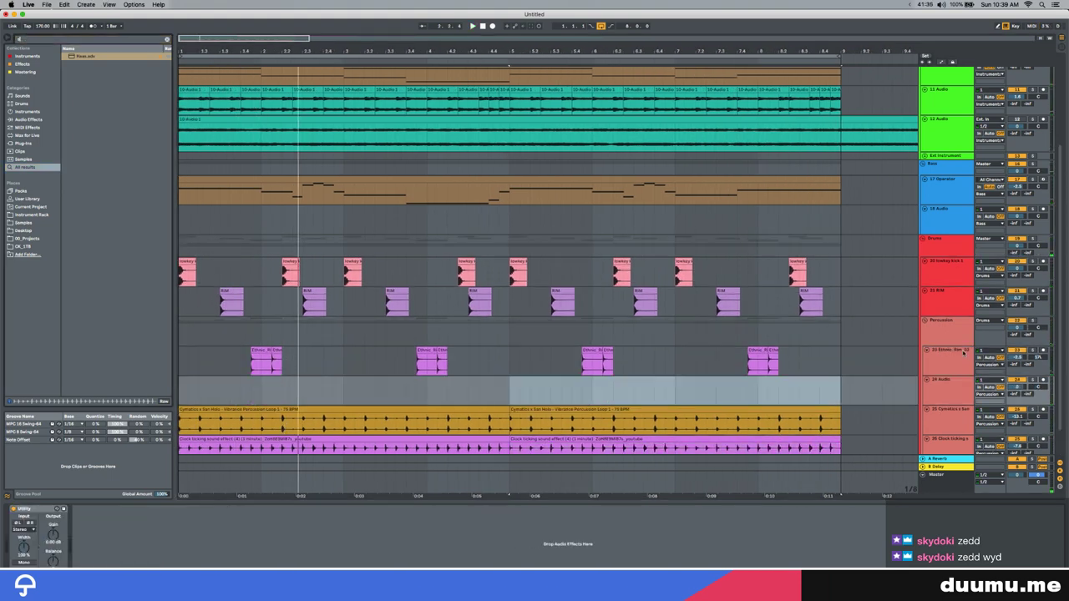
pyautogui.write('snare')
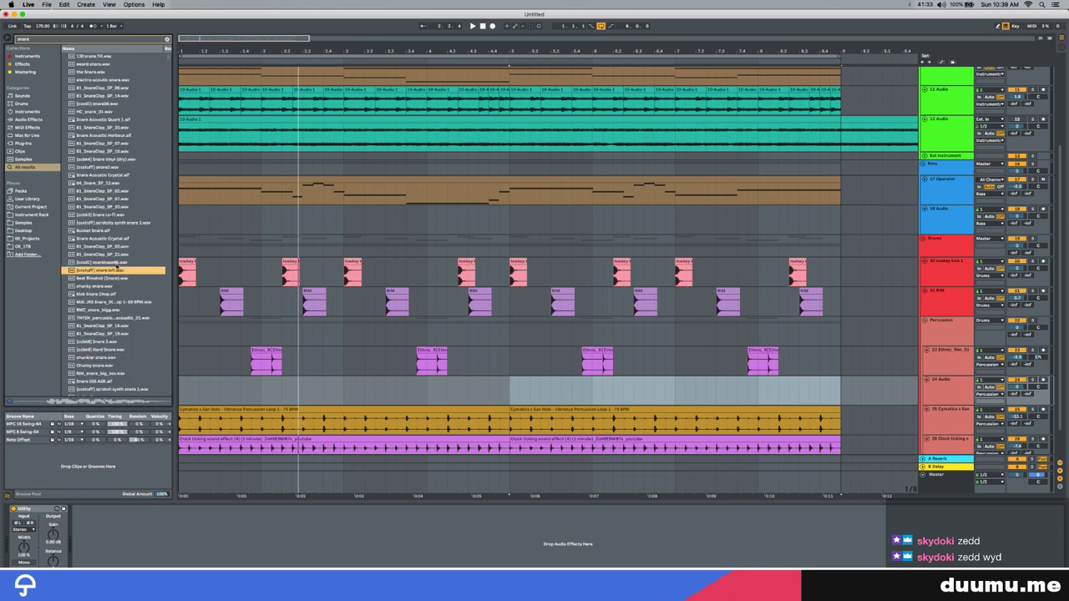
# Audition several snare samples in the search results and choose Snare Vinyl (dry).wav
pyautogui.click(107, 119)
pyautogui.click(107, 127)
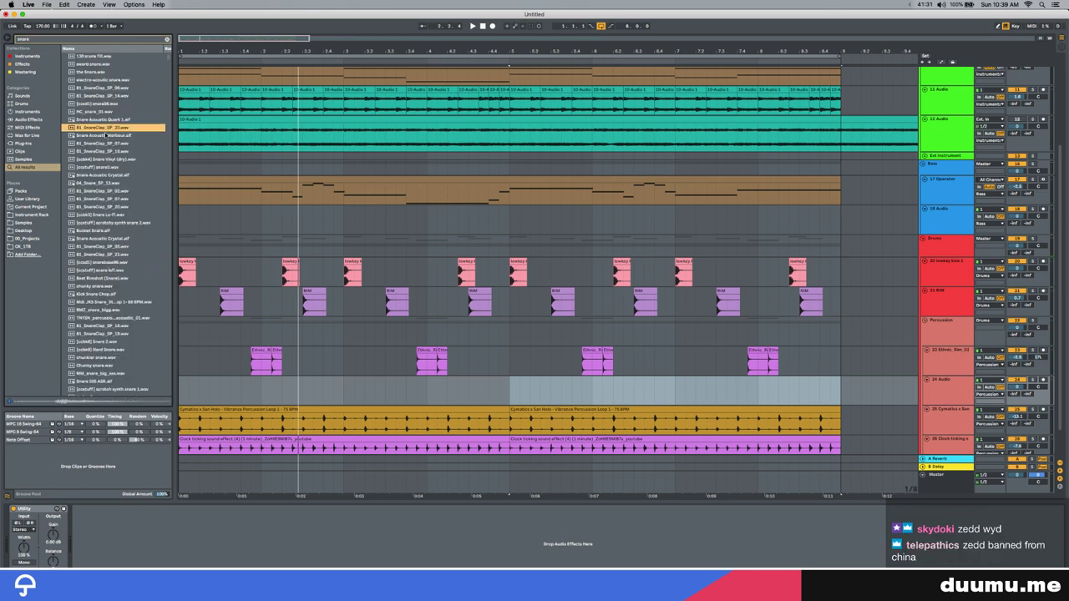
pyautogui.click(107, 135)
pyautogui.click(107, 143)
pyautogui.click(109, 151)
pyautogui.click(111, 159)
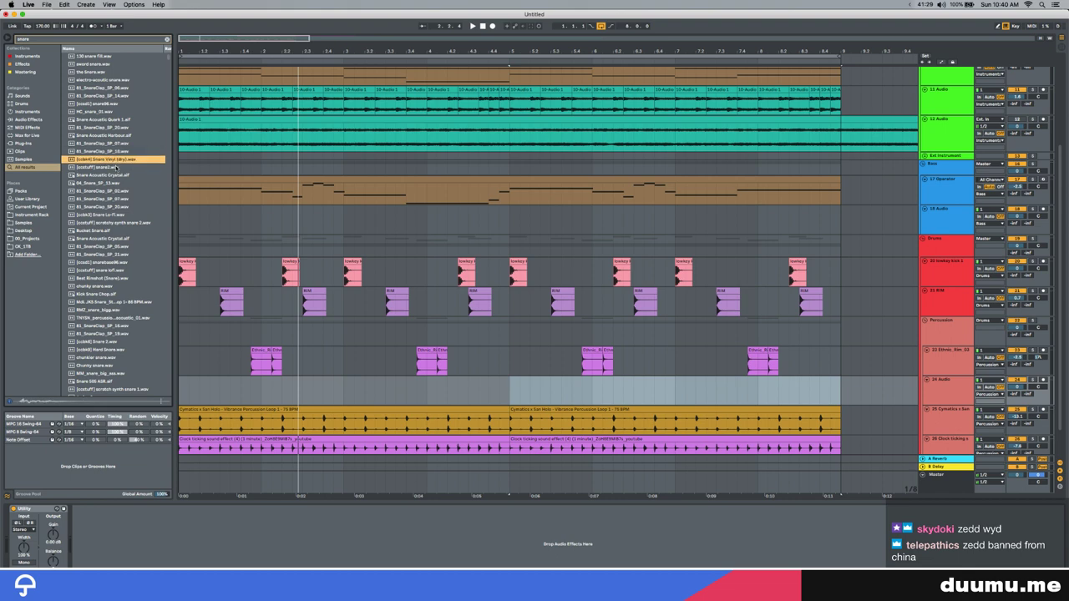
pyautogui.click(112, 167)
pyautogui.click(111, 159)
# Place the vinyl snare under both hits of the first ethnic rim pair and repeat it every two bars through bar 8
pyautogui.click(264, 388)
pyautogui.moveTo(273, 369); pyautogui.dragTo(398, 405)
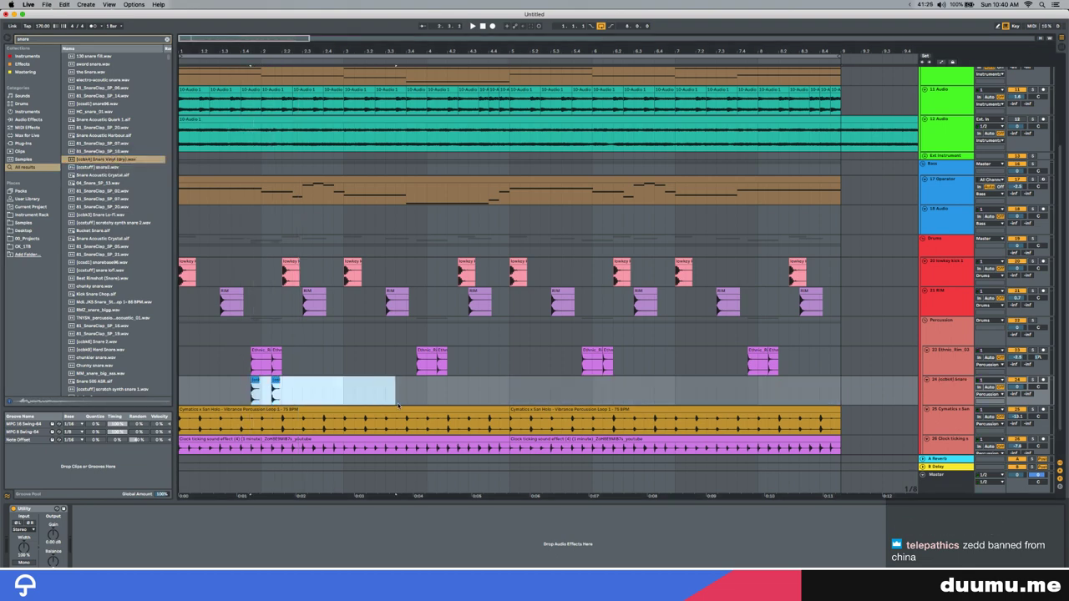
pyautogui.press('super+d')
pyautogui.press('super+d')
pyautogui.press('super+d')
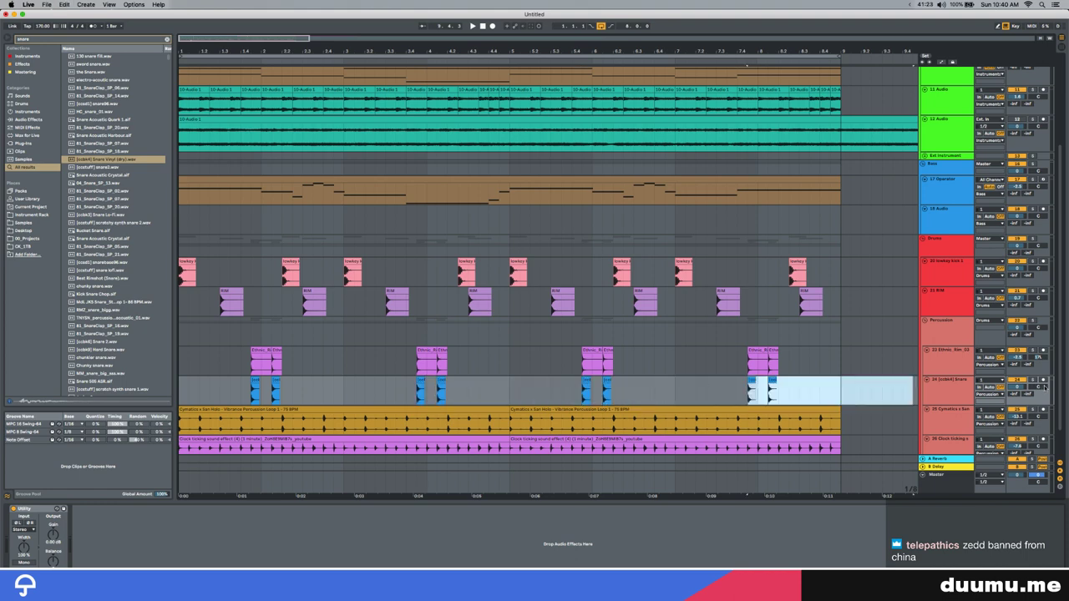
pyautogui.press('space')
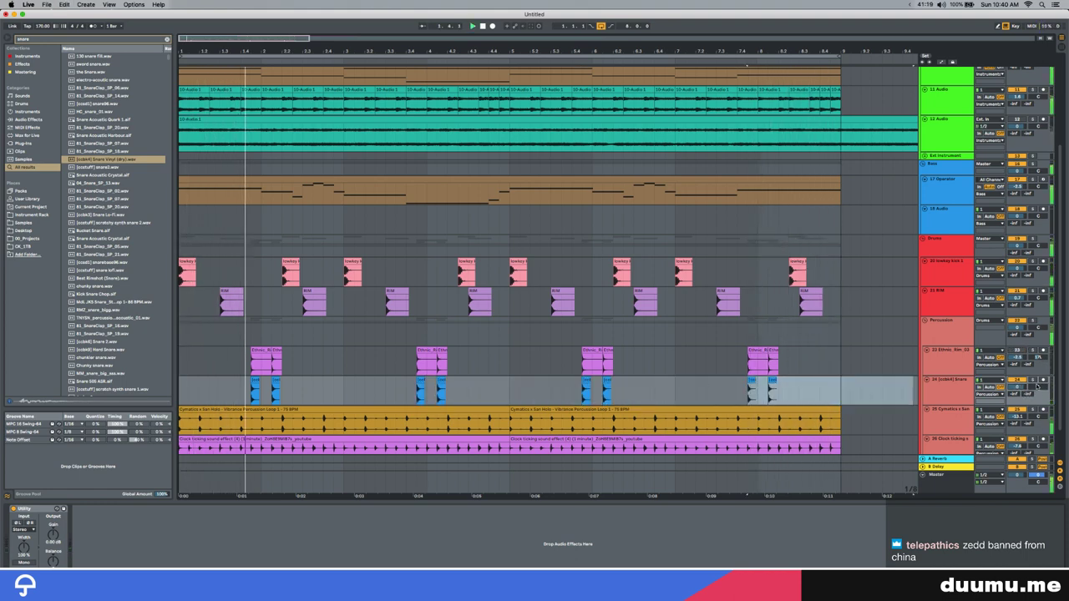
# Add an Auto Filter to the snare track and raise its high-pass frequency to about 108 Hz
pyautogui.click(242, 384)
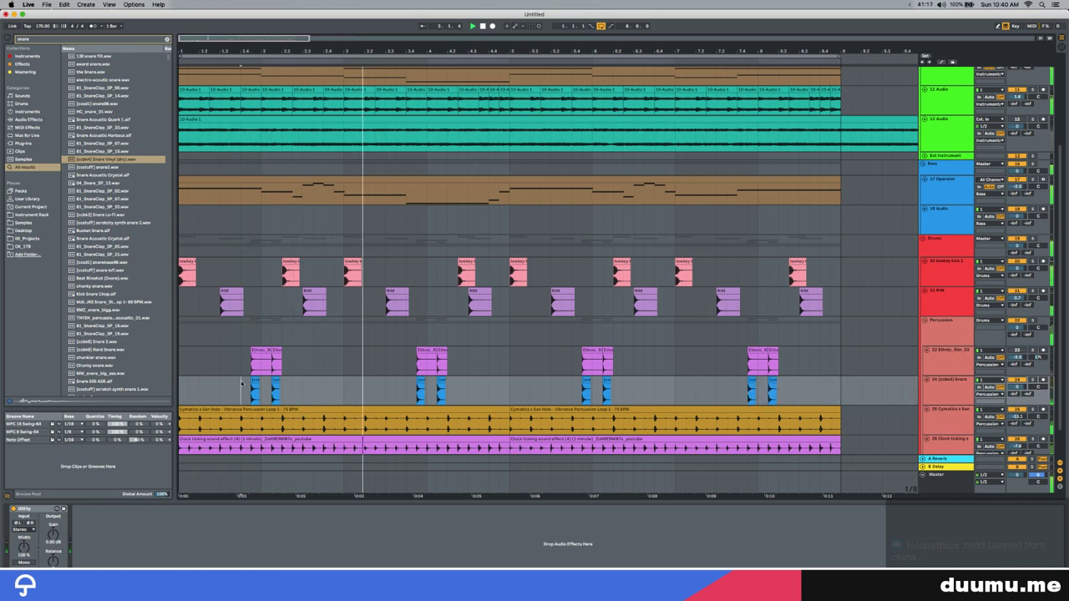
pyautogui.press('super+f')
pyautogui.write('auto fills')
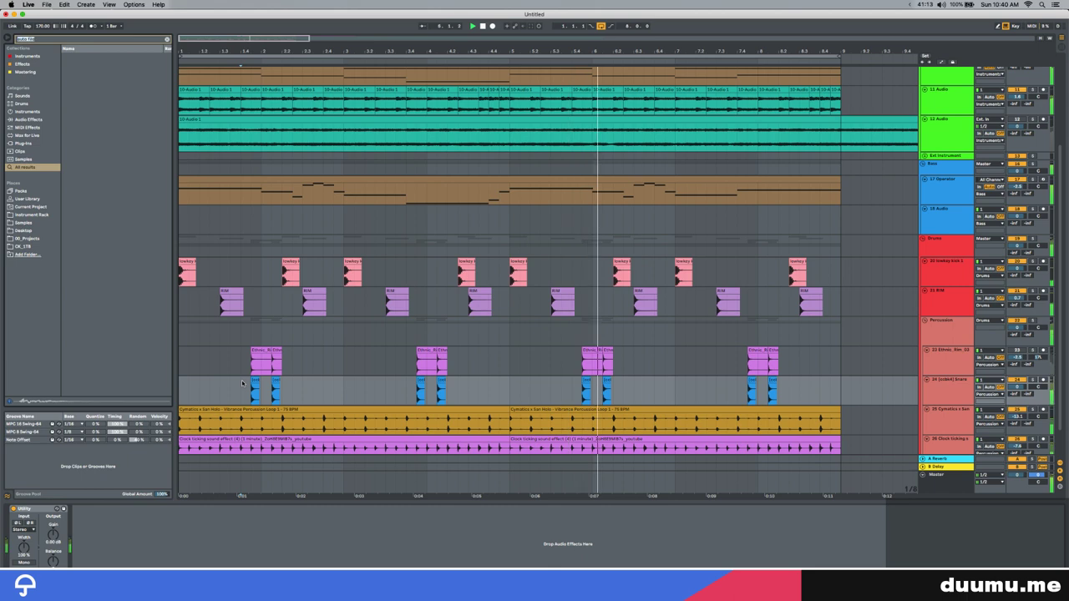
pyautogui.press('BackSpace')
pyautogui.press('Return')
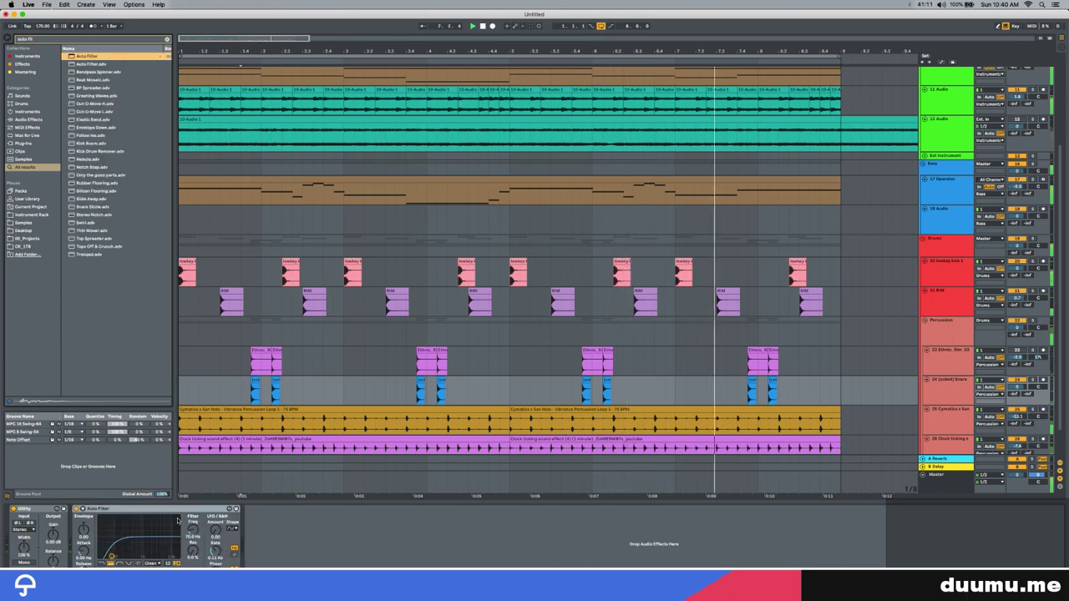
pyautogui.moveTo(192, 529); pyautogui.dragTo(192, 521)
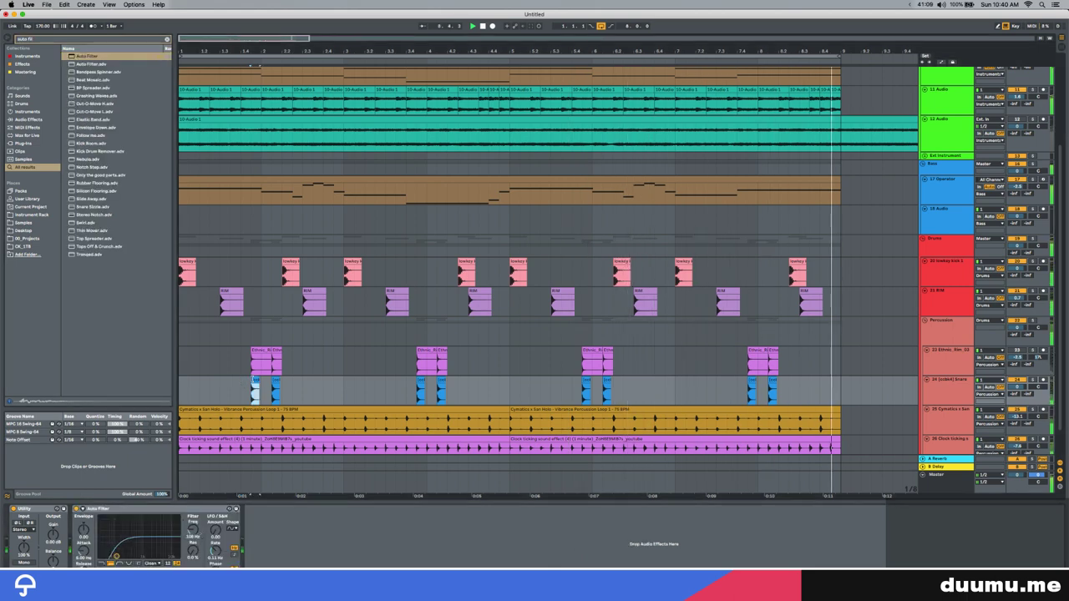
# Trim the tails off the first two snare clips so both hits are shorter
pyautogui.doubleClick(254, 381)
pyautogui.scroll(5, 245, 303)
pyautogui.press('space')
pyautogui.hscroll(-1, 258, 303)
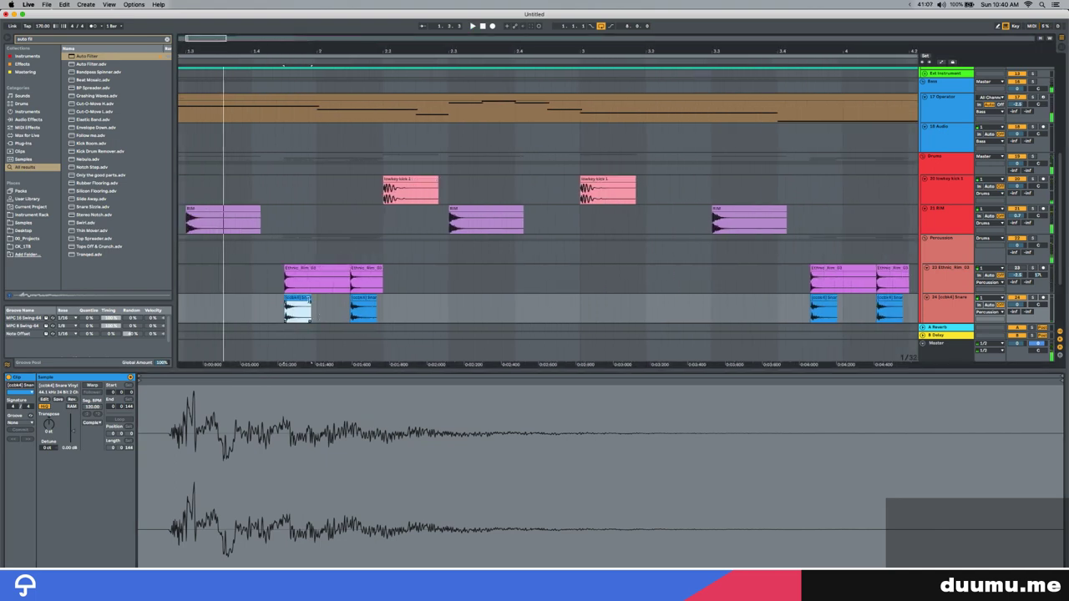
pyautogui.moveTo(309, 299); pyautogui.dragTo(360, 298)
pyautogui.click(269, 313)
pyautogui.press('space')
pyautogui.press('space')
pyautogui.click(370, 298)
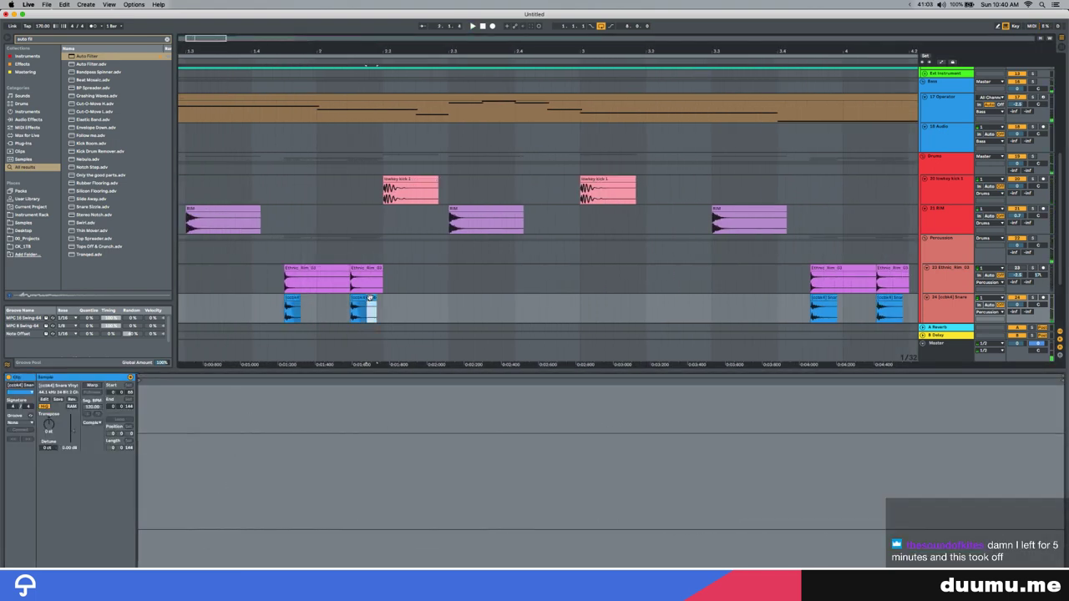
pyautogui.press('Delete')
pyautogui.press('space')
# Delete the untrimmed snare clips after the first pair and repeat the trimmed pair every two bars through bar 8
pyautogui.scroll(-6, 372, 302)
pyautogui.press('space')
pyautogui.moveTo(212, 309); pyautogui.dragTo(370, 308)
pyautogui.scroll(1, 370, 309)
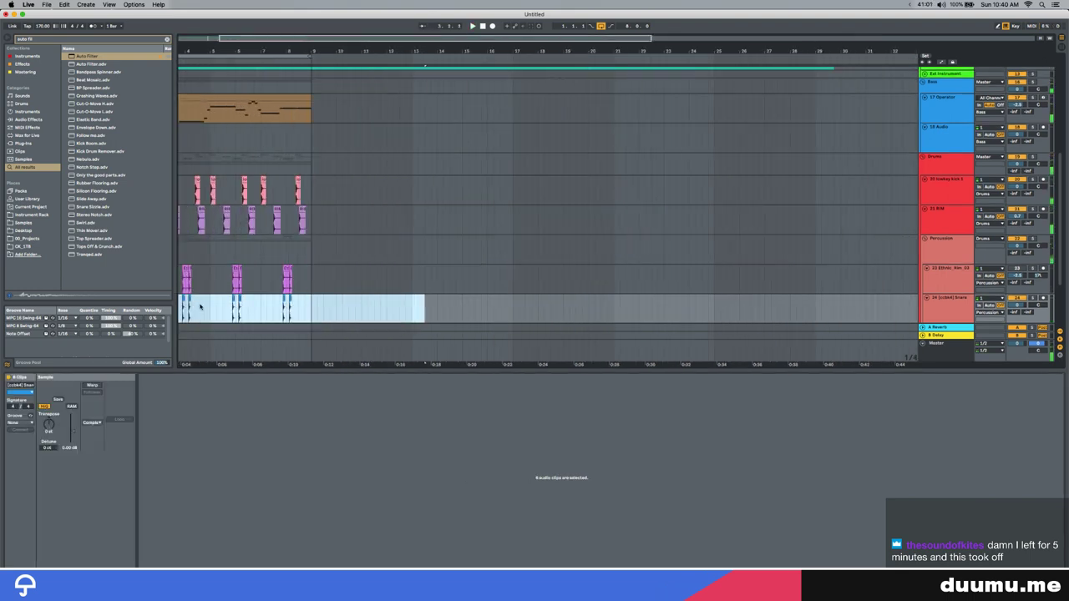
pyautogui.click(201, 307)
pyautogui.scroll(2, 209, 314)
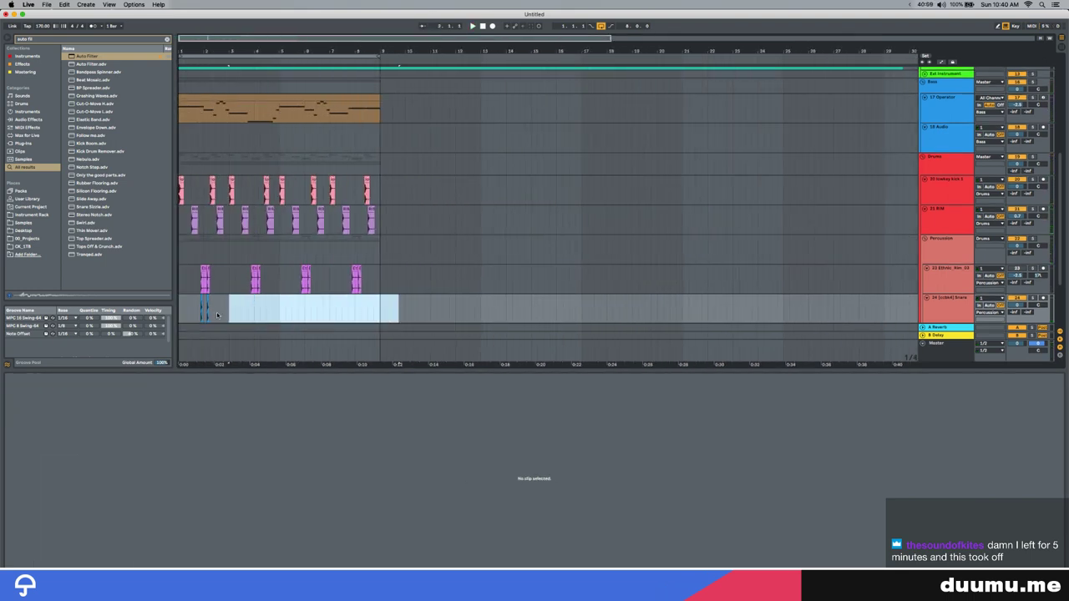
pyautogui.scroll(-1, 225, 312)
pyautogui.press('super+d')
pyautogui.press('super+d')
pyautogui.press('super+d')
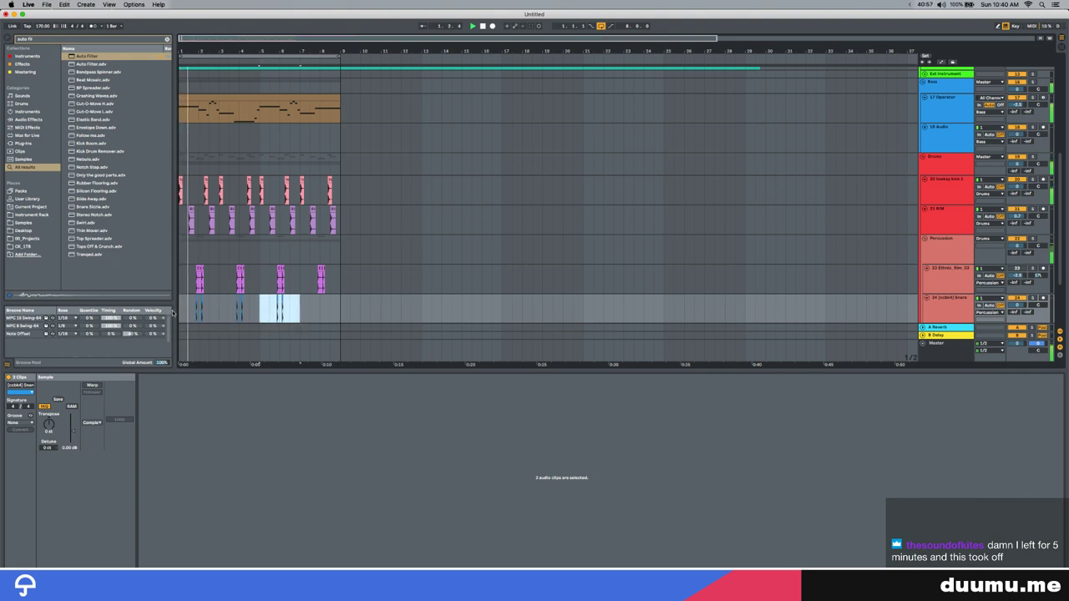
# Lower the snare track's volume during playback
pyautogui.press('+')
pyautogui.press('+')
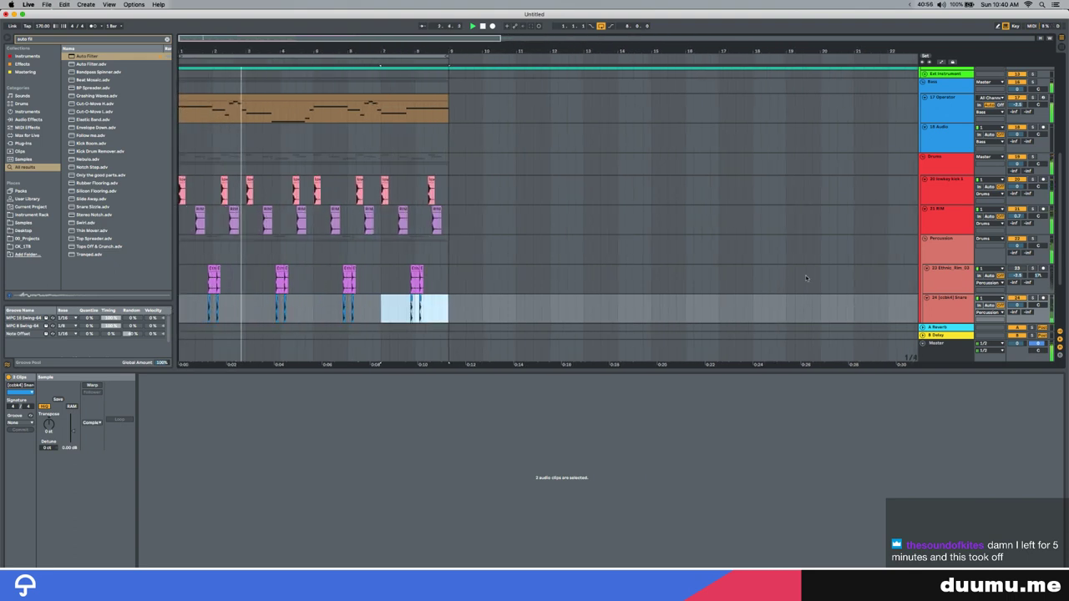
pyautogui.moveTo(1019, 305); pyautogui.dragTo(1019, 313)
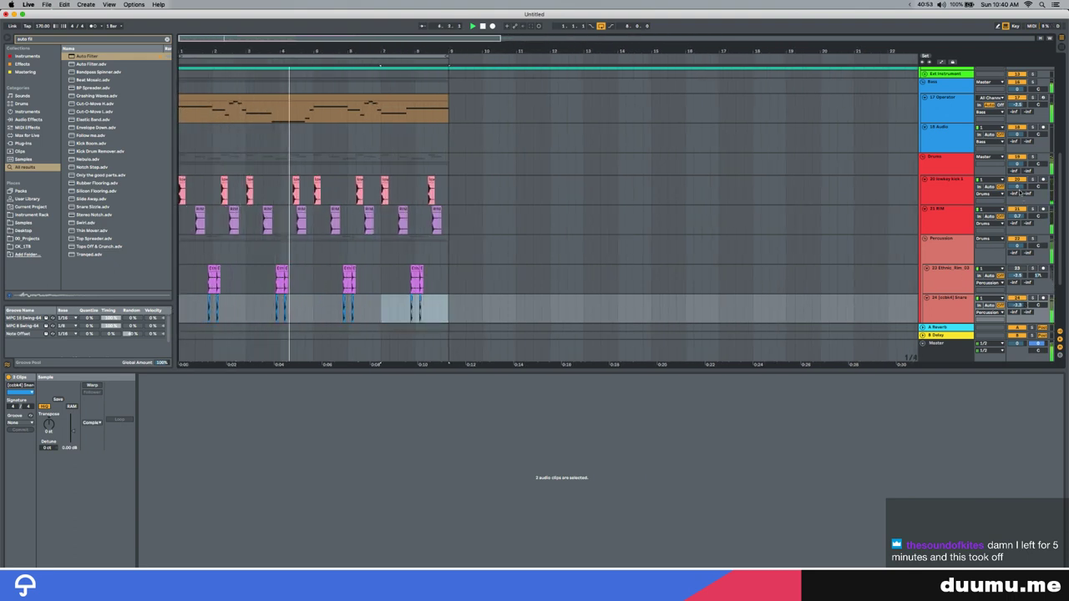
# Add a Saturator with Soft Clip on to the Drums group and move it ahead of the Compressor
pyautogui.click(962, 171)
pyautogui.press('super+f')
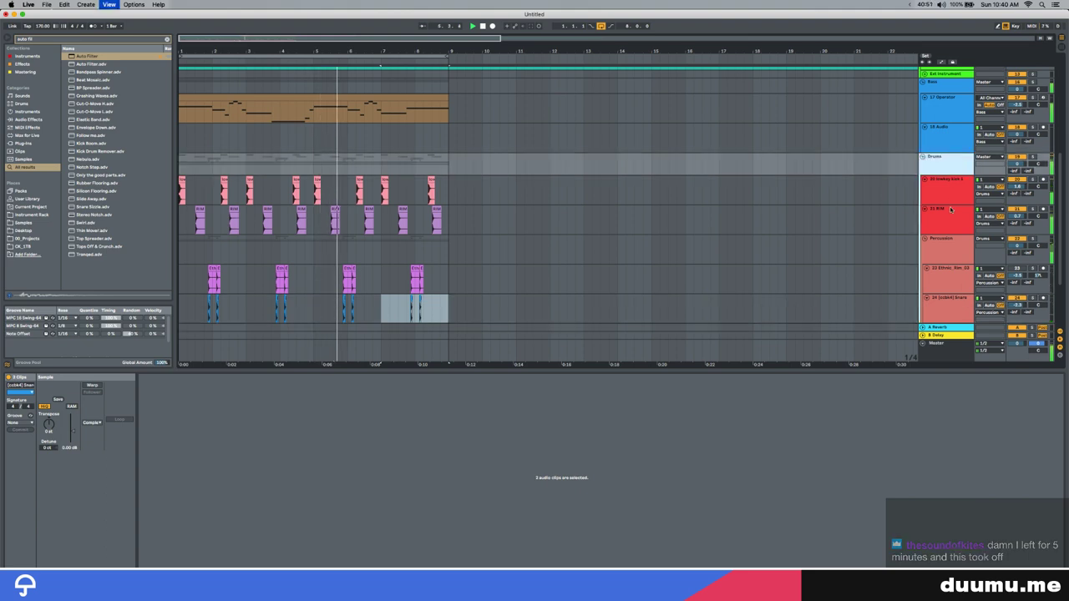
pyautogui.write('satur')
pyautogui.press('Down')
pyautogui.press('Return')
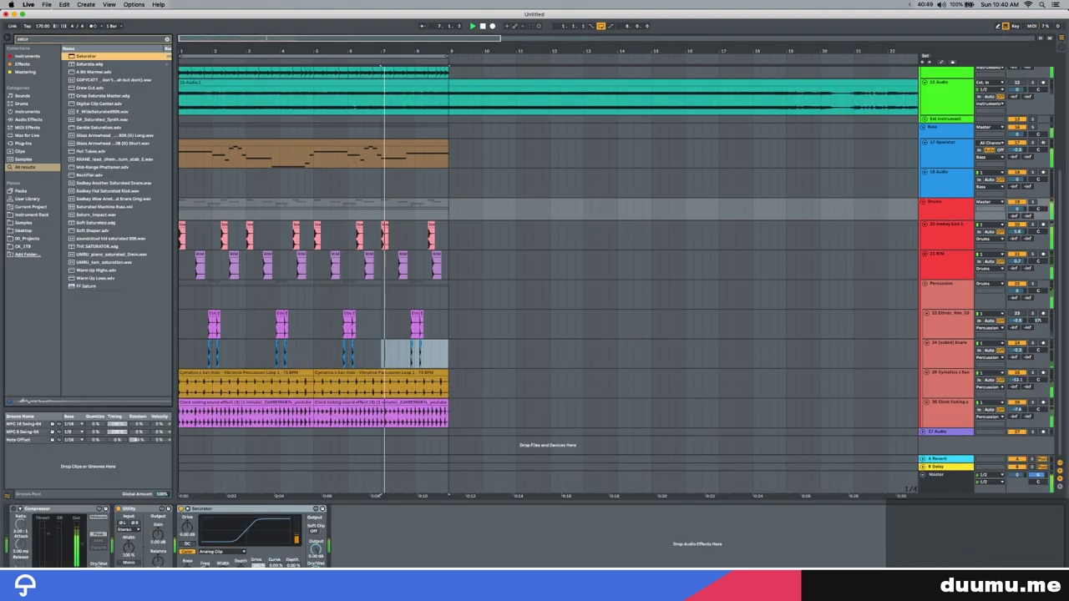
pyautogui.moveTo(216, 508); pyautogui.dragTo(19, 515)
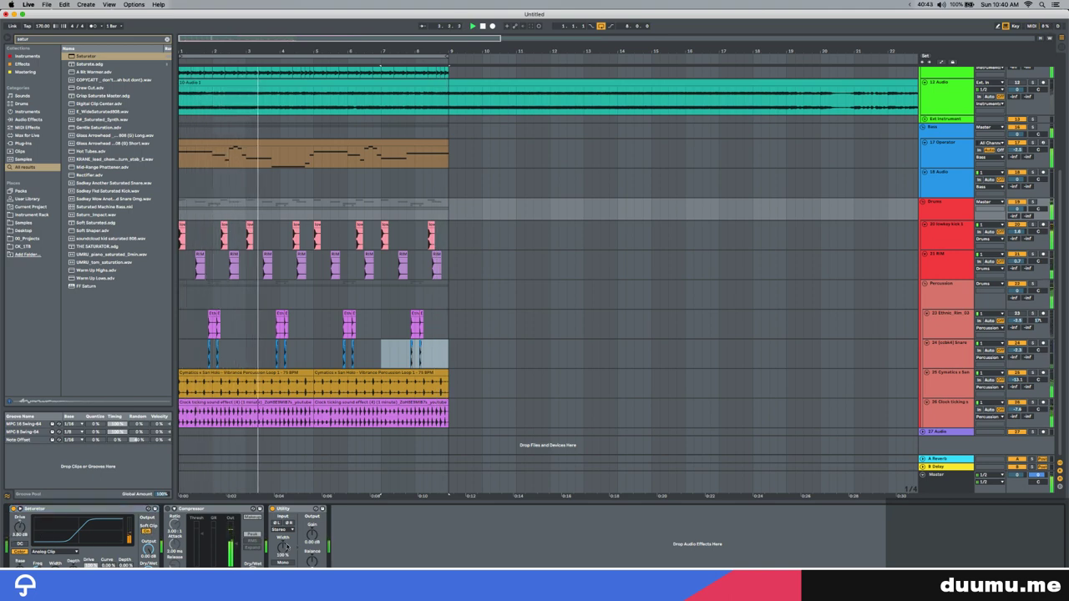
pyautogui.scroll(1, 292, 264)
pyautogui.scroll(2, 293, 263)
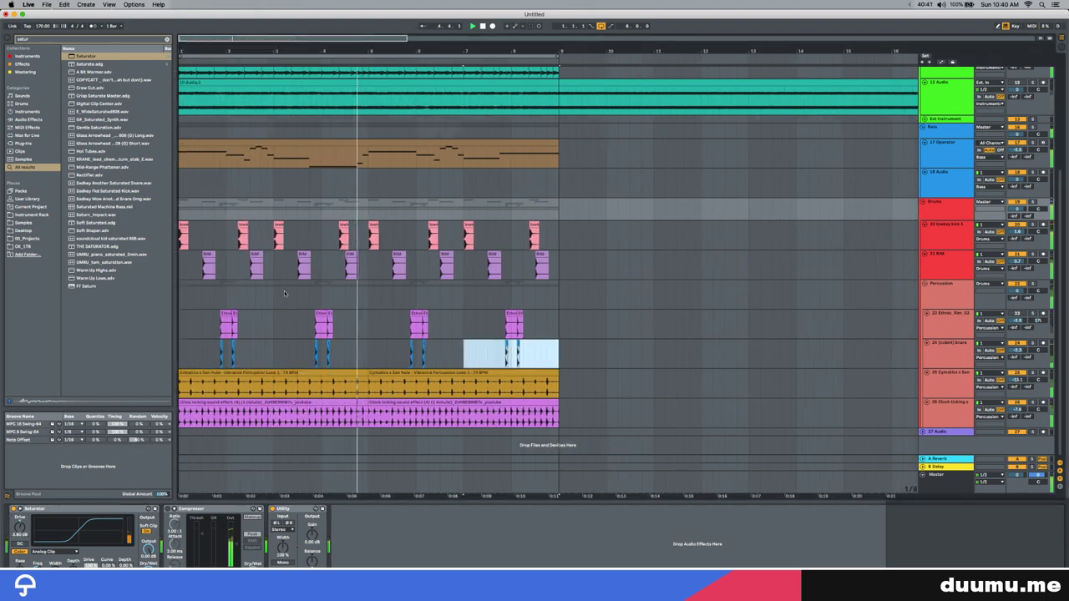
# Add an audio track below the RIM track in the Drums group and search the browser for "rim"
pyautogui.click(929, 268)
pyautogui.press('super+f')
pyautogui.write('rim')
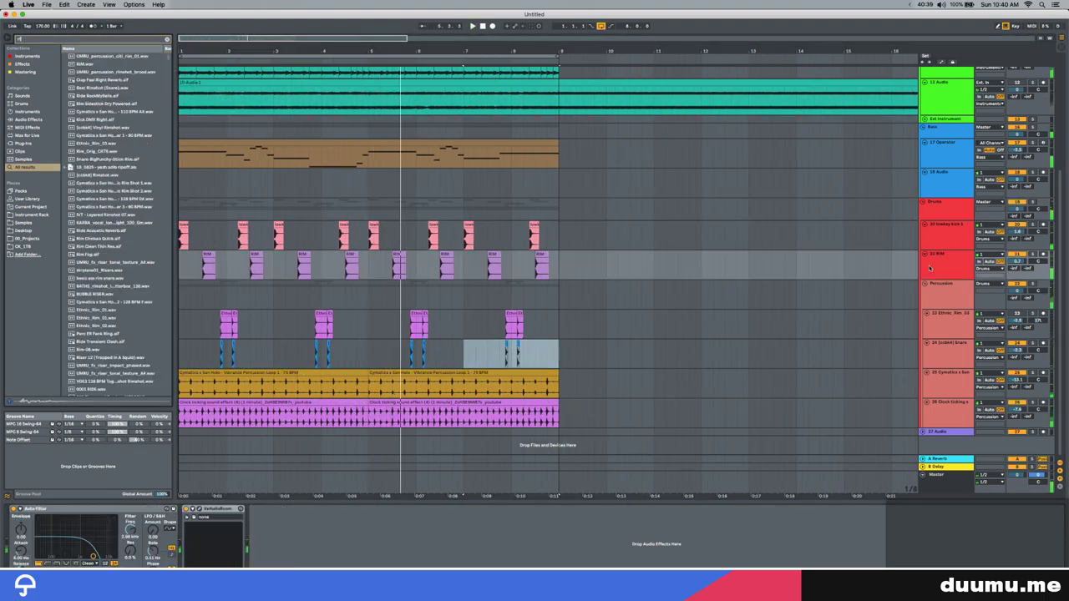
pyautogui.press('super+t')
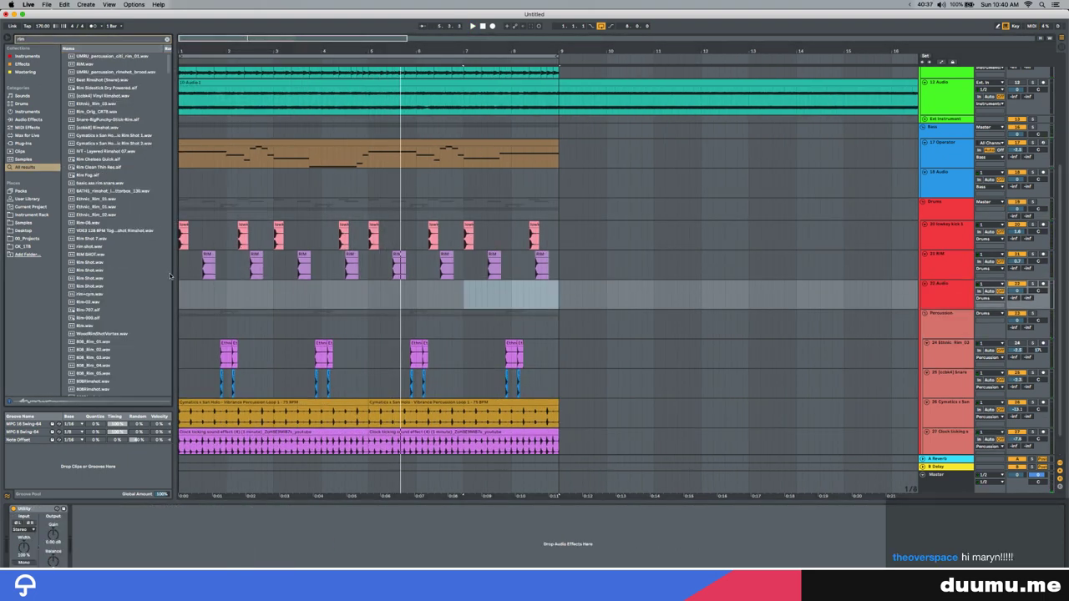
# Place the UMRU percussion rim 01 sample beneath the first RIM hit and lower its track's volume to about -8.1 dB
pyautogui.click(94, 58)
pyautogui.moveTo(94, 58); pyautogui.dragTo(204, 289)
pyautogui.scroll(5, 204, 288)
pyautogui.press('x')
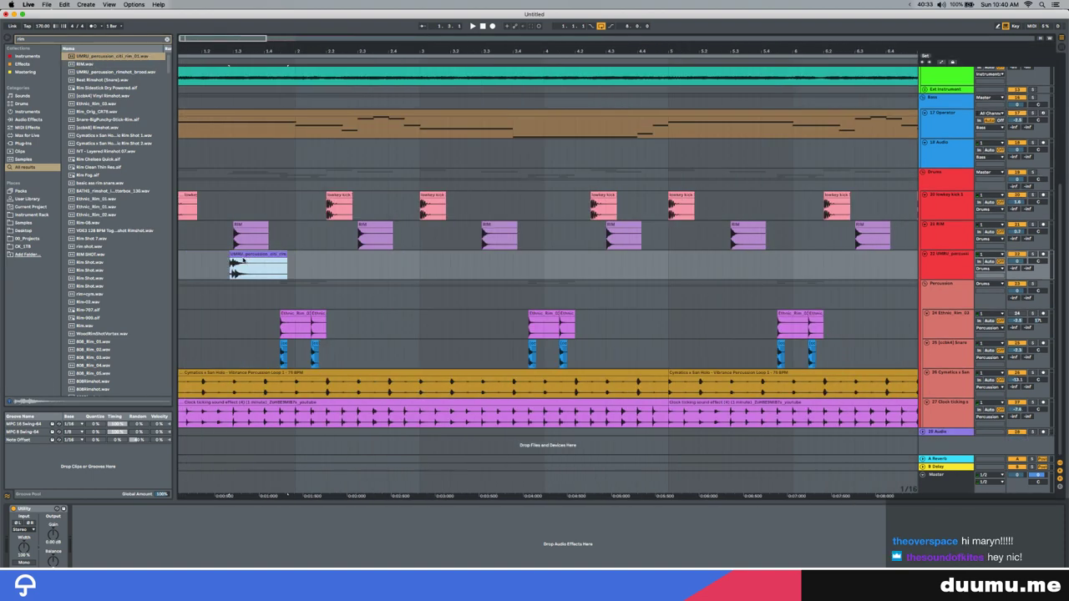
pyautogui.press('space')
pyautogui.moveTo(1019, 262); pyautogui.dragTo(1019, 281)
pyautogui.press('space')
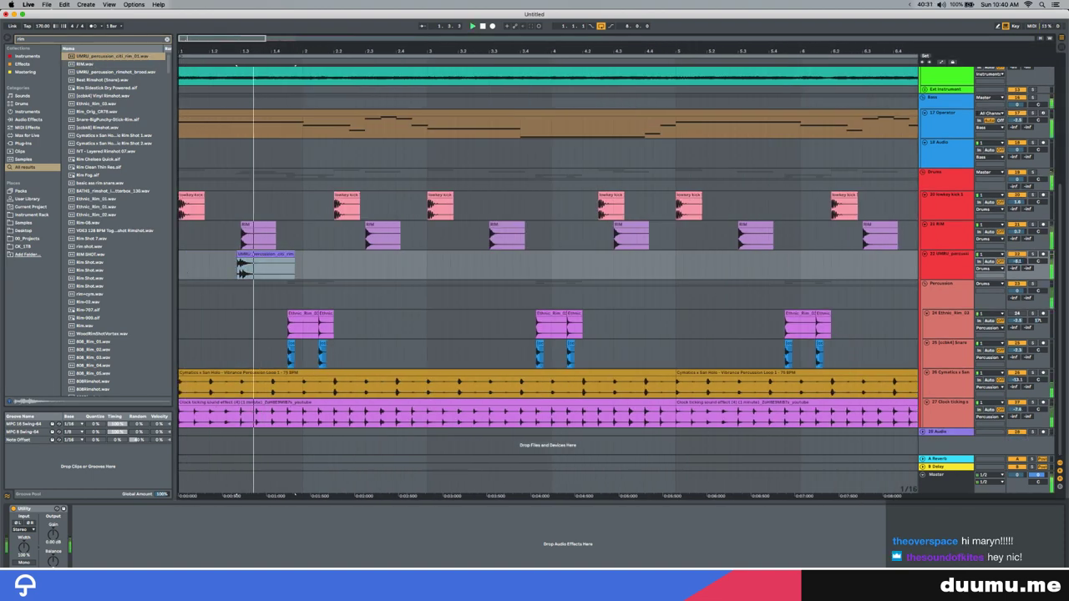
# Split the UMRU rim clip and remove its opening part so that it starts together with the first RIM hit
pyautogui.scroll(3, 241, 264)
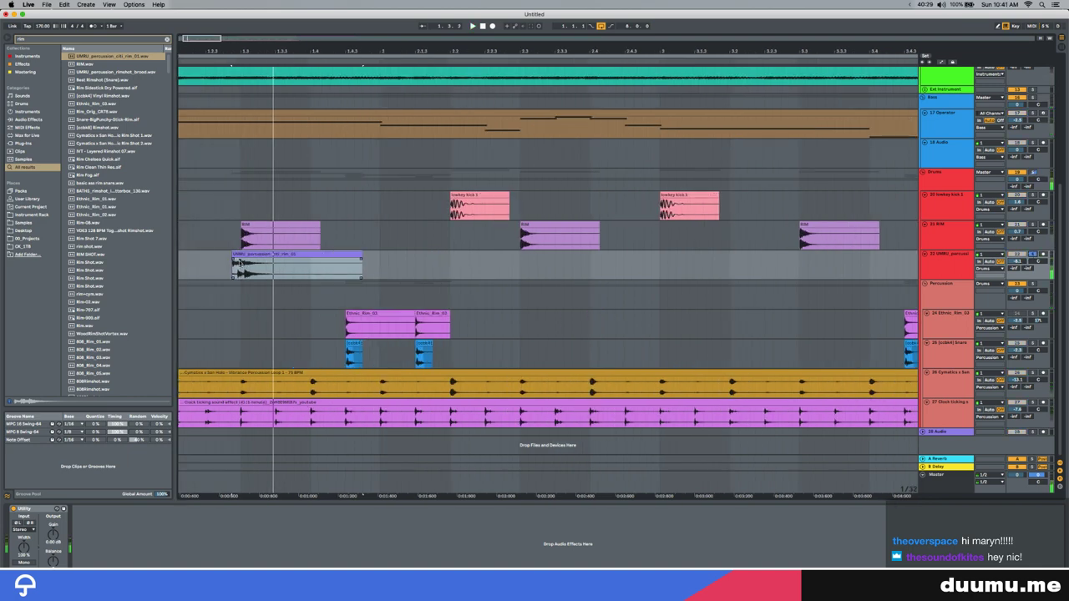
pyautogui.click(240, 264)
pyautogui.press('super+e')
pyautogui.scroll(3, 240, 264)
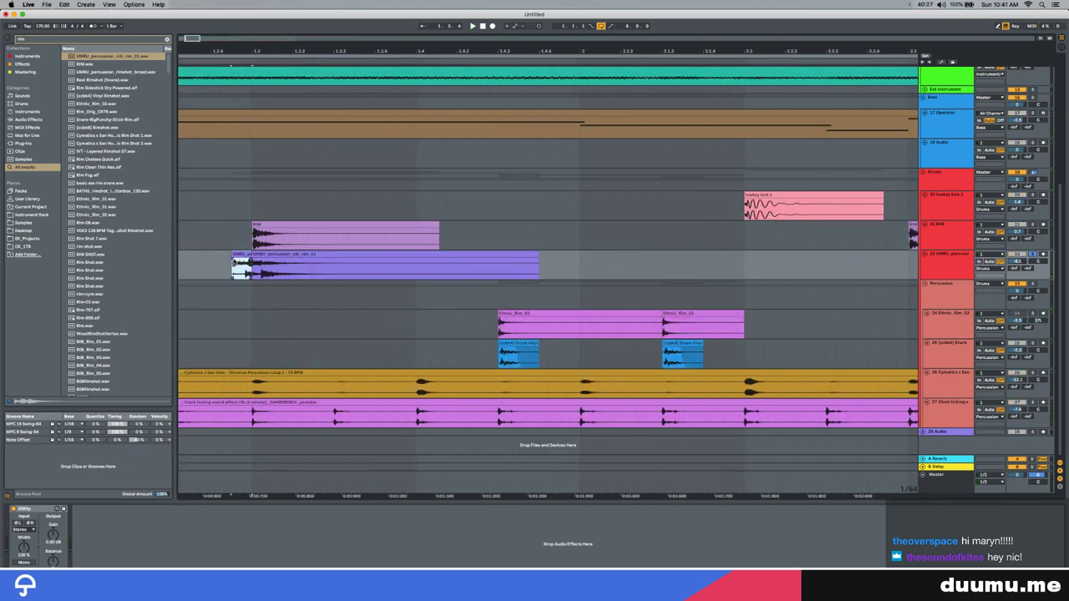
pyautogui.moveTo(243, 268); pyautogui.dragTo(259, 255)
pyautogui.scroll(-10, 259, 255)
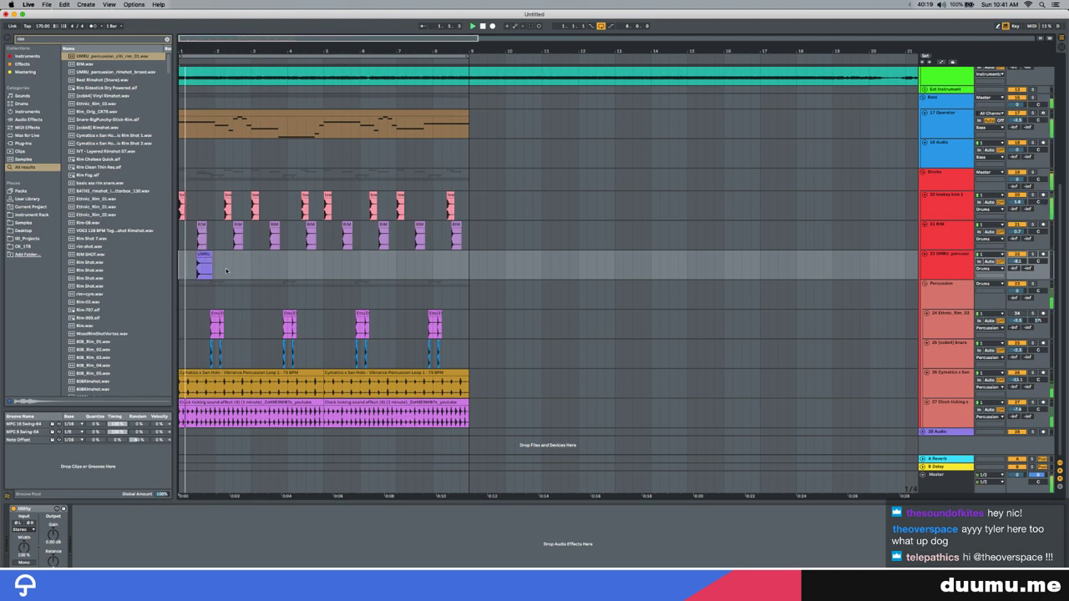
# Duplicate the trimmed UMRU rim clip once per bar through bar 8
pyautogui.hotkey('ctrl', 'd')
pyautogui.hotkey('ctrl', 'd')
pyautogui.hotkey('ctrl', 'd')
pyautogui.hotkey('ctrl', 'd')
pyautogui.hotkey('ctrl', 'd')
pyautogui.hotkey('ctrl', 'd')
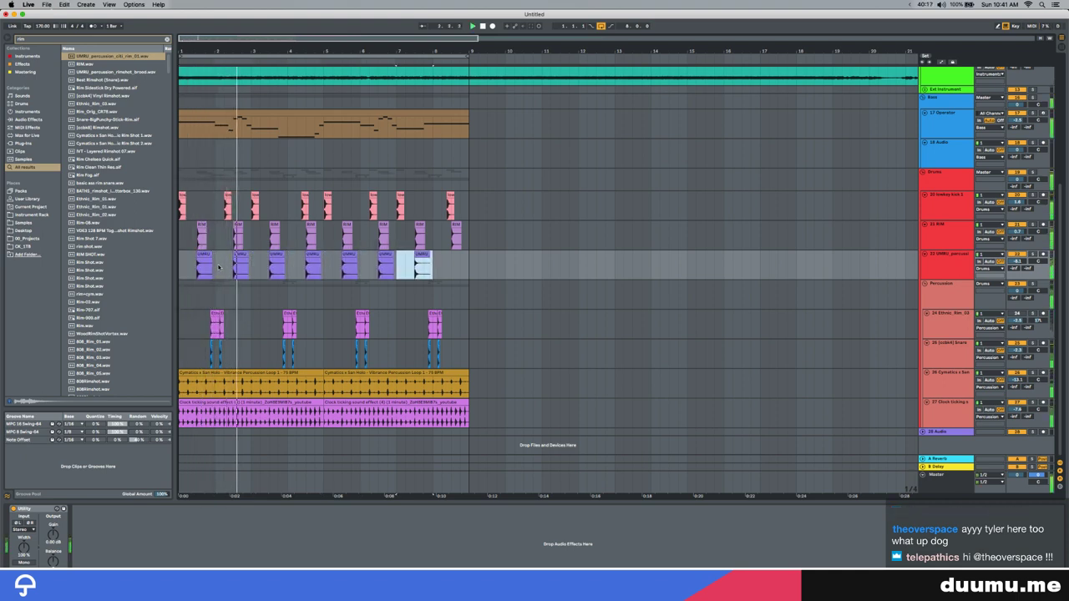
pyautogui.hotkey('ctrl', 'd')
pyautogui.hotkey('ctrl', 'd')
pyautogui.hotkey('ctrl', 'z')
pyautogui.press('+')
pyautogui.press('+')
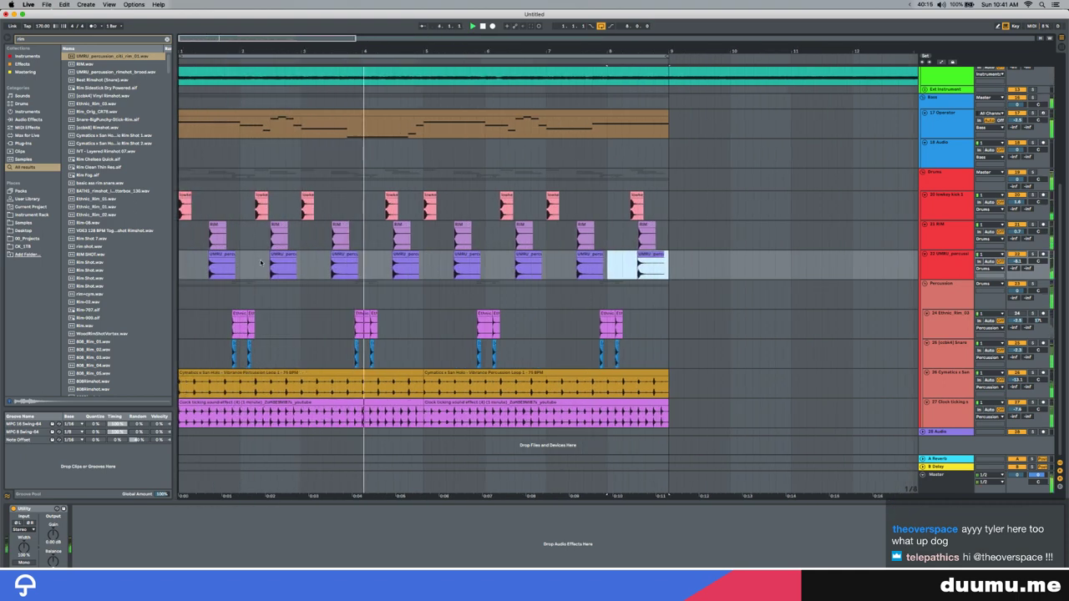
# Audition the chopped chord track and the long recording beneath it in solo
pyautogui.scroll(1, 343, 268)
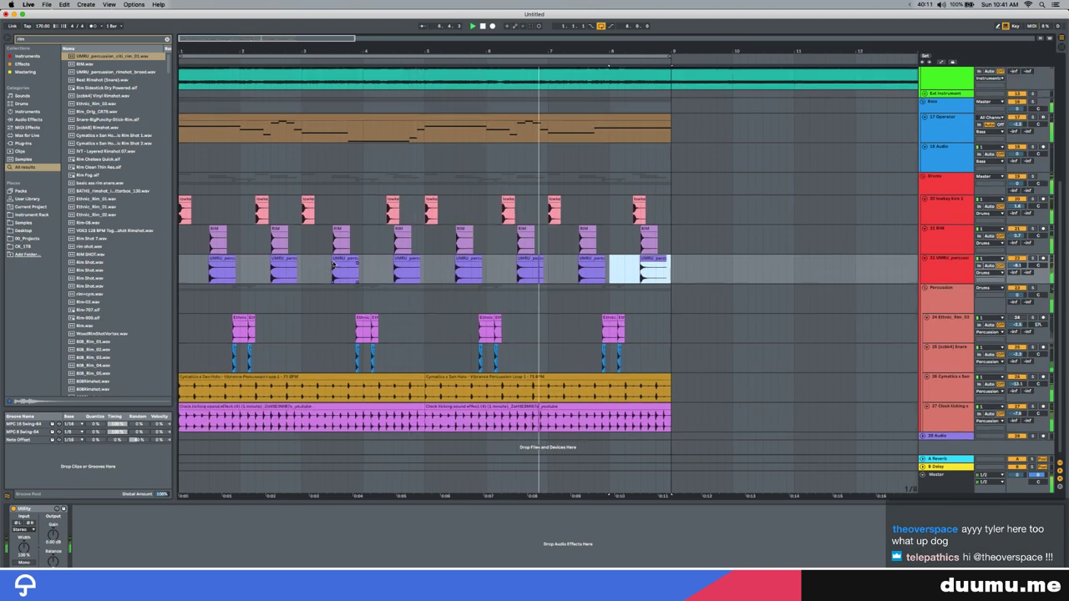
pyautogui.scroll(5, 963, 236)
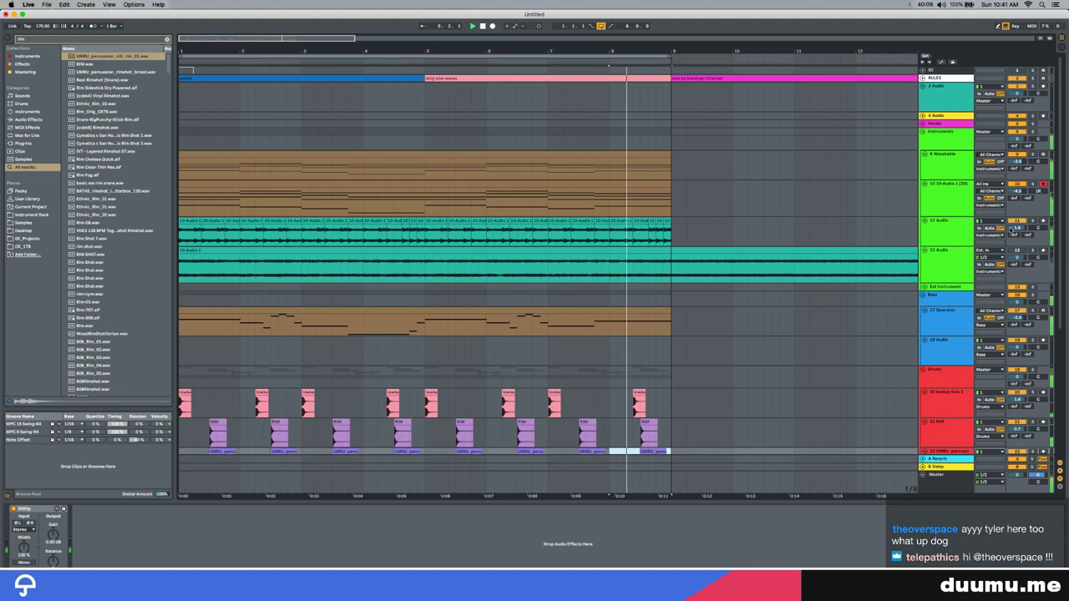
pyautogui.press('-')
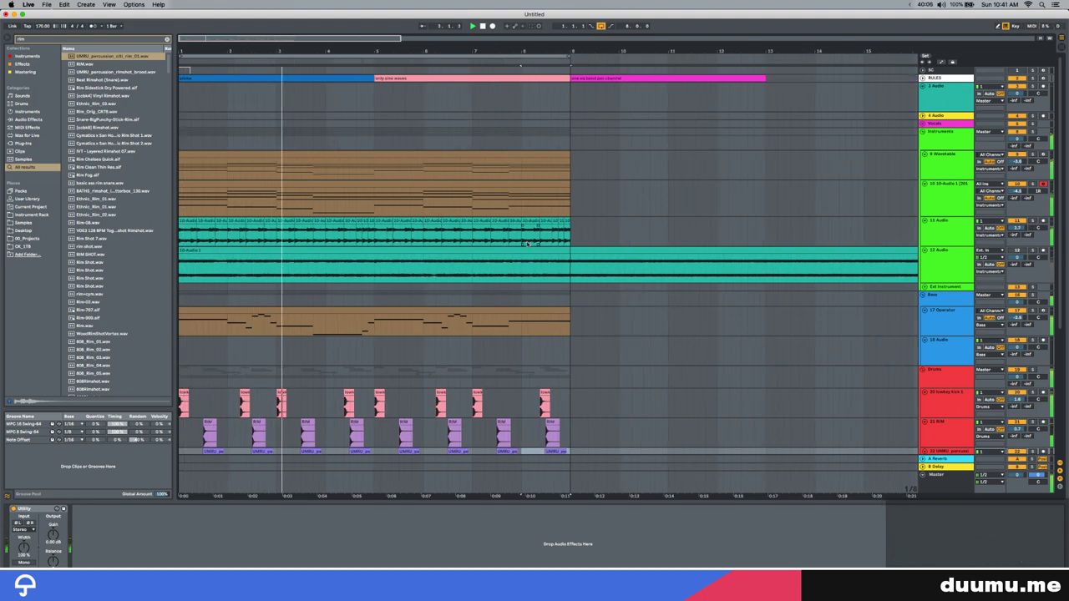
pyautogui.moveTo(950, 217); pyautogui.dragTo(950, 207)
pyautogui.press('-')
pyautogui.click(460, 264)
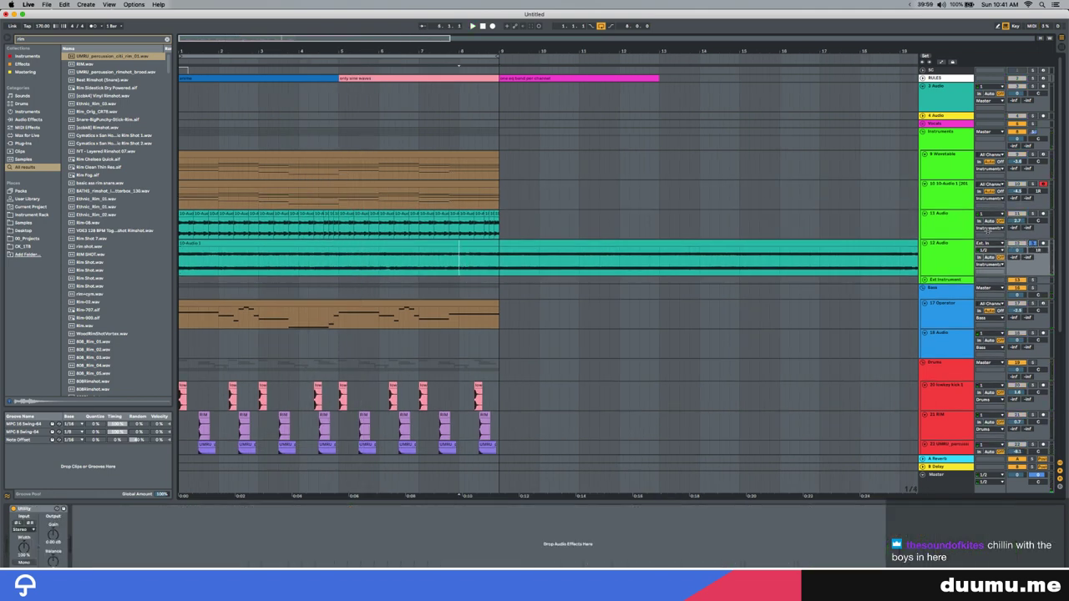
pyautogui.click(183, 213)
pyautogui.press('space')
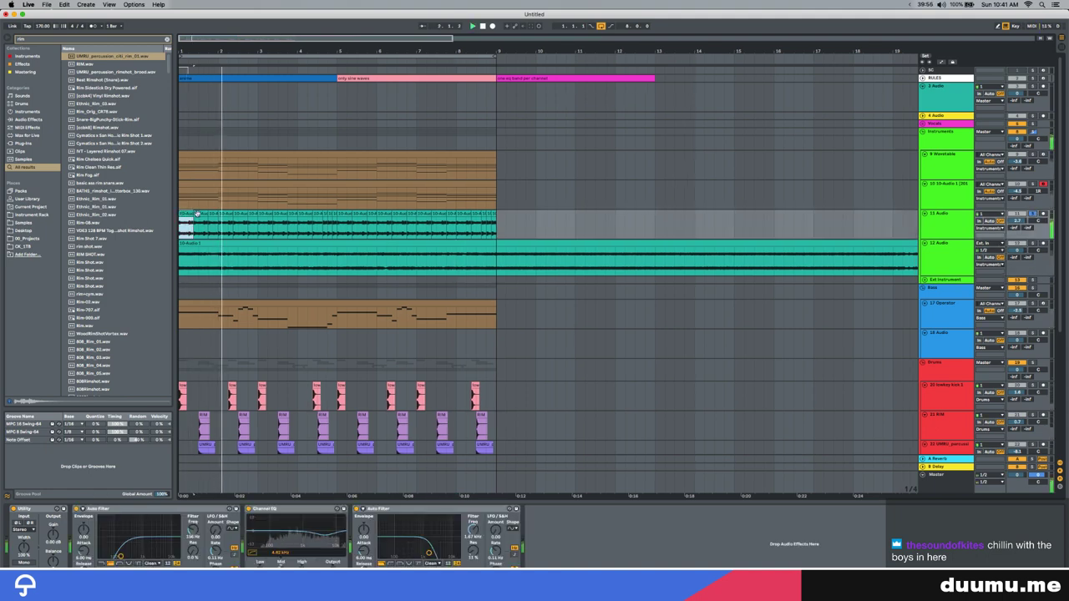
# Play the long recording from bar 17 and audition the quiet passage in bar 20 in a loop, then switch looping off
pyautogui.press('-')
pyautogui.press('-')
pyautogui.press('-')
pyautogui.press('-')
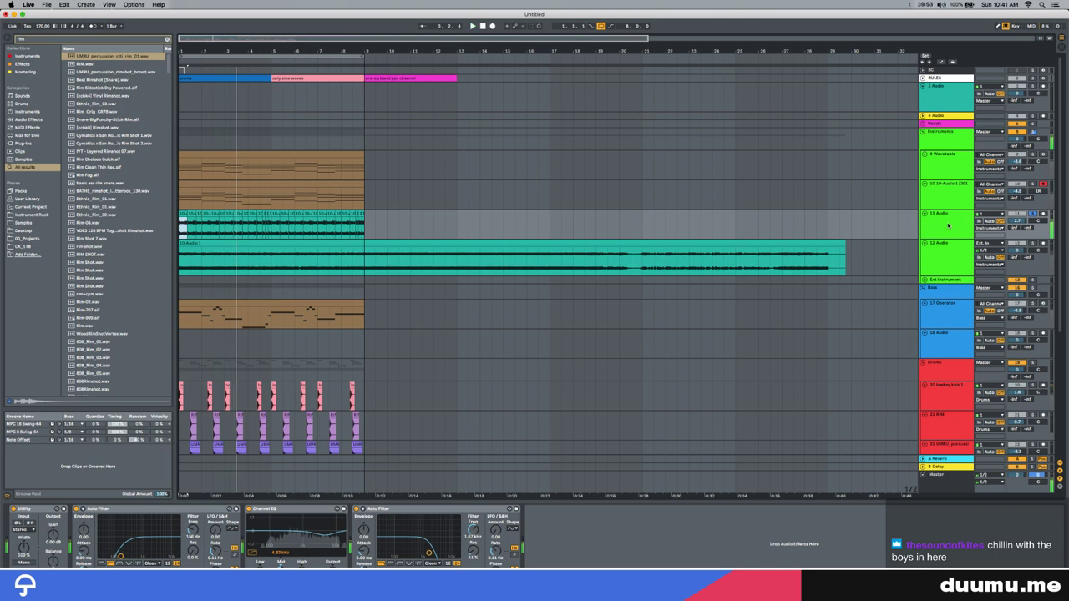
pyautogui.click(547, 268)
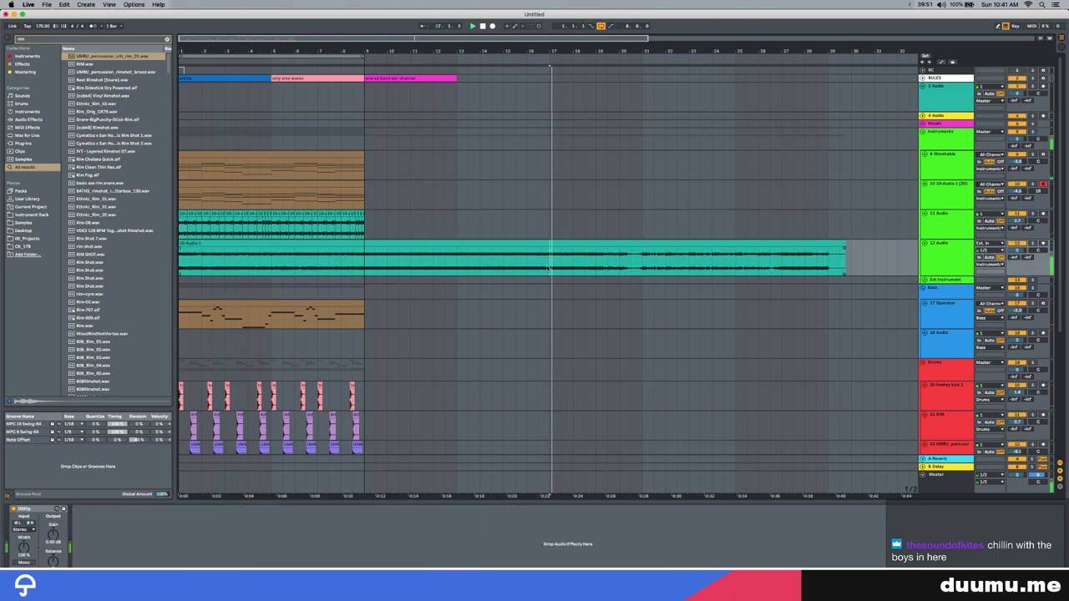
pyautogui.scroll(3, 548, 268)
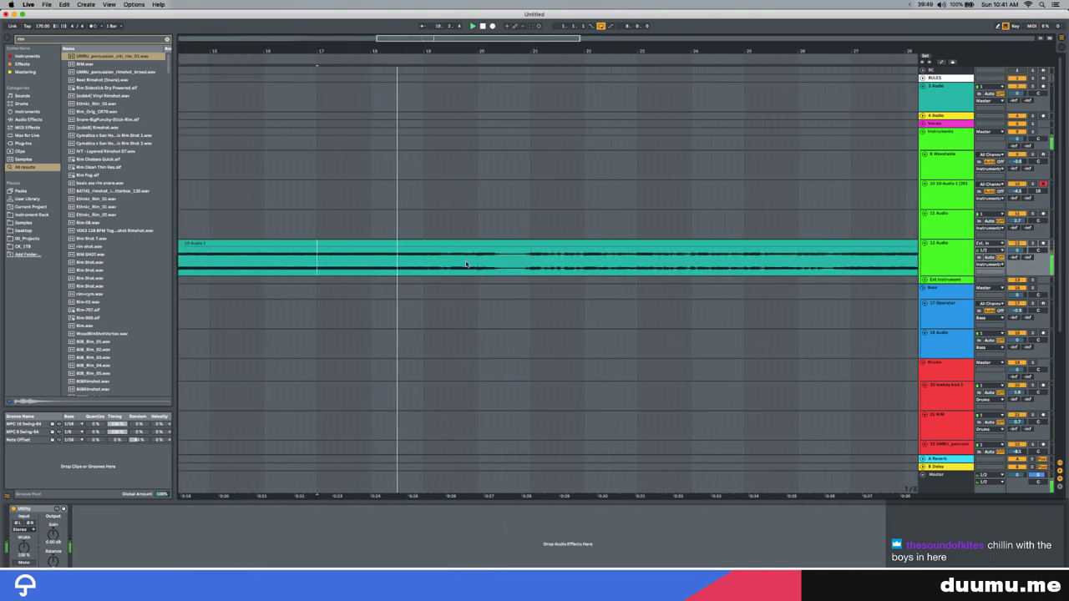
pyautogui.moveTo(498, 265); pyautogui.dragTo(517, 265)
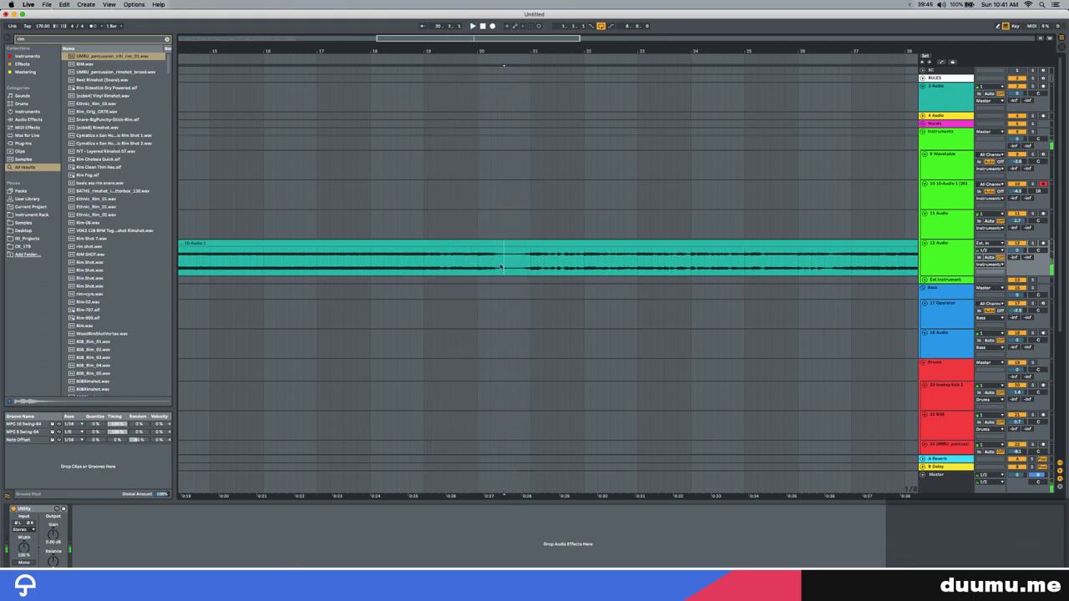
pyautogui.moveTo(504, 266); pyautogui.dragTo(515, 267)
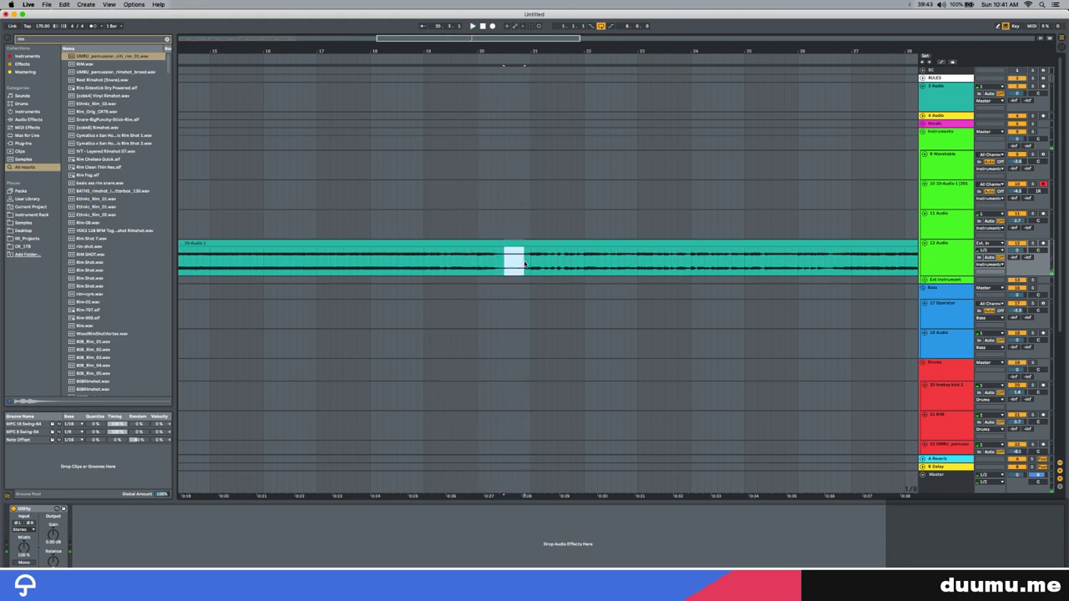
pyautogui.press('super+l')
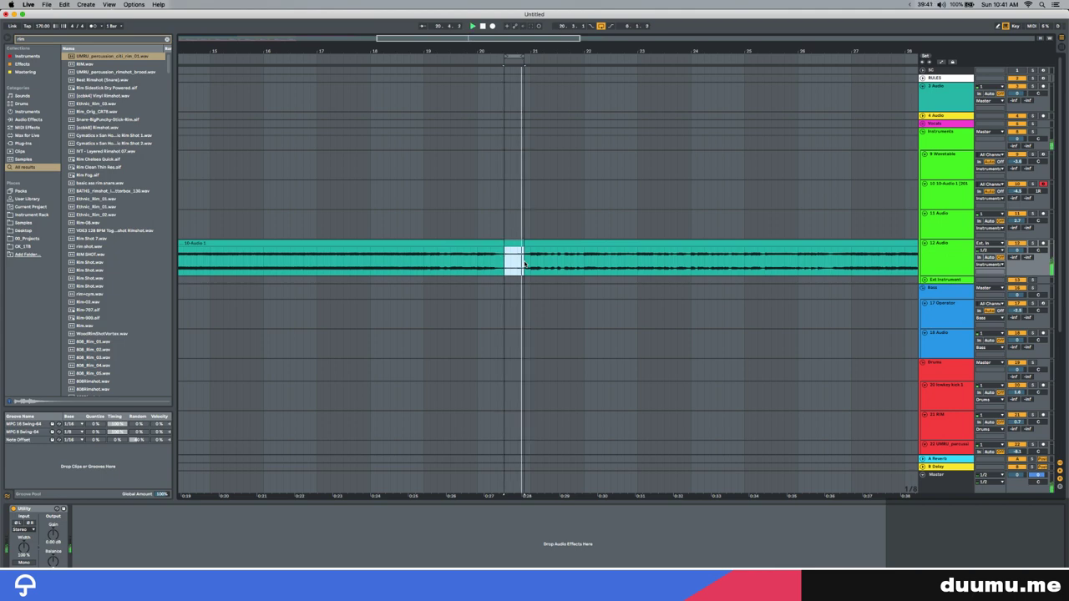
pyautogui.press('super+l')
pyautogui.scroll(-2, 525, 265)
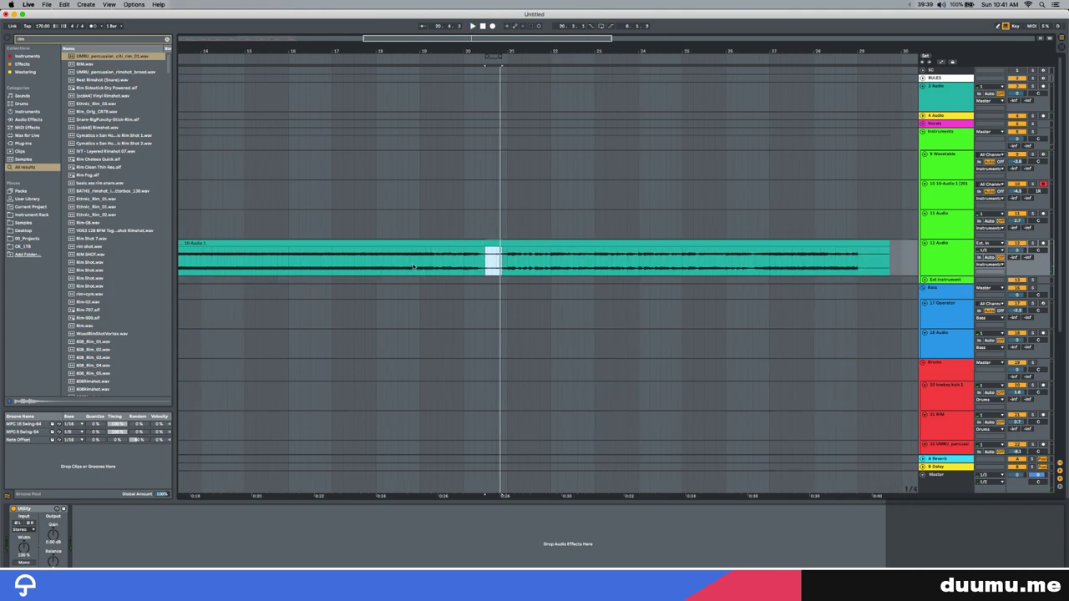
# Spot-check the long recording backwards from about bar 16 to bar 7
pyautogui.hscroll(-3, 465, 264)
pyautogui.press('space')
pyautogui.press('space')
pyautogui.click(414, 267)
pyautogui.press('space')
pyautogui.press('space')
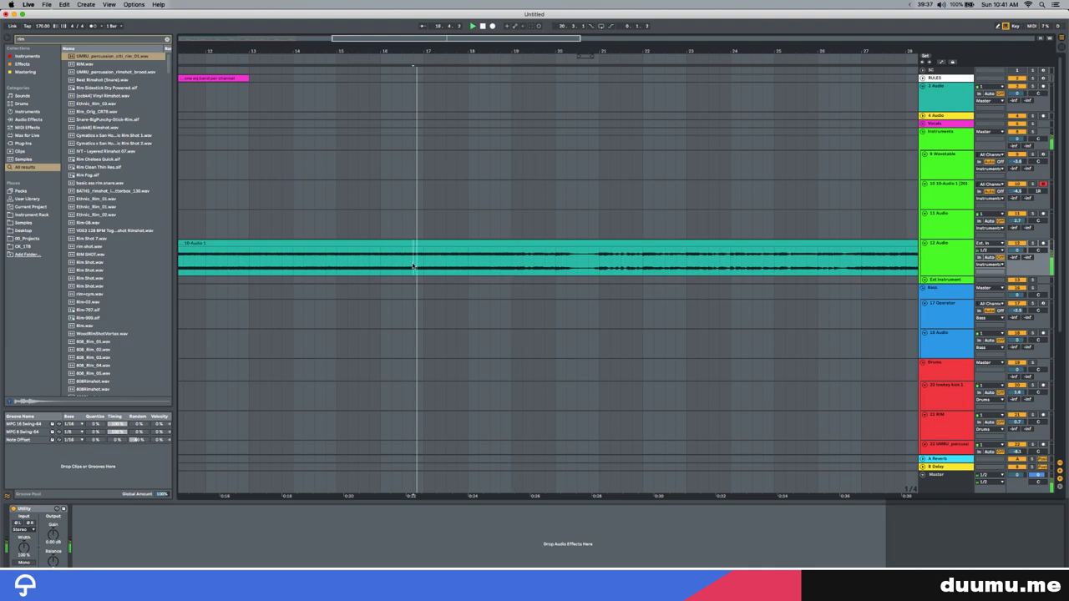
pyautogui.hscroll(-5, 413, 267)
pyautogui.click(347, 266)
pyautogui.press('space')
pyautogui.press('space')
pyautogui.click(236, 264)
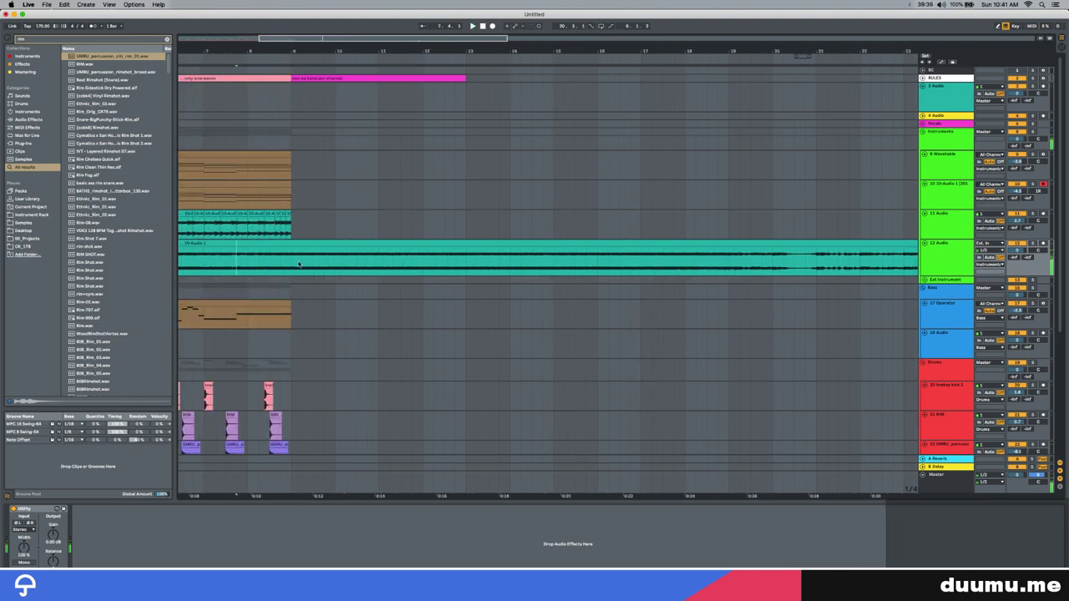
pyautogui.press('space')
pyautogui.scroll(3, 259, 250)
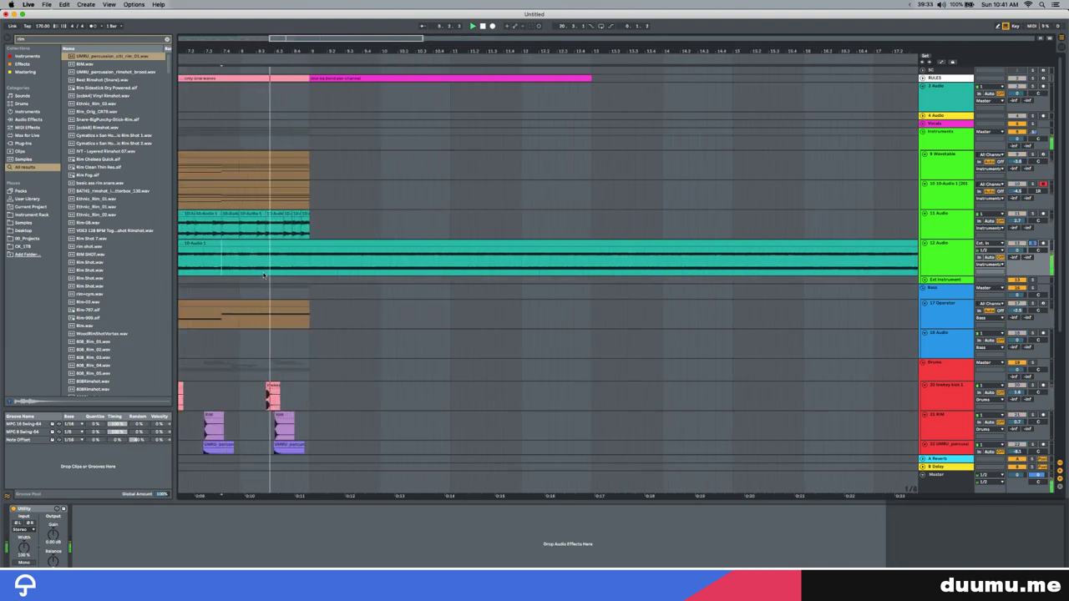
# Audition the opening bar of the long recording from several starting points
pyautogui.hscroll(-5, 219, 249)
pyautogui.click(216, 250)
pyautogui.press('space')
pyautogui.hscroll(-1, 216, 249)
pyautogui.scroll(3, 215, 249)
pyautogui.click(224, 243)
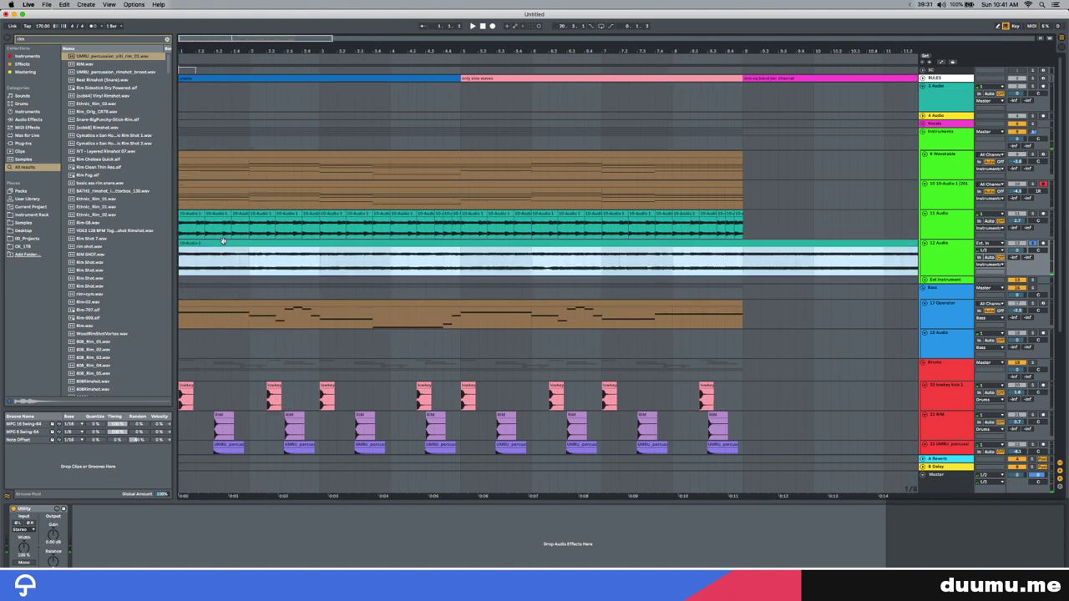
pyautogui.press('space')
pyautogui.click(232, 249)
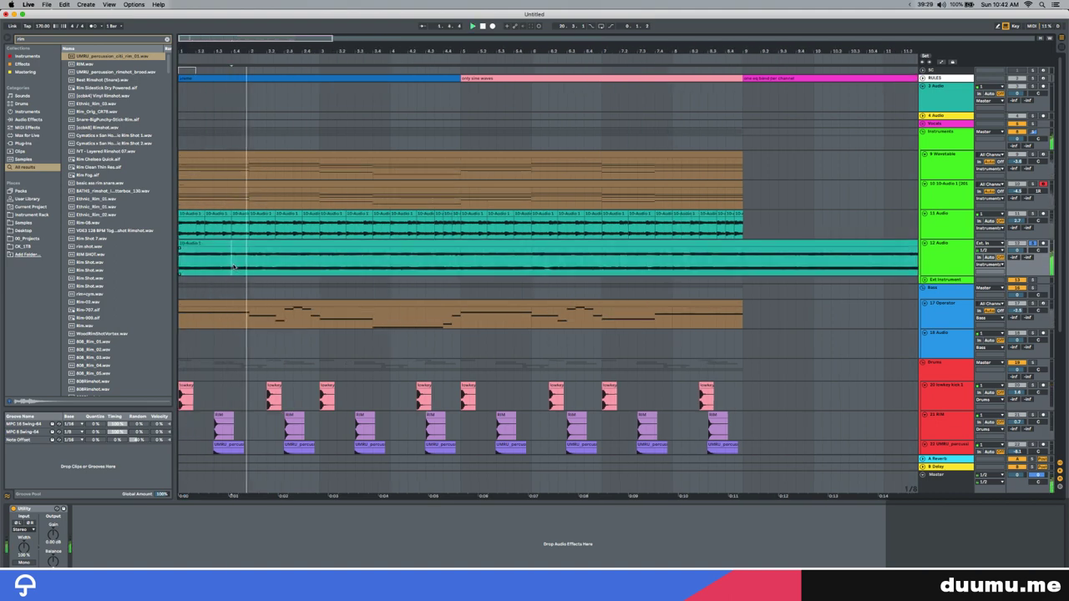
pyautogui.click(204, 242)
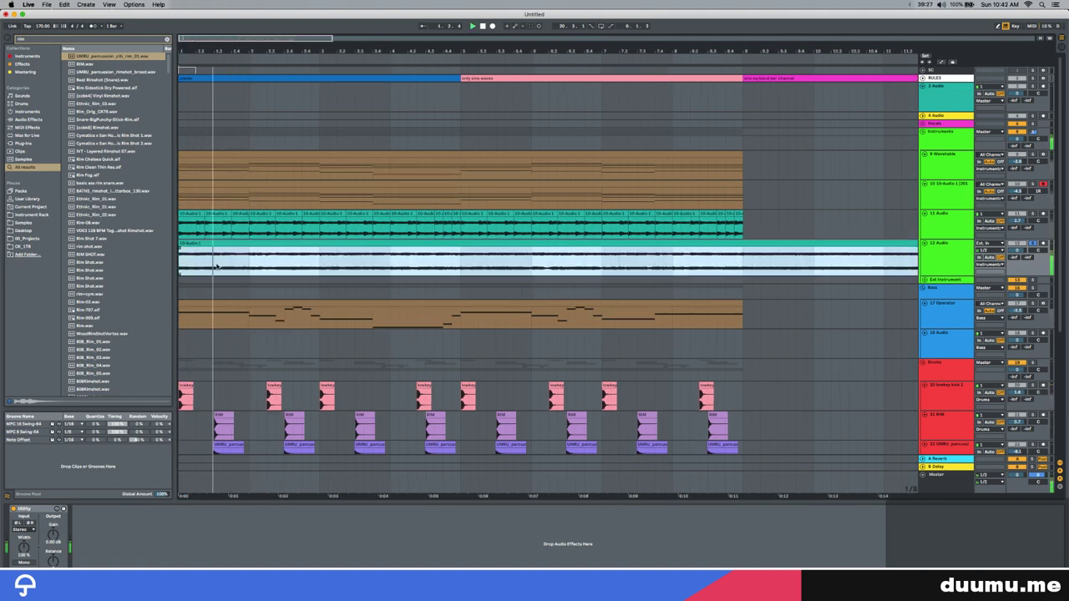
# Copy a short slice of the long recording in bar 2 onto a new audio track directly above it
pyautogui.click(287, 265)
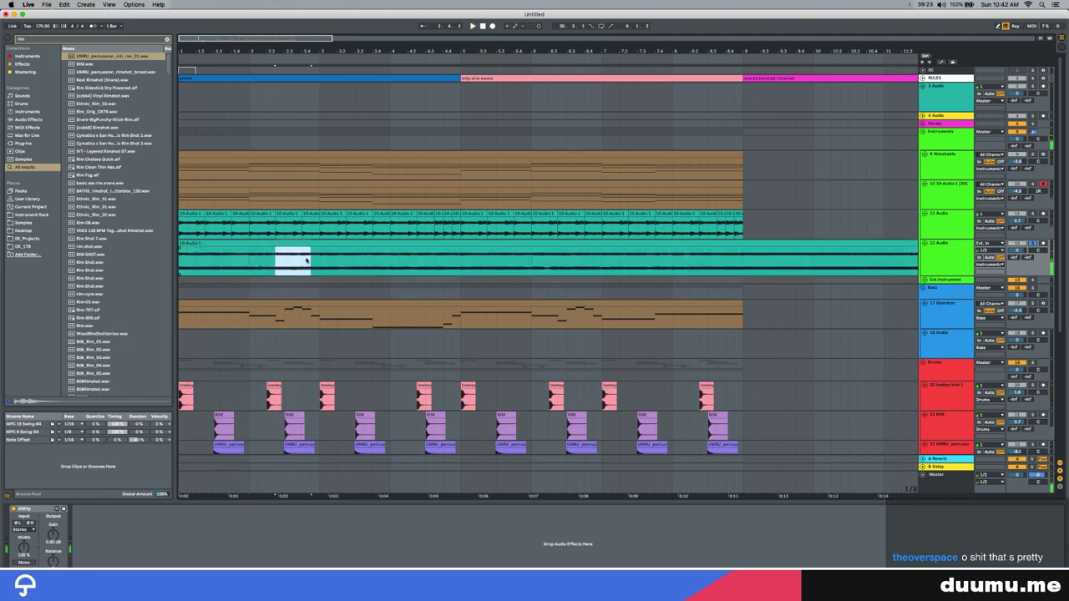
pyautogui.click(958, 218)
pyautogui.press('super+t')
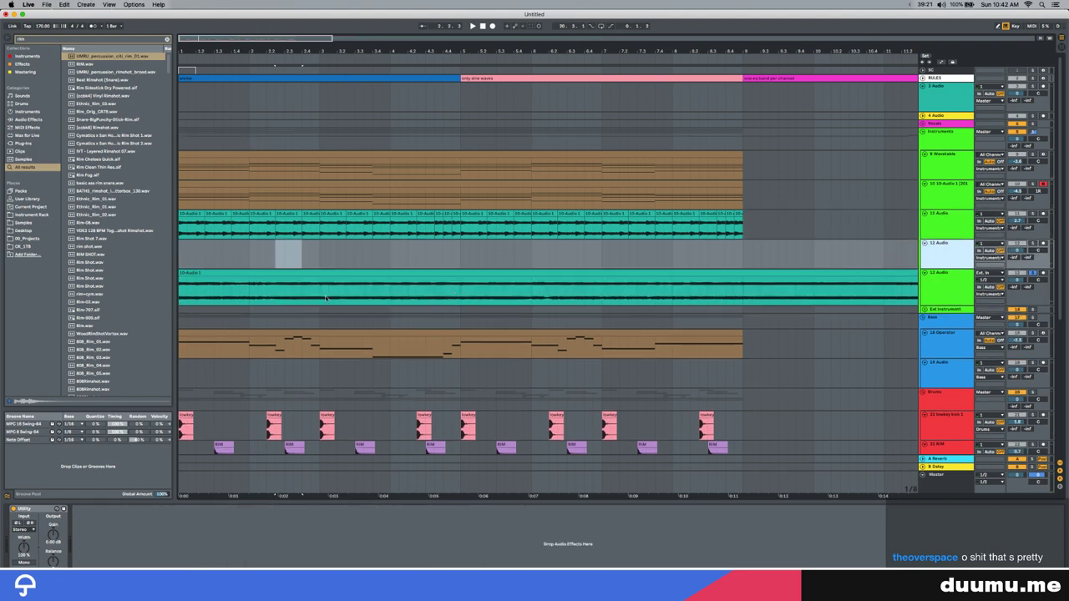
pyautogui.press('super+v')
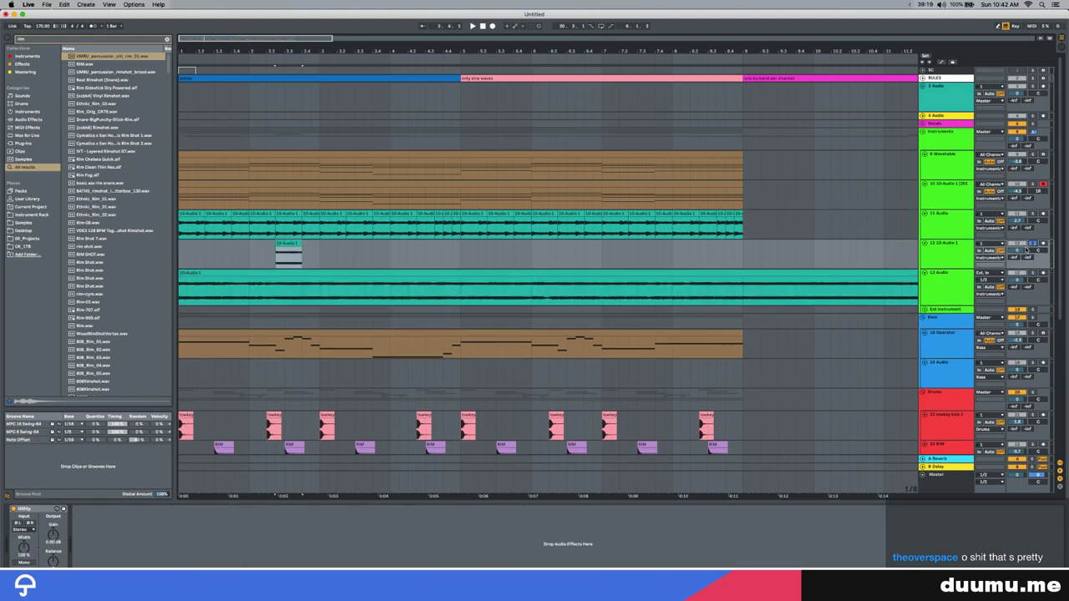
# Adjust the copied slice's transposition, mute the long recording's track and set the slice track's volume to about 0.8 dB while auditioning
pyautogui.doubleClick(289, 244)
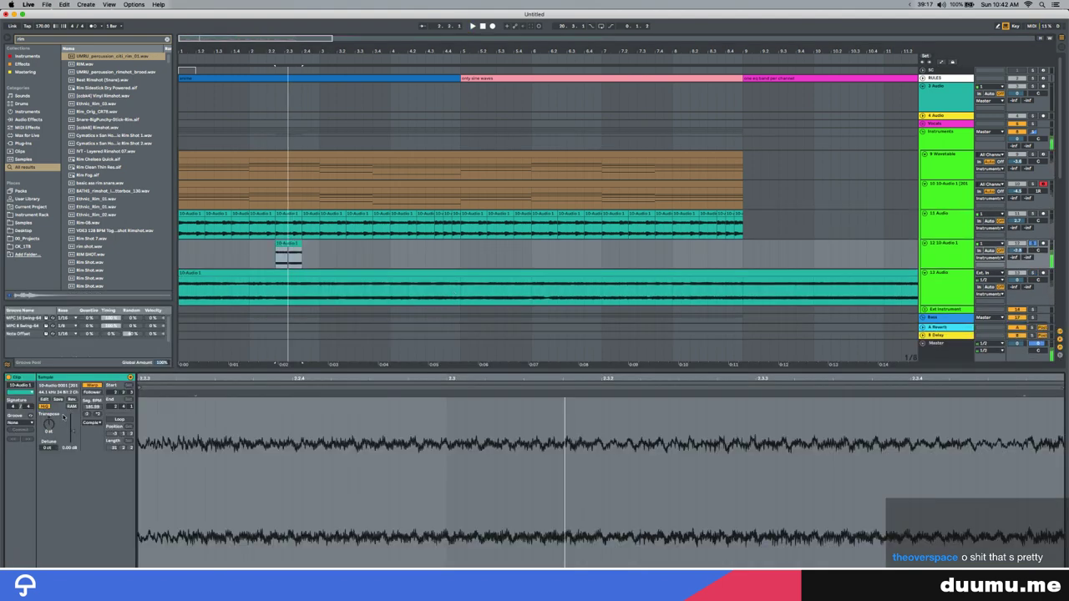
pyautogui.press('space')
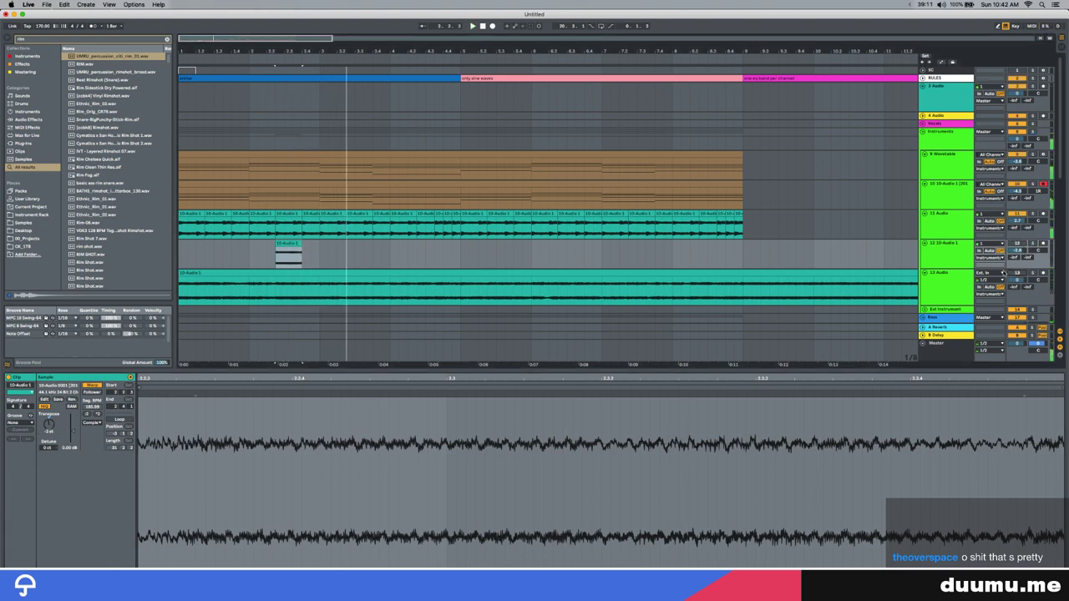
pyautogui.click(226, 258)
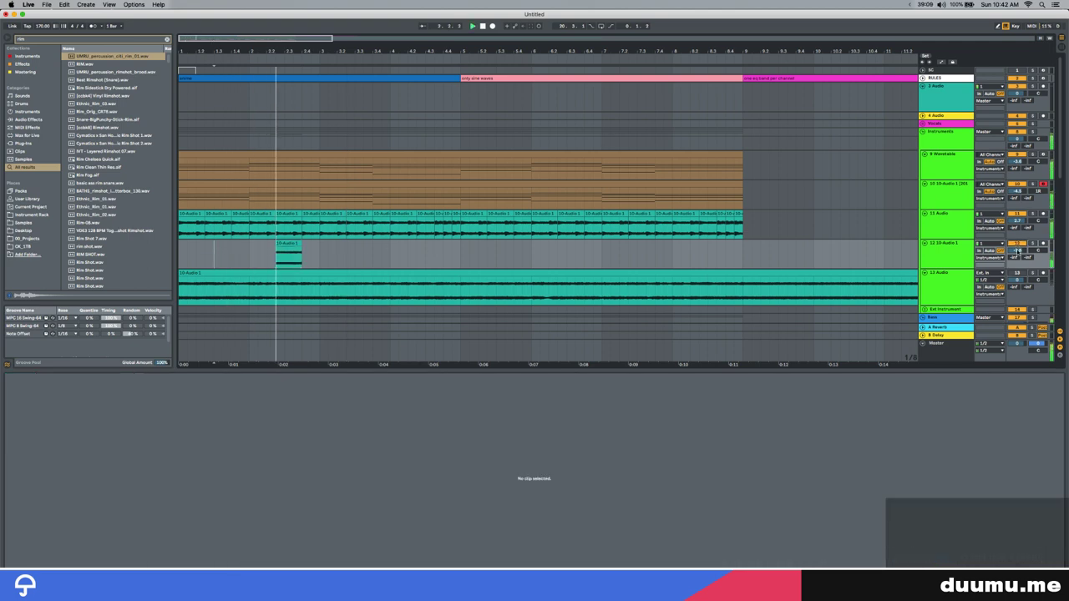
pyautogui.click(282, 251)
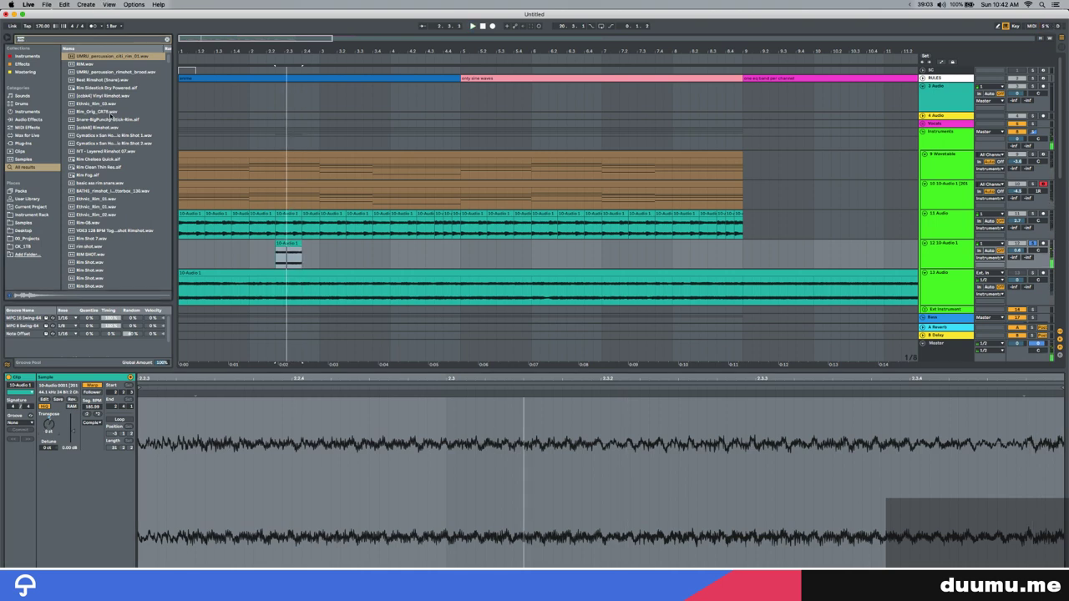
# Search the browser for "auto" and add an Auto Filter to the slice track
pyautogui.write('faut')
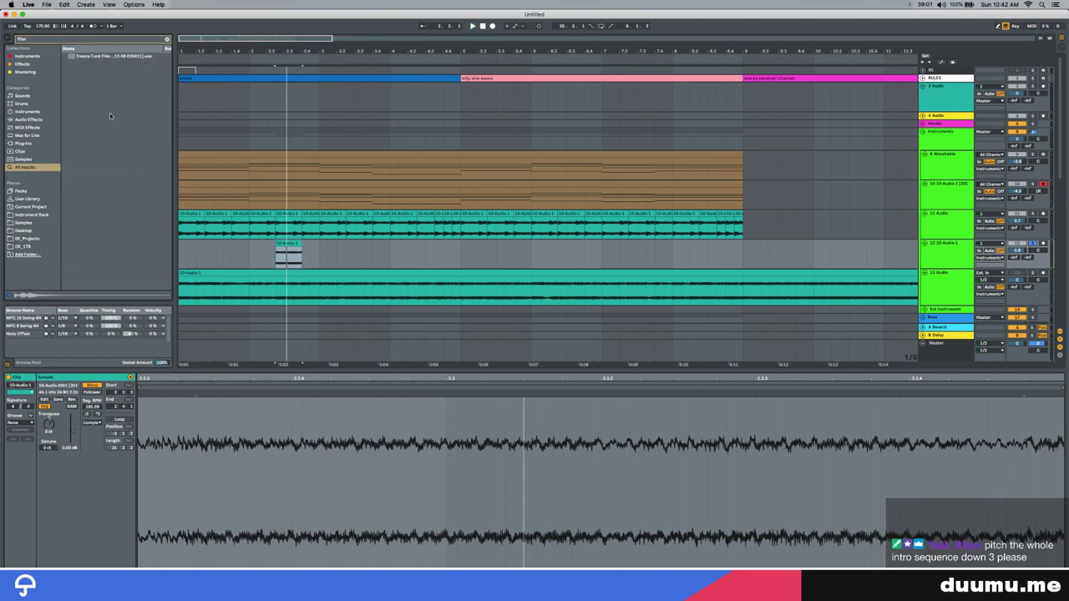
pyautogui.press('super+f')
pyautogui.write('auto')
pyautogui.press('Down')
pyautogui.press('Return')
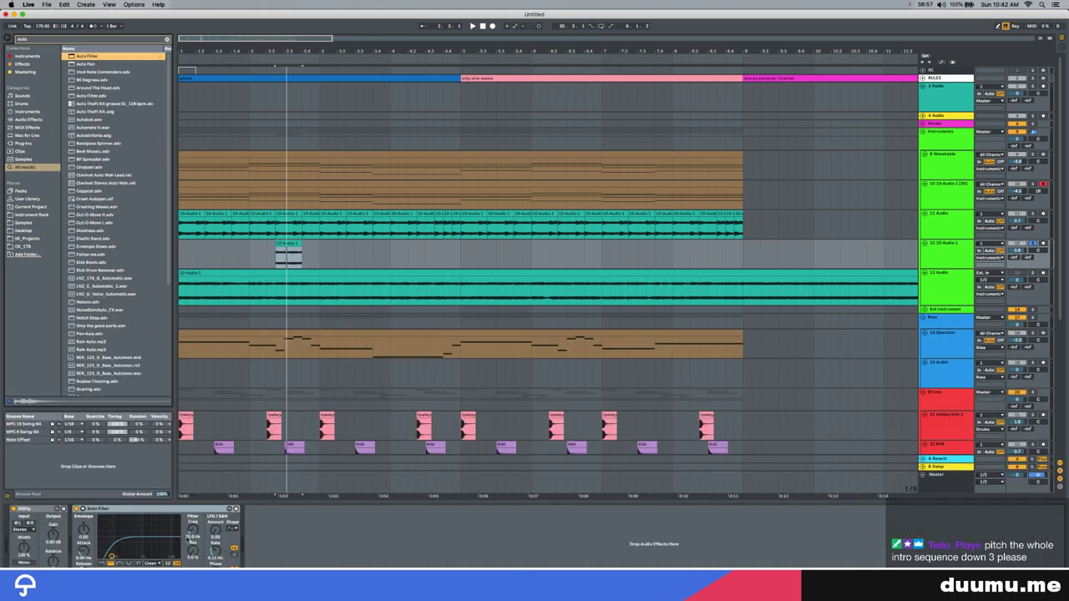
# Raise the Auto Filter's high-pass cutoff on the slice track to about 278 Hz while listening
pyautogui.press('space')
pyautogui.moveTo(111, 556); pyautogui.dragTo(121, 545)
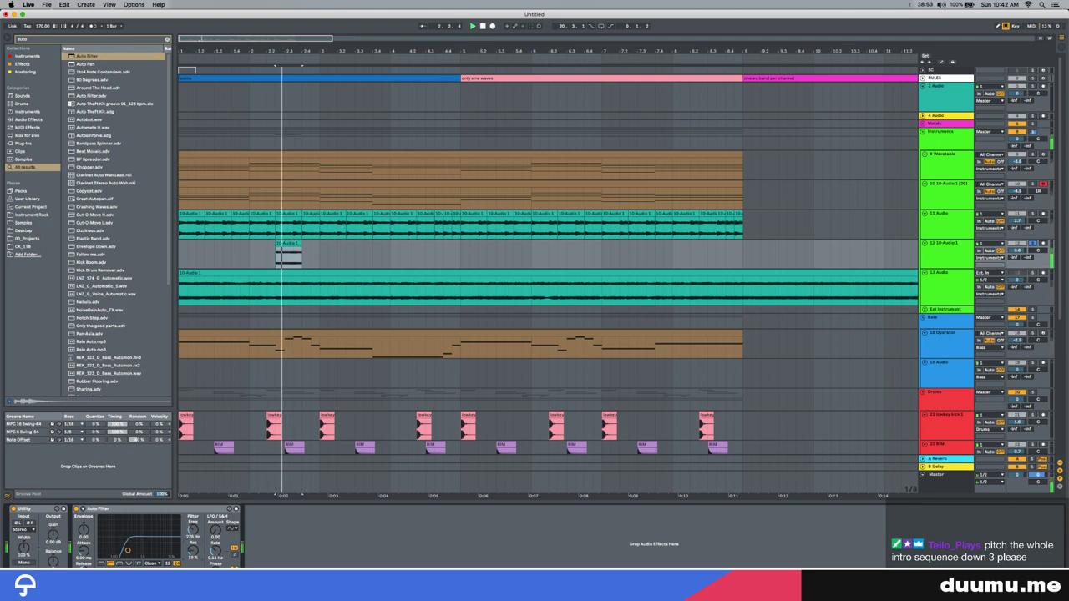
pyautogui.moveTo(192, 535); pyautogui.dragTo(192, 525)
pyautogui.press('space')
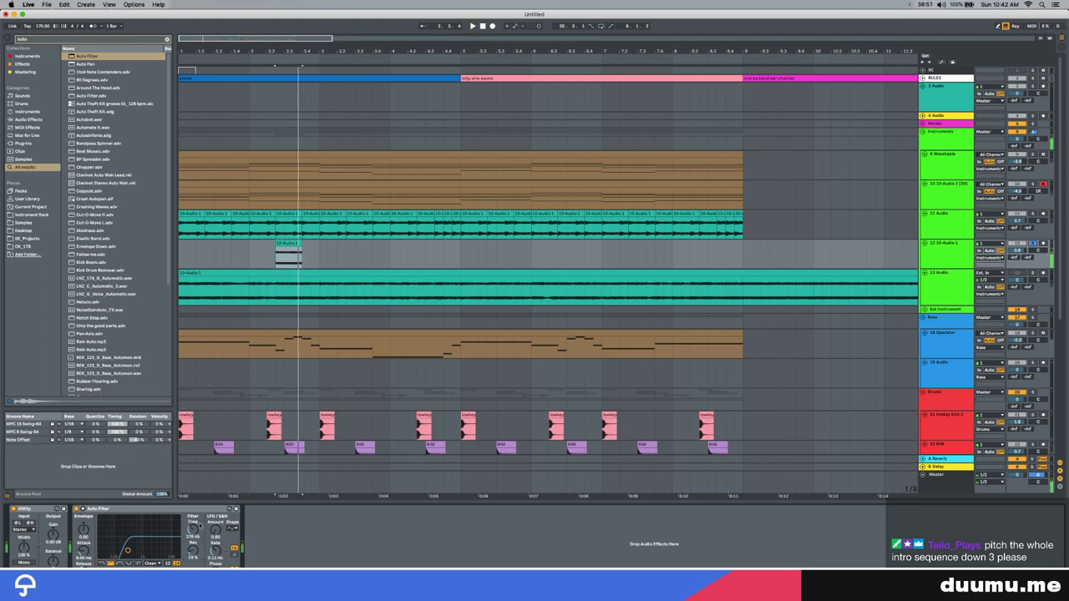
pyautogui.press('space')
# Check the long recording's clip settings, audition the slice, and move it to end at bar 3 with a fade-in
pyautogui.click(398, 285)
pyautogui.doubleClick(394, 273)
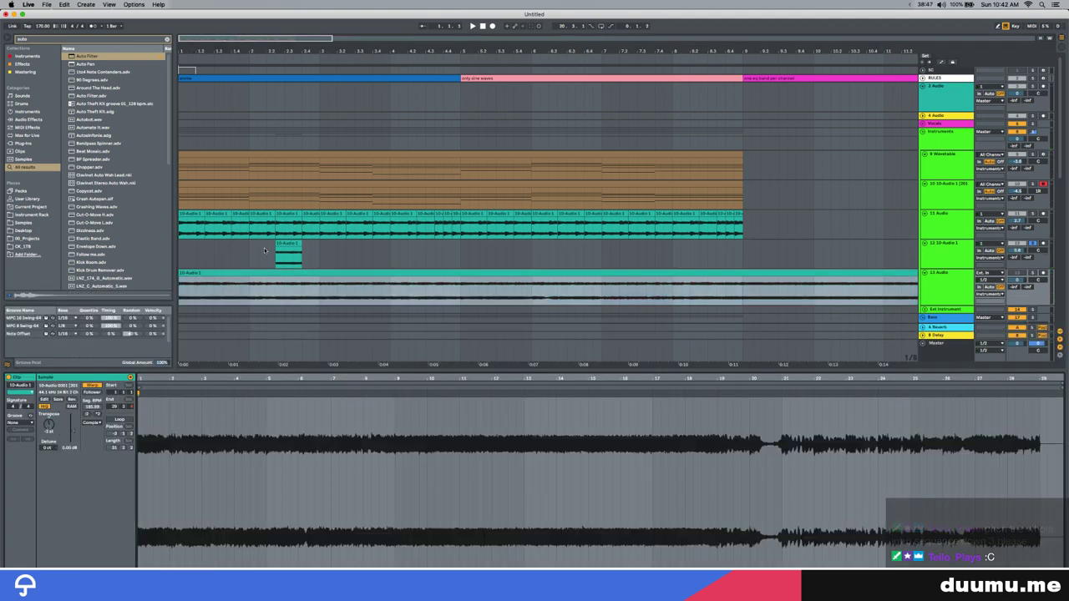
pyautogui.click(283, 215)
pyautogui.click(286, 244)
pyautogui.press('space')
pyautogui.hotkey('shift', 'Tab')
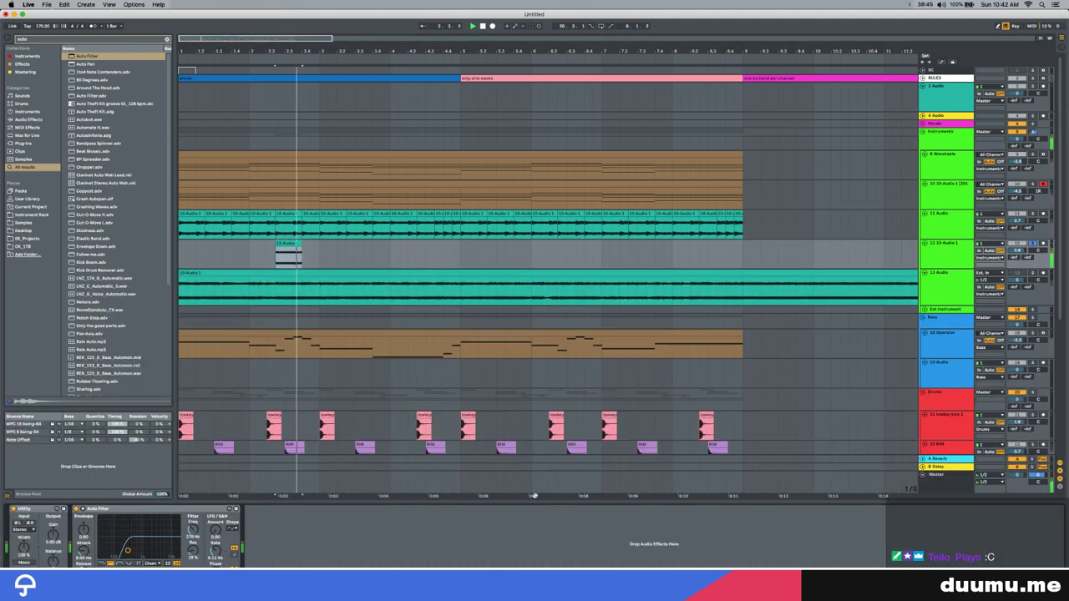
pyautogui.moveTo(278, 248); pyautogui.dragTo(318, 261)
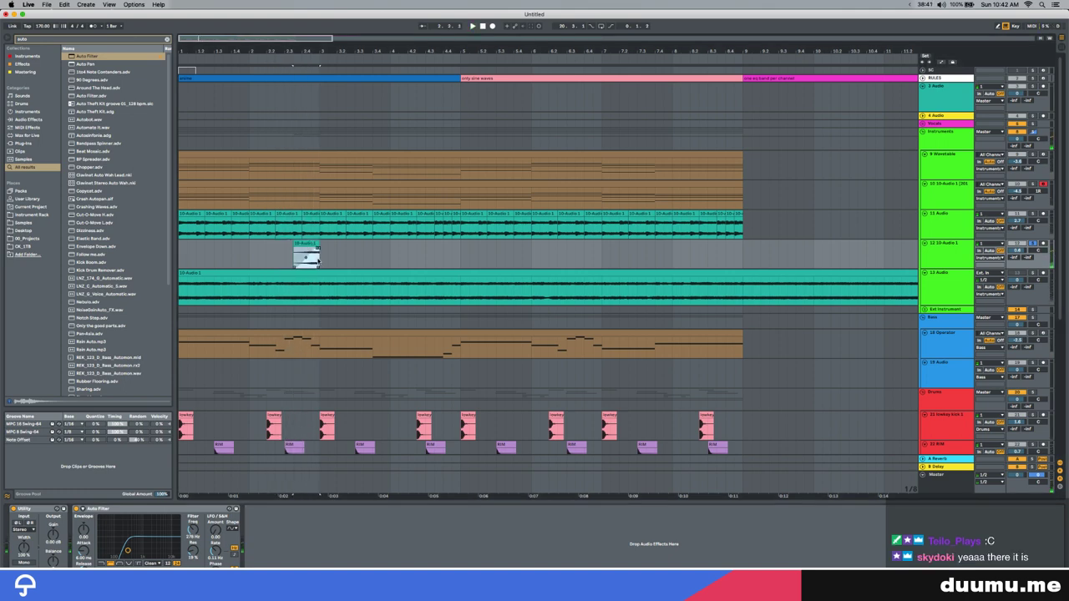
# Add the Space FX rack to the slice track, close its ValhallaRoom window and adjust the reverb dry/wet amount
pyautogui.press('super+f')
pyautogui.write('space fx')
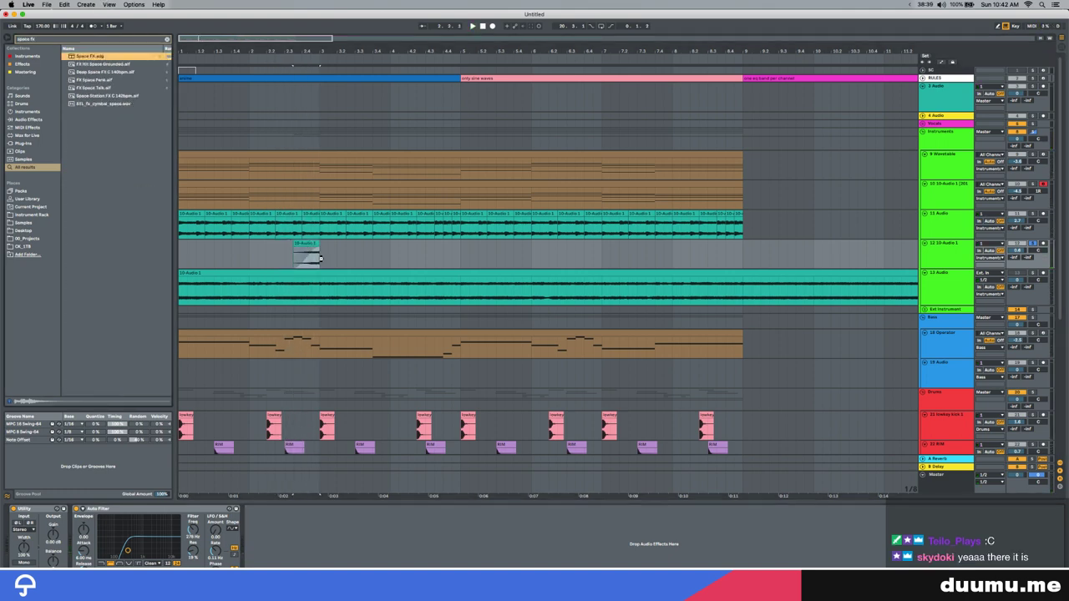
pyautogui.press('Return')
pyautogui.press('space')
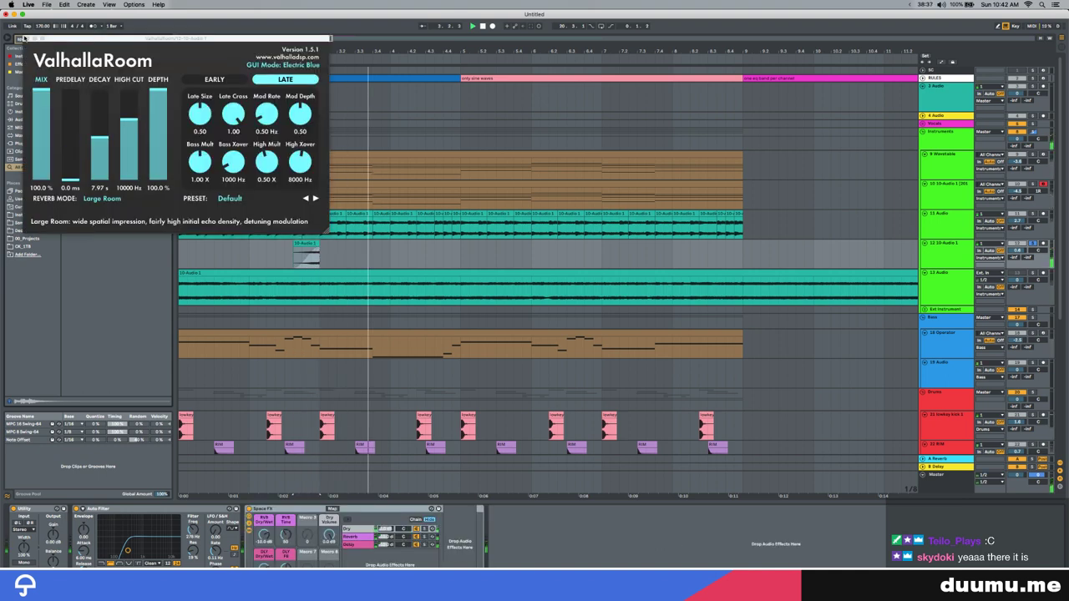
pyautogui.click(27, 39)
pyautogui.click(264, 535)
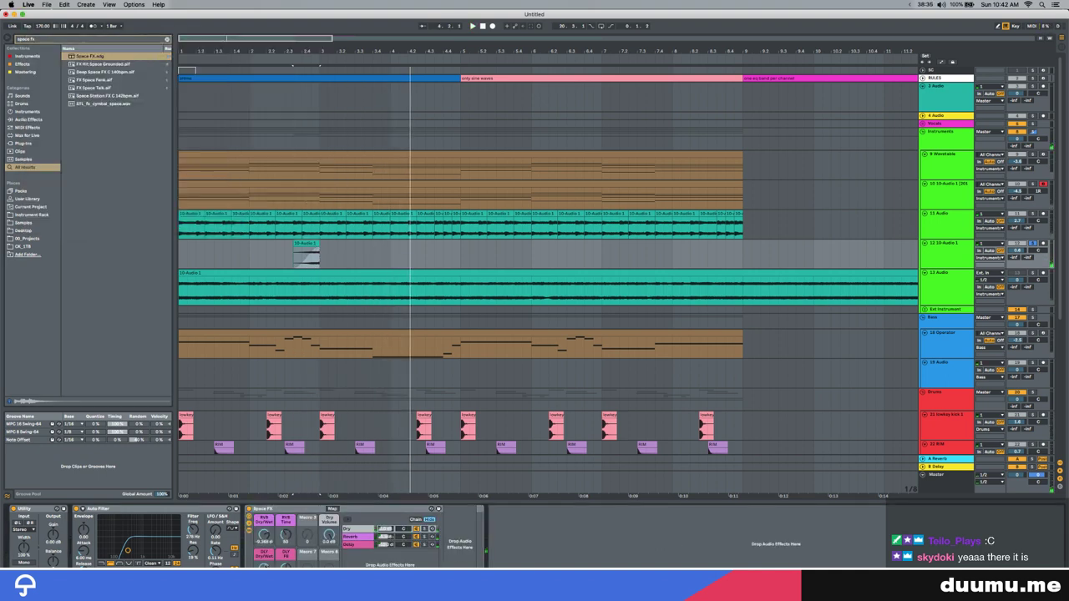
# Lower the Space FX rack's reverb dry/wet to about -7.48 dB and display the devices of its Delay and Reverb chains
pyautogui.press('space')
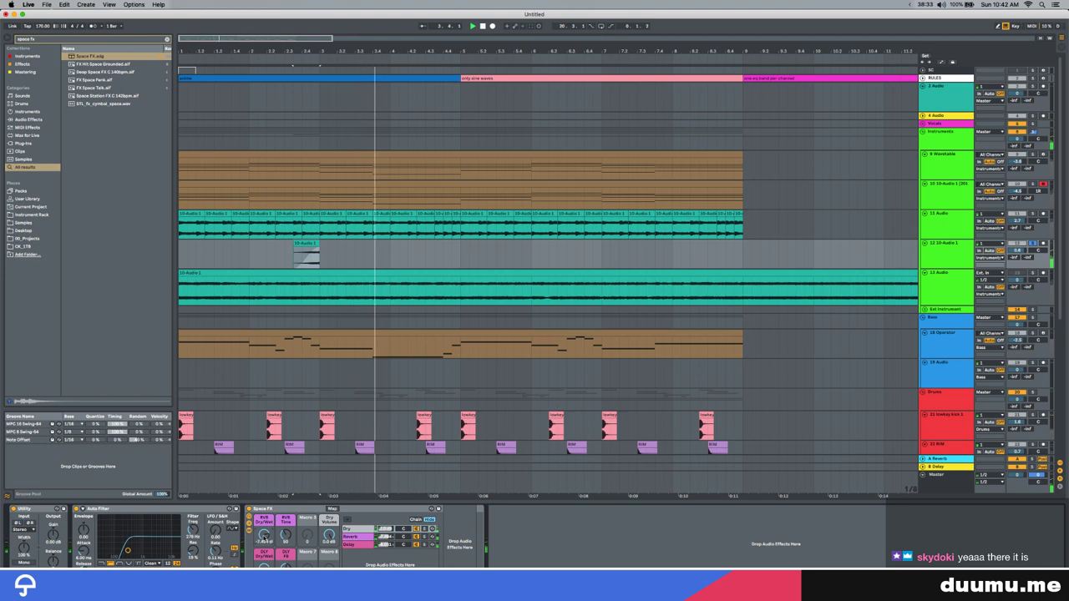
pyautogui.click(279, 510)
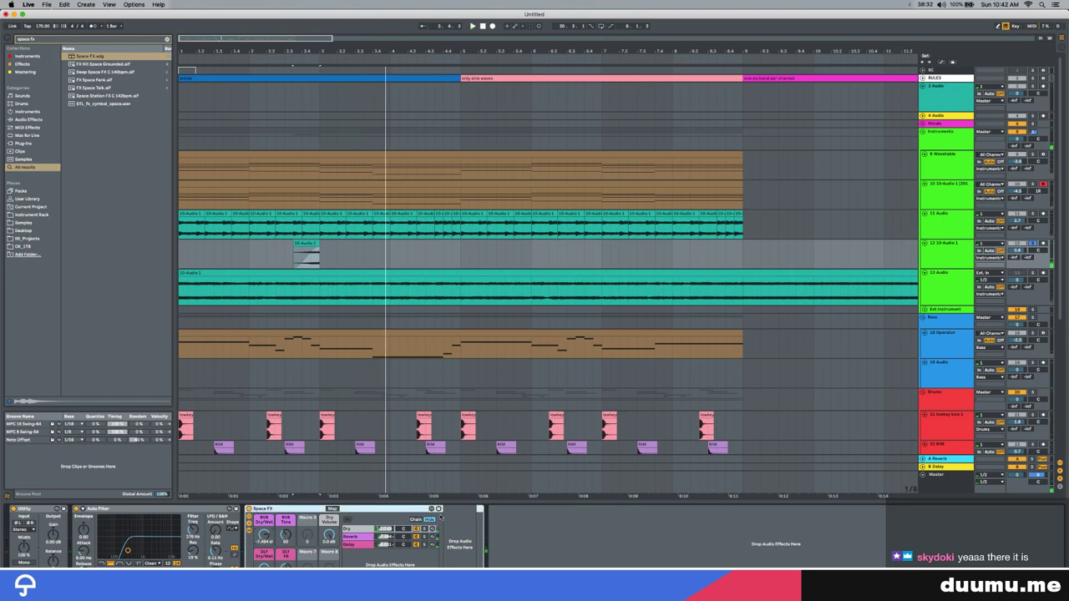
pyautogui.click(354, 537)
pyautogui.click(351, 545)
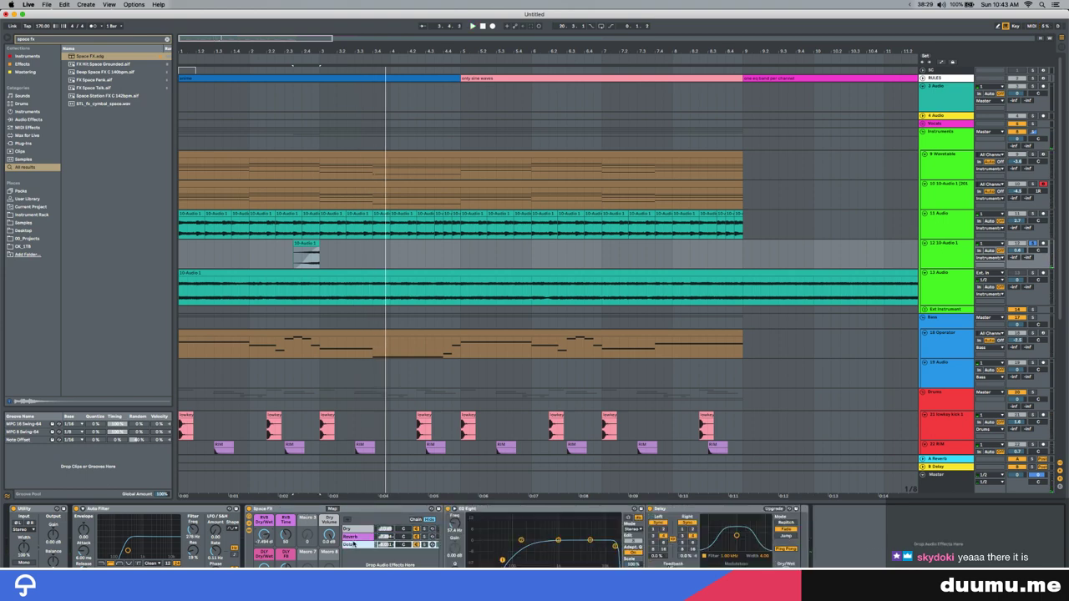
pyautogui.click(357, 545)
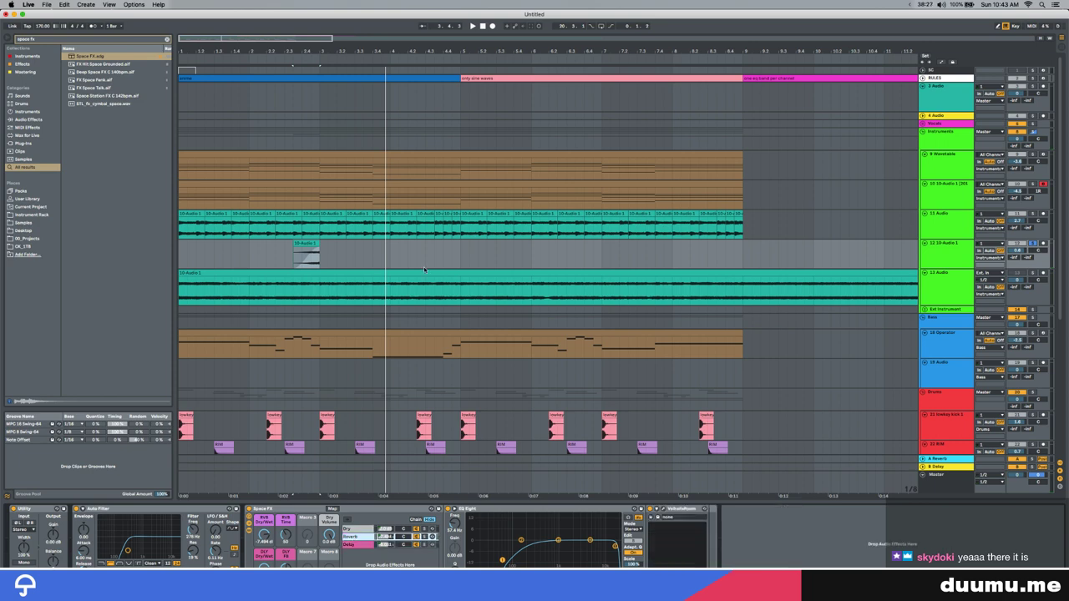
# Duplicate bars 1 to 4 of the slice track into bars 5 to 8 and raise the track's volume to about 2.4 dB
pyautogui.click(320, 261)
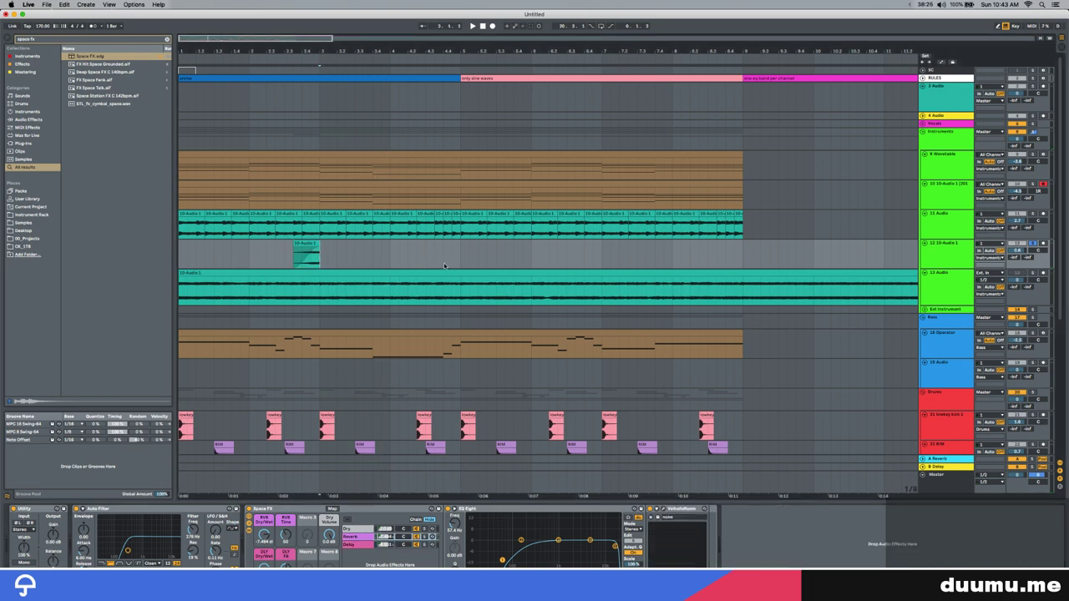
pyautogui.press('-')
pyautogui.moveTo(417, 263); pyautogui.dragTo(179, 261)
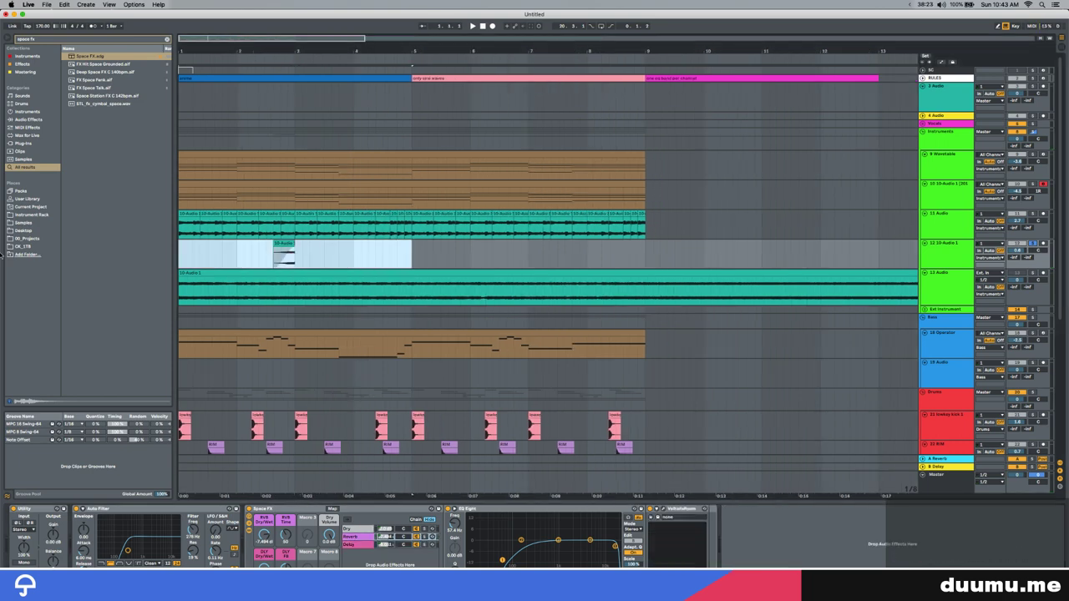
pyautogui.press('space')
pyautogui.hotkey('ctrl', 'd')
pyautogui.click(1018, 252)
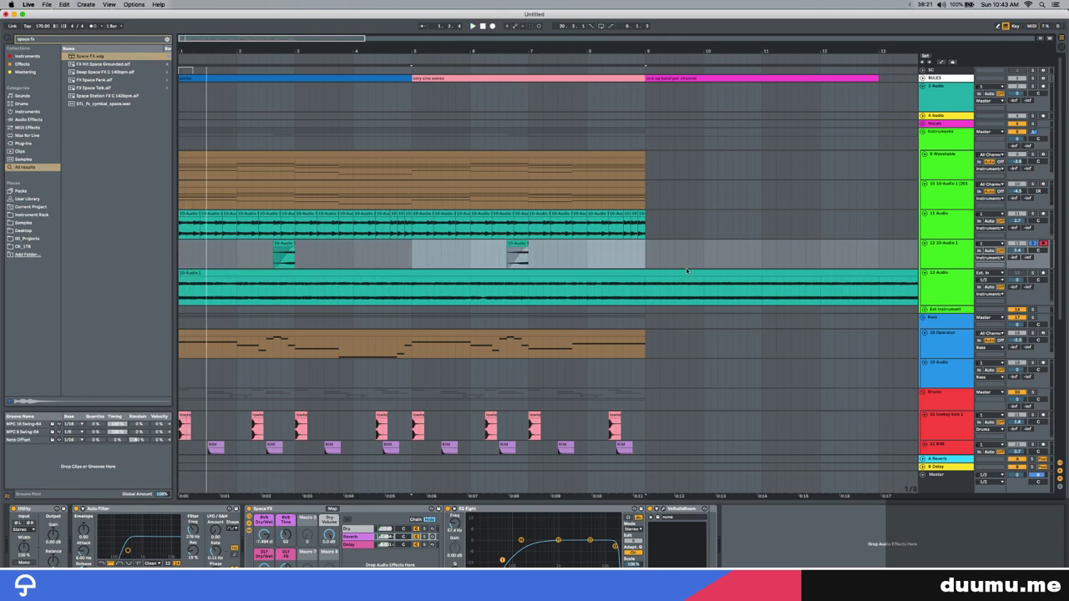
pyautogui.click(190, 212)
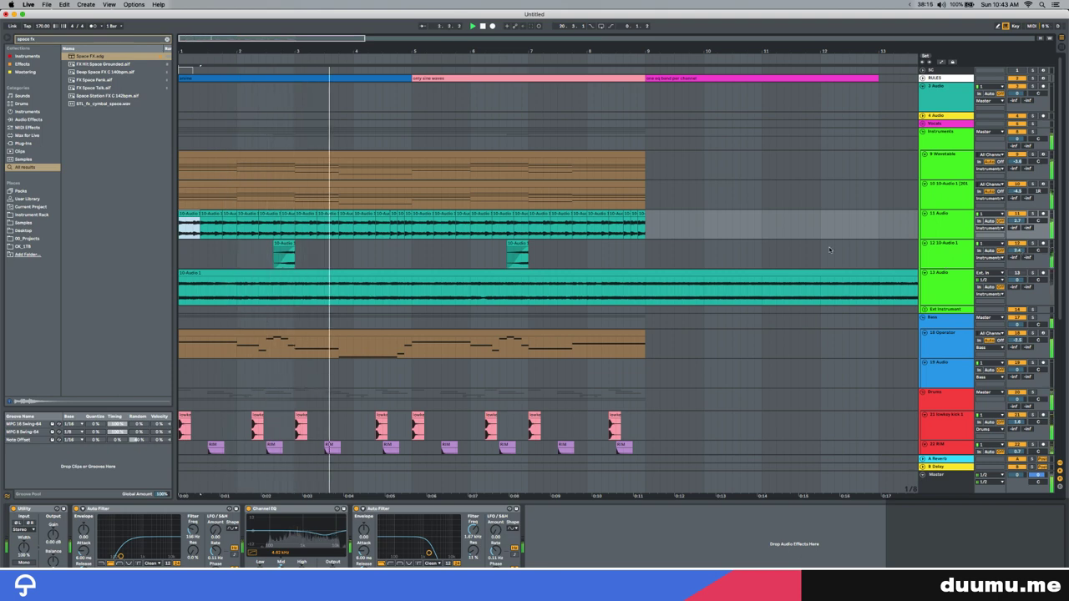
# Remove the first slice's fade-in and trim its start to beat 2.4, auditioning it against the beat
pyautogui.click(264, 247)
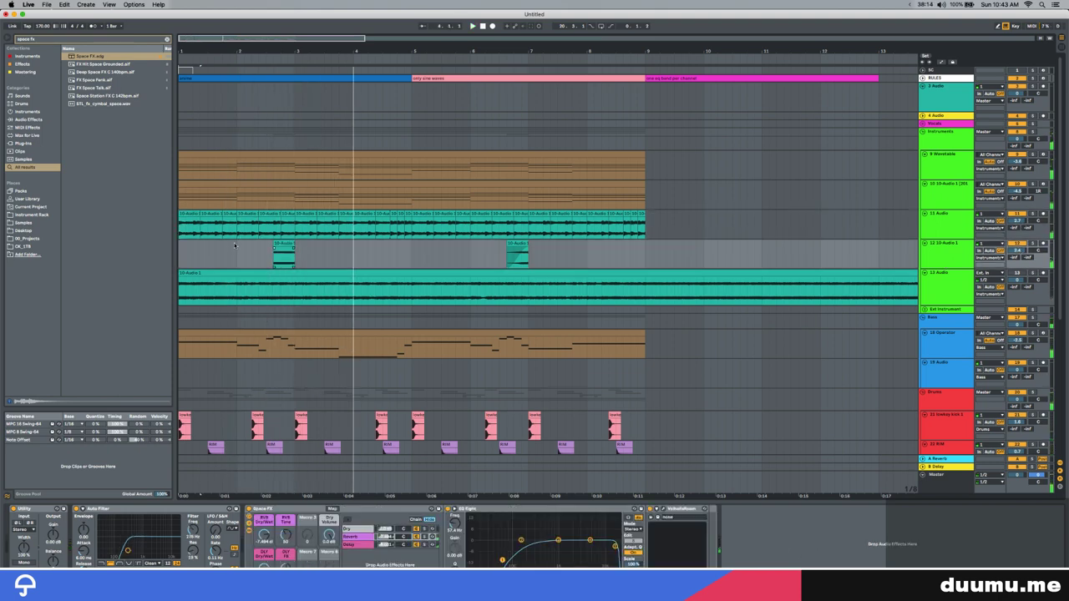
pyautogui.click(284, 245)
pyautogui.press('space')
pyautogui.scroll(5, 284, 251)
pyautogui.press('space')
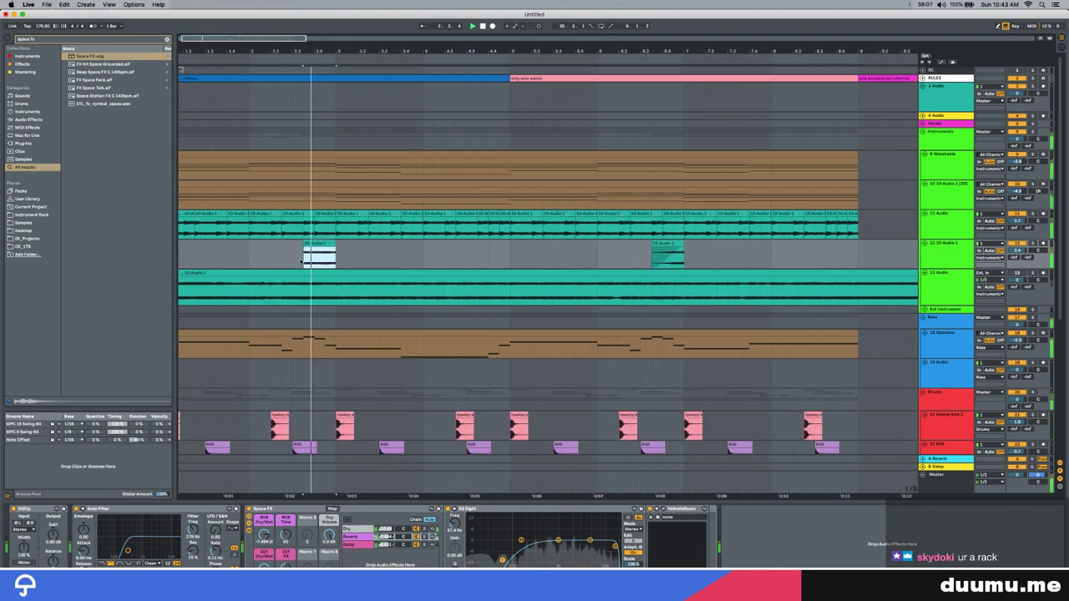
pyautogui.press('space')
pyautogui.click(325, 259)
pyautogui.press('super+e')
pyautogui.click(327, 245)
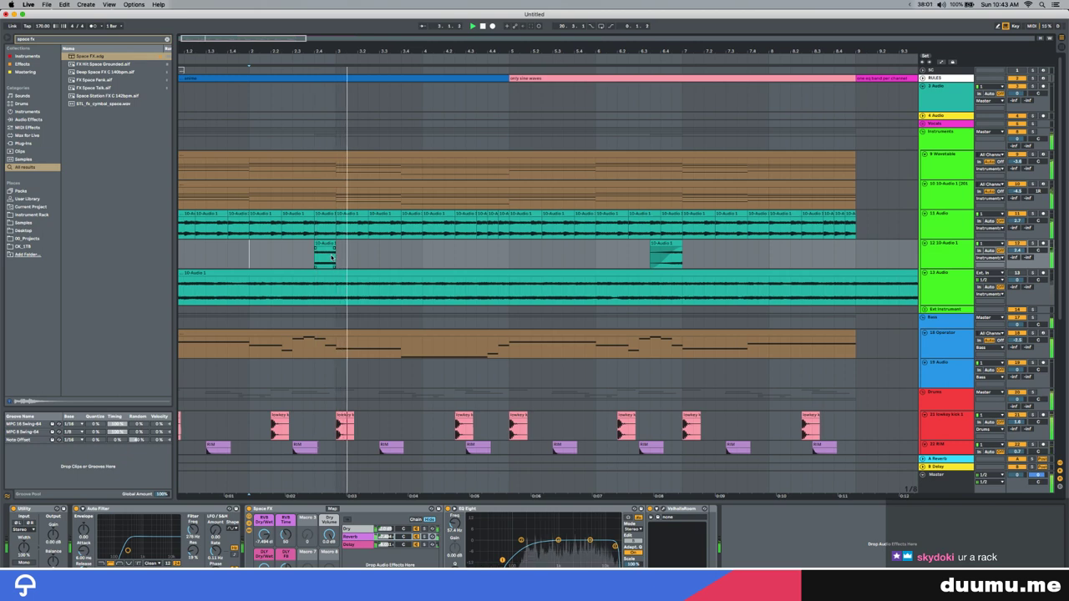
# Delete the old slice copy in bar 6 and duplicate the shortened slice every two bars up to bar 9
pyautogui.scroll(-5, 276, 259)
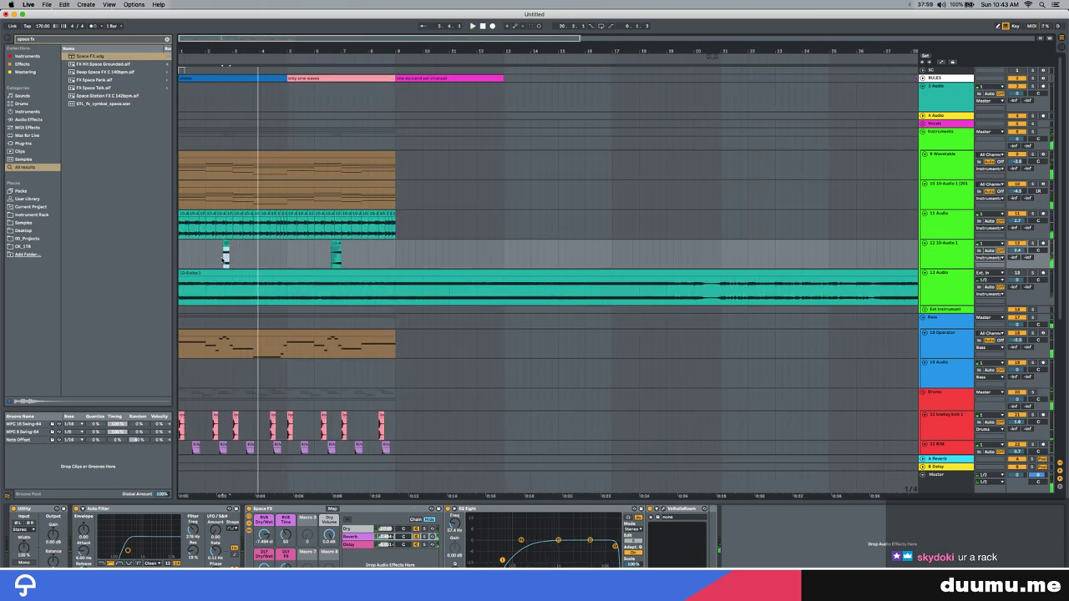
pyautogui.scroll(5, 224, 258)
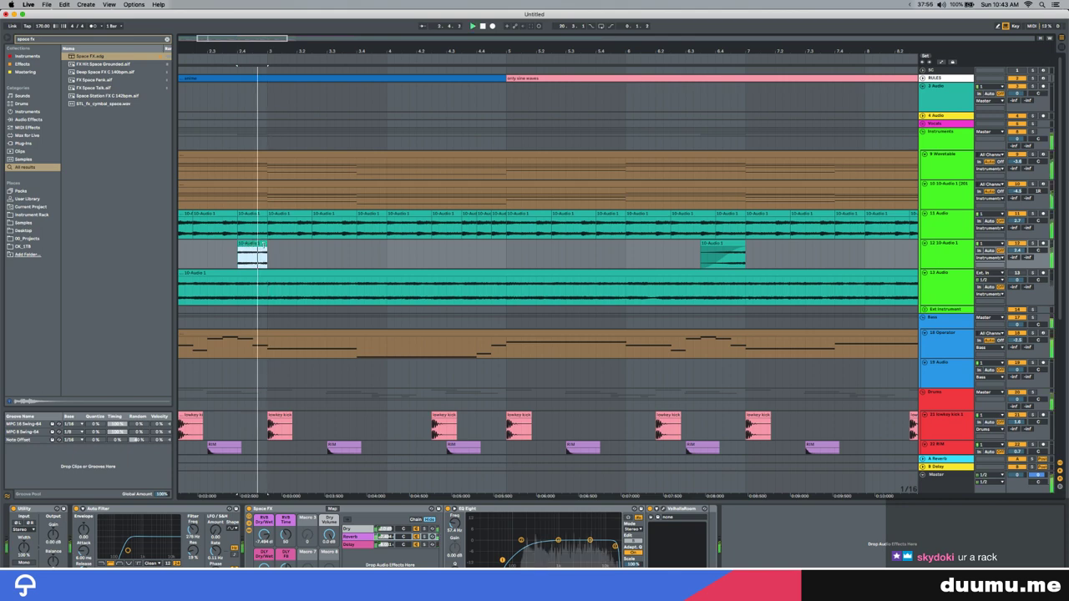
pyautogui.scroll(-5, 264, 256)
pyautogui.moveTo(302, 254); pyautogui.dragTo(402, 250)
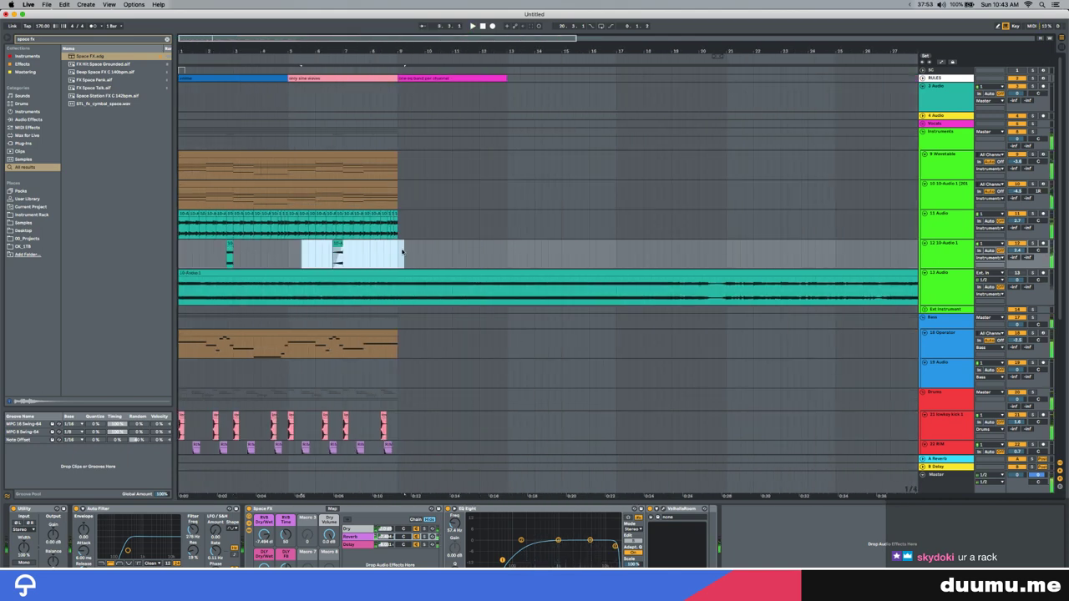
pyautogui.moveTo(232, 250); pyautogui.dragTo(179, 254)
pyautogui.press('space')
pyautogui.press('super+d')
pyautogui.press('super+d')
pyautogui.press('super+d')
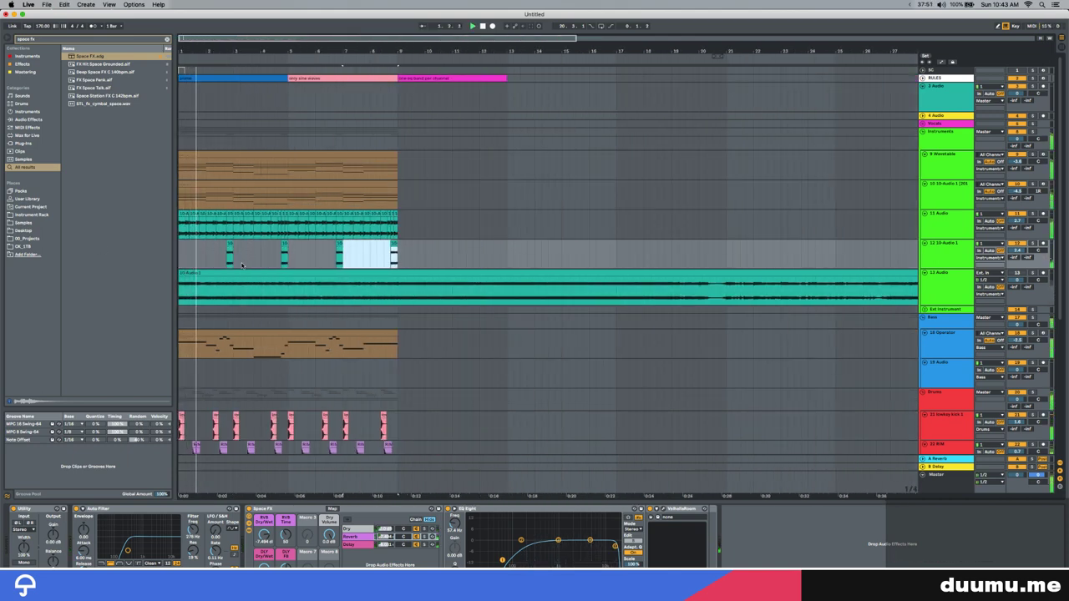
# Split the first slice at its midpoint between beat 2.4 and bar 3, adjust the second half and audition it
pyautogui.click(939, 267)
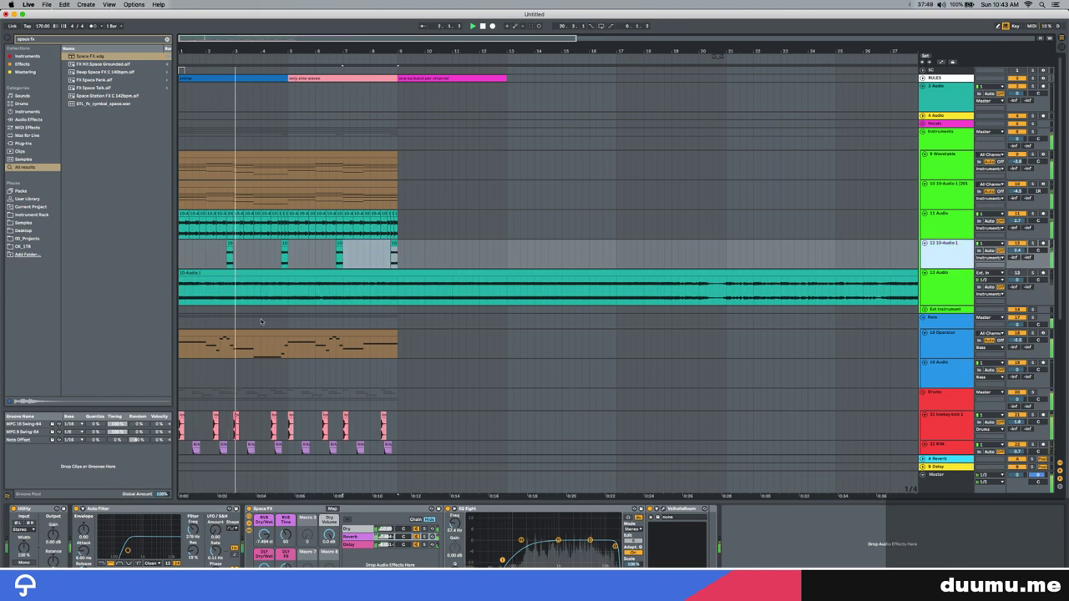
pyautogui.scroll(5, 230, 267)
pyautogui.press('space')
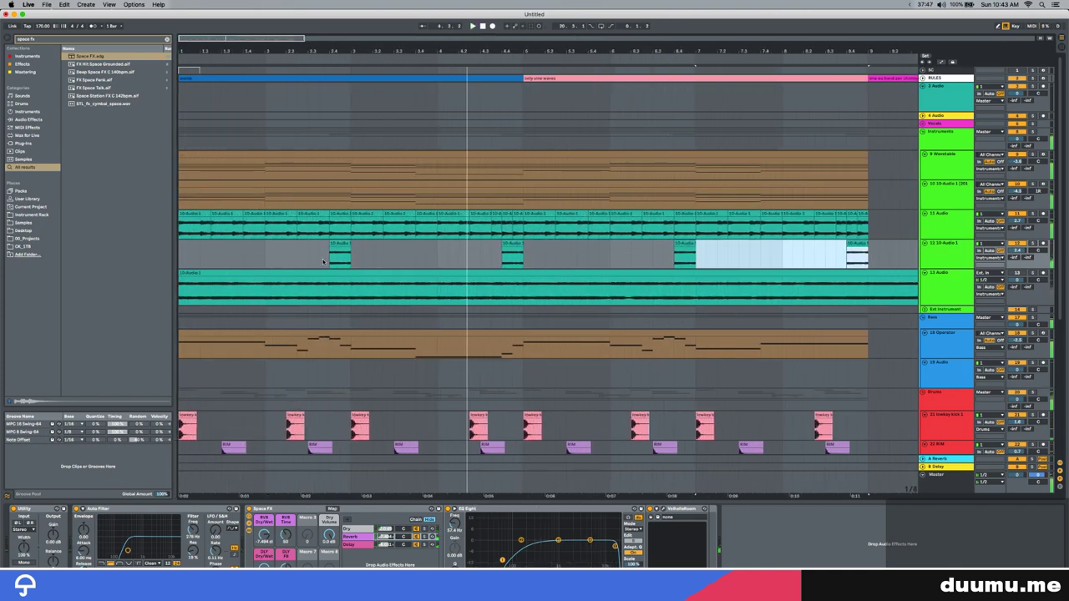
pyautogui.click(329, 264)
pyautogui.press('space')
pyautogui.scroll(5, 334, 264)
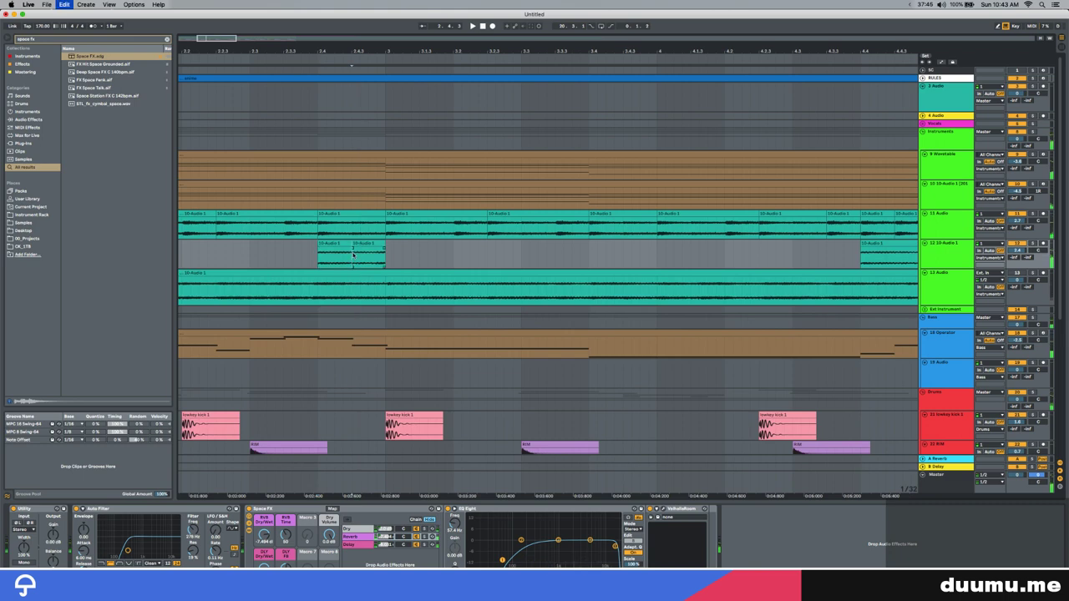
pyautogui.click(342, 249)
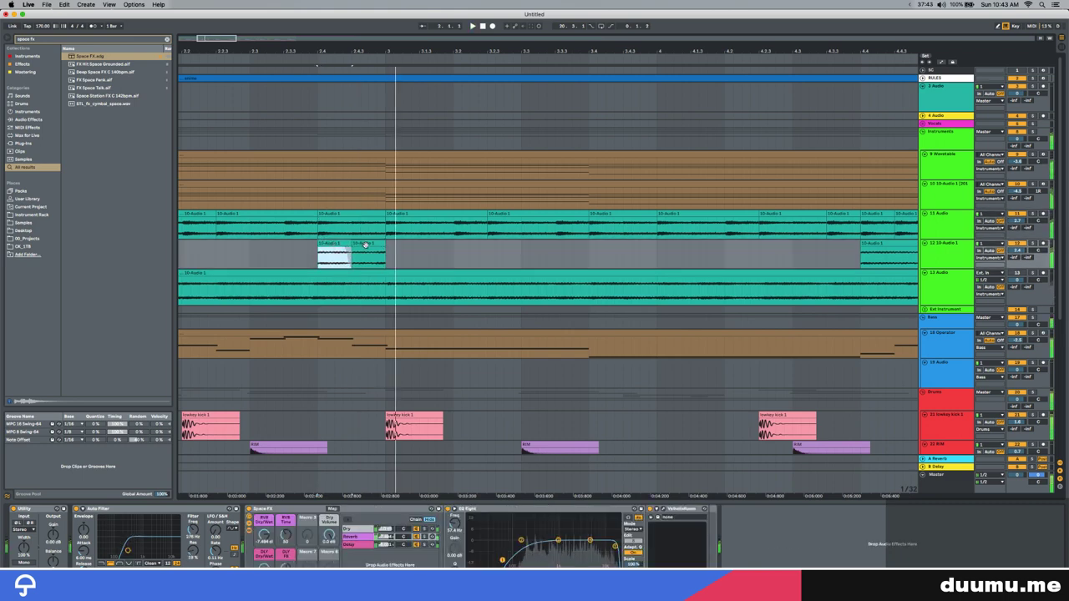
pyautogui.click(352, 249)
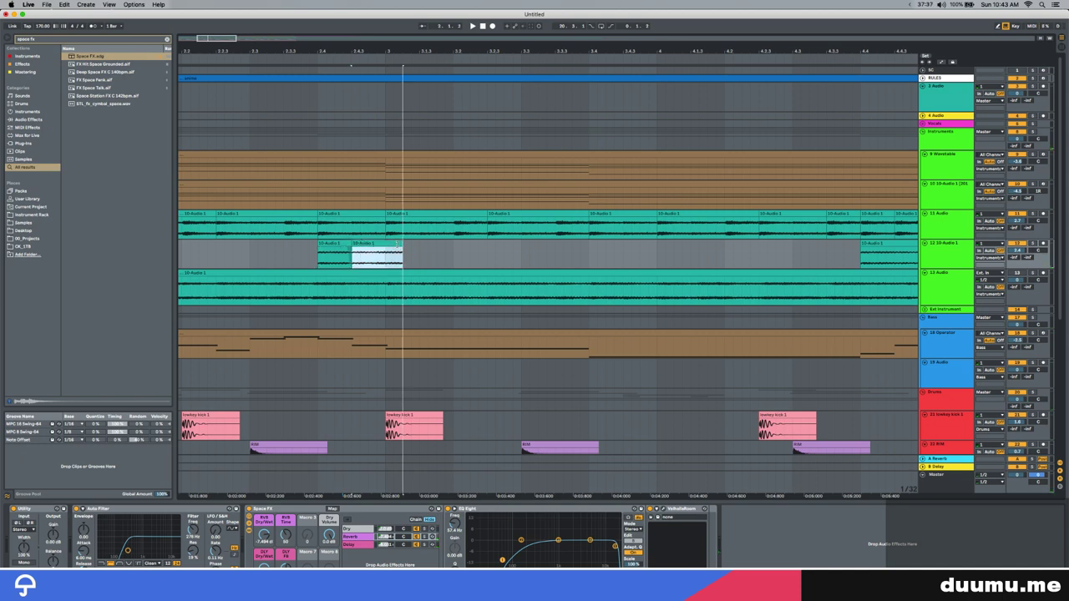
pyautogui.press('space')
pyautogui.press('space')
# Delete the three unsplit slice copies and duplicate the split slice pair every two bars up to bar 9
pyautogui.moveTo(390, 244); pyautogui.dragTo(679, 267)
pyautogui.press('space')
pyautogui.click(336, 243)
pyautogui.press('space')
pyautogui.scroll(-5, 340, 253)
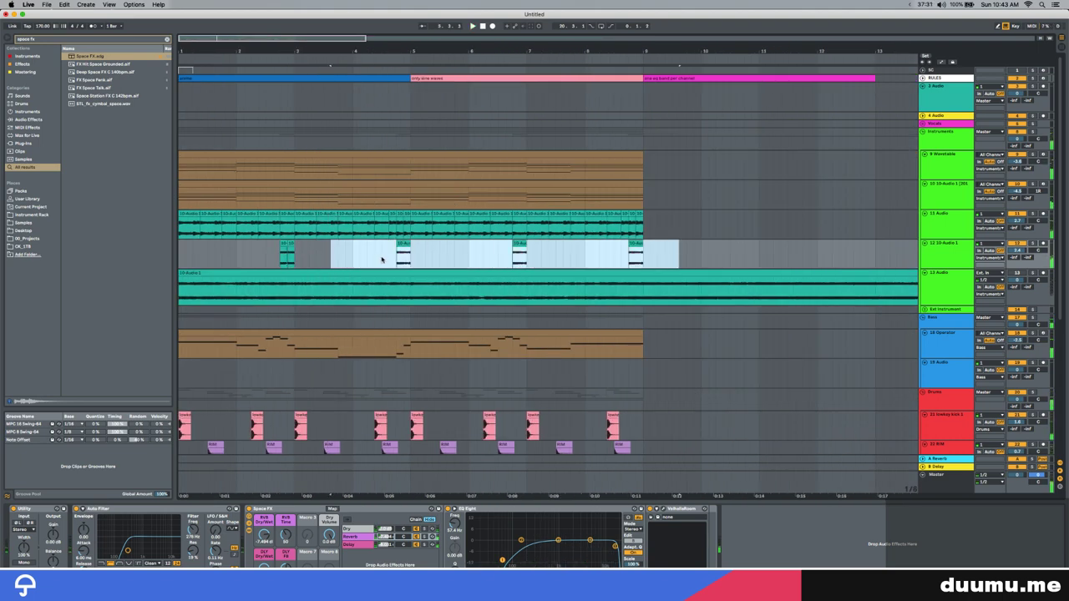
pyautogui.moveTo(294, 260); pyautogui.dragTo(192, 255)
pyautogui.press('super+d')
pyautogui.press('super+d')
pyautogui.press('super+d')
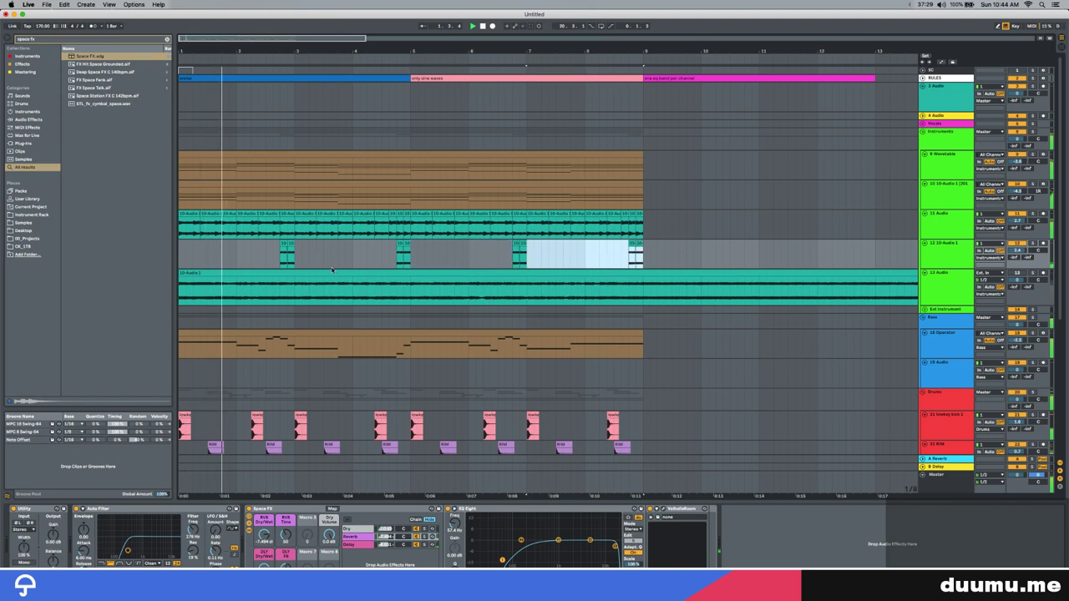
# Delete the second half of the slice pairs just before bar 5 and bar 9
pyautogui.press('+')
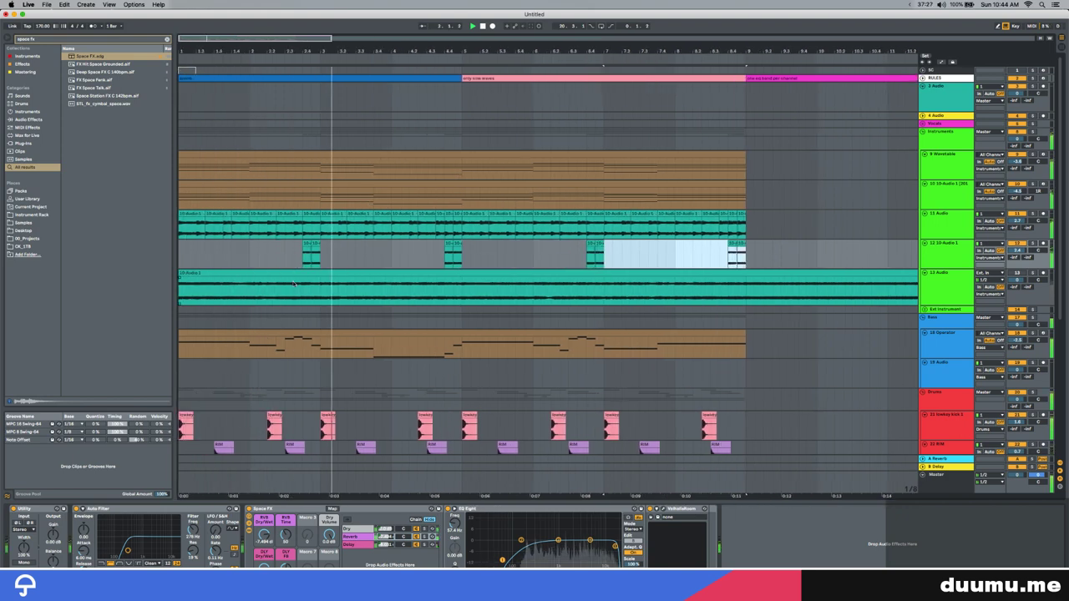
pyautogui.press('+')
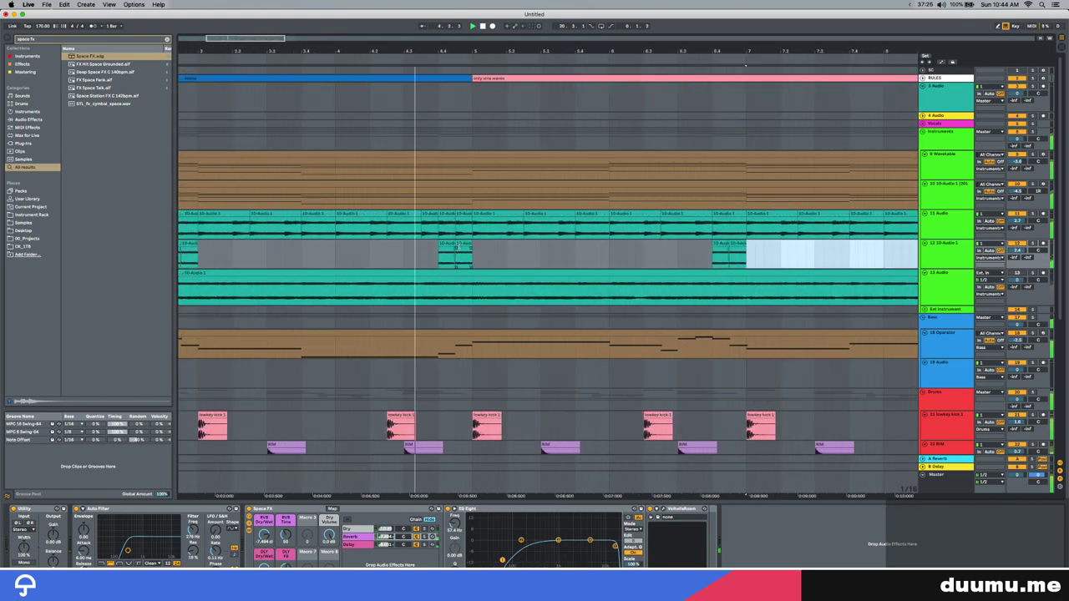
pyautogui.click(463, 243)
pyautogui.press('-')
pyautogui.press('-')
pyautogui.press('-')
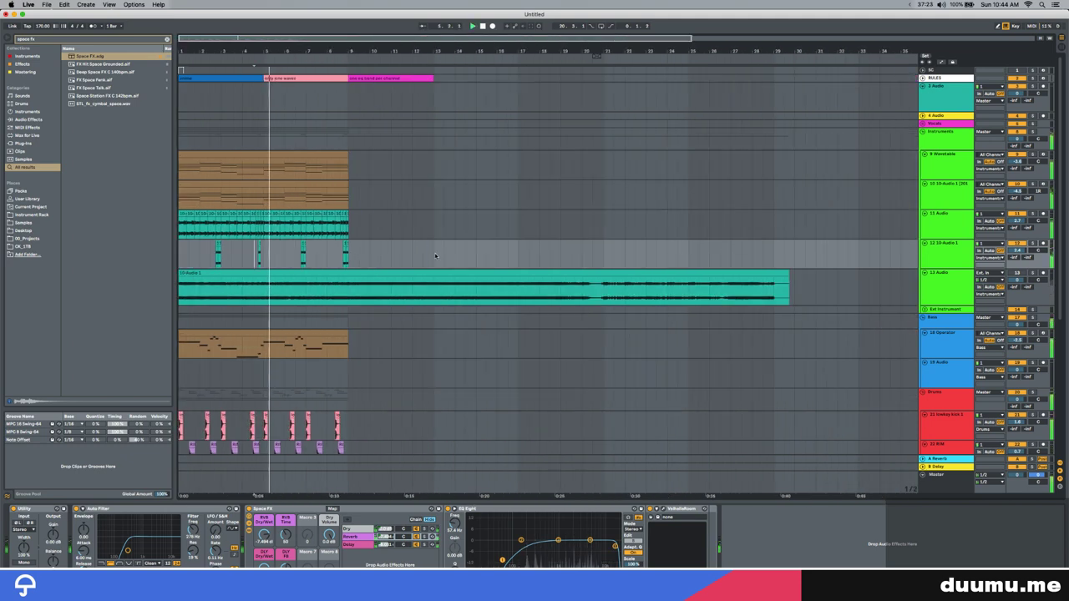
pyautogui.click(346, 254)
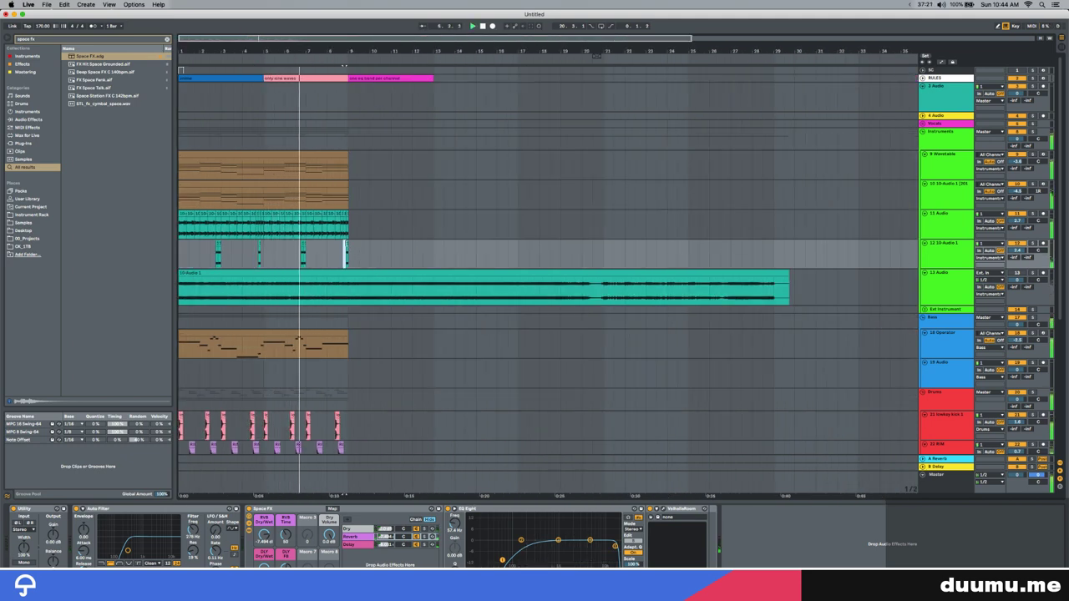
# Select bars 1 to 8 on the slice track and loop that range
pyautogui.moveTo(345, 254); pyautogui.dragTo(78, 255)
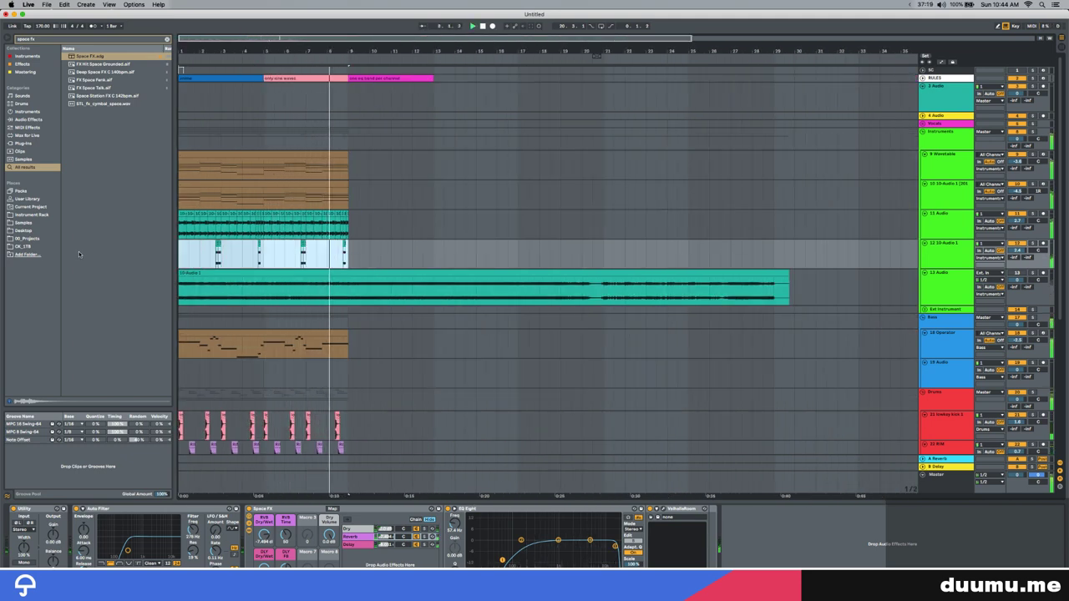
pyautogui.press('super+l')
pyautogui.hscroll(2, 260, 256)
pyautogui.hscroll(-2, 214, 255)
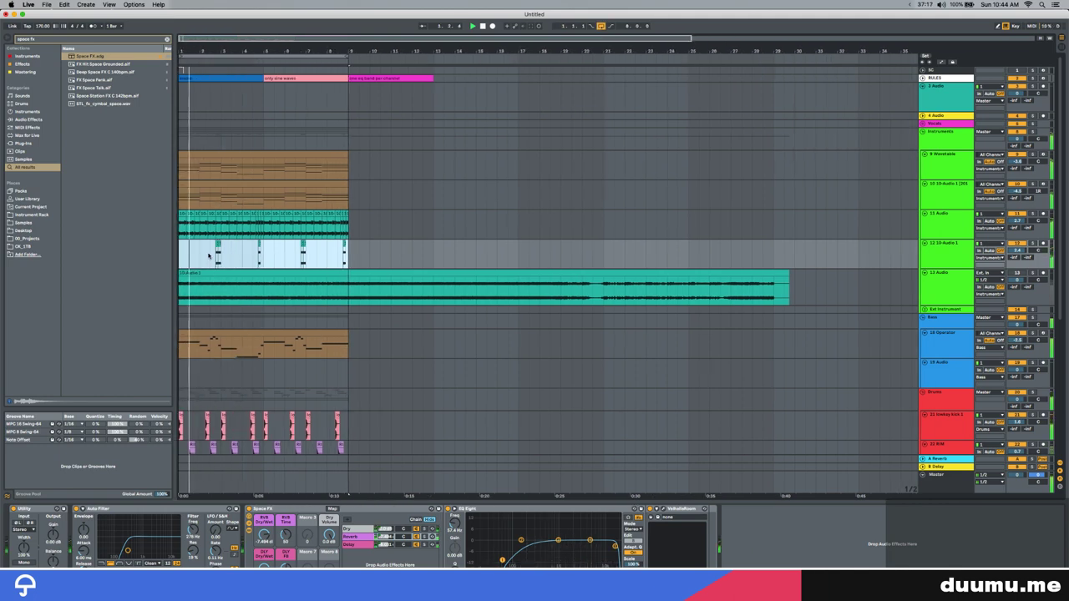
# Examine the split slices before bars 3 and 7 up close while the loop plays
pyautogui.scroll(5, 214, 255)
pyautogui.hscroll(-3, 219, 254)
pyautogui.scroll(5, 397, 269)
pyautogui.hscroll(-3, 307, 263)
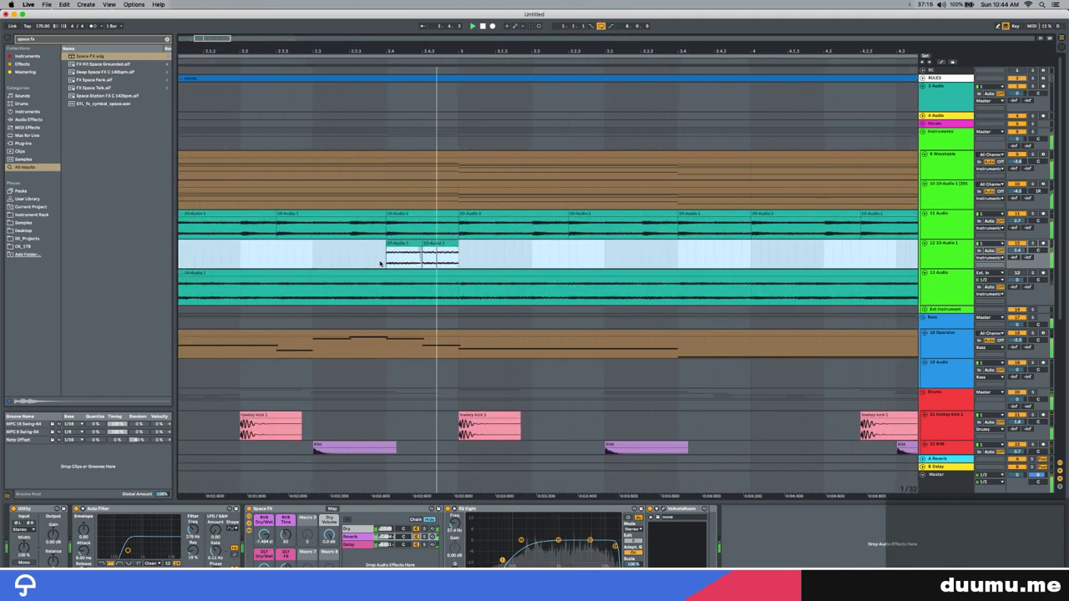
pyautogui.click(395, 257)
pyautogui.scroll(-5, 419, 250)
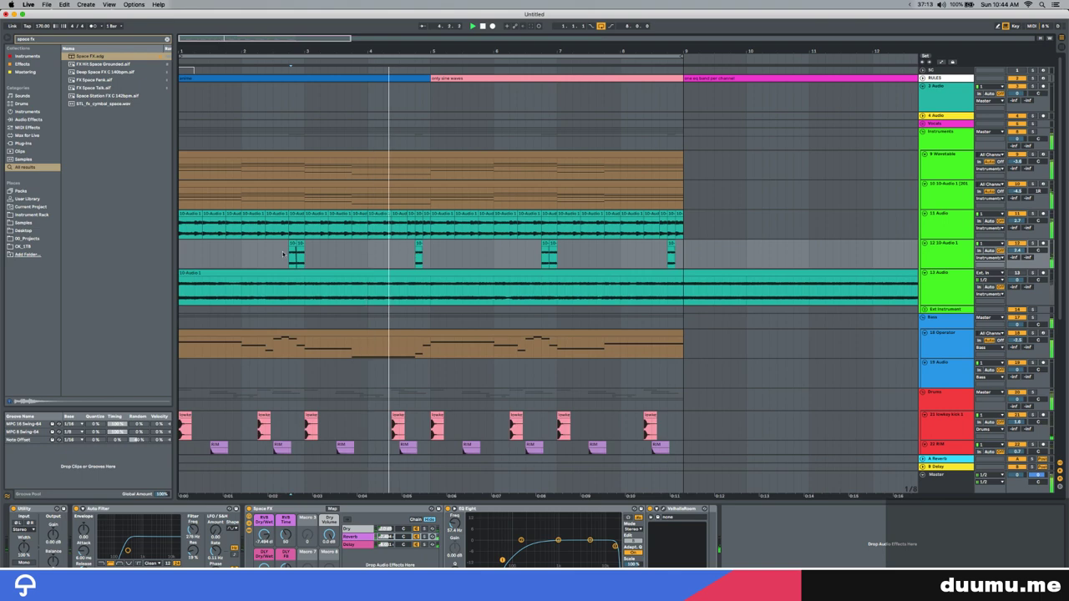
pyautogui.press('super+z')
pyautogui.click(545, 254)
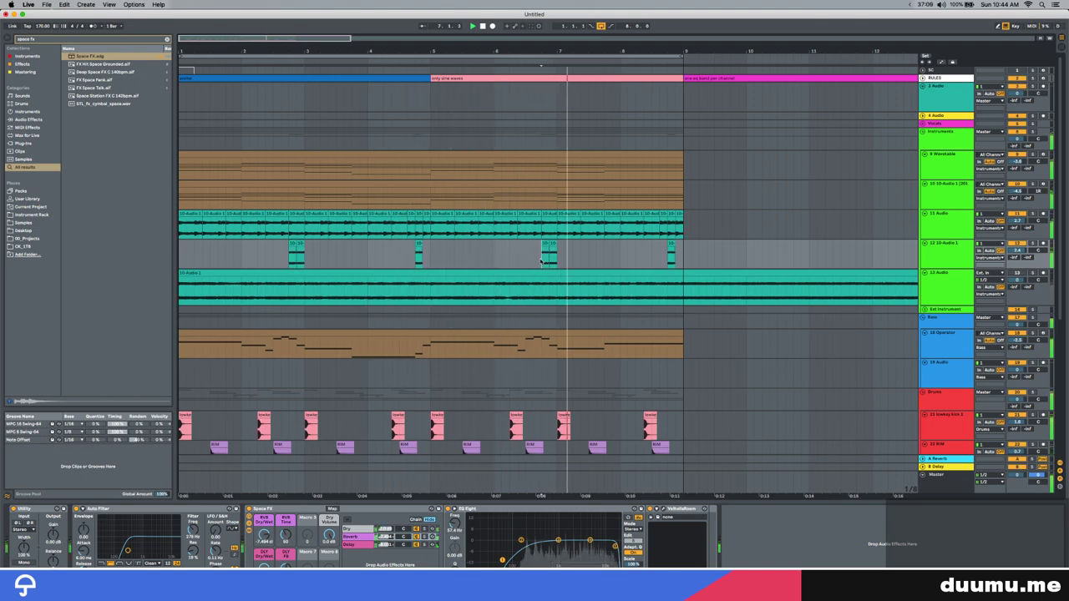
pyautogui.press('-')
pyautogui.press('+')
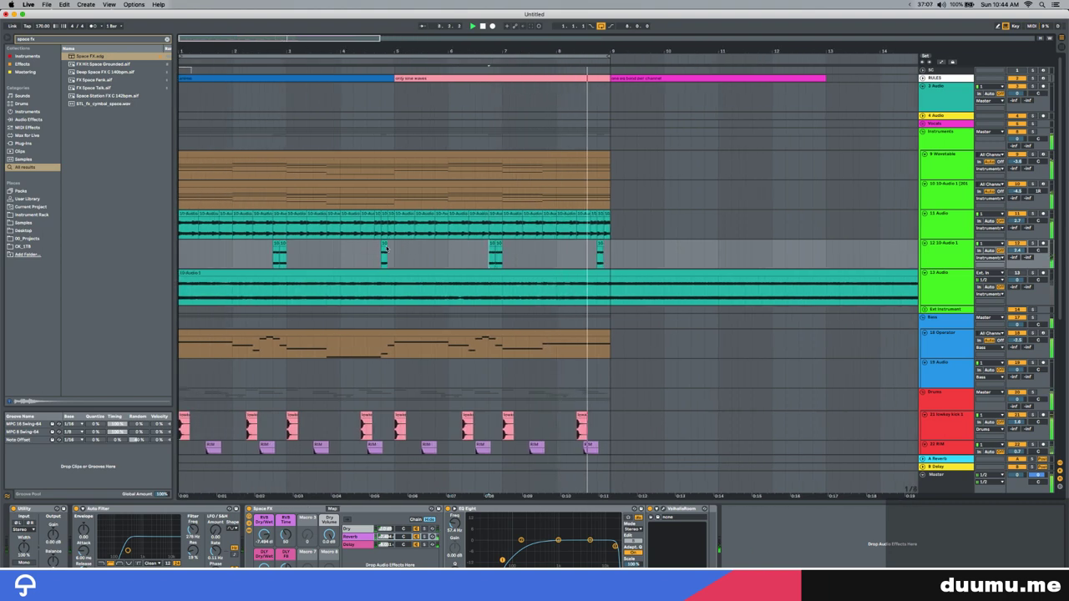
# Insert a new audio track below the clock ticking track in the Percussion group and clear the browser search
pyautogui.scroll(-5, 502, 313)
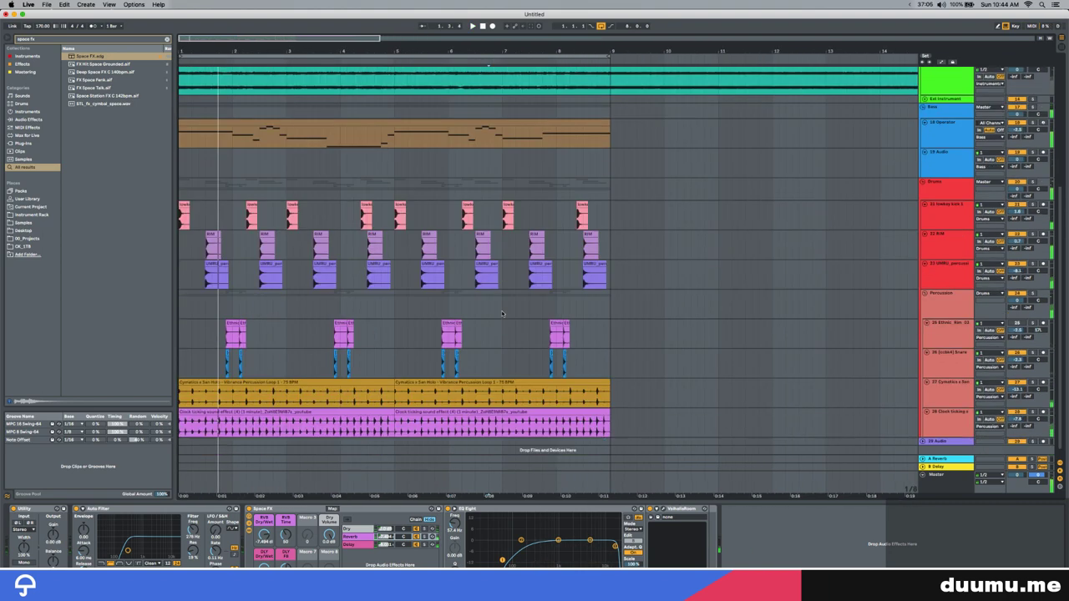
pyautogui.scroll(-1, 946, 394)
pyautogui.click(951, 410)
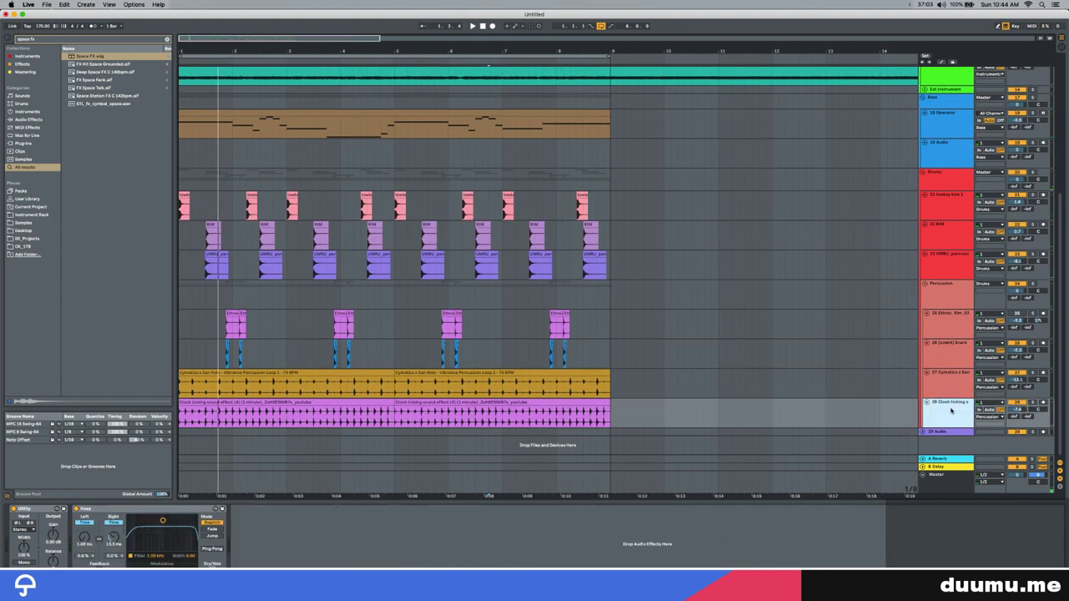
pyautogui.press('super+t')
pyautogui.press('super+f')
pyautogui.press('Escape')
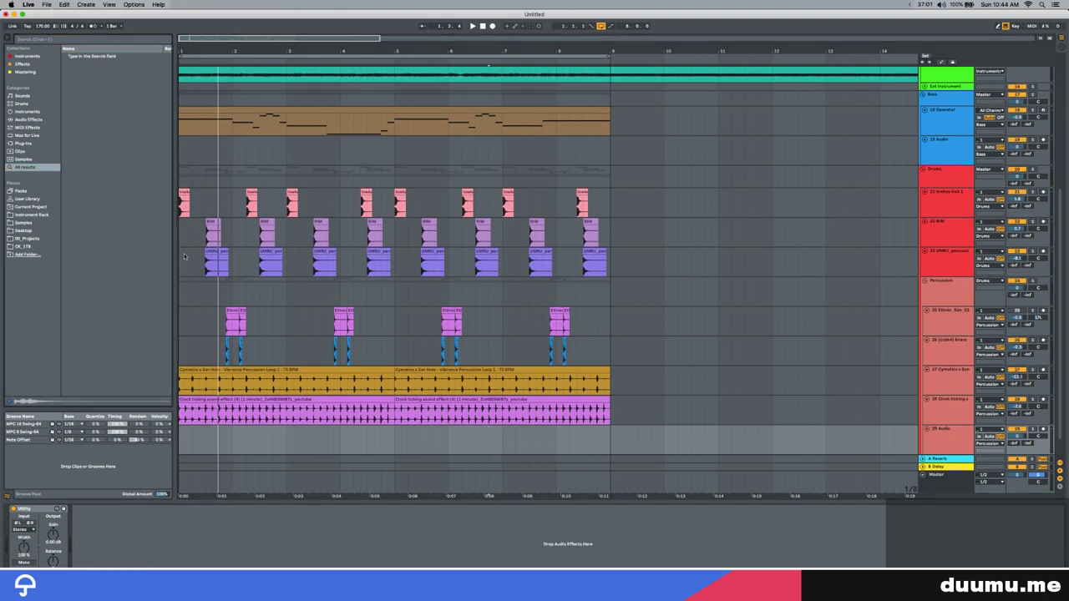
# Open the Loops folder inside the Drums folder of _Toolbox in the sample library
pyautogui.click(30, 222)
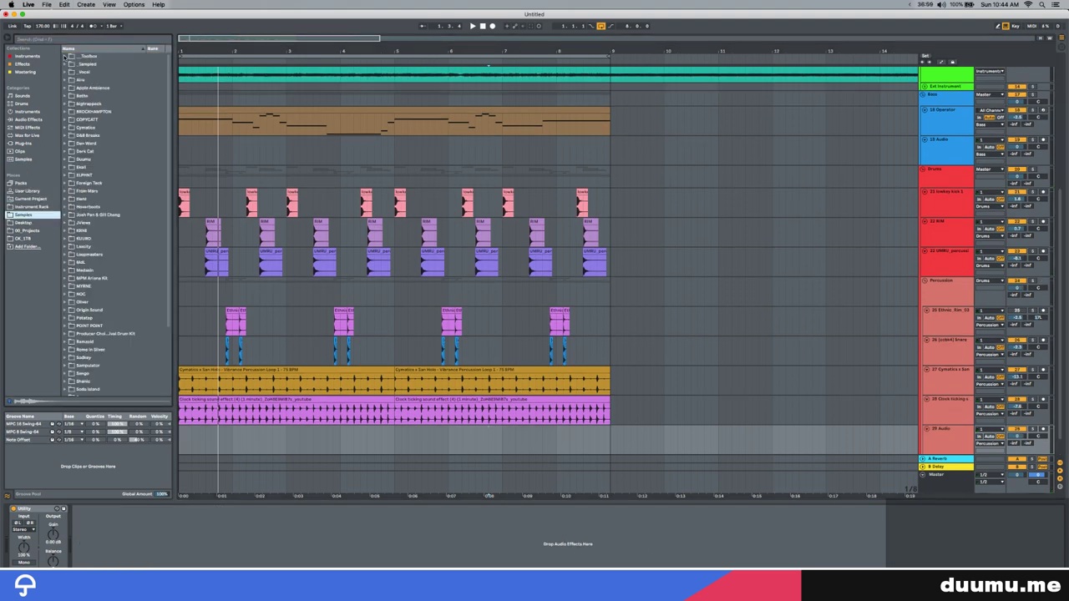
pyautogui.click(65, 56)
pyautogui.click(69, 73)
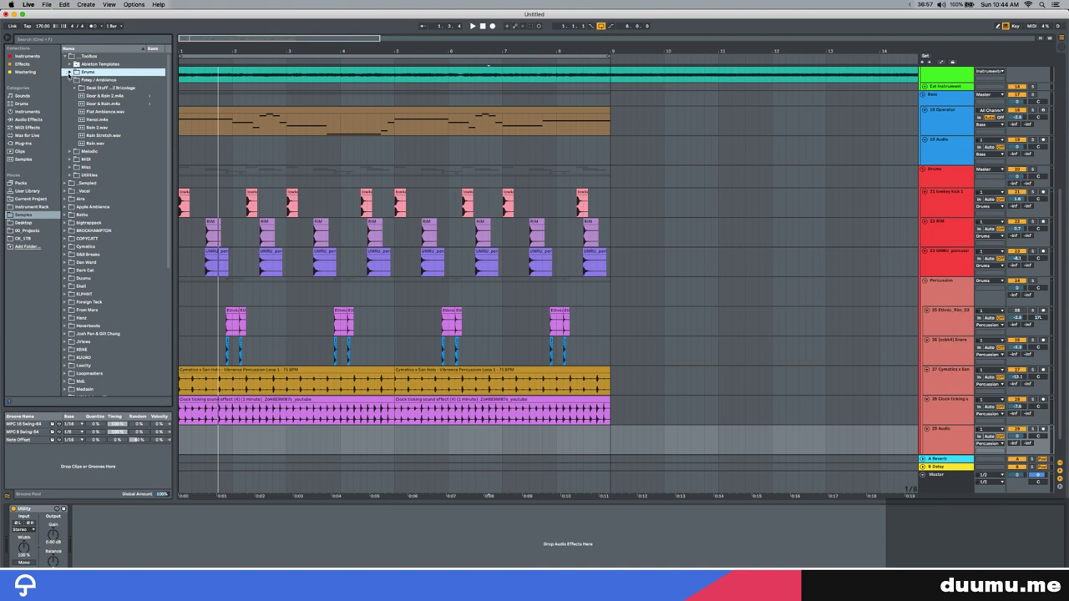
pyautogui.click(69, 73)
pyautogui.click(75, 96)
pyautogui.click(74, 96)
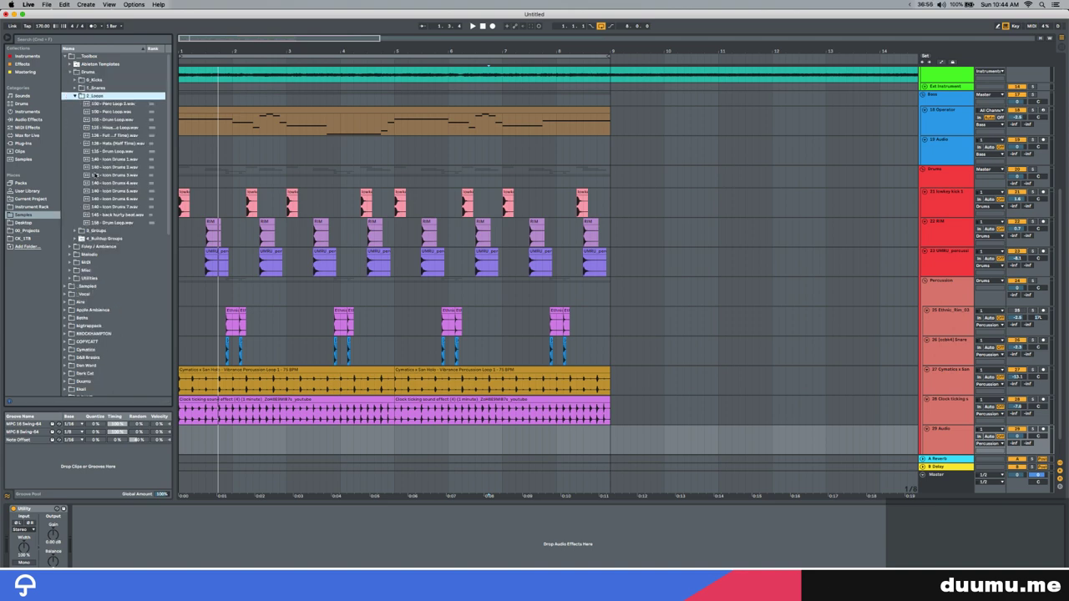
# Audition the drum loops and place the back hurty beat loop at bar 1 on the new audio track in the Percussion group
pyautogui.click(106, 151)
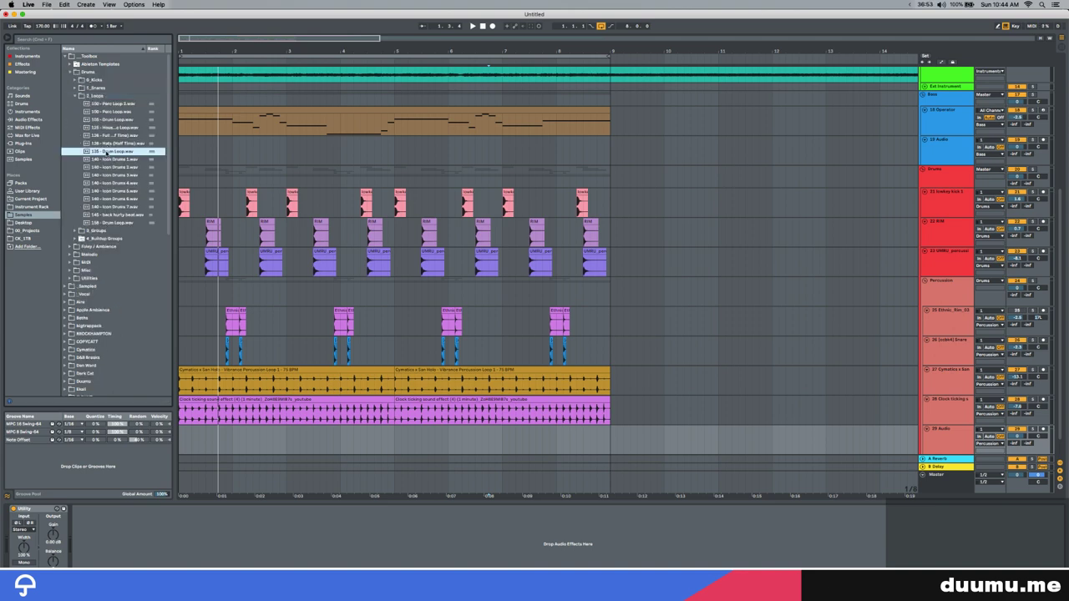
pyautogui.press('Up')
pyautogui.press('Up')
pyautogui.press('Up')
pyautogui.press('Up')
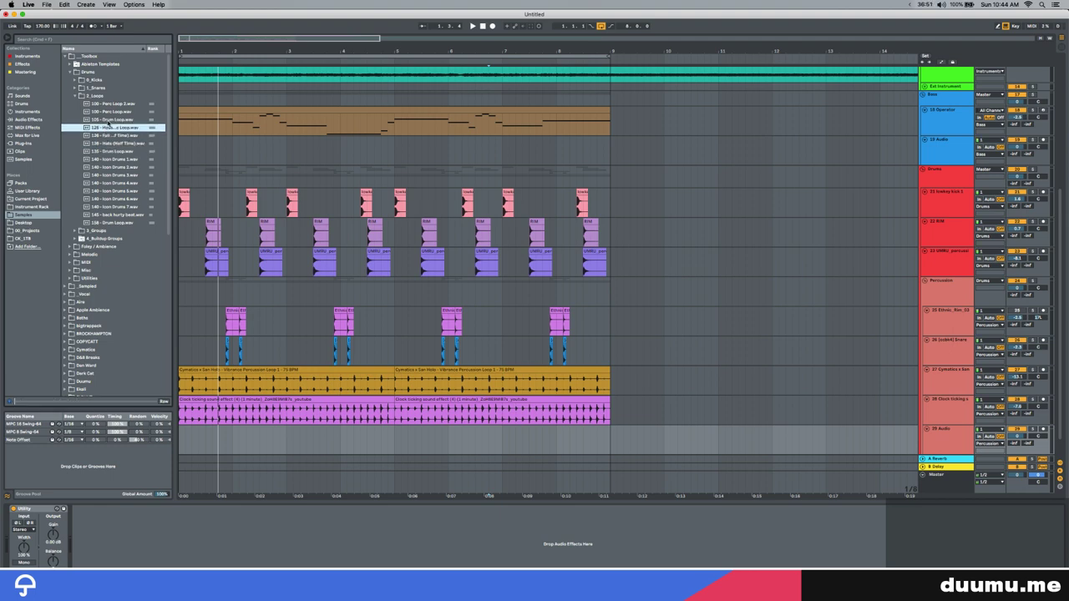
pyautogui.moveTo(111, 218); pyautogui.dragTo(185, 443)
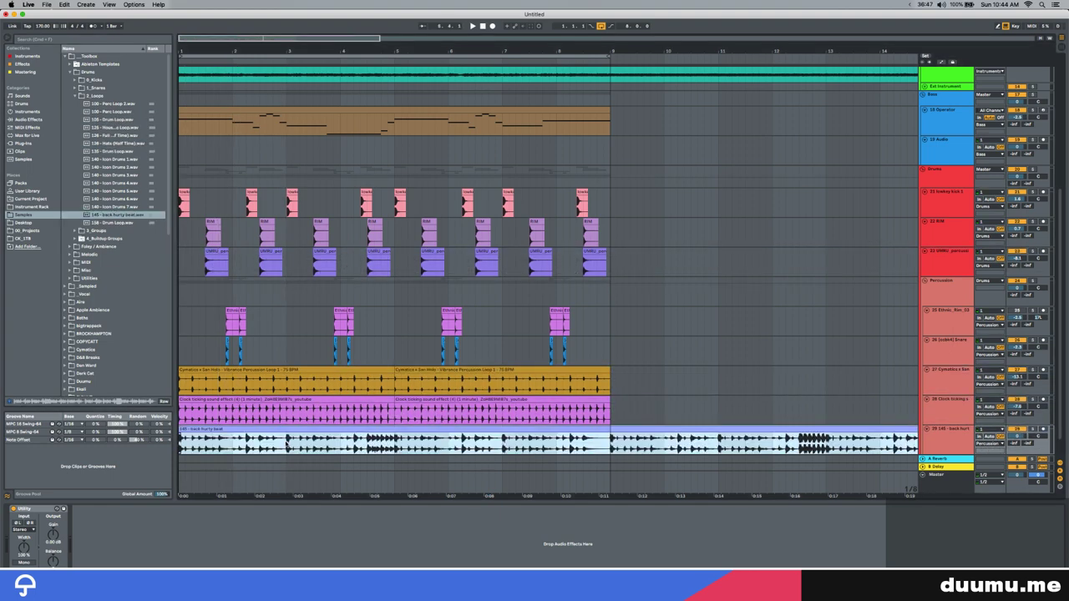
# Replace the busy fill before bar 5 with a copied slice from late in bar 7, and delete the back hurty beat loop after bar 9
pyautogui.moveTo(367, 443); pyautogui.dragTo(388, 443)
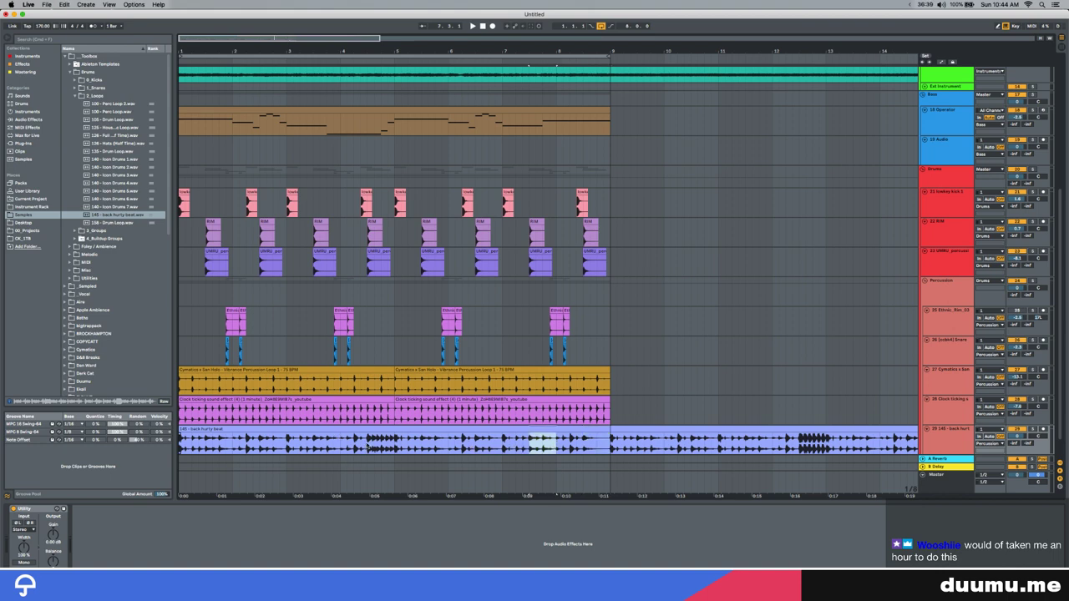
pyautogui.click(367, 447)
pyautogui.press('super+v')
pyautogui.scroll(-5, 350, 442)
pyautogui.moveTo(281, 448); pyautogui.dragTo(453, 447)
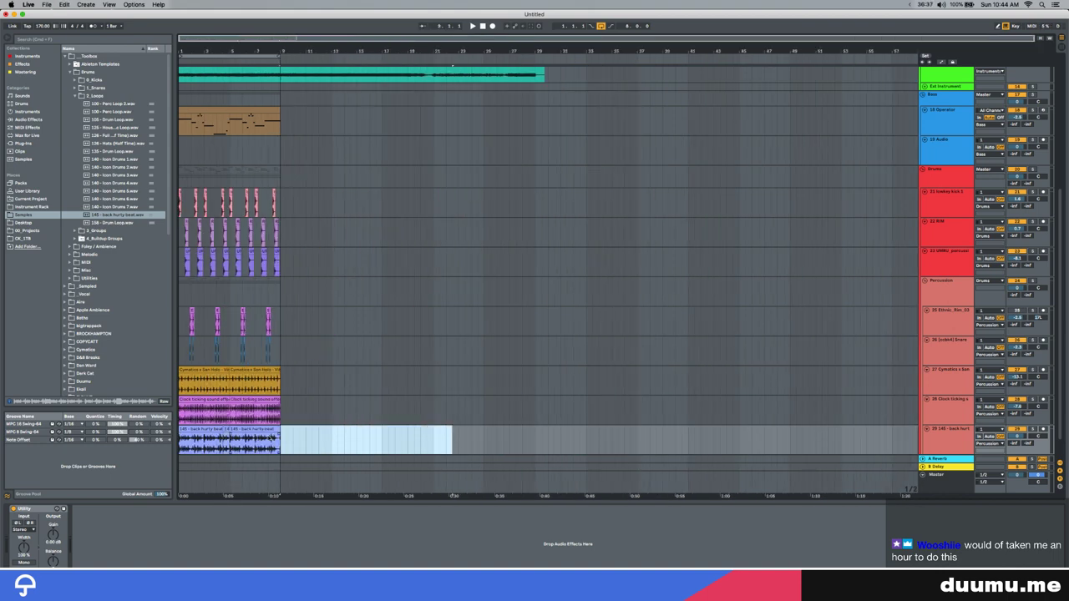
pyautogui.press('Delete')
# Solo the back hurty beat track, start playback and lower the track's volume
pyautogui.click(1032, 430)
pyautogui.press('space')
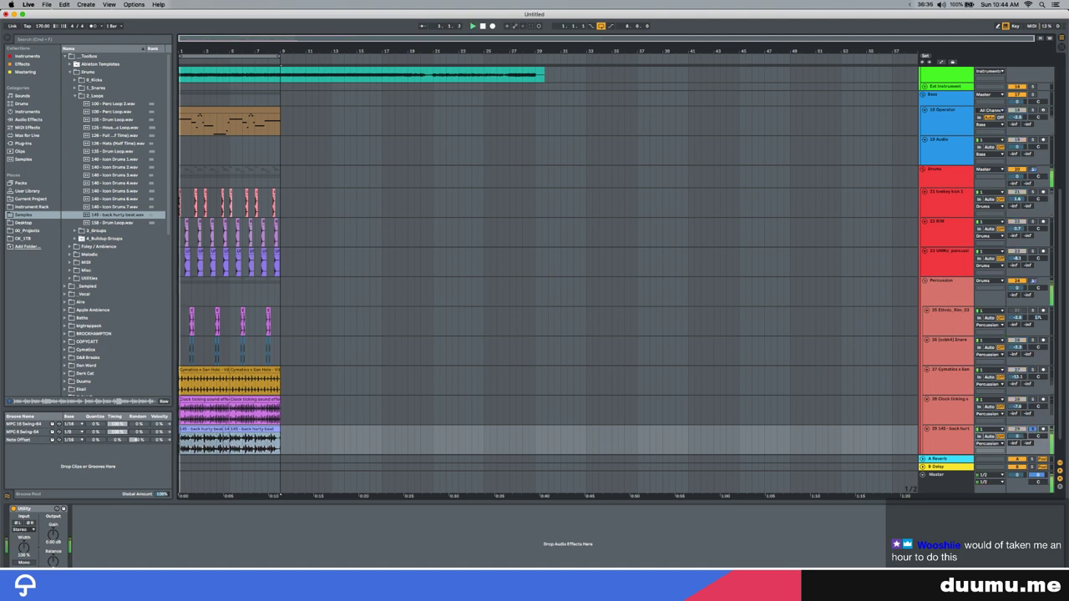
pyautogui.moveTo(1017, 436); pyautogui.dragTo(1017, 444)
# Find Auto Filter in the browser and add it to the back hurty beat track as a high-pass filter
pyautogui.moveTo(180, 437); pyautogui.dragTo(254, 435)
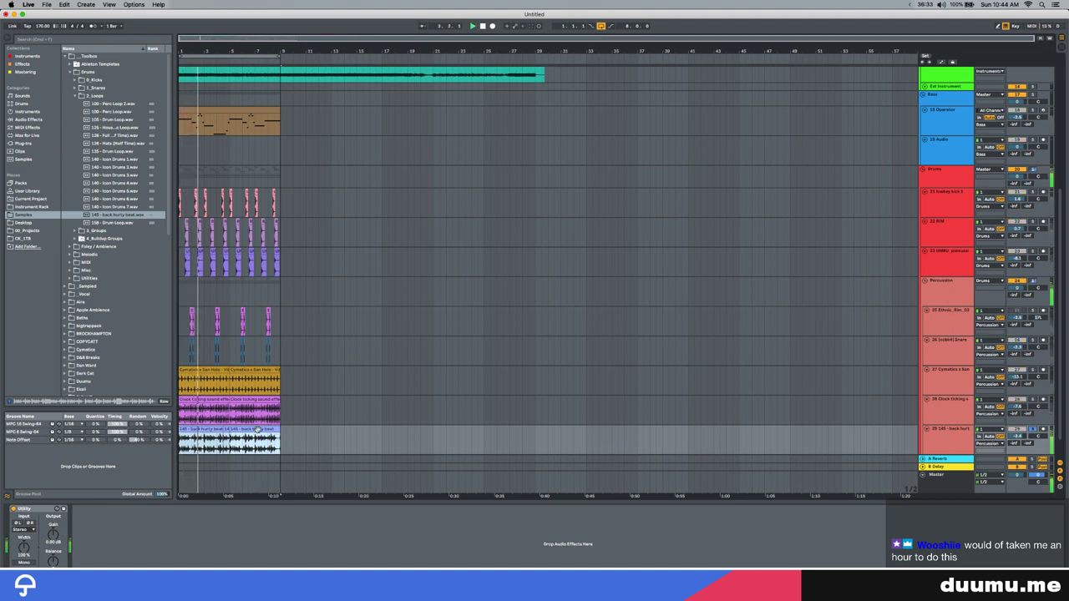
pyautogui.press('super+f')
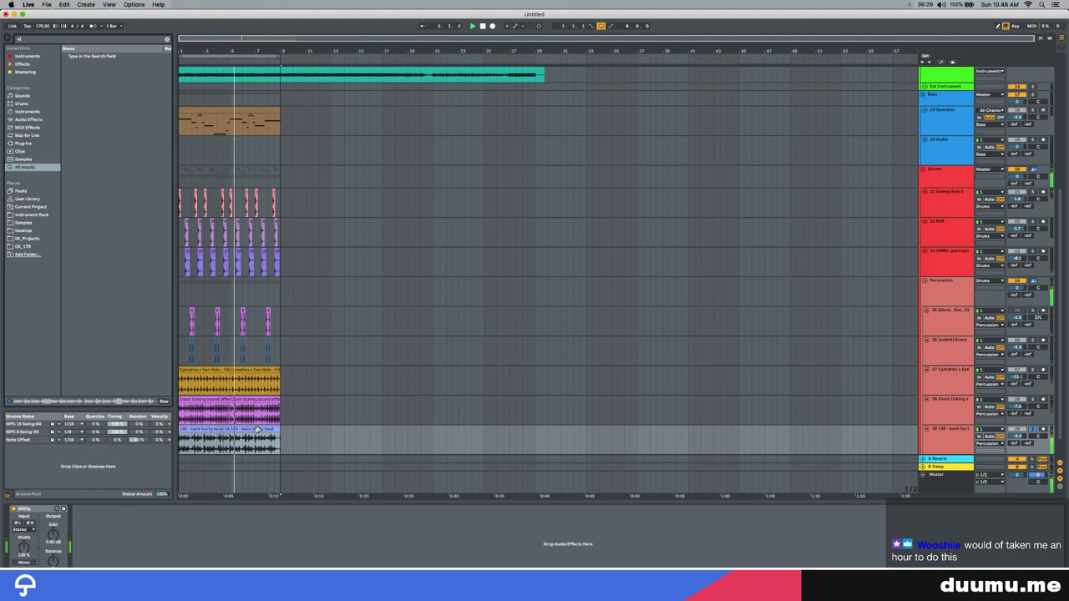
pyautogui.write('eq')
pyautogui.press('BackSpace')
pyautogui.press('BackSpace')
pyautogui.write('auto')
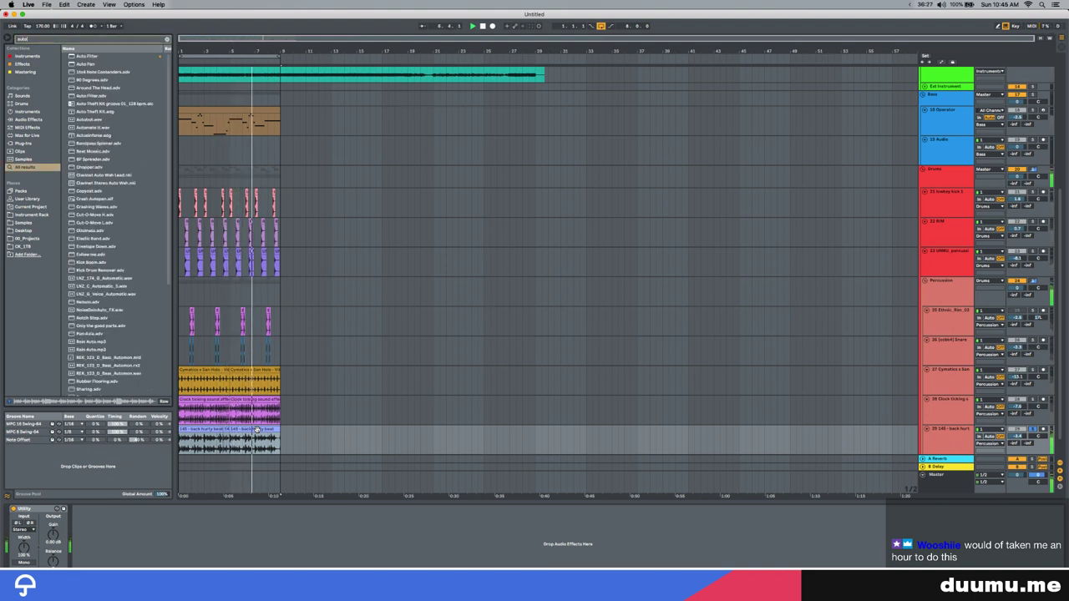
pyautogui.press('Down')
pyautogui.press('Return')
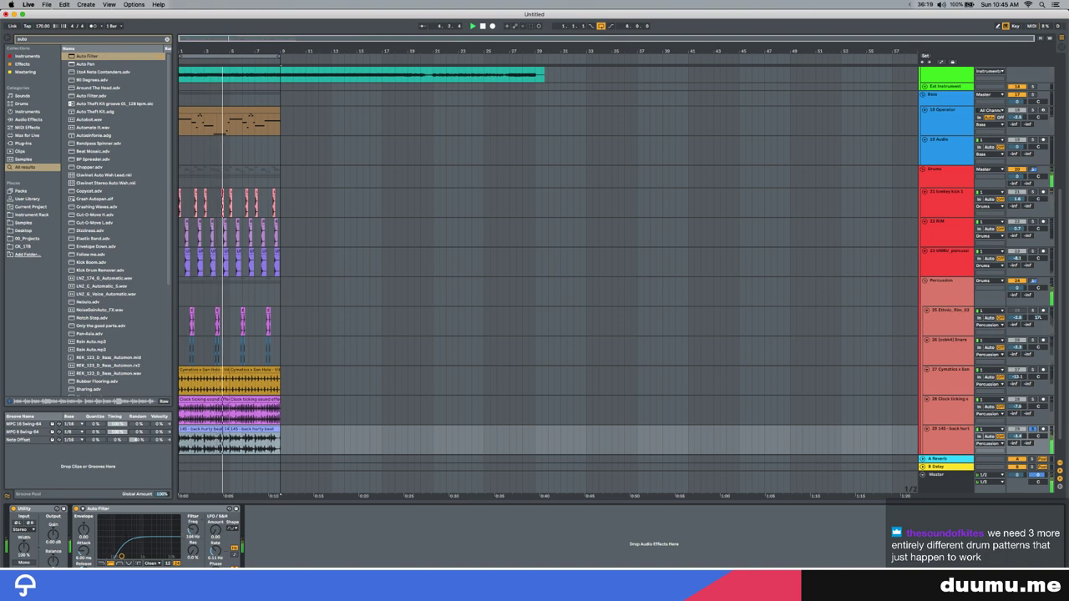
# Unsolo the back hurty beat track and rebalance its volume against the full mix
pyautogui.scroll(5, 200, 396)
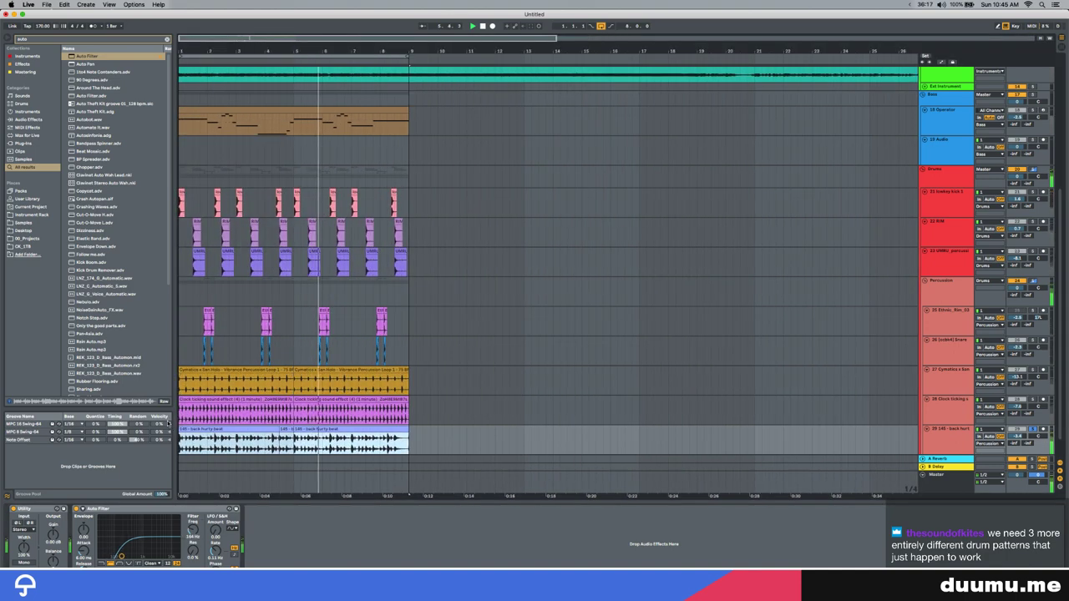
pyautogui.scroll(-2, 361, 385)
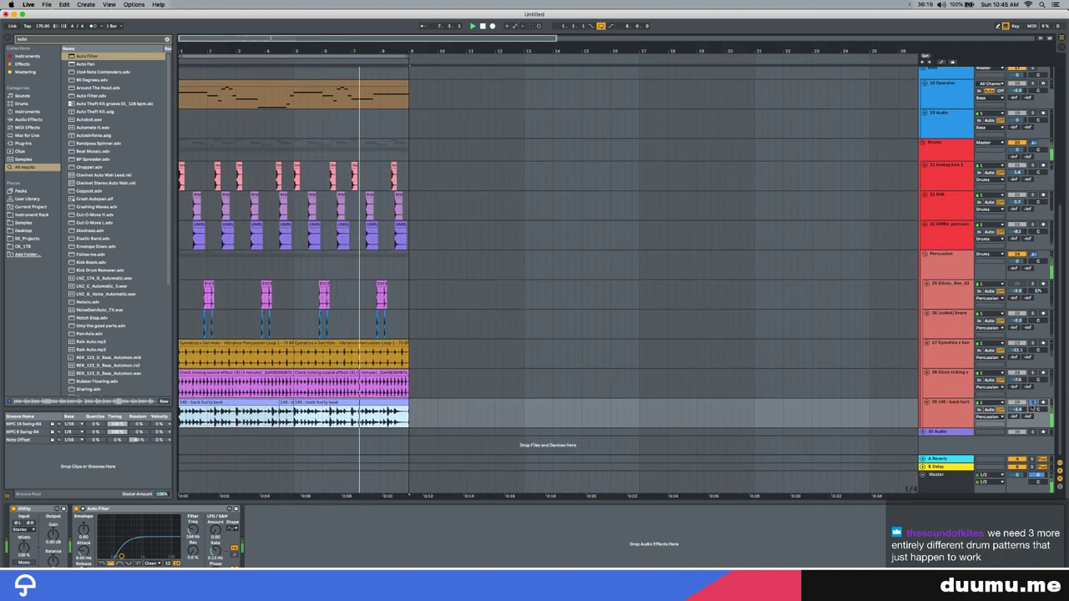
pyautogui.moveTo(1020, 409); pyautogui.dragTo(1023, 410)
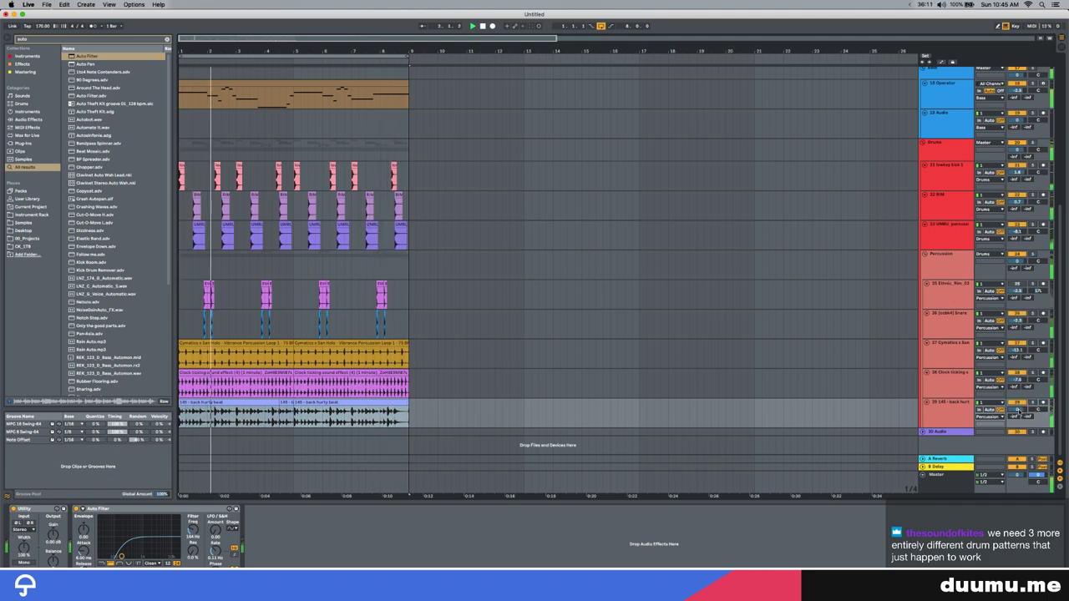
# Delete the UMRU percussion track from the Drums group and select the RIM track
pyautogui.scroll(5, 436, 274)
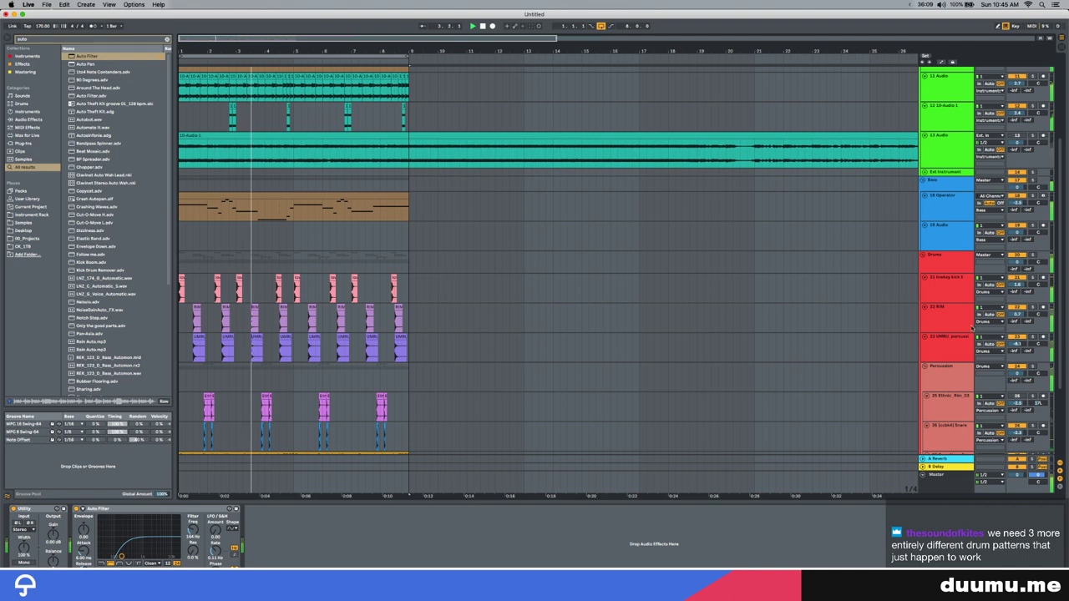
pyautogui.click(961, 340)
pyautogui.press('Delete')
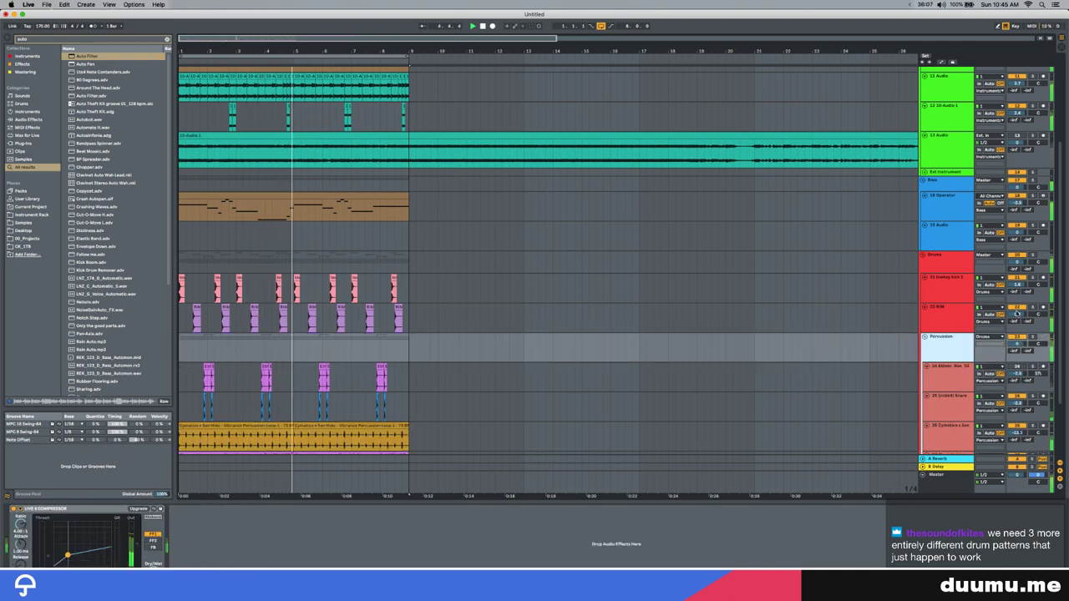
pyautogui.click(946, 311)
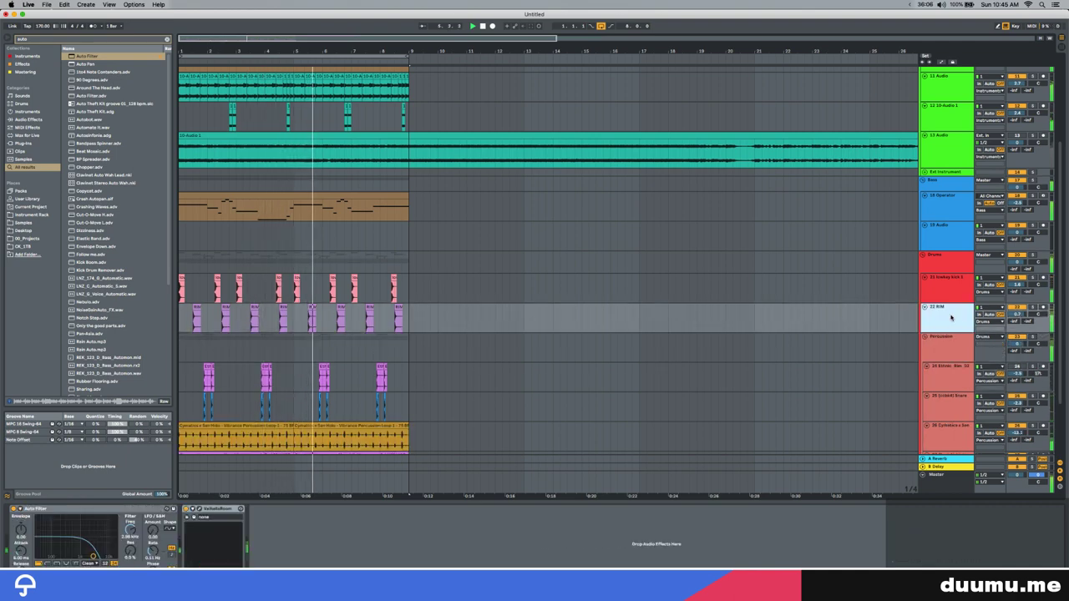
# Clear bars 1 and 2 on the Ethnic rim and snare percussion tracks and toggle the Ethnic rim track's activation
pyautogui.scroll(1, 334, 297)
pyautogui.click(306, 291)
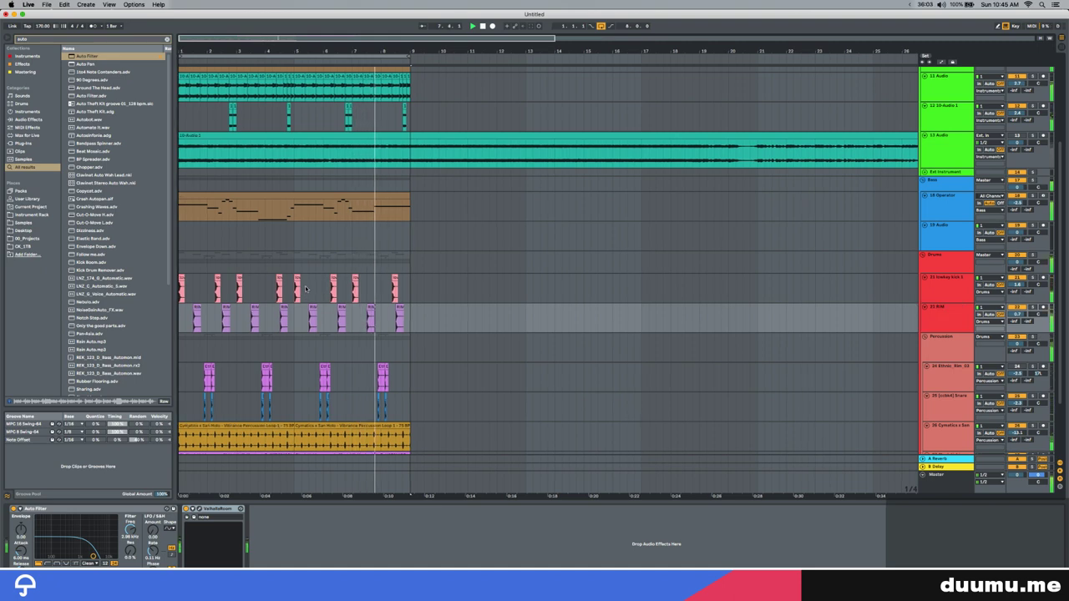
pyautogui.scroll(3, 370, 308)
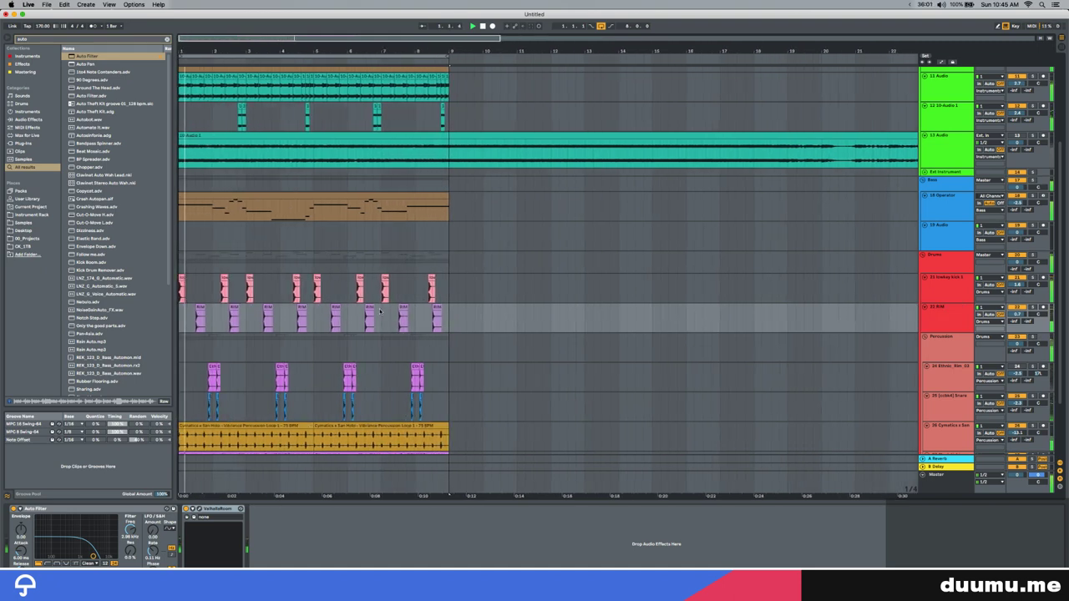
pyautogui.moveTo(237, 407); pyautogui.dragTo(170, 387)
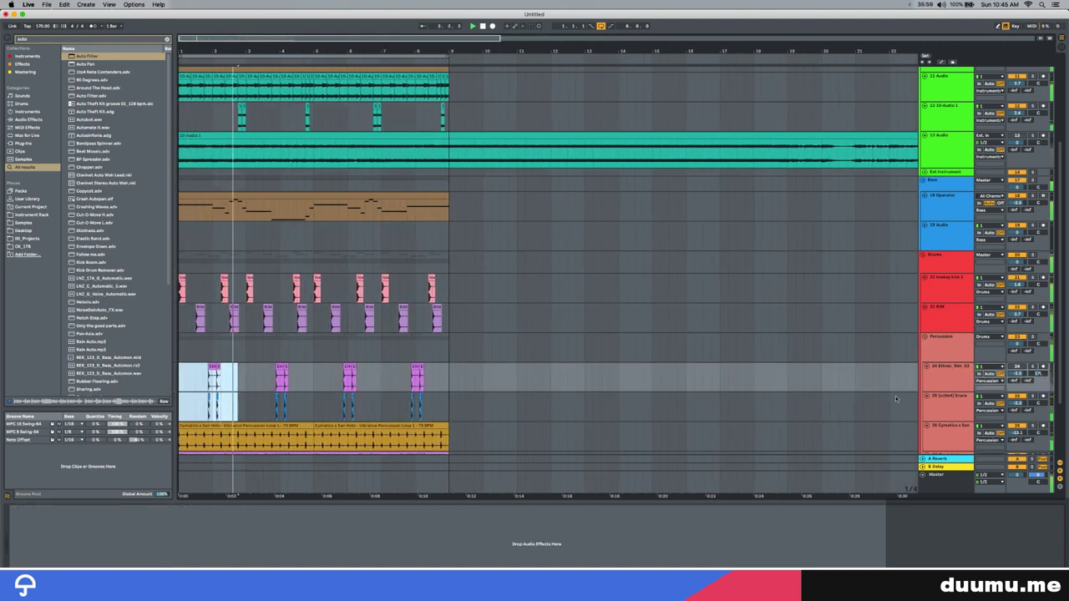
pyautogui.press('Delete')
pyautogui.click(1017, 367)
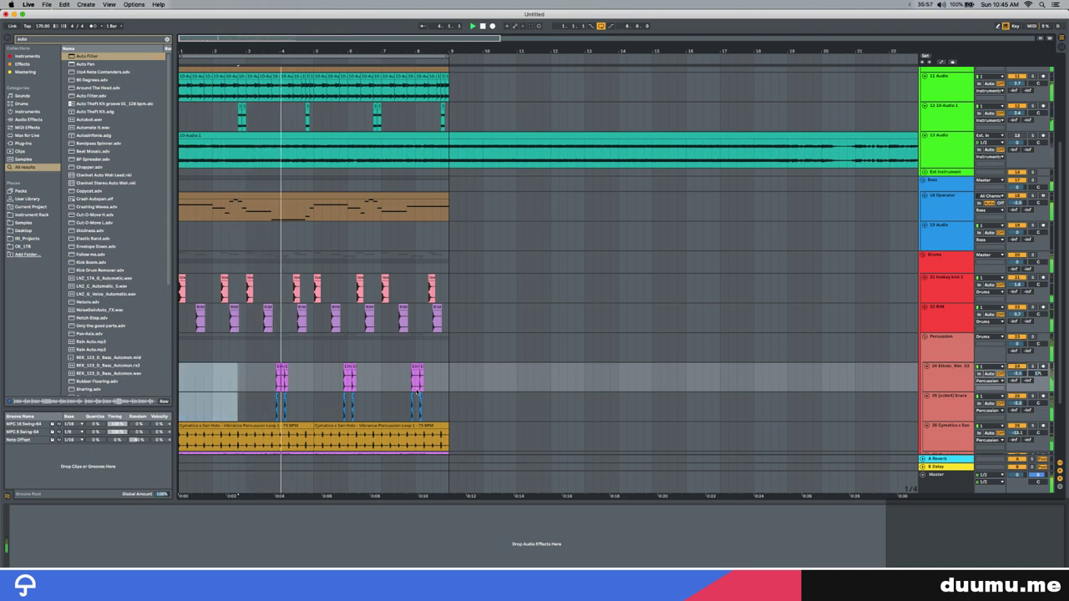
# Try to delete the first hit of the rim and snare pair around bar 6
pyautogui.moveTo(381, 404); pyautogui.dragTo(324, 388)
pyautogui.press('Delete')
pyautogui.press('super+z')
pyautogui.press('Delete')
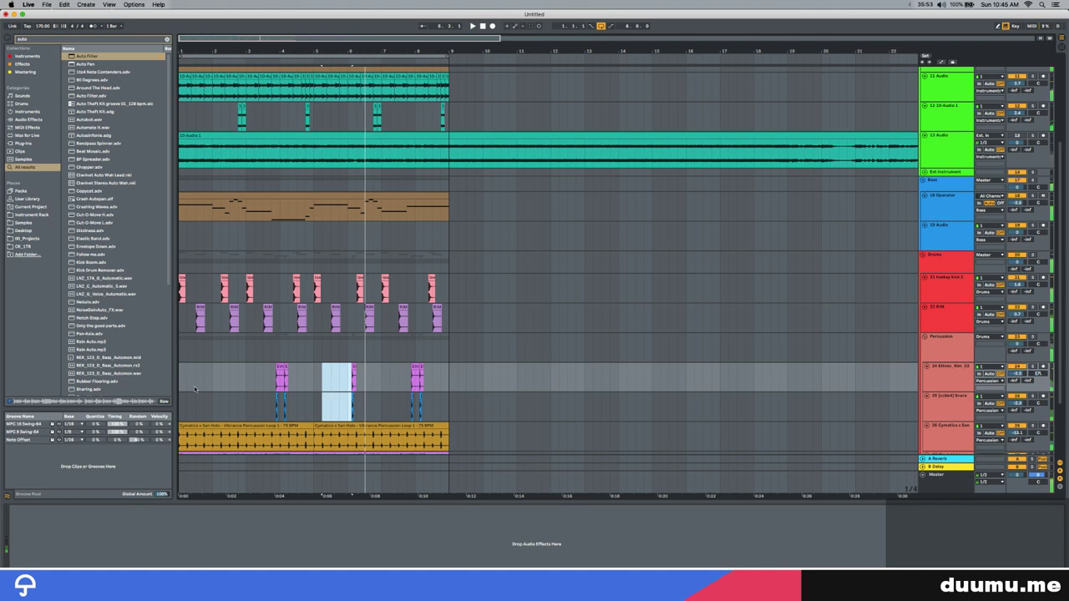
pyautogui.click(188, 383)
pyautogui.press('super+z')
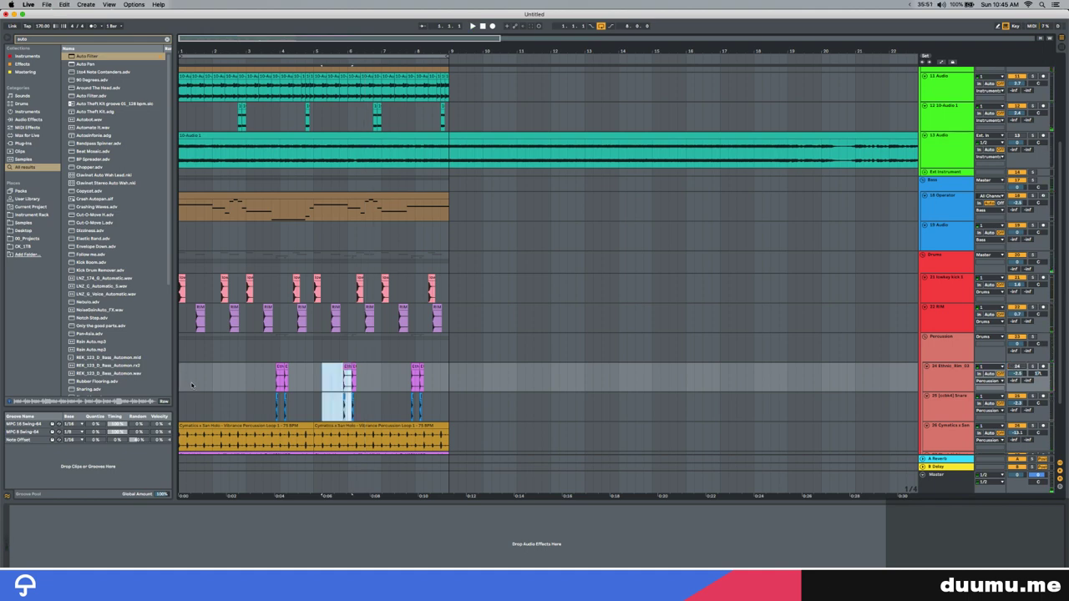
# Remove the first rim and snare hit around bar 6, and copy bars 5 and 6 of both tracks to bars 1 and 2
pyautogui.moveTo(318, 384); pyautogui.dragTo(378, 408)
pyautogui.press('Delete')
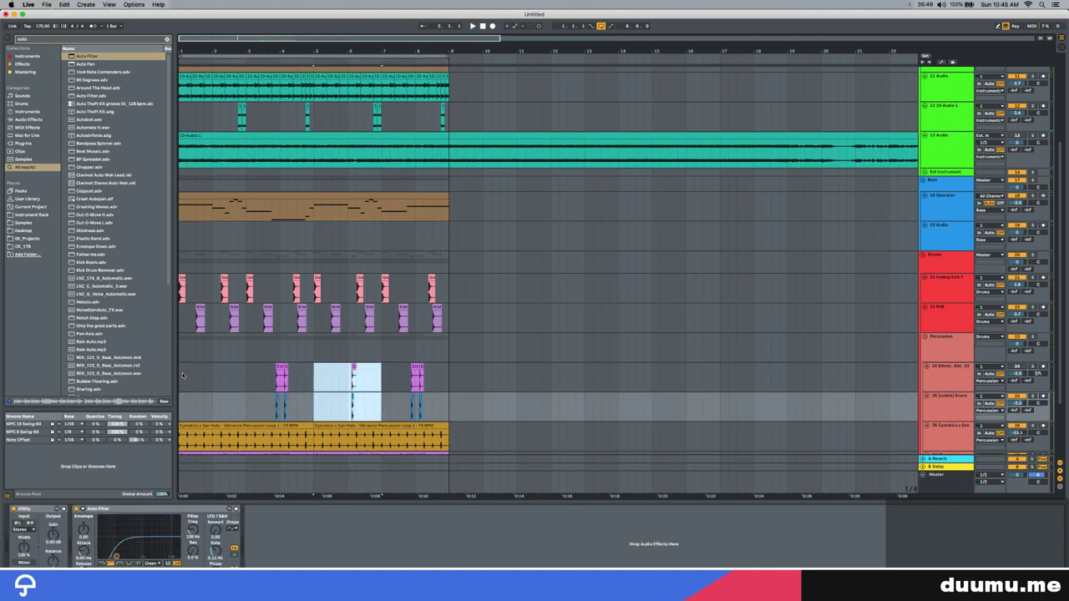
pyautogui.click(183, 376)
pyautogui.press('super+v')
# Play the loop and review the arrangement from the instrument tracks down to the percussion tracks
pyautogui.press('space')
pyautogui.scroll(4, 182, 381)
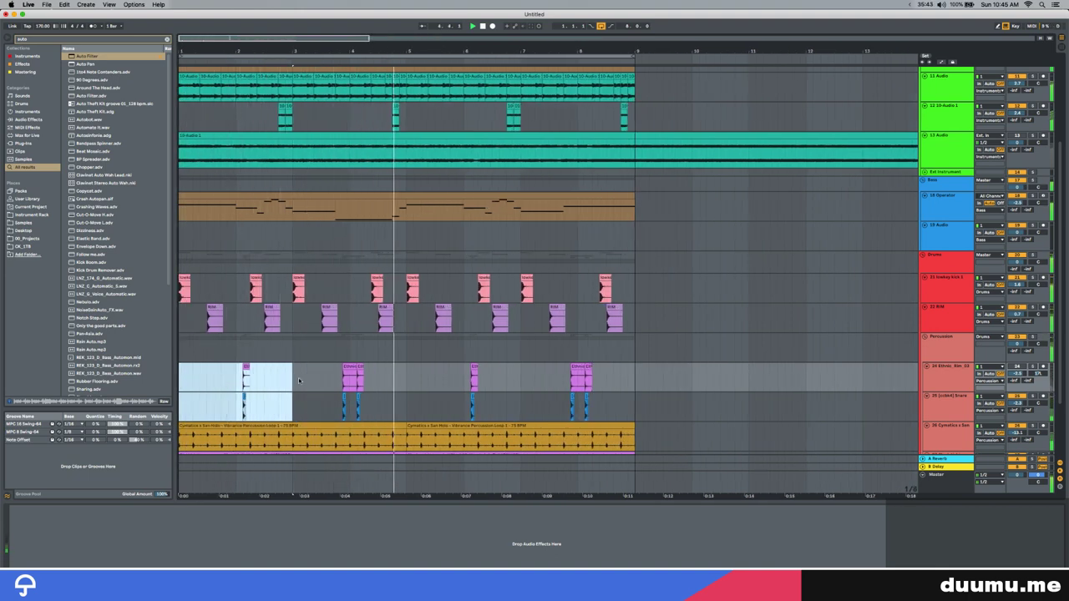
pyautogui.scroll(1, 425, 364)
pyautogui.scroll(-4, 424, 365)
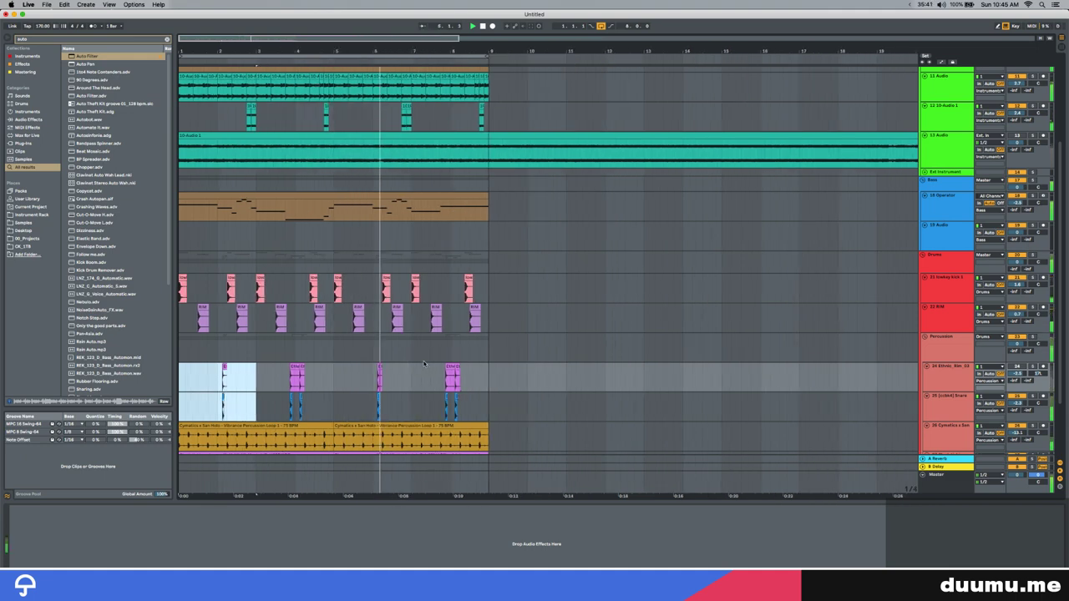
pyautogui.press('-')
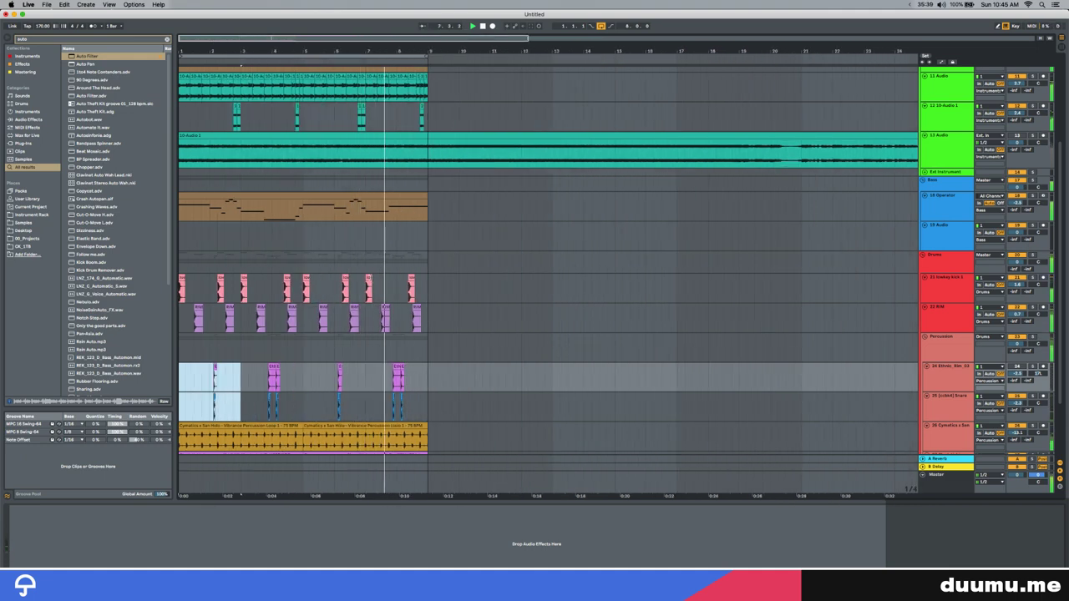
pyautogui.scroll(-3, 373, 283)
pyautogui.scroll(8, 373, 284)
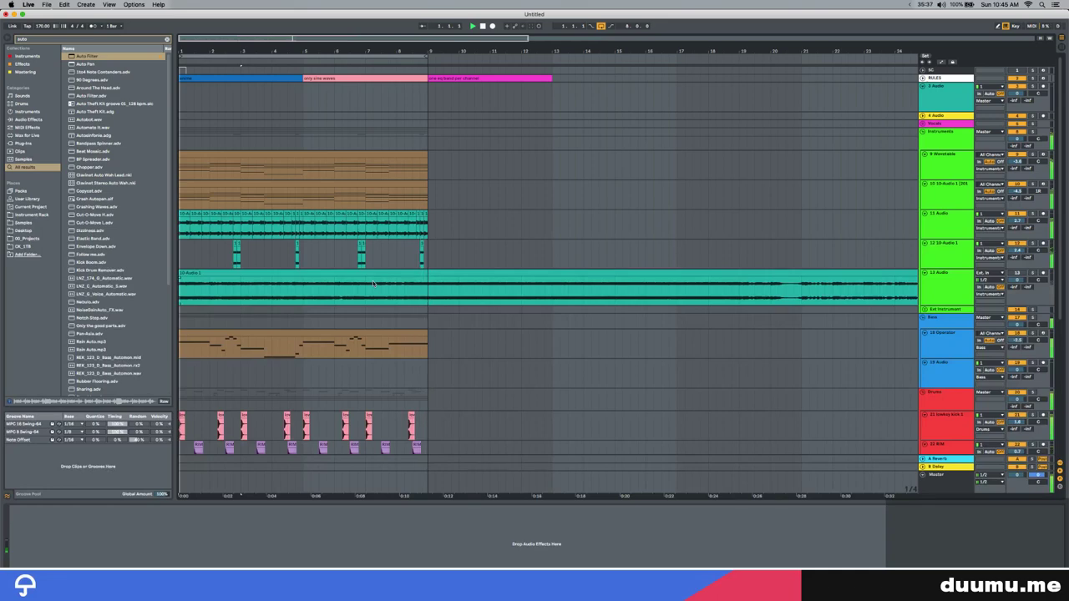
pyautogui.scroll(-5, 334, 282)
pyautogui.press('-')
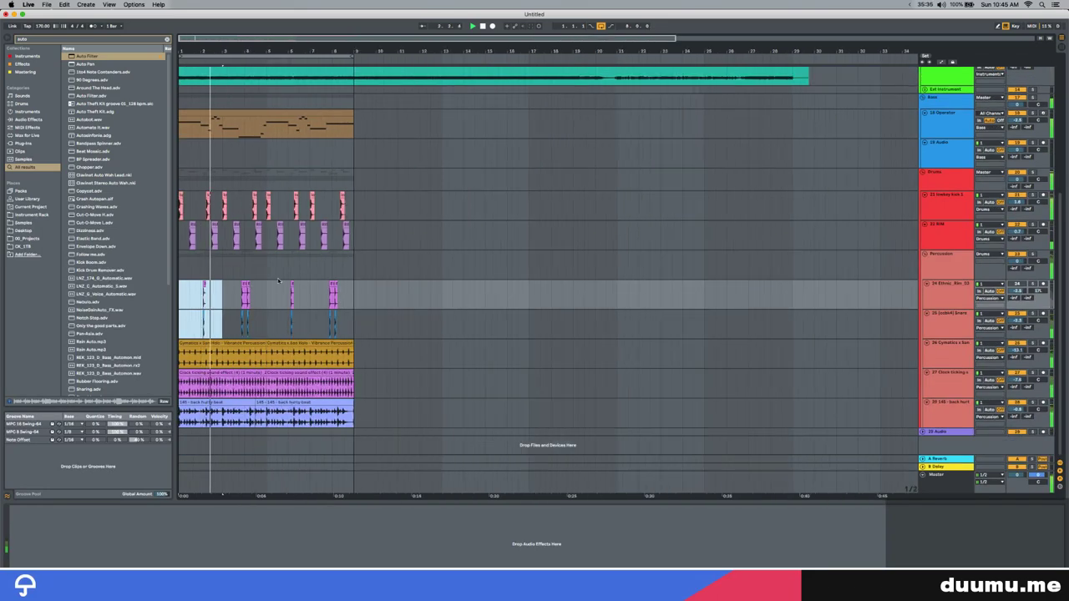
pyautogui.press('-')
pyautogui.scroll(8, 284, 281)
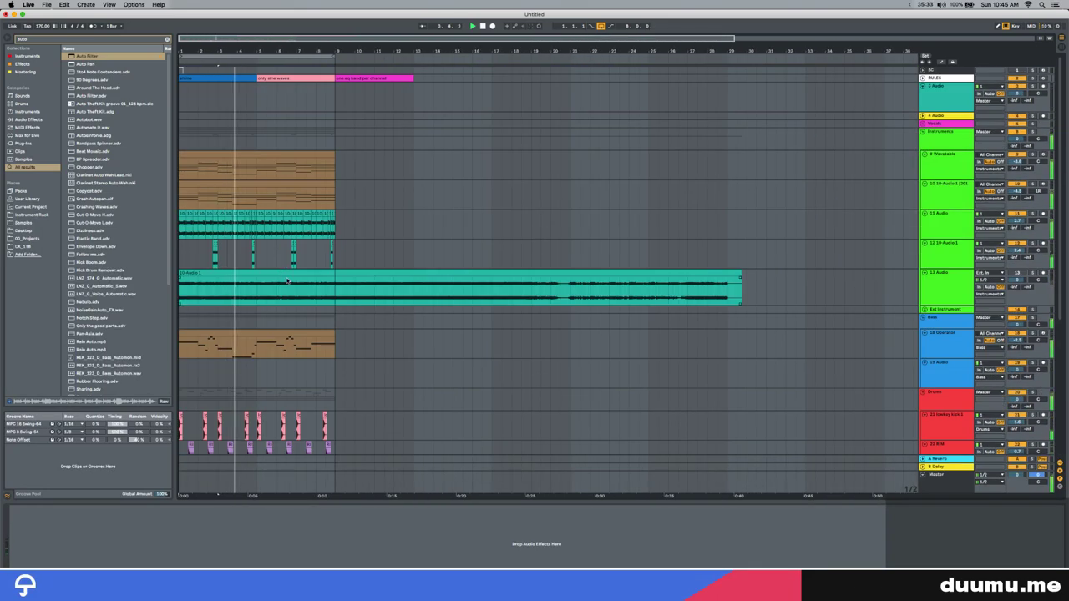
pyautogui.press('+')
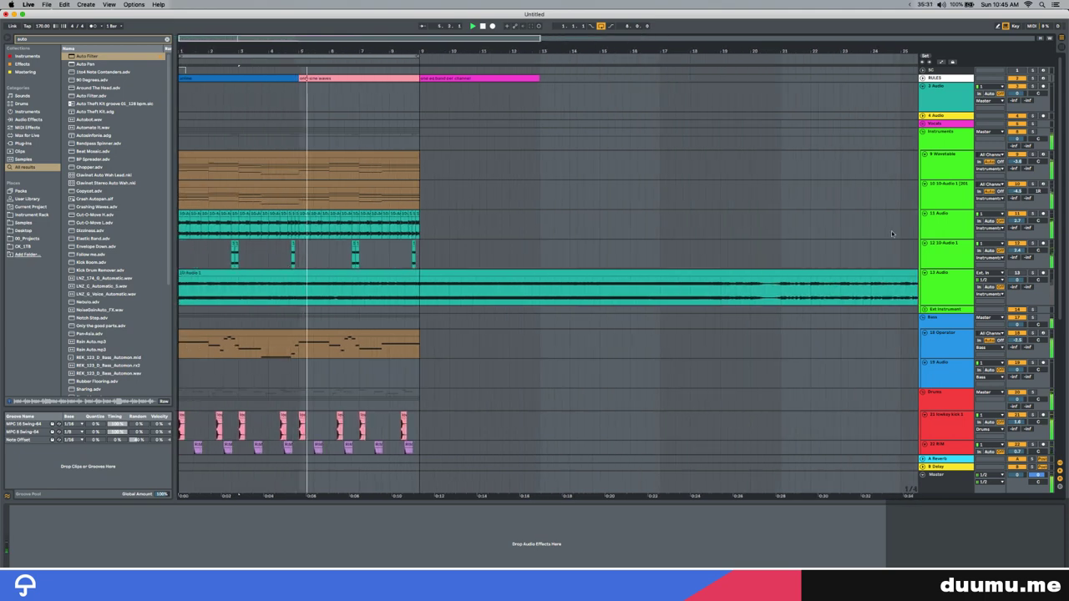
# Duplicate the 10-Audio 1 MIDI track in the Instruments group, solo the copy, open its clip's notes and stop playback
pyautogui.click(954, 189)
pyautogui.press('super+d')
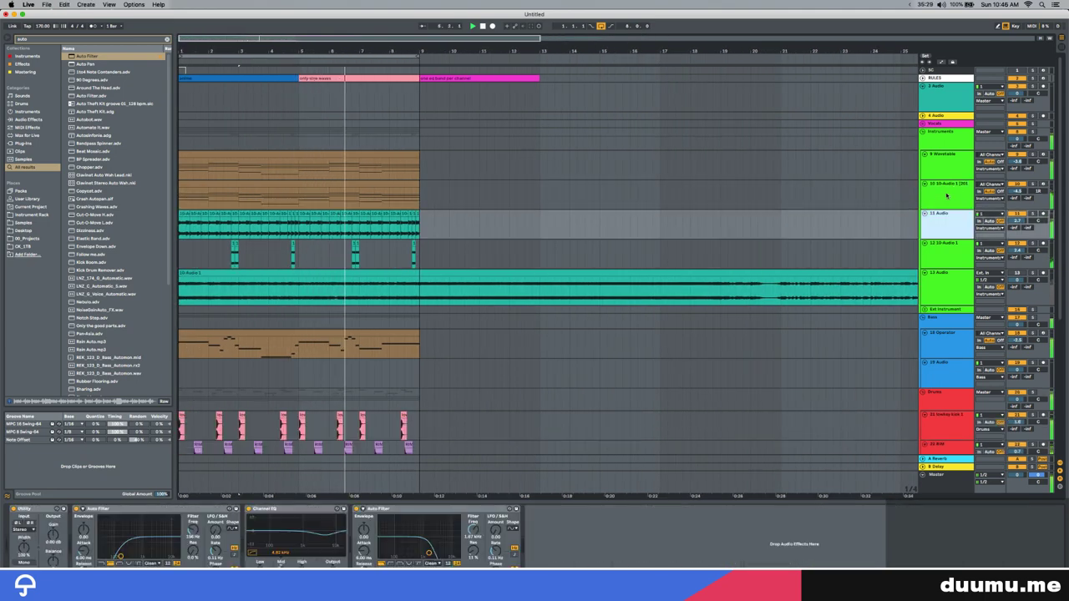
pyautogui.doubleClick(367, 212)
pyautogui.press('space')
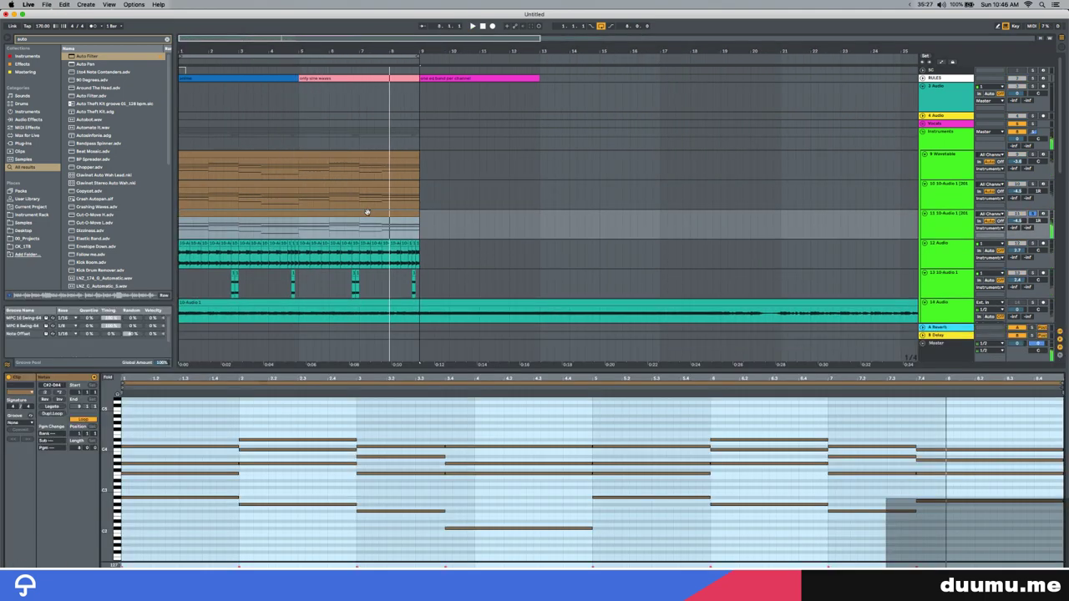
# Delete the copied clip from the duplicated 10-Audio 1 track and play the loop with that track armed
pyautogui.click(368, 212)
pyautogui.press('Delete')
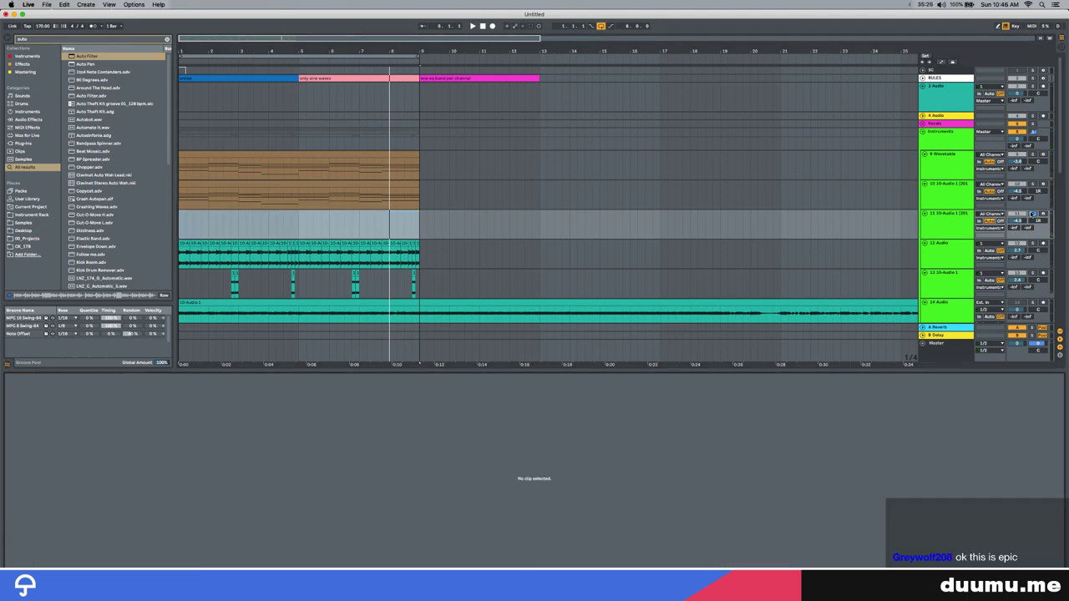
pyautogui.press('space')
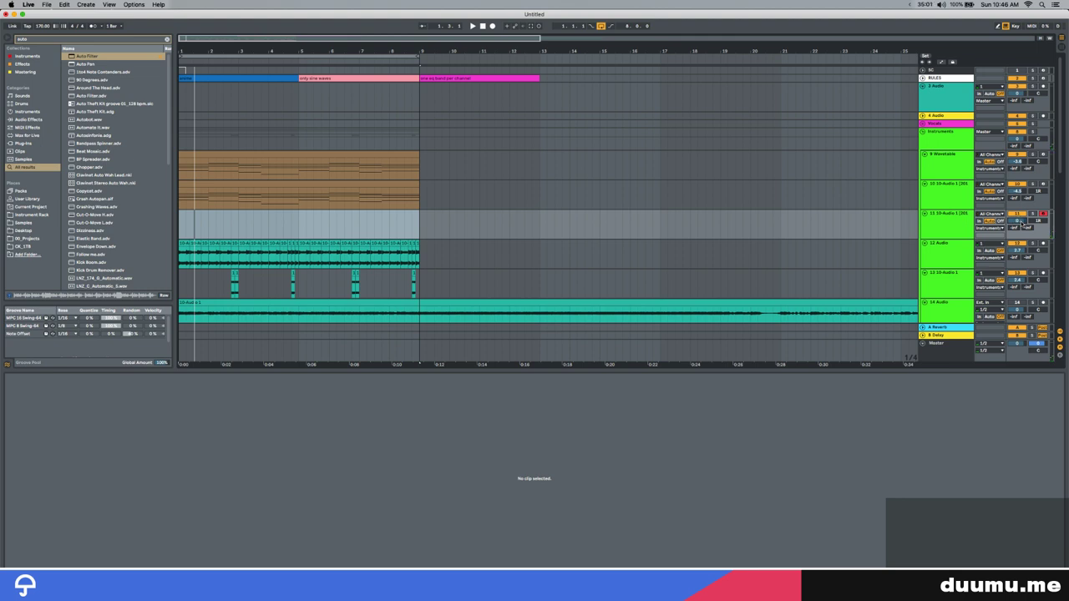
# Open the duplicated 10-Audio 1 track's devices and search the browser for "sampler"
pyautogui.doubleClick(953, 230)
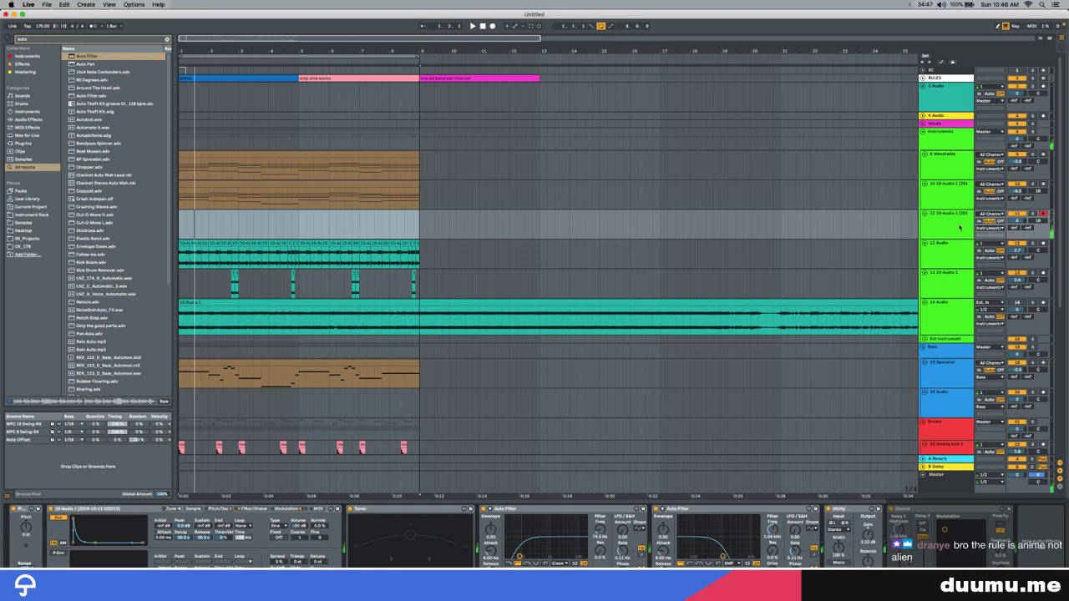
pyautogui.write('qsamplerq')
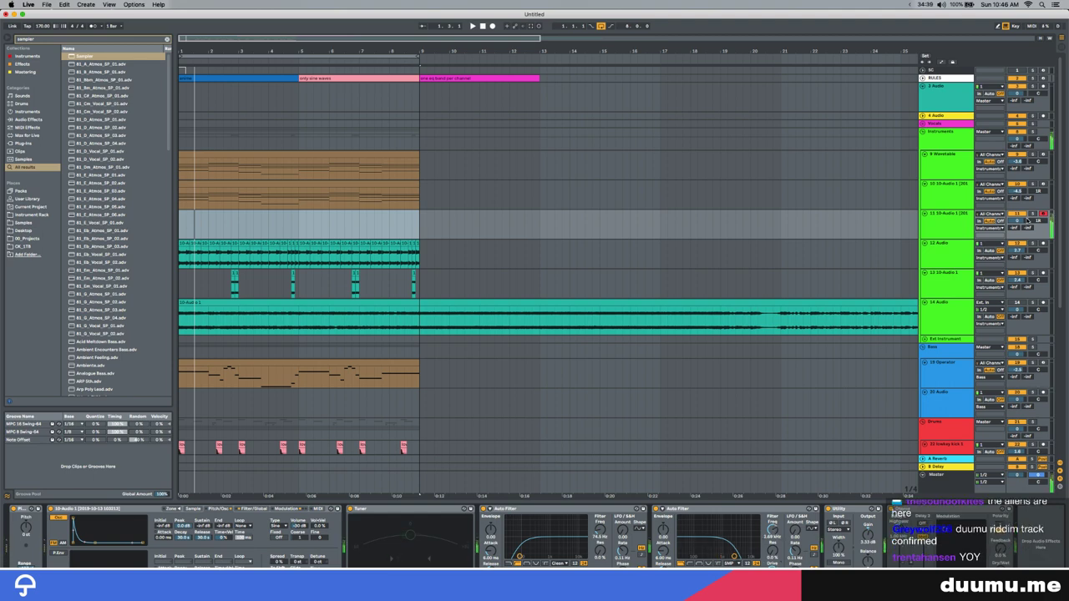
# Insert an empty eight-bar MIDI clip from bar 1 on the duplicated 10-Audio 1 track and start playback
pyautogui.click(329, 195)
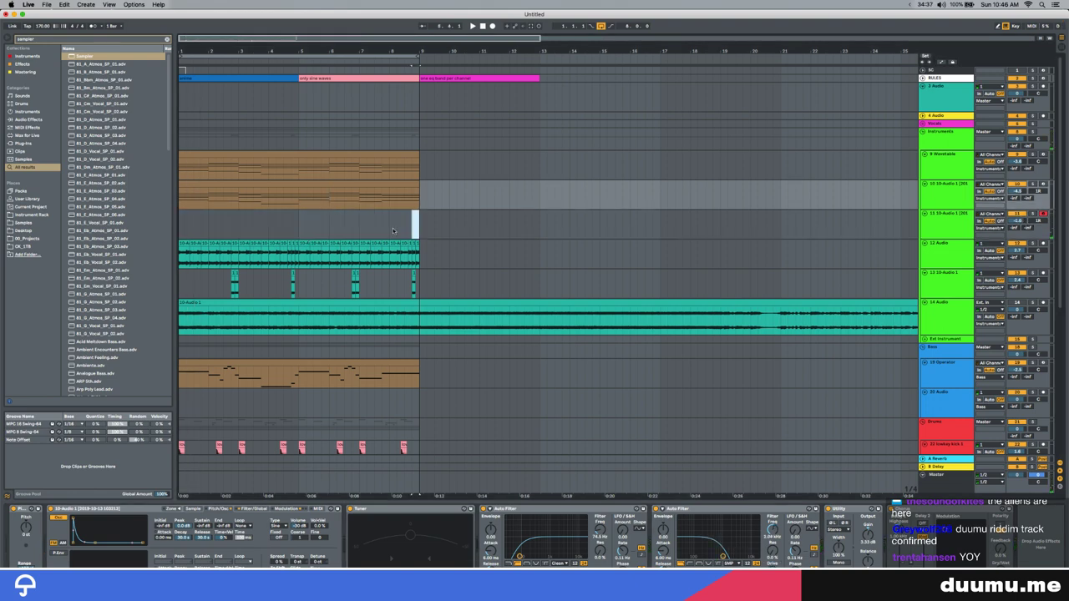
pyautogui.moveTo(393, 230); pyautogui.dragTo(177, 227)
pyautogui.press('super+shift+m')
pyautogui.press('space')
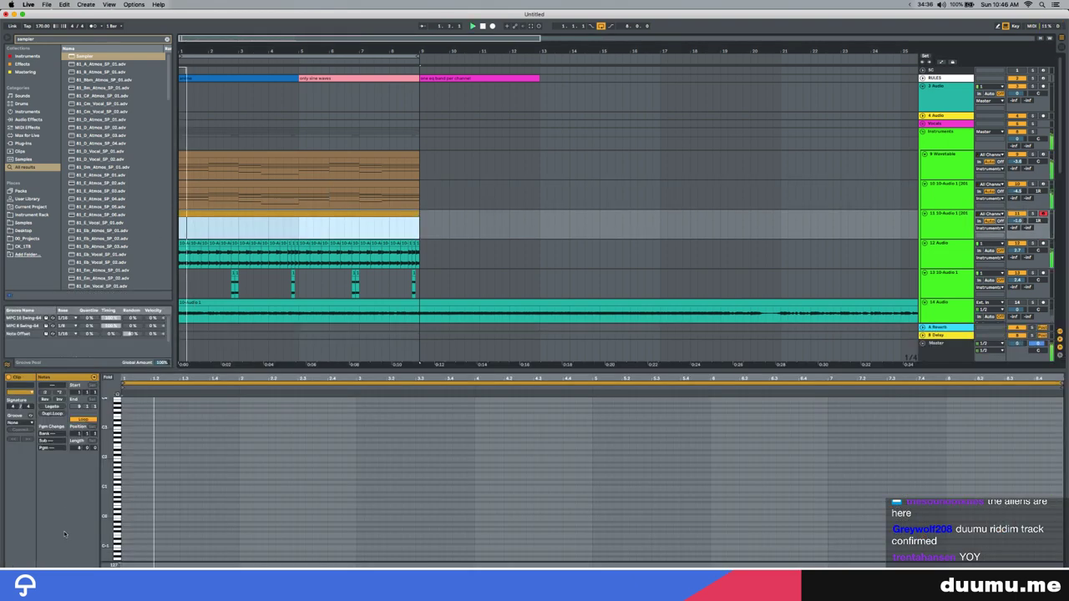
# Write a short melody of C#3, G#3, G#3, D#3 and C#3 notes across the new clip's first two bars and play it
pyautogui.doubleClick(171, 463)
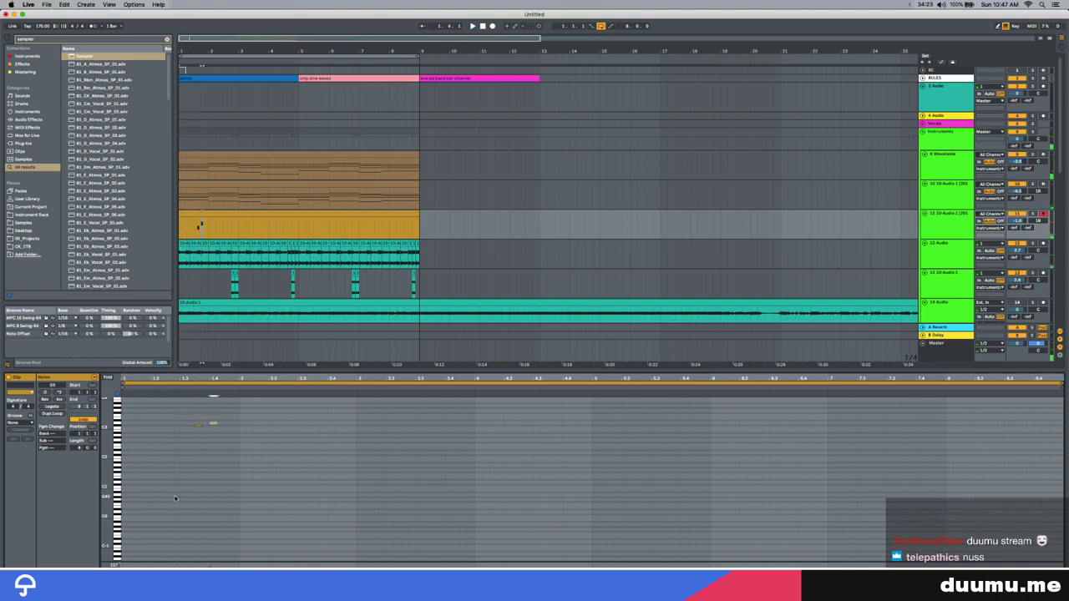
pyautogui.moveTo(217, 379); pyautogui.dragTo(271, 406)
pyautogui.press('space')
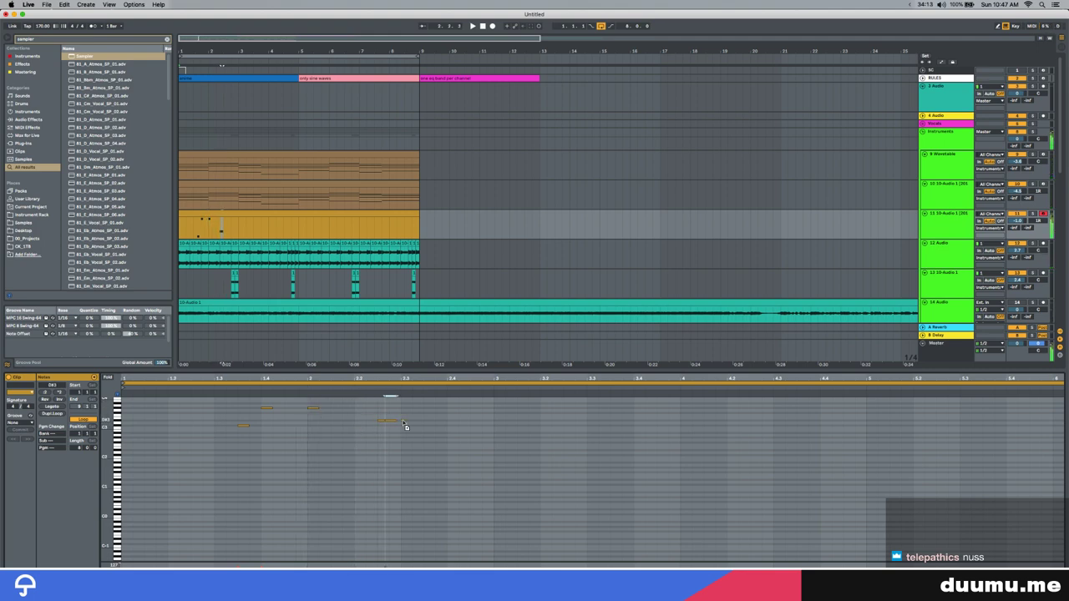
pyautogui.press('space')
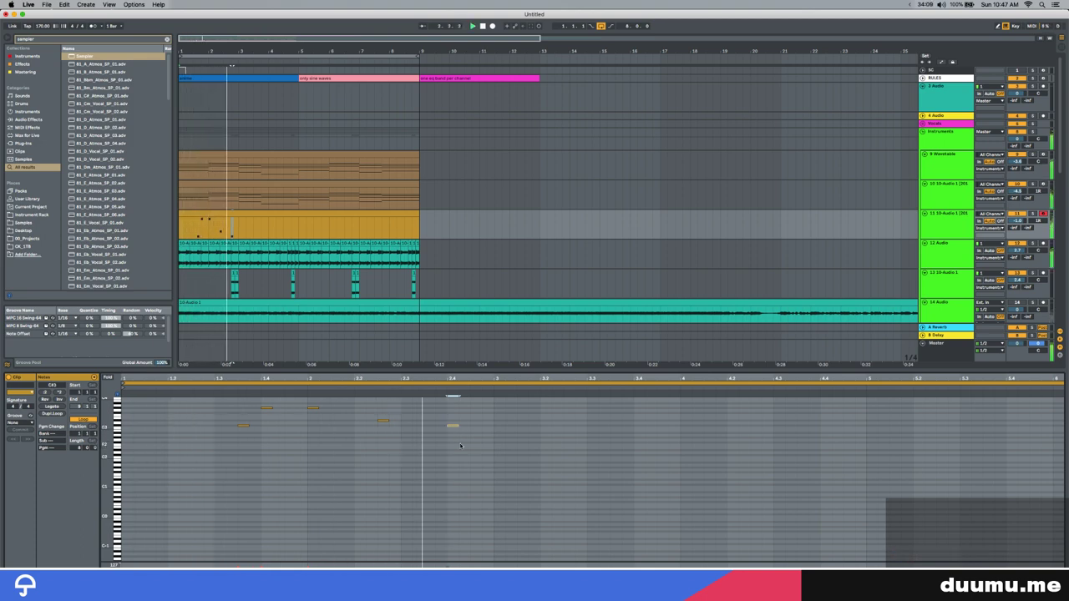
# Repeat the two-bar melody in bars 3 and 4, changing the copy's last three notes to D#3, F3 and A#2
pyautogui.press('super+d')
pyautogui.press('super+d')
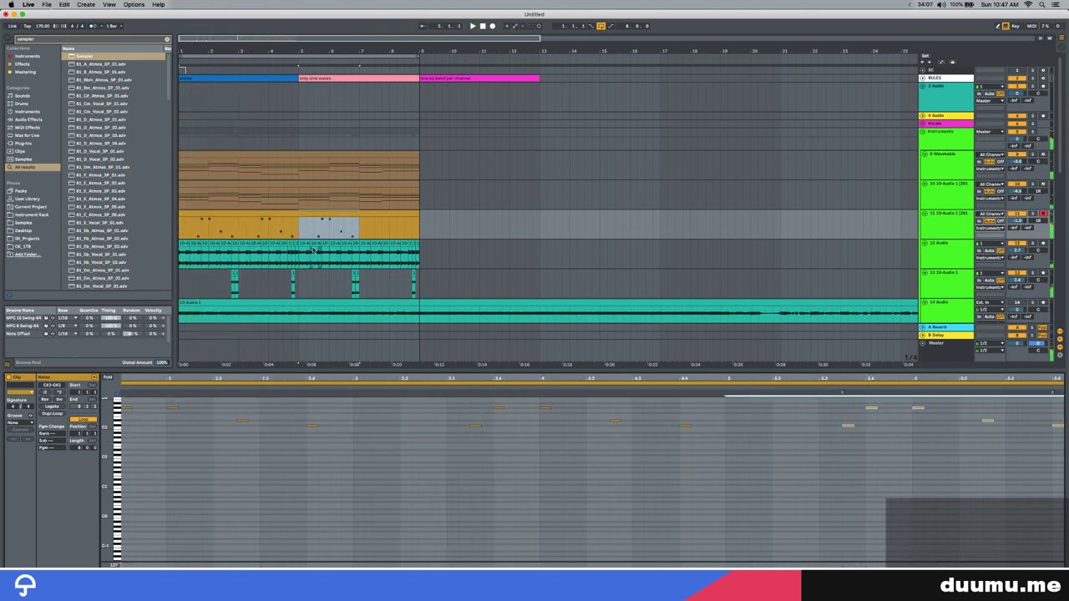
pyautogui.press('super+z')
pyautogui.moveTo(459, 403); pyautogui.dragTo(499, 434)
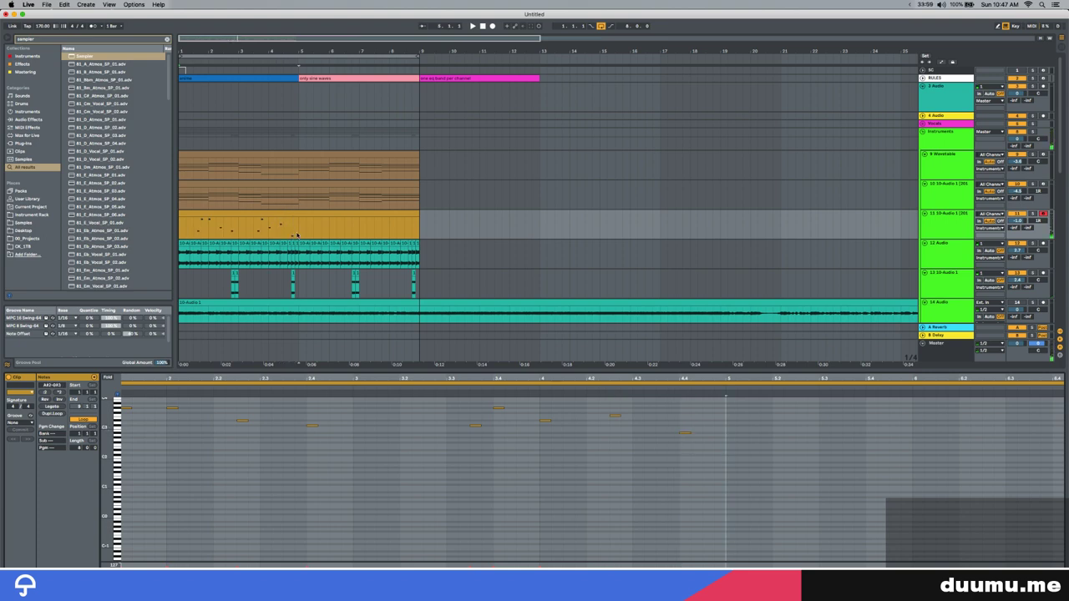
# Consolidate the melody's first four bars into one clip, duplicate it to bars 5 through 8, and open the first clip
pyautogui.click(269, 220)
pyautogui.press('super+j')
pyautogui.press('super+d')
pyautogui.click(276, 215)
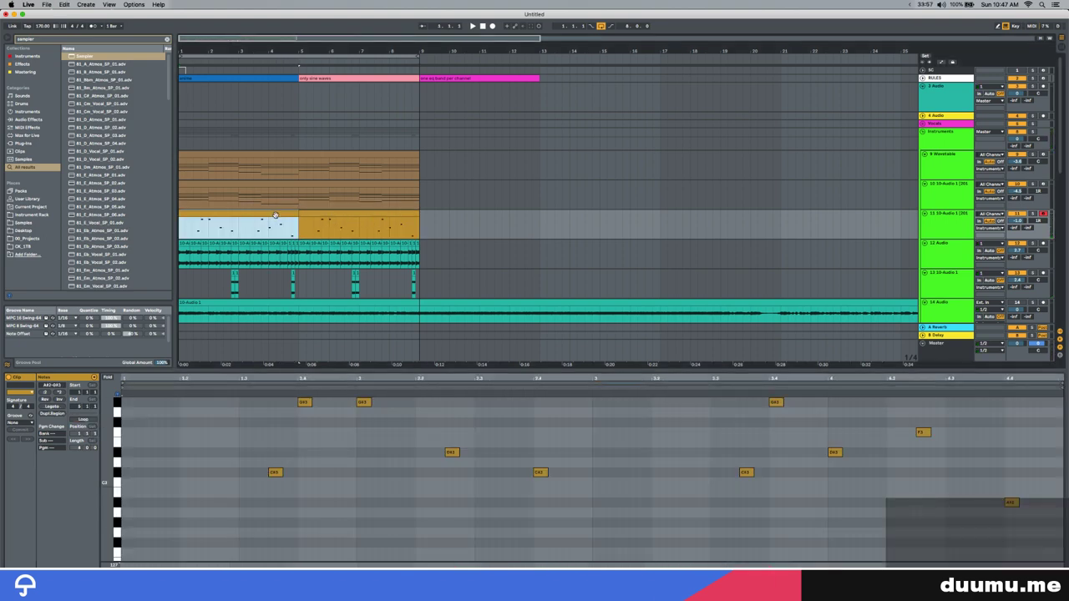
# Solo the sampled melody track, play it back and show its device chain
pyautogui.click(1033, 215)
pyautogui.press('space')
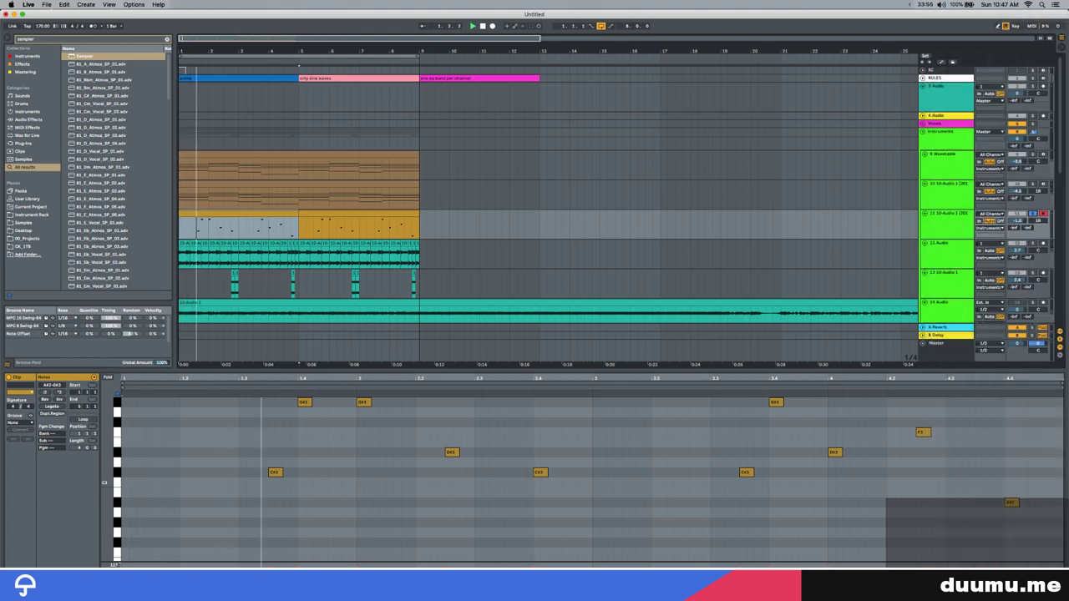
pyautogui.hotkey('shift', 'Tab')
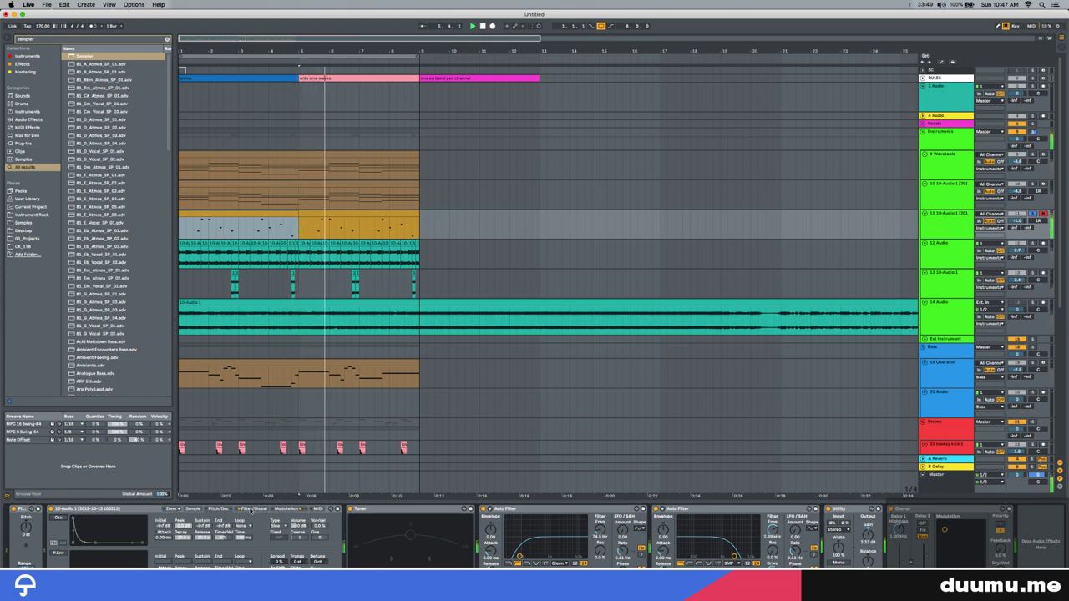
# Find Wavetable in the library and load it on the melody track in place of the sampler instrument
pyautogui.click(32, 40)
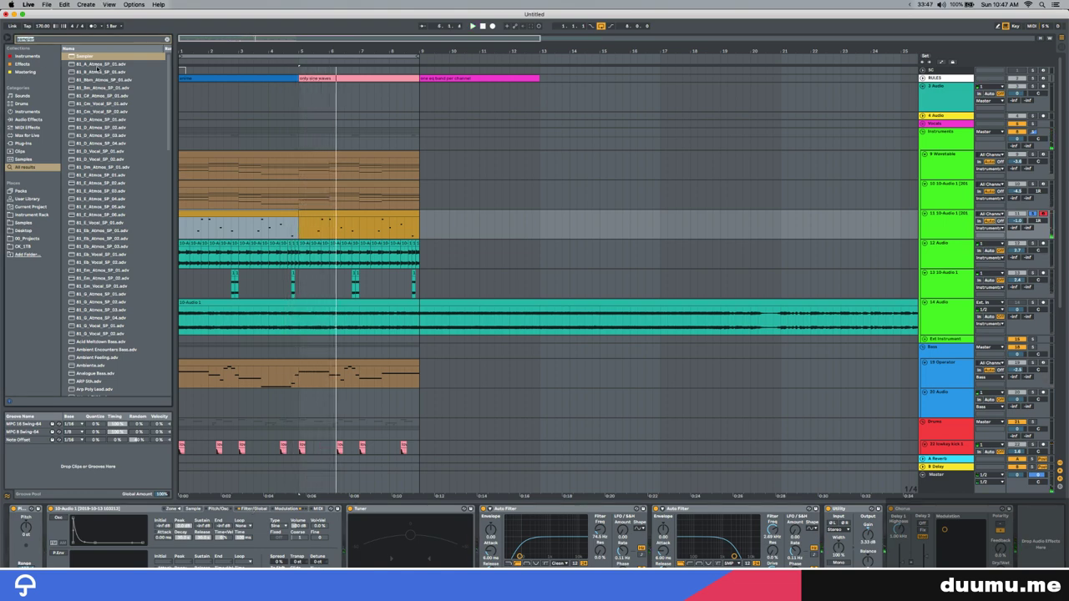
pyautogui.write('wav')
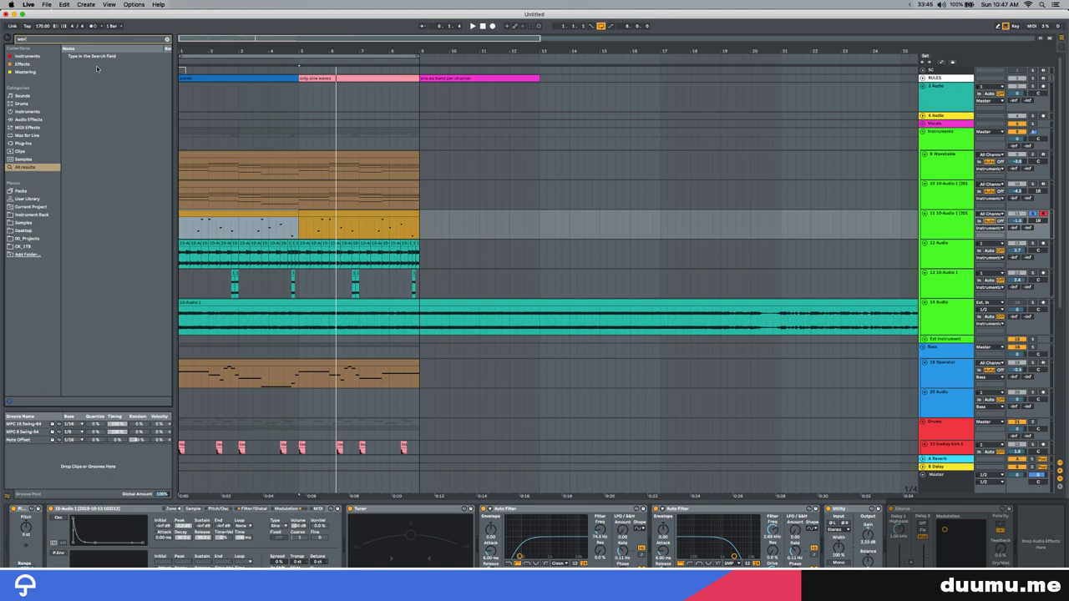
pyautogui.press('Down')
pyautogui.press('Return')
pyautogui.press('super+f')
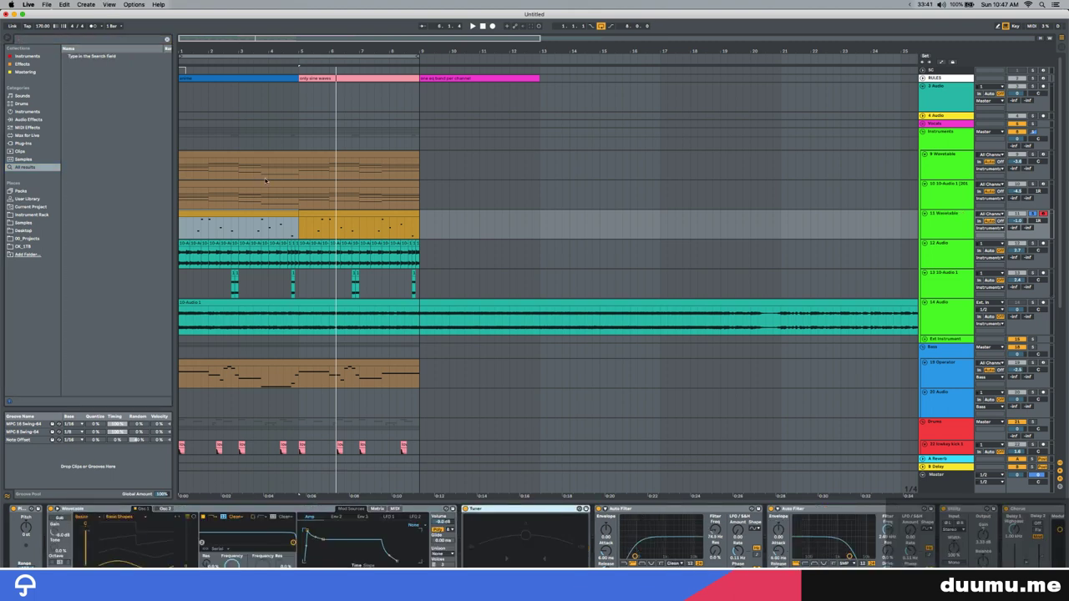
# Delete the effects after Wavetable on the melody track, from Tuner through both Auto Filters and Utility to Chorus
pyautogui.click(528, 509)
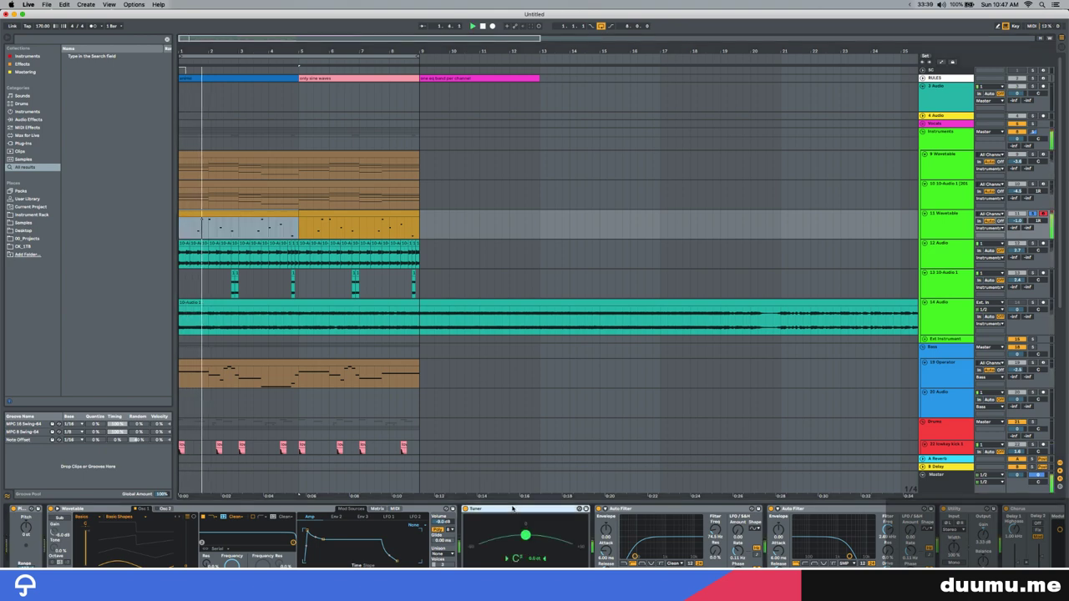
pyautogui.hscroll(3, 906, 511)
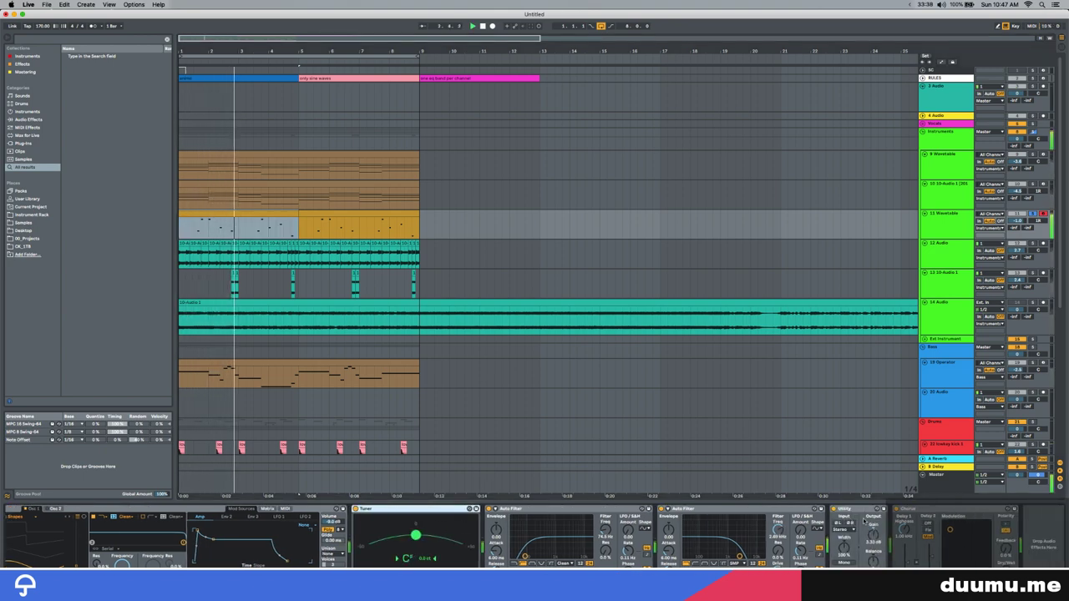
pyautogui.keyDown('shift'); pyautogui.click(919, 509); pyautogui.keyUp('shift')
pyautogui.press('Delete')
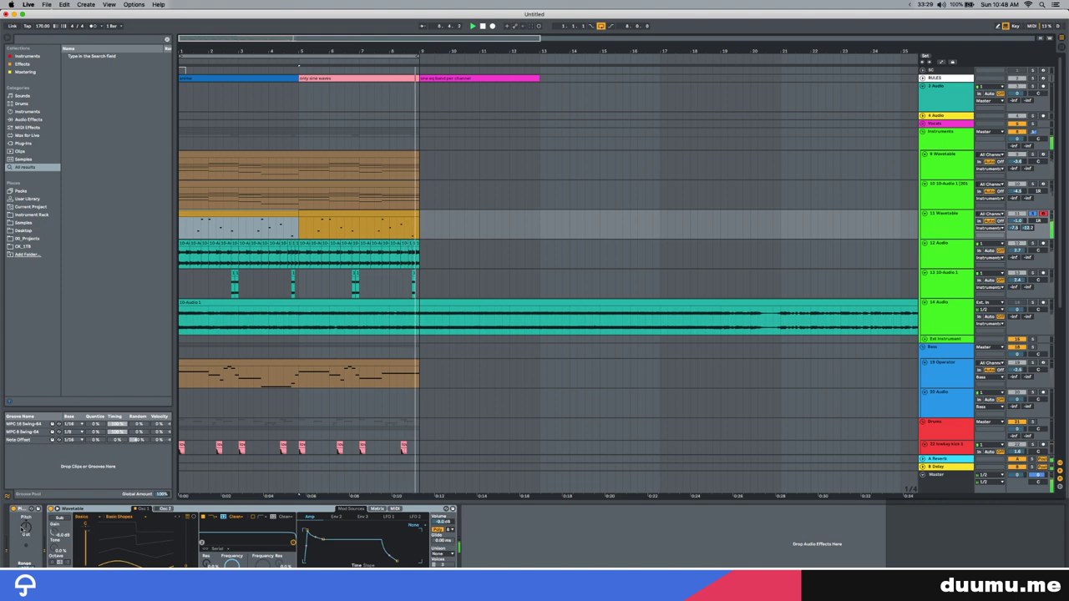
# Unsolo the melody Wavetable track and fine-tune its volume against the full mix
pyautogui.click(1033, 214)
pyautogui.press('+')
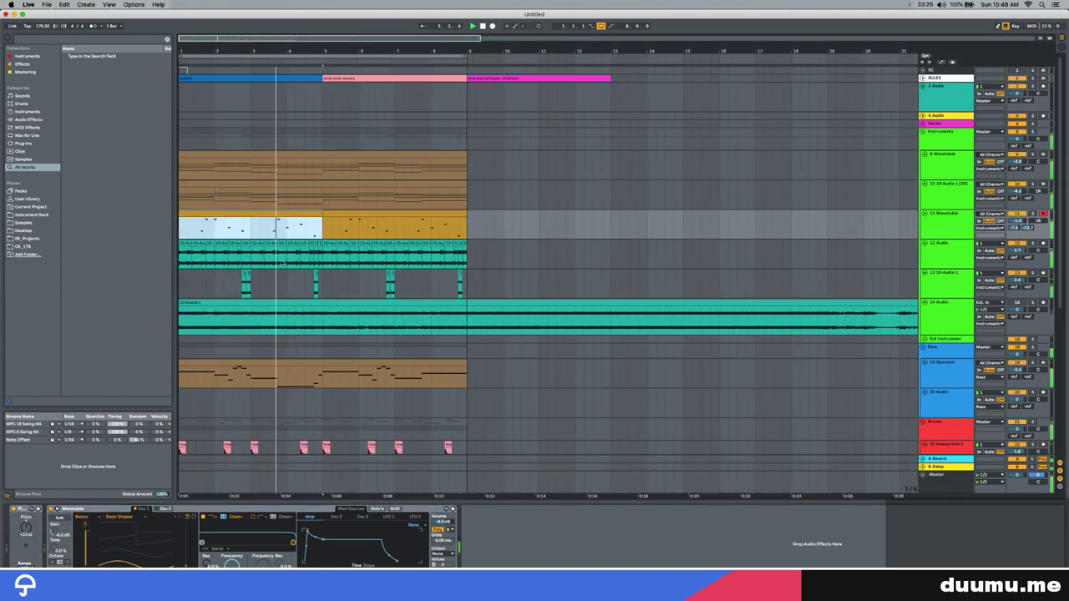
pyautogui.moveTo(1017, 221); pyautogui.dragTo(1017, 219)
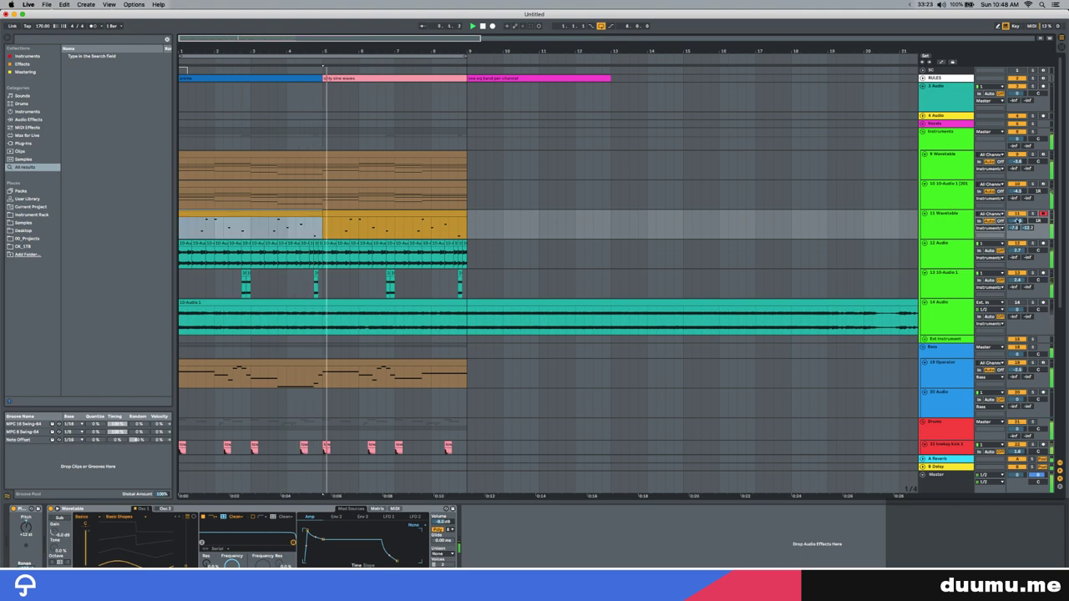
# Adjust the Saturator's drive on the Drums group
pyautogui.scroll(-5, 1017, 251)
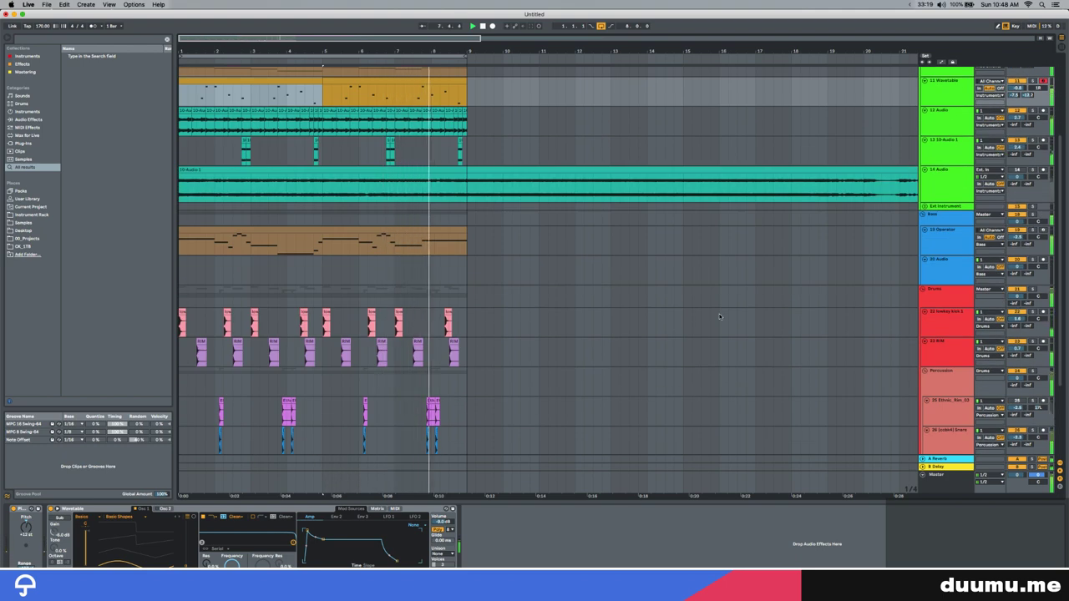
pyautogui.click(937, 299)
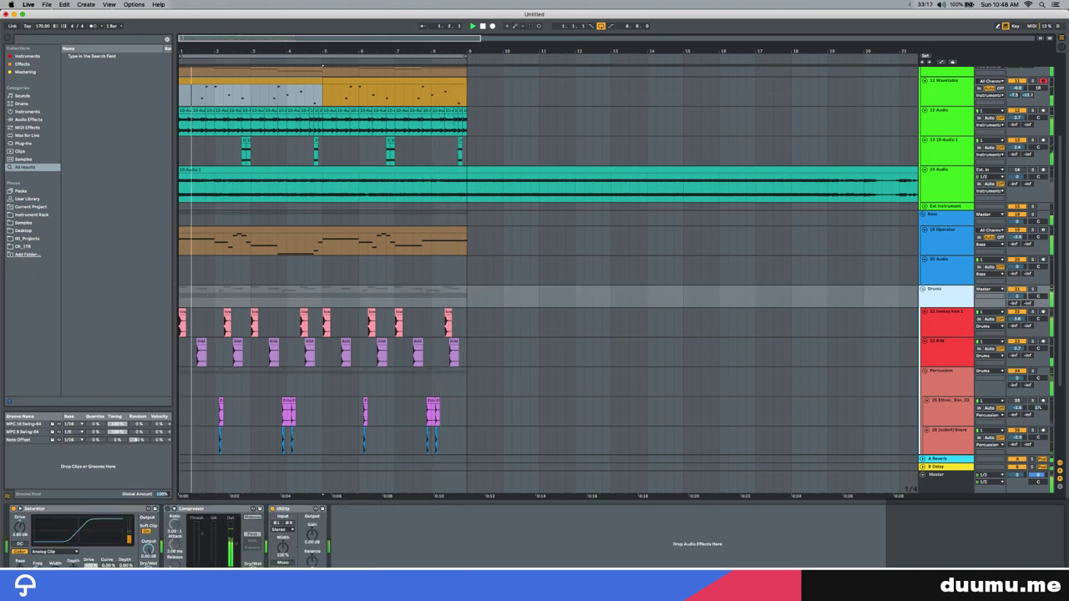
pyautogui.moveTo(20, 528); pyautogui.dragTo(19, 524)
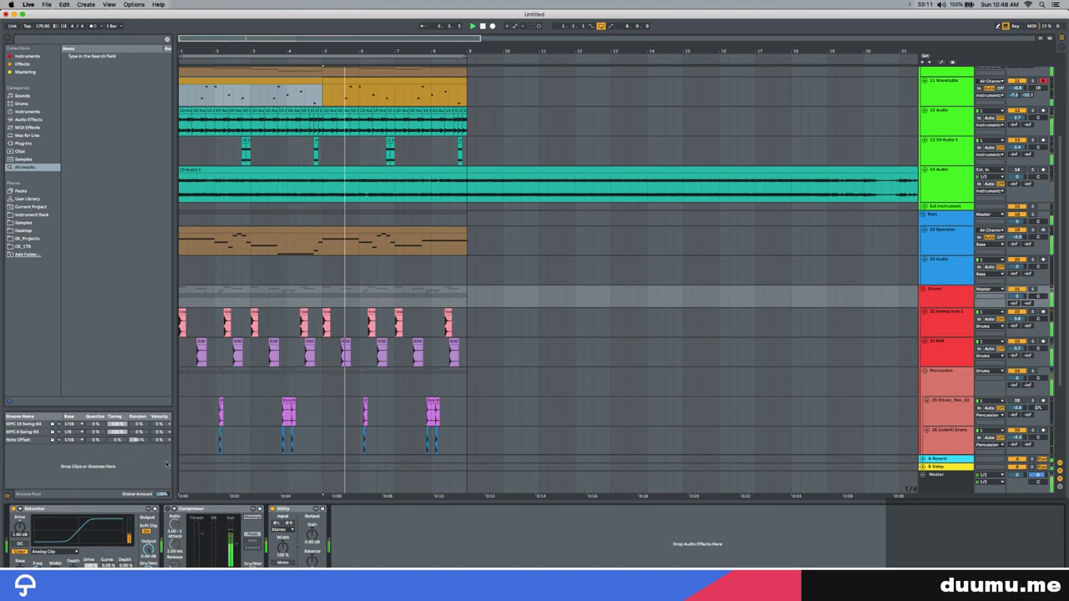
# Stop playback, search the library for "kick" and audition the samples, settling on Ay Kick.wav
pyautogui.scroll(-3, 295, 385)
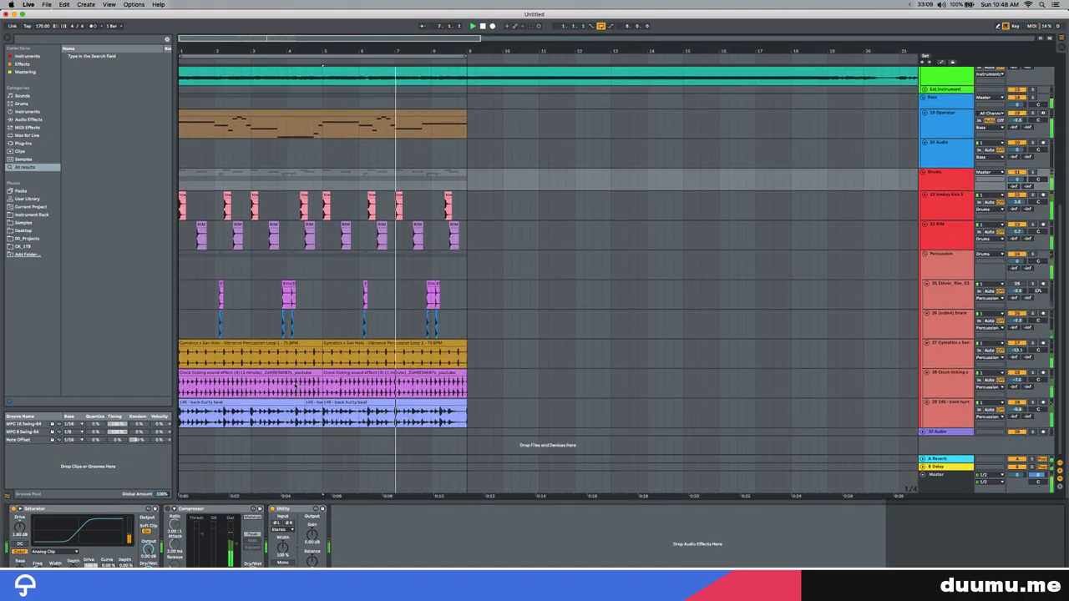
pyautogui.click(937, 212)
pyautogui.press('space')
pyautogui.press('super+f')
pyautogui.write('kic')
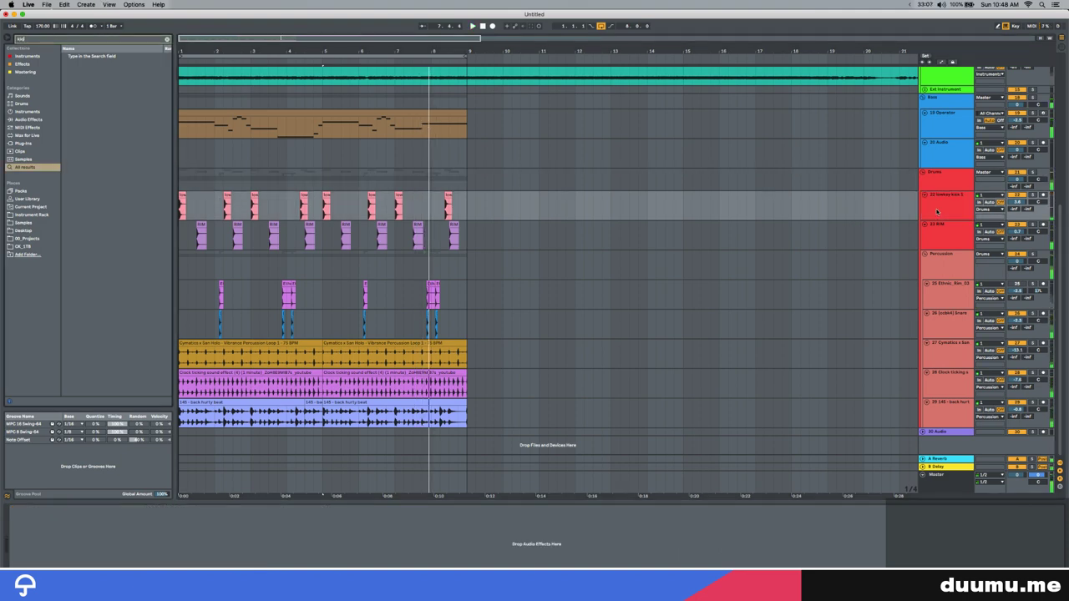
pyautogui.write('k')
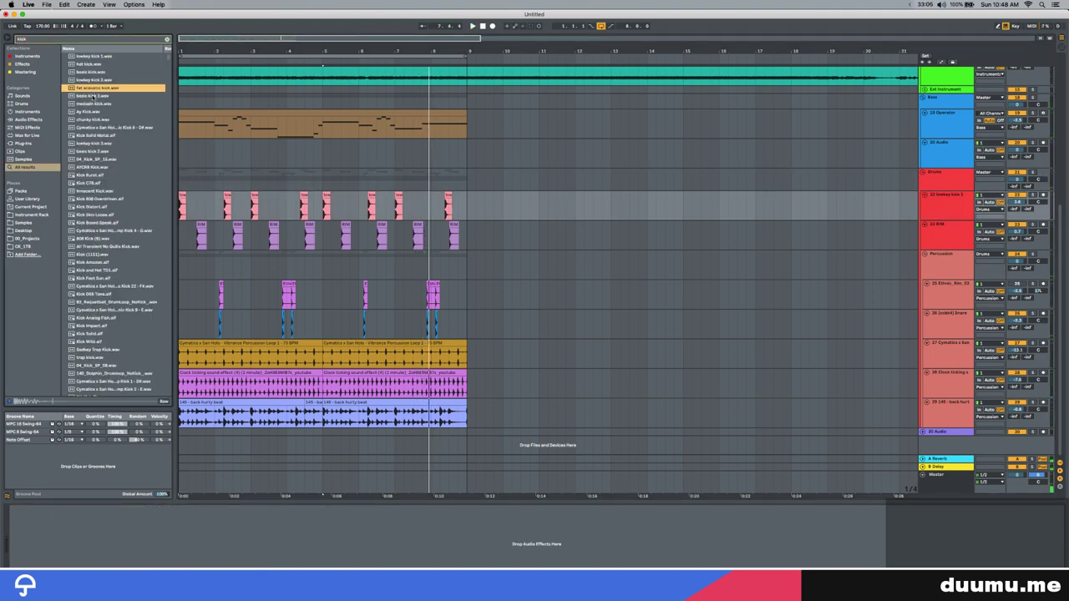
pyautogui.click(93, 97)
pyautogui.click(93, 105)
pyautogui.click(96, 112)
pyautogui.click(96, 120)
pyautogui.click(98, 127)
pyautogui.click(96, 114)
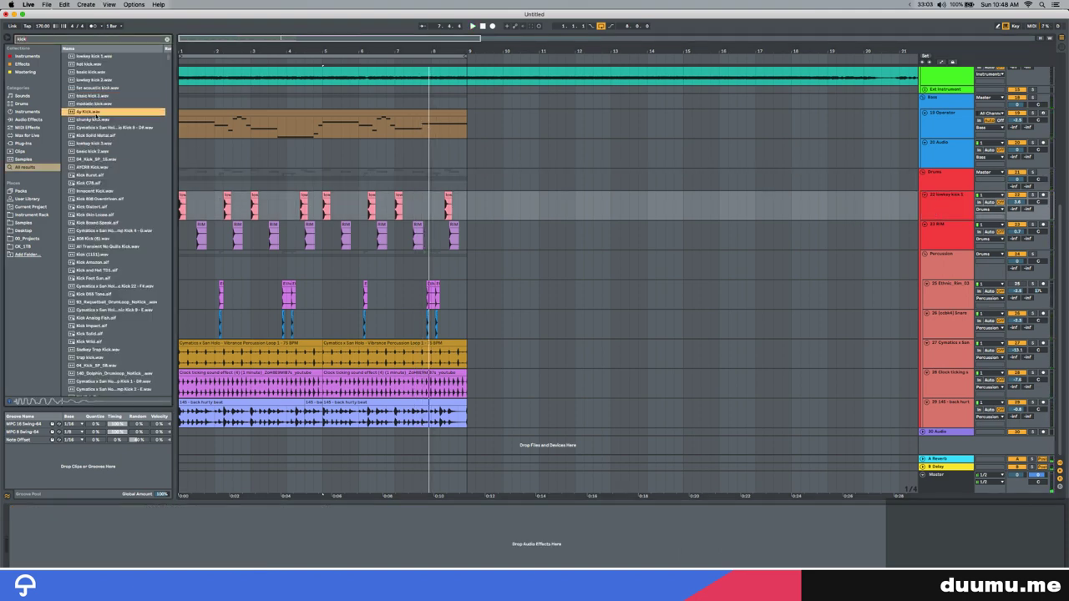
# Insert a new audio track below the lowkey kick track and place the Ay Kick sample near its start
pyautogui.click(952, 212)
pyautogui.press('super+t')
pyautogui.moveTo(88, 112); pyautogui.dragTo(183, 241)
pyautogui.press('+')
pyautogui.press('+')
pyautogui.press('+')
# Add an Auto Filter to the Ay Kick track and lower its high-pass cutoff frequency
pyautogui.press('super+f')
pyautogui.write('quto')
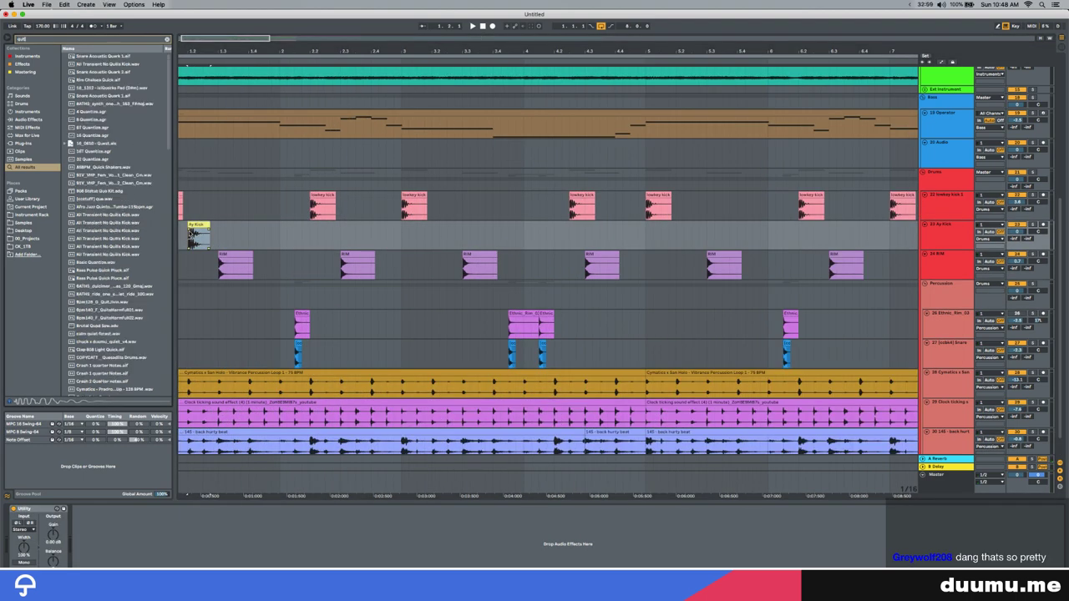
pyautogui.write('to fi')
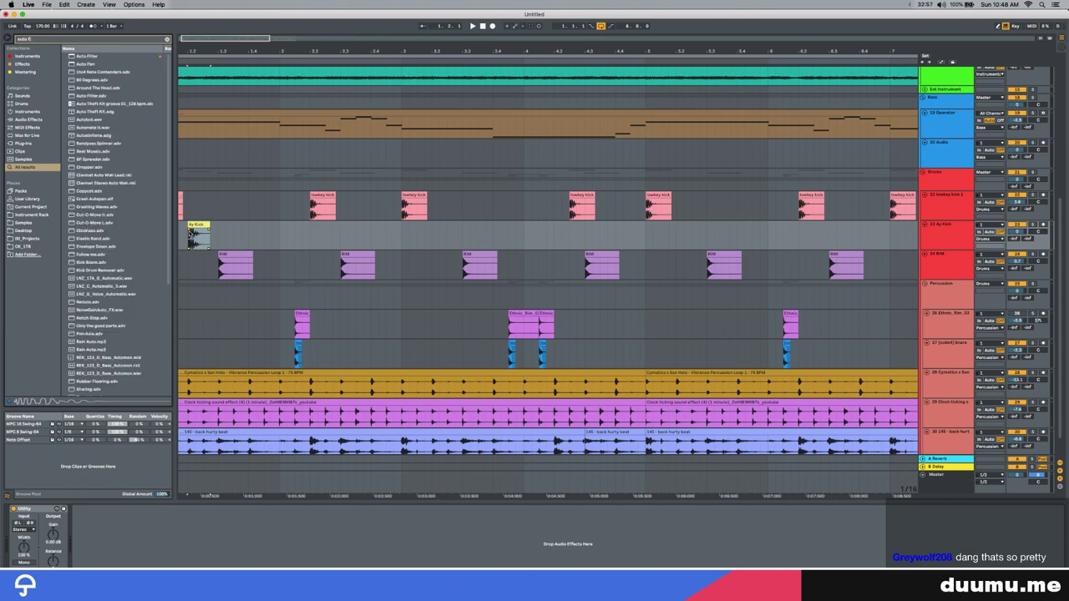
pyautogui.press('Down')
pyautogui.press('Return')
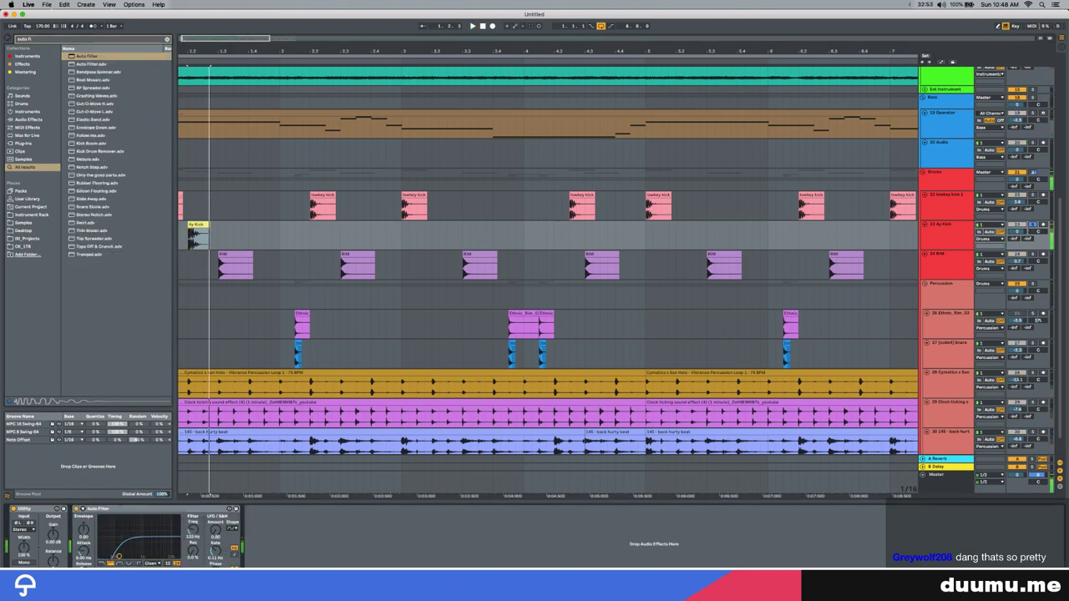
pyautogui.moveTo(195, 533); pyautogui.dragTo(196, 540)
# Find the Haas preset in the library and add it to the end of the Ay Kick track's effects
pyautogui.press('super+f')
pyautogui.write('has')
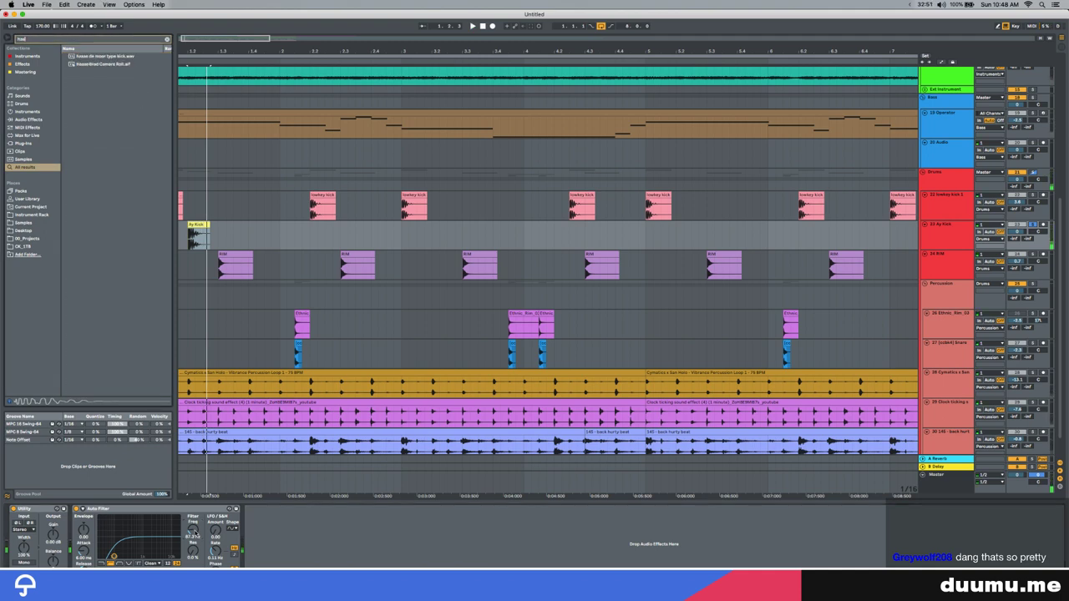
pyautogui.write('s')
pyautogui.press('Down')
pyautogui.press('Return')
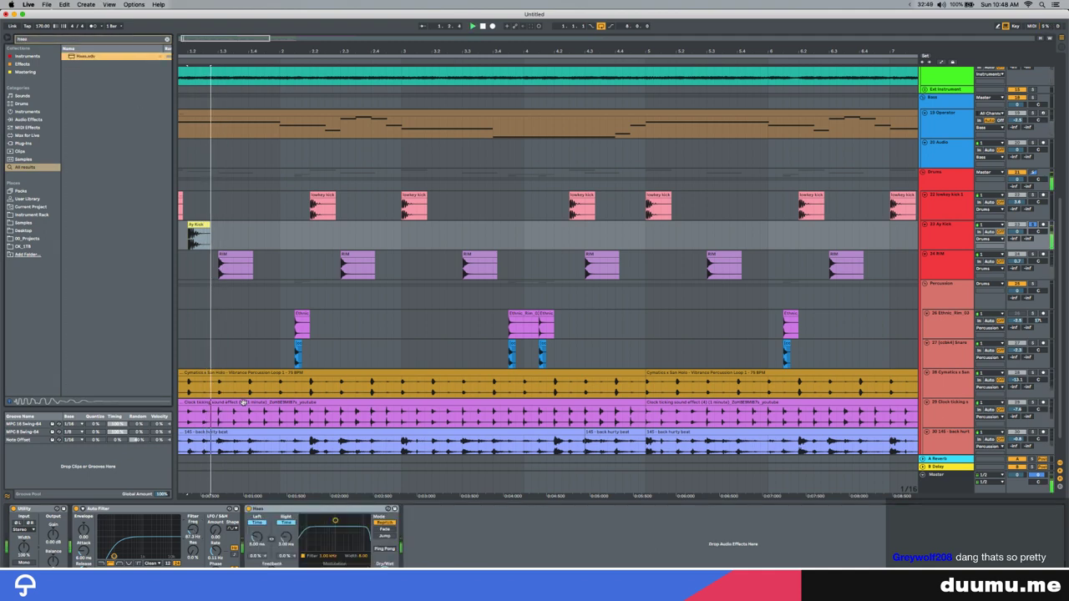
# Align the Ay Kick clip with the first lowkey kick and duplicate it to match every lowkey kick hit across the eight bars
pyautogui.moveTo(202, 240); pyautogui.dragTo(193, 232)
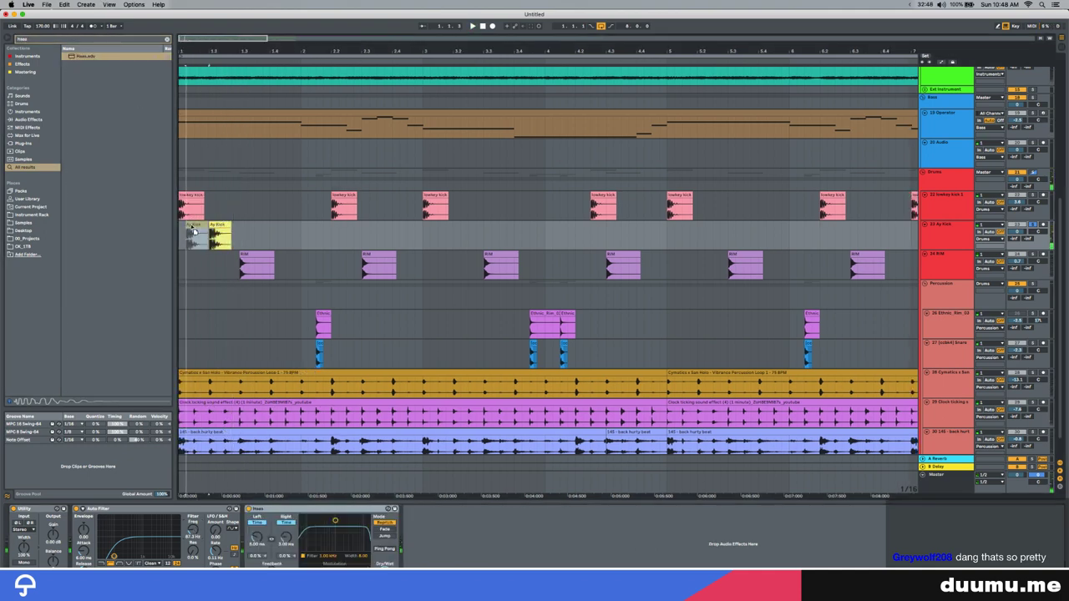
pyautogui.keyDown('shift'); pyautogui.click(331, 235); pyautogui.keyUp('shift')
pyautogui.press('super+d')
pyautogui.scroll(-5, 420, 236)
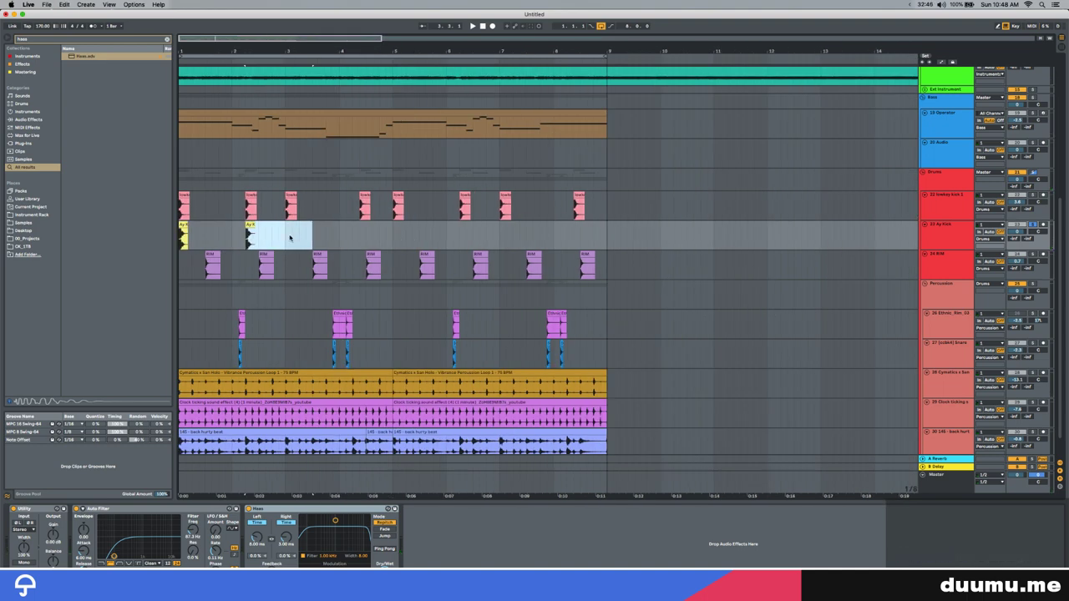
pyautogui.moveTo(289, 238); pyautogui.dragTo(180, 237)
pyautogui.press('super+d')
pyautogui.moveTo(357, 225); pyautogui.dragTo(180, 236)
pyautogui.press('super+d')
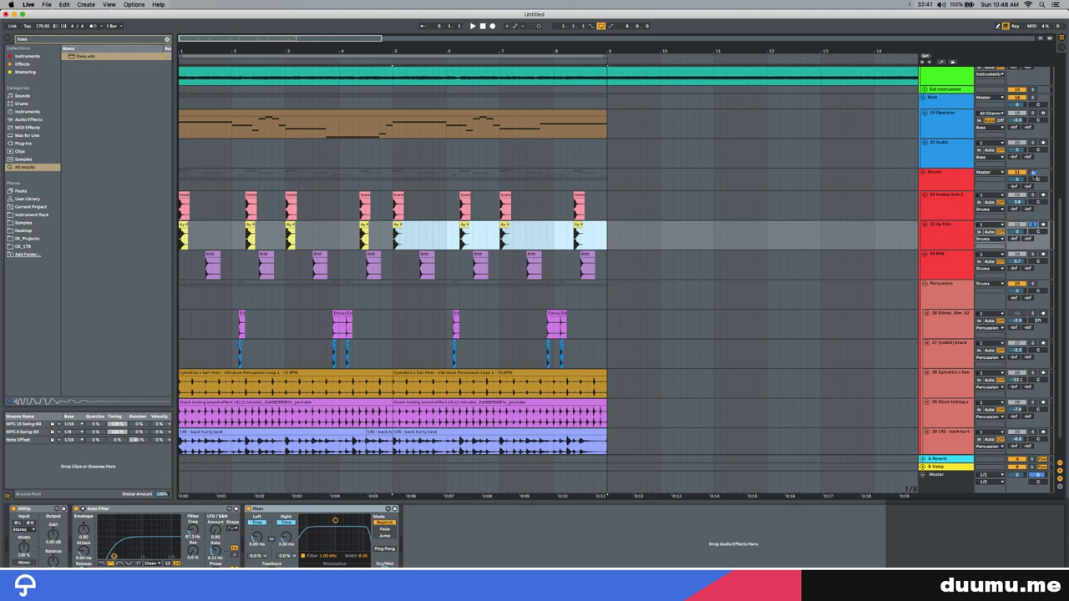
# Play back the layered kicks with the drums and show the Master track's devices
pyautogui.press('space')
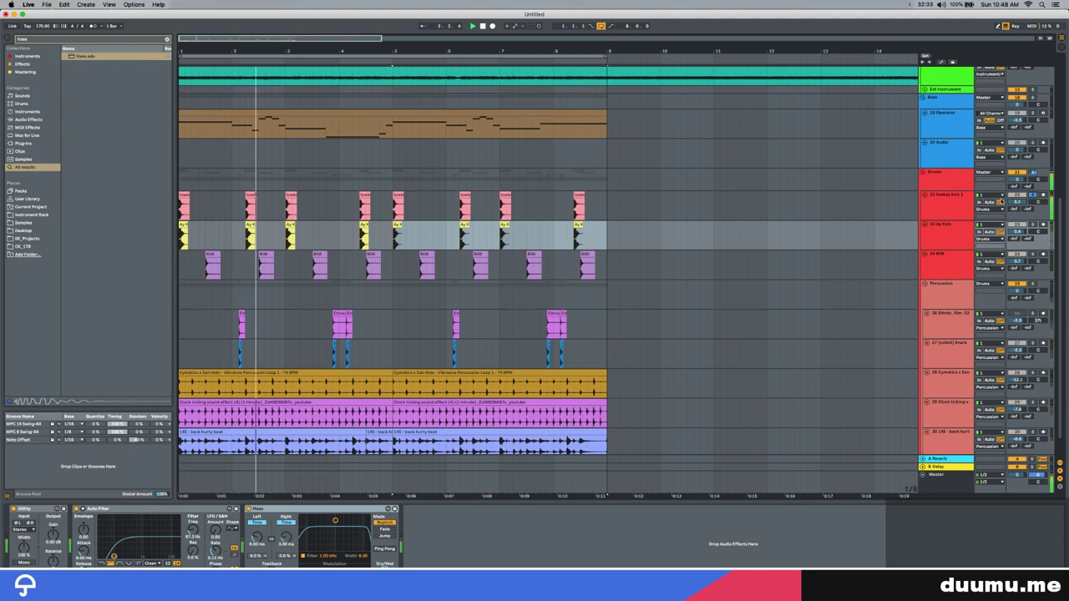
pyautogui.press('super+t')
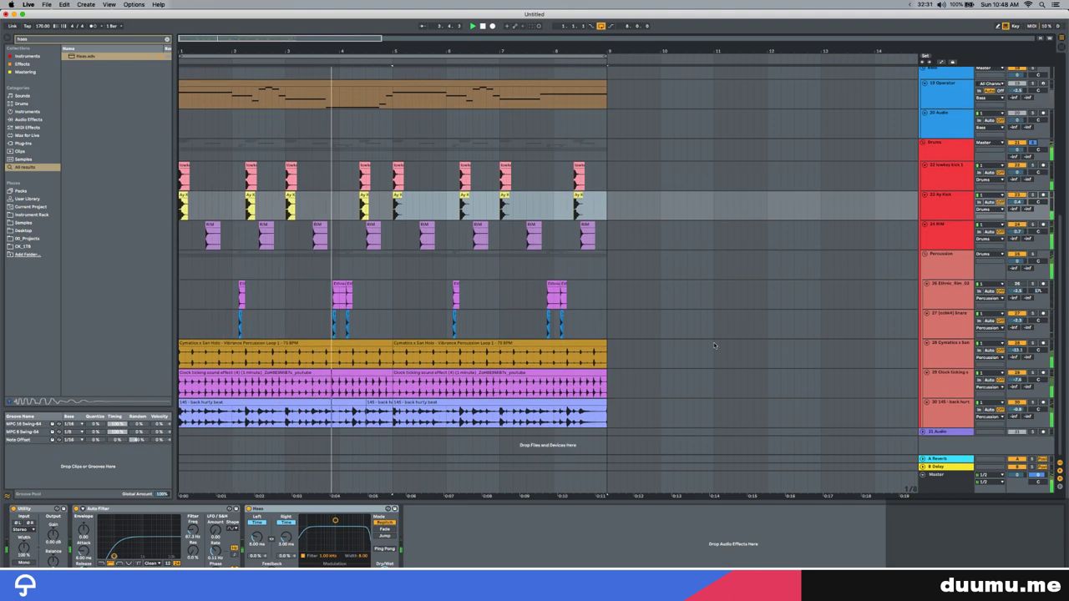
pyautogui.click(936, 478)
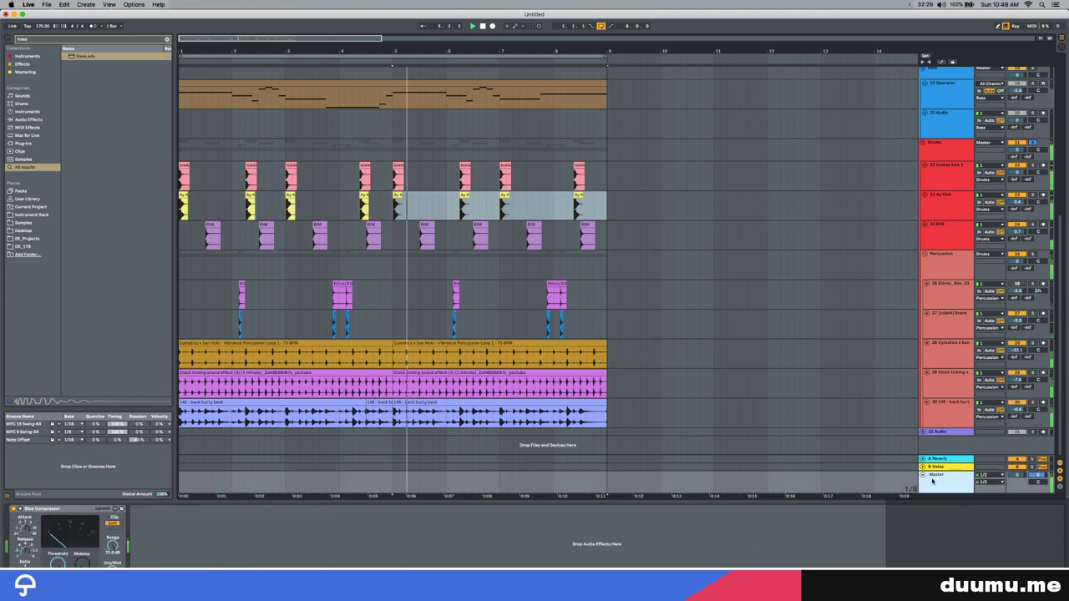
pyautogui.press('space')
# Lower the volume of the drum tracks from lowkey kick through the Percussion group together
pyautogui.scroll(4, 940, 359)
pyautogui.click(947, 240)
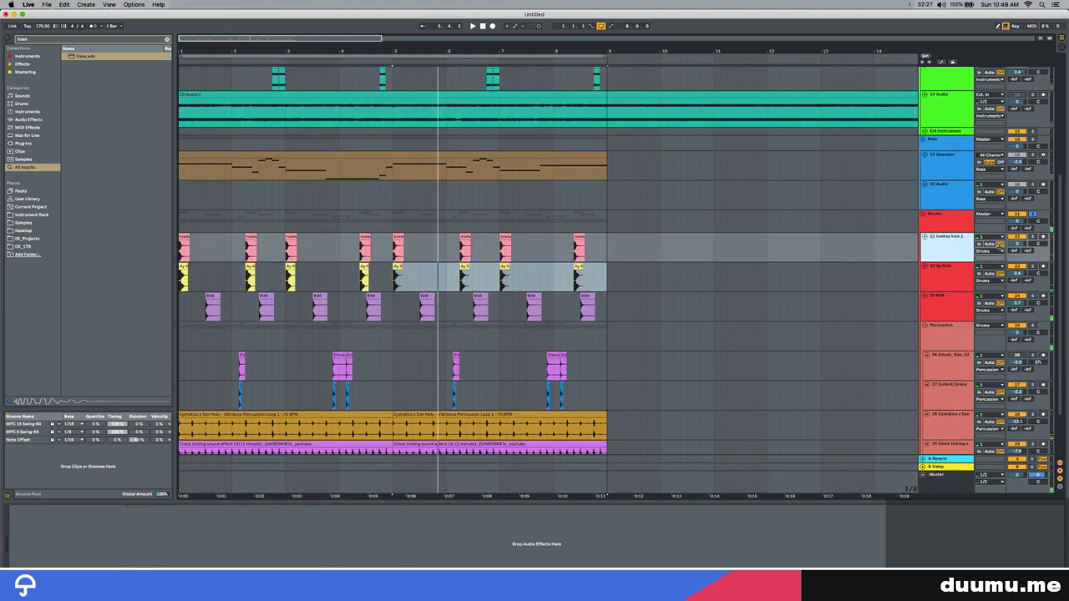
pyautogui.keyDown('shift'); pyautogui.click(943, 329); pyautogui.keyUp('shift')
pyautogui.moveTo(1018, 245); pyautogui.dragTo(1018, 253)
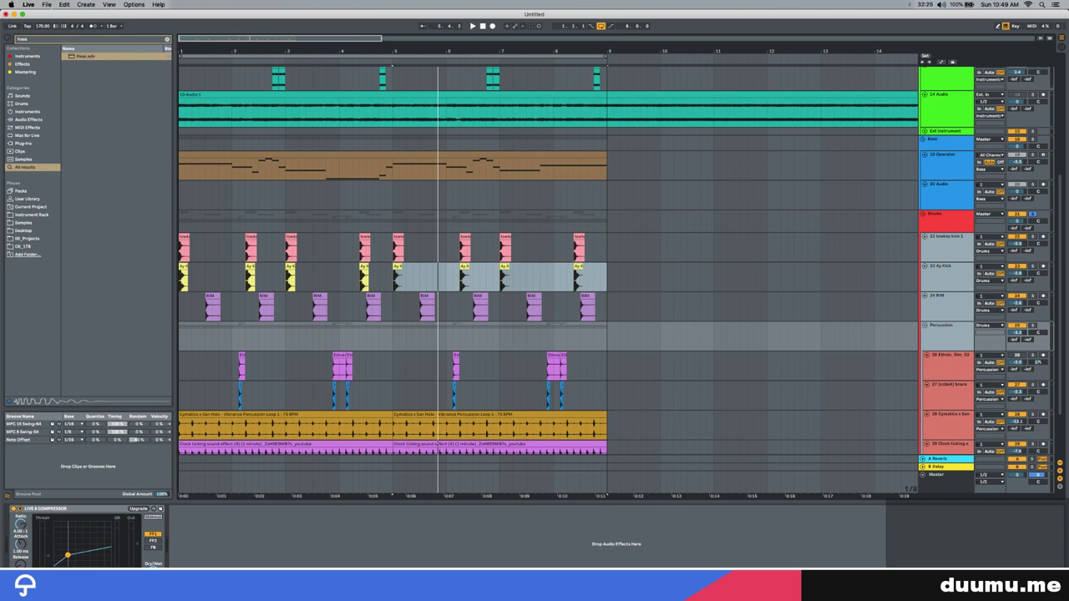
# Lower the volume of the Operator bass track and of the tracks inside the Instruments group
pyautogui.click(943, 165)
pyautogui.moveTo(1017, 162); pyautogui.dragTo(1017, 203)
pyautogui.scroll(1, 969, 152)
pyautogui.click(951, 134)
pyautogui.scroll(5, 952, 134)
pyautogui.keyDown('shift'); pyautogui.click(1008, 165); pyautogui.keyUp('shift')
pyautogui.press('super+z')
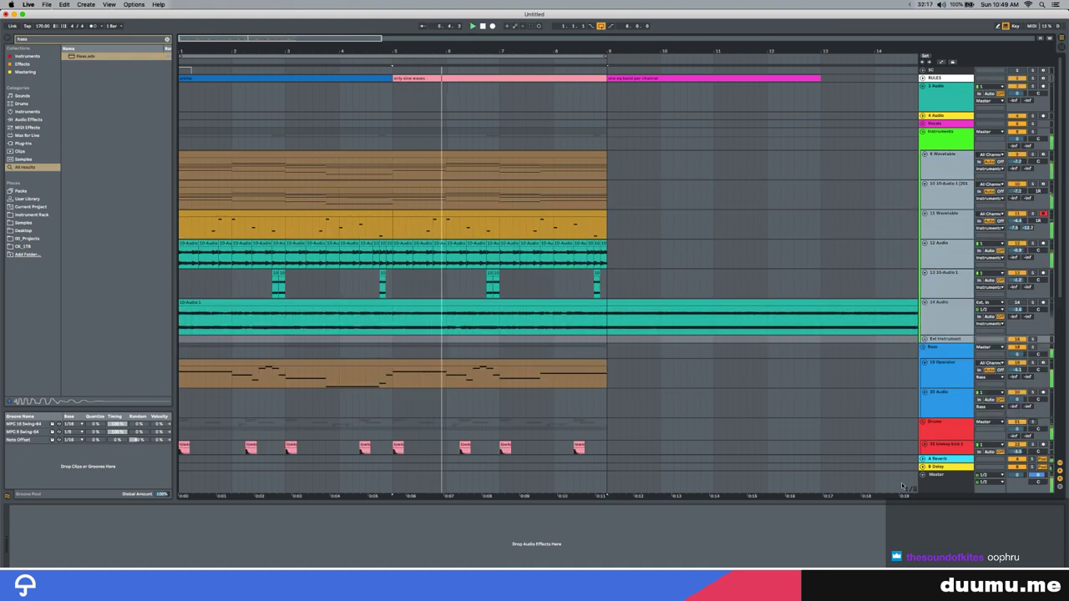
# Add FabFilter Pro-L 2 to the Master after the Glue Compressor and raise its gain to about 3 dB
pyautogui.scroll(-5, 913, 444)
pyautogui.click(940, 475)
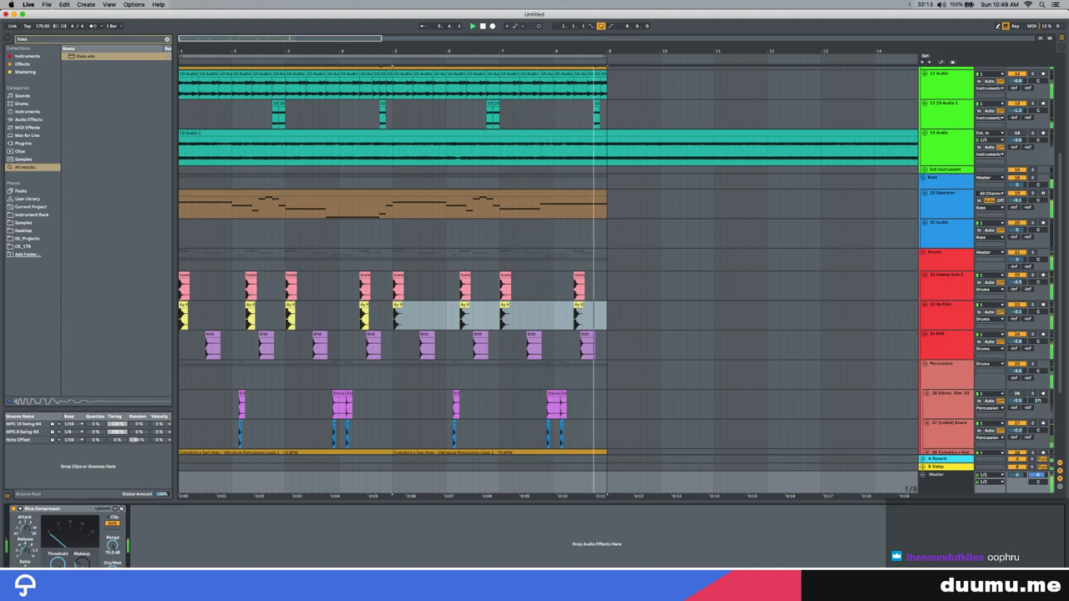
pyautogui.write('e')
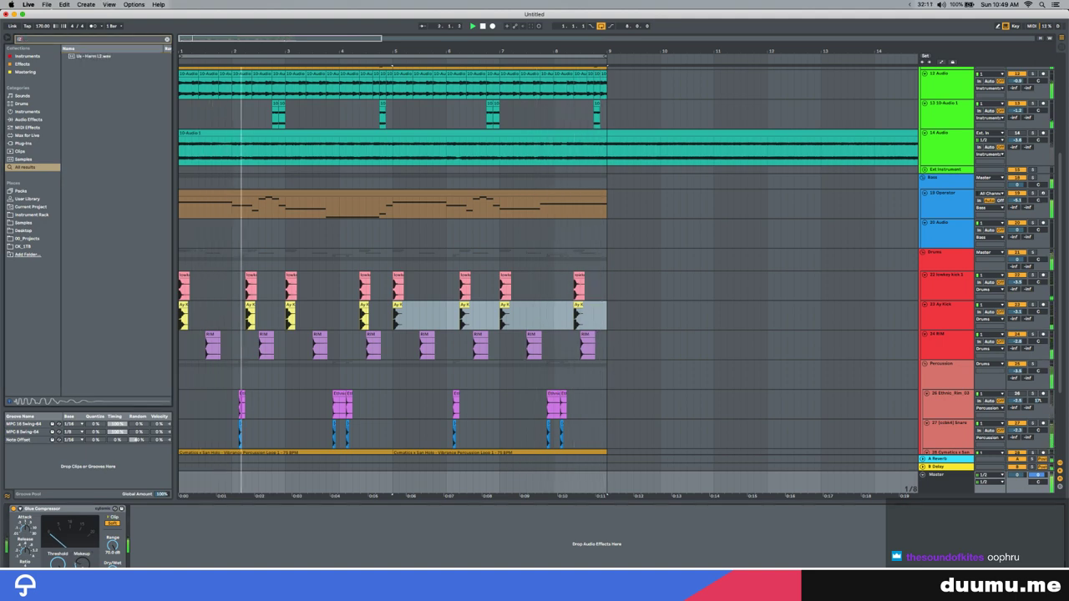
pyautogui.write('Pro L')
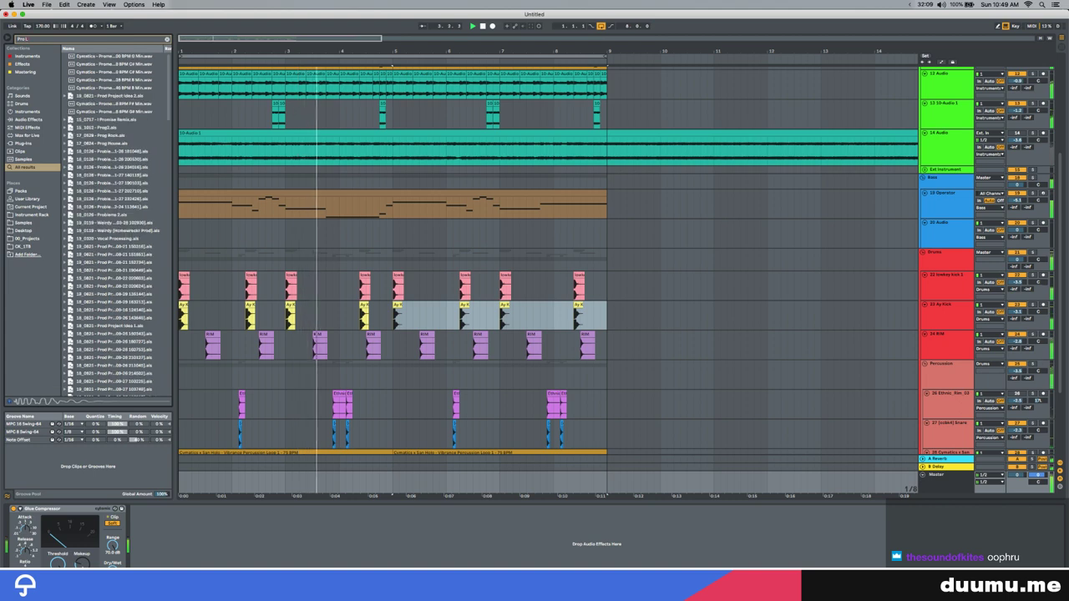
pyautogui.write('2 2 vst')
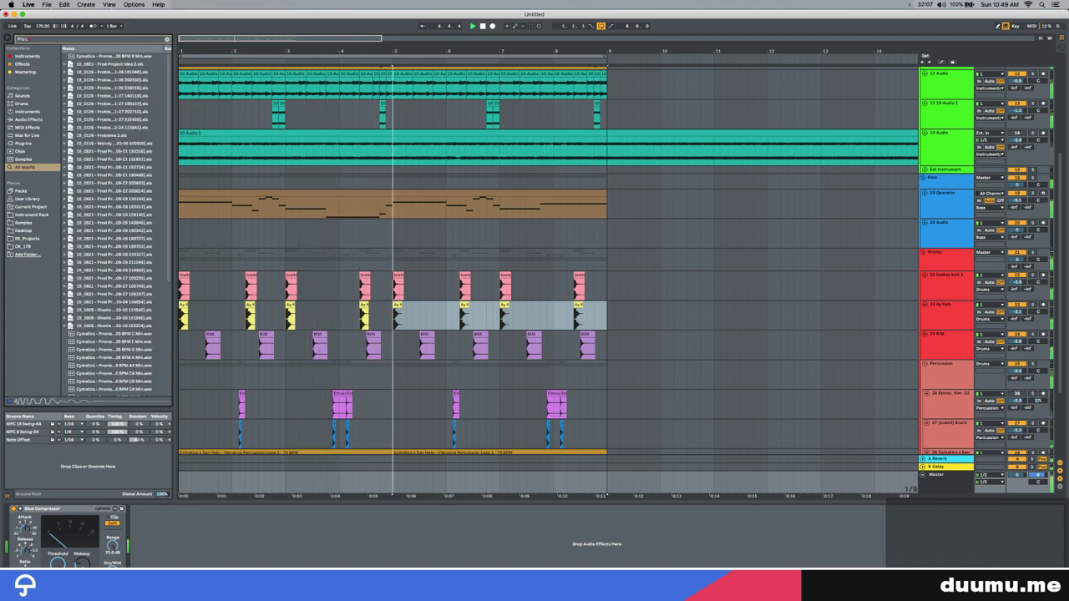
pyautogui.press('Return')
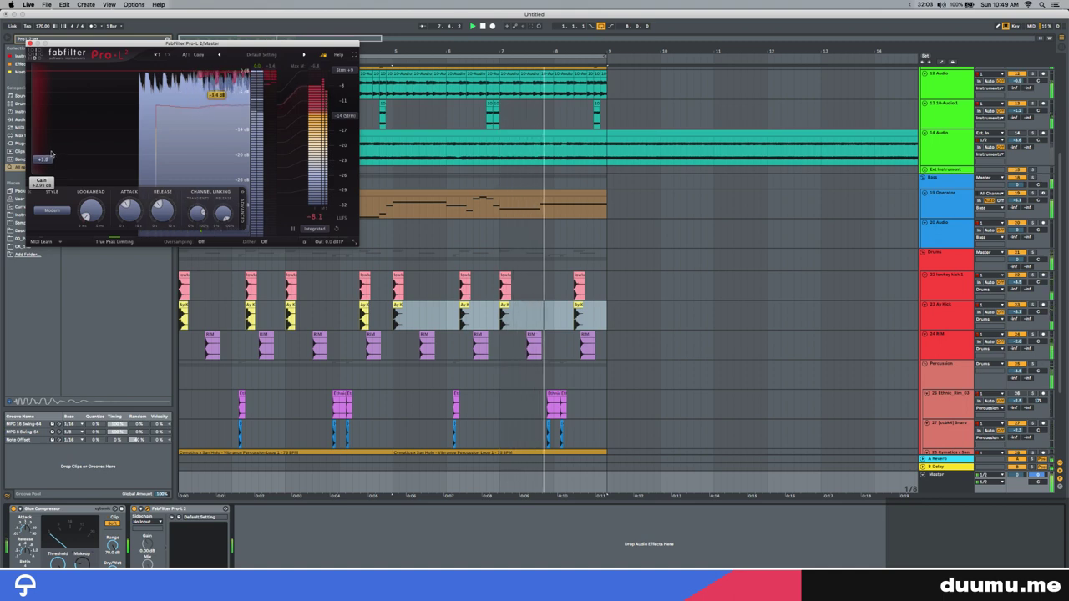
pyautogui.click(31, 43)
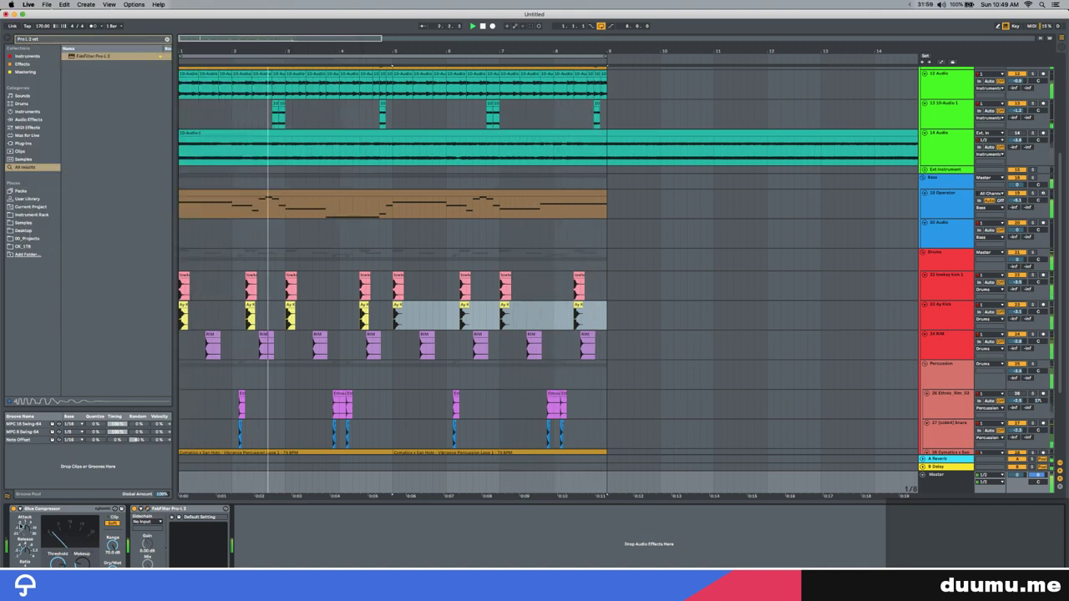
# Reset the lowkey kick's volume to 0, lower Ay Kick's volume to -3.4 and listen with the lowkey kick muted
pyautogui.click(967, 281)
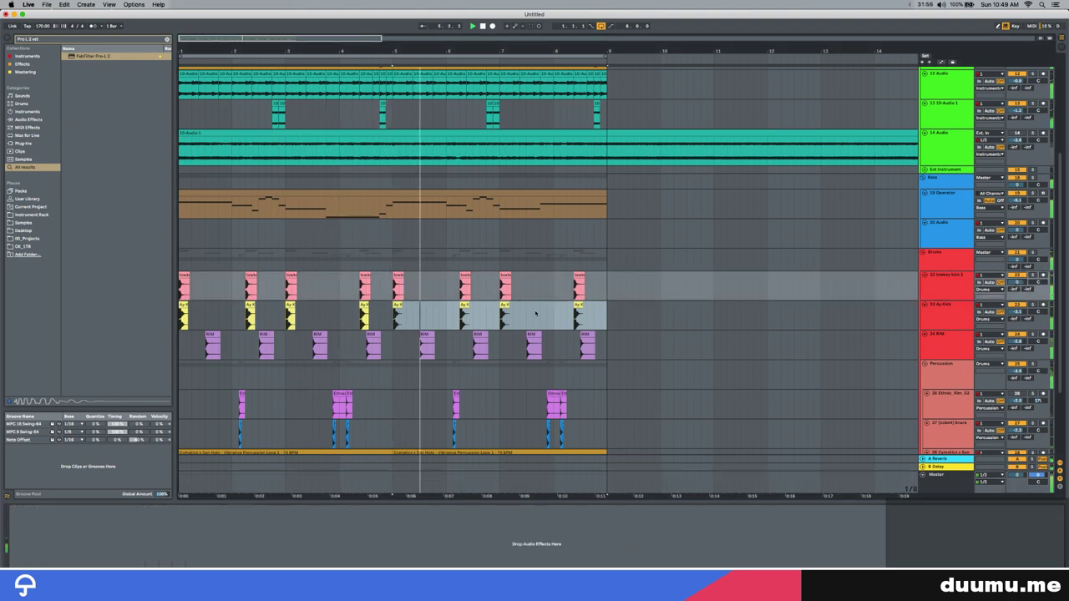
pyautogui.click(945, 478)
pyautogui.scroll(-3, 494, 307)
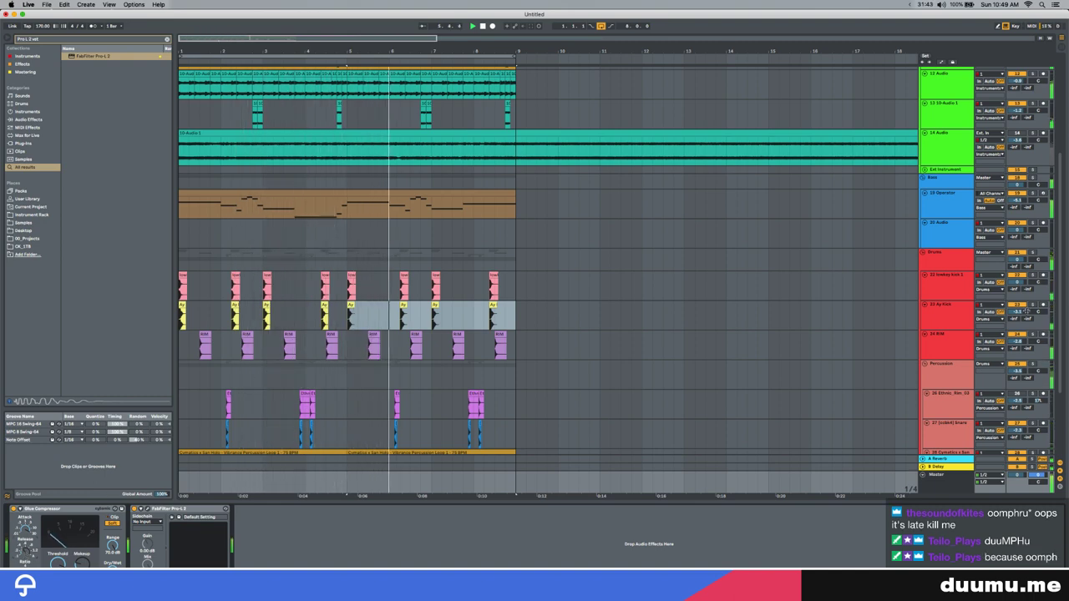
pyautogui.moveTo(1026, 312); pyautogui.dragTo(1026, 314)
pyautogui.click(182, 66)
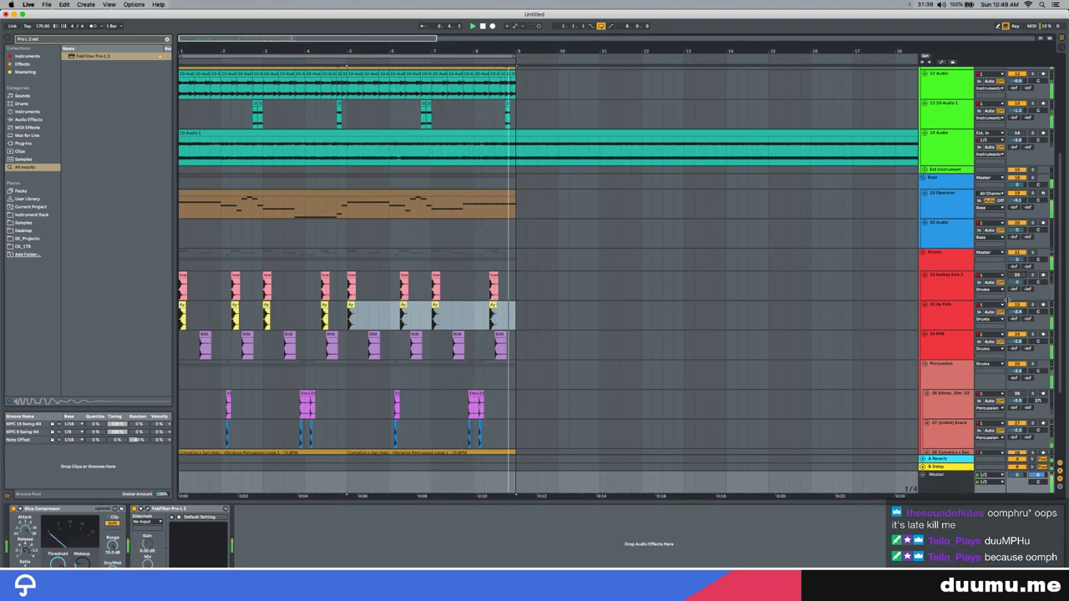
# Bypass Auto Filter and Haas on the Ay Kick track and lower its volume along with that of the reactivated lowkey kick
pyautogui.click(937, 312)
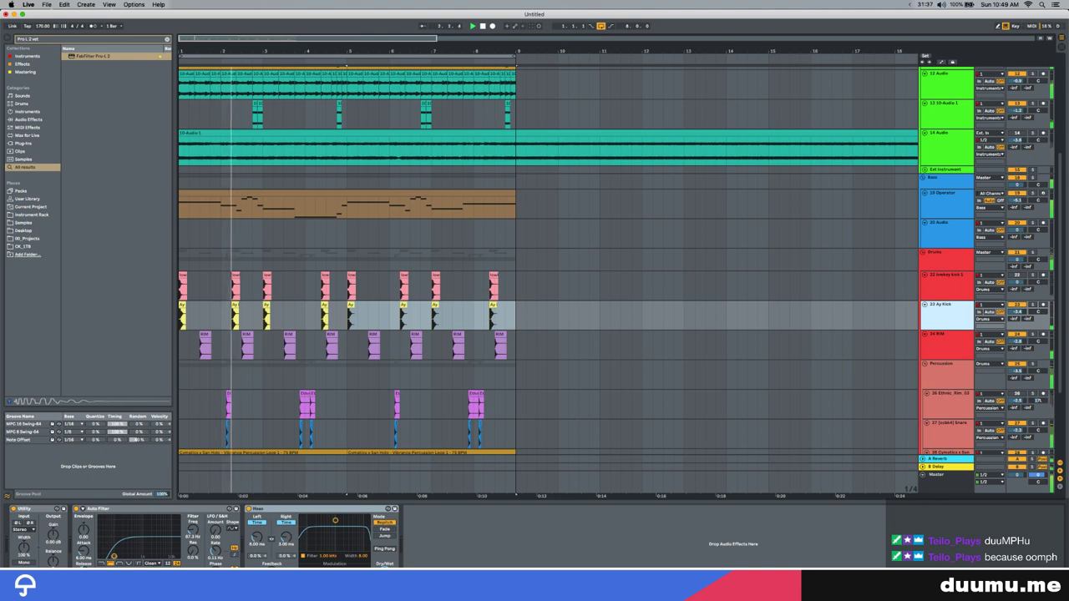
pyautogui.click(76, 509)
pyautogui.click(249, 510)
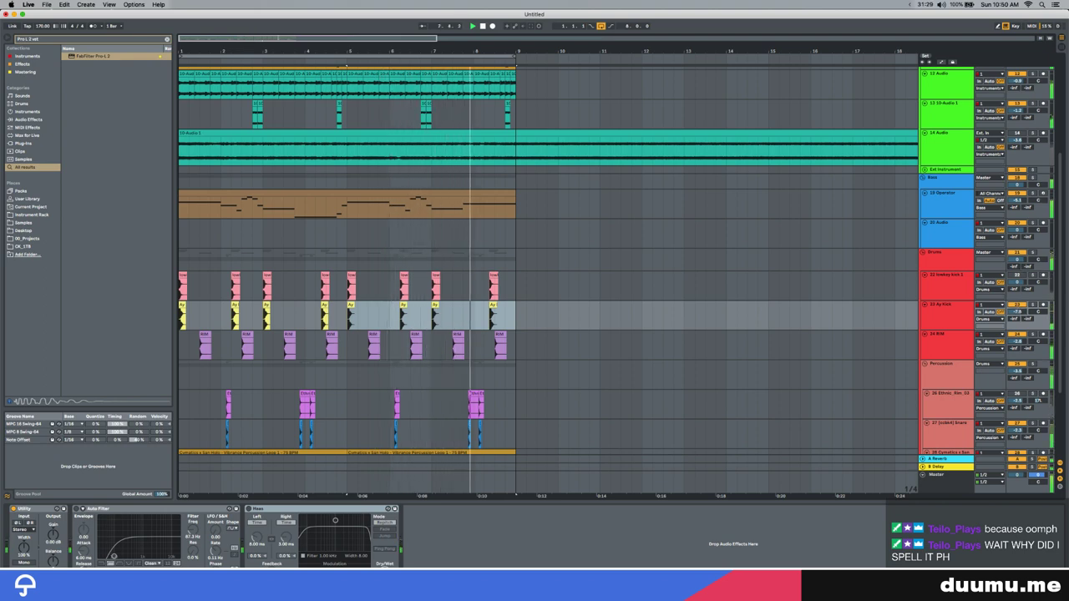
pyautogui.click(1017, 275)
pyautogui.moveTo(1019, 282); pyautogui.dragTo(1018, 294)
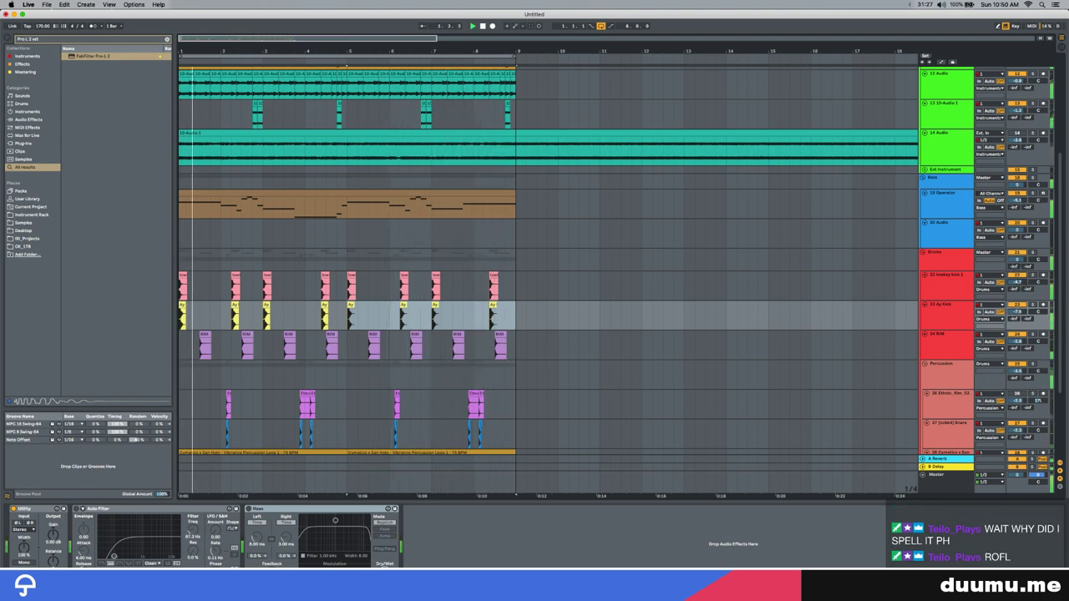
# Add an Auto Filter to the lowkey kick track and lower its low-pass cutoff so only the low end passes
pyautogui.click(942, 286)
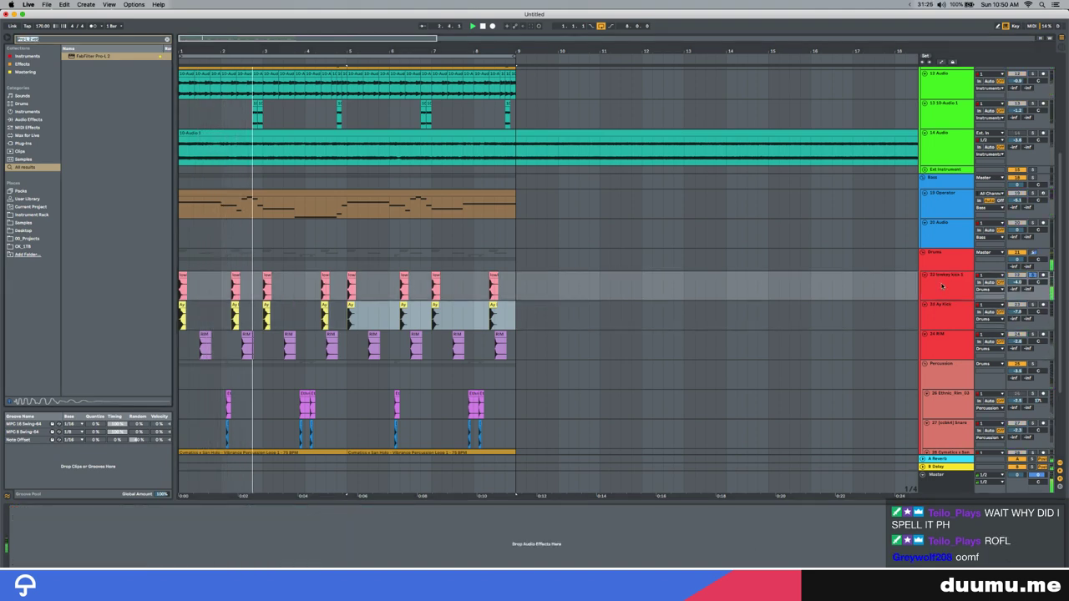
pyautogui.write('auto fi')
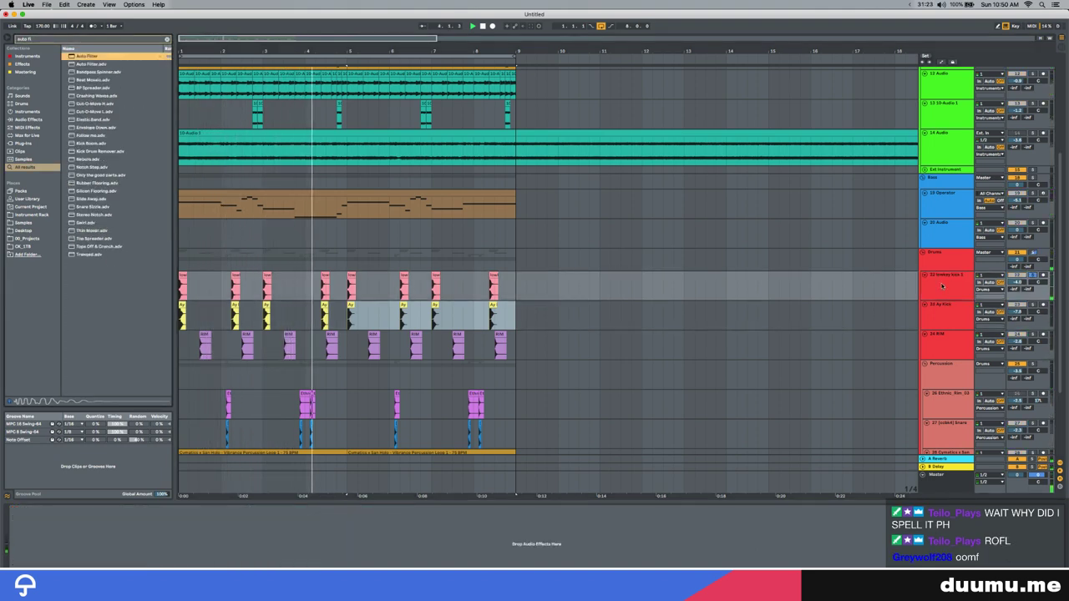
pyautogui.press('Return')
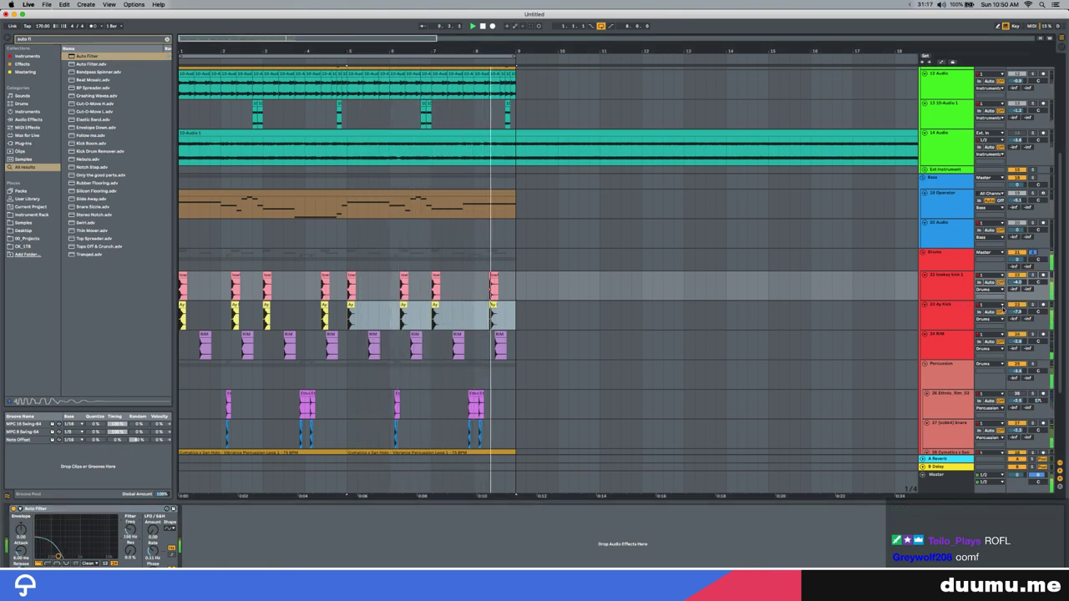
# Re-enable Auto Filter and Haas on the Ay Kick track, set the filter frequency to 140 Hz and rebalance the two kicks
pyautogui.click(923, 315)
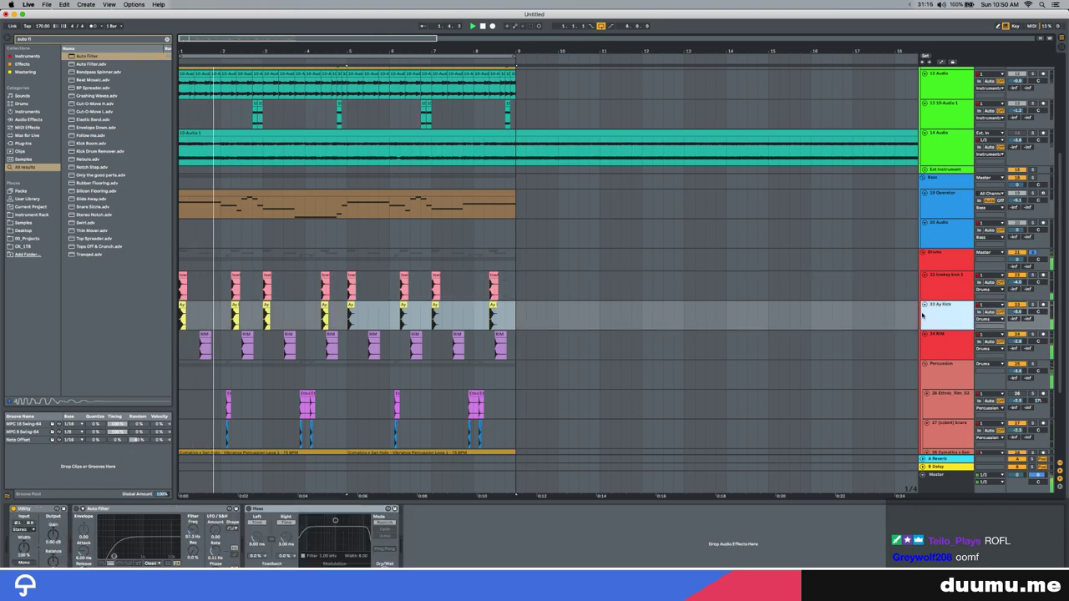
pyautogui.click(86, 516)
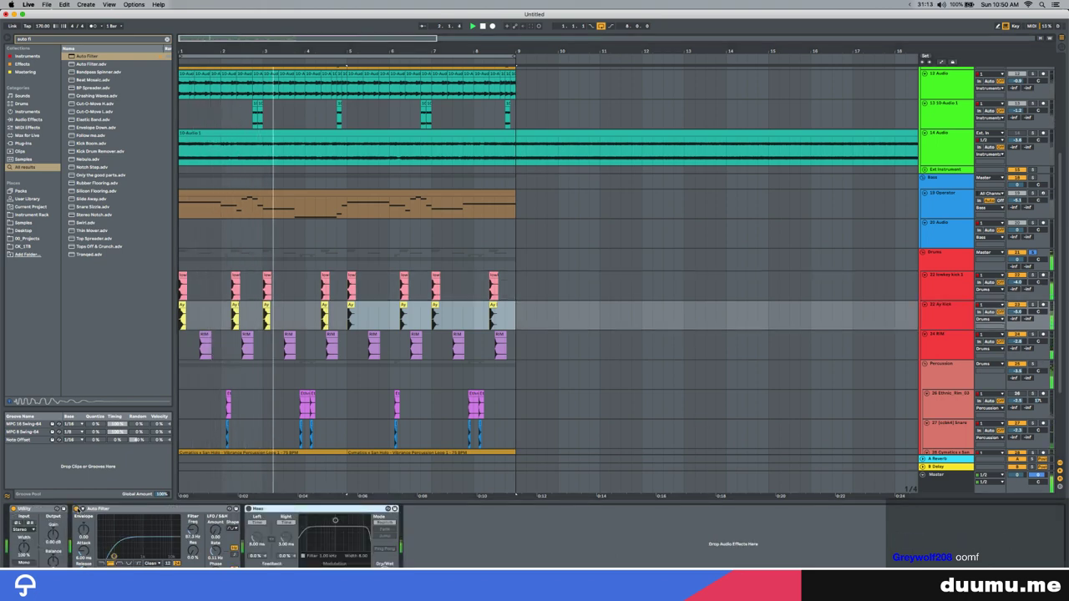
pyautogui.click(946, 291)
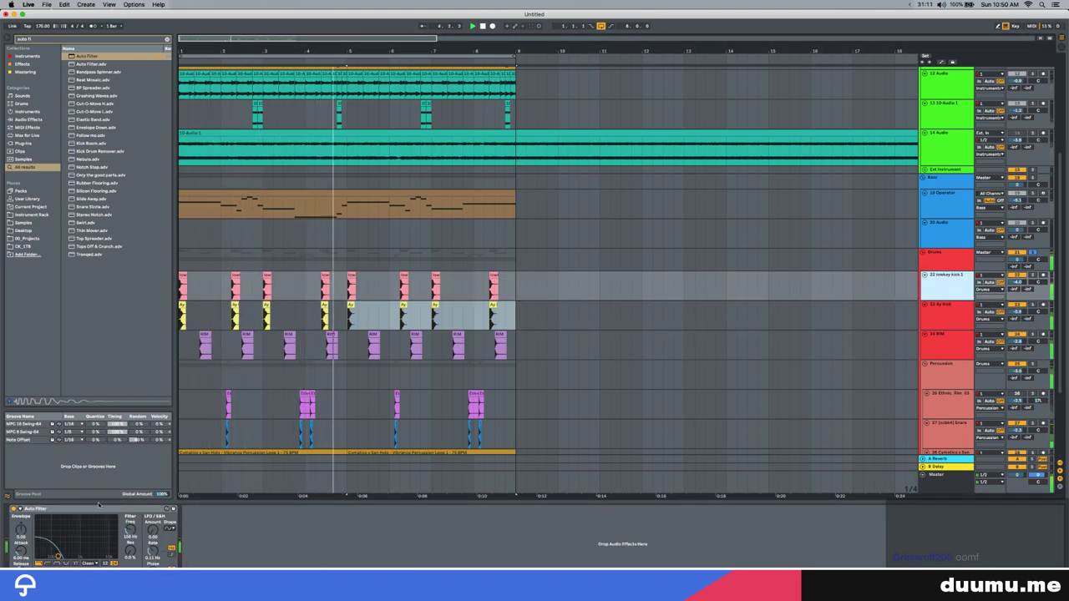
pyautogui.click(957, 314)
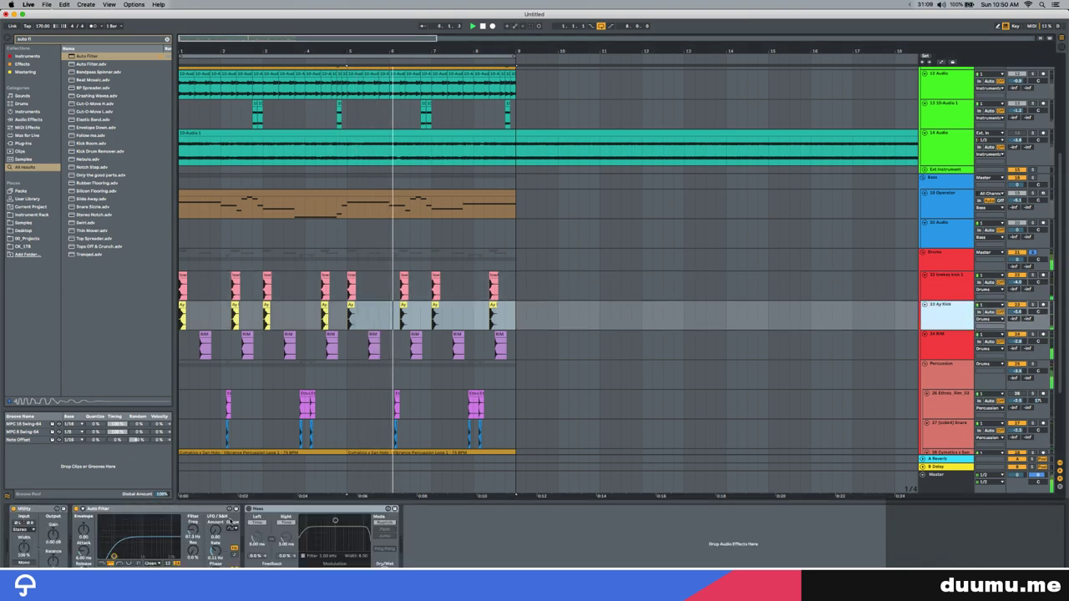
pyautogui.click(248, 509)
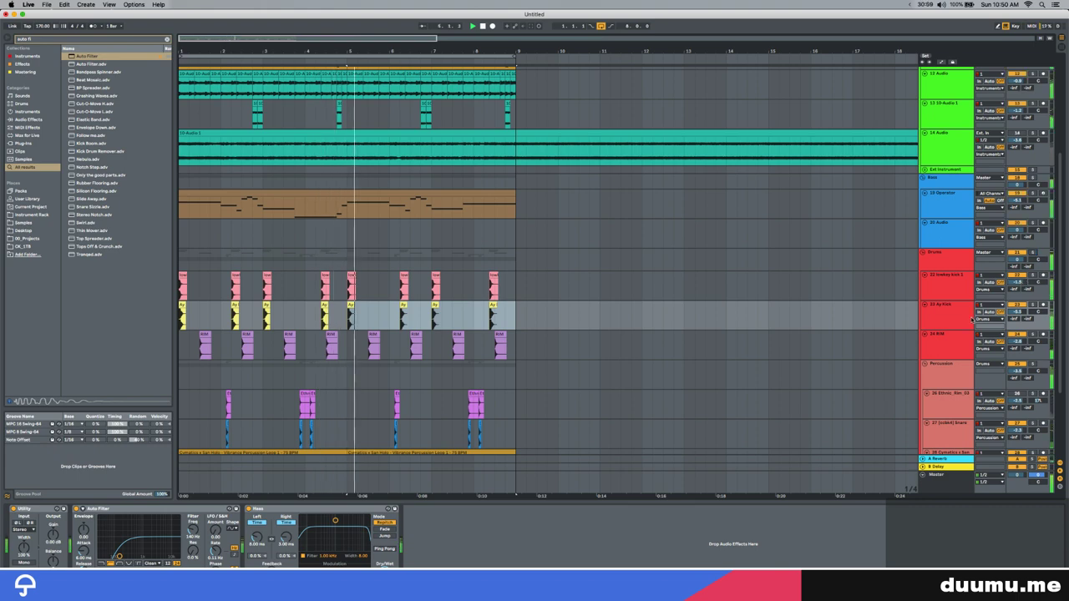
pyautogui.scroll(3, 616, 359)
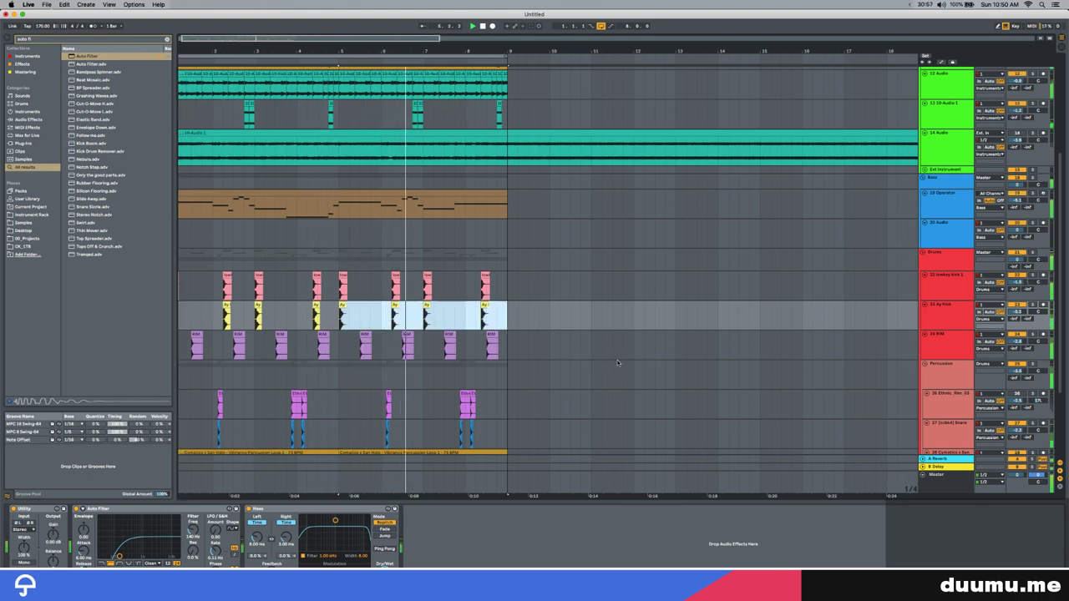
pyautogui.hscroll(-4, 618, 361)
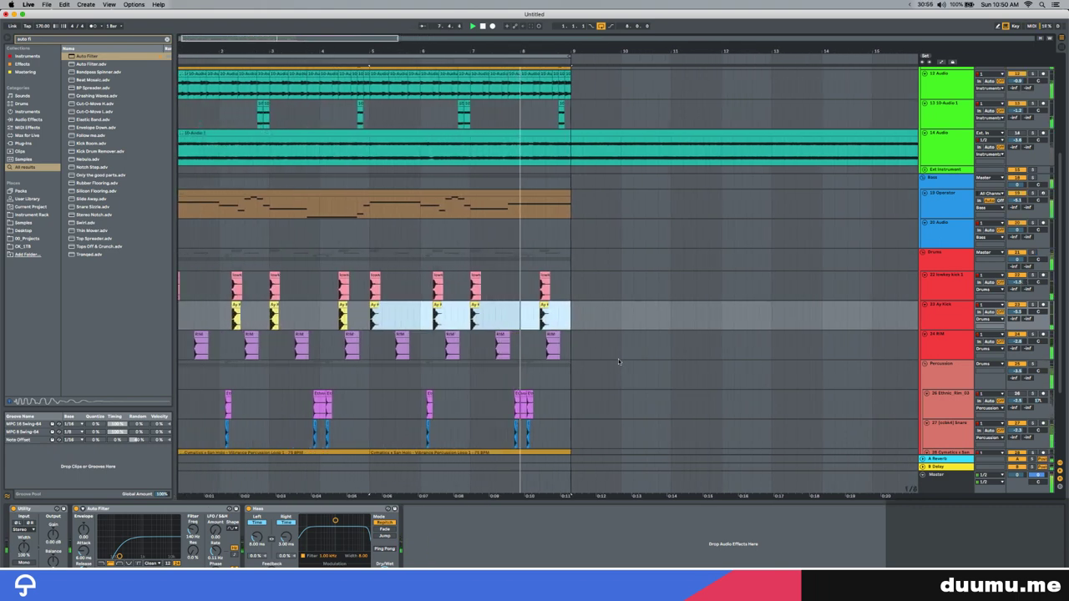
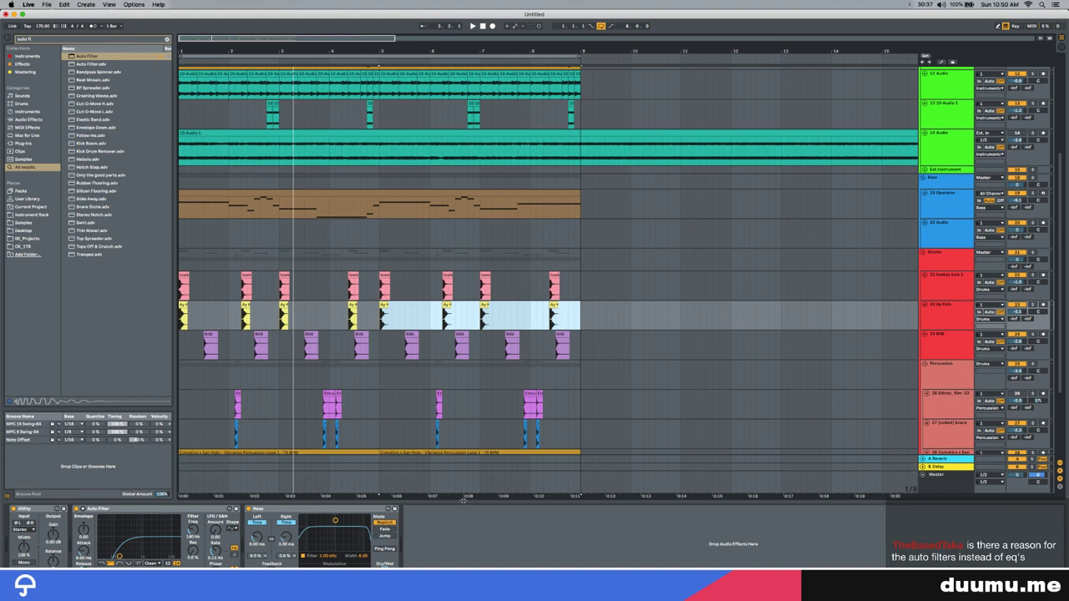
# Enlarge the arrangement to show the whole recording on 14 Audio and activate that track
pyautogui.moveTo(463, 501); pyautogui.dragTo(462, 547)
pyautogui.scroll(-5, 419, 275)
pyautogui.moveTo(282, 156); pyautogui.dragTo(737, 158)
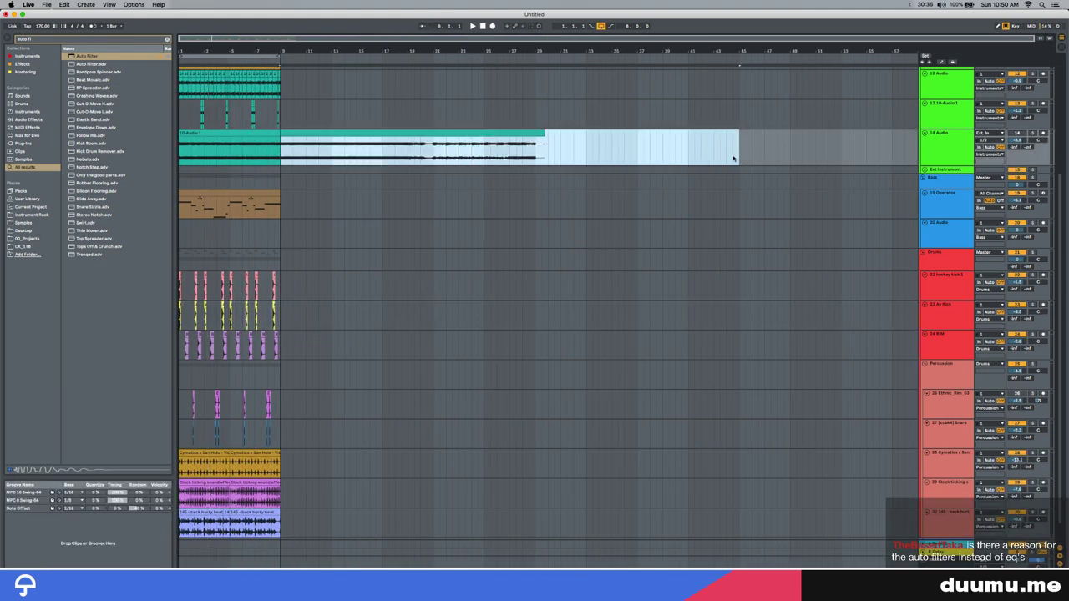
pyautogui.click(425, 155)
pyautogui.click(1015, 126)
pyautogui.click(1016, 133)
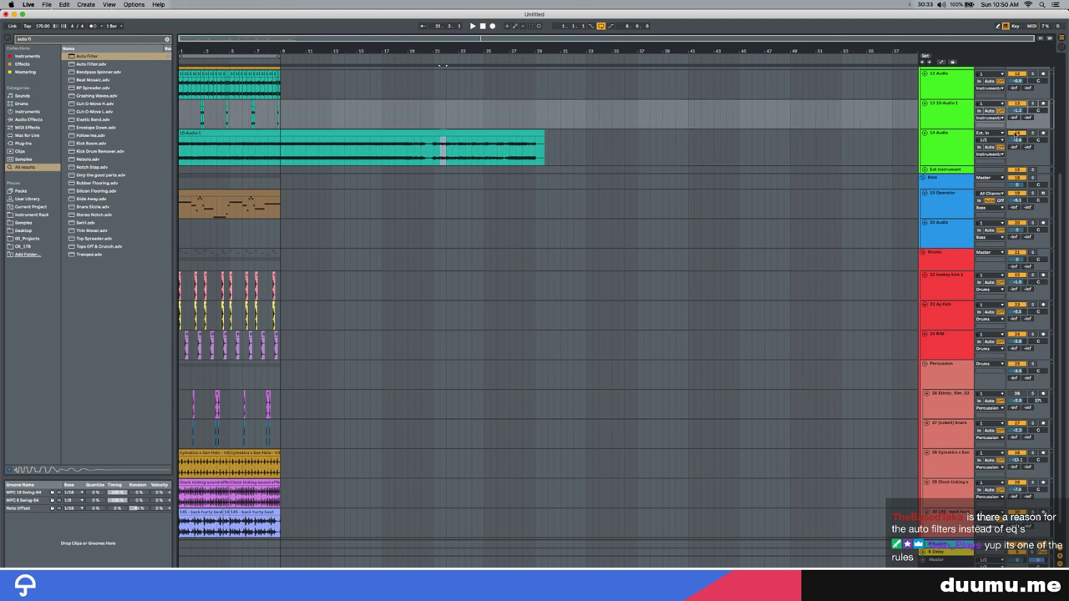
# Audition the recording on 14 Audio from around bar 21 to find a usable phrase
pyautogui.press('space')
pyautogui.press('space')
pyautogui.scroll(5, 435, 155)
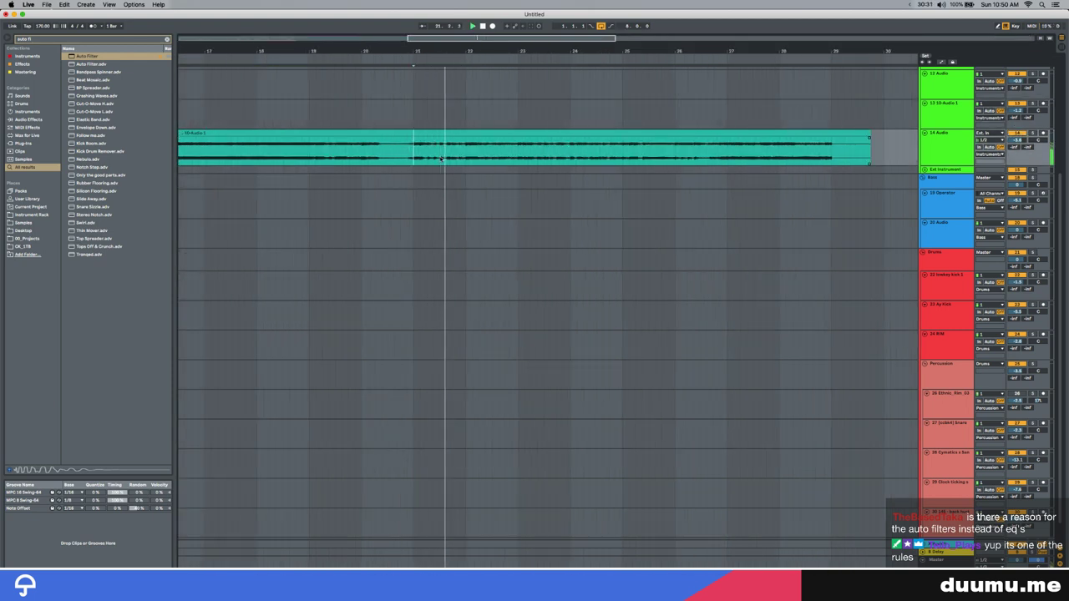
pyautogui.press('space')
pyautogui.press('space')
pyautogui.press('space')
pyautogui.click(440, 156)
pyautogui.press('space')
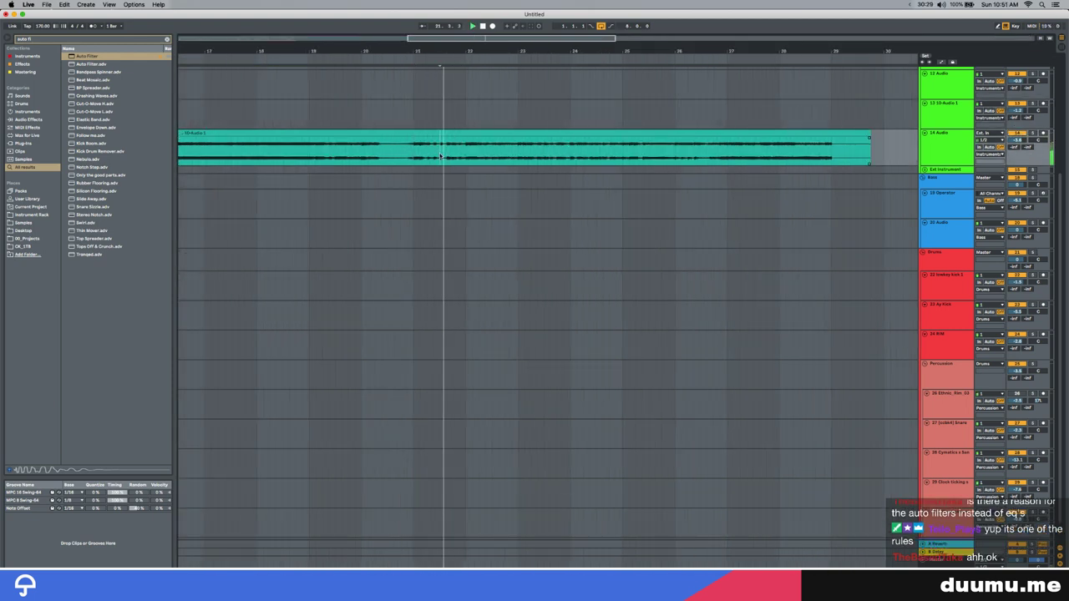
pyautogui.press('space')
pyautogui.moveTo(440, 156); pyautogui.dragTo(470, 155)
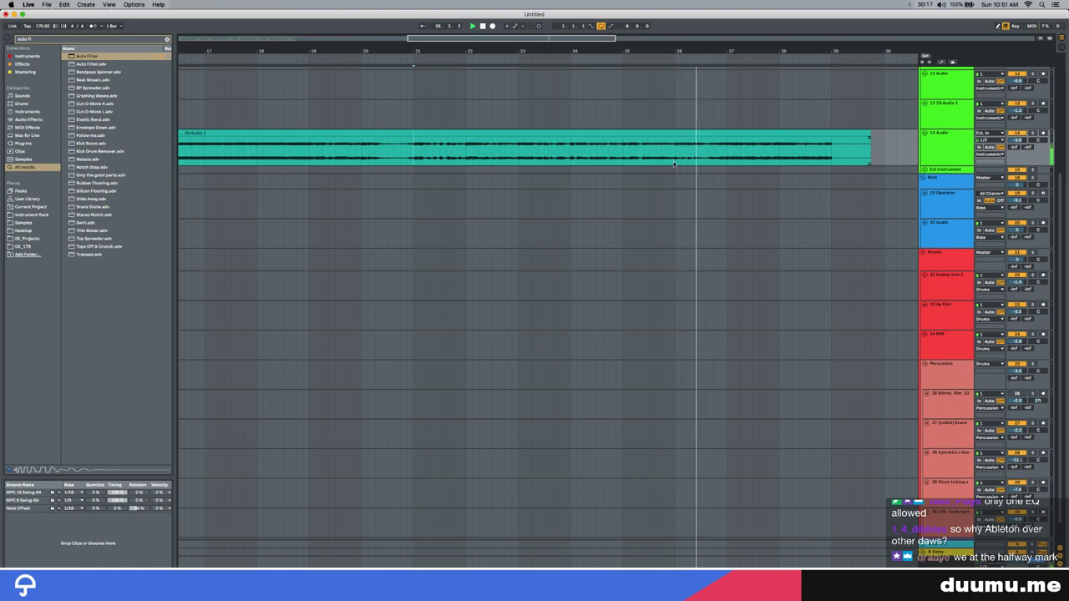
# Copy the half-bar of the 14 Audio recording starting at bar 26 onto a new soloed audio track below and play it
pyautogui.click(708, 161)
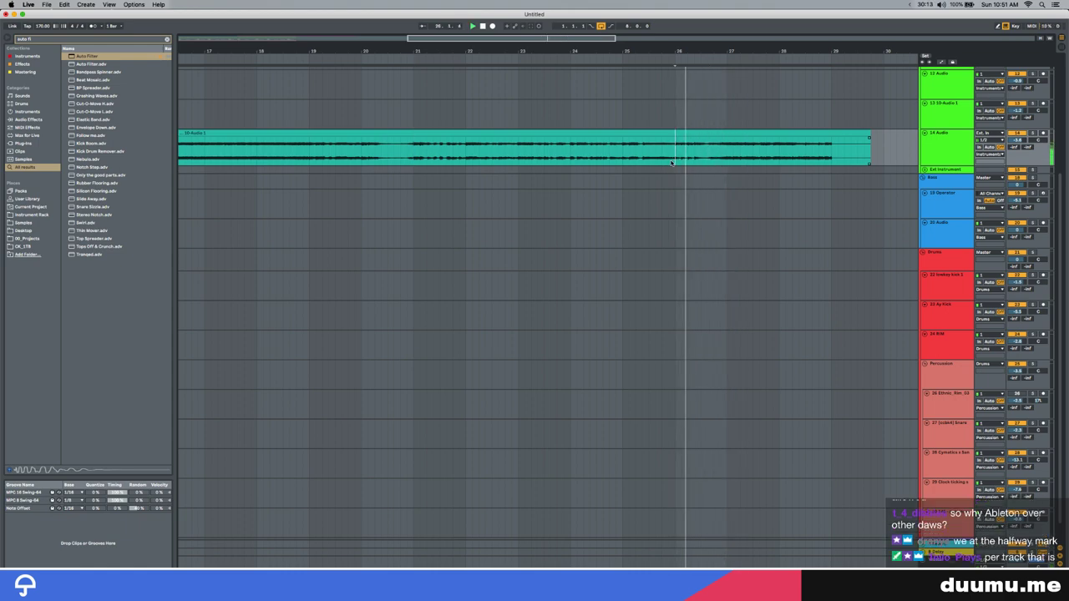
pyautogui.click(671, 163)
pyautogui.click(671, 163)
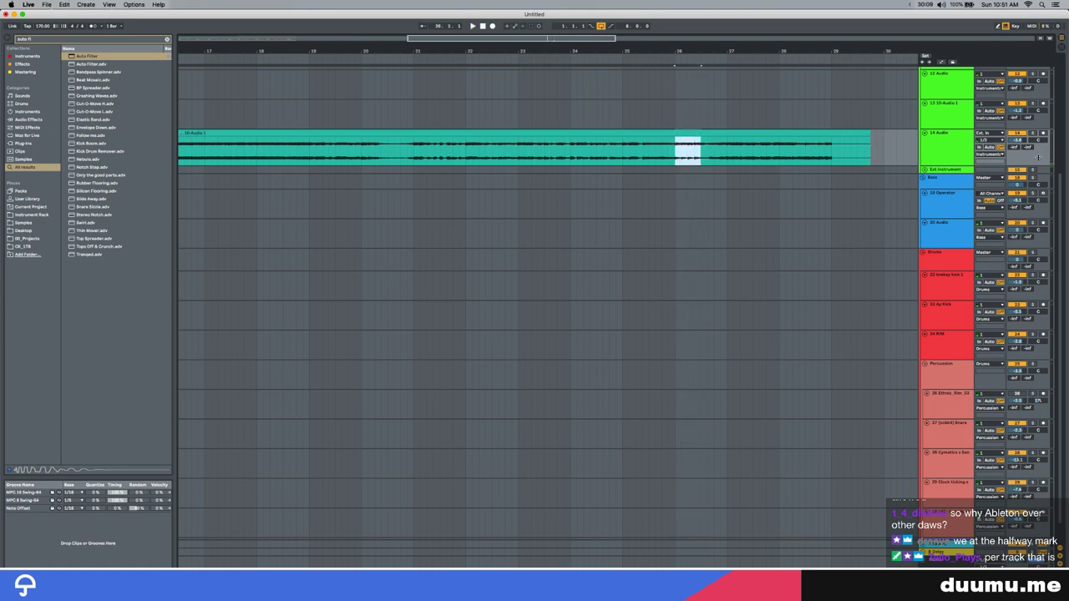
pyautogui.press('super+t')
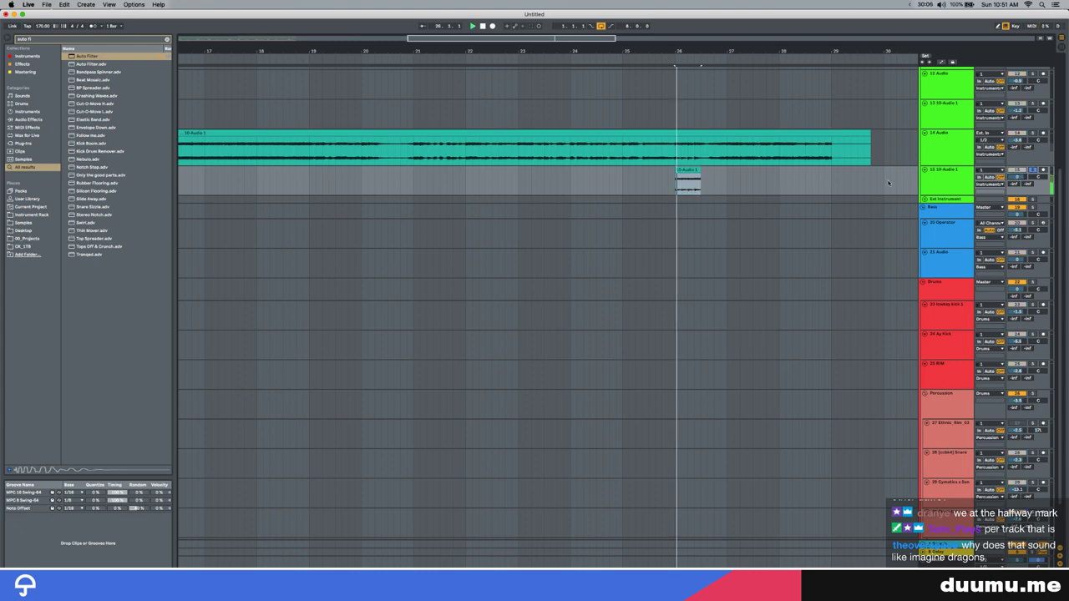
pyautogui.press('space')
# Build a repeating chop from the copied half-bar by duplicating short slices of it past bar 27, and play it back
pyautogui.moveTo(688, 191); pyautogui.dragTo(694, 192)
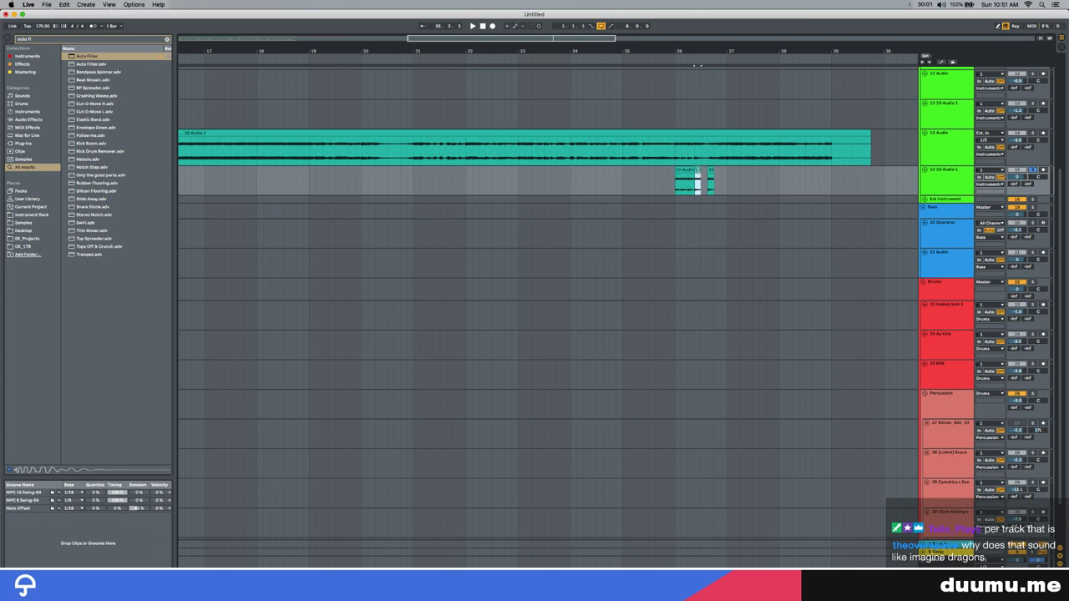
pyautogui.press('space')
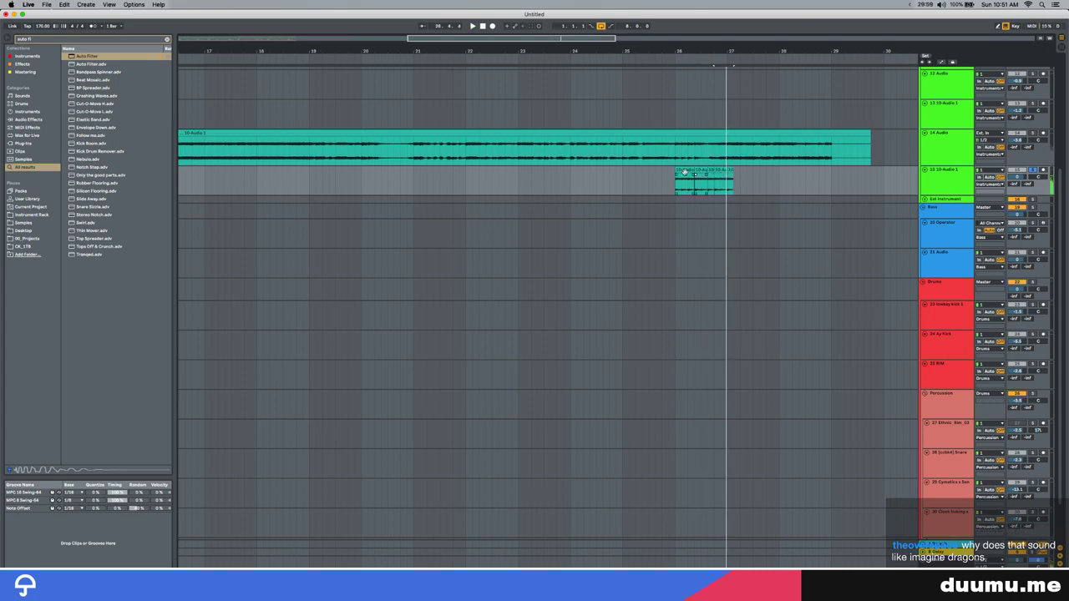
pyautogui.click(684, 170)
pyautogui.press('space')
pyautogui.press('space')
pyautogui.press('space')
# Trim the chop's overhang past bar 27 and move the remaining one-bar chop to bar 8 on the same track
pyautogui.moveTo(727, 189); pyautogui.dragTo(753, 185)
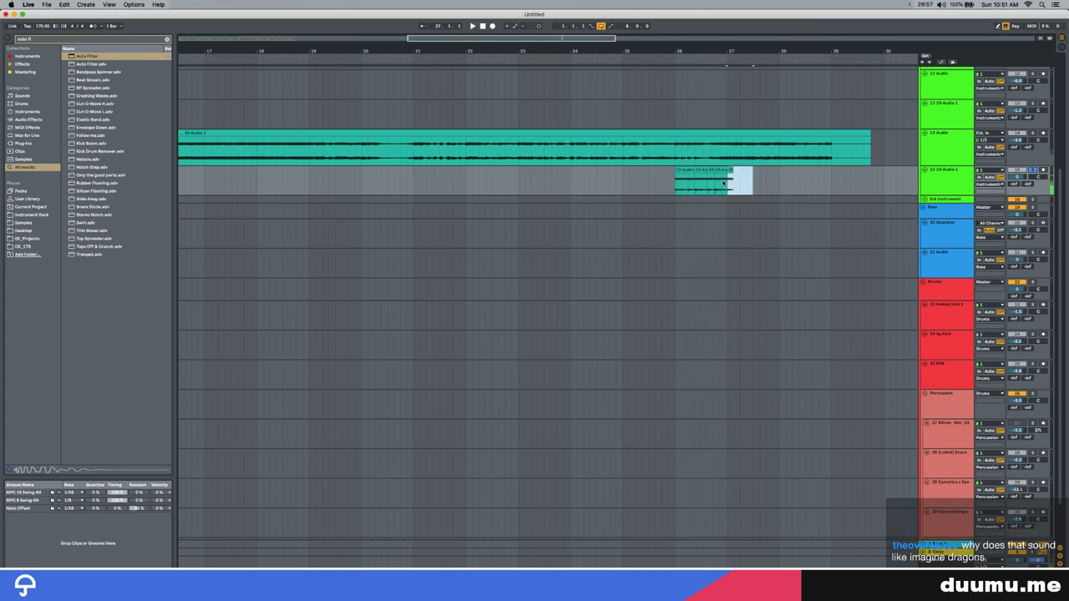
pyautogui.press('super+x')
pyautogui.press('w')
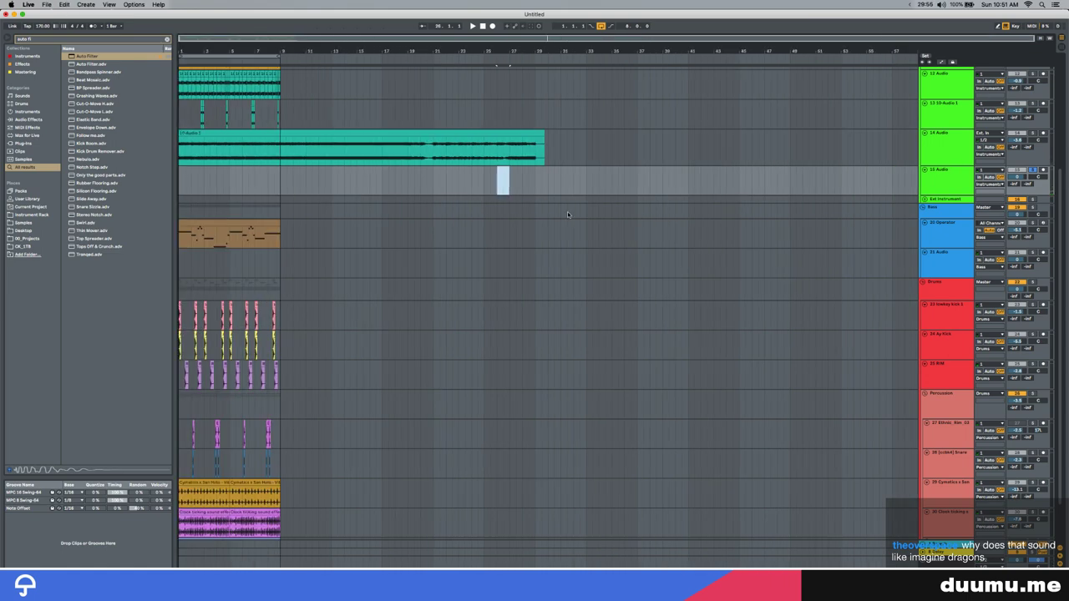
pyautogui.press('space')
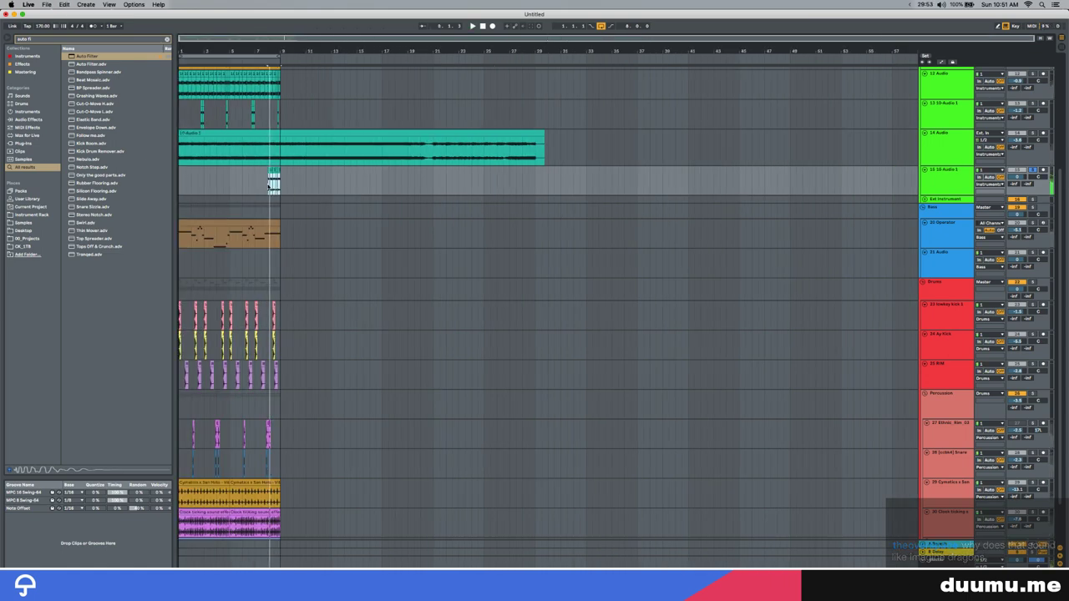
# Raise the chop track's volume to 2.8 dB, unsolo it and play it with the whole loop
pyautogui.press('+')
pyautogui.press('+')
pyautogui.press('+')
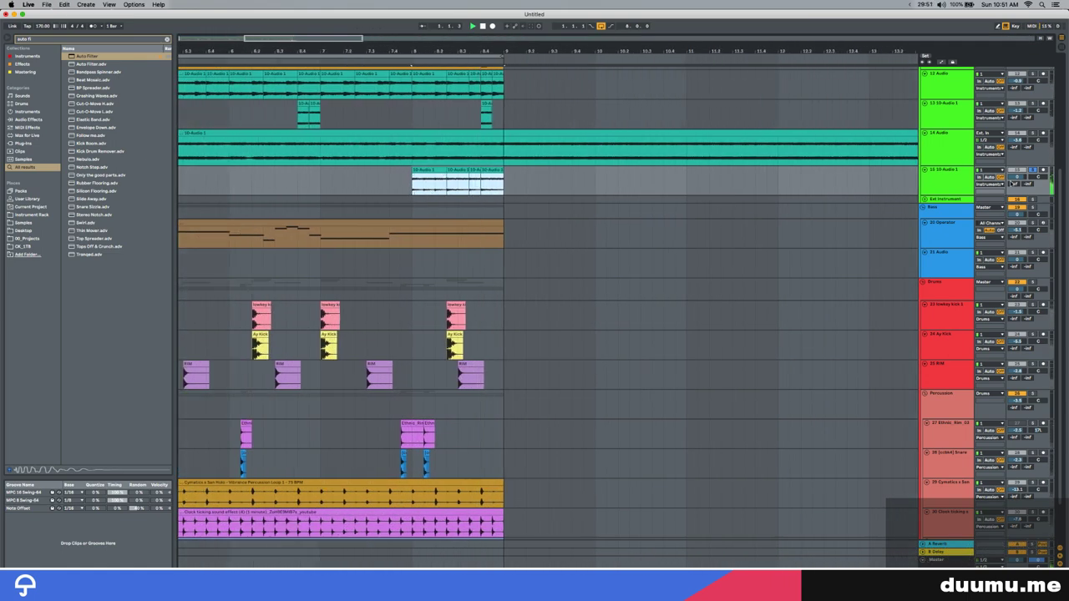
pyautogui.moveTo(1016, 177); pyautogui.dragTo(1016, 167)
pyautogui.click(1032, 170)
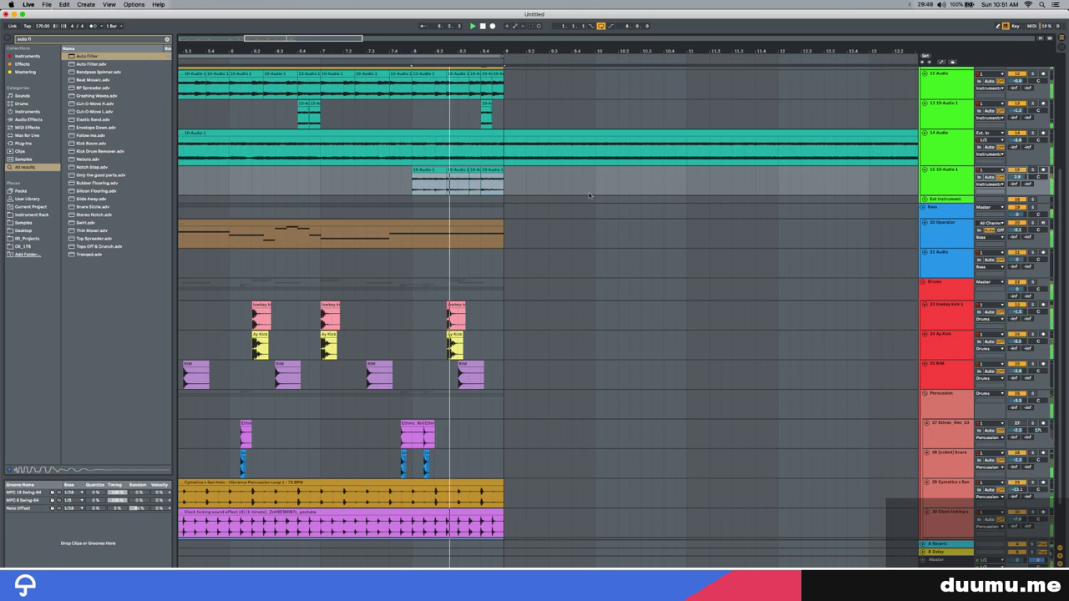
pyautogui.scroll(-2, 388, 198)
pyautogui.scroll(-3, 411, 203)
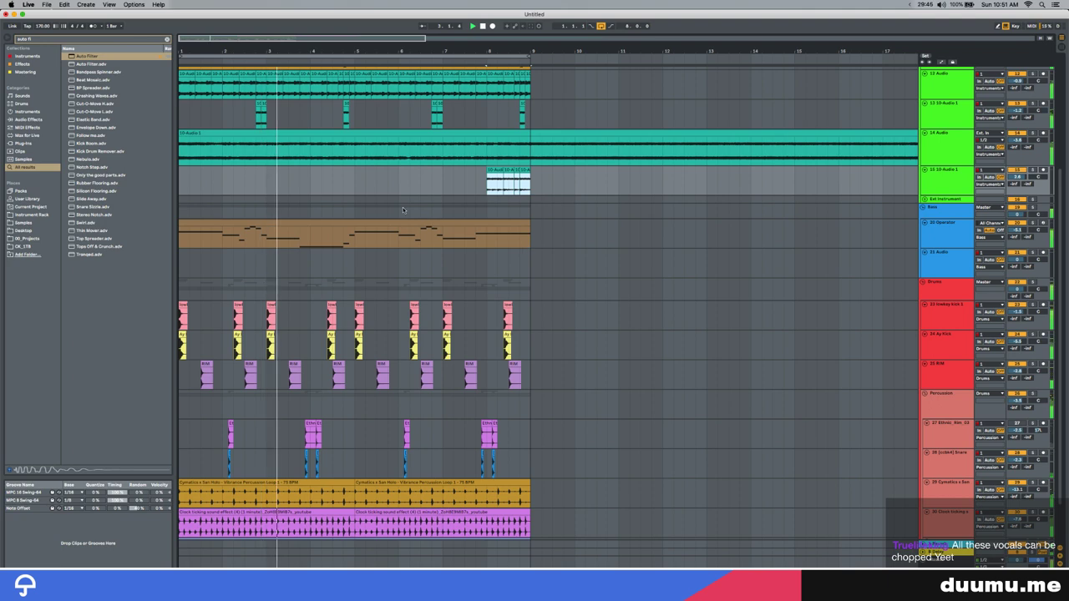
pyautogui.click(536, 184)
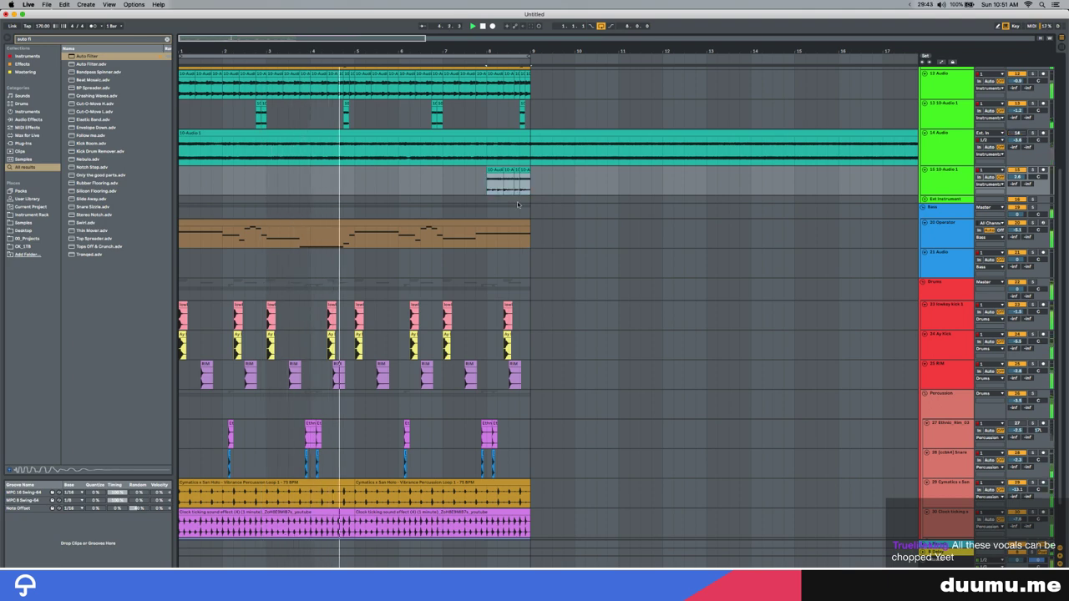
pyautogui.scroll(-1, 517, 202)
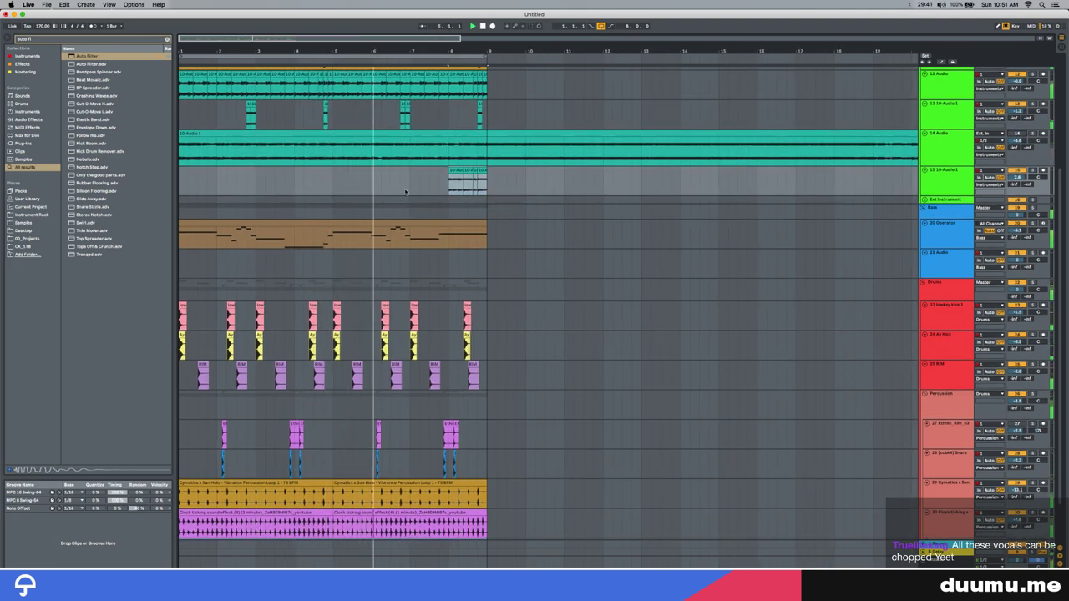
# Solo the chop track and open the properties of its clips in bar 8
pyautogui.click(445, 188)
pyautogui.press('super+f')
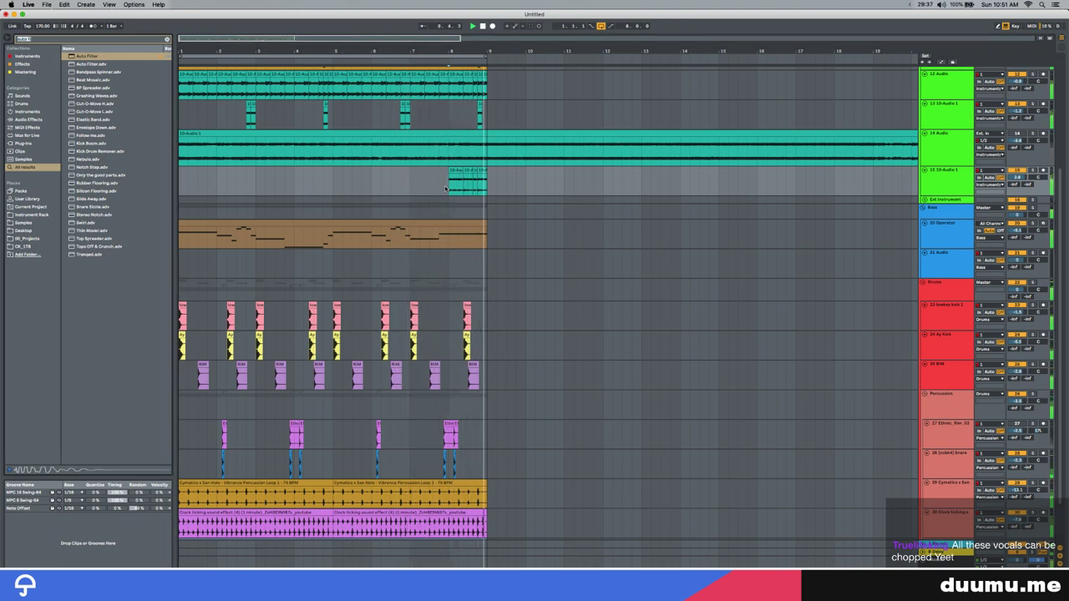
pyautogui.click(448, 188)
pyautogui.press('space')
pyautogui.press('super+f')
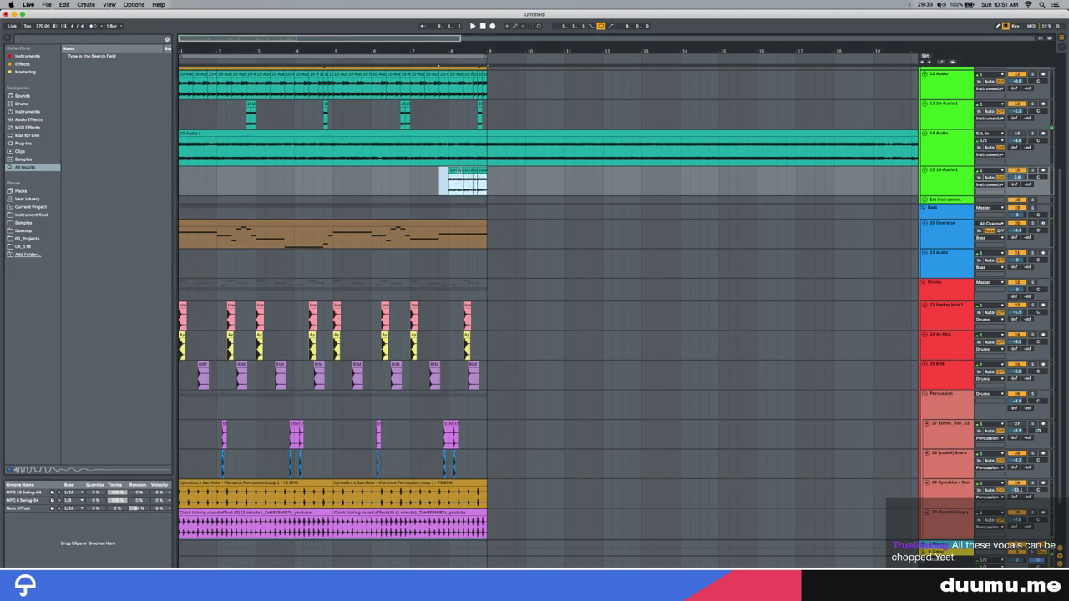
pyautogui.doubleClick(458, 170)
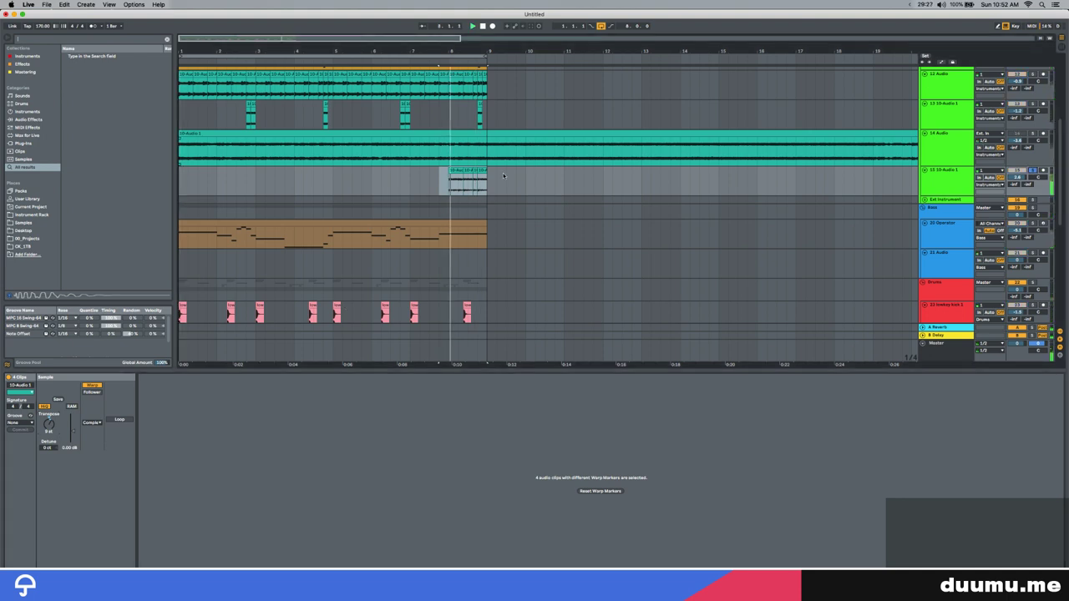
# Set the warp mode of the first chop slice in bar 8 to Beats and audition it
pyautogui.click(463, 179)
pyautogui.click(92, 423)
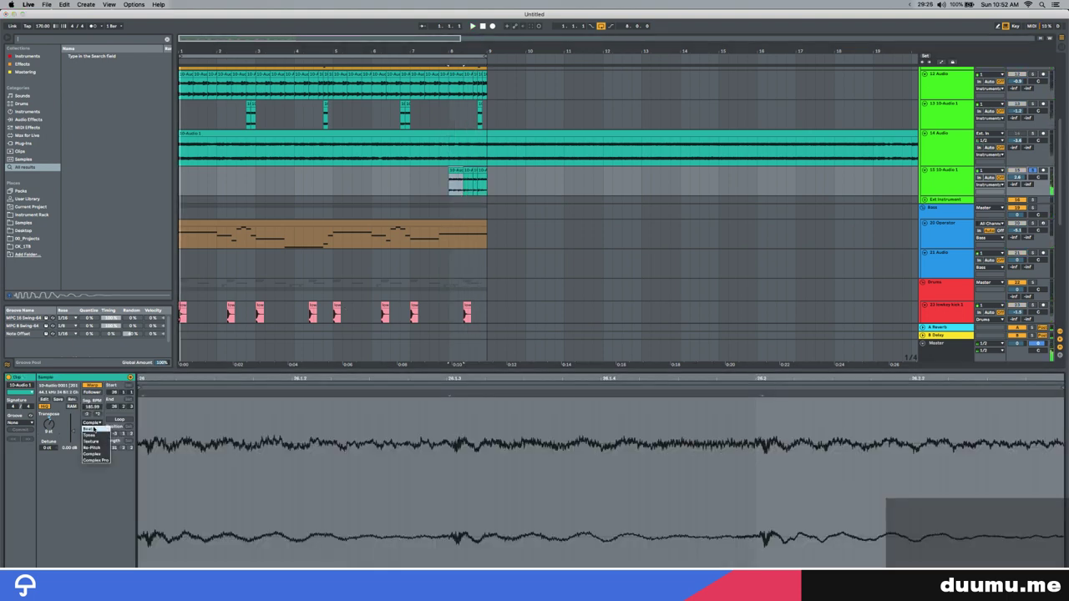
pyautogui.press('space')
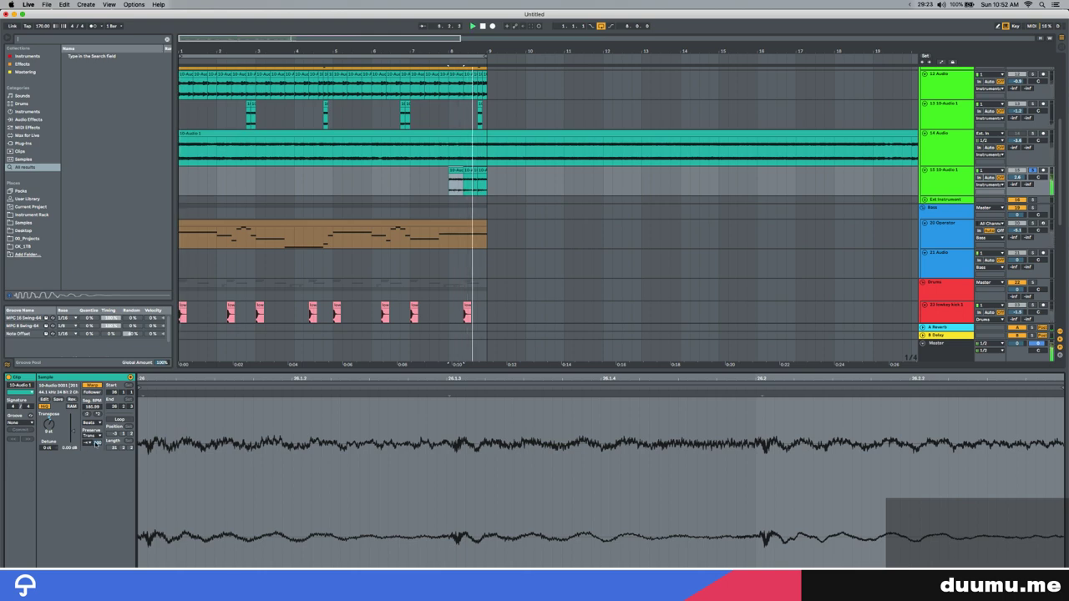
pyautogui.press('space')
pyautogui.press('space')
pyautogui.press('space')
# Consolidate all the chop slices in bar 8 into a single one-bar clip
pyautogui.click(468, 170)
pyautogui.keyDown('shift'); pyautogui.click(481, 170); pyautogui.keyUp('shift')
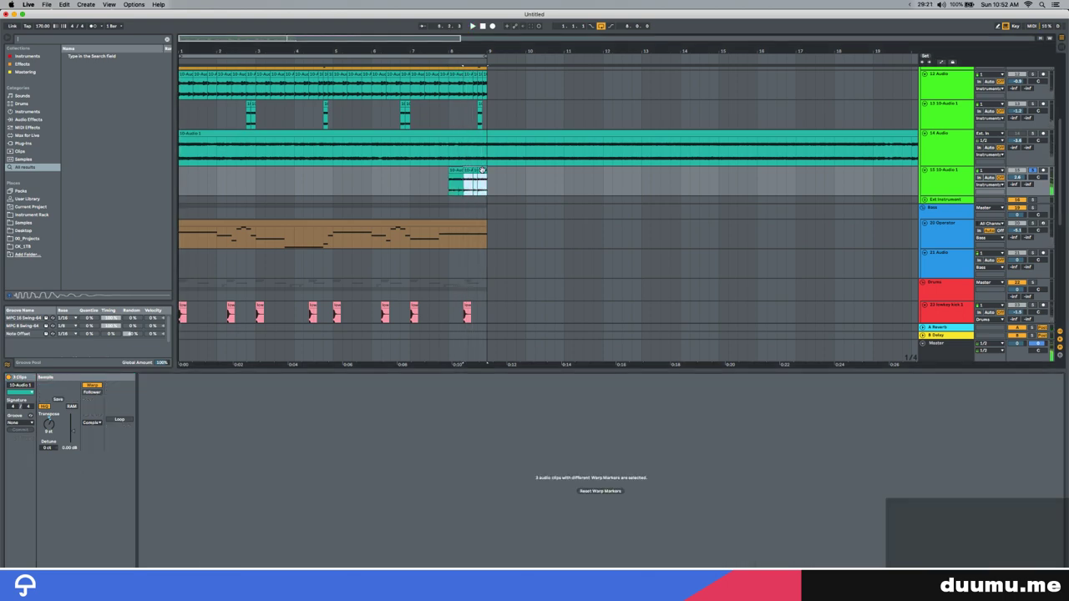
pyautogui.press('super+j')
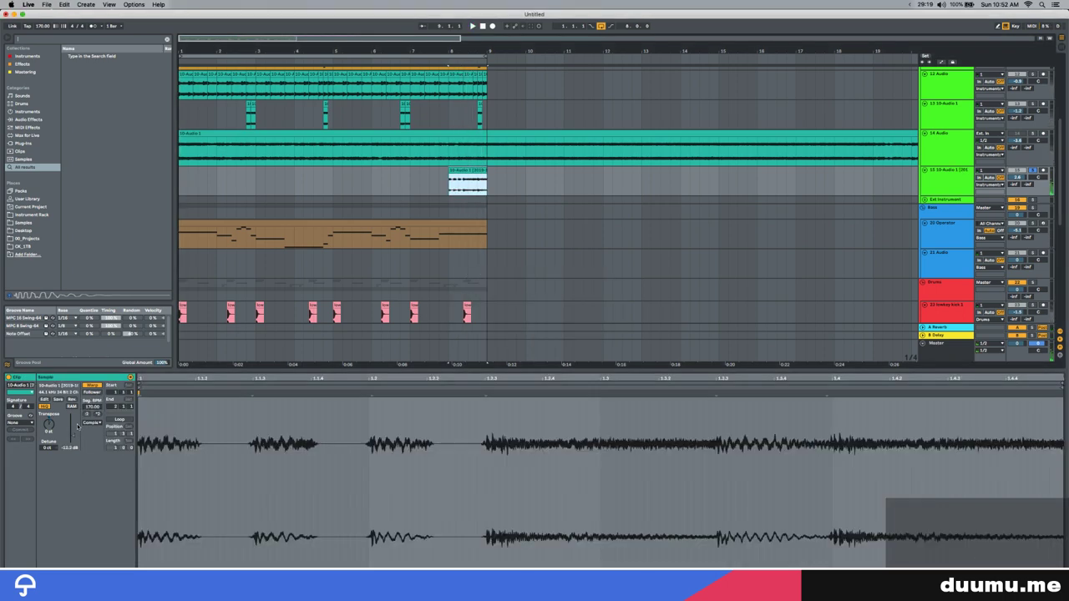
# Shorten the consolidated chop's hits using Beats warping with a transient envelope of 27, and consolidate the clip again
pyautogui.click(92, 424)
pyautogui.press('space')
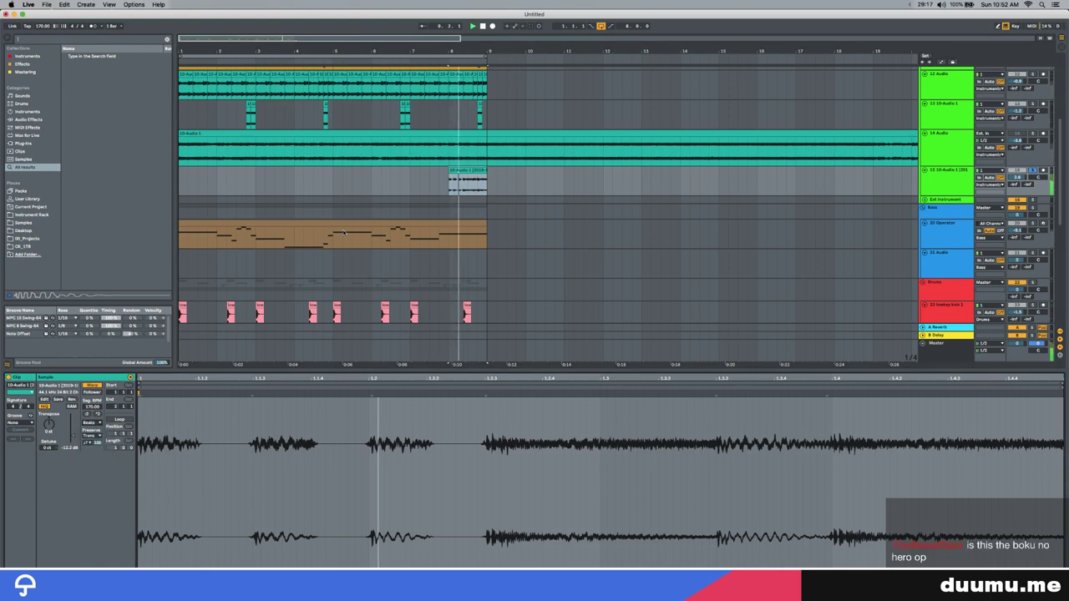
pyautogui.press('space')
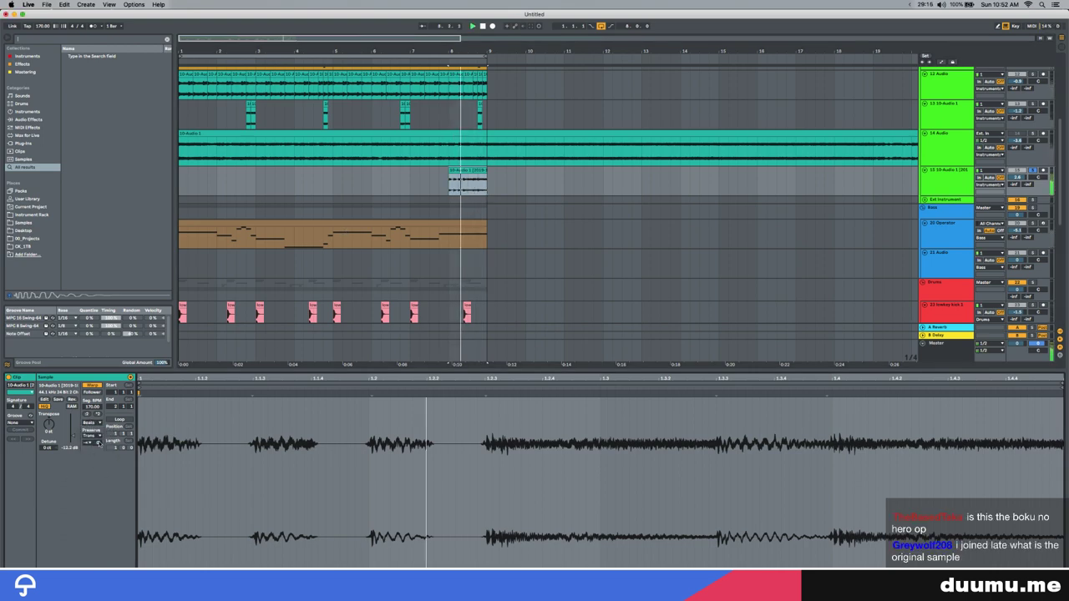
pyautogui.press('space')
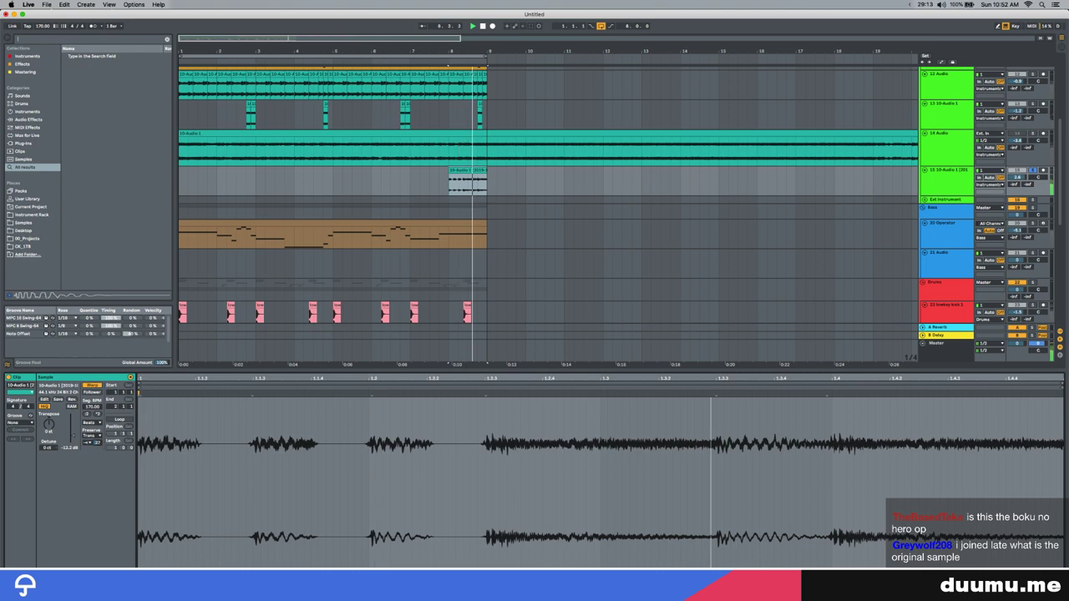
pyautogui.click(466, 176)
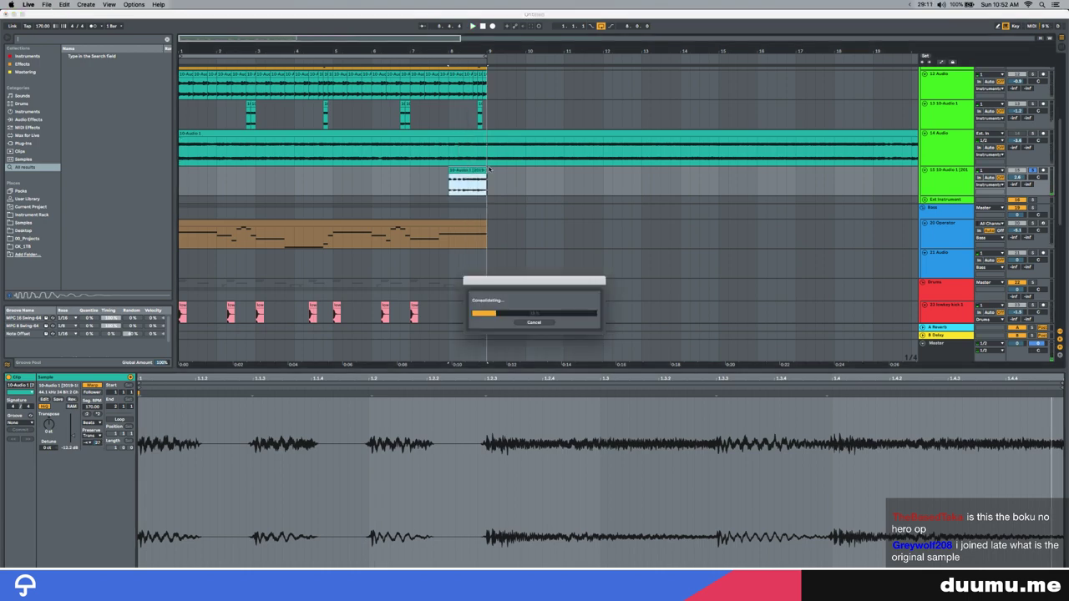
pyautogui.press('space')
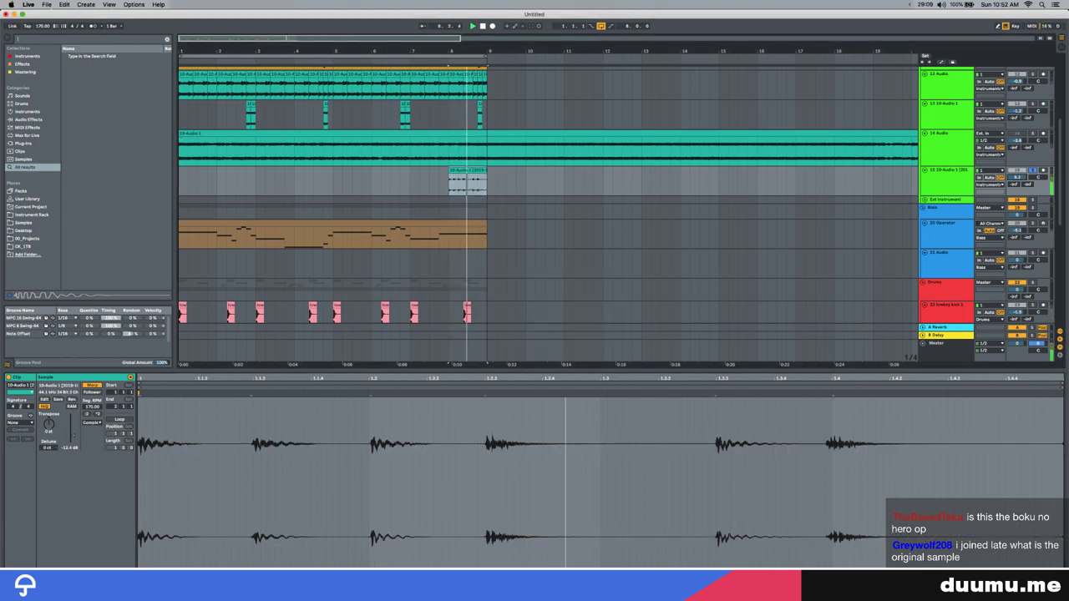
# Quantize the transients of the chop clip to the grid and set its warp mode to Beats
pyautogui.click(373, 451)
pyautogui.press('super+a')
pyautogui.press('super+u')
pyautogui.press('space')
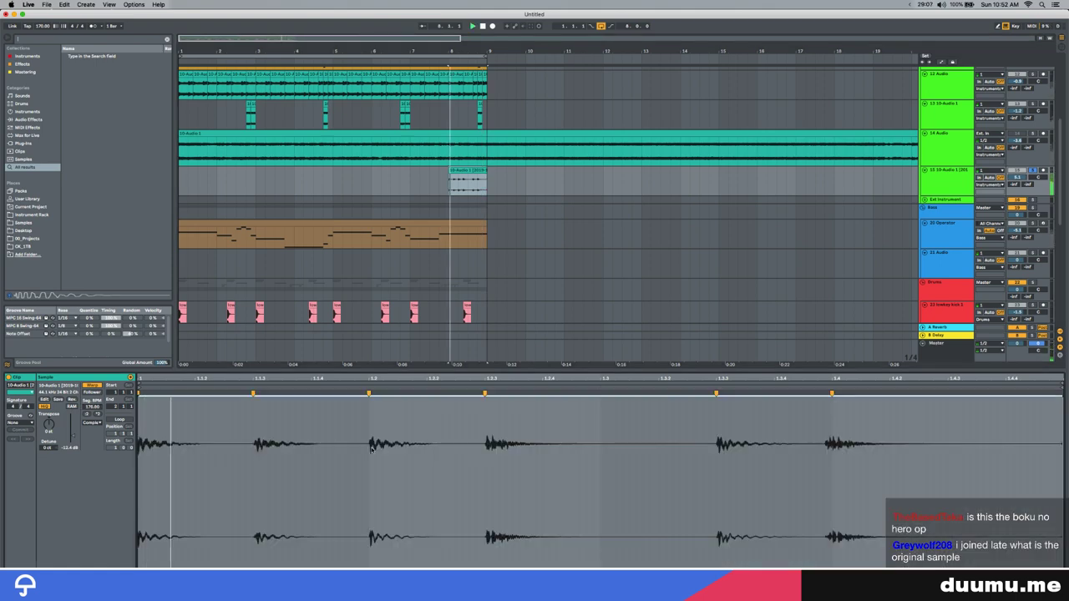
pyautogui.click(92, 423)
pyautogui.click(93, 424)
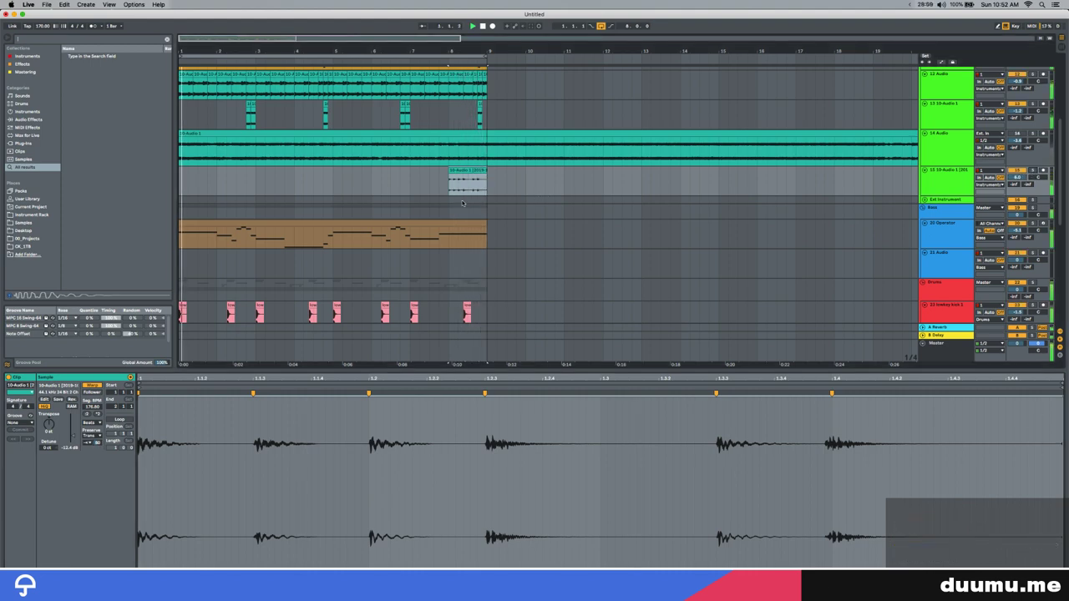
# Move the chop track into the Drums group just above Percussion, adjust its panning and play it in context
pyautogui.scroll(-3, 888, 202)
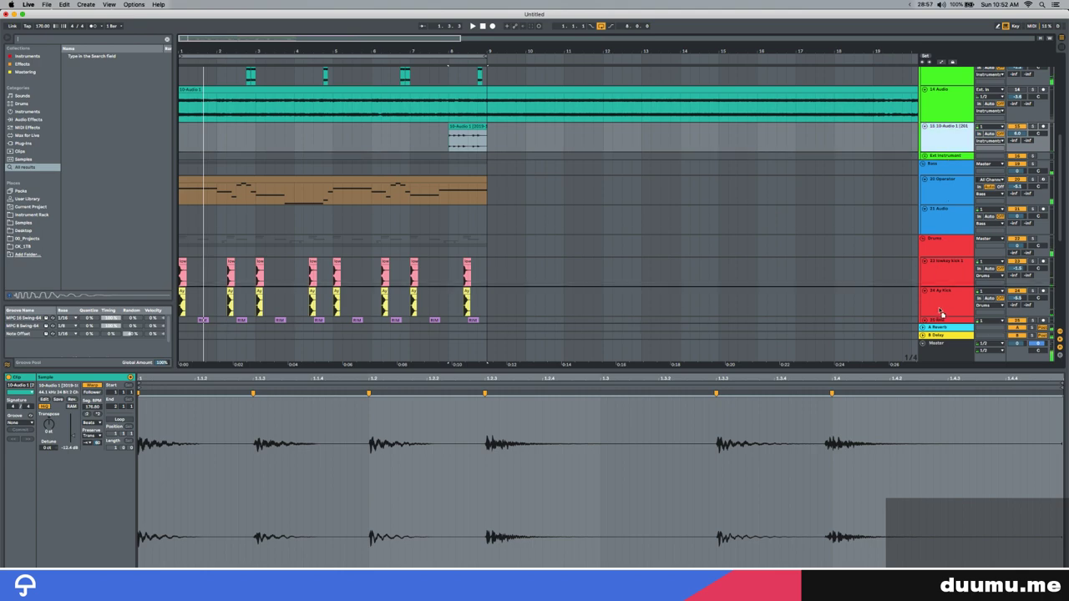
pyautogui.scroll(-1, 939, 323)
pyautogui.moveTo(940, 325); pyautogui.dragTo(944, 254)
pyautogui.moveTo(1032, 307); pyautogui.dragTo(1031, 300)
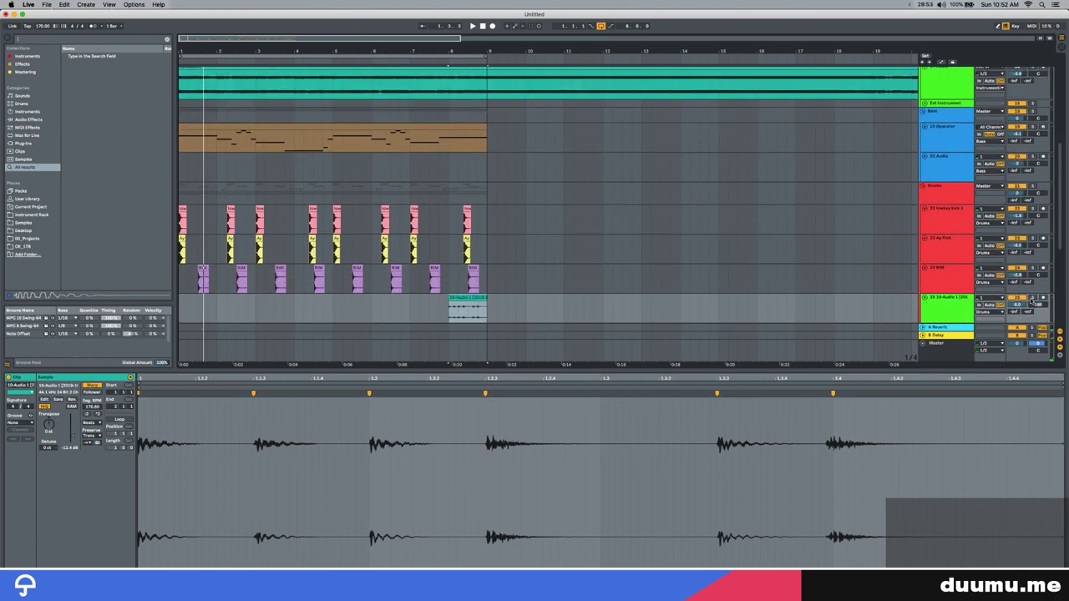
pyautogui.press('space')
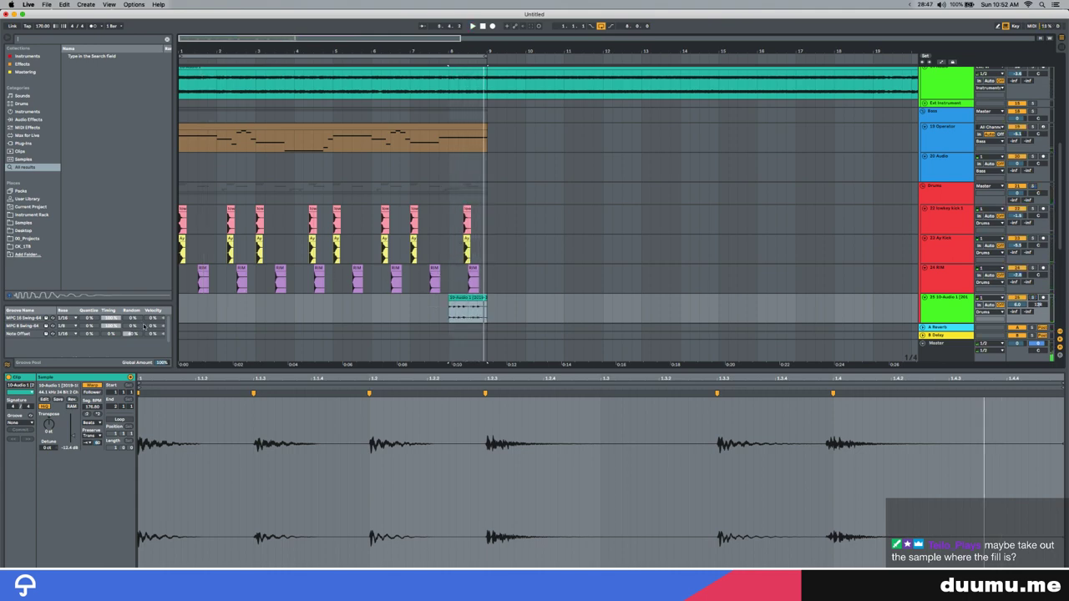
# Play the loop from the start, hide the clip details and collapse the 14 Audio track
pyautogui.click(183, 308)
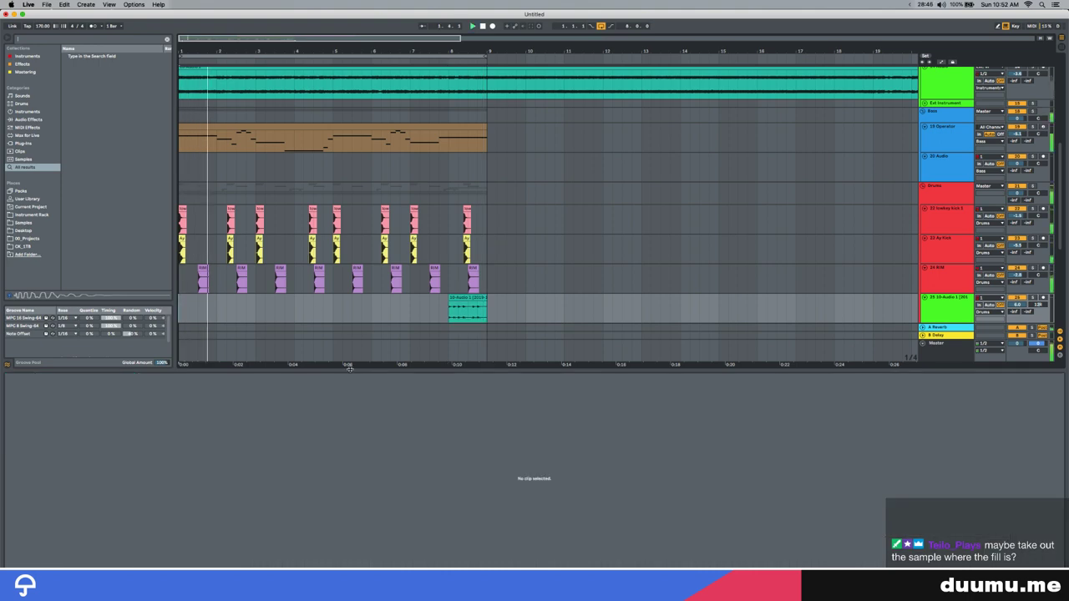
pyautogui.moveTo(350, 369); pyautogui.dragTo(354, 566)
pyautogui.scroll(10, 360, 518)
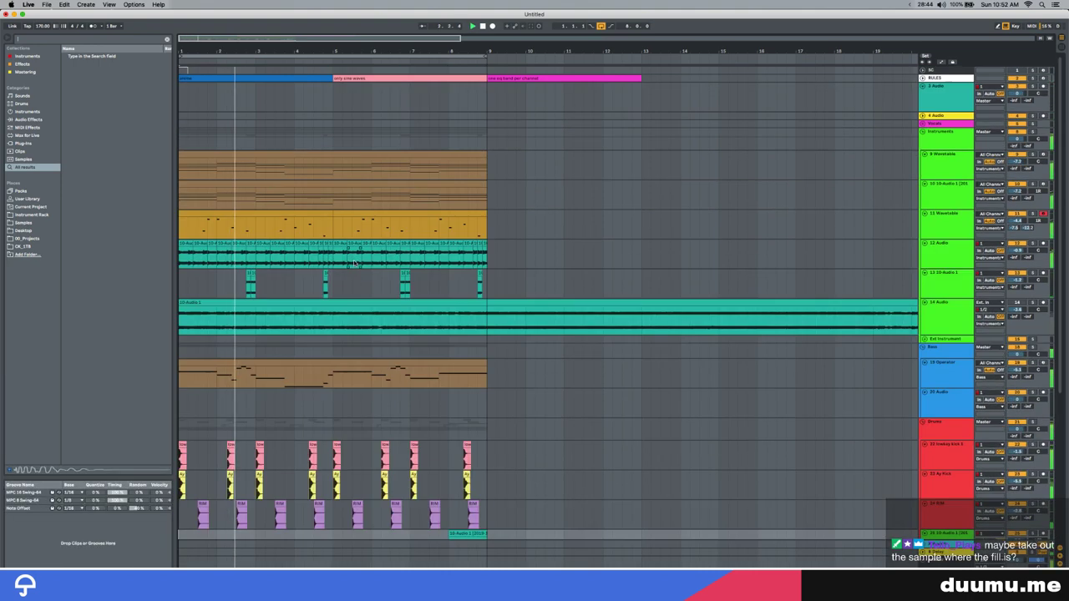
pyautogui.click(924, 303)
# Listen to the full eight-bar loop to judge the chop fill in bar 8
pyautogui.scroll(2, 342, 314)
pyautogui.hscroll(-2, 361, 314)
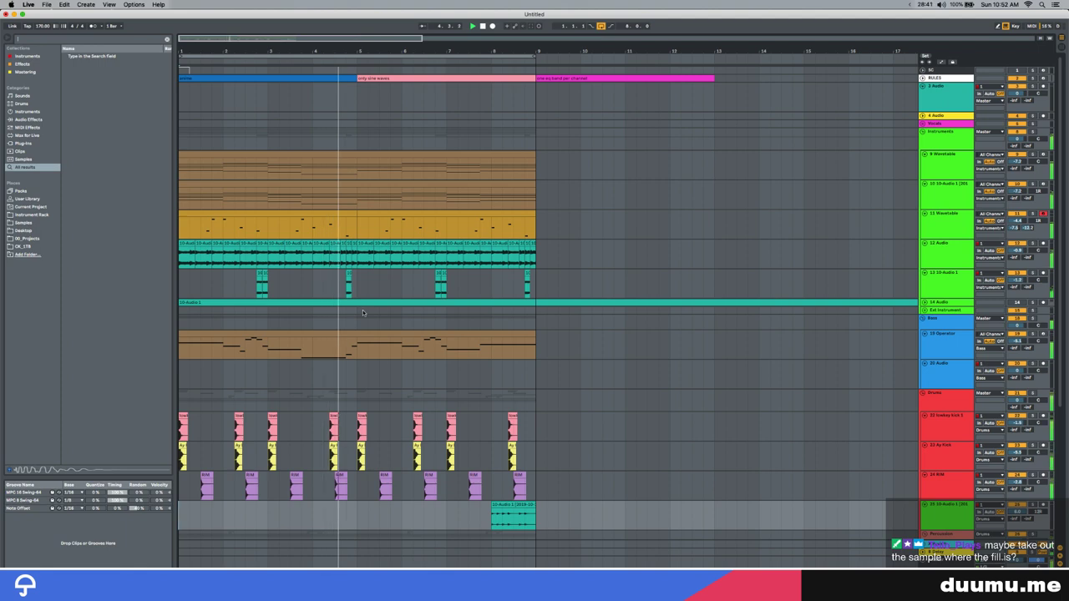
pyautogui.scroll(-2, 363, 311)
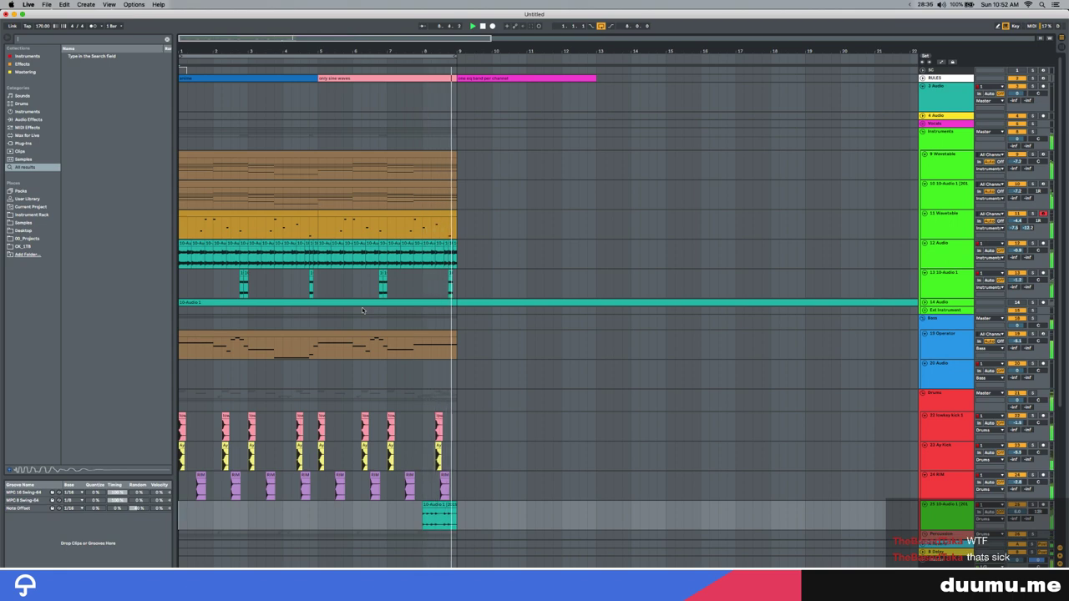
pyautogui.scroll(2, 368, 314)
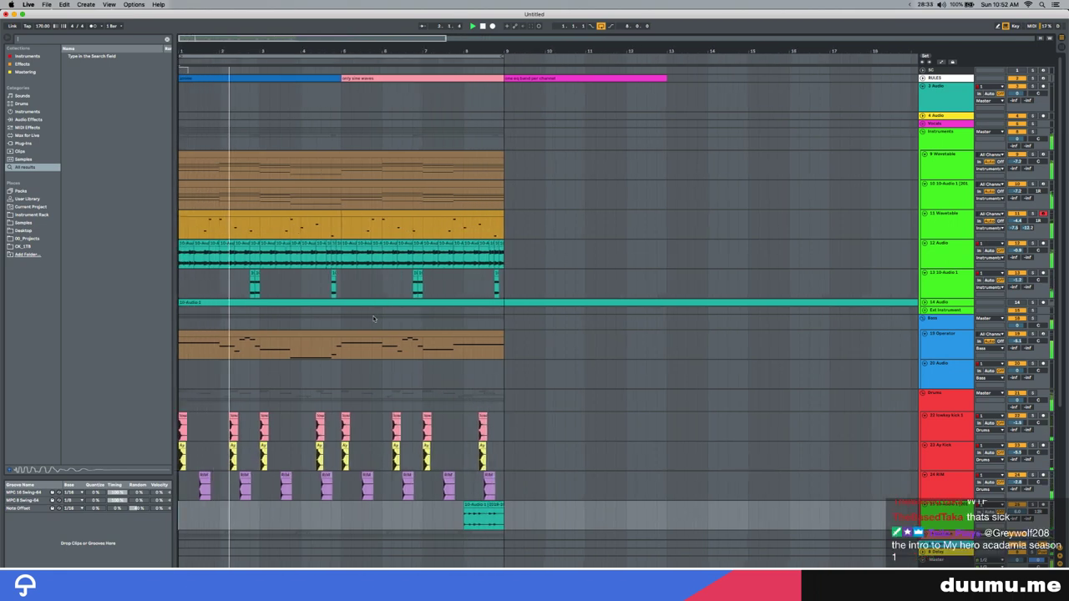
pyautogui.scroll(3, 367, 319)
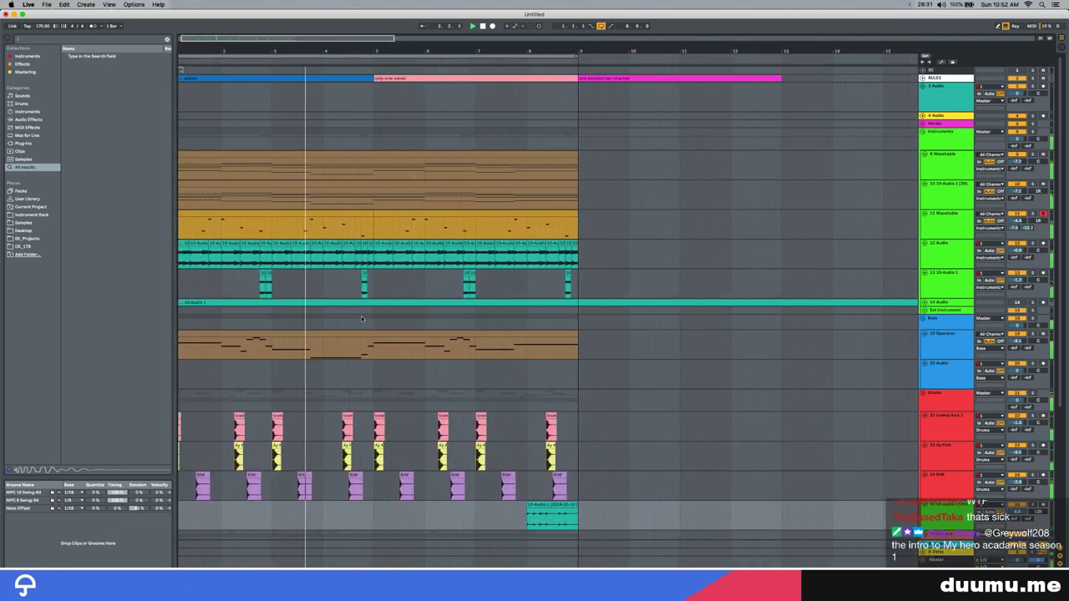
pyautogui.scroll(3, 361, 318)
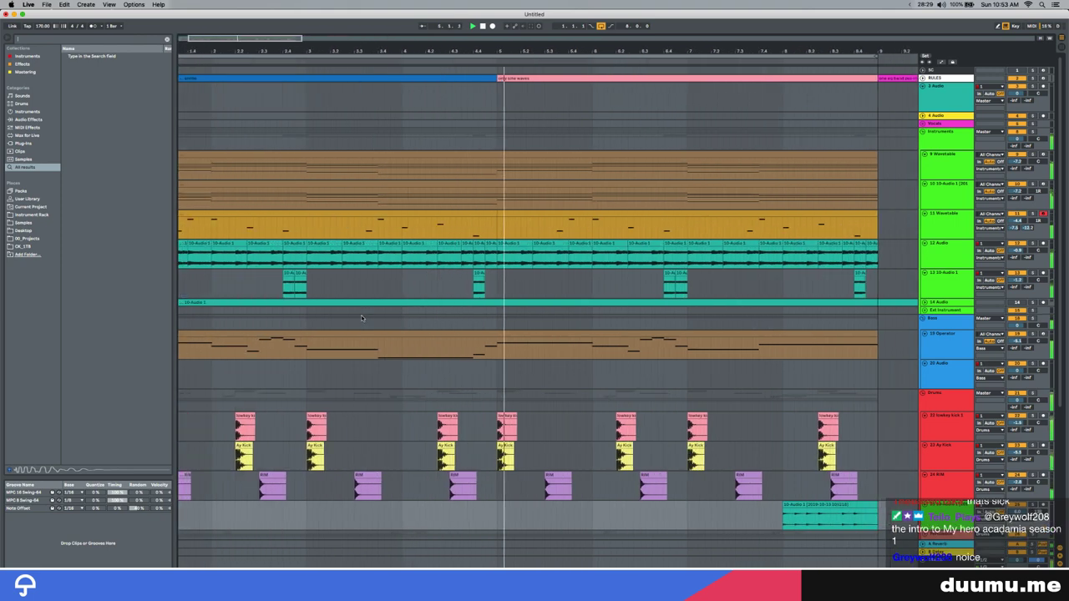
pyautogui.scroll(-1, 363, 318)
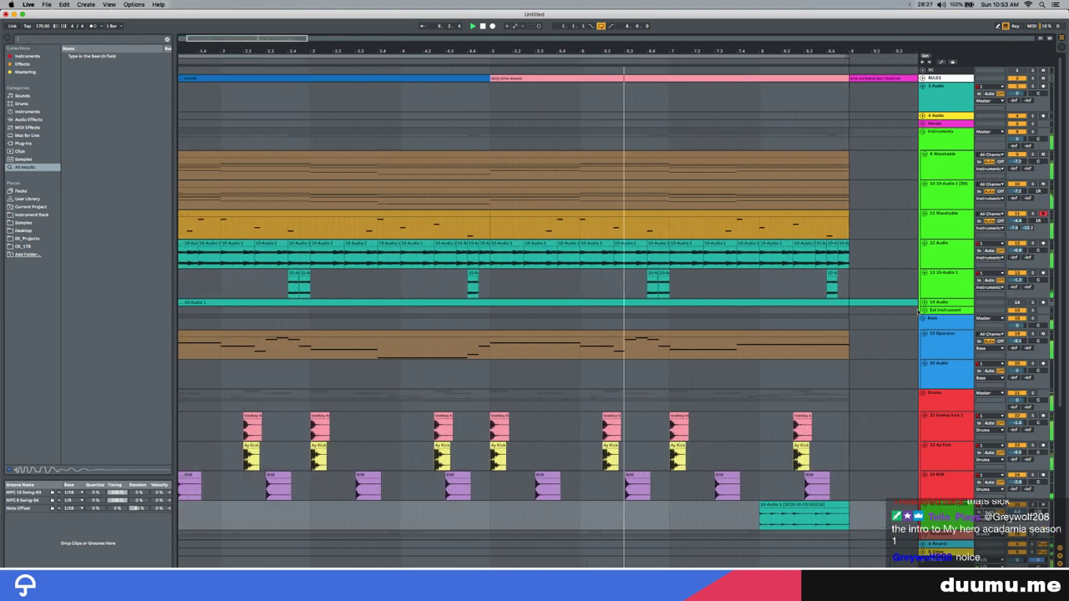
# Expand the 14 Audio track to show its whole recording and select track 13 above it
pyautogui.moveTo(919, 308); pyautogui.dragTo(918, 336)
pyautogui.scroll(-5, 425, 329)
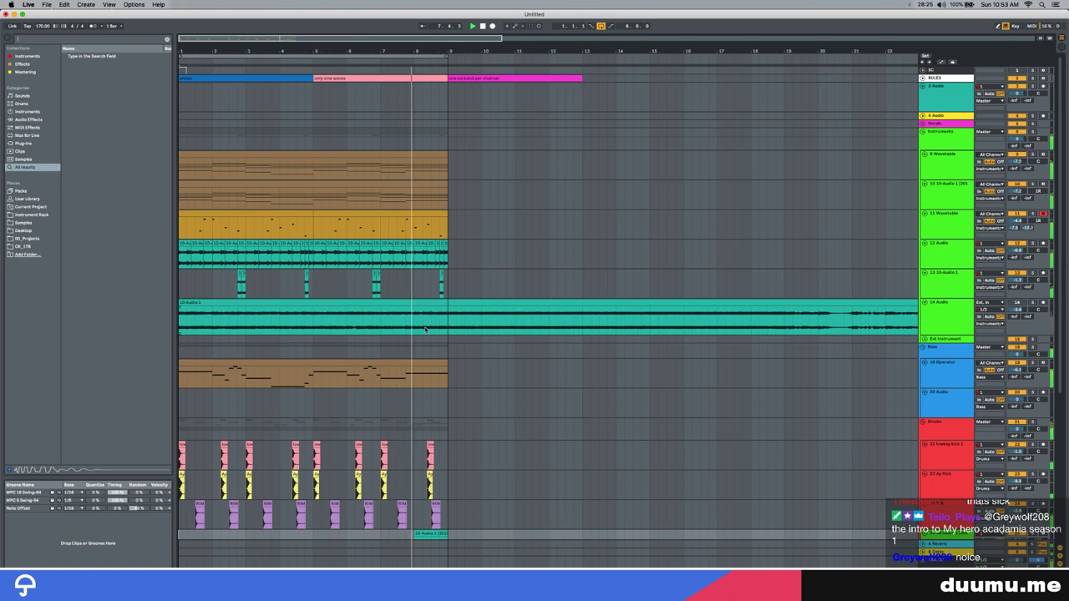
pyautogui.scroll(-3, 424, 329)
pyautogui.click(937, 278)
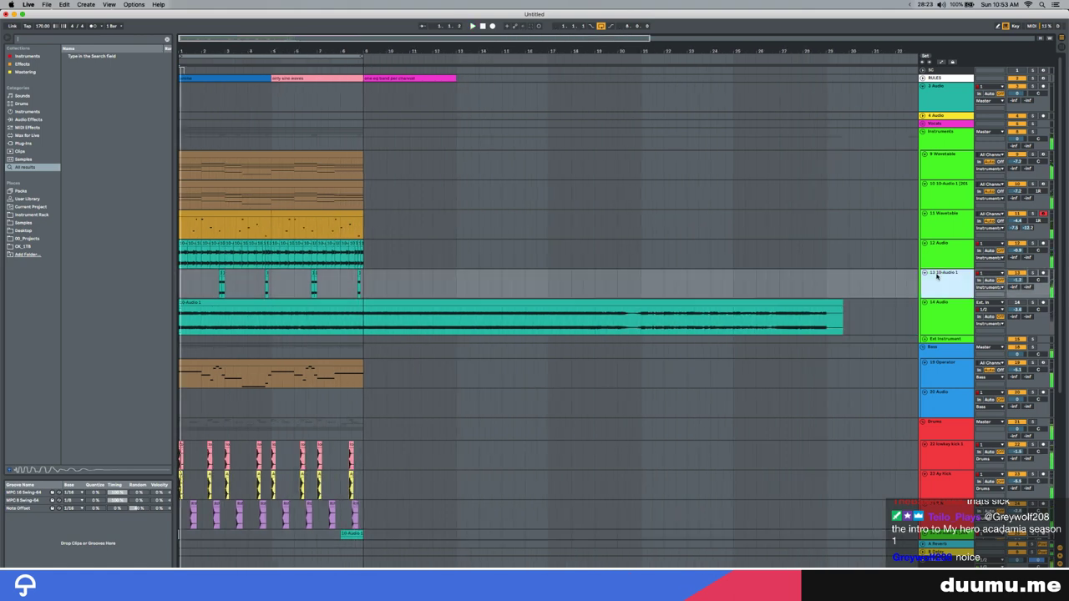
# Add a MIDI track above the long recording and try to paste a short excerpt of the recording from around bar 21 into it
pyautogui.press('super+shift+t')
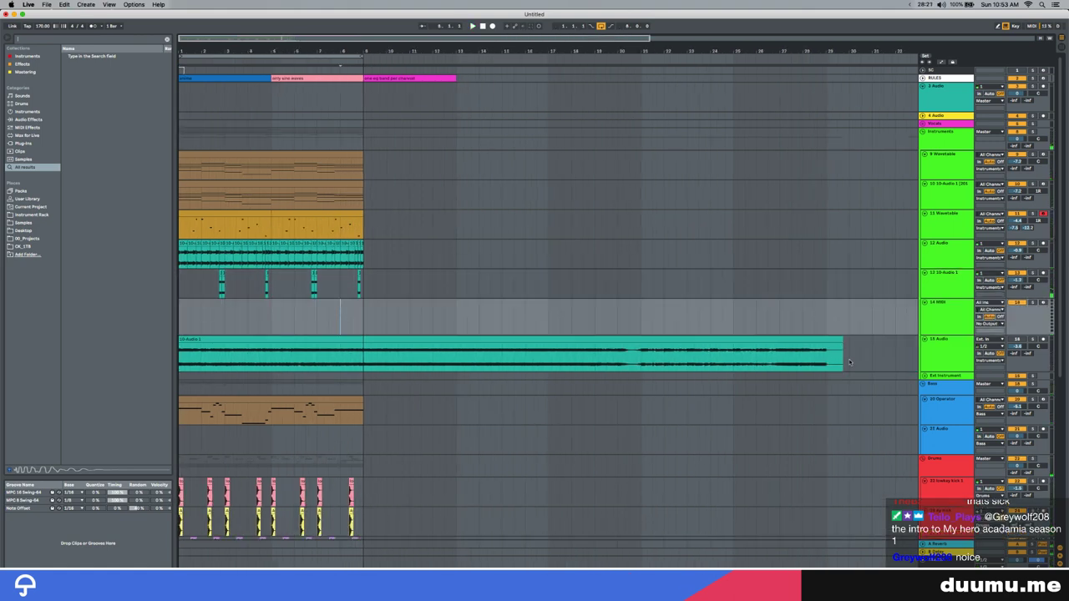
pyautogui.scroll(2, 654, 375)
pyautogui.click(650, 361)
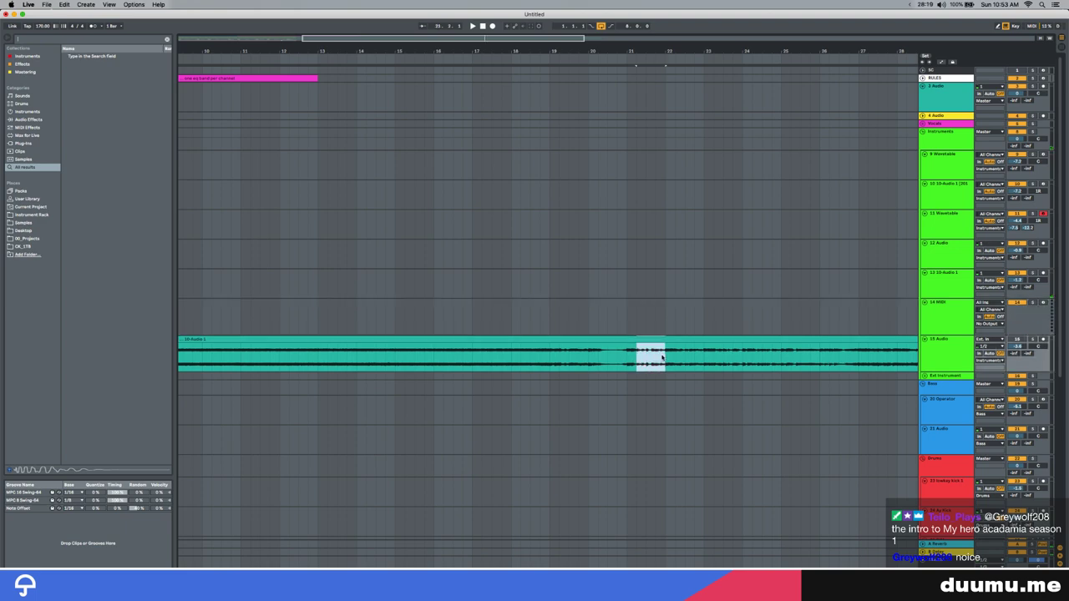
pyautogui.hscroll(-5, 501, 342)
pyautogui.moveTo(196, 325); pyautogui.dragTo(189, 318)
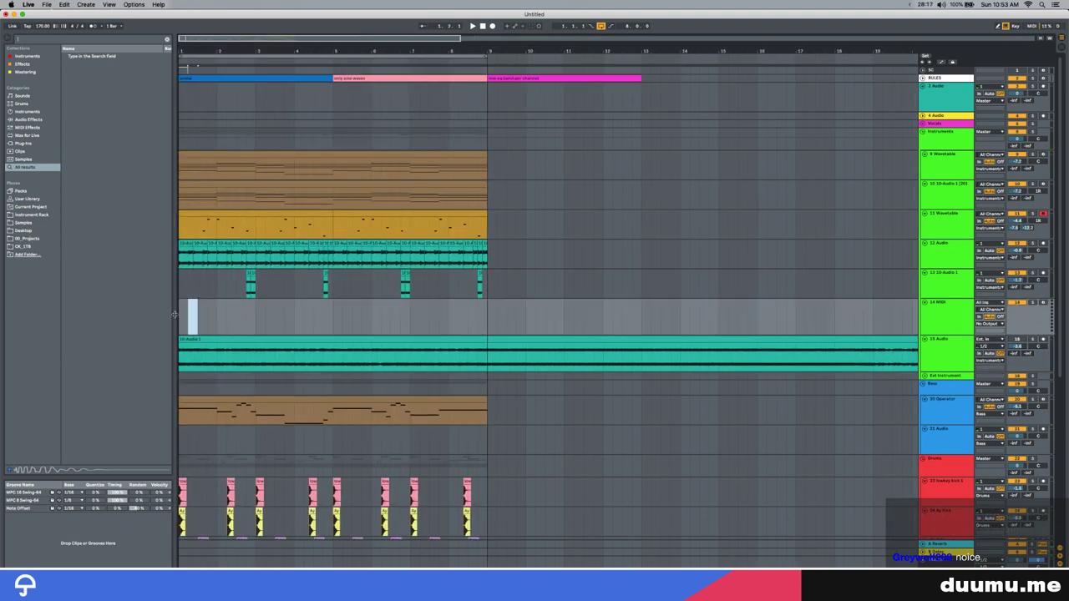
pyautogui.press('super+v')
pyautogui.click(539, 337)
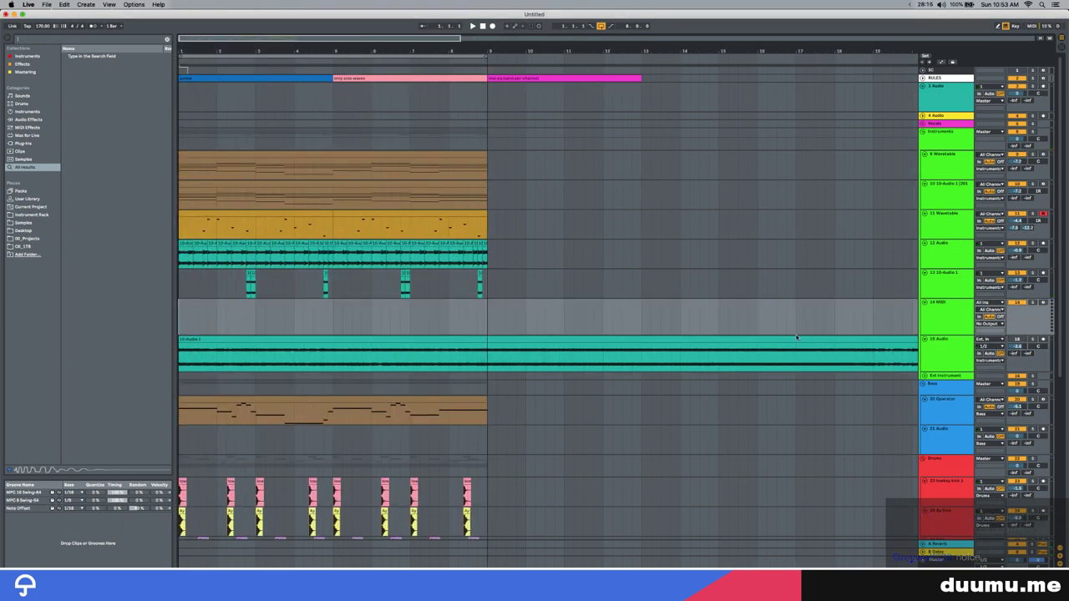
# Insert an audio track above the recording, paste the excerpt at beat 2.4, and remove the unused MIDI track
pyautogui.click(942, 323)
pyautogui.press('super+t')
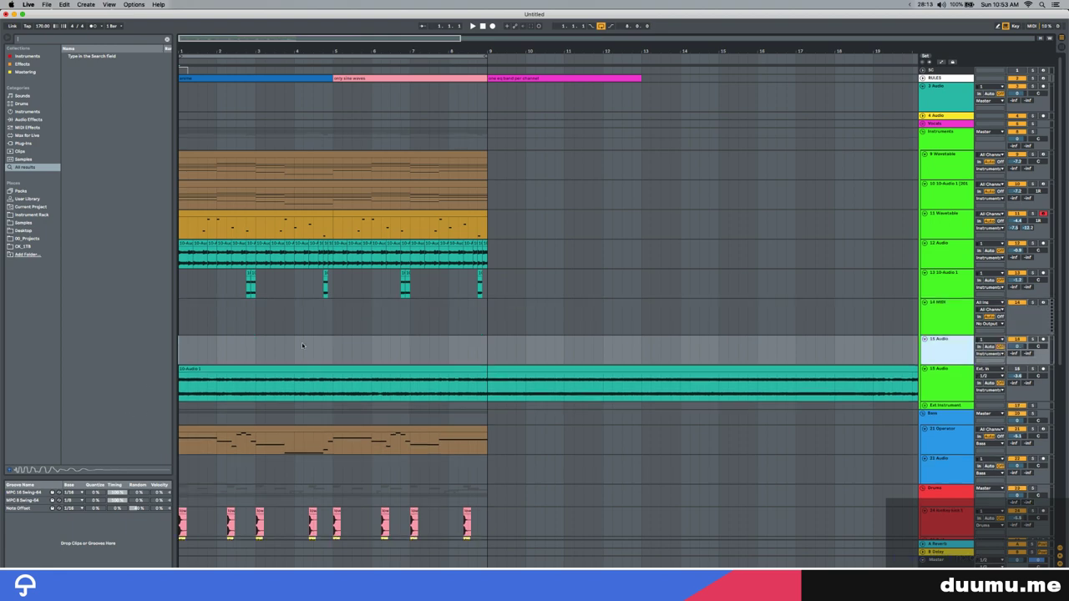
pyautogui.click(249, 348)
pyautogui.press('super+v')
pyautogui.press('Delete')
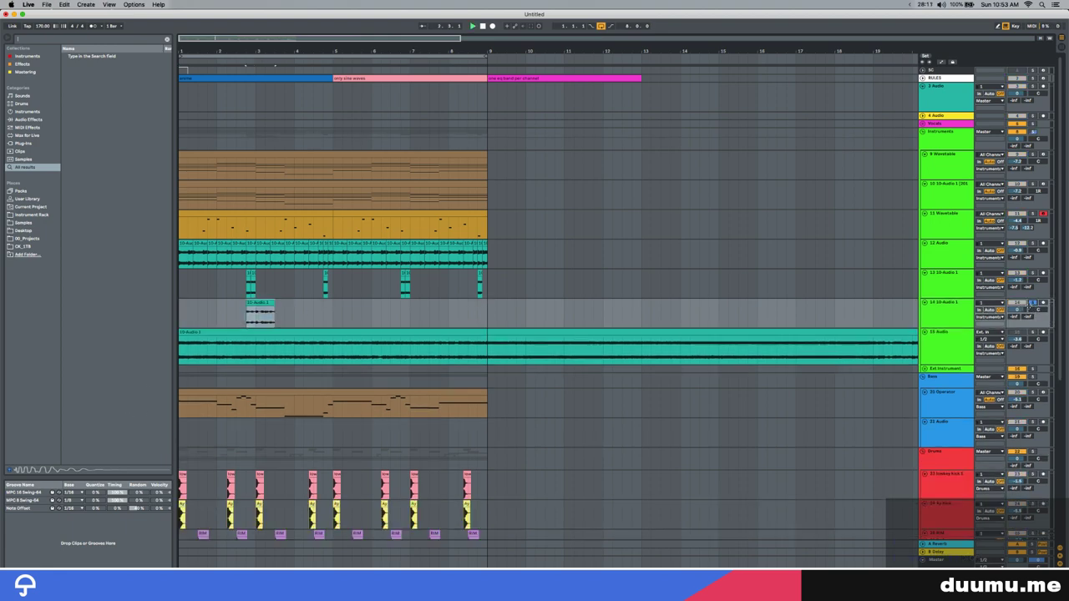
# Split the pasted excerpt at bar 3 and again half a beat after it
pyautogui.scroll(5, 250, 321)
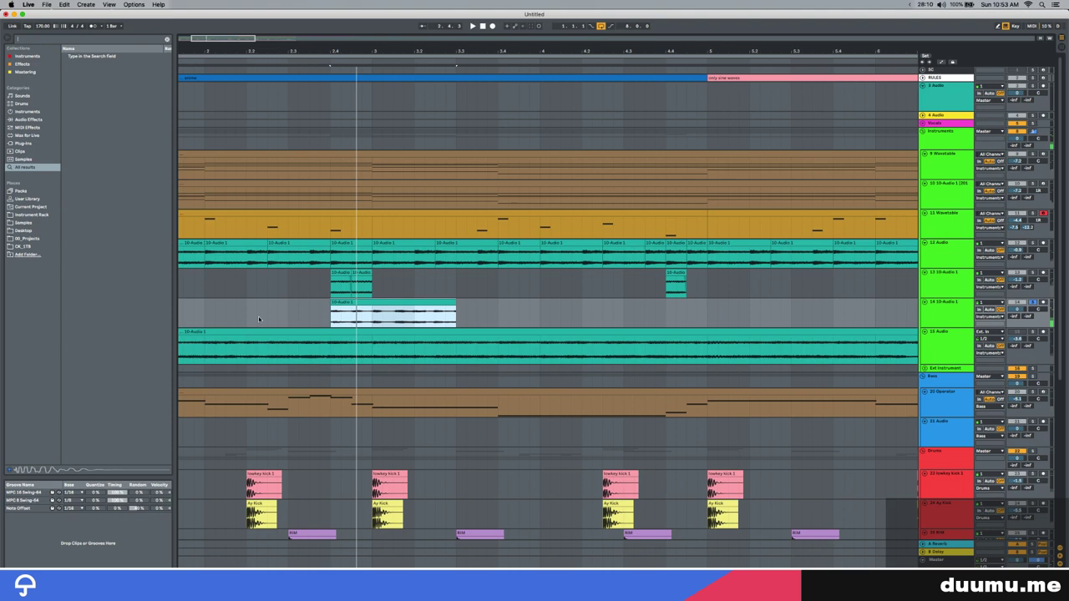
pyautogui.click(373, 324)
pyautogui.press('super+e')
pyautogui.click(393, 322)
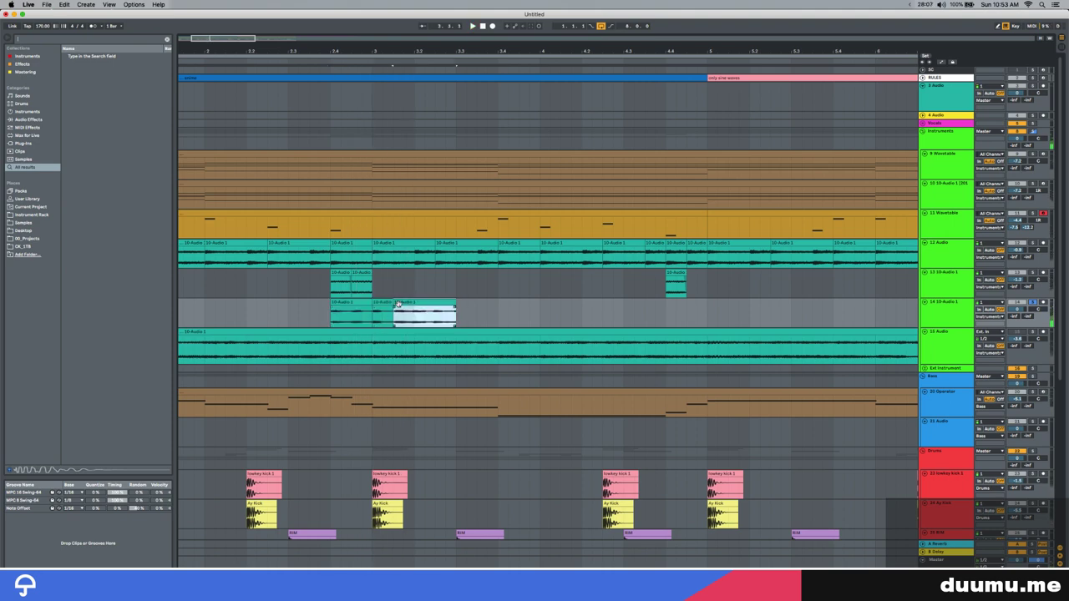
pyautogui.press('super+e')
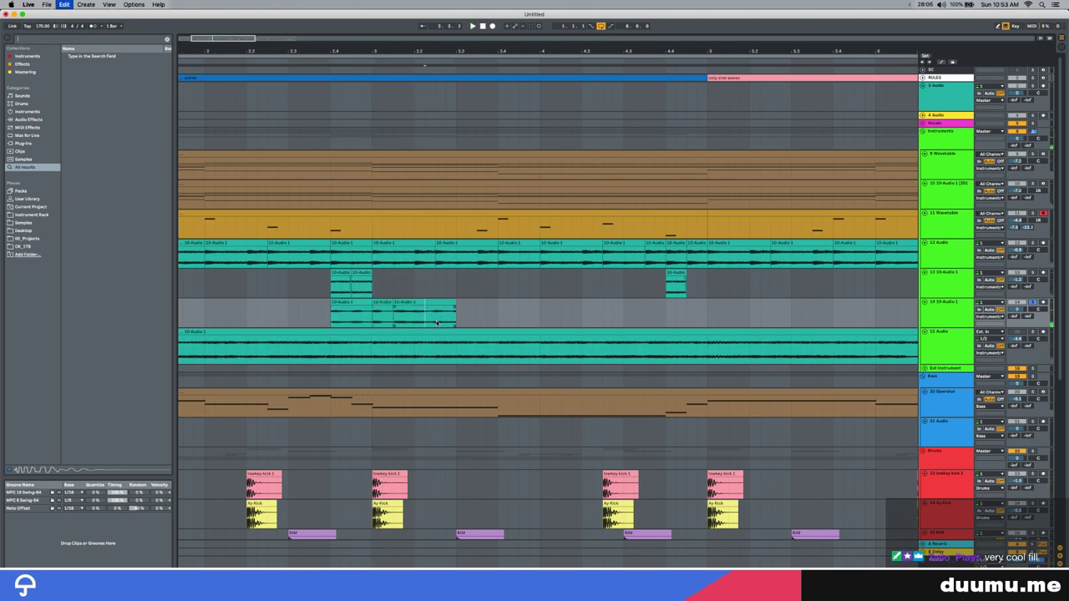
# Space the second and third chops out after bar 3 with short gaps and play the phrase from the first chop
pyautogui.moveTo(426, 304); pyautogui.dragTo(435, 305)
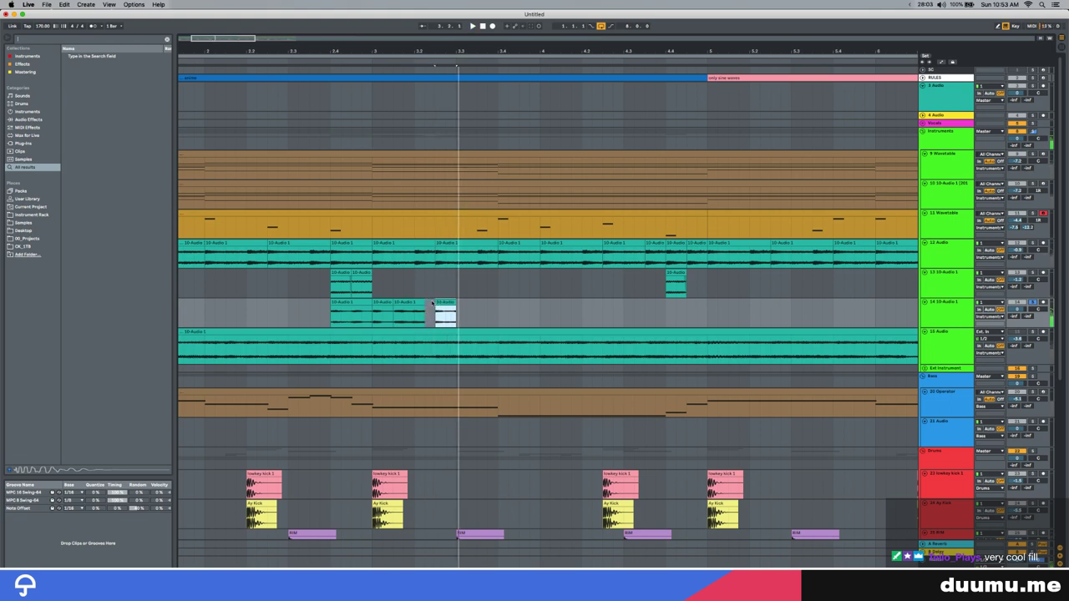
pyautogui.press('super+z')
pyautogui.click(420, 303)
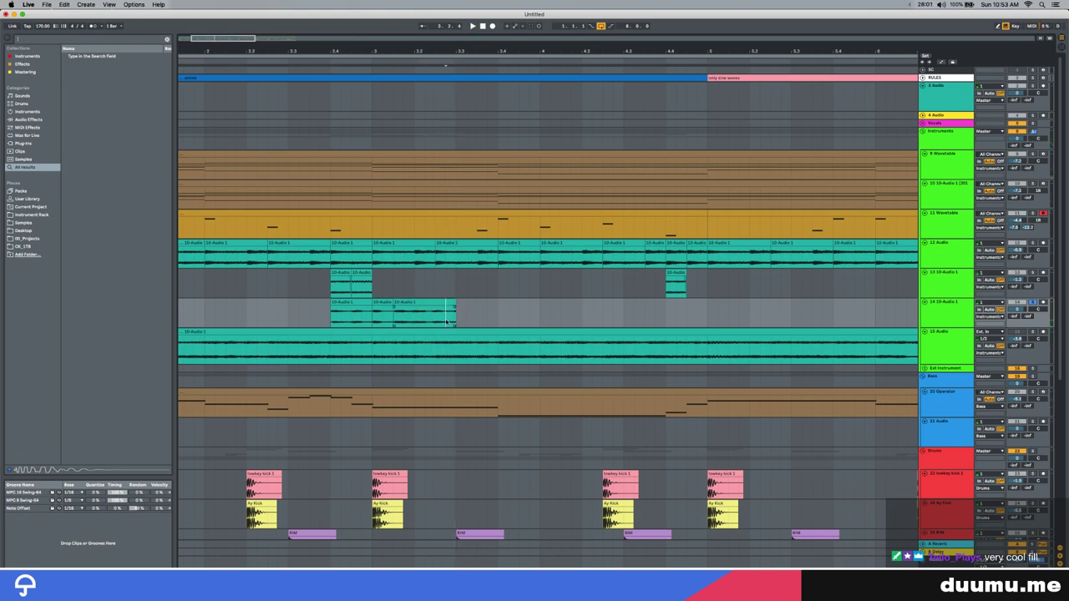
pyautogui.moveTo(413, 302)
pyautogui.mouseDown()
pyautogui.moveTo(434, 303)
pyautogui.moveTo(399, 309)
pyautogui.mouseUp()
pyautogui.click(359, 303)
pyautogui.press('space')
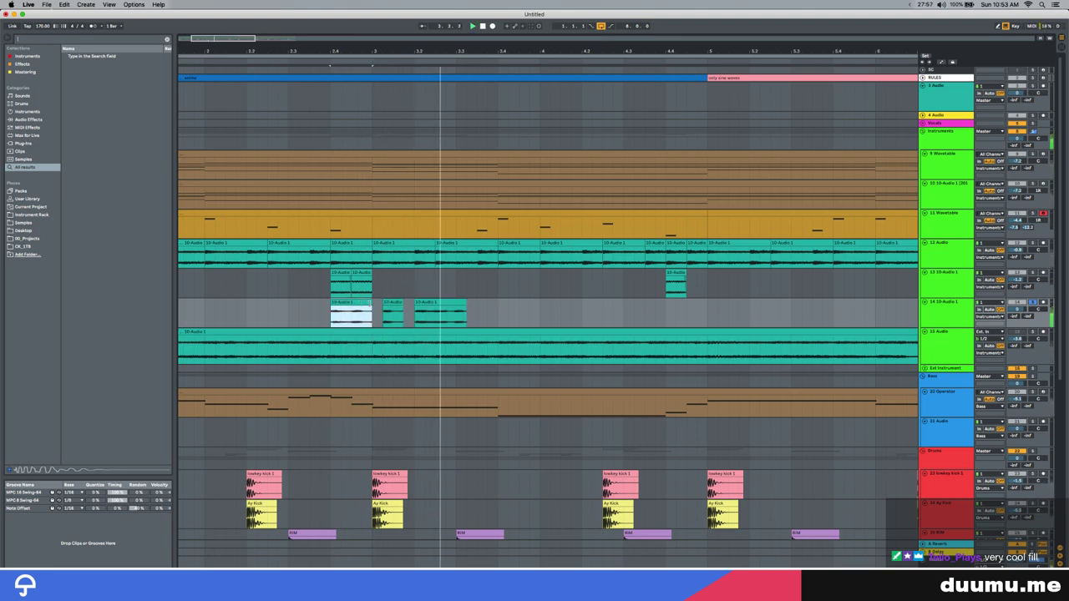
# Trim the end of the third chop at beat 3.3 and discard the leftover audio after it
pyautogui.click(433, 302)
pyautogui.press('space')
pyautogui.click(459, 311)
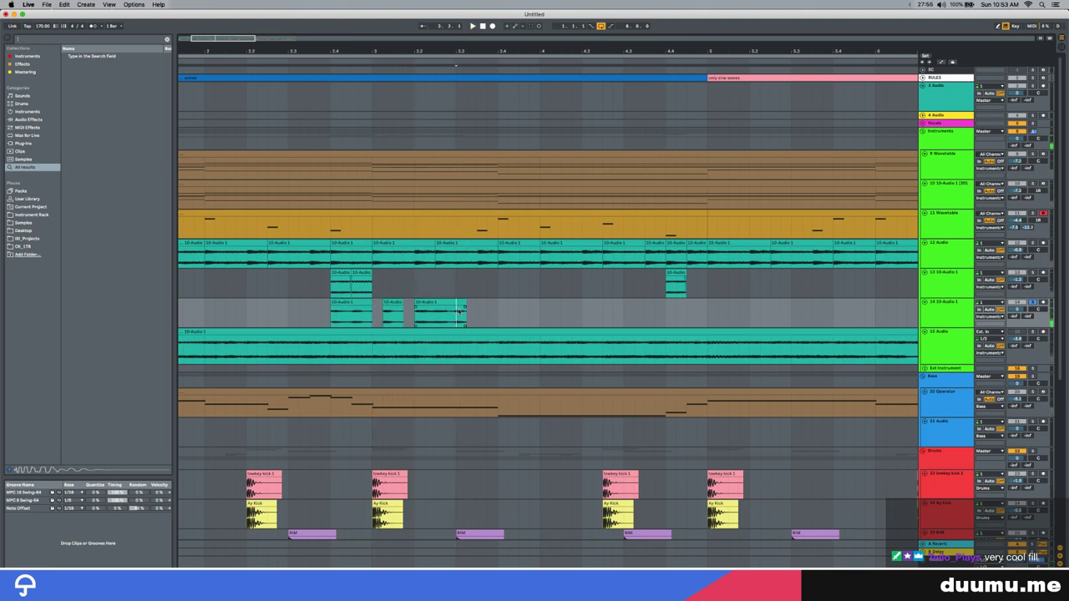
pyautogui.press('Delete')
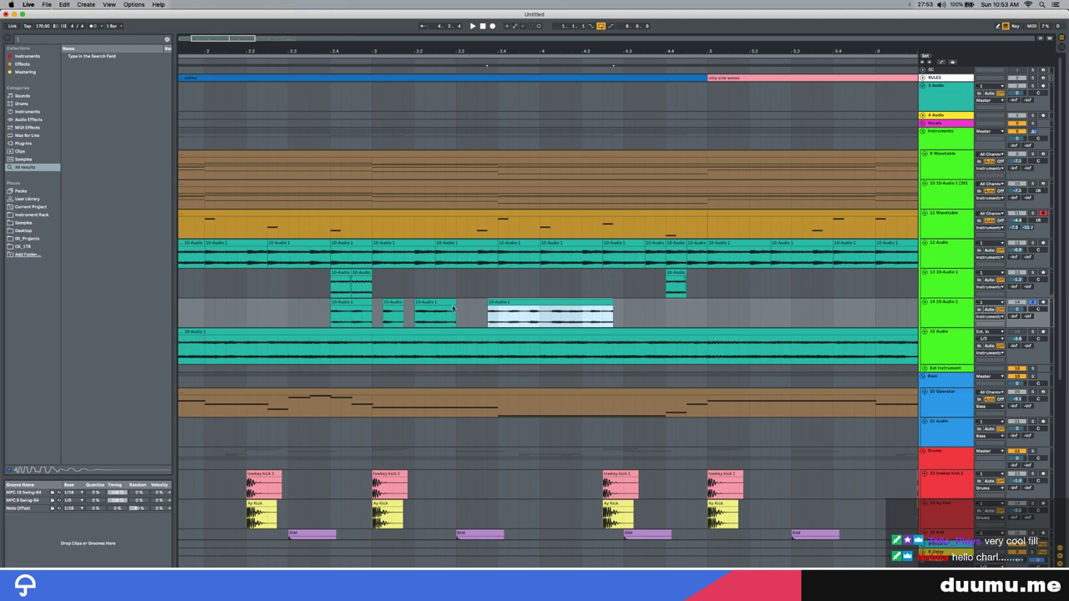
pyautogui.press('Delete')
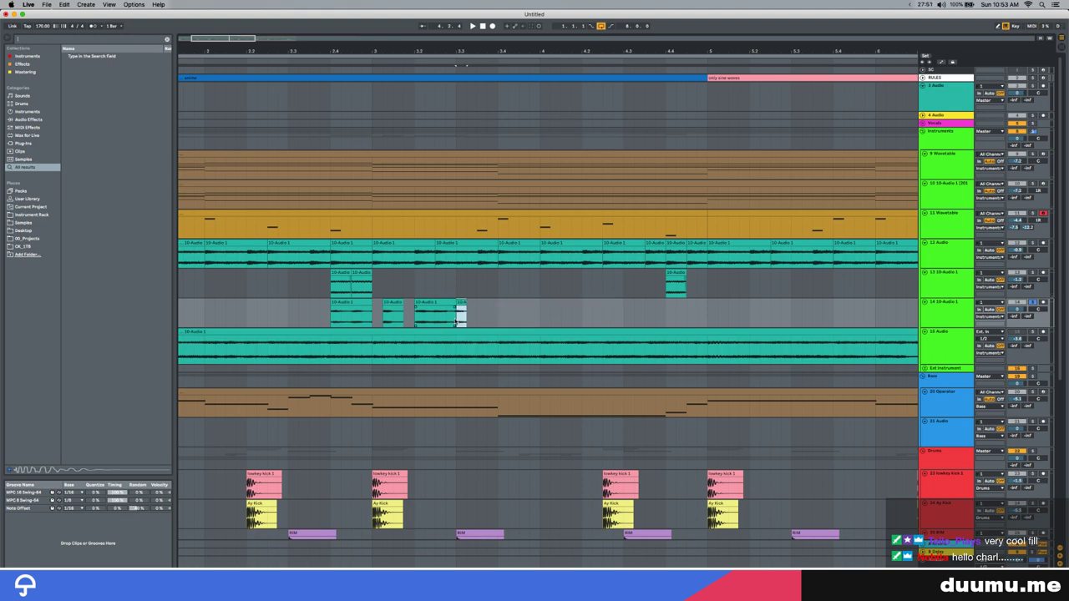
# Add two short chops one after the other, starting just before beat 3.4, and audition the phrase
pyautogui.moveTo(389, 303); pyautogui.dragTo(479, 302)
pyautogui.press('space')
pyautogui.press('space')
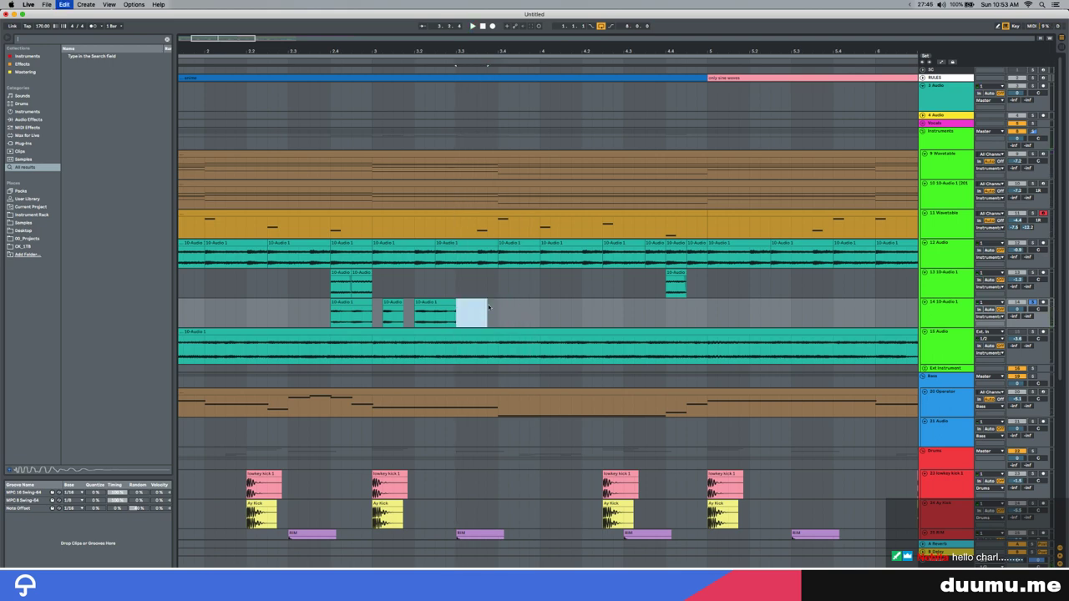
pyautogui.press('space')
pyautogui.press('space')
pyautogui.press('space')
pyautogui.press('space')
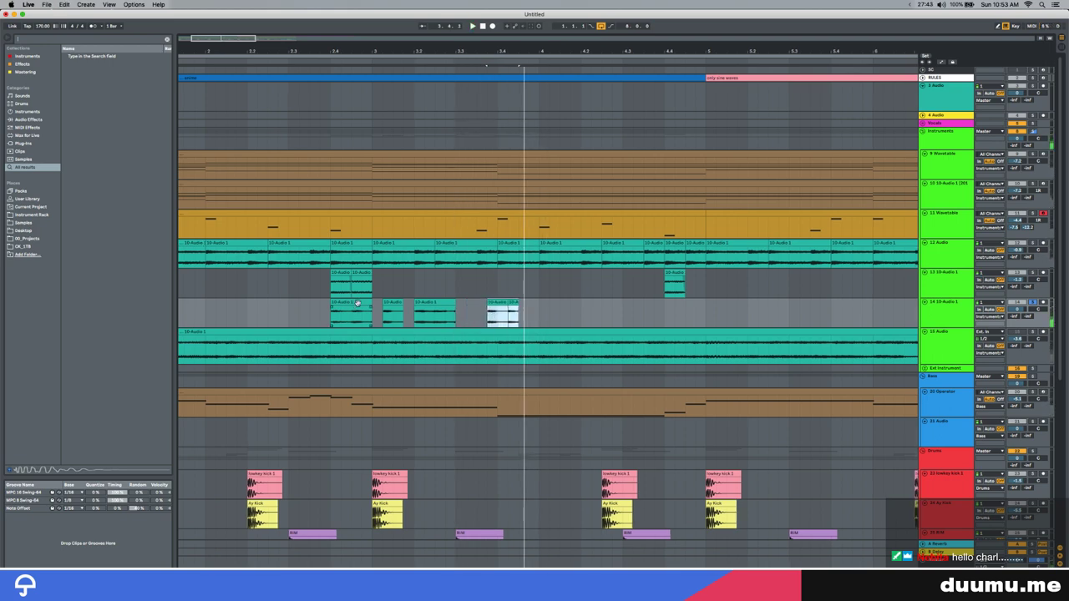
# Unsolo the chop track and move all its chops together to half a beat into bar 7
pyautogui.scroll(-2, 359, 303)
pyautogui.keyDown('shift'); pyautogui.click(347, 302); pyautogui.keyUp('shift')
pyautogui.click(1032, 303)
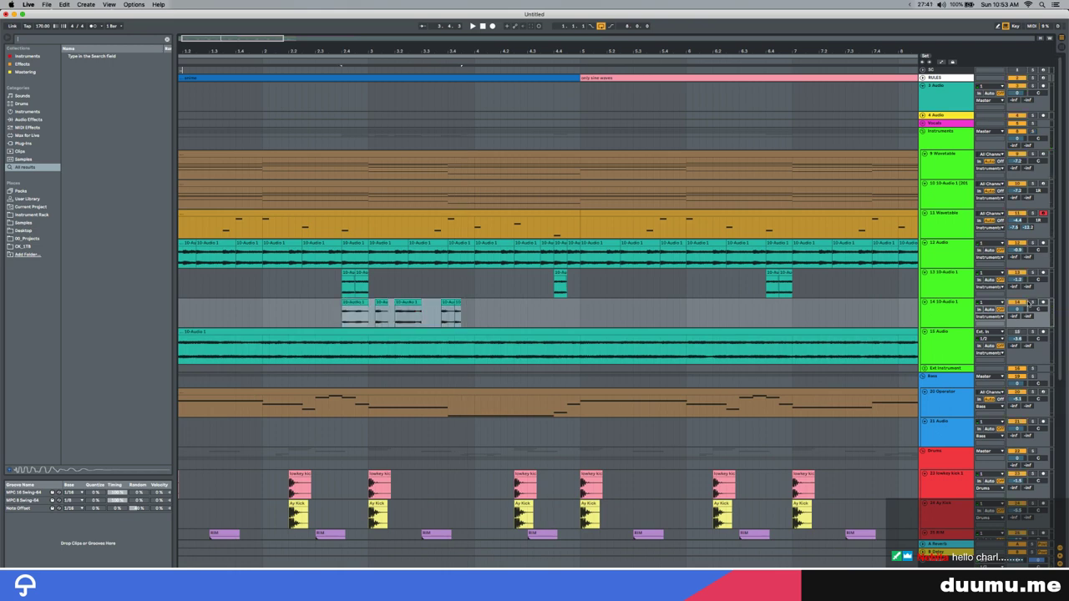
pyautogui.scroll(-3, 436, 309)
pyautogui.keyDown('shift'); pyautogui.click(433, 311); pyautogui.keyUp('shift')
pyautogui.moveTo(432, 311); pyautogui.dragTo(764, 312)
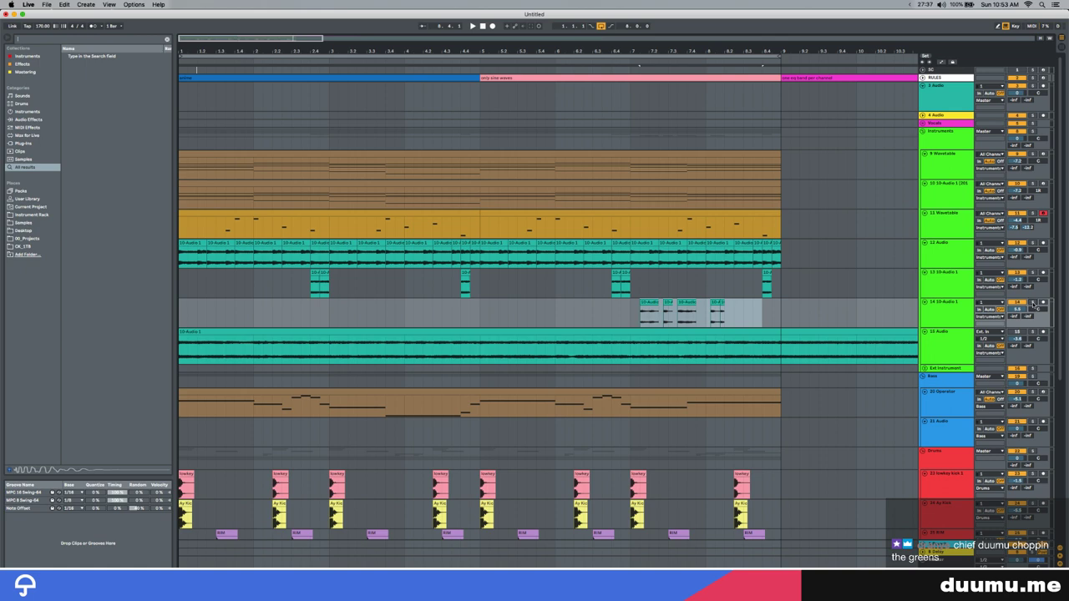
# Solo the chop track, play its phrase from bar 7 and examine the clip details of its chops
pyautogui.click(650, 315)
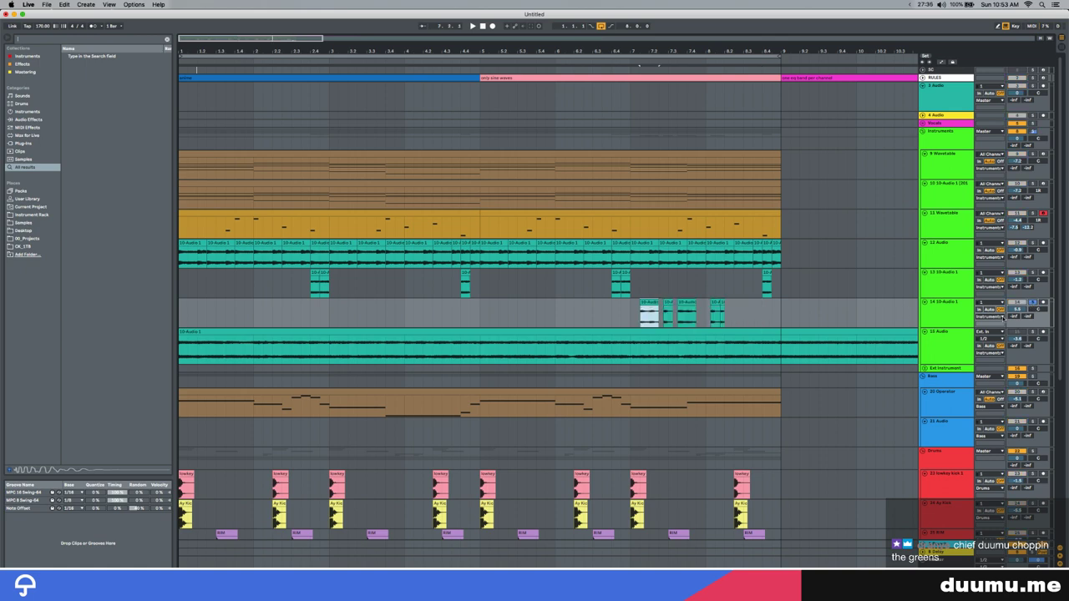
pyautogui.doubleClick(720, 304)
pyautogui.press('space')
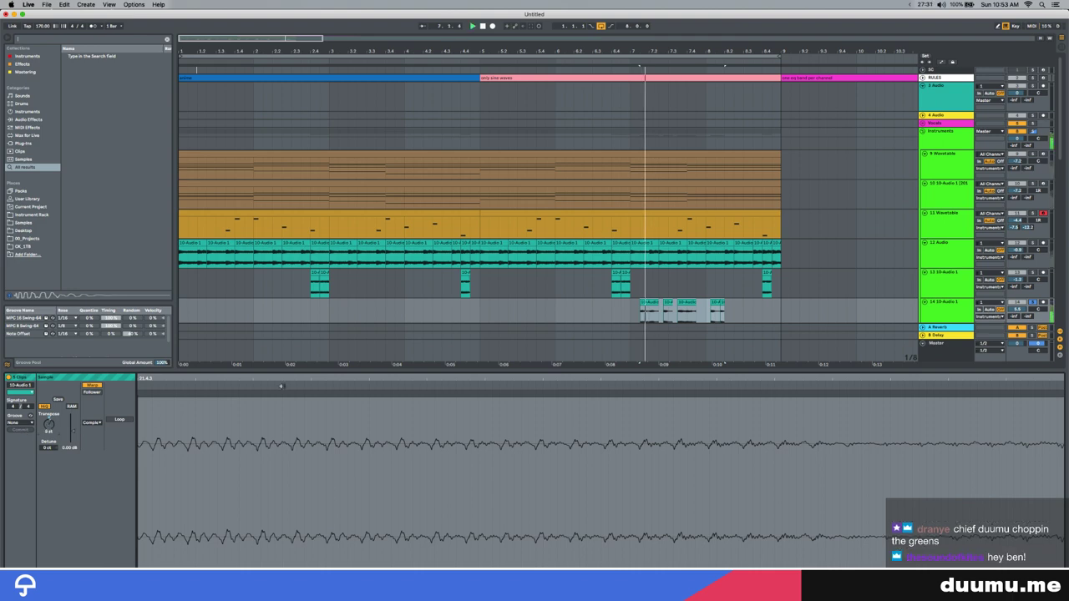
pyautogui.press('space')
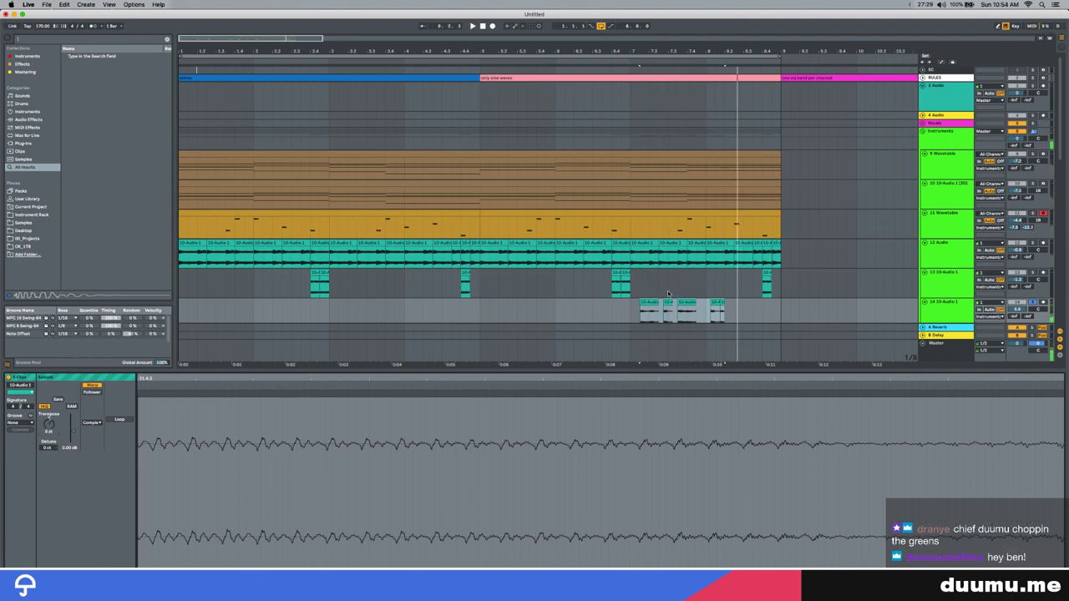
pyautogui.click(652, 306)
pyautogui.press('0')
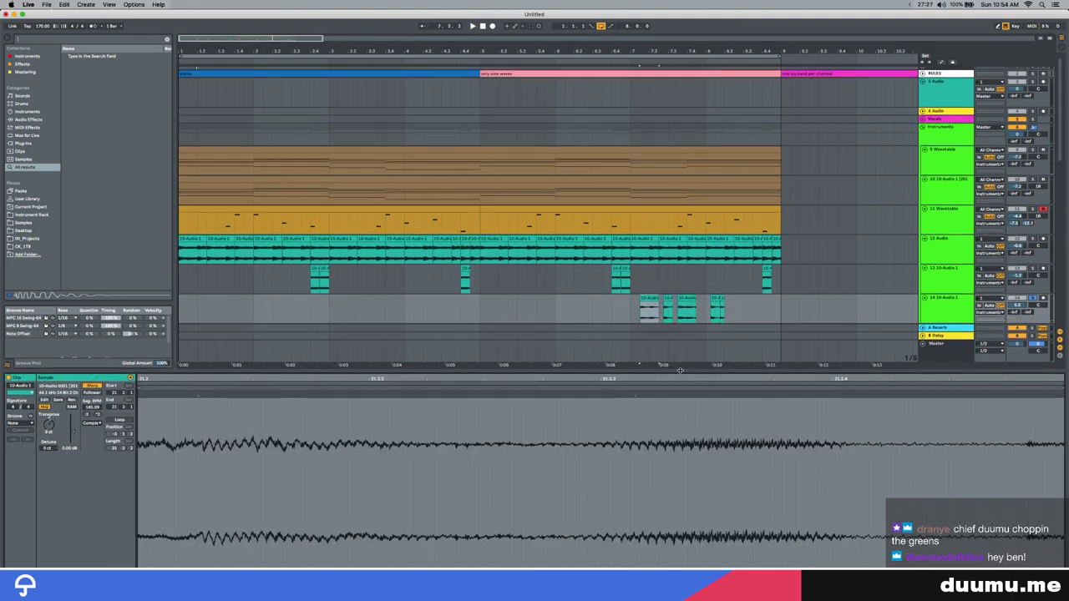
pyautogui.press('super+alt+l')
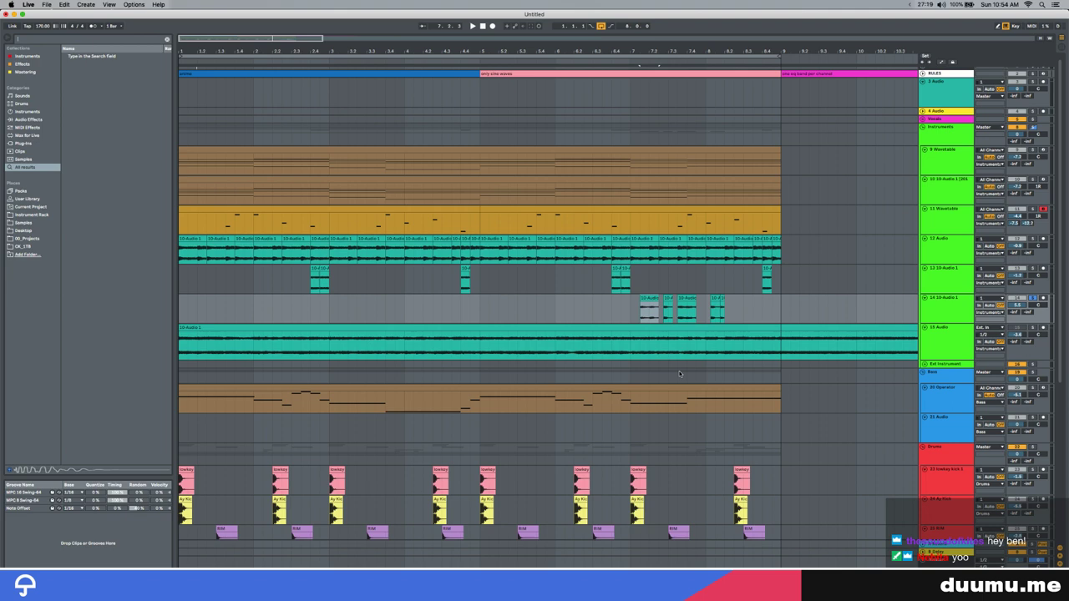
pyautogui.click(923, 4)
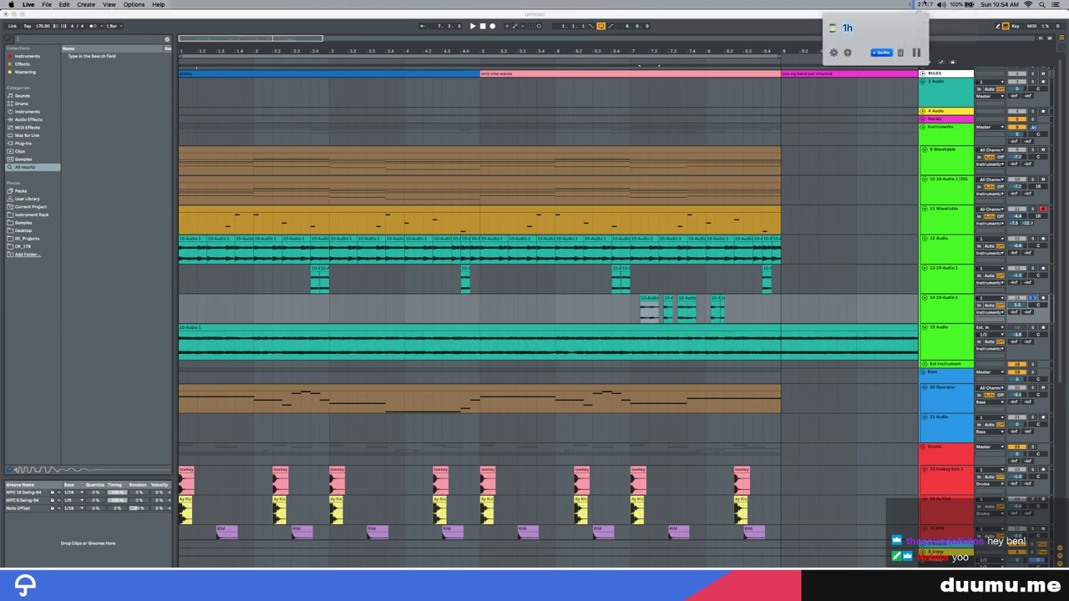
pyautogui.click(921, 6)
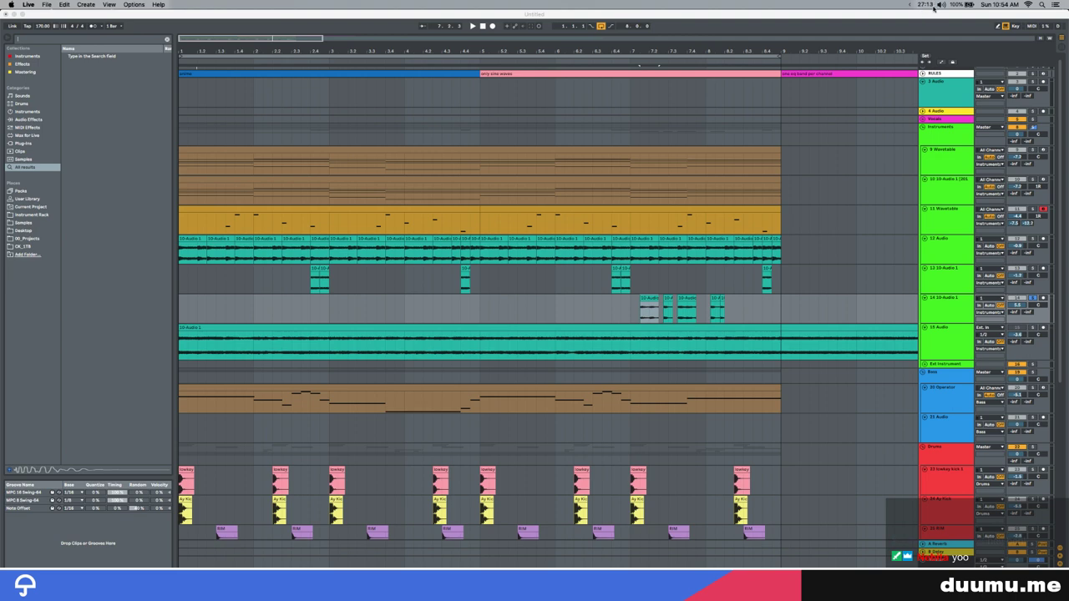
pyautogui.click(962, 322)
pyautogui.press('super+t')
pyautogui.click(648, 325)
pyautogui.press('-')
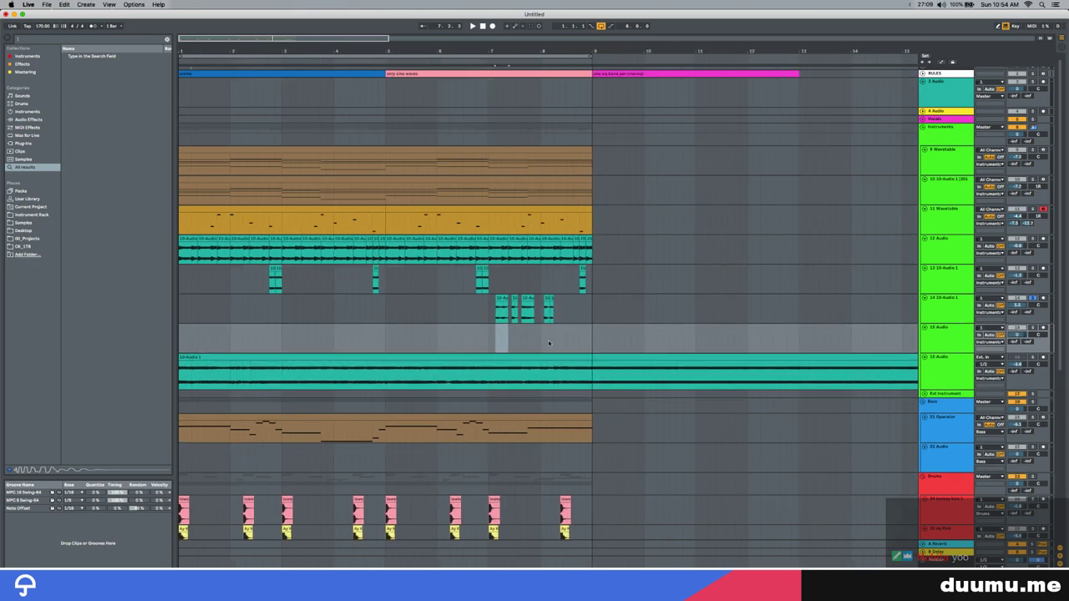
pyautogui.press('super+z')
# Paste a copy of the first chop near the end of bar 1, unsolo its track and play the loop from the start
pyautogui.click(227, 311)
pyautogui.press('super+v')
pyautogui.hscroll(1, 228, 310)
pyautogui.press('+')
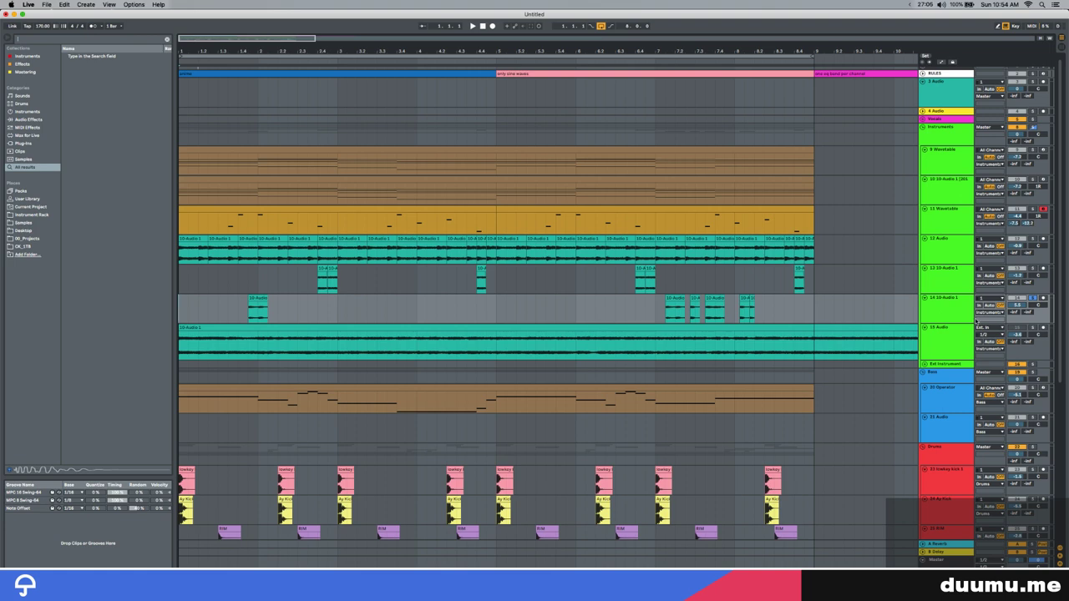
pyautogui.press('space')
pyautogui.press('space')
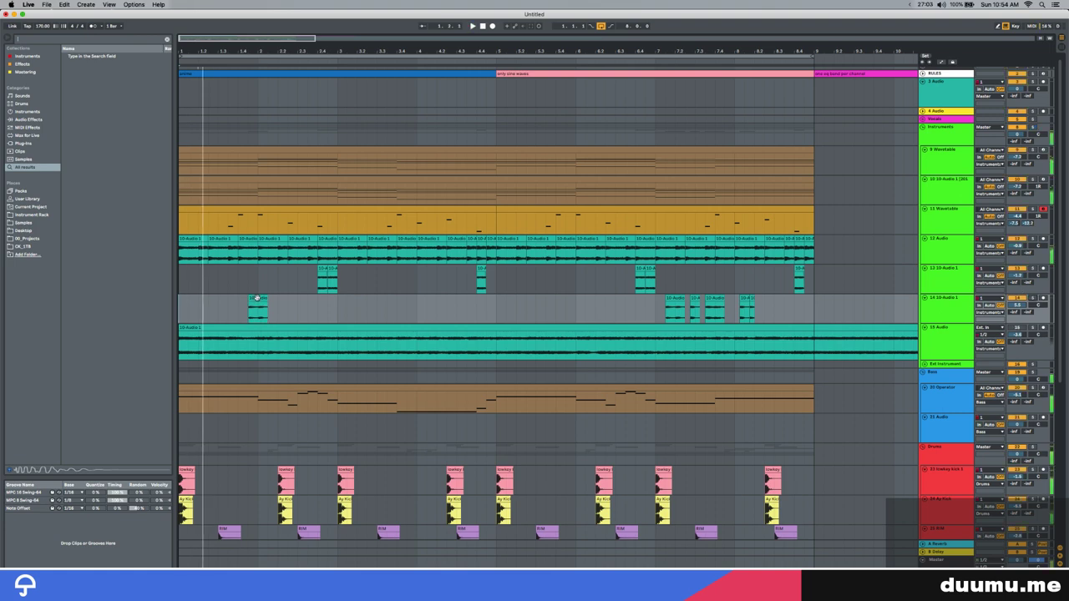
# Move the copied chop to half a beat into bar 1, shift the last two short chops directly behind it and play them
pyautogui.moveTo(253, 298); pyautogui.dragTo(192, 300)
pyautogui.press('space')
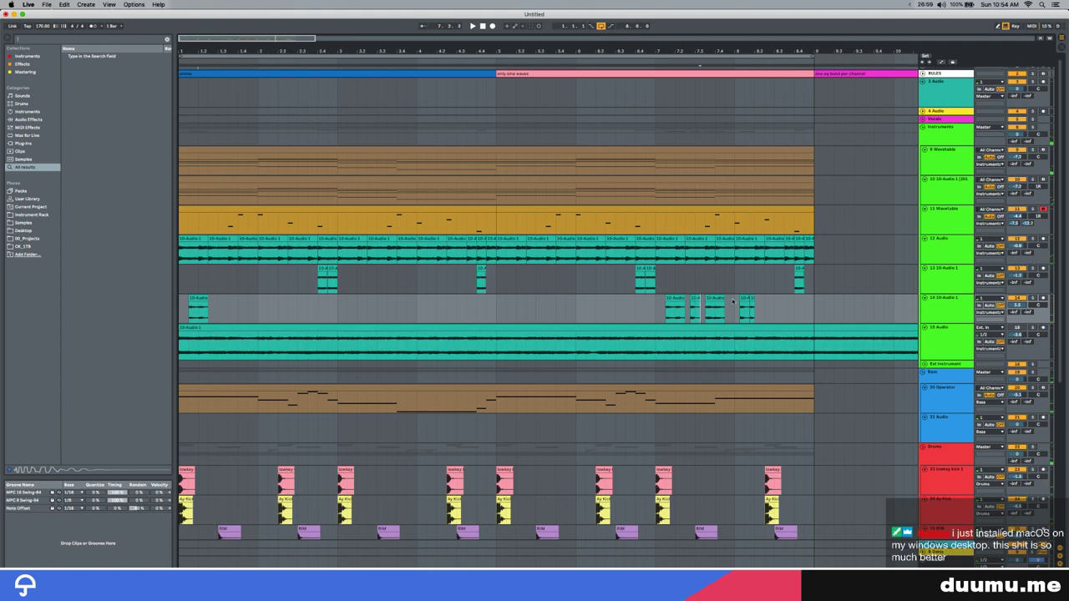
pyautogui.press('Delete')
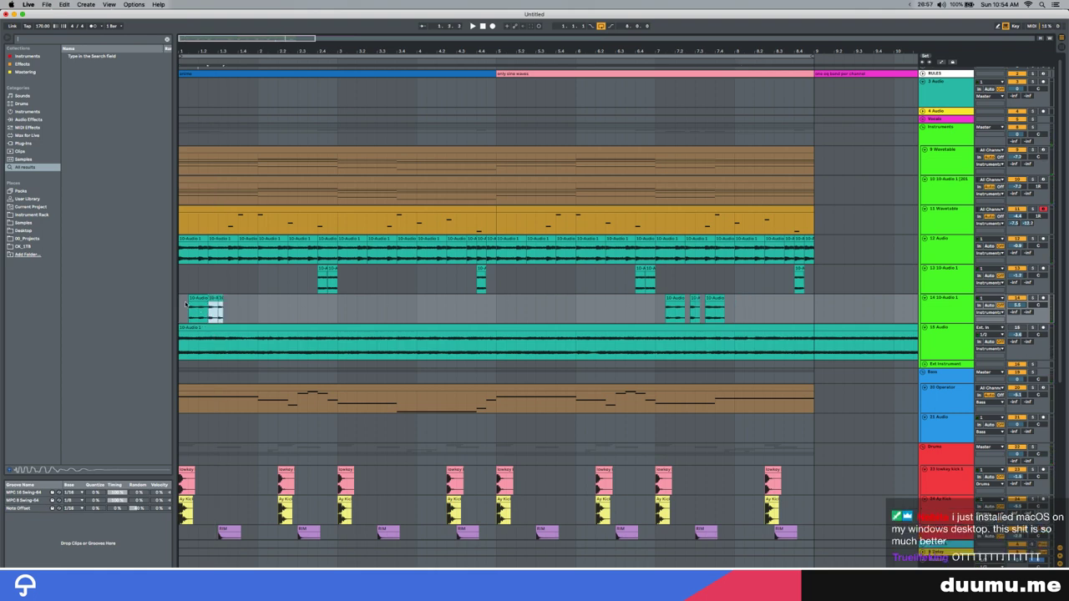
pyautogui.click(181, 314)
pyautogui.press('space')
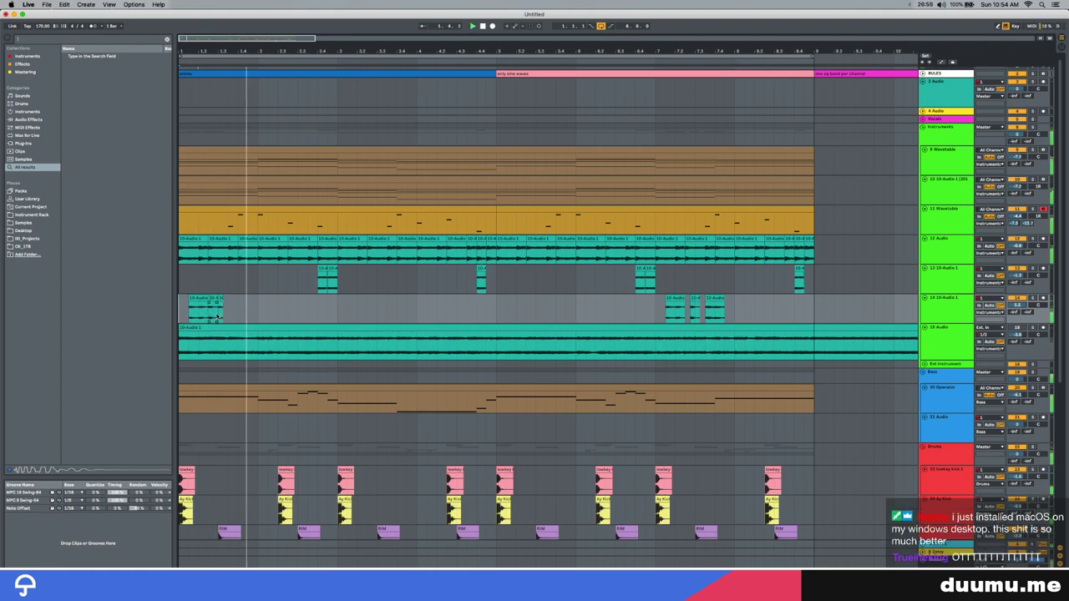
pyautogui.press('space')
# Extend the bar 1 phrase with further back-to-back copies of the short chop and play it in context
pyautogui.click(222, 299)
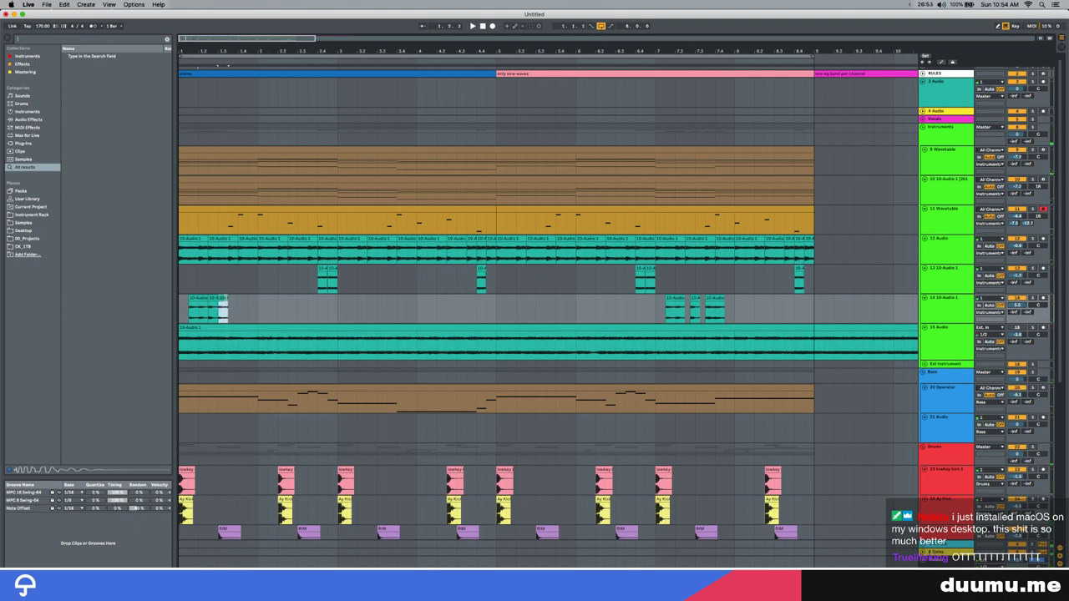
pyautogui.click(214, 300)
pyautogui.press('space')
pyautogui.press('space')
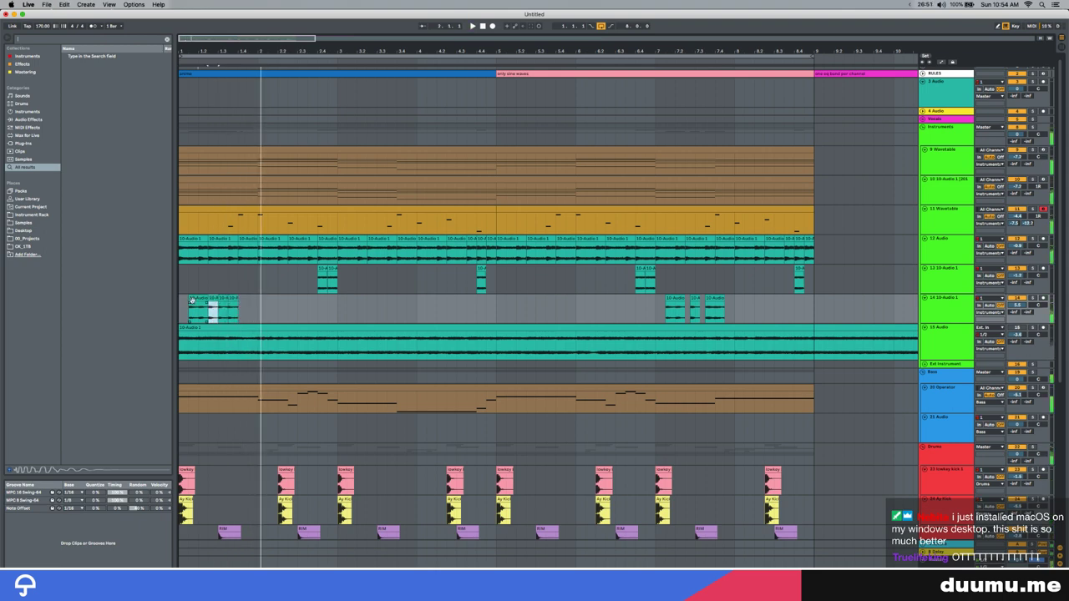
pyautogui.click(181, 308)
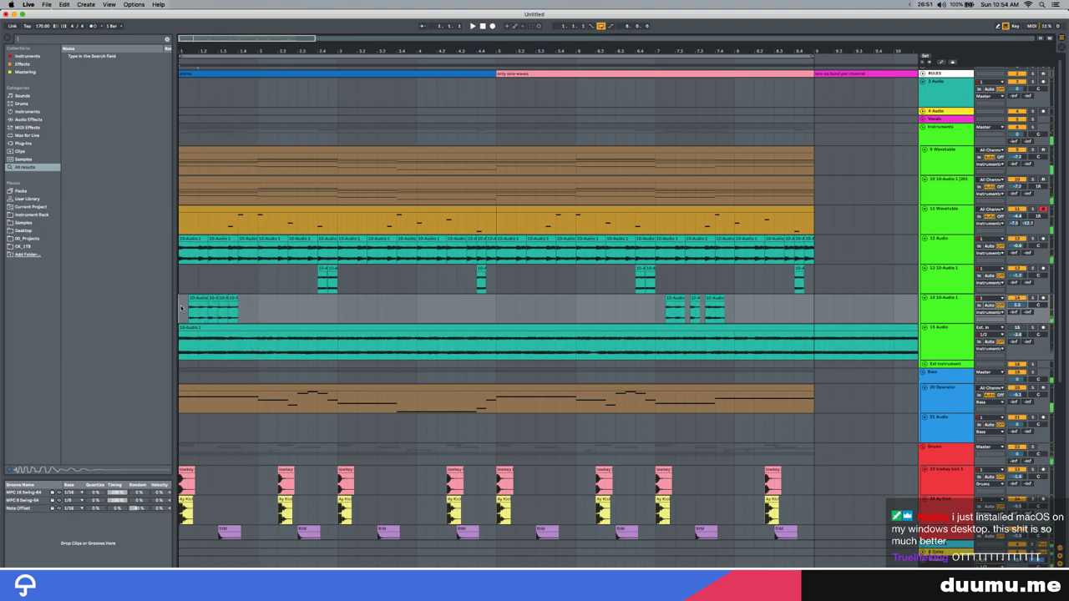
# Duplicate the bar 1 chop phrase one bar further on in bar 2 and play the copy
pyautogui.press('space')
pyautogui.keyDown('shift'); pyautogui.click(258, 315); pyautogui.keyUp('shift')
pyautogui.press('super+d')
pyautogui.click(274, 298)
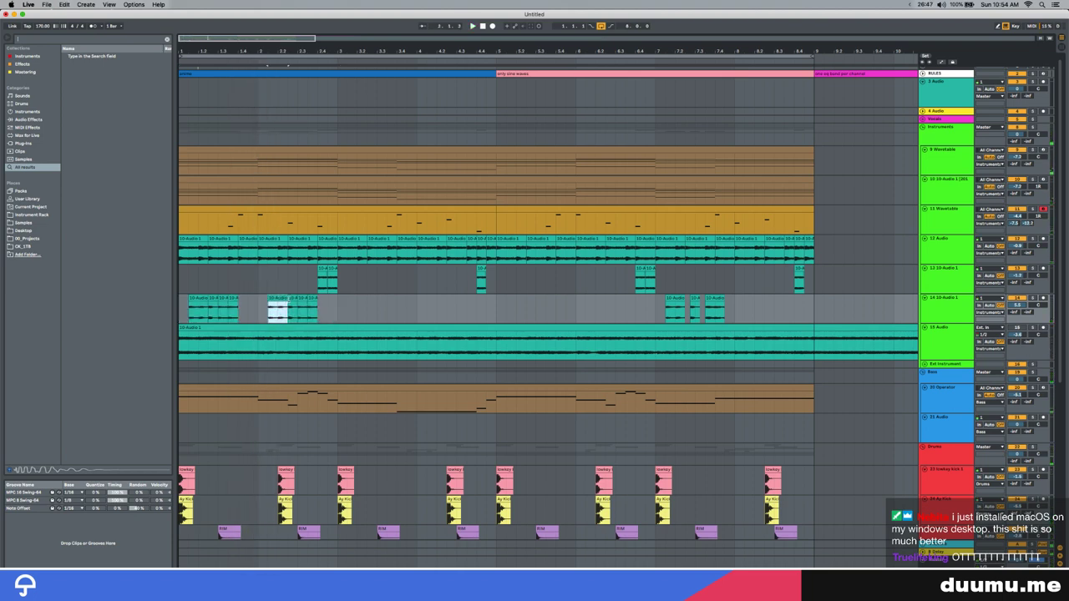
pyautogui.press('space')
pyautogui.scroll(2, 301, 299)
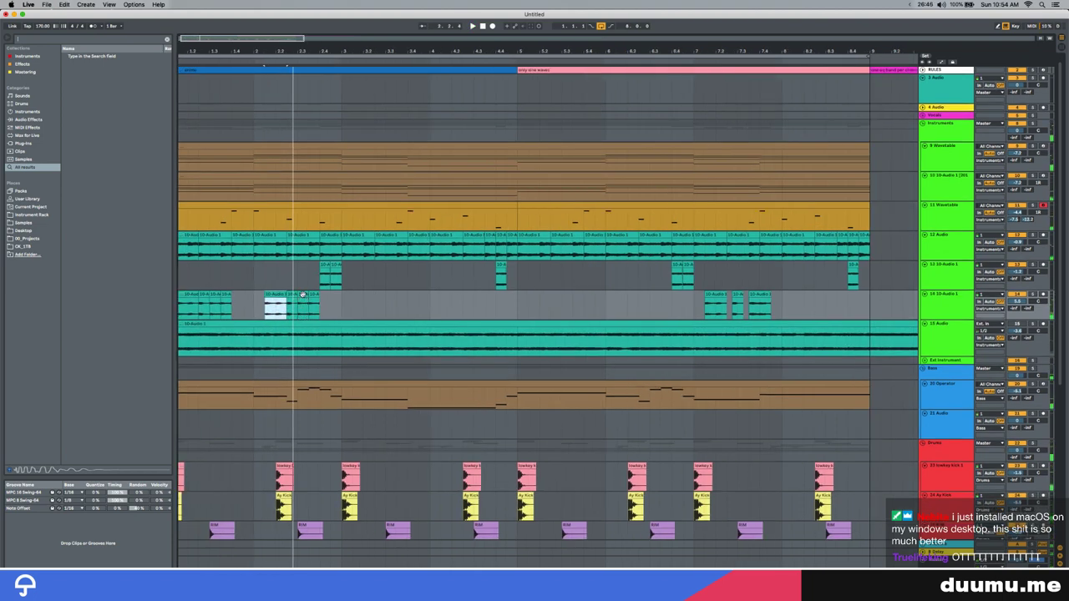
# Shift the last chop of the bar 2 phrase a sixteenth later, play it and shorten it to a sixteenth note
pyautogui.press('space')
pyautogui.click(303, 295)
pyautogui.click(312, 295)
pyautogui.scroll(2, 313, 296)
pyautogui.moveTo(312, 296); pyautogui.dragTo(319, 297)
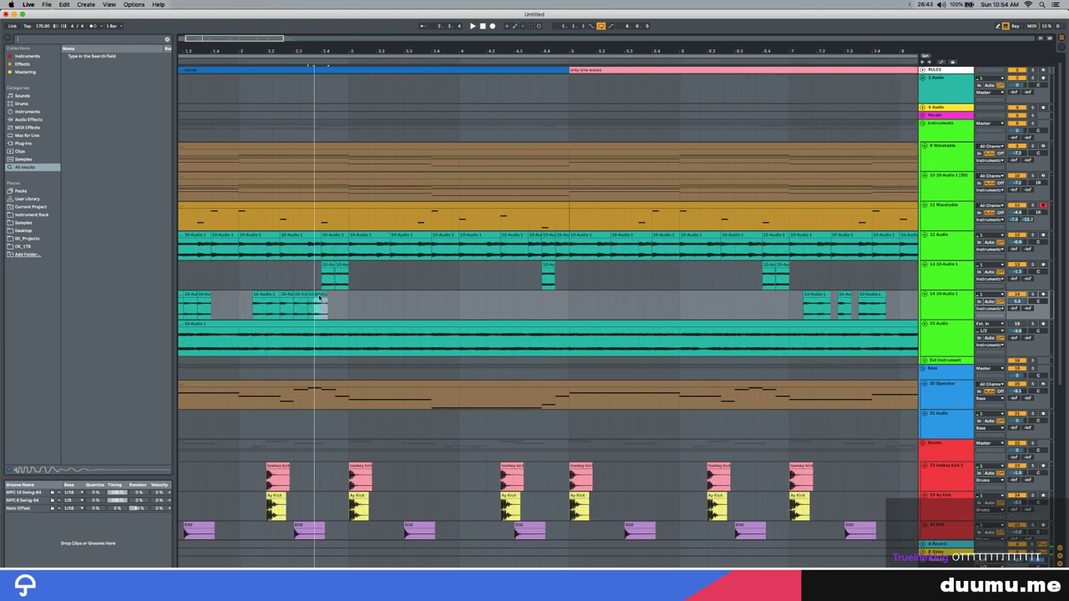
pyautogui.click(302, 295)
pyautogui.press('space')
pyautogui.press('space')
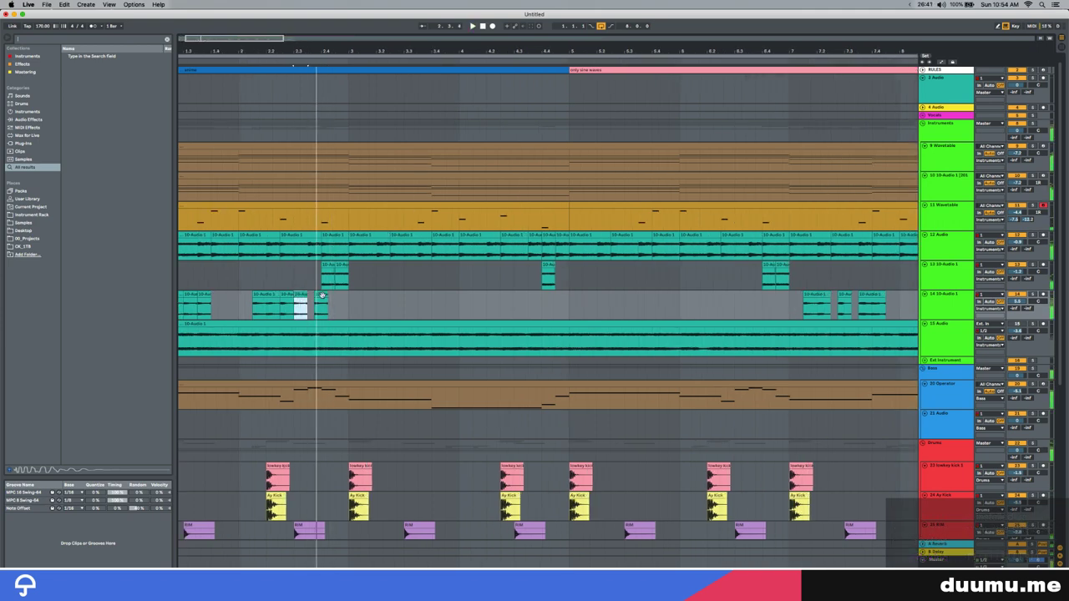
pyautogui.click(327, 295)
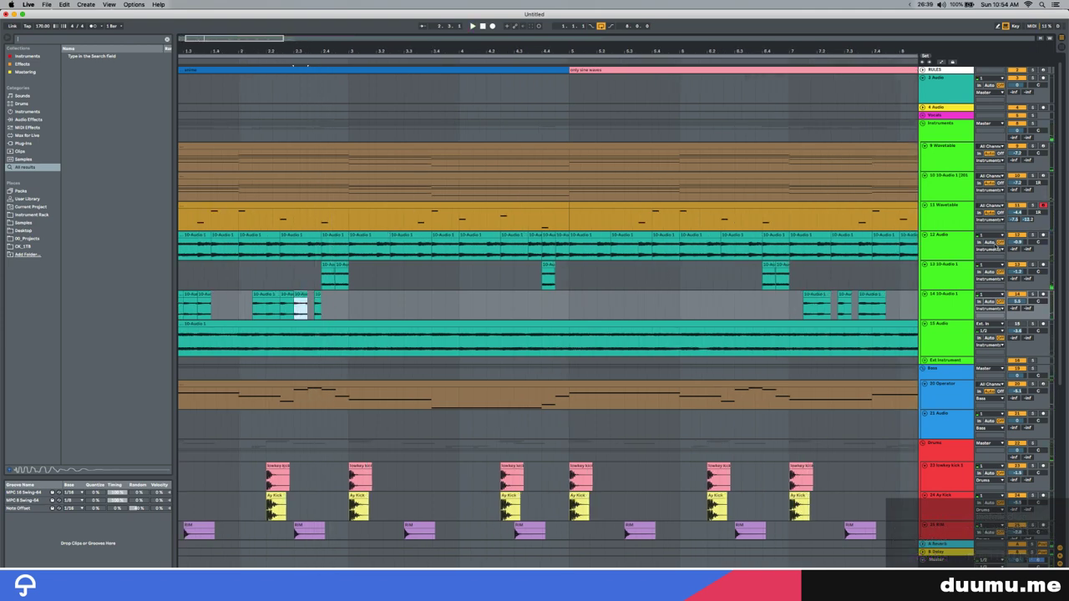
# Solo the chop track and adjust the transposition of the last two chops in the bar 2 phrase while playing it
pyautogui.press('space')
pyautogui.press('space')
pyautogui.press('space')
pyautogui.press('space')
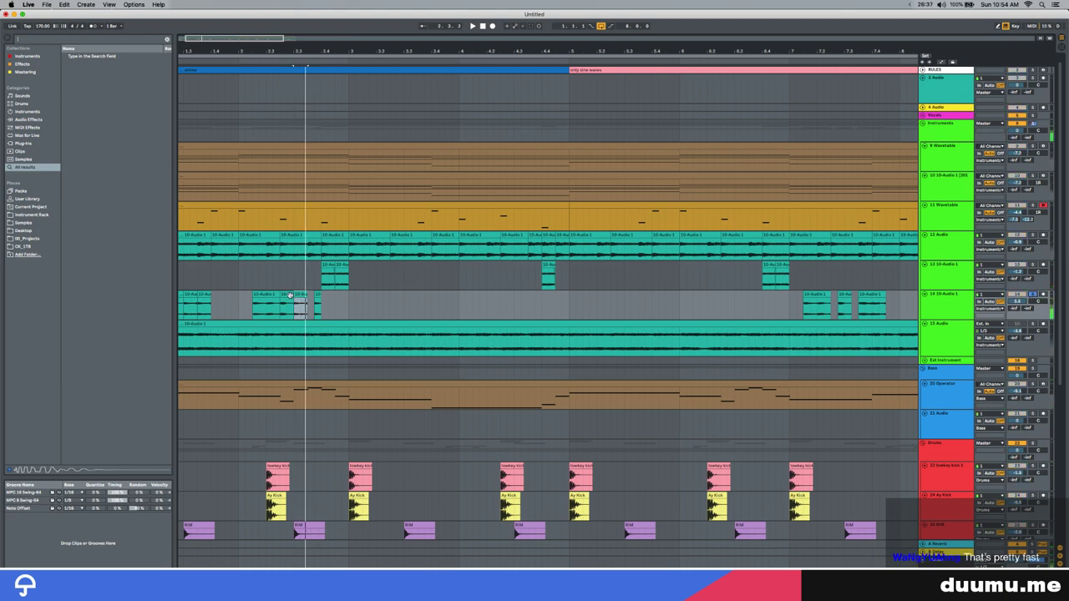
pyautogui.doubleClick(297, 297)
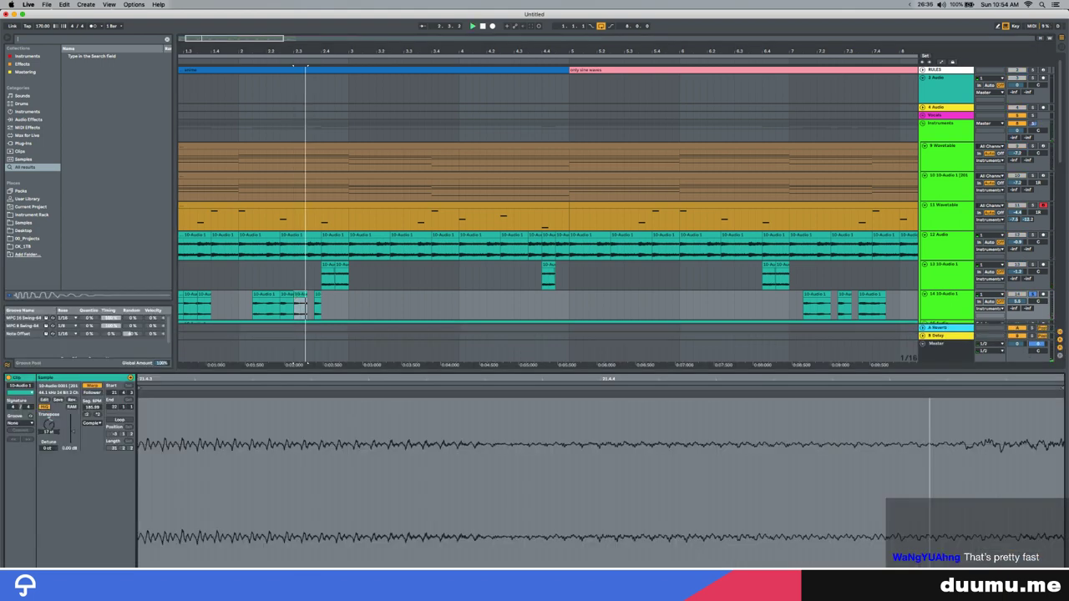
pyautogui.press('space')
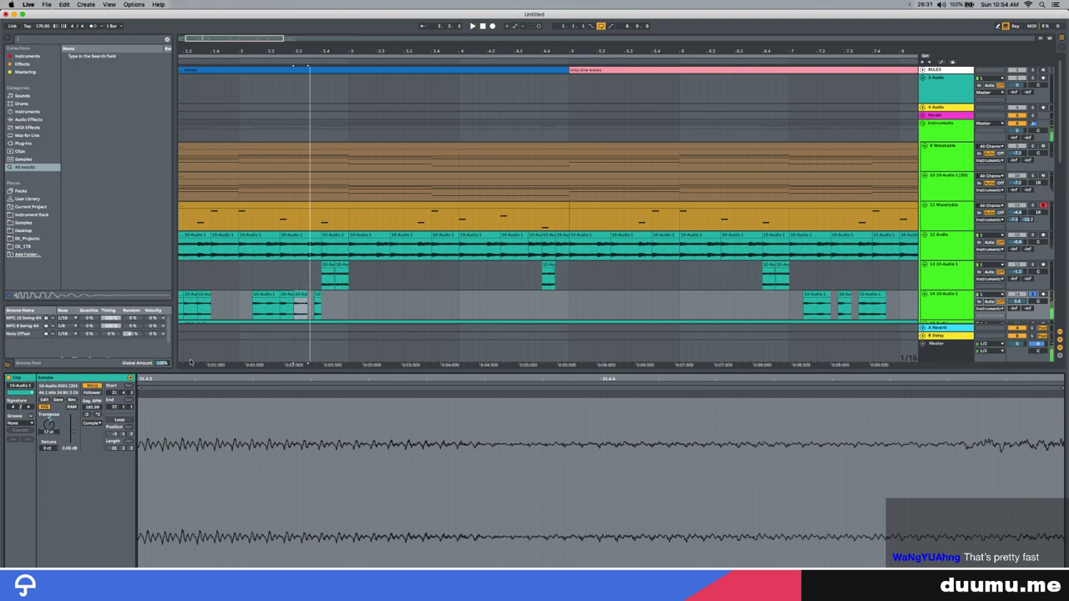
pyautogui.press('space')
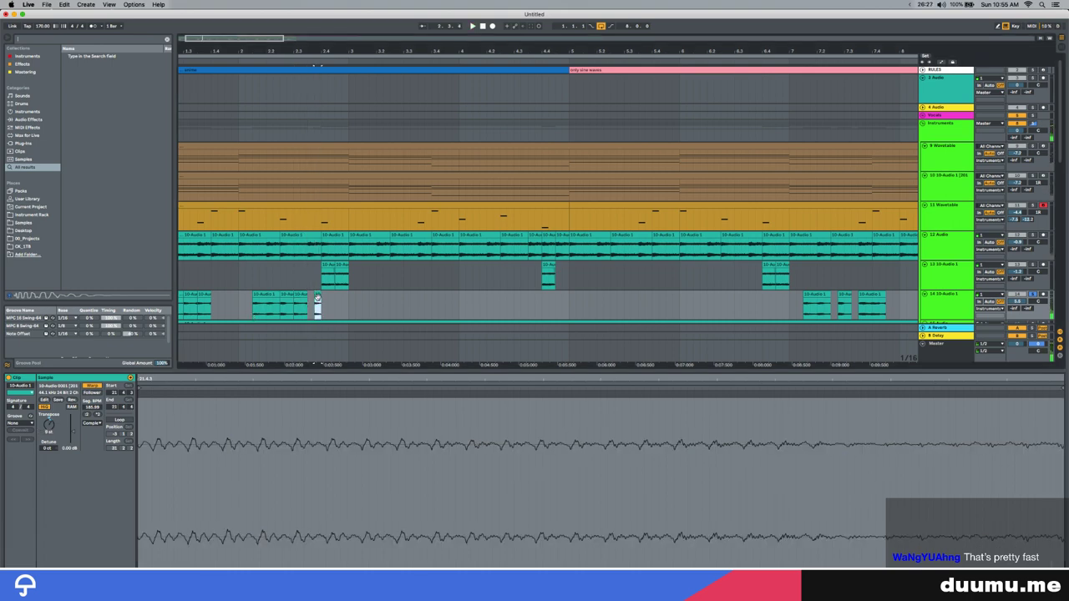
pyautogui.click(48, 426)
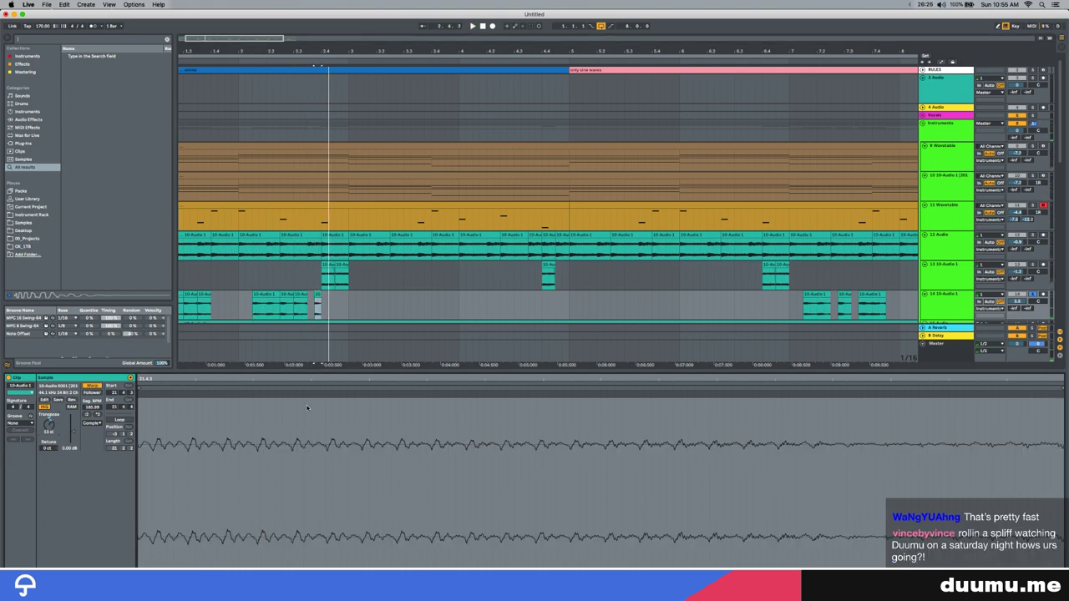
# Try to extend the bar 2 phrase with a duplicate of its last two chops
pyautogui.keyDown('shift'); pyautogui.click(297, 296); pyautogui.keyUp('shift')
pyautogui.press('super+d')
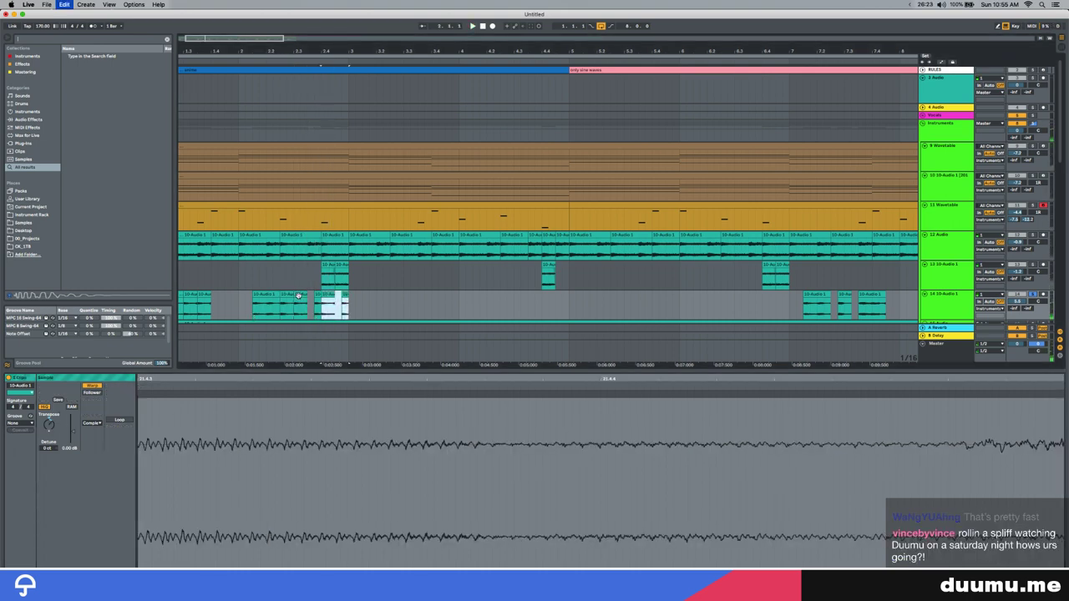
pyautogui.click(259, 295)
pyautogui.press('space')
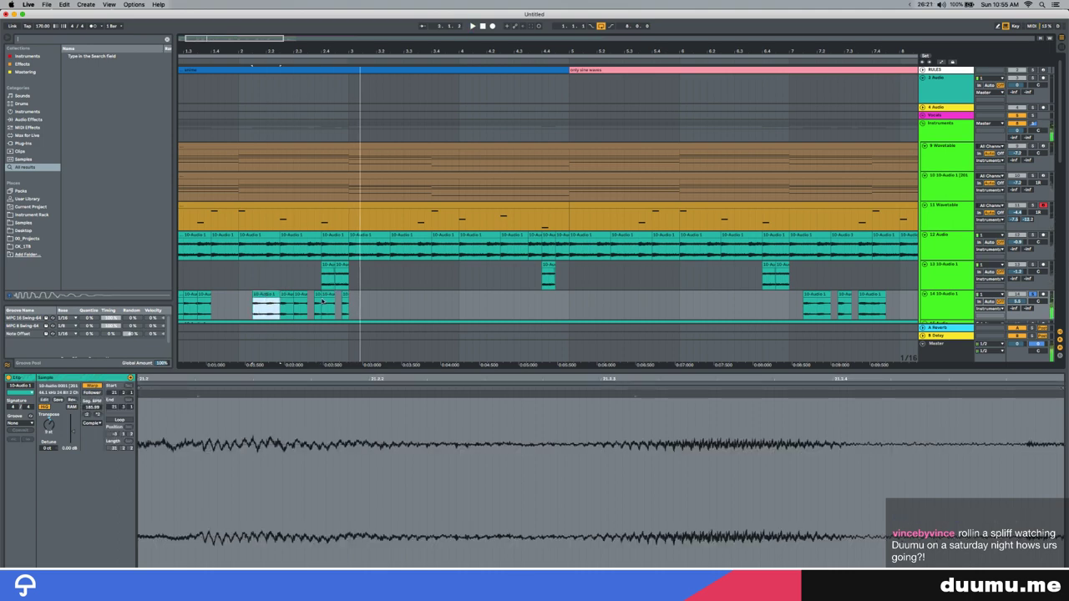
pyautogui.moveTo(324, 303); pyautogui.dragTo(354, 304)
pyautogui.press('Delete')
# Play the bar 2 phrase, unsolo its track and play the loop from the start
pyautogui.click(253, 306)
pyautogui.press('space')
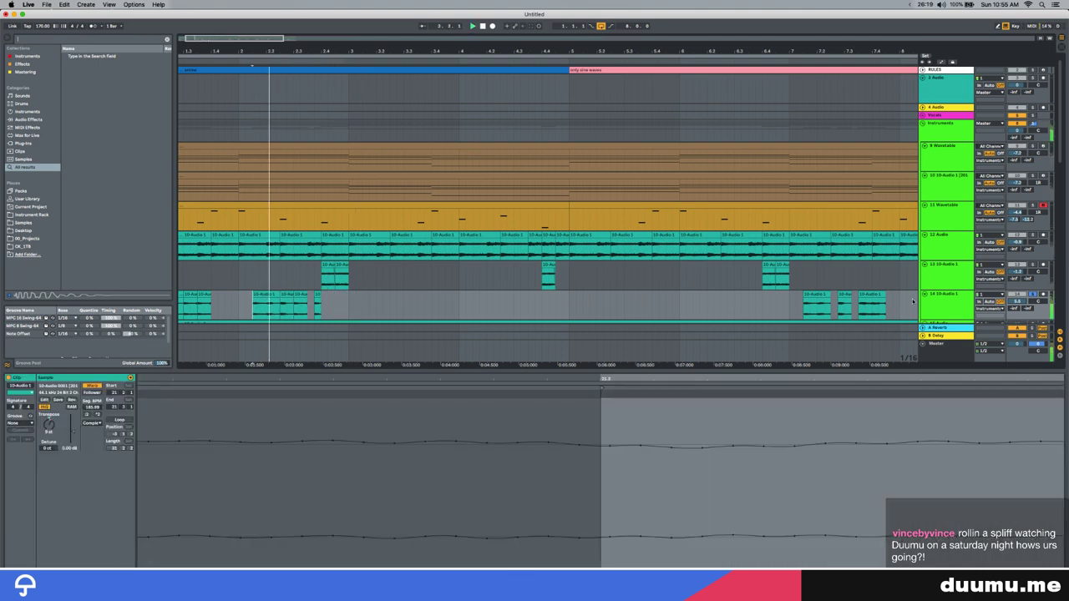
pyautogui.click(1033, 295)
pyautogui.scroll(-5, 402, 291)
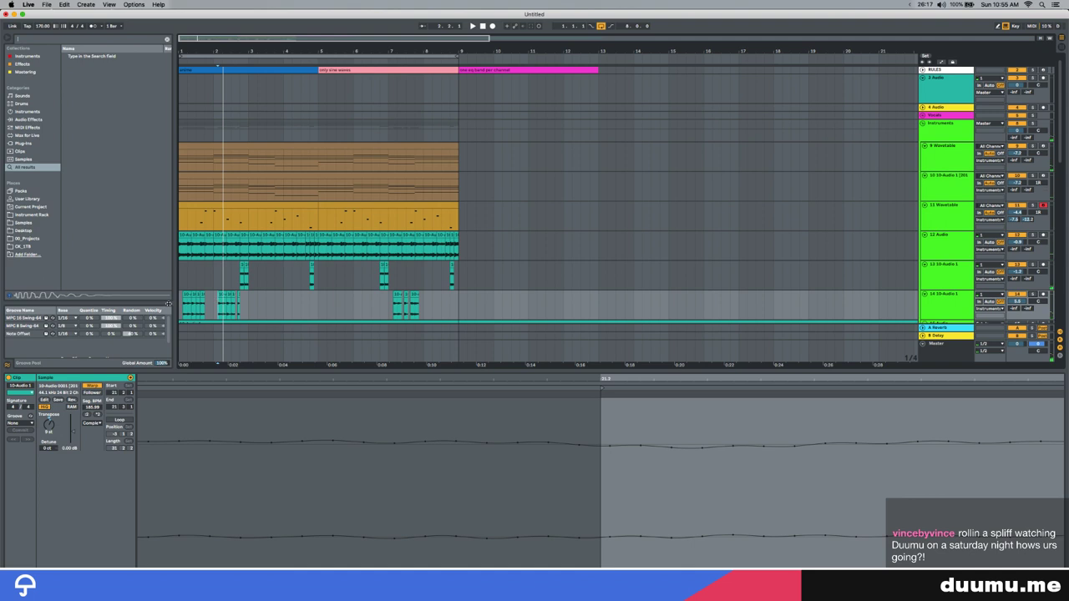
pyautogui.click(180, 305)
pyautogui.press('+')
pyautogui.press('+')
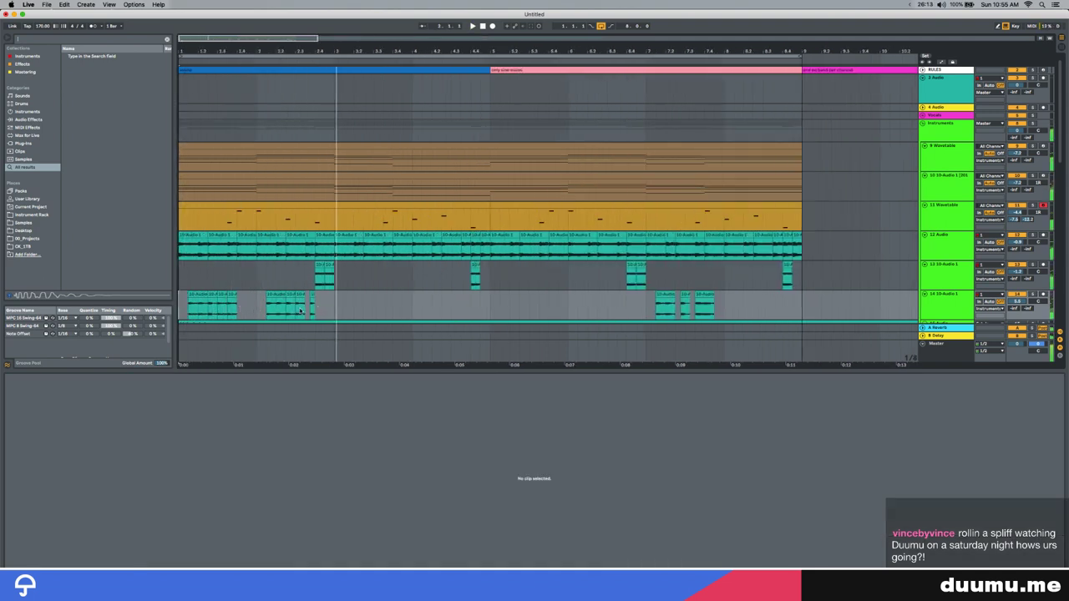
# Try the loop from the start without the bar 2 chop phrase and undo its deletion
pyautogui.press('-')
pyautogui.moveTo(253, 306); pyautogui.dragTo(306, 303)
pyautogui.press('Delete')
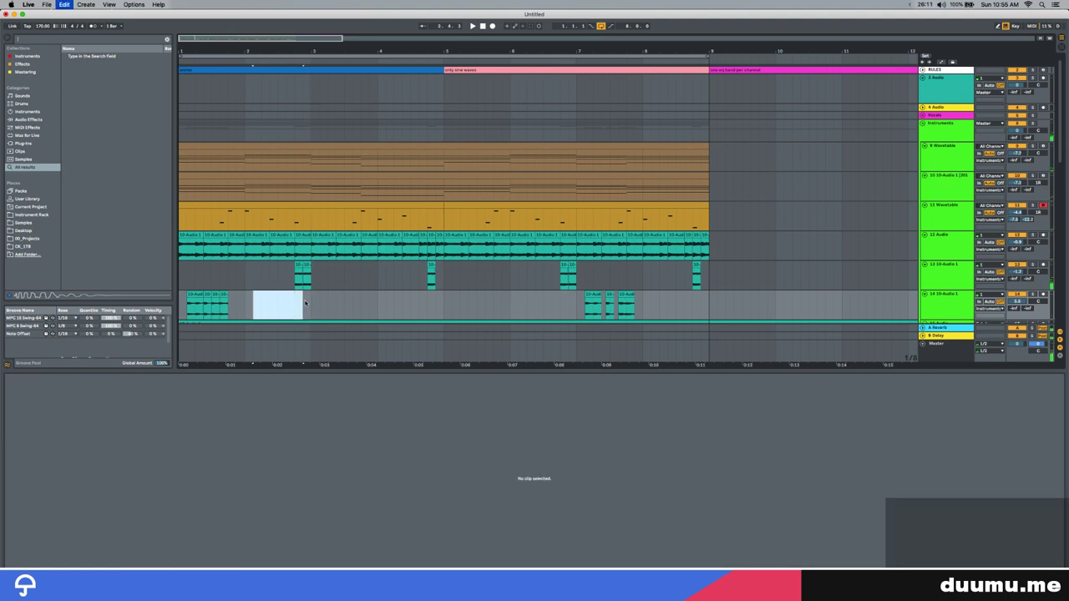
pyautogui.click(188, 302)
pyautogui.press('space')
pyautogui.click(180, 306)
pyautogui.press('space')
pyautogui.press('space')
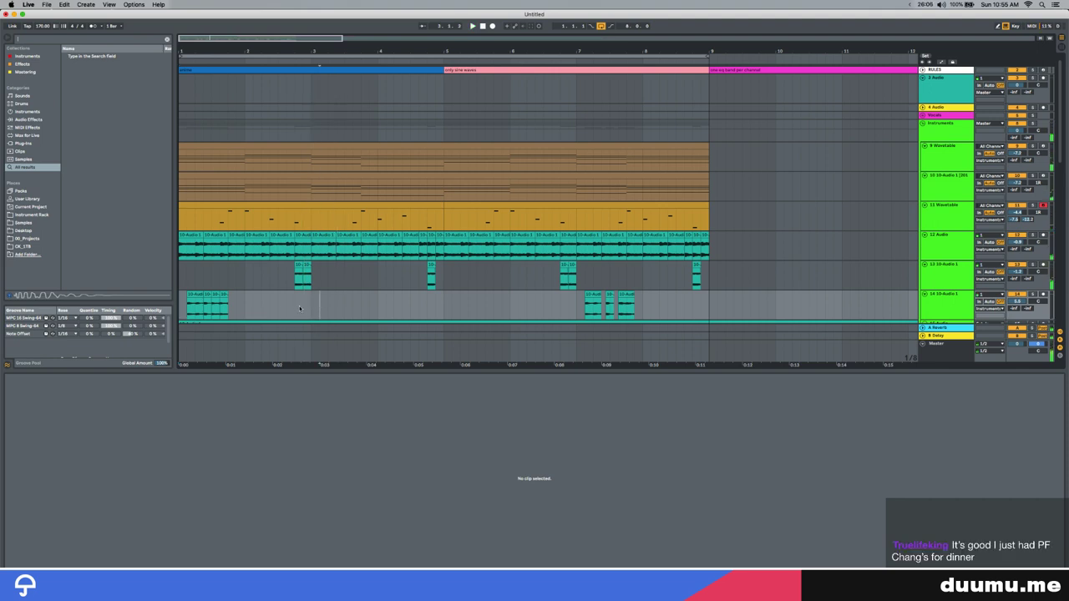
pyautogui.press('super+z')
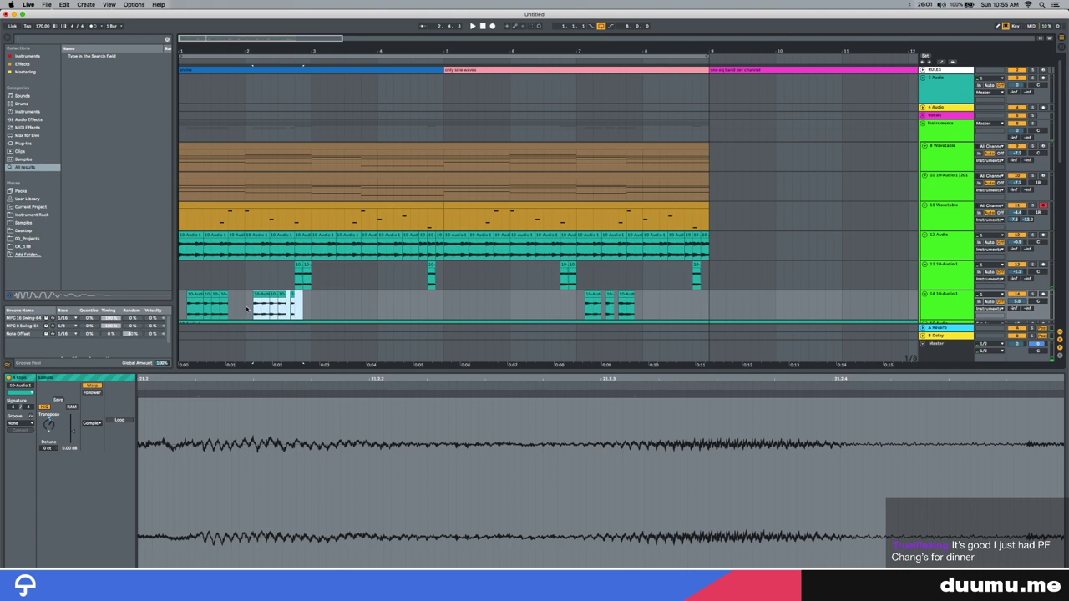
# Cut the bar 2 phrase out of the chop track and insert a new audio track below it
pyautogui.press('Delete')
pyautogui.press('super+t')
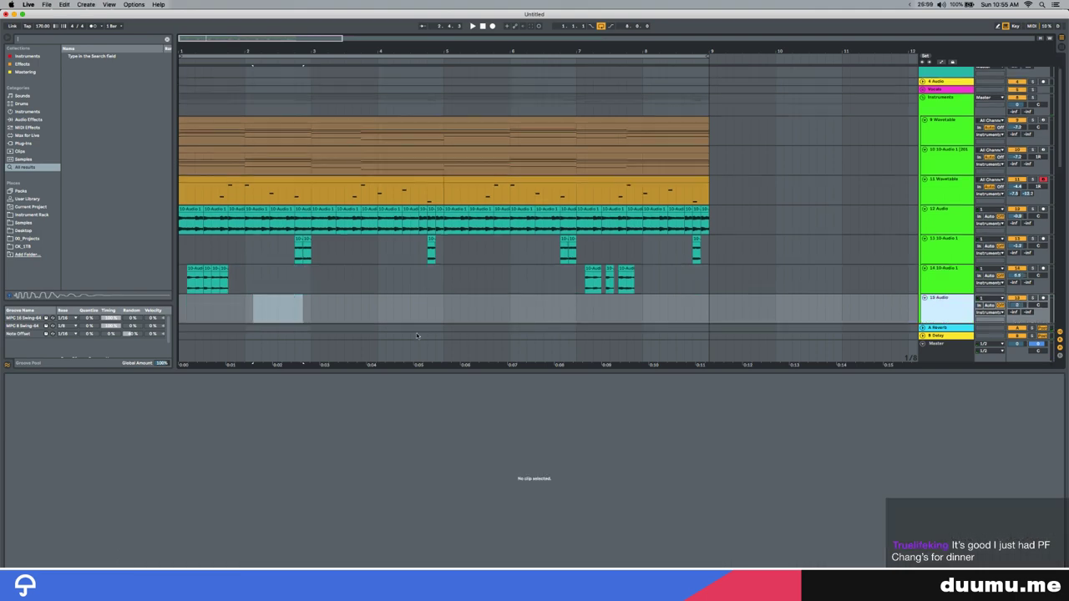
pyautogui.press('space')
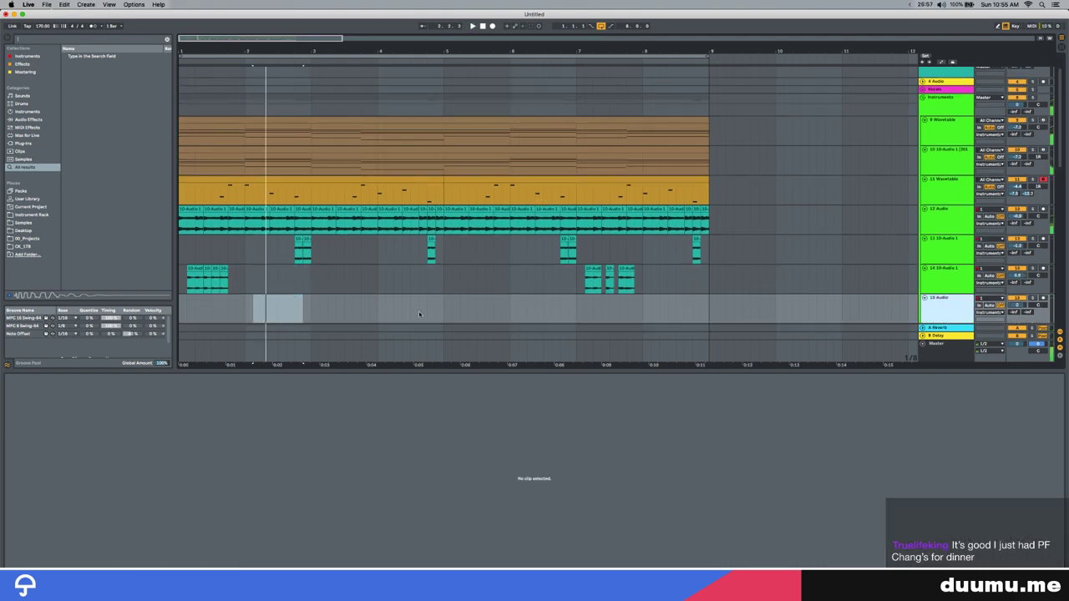
# Play the second half of the loop and paste the cut phrase on the new track at beat 7.3
pyautogui.click(452, 314)
pyautogui.press('space')
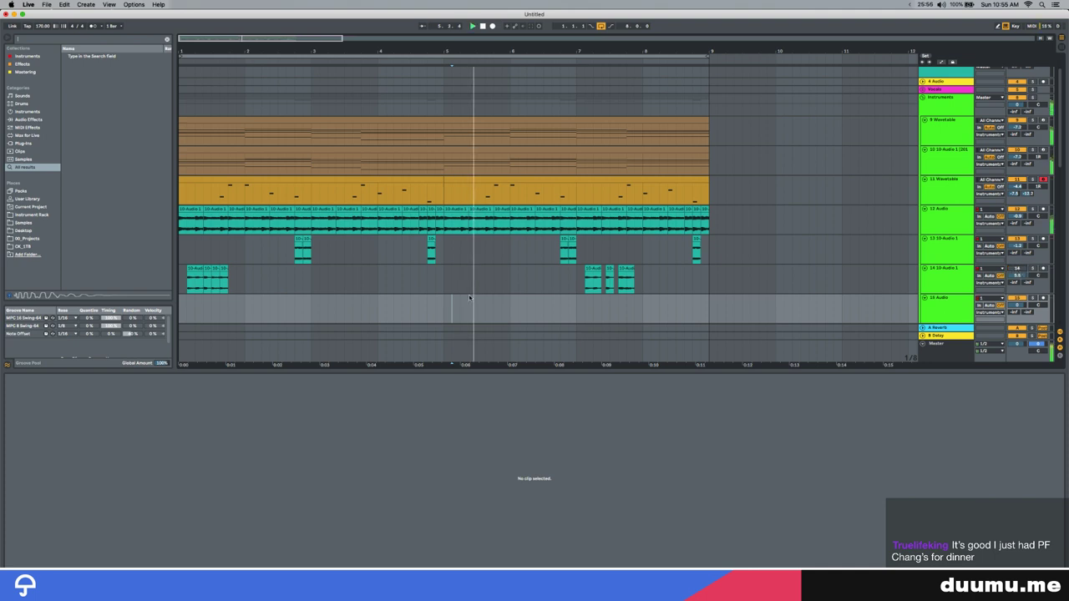
pyautogui.click(443, 315)
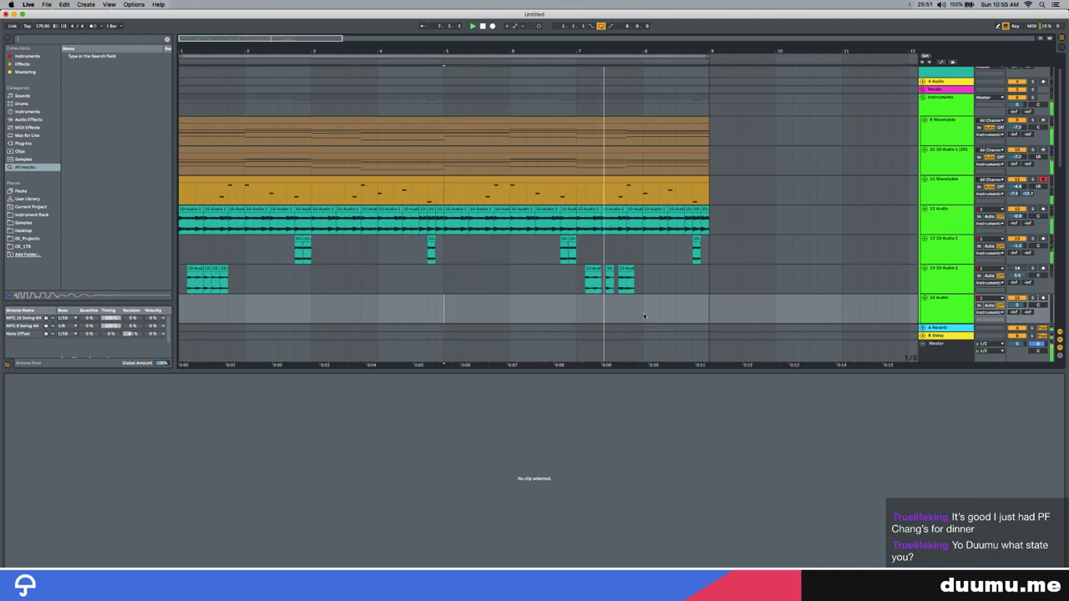
pyautogui.click(612, 318)
pyautogui.press('super+v')
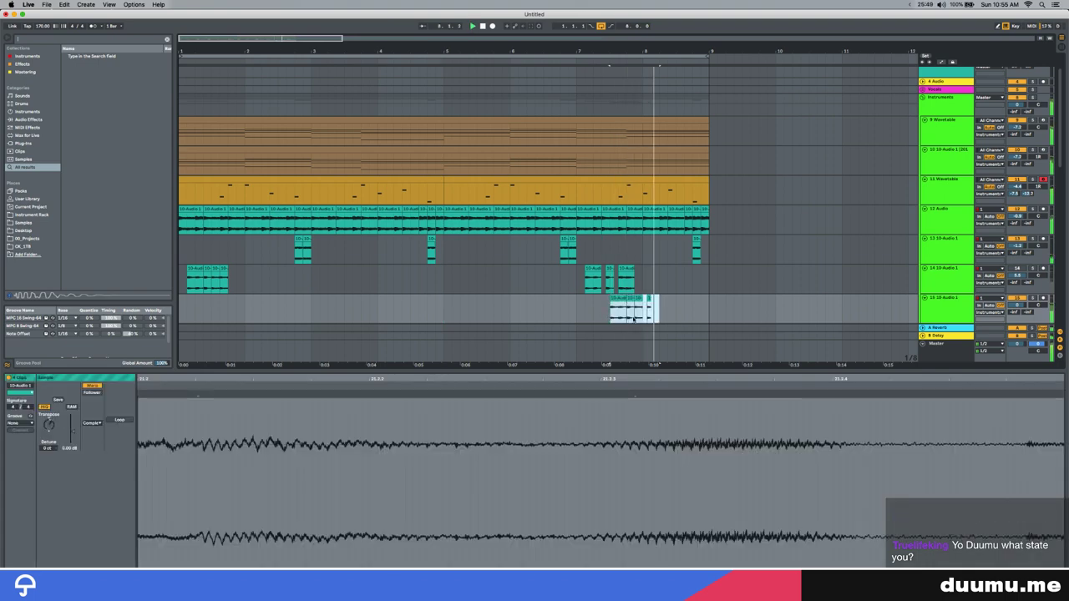
pyautogui.press('space')
# Move the last chop of the pasted phrase a sixteenth later into bar 8 and play the phrase
pyautogui.click(635, 314)
pyautogui.click(638, 298)
pyautogui.scroll(3, 649, 298)
pyautogui.moveTo(648, 299); pyautogui.dragTo(653, 300)
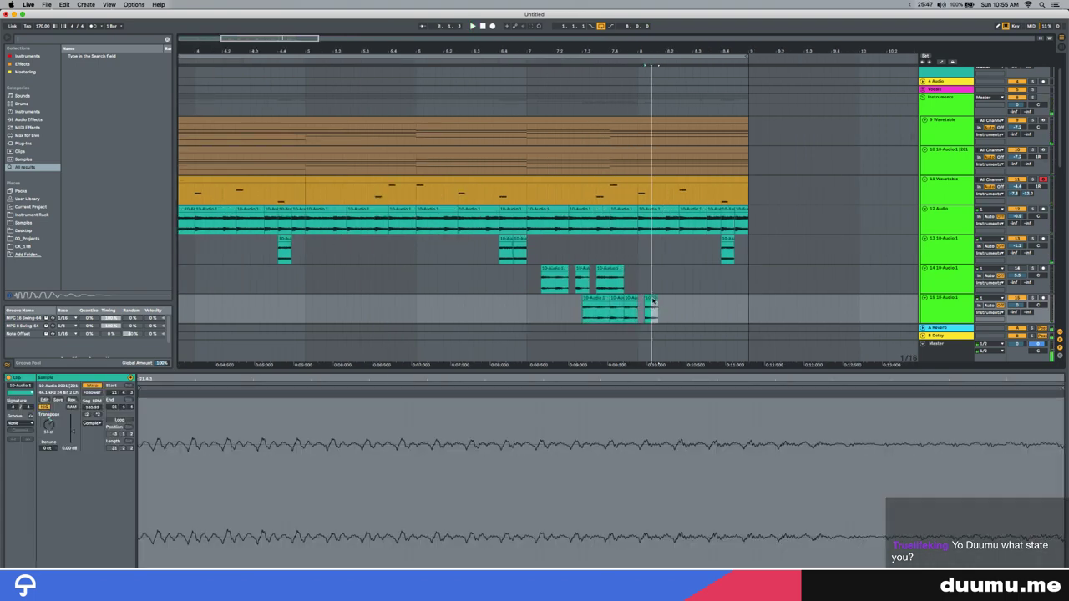
pyautogui.click(631, 300)
pyautogui.press('space')
pyautogui.press('space')
# Duplicate the last two chops of the pasted phrase, including the gaps, further into bar 8 and play them
pyautogui.click(666, 310)
pyautogui.keyDown('shift'); pyautogui.click(631, 299); pyautogui.keyUp('shift')
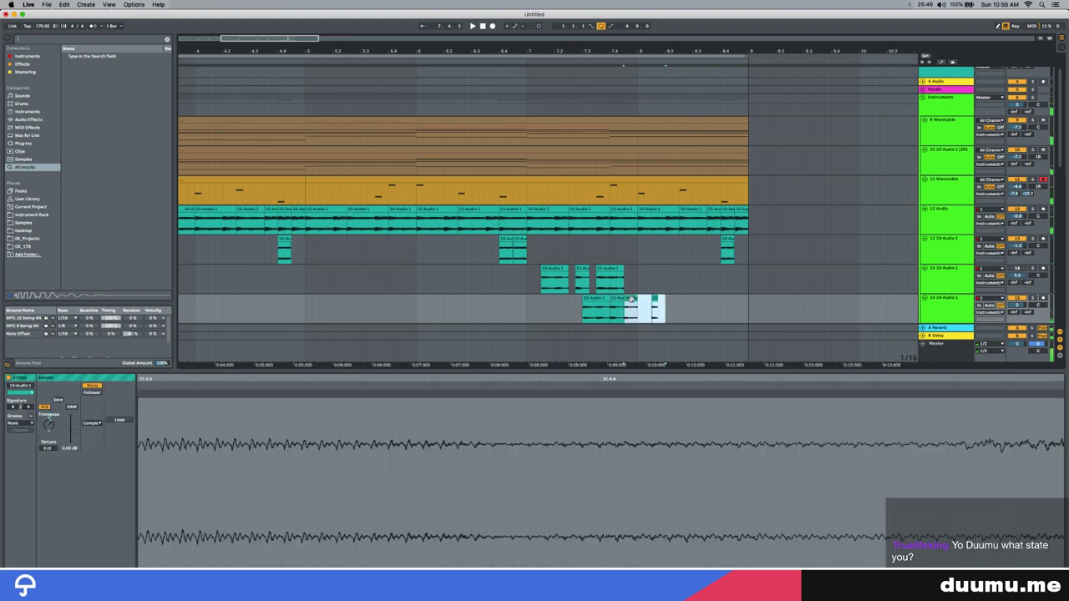
pyautogui.press('super+d')
pyautogui.click(631, 299)
pyautogui.press('space')
pyautogui.press('space')
# Solo the new chop track, adjust the transposition of the last chop in bar 8 and play the phrase
pyautogui.click(671, 298)
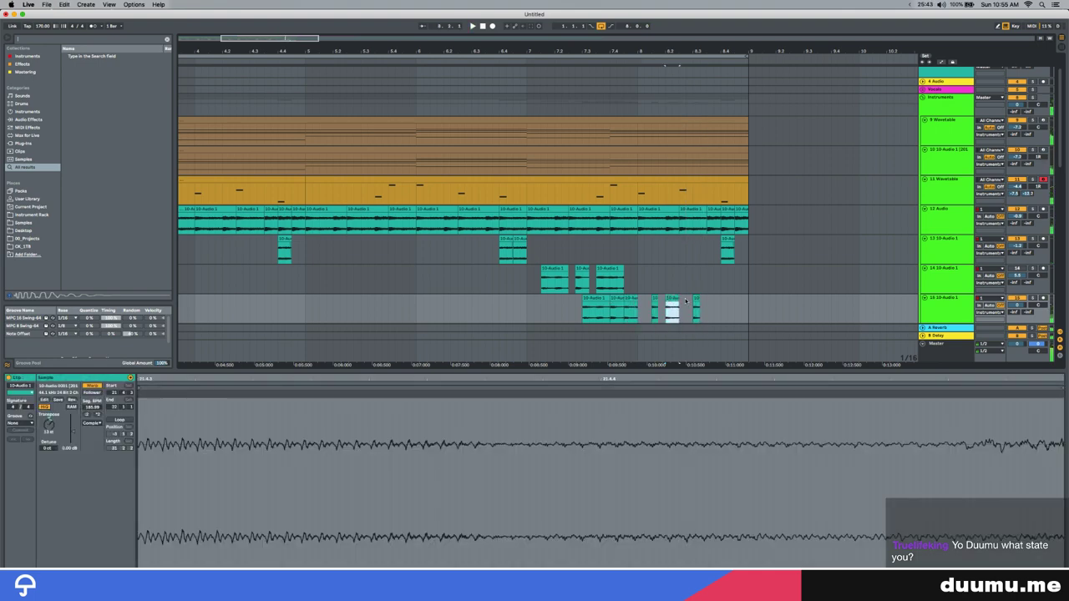
pyautogui.click(696, 304)
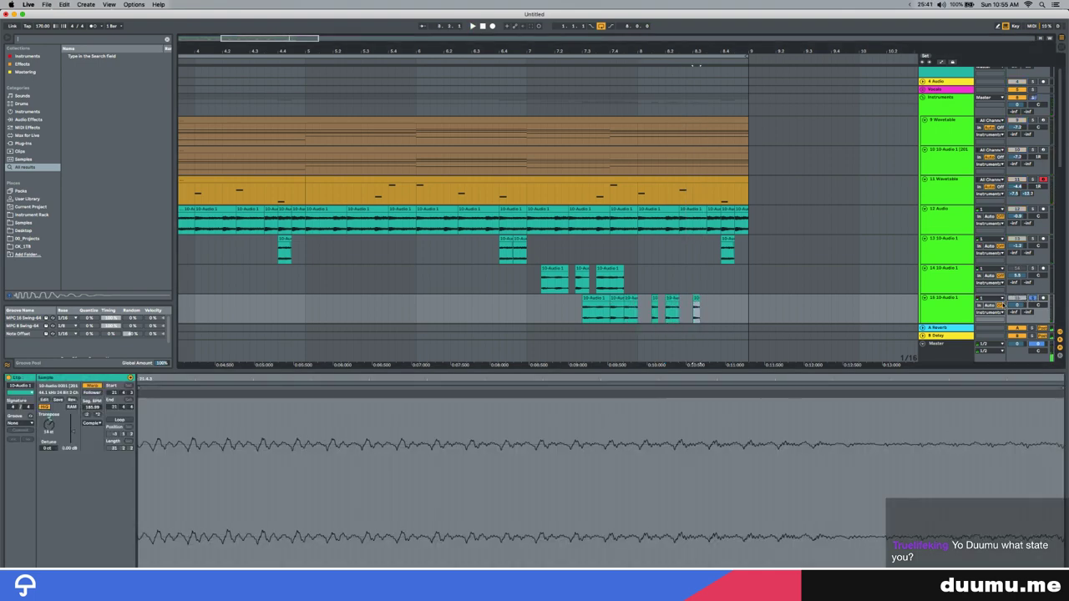
pyautogui.press('space')
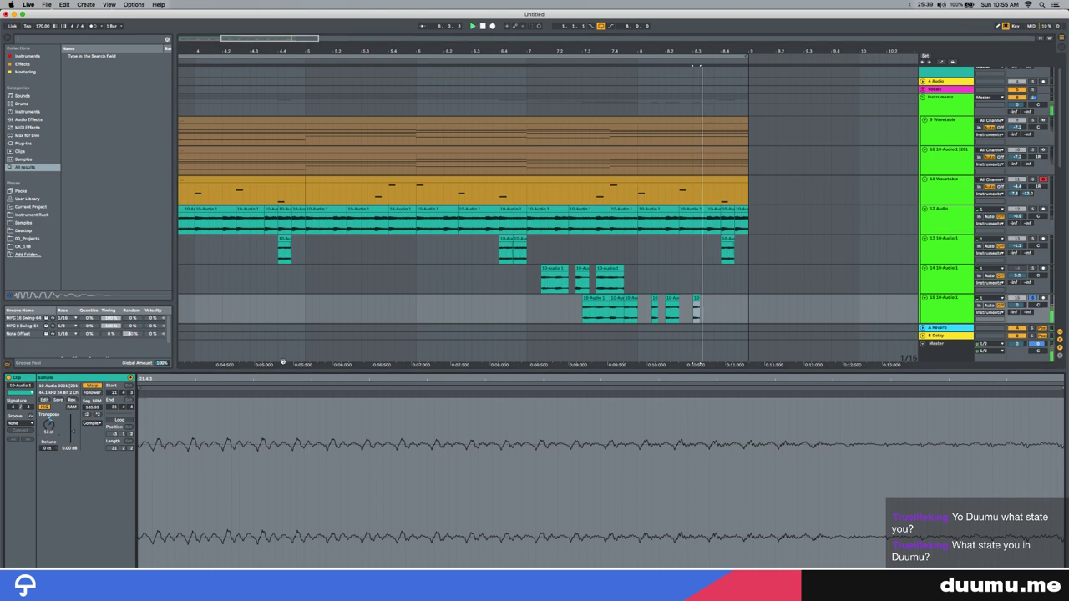
pyautogui.click(626, 301)
pyautogui.press('space')
pyautogui.click(617, 299)
pyautogui.press('space')
pyautogui.press('space')
# Place a copy of the phrase's second chop half a beat after 8.3 to close the bar 8 phrase
pyautogui.moveTo(618, 300); pyautogui.dragTo(723, 308)
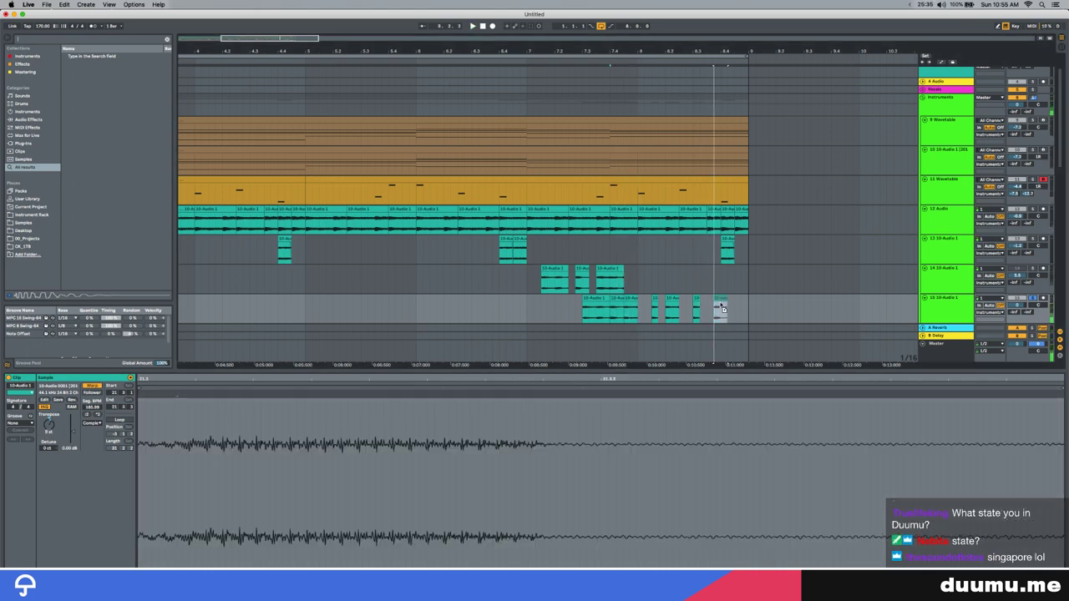
pyautogui.click(612, 301)
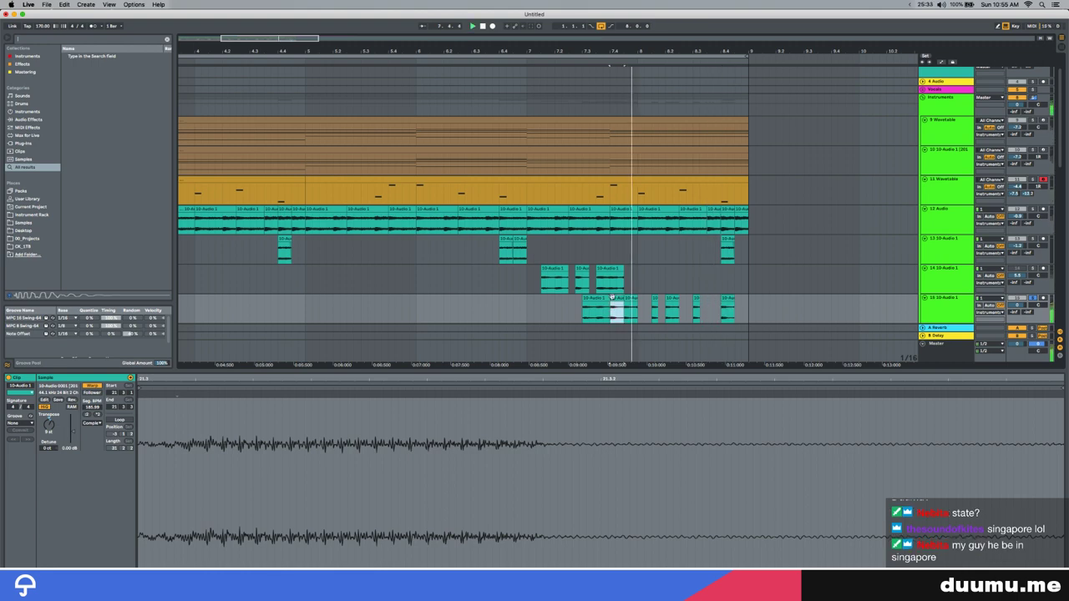
pyautogui.click(631, 300)
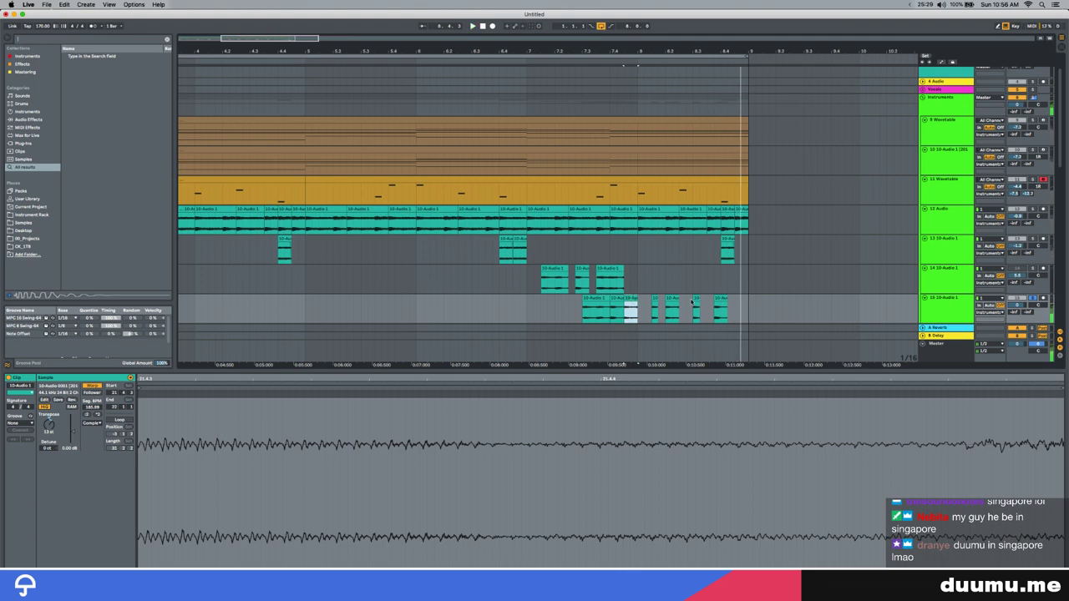
pyautogui.moveTo(719, 298); pyautogui.dragTo(712, 298)
pyautogui.press('space')
# Play the finished phrase, unsolo the new chop track, raise its volume and play it within the full loop
pyautogui.click(575, 304)
pyautogui.press('space')
pyautogui.press('space')
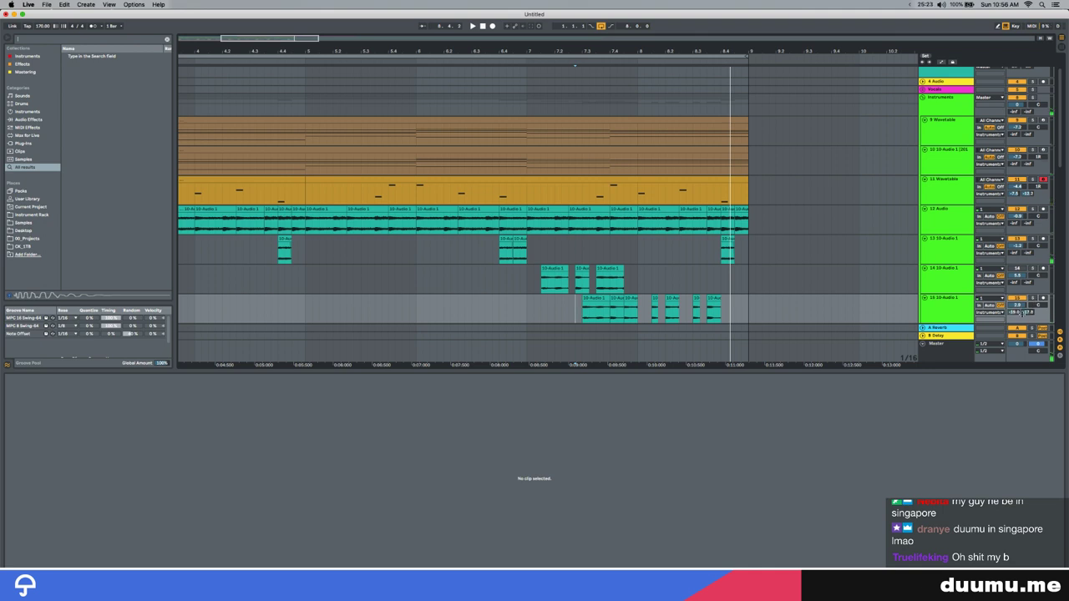
pyautogui.click(506, 315)
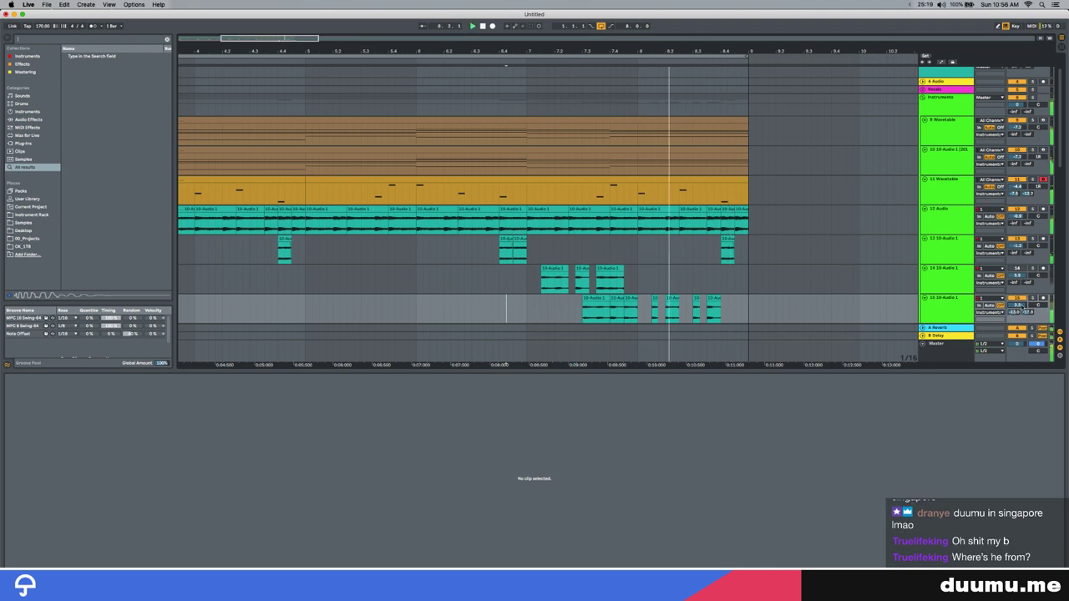
pyautogui.scroll(-8, 626, 309)
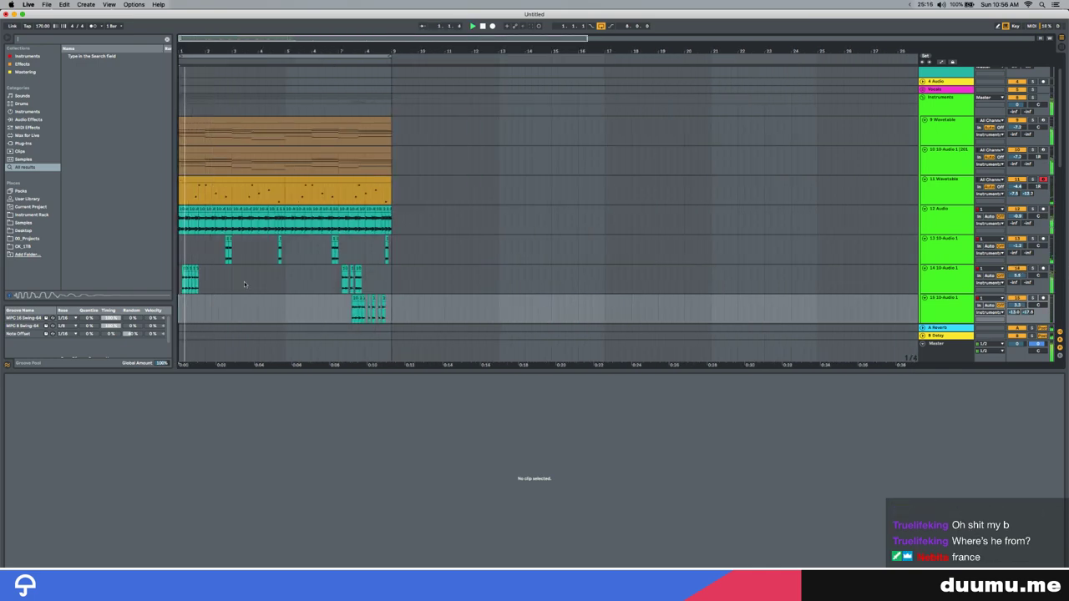
# Duplicate the first two bars of the upper chop track, with the bar 1 phrase, to bar 3
pyautogui.press('+')
pyautogui.moveTo(224, 282); pyautogui.dragTo(147, 279)
pyautogui.press('super+d')
pyautogui.scroll(3, 233, 277)
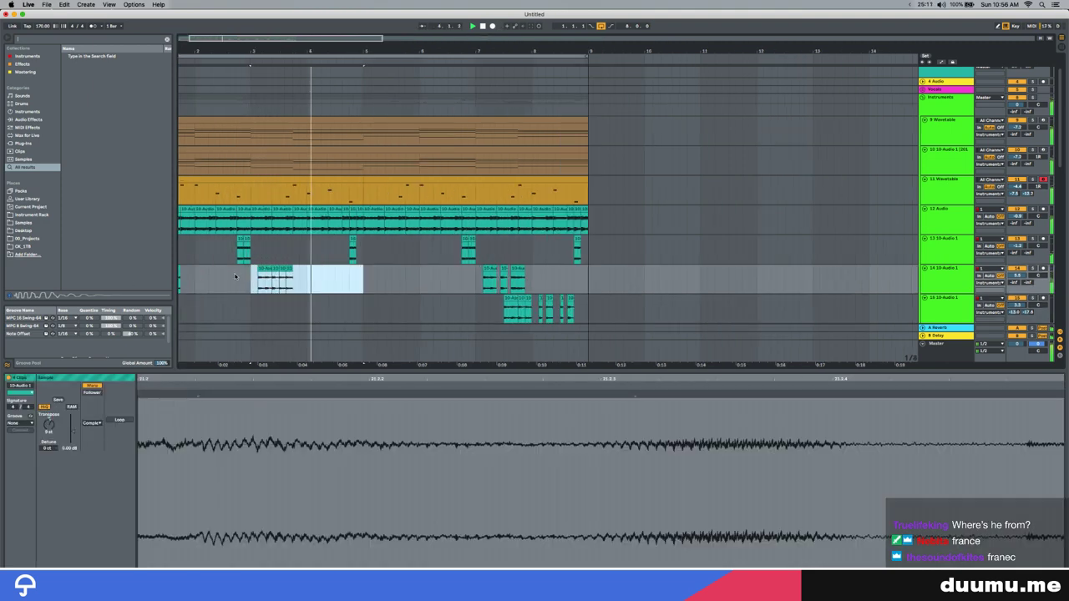
# Solo the upper chop track and play its bar 7 phrase
pyautogui.hscroll(-3, 234, 277)
pyautogui.moveTo(621, 281); pyautogui.dragTo(500, 281)
pyautogui.press('space')
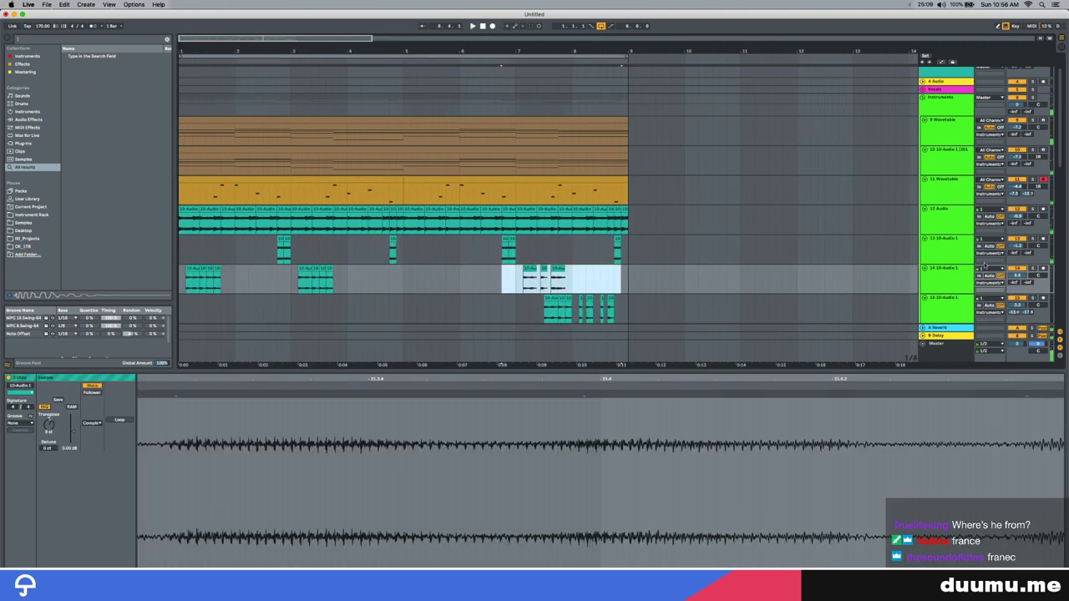
pyautogui.click(509, 269)
pyautogui.press('space')
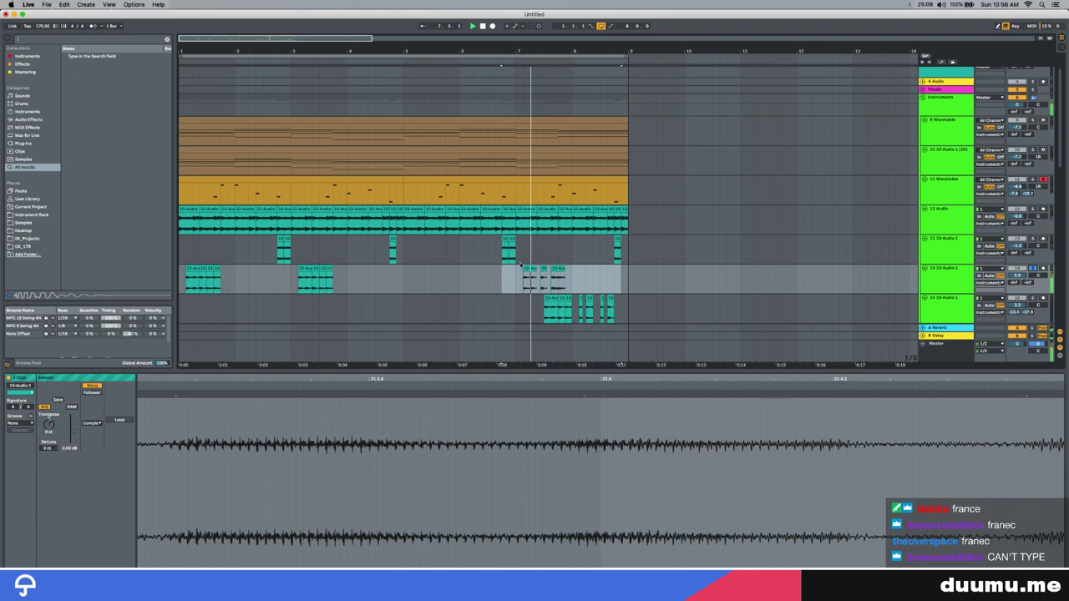
# Move the last chop of the upper track's bar 7 phrase to the end of its bar 3 phrase, over the last two chops there
pyautogui.press('space')
pyautogui.click(557, 269)
pyautogui.press('Delete')
pyautogui.click(326, 280)
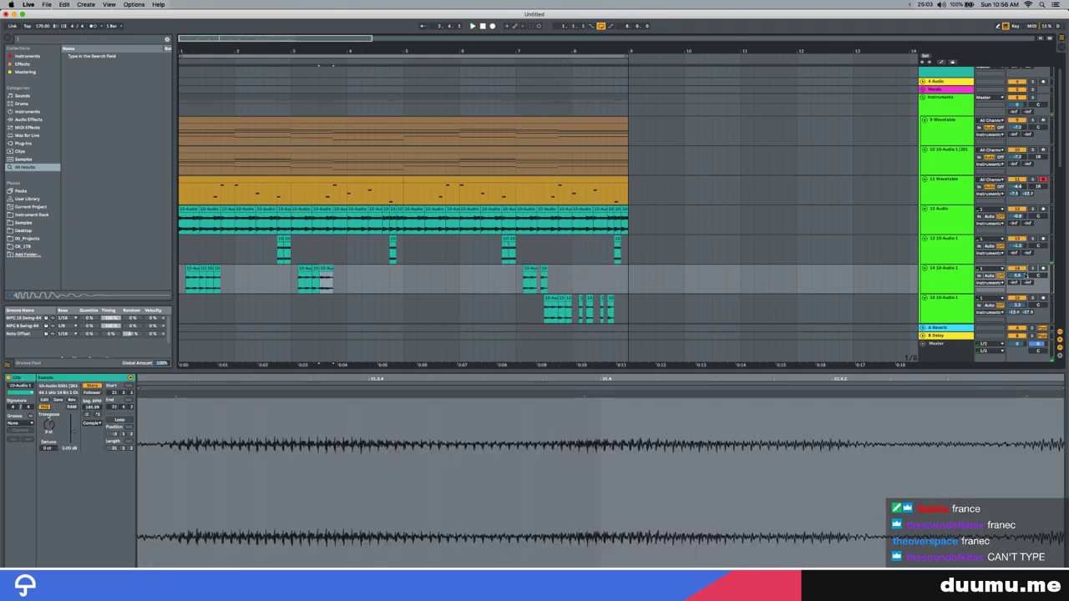
# Duplicate the first four bars of the upper chop track to bar 5 and delete the copied phrase in bar 7
pyautogui.click(177, 284)
pyautogui.moveTo(265, 286); pyautogui.dragTo(402, 289)
pyautogui.press('super+d')
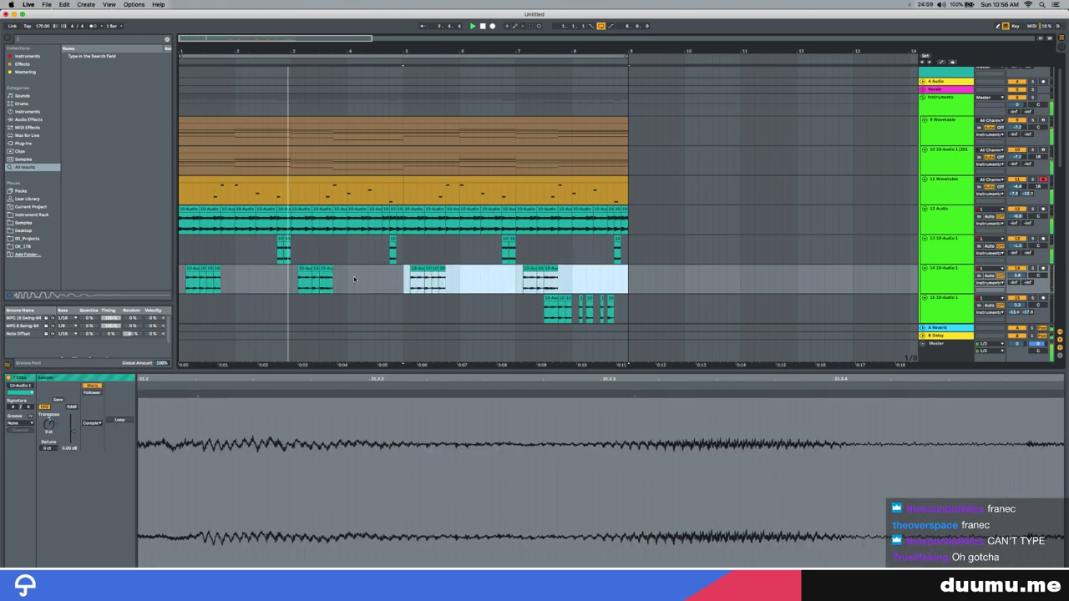
pyautogui.moveTo(508, 284); pyautogui.dragTo(592, 284)
pyautogui.press('Delete')
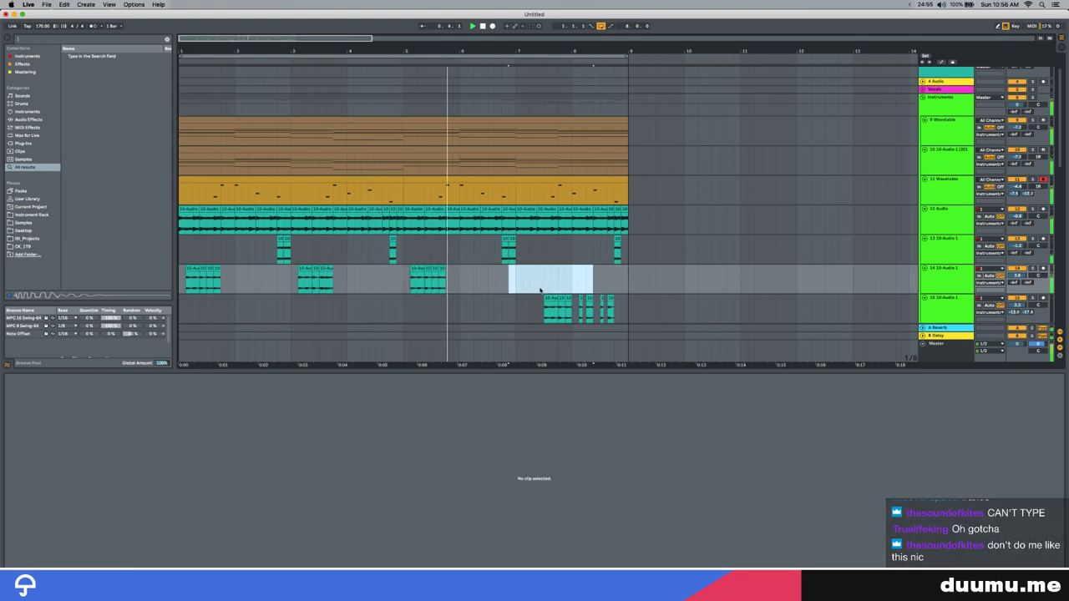
pyautogui.click(516, 286)
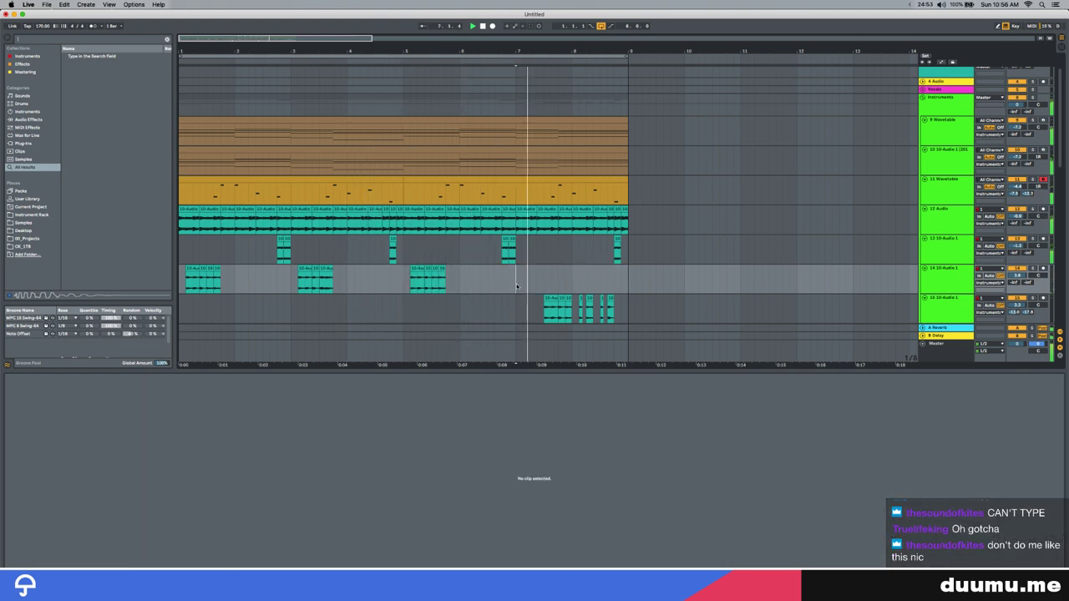
# Nudge the lower chop track's whole bar 7–8 phrase later by two sixteenth notes
pyautogui.press('space')
pyautogui.scroll(5, 550, 300)
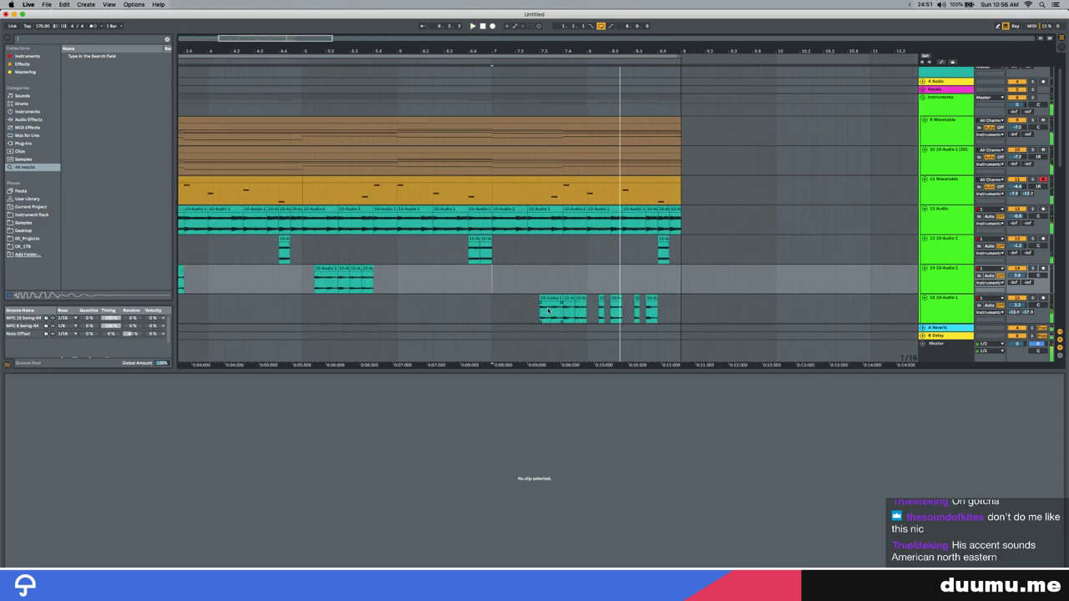
pyautogui.moveTo(538, 313); pyautogui.dragTo(776, 320)
pyautogui.press('Right')
pyautogui.press('Right')
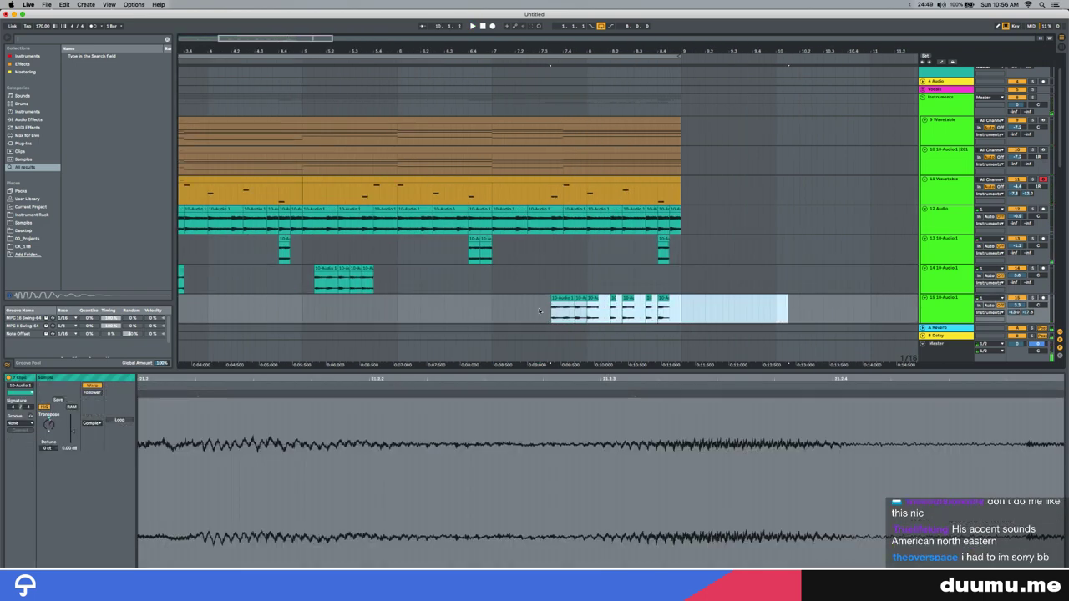
# Move the bar 7–8 phrase from the lower chop track onto the upper one and delete the emptied track
pyautogui.click(543, 309)
pyautogui.press('-')
pyautogui.press('-')
pyautogui.press('-')
pyautogui.press('-')
pyautogui.press('-')
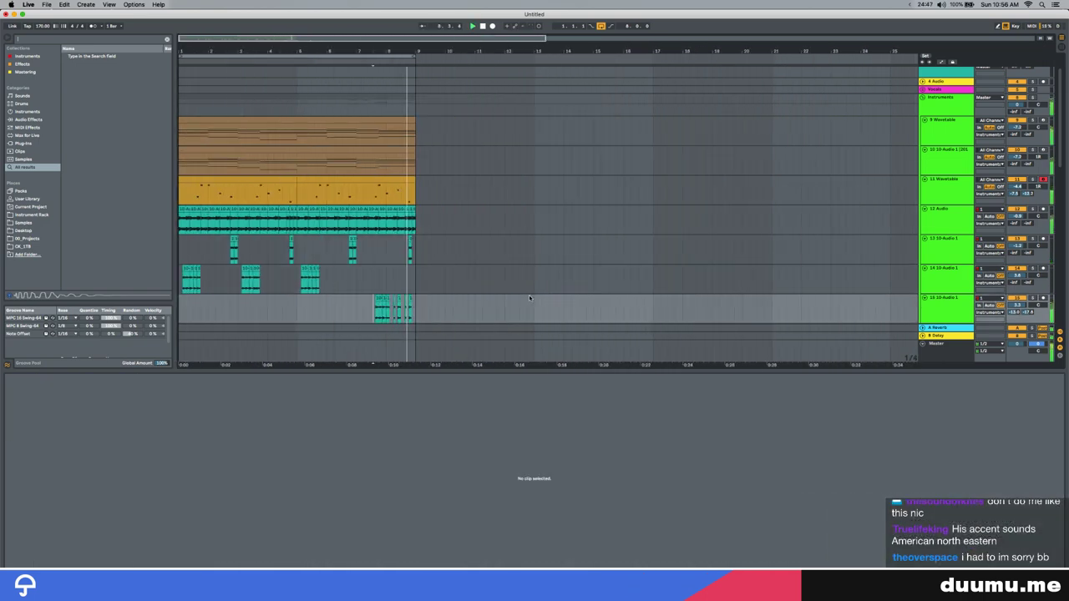
pyautogui.press('+')
pyautogui.moveTo(420, 312); pyautogui.dragTo(422, 281)
pyautogui.press('Delete')
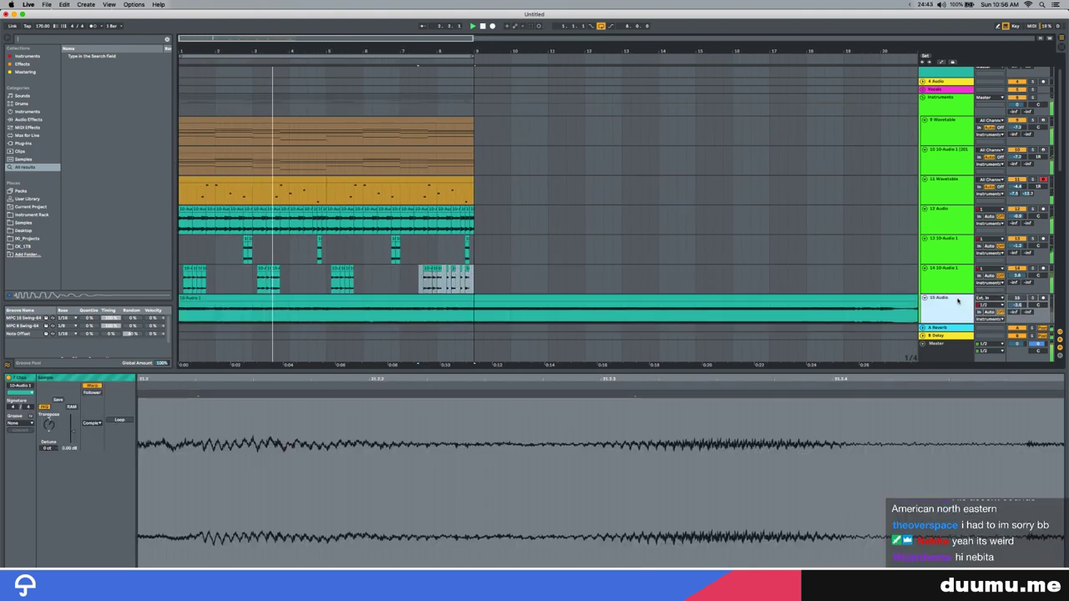
# Solo the combined chop track during playback and add the Little AlterBoy effect to it
pyautogui.scroll(2, 384, 280)
pyautogui.hscroll(-2, 391, 280)
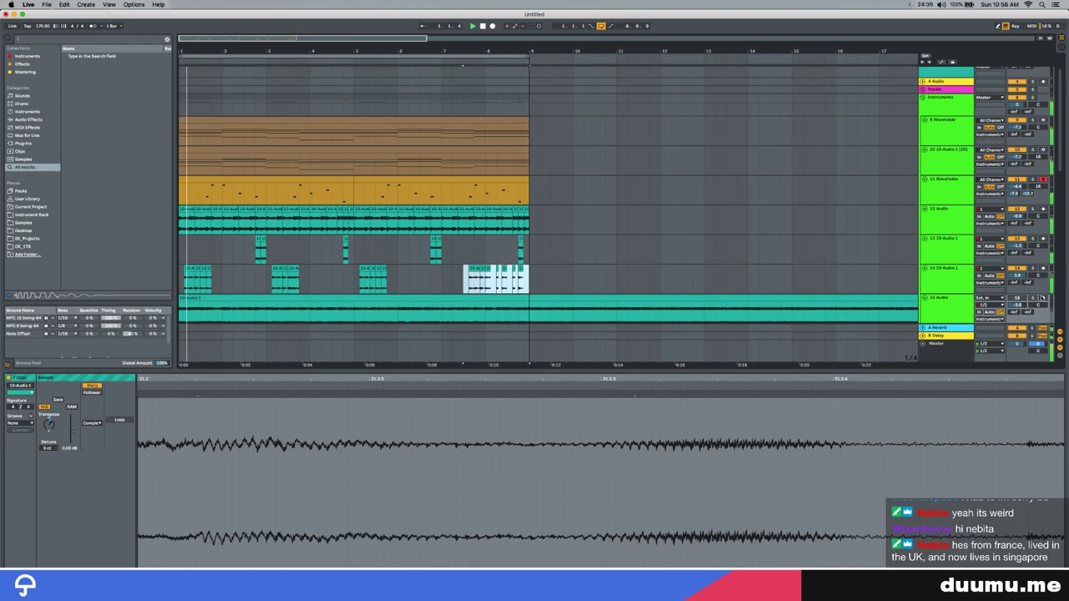
pyautogui.click(836, 289)
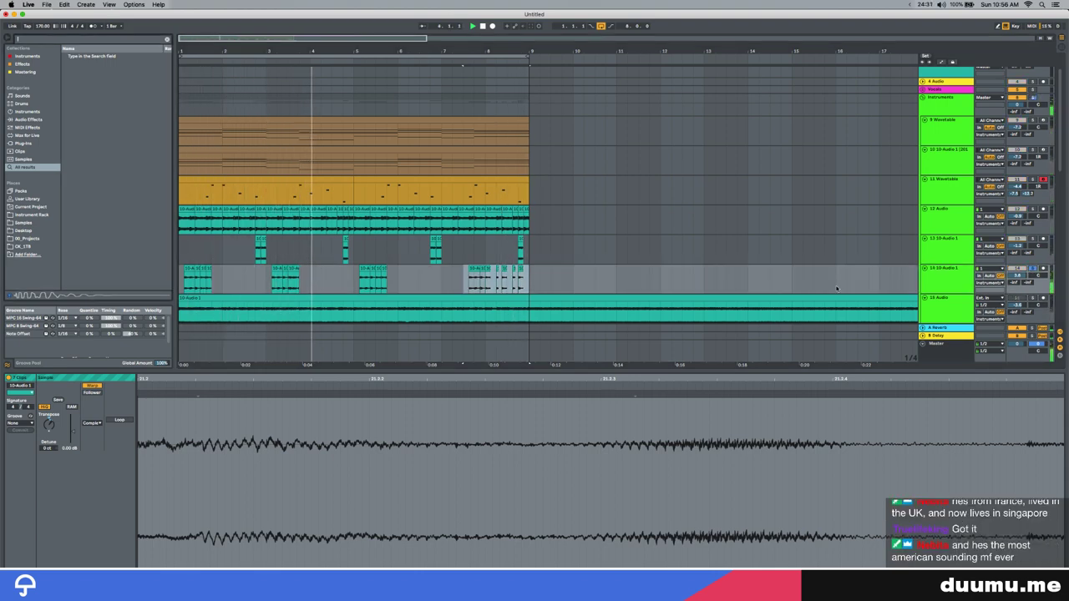
pyautogui.write('little')
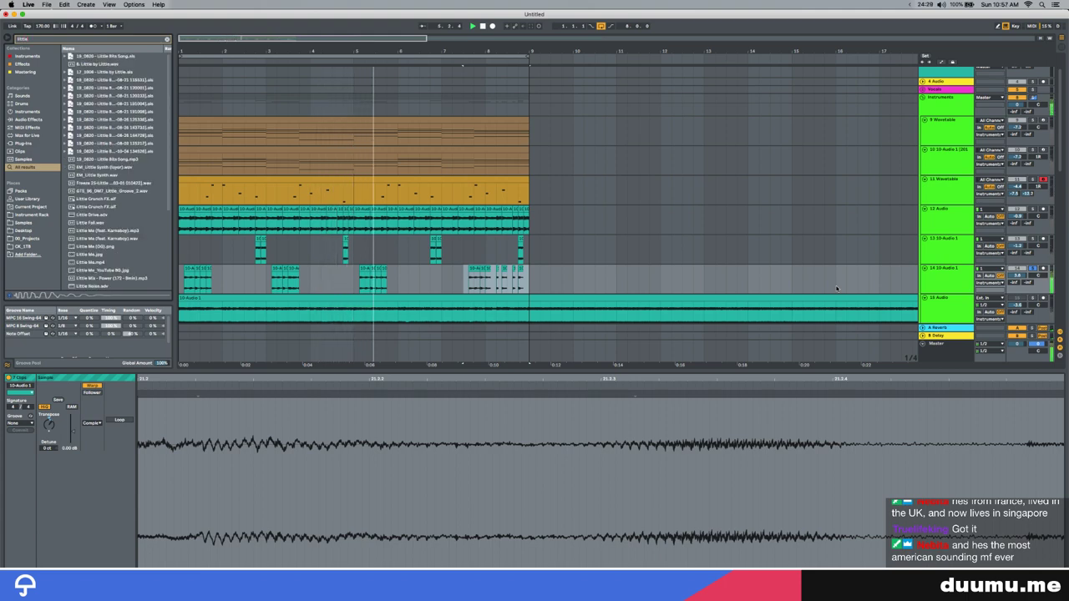
pyautogui.write('alt')
pyautogui.press('Down')
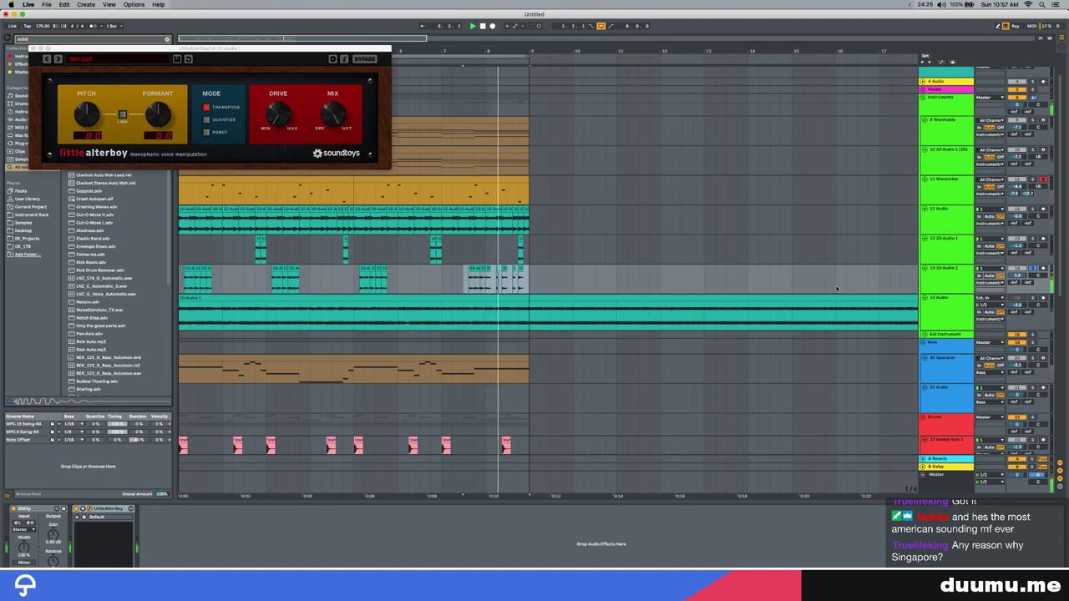
# Add an Auto Filter to the chop track, place it before Little AlterBoy and set its high-pass frequency to 114 Hz
pyautogui.press('Return')
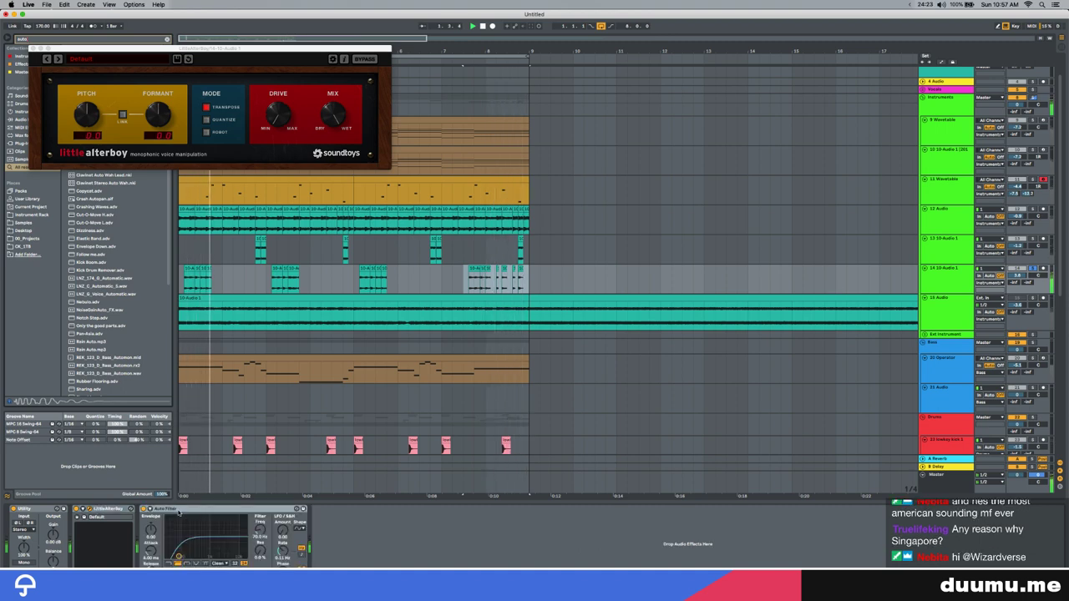
pyautogui.moveTo(208, 513); pyautogui.dragTo(80, 513)
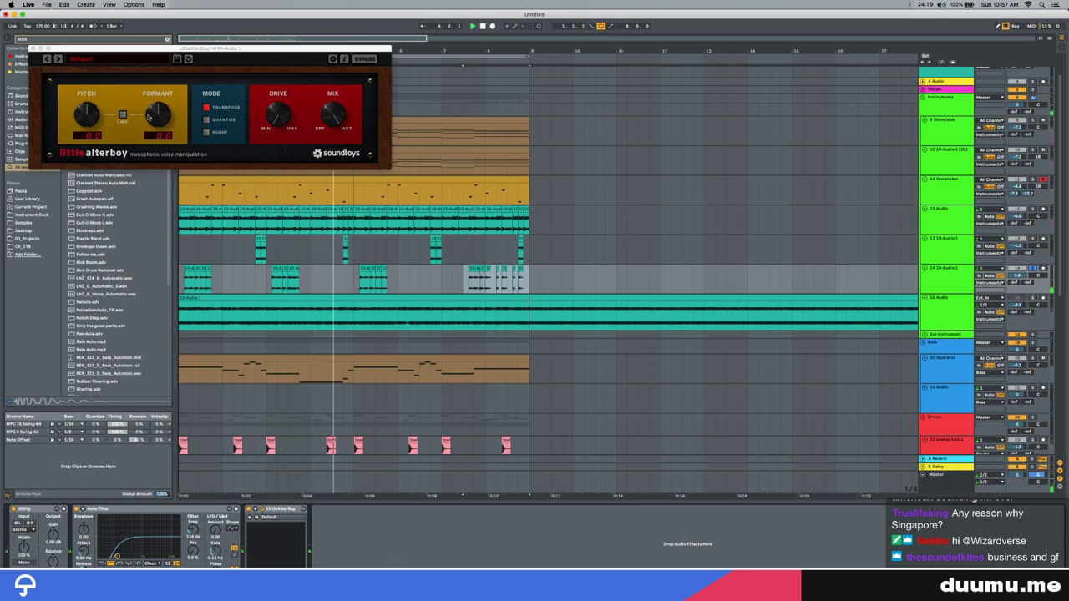
# Try lower formant shifts in Little AlterBoy during playback, return the formant to 0.0 and adjust the drive
pyautogui.moveTo(158, 117); pyautogui.dragTo(165, 125)
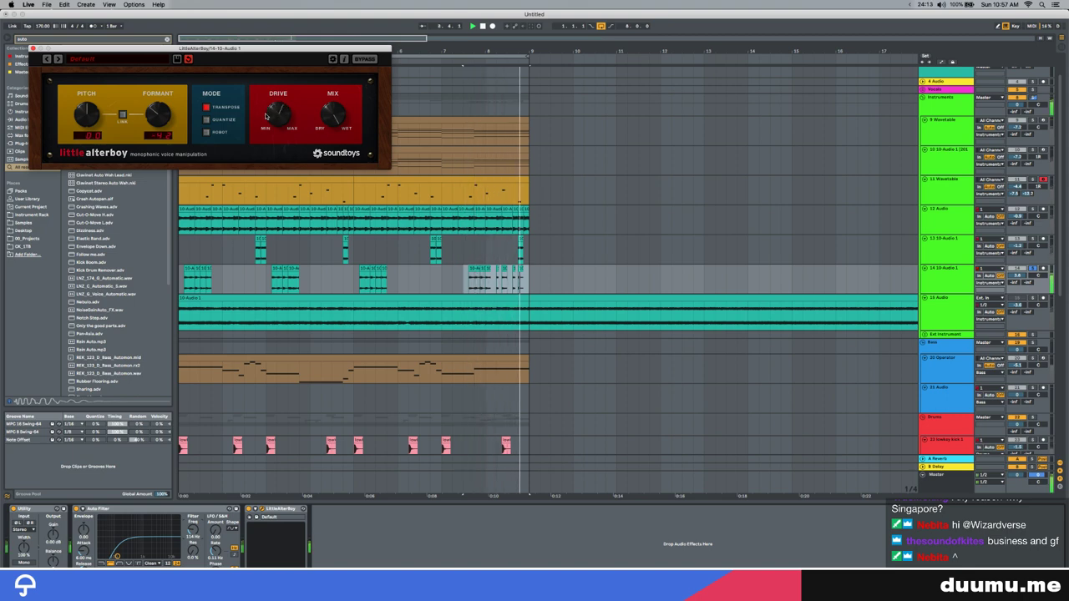
pyautogui.moveTo(153, 115); pyautogui.dragTo(153, 153)
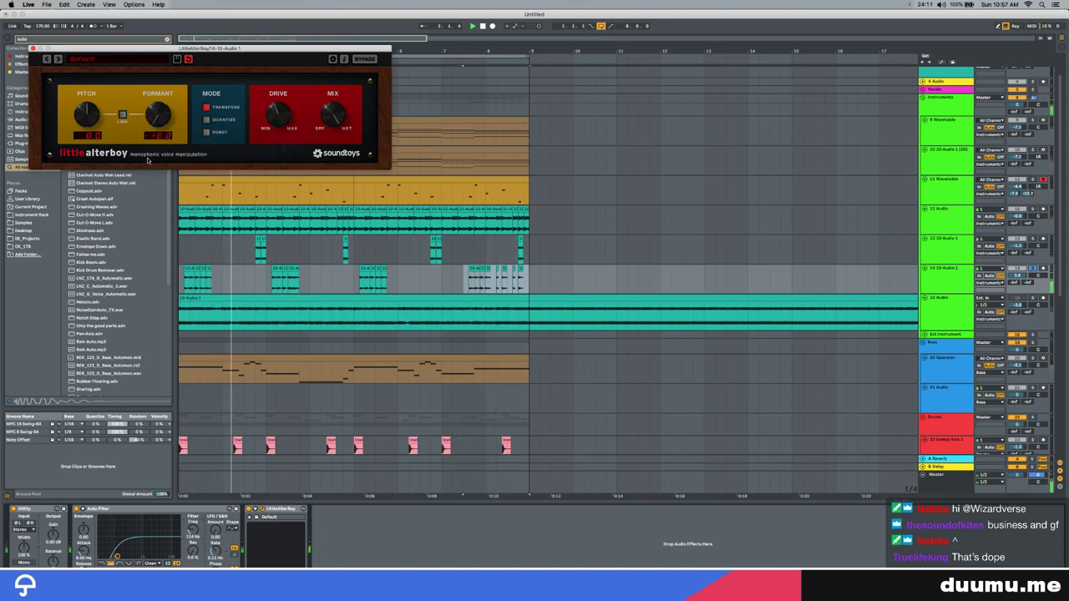
pyautogui.press('space')
pyautogui.press('space')
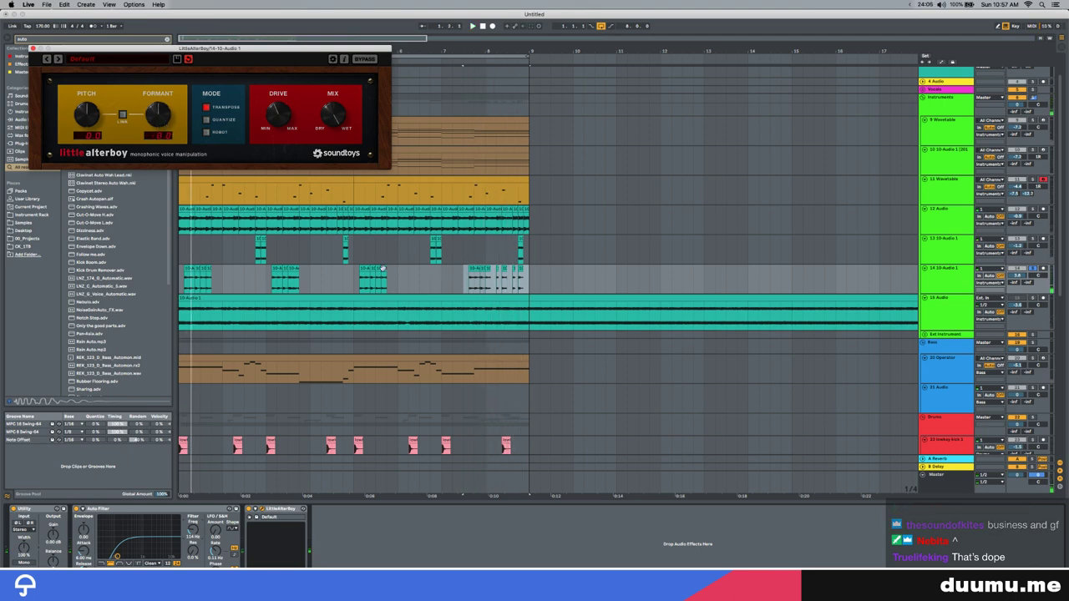
pyautogui.press('space')
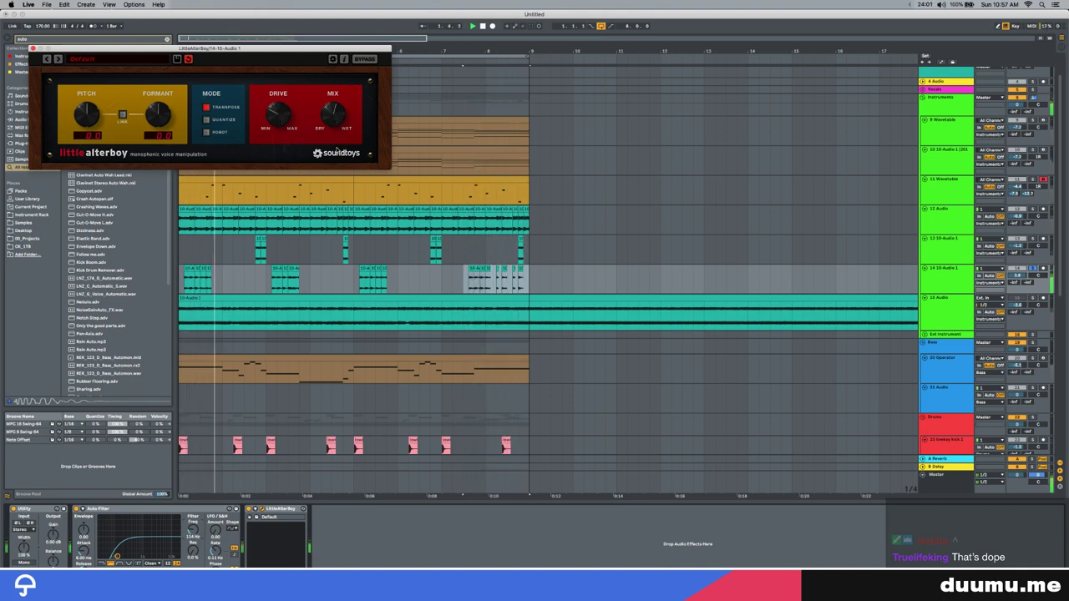
# Insert a second Auto Filter before Little AlterBoy as a low-pass and tune its cutoff and the plug-in's drive during playback
pyautogui.moveTo(101, 47); pyautogui.dragTo(394, 85)
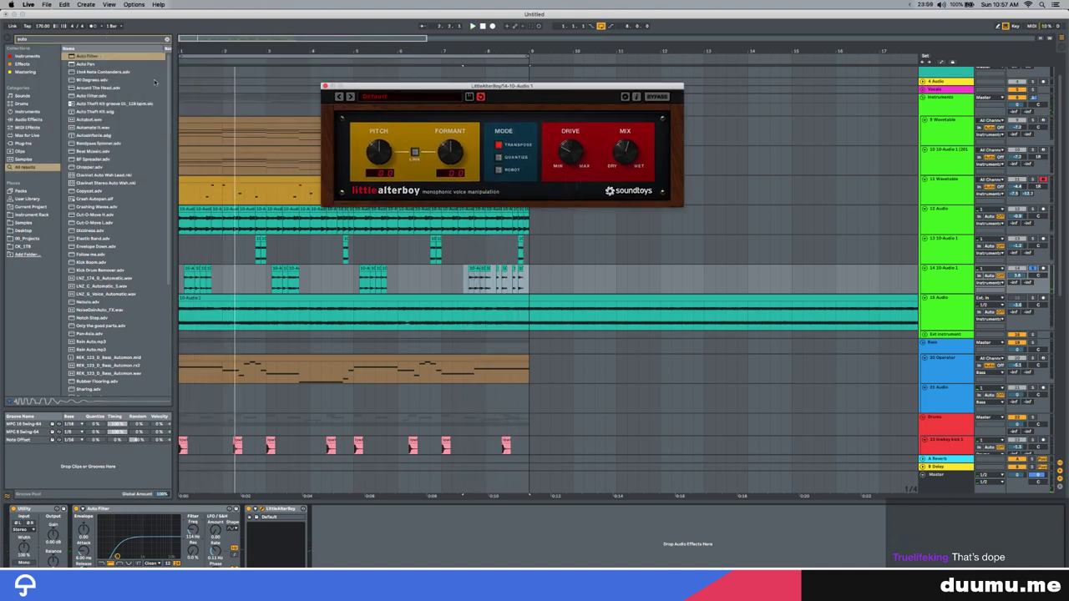
pyautogui.moveTo(73, 55); pyautogui.dragTo(244, 509)
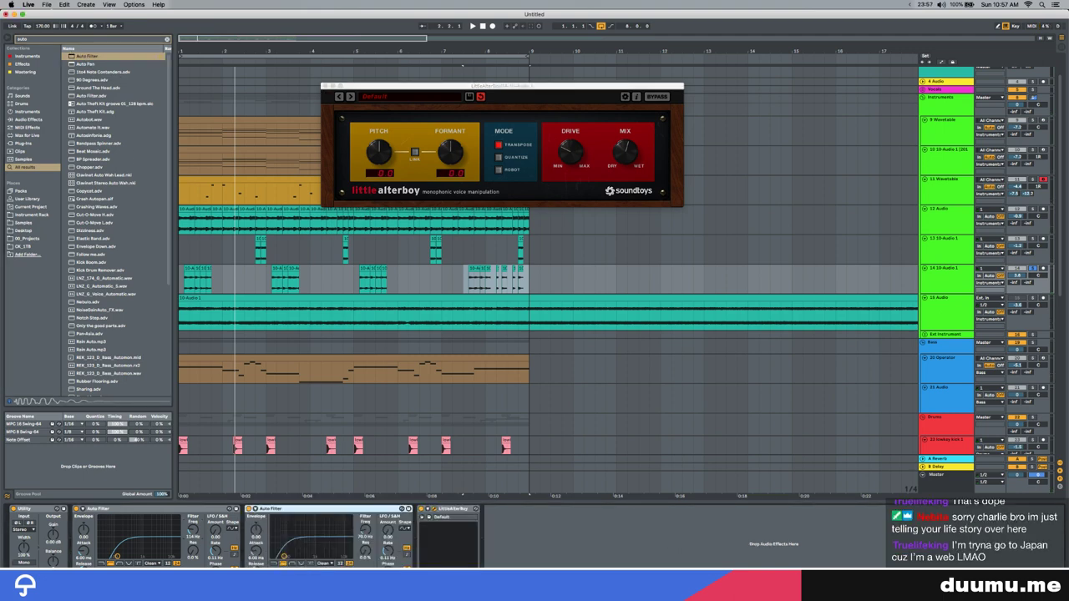
pyautogui.press('space')
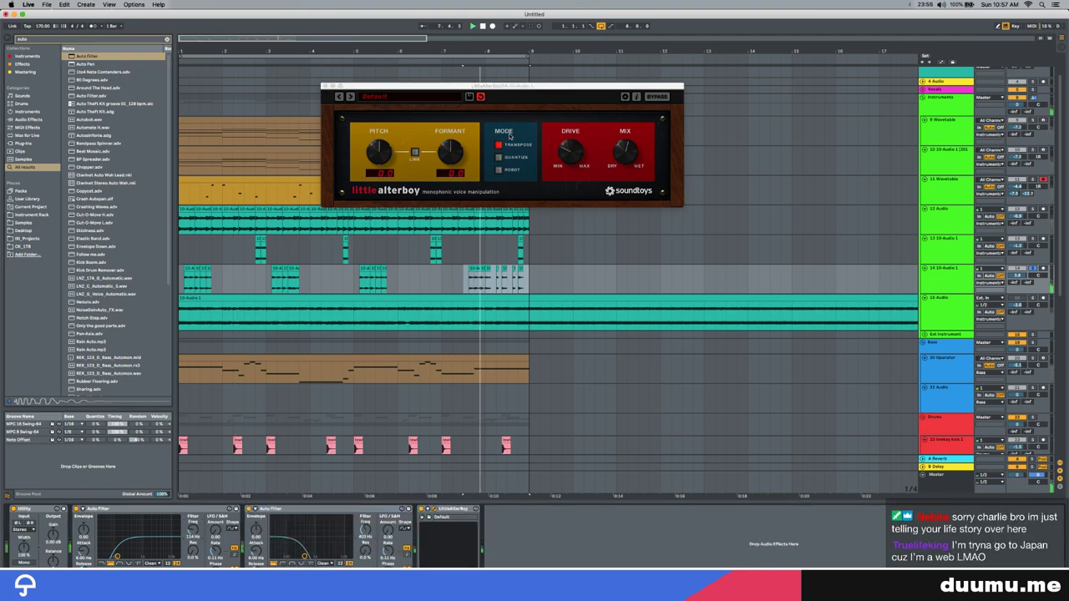
pyautogui.click(568, 125)
pyautogui.moveTo(365, 529); pyautogui.dragTo(365, 515)
pyautogui.click(557, 87)
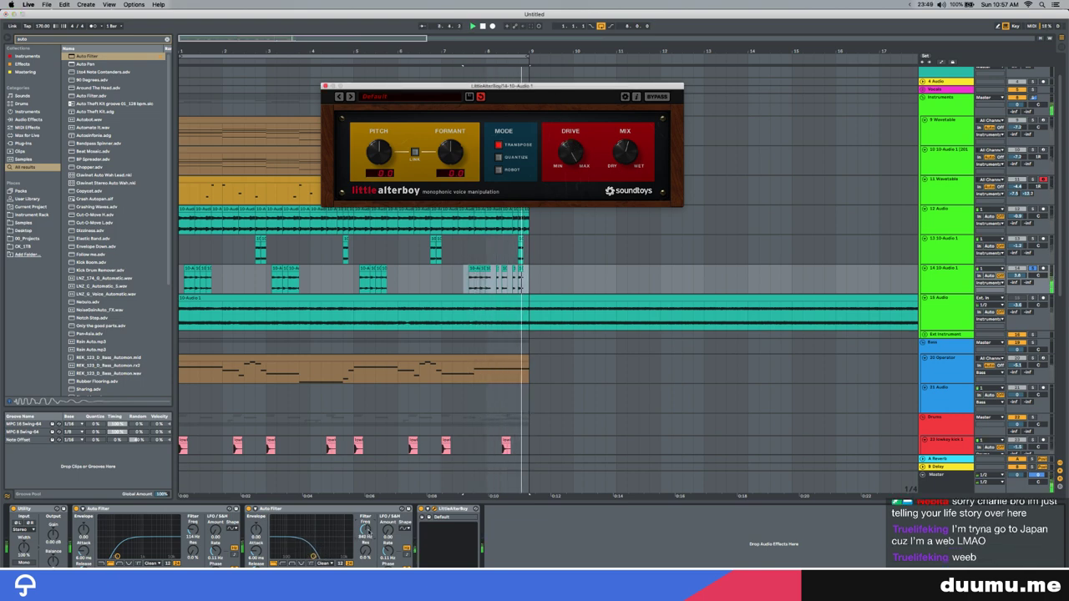
pyautogui.press('space')
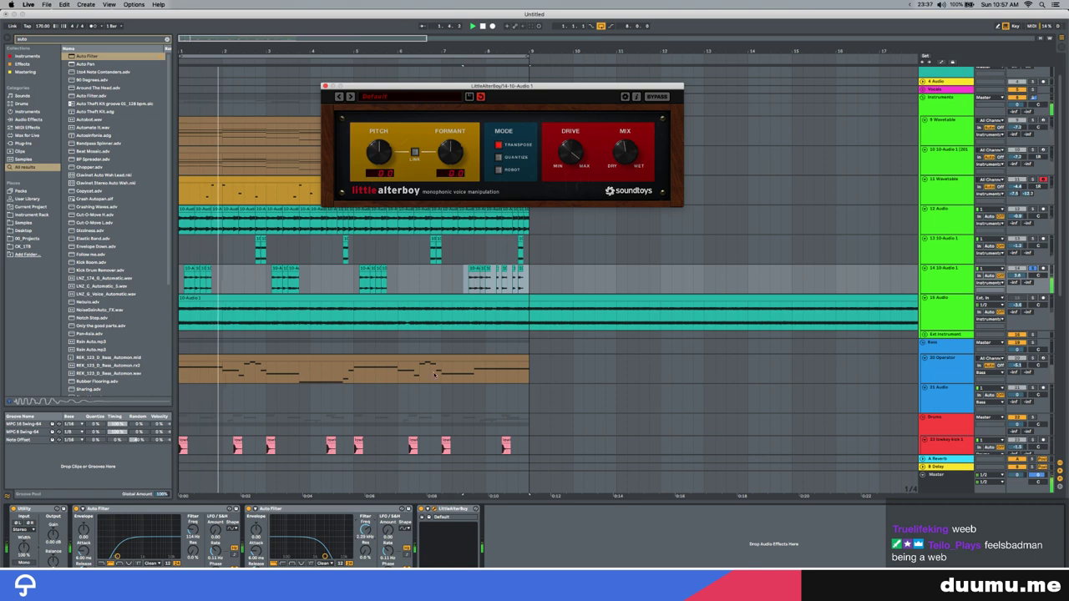
# Move the high-pass Auto Filter to the end of the chain after Little AlterBoy and close the plug-in window
pyautogui.moveTo(167, 508); pyautogui.dragTo(493, 534)
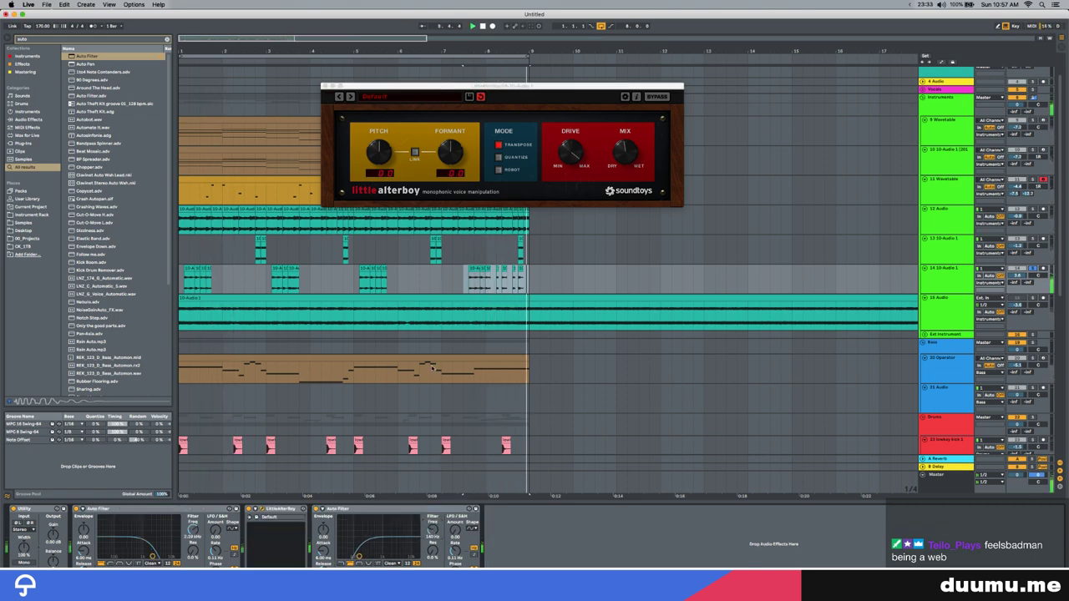
pyautogui.click(325, 86)
pyautogui.press('space')
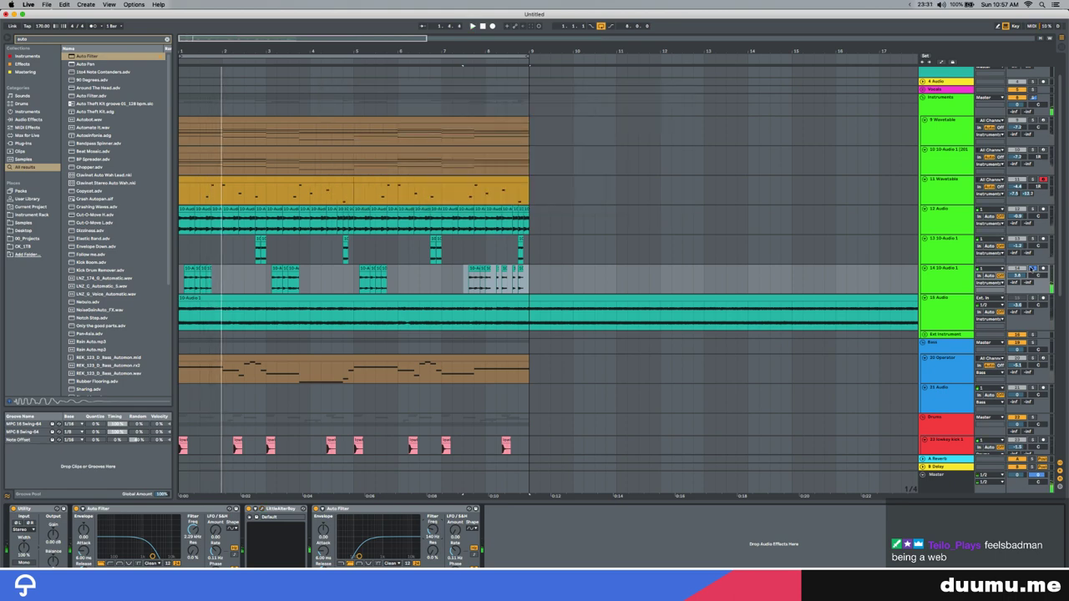
# Unsolo the chop track, raise its volume to 6.0 dB and play it within the full loop
pyautogui.click(1032, 269)
pyautogui.moveTo(1017, 276); pyautogui.dragTo(1017, 271)
pyautogui.press('space')
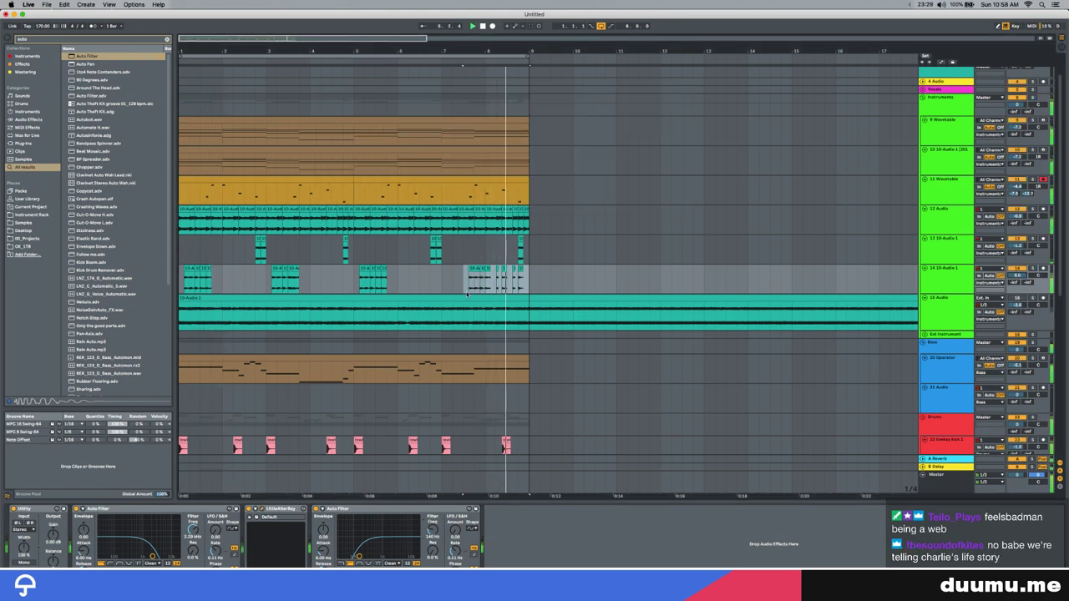
# Listen to the full loop and look over the instrument, bass and drum tracks in the arrangement
pyautogui.click(181, 284)
pyautogui.scroll(3, 350, 295)
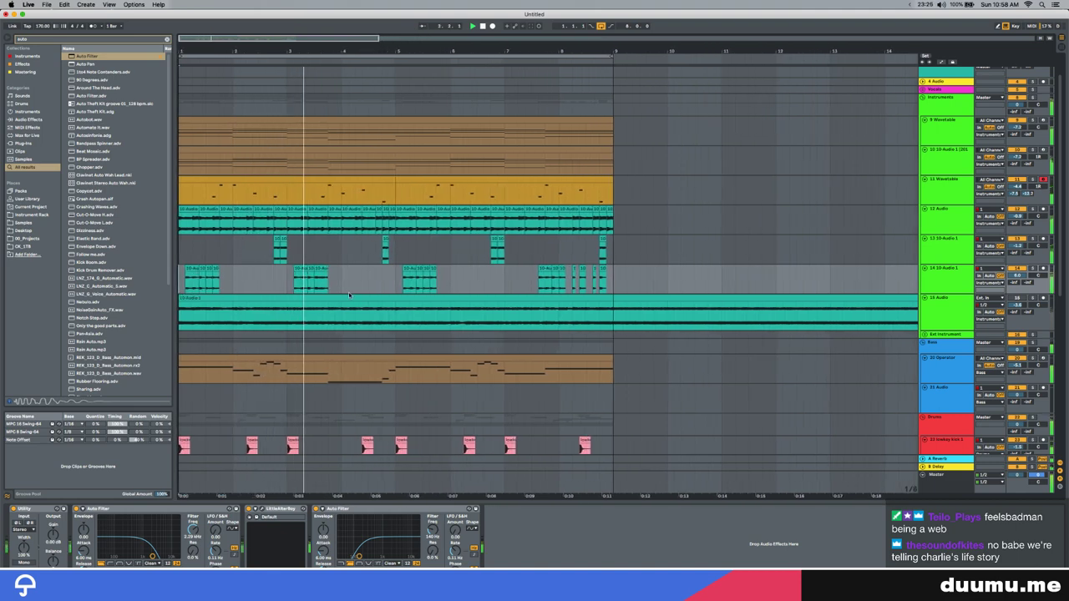
pyautogui.press('+')
pyautogui.press('+')
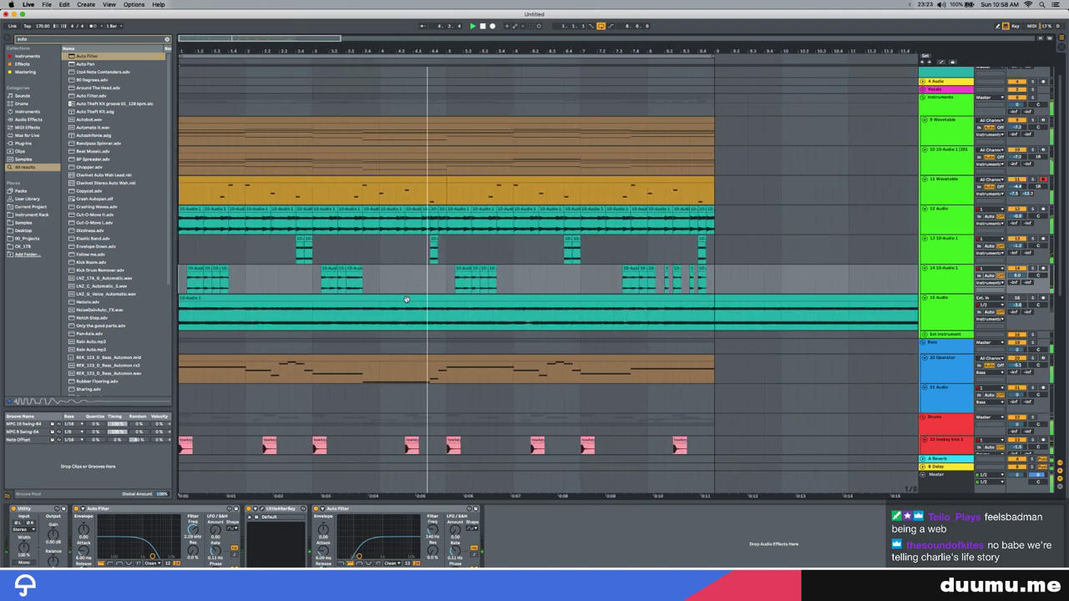
pyautogui.scroll(3, 406, 300)
pyautogui.press('alt+super+l')
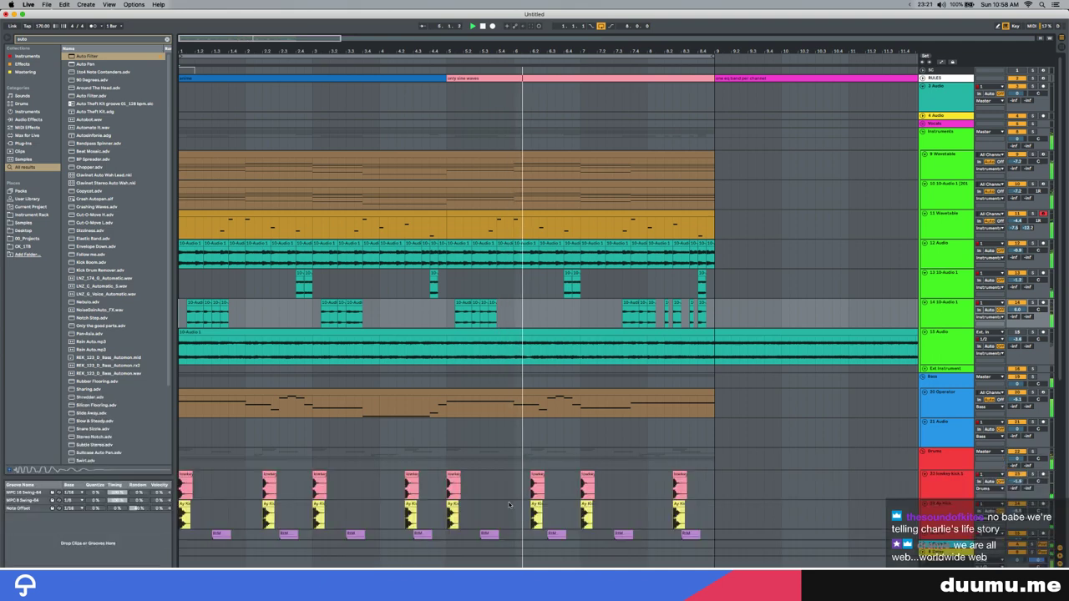
pyautogui.press('-')
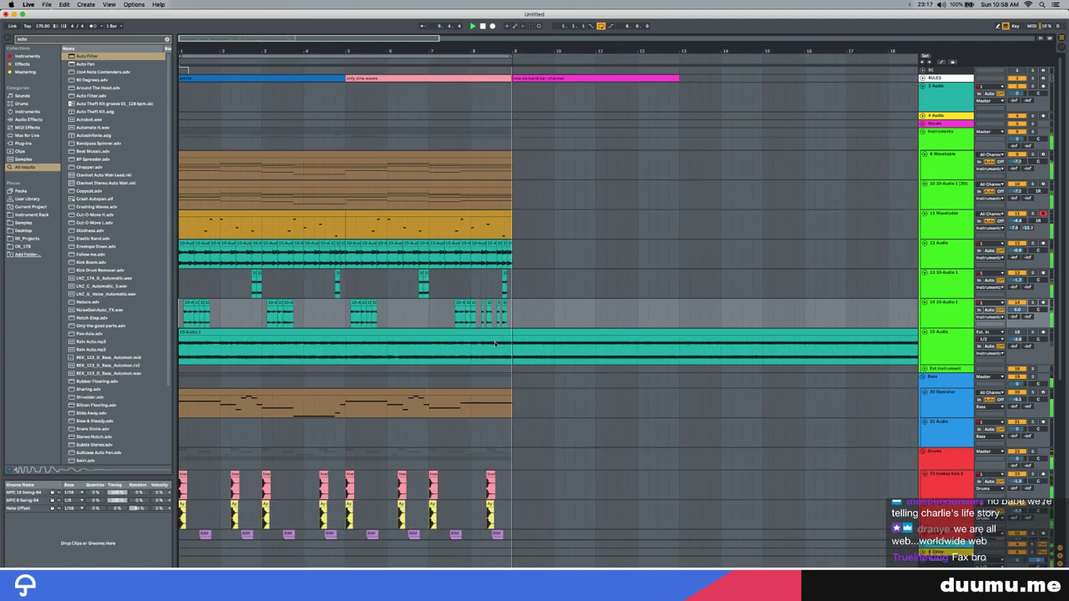
pyautogui.scroll(-3, 491, 325)
pyautogui.scroll(3, 489, 319)
pyautogui.scroll(-3, 468, 314)
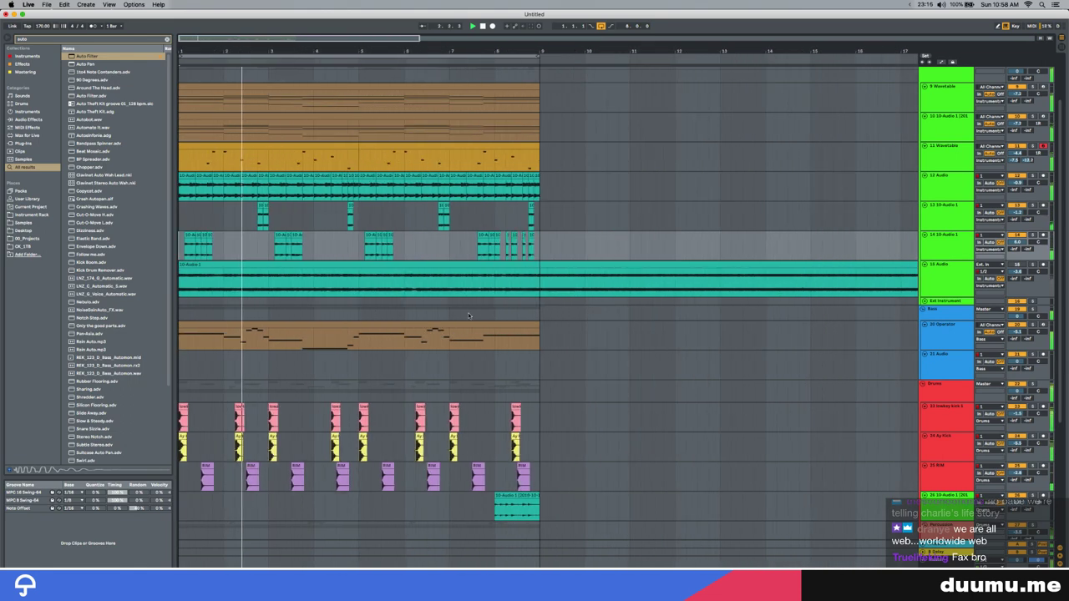
# Remove the low-pass Auto Filter and Little AlterBoy from the chop track's chain, keeping the Utility and the high-pass Auto Filter
pyautogui.doubleClick(946, 237)
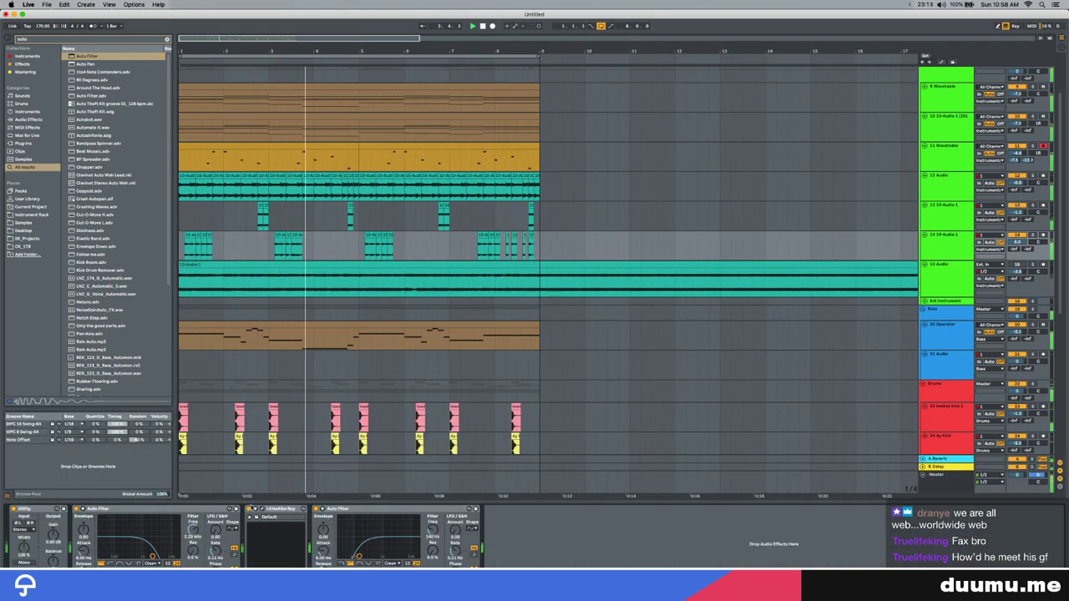
pyautogui.press('space')
pyautogui.click(280, 509)
pyautogui.click(369, 509)
pyautogui.click(282, 509)
pyautogui.click(184, 509)
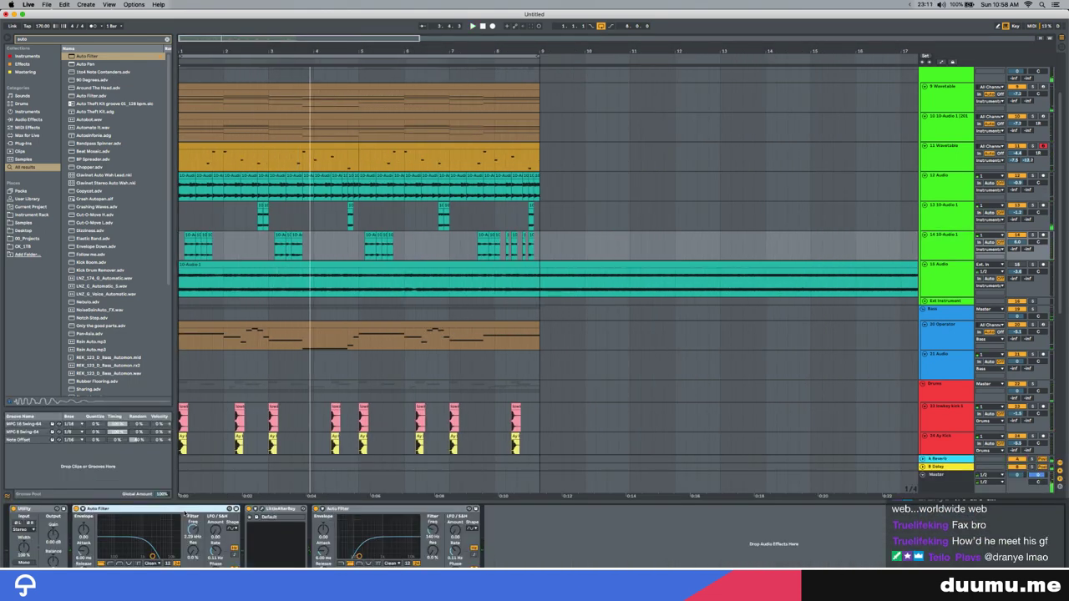
pyautogui.press('Delete')
pyautogui.press('space')
pyautogui.press('space')
pyautogui.press('Delete')
pyautogui.press('space')
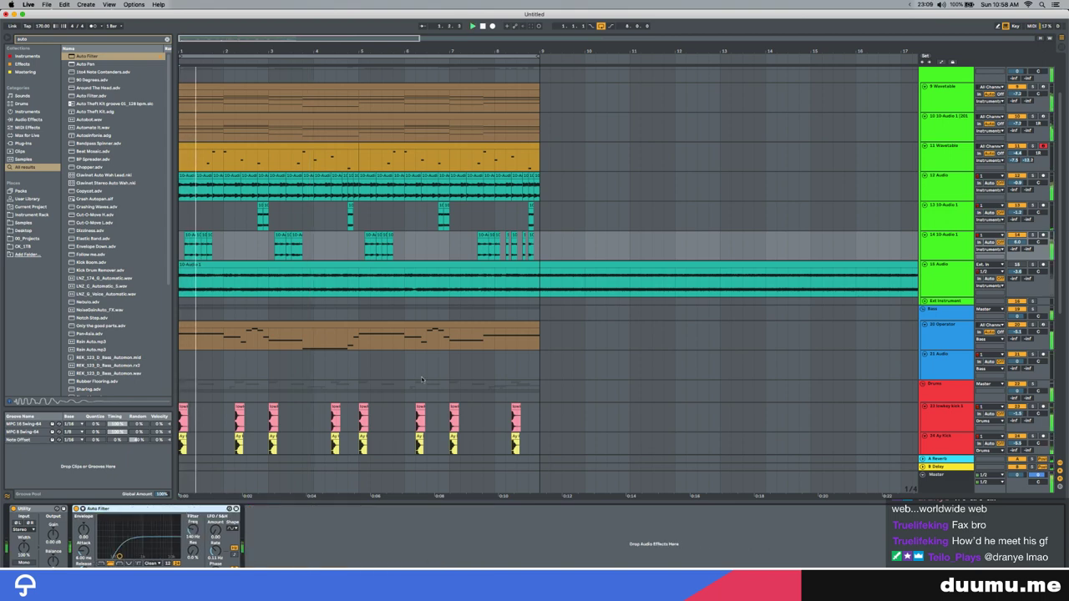
# Add the Space FX rack after the Auto Filter on the chop track and close the ValhallaRoom window
pyautogui.press('super+f')
pyautogui.write('space')
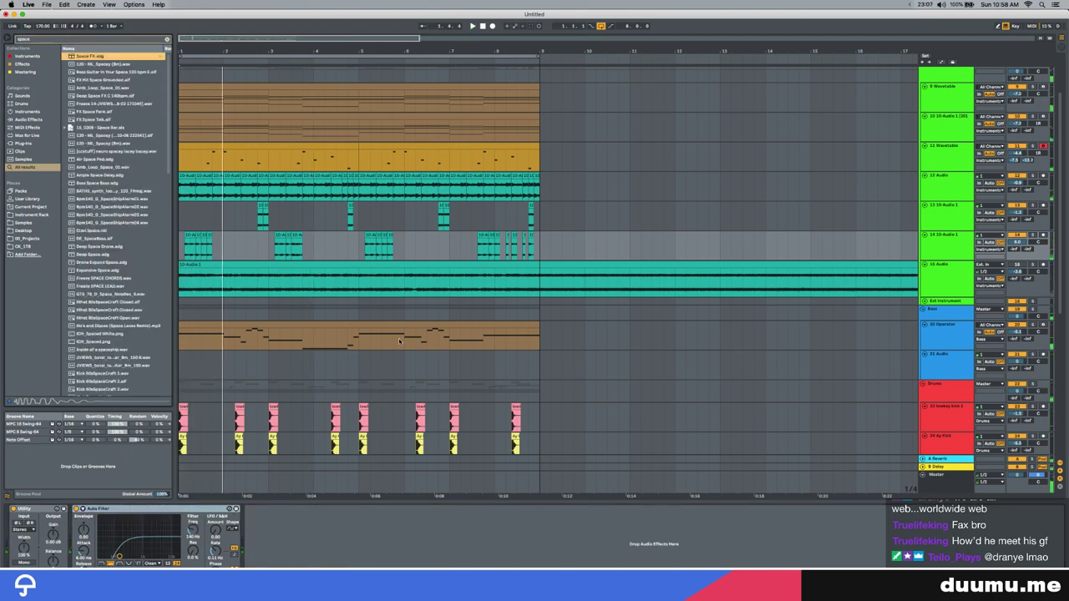
pyautogui.press('Return')
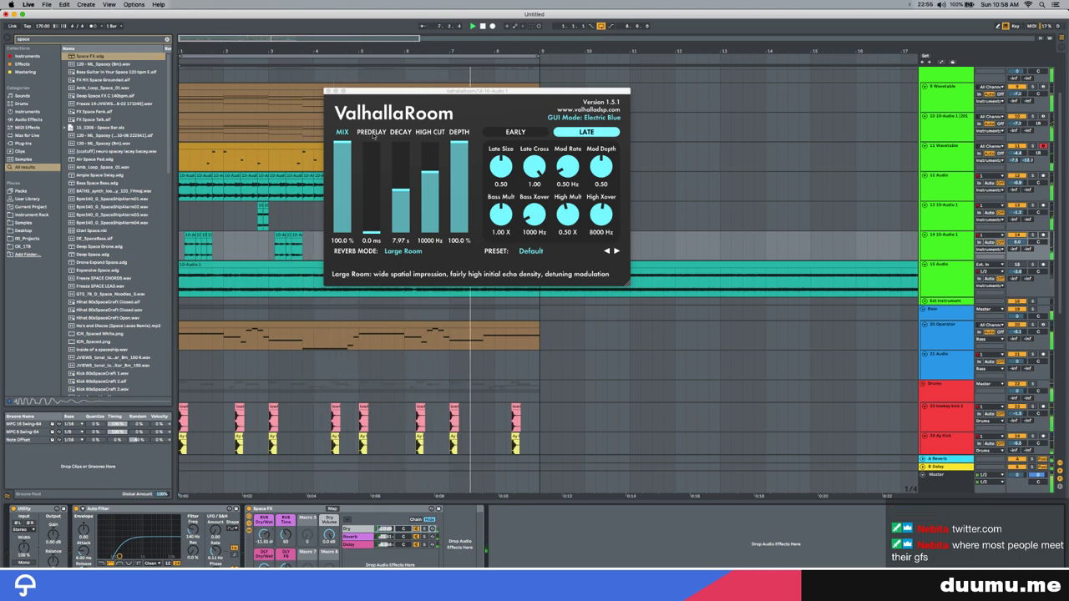
pyautogui.click(326, 91)
# Add a Channel EQ after the Space FX rack at the end of the chop track's chain
pyautogui.press('-')
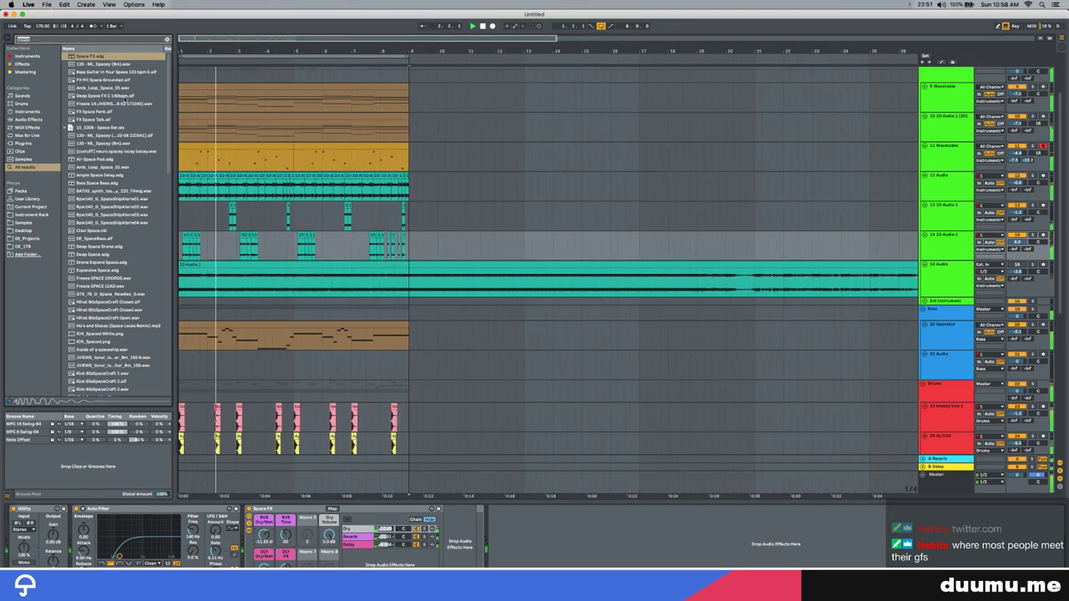
pyautogui.write('channel')
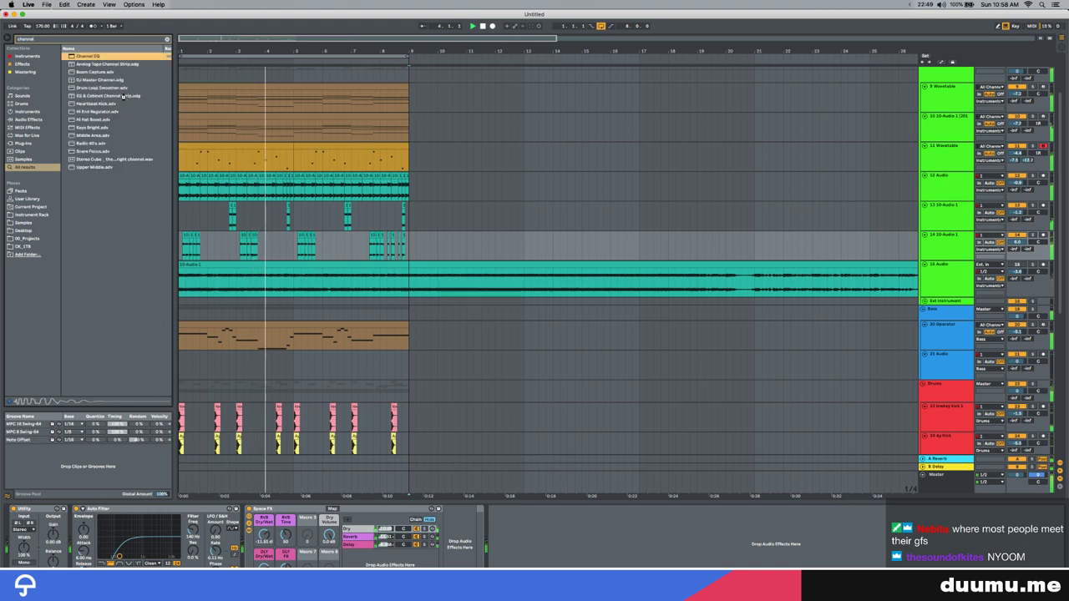
pyautogui.press('Return')
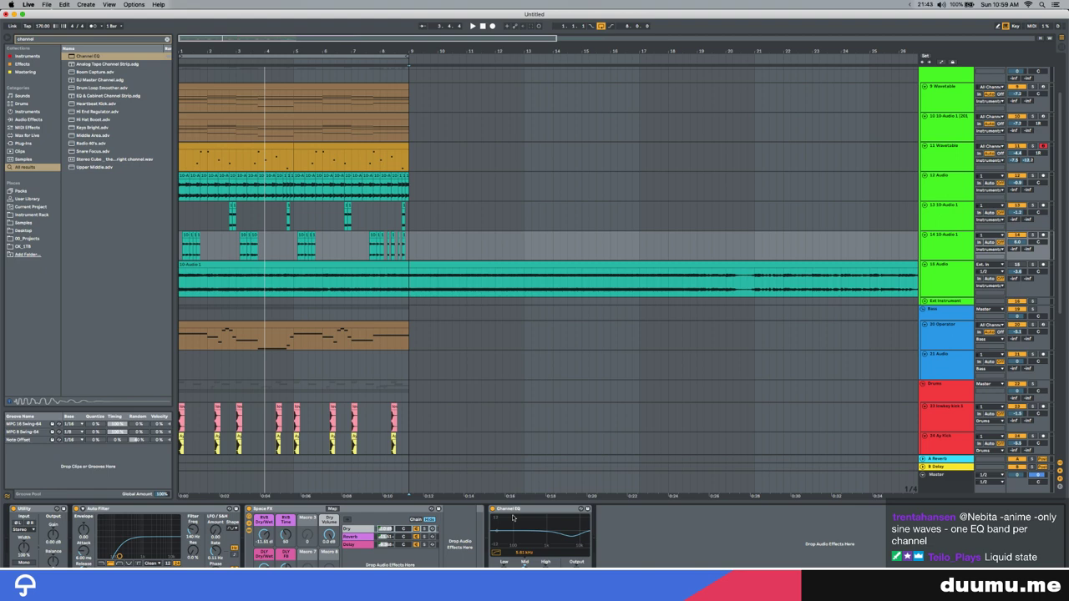
# Unfold the RULES track to read its clips, fold it again and look over the tracks in the arrangement
pyautogui.scroll(3, 382, 302)
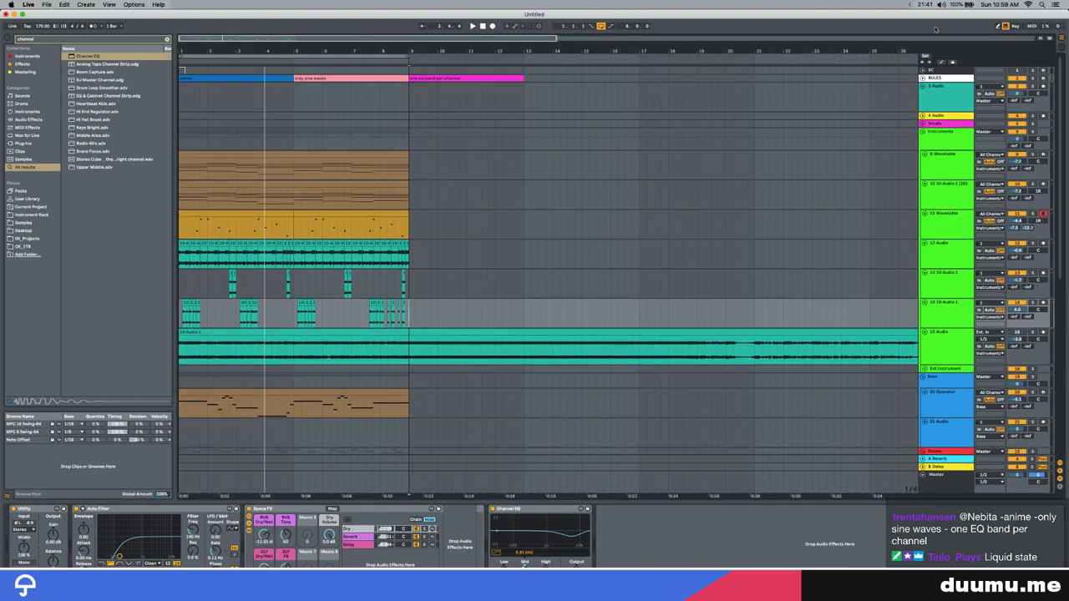
pyautogui.click(923, 78)
pyautogui.scroll(3, 269, 107)
pyautogui.hscroll(-2, 269, 107)
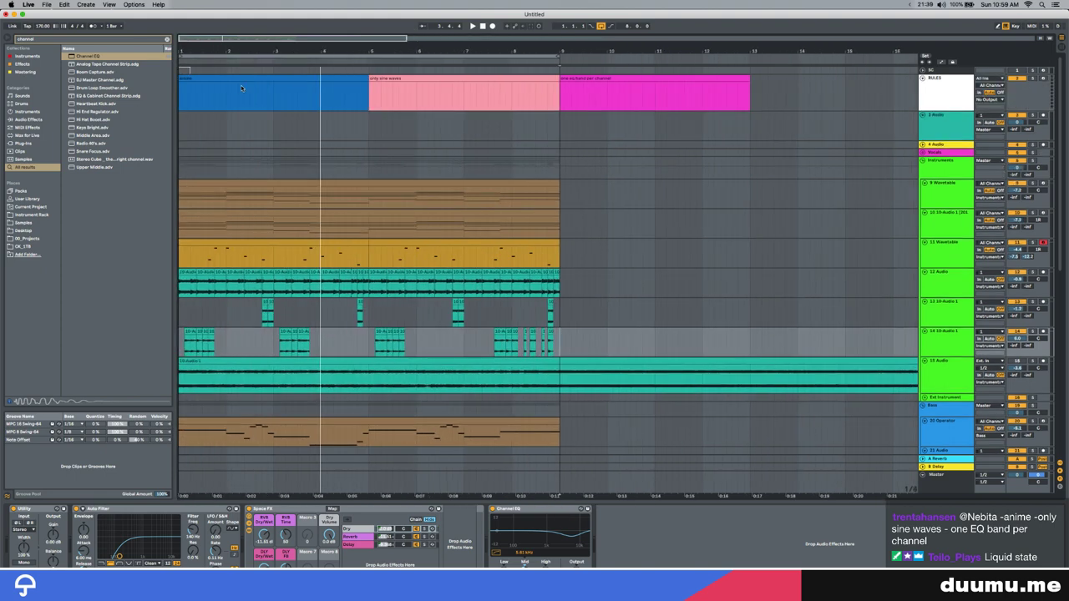
pyautogui.click(207, 106)
pyautogui.moveTo(375, 98); pyautogui.dragTo(709, 104)
pyautogui.click(691, 101)
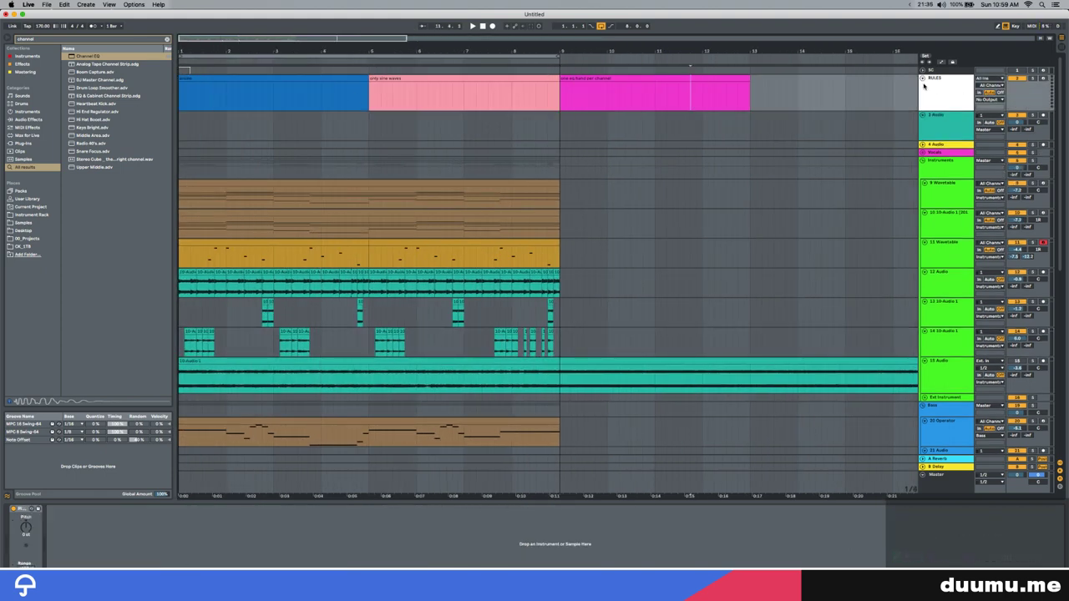
pyautogui.click(923, 80)
pyautogui.scroll(-8, 489, 183)
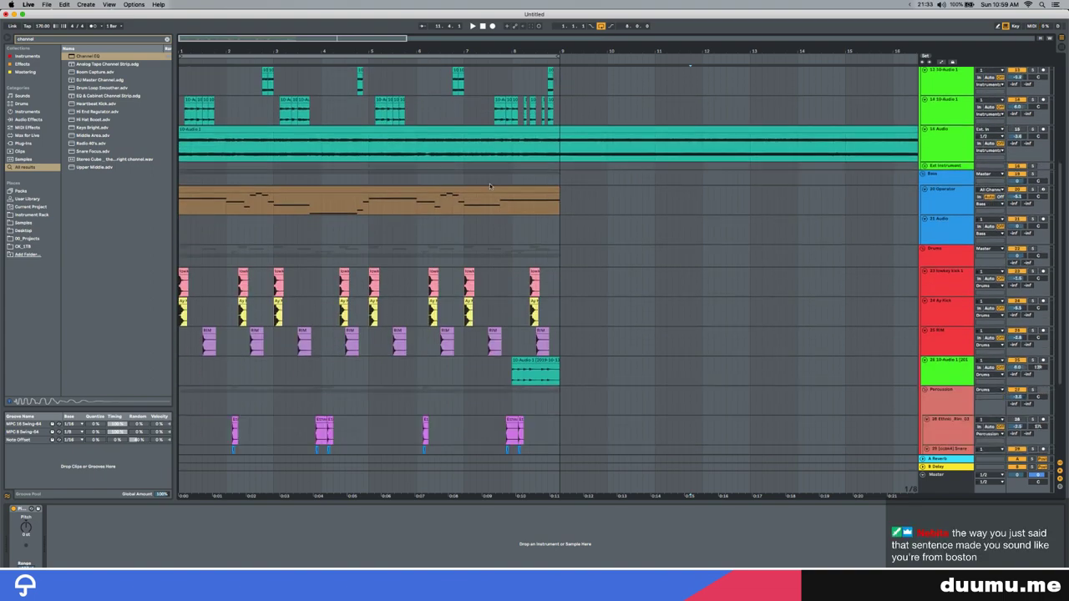
pyautogui.scroll(8, 494, 183)
pyautogui.scroll(-1, 480, 199)
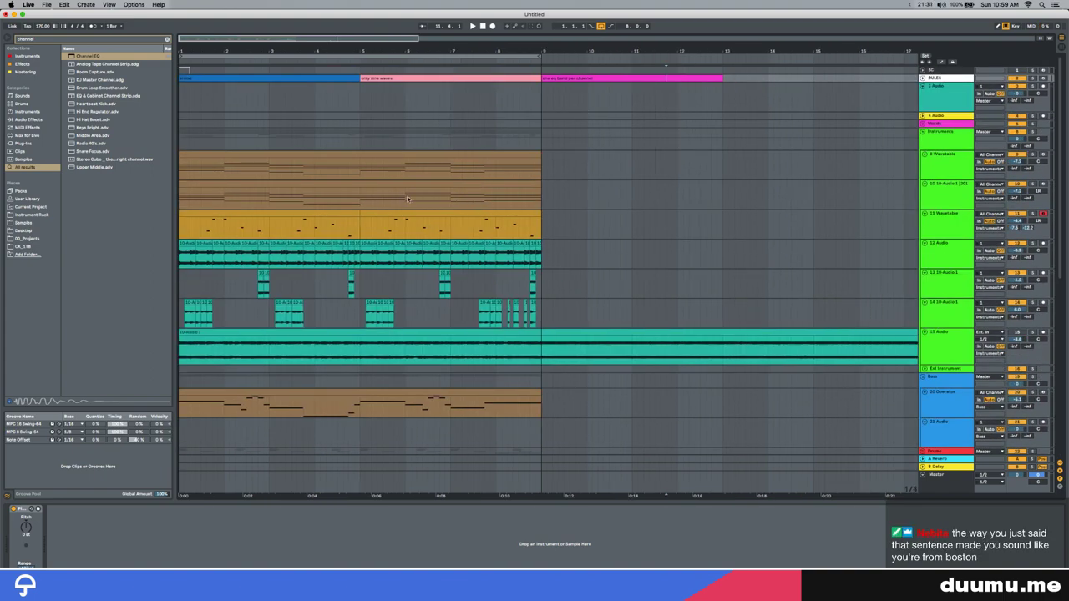
# Solo the 9 Wavetable track and listen to its chord clip from the start
pyautogui.click(1013, 170)
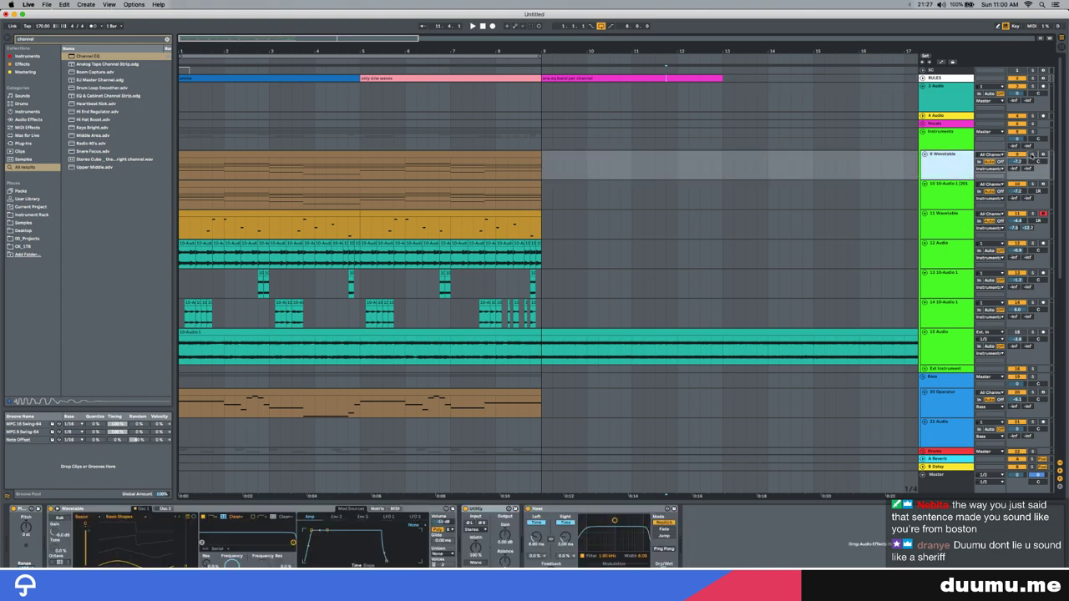
pyautogui.click(1032, 156)
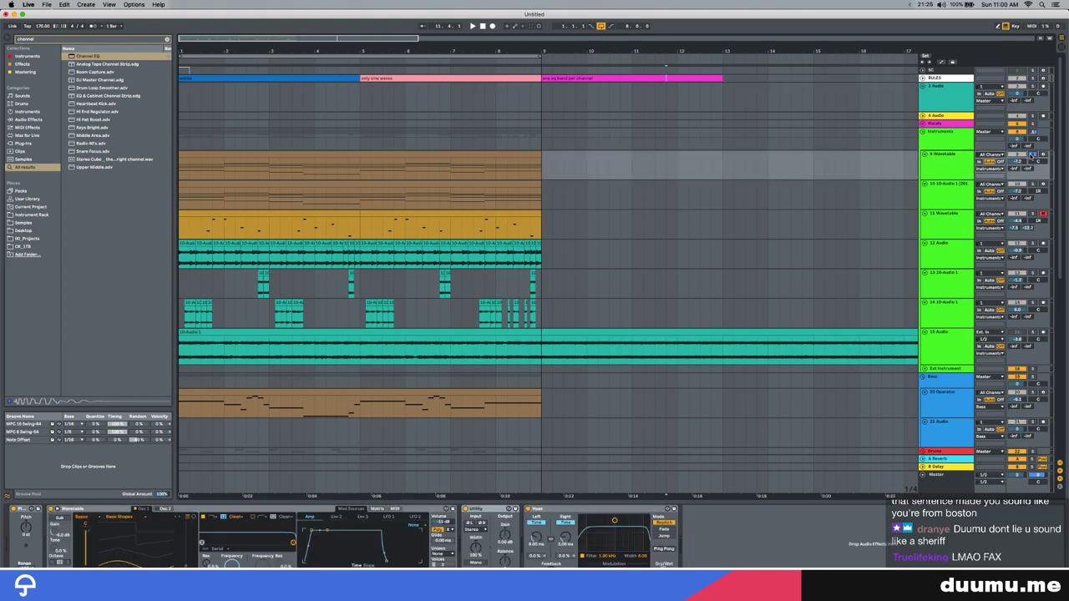
pyautogui.click(436, 154)
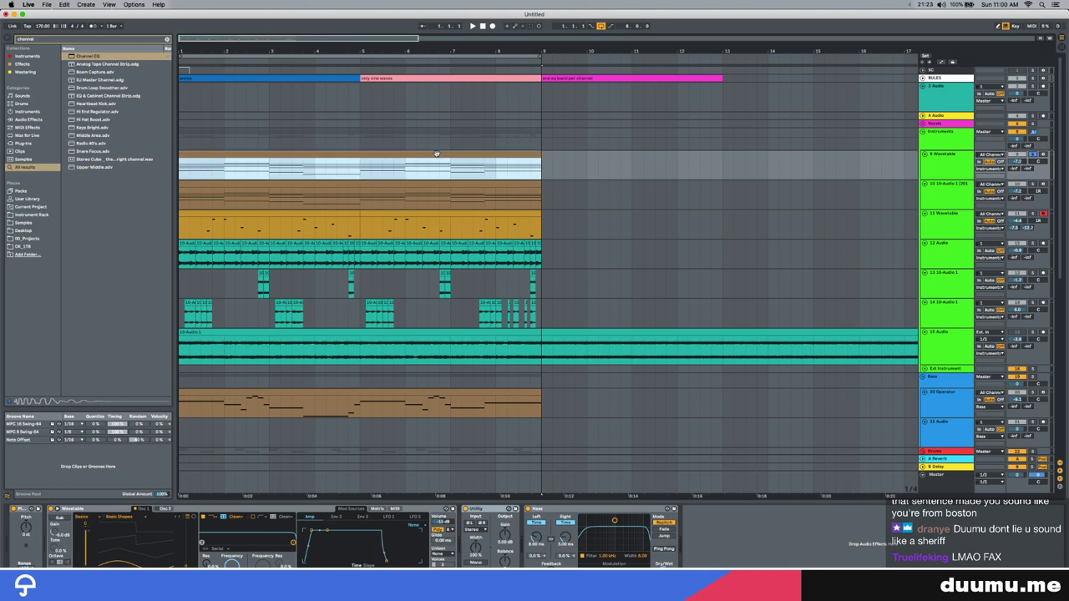
pyautogui.press('space')
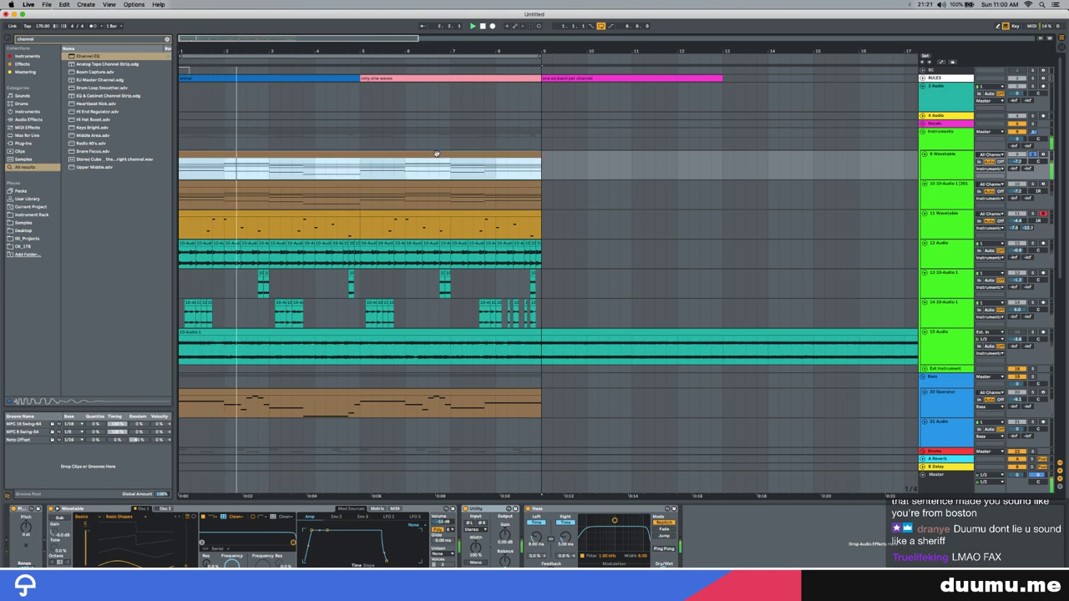
pyautogui.doubleClick(435, 155)
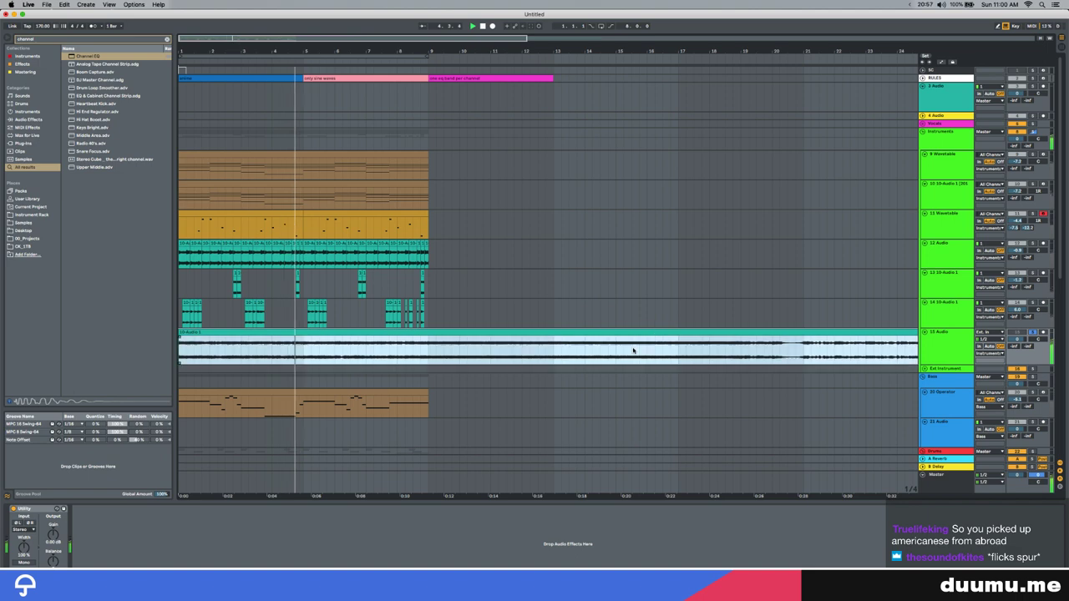
# Check the long recording in 15 Audio, then solo the sampler track 10 and inspect its Sample and Pitch/Osc settings before playing it
pyautogui.moveTo(695, 351); pyautogui.dragTo(701, 351)
pyautogui.click(738, 357)
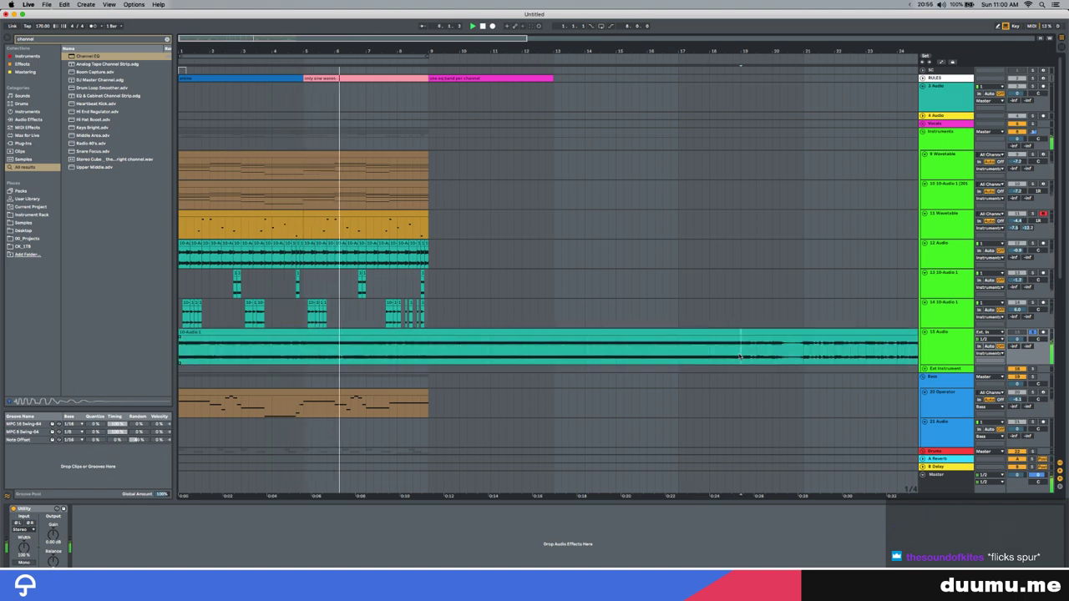
pyautogui.click(320, 182)
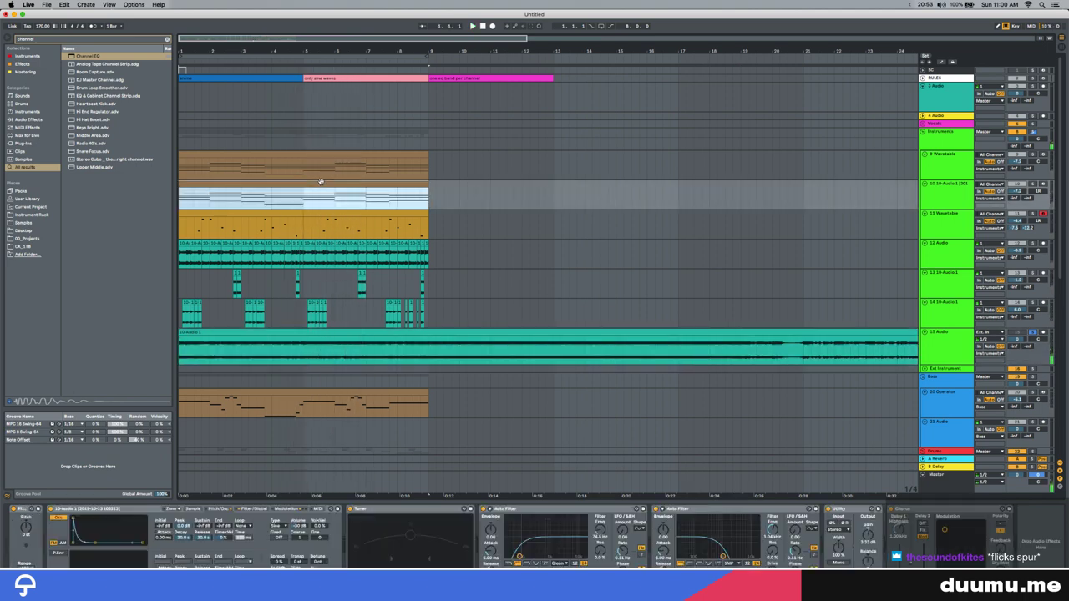
pyautogui.click(922, 185)
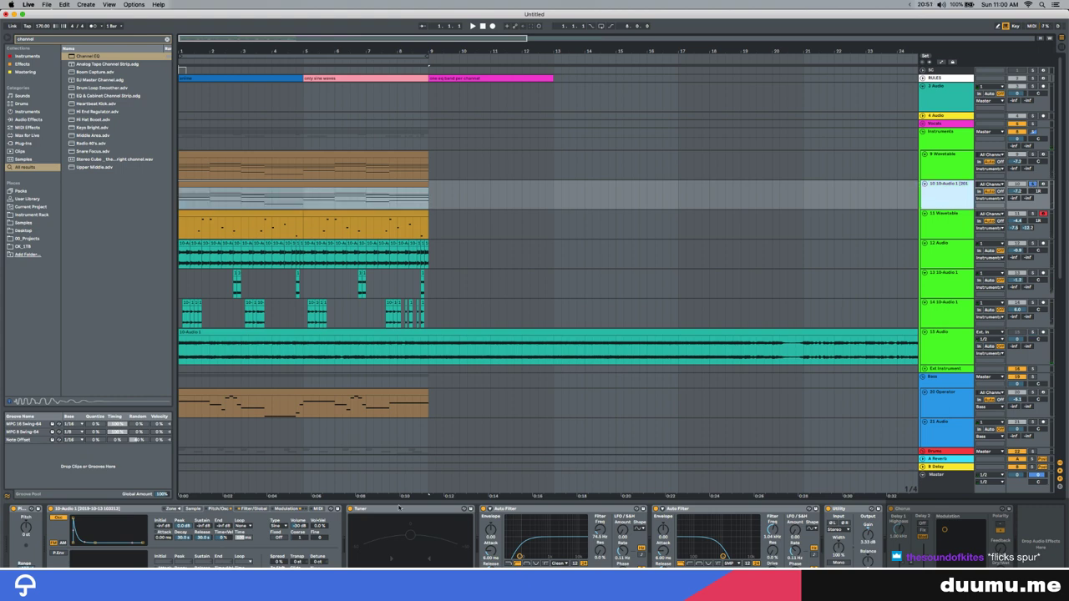
pyautogui.click(194, 509)
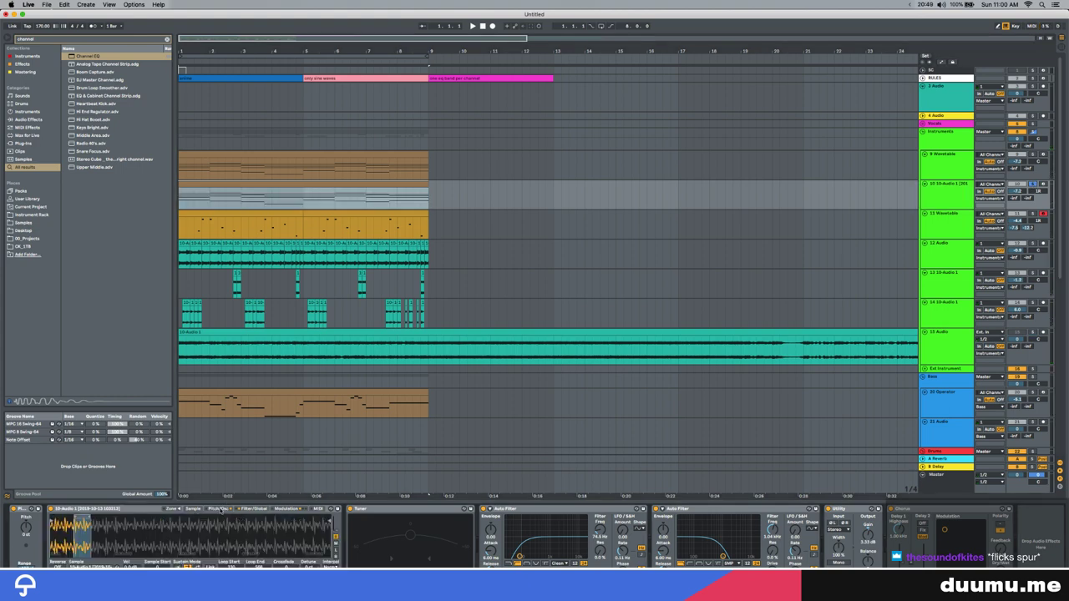
pyautogui.click(218, 509)
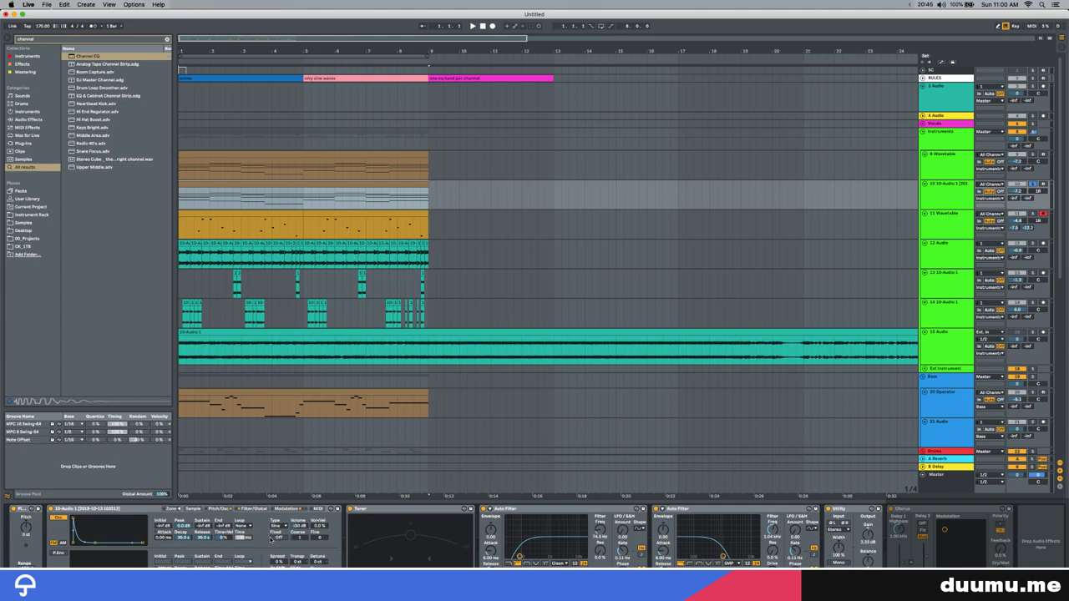
pyautogui.press('space')
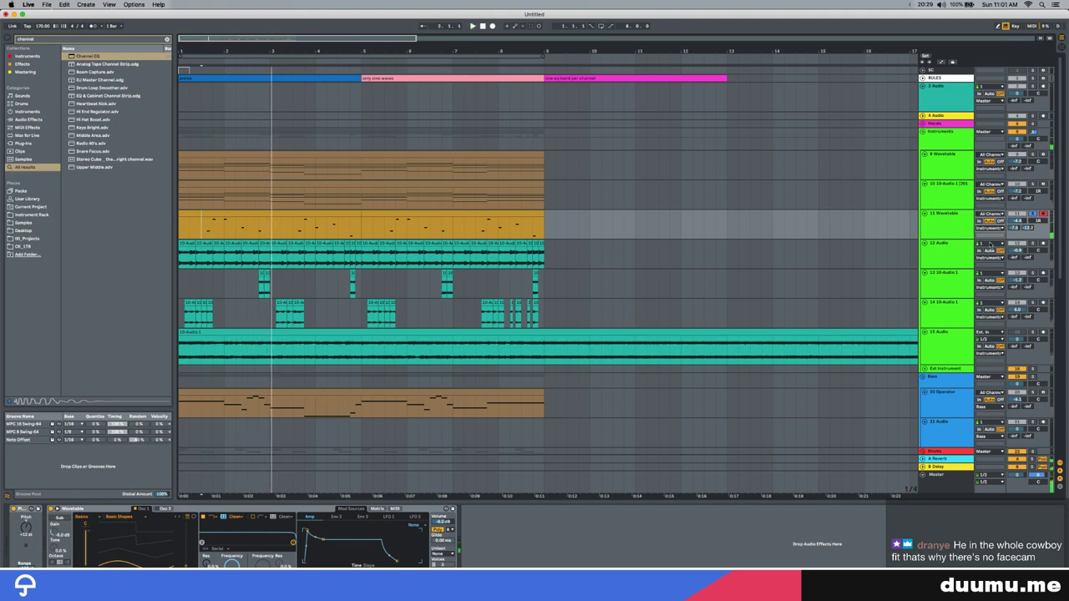
# Listen to the soloed 12 Audio chops from the start, comparing them with the long source recording in 15 Audio
pyautogui.click(190, 243)
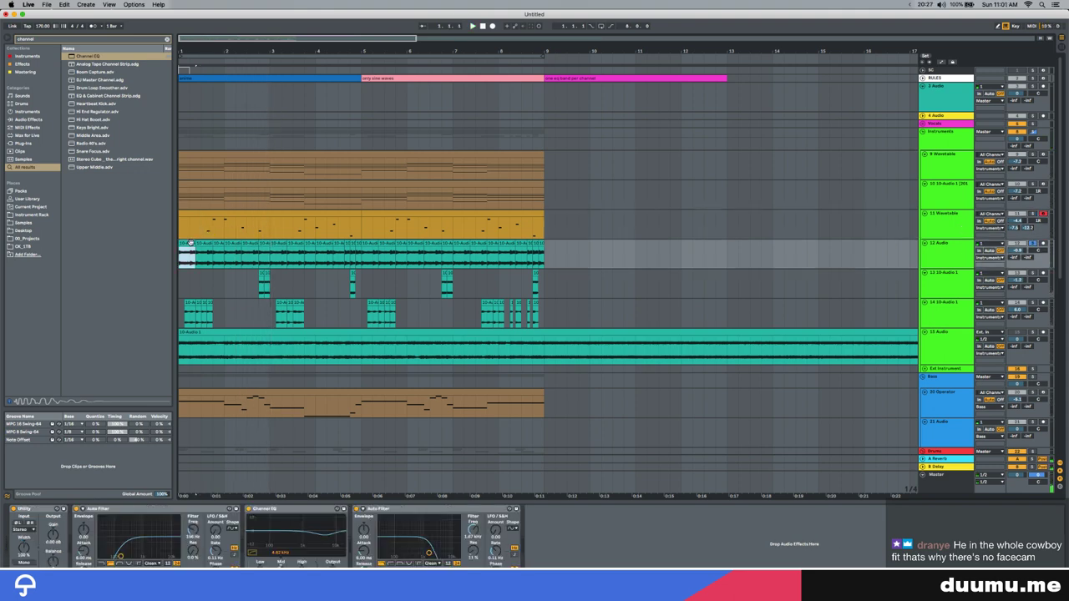
pyautogui.scroll(-5, 787, 354)
pyautogui.hscroll(5, 787, 354)
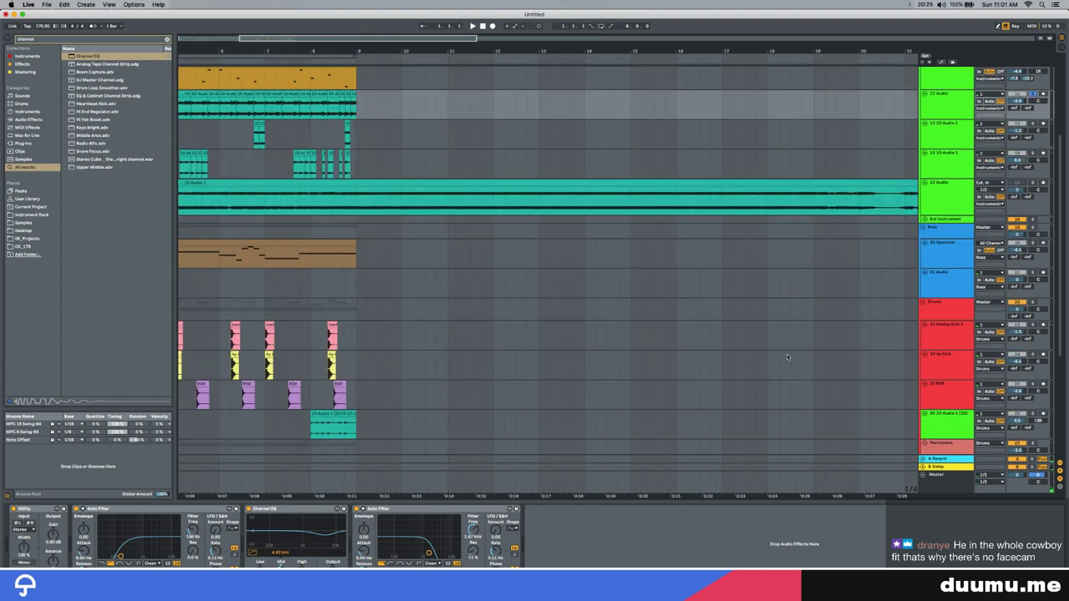
pyautogui.moveTo(785, 212); pyautogui.dragTo(808, 212)
pyautogui.hscroll(-5, 785, 212)
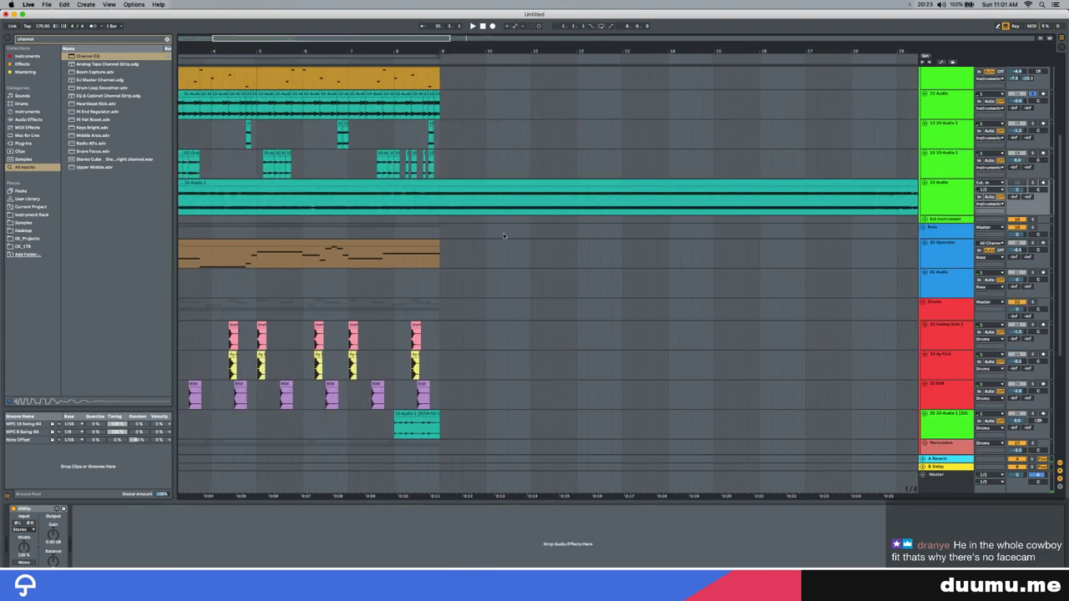
pyautogui.press('space')
pyautogui.click(189, 90)
pyautogui.press('space')
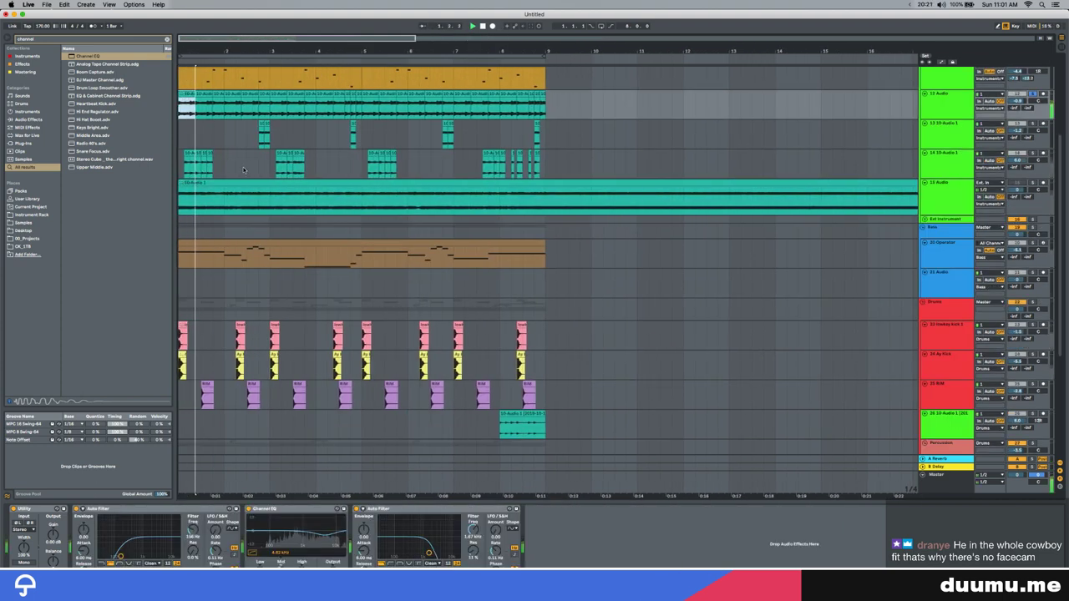
pyautogui.scroll(3, 258, 175)
pyautogui.click(418, 542)
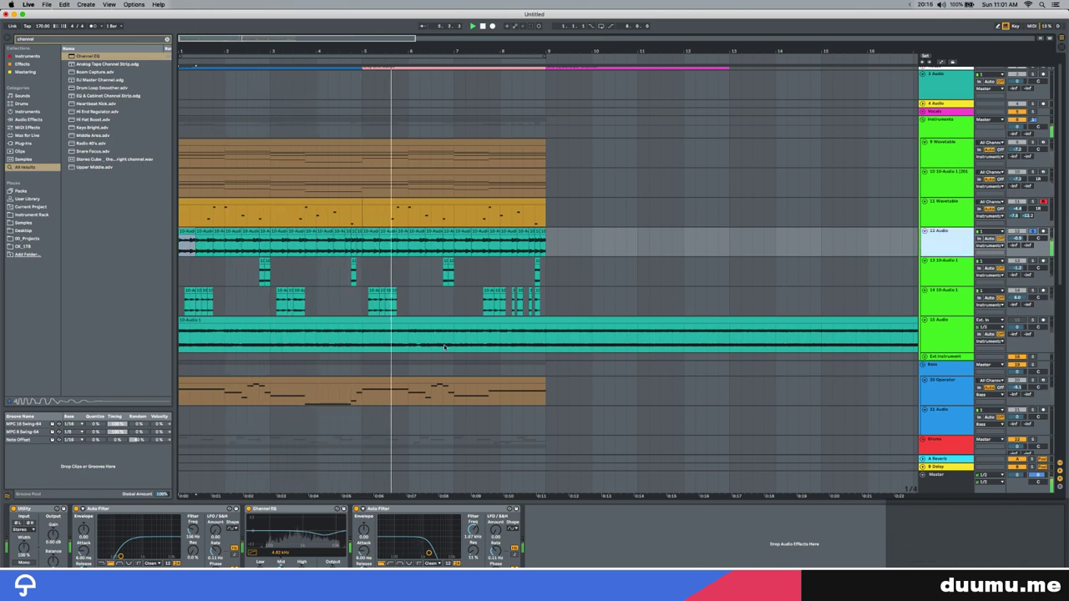
# Solo the two chop tracks 13 and 14 together and play them from the start
pyautogui.click(950, 302)
pyautogui.keyDown('shift'); pyautogui.click(953, 279); pyautogui.keyUp('shift')
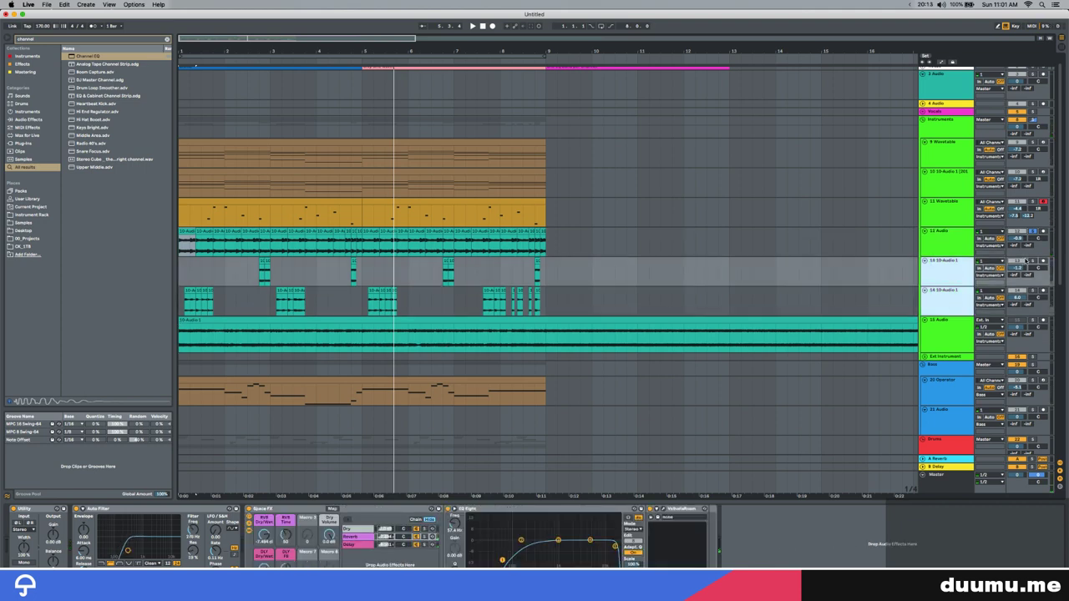
pyautogui.click(182, 298)
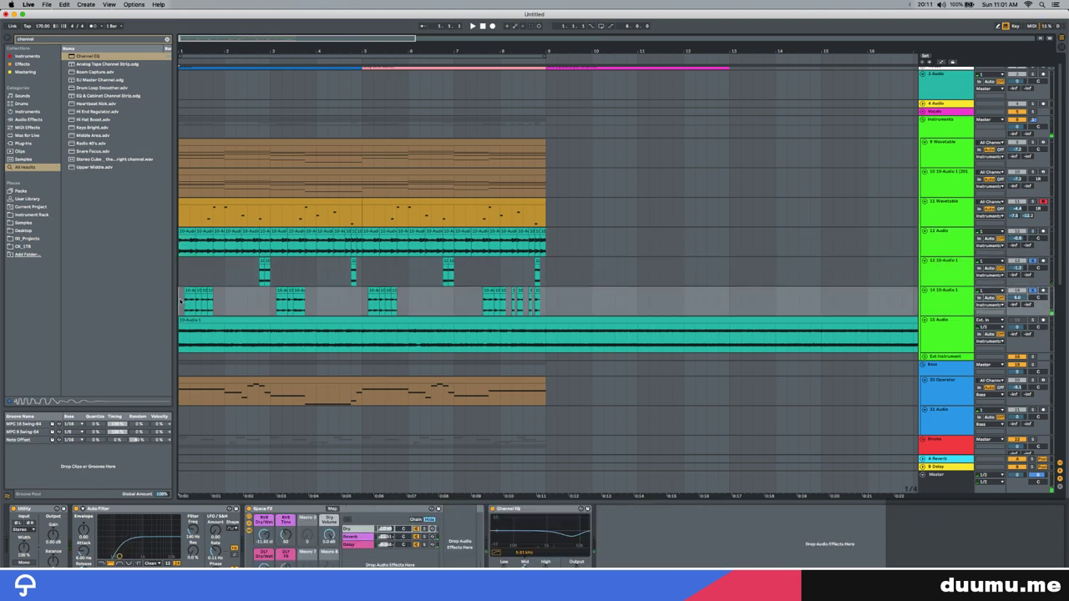
pyautogui.press('space')
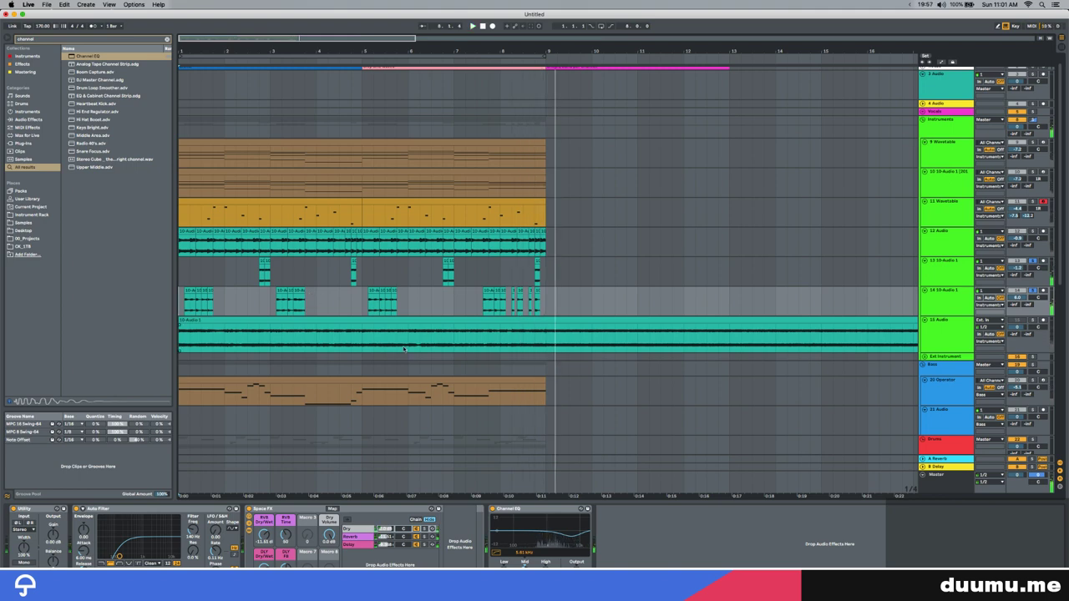
# Solo the 20 Operator bass track and play its clip from the start
pyautogui.scroll(-2, 404, 348)
pyautogui.click(969, 351)
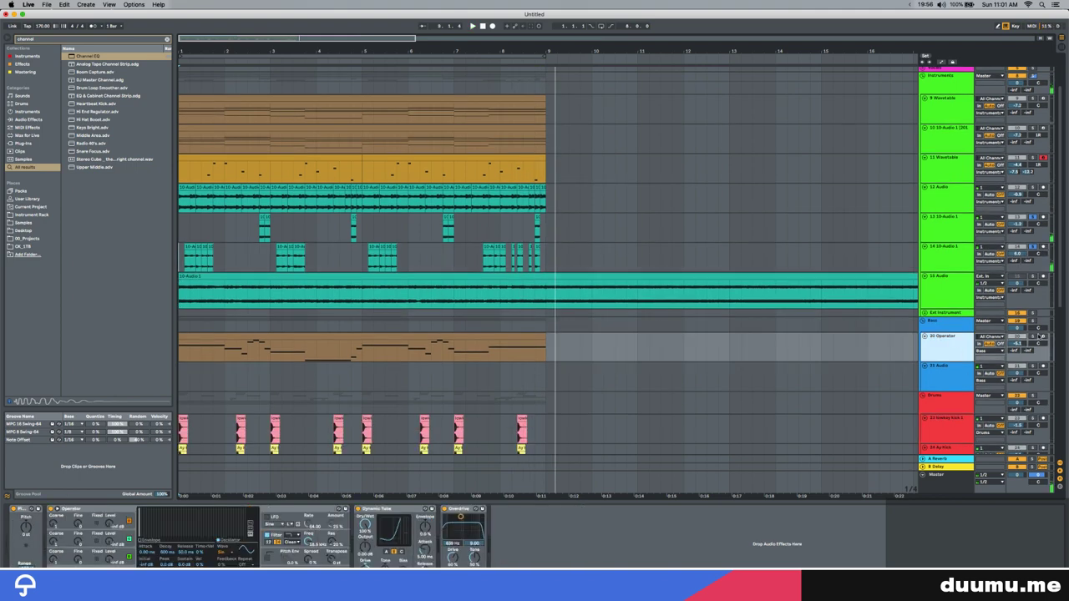
pyautogui.click(379, 336)
pyautogui.press('space')
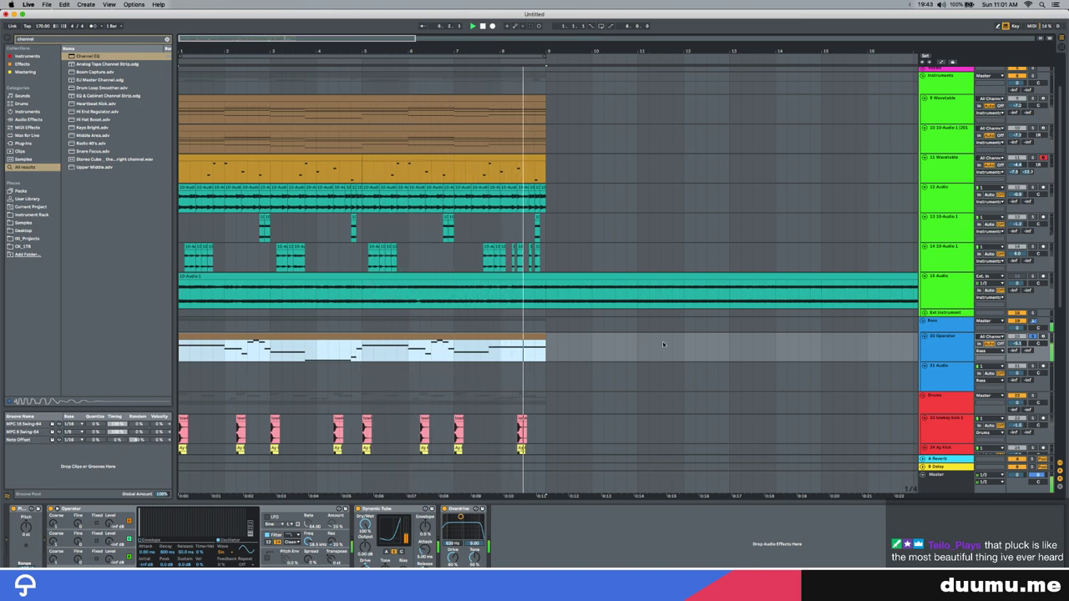
# Solo the Drums group and play it from the start, reviewing its kick, rim and percussion tracks
pyautogui.scroll(-3, 248, 376)
pyautogui.click(1031, 305)
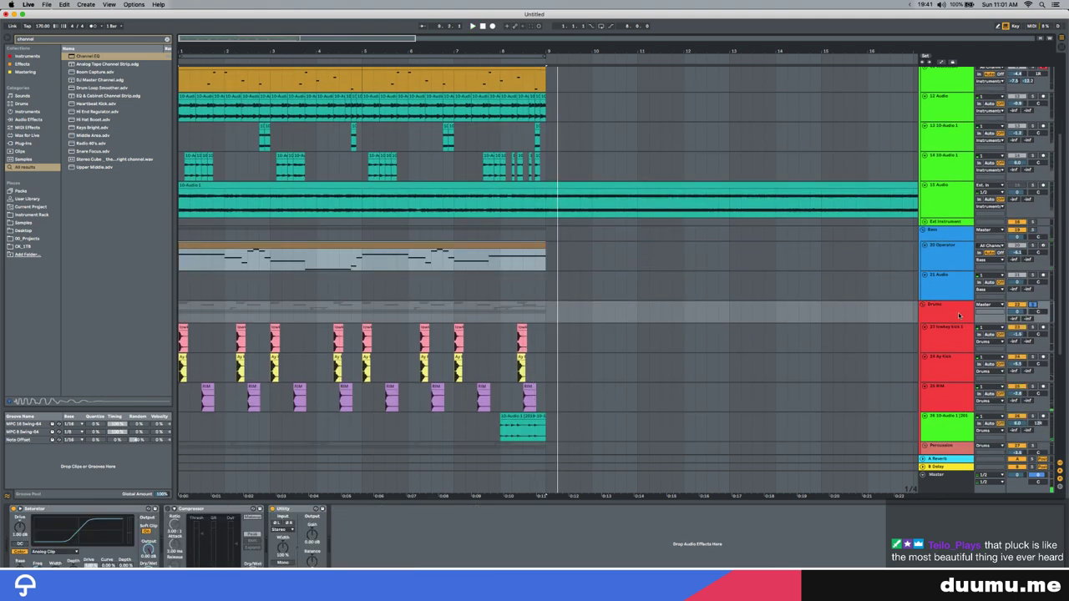
pyautogui.press('space')
pyautogui.scroll(-6, 280, 340)
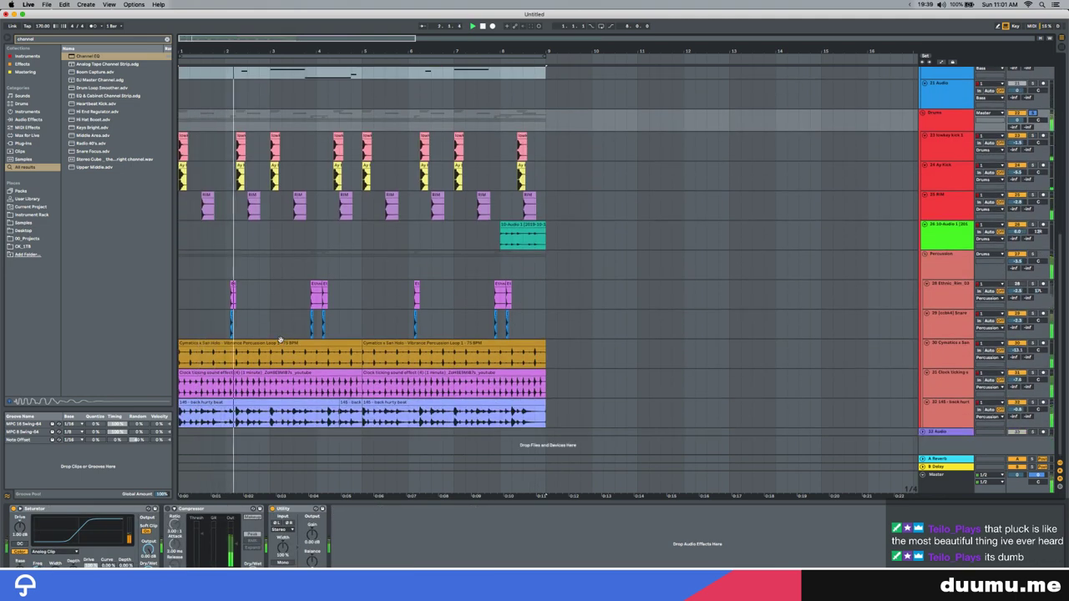
pyautogui.scroll(1, 279, 341)
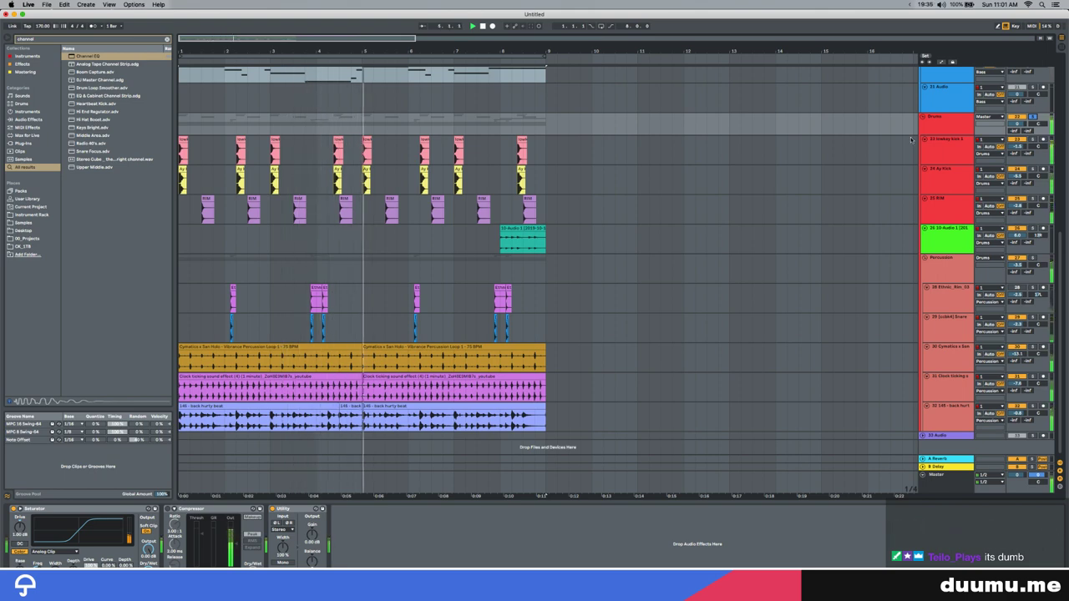
pyautogui.scroll(1, 316, 284)
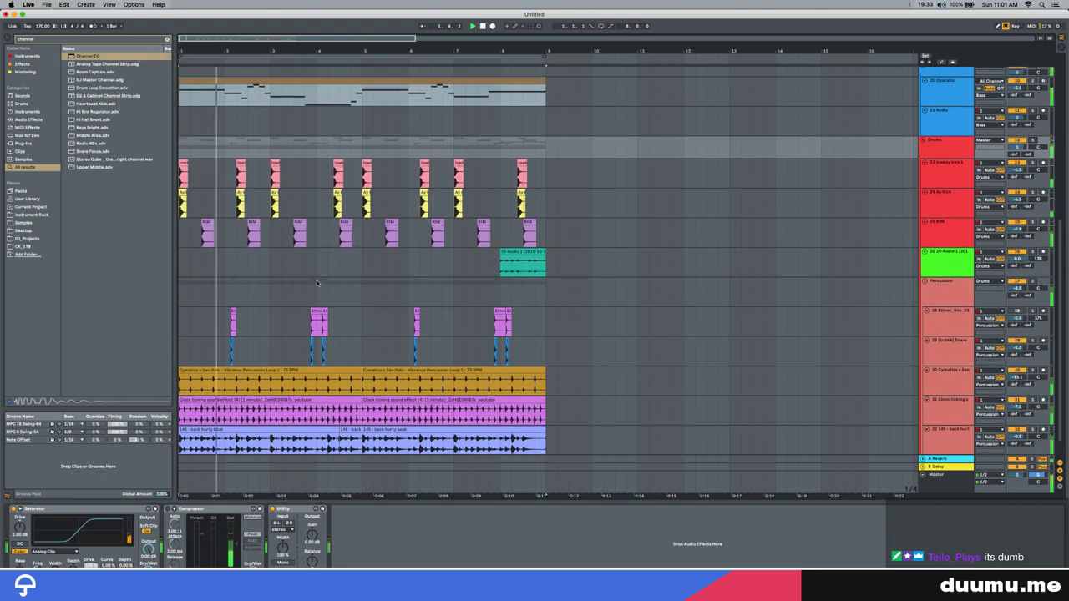
# Listen to the whole loop with no track soloed, checking the 20 Operator and 12 Audio tracks
pyautogui.scroll(10, 316, 284)
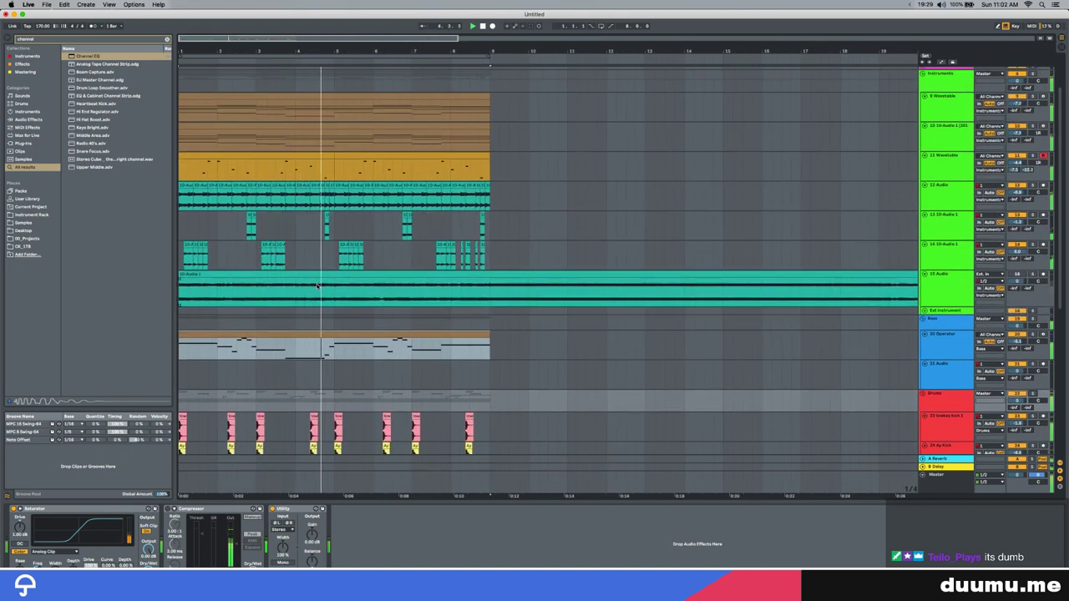
pyautogui.scroll(-5, 316, 287)
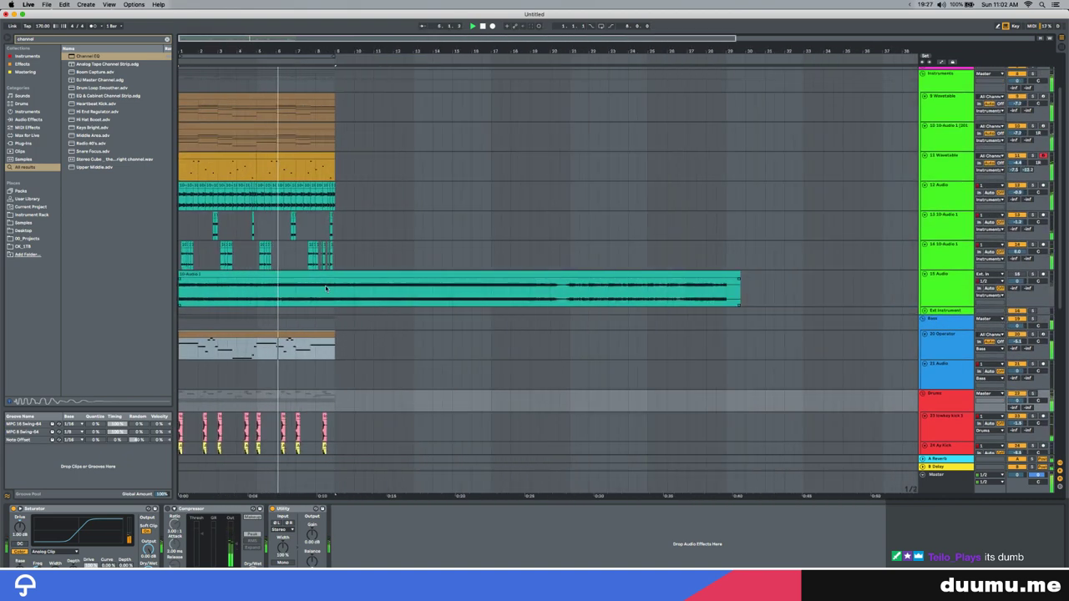
pyautogui.click(296, 336)
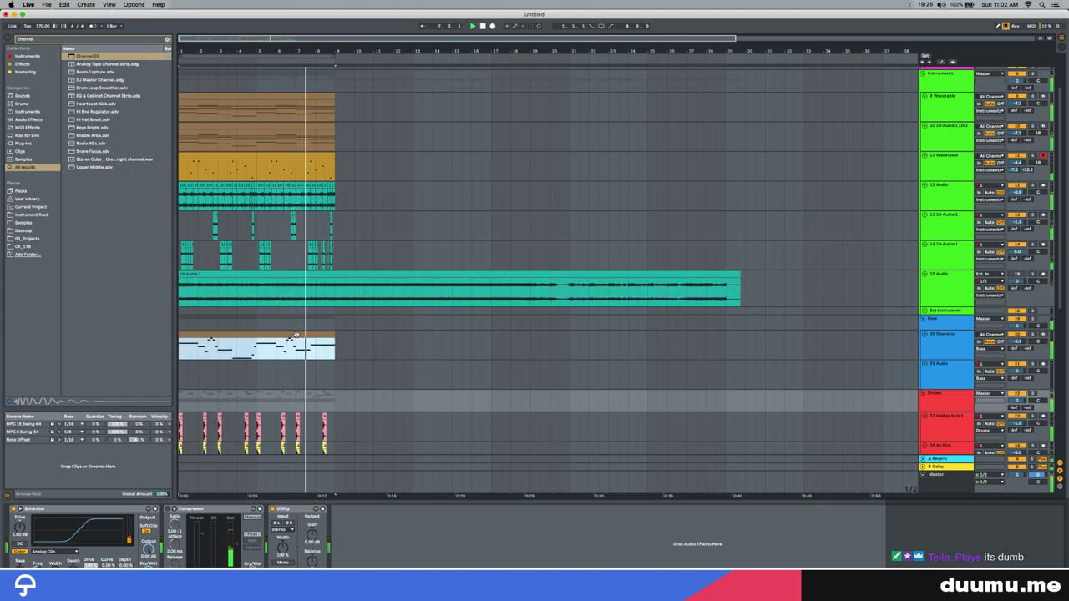
pyautogui.click(949, 204)
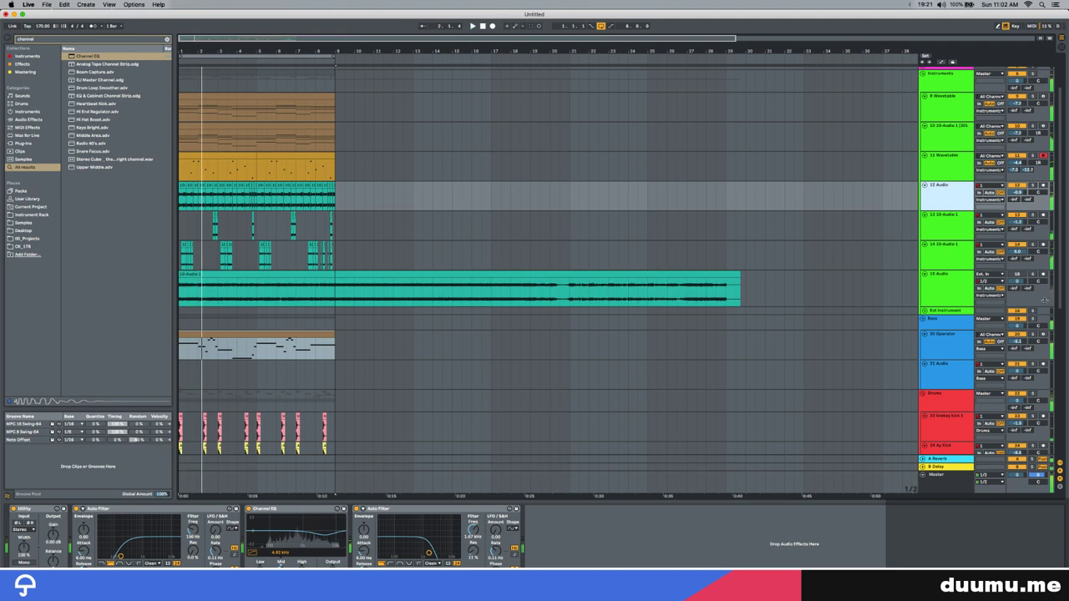
# Move all clips in the arrangement from bar 1 to bar 17 and turn off looping
pyautogui.press('-')
pyautogui.click(212, 334)
pyautogui.press('super+a')
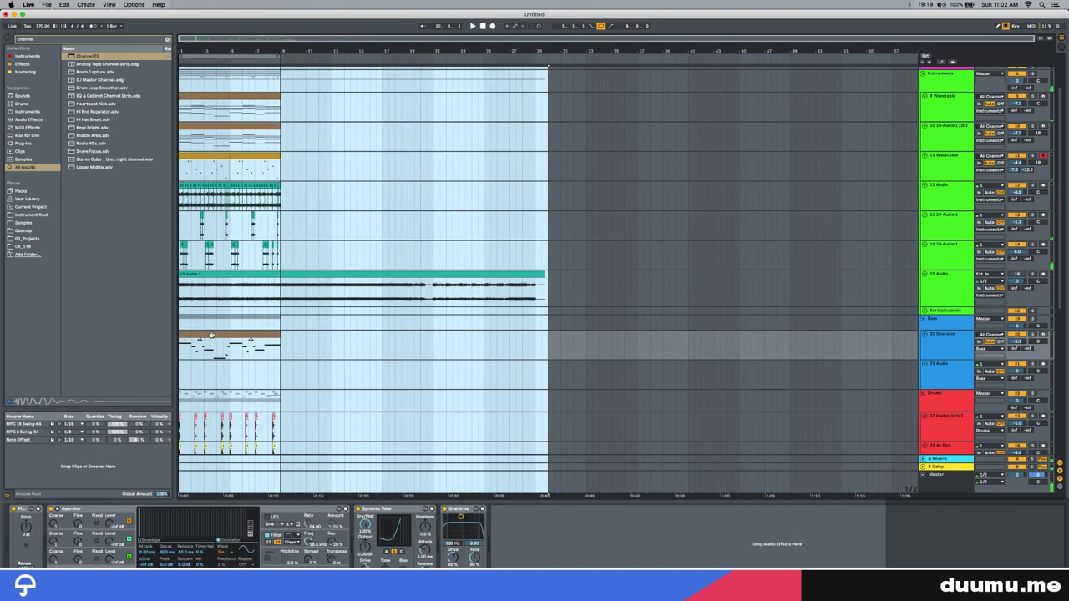
pyautogui.moveTo(212, 334); pyautogui.dragTo(413, 343)
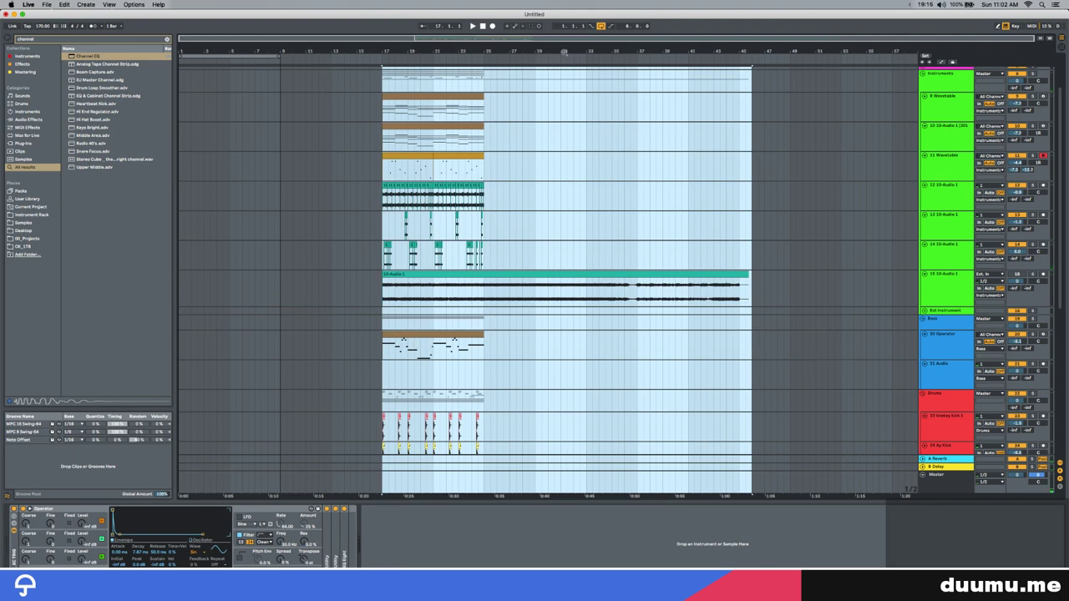
pyautogui.click(602, 28)
# Copy the 12 Audio chops to bar 1 and duplicate them once to fill the space up to bar 17
pyautogui.click(470, 203)
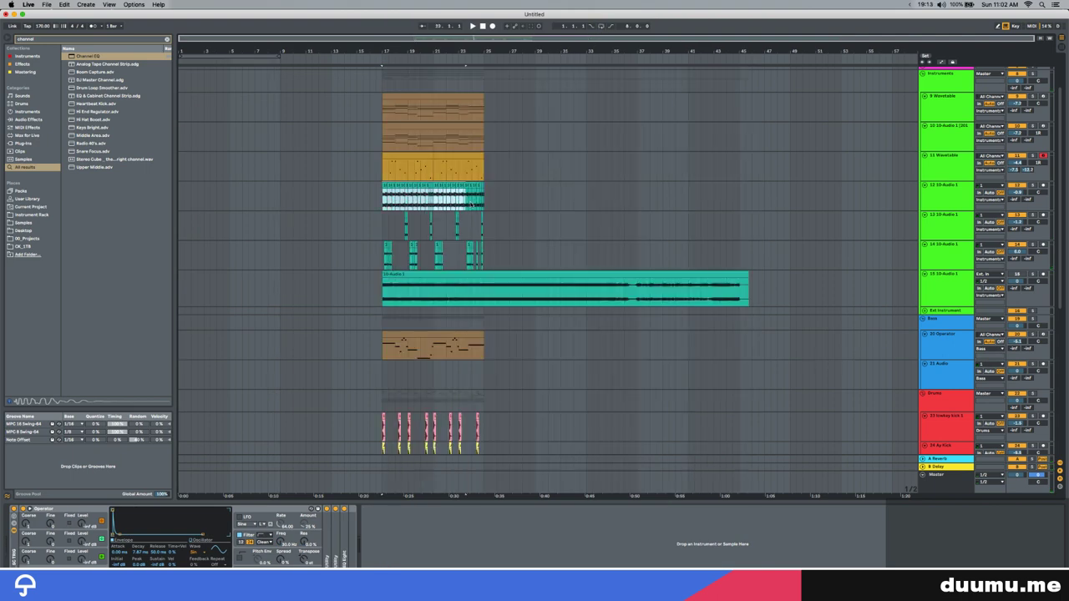
pyautogui.click(220, 199)
pyautogui.click(180, 201)
pyautogui.press('super+v')
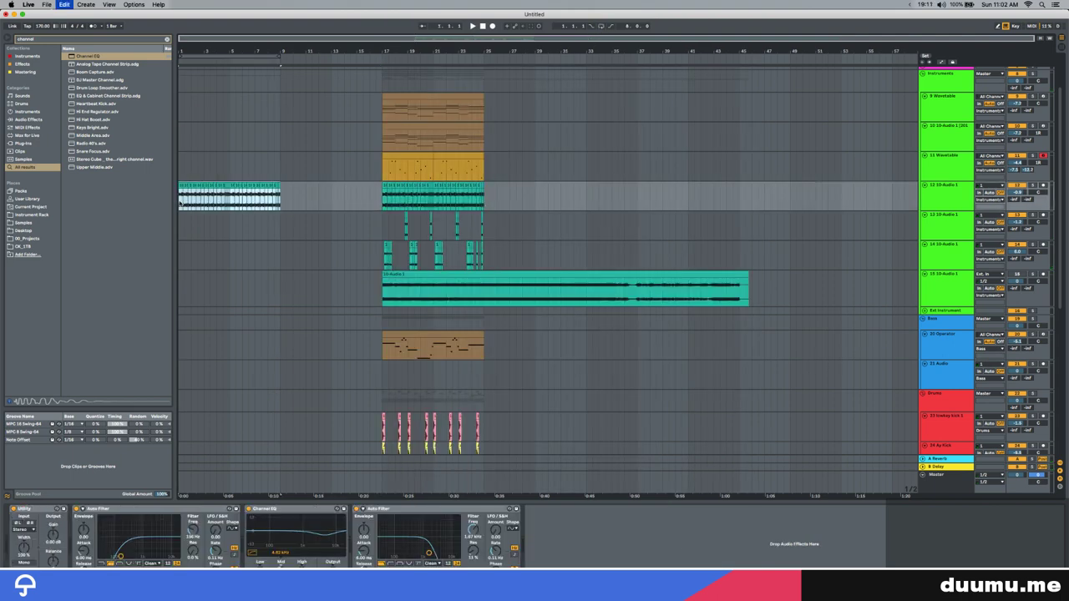
pyautogui.press('super+d')
# Play the copied 12 Audio chops from bar 1 and check the track automation
pyautogui.click(180, 189)
pyautogui.press('space')
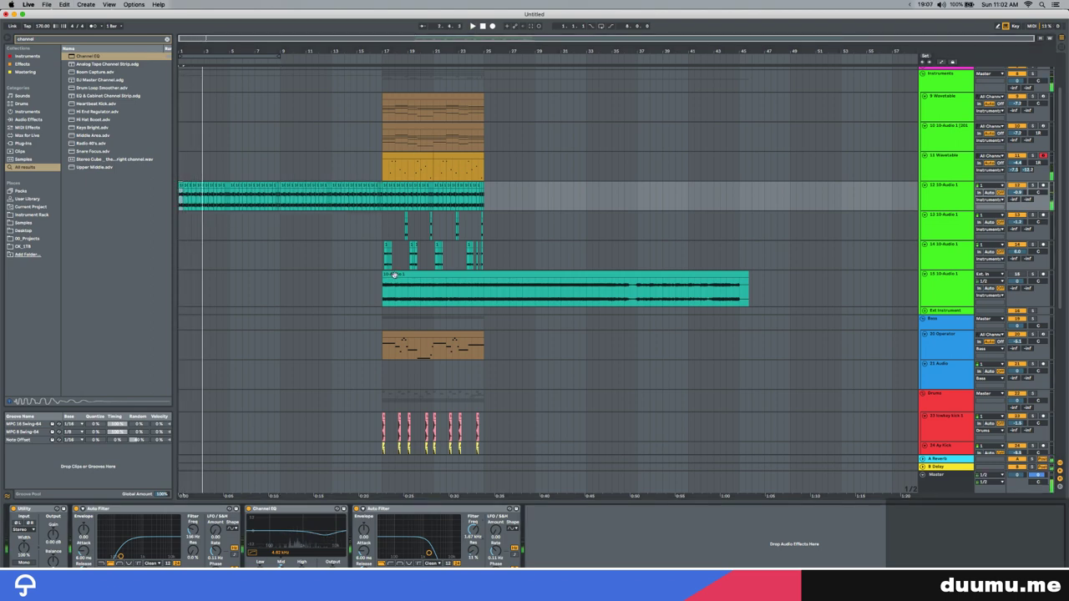
pyautogui.press('a')
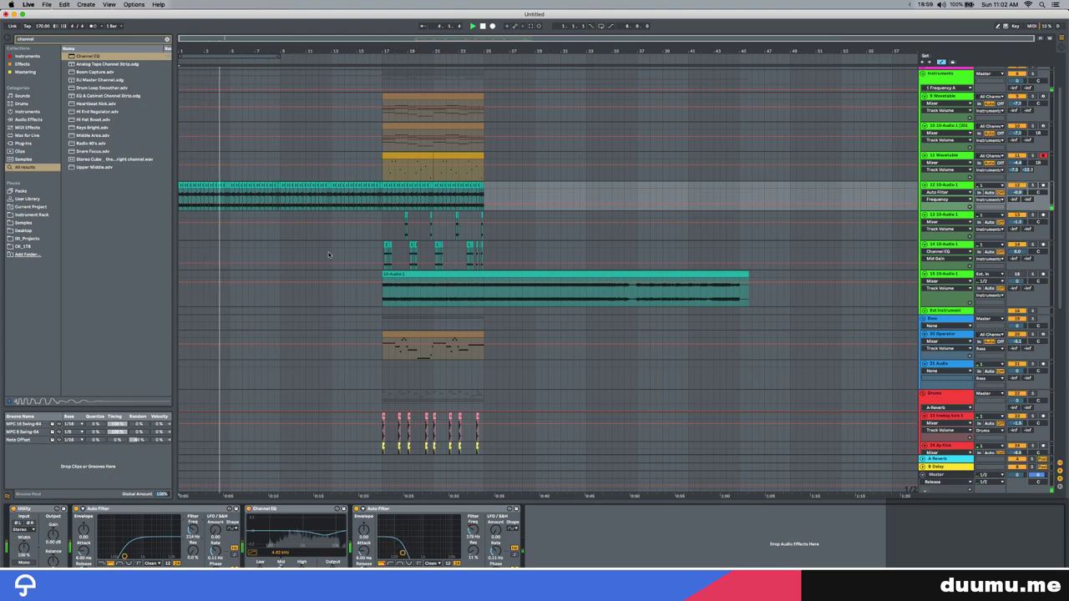
pyautogui.press('a')
# Copy the 11 Wavetable clips to bar 1 and duplicate them to fill the track up to bar 17
pyautogui.click(442, 159)
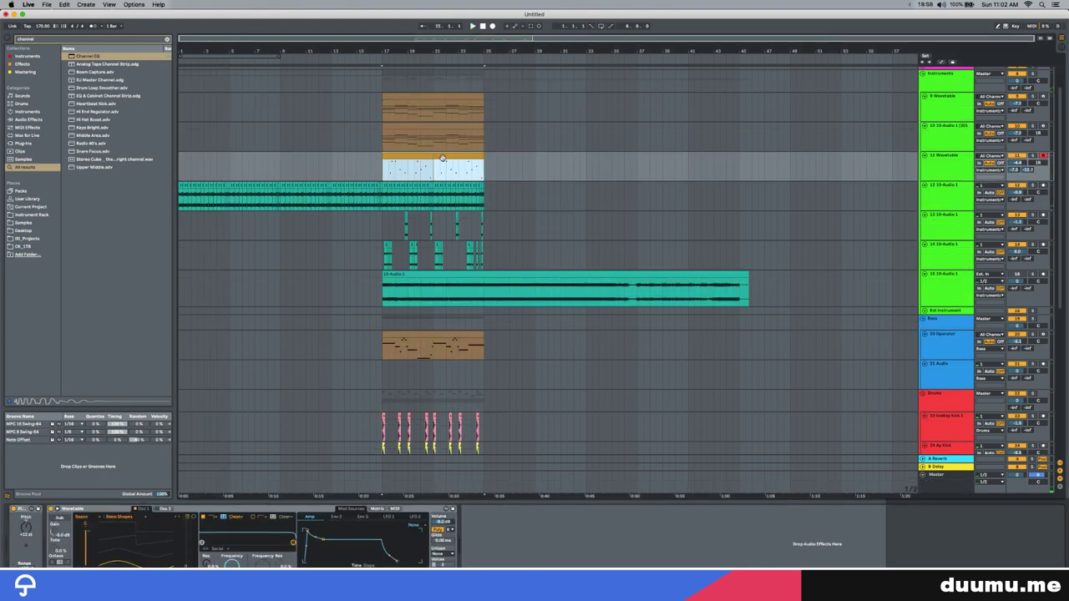
pyautogui.moveTo(443, 159); pyautogui.dragTo(231, 159)
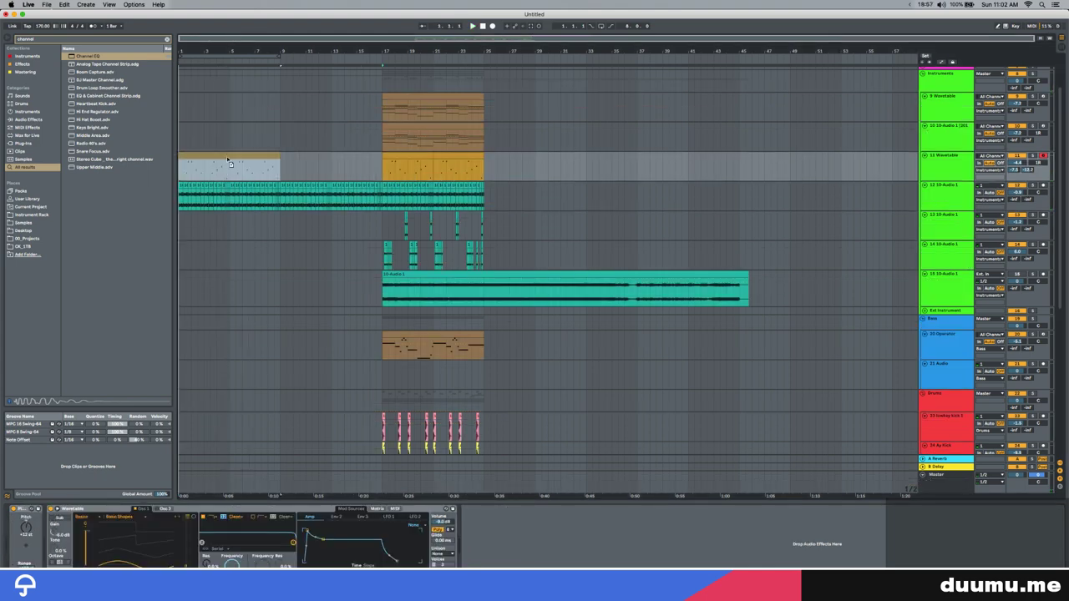
pyautogui.press('super+d')
pyautogui.click(200, 157)
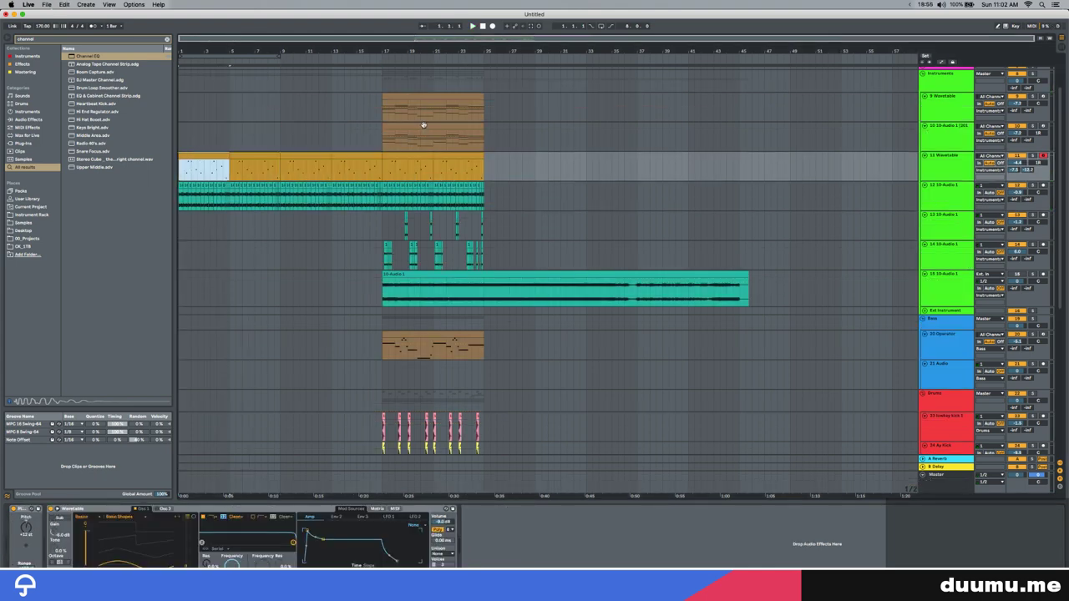
# Copy the Cymatics percussion loop and clock ticking clips from bar 17 to bar 9
pyautogui.scroll(-6, 269, 276)
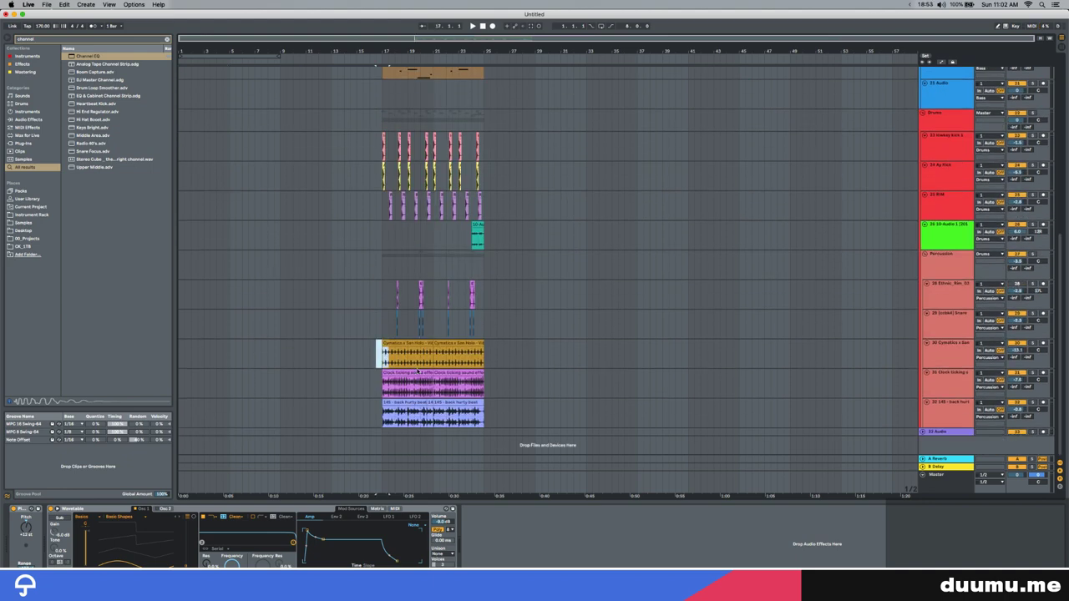
pyautogui.moveTo(417, 371); pyautogui.dragTo(383, 357)
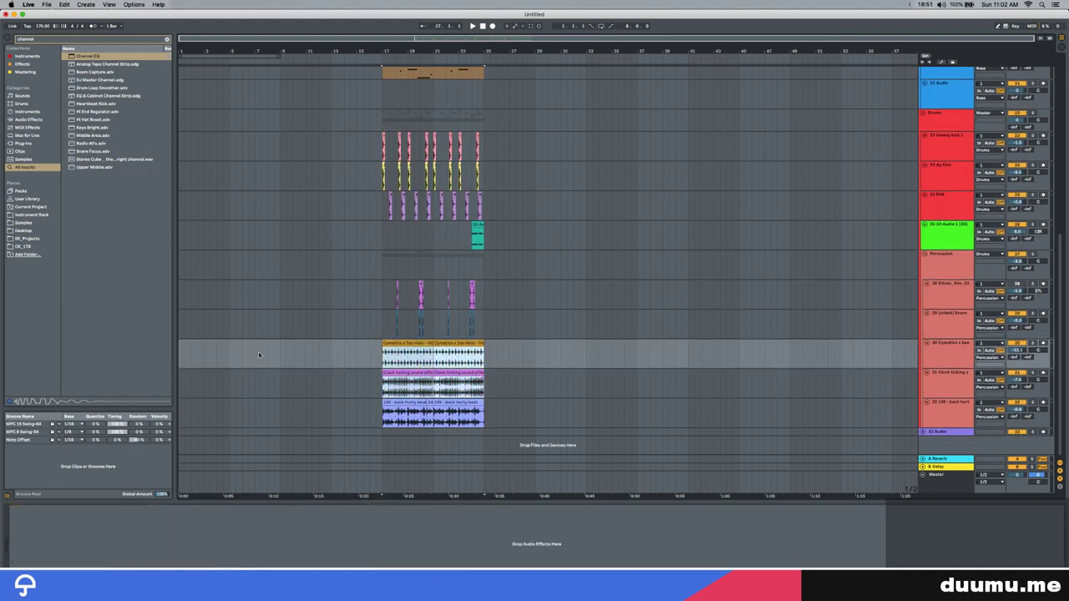
pyautogui.click(278, 351)
pyautogui.press('super+v')
# Copy the ethnic rim and snare percussion clips from bar 17 to bar 9
pyautogui.scroll(3, 326, 376)
pyautogui.moveTo(384, 424); pyautogui.dragTo(489, 403)
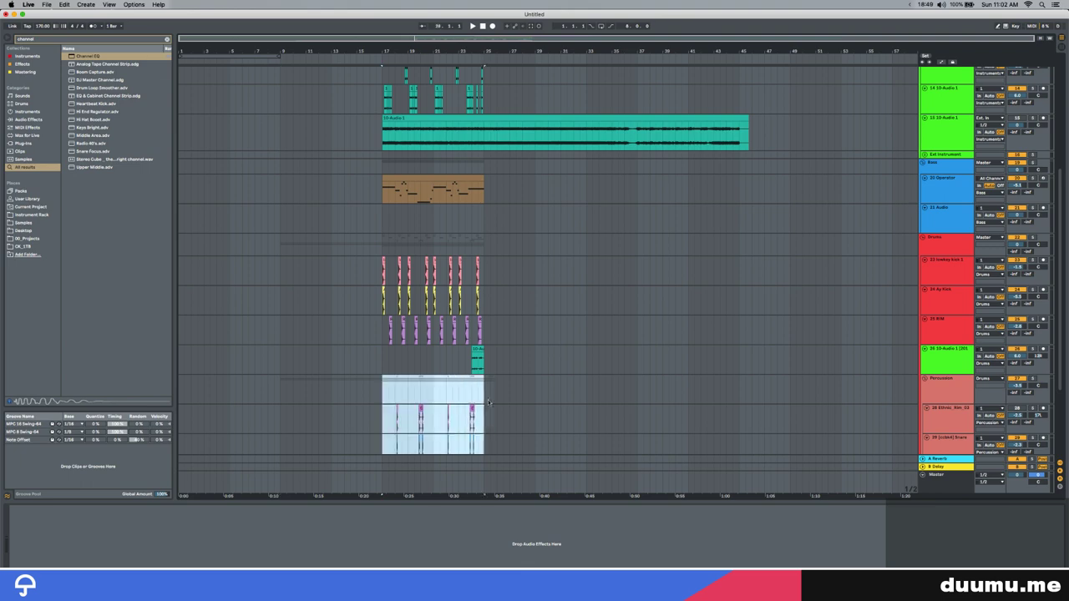
pyautogui.scroll(-3, 484, 401)
pyautogui.moveTo(485, 346); pyautogui.dragTo(381, 322)
pyautogui.click(280, 312)
pyautogui.press('super+v')
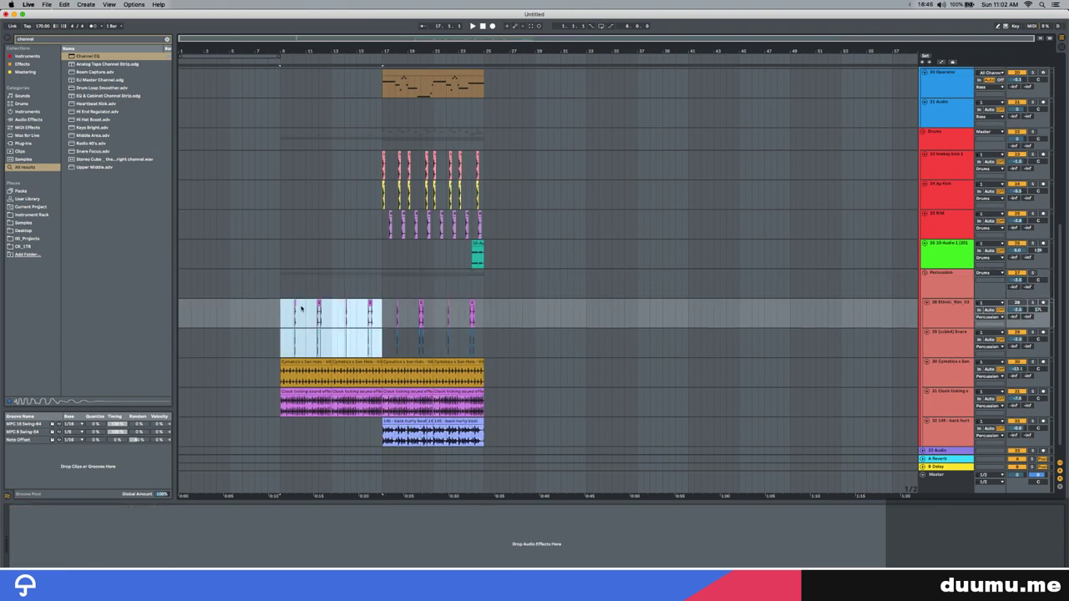
# Copy the first four bars of RIM clips in the Drums group from bar 17 to bar 13
pyautogui.scroll(2, 410, 295)
pyautogui.moveTo(381, 296); pyautogui.dragTo(431, 297)
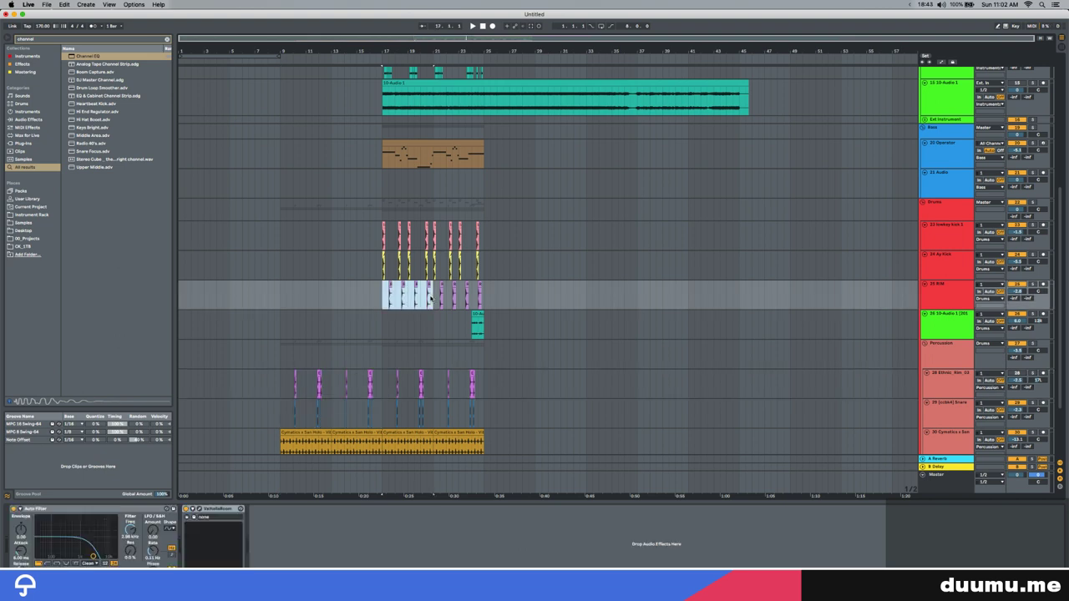
pyautogui.click(326, 292)
pyautogui.press('super+v')
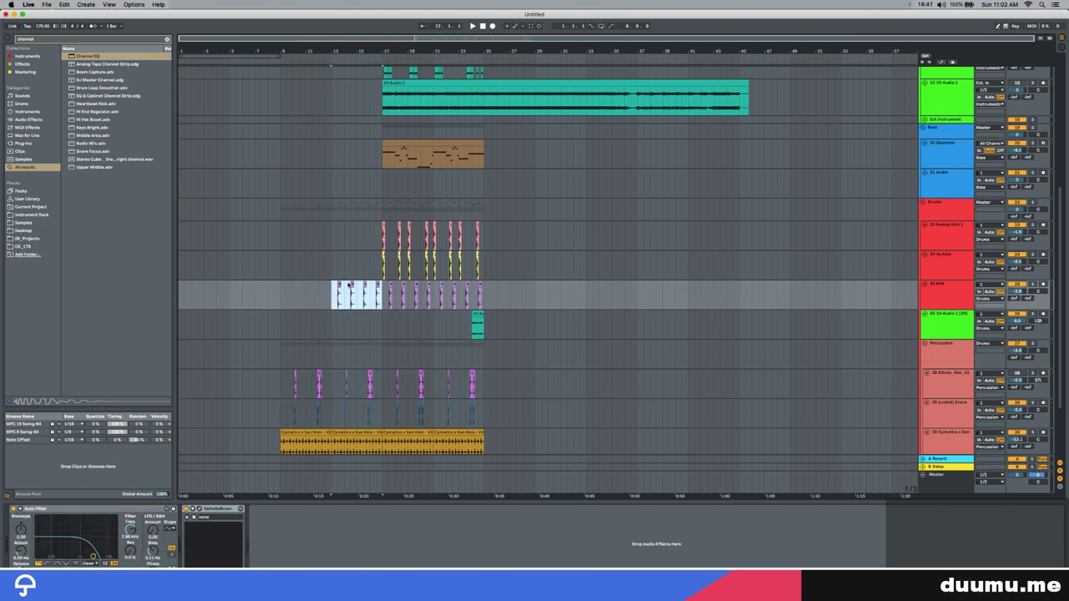
# Copy the short audio clip at the end of track 26 to bar 16 and play the transition into bar 17
pyautogui.scroll(1, 418, 329)
pyautogui.moveTo(475, 333); pyautogui.dragTo(376, 334)
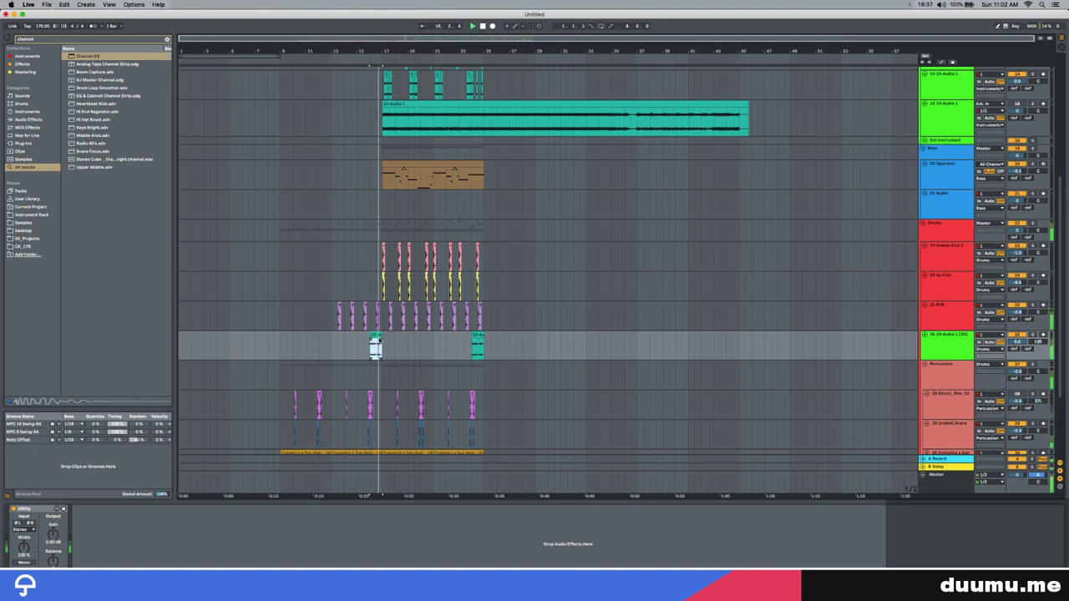
pyautogui.scroll(5, 365, 335)
pyautogui.scroll(5, 365, 335)
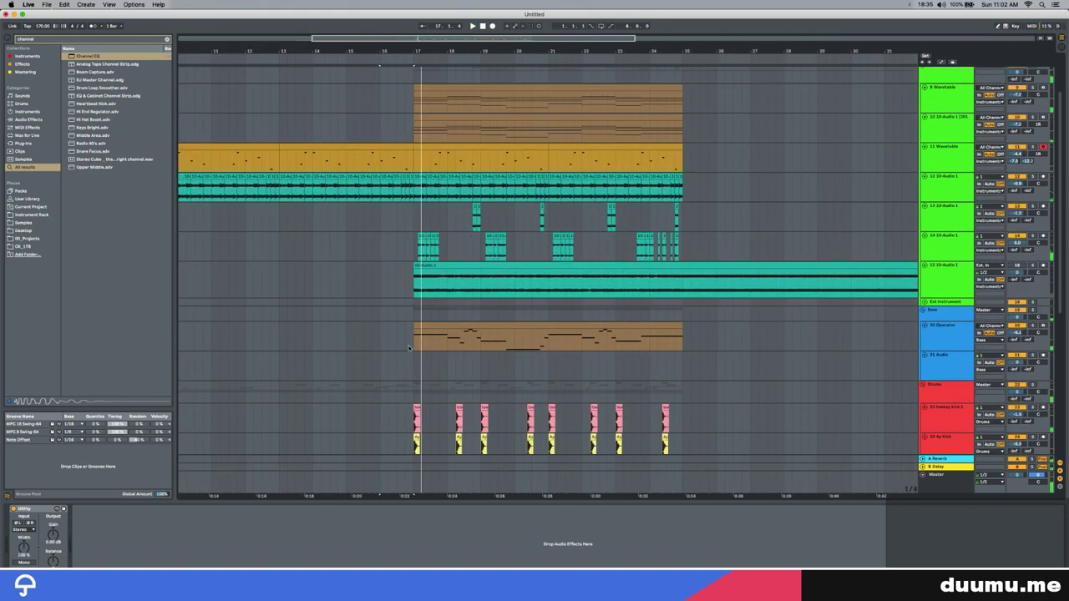
# Duplicate the green audio track 26 in the Drums group
pyautogui.scroll(-7, 371, 330)
pyautogui.scroll(3, 410, 300)
pyautogui.click(958, 266)
pyautogui.press('super+d')
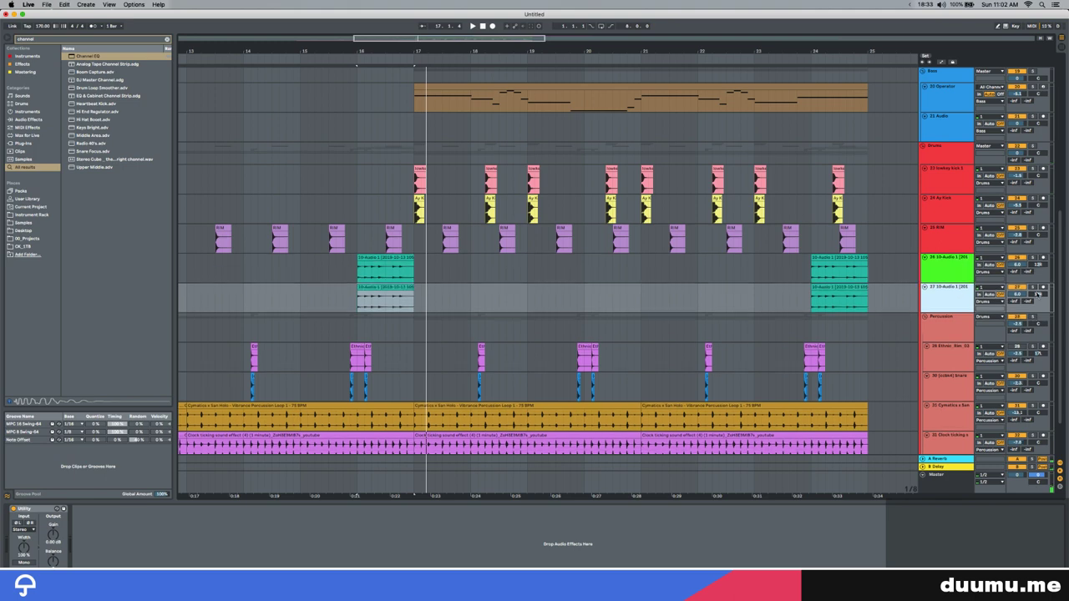
# Solo the duplicated track 27 and audition its bar 16 clip from several points
pyautogui.click(400, 306)
pyautogui.press('space')
pyautogui.press('space')
pyautogui.press('space')
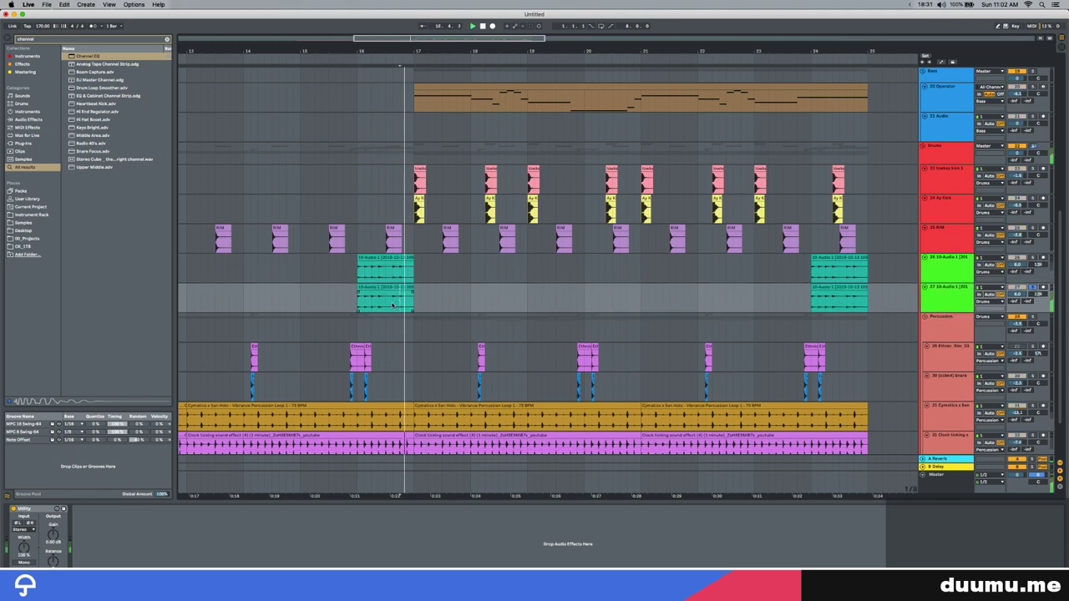
pyautogui.press('space')
pyautogui.click(363, 304)
pyautogui.press('space')
pyautogui.press('space')
# Split two short slices from the start of the bar 16 clip on track 27, checking them by ear
pyautogui.click(357, 306)
pyautogui.scroll(4, 358, 306)
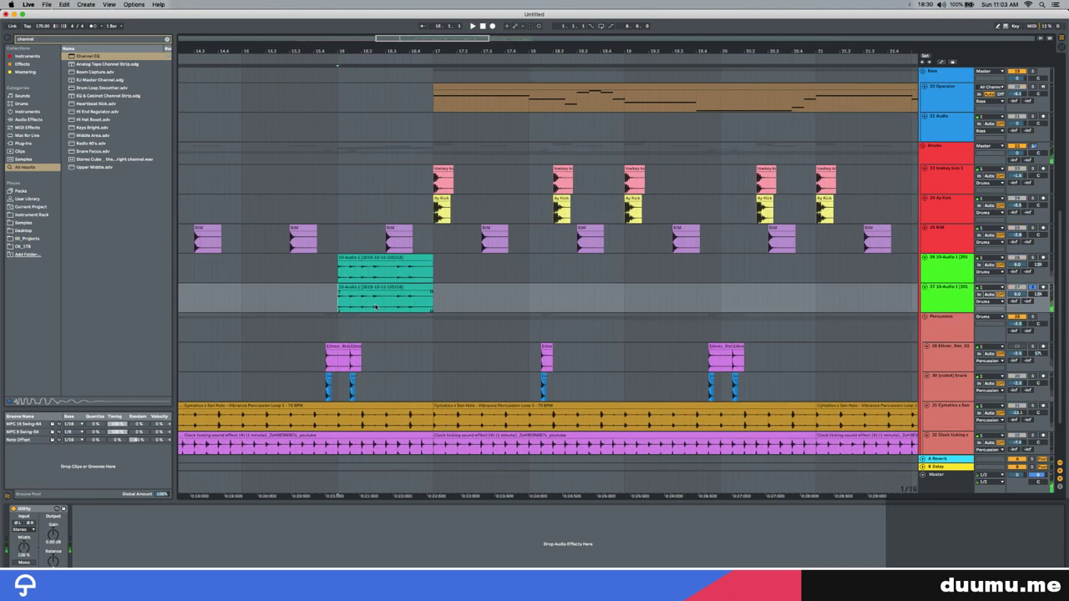
pyautogui.click(328, 288)
pyautogui.press('space')
pyautogui.press('space')
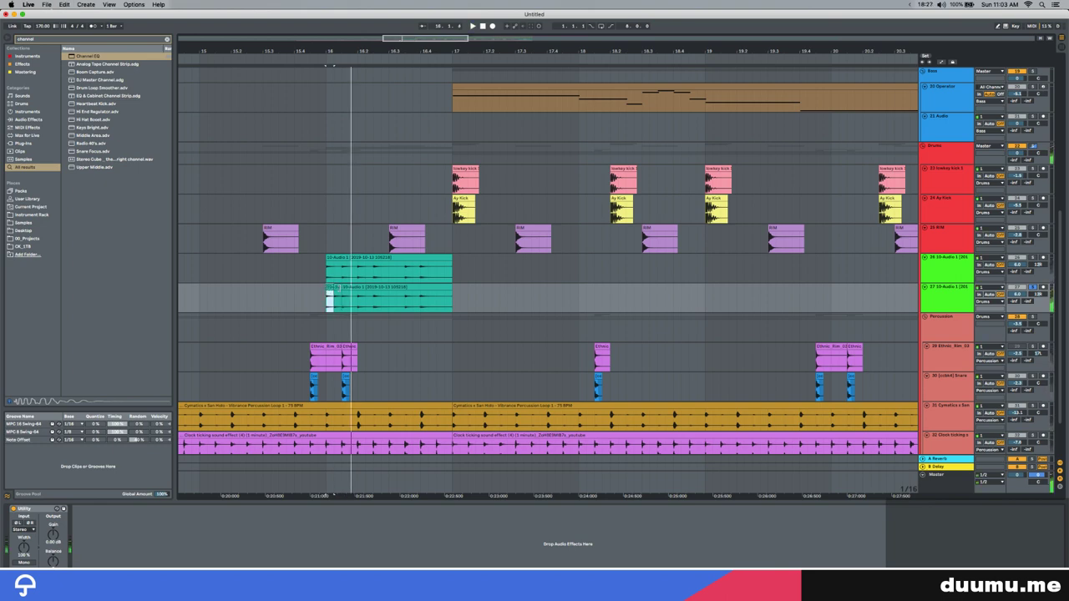
pyautogui.press('space')
pyautogui.press('space')
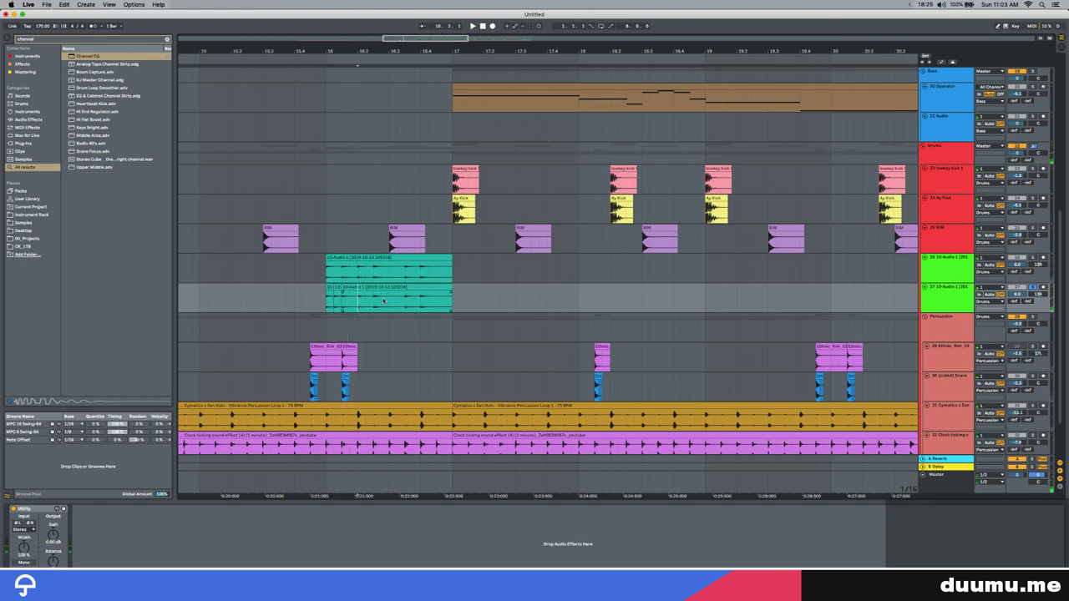
# Delete the rest of the track 27 clip, move the two slices to just before bar 17, and play the result
pyautogui.moveTo(403, 303)
pyautogui.mouseDown()
pyautogui.moveTo(465, 300)
pyautogui.moveTo(340, 296)
pyautogui.mouseUp()
pyautogui.press('Delete')
pyautogui.press('Delete')
pyautogui.click(318, 297)
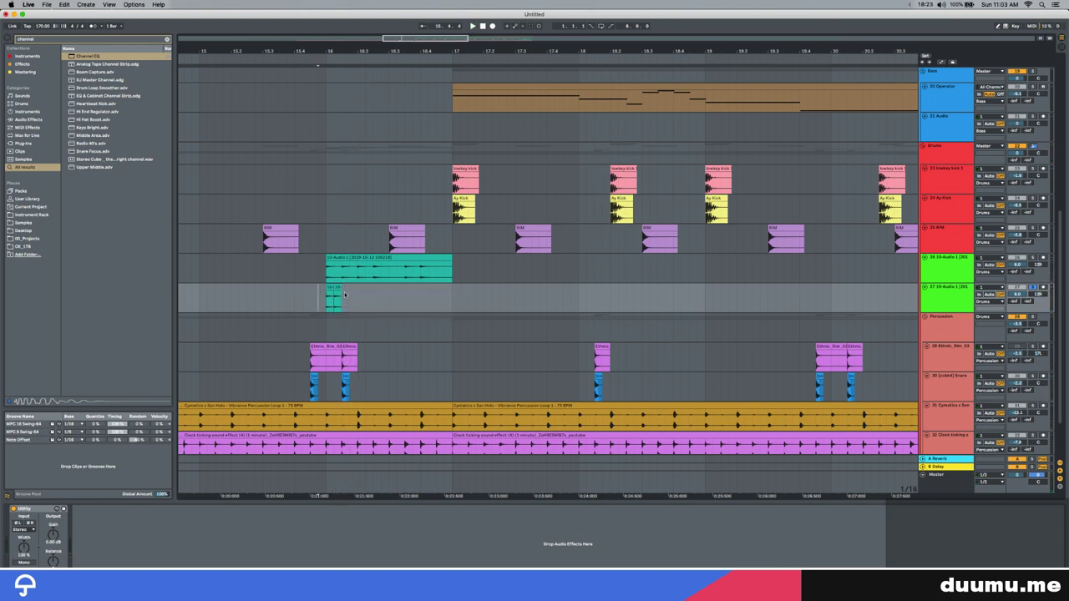
pyautogui.click(439, 303)
pyautogui.press('super+v')
pyautogui.moveTo(454, 288); pyautogui.dragTo(445, 288)
pyautogui.click(322, 292)
pyautogui.press('space')
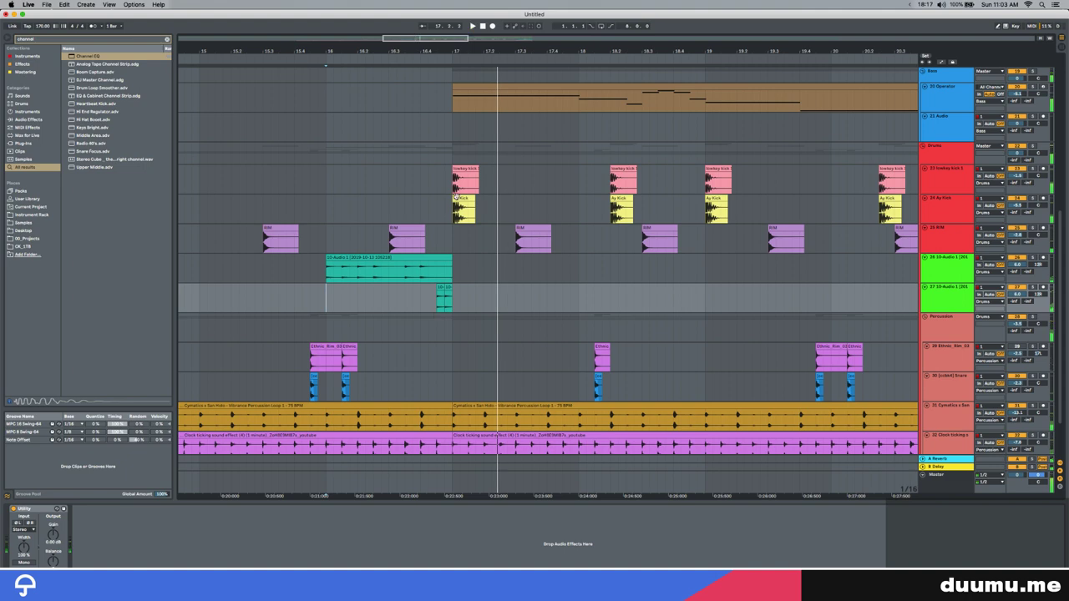
# Add a short slice of the lowkey kick just before bar 17 and set its clip gain to -4.62 dB
pyautogui.scroll(2, 455, 196)
pyautogui.press('super+z')
pyautogui.moveTo(470, 184); pyautogui.dragTo(446, 181)
pyautogui.scroll(3, 447, 182)
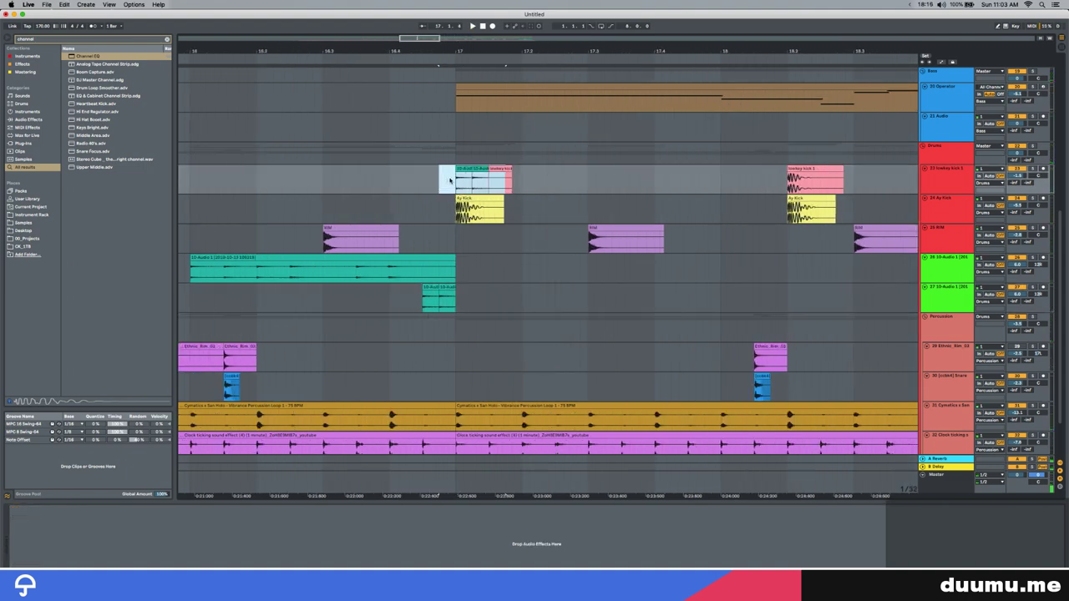
pyautogui.click(441, 181)
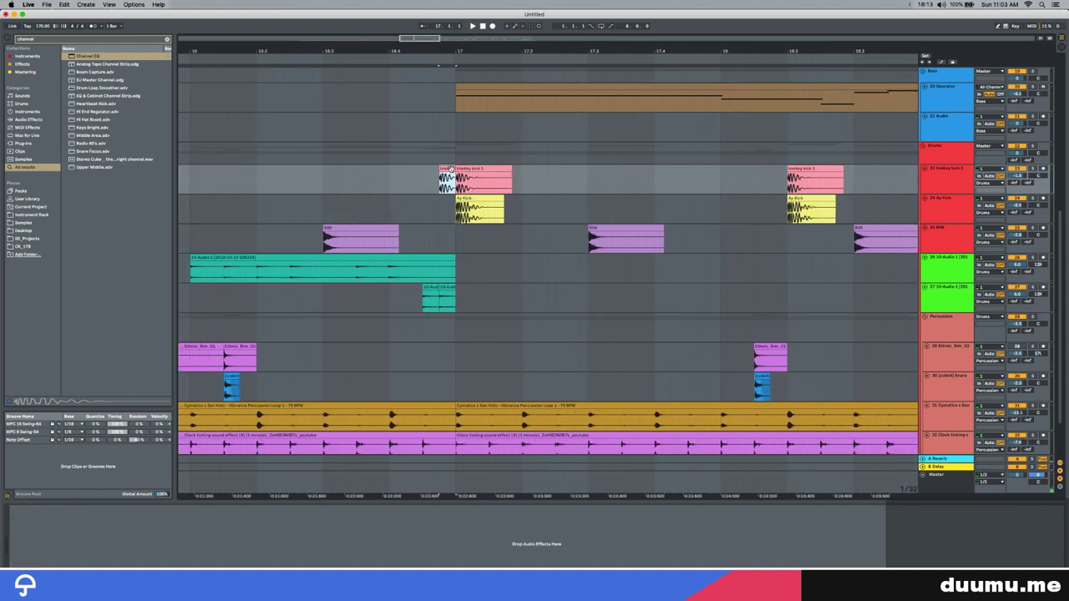
pyautogui.doubleClick(451, 169)
pyautogui.moveTo(71, 429); pyautogui.dragTo(70, 440)
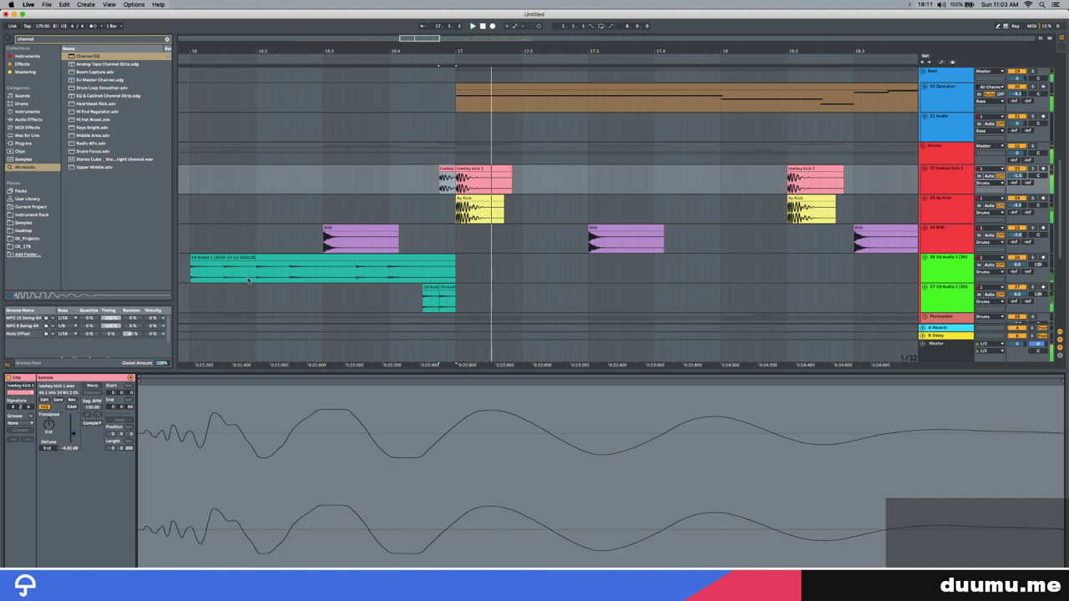
# Place a reversed copy of the Ay Kick just before bar 17 and play the transition into the main section
pyautogui.click(325, 173)
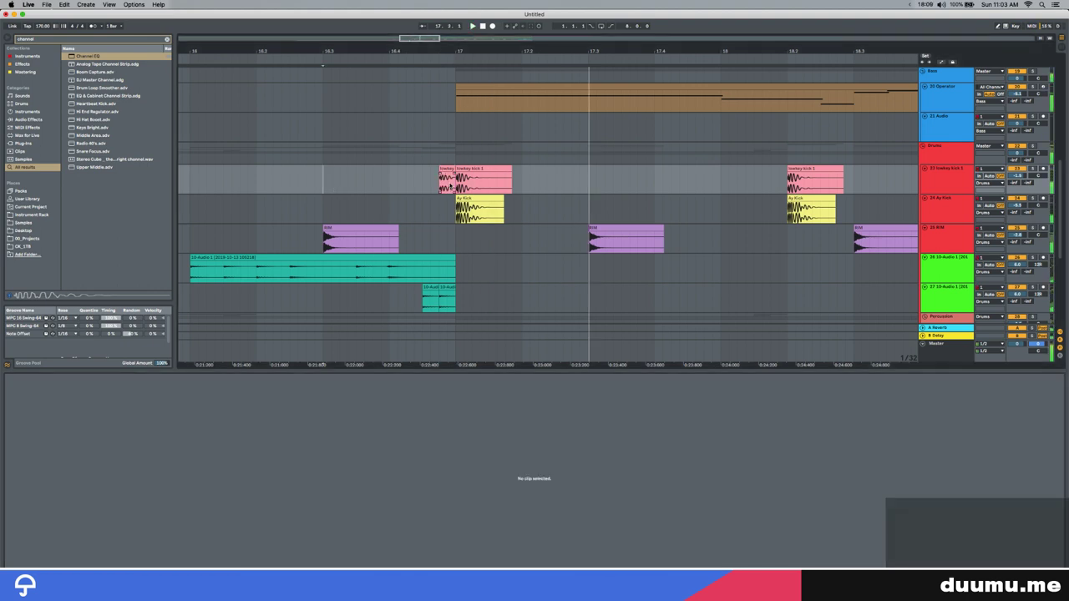
pyautogui.scroll(-2, 449, 200)
pyautogui.press('space')
pyautogui.moveTo(465, 201)
pyautogui.mouseDown()
pyautogui.moveTo(432, 203)
pyautogui.moveTo(464, 206)
pyautogui.mouseUp()
pyautogui.press('r')
pyautogui.scroll(5, 447, 211)
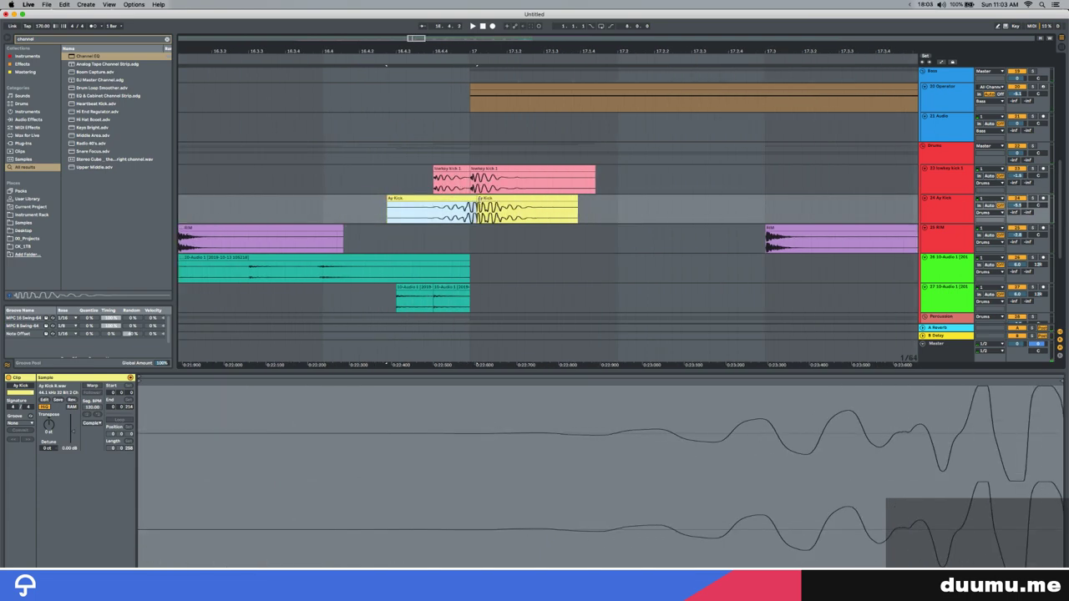
pyautogui.click(263, 207)
pyautogui.press('space')
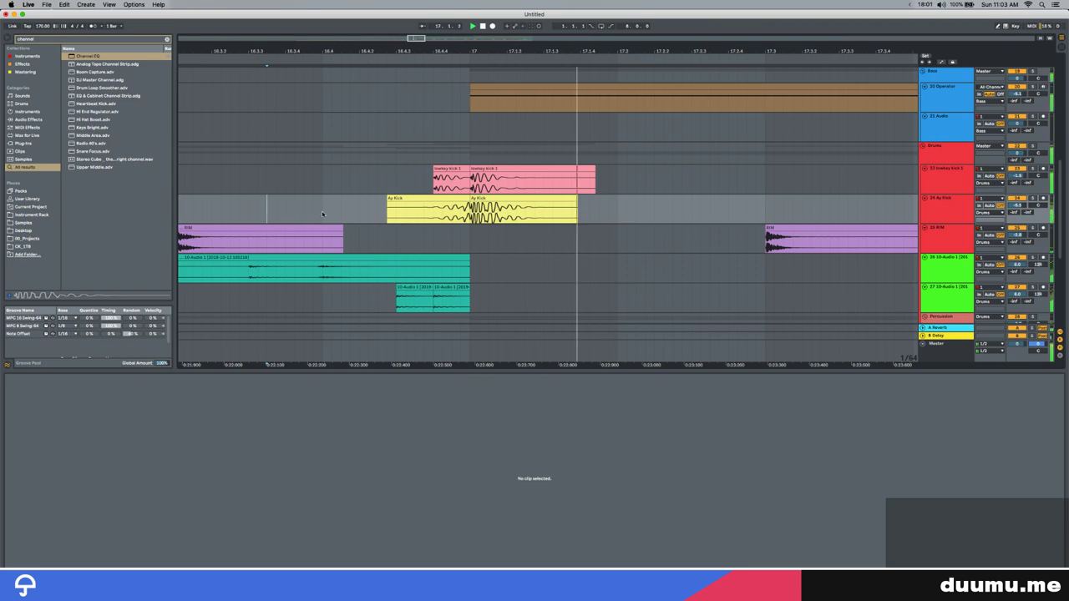
pyautogui.scroll(-10, 383, 223)
pyautogui.press('space')
# Move the chopped clips on track 14 so that they start at bar 25
pyautogui.moveTo(381, 223); pyautogui.dragTo(669, 218)
pyautogui.scroll(5, 479, 231)
pyautogui.scroll(-5, 479, 234)
pyautogui.press('super+x')
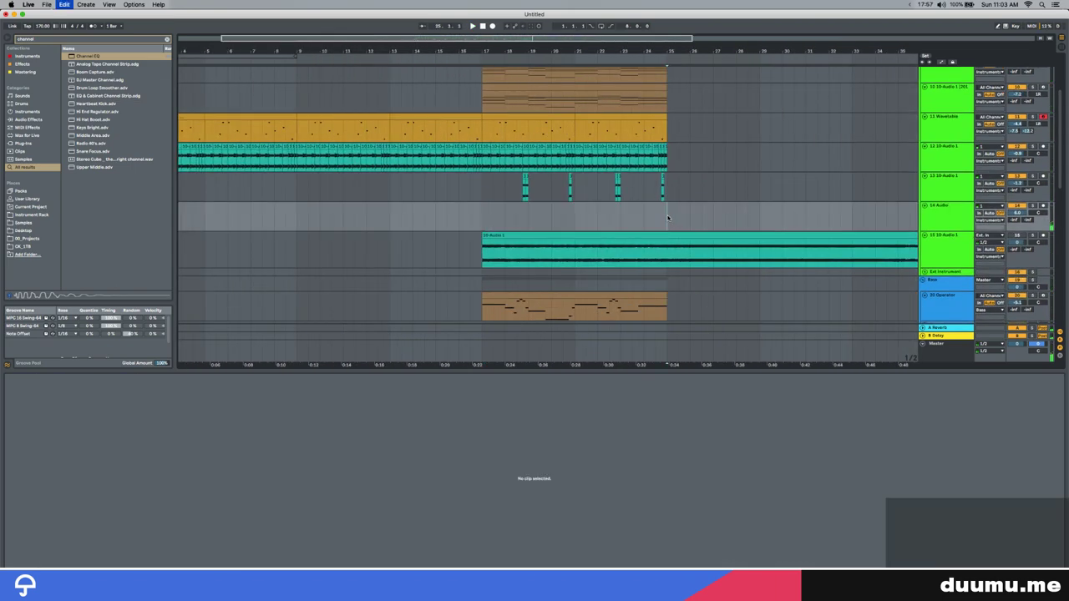
pyautogui.press('super+v')
# Duplicate the eight bars of bass, drum and instrument clips from bar 17 to bar 25
pyautogui.click(612, 304)
pyautogui.hotkey('ctrl', 'd')
pyautogui.scroll(-5, 565, 272)
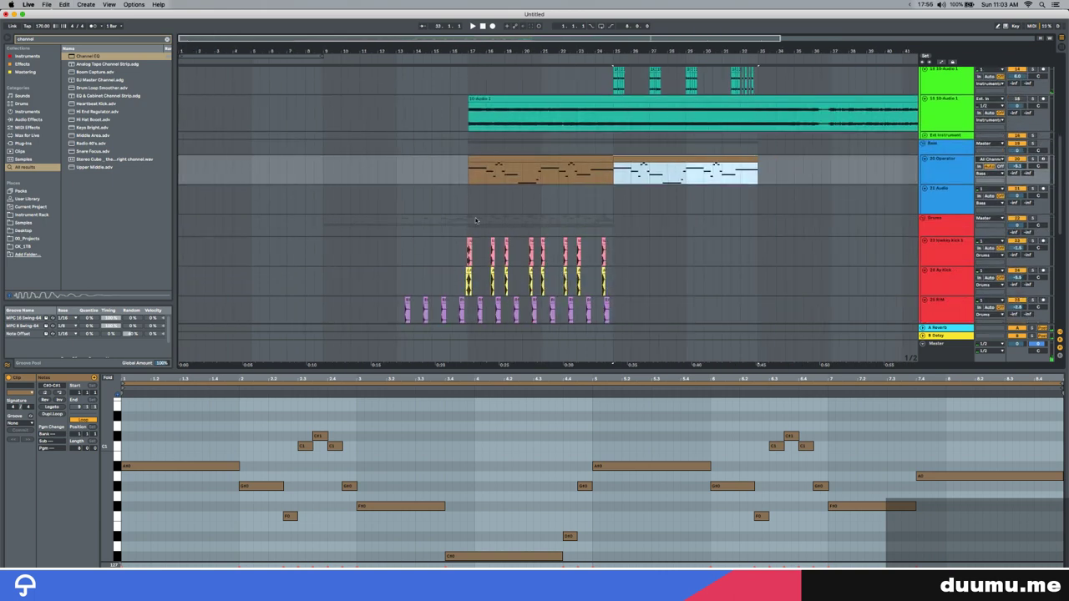
pyautogui.moveTo(471, 221); pyautogui.dragTo(610, 223)
pyautogui.scroll(-5, 608, 233)
pyautogui.press('super+d')
pyautogui.scroll(5, 601, 258)
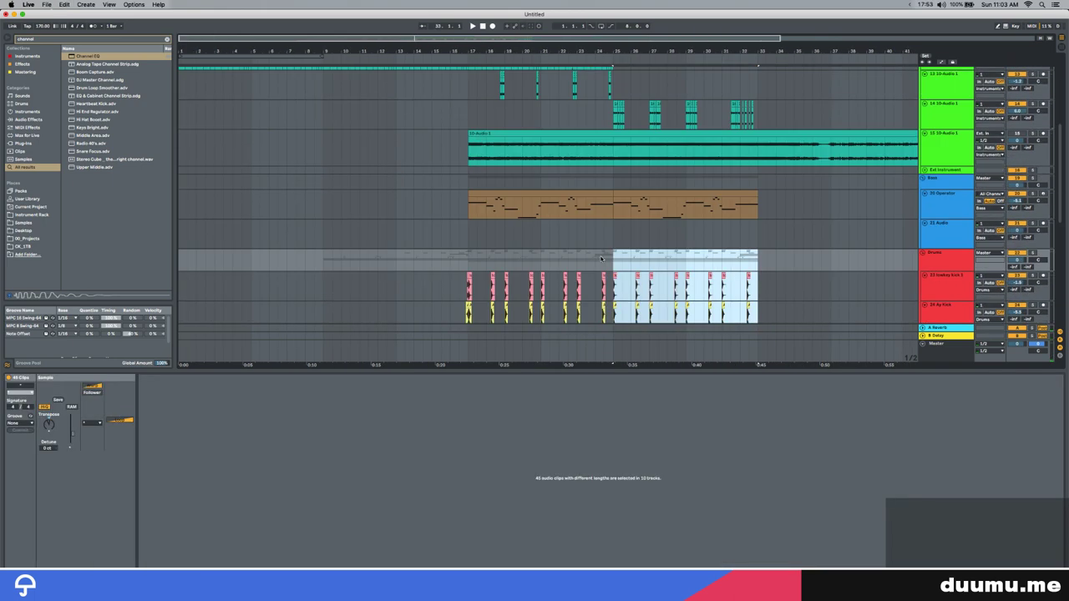
pyautogui.scroll(5, 600, 259)
pyautogui.moveTo(466, 293); pyautogui.dragTo(615, 200)
pyautogui.hotkey('ctrl', 'd')
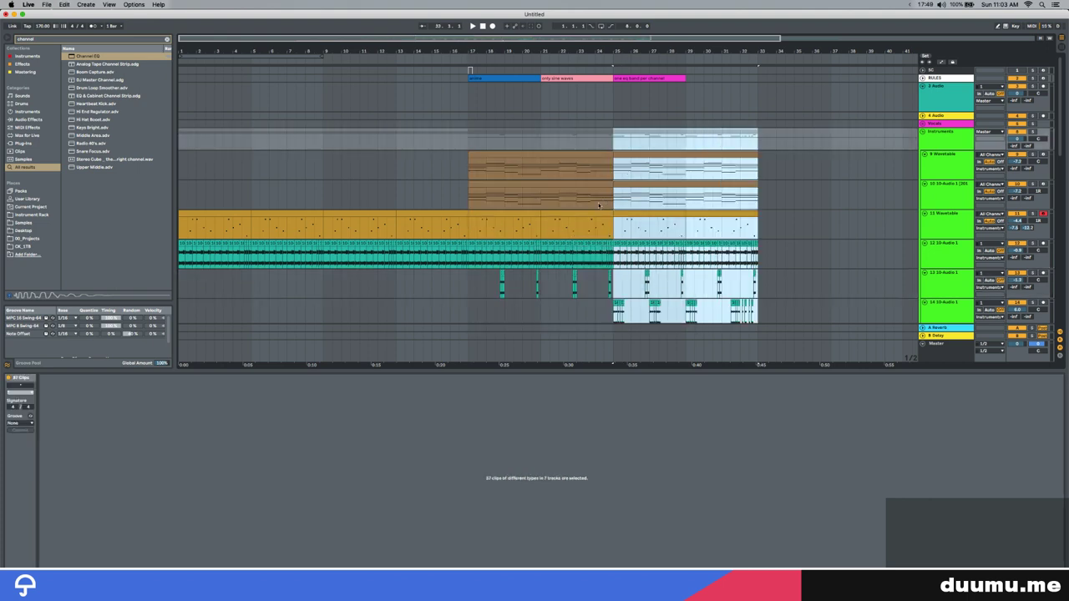
# Play the arrangement from the opening clip of the intro
pyautogui.click(213, 227)
pyautogui.press('space')
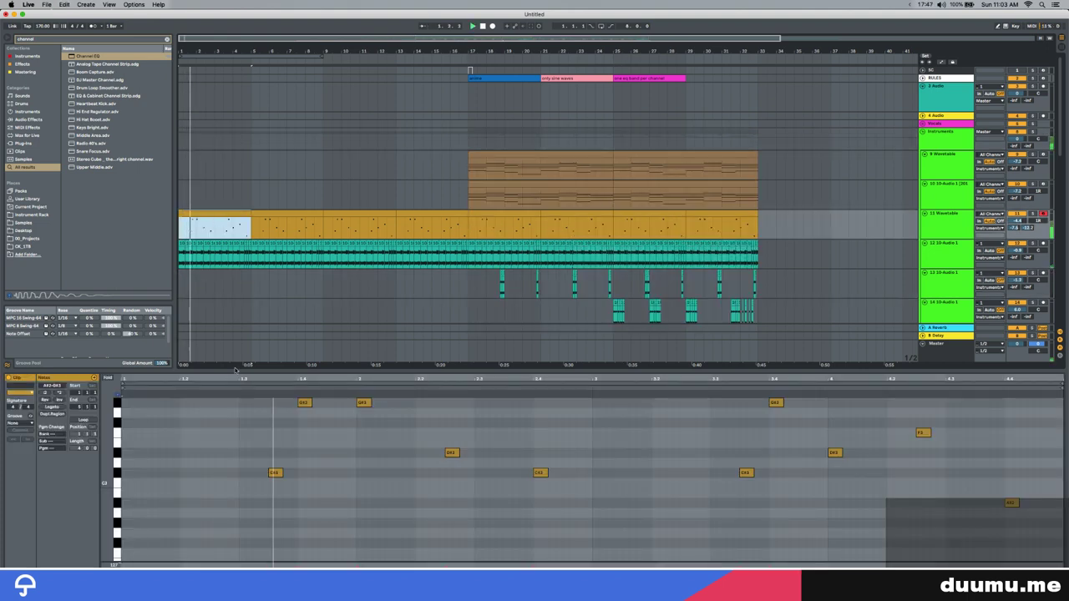
pyautogui.click(234, 370)
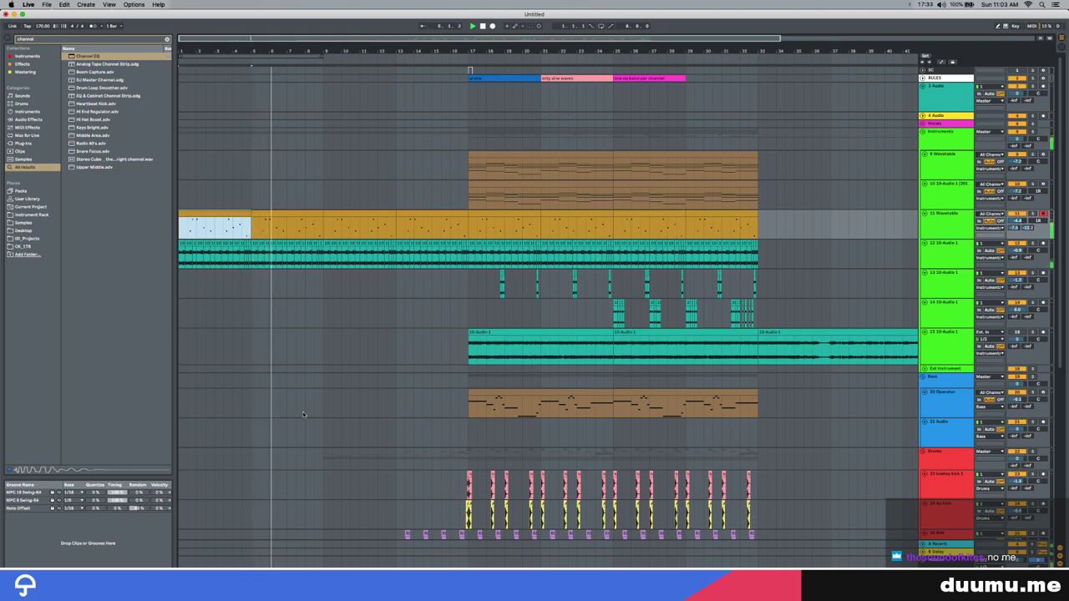
# Copy the Operator bass clip to bar 9, duplicate the track, and remove the bar 9 clip from the original track
pyautogui.moveTo(477, 393); pyautogui.dragTo(365, 404)
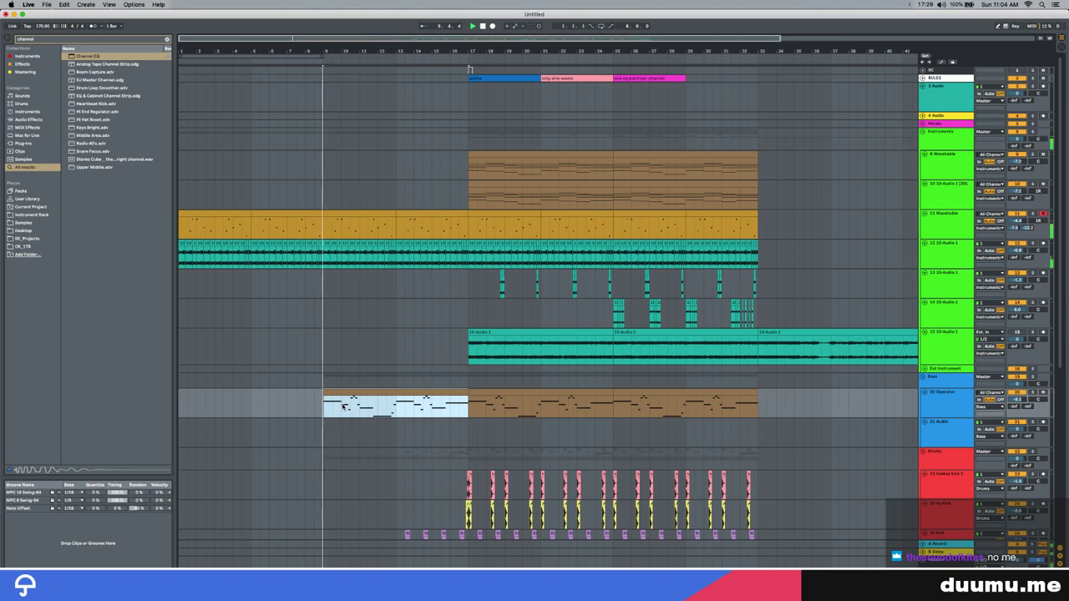
pyautogui.click(954, 401)
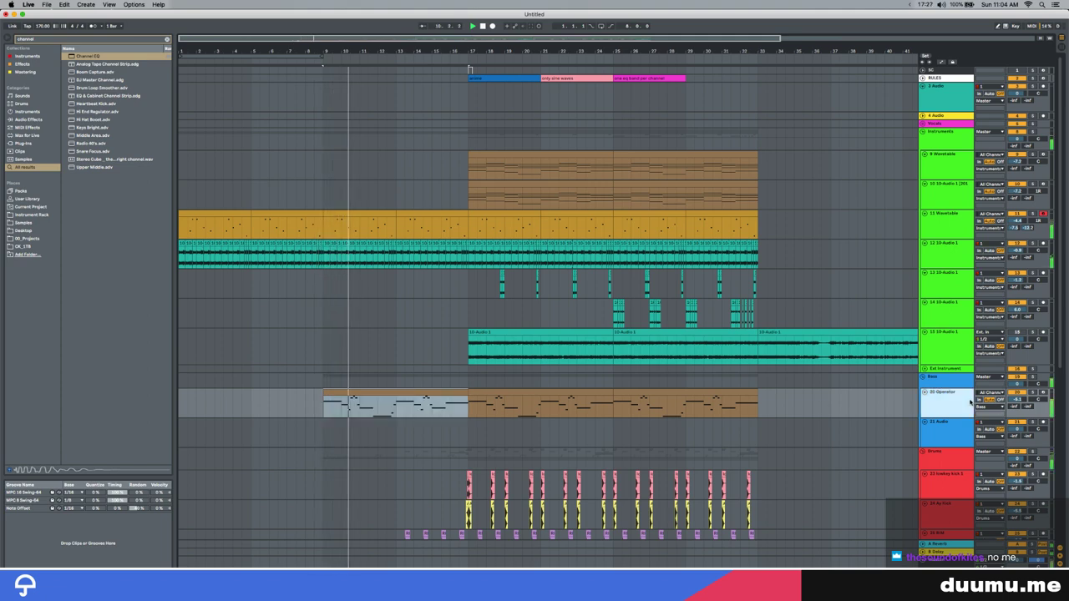
pyautogui.press('super+d')
pyautogui.click(423, 392)
pyautogui.press('Delete')
# Delete the clips from bar 17 onward on the duplicated Operator track
pyautogui.click(515, 421)
pyautogui.press('Delete')
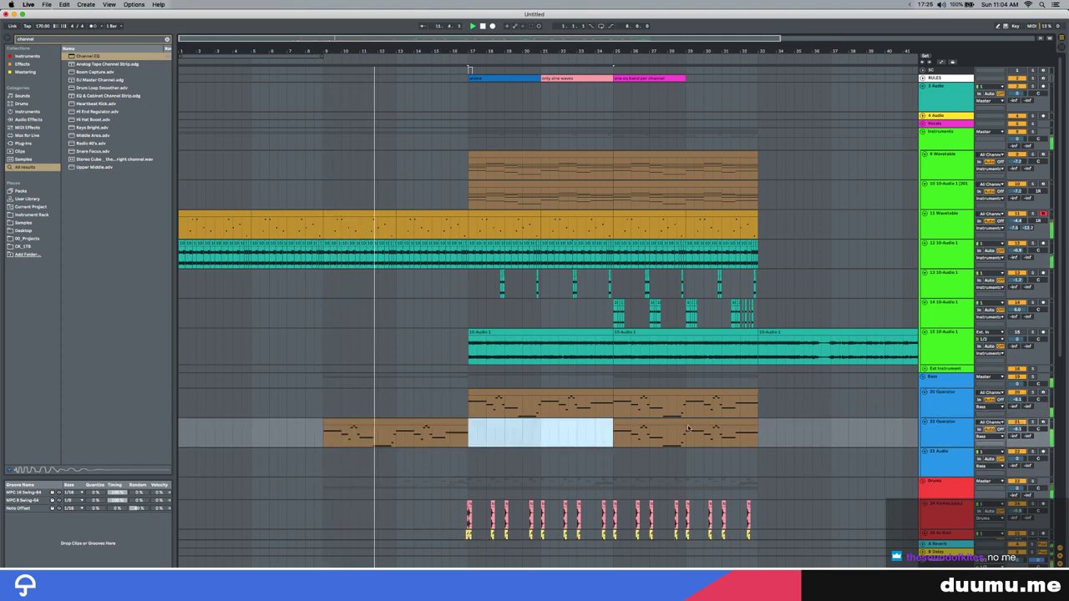
pyautogui.click(648, 422)
pyautogui.press('Delete')
# Add an Auto Filter to the duplicated Operator track and lower its Overdrive frequency to 50.0 Hz
pyautogui.click(434, 422)
pyautogui.hotkey('shift', 'Tab')
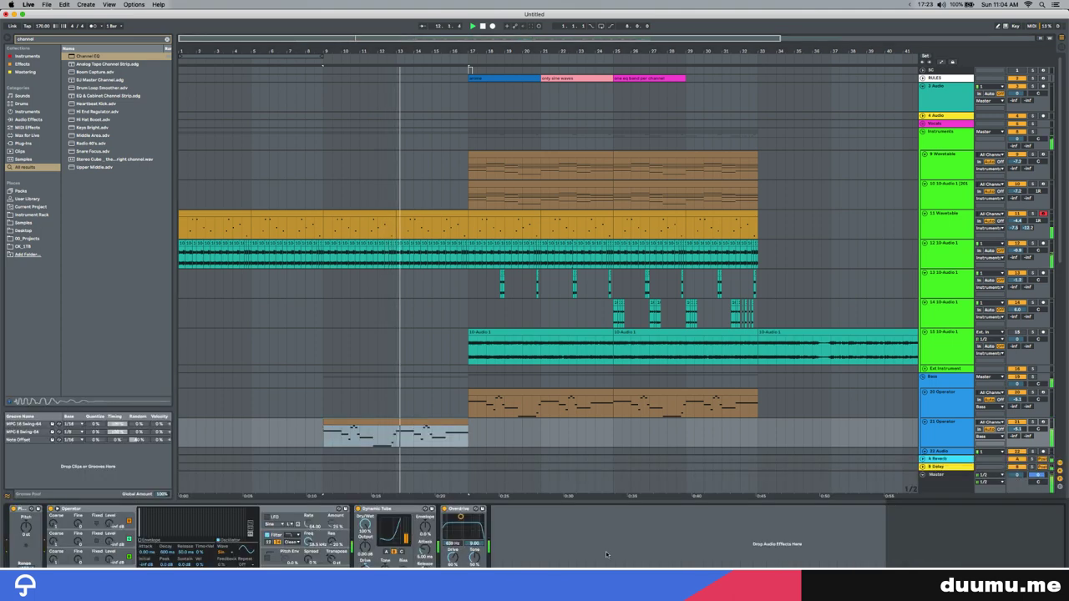
pyautogui.press('super+f')
pyautogui.write('auto')
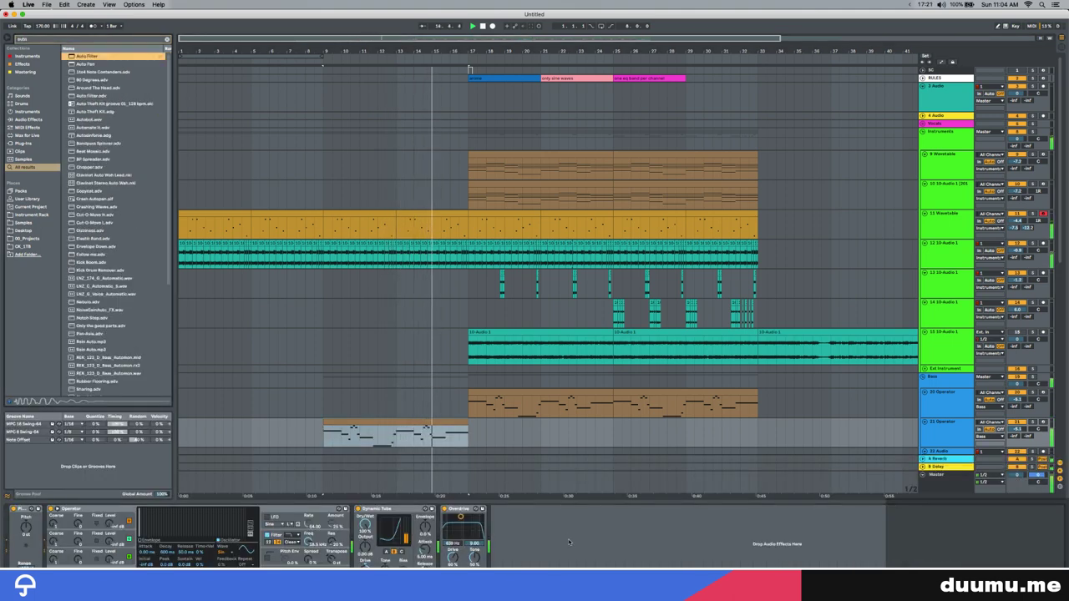
pyautogui.press('Return')
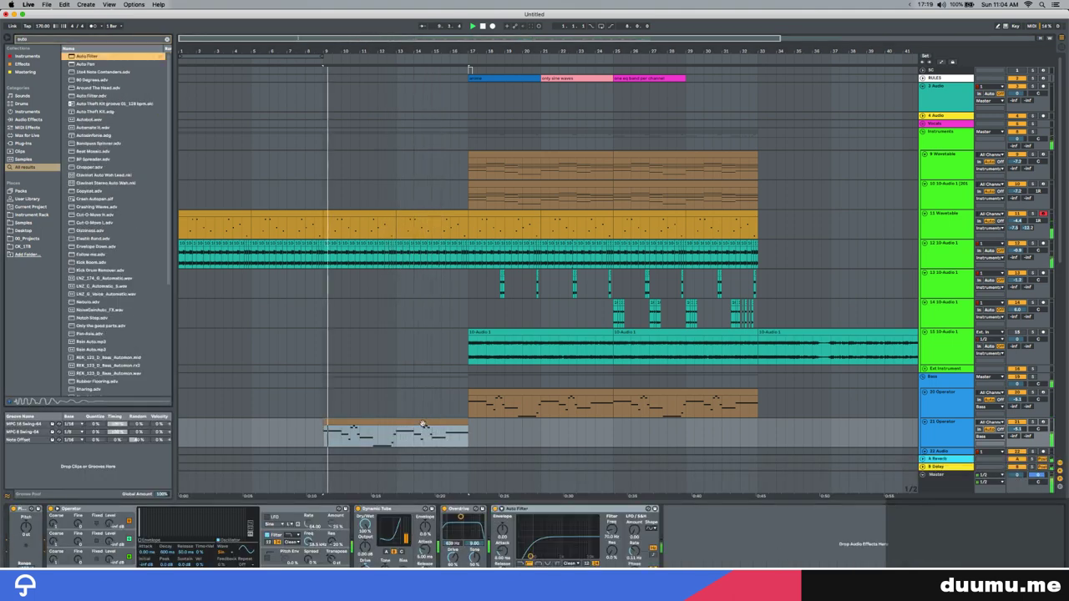
pyautogui.scroll(-3, 478, 424)
pyautogui.moveTo(462, 518); pyautogui.dragTo(452, 566)
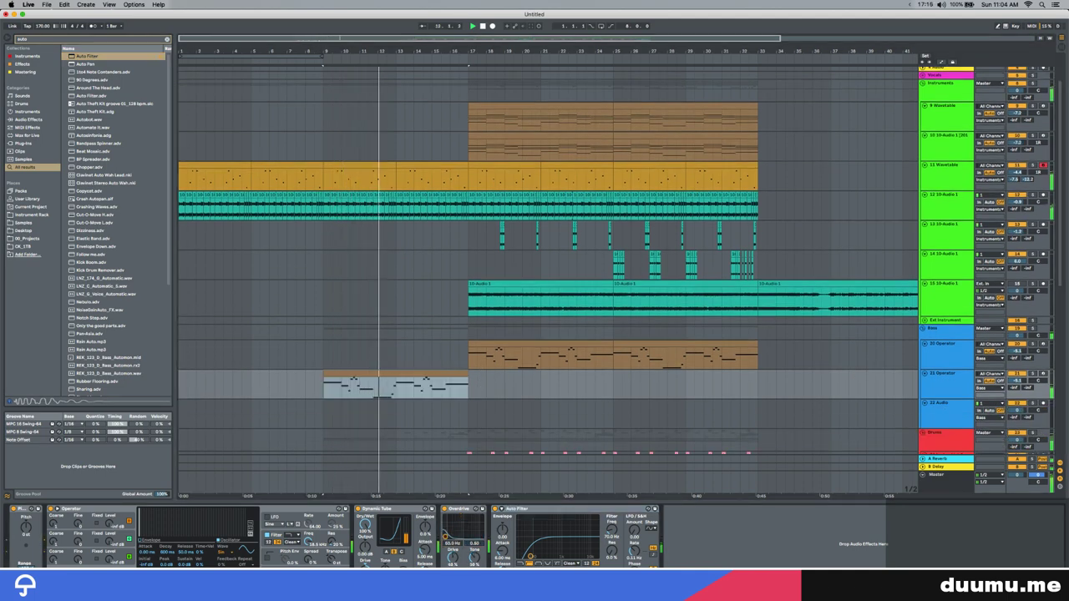
# Delete the last half bar of the intro bass clip before bar 17 and listen to the transition
pyautogui.scroll(5, 458, 262)
pyautogui.scroll(-5, 458, 262)
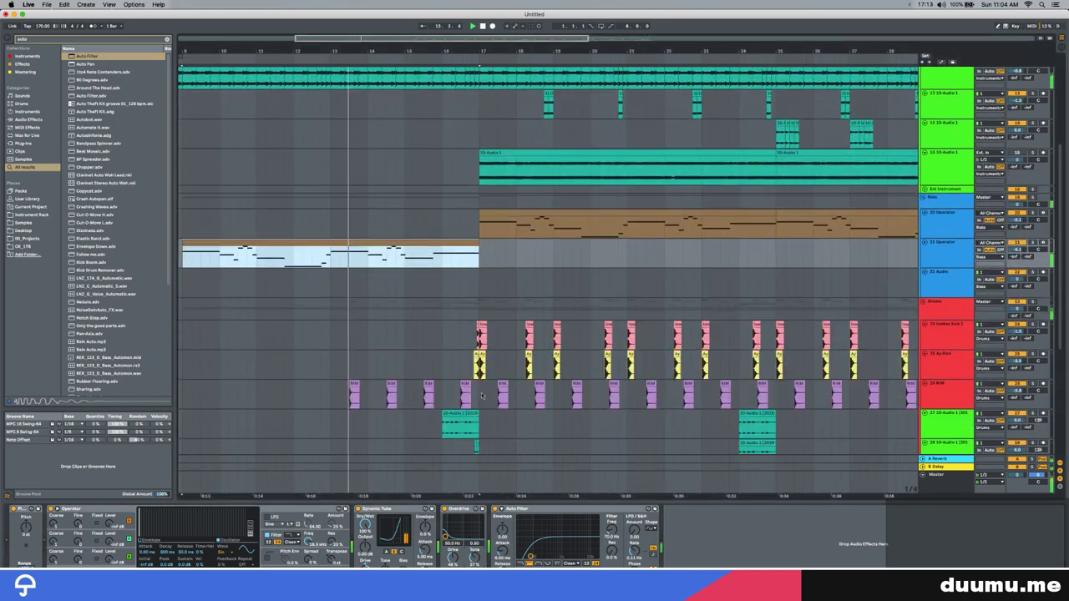
pyautogui.scroll(5, 456, 262)
pyautogui.moveTo(462, 258); pyautogui.dragTo(516, 260)
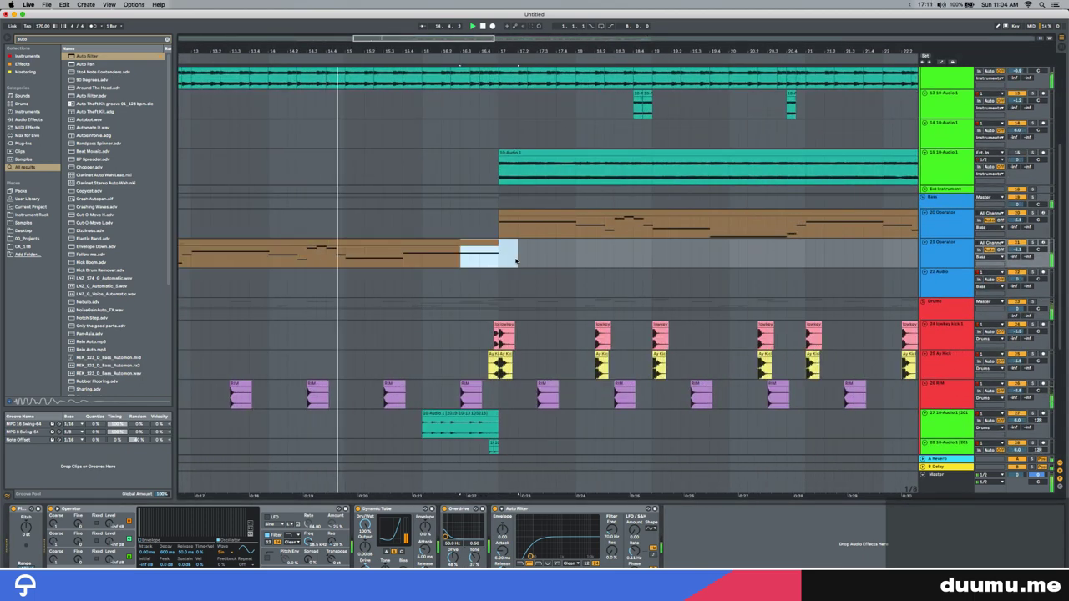
pyautogui.press('Delete')
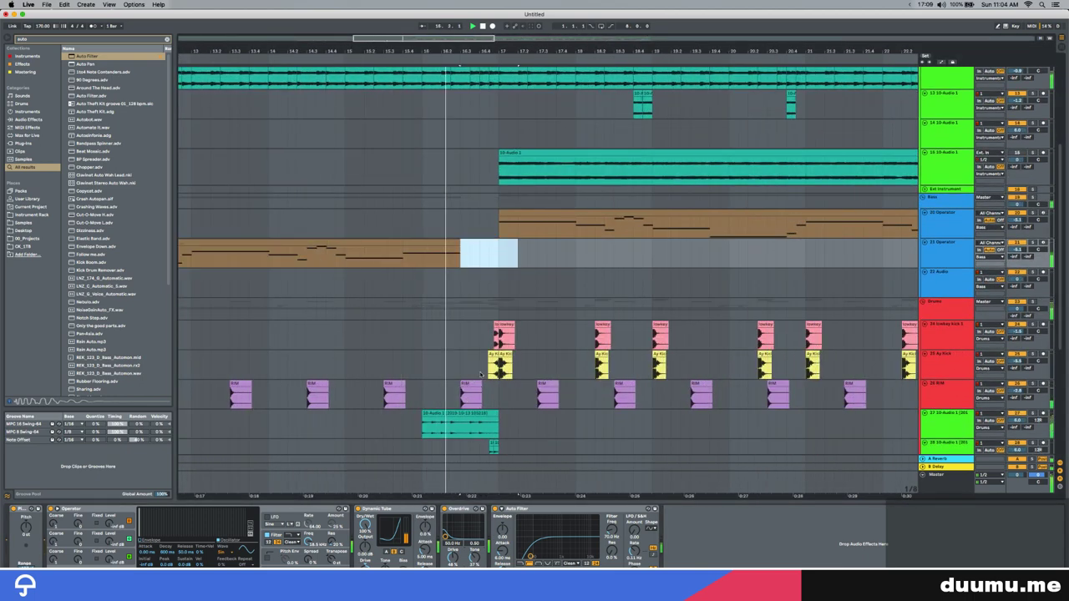
pyautogui.click(492, 258)
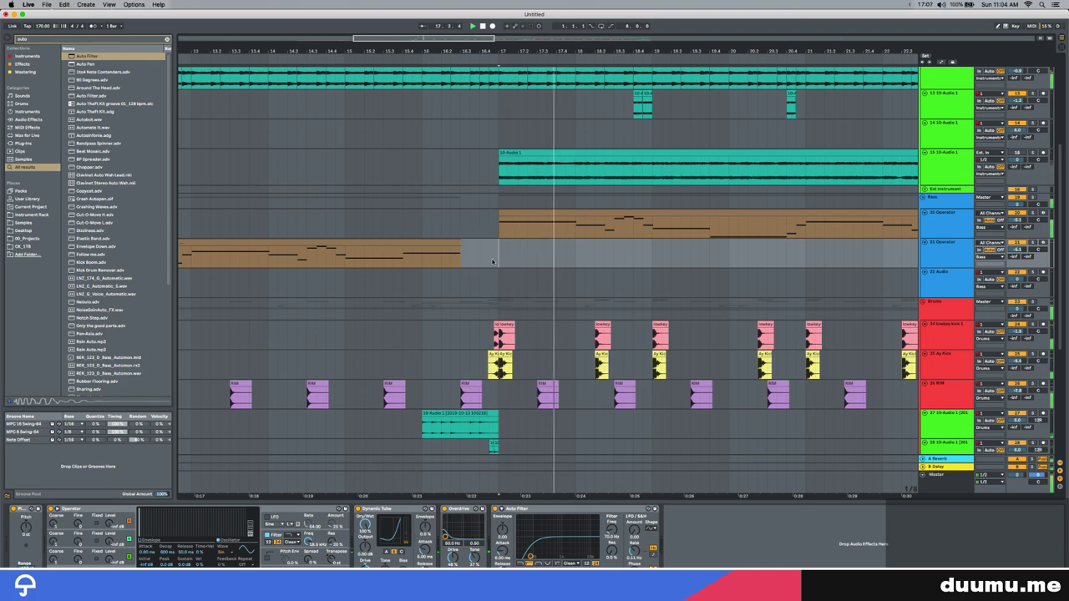
# Delete the one-bar clips at bars 24 and 32 on track 28
pyautogui.scroll(-5, 508, 271)
pyautogui.click(443, 217)
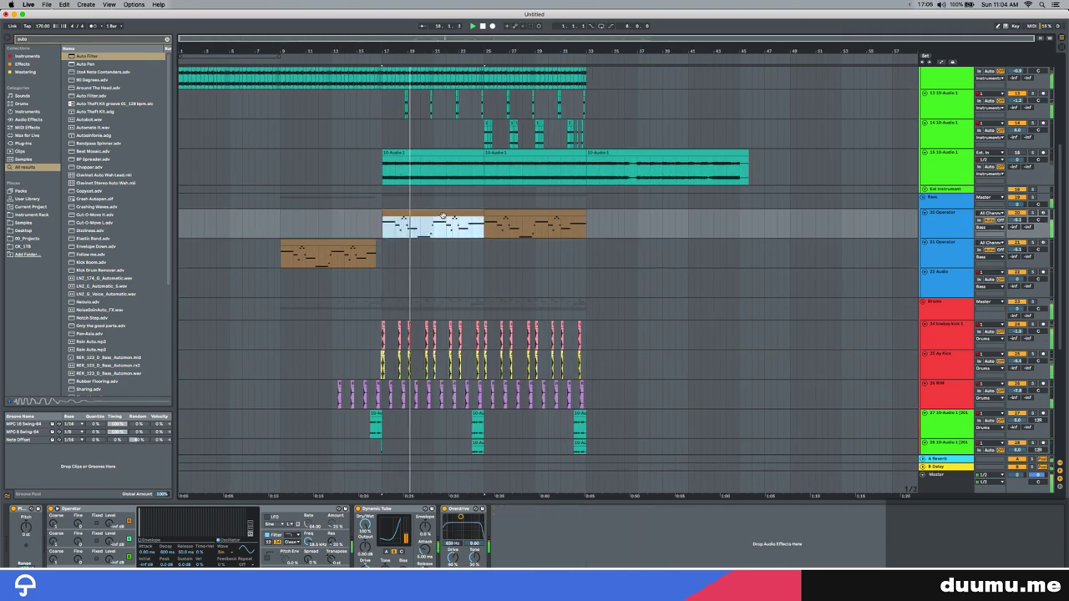
pyautogui.keyDown('shift'); pyautogui.click(576, 421); pyautogui.keyUp('shift')
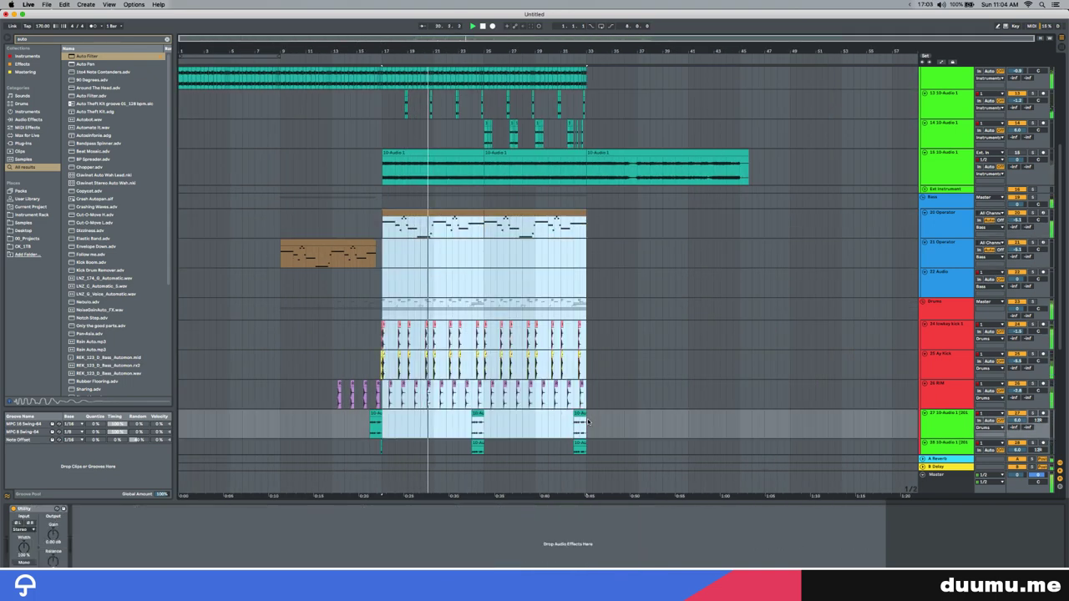
pyautogui.scroll(-2, 575, 413)
pyautogui.moveTo(630, 385); pyautogui.dragTo(472, 385)
pyautogui.press('Delete')
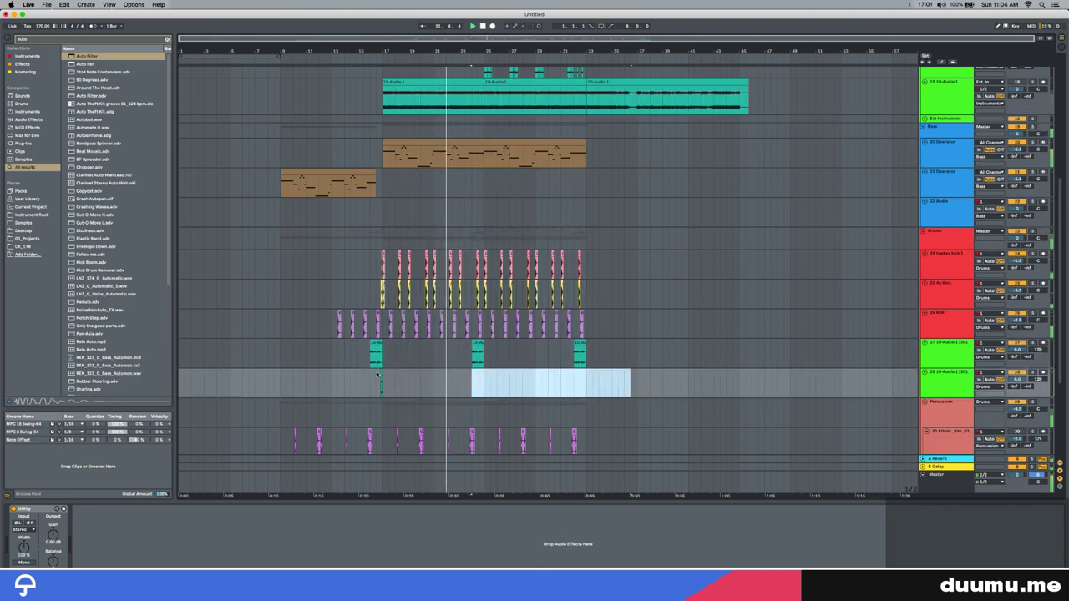
# Copy the short slices on track 28 from before bar 17 to just before bar 33
pyautogui.moveTo(364, 383); pyautogui.dragTo(575, 384)
pyautogui.press('super+d')
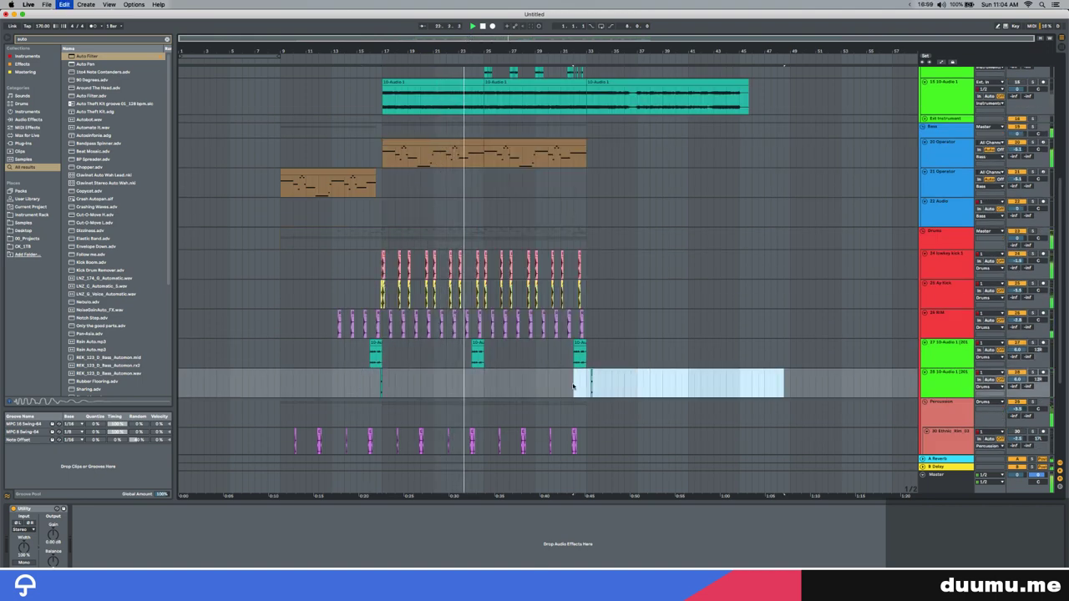
pyautogui.click(585, 384)
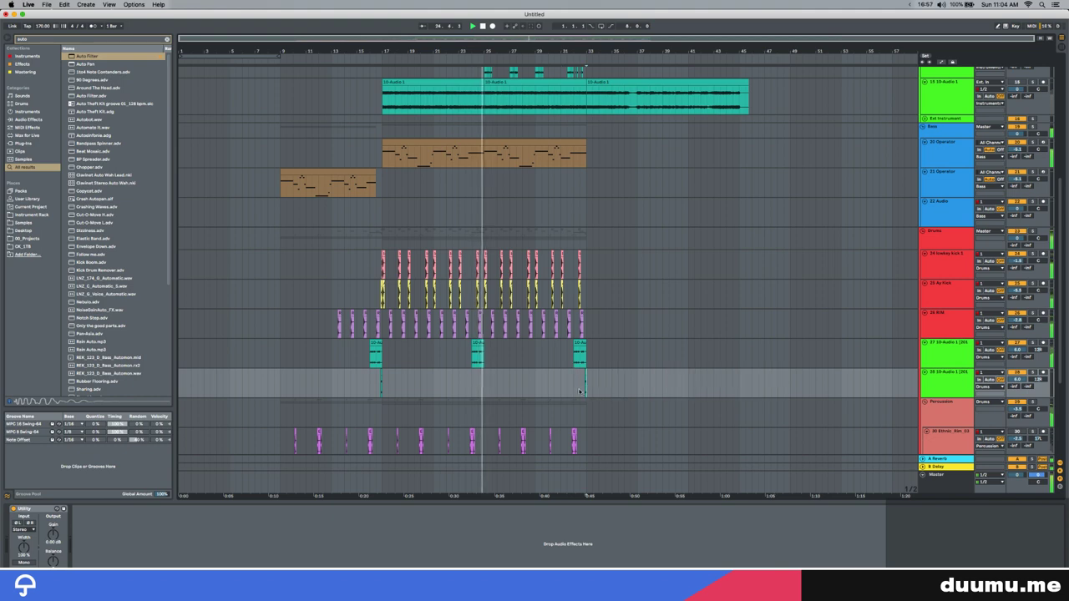
# Shift the chopped clips on track 14 an eighth note later and play them from bar 25
pyautogui.scroll(2, 457, 400)
pyautogui.scroll(8, 456, 399)
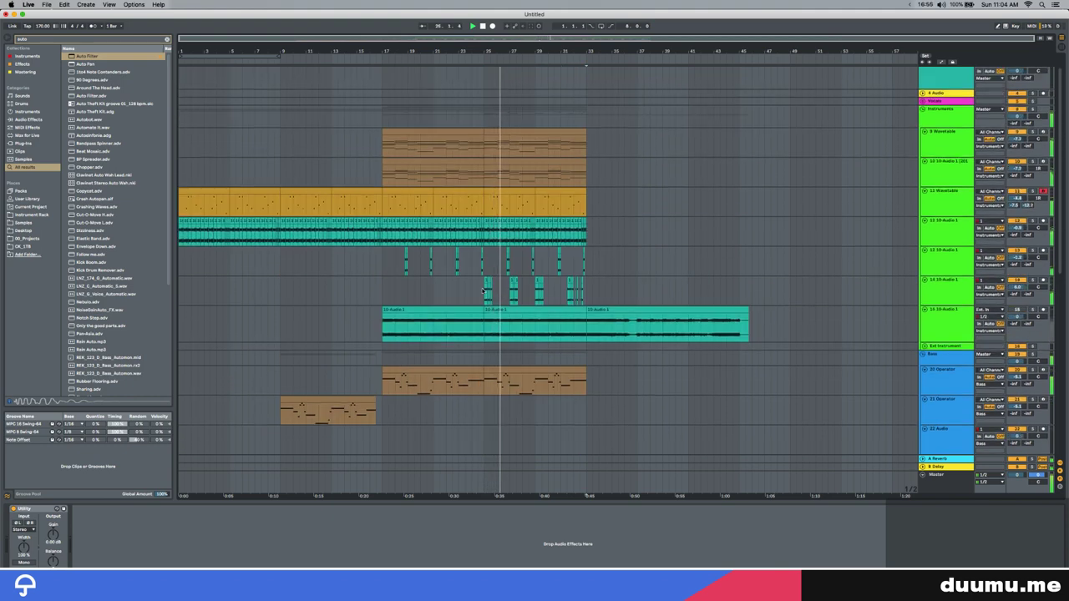
pyautogui.click(411, 131)
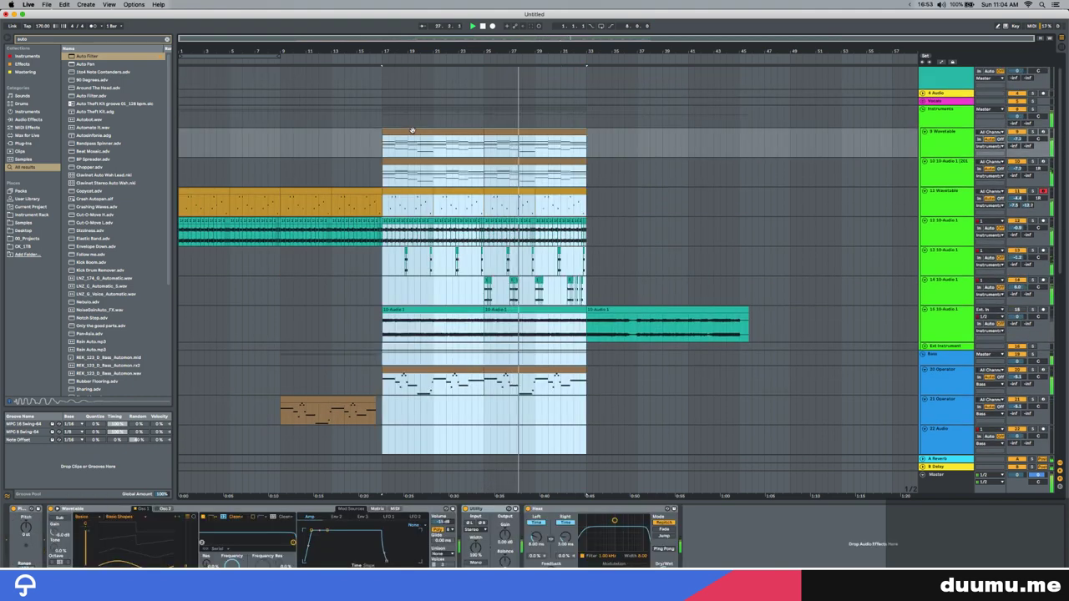
pyautogui.click(483, 299)
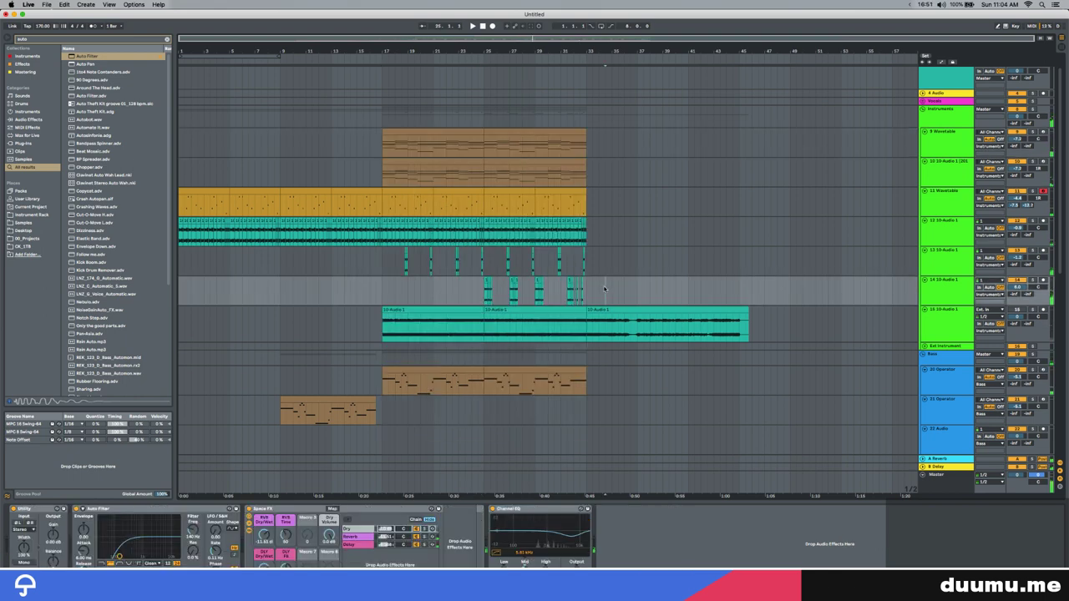
pyautogui.press('+')
pyautogui.press('+')
pyautogui.keyDown('shift'); pyautogui.click(320, 301); pyautogui.keyUp('shift')
pyautogui.scroll(3, 330, 282)
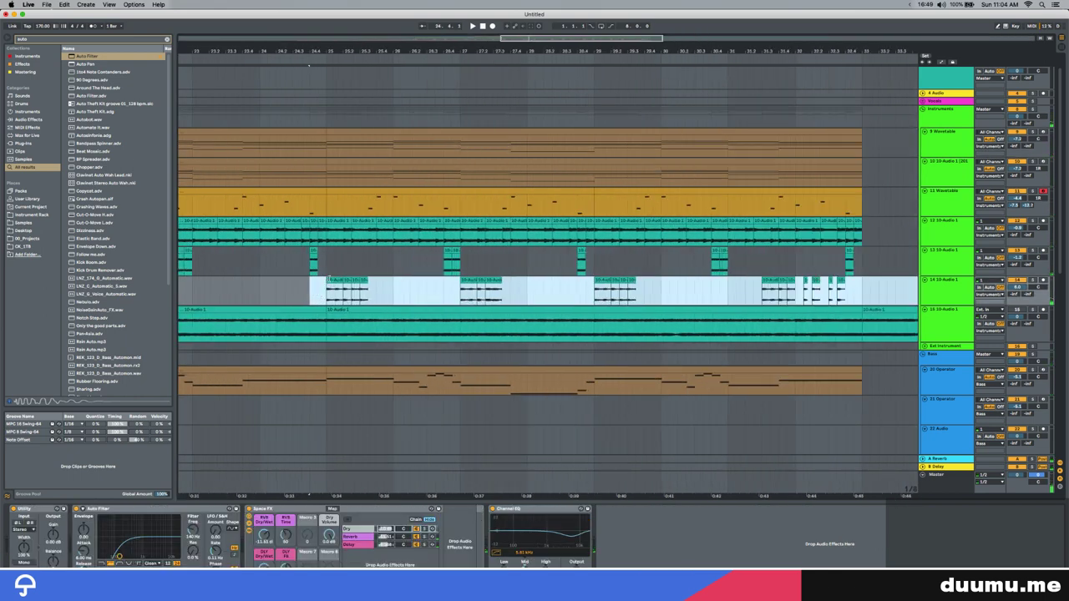
pyautogui.click(329, 288)
pyautogui.press('space')
pyautogui.scroll(-5, 368, 288)
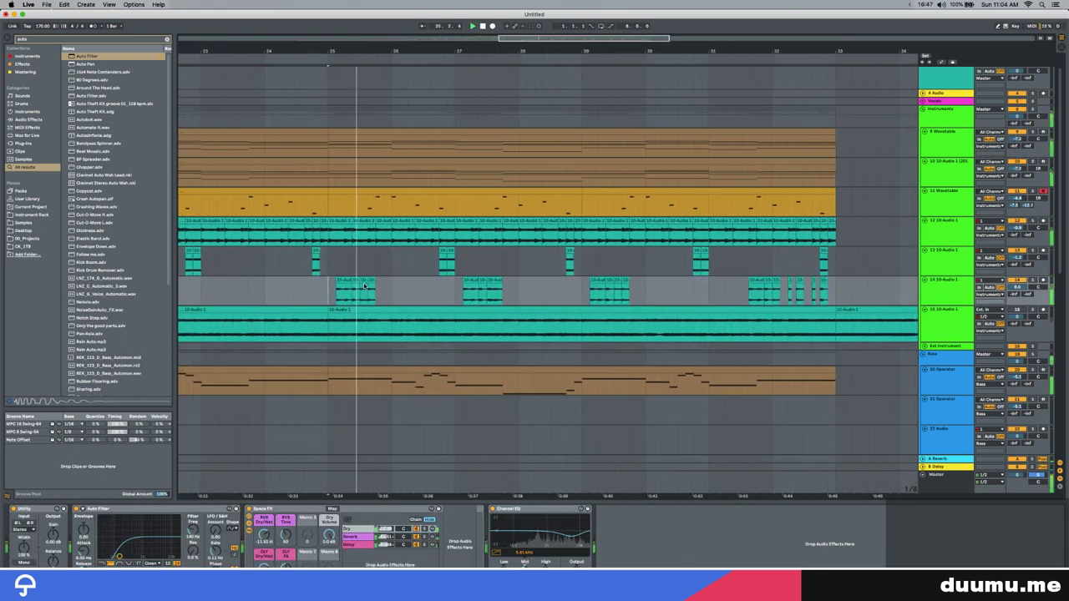
# Deactivate track 14 with the chopped clips
pyautogui.click(951, 298)
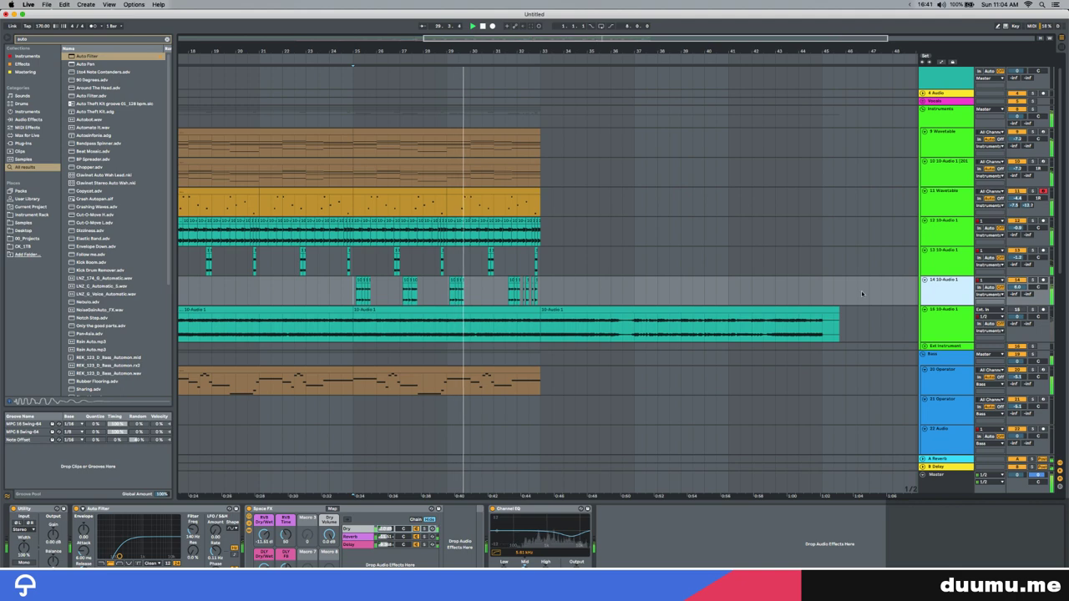
pyautogui.click(1017, 281)
pyautogui.press('w')
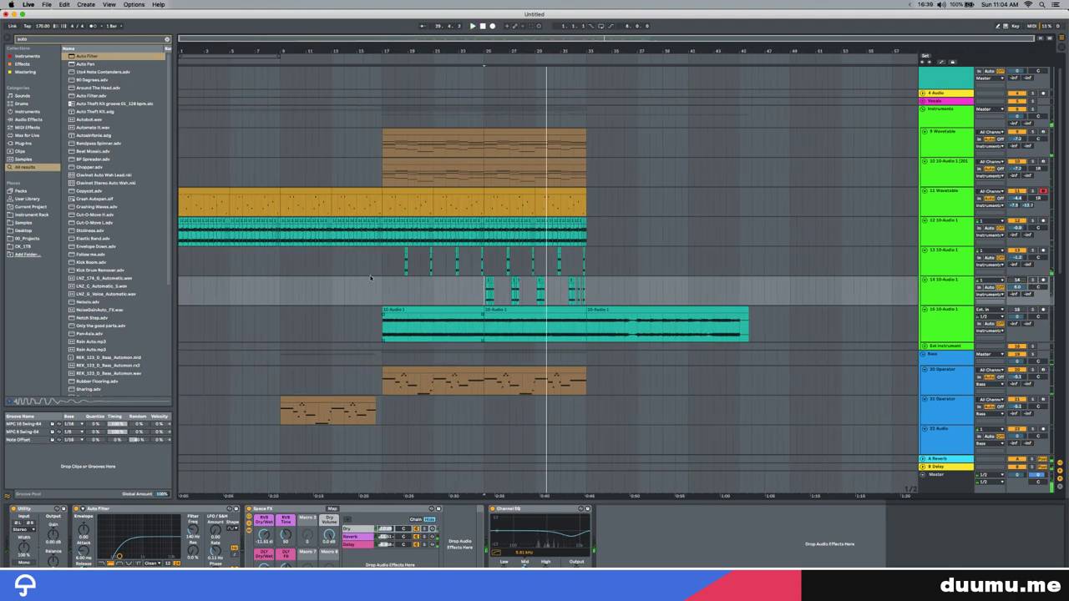
# Duplicate audio track 15, solo the copy and delete the copy's audio before bar 37
pyautogui.click(960, 335)
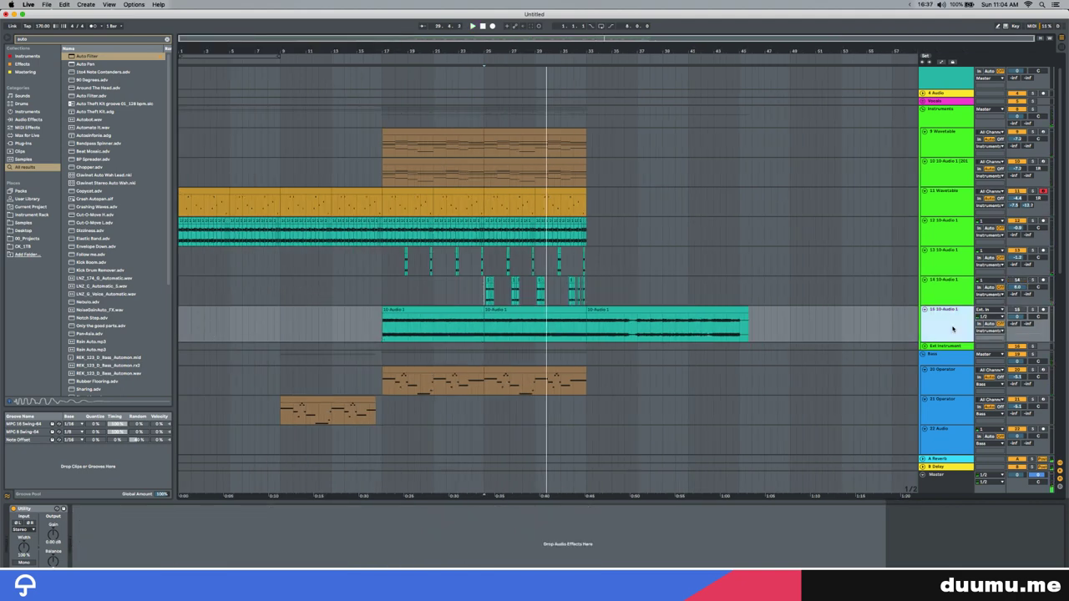
pyautogui.press('super+d')
pyautogui.moveTo(637, 332); pyautogui.dragTo(318, 323)
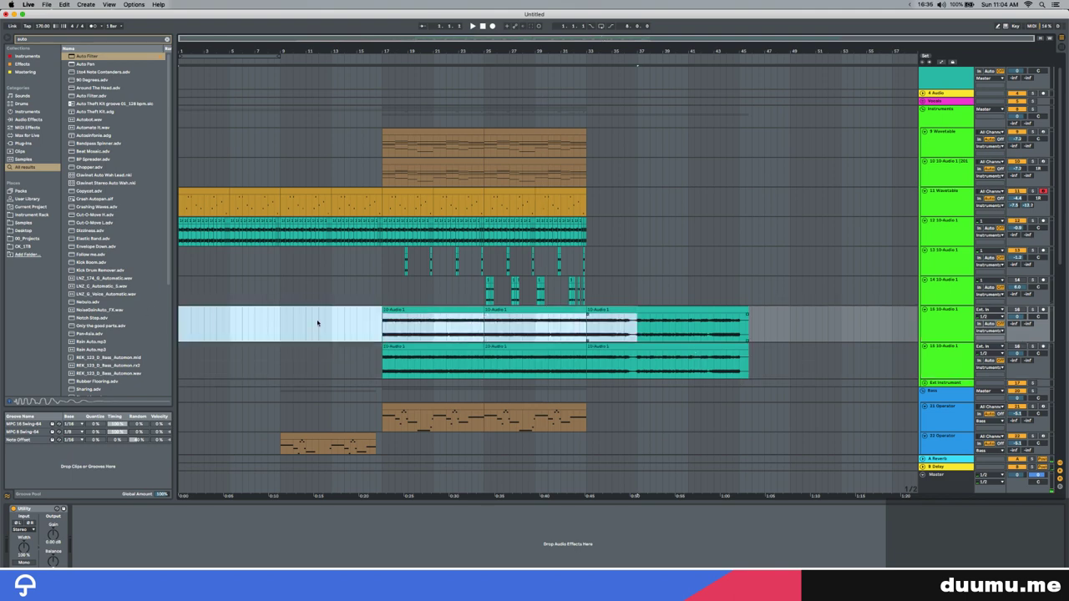
pyautogui.click(1015, 353)
pyautogui.click(1018, 346)
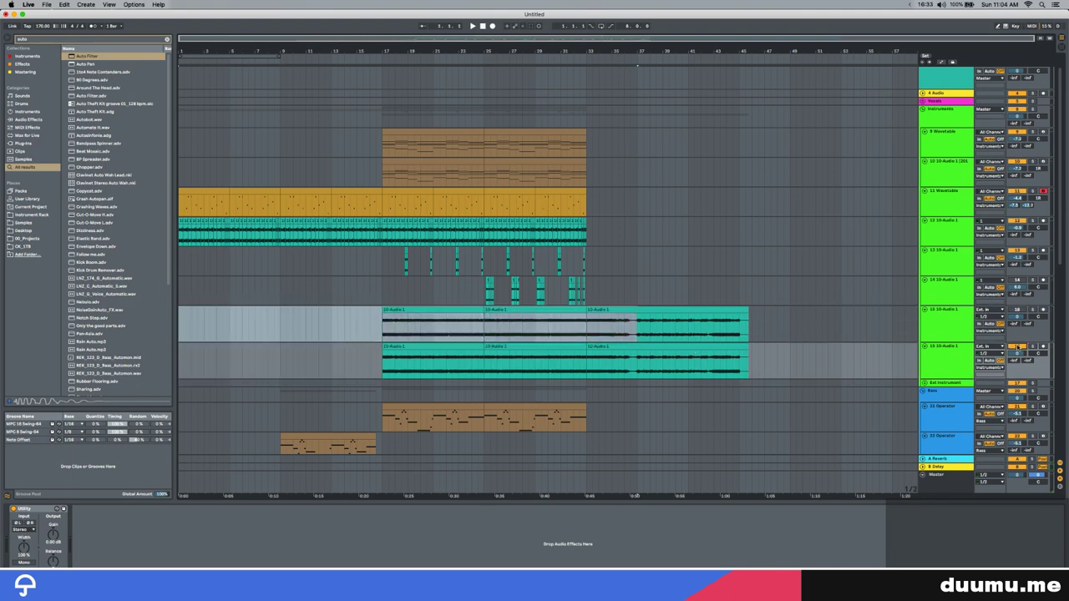
pyautogui.moveTo(637, 362); pyautogui.dragTo(344, 361)
pyautogui.press('Delete')
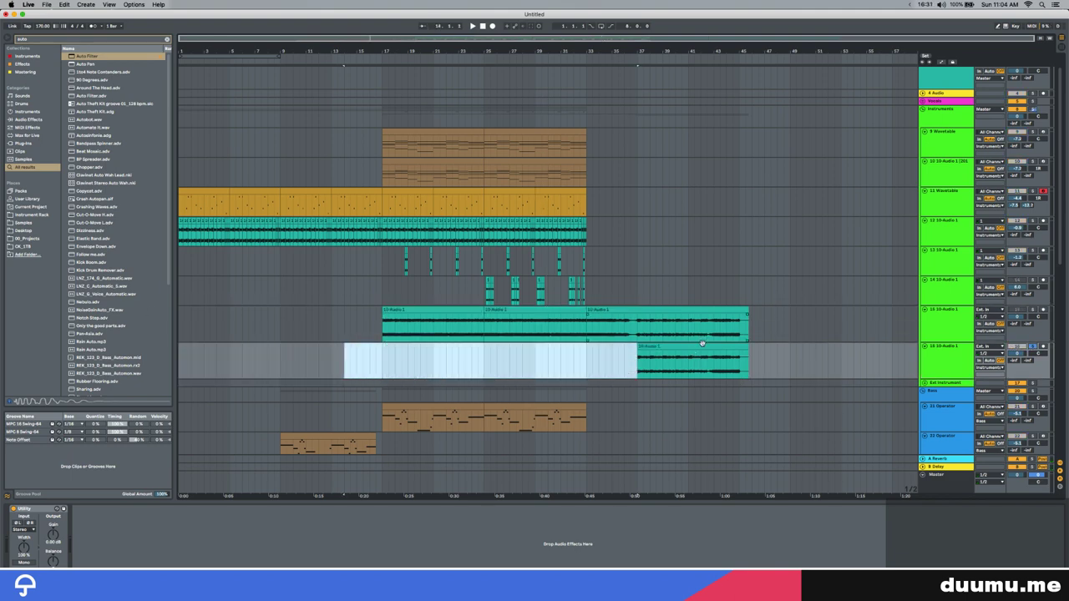
# Move the remaining clip on track 16 to bar 1 and play it back
pyautogui.moveTo(701, 344); pyautogui.dragTo(224, 359)
pyautogui.press('space')
pyautogui.press('+')
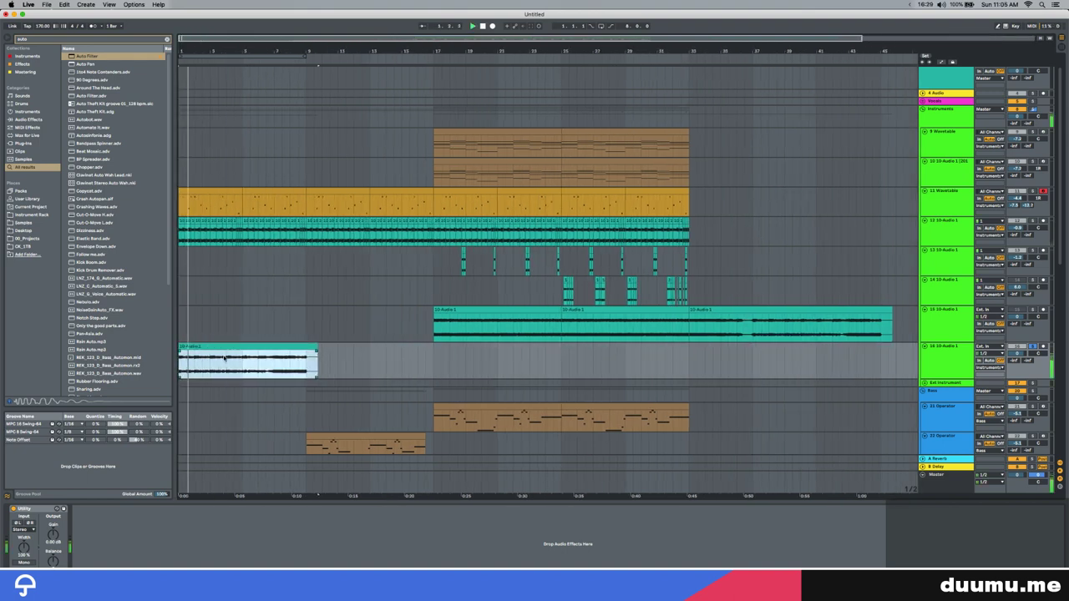
pyautogui.press('+')
pyautogui.hscroll(-1, 228, 359)
pyautogui.click(260, 368)
pyautogui.press('super+e')
pyautogui.click(269, 346)
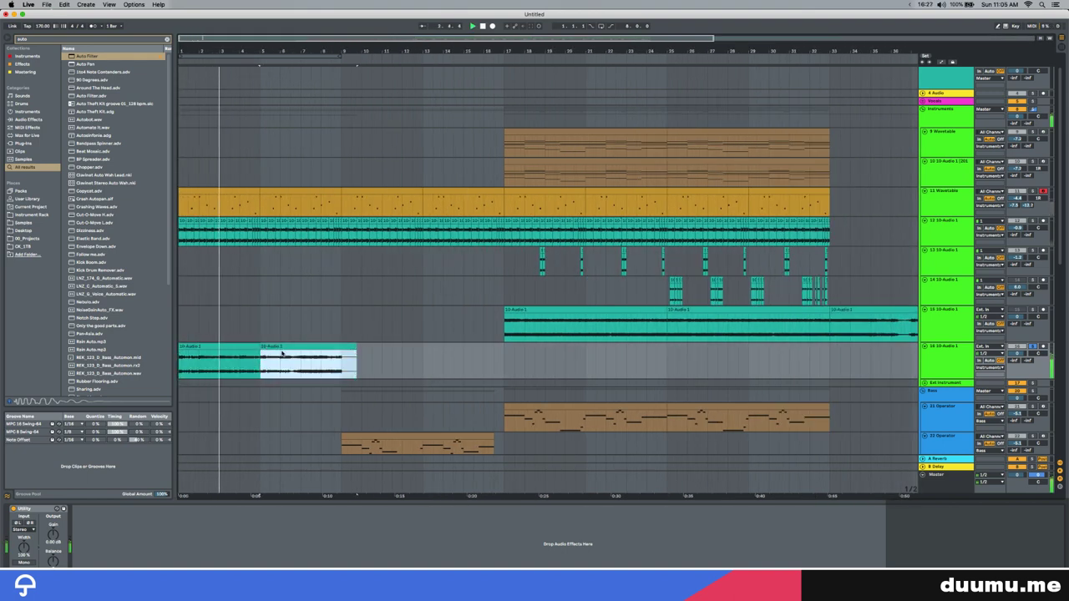
pyautogui.click(309, 377)
pyautogui.press('space')
pyautogui.press('space')
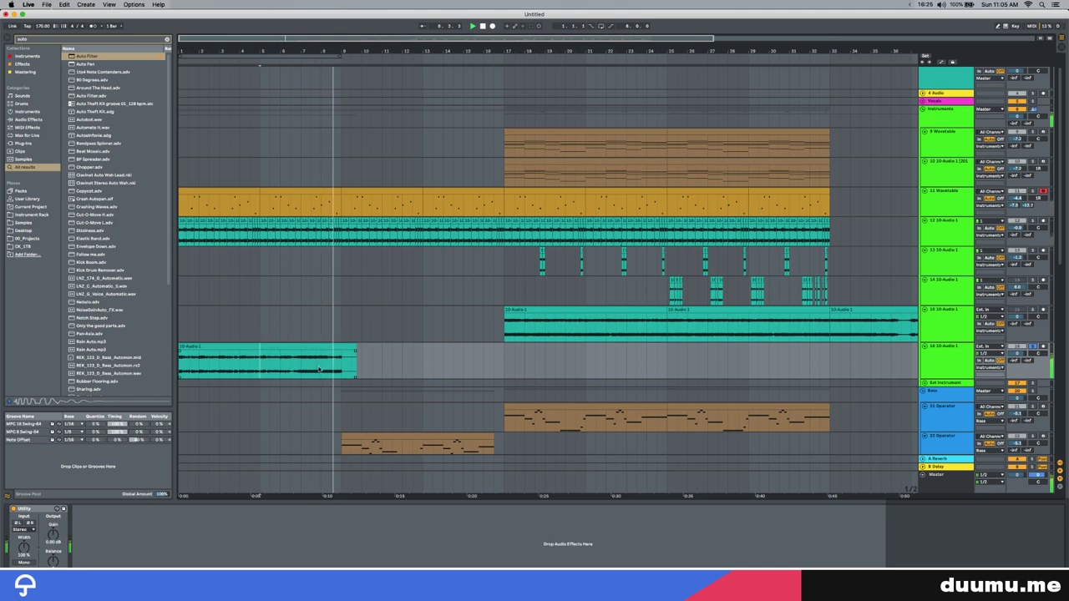
pyautogui.press('space')
pyautogui.press('super+z')
# Extend the clip on track 16 to bar 17 and set the loop to its full length
pyautogui.press('Delete')
pyautogui.moveTo(342, 366); pyautogui.dragTo(502, 346)
pyautogui.click(312, 357)
pyautogui.click(311, 347)
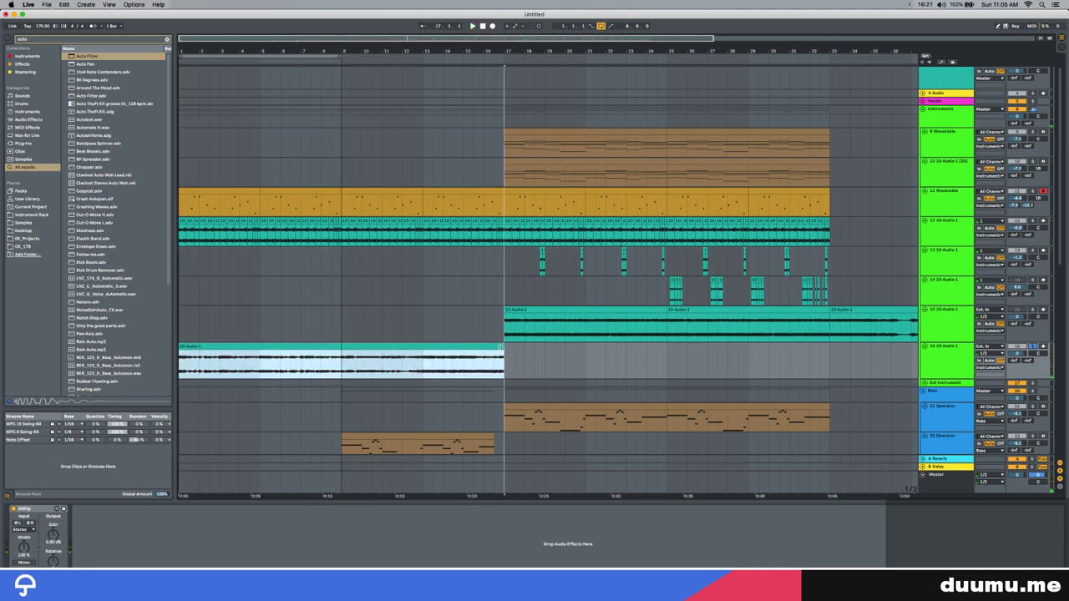
pyautogui.press('super+l')
# Add an Auto Filter to track 16 and set its high-pass frequency to 117 Hz during playback
pyautogui.press('super+f')
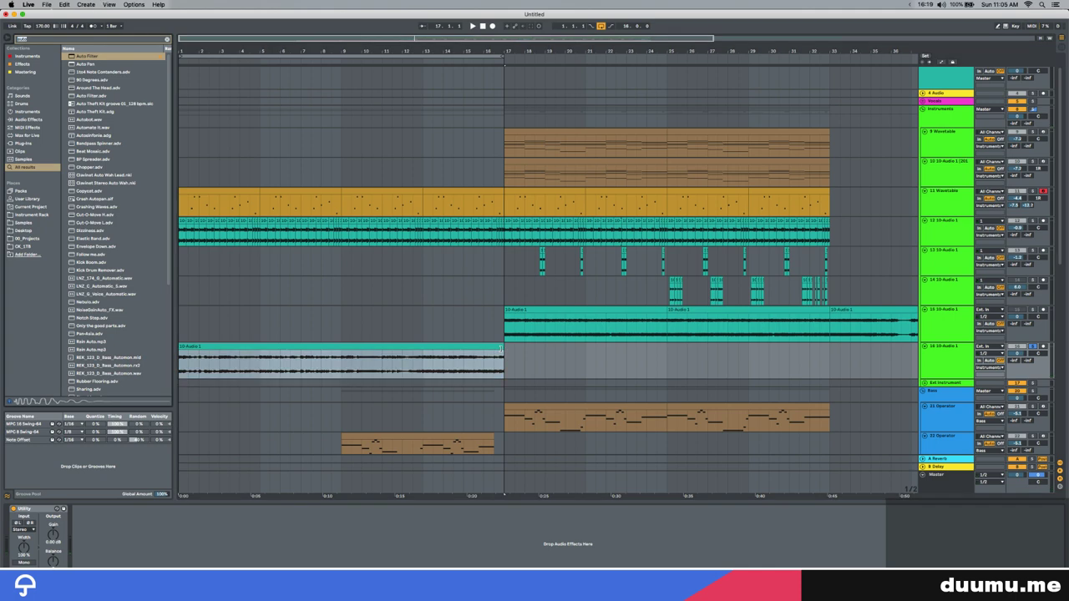
pyautogui.press('Return')
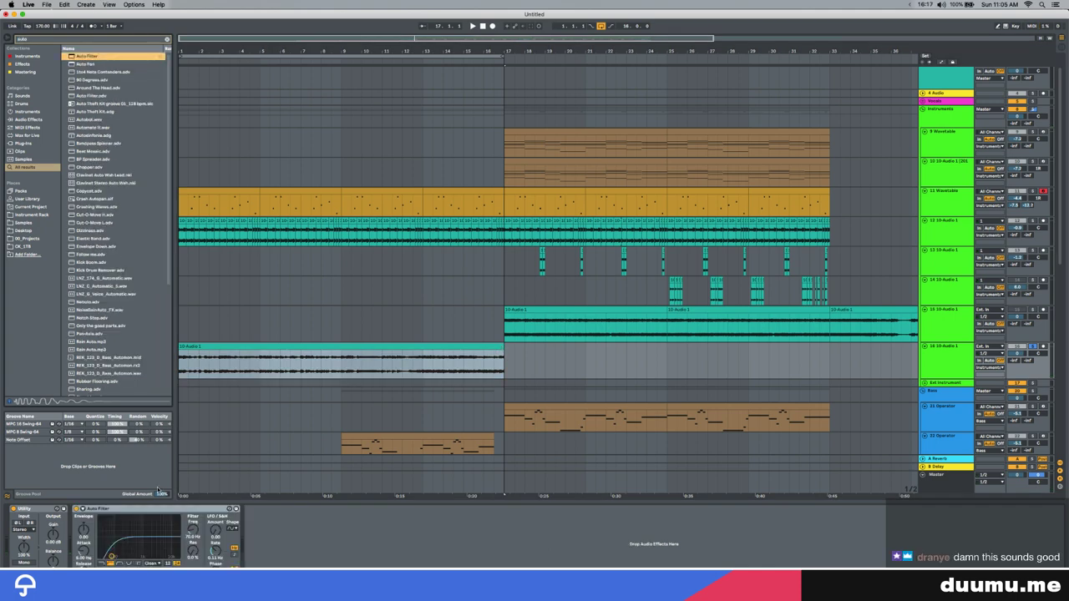
pyautogui.press('space')
pyautogui.moveTo(192, 539); pyautogui.dragTo(191, 535)
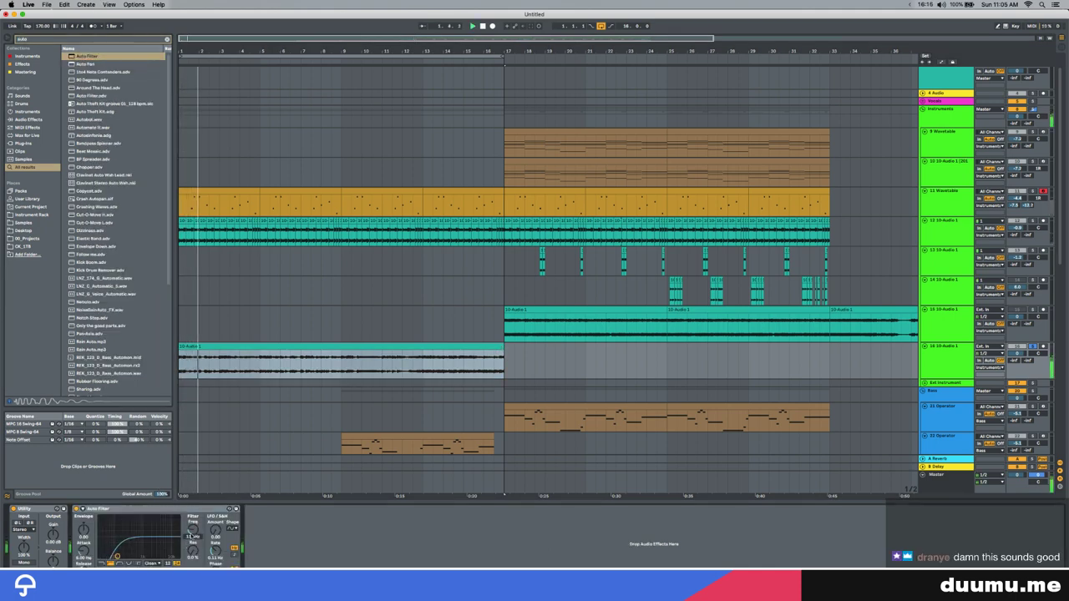
# Search the browser for "resonator", add Resonators after the Auto Filter on track 16 and unsolo the track
pyautogui.press('super+f')
pyautogui.write('reese')
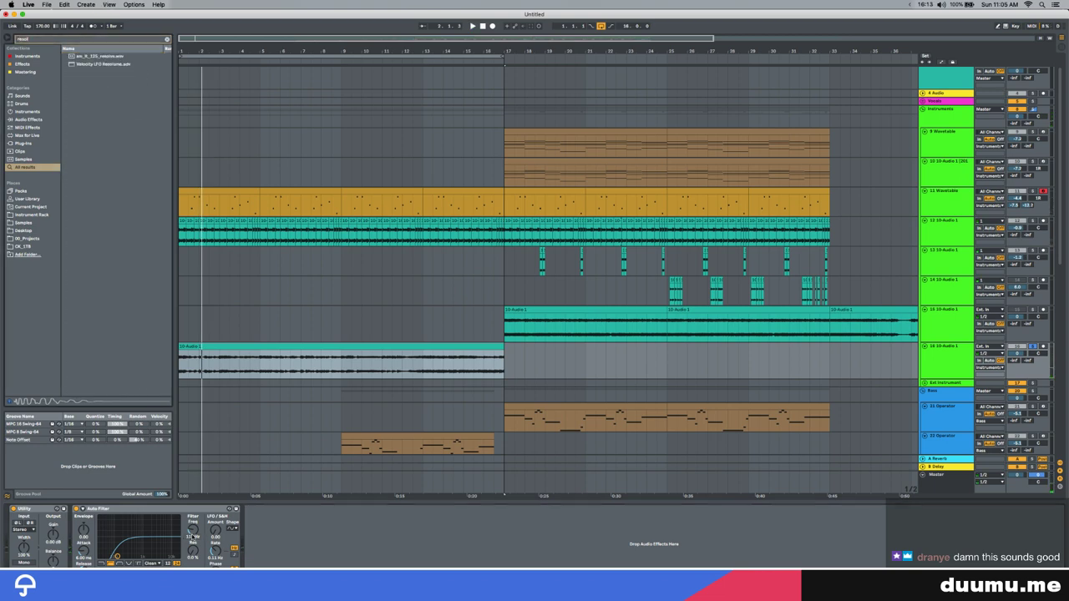
pyautogui.write('nator')
pyautogui.press('Down')
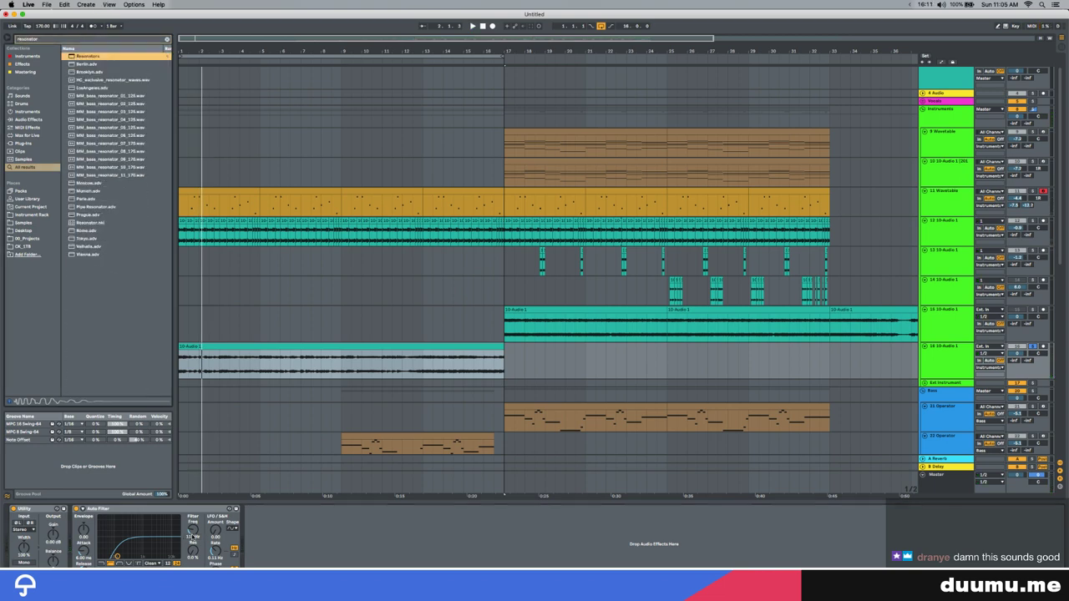
pyautogui.press('Return')
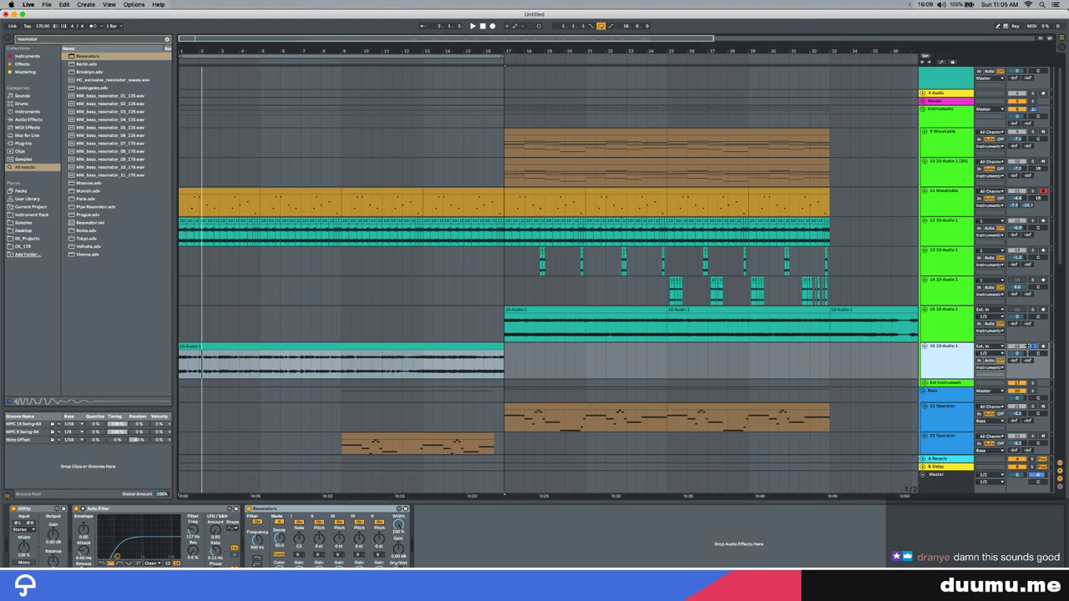
pyautogui.click(1032, 346)
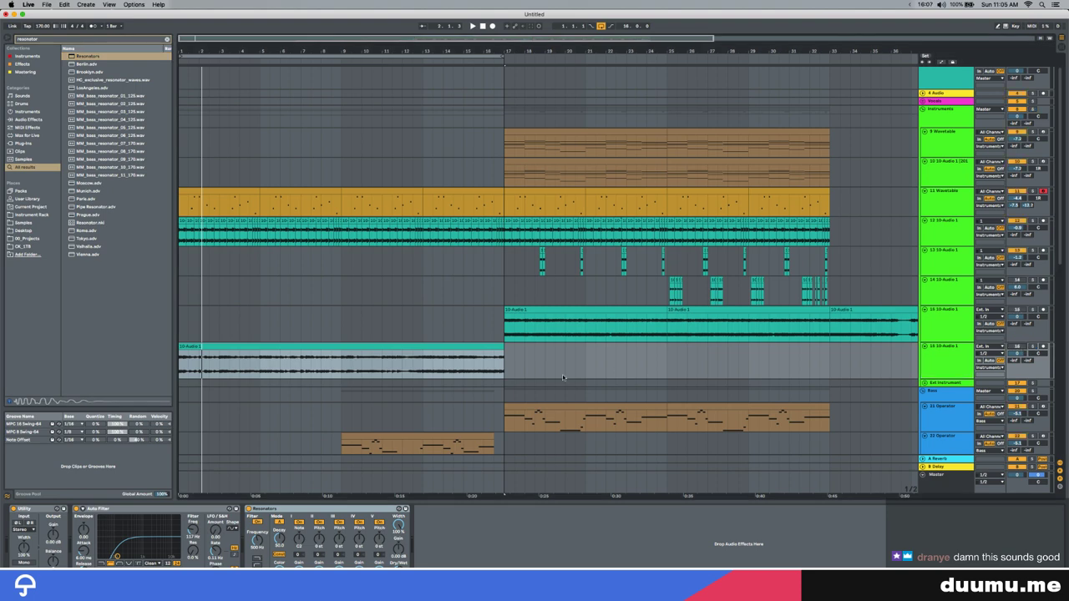
# Examine the first chord's notes in track 10's clip at bar 17, and return to the devices of track 16
pyautogui.scroll(-2, 562, 375)
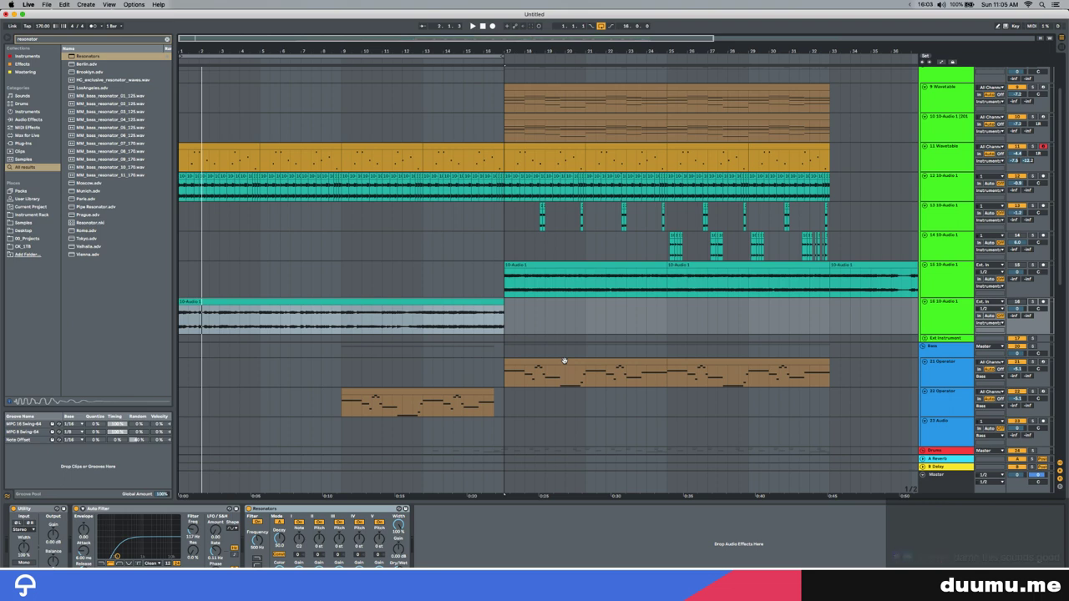
pyautogui.scroll(3, 551, 325)
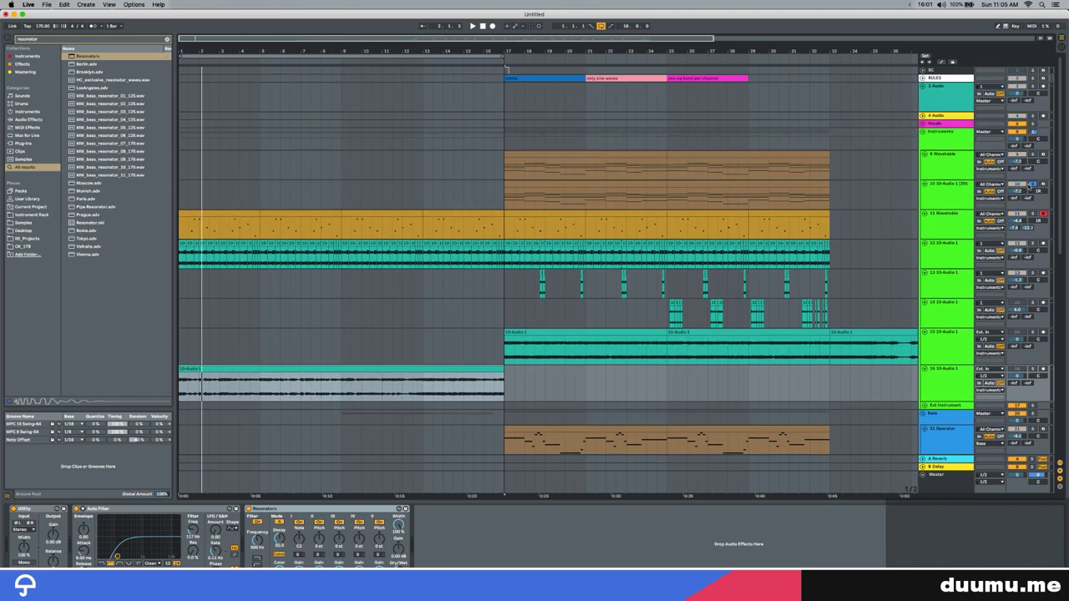
pyautogui.doubleClick(504, 191)
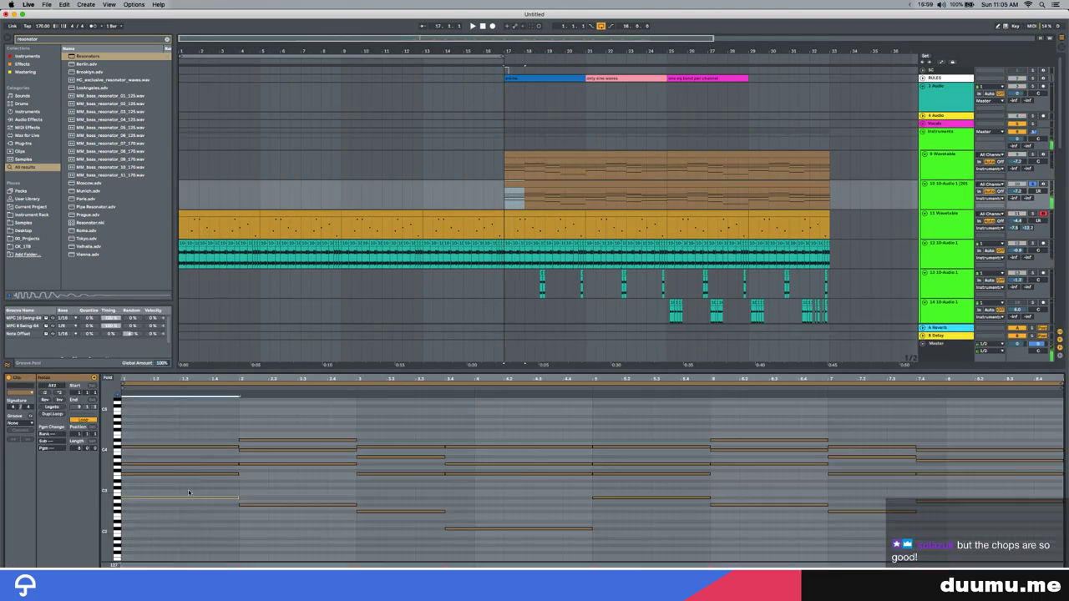
pyautogui.click(165, 503)
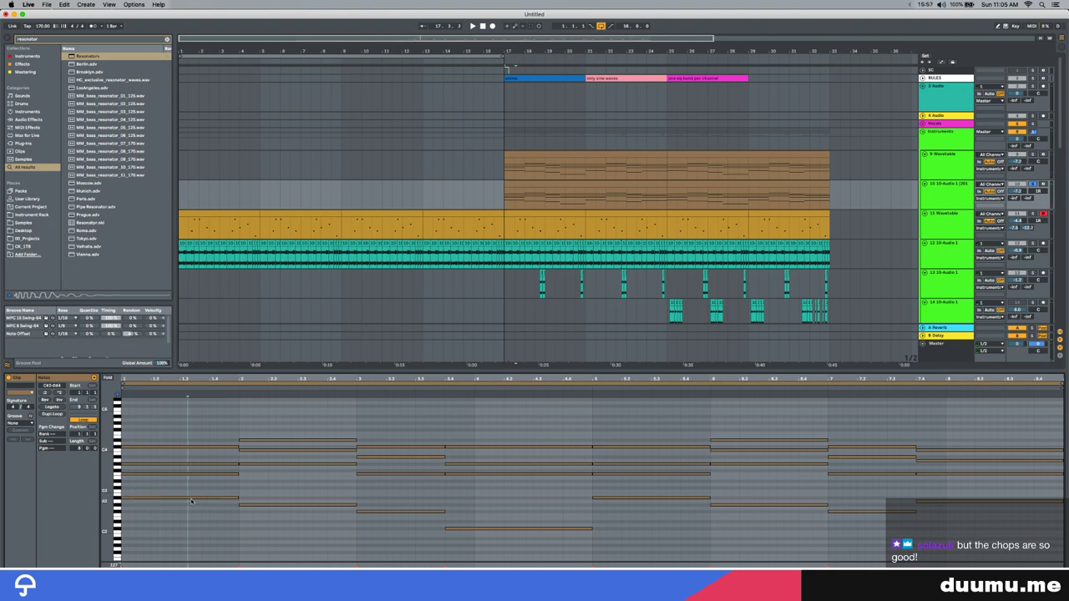
pyautogui.click(192, 499)
pyautogui.hotkey('shift', 'Tab')
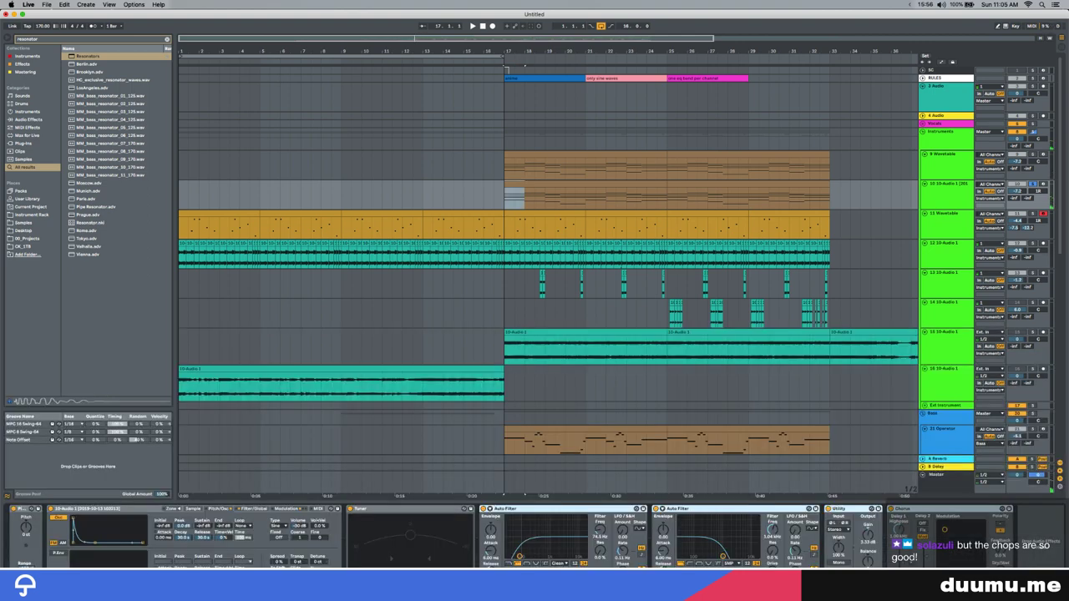
pyautogui.click(217, 369)
pyautogui.doubleClick(554, 182)
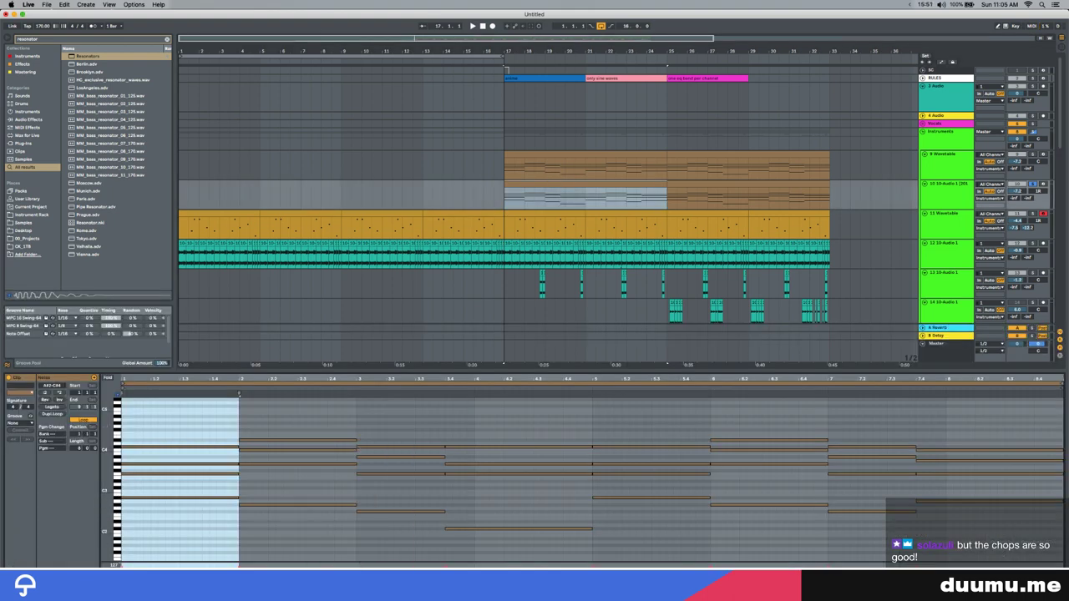
pyautogui.hotkey('shift', 'Tab')
pyautogui.click(289, 370)
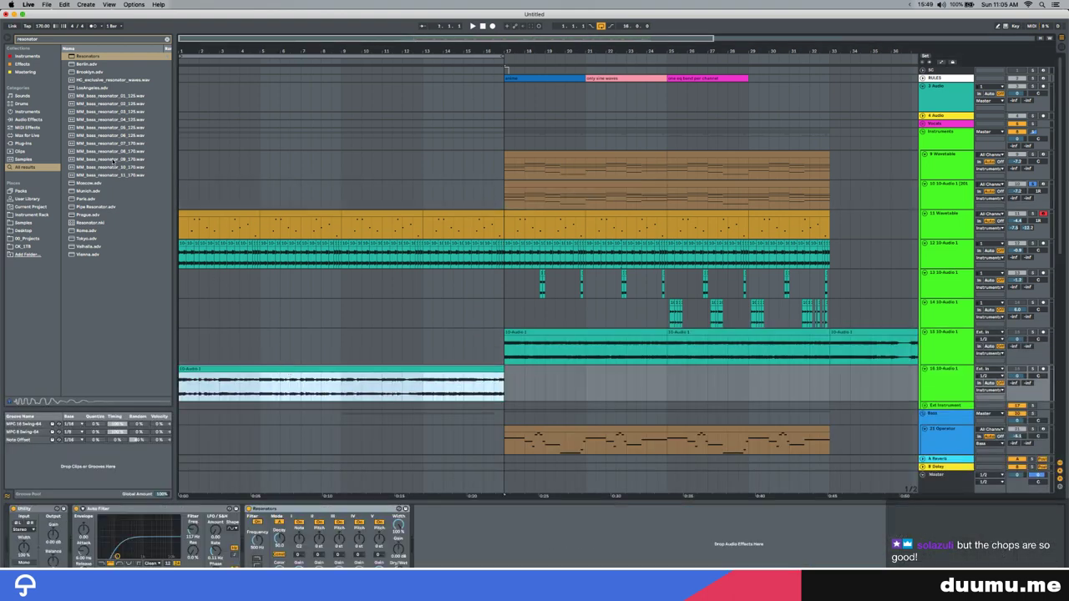
# Tune the pitches of the Resonators voices while playing audio track 16 soloed
pyautogui.click(323, 544)
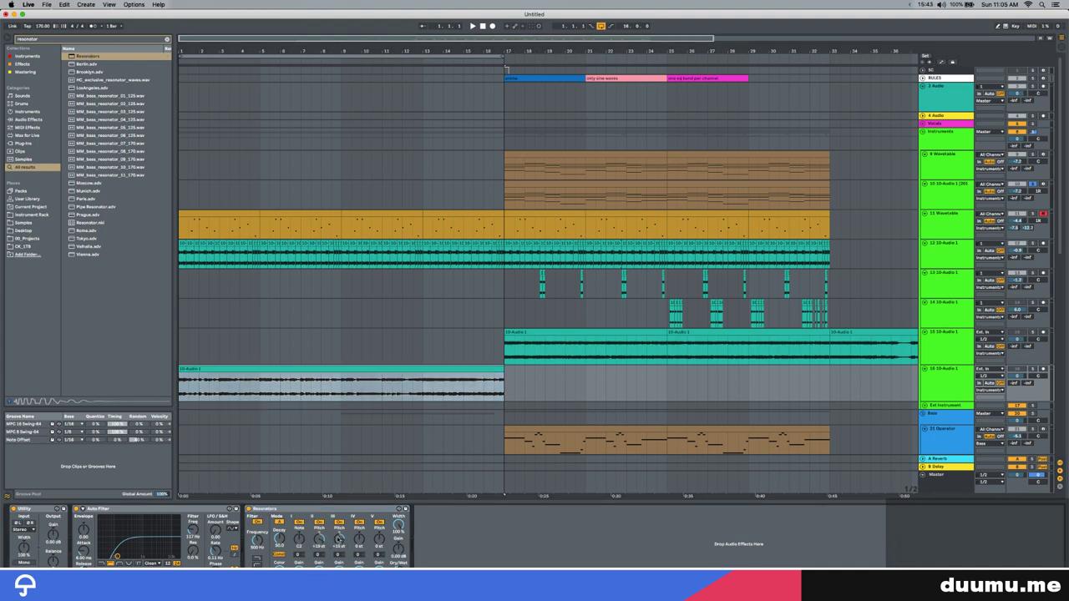
pyautogui.click(1031, 368)
pyautogui.press('space')
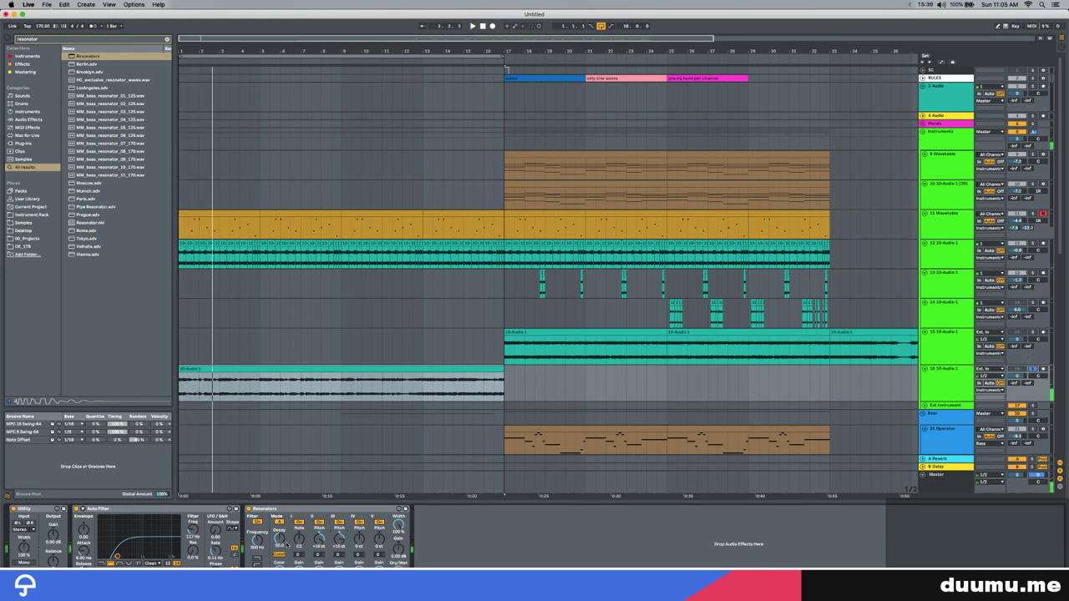
pyautogui.press('space')
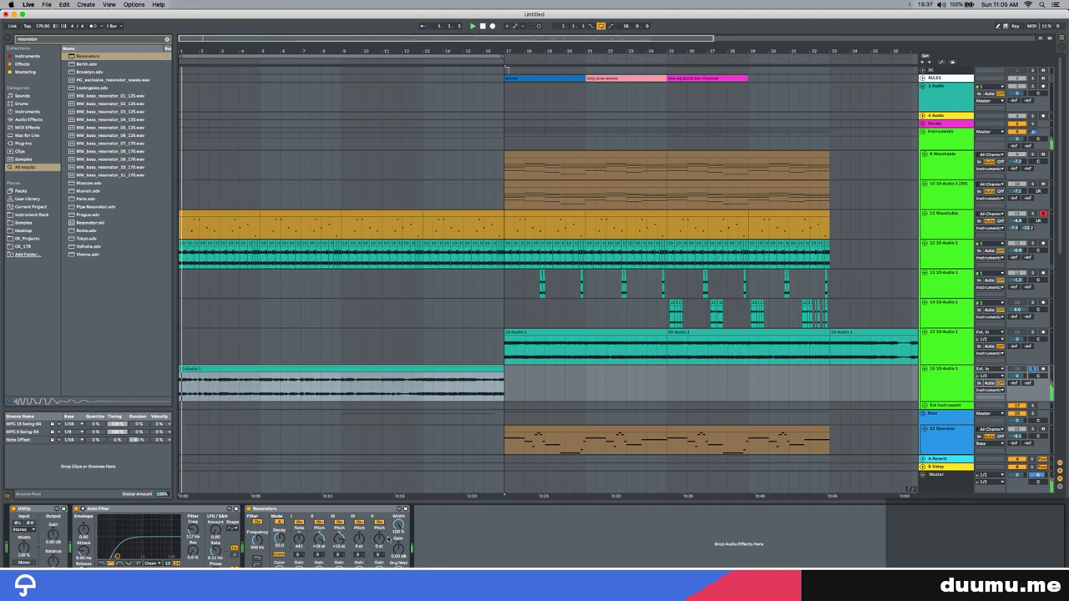
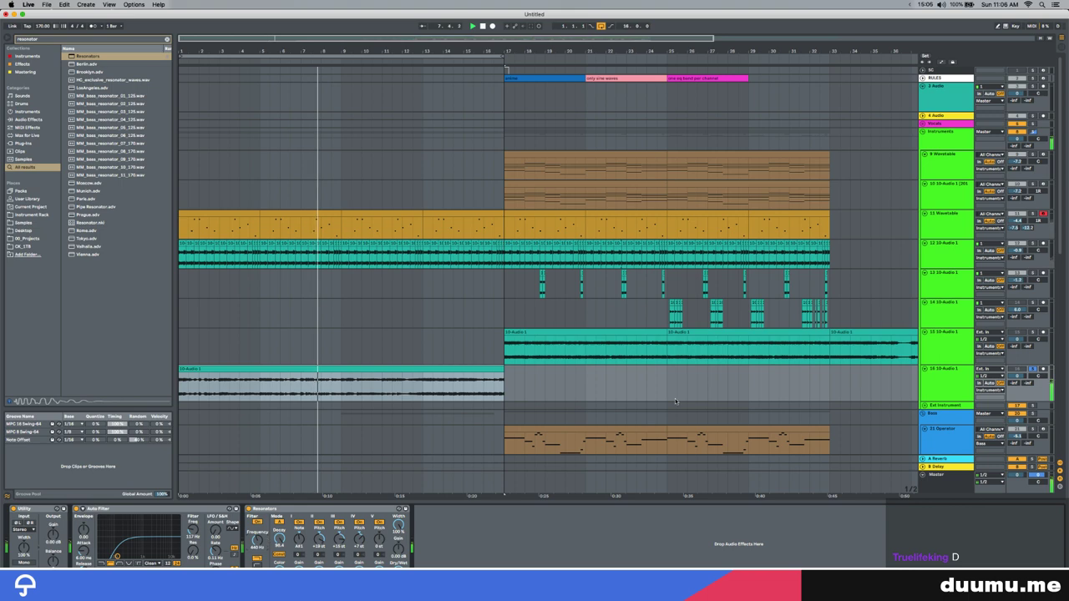
# Freeze track 16 and flatten it so the resonator effects are rendered into the audio
pyautogui.rightClick(942, 372)
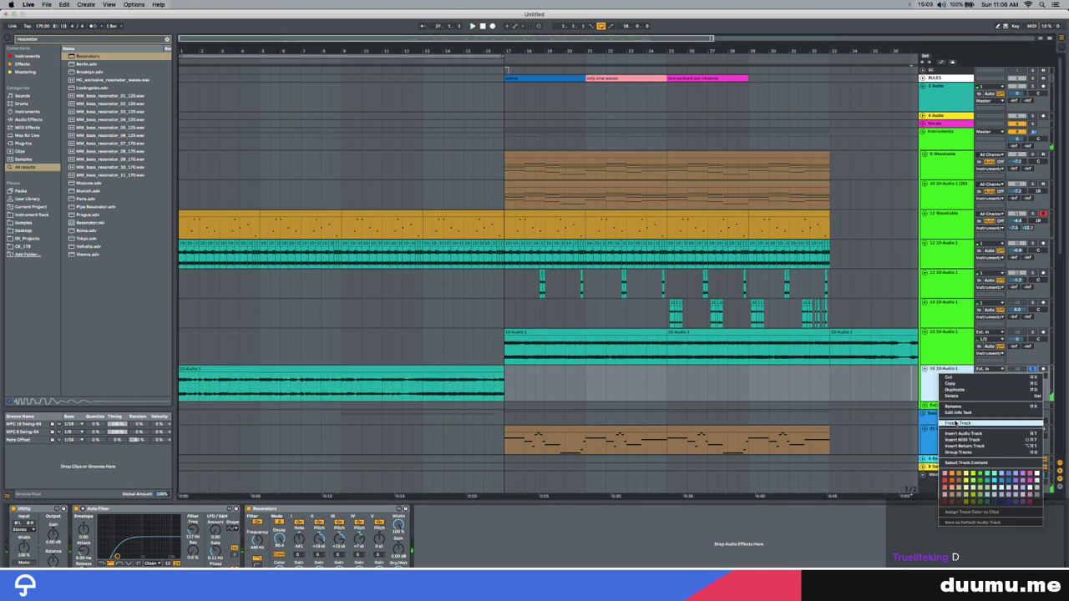
pyautogui.click(957, 424)
pyautogui.rightClick(941, 386)
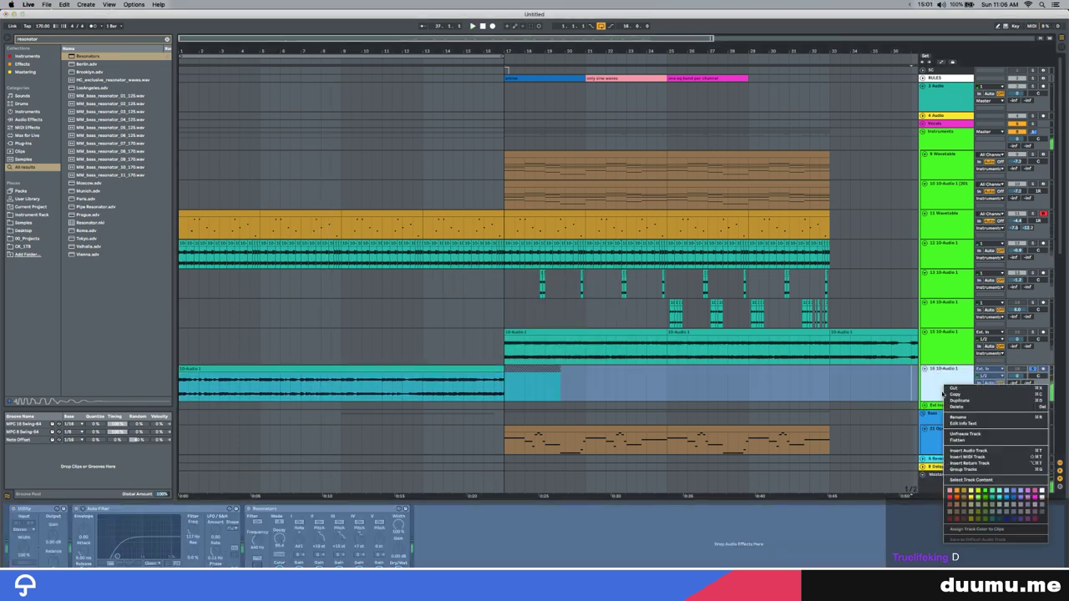
pyautogui.click(955, 440)
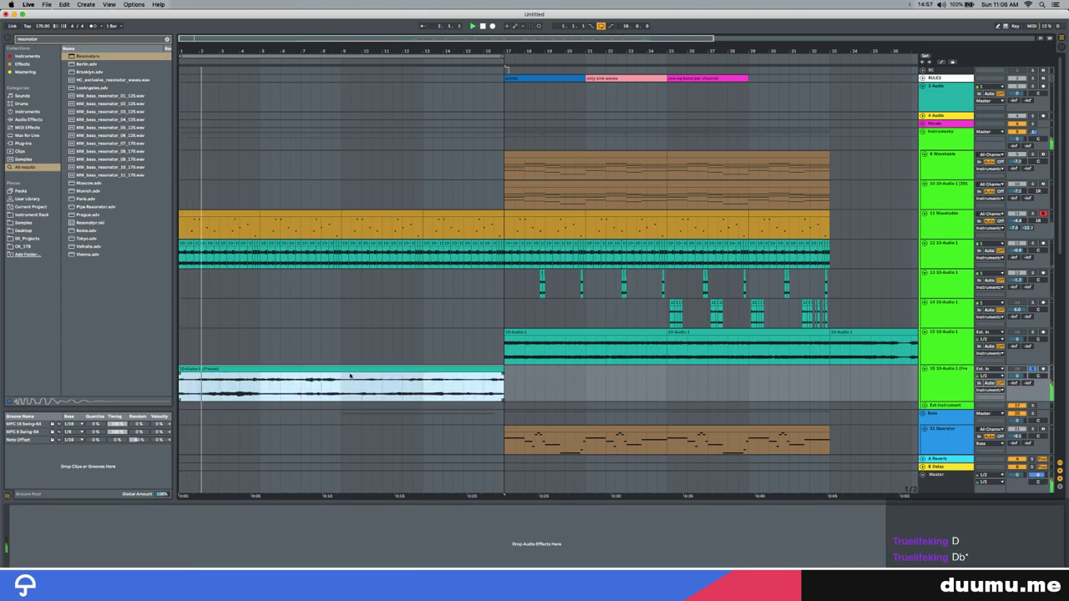
# Set the flattened clip's transpose to 12 st and its warp mode to Texture, with playback running
pyautogui.doubleClick(259, 368)
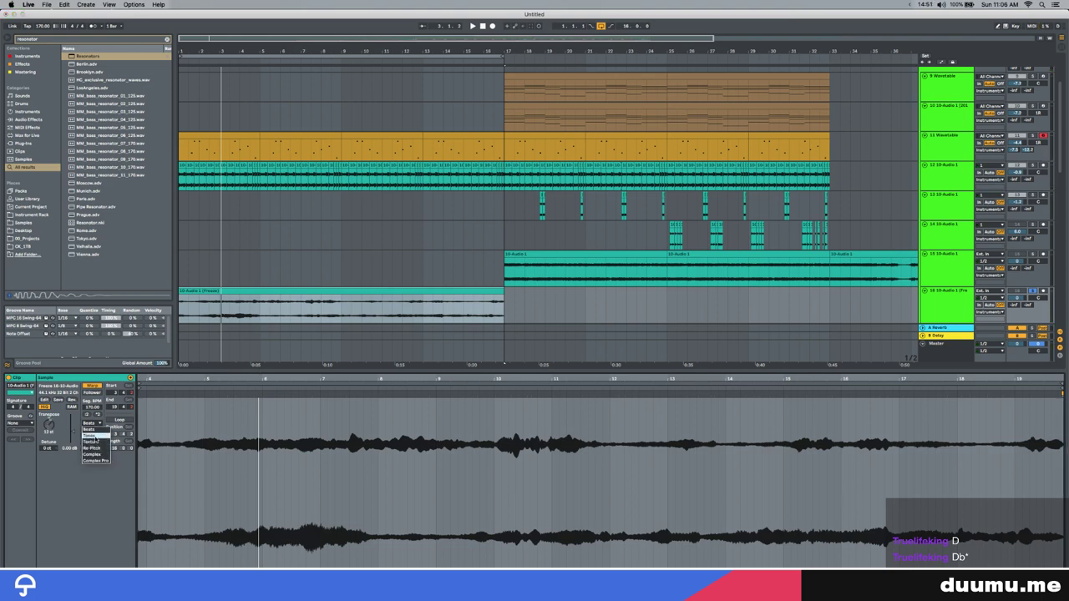
pyautogui.press('space')
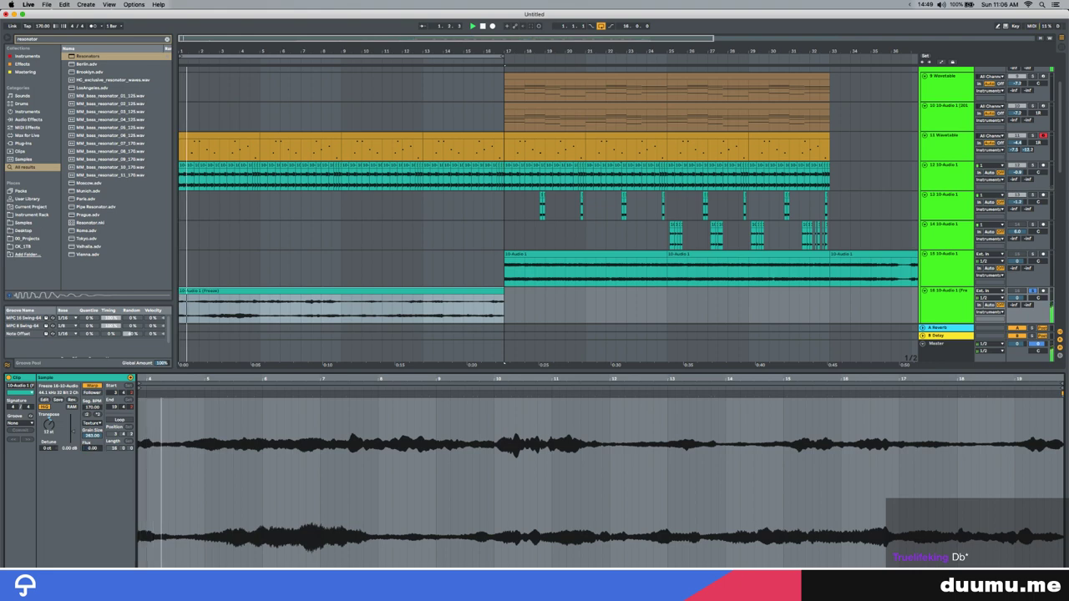
pyautogui.hotkey('shift', 'Tab')
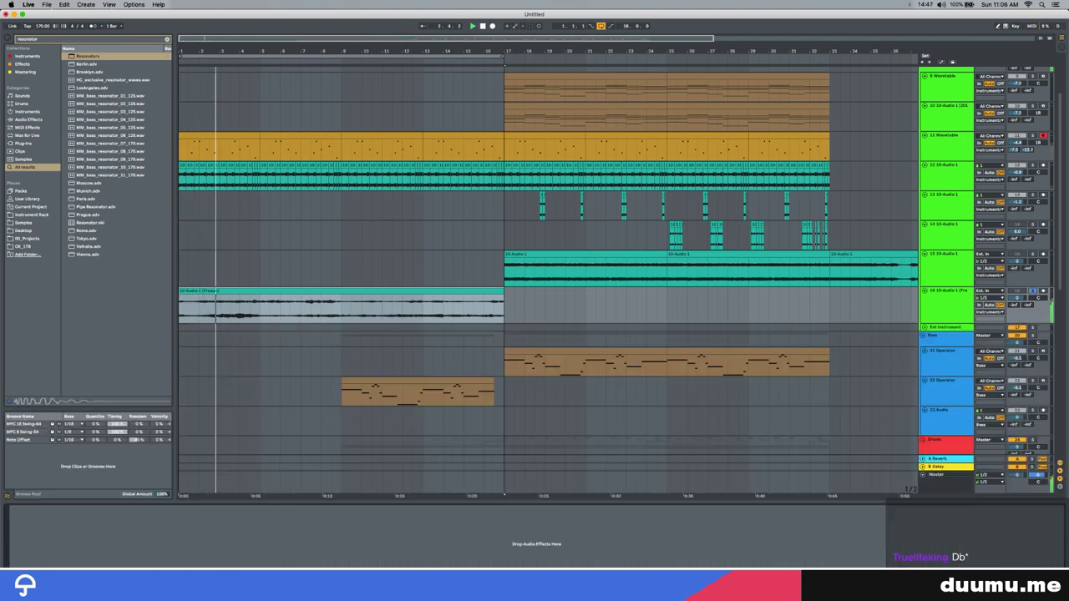
# Add the Space FX rack to the track, lowering its dry volume and raising its reverb dry/wet level
pyautogui.write('space')
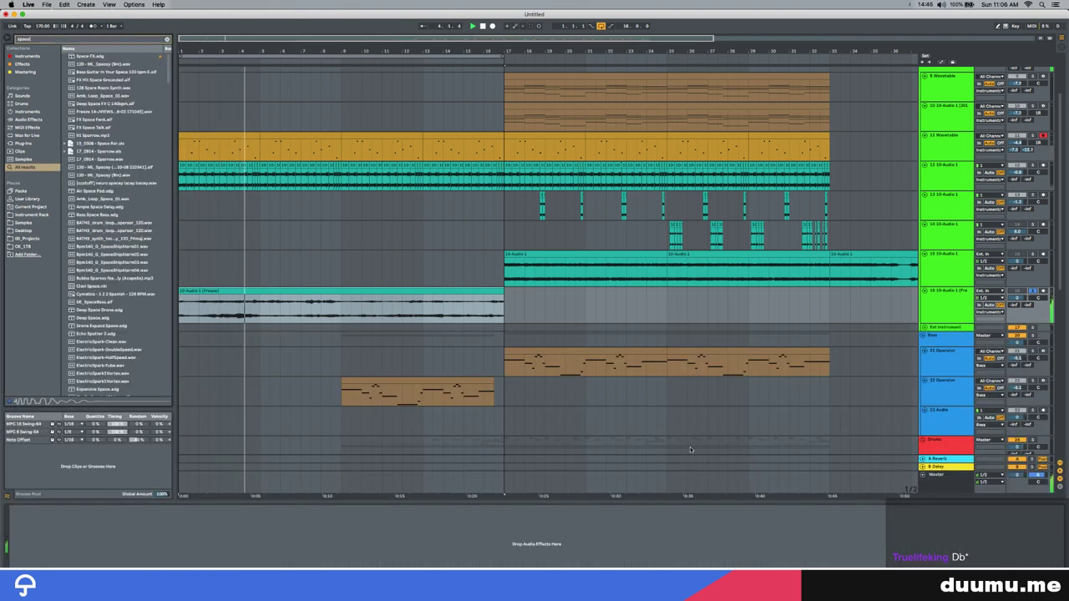
pyautogui.press('Down')
pyautogui.press('Return')
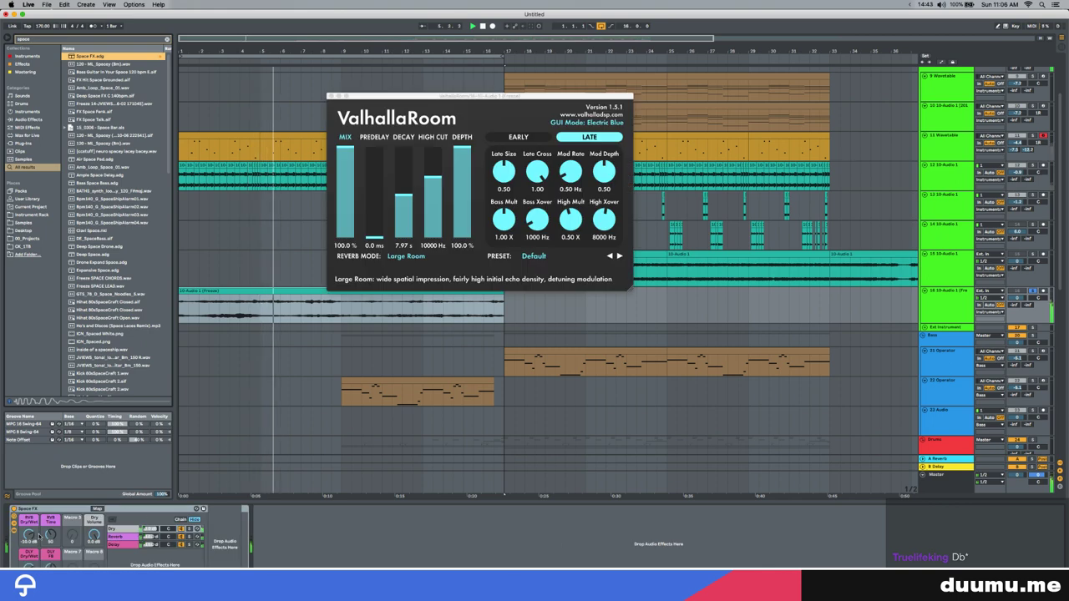
pyautogui.moveTo(94, 535); pyautogui.dragTo(94, 551)
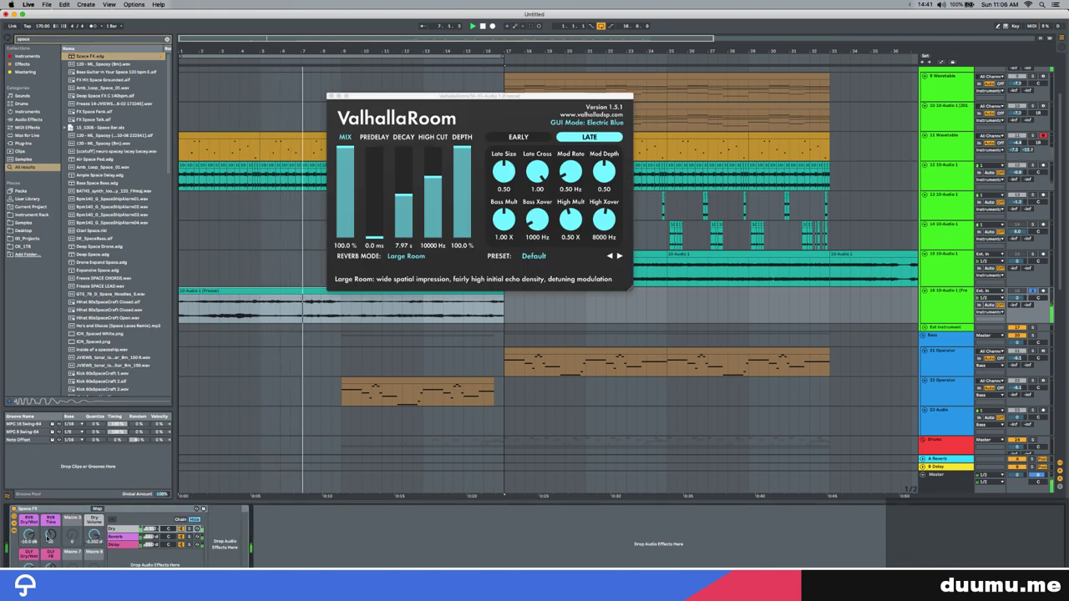
pyautogui.moveTo(29, 535); pyautogui.dragTo(29, 522)
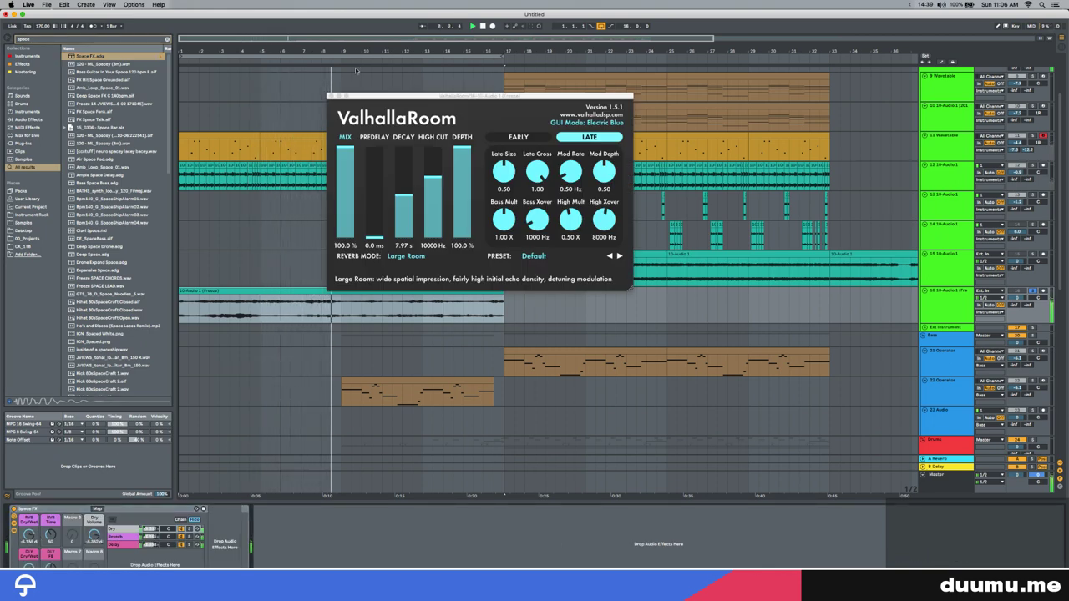
pyautogui.click(330, 97)
# Add a Channel EQ after Space FX and cut its mid band around 1.50 kHz
pyautogui.press('super+f')
pyautogui.write('channel')
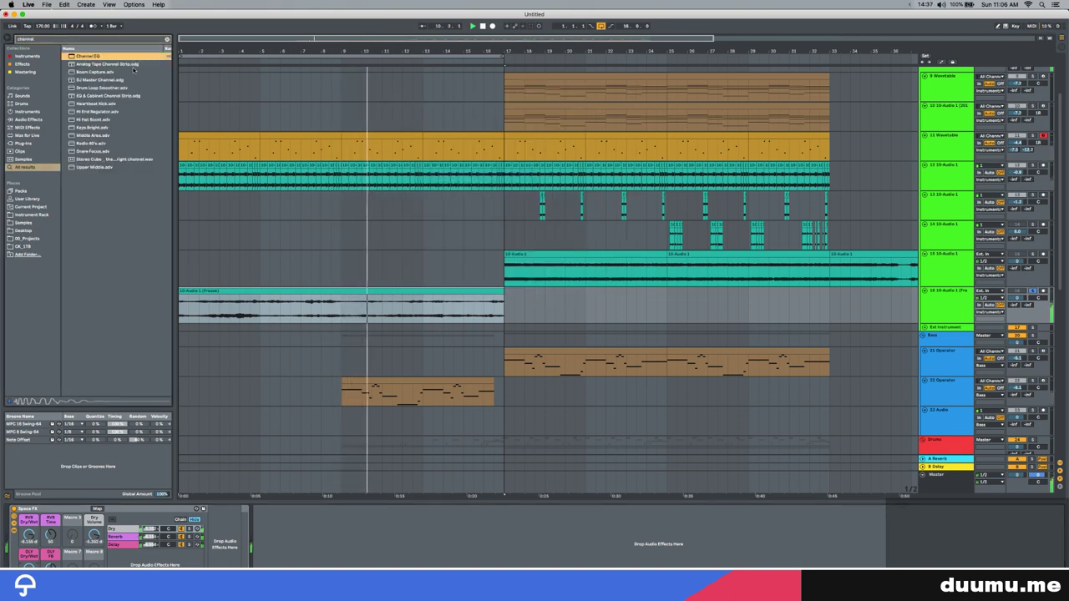
pyautogui.press('Return')
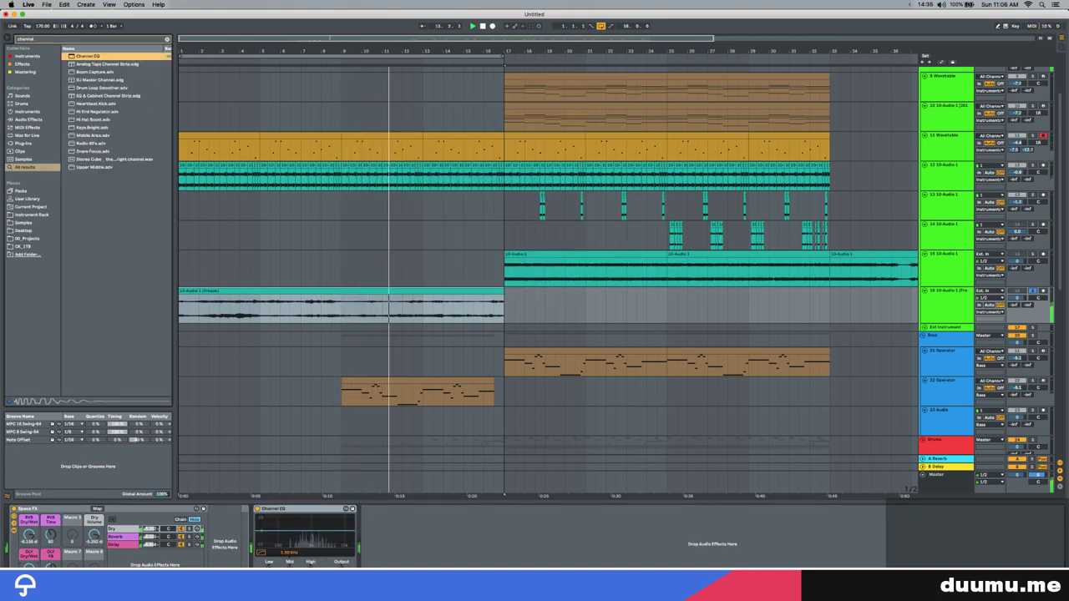
pyautogui.moveTo(290, 573); pyautogui.dragTo(290, 588)
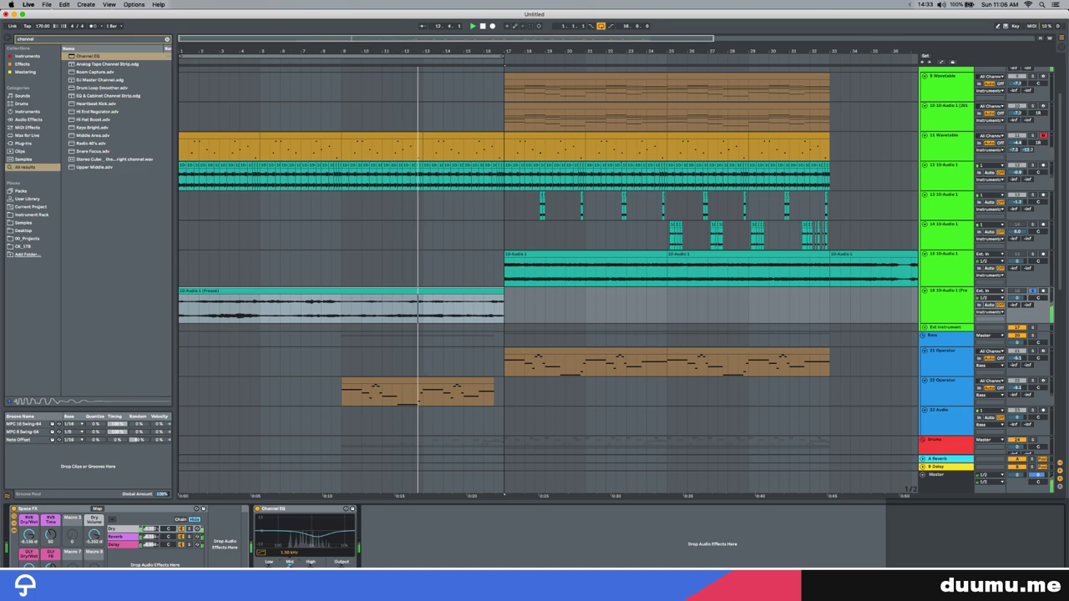
# Add an Auto Filter after the Channel EQ, set it to low-pass and adjust its cutoff frequency
pyautogui.press('super+f')
pyautogui.write('auto')
pyautogui.press('Return')
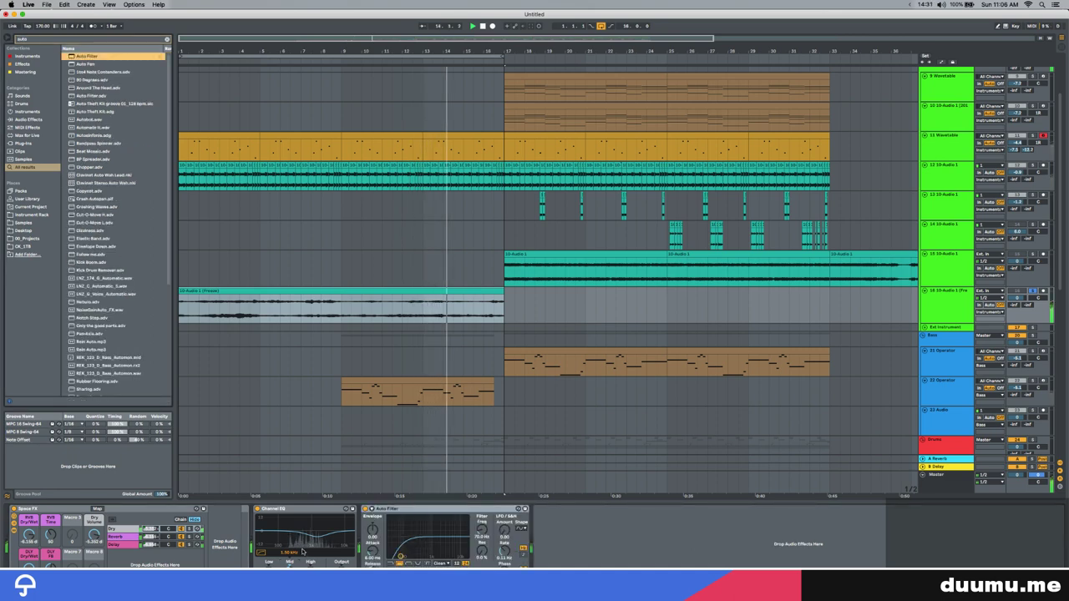
pyautogui.click(390, 563)
pyautogui.moveTo(401, 556); pyautogui.dragTo(430, 556)
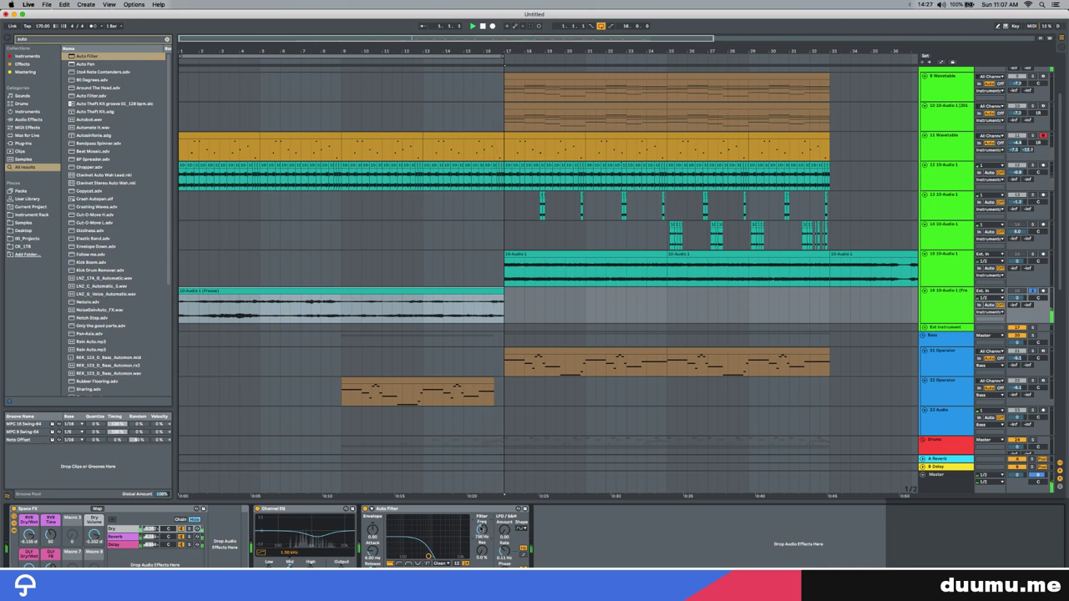
# Add a Vocoder, move it to the start of the device chain ahead of Space FX, and play the result
pyautogui.press('super+f')
pyautogui.write('voc')
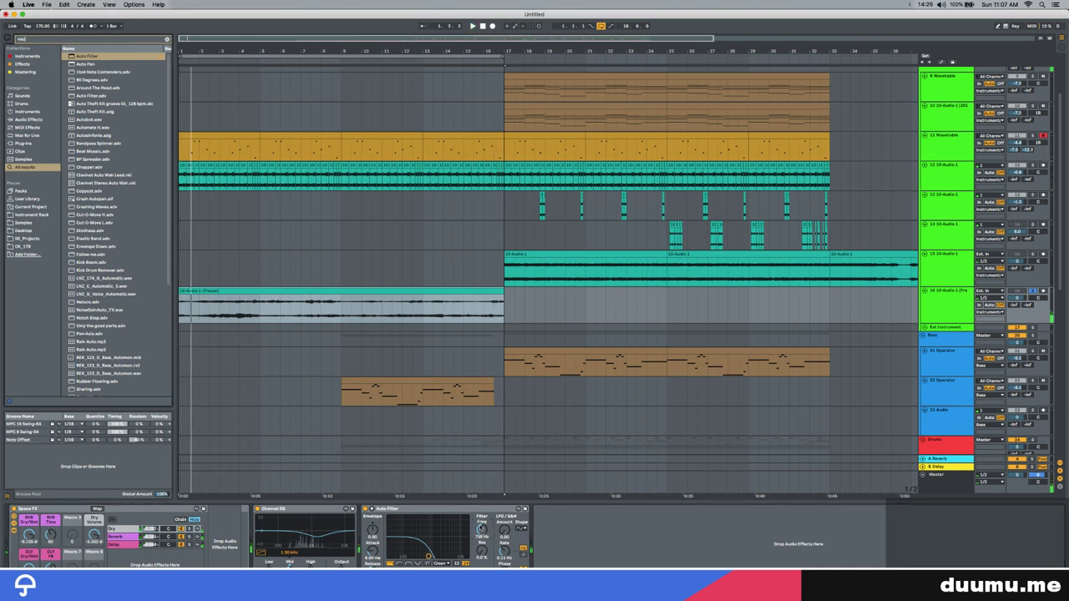
pyautogui.write('oder')
pyautogui.press('Return')
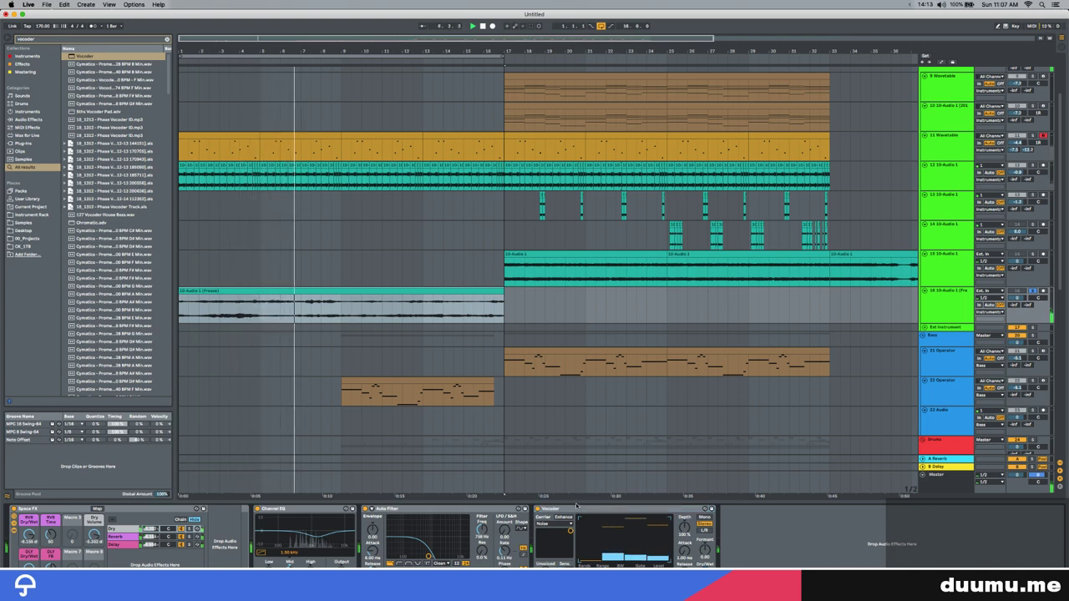
pyautogui.moveTo(578, 508); pyautogui.dragTo(15, 547)
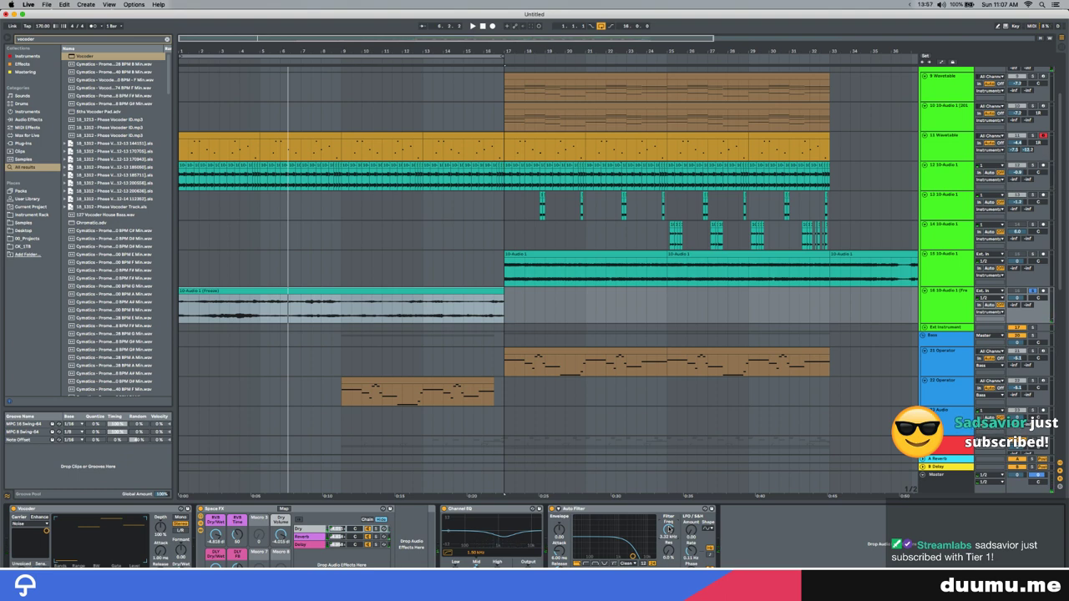
pyautogui.press('space')
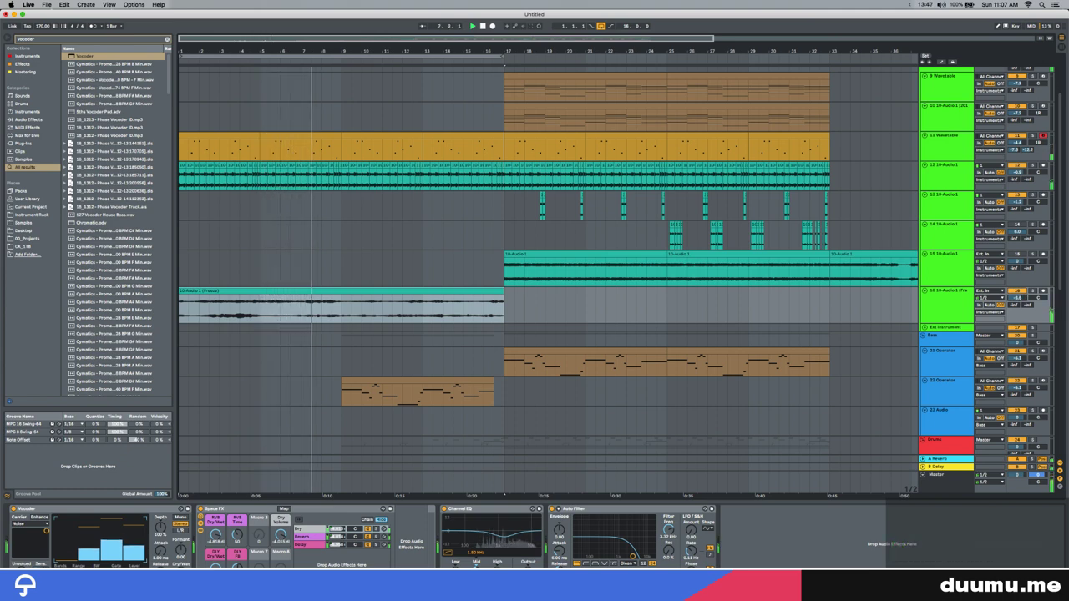
# Duplicate the flattened clip so it continues from bar 17, and raise the track's volume
pyautogui.click(358, 290)
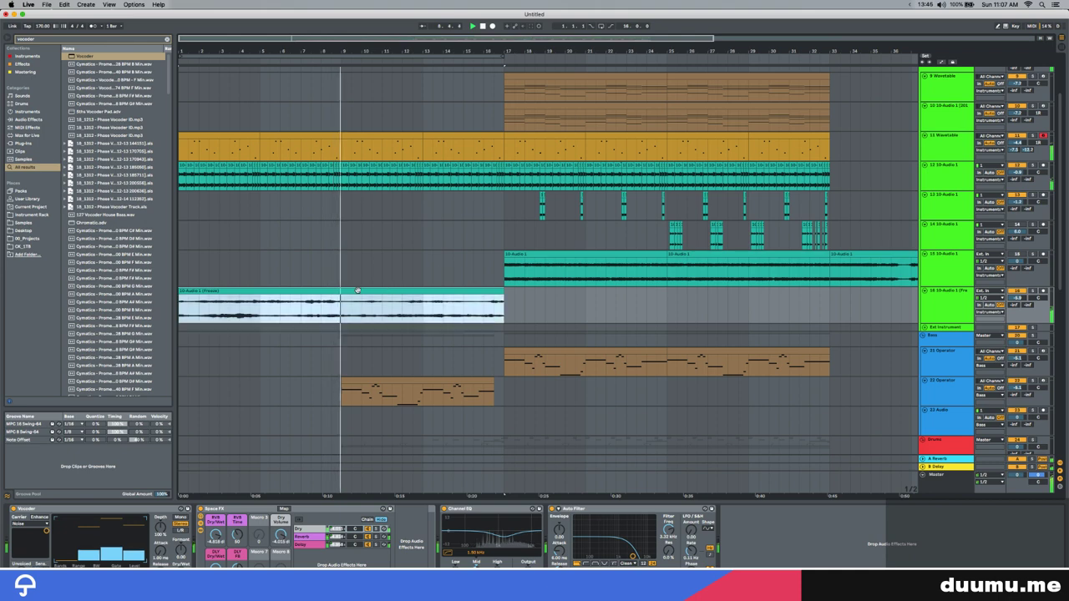
pyautogui.press('super+d')
pyautogui.moveTo(1017, 299); pyautogui.dragTo(1017, 292)
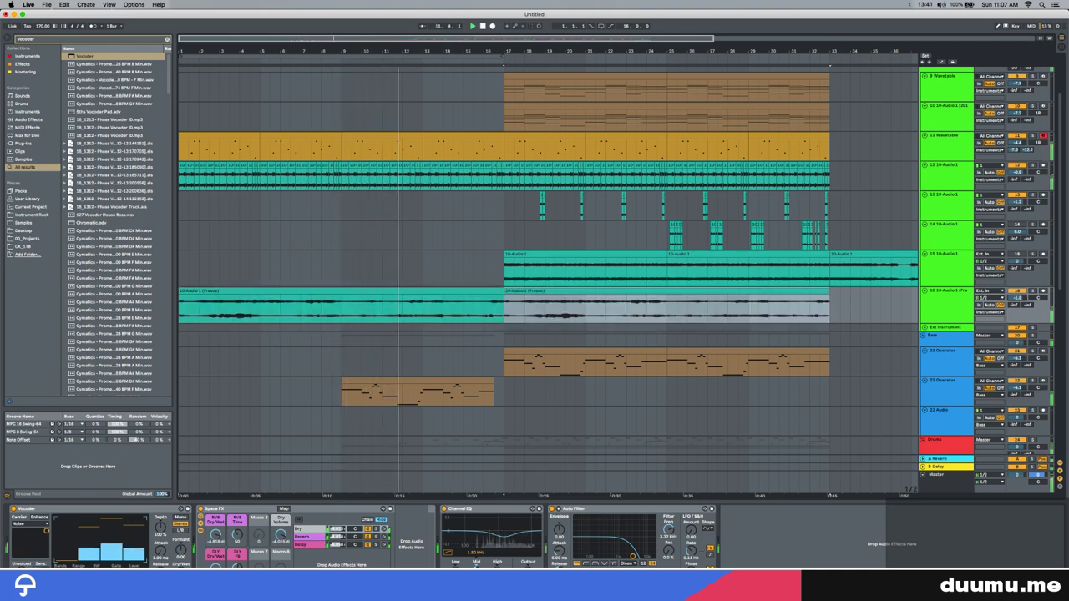
pyautogui.click(474, 320)
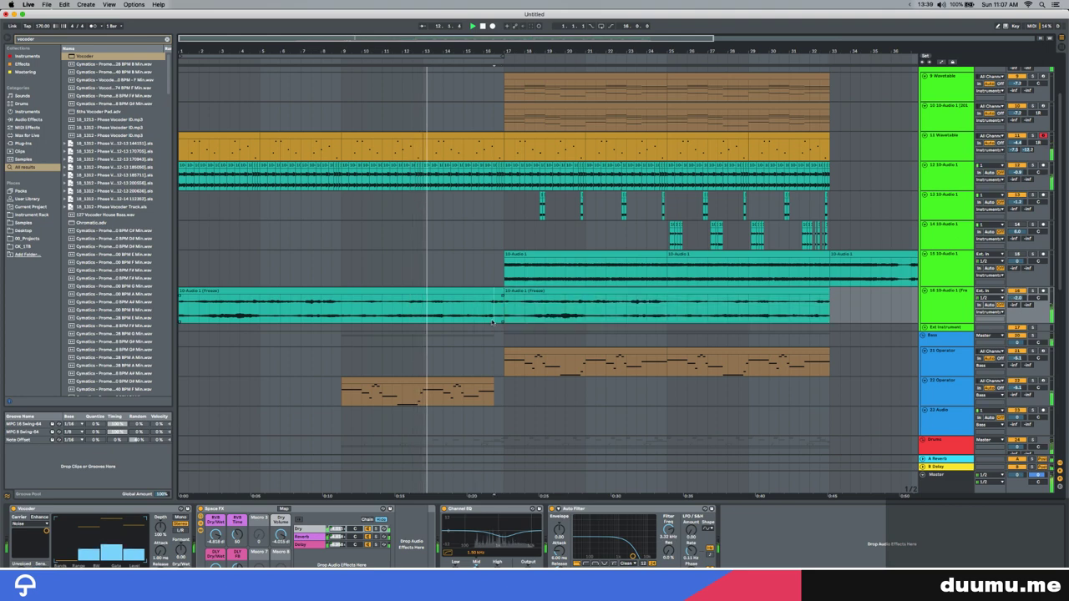
pyautogui.moveTo(494, 318); pyautogui.dragTo(503, 317)
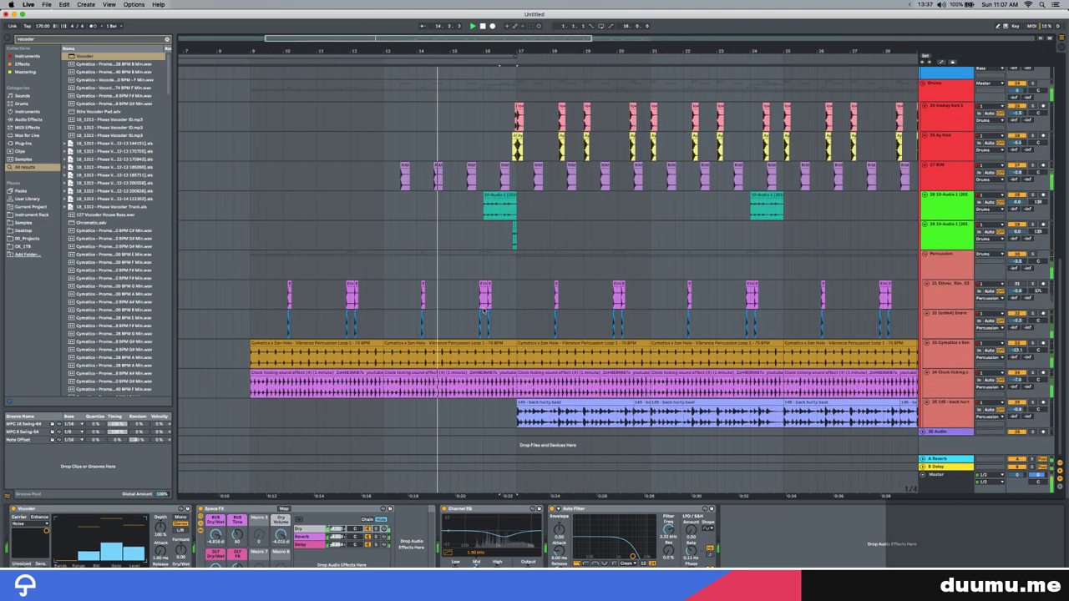
# Remove the Auto Filter and ValhallaRoom effects from the Rim track
pyautogui.click(933, 170)
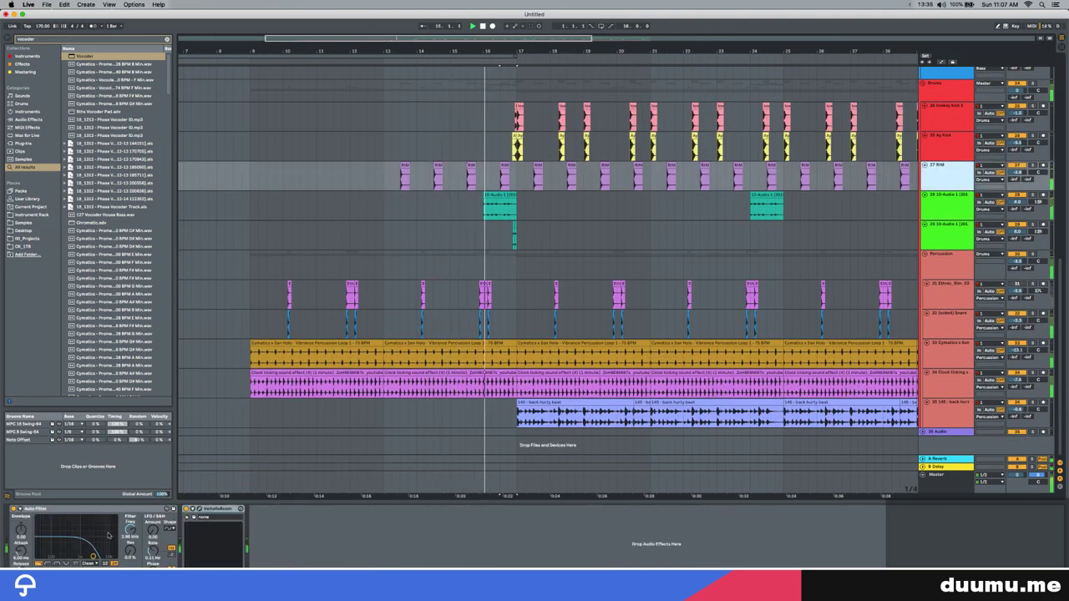
pyautogui.click(129, 527)
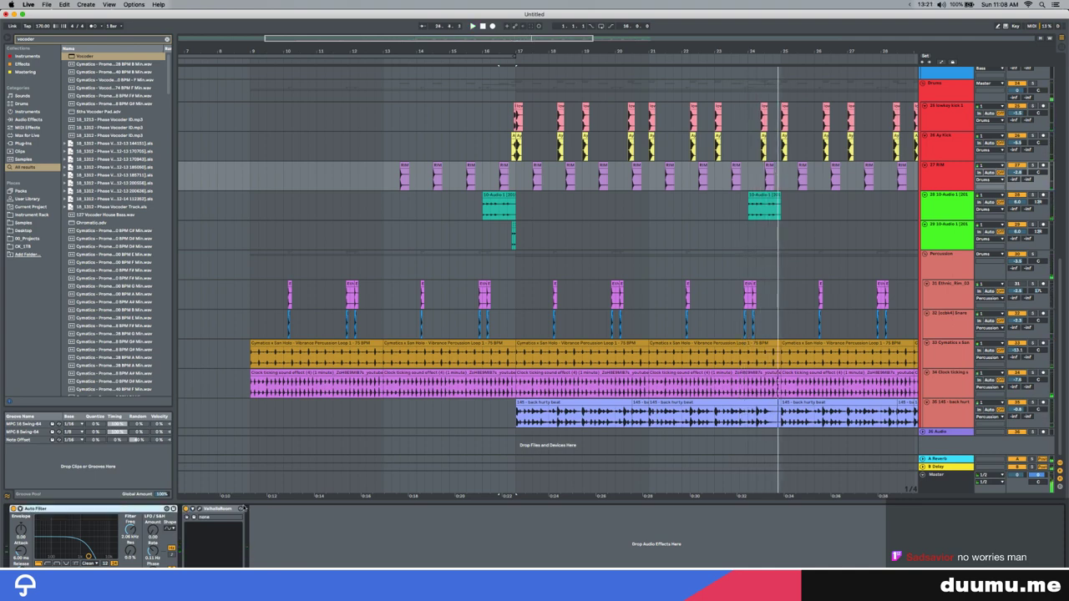
pyautogui.press('Delete')
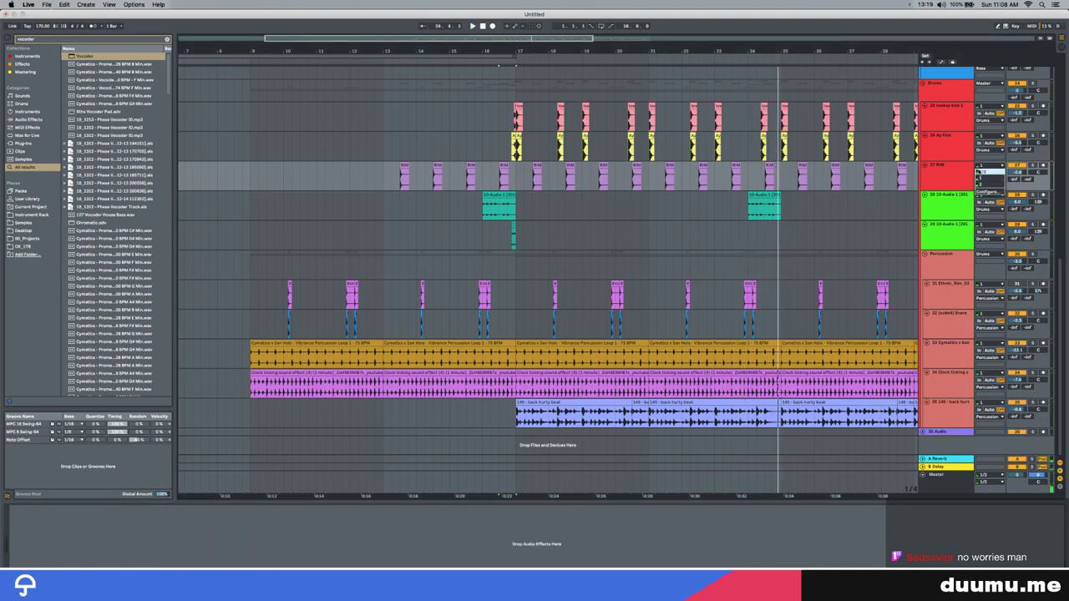
# Insert an audio track below the Rim track and place the Clap Nectarine sample at the first rim hit after bar 13
pyautogui.press('super+t')
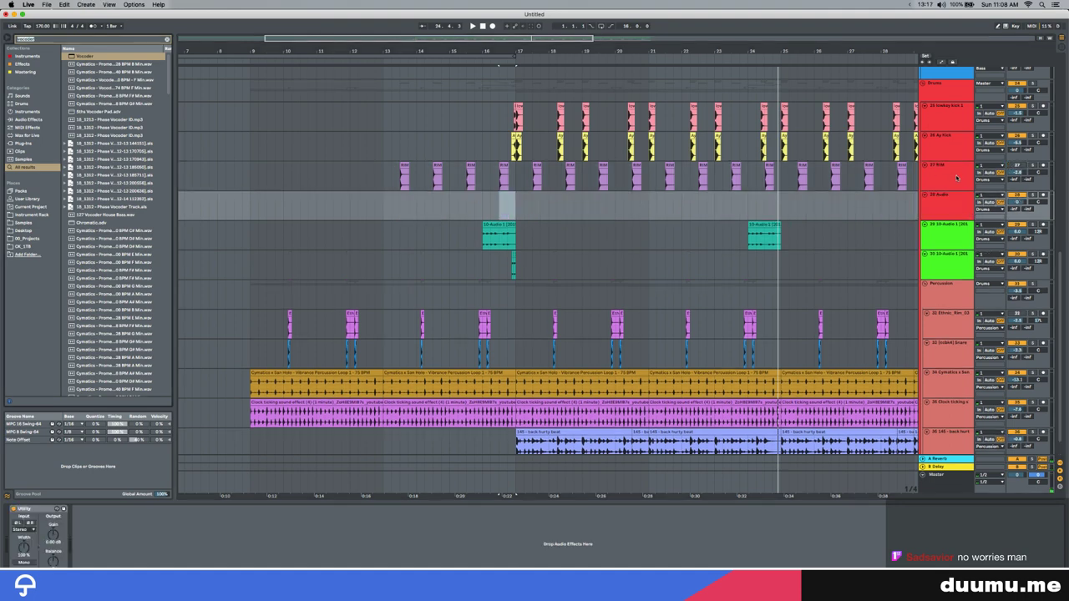
pyautogui.press('super+f')
pyautogui.write('clap')
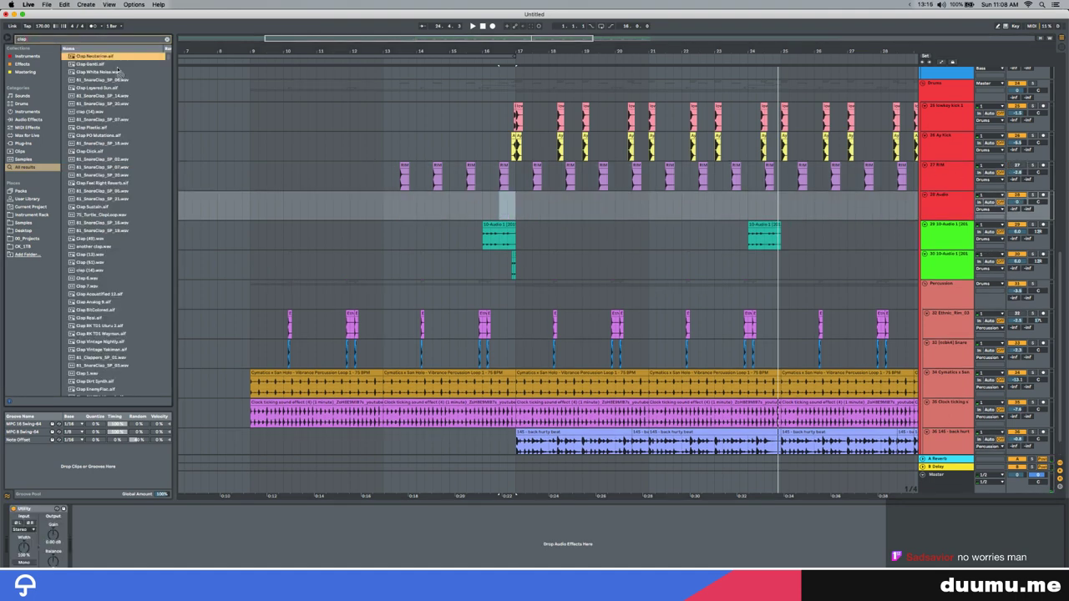
pyautogui.moveTo(117, 71); pyautogui.dragTo(374, 202)
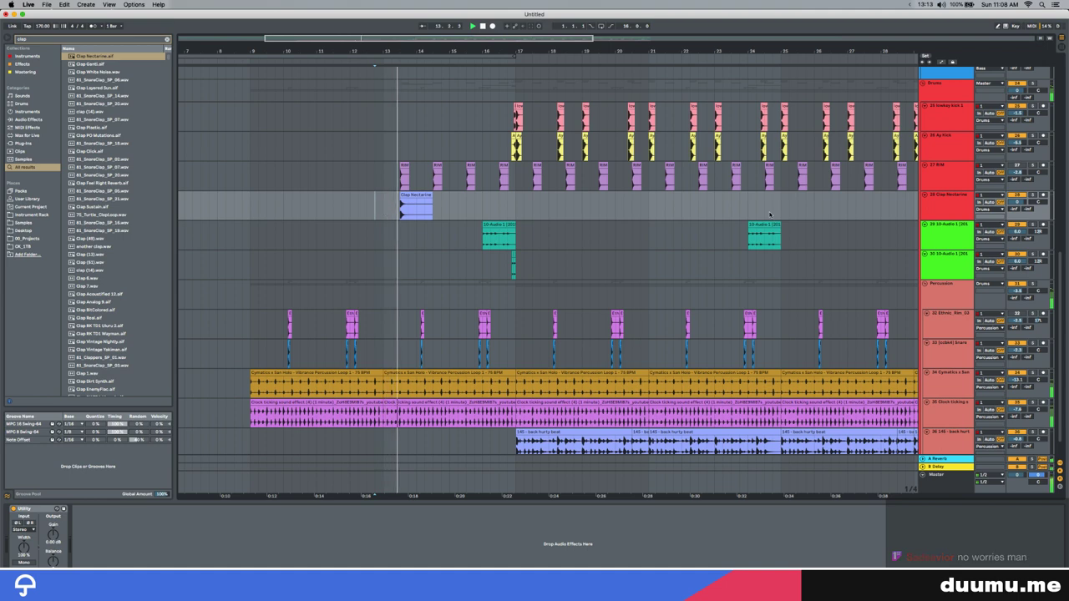
# Turn off warping for the clap clip, transpose it to -1 st and audition it
pyautogui.doubleClick(412, 195)
pyautogui.click(91, 385)
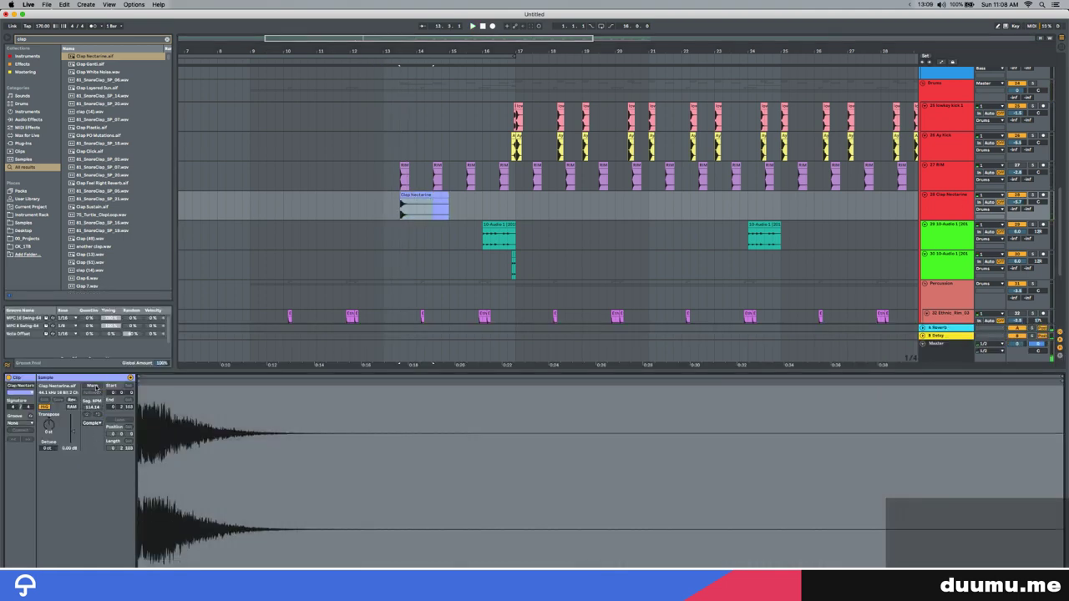
pyautogui.moveTo(48, 425); pyautogui.dragTo(48, 429)
pyautogui.press('space')
pyautogui.press('space')
pyautogui.press('space')
# Trim the clap clip's tail to end at bar 14 and duplicate the hit every bar up to bar 22
pyautogui.moveTo(417, 211); pyautogui.dragTo(473, 213)
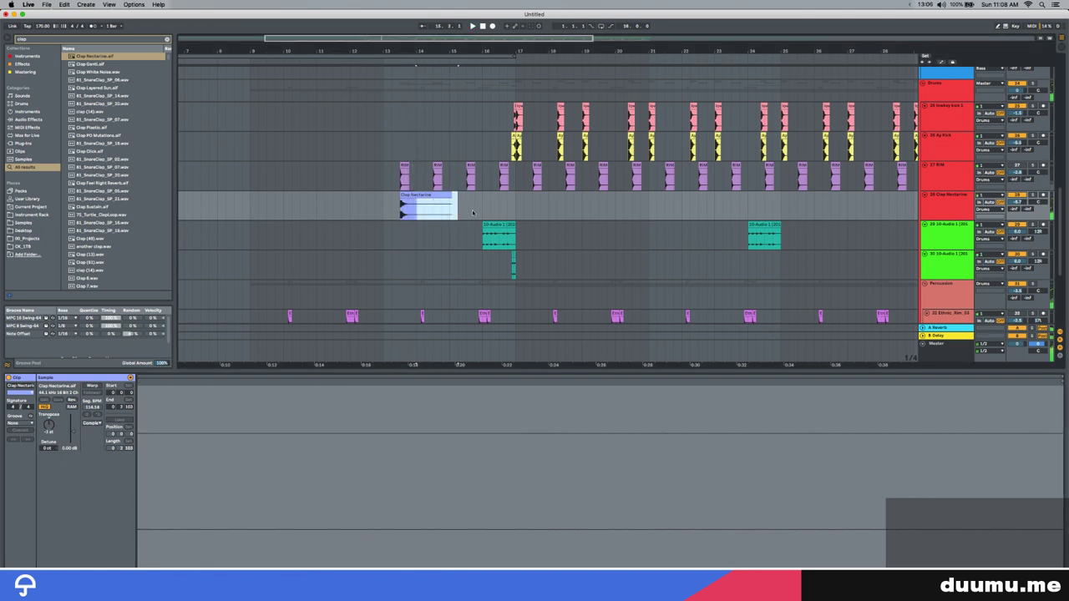
pyautogui.press('Delete')
pyautogui.moveTo(384, 215); pyautogui.dragTo(419, 211)
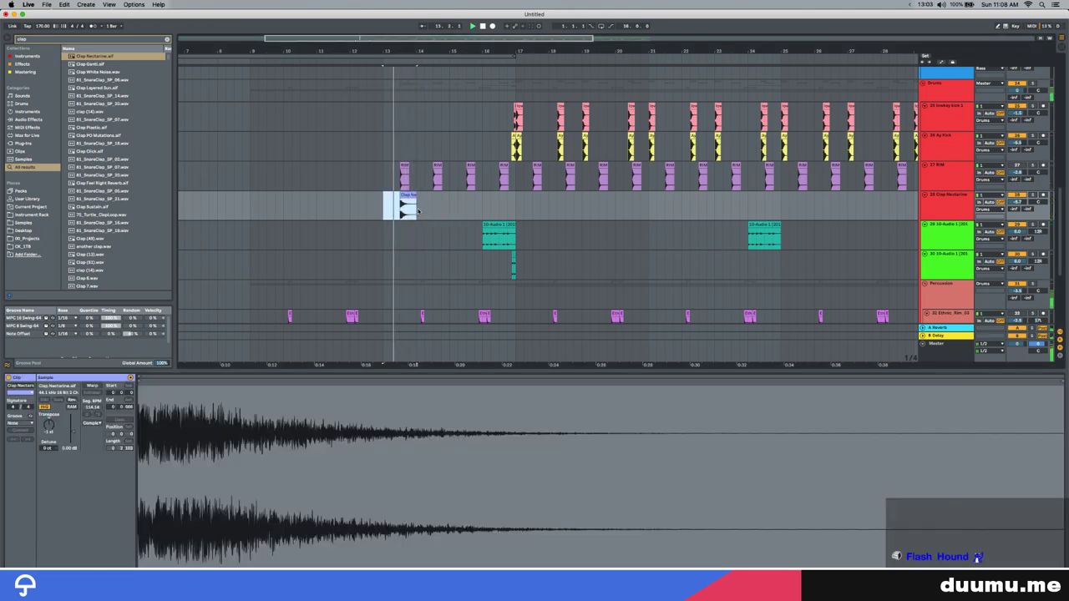
pyautogui.hotkey('ctrl', 'd')
pyautogui.hotkey('ctrl', 'd')
pyautogui.hotkey('ctrl', 'd')
pyautogui.hotkey('ctrl', 'd')
pyautogui.hotkey('ctrl', 'd')
pyautogui.hotkey('ctrl', 'd')
pyautogui.hotkey('ctrl', 'd')
pyautogui.hotkey('ctrl', 'd')
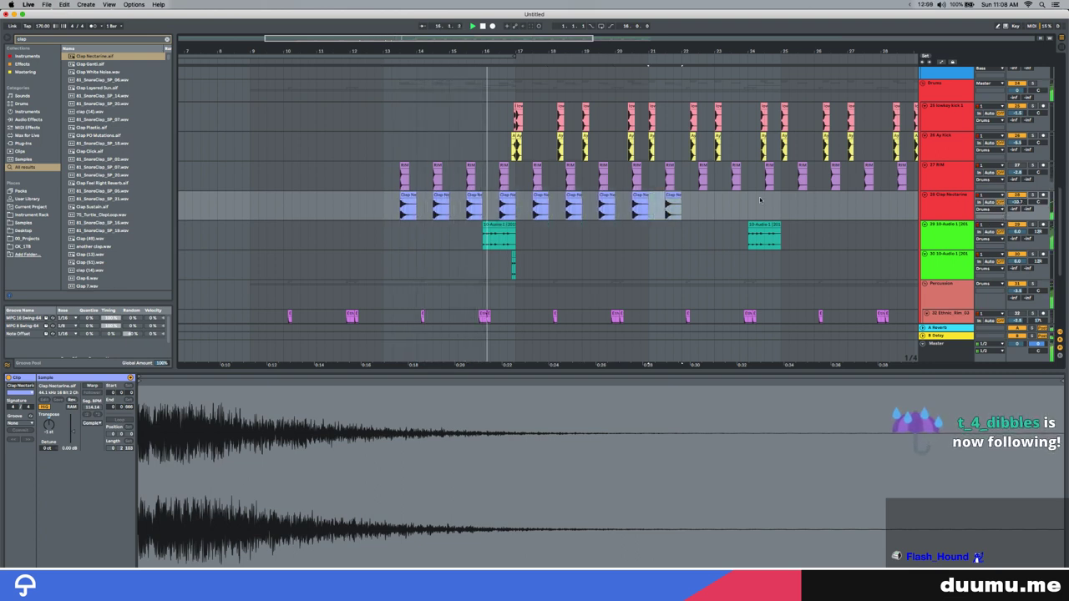
# Duplicate the group of claps from bar 17 onward to fill up to bar 33, and adjust the clap track's volume
pyautogui.moveTo(516, 207); pyautogui.dragTo(686, 210)
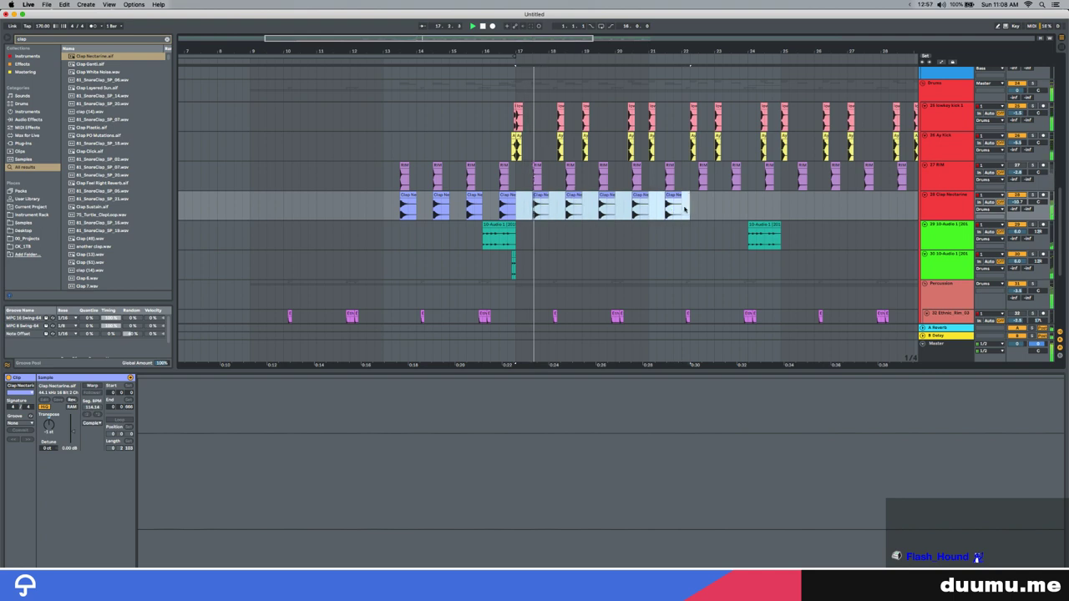
pyautogui.hotkey('ctrl', 'd')
pyautogui.hotkey('ctrl', 'd')
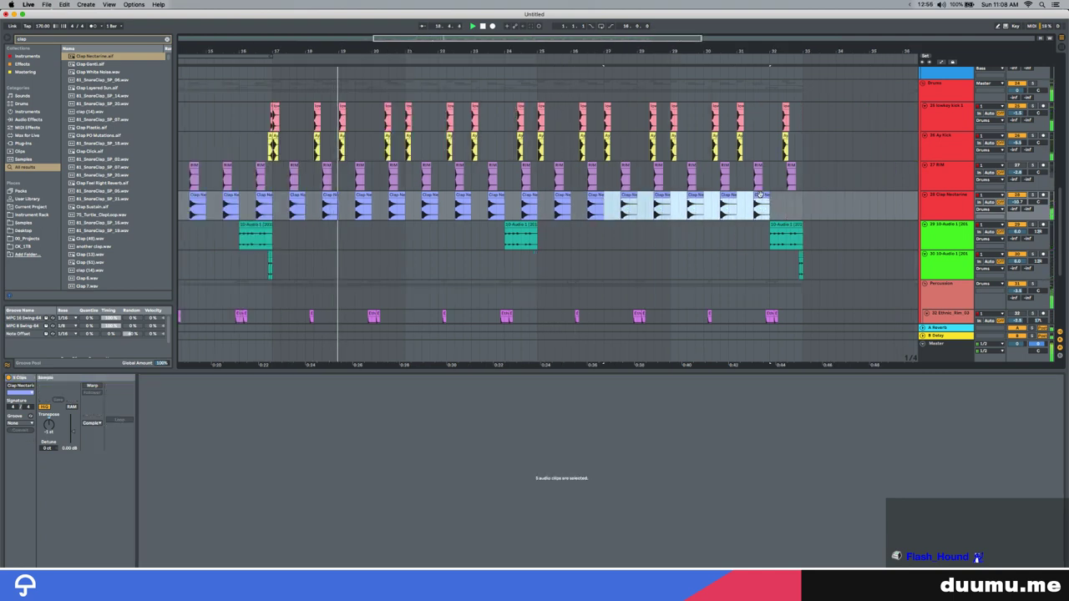
pyautogui.click(759, 195)
pyautogui.hotkey('ctrl', 'd')
pyautogui.moveTo(1022, 203); pyautogui.dragTo(1008, 203)
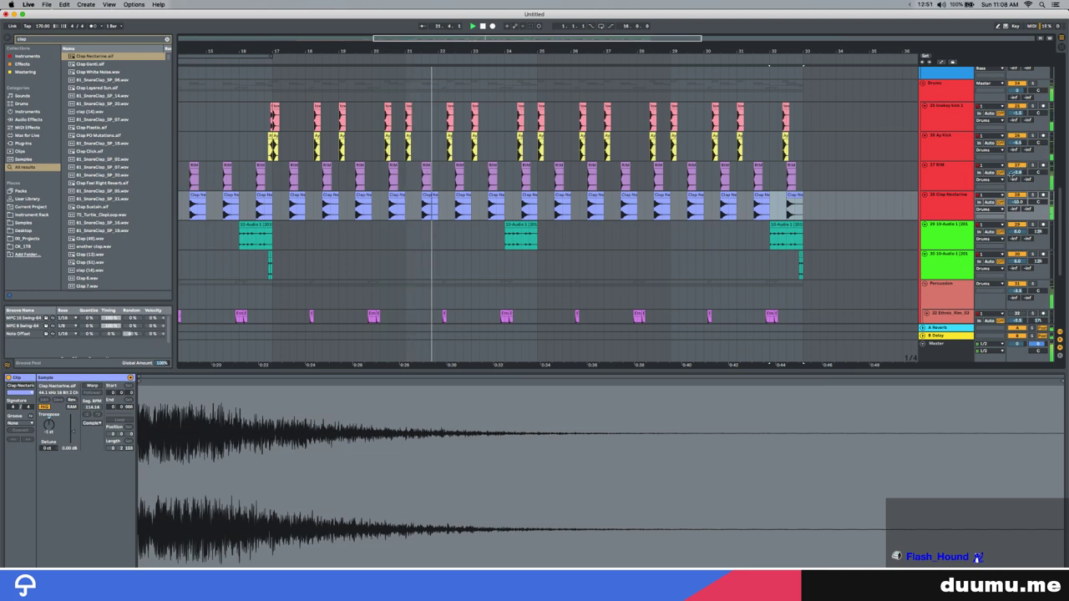
pyautogui.click(935, 181)
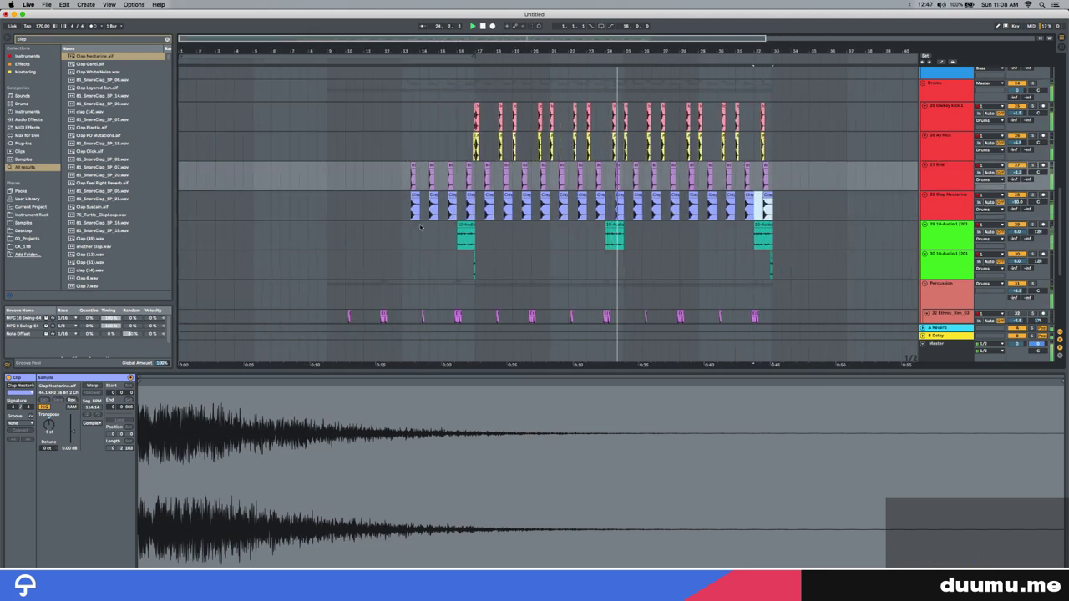
pyautogui.moveTo(384, 171); pyautogui.dragTo(477, 207)
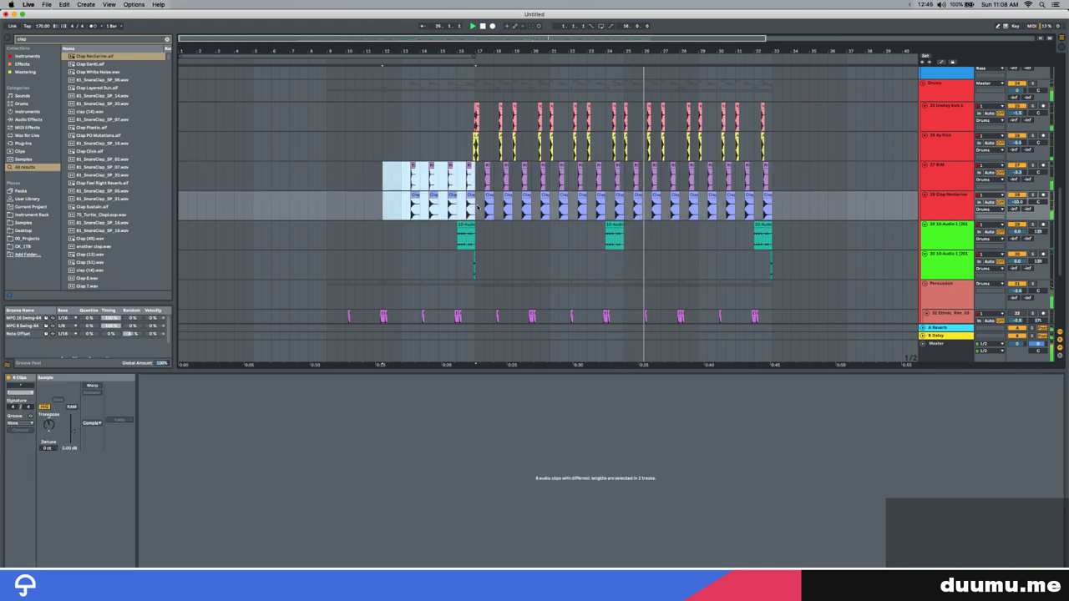
pyautogui.press('Delete')
pyautogui.press('super+z')
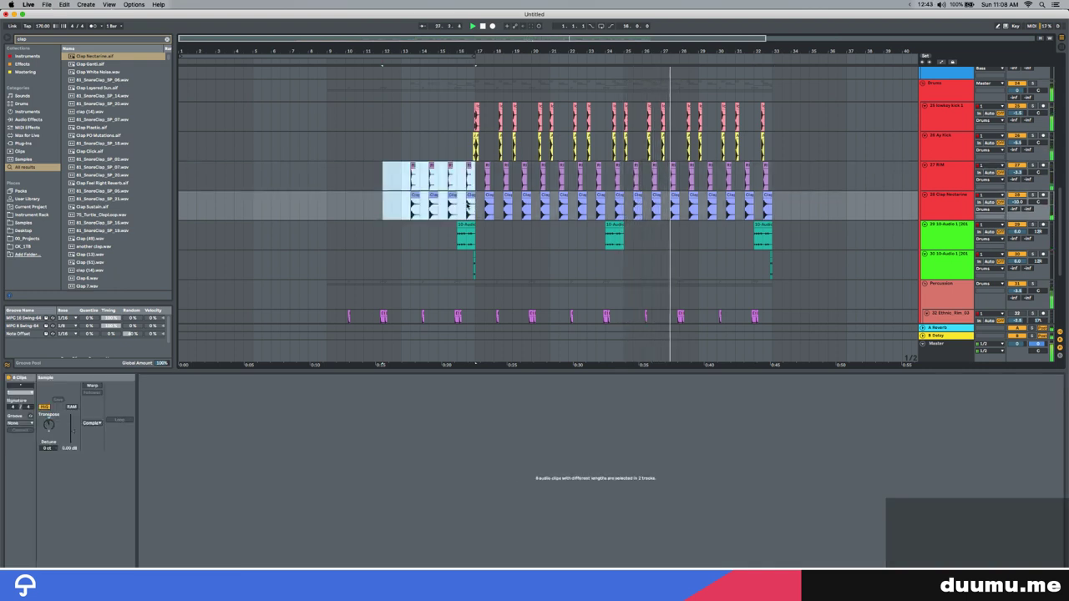
pyautogui.press('Delete')
pyautogui.press('super+z')
# Delete the first three clap hits, keeping the rims and the clap just before bar 17
pyautogui.moveTo(473, 207)
pyautogui.mouseDown()
pyautogui.moveTo(365, 207)
pyautogui.moveTo(475, 209)
pyautogui.mouseUp()
pyautogui.click(458, 212)
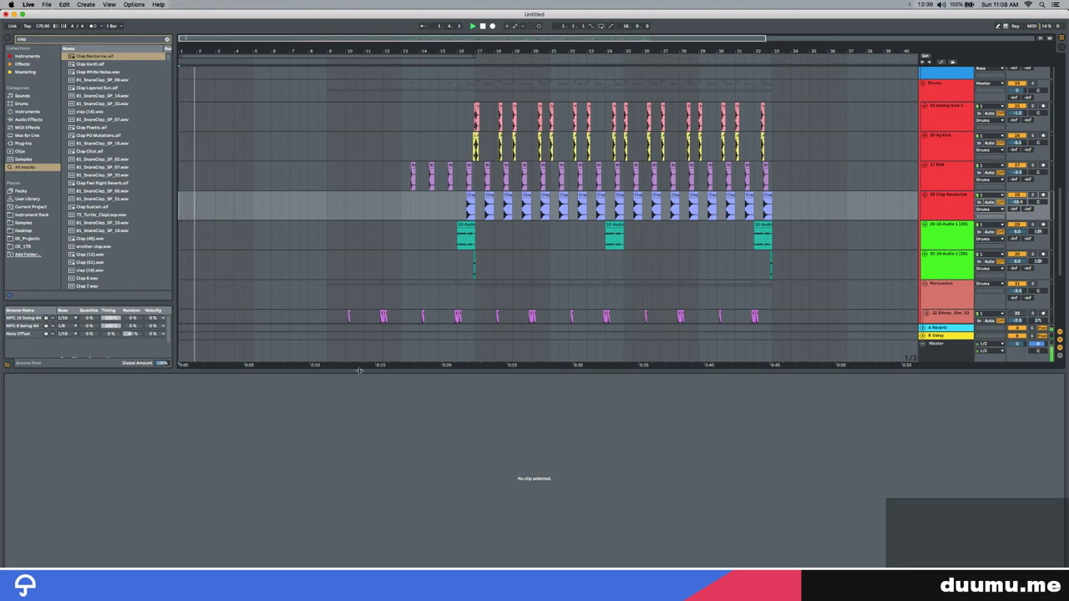
# Collapse the clip view and delete the audio clip after bar 33 on track 15
pyautogui.moveTo(359, 370); pyautogui.dragTo(359, 535)
pyautogui.scroll(9, 267, 244)
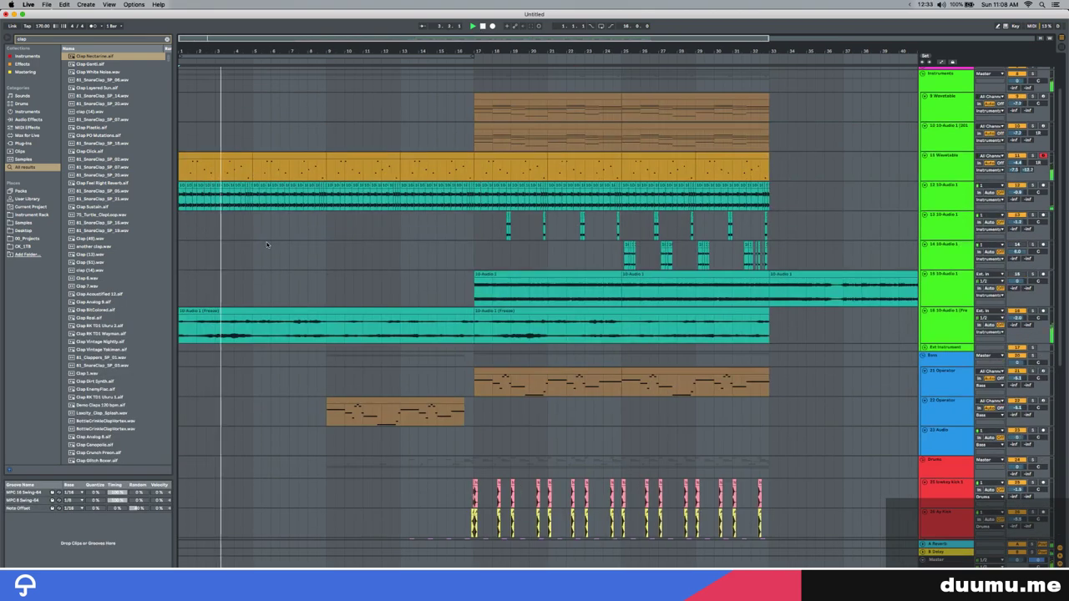
pyautogui.press('-')
pyautogui.click(601, 275)
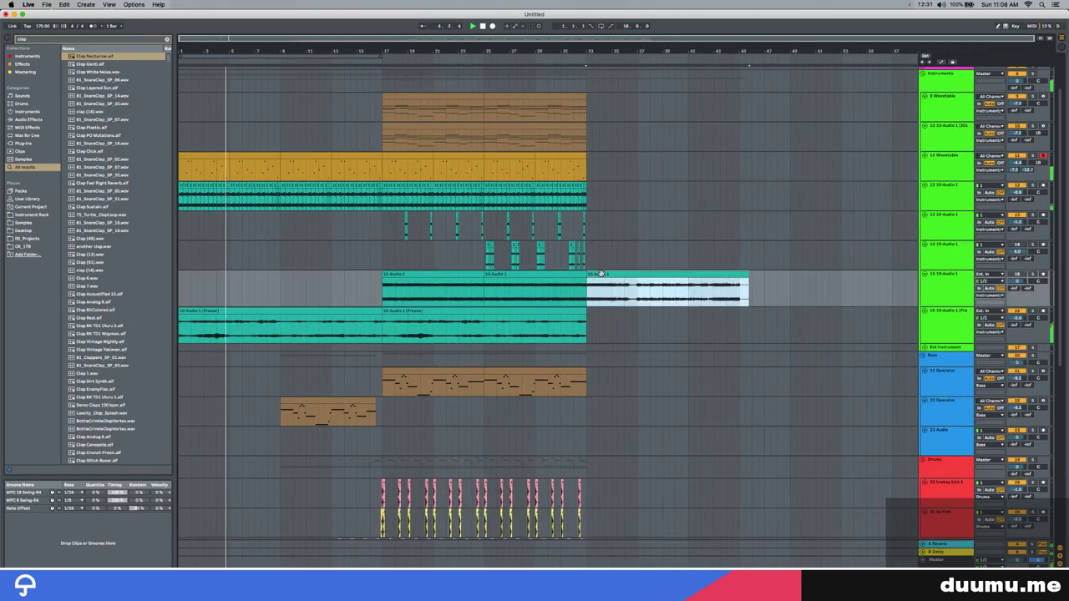
pyautogui.press('Delete')
pyautogui.click(466, 276)
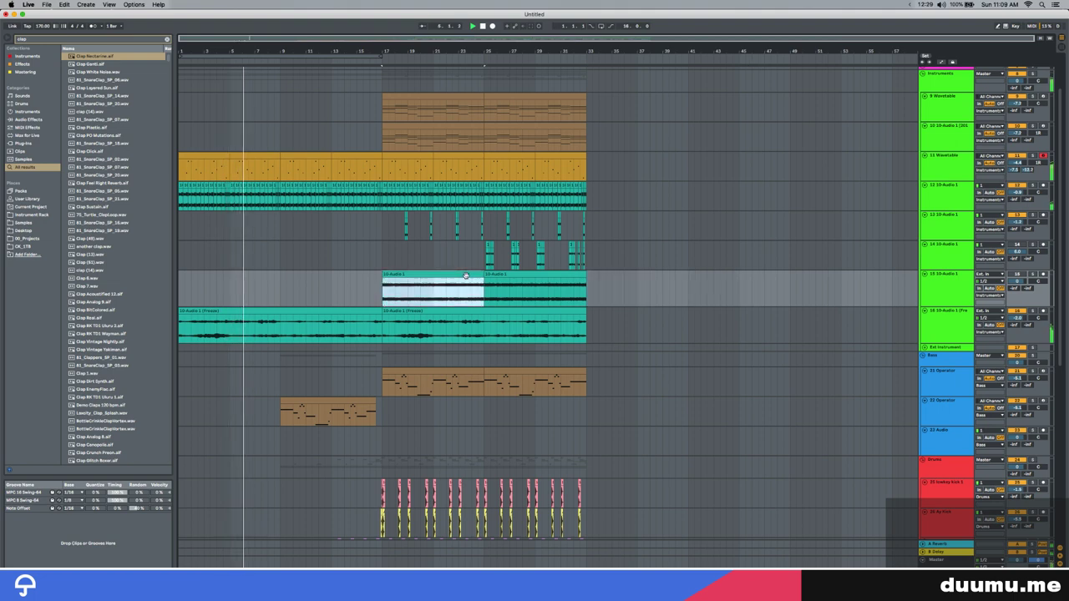
pyautogui.scroll(-10, 466, 277)
pyautogui.scroll(10, 398, 302)
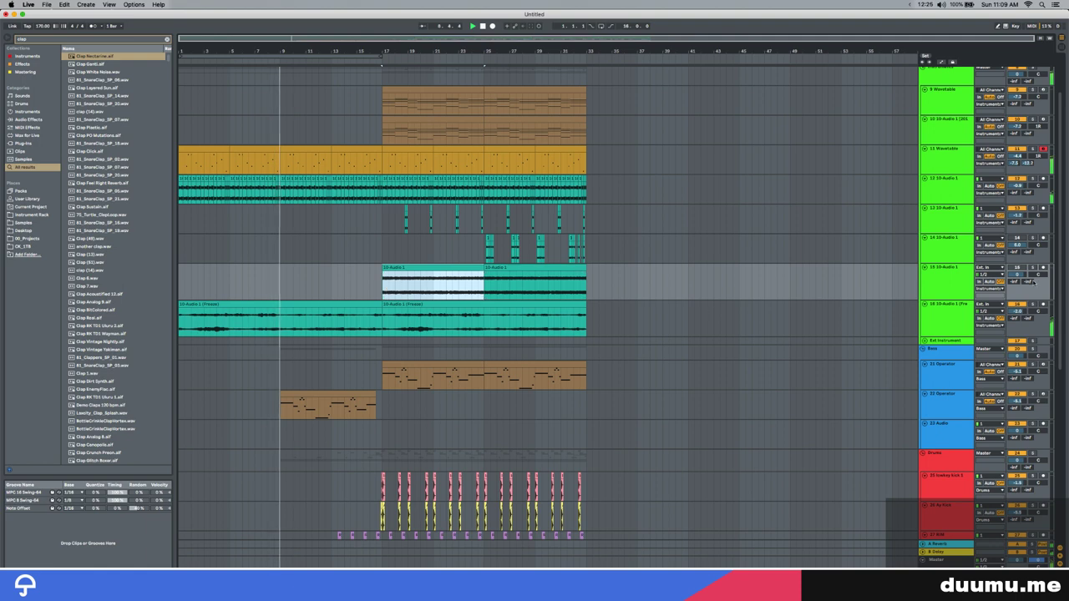
# Trim the start of the track 15 audio clip at bar 17 and extend its end to bar 45
pyautogui.moveTo(382, 269); pyautogui.dragTo(110, 268)
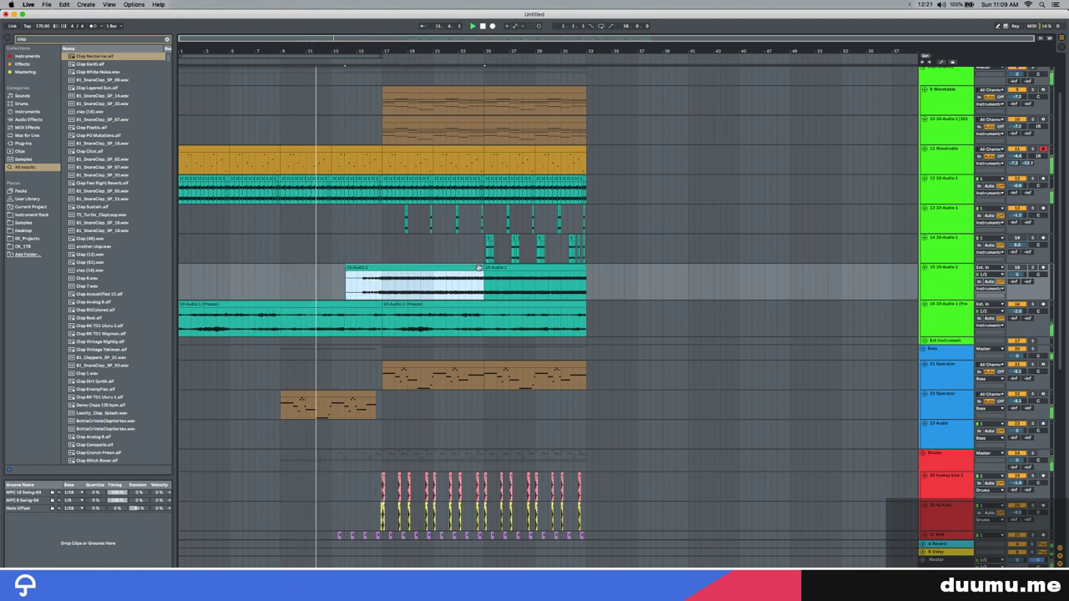
pyautogui.moveTo(382, 293); pyautogui.dragTo(319, 289)
pyautogui.press('Delete')
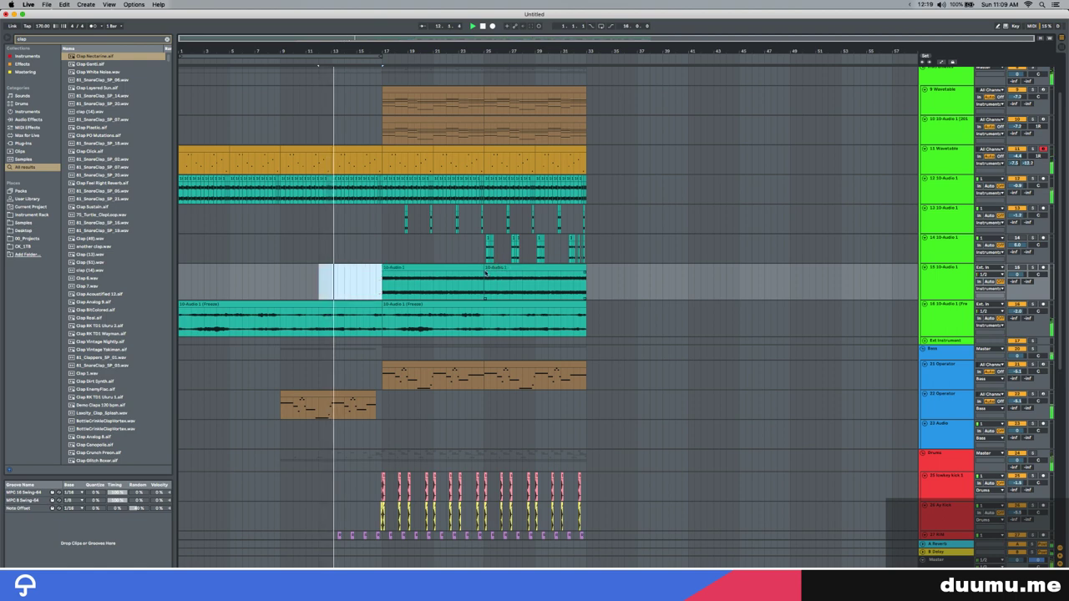
pyautogui.moveTo(483, 269); pyautogui.dragTo(749, 271)
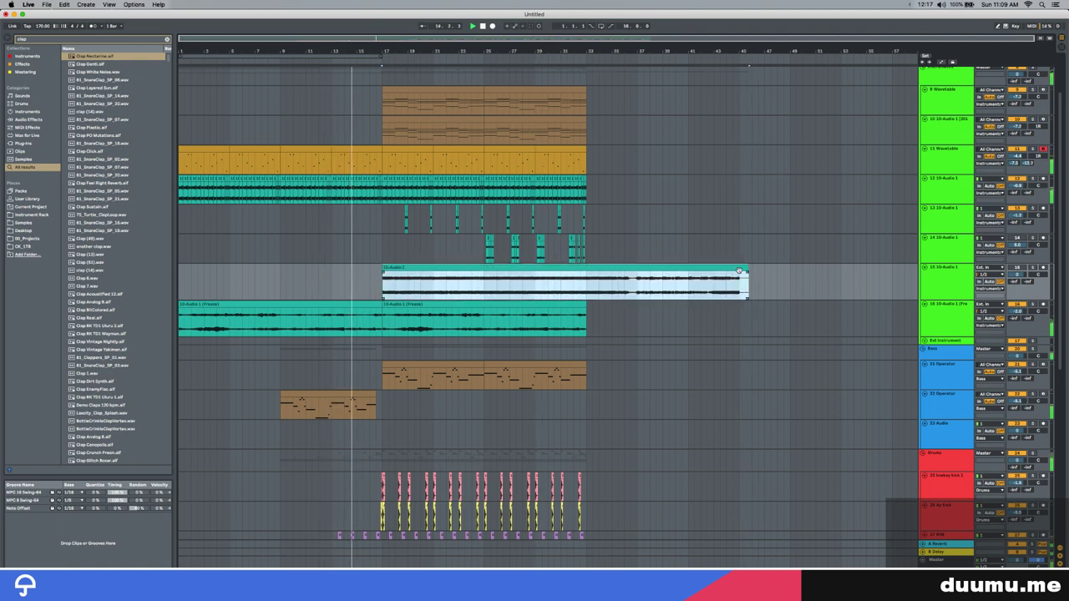
# Shorten the clap clip just before bar 17, shape its fade-out and audition it
pyautogui.scroll(-8, 349, 349)
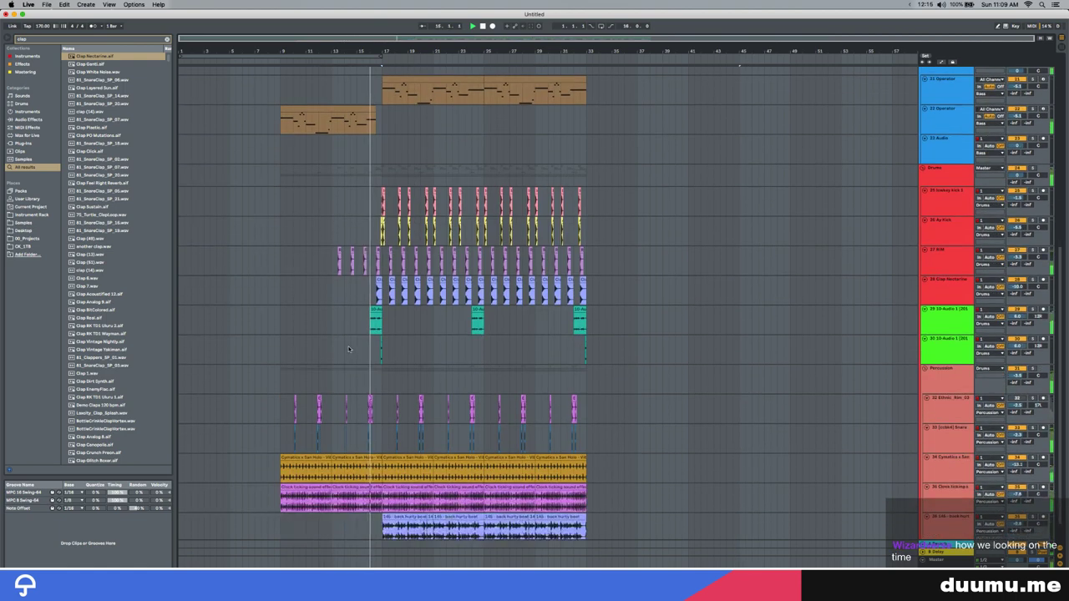
pyautogui.scroll(3, 349, 349)
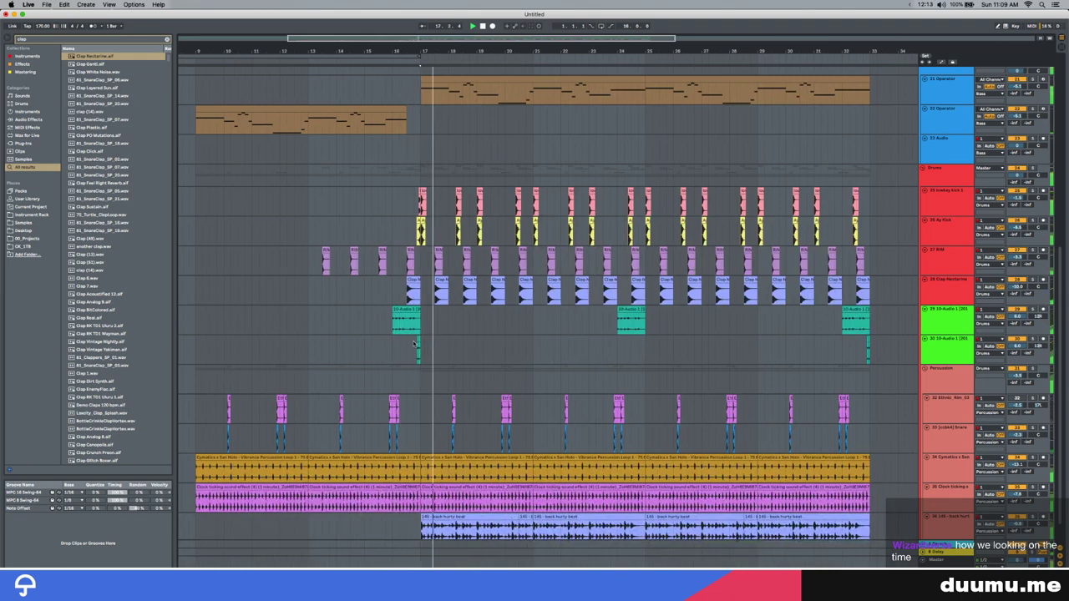
pyautogui.scroll(-3, 407, 346)
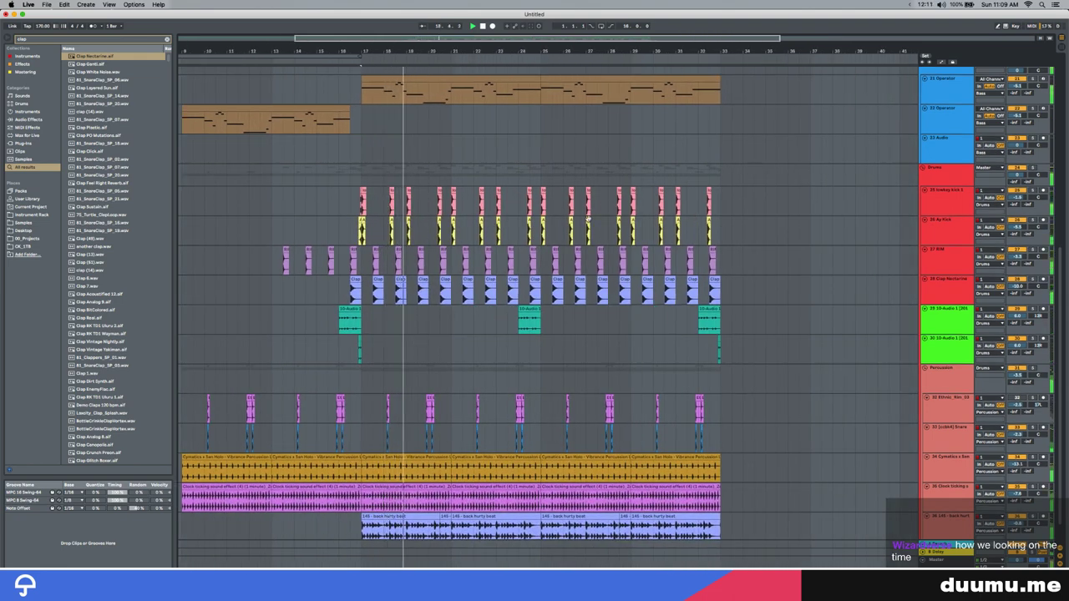
pyautogui.scroll(5, 419, 294)
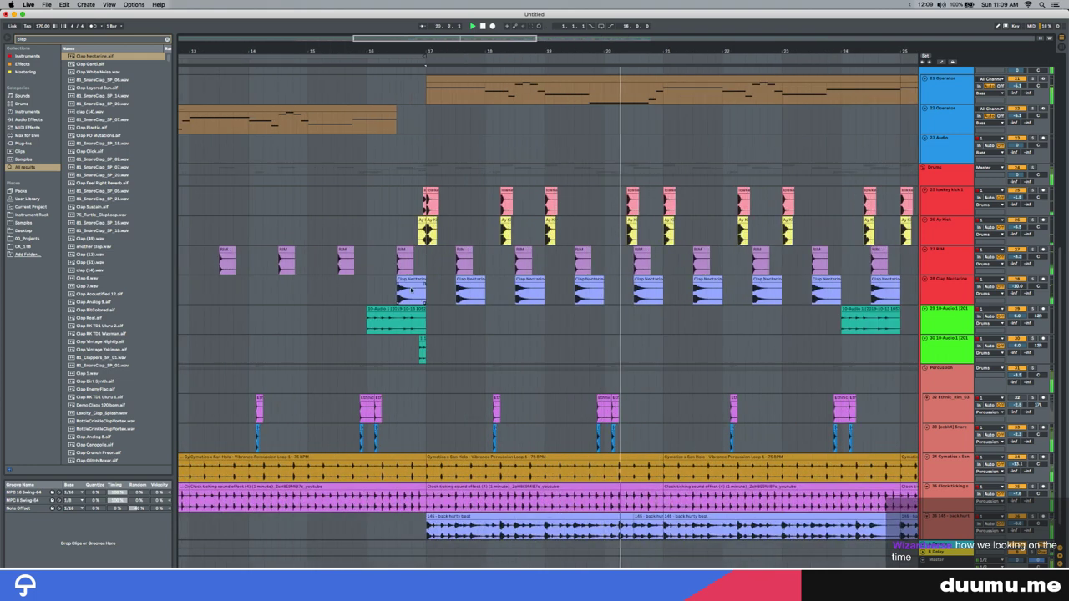
pyautogui.click(417, 288)
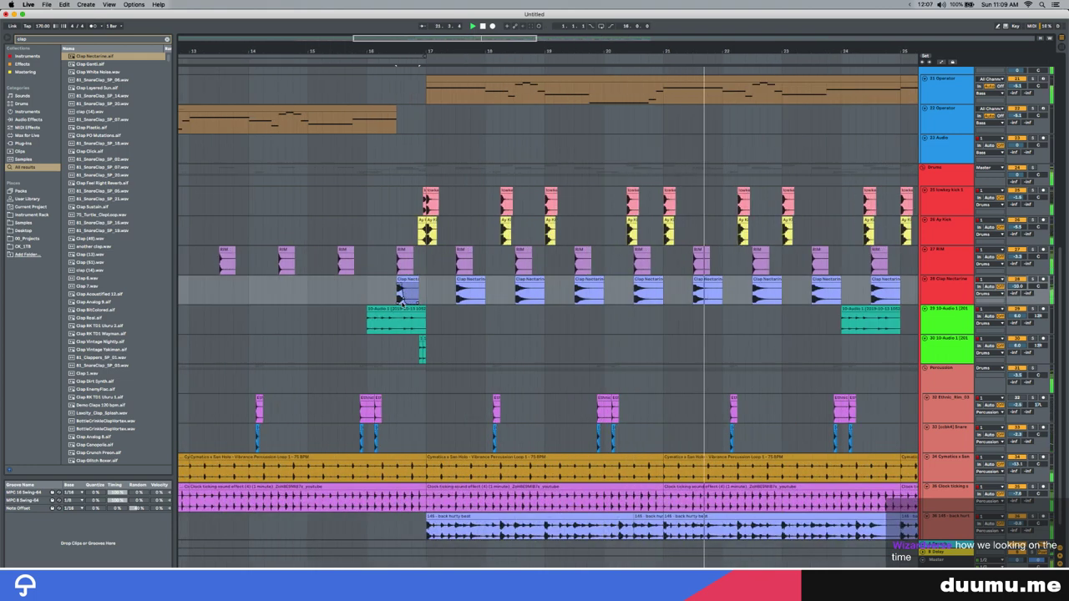
pyautogui.click(398, 288)
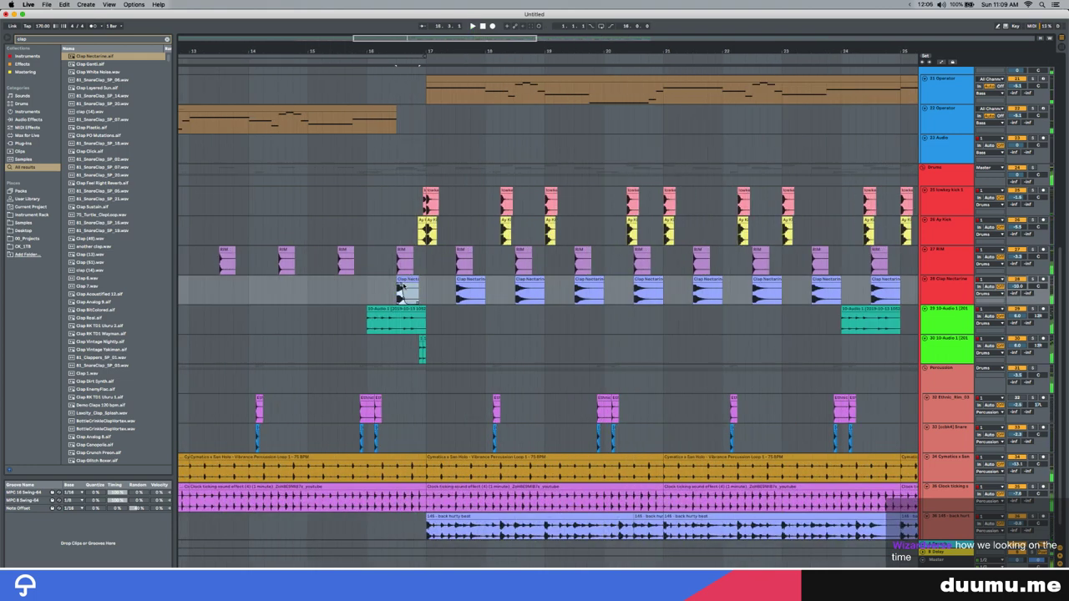
pyautogui.click(400, 281)
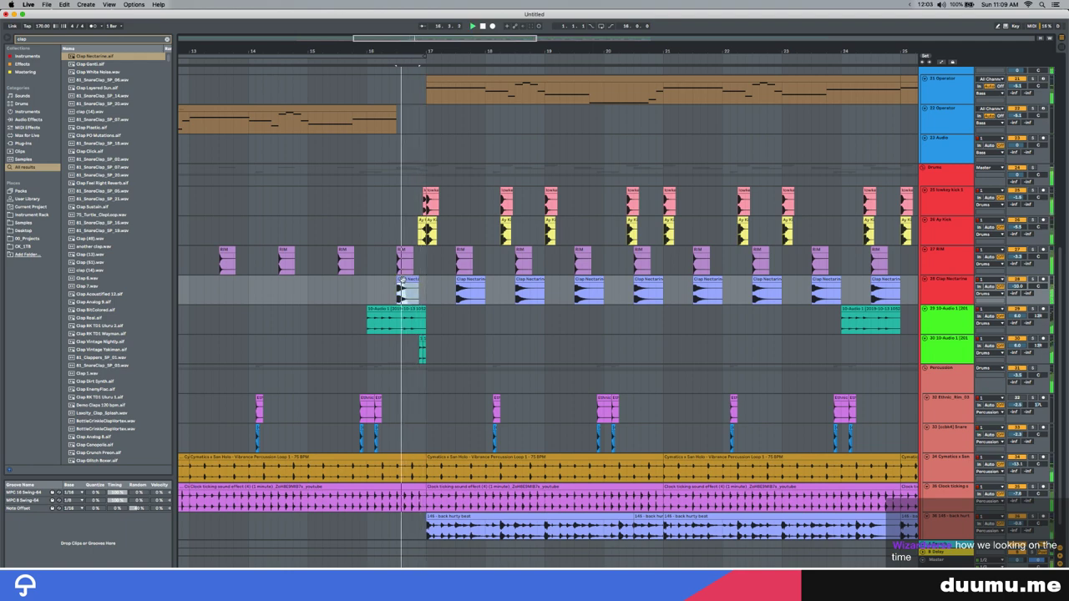
pyautogui.press('space')
pyautogui.press('space')
pyautogui.press('space')
pyautogui.press('space')
pyautogui.press('space')
pyautogui.press('space')
pyautogui.press('space')
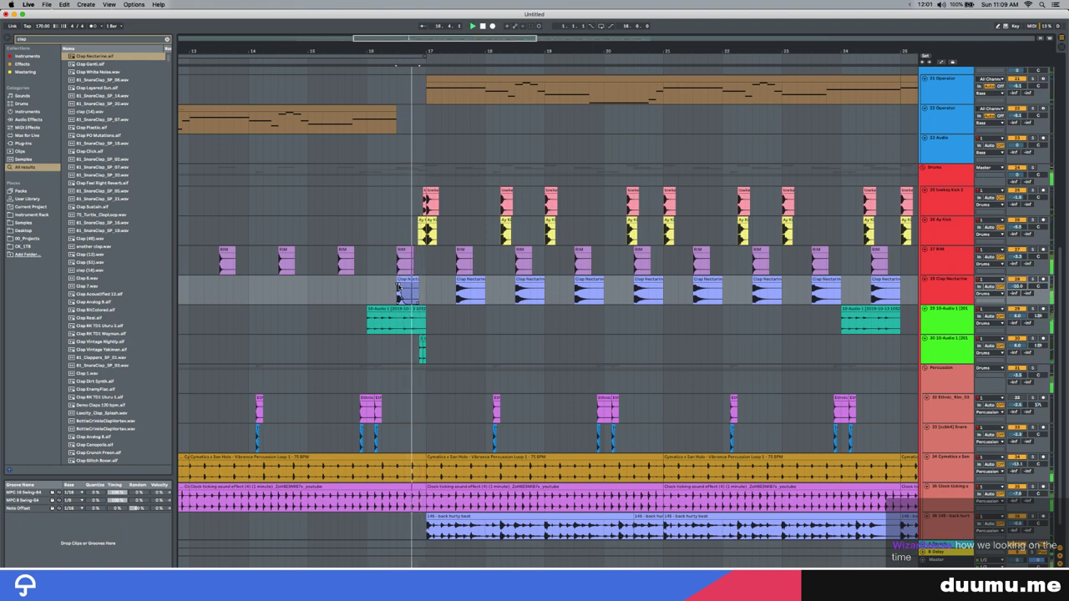
pyautogui.click(401, 284)
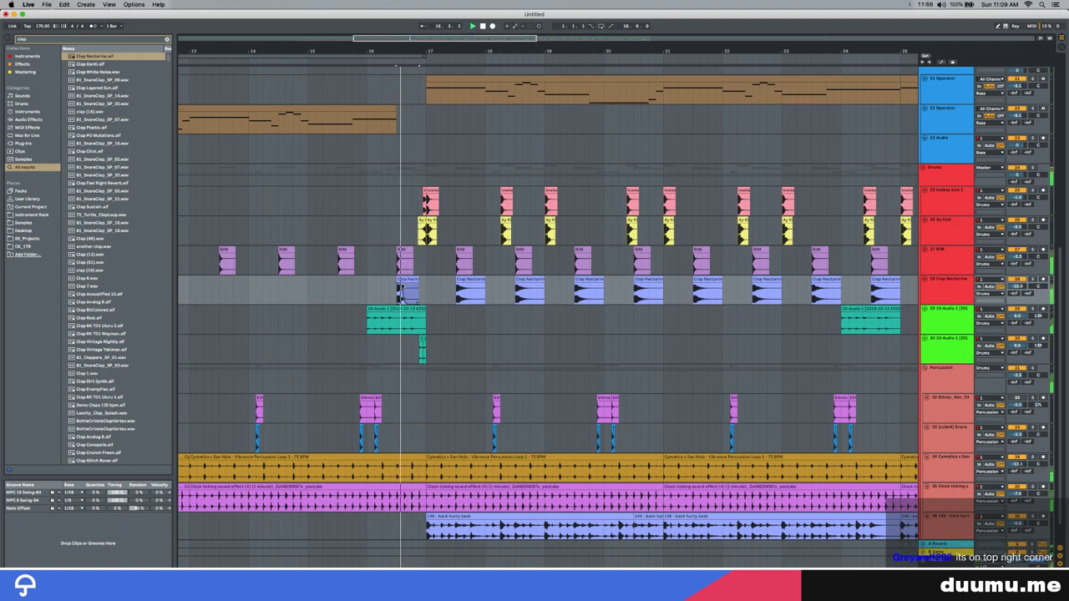
# Replace the remaining claps after bar 17 with duplicates of the shortened, faded clap
pyautogui.scroll(-3, 413, 289)
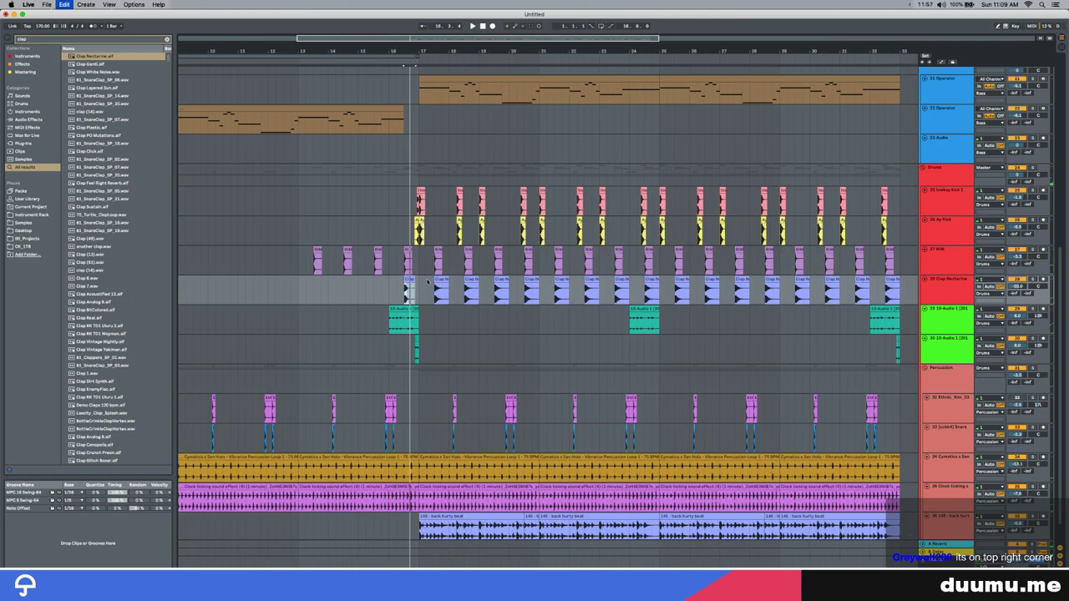
pyautogui.press('-')
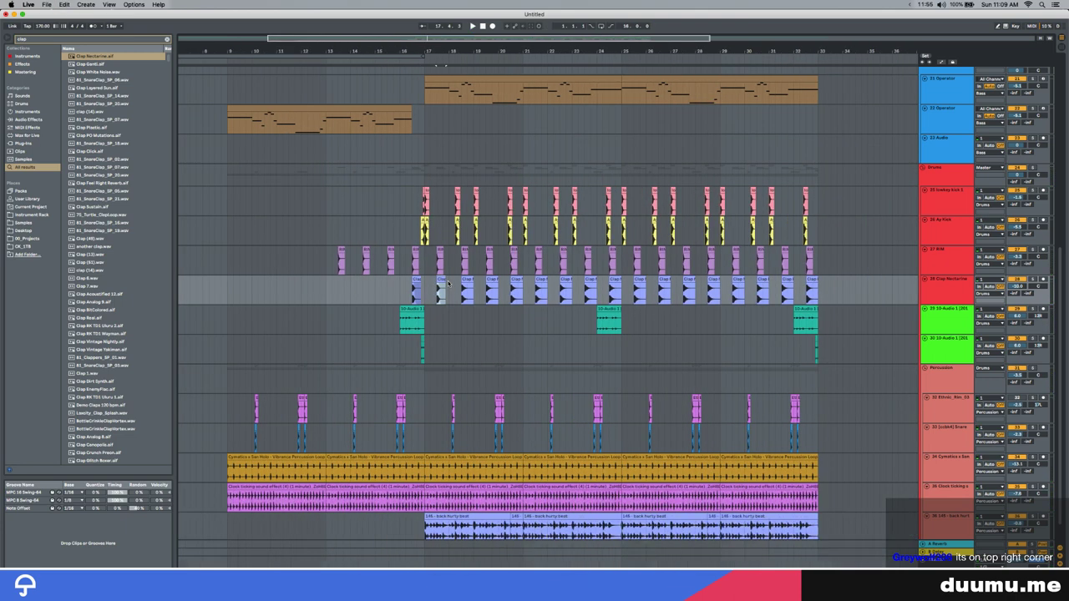
pyautogui.moveTo(448, 284); pyautogui.dragTo(735, 282)
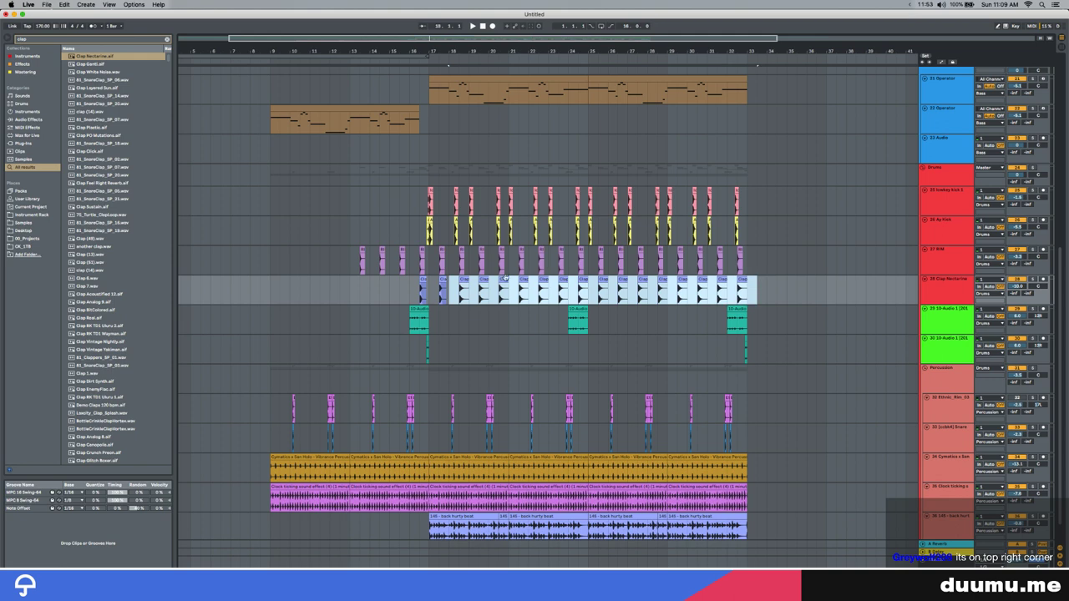
pyautogui.press('Delete')
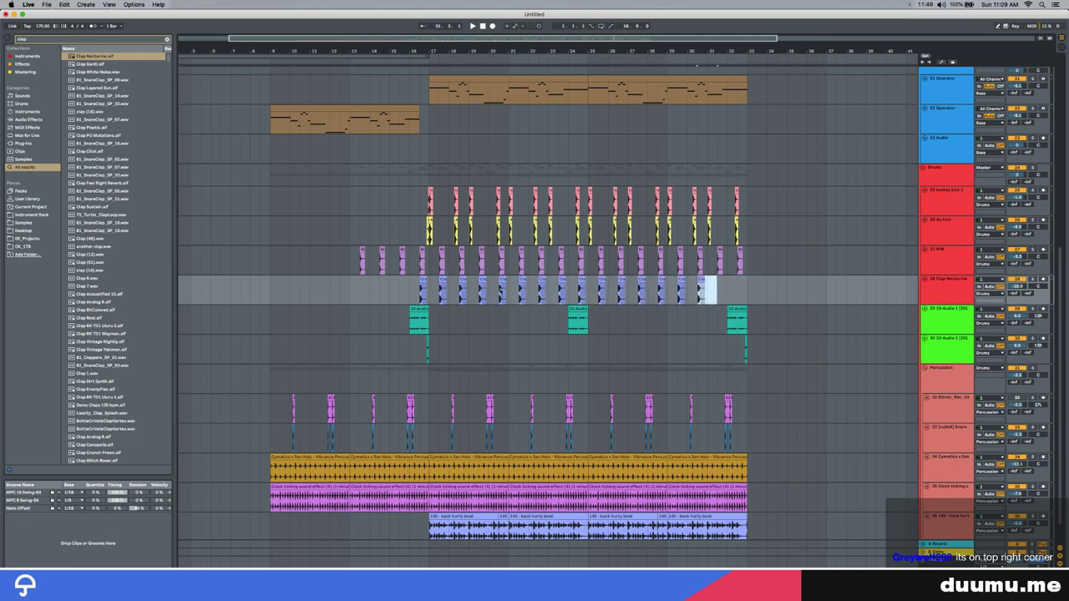
# Select the whole arrangement and move it two bars later so it starts at bar 3
pyautogui.press('-')
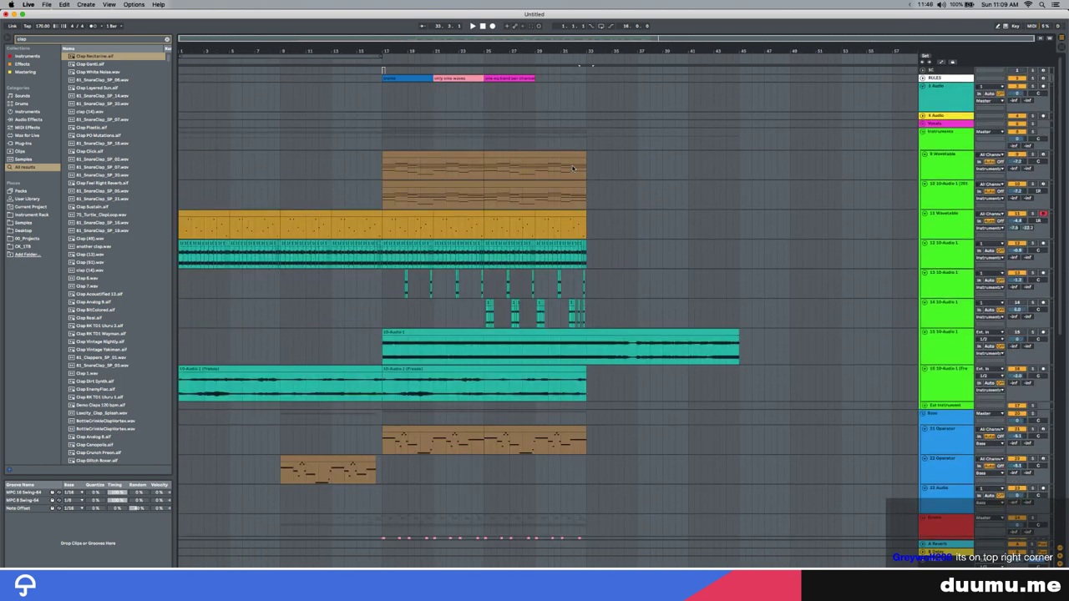
pyautogui.click(557, 157)
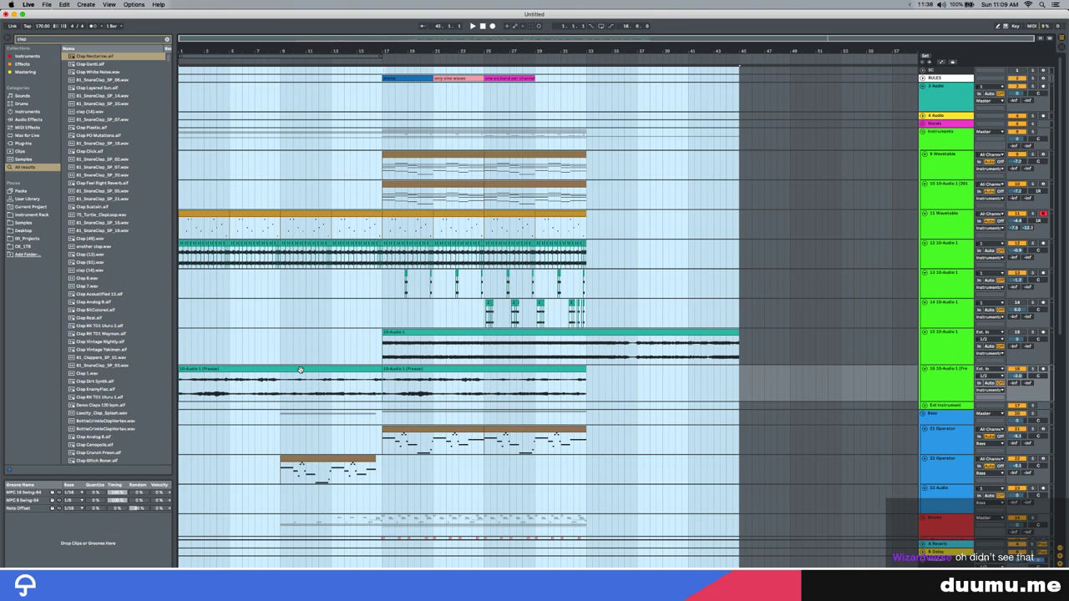
pyautogui.moveTo(301, 370)
pyautogui.mouseDown()
pyautogui.moveTo(334, 375)
pyautogui.moveTo(320, 371)
pyautogui.mouseUp()
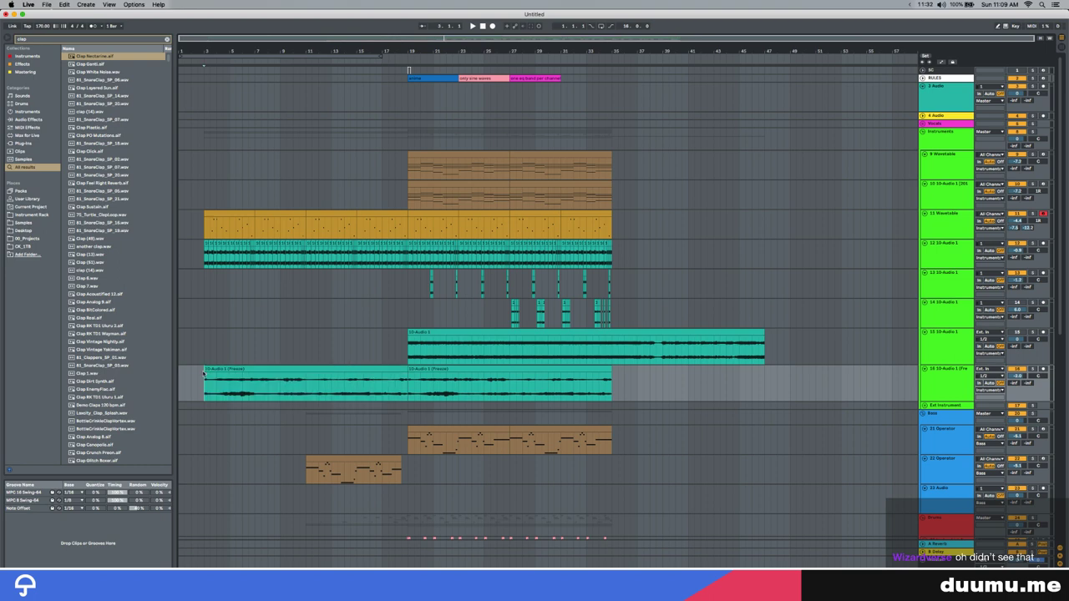
# Extend the start of the frozen audio clip on track 16 back to bar 1, add a fade-in and play it
pyautogui.moveTo(205, 372)
pyautogui.mouseDown()
pyautogui.moveTo(135, 372)
pyautogui.moveTo(197, 376)
pyautogui.mouseUp()
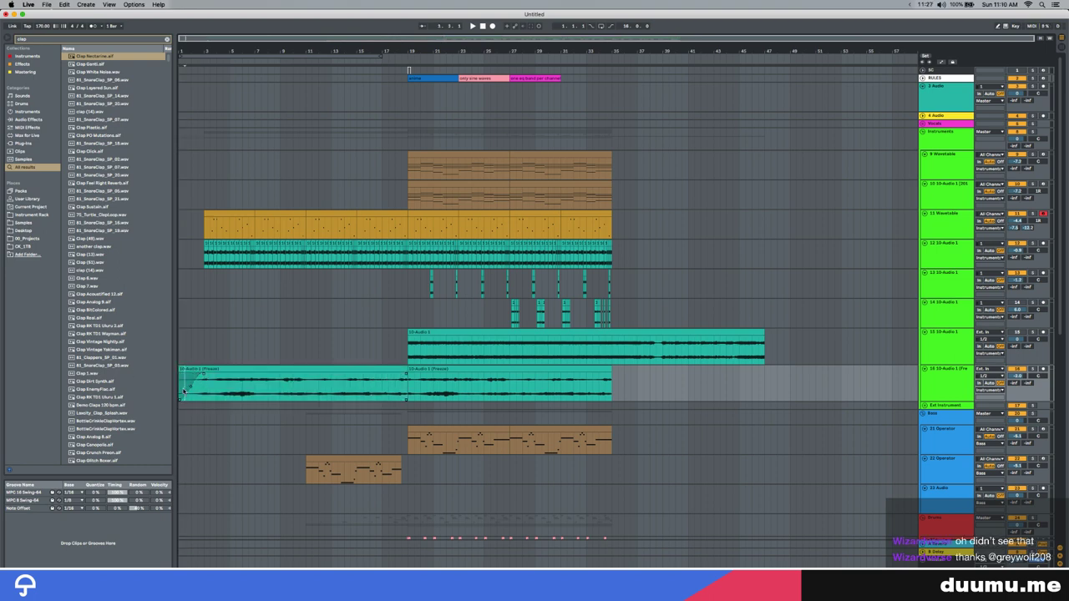
pyautogui.click(184, 390)
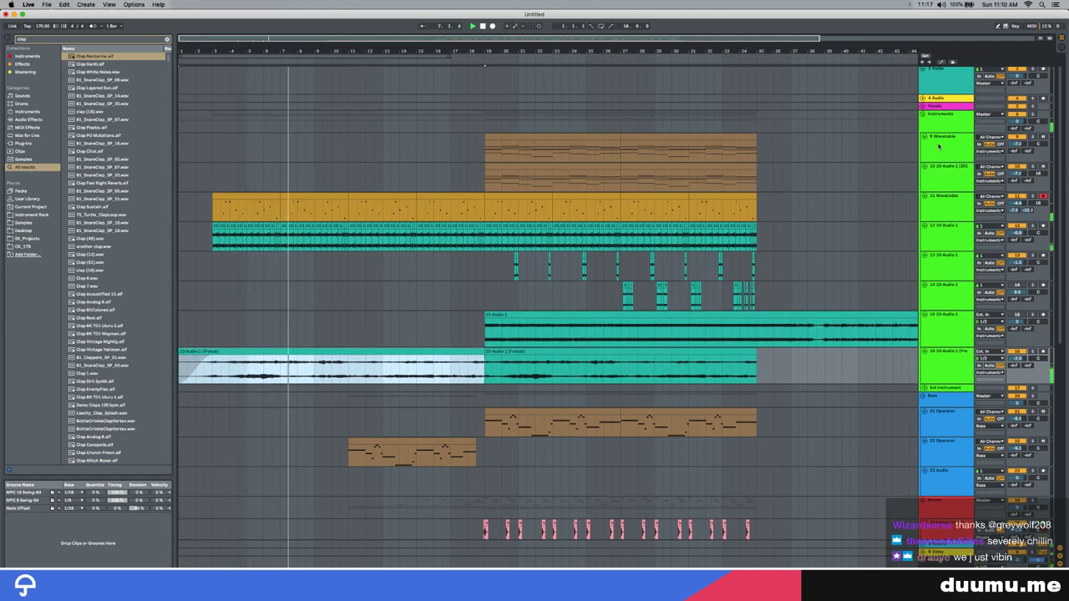
# Delete the Cymatics percussion loop clip on track 34 between bars 15 and 19 while playing the intro
pyautogui.scroll(-3, 384, 317)
pyautogui.scroll(2, 341, 318)
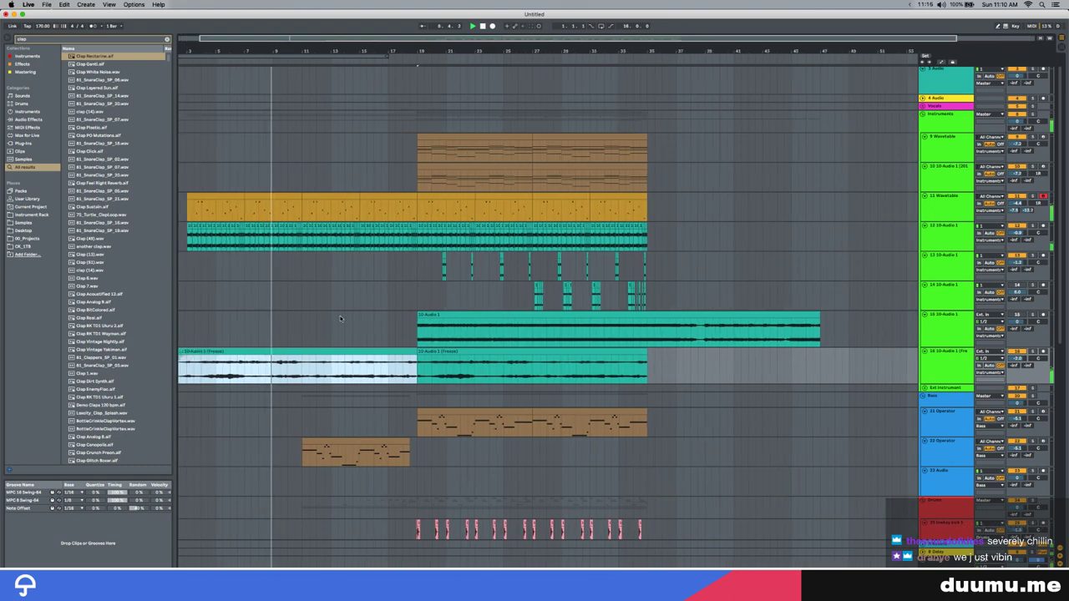
pyautogui.scroll(-1, 397, 305)
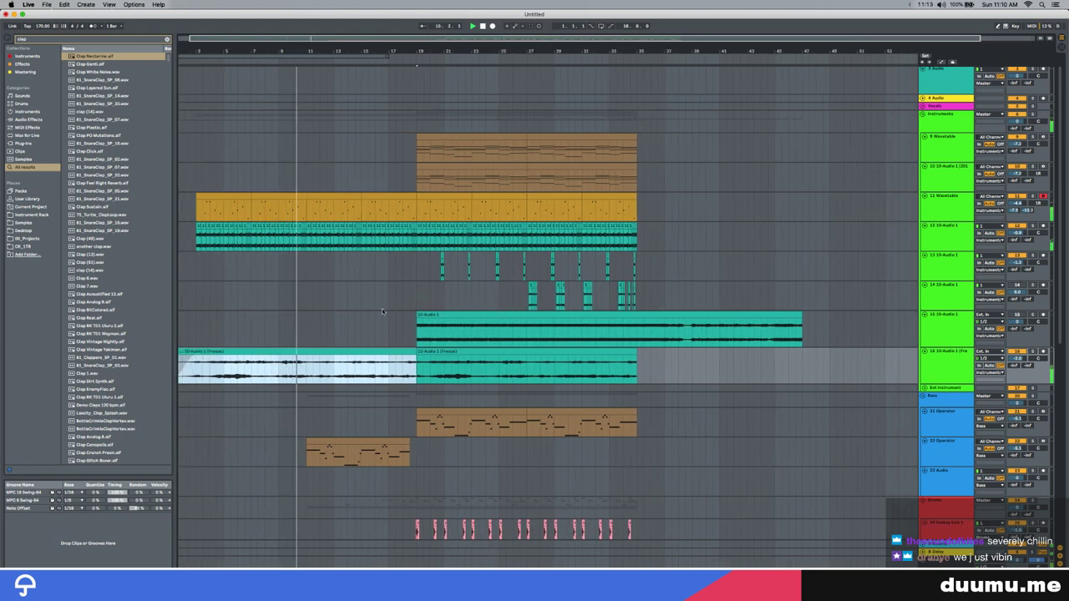
pyautogui.scroll(-5, 381, 308)
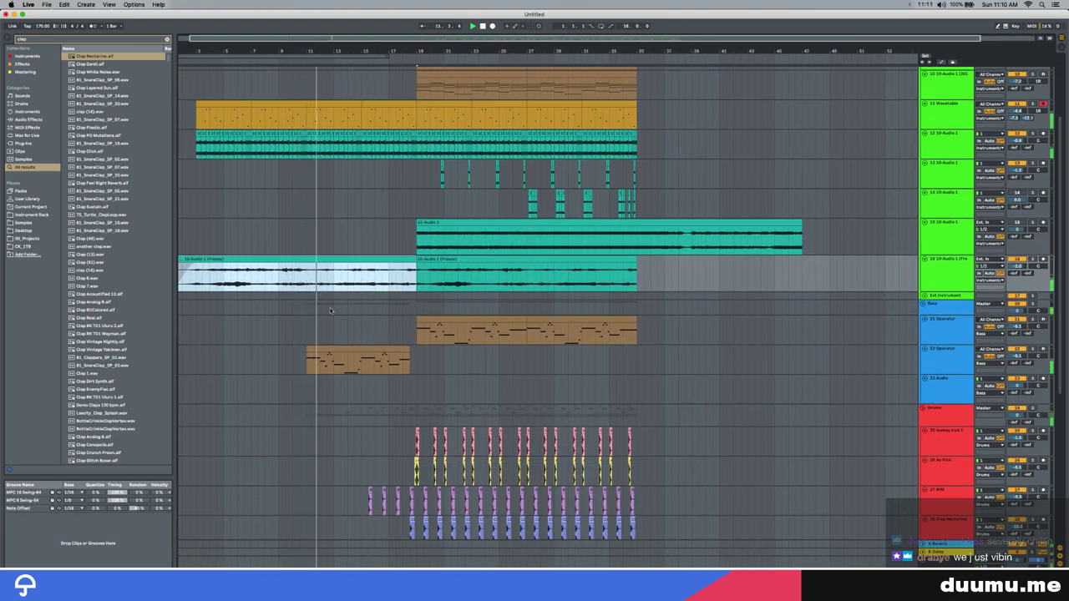
pyautogui.scroll(-10, 330, 309)
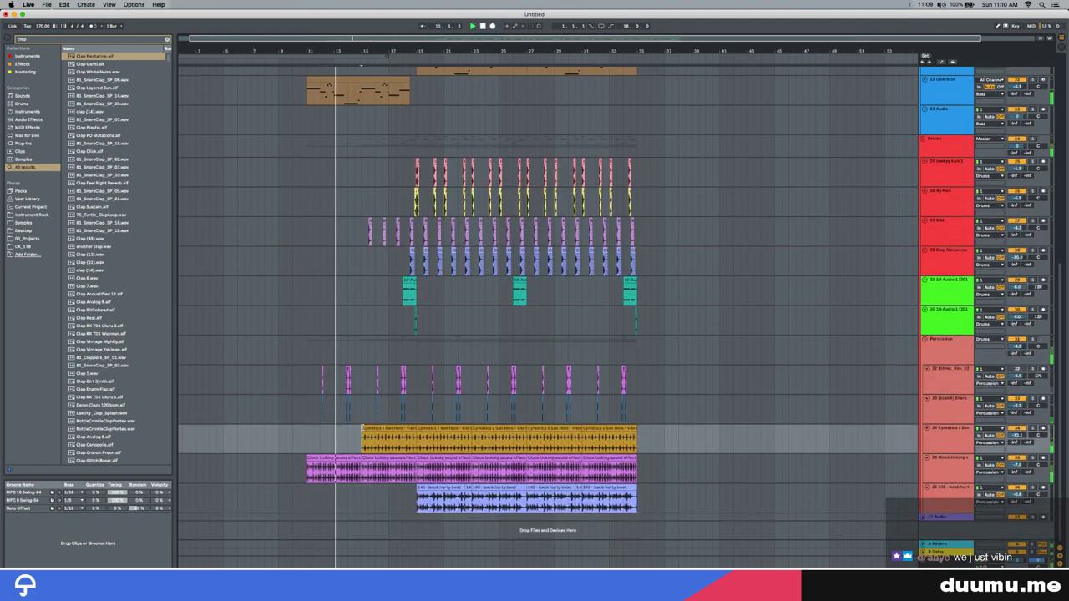
pyautogui.click(368, 429)
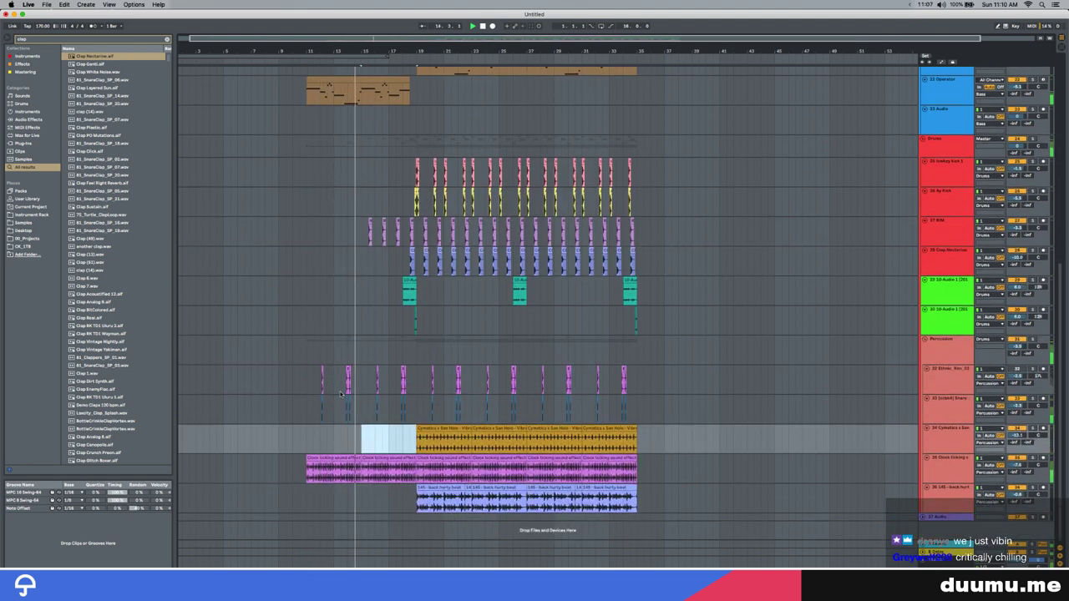
# Select the whole section from bar 19 to bar 35 across all tracks and duplicate it directly after itself
pyautogui.scroll(5, 327, 392)
pyautogui.hscroll(2, 398, 376)
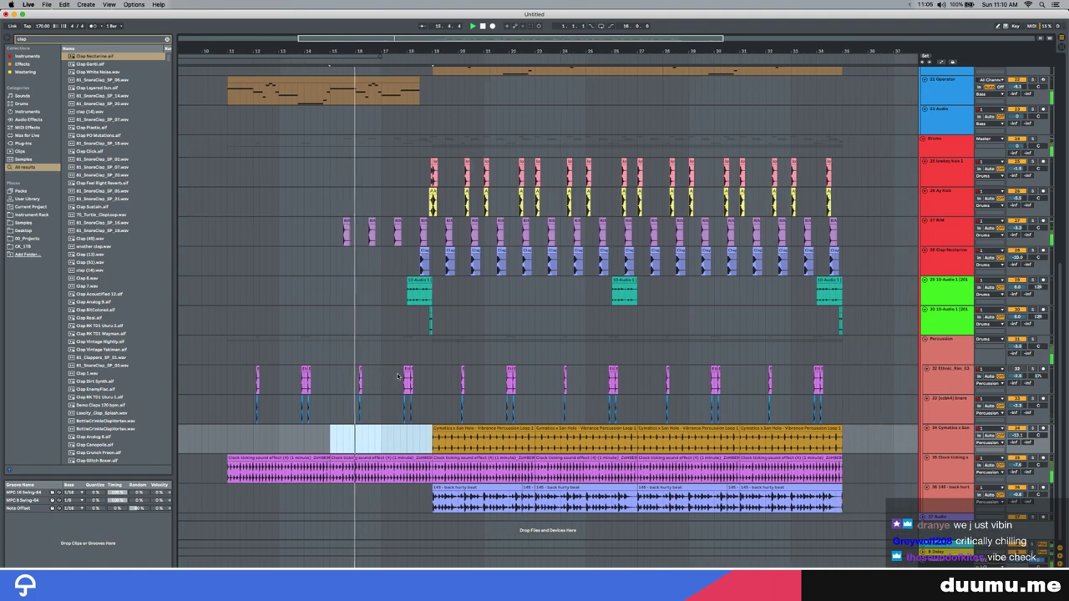
pyautogui.hscroll(5, 397, 376)
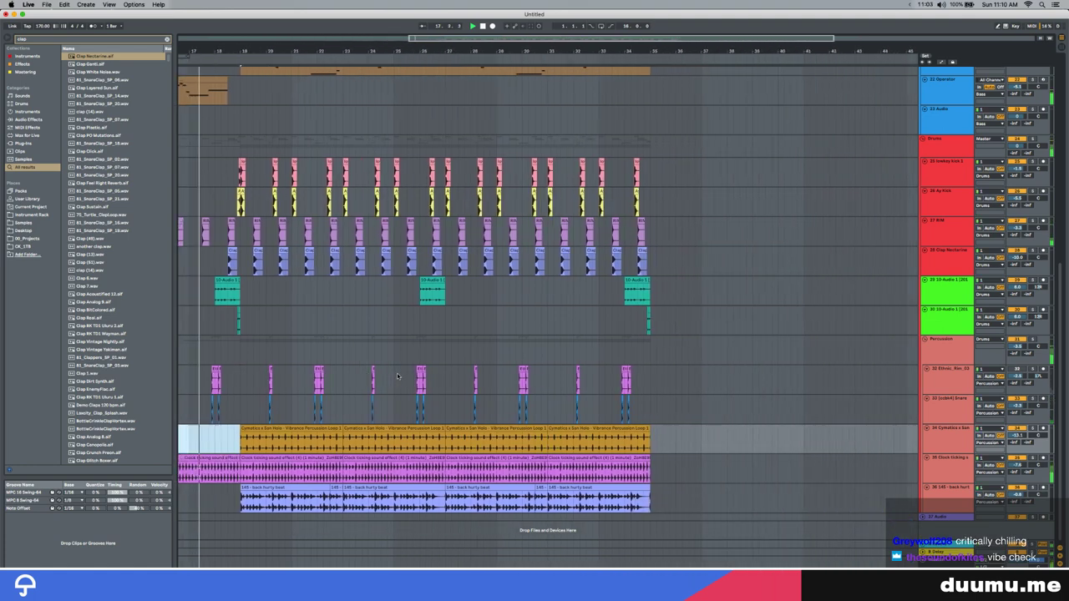
pyautogui.scroll(-1, 398, 376)
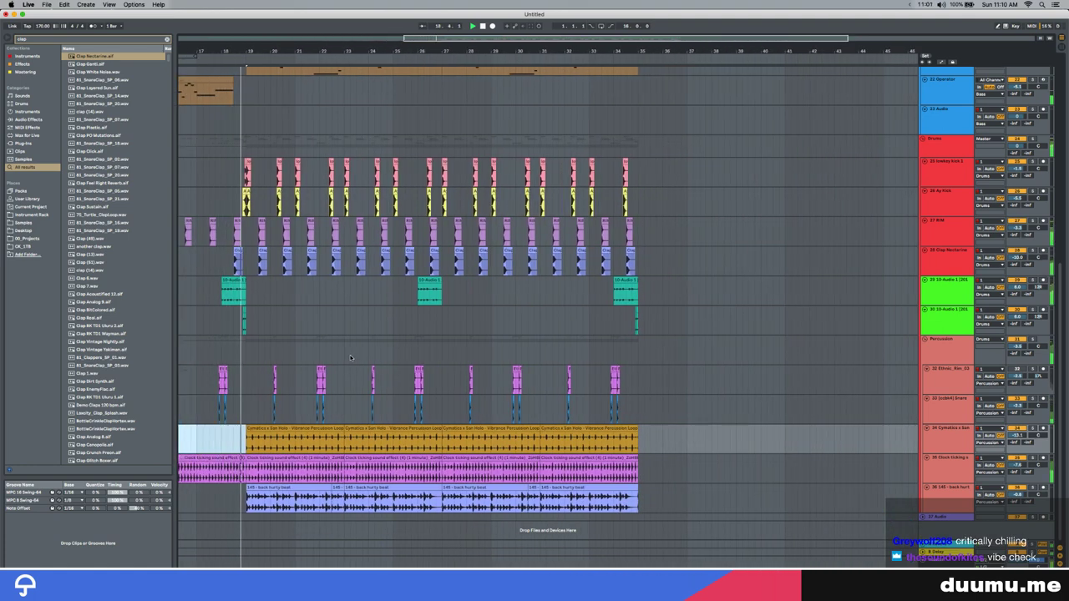
pyautogui.hscroll(3, 351, 358)
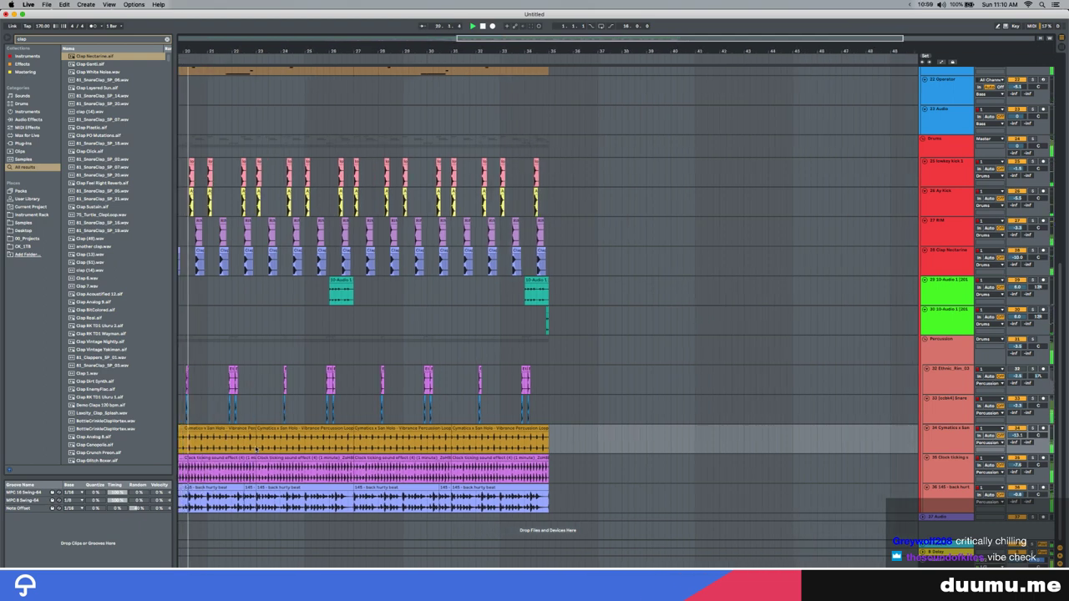
pyautogui.scroll(-2, 255, 447)
pyautogui.click(249, 491)
pyautogui.hscroll(5, 368, 365)
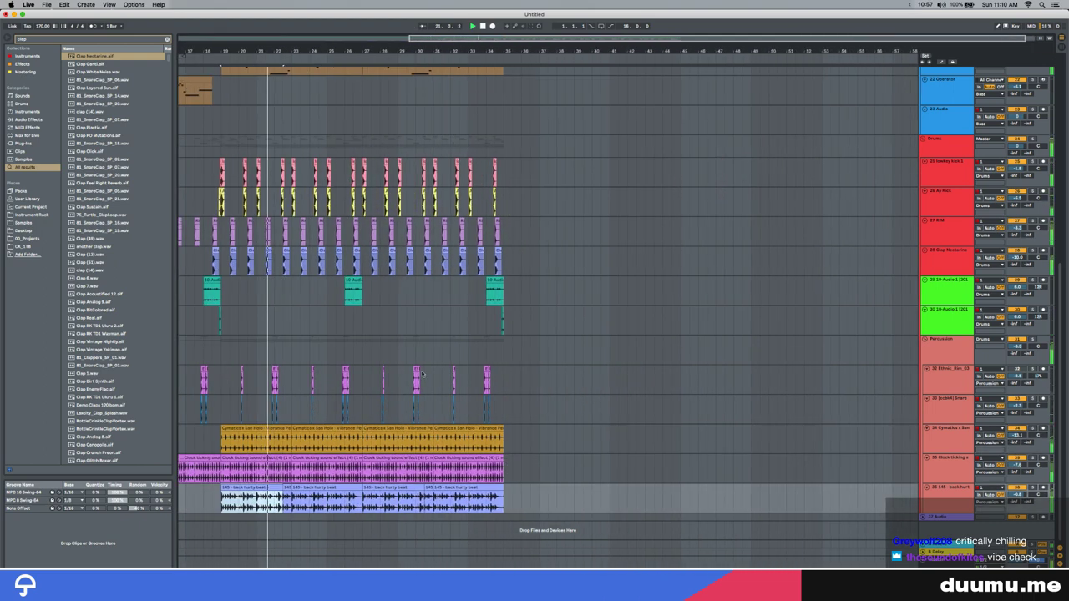
pyautogui.scroll(10, 418, 363)
pyautogui.scroll(-2, 788, 324)
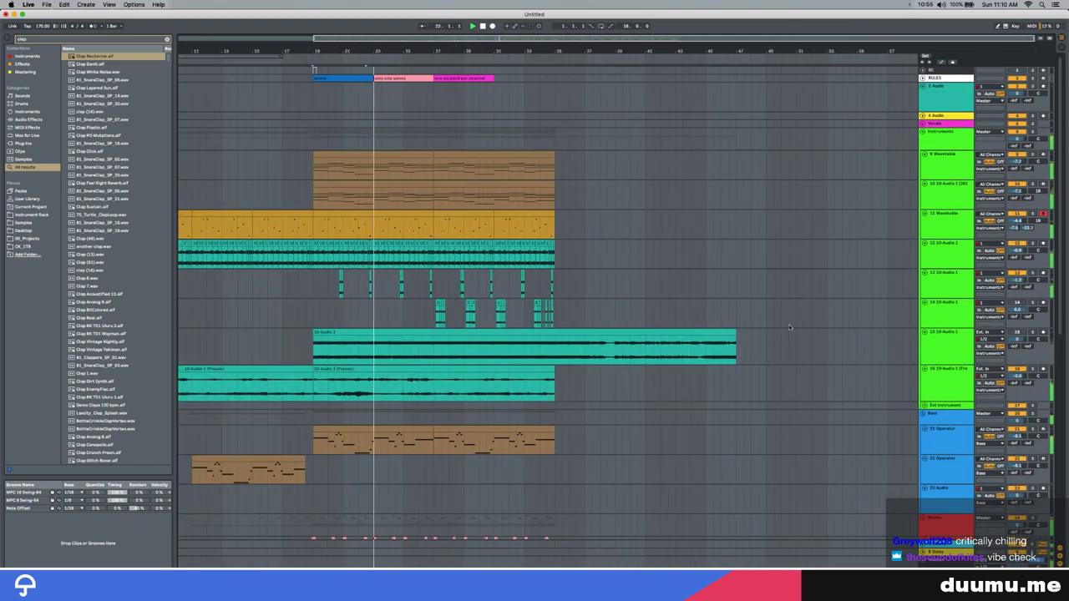
pyautogui.keyDown('shift'); pyautogui.click(518, 153); pyautogui.keyUp('shift')
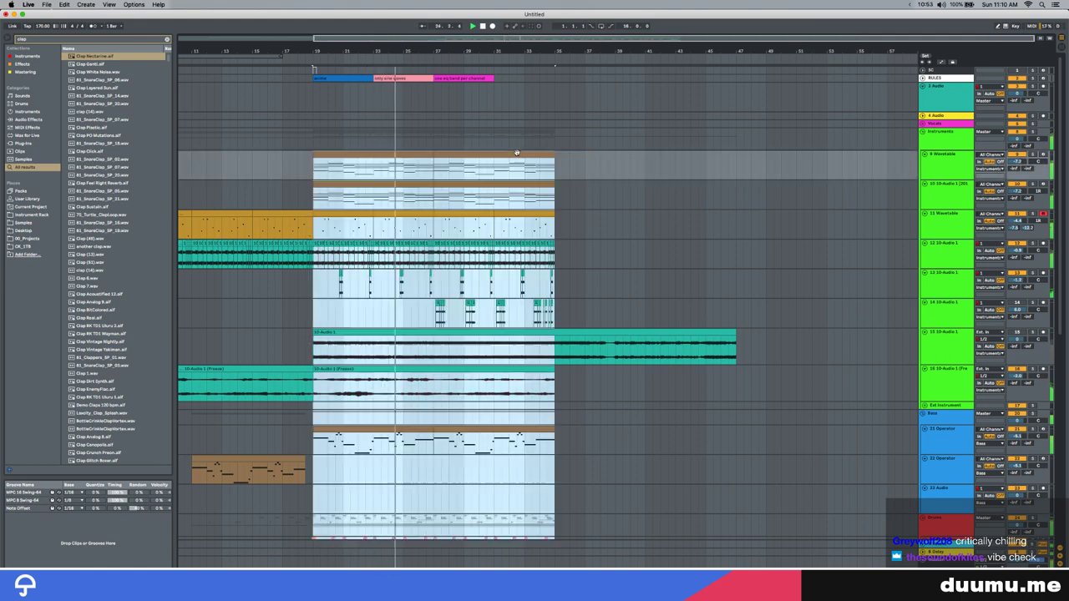
pyautogui.click(953, 352)
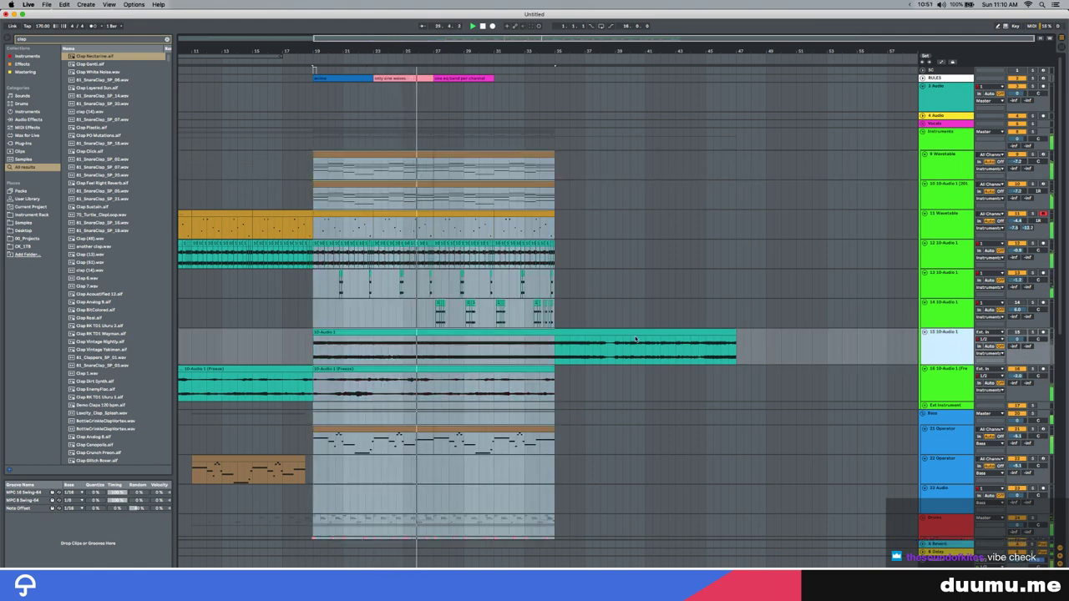
pyautogui.click(517, 154)
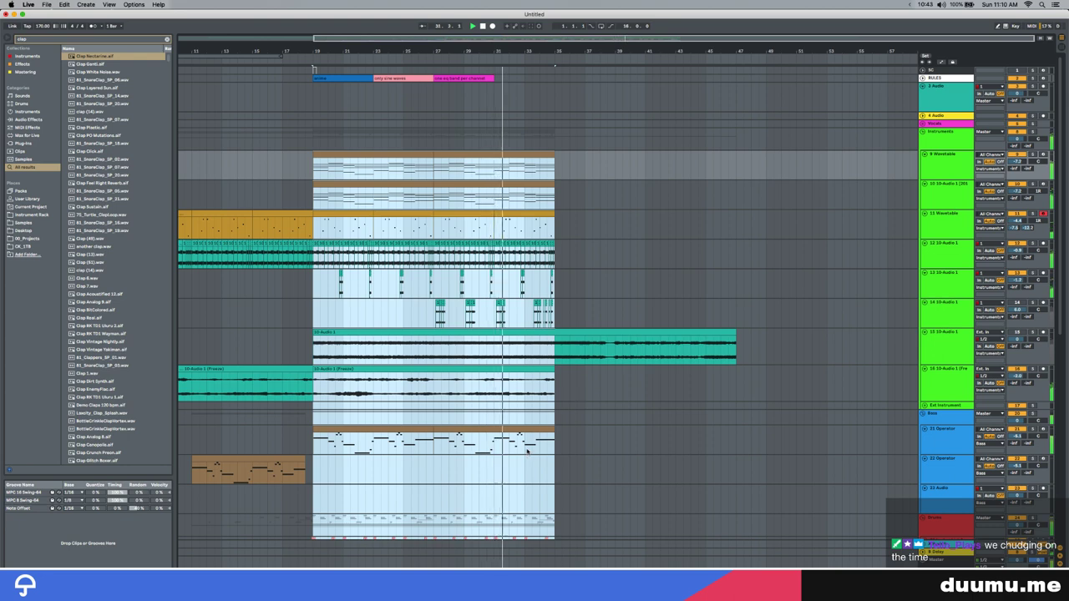
pyautogui.press('super+d')
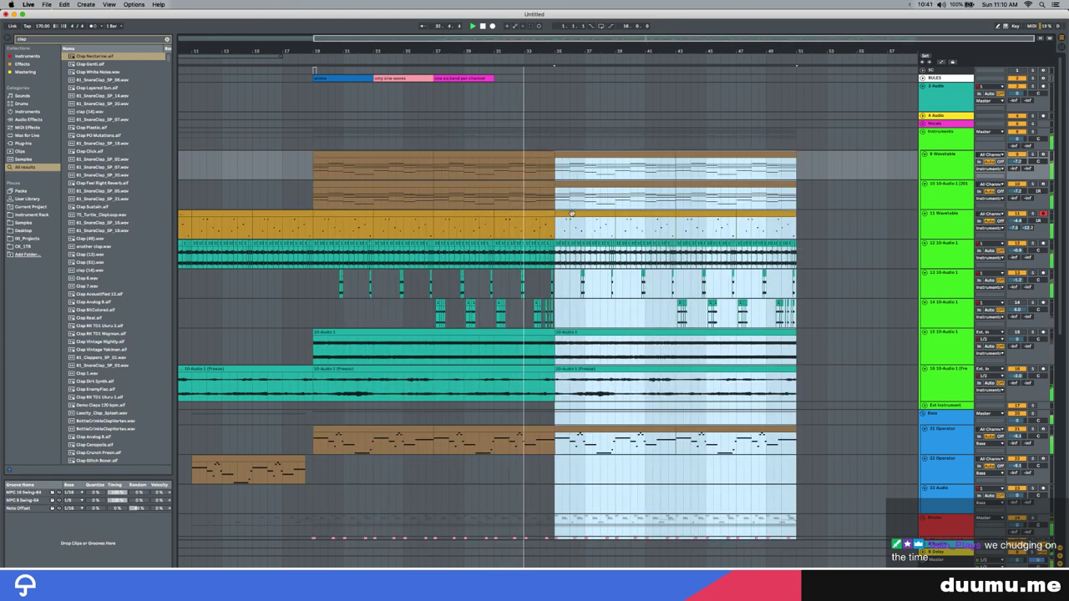
# Remove the duplicated chord clips on tracks 9 and 10 after bar 35 and clear all notes from the first duplicated Operator bass clip
pyautogui.moveTo(572, 210); pyautogui.dragTo(811, 167)
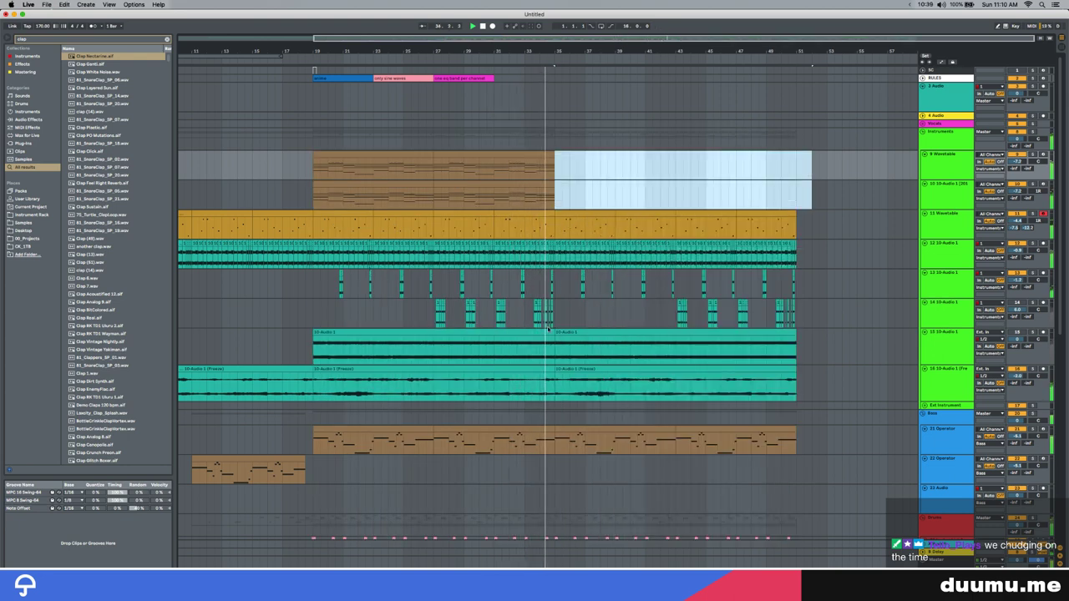
pyautogui.scroll(-4, 725, 214)
pyautogui.click(585, 326)
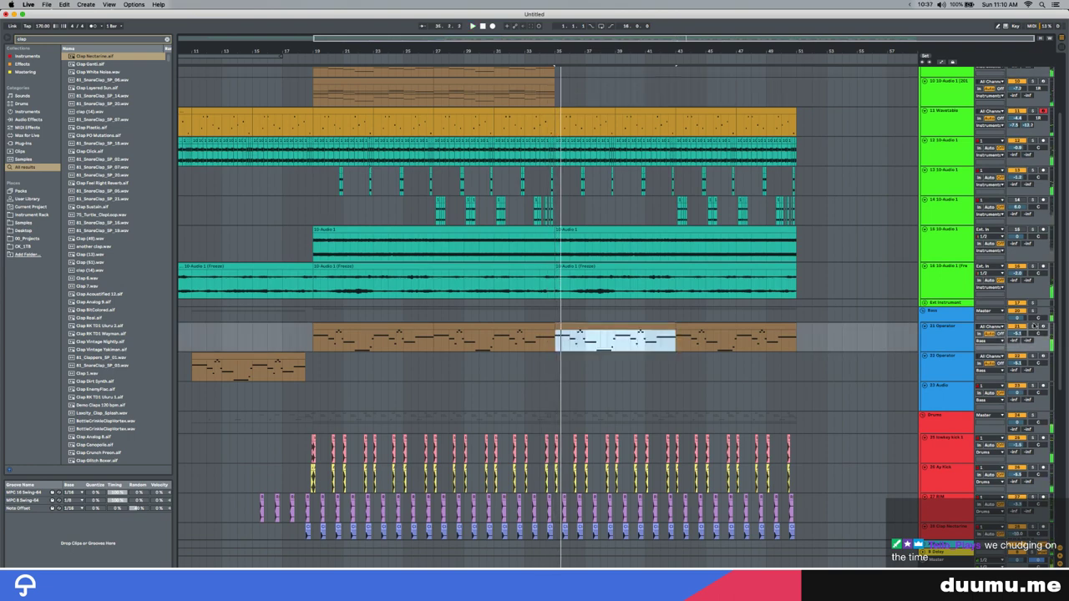
pyautogui.doubleClick(580, 330)
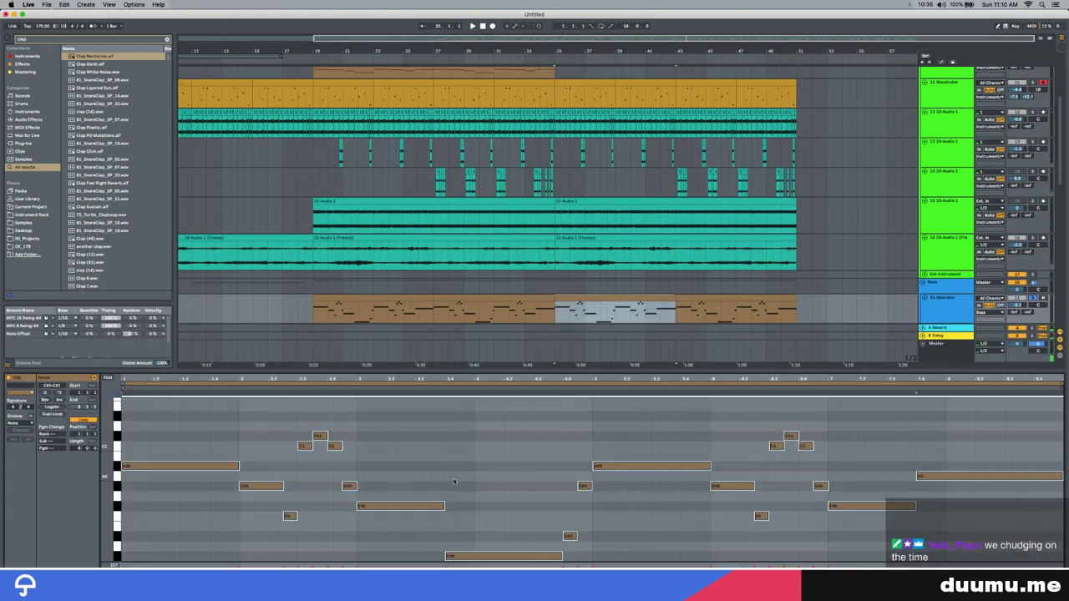
pyautogui.press('Delete')
pyautogui.click(1036, 298)
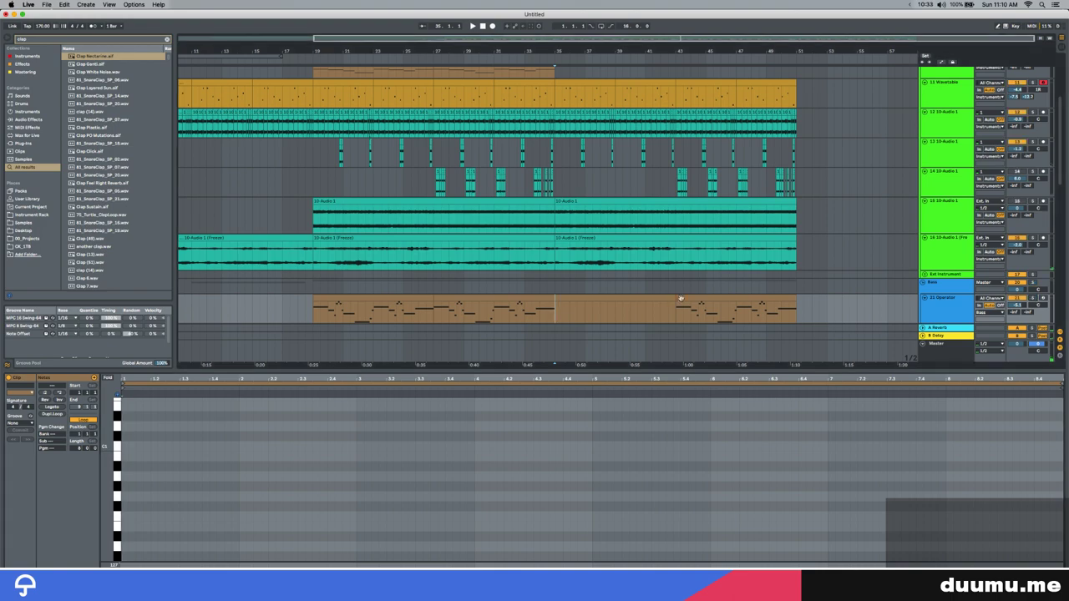
# Play the transition into bar 35 and cut the last half bar before it from the Operator bass clip
pyautogui.click(510, 309)
pyautogui.press('space')
pyautogui.scroll(5, 543, 311)
pyautogui.scroll(-5, 510, 305)
pyautogui.scroll(3, 509, 306)
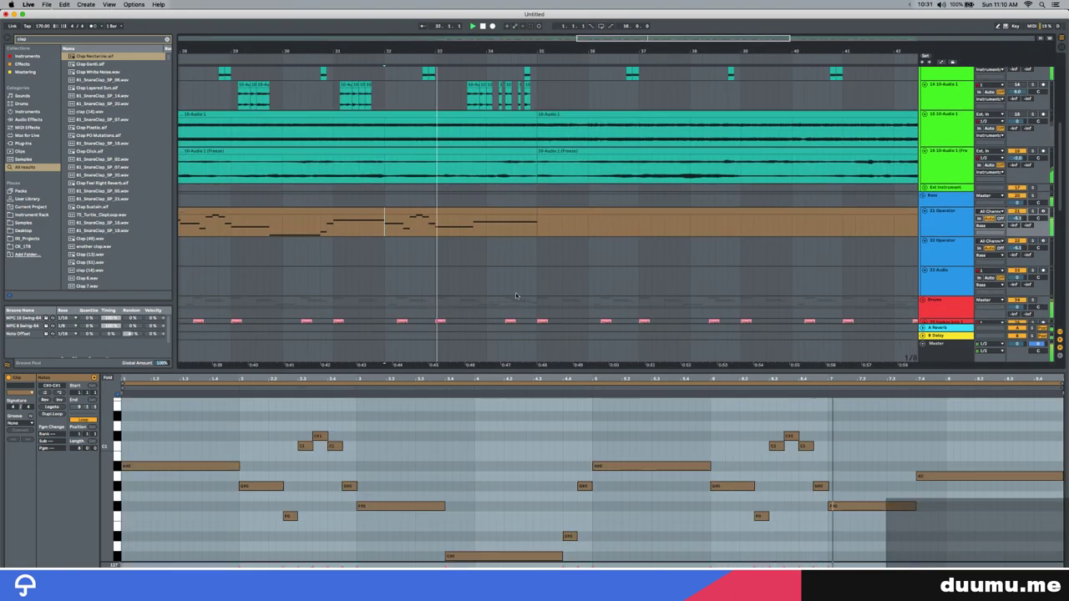
pyautogui.moveTo(512, 222); pyautogui.dragTo(536, 222)
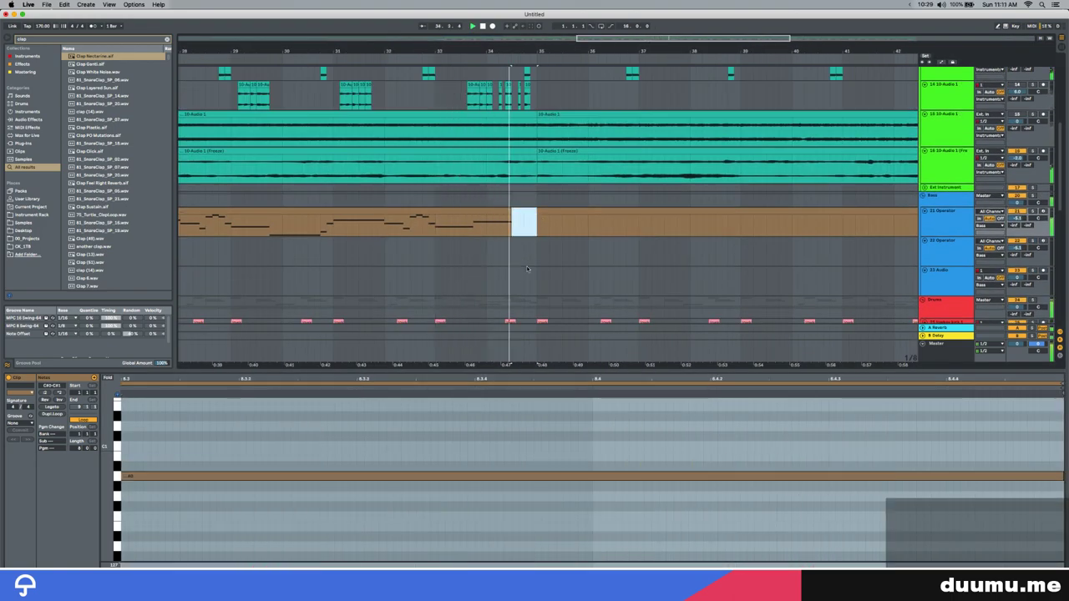
# Cut the last half bar before bar 35 from the chord clips on tracks 9 and 10
pyautogui.scroll(5, 511, 241)
pyautogui.scroll(3, 512, 240)
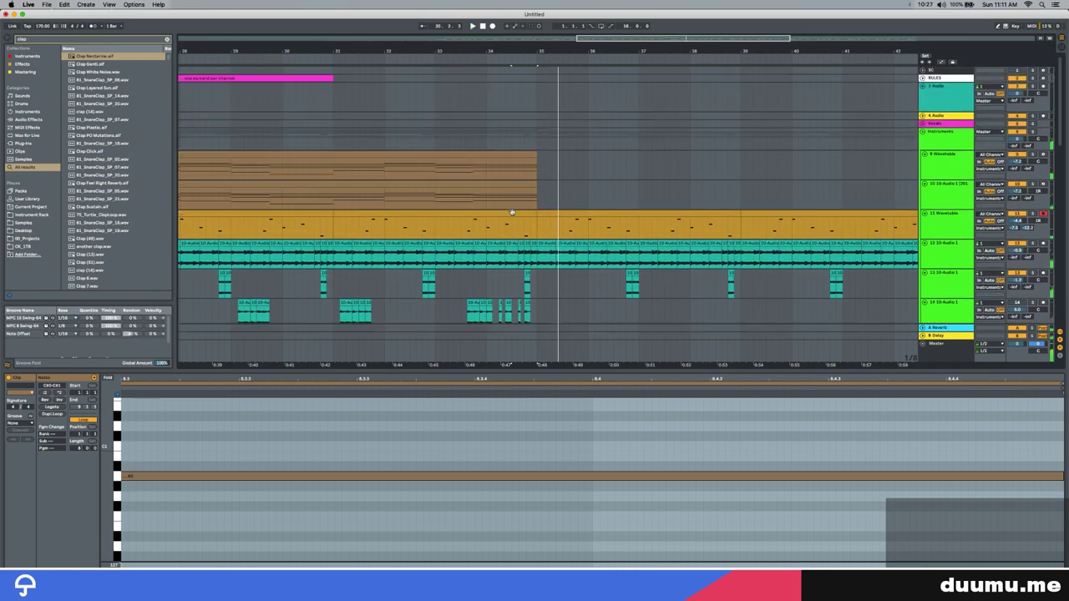
pyautogui.moveTo(512, 197); pyautogui.dragTo(543, 168)
pyautogui.press('Delete')
# Clear the half bar before bar 35 on the Wavetable melody track 11 and the chopped audio tracks 12 to 14
pyautogui.click(505, 262)
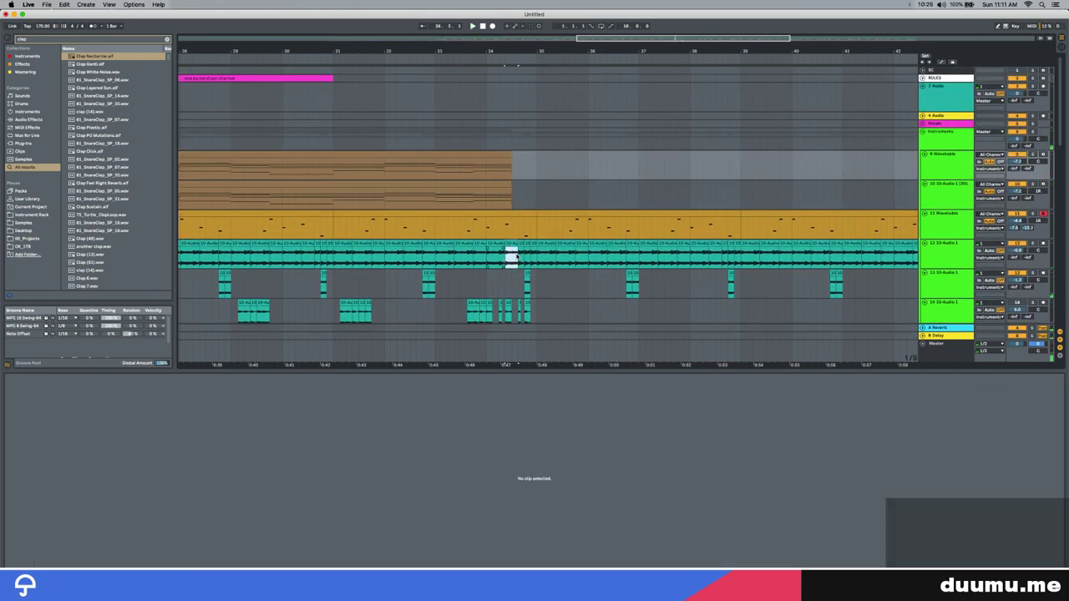
pyautogui.moveTo(511, 256); pyautogui.dragTo(535, 231)
pyautogui.press('Delete')
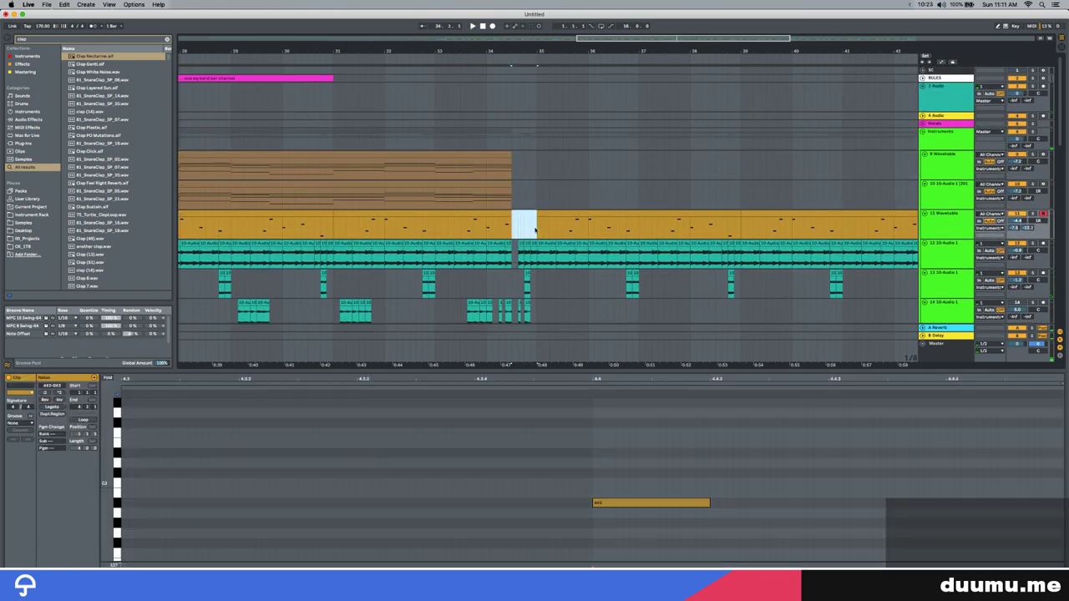
pyautogui.press('Delete')
pyautogui.moveTo(514, 290); pyautogui.dragTo(537, 310)
pyautogui.press('Delete')
# Audition the break and cut the half bar before bar 35 from all loops in the Percussion group
pyautogui.click(473, 275)
pyautogui.press('space')
pyautogui.scroll(-5, 557, 297)
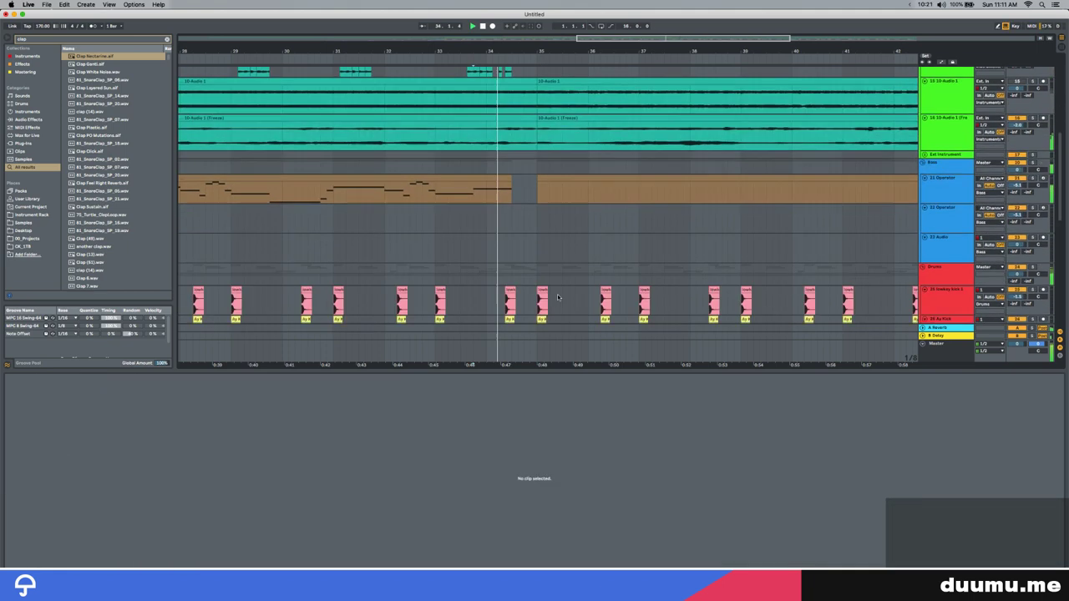
pyautogui.scroll(-5, 535, 289)
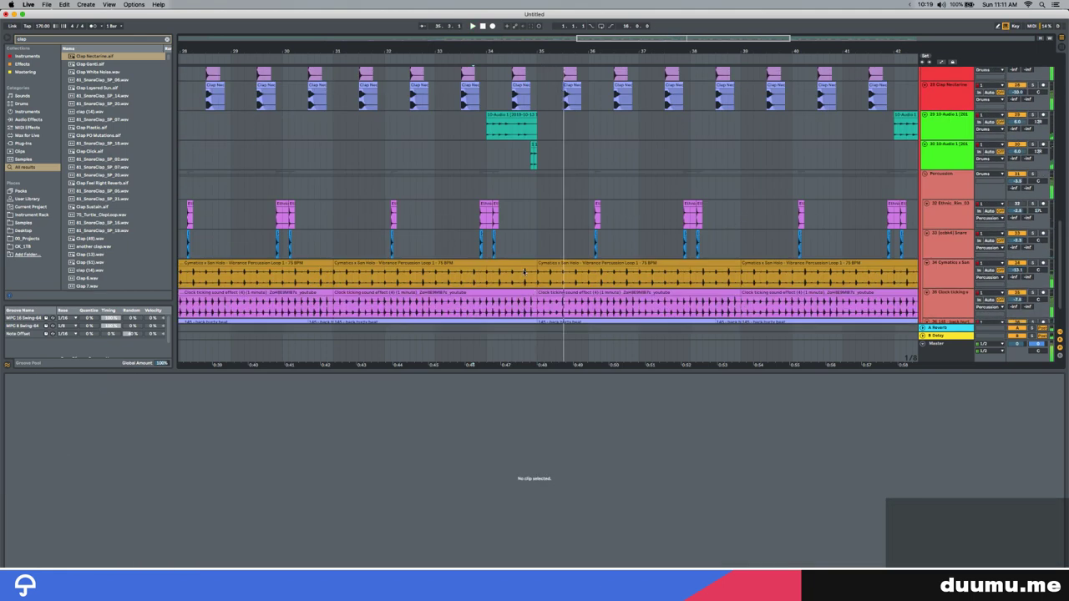
pyautogui.moveTo(526, 187); pyautogui.dragTo(536, 188)
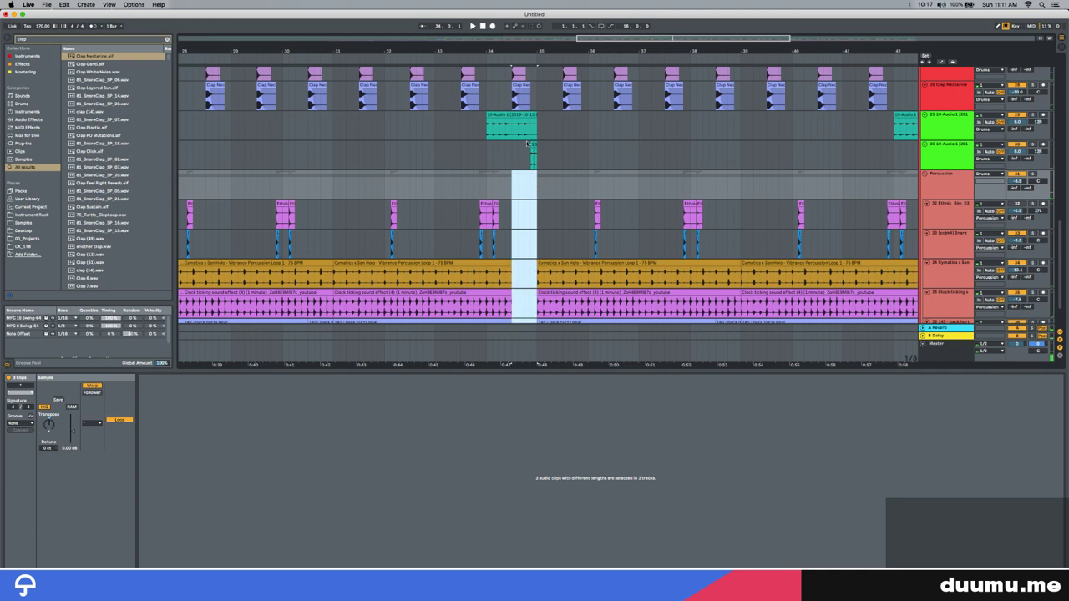
pyautogui.press('Delete')
# Trim the last half bar before bar 35 from the audio clip on track 29 and play the transition
pyautogui.click(500, 155)
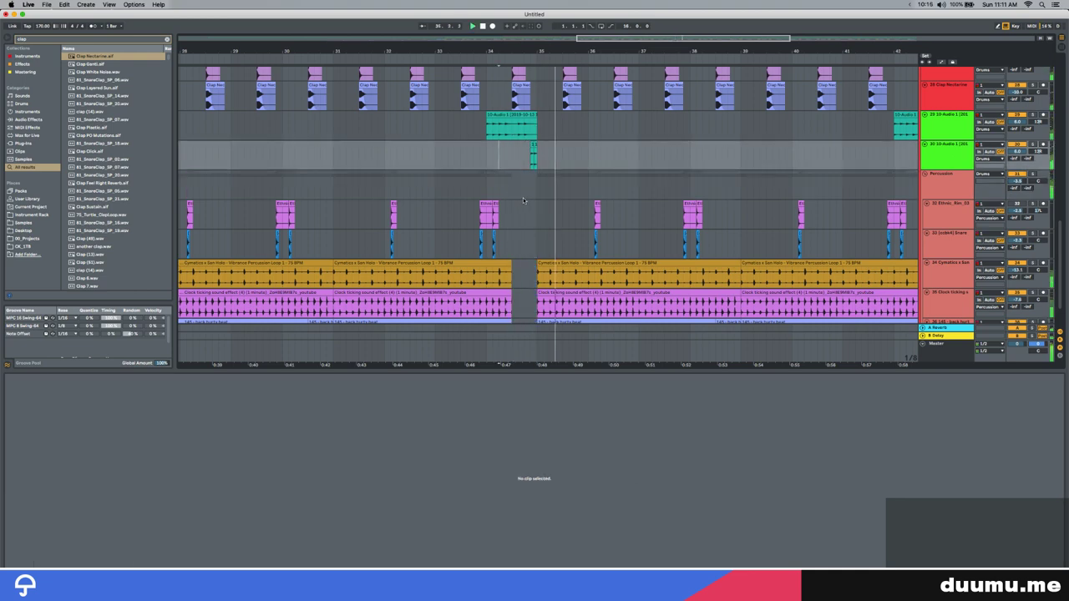
pyautogui.scroll(3, 523, 200)
pyautogui.press('space')
pyautogui.moveTo(513, 212); pyautogui.dragTo(536, 214)
pyautogui.press('Delete')
pyautogui.click(494, 234)
pyautogui.press('space')
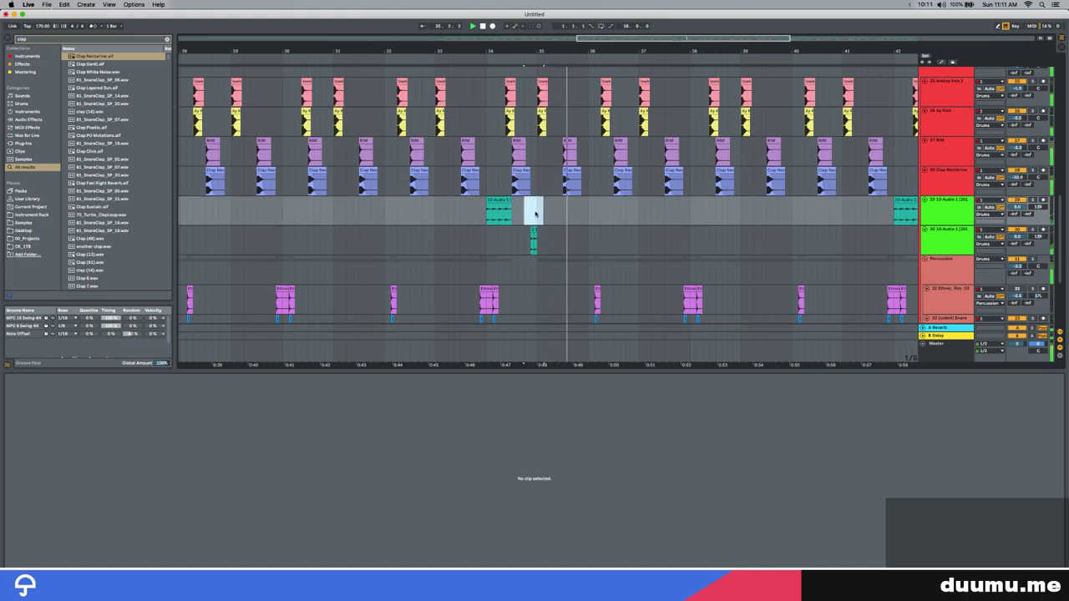
pyautogui.press('Delete')
# Copy the kick lead-in just before bar 19 on tracks 25 and 26, paste it just before bar 35 and audition it
pyautogui.scroll(-3, 535, 219)
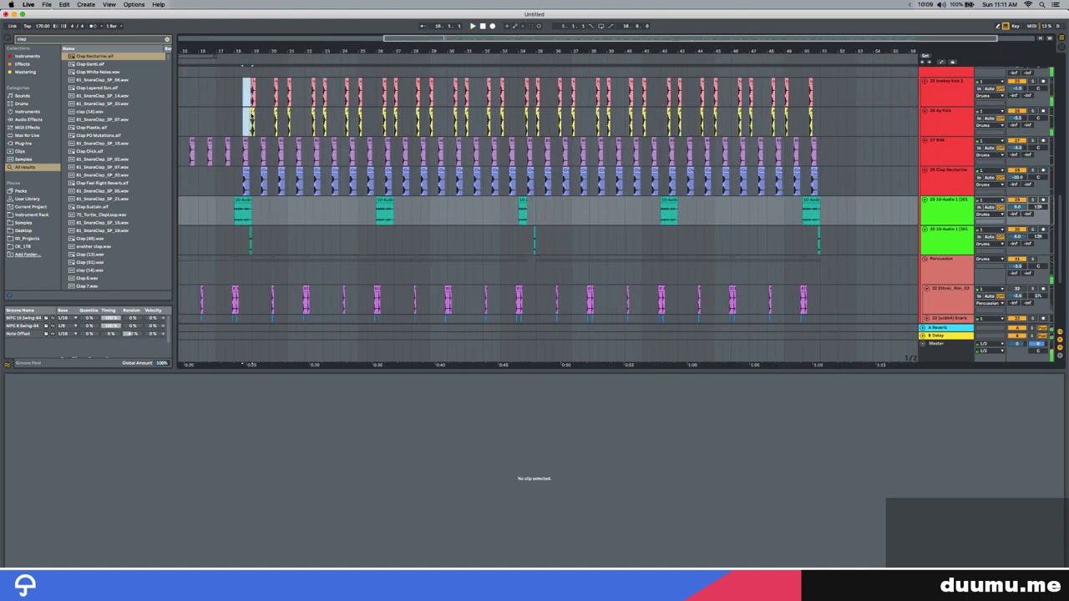
pyautogui.moveTo(252, 93); pyautogui.dragTo(243, 122)
pyautogui.press('super+c')
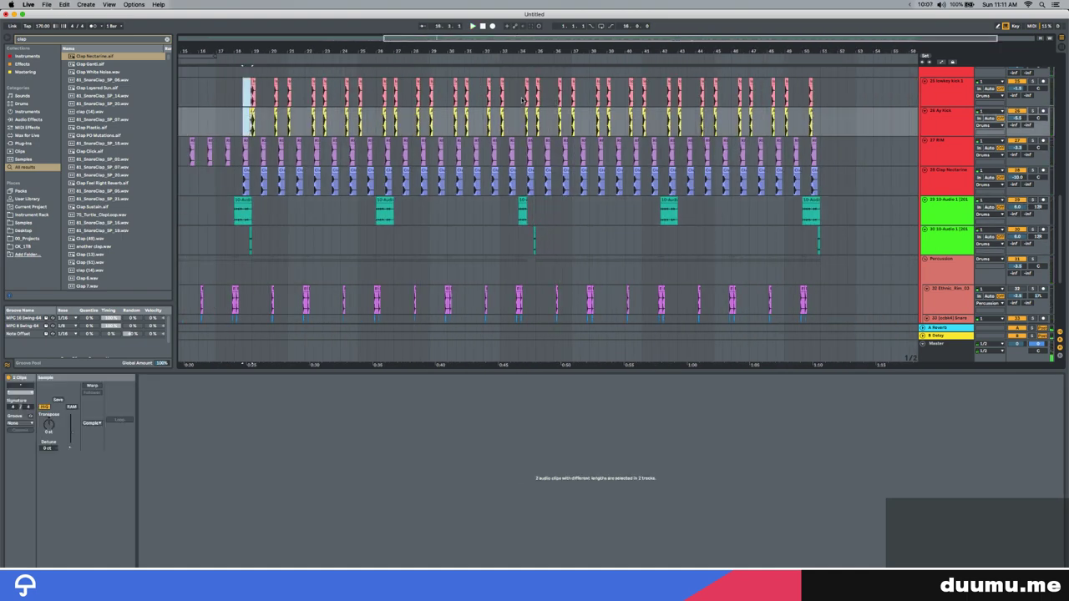
pyautogui.scroll(-3, 511, 97)
pyautogui.scroll(6, 619, 158)
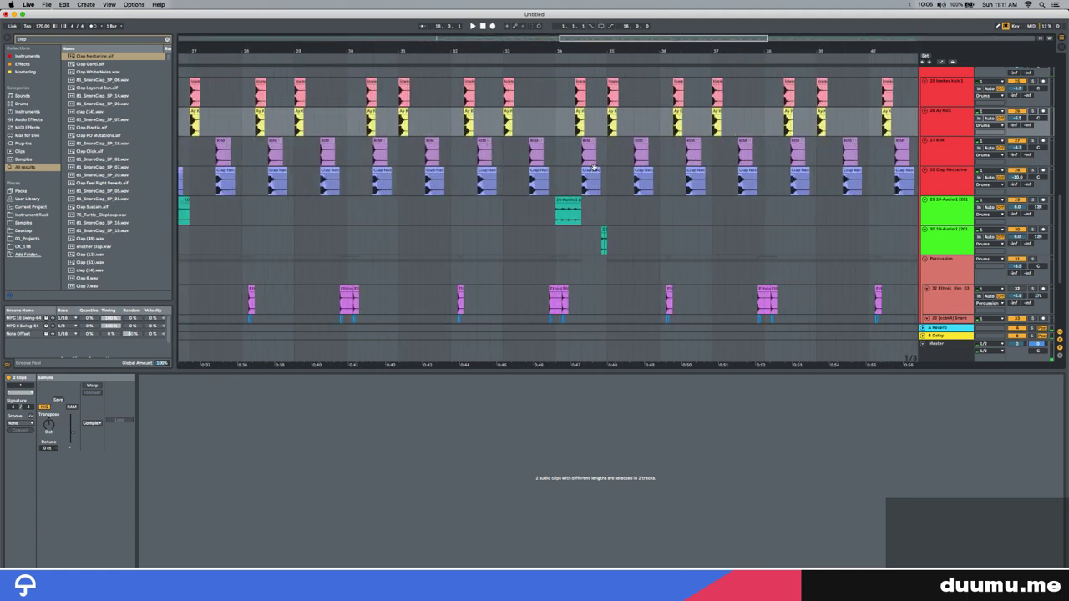
pyautogui.click(588, 90)
pyautogui.press('super+v')
pyautogui.press('super+z')
pyautogui.click(576, 99)
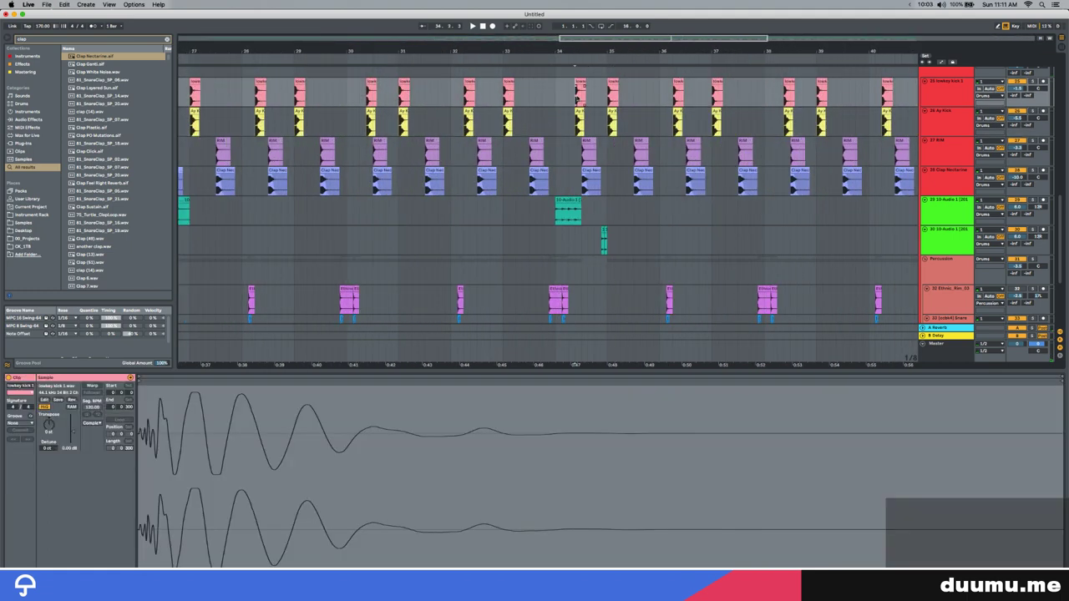
pyautogui.click(561, 107)
pyautogui.press('space')
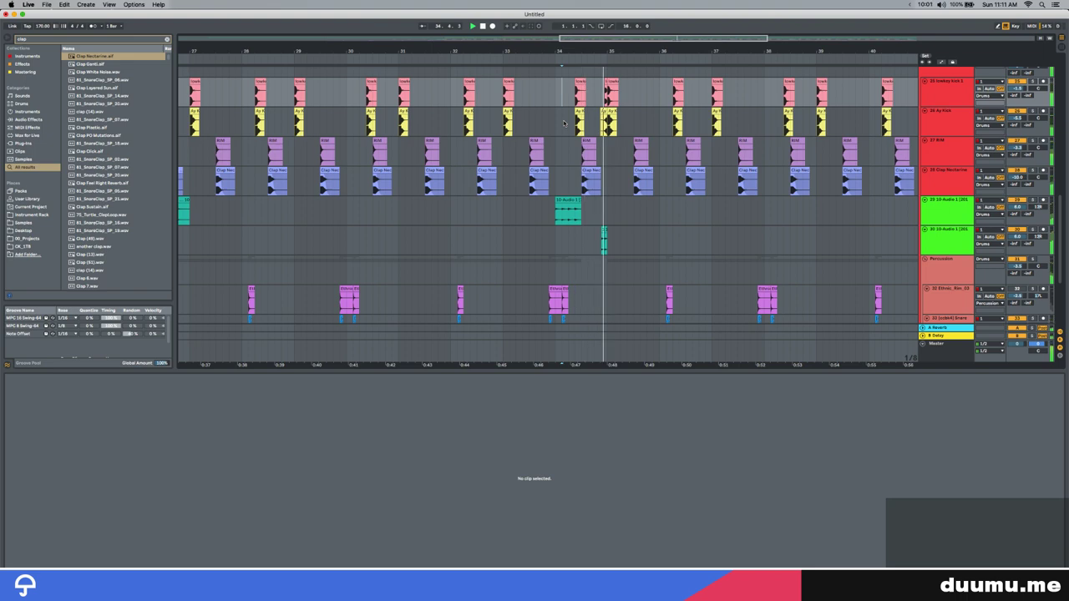
pyautogui.hscroll(4, 607, 185)
pyautogui.press('-')
pyautogui.scroll(4, 526, 177)
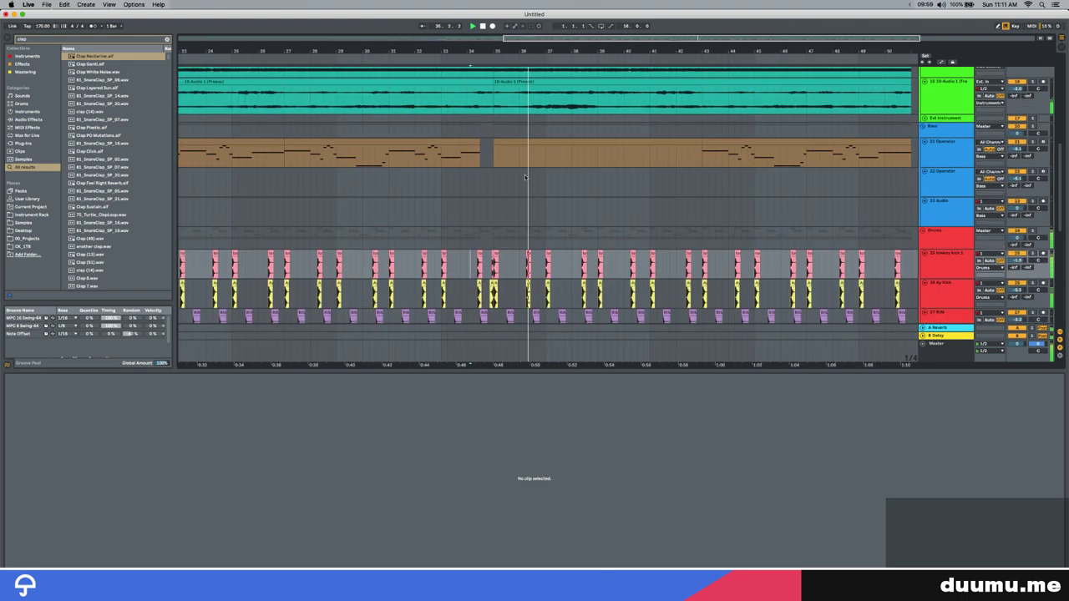
# Draw an F#0 bass note about two bars long at the start of track 21's empty Operator clip at bar 35 and audition it
pyautogui.click(543, 143)
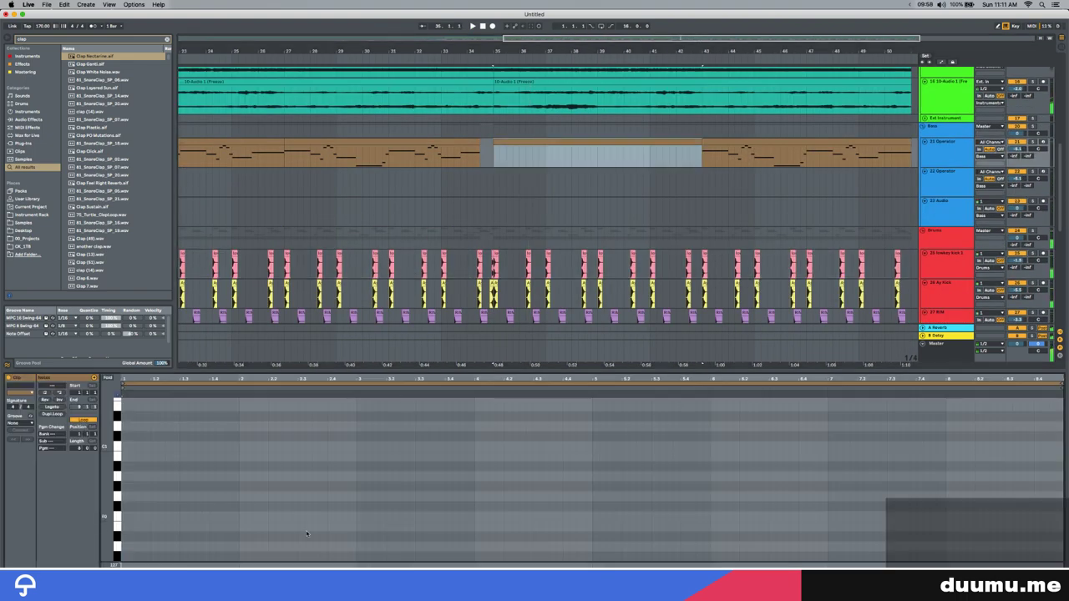
pyautogui.doubleClick(124, 507)
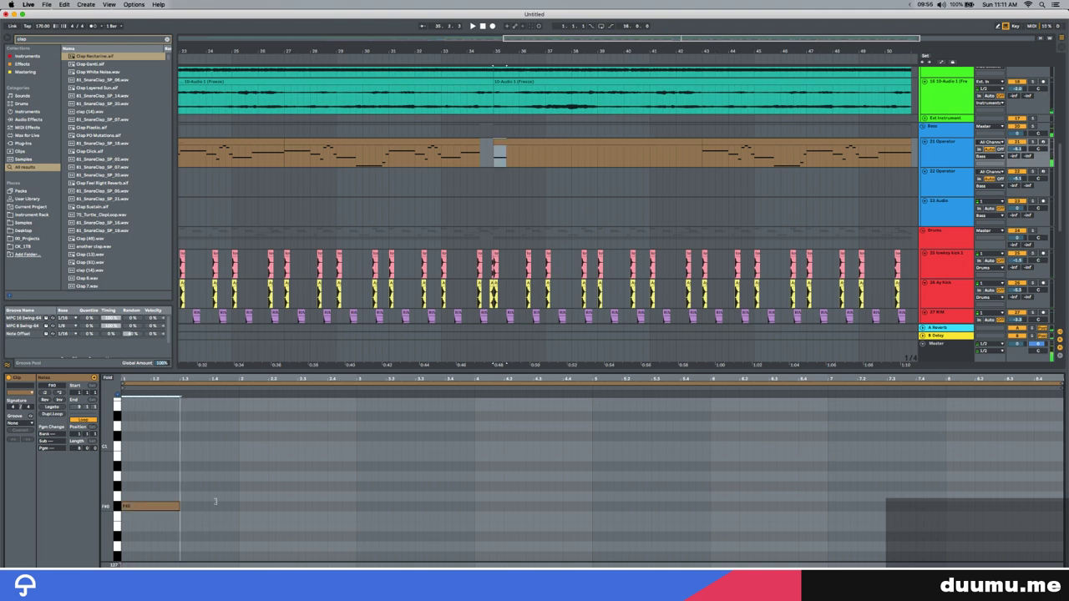
pyautogui.moveTo(215, 501); pyautogui.dragTo(361, 502)
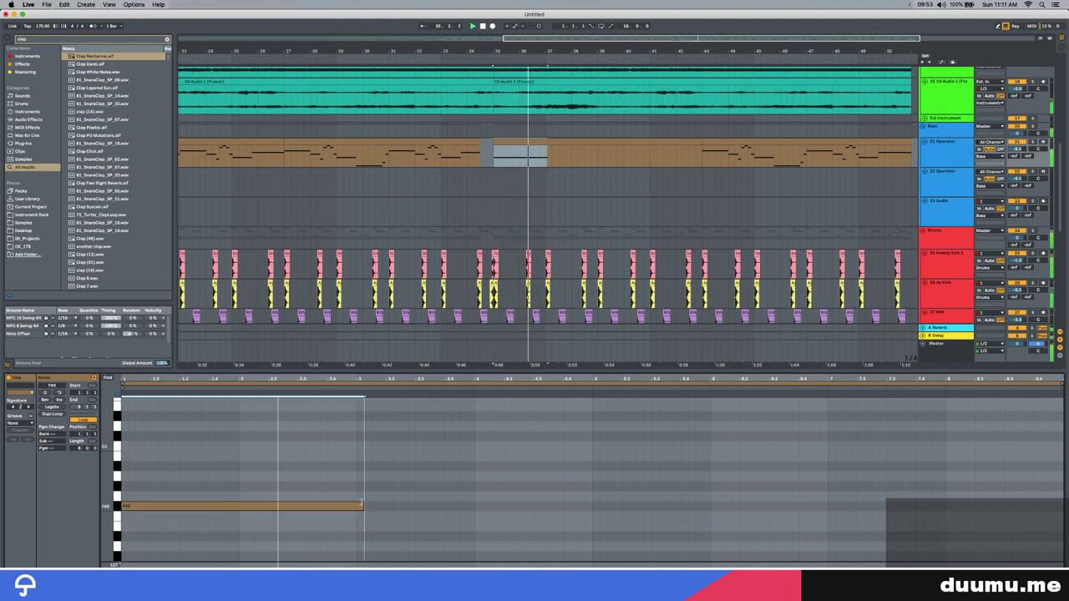
pyautogui.press('space')
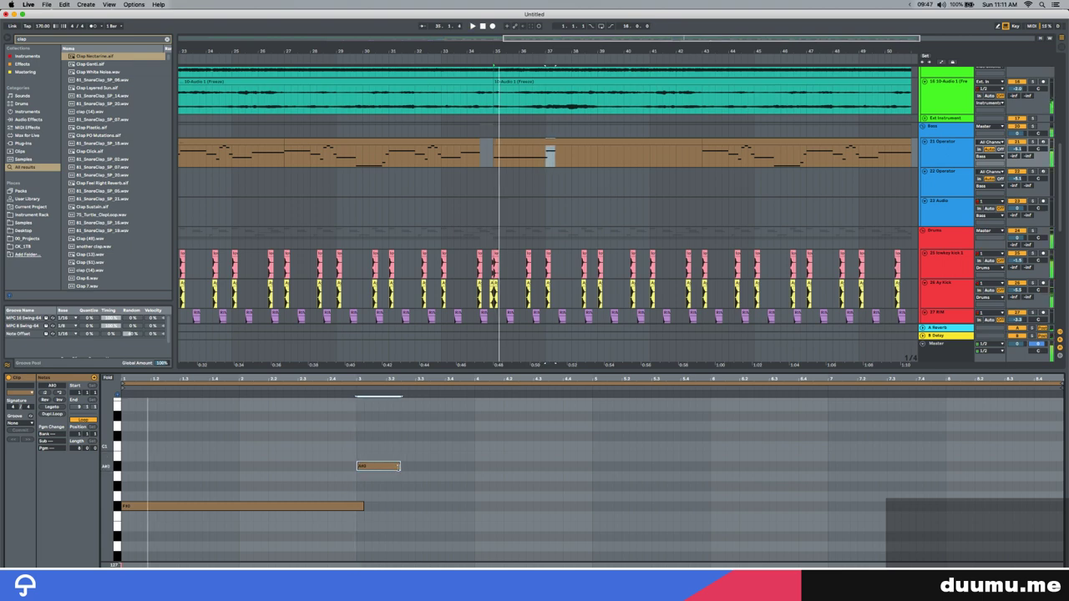
# Continue the bass line through the clip's third and fourth bars with A#0, G#0 and C#1 notes, adjusting their lengths
pyautogui.press('super+a')
pyautogui.click(402, 470)
pyautogui.press('space')
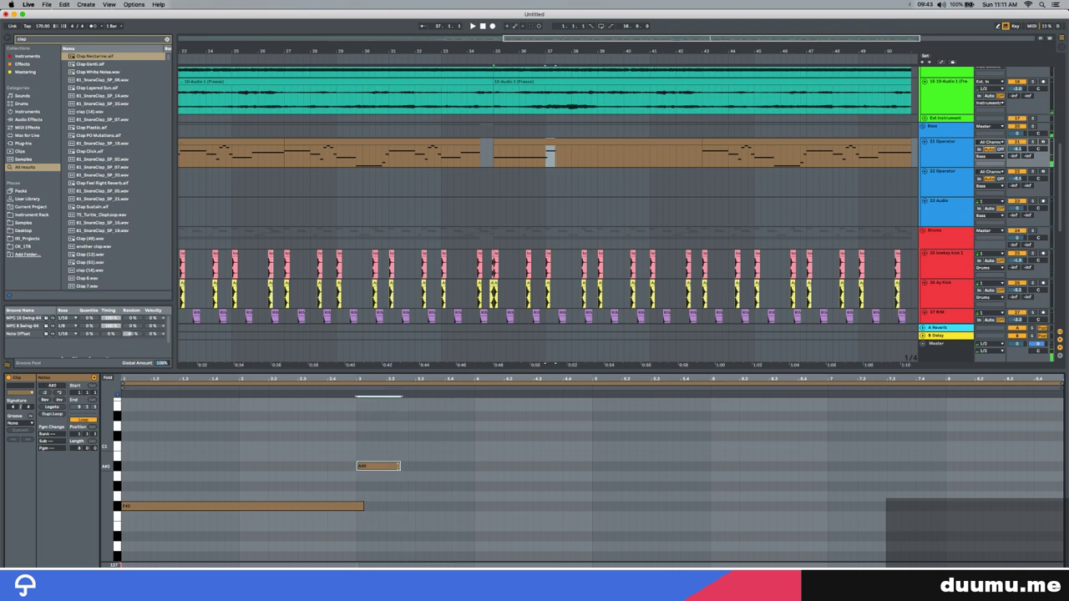
pyautogui.moveTo(400, 466); pyautogui.dragTo(502, 465)
pyautogui.click(479, 476)
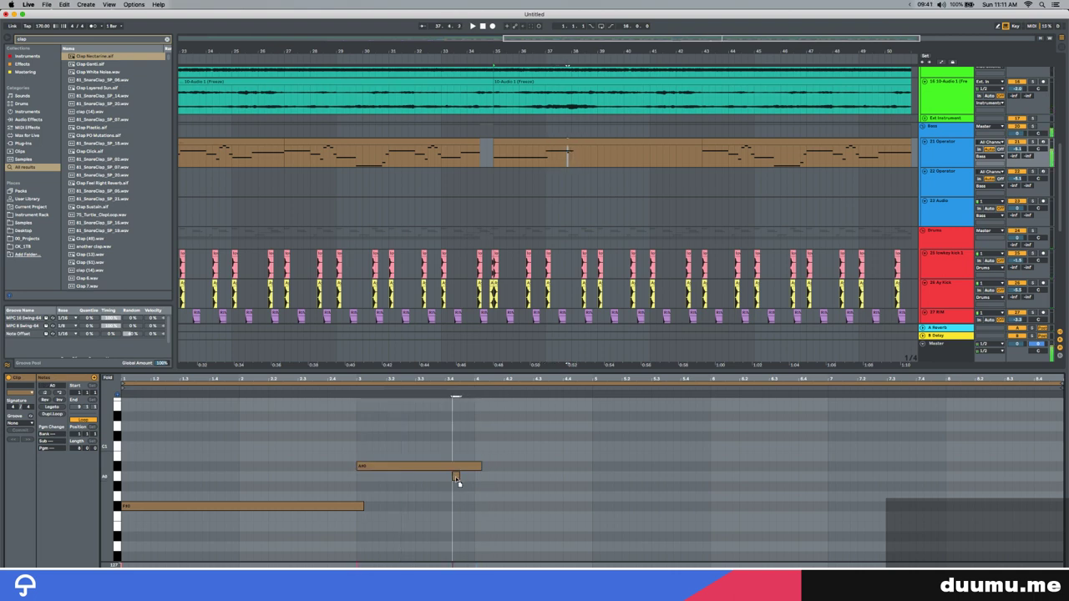
pyautogui.click(478, 468)
pyautogui.click(482, 468)
pyautogui.moveTo(465, 486); pyautogui.dragTo(610, 458)
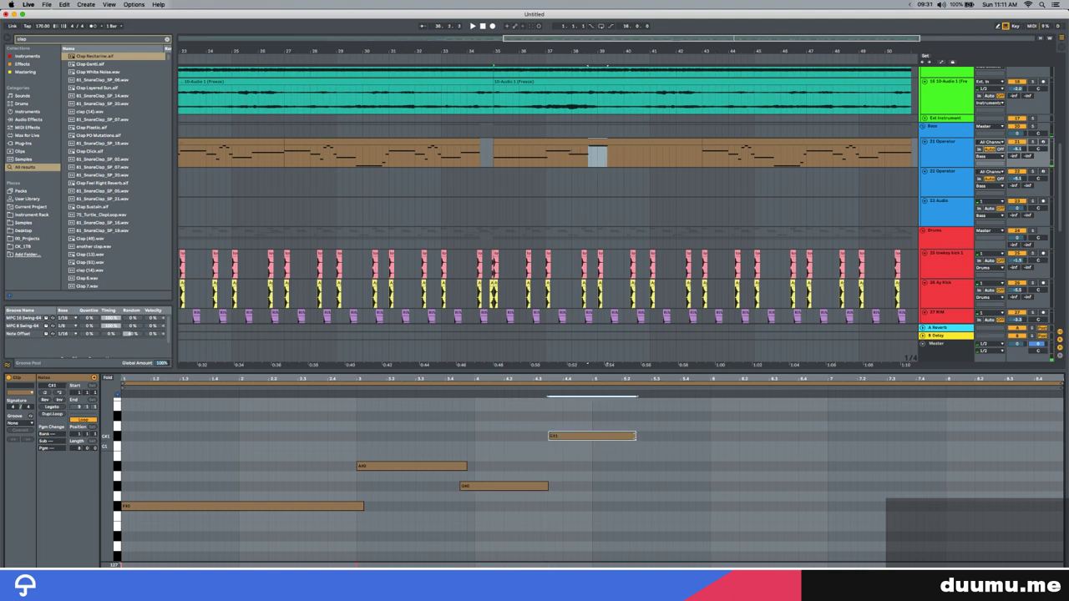
# Play the four-bar bass phrase and duplicate all its notes into the second half of the clip
pyautogui.press('space')
pyautogui.press('super+a')
pyautogui.press('super+d')
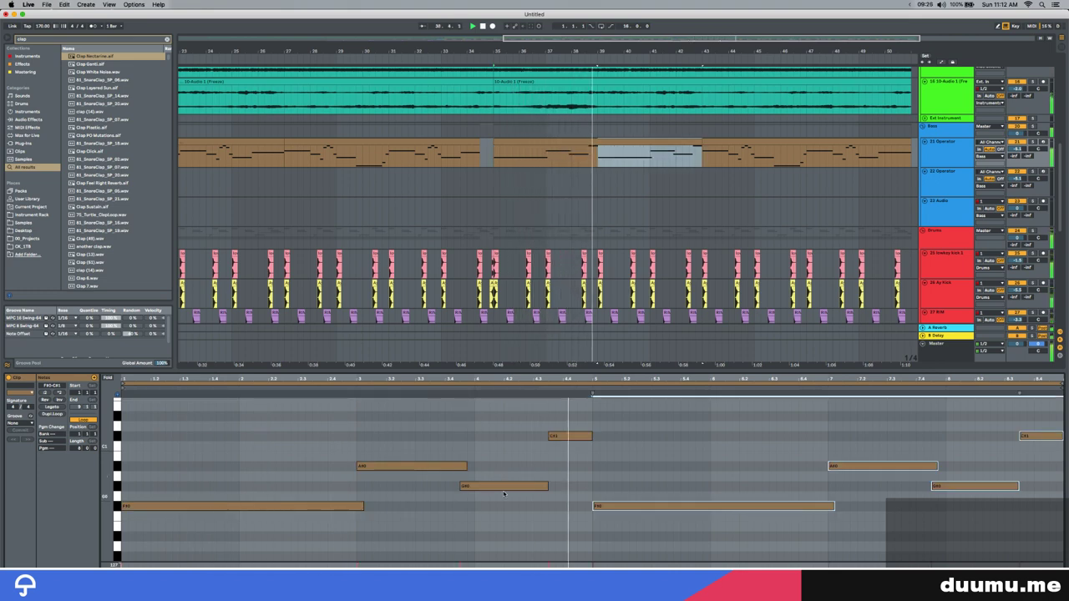
# Start the first G#0 note slightly earlier, shorten the preceding A#0 note to fit, and play the clip
pyautogui.click(458, 499)
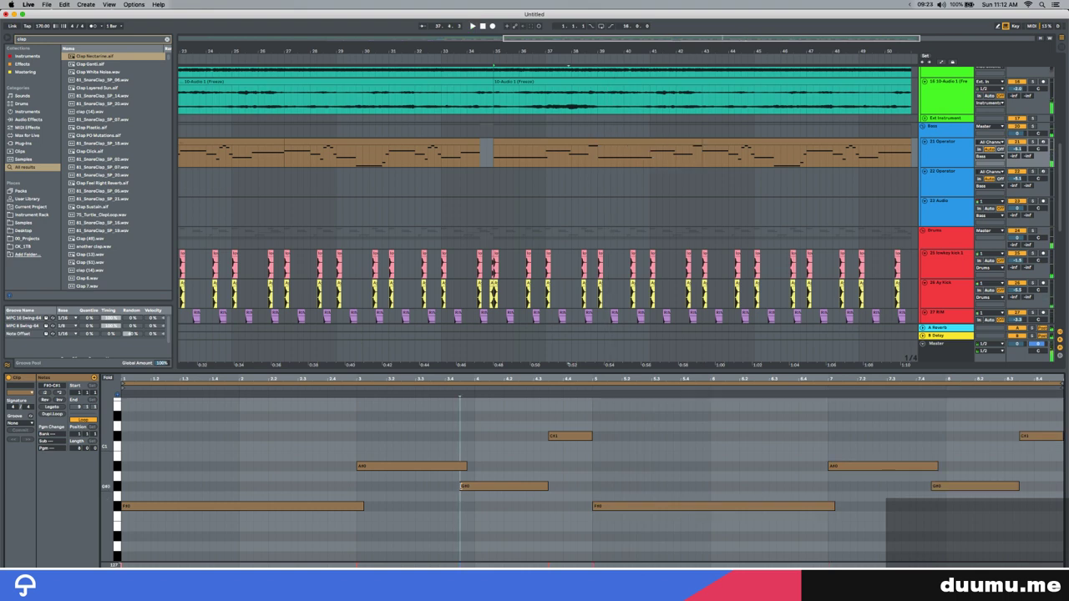
pyautogui.moveTo(466, 469); pyautogui.dragTo(462, 469)
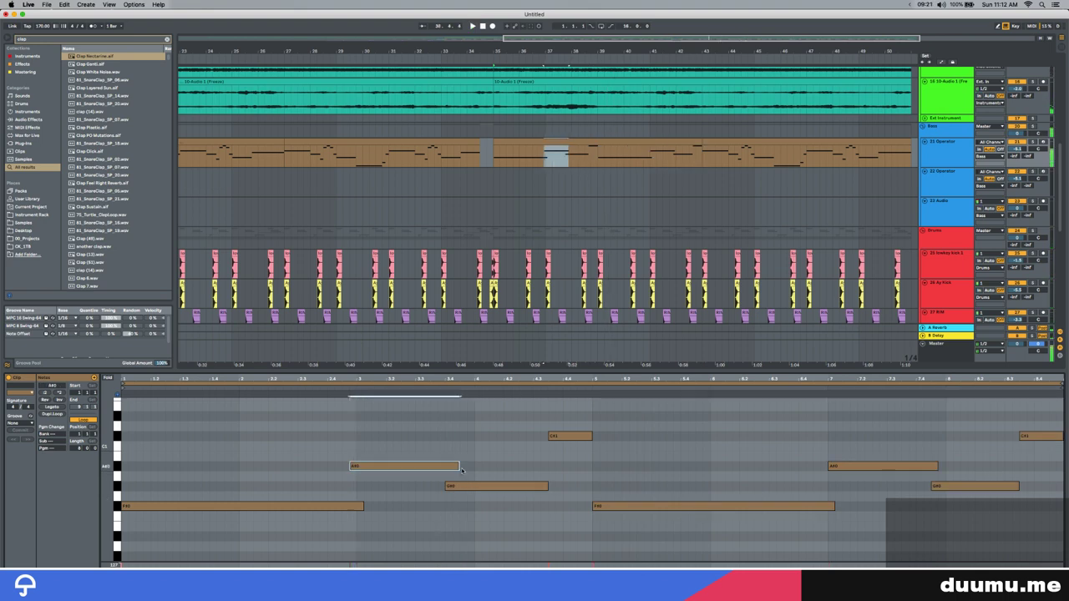
pyautogui.press('super+z')
pyautogui.press('super+z')
pyautogui.press('space')
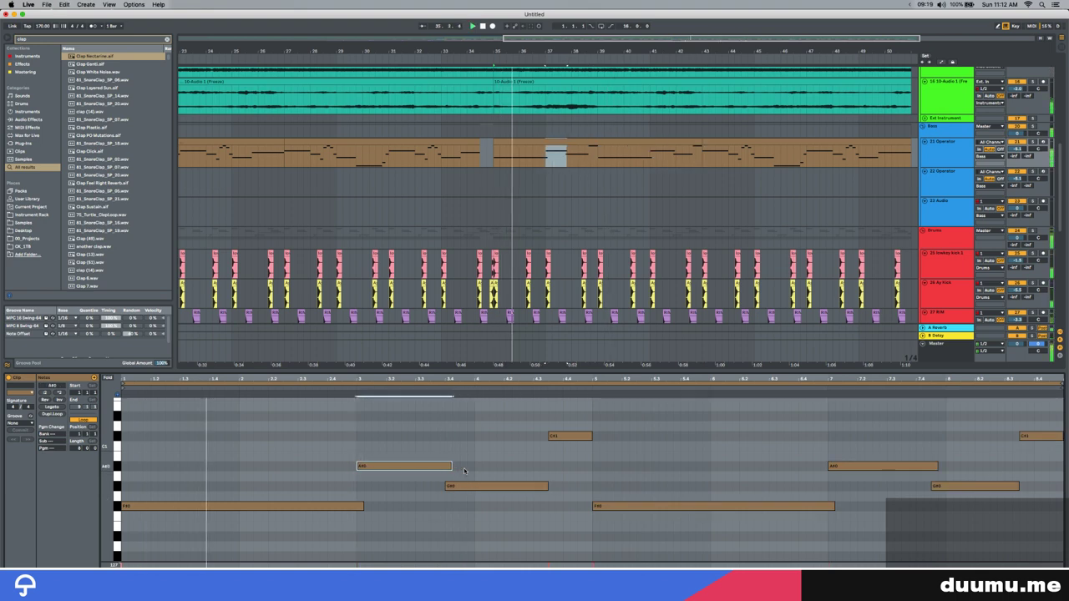
# In the second phrase, lower A#0 to G#0 and G#0 to D#0, delete the final C#1, and extend D#0 to the clip's end
pyautogui.click(432, 487)
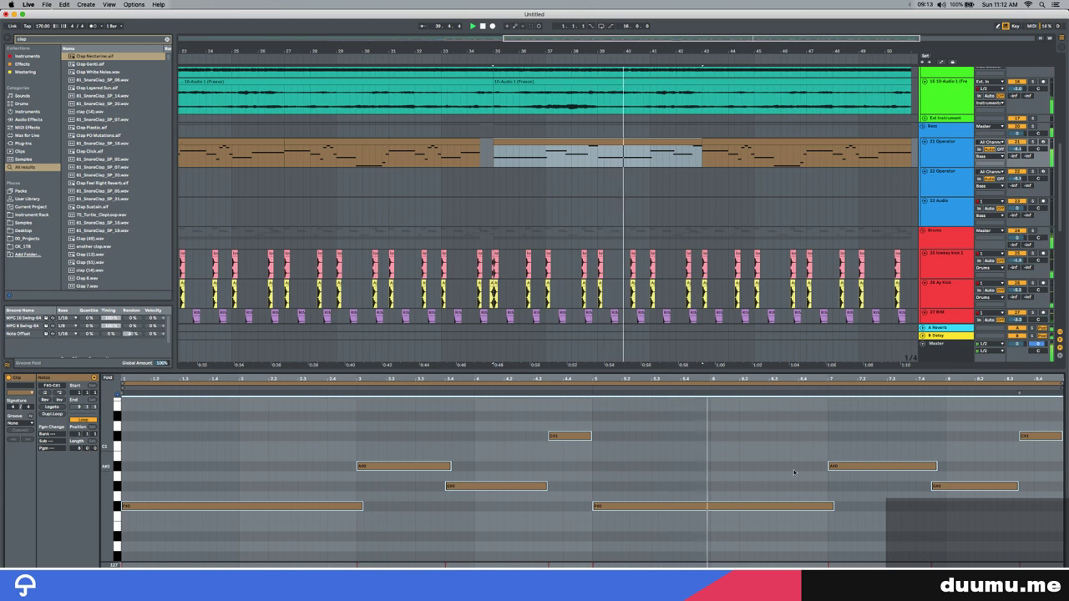
pyautogui.click(820, 488)
pyautogui.moveTo(838, 468); pyautogui.dragTo(949, 532)
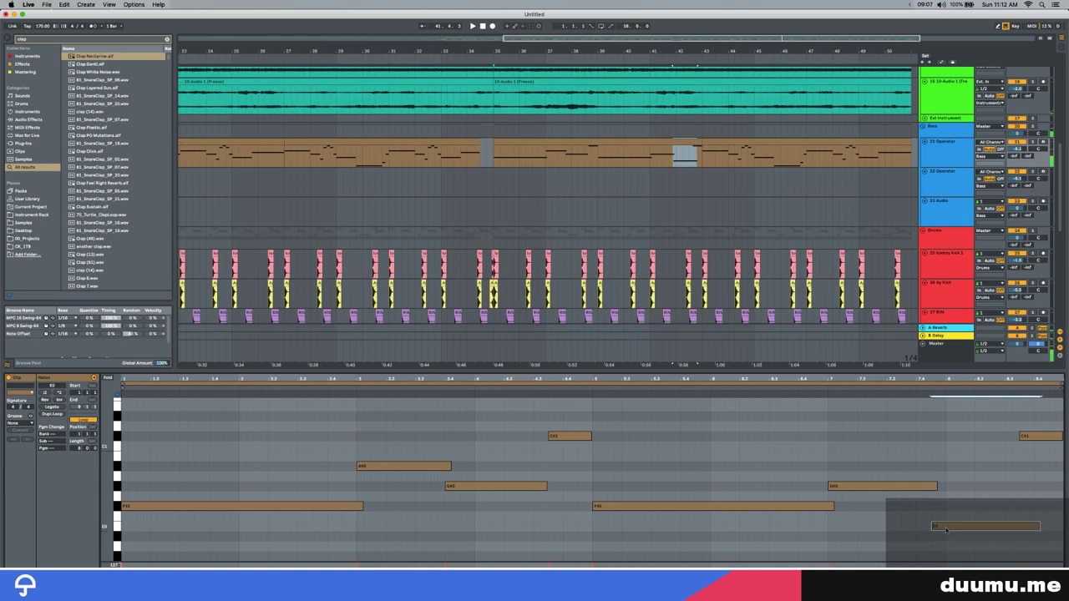
pyautogui.scroll(2, 946, 530)
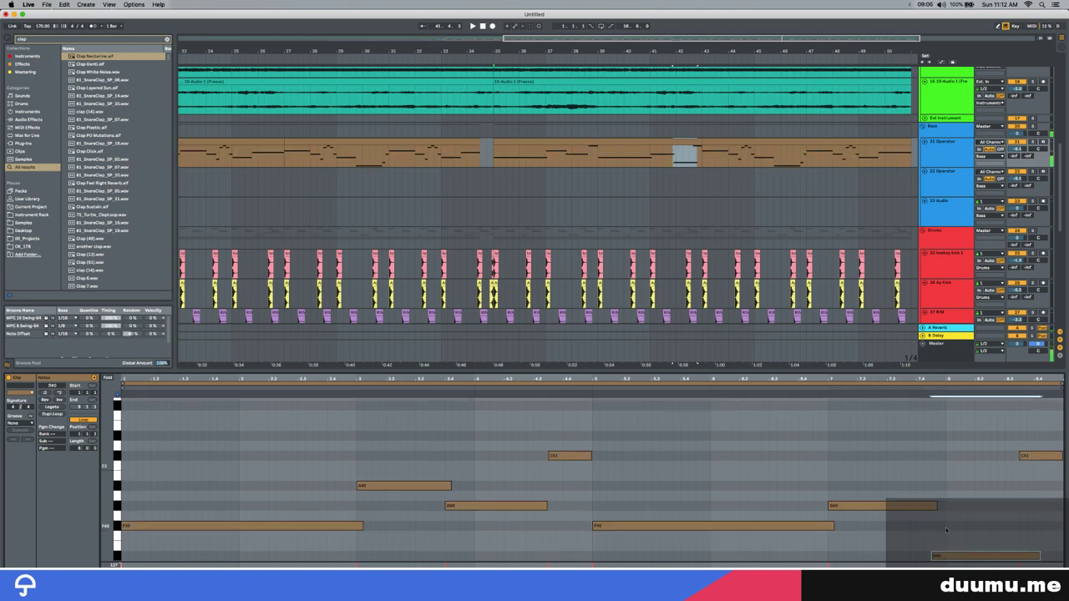
pyautogui.doubleClick(1034, 456)
pyautogui.click(1038, 556)
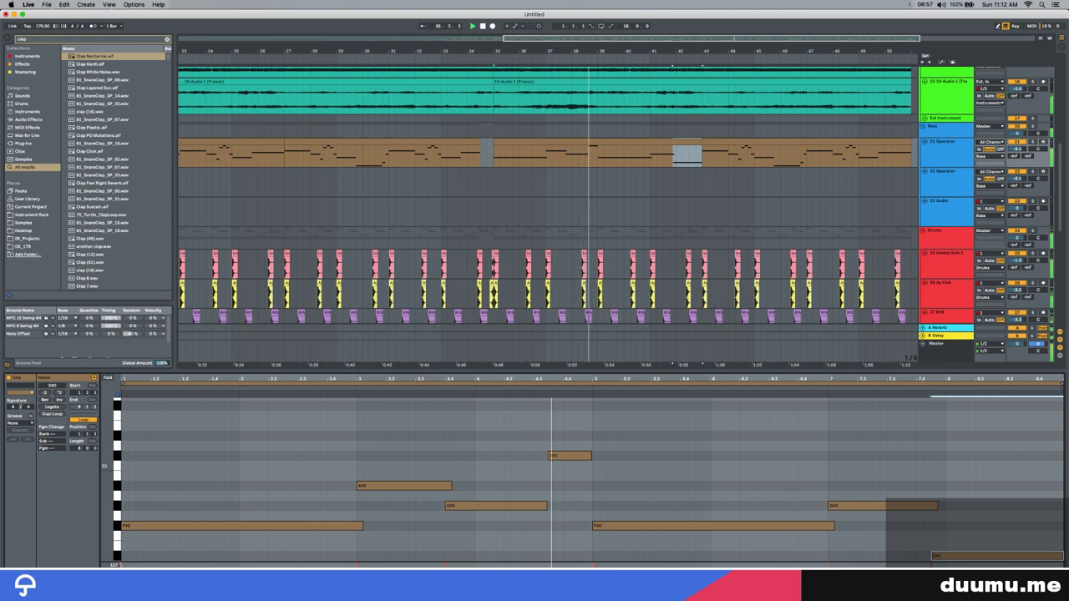
# Duplicate the 21 Operator bass track with its devices and clips
pyautogui.hotkey('shift', 'Up')
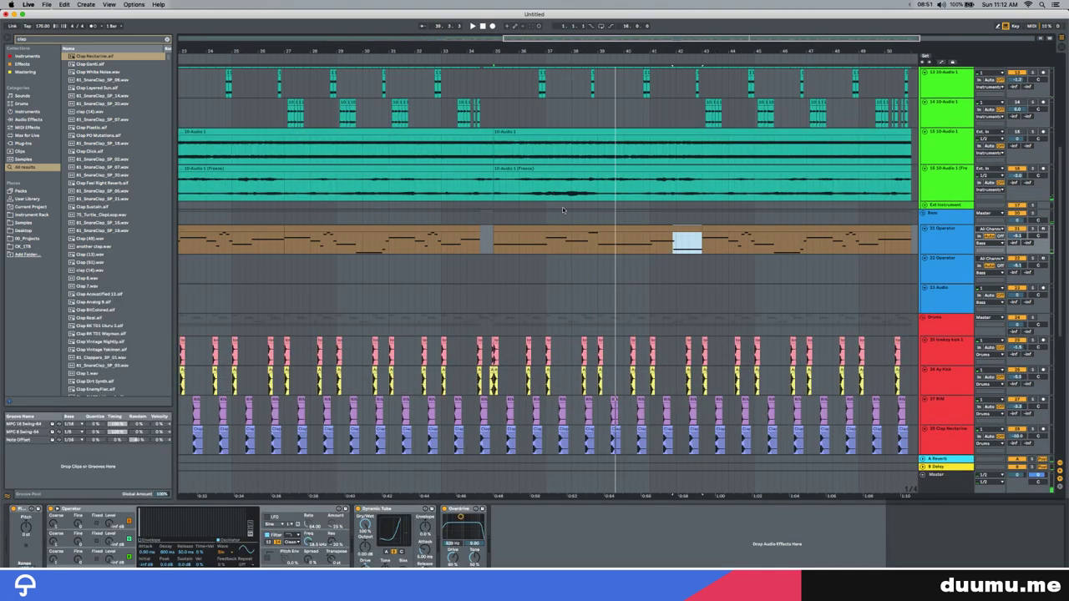
pyautogui.click(565, 226)
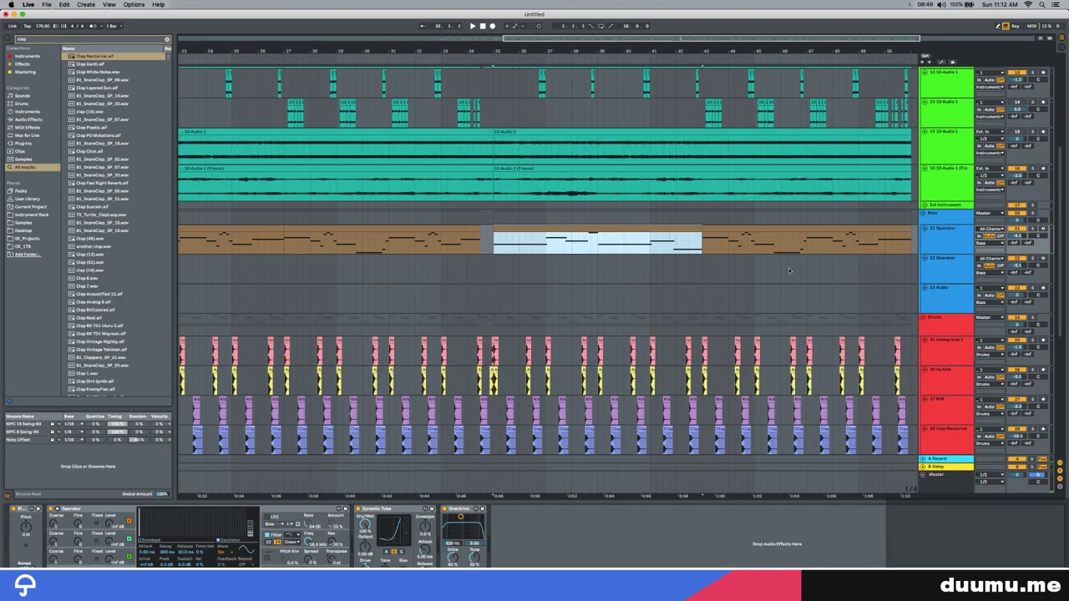
pyautogui.press('w')
pyautogui.click(950, 243)
pyautogui.press('super+d')
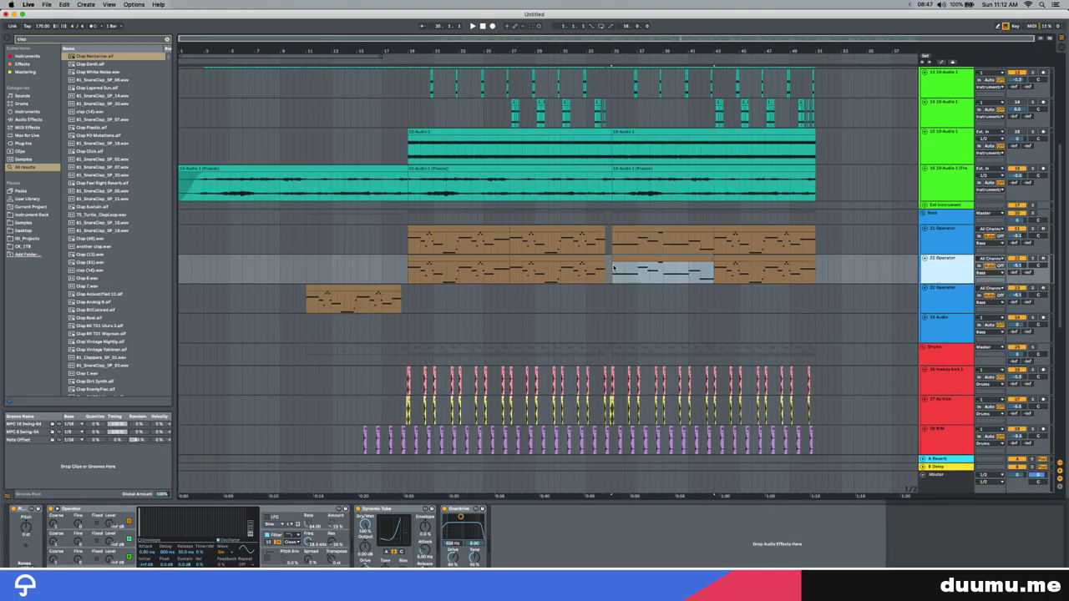
# Keep only the bar 35 to 43 bass clip on the duplicated Operator track, and delete the original track's clips from bar 35 onward
pyautogui.moveTo(609, 269); pyautogui.dragTo(308, 269)
pyautogui.press('Delete')
pyautogui.moveTo(612, 242); pyautogui.dragTo(715, 241)
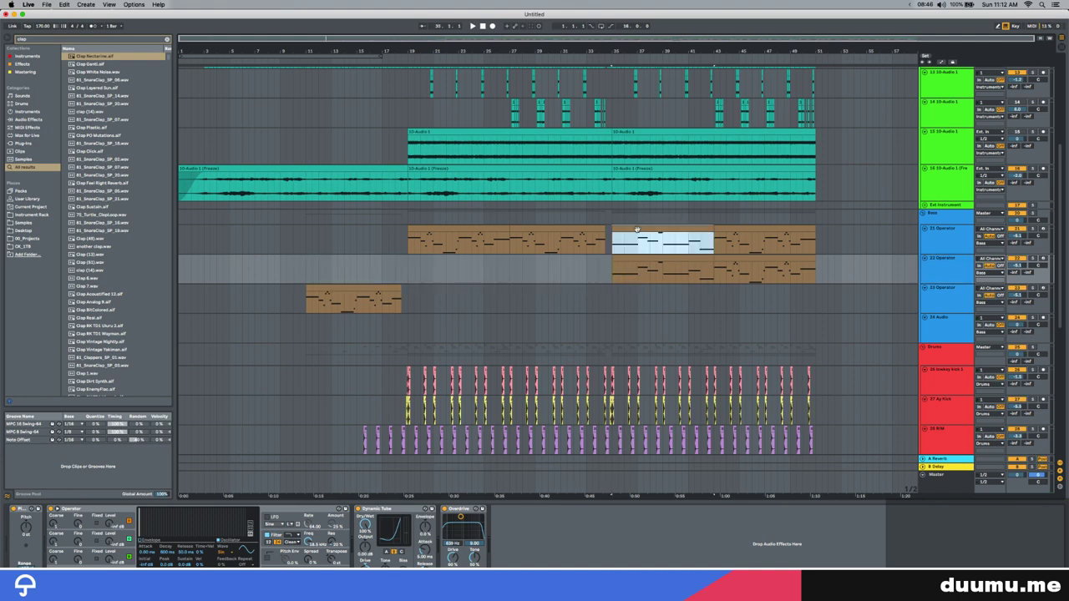
pyautogui.click(730, 233)
pyautogui.click(732, 228)
pyautogui.press('Delete')
pyautogui.click(734, 258)
pyautogui.press('Delete')
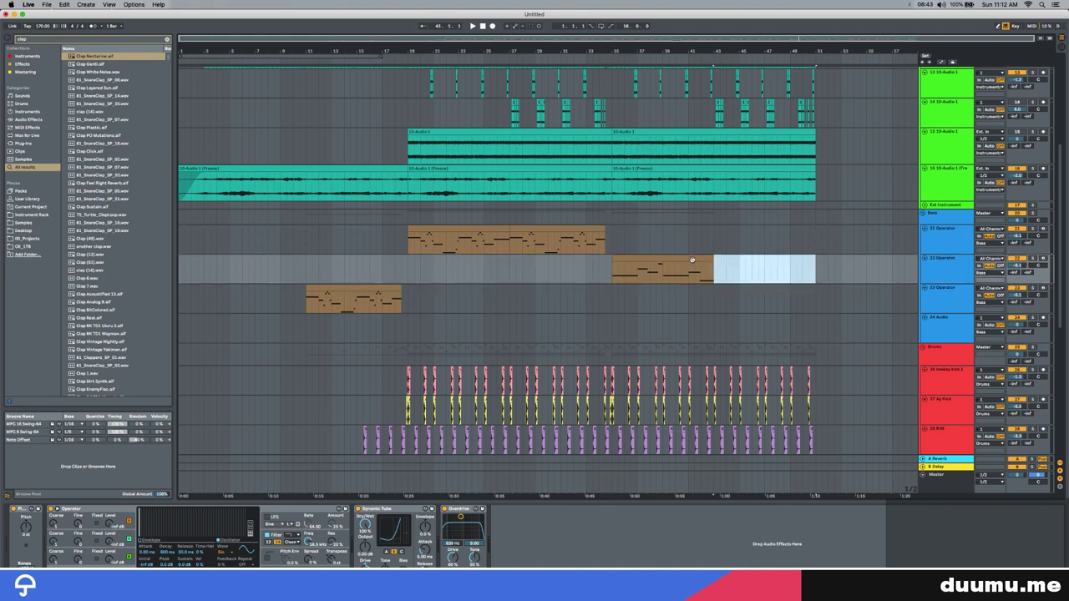
# Solo track 22 and adjust the decay and peak of its Operator pitch envelope while auditioning the clip from bar 35
pyautogui.click(692, 260)
pyautogui.click(1032, 260)
pyautogui.press('space')
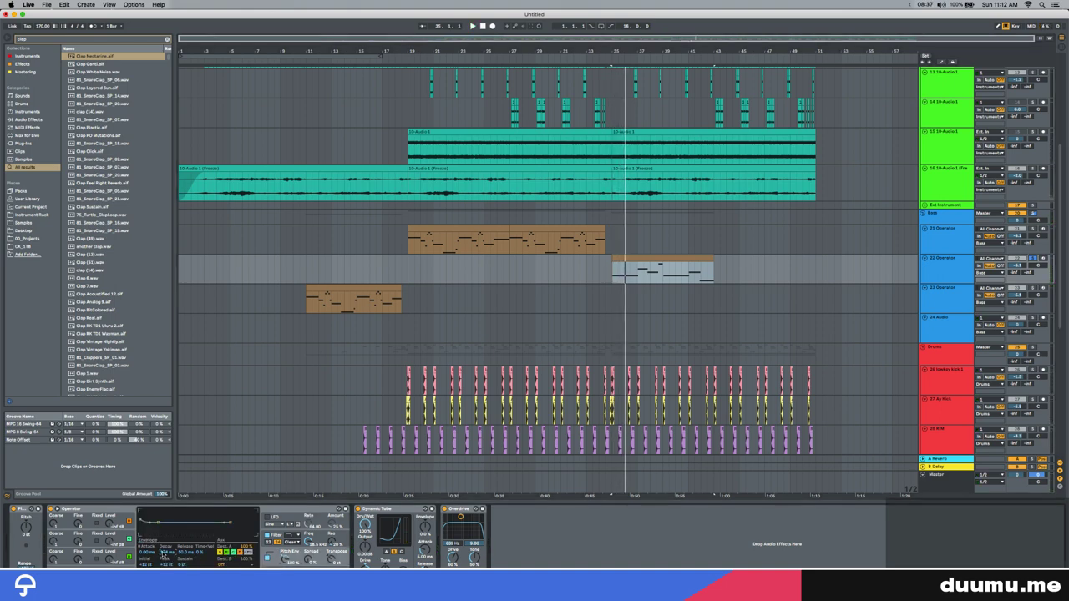
pyautogui.press('space')
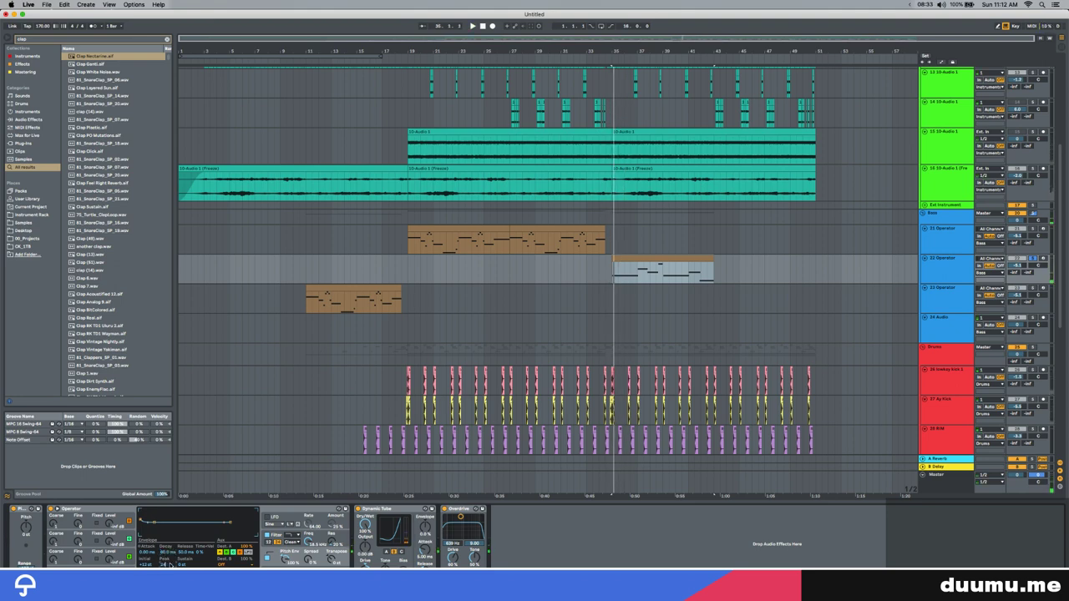
pyautogui.press('Return')
pyautogui.press('space')
# Bring the sustain of Operator's oscillator envelope on track 22 all the way down and shorten its decay
pyautogui.click(109, 563)
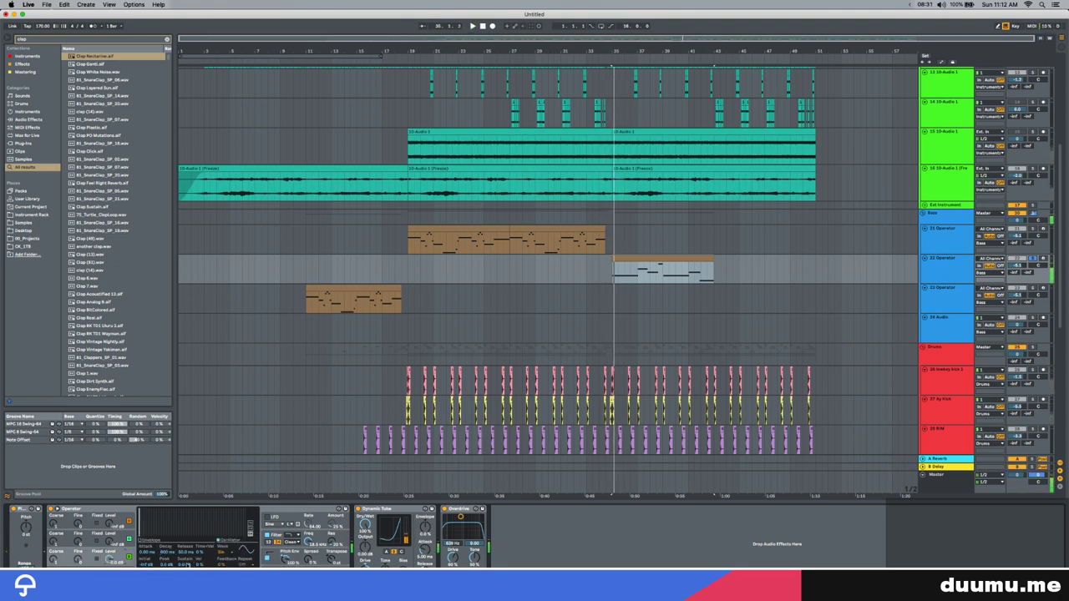
pyautogui.moveTo(188, 565)
pyautogui.mouseDown()
pyautogui.moveTo(188, 594)
pyautogui.moveTo(171, 573)
pyautogui.mouseUp()
pyautogui.press('space')
pyautogui.click(306, 579)
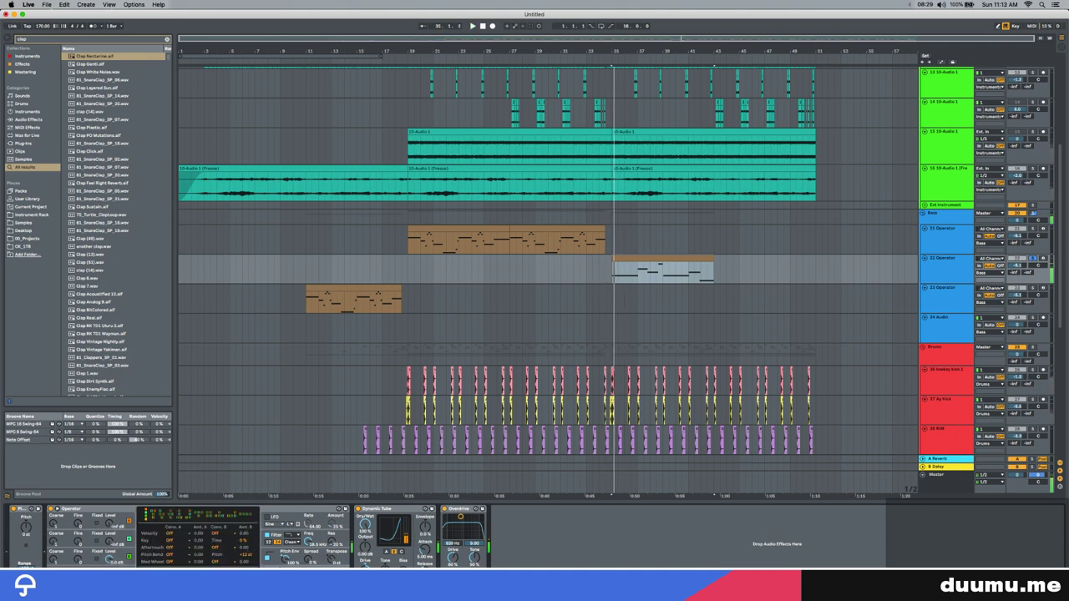
pyautogui.click(109, 560)
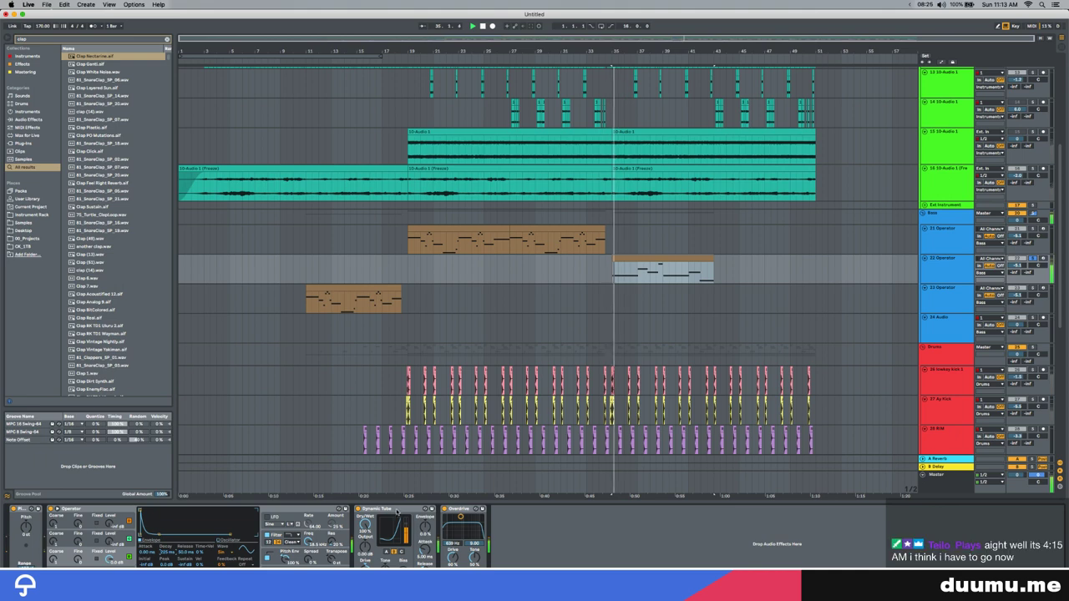
# Remove Dynamic Tube from track 22 and lengthen the Operator envelope's decay while auditioning the bass
pyautogui.click(363, 509)
pyautogui.press('Delete')
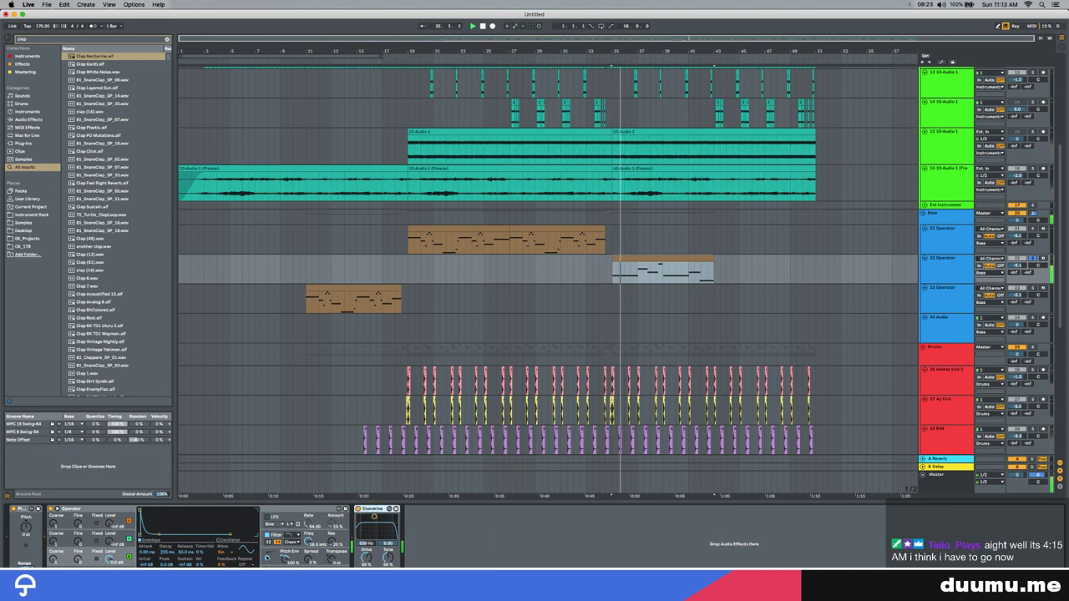
pyautogui.moveTo(166, 552)
pyautogui.mouseDown()
pyautogui.moveTo(166, 522)
pyautogui.moveTo(166, 543)
pyautogui.mouseUp()
pyautogui.press('space')
pyautogui.press('space')
pyautogui.press('space')
pyautogui.press('space')
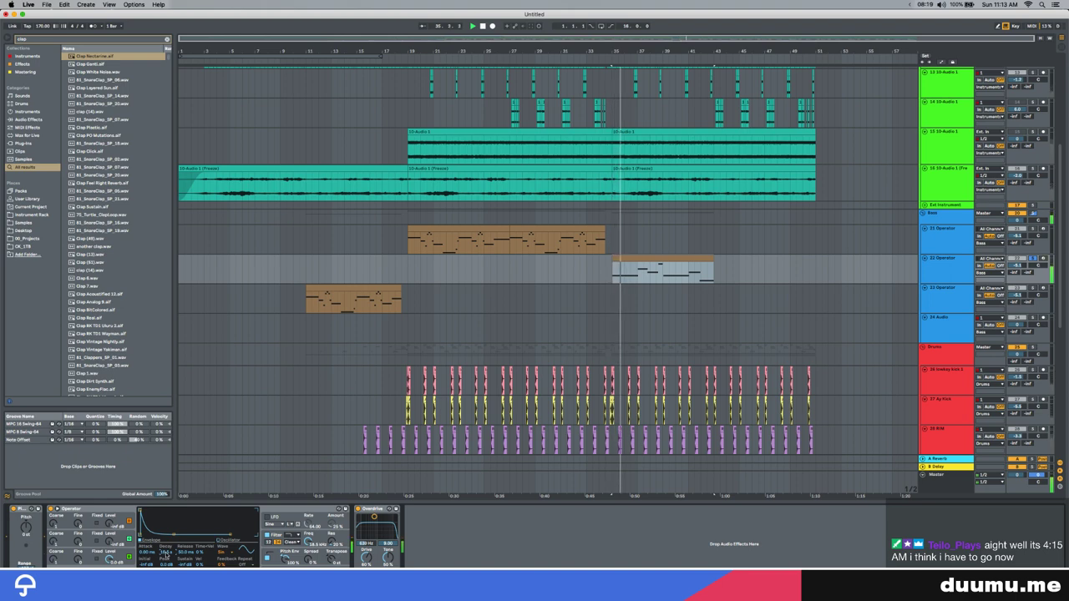
pyautogui.press('space')
# Open track 22's bass clip for note editing, unsolo the track and play it within the full mix
pyautogui.doubleClick(626, 260)
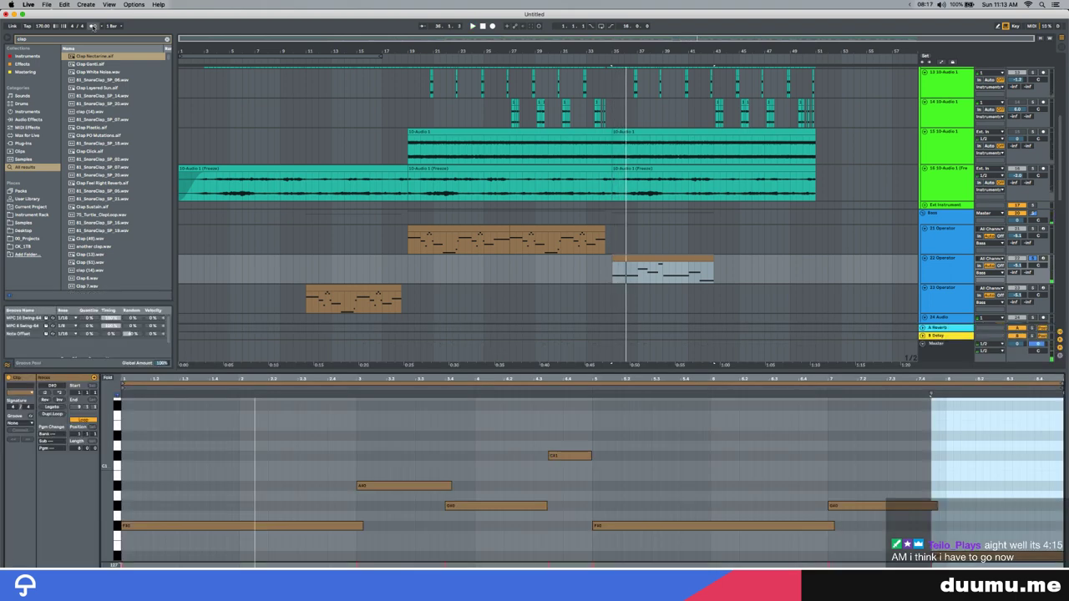
pyautogui.click(1033, 258)
pyautogui.press('space')
pyautogui.press('+')
pyautogui.press('+')
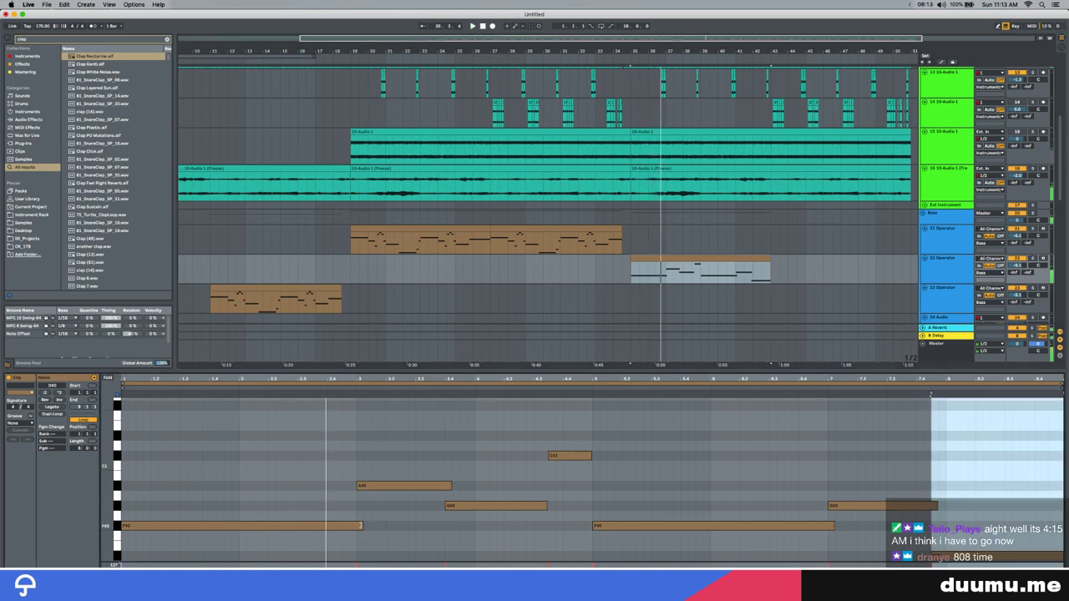
# Shorten the first F#0 note and fill up to bar 3 of the clip with short F#0, F#1 and F1 notes
pyautogui.moveTo(362, 526); pyautogui.dragTo(305, 526)
pyautogui.click(314, 527)
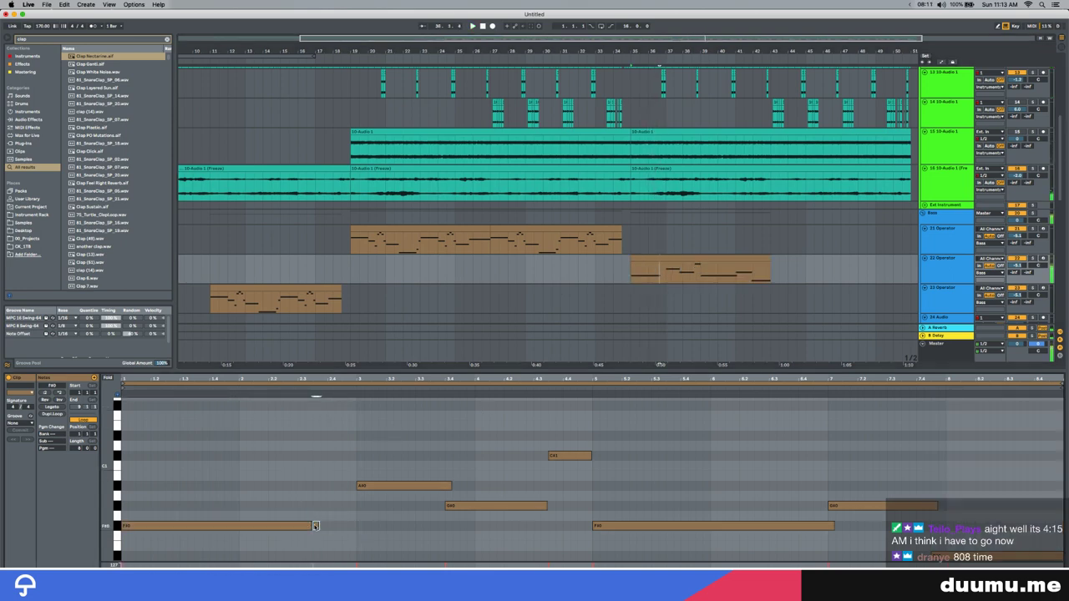
pyautogui.press('super+d')
pyautogui.hotkey('shift', 'Up')
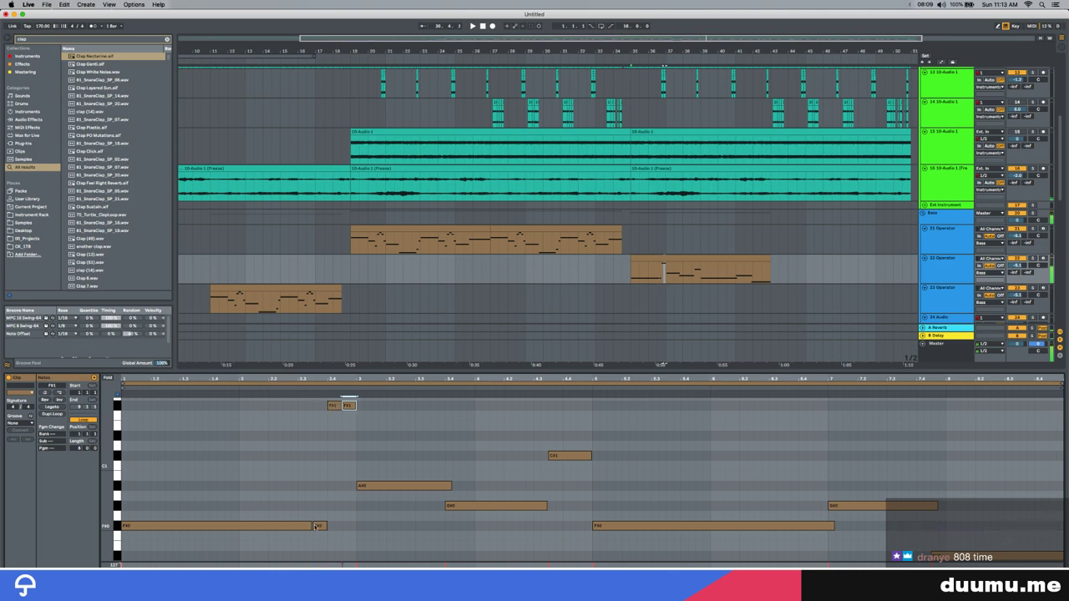
pyautogui.press('Down')
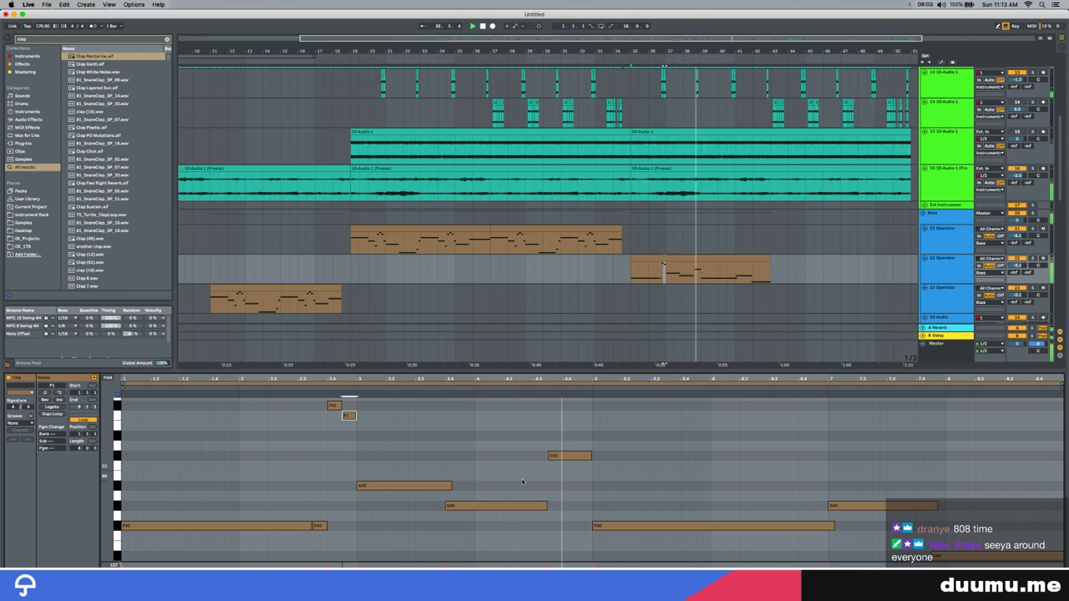
# Replace the C#1 note with three short repeats, and trim the second long F#0 note to end at bar 7 of the clip
pyautogui.moveTo(590, 455); pyautogui.dragTo(558, 457)
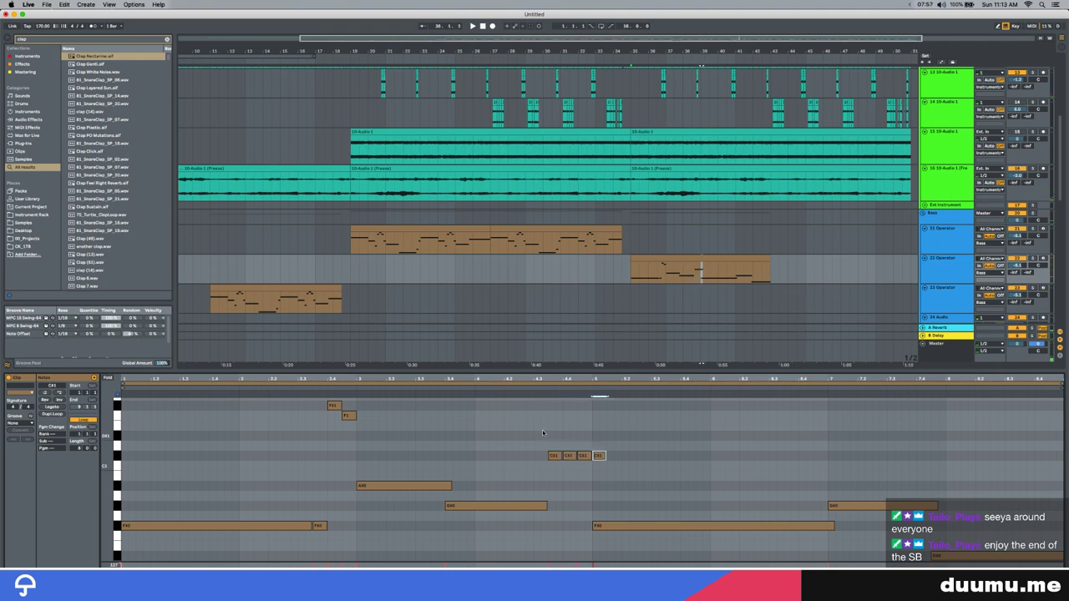
pyautogui.press('space')
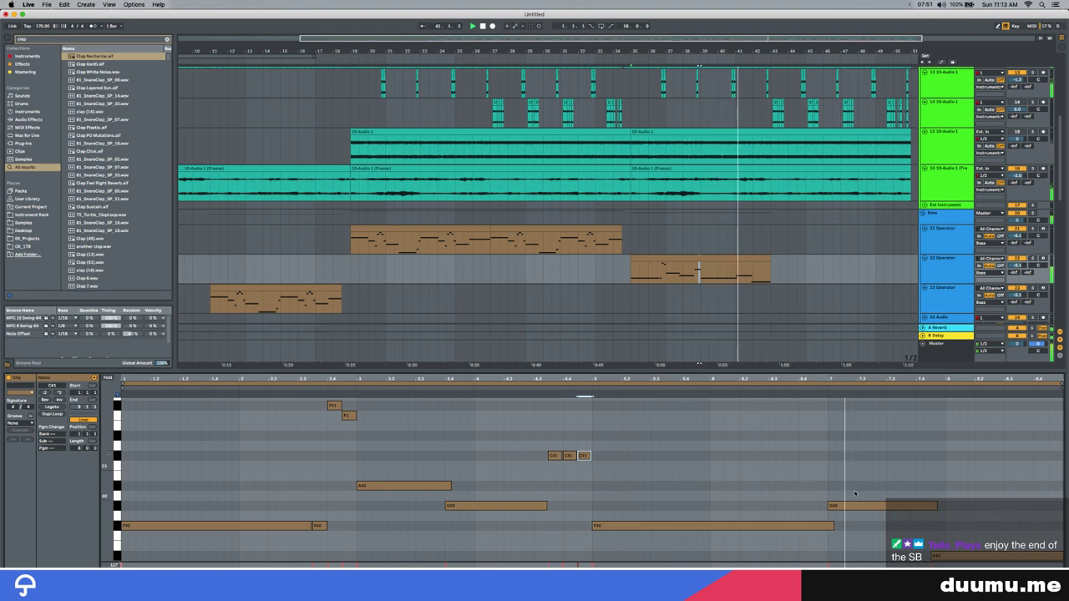
pyautogui.moveTo(833, 525); pyautogui.dragTo(824, 525)
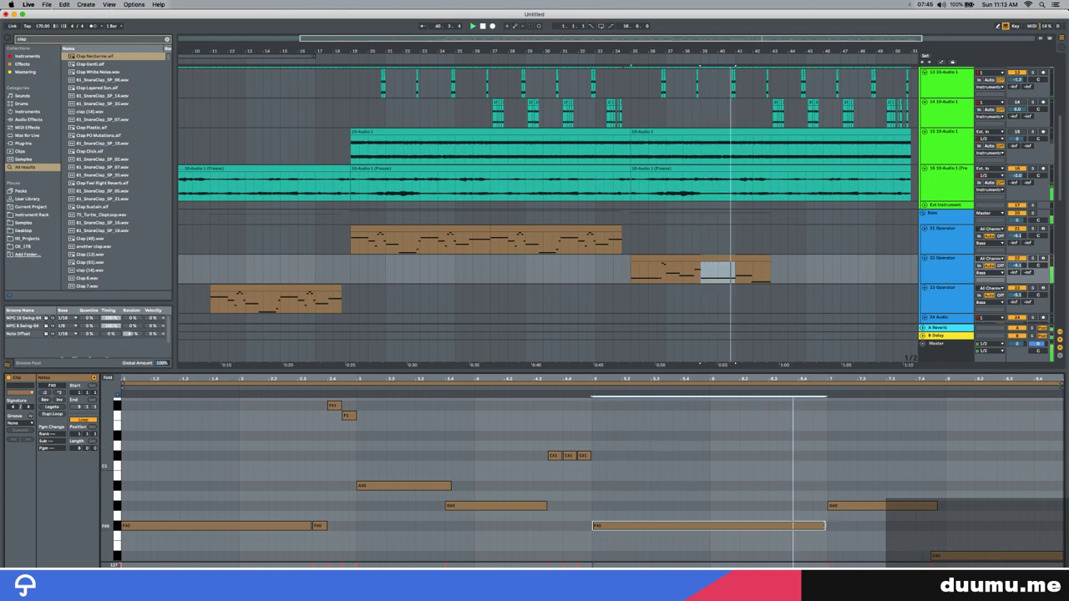
# Shorten the G#0 note in bar 7 of the bass clip and add a short C#1 note right after it
pyautogui.click(937, 506)
pyautogui.press('space')
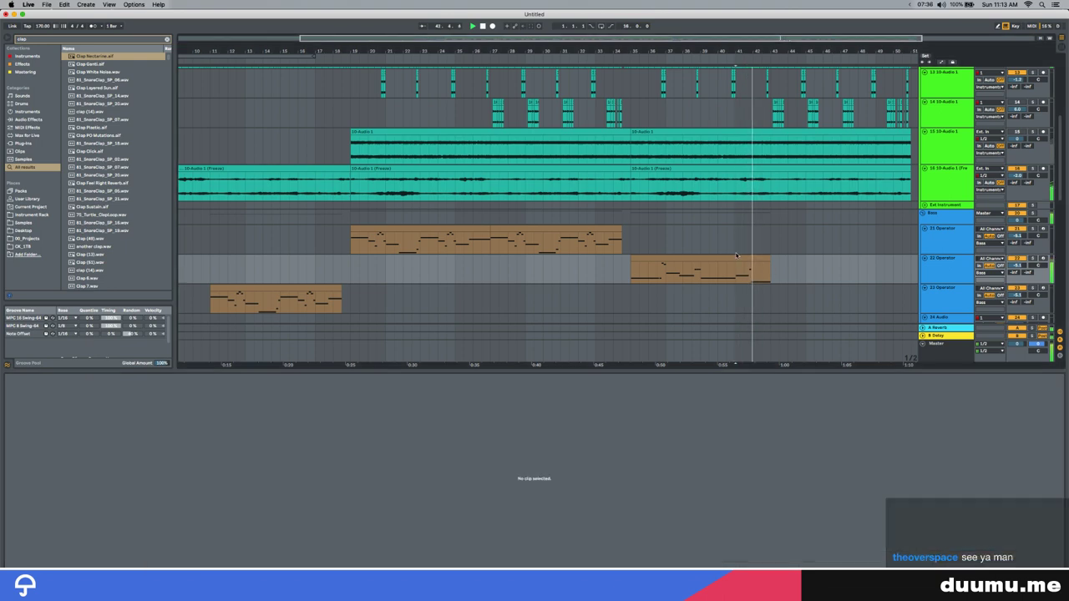
# Duplicate track 22's bass clip so the bass line fills bars 35 to 51, and loop that range
pyautogui.click(734, 259)
pyautogui.press('super+d')
pyautogui.keyDown('shift'); pyautogui.click(647, 257); pyautogui.keyUp('shift')
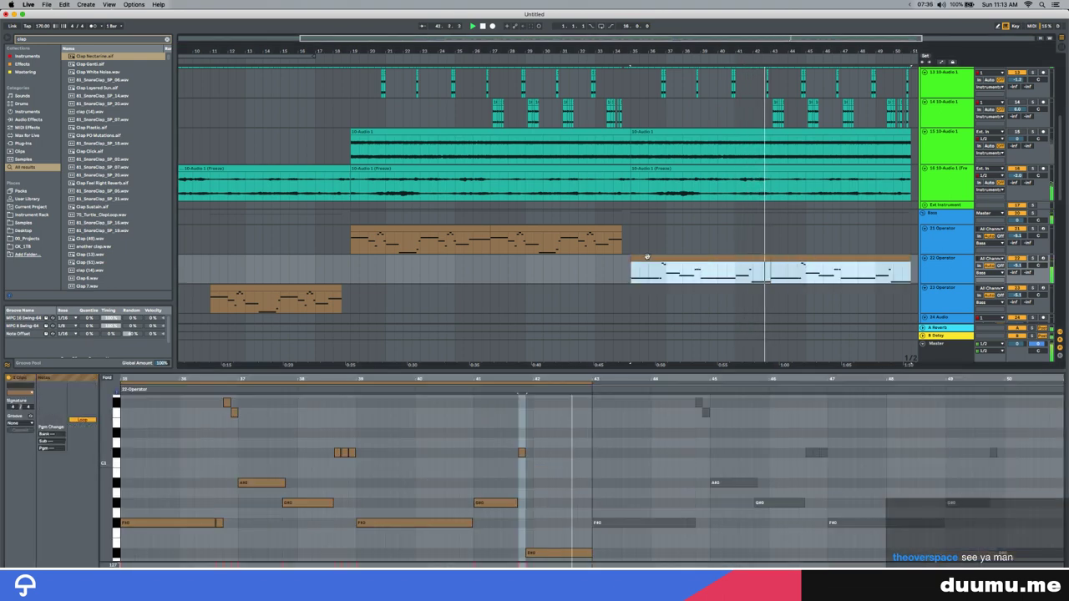
pyautogui.press('super+l')
pyautogui.press('-')
# Copy the SC track's trigger clip into a two-hit pattern and repeat it across bars 19 to 23
pyautogui.scroll(5, 558, 130)
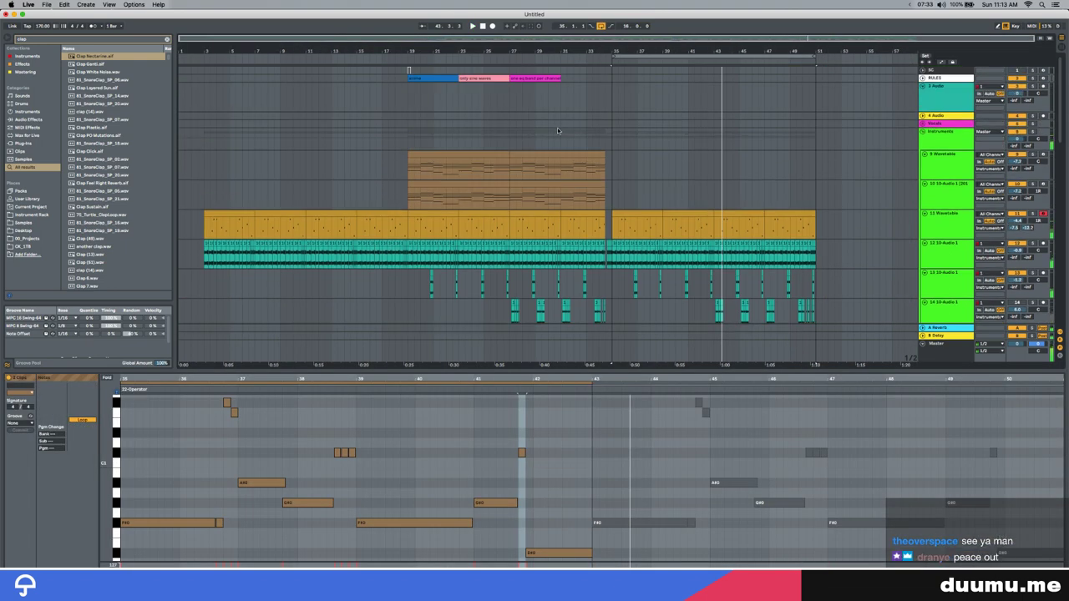
pyautogui.click(408, 70)
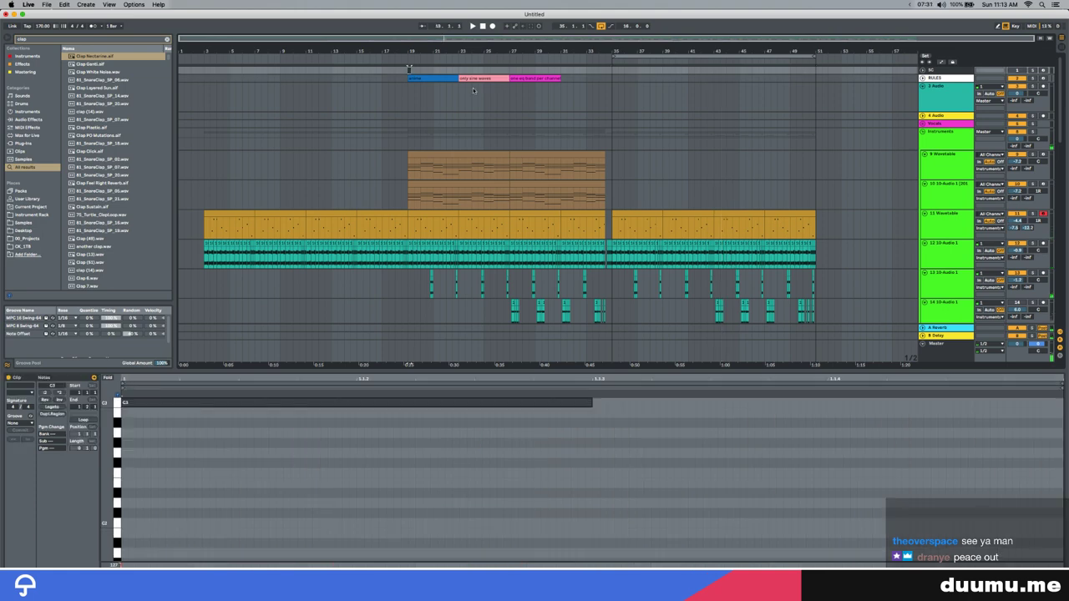
pyautogui.press('+')
pyautogui.press('space')
pyautogui.press('+')
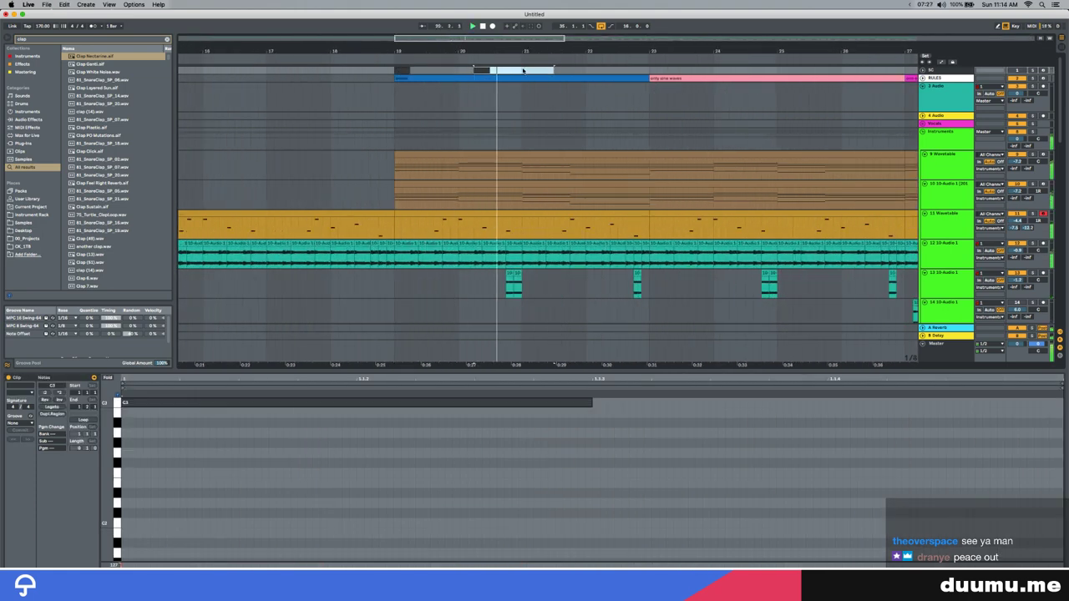
pyautogui.moveTo(523, 71); pyautogui.dragTo(396, 70)
pyautogui.press('super+d')
pyautogui.click(610, 69)
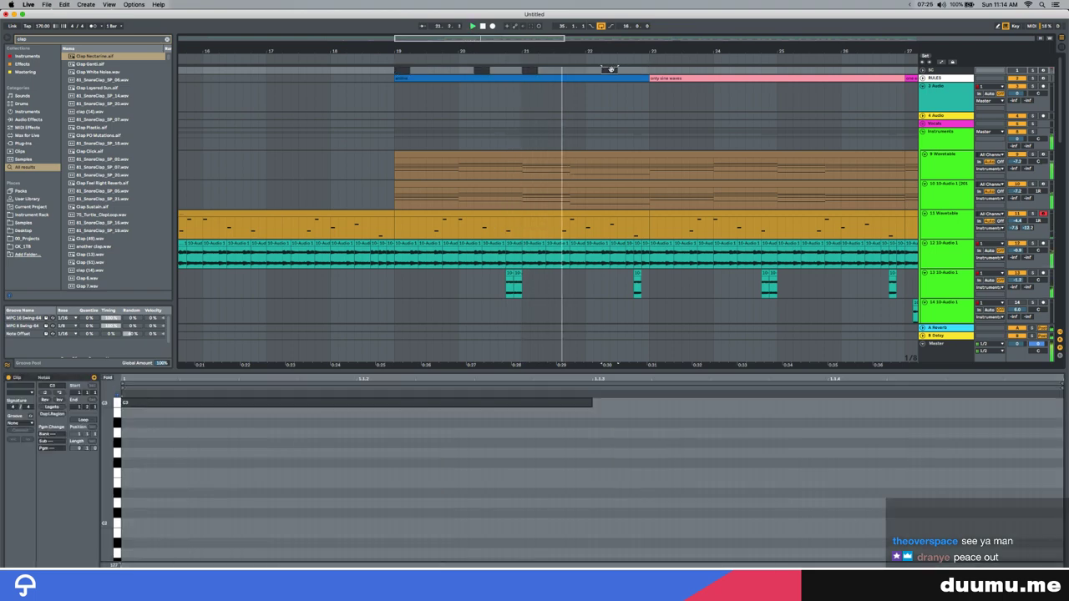
# Move the four-bar SC trigger pattern from bar 19 to bar 35 and repeat it up to bar 51
pyautogui.moveTo(610, 69); pyautogui.dragTo(516, 72)
pyautogui.press('-')
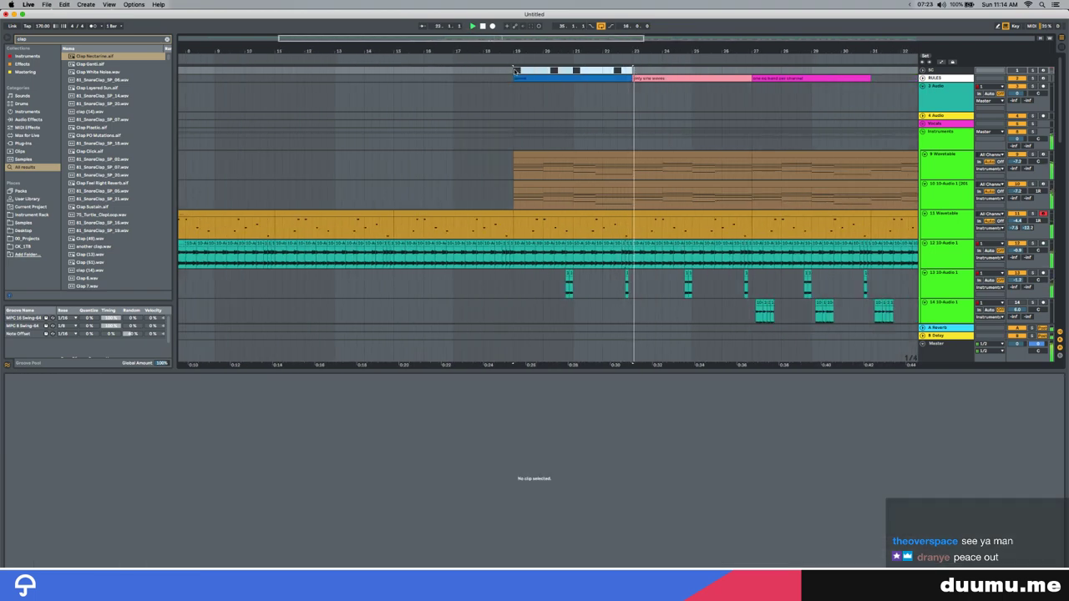
pyautogui.press('Delete')
pyautogui.hscroll(5, 585, 146)
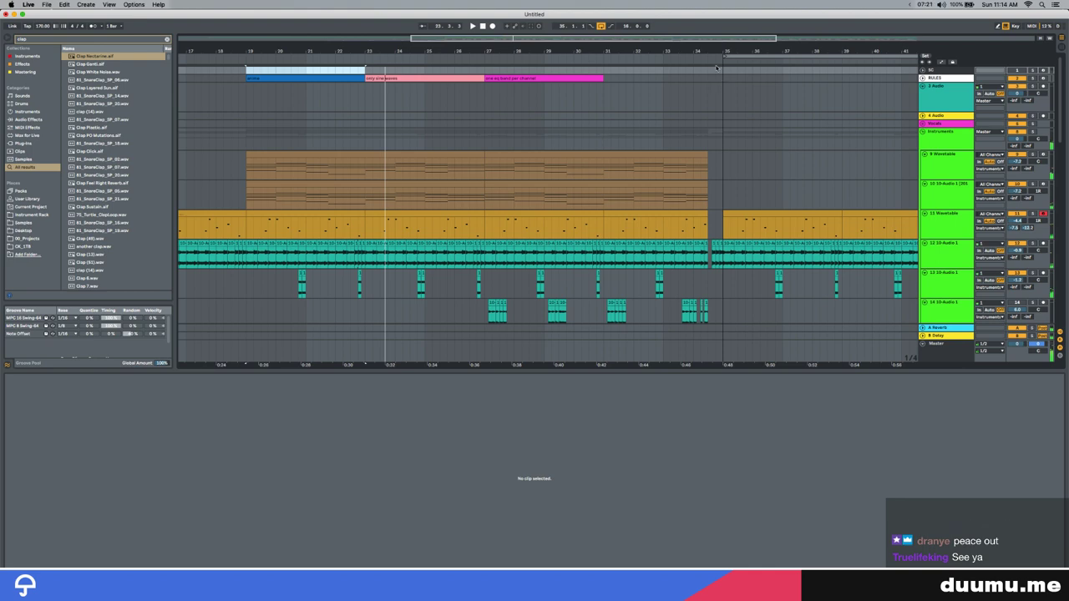
pyautogui.click(720, 69)
pyautogui.press('super+v')
pyautogui.press('space')
pyautogui.hscroll(5, 573, 129)
pyautogui.press('super+d')
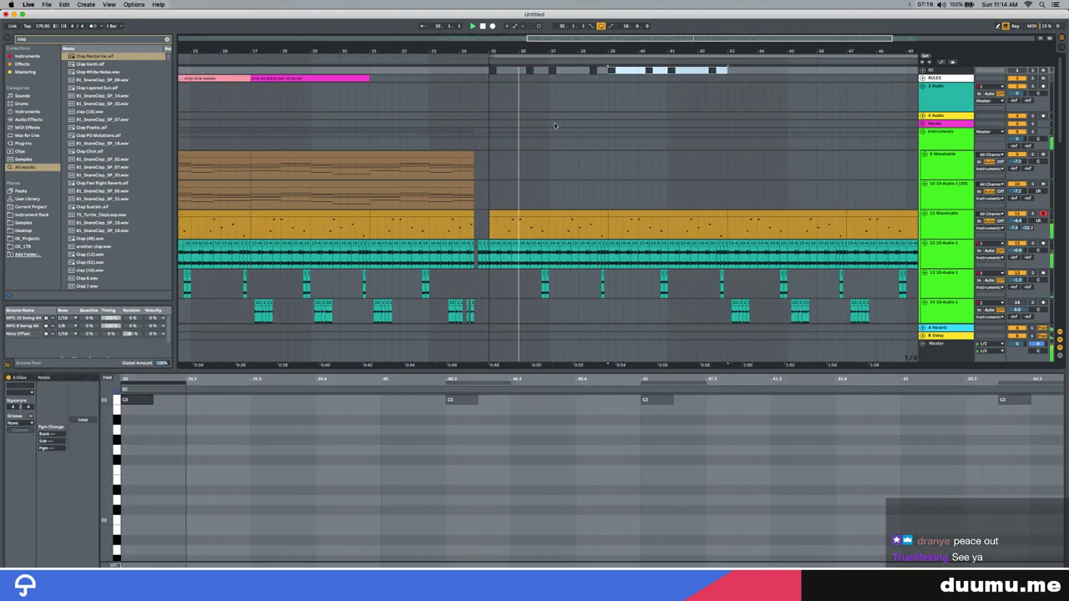
pyautogui.hscroll(4, 554, 125)
# Check the effect chains on the Instruments and Bass groups while the section from bar 35 plays
pyautogui.scroll(-10, 309, 165)
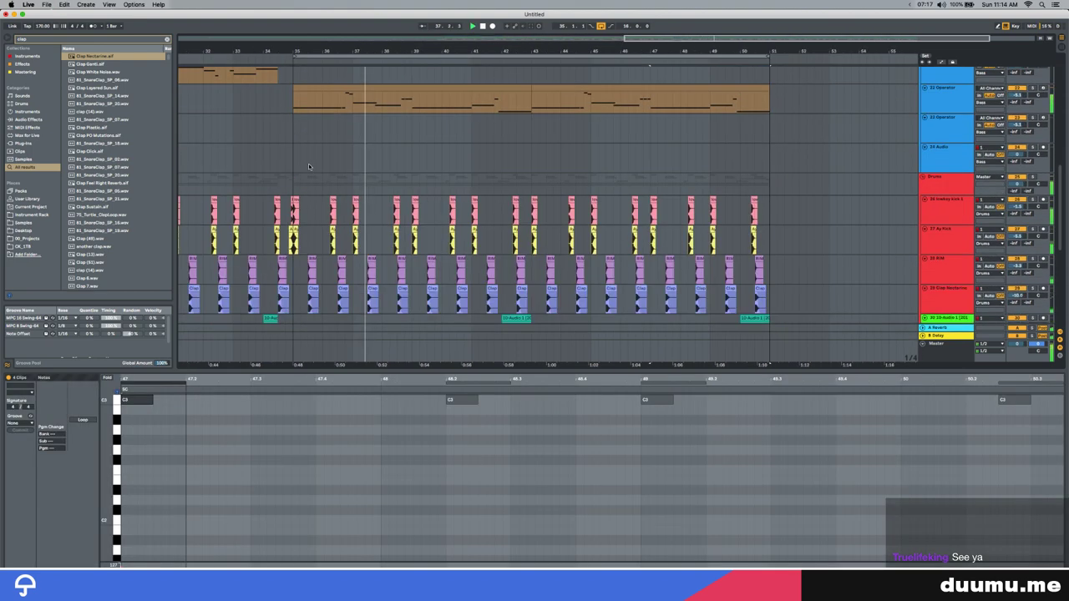
pyautogui.scroll(10, 867, 159)
pyautogui.click(952, 112)
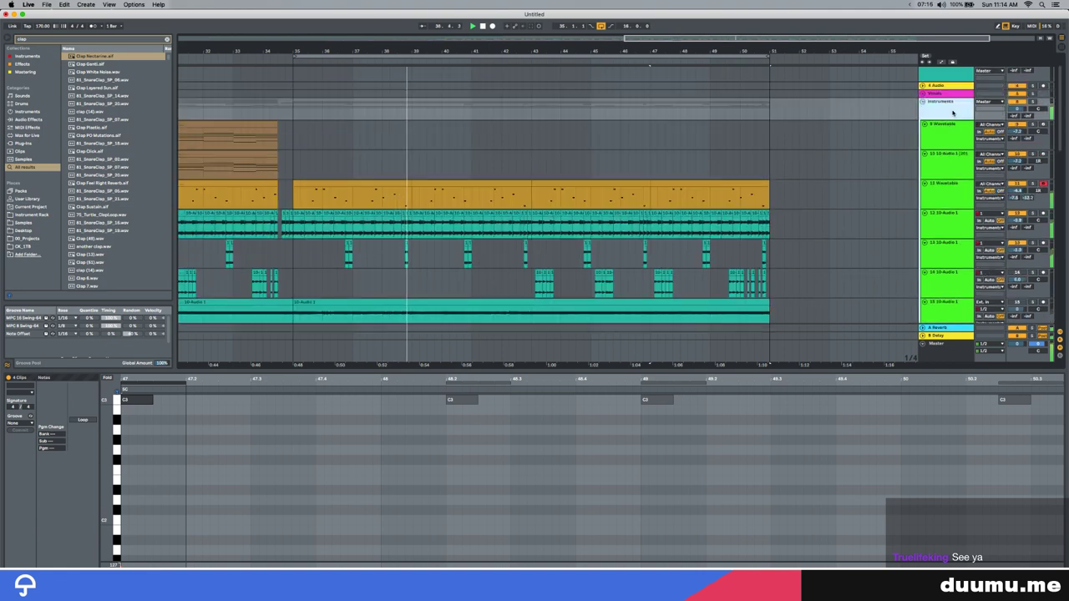
pyautogui.hotkey('shift', 'Tab')
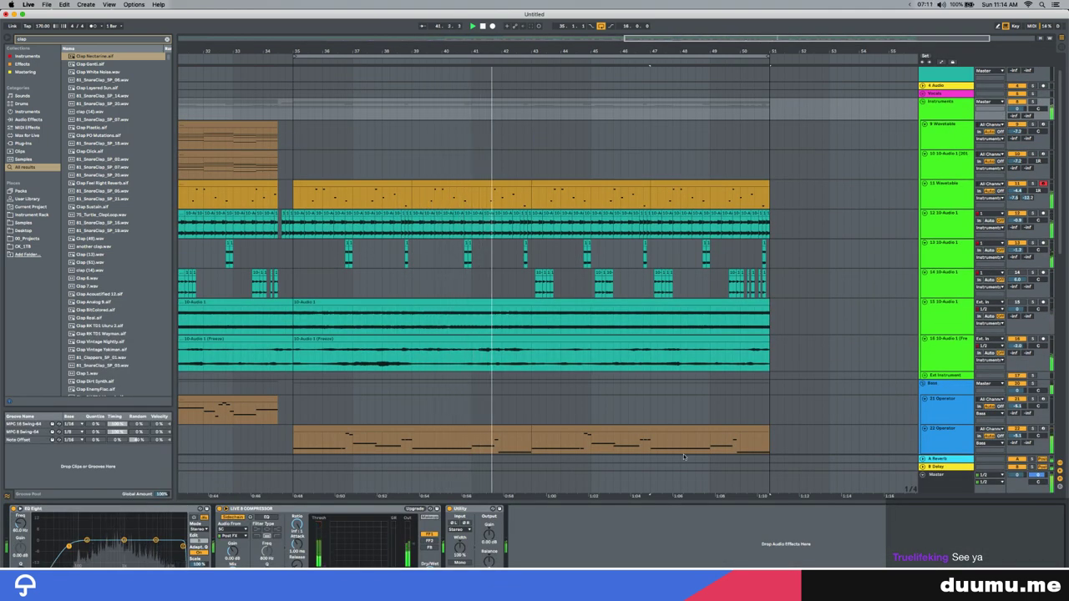
pyautogui.click(943, 384)
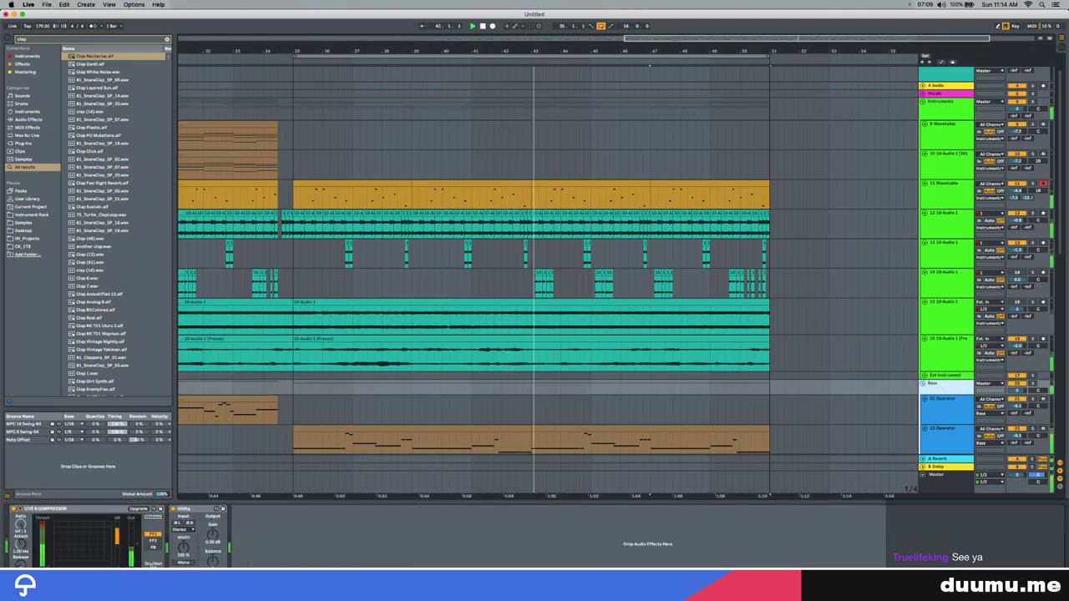
pyautogui.scroll(-6, 641, 416)
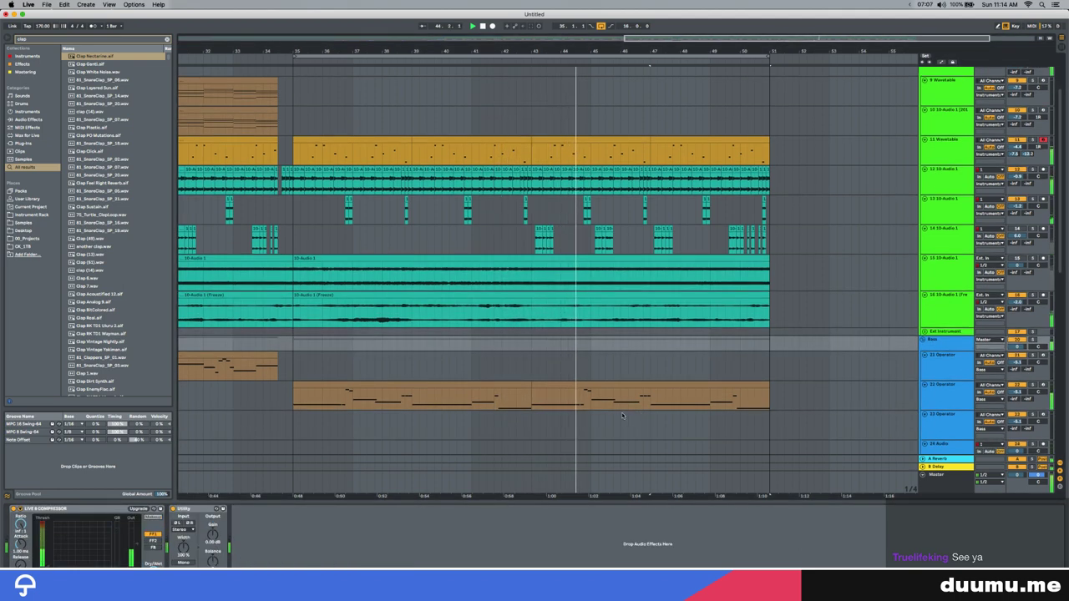
pyautogui.scroll(12, 816, 303)
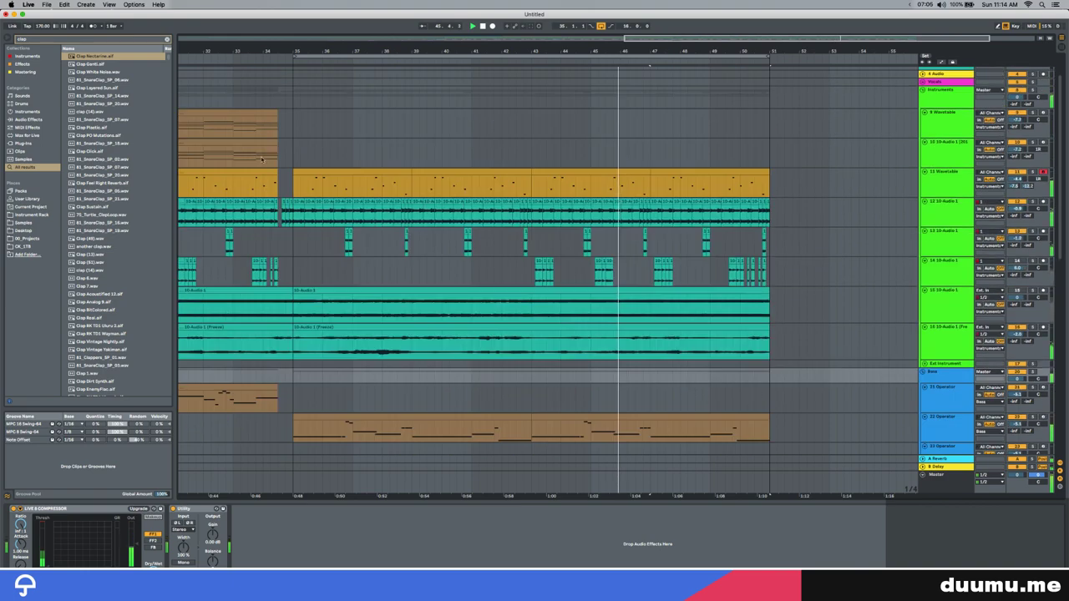
# Delete all SC trigger clips from bar 35 onward
pyautogui.moveTo(280, 71); pyautogui.dragTo(858, 71)
pyautogui.press('Delete')
# Play the second section from bar 35 and review the notes in track 22's first bass clip
pyautogui.scroll(-3, 668, 251)
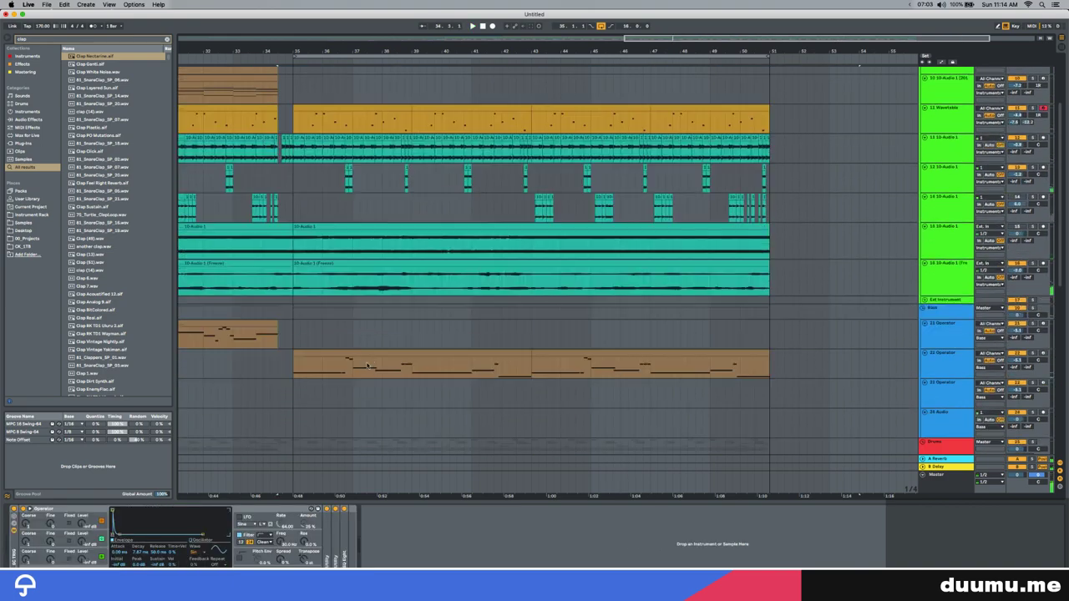
pyautogui.scroll(-5, 388, 358)
pyautogui.scroll(1, 457, 363)
pyautogui.scroll(-4, 562, 370)
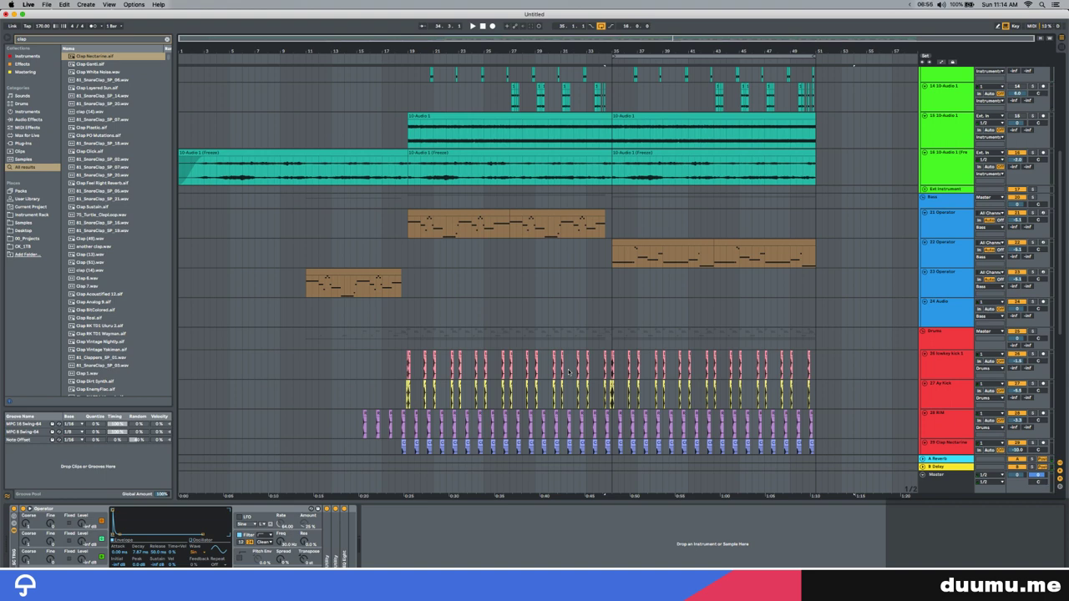
pyautogui.click(616, 309)
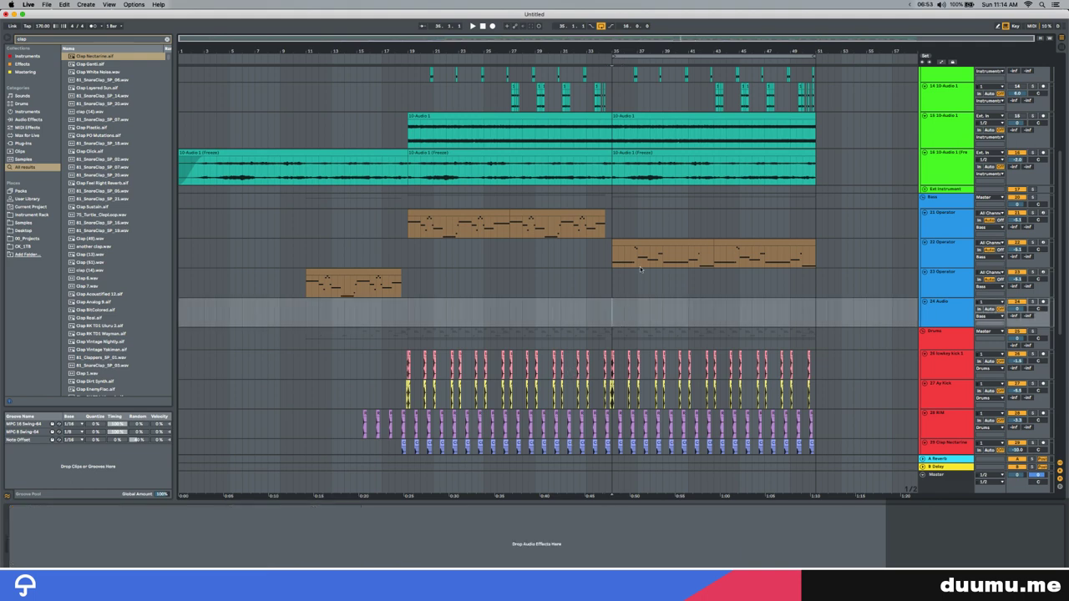
pyautogui.press('space')
pyautogui.scroll(6, 611, 280)
pyautogui.scroll(-3, 593, 274)
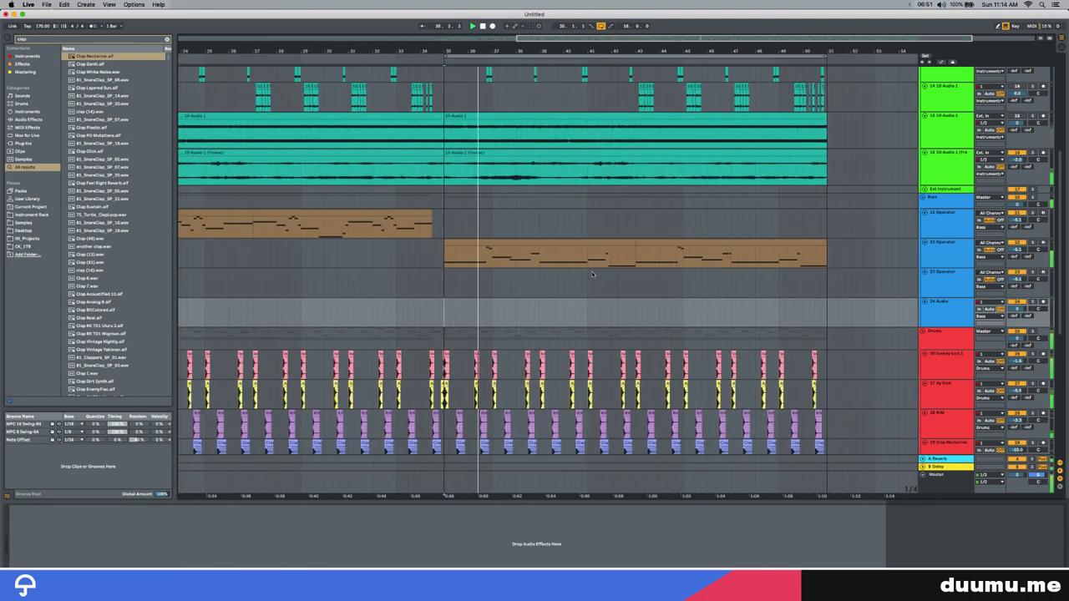
pyautogui.doubleClick(496, 245)
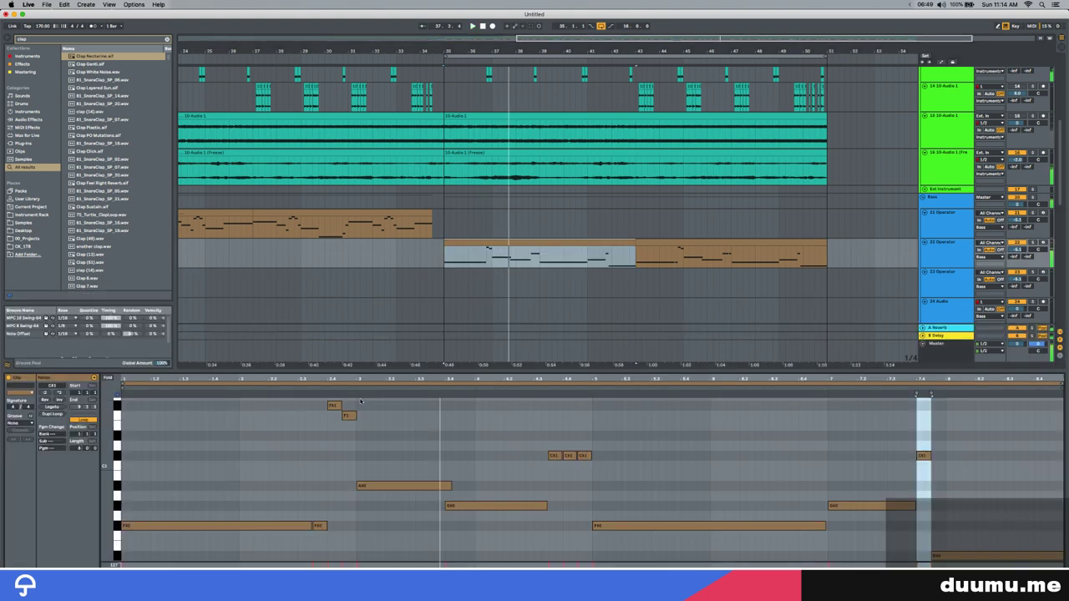
pyautogui.click(336, 405)
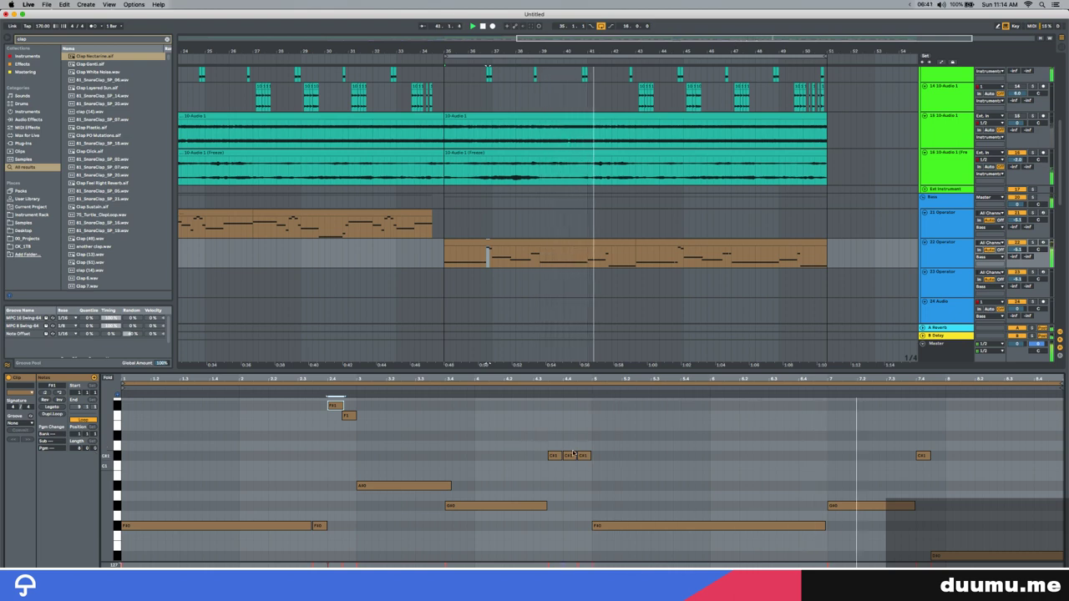
# Duplicate track 22's first bass clip over the second one and hide the clip's note editor
pyautogui.click(587, 244)
pyautogui.press('super+d')
pyautogui.keyDown('shift'); pyautogui.click(568, 244); pyautogui.keyUp('shift')
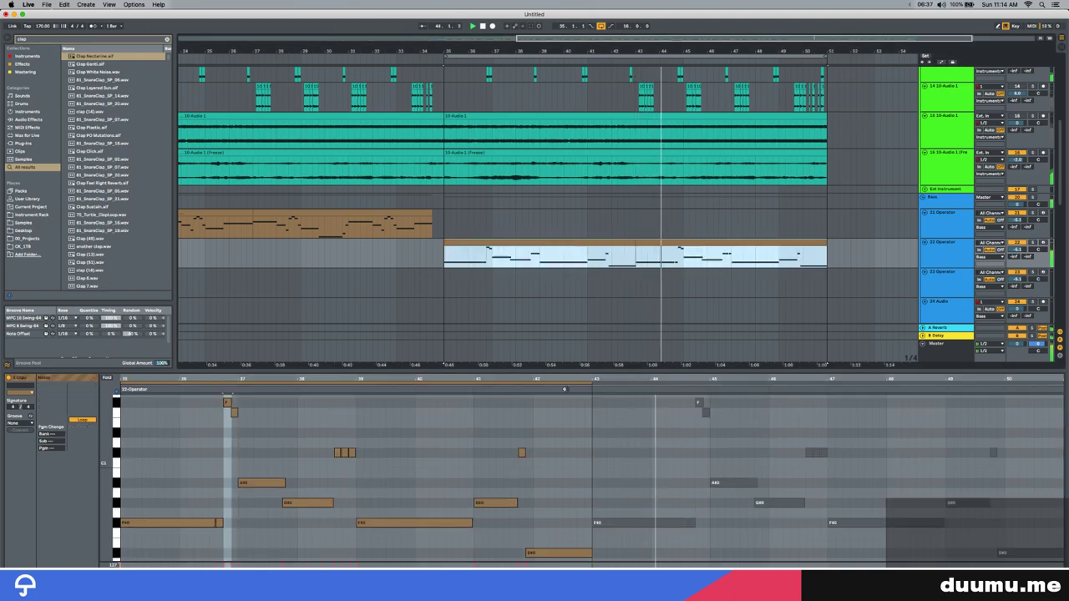
pyautogui.press('super+alt+l')
# Try to clear all of track 12's audio from bar 35 onward
pyautogui.scroll(6, 453, 334)
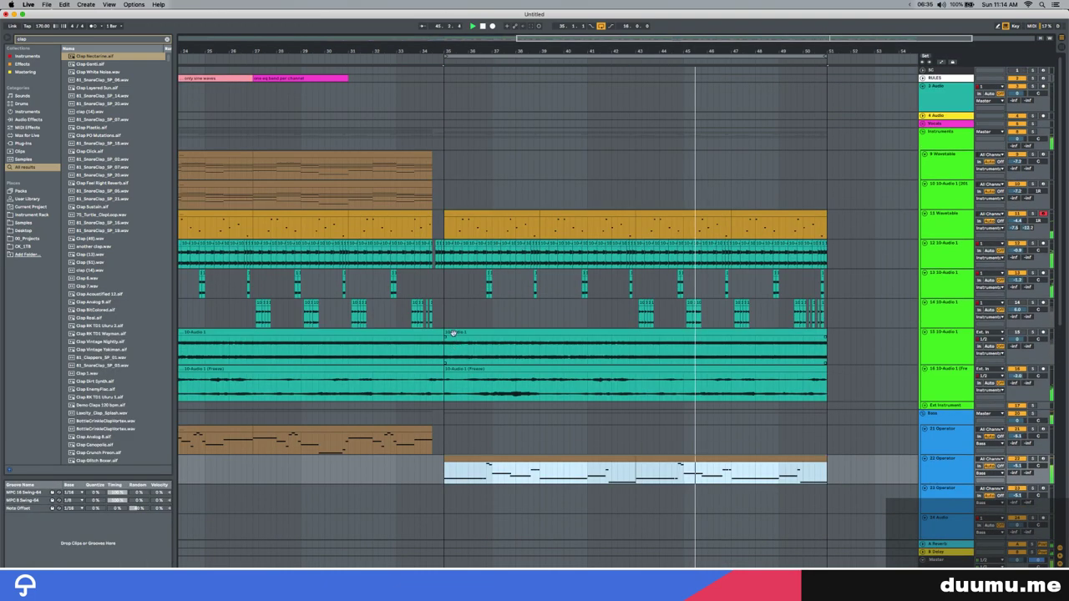
pyautogui.moveTo(447, 250); pyautogui.dragTo(755, 255)
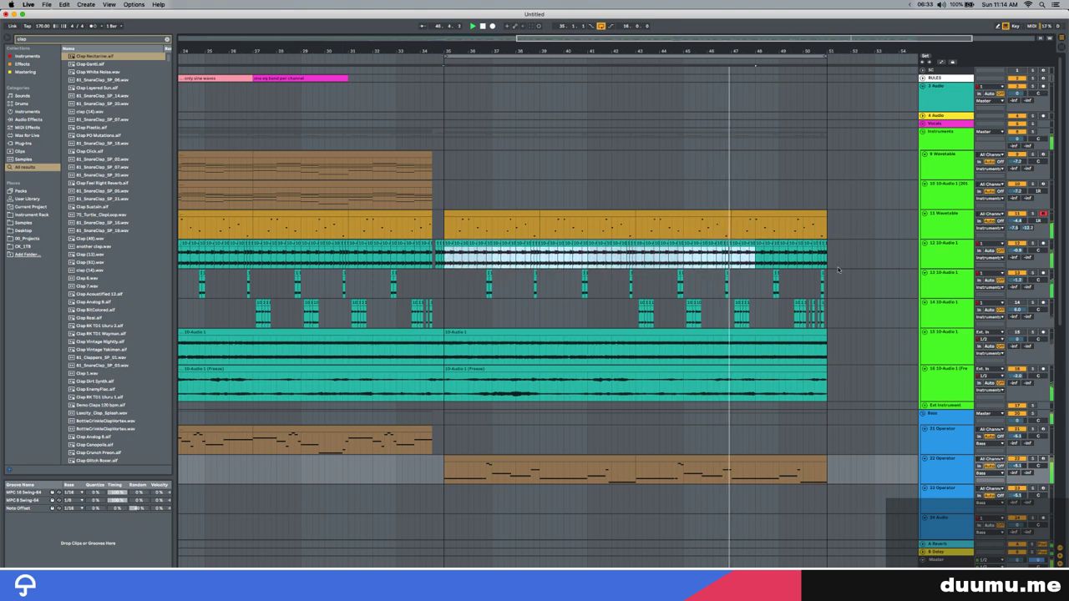
pyautogui.moveTo(839, 270); pyautogui.dragTo(866, 270)
pyautogui.press('Delete')
pyautogui.click(393, 281)
pyautogui.press('space')
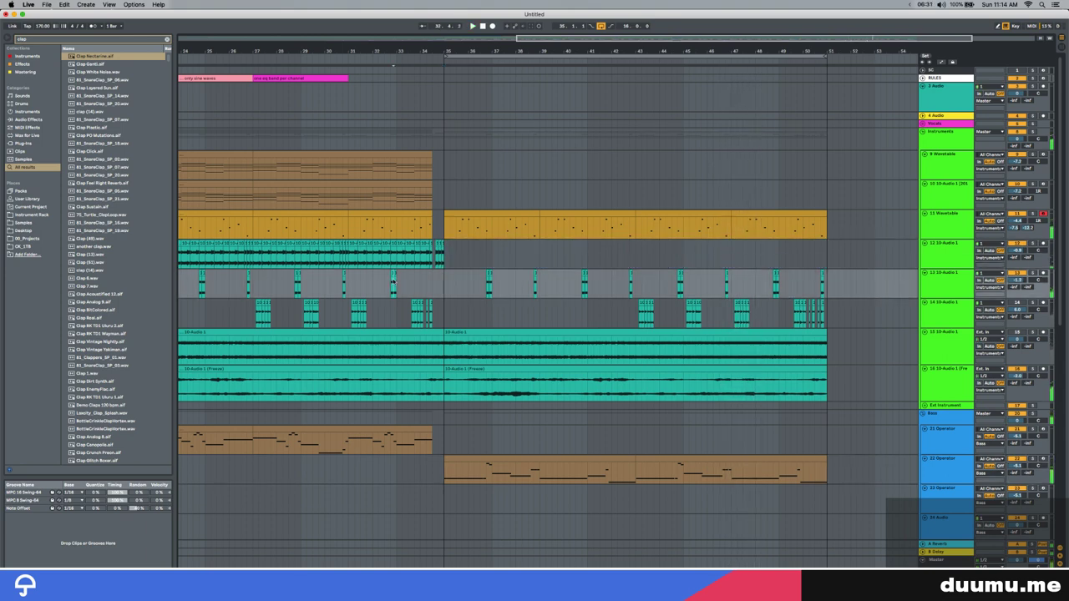
pyautogui.press('super+z')
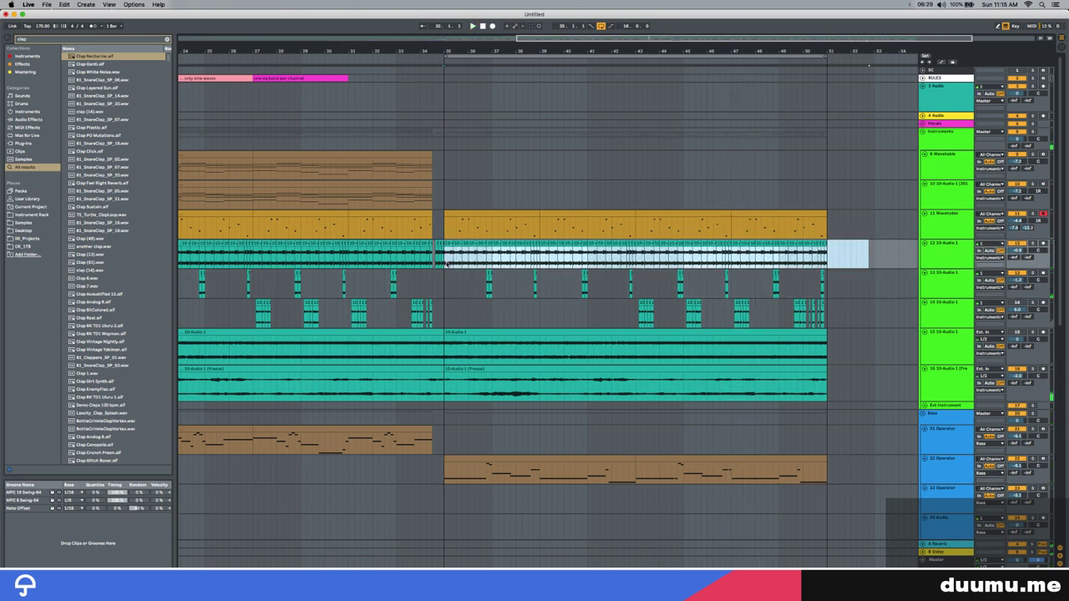
# Keep only a one-beat chop at bar 35 on track 12 and delete all of its audio after that
pyautogui.click(447, 264)
pyautogui.scroll(5, 449, 263)
pyautogui.press('space')
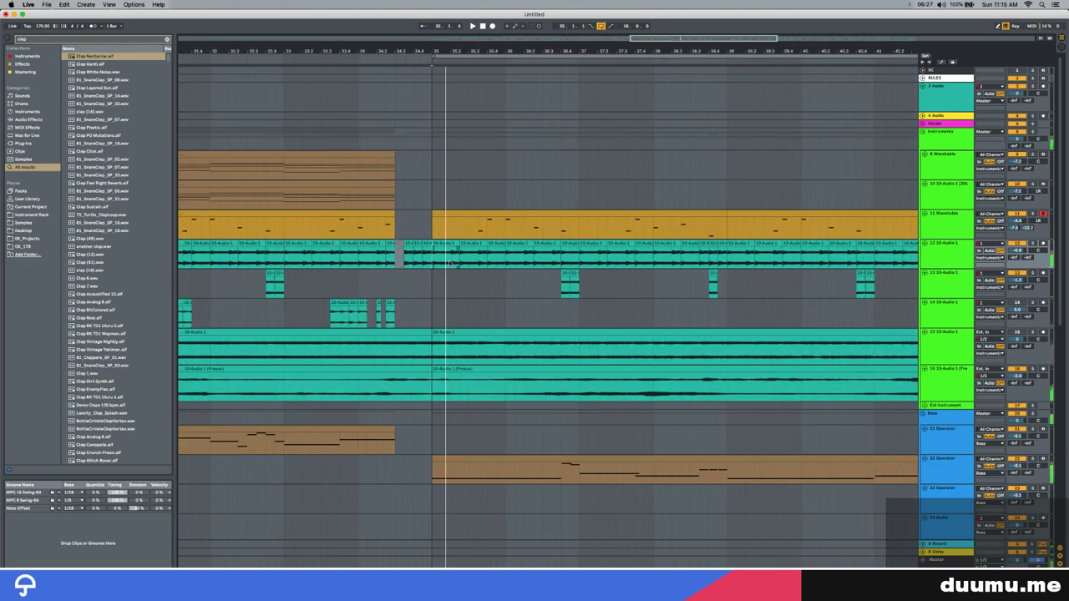
pyautogui.press('Delete')
pyautogui.click(445, 244)
pyautogui.press('space')
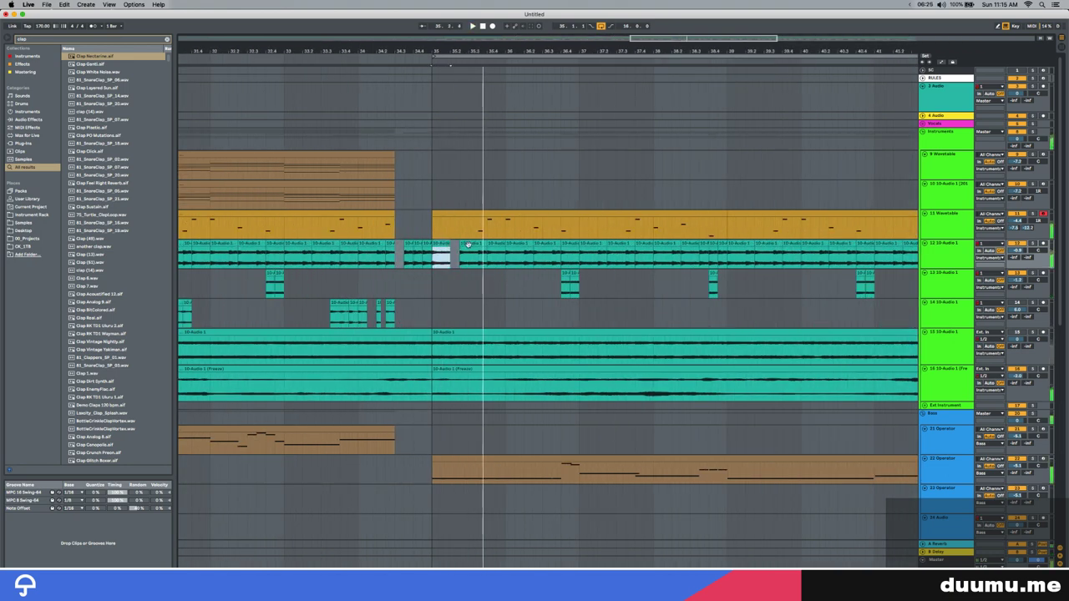
pyautogui.press('space')
pyautogui.moveTo(461, 262); pyautogui.dragTo(482, 263)
pyautogui.scroll(-1, 482, 262)
pyautogui.scroll(-5, 482, 262)
pyautogui.keyDown('shift'); pyautogui.click(780, 265); pyautogui.keyUp('shift')
pyautogui.press('Delete')
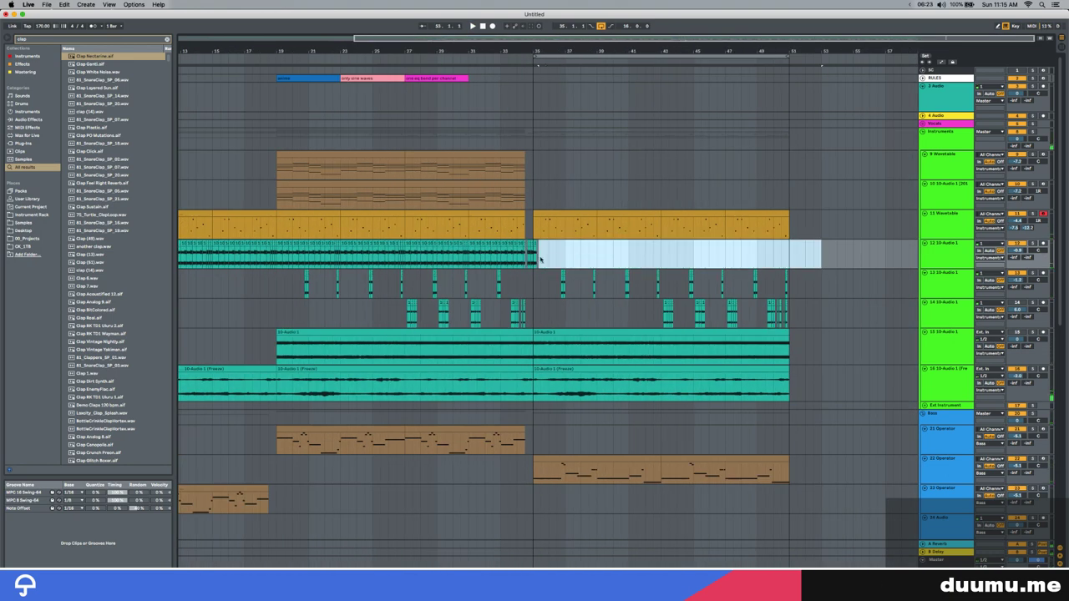
# Place a second copy of track 12's one-beat chop half a beat after the first in bar 35, and audition it
pyautogui.scroll(4, 541, 261)
pyautogui.scroll(2, 540, 260)
pyautogui.click(518, 243)
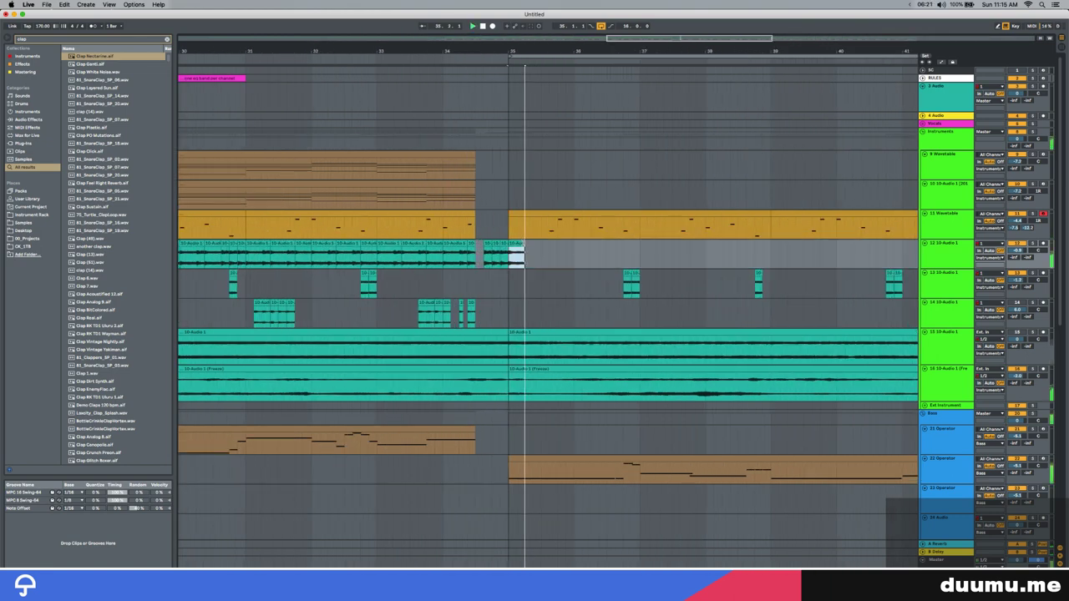
pyautogui.click(511, 243)
pyautogui.press('space')
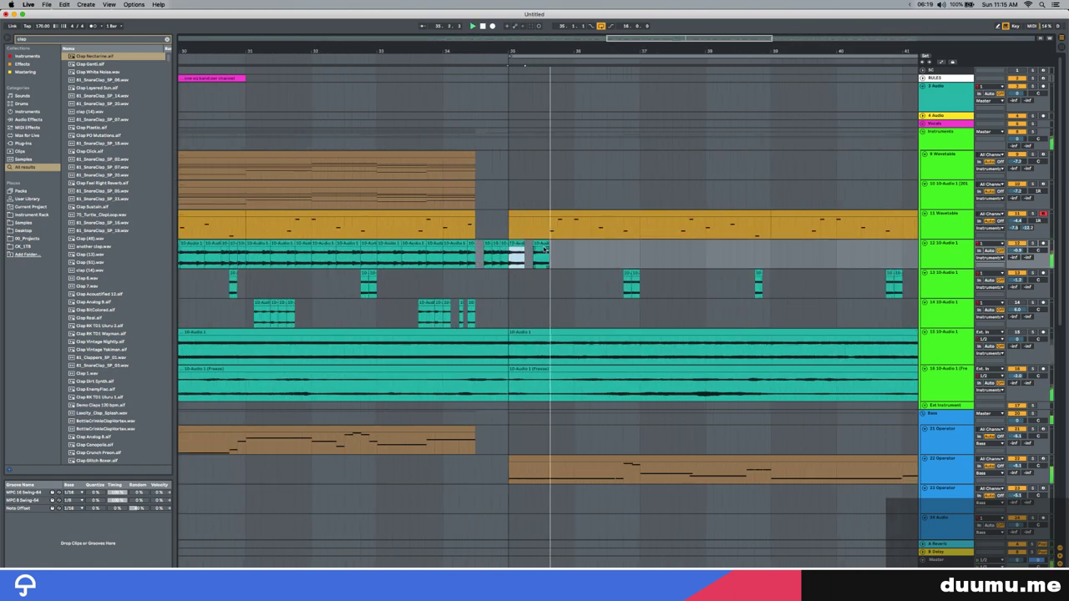
pyautogui.press('space')
pyautogui.press('space')
# Try repeating track 12's two-chop pattern in bar 36 with the join between its chops adjusted
pyautogui.keyDown('shift'); pyautogui.click(574, 250); pyautogui.keyUp('shift')
pyautogui.press('super+d')
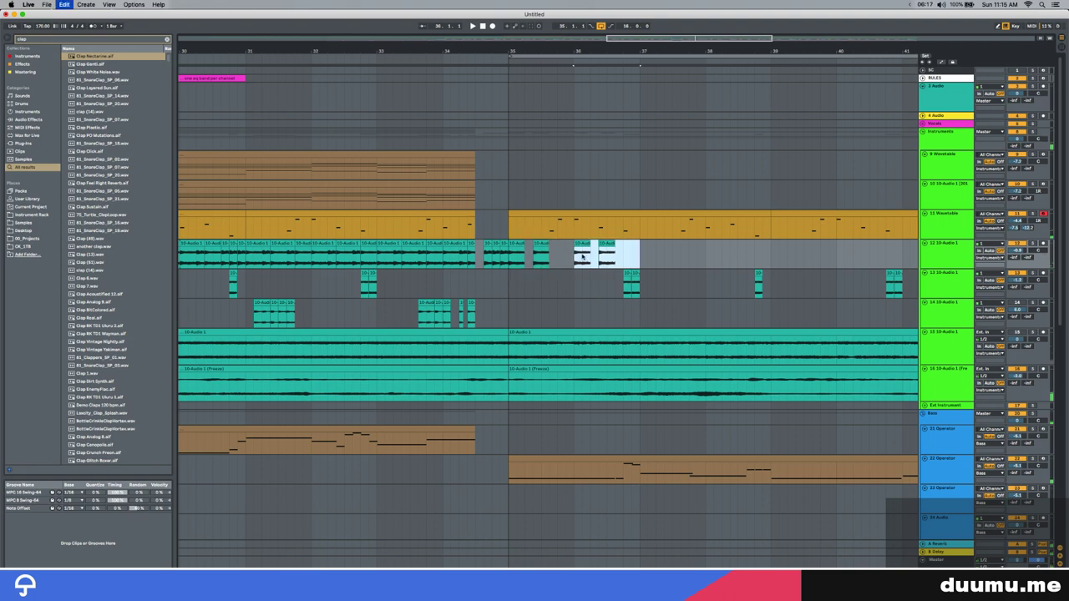
pyautogui.moveTo(598, 245); pyautogui.dragTo(604, 245)
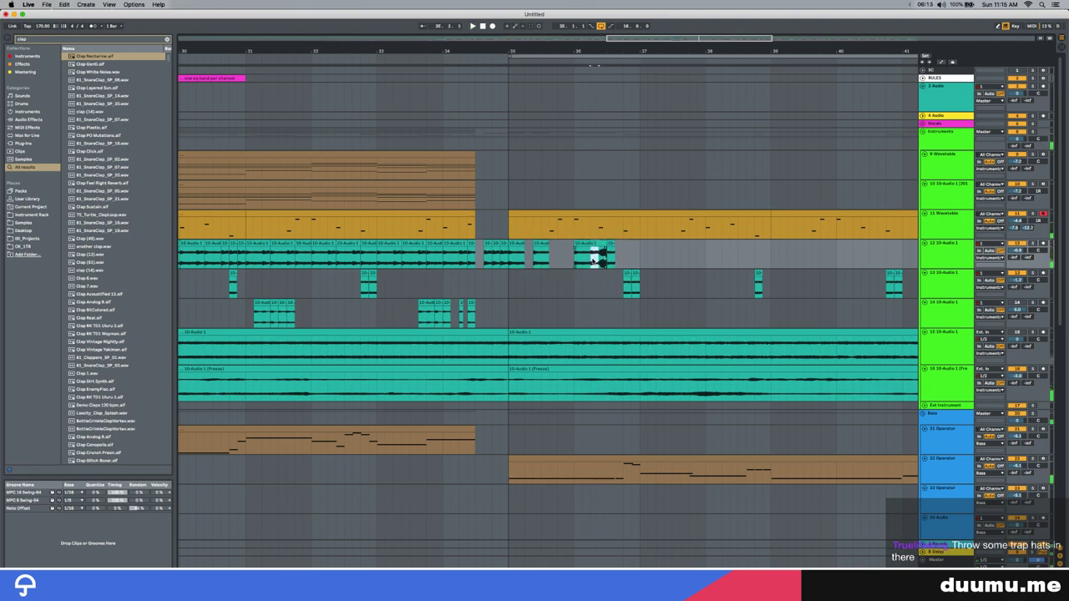
pyautogui.moveTo(571, 256); pyautogui.dragTo(680, 256)
pyautogui.press('Delete')
# Place three short chops one beat apart from the start of bar 36 on track 12, and audition them
pyautogui.click(515, 243)
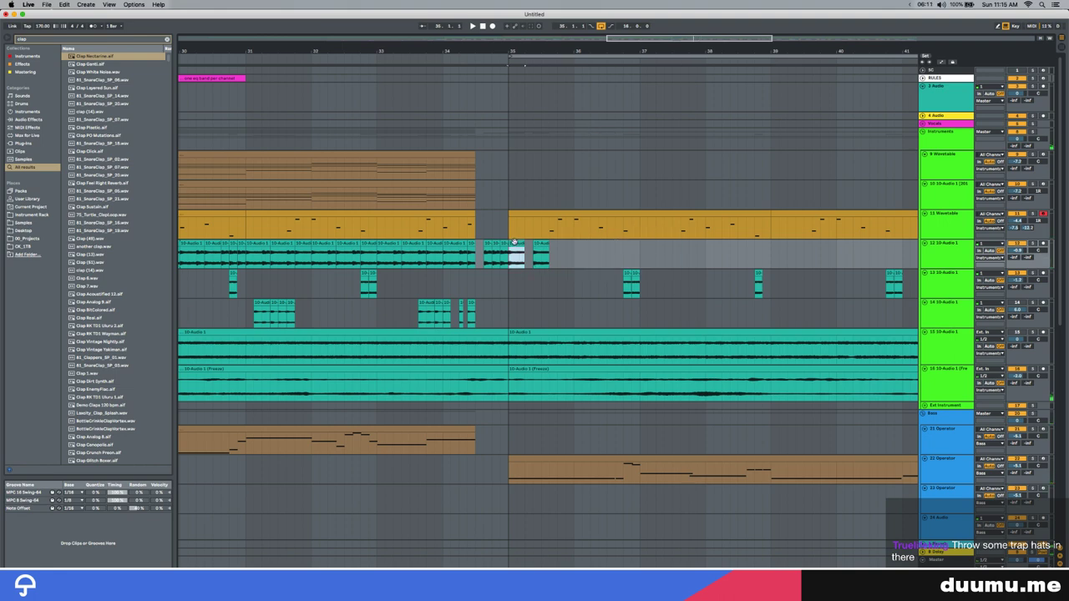
pyautogui.press('space')
pyautogui.click(571, 258)
pyautogui.press('super+v')
pyautogui.moveTo(572, 259); pyautogui.dragTo(592, 259)
pyautogui.press('space')
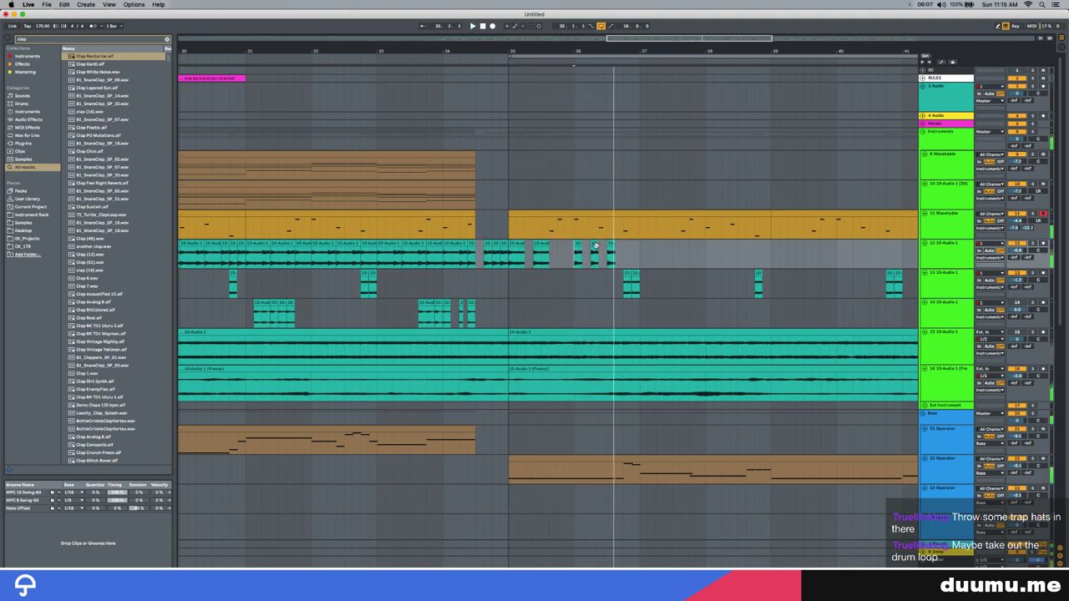
# Move track 12's third chop in bar 36 earlier, to one and a half beats into the bar, and audition it
pyautogui.scroll(5, 588, 252)
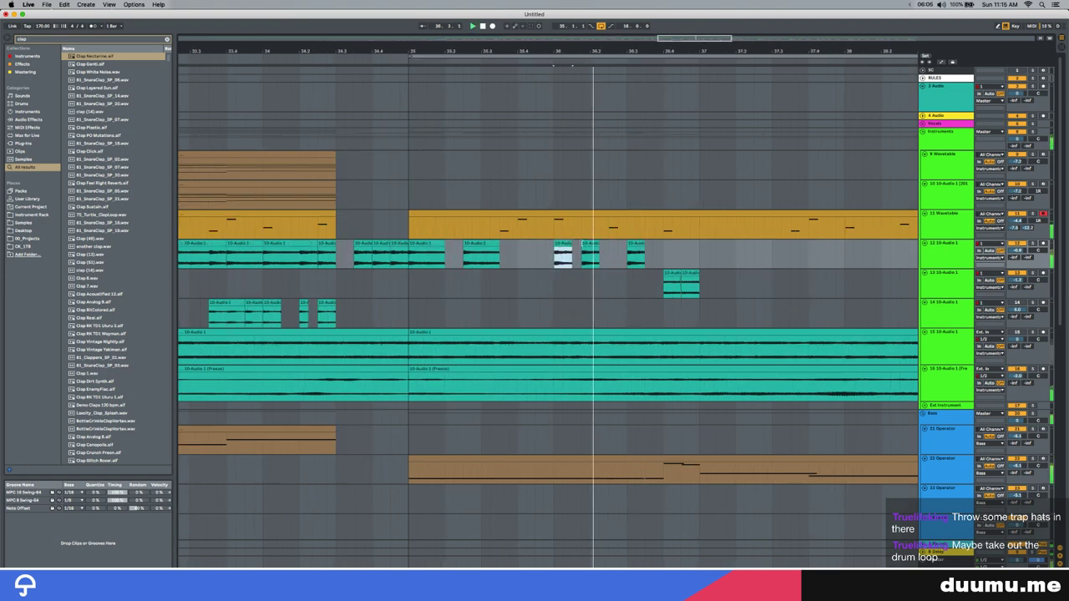
pyautogui.click(637, 244)
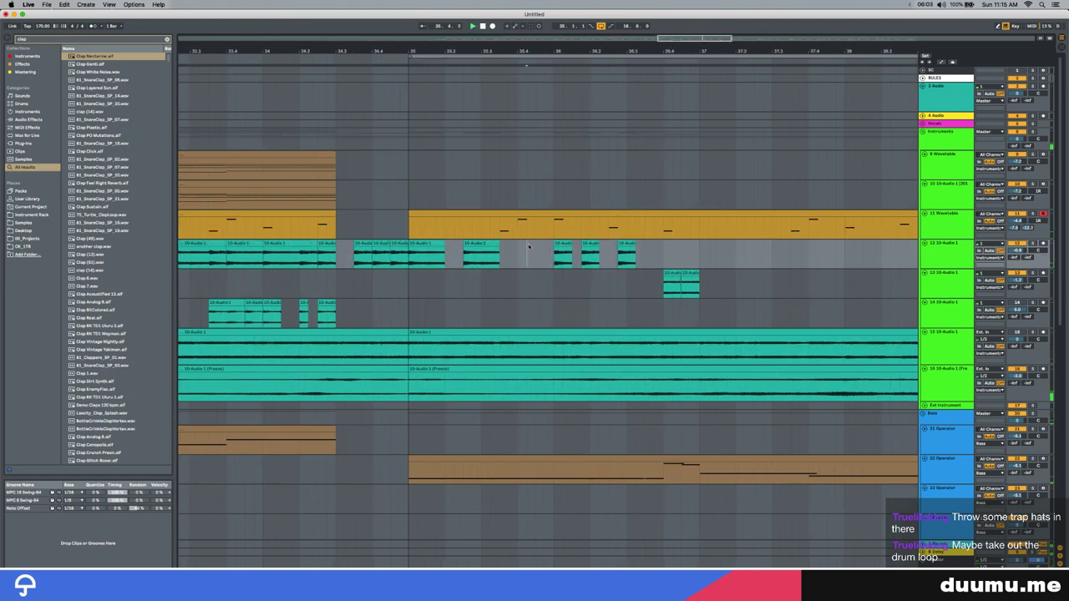
pyautogui.press('space')
pyautogui.moveTo(627, 247); pyautogui.dragTo(618, 247)
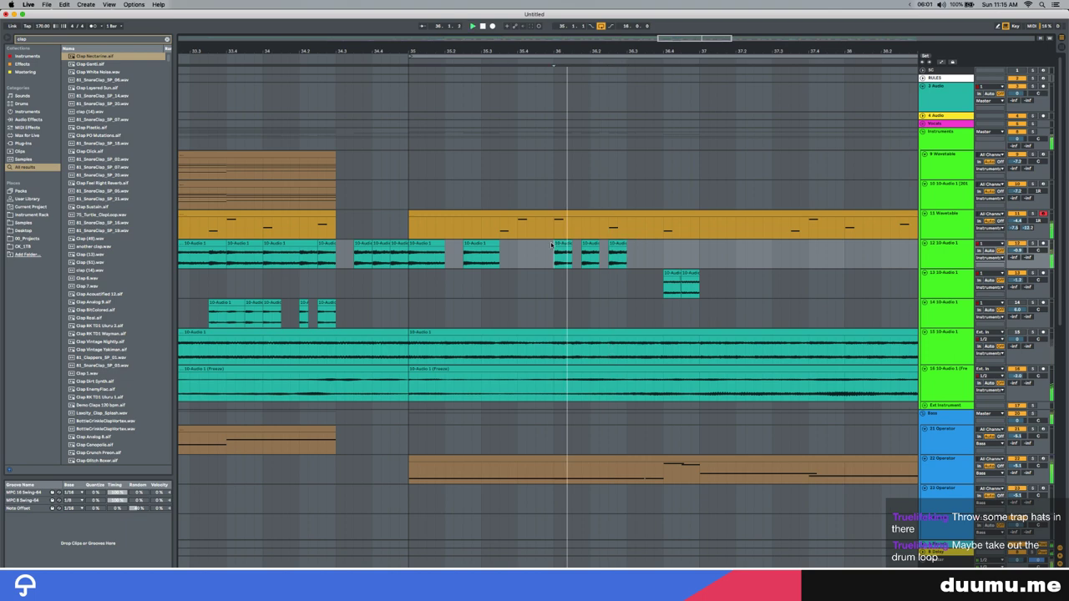
# Duplicate track 12's two-bar chop pattern from bars 35 and 36 twice, filling bars 37 to 40
pyautogui.scroll(-2, 552, 244)
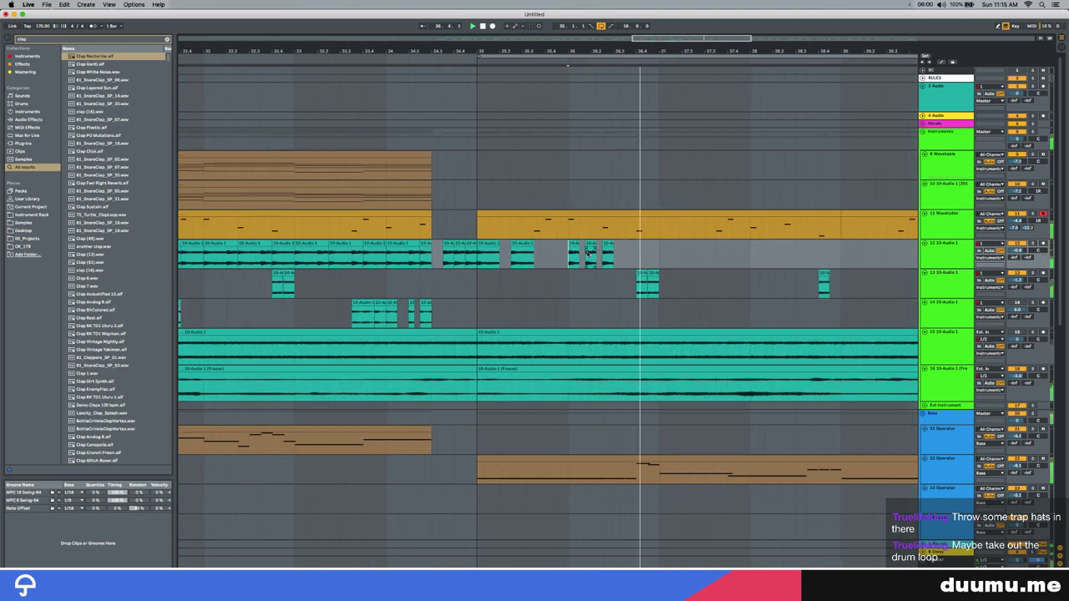
pyautogui.keyDown('shift'); pyautogui.click(647, 263); pyautogui.keyUp('shift')
pyautogui.scroll(-2, 647, 263)
pyautogui.keyDown('shift'); pyautogui.click(651, 260); pyautogui.keyUp('shift')
pyautogui.press('super+d')
pyautogui.press('super+d')
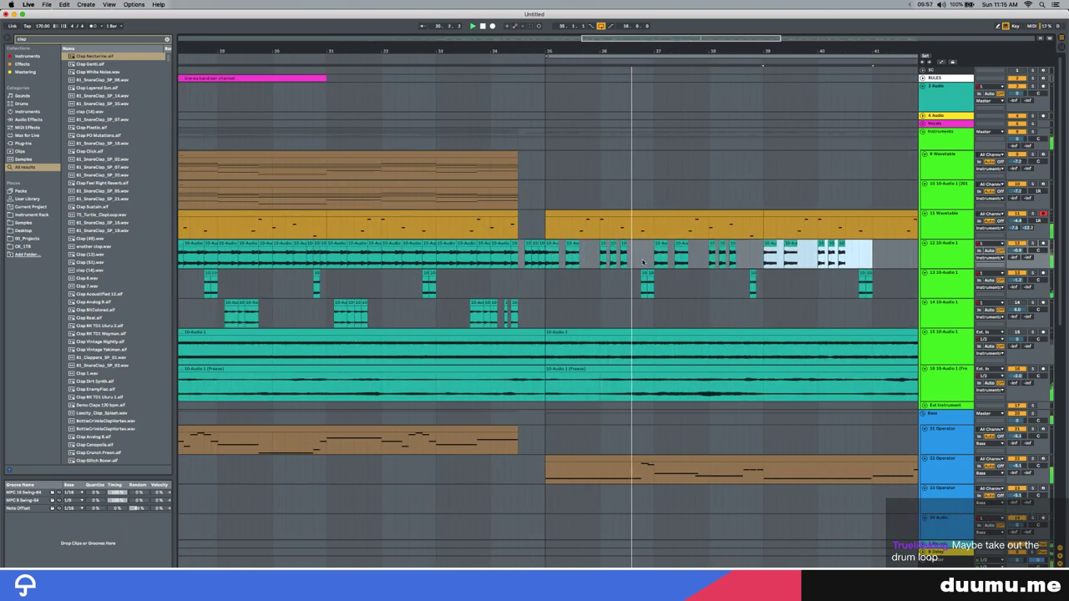
# Lengthen the third chop in bar 38 on track 12 to one beat and audition it
pyautogui.hscroll(3, 643, 261)
pyautogui.scroll(-3, 620, 262)
pyautogui.scroll(5, 578, 265)
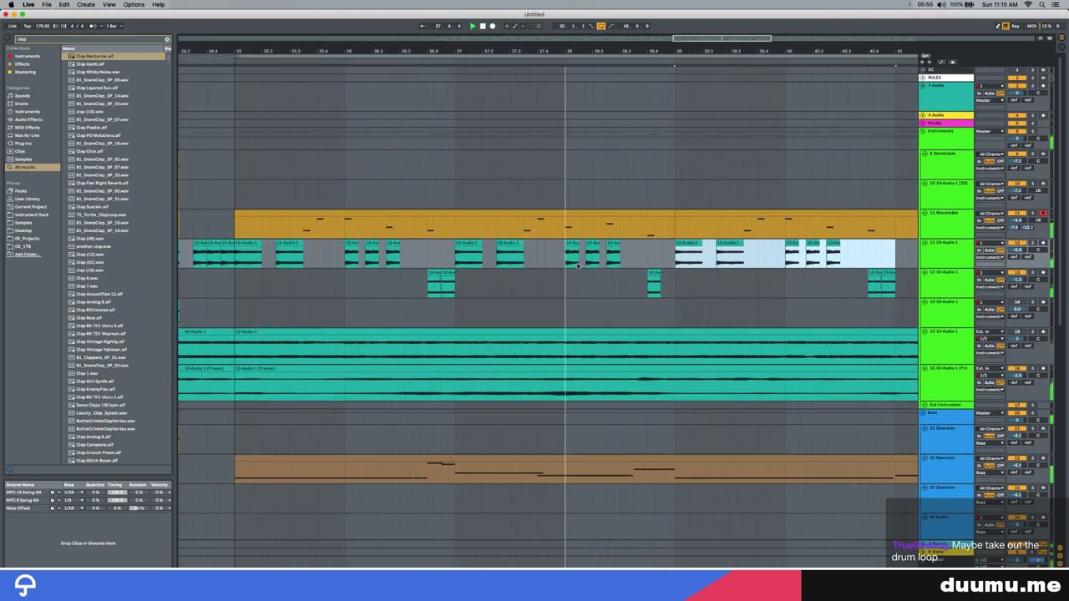
pyautogui.press('space')
pyautogui.click(516, 243)
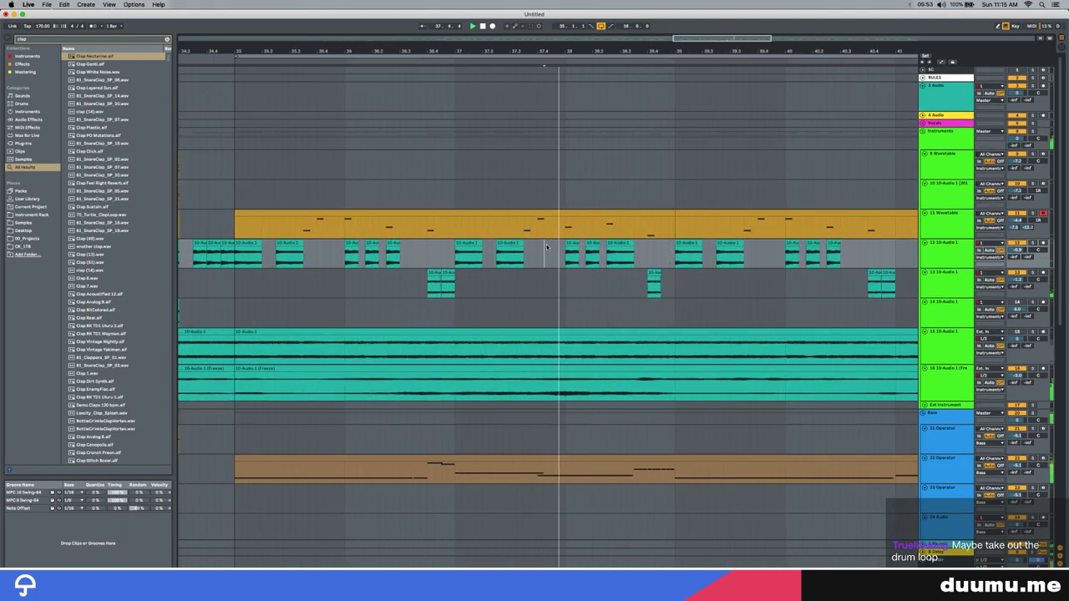
# Duplicate track 12's four-bar chop pattern from bars 35 to 38 three times, filling the section up to bar 51
pyautogui.scroll(-4, 547, 247)
pyautogui.scroll(2, 585, 248)
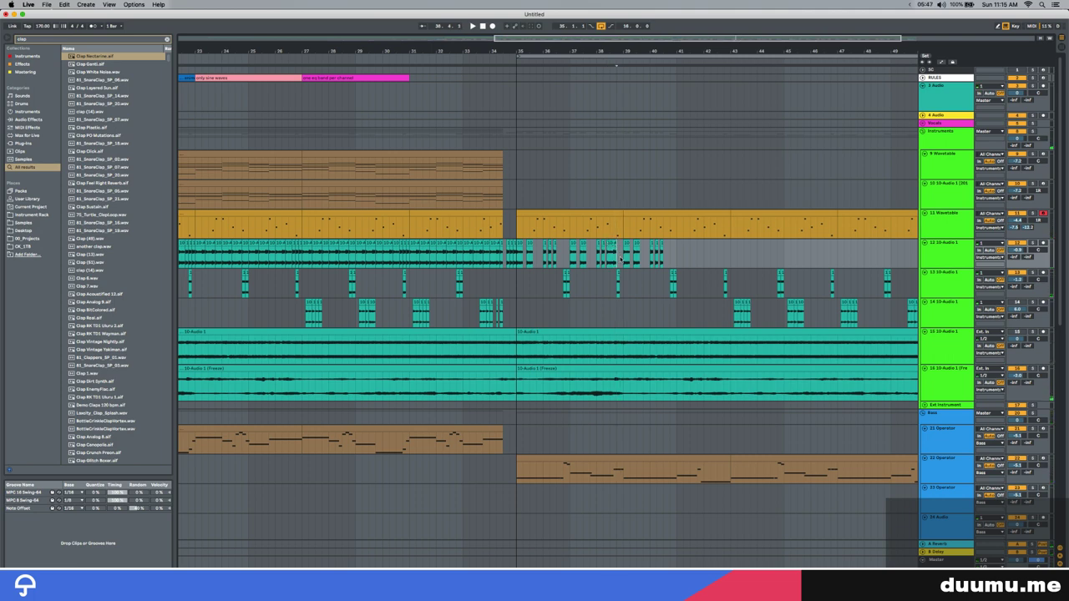
pyautogui.moveTo(620, 262)
pyautogui.mouseDown()
pyautogui.moveTo(696, 262)
pyautogui.moveTo(525, 262)
pyautogui.moveTo(629, 255)
pyautogui.mouseUp()
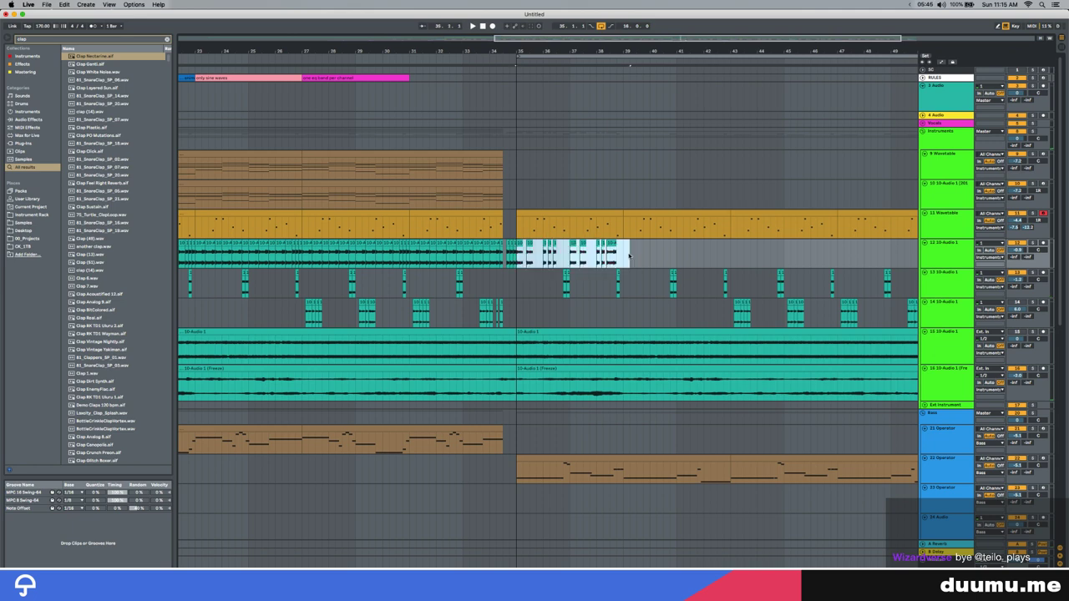
pyautogui.press('super+d')
pyautogui.press('super+d')
pyautogui.press('super+d')
pyautogui.hscroll(-2, 491, 276)
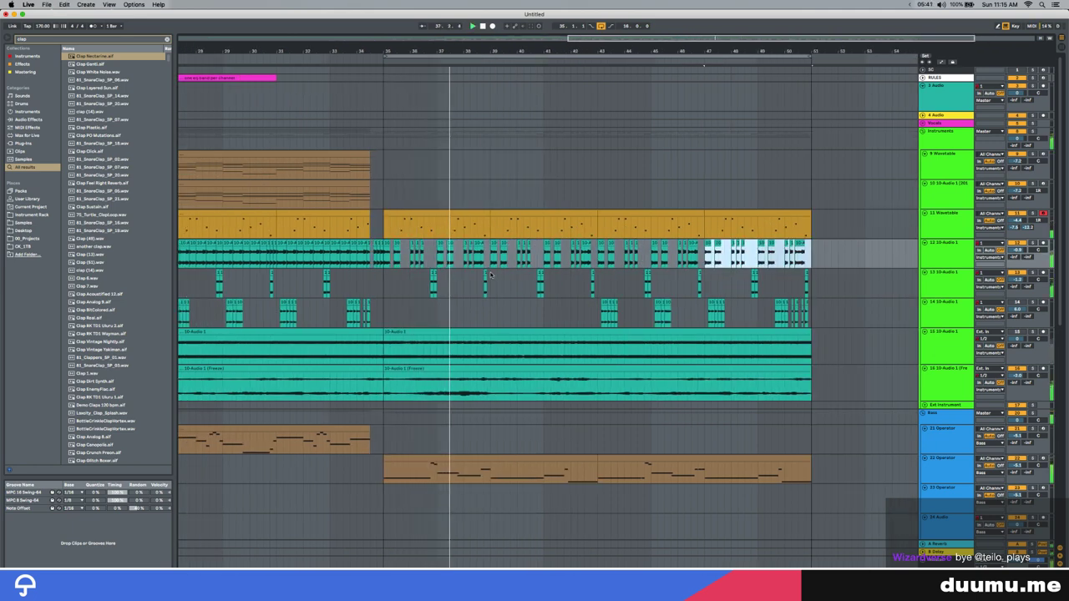
# Listen to the section from bar 35 while reviewing the instrument, bass, drum and percussion tracks
pyautogui.scroll(-1, 491, 276)
pyautogui.scroll(-5, 488, 277)
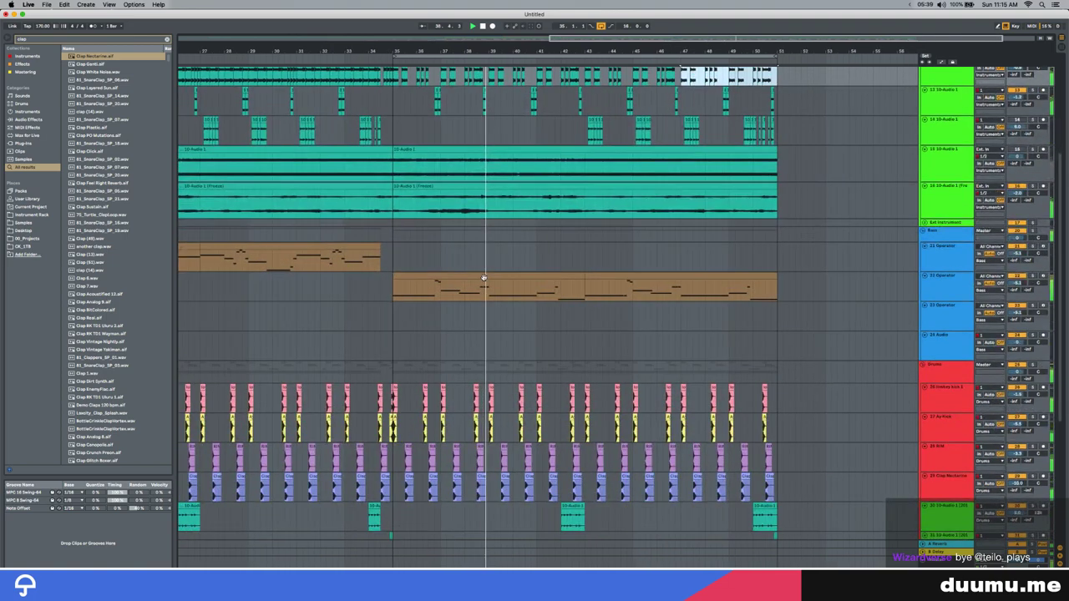
pyautogui.scroll(5, 483, 277)
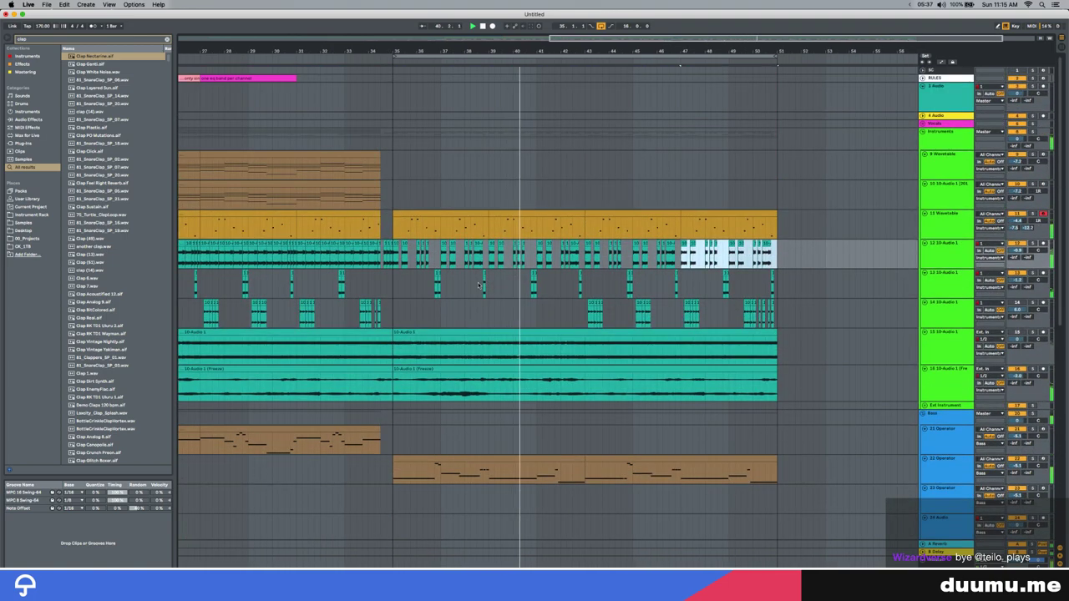
pyautogui.scroll(-1, 444, 261)
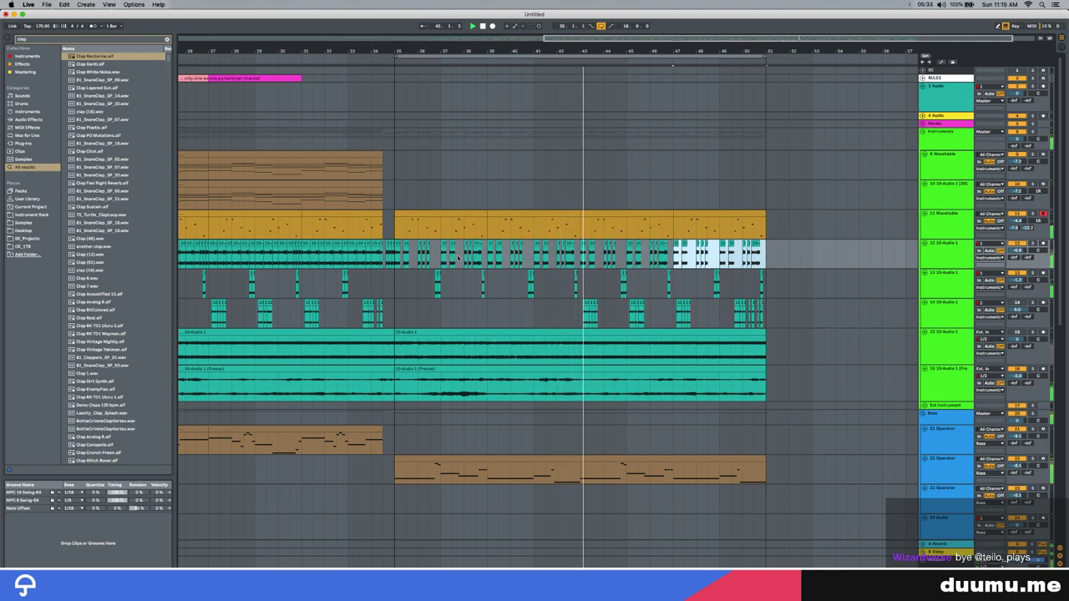
pyautogui.scroll(-1, 574, 259)
pyautogui.scroll(-3, 575, 259)
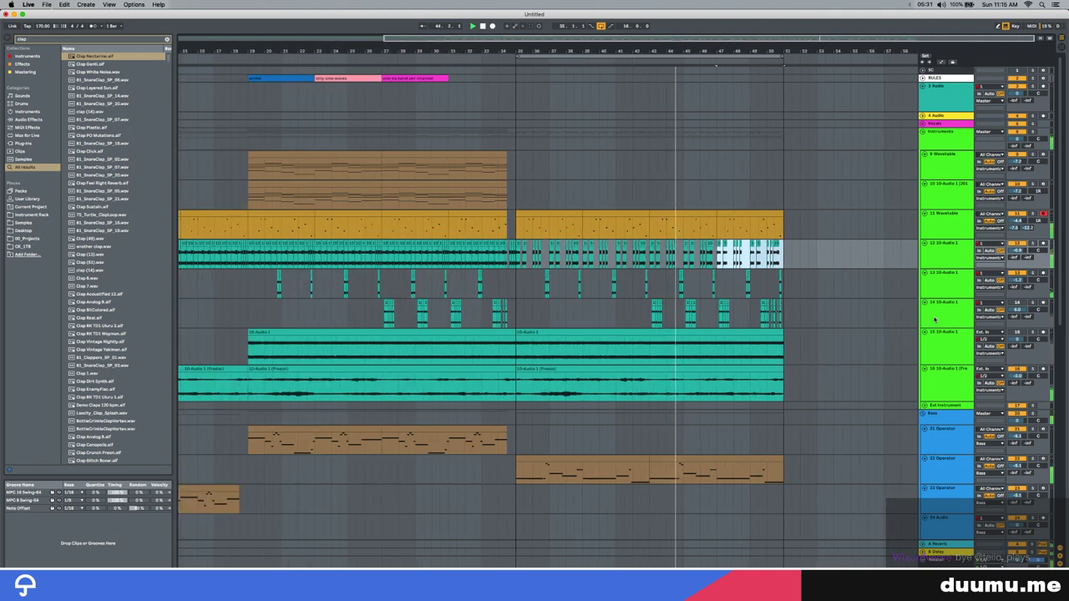
pyautogui.scroll(-5, 545, 264)
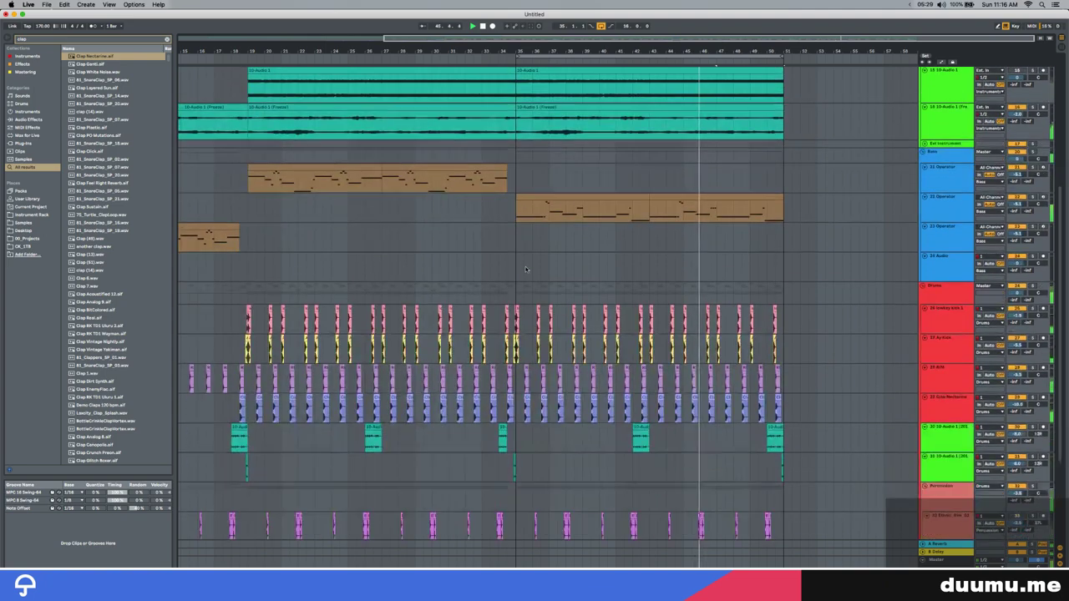
pyautogui.scroll(2, 545, 264)
pyautogui.scroll(-5, 545, 263)
pyautogui.scroll(-3, 534, 271)
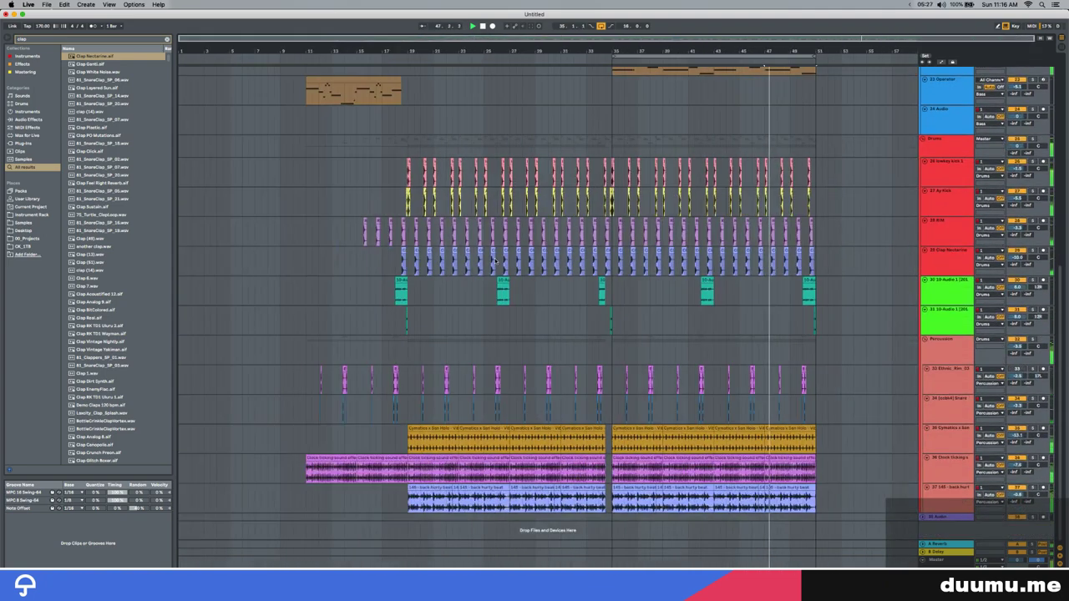
pyautogui.scroll(3, 529, 277)
pyautogui.scroll(-3, 543, 275)
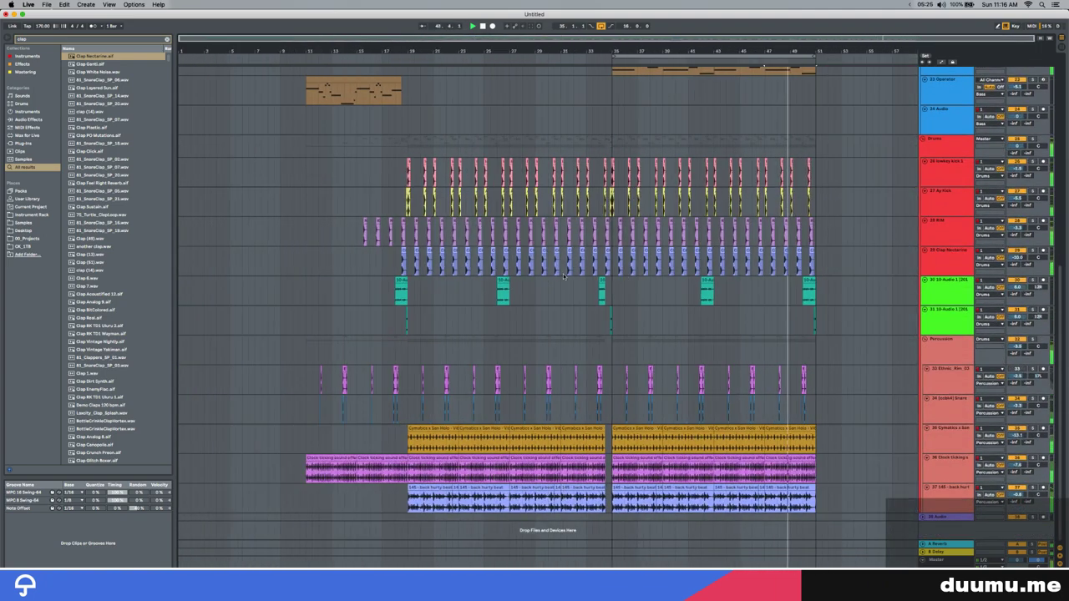
pyautogui.scroll(8, 553, 274)
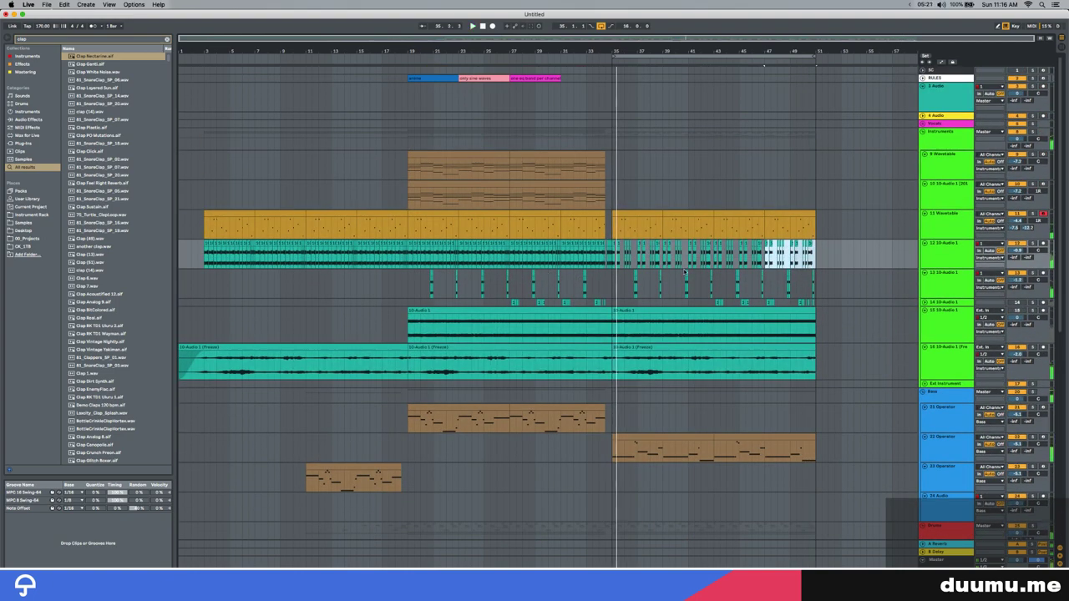
# Audition the arrangement from its opening bars
pyautogui.click(333, 192)
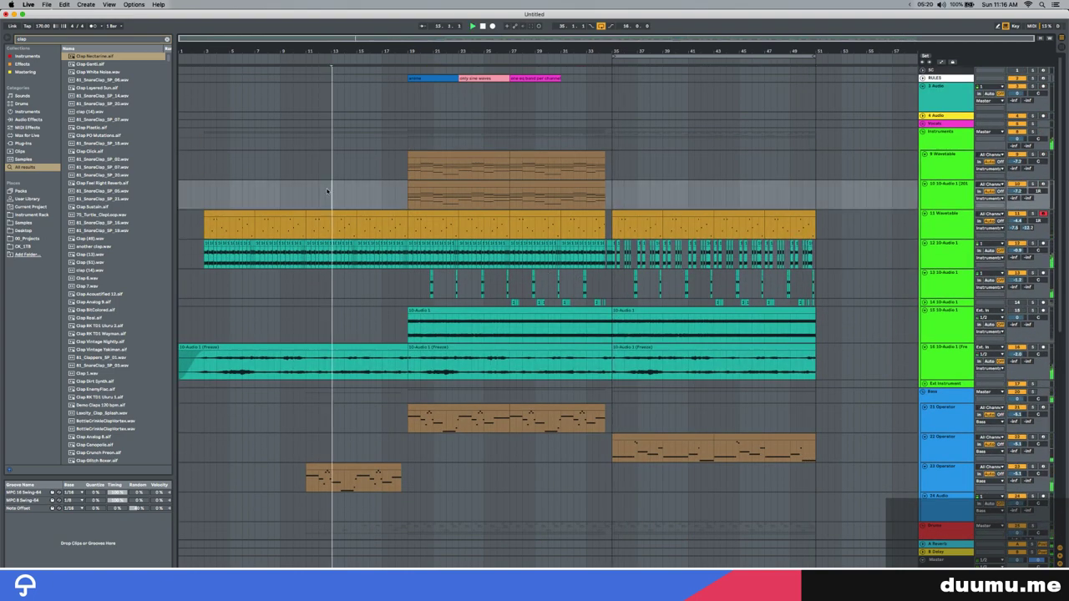
pyautogui.click(211, 348)
pyautogui.press('space')
pyautogui.press('space')
# Delete the kicks on both kick tracks from the last beat of bar 35 through bar 37
pyautogui.scroll(-7, 613, 288)
pyautogui.scroll(4, 614, 288)
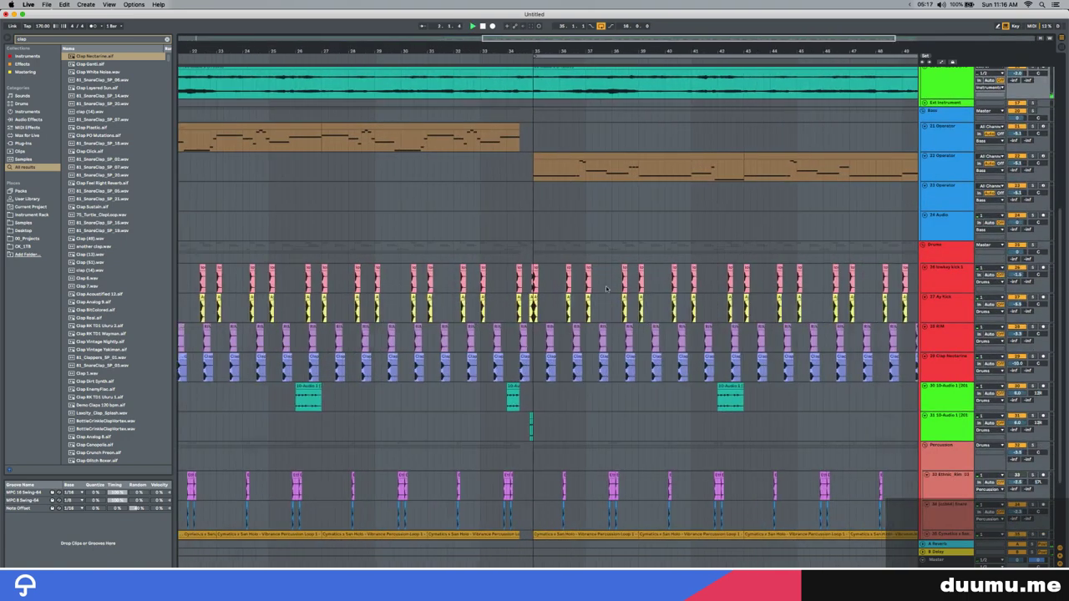
pyautogui.scroll(3, 608, 289)
pyautogui.scroll(-3, 494, 316)
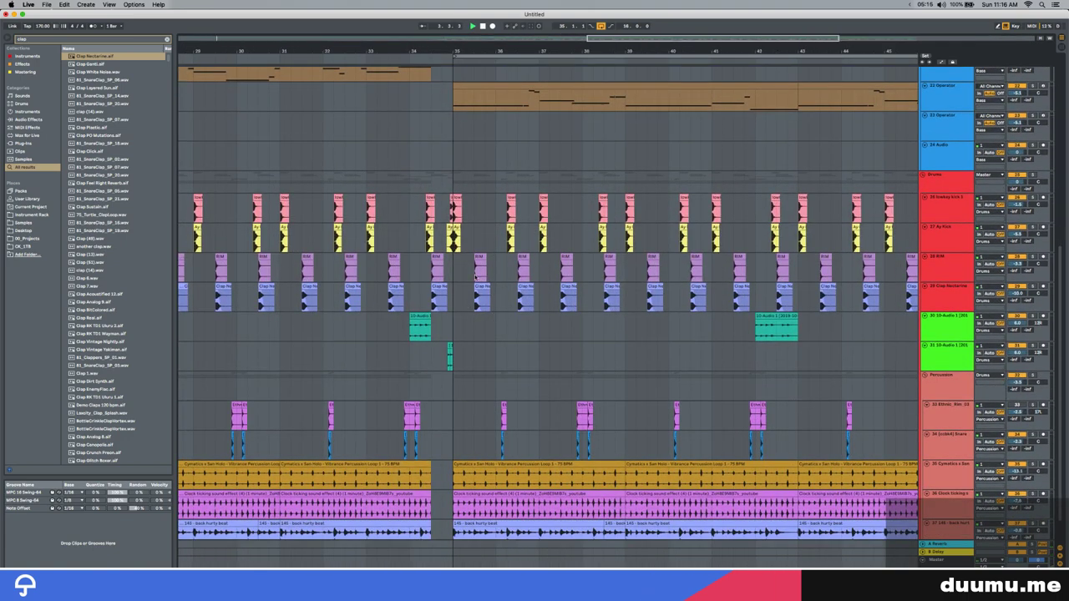
pyautogui.moveTo(483, 251); pyautogui.dragTo(587, 204)
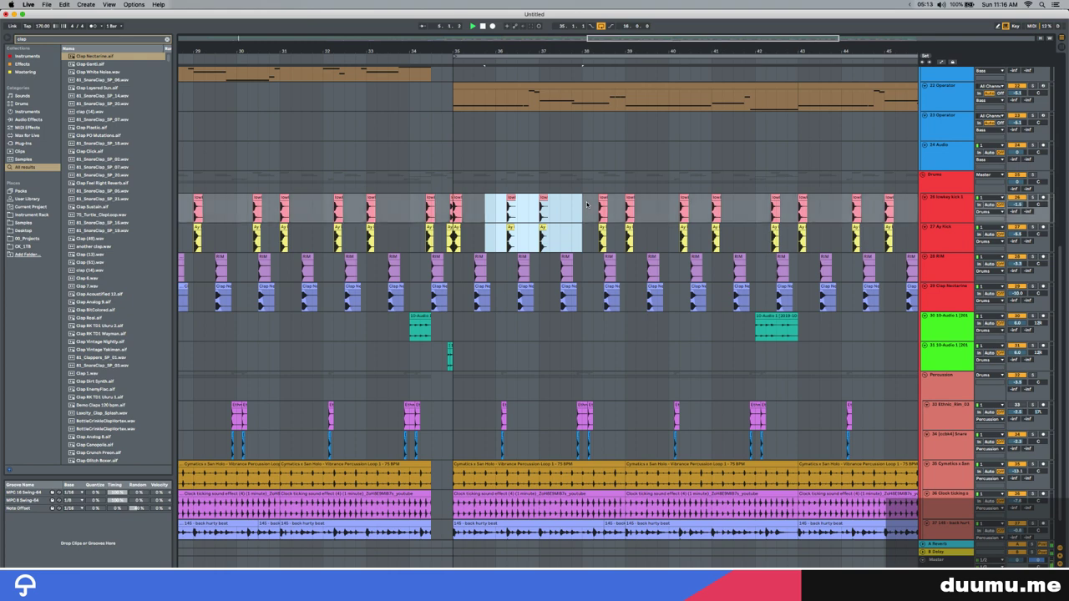
pyautogui.scroll(5, 538, 299)
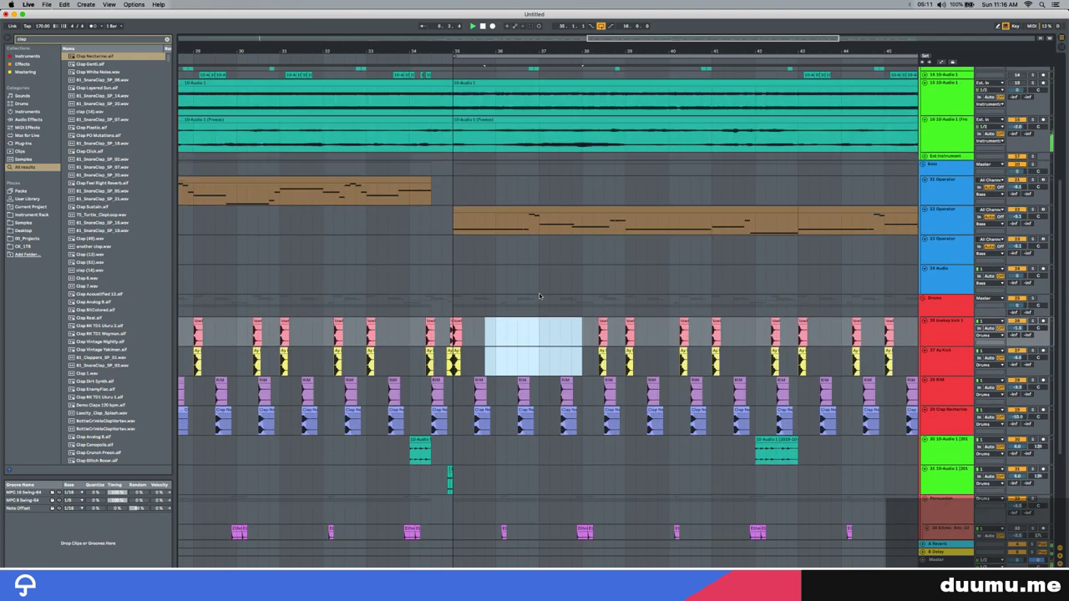
# Duplicate the 22 Operator bass track together with its clips from bar 35
pyautogui.click(624, 225)
pyautogui.press('super+d')
pyautogui.scroll(-3, 613, 270)
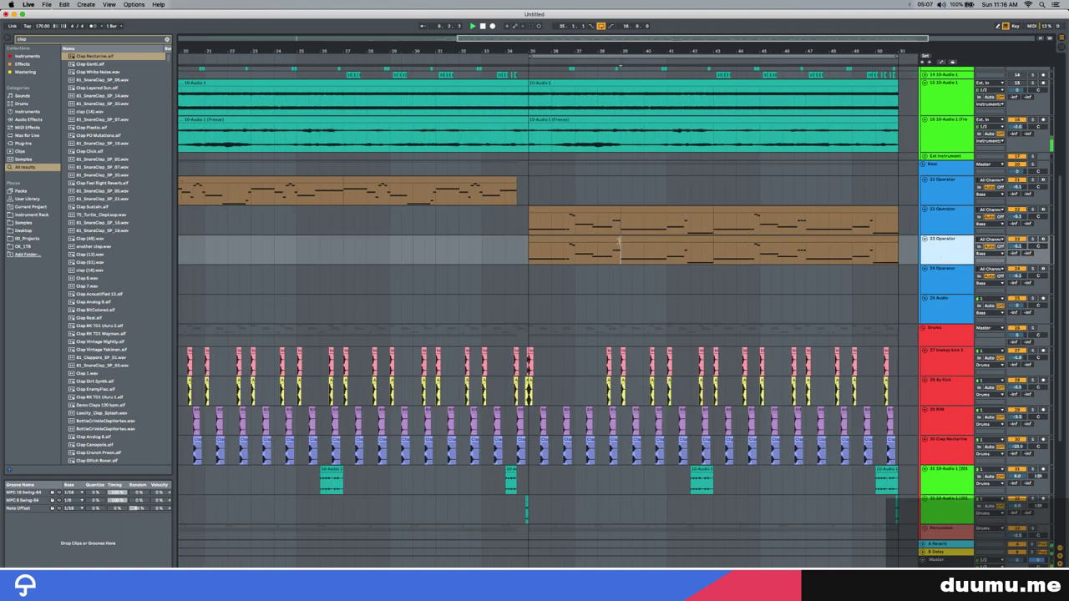
# Keep only the first four bars from bar 35 on the duplicated bass track, and only bar 39 onward on the original
pyautogui.click(607, 210)
pyautogui.press('Delete')
pyautogui.click(652, 217)
pyautogui.click(656, 239)
pyautogui.press('Delete')
pyautogui.click(756, 241)
pyautogui.press('Delete')
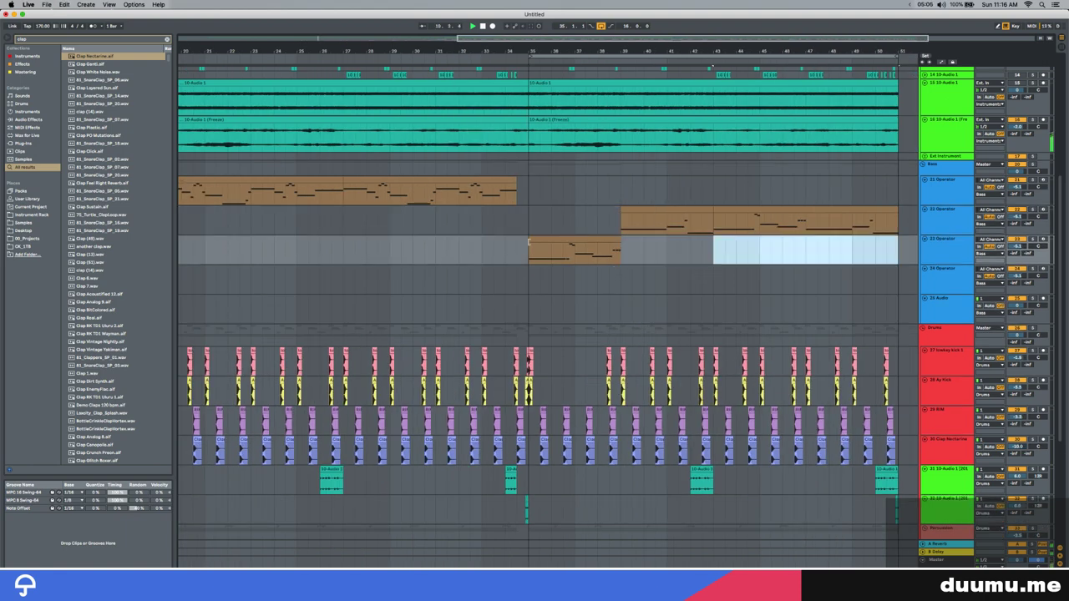
# Show the devices of the duplicated bass track and turn off arrangement looping
pyautogui.click(591, 239)
pyautogui.hotkey('shift', 'Tab')
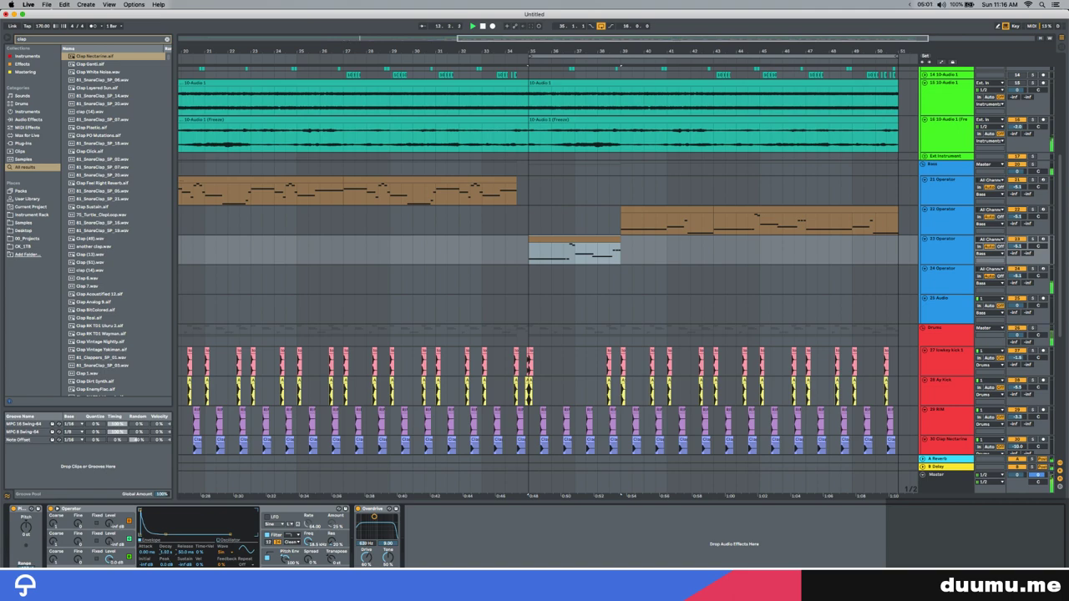
pyautogui.press('-')
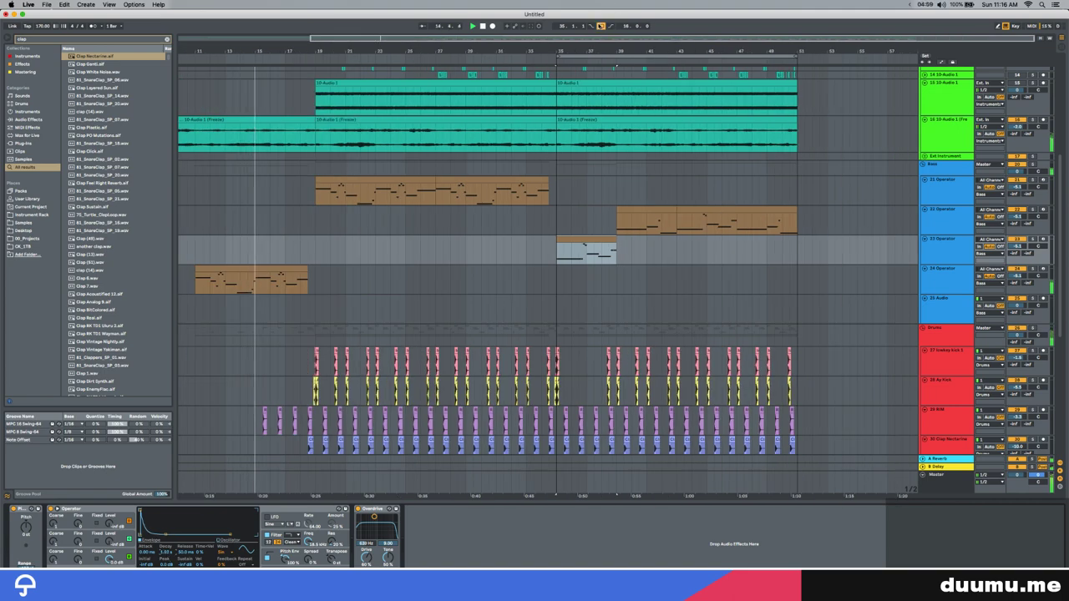
# Delete the short piece of track 16's frozen audio in the gap just before bar 35
pyautogui.scroll(5, 560, 284)
pyautogui.scroll(-3, 543, 280)
pyautogui.scroll(5, 541, 274)
pyautogui.scroll(-3, 539, 272)
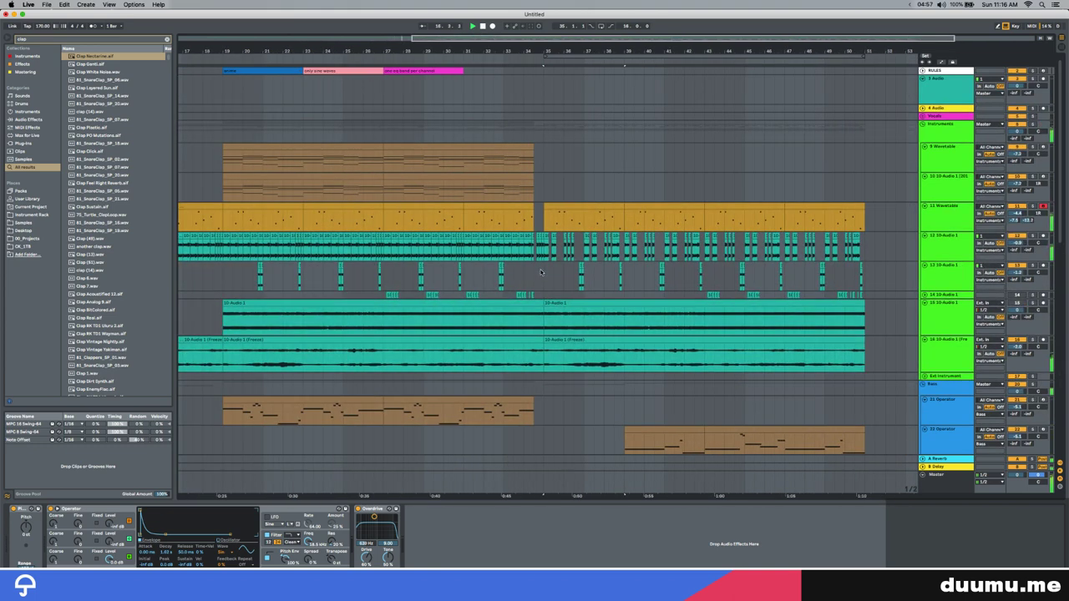
pyautogui.scroll(-3, 517, 275)
pyautogui.hscroll(3, 534, 275)
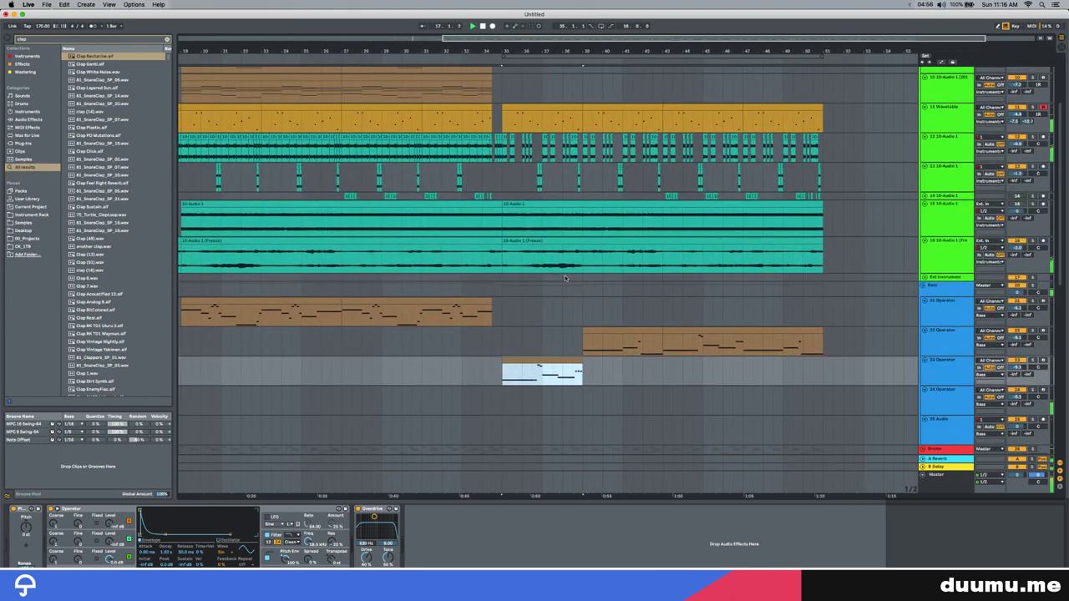
pyautogui.click(504, 240)
pyautogui.click(495, 254)
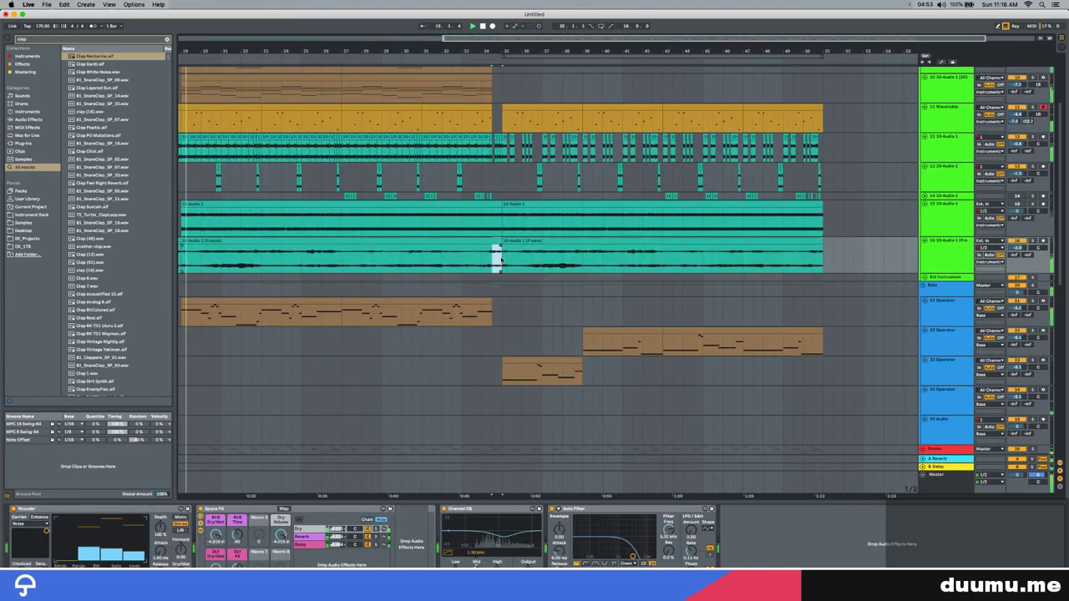
pyautogui.press('-')
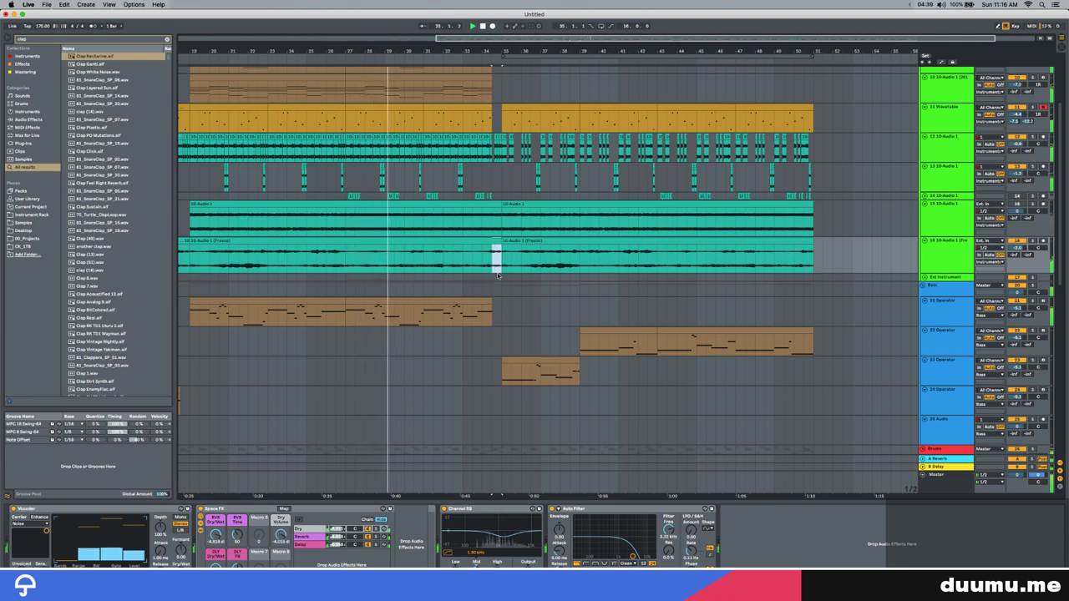
# Automate track 16's Auto Filter frequency to drop at bar 35 and rise gradually until bar 51
pyautogui.click(513, 241)
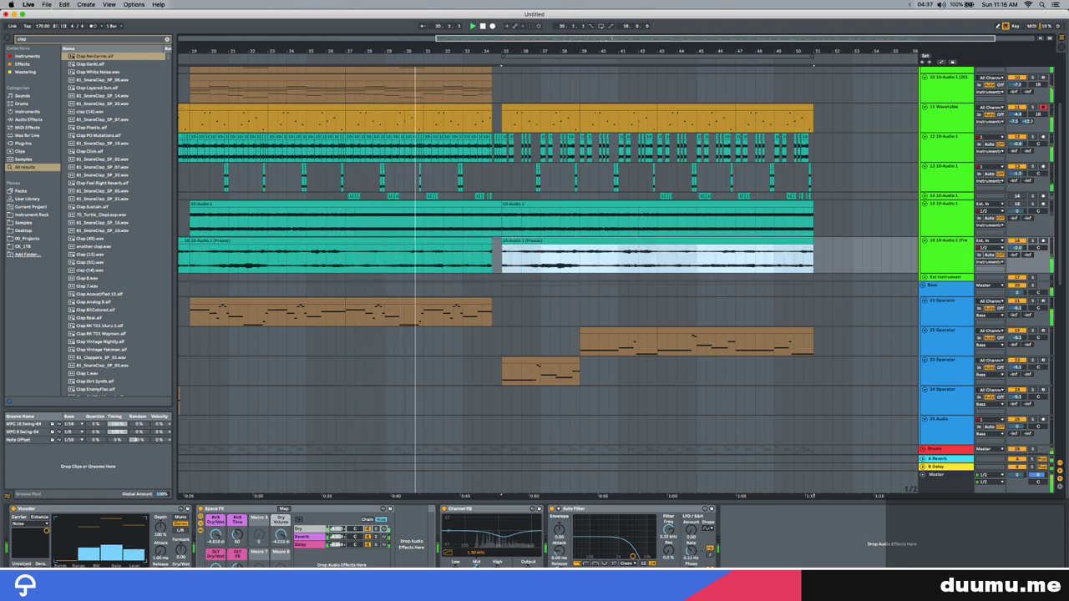
pyautogui.press('a')
pyautogui.click(503, 255)
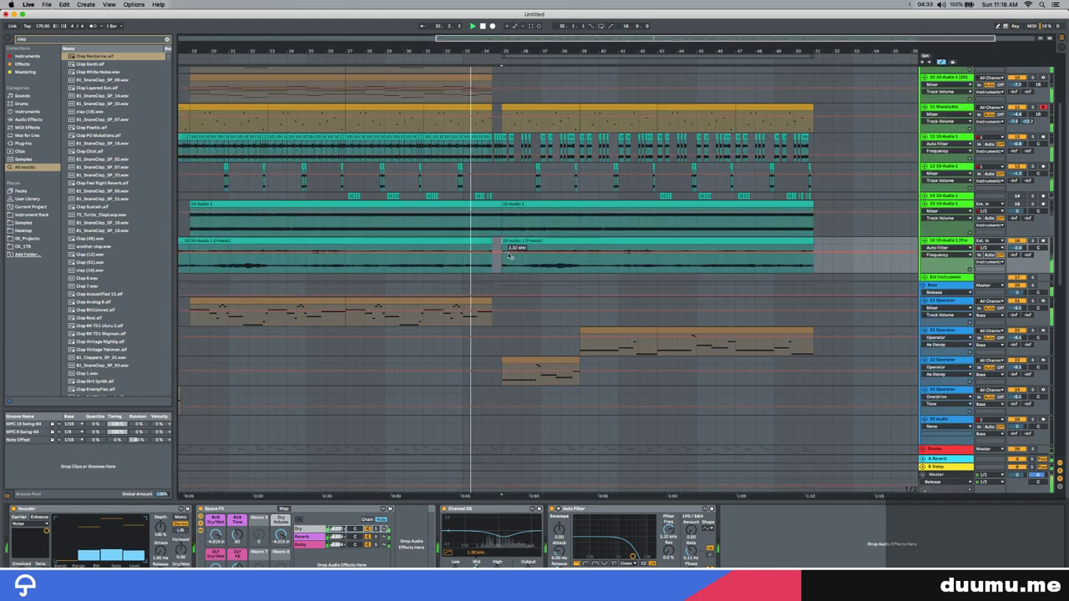
pyautogui.click(812, 249)
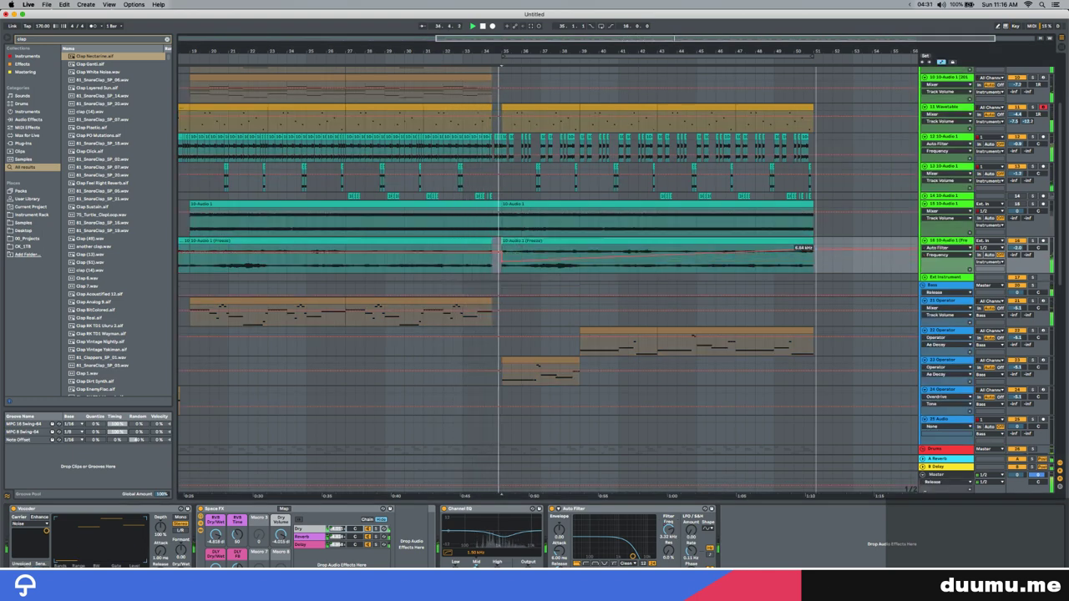
pyautogui.press('a')
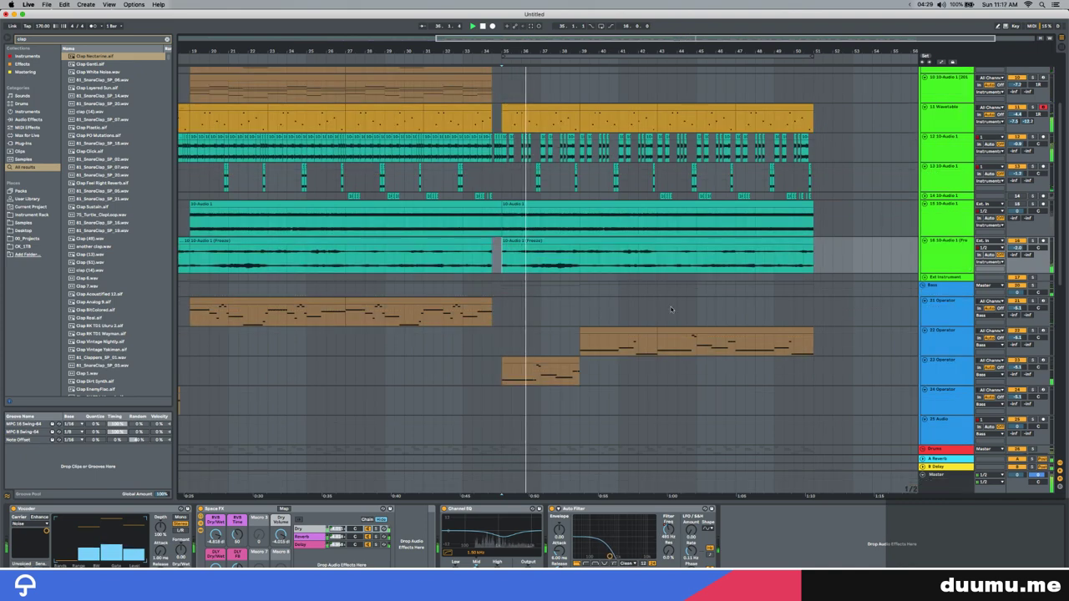
# Return the four-bar bass clip at bar 35 to the original bass track 22 and delete the duplicated bass track
pyautogui.scroll(-3, 549, 315)
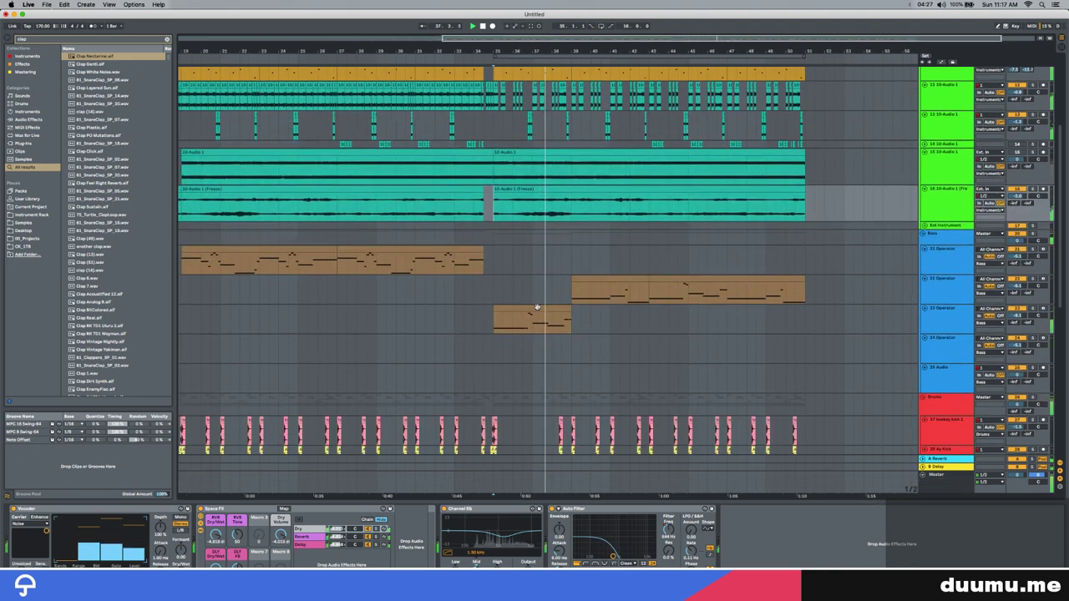
pyautogui.hscroll(3, 541, 310)
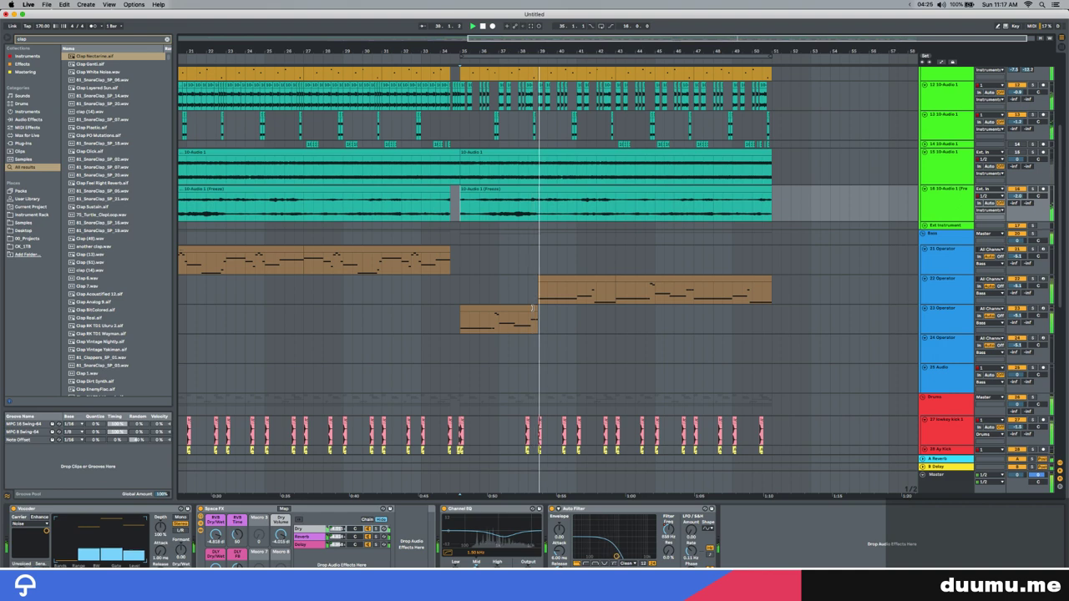
pyautogui.scroll(5, 522, 309)
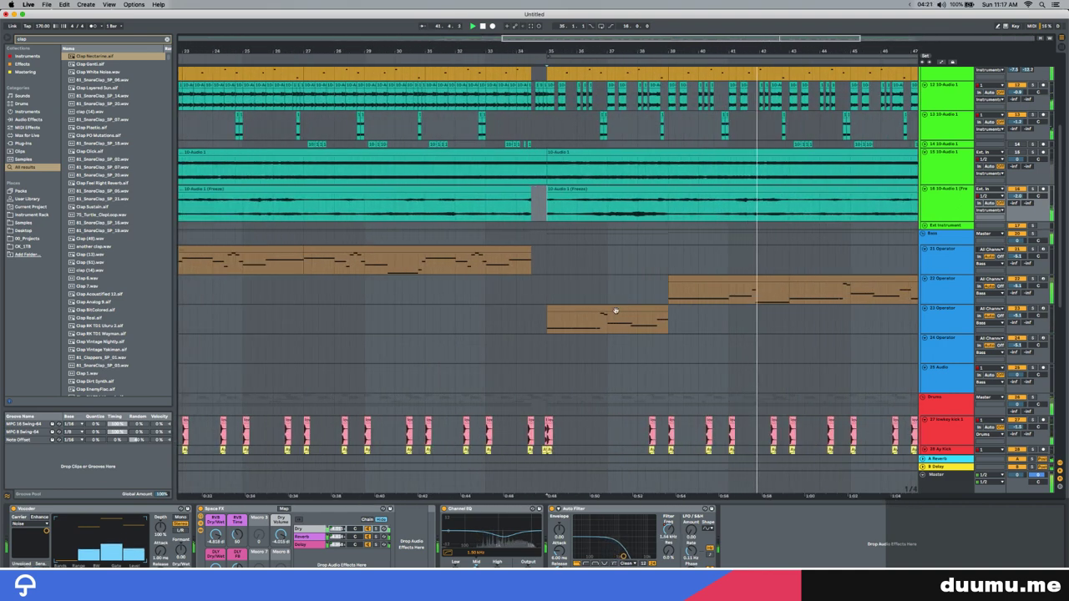
pyautogui.scroll(-3, 613, 310)
pyautogui.moveTo(613, 310); pyautogui.dragTo(618, 296)
pyautogui.click(958, 325)
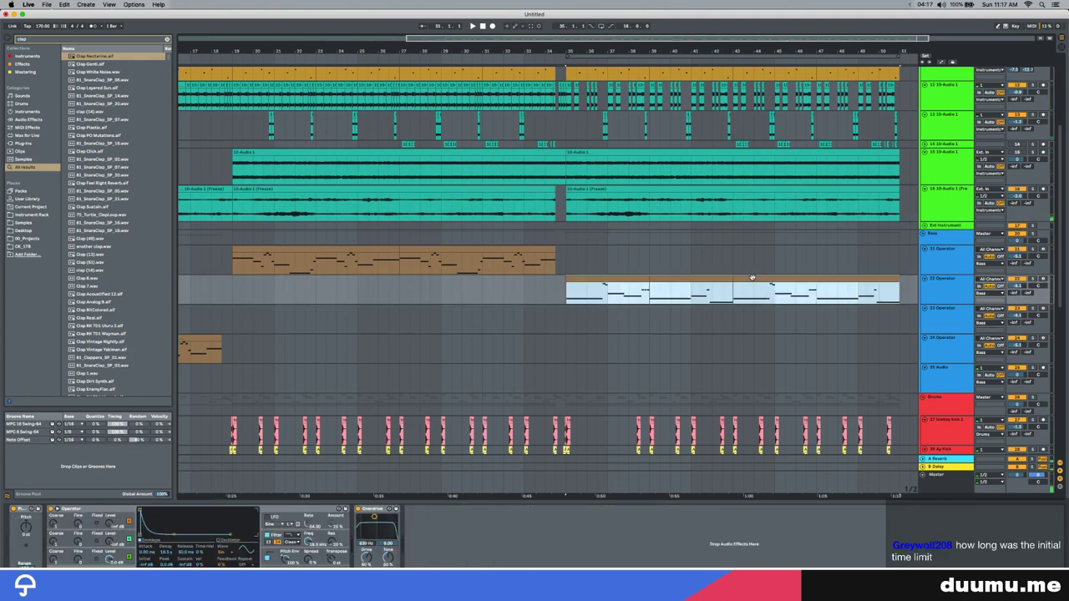
pyautogui.moveTo(749, 275); pyautogui.dragTo(749, 306)
pyautogui.press('space')
pyautogui.click(962, 297)
pyautogui.press('Delete')
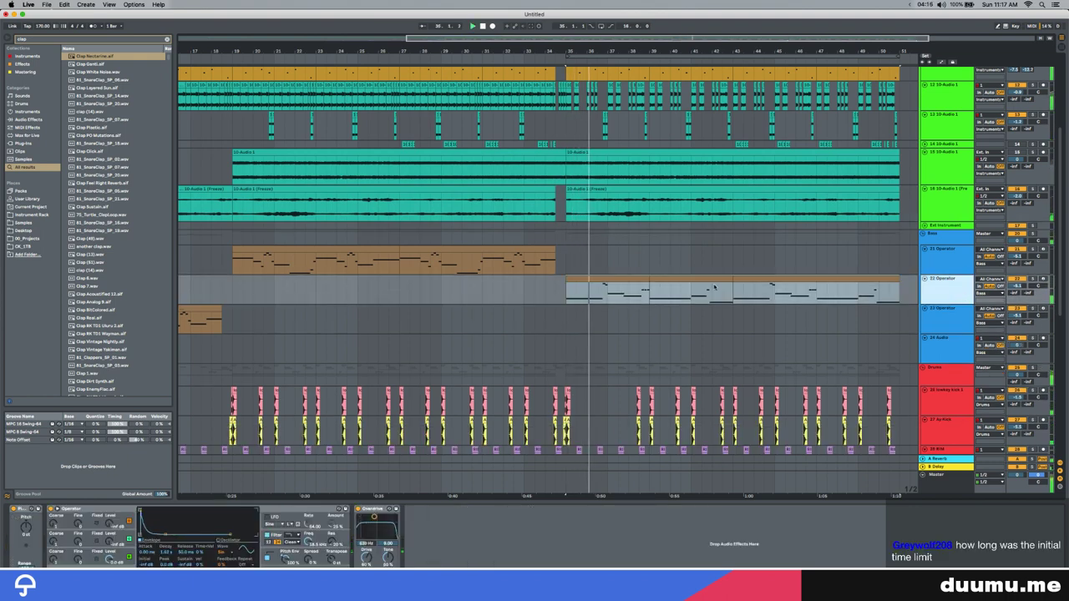
# Listen to the section from bar 35 while looking over the bass and drum arrangement
pyautogui.click(633, 280)
pyautogui.scroll(-3, 648, 290)
pyautogui.hscroll(2, 648, 290)
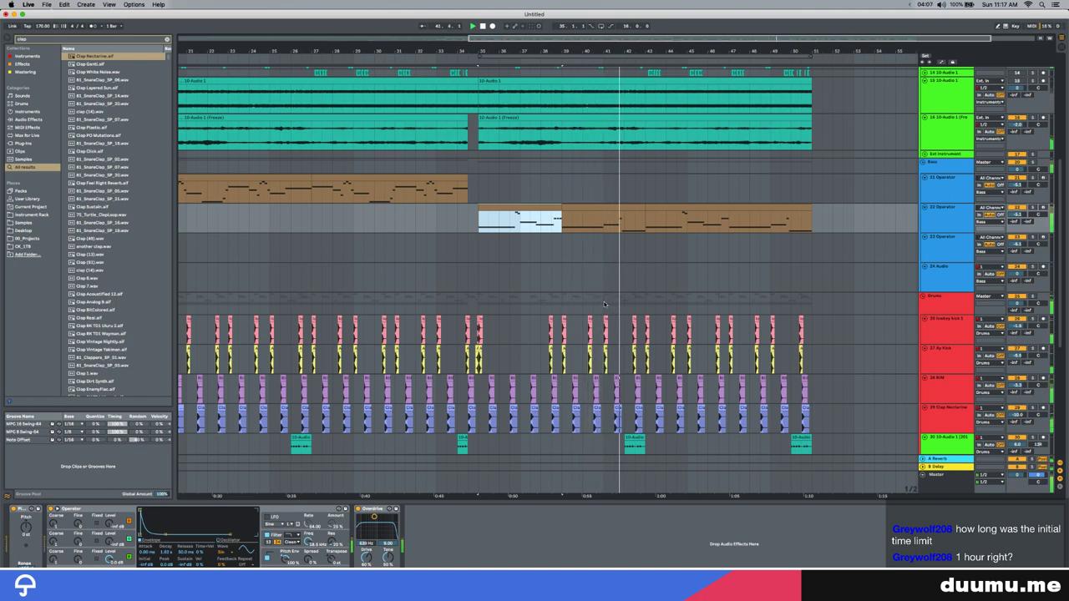
pyautogui.moveTo(604, 305); pyautogui.dragTo(547, 306)
pyautogui.moveTo(649, 306); pyautogui.dragTo(721, 306)
pyautogui.scroll(-3, 721, 307)
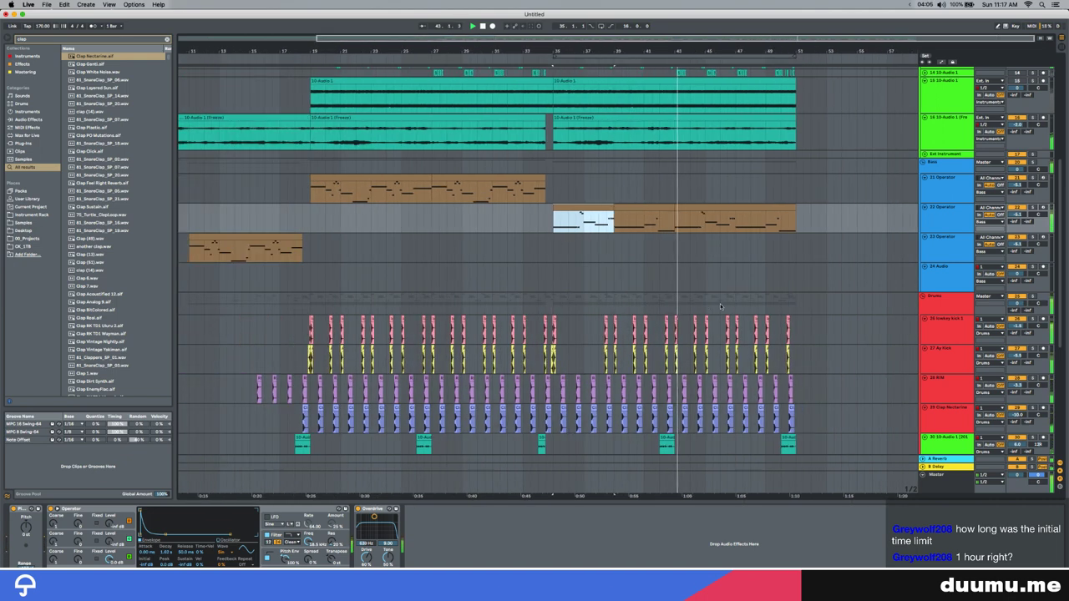
pyautogui.press('+')
pyautogui.hscroll(3, 652, 302)
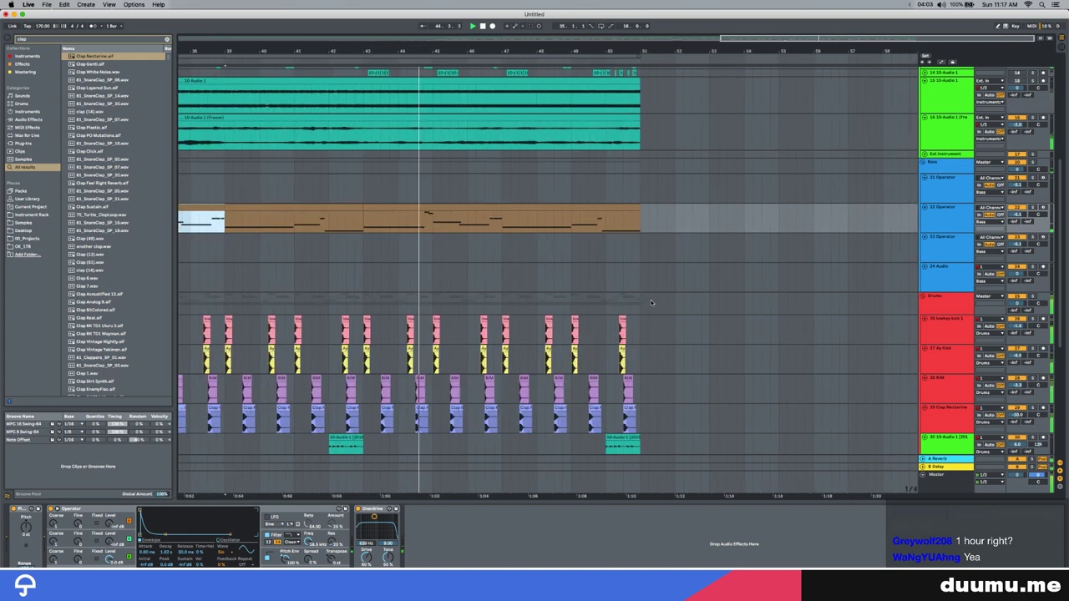
pyautogui.scroll(4, 652, 302)
pyautogui.press('-')
# Copy the bass clips spanning bars 35 to 51 and paste them at bar 35 on the track 9 Wavetable
pyautogui.keyDown('shift'); pyautogui.click(666, 336); pyautogui.keyUp('shift')
pyautogui.press('space')
pyautogui.keyDown('shift'); pyautogui.click(669, 328); pyautogui.keyUp('shift')
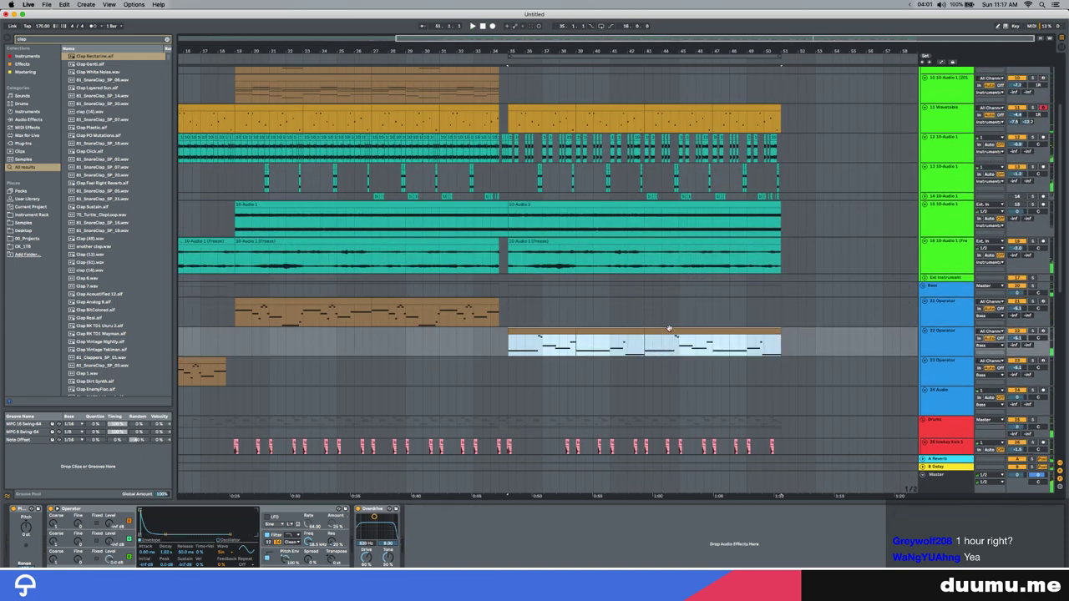
pyautogui.scroll(3, 664, 329)
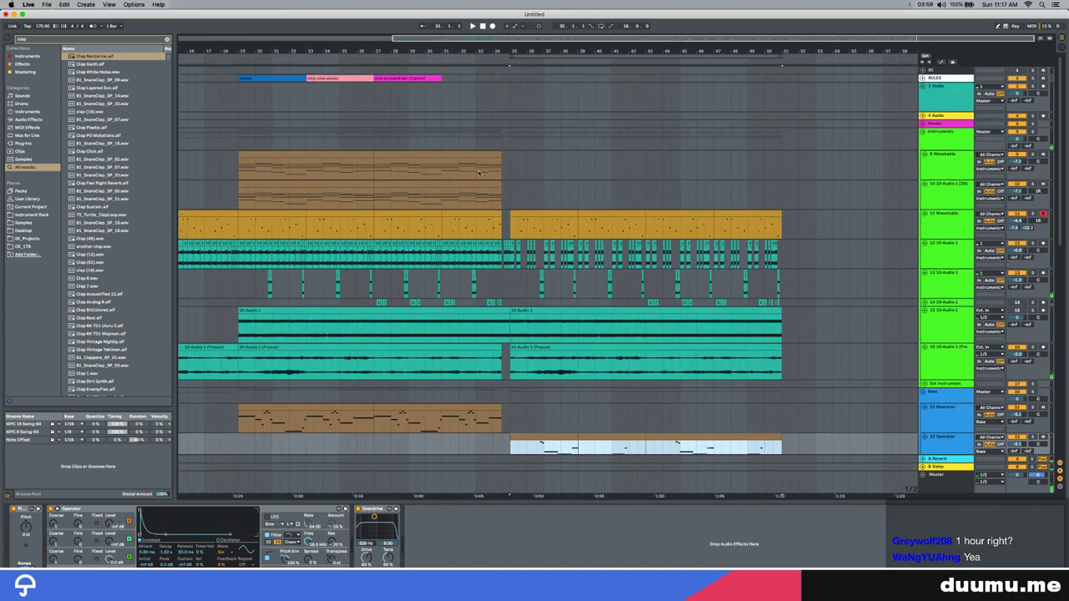
pyautogui.click(511, 170)
pyautogui.press('super+v')
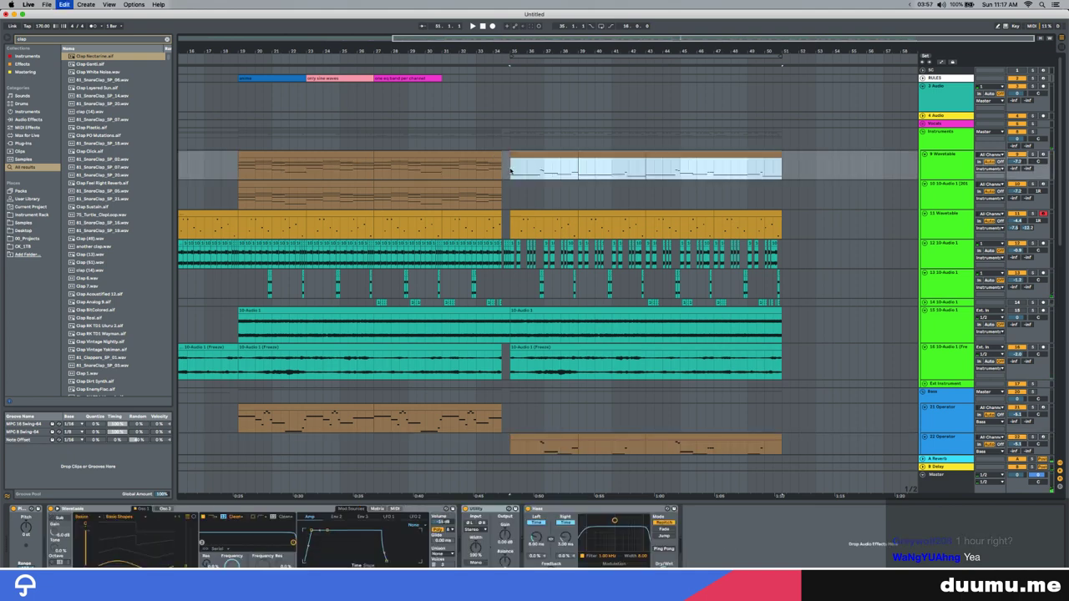
# Delete the pasted Wavetable clips before bar 43, keeping only the one from bar 43 to 51
pyautogui.click(668, 154)
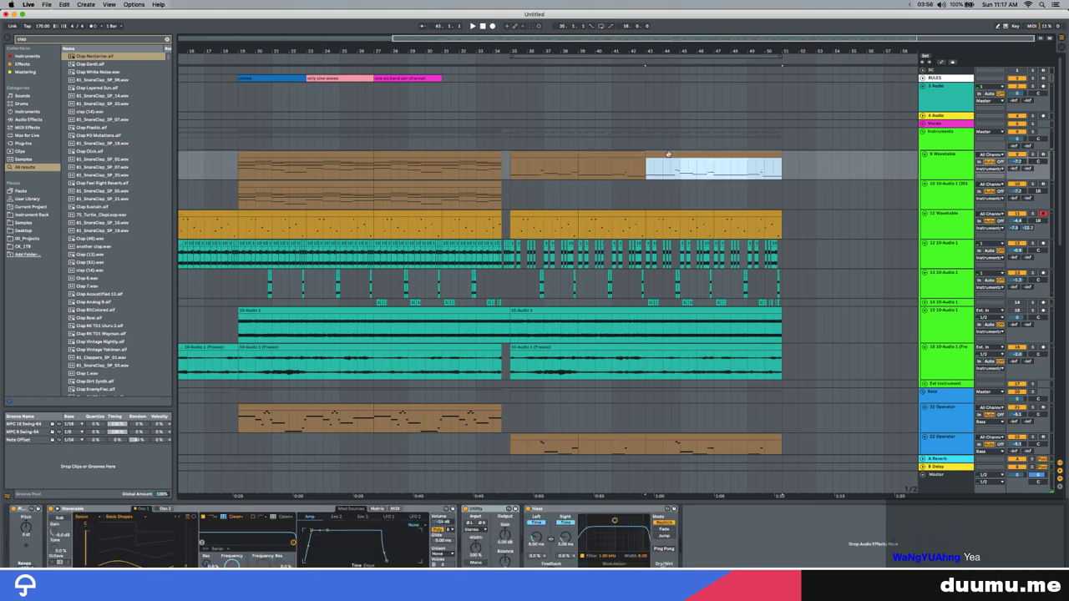
pyautogui.click(601, 156)
pyautogui.press('Delete')
pyautogui.click(555, 156)
pyautogui.press('Delete')
# Open the Wavetable clip at bar 43 and transpose all its notes up one octave
pyautogui.doubleClick(714, 154)
pyautogui.click(633, 410)
pyautogui.press('super+a')
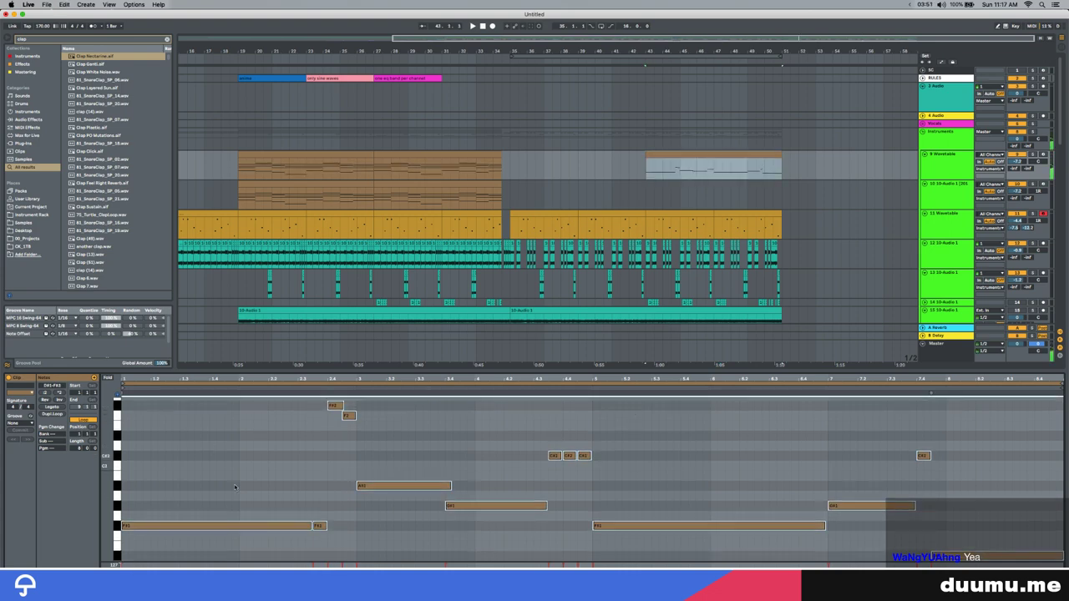
pyautogui.click(235, 487)
pyautogui.click(221, 526)
pyautogui.press('super+a')
pyautogui.hotkey('shift', 'Up')
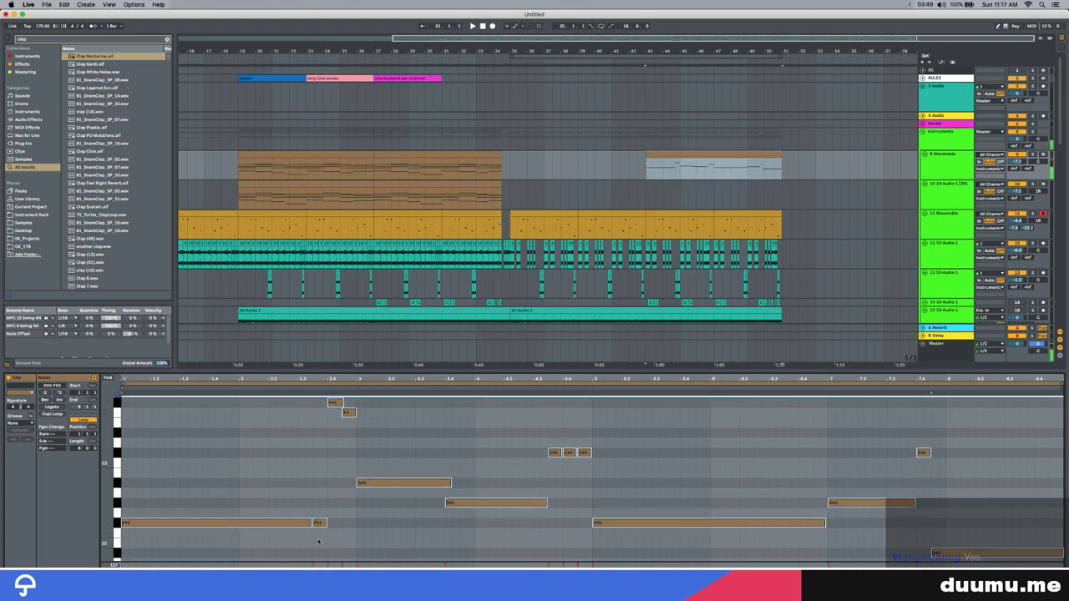
# Delete the short passing notes from the clip and extend the remaining notes with Legato
pyautogui.moveTo(318, 541); pyautogui.dragTo(359, 396)
pyautogui.press('Delete')
pyautogui.click(526, 470)
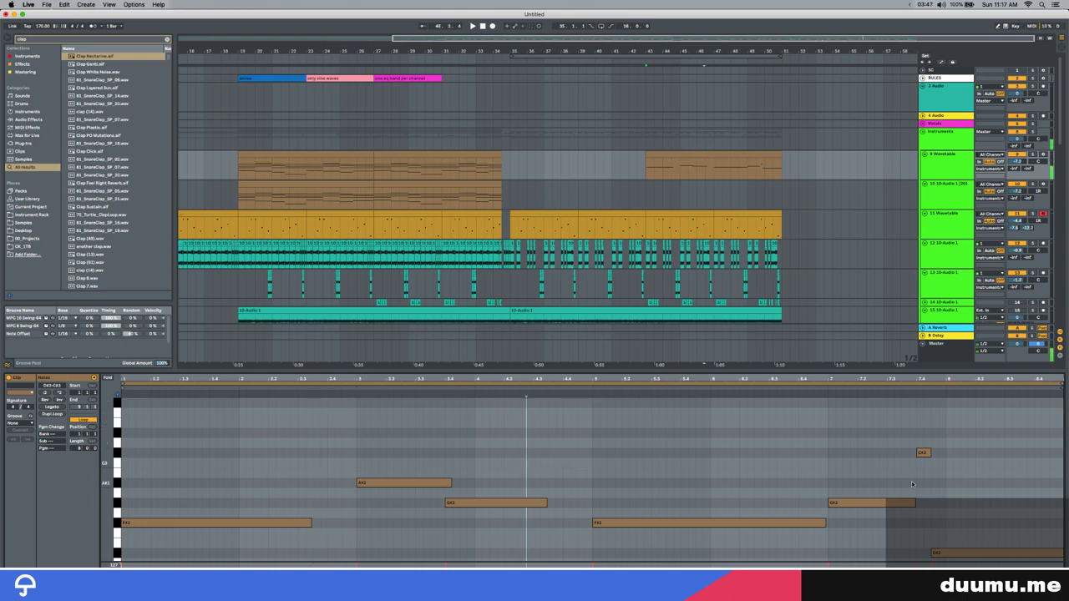
pyautogui.press('super+a')
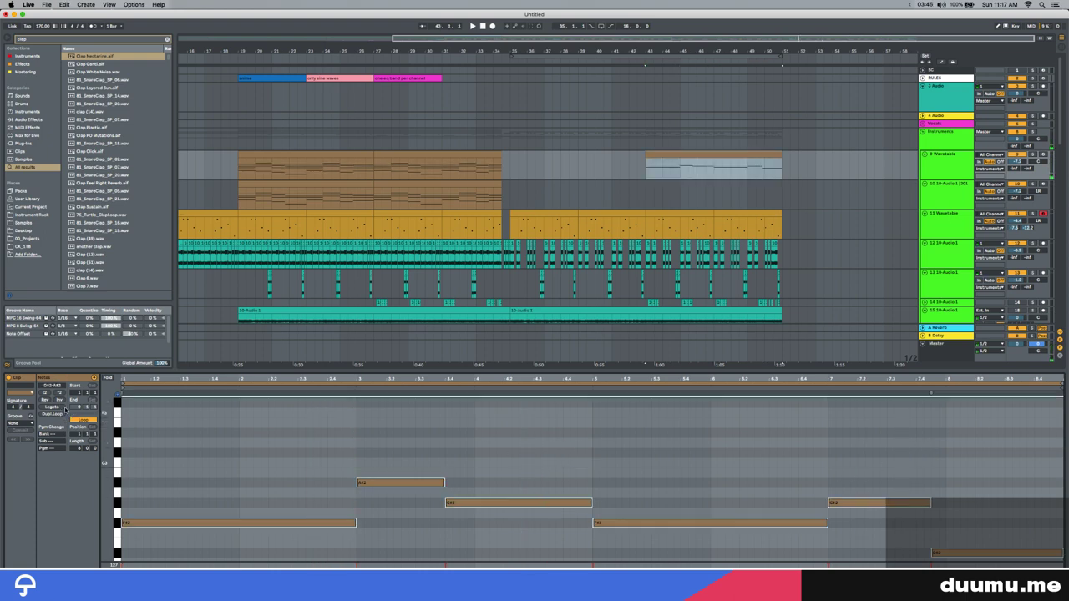
# Build the first chord by copying the F#2 note up to A#2 and F3, and play it back
pyautogui.click(251, 523)
pyautogui.moveTo(251, 523); pyautogui.dragTo(256, 414)
pyautogui.click(246, 427)
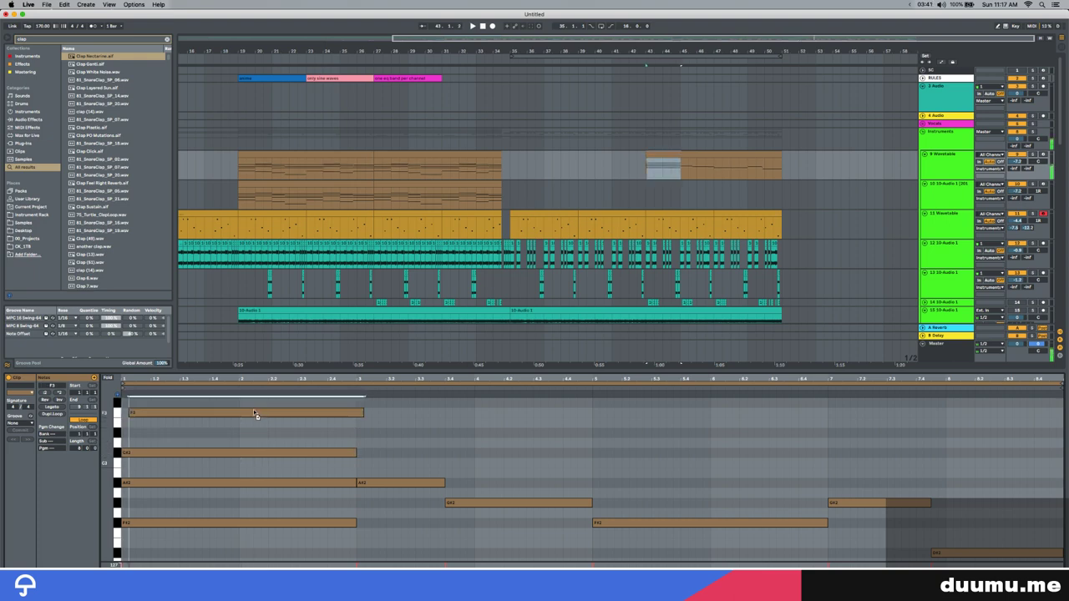
pyautogui.press('space')
pyautogui.press('space')
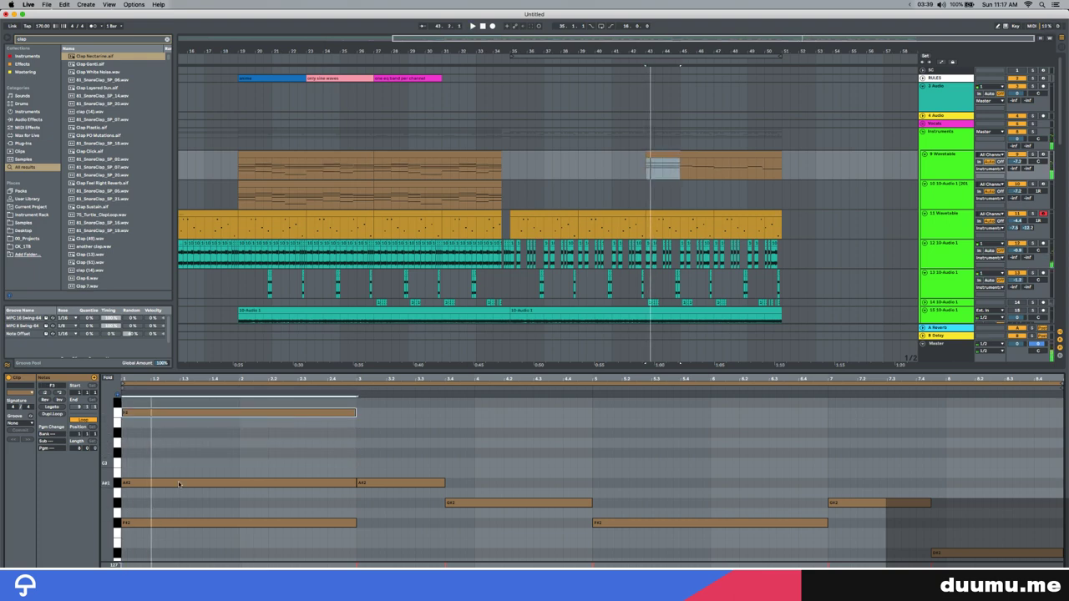
# Select all the root notes in the clip and transpose them down one octave
pyautogui.click(180, 523)
pyautogui.moveTo(109, 517); pyautogui.dragTo(106, 521)
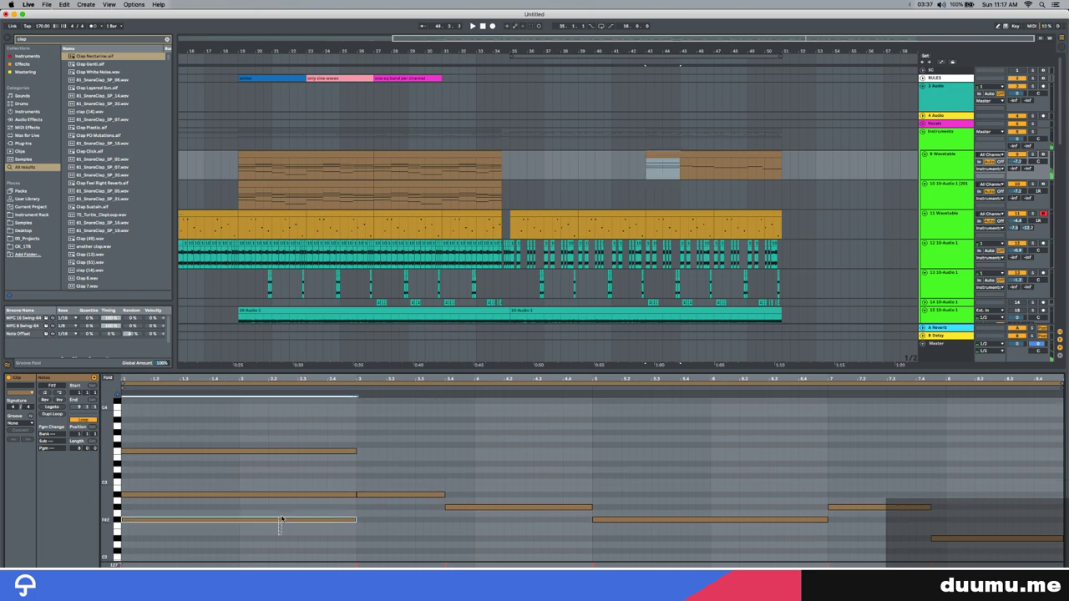
pyautogui.moveTo(403, 526); pyautogui.dragTo(897, 460)
pyautogui.moveTo(1064, 445); pyautogui.dragTo(1065, 446)
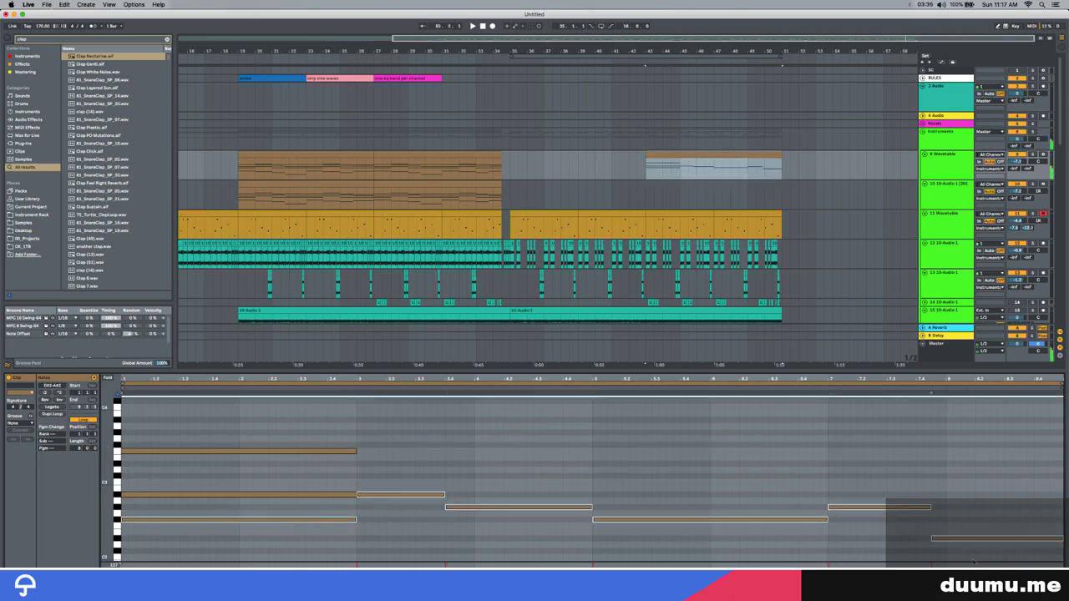
pyautogui.hotkey('shift', 'Down')
pyautogui.scroll(3, 200, 399)
pyautogui.moveTo(211, 495); pyautogui.dragTo(209, 484)
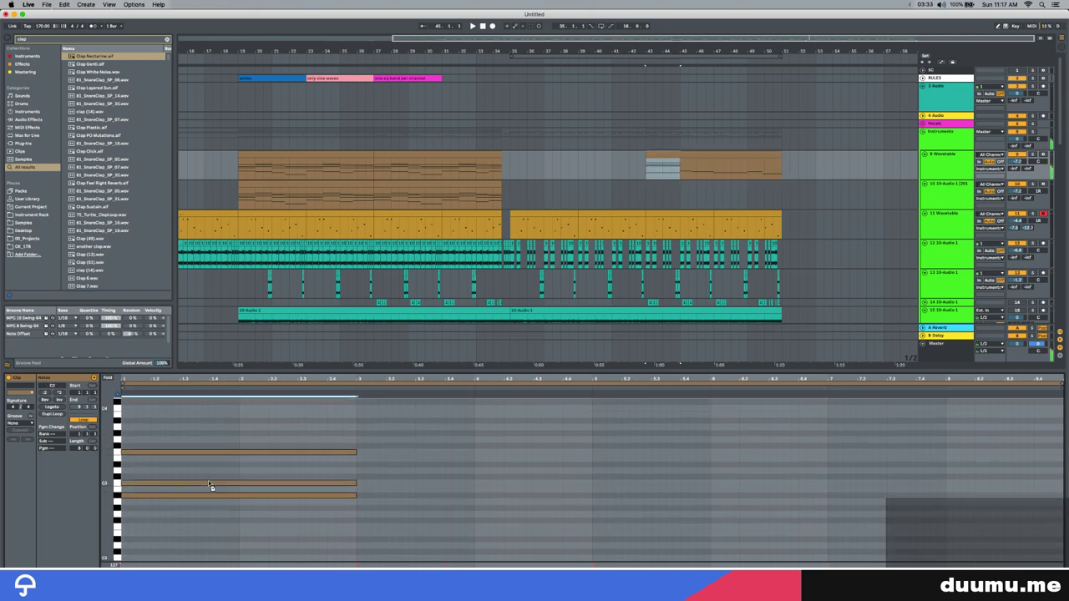
pyautogui.press('super+z')
pyautogui.press('super+z')
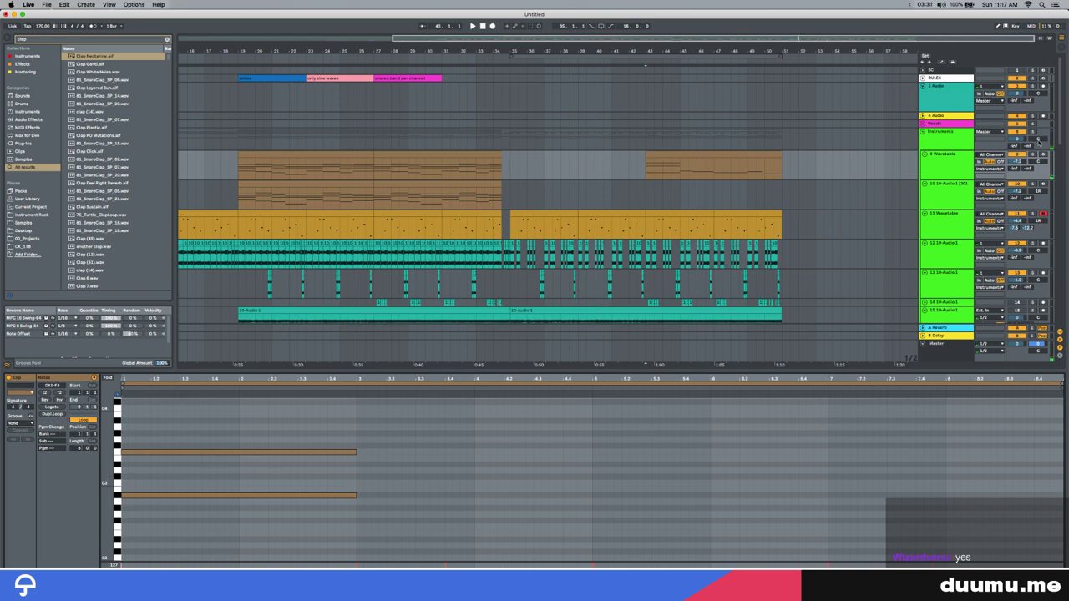
# Solo the track 9 Wavetable and play back the first chord
pyautogui.click(1033, 155)
pyautogui.press('space')
pyautogui.moveTo(109, 547); pyautogui.dragTo(109, 511)
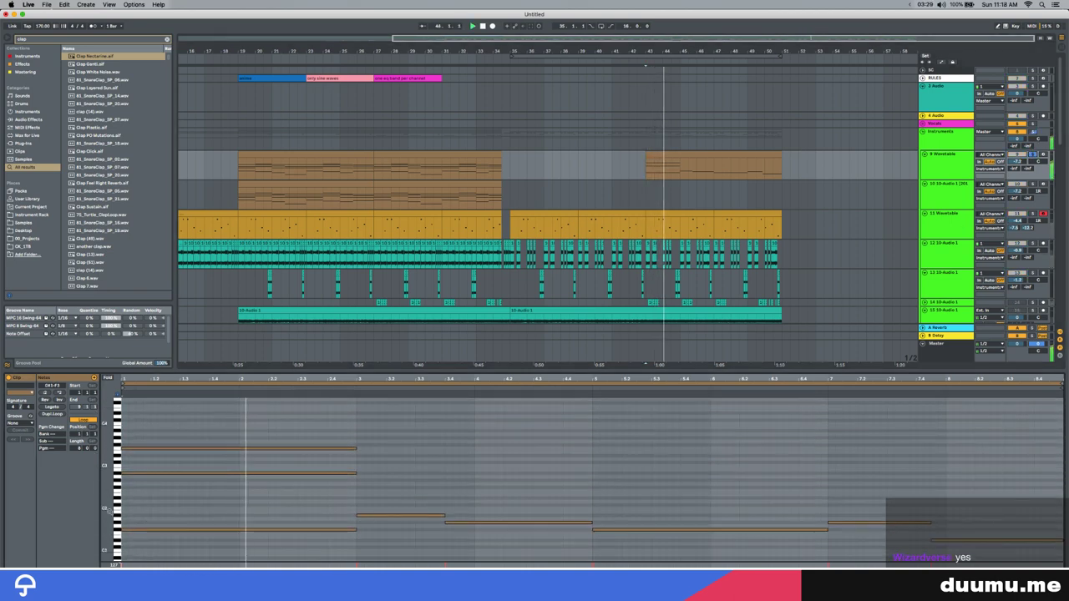
pyautogui.press('space')
# Stack upper notes above the second and third root notes, topping the chords with F3 and D#3
pyautogui.click(387, 516)
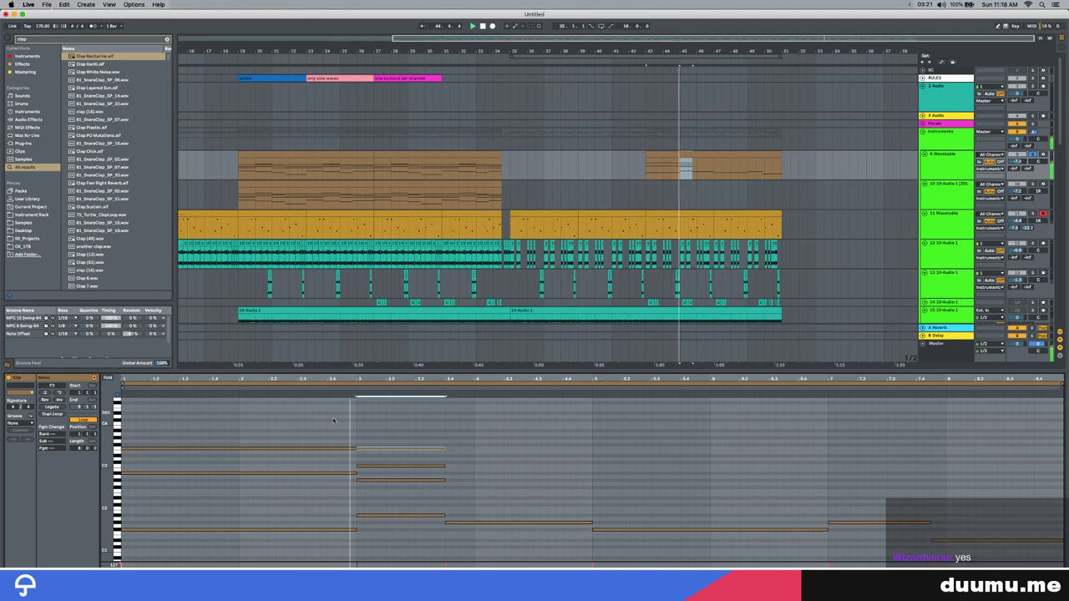
pyautogui.click(466, 524)
pyautogui.moveTo(466, 524); pyautogui.dragTo(467, 478)
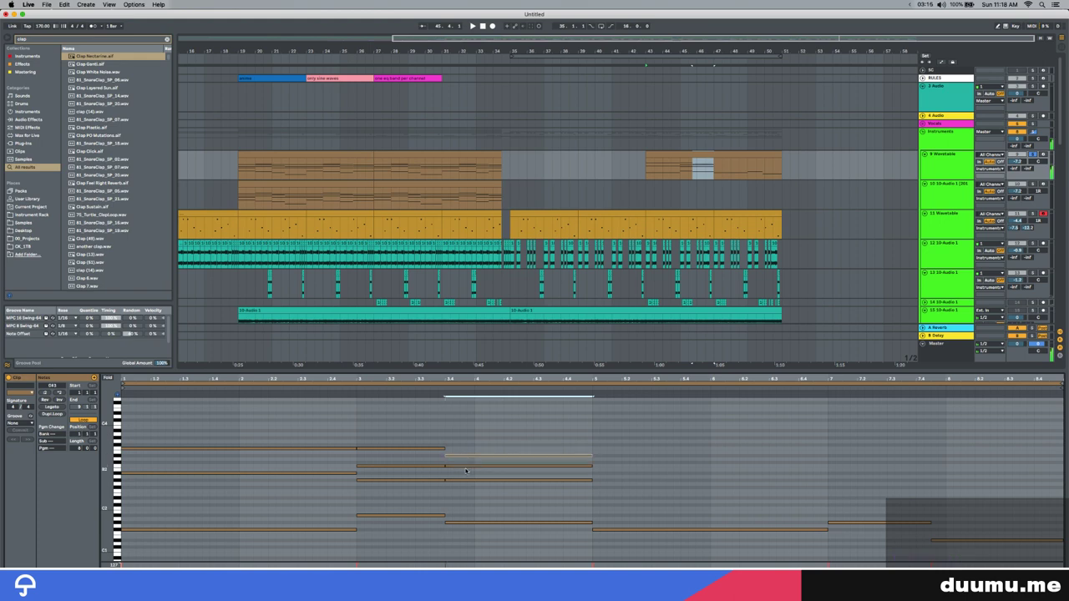
pyautogui.click(465, 484)
pyautogui.press('space')
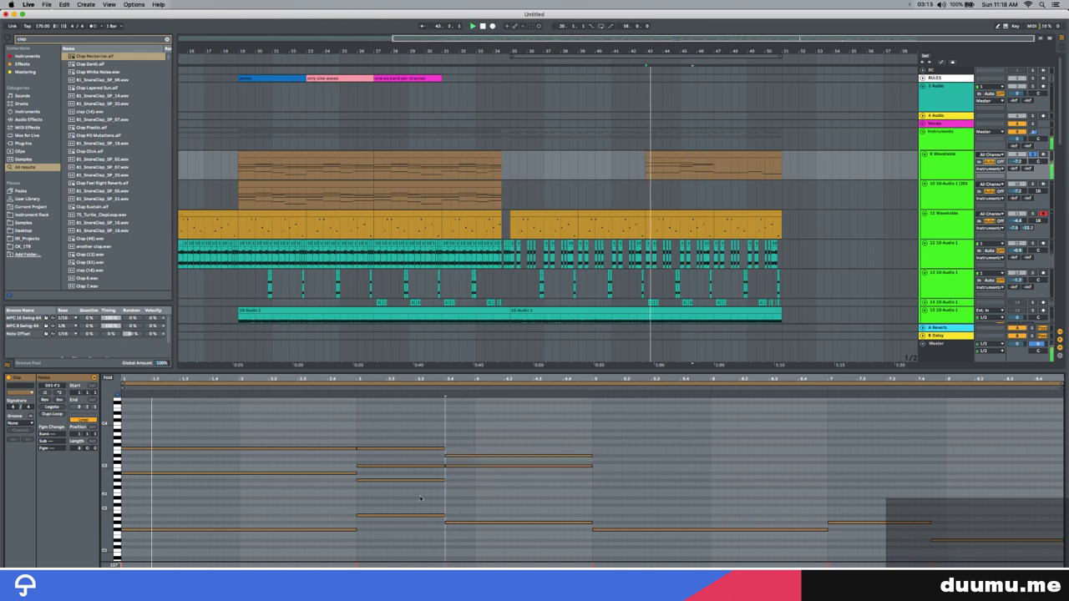
# Repeat the upper chord notes in the clip's second half, with a different chord topped by F#3 over the last root note
pyautogui.click(118, 396)
pyautogui.moveTo(210, 496); pyautogui.dragTo(576, 445)
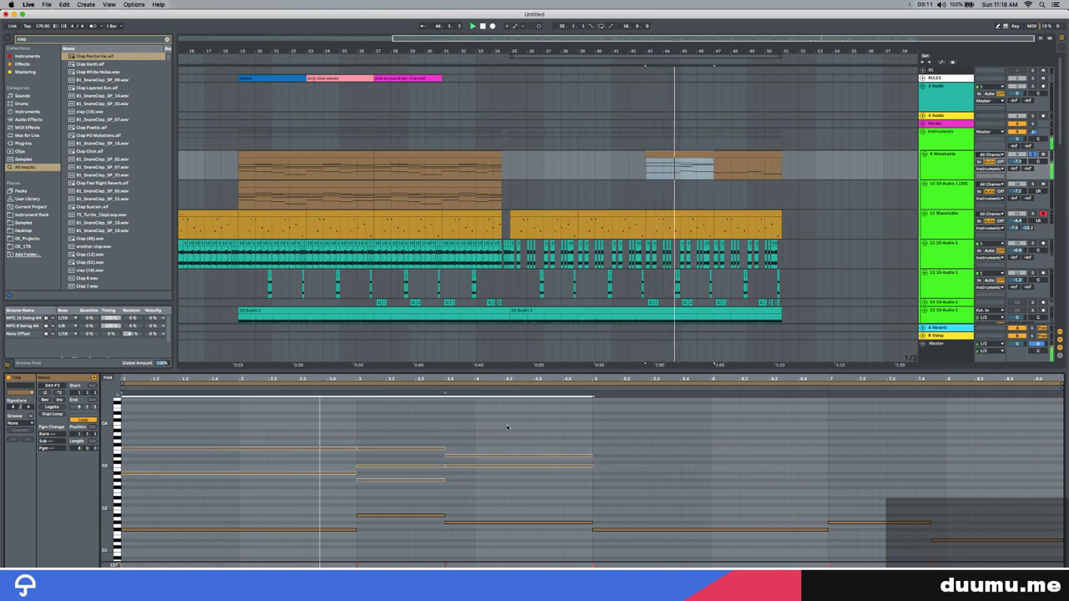
pyautogui.press('super+d')
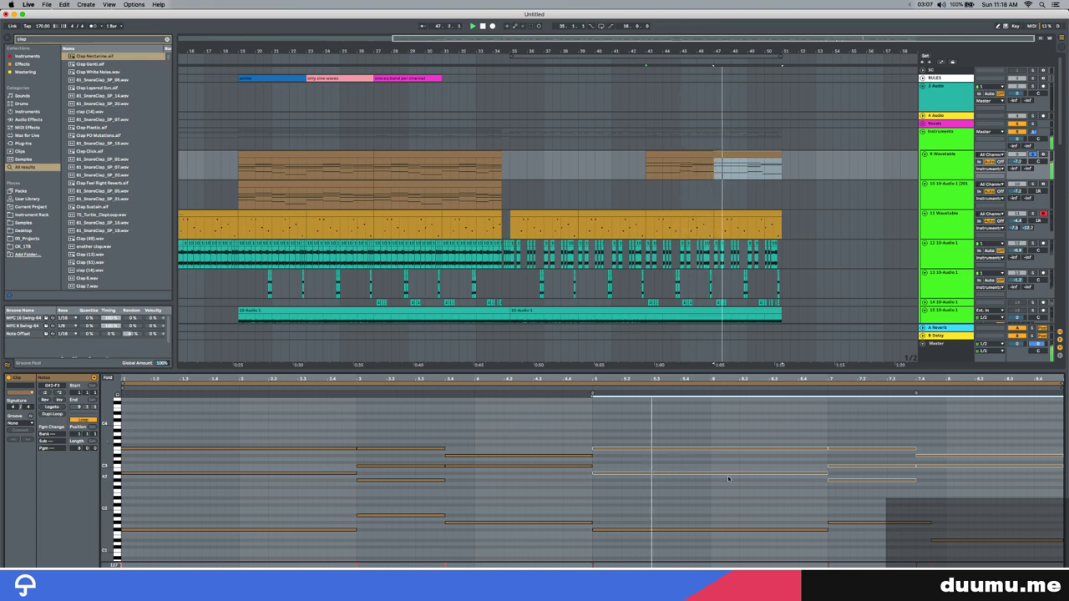
pyautogui.press('Delete')
pyautogui.moveTo(960, 441)
pyautogui.mouseDown()
pyautogui.moveTo(904, 496)
pyautogui.moveTo(876, 444)
pyautogui.moveTo(929, 448)
pyautogui.mouseUp()
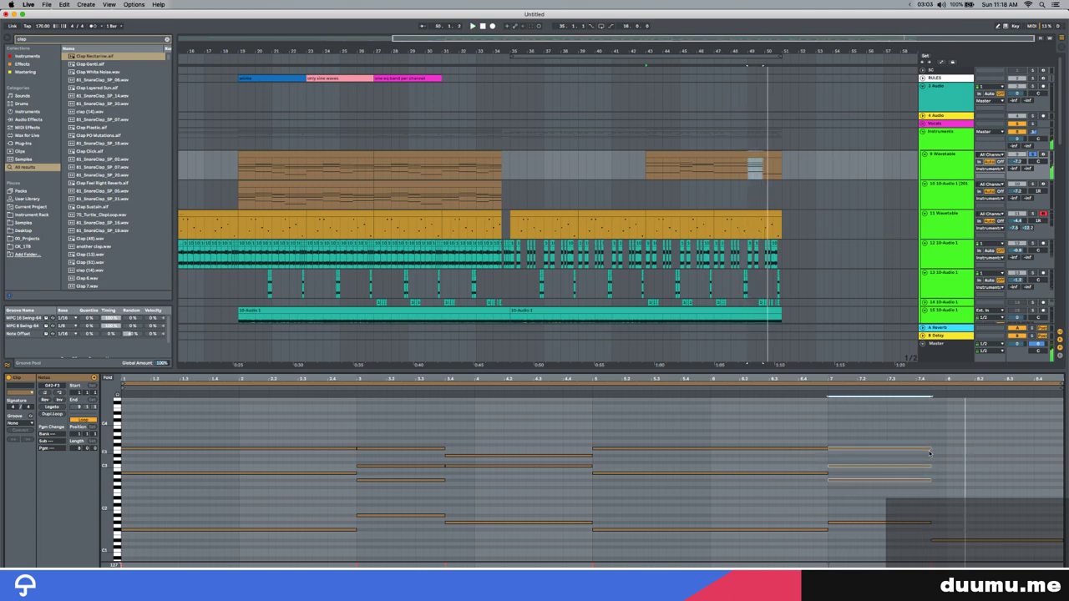
pyautogui.click(949, 542)
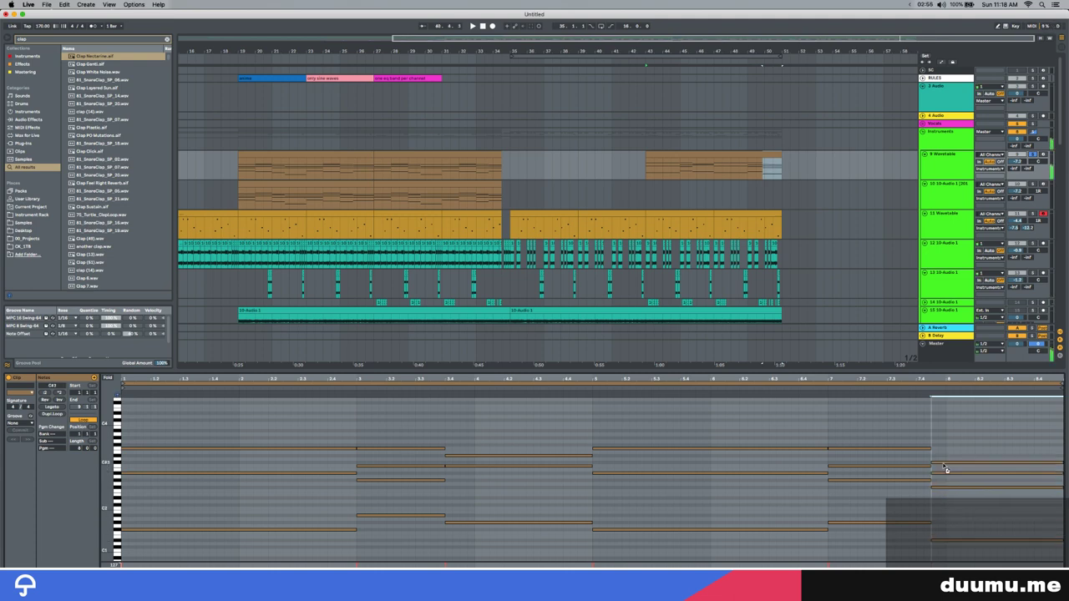
pyautogui.press('space')
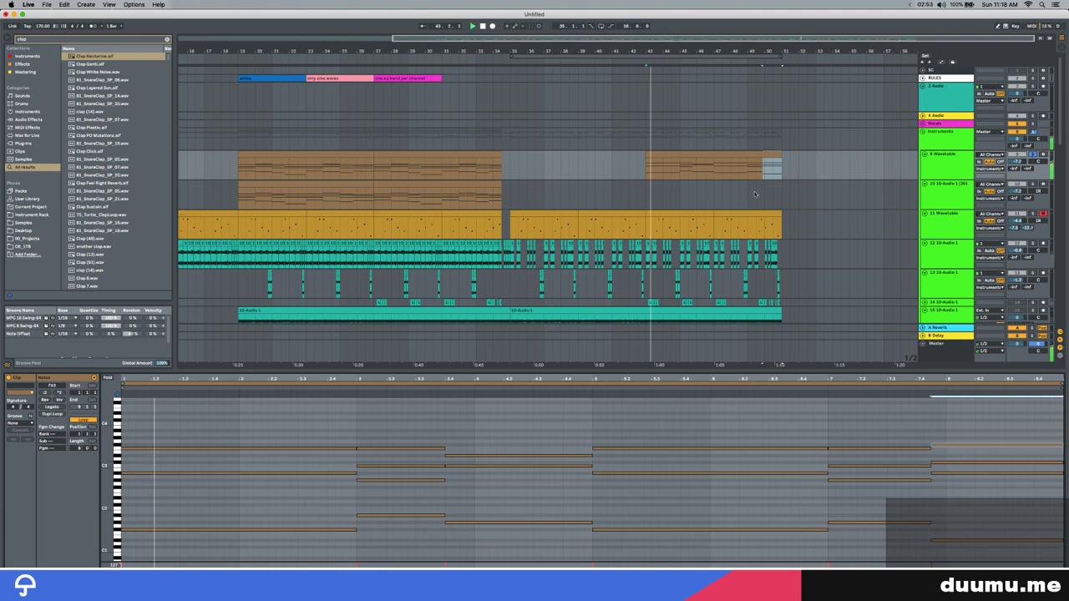
# Duplicate the Wavetable track, keeping only the bar 43 chord clip on the copy and only the earlier clips on the original
pyautogui.click(714, 154)
pyautogui.hotkey('shift', 'Tab')
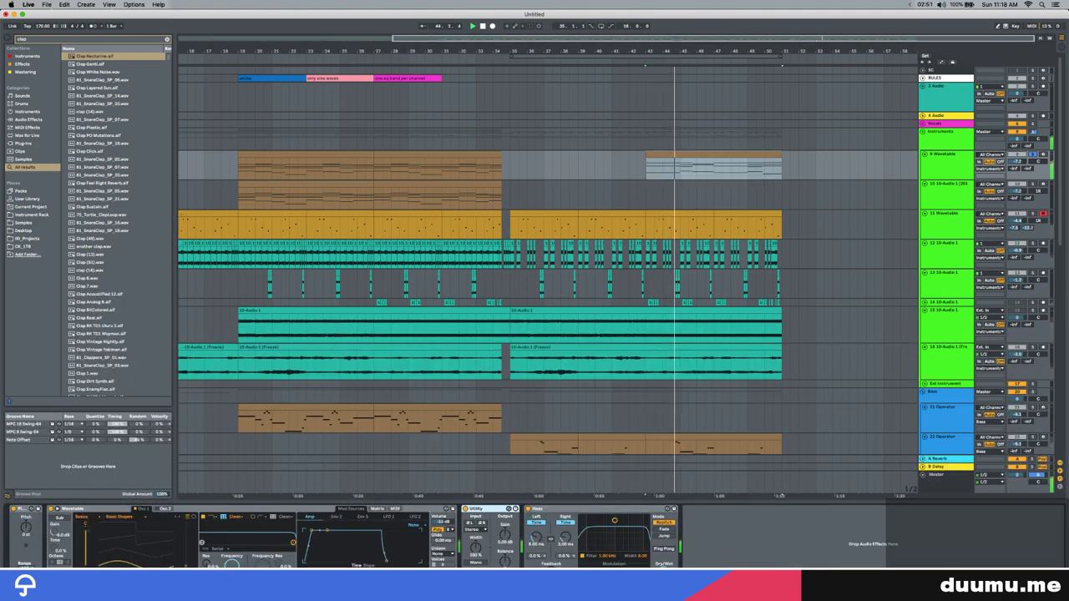
pyautogui.press('super+d')
pyautogui.moveTo(515, 197); pyautogui.dragTo(184, 196)
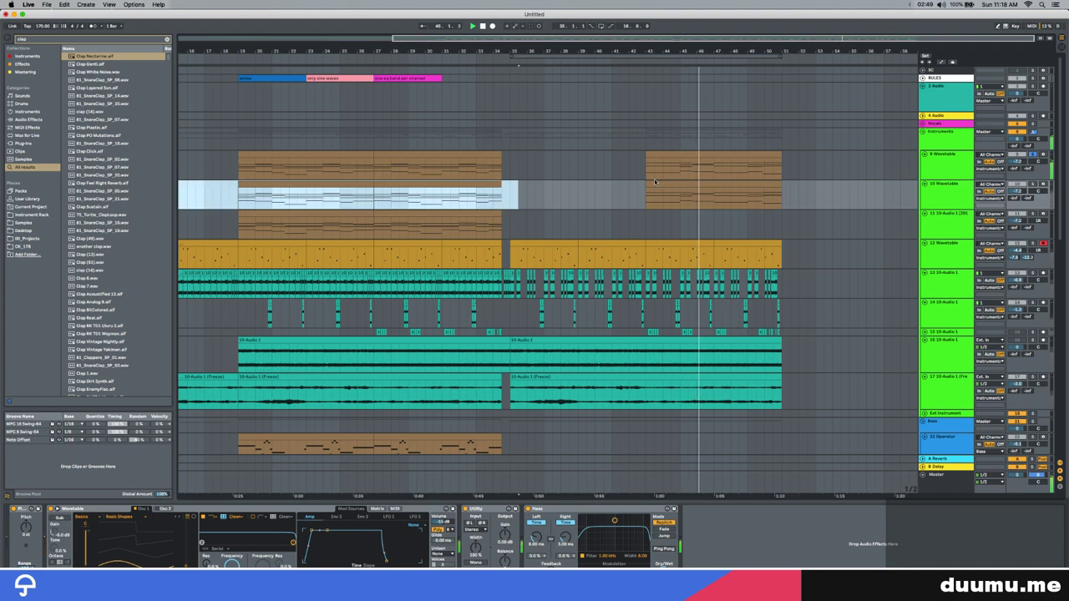
pyautogui.press('Delete')
pyautogui.click(685, 155)
pyautogui.press('Delete')
# Select the chord clip at bar 43 on the duplicated Wavetable track, stop playback and solo that track
pyautogui.click(686, 184)
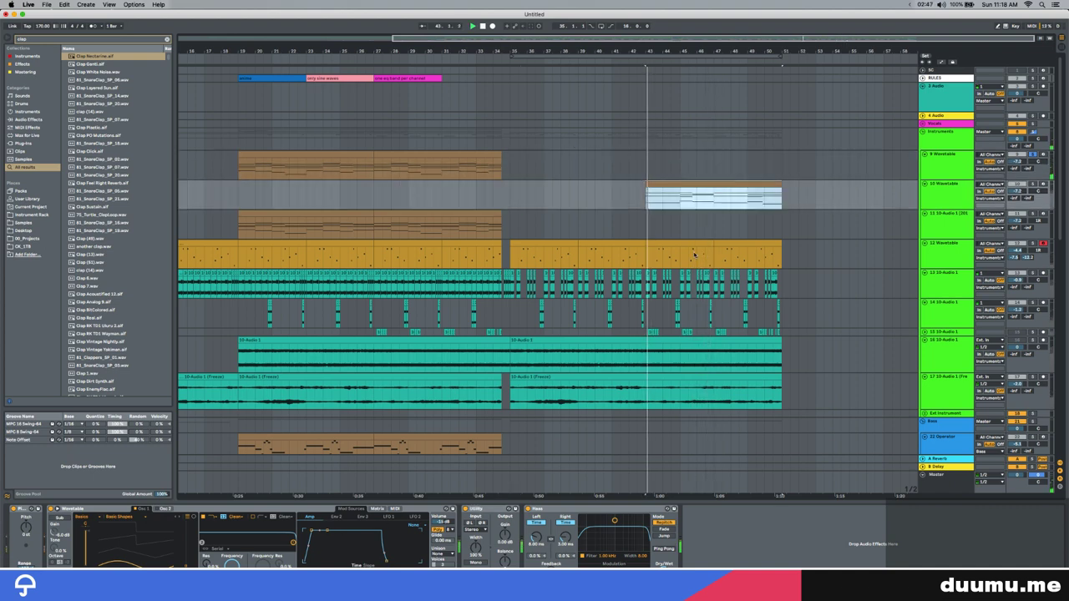
pyautogui.press('space')
pyautogui.click(1032, 184)
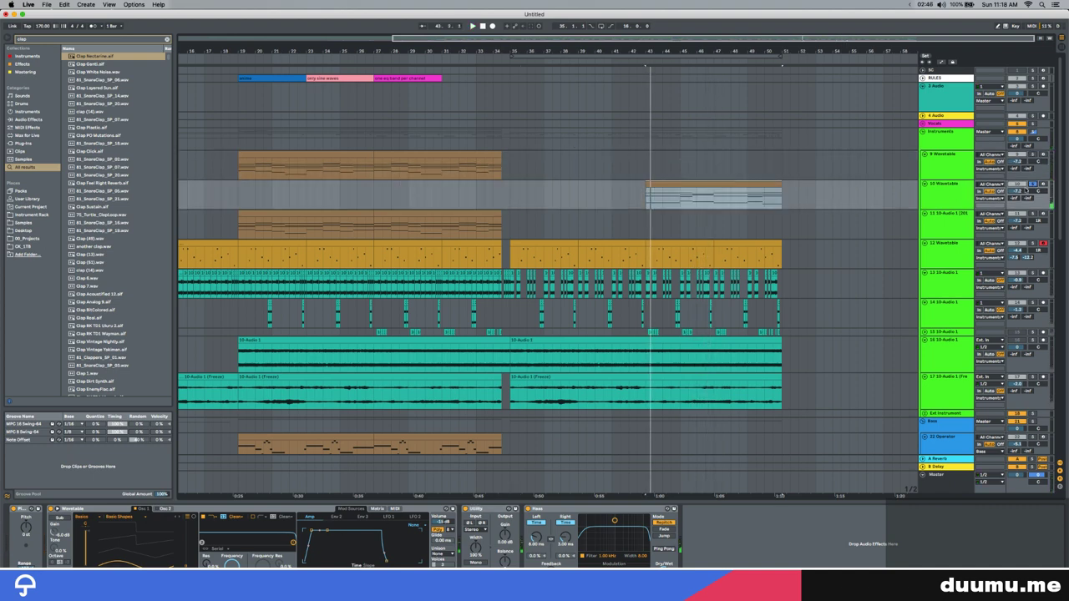
# Lower the amp envelope's sustain to the minimum on the duplicated Wavetable instrument and check its Env 2 and modulation matrix during playback
pyautogui.click(679, 191)
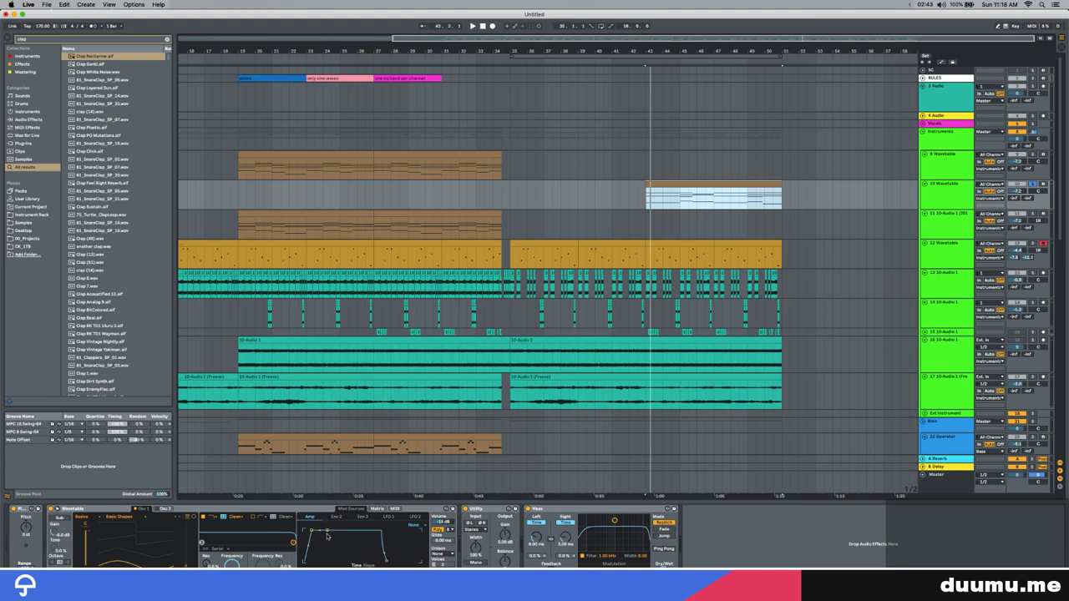
pyautogui.press('space')
pyautogui.moveTo(327, 531); pyautogui.dragTo(329, 561)
pyautogui.press('space')
pyautogui.press('space')
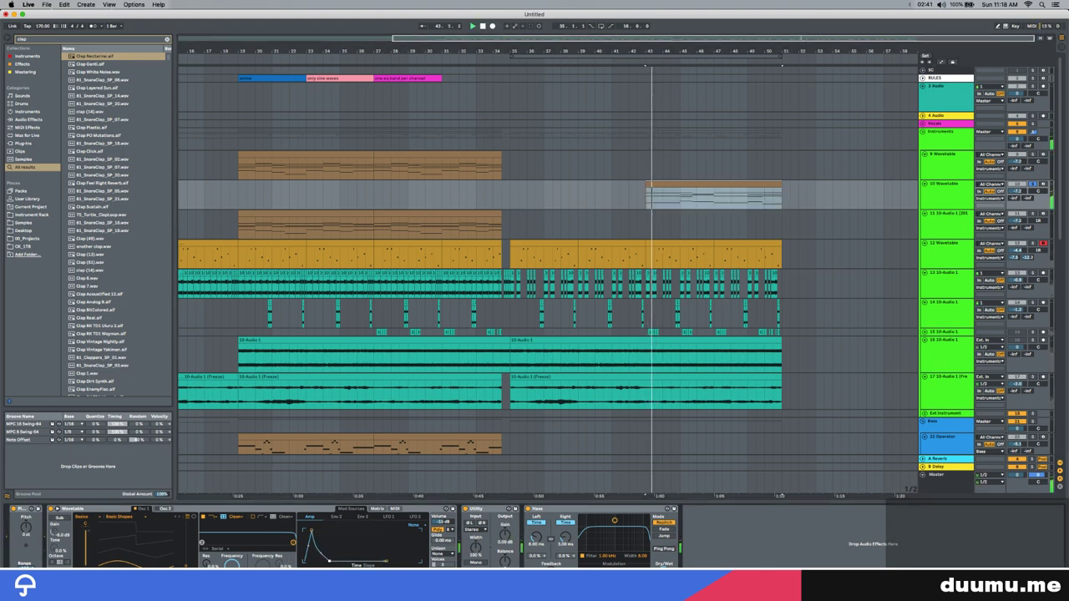
pyautogui.click(335, 517)
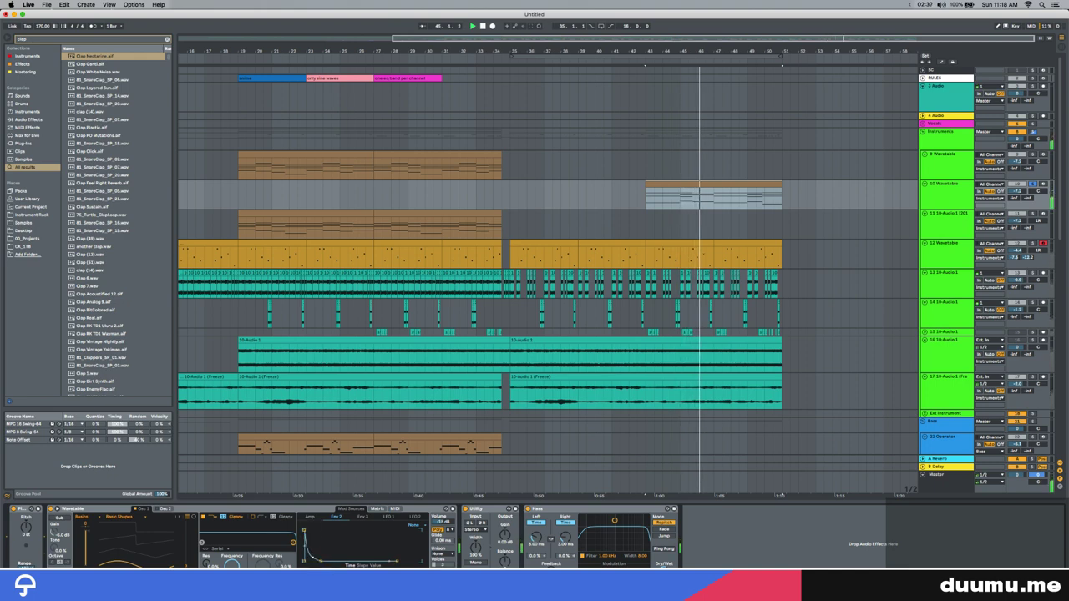
pyautogui.click(378, 508)
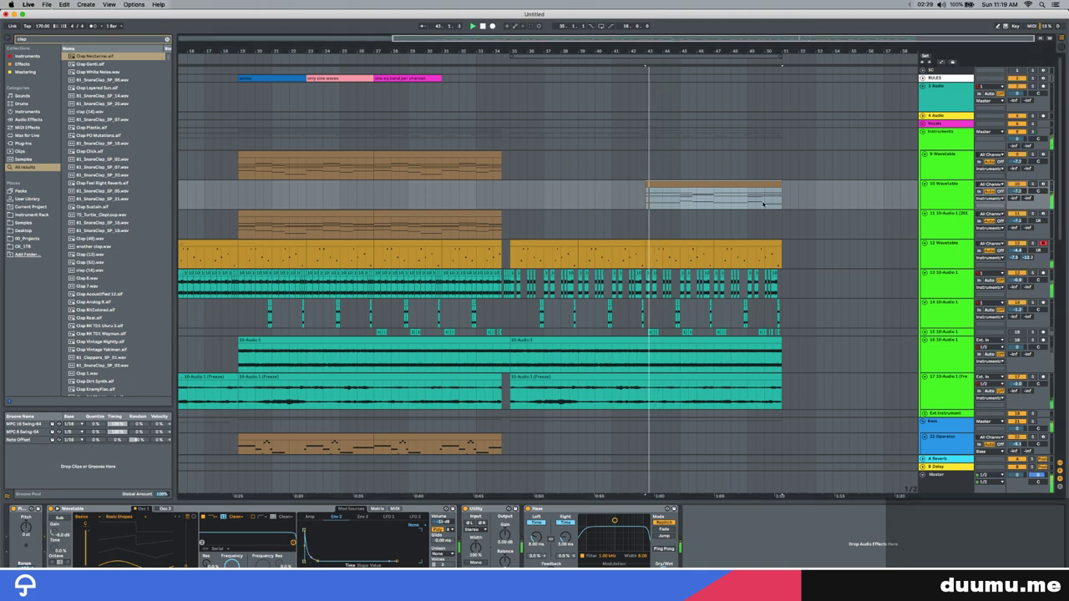
# Delete the material between bars 49 and 51 on all tracks below the new Wavetable chord layer
pyautogui.scroll(3, 743, 204)
pyautogui.hscroll(3, 652, 234)
pyautogui.scroll(-3, 511, 240)
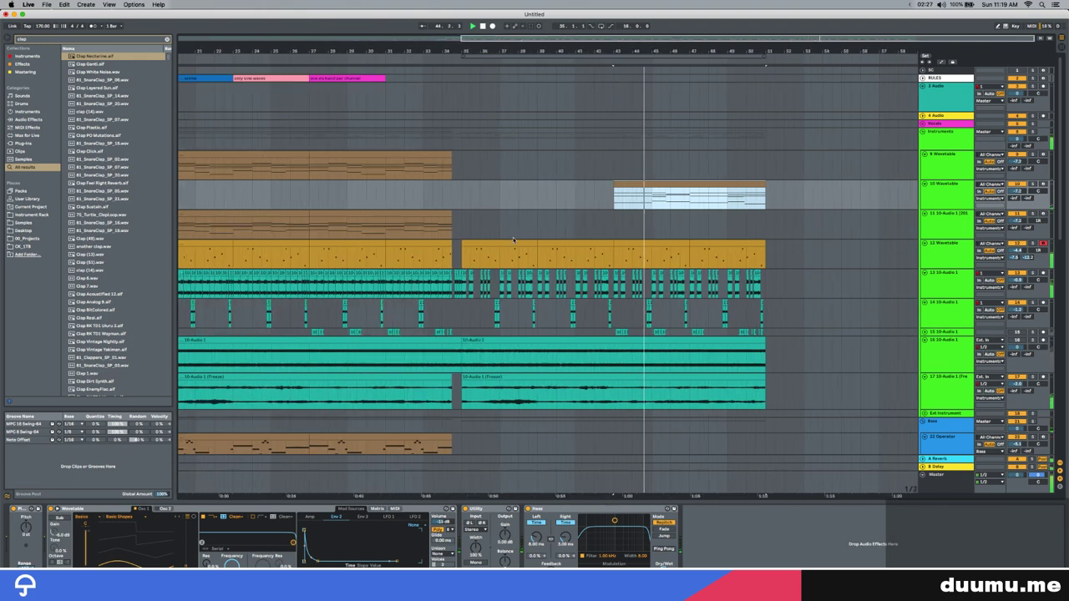
pyautogui.hscroll(5, 705, 202)
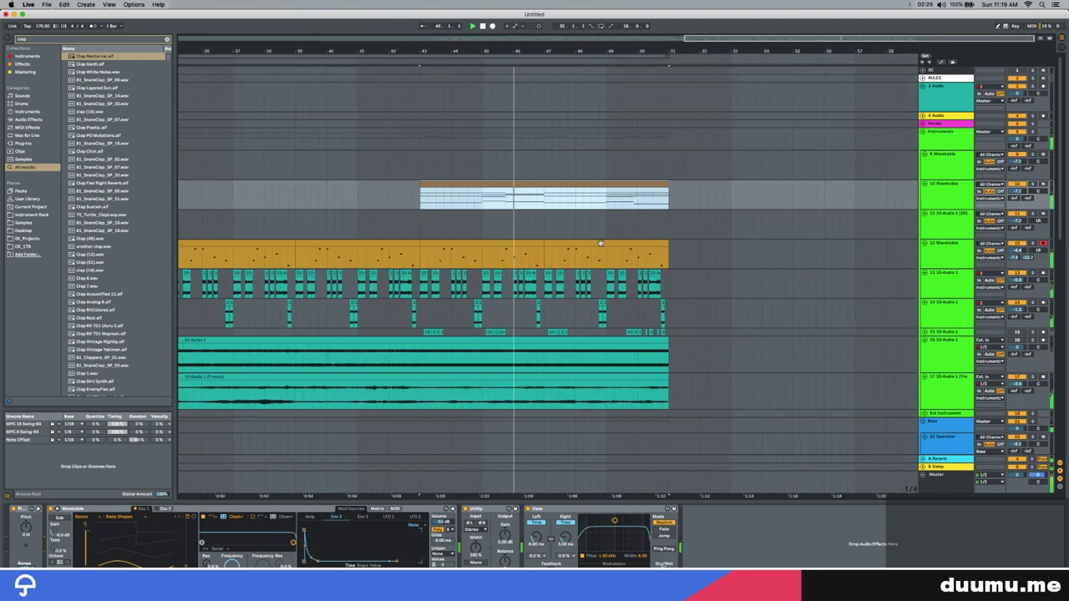
pyautogui.moveTo(601, 233); pyautogui.dragTo(675, 459)
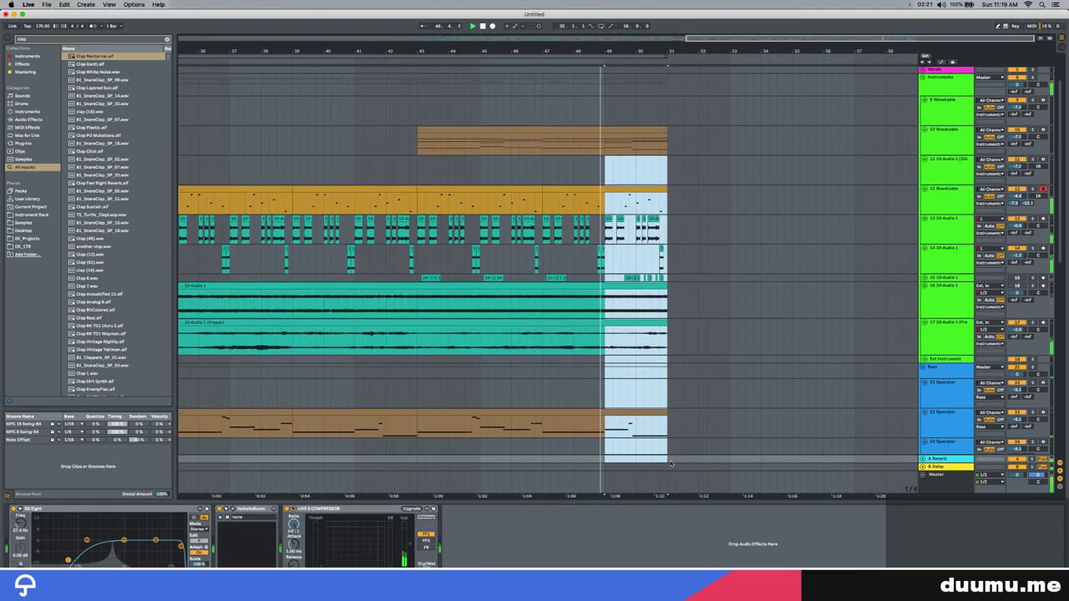
pyautogui.scroll(-8, 681, 355)
pyautogui.scroll(8, 676, 352)
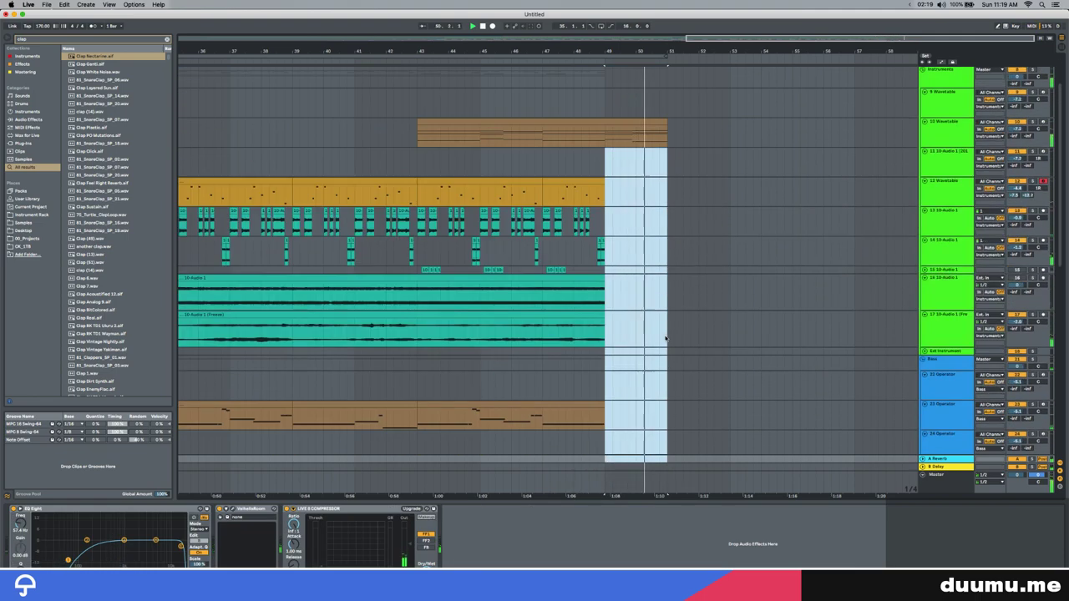
# Loop the whole arrangement from bar 1 to bar 53 and play it from the beginning
pyautogui.press('w')
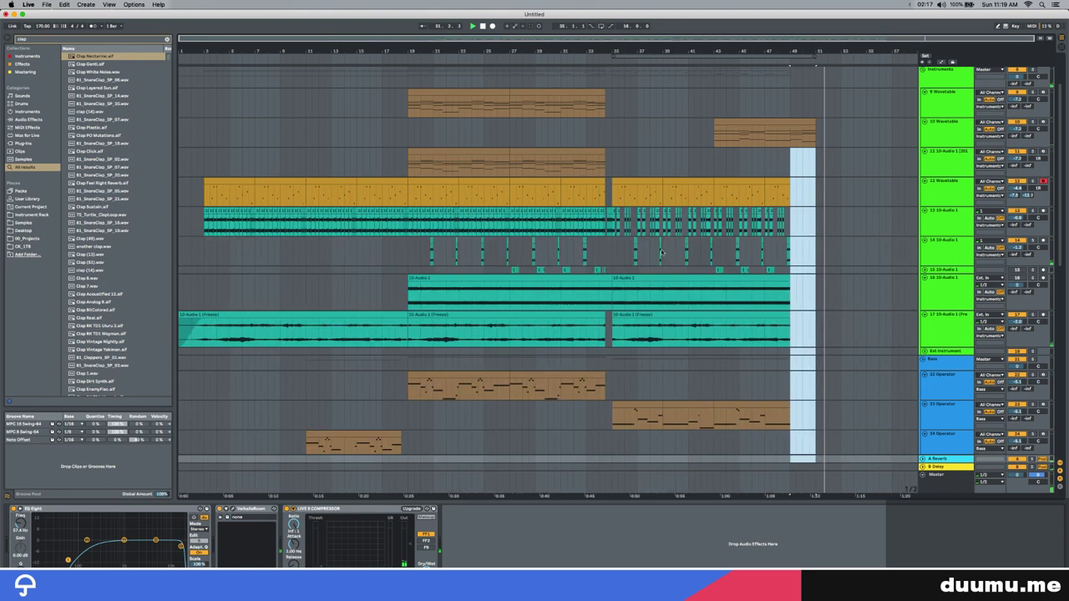
pyautogui.click(184, 255)
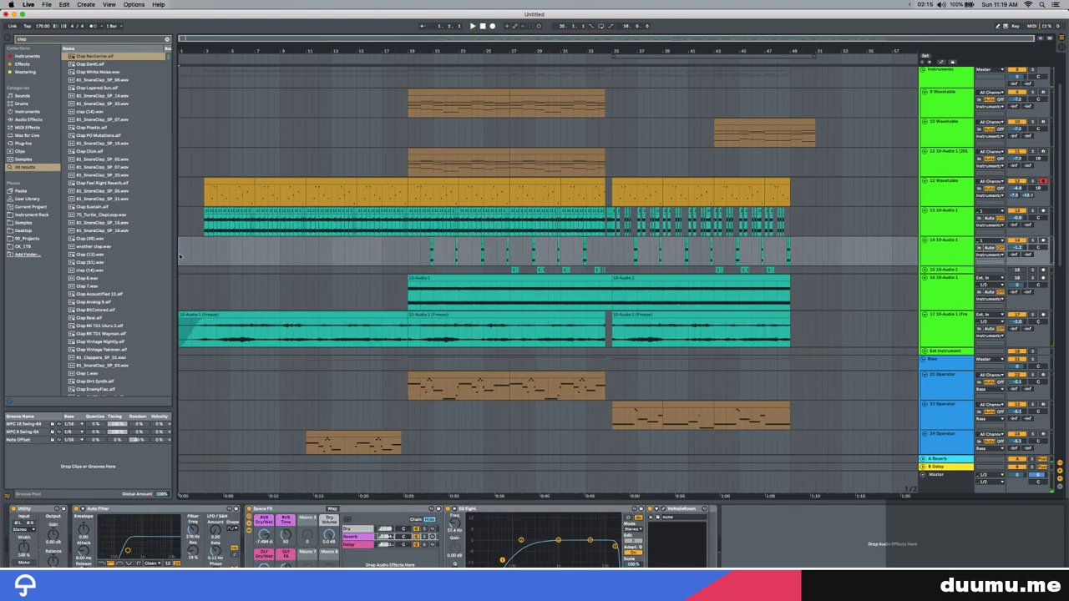
pyautogui.keyDown('shift'); pyautogui.click(840, 246); pyautogui.keyUp('shift')
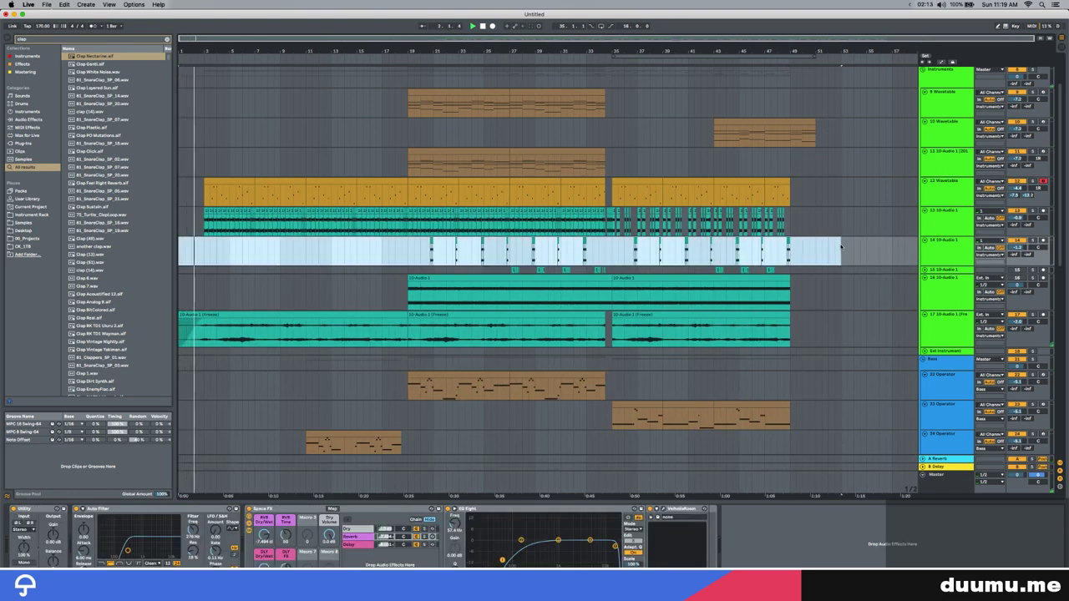
pyautogui.press('super+l')
# Insert FabFilter Pro-MB from the Mastering collection on the Master track, ahead of the Glue Compressor
pyautogui.click(950, 484)
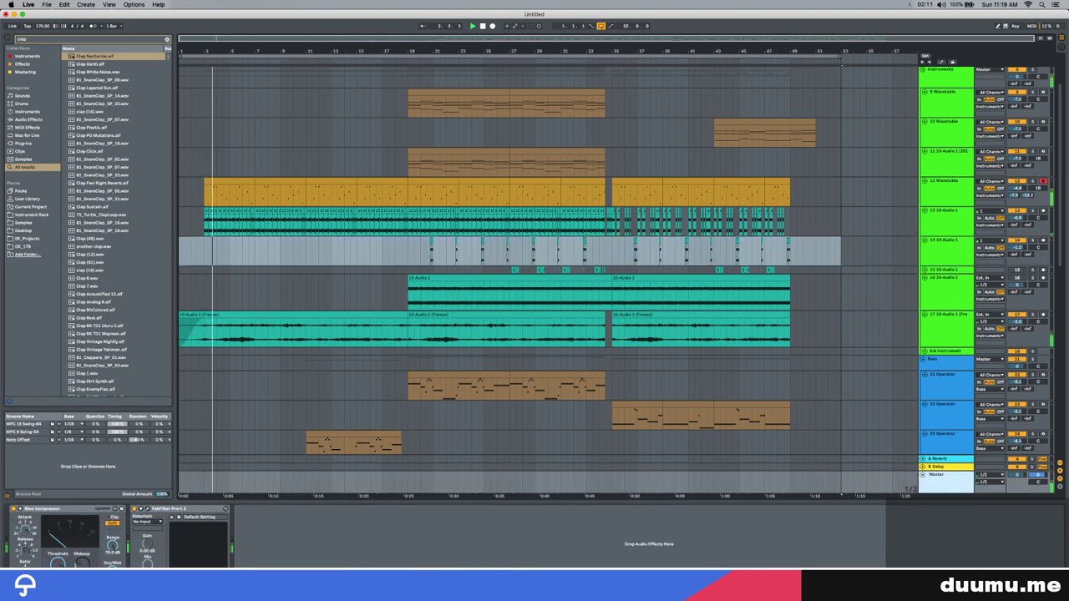
pyautogui.press('super+f')
pyautogui.write('mrp mb')
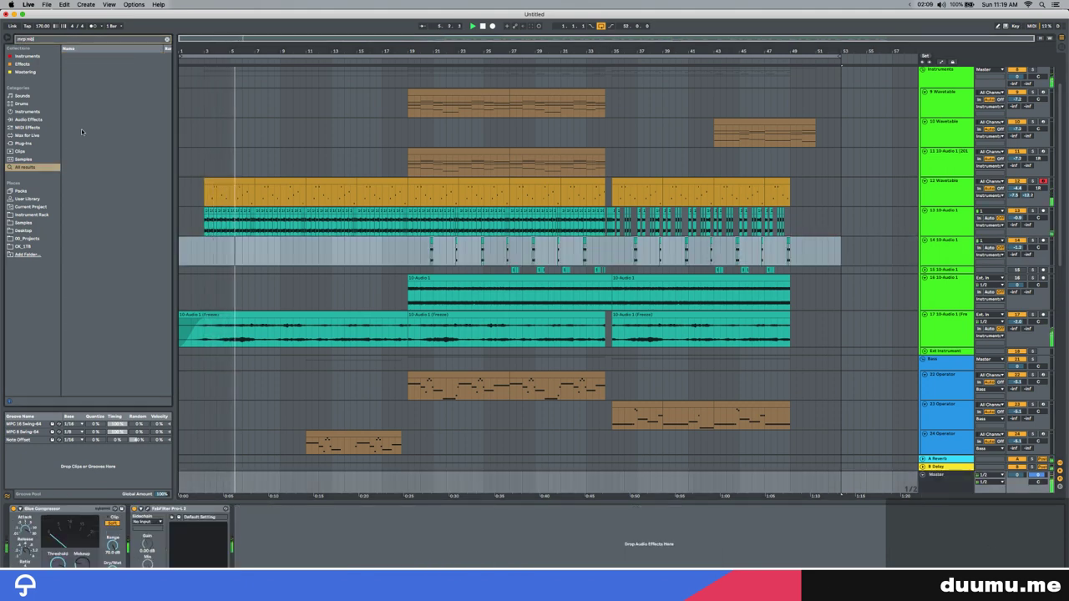
pyautogui.click(27, 73)
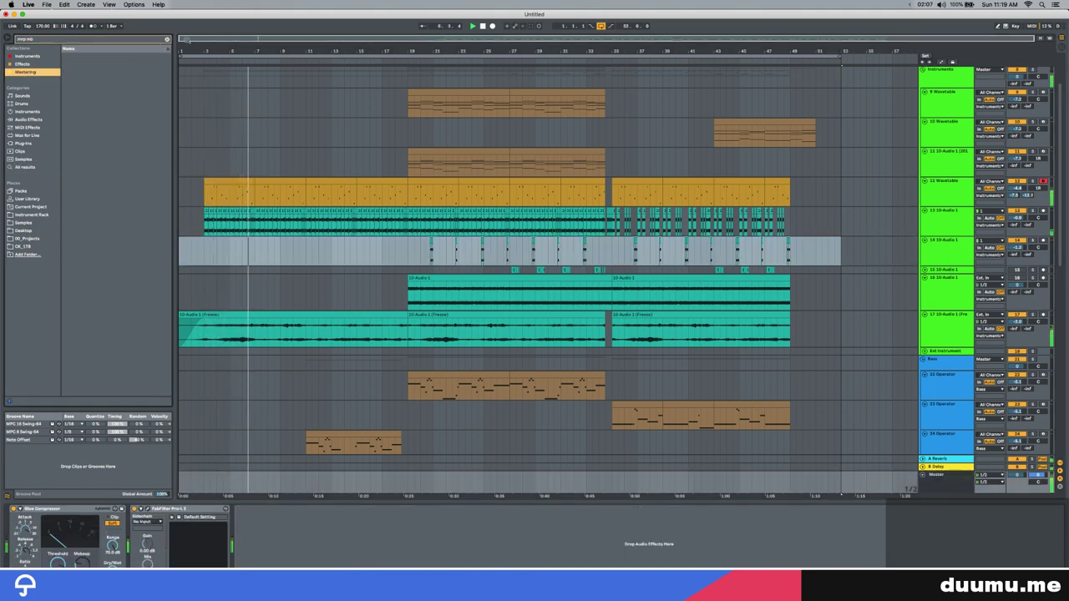
pyautogui.click(166, 39)
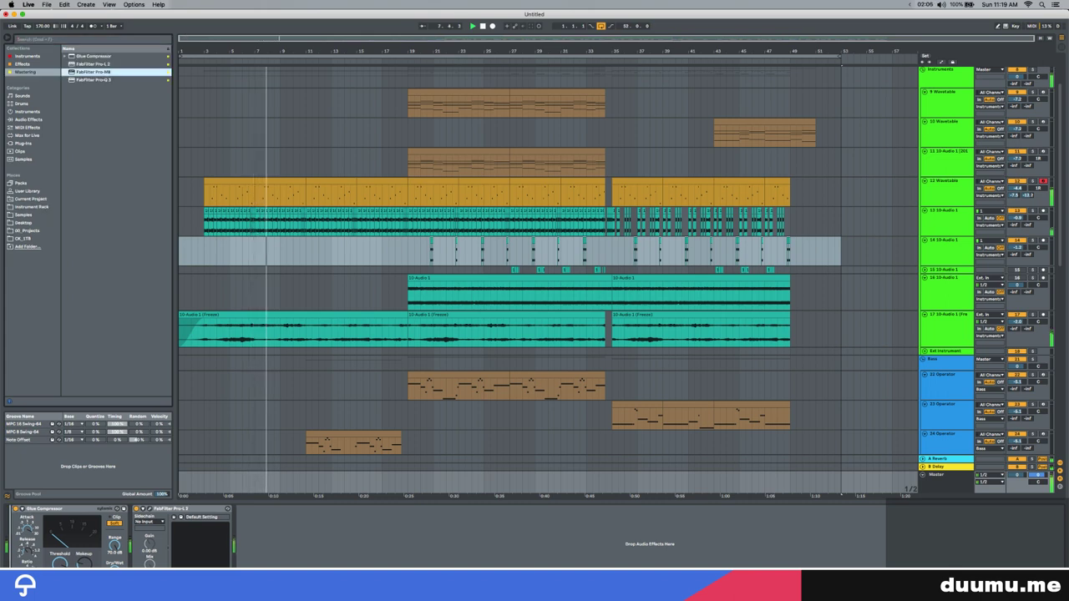
pyautogui.moveTo(248, 178); pyautogui.dragTo(250, 179)
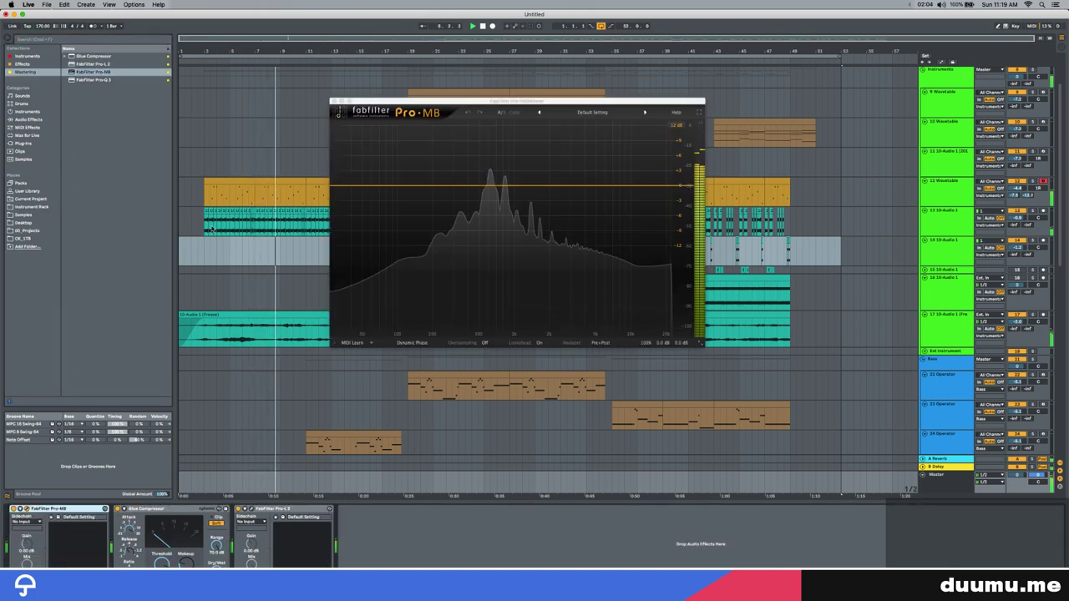
# Create five compression bands across the Pro-MB spectrum, set the input gain to +2.0 dB and lower the output gain
pyautogui.click(370, 185)
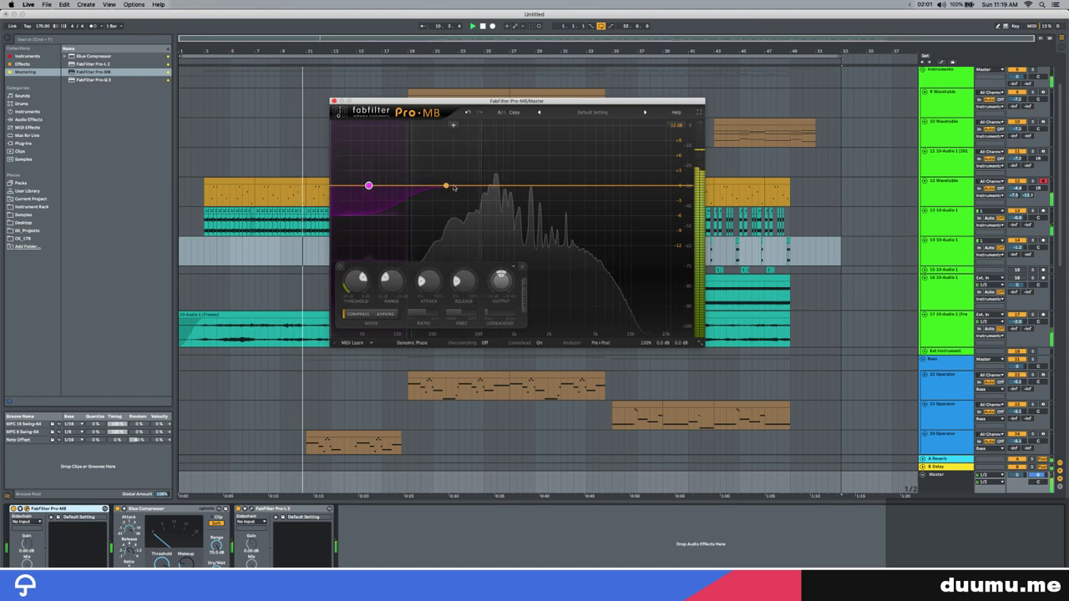
pyautogui.click(442, 185)
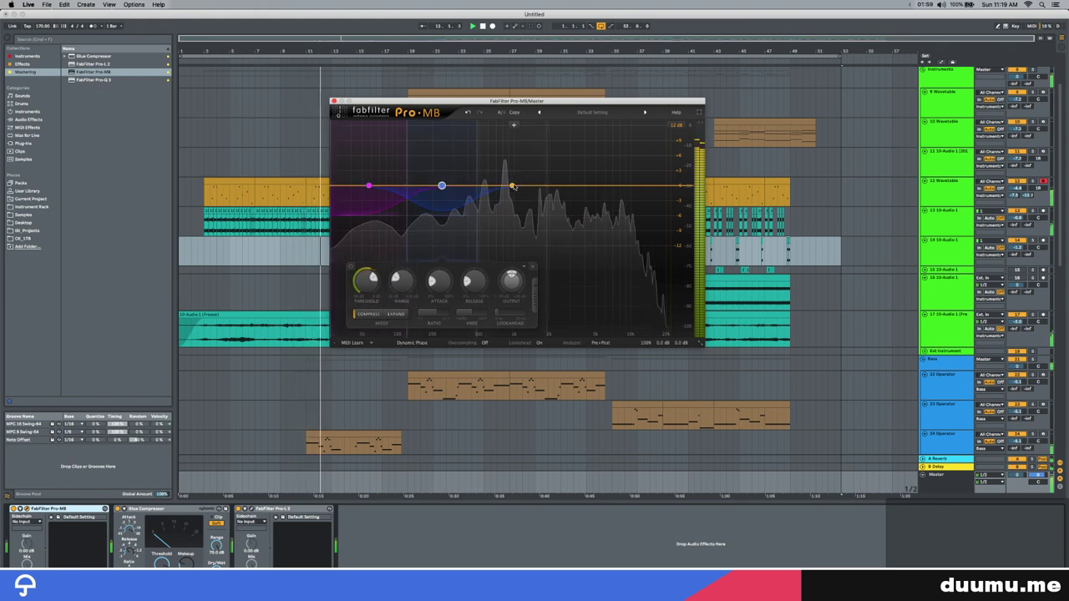
pyautogui.click(511, 186)
pyautogui.click(583, 186)
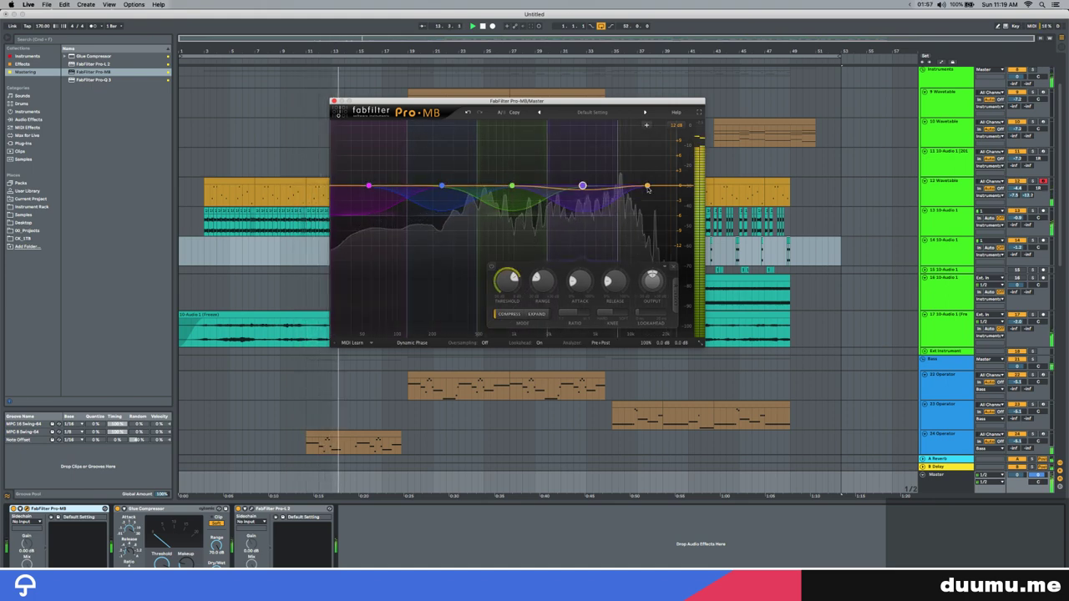
pyautogui.click(655, 186)
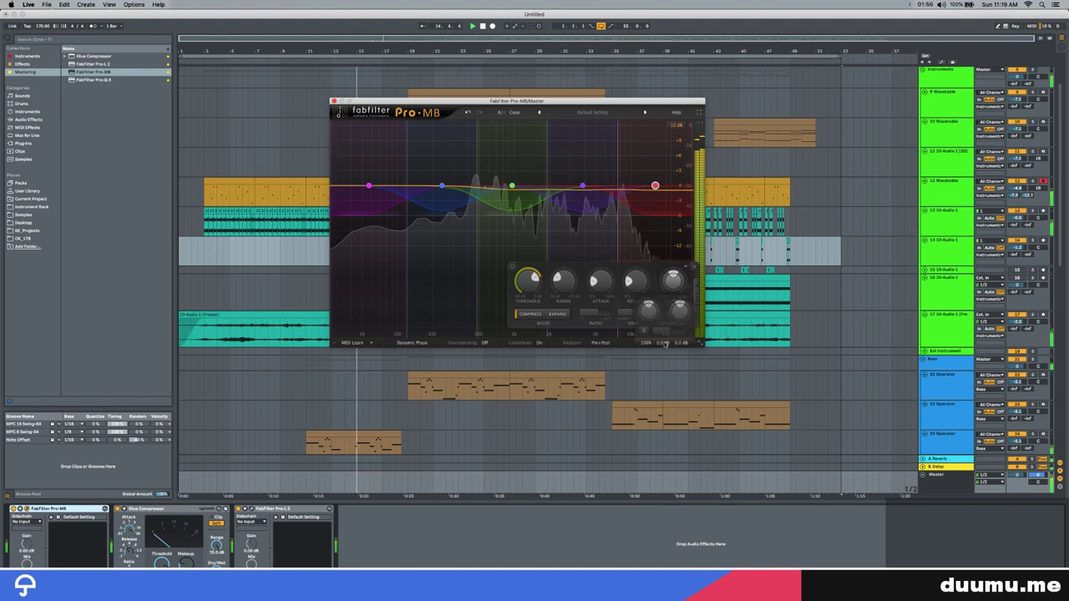
pyautogui.moveTo(664, 342); pyautogui.dragTo(682, 359)
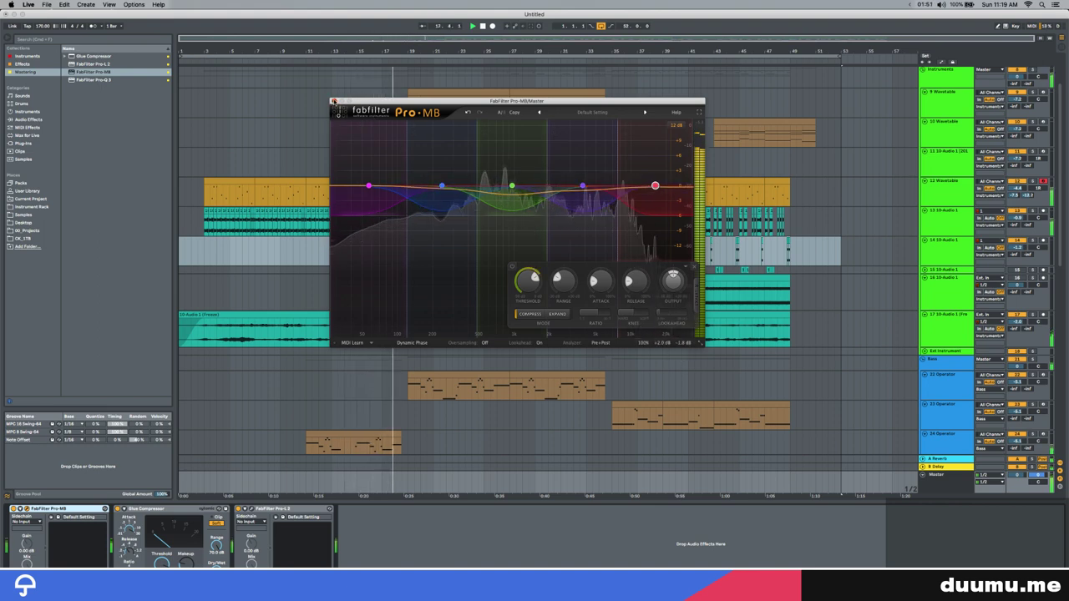
pyautogui.click(334, 101)
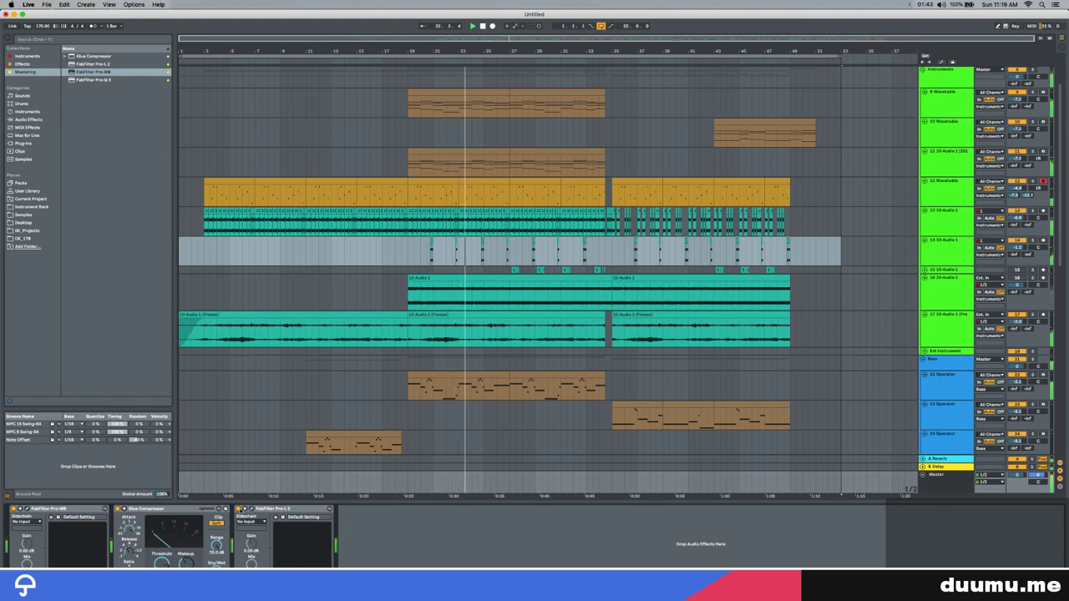
# Check the FabFilter Pro-L 2 limiter on the Master, and raise the volumes of the clap and both kick tracks
pyautogui.click(251, 509)
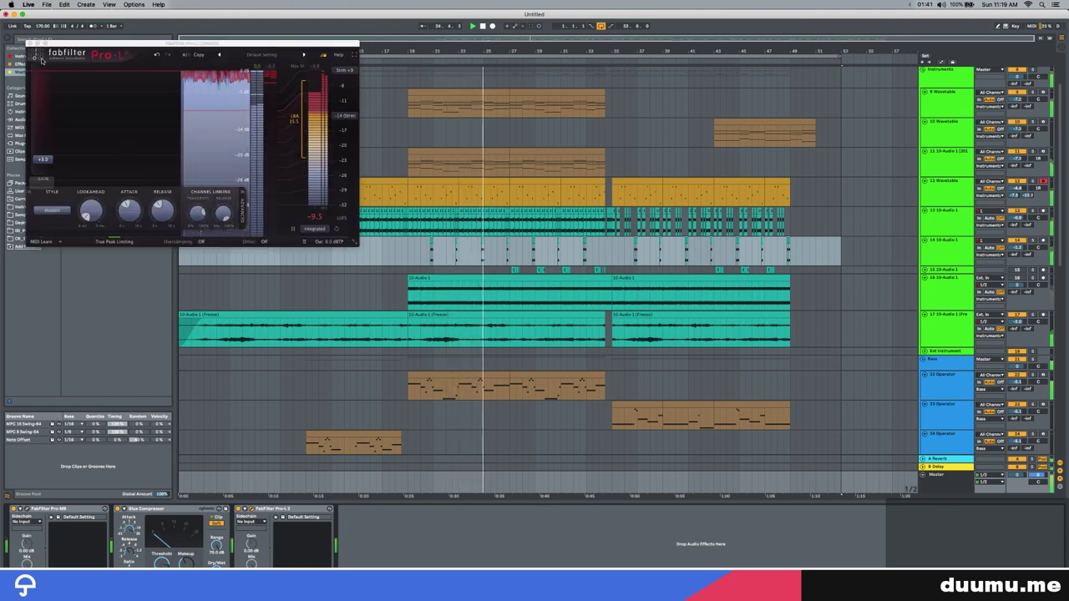
pyautogui.click(29, 44)
pyautogui.scroll(-10, 543, 280)
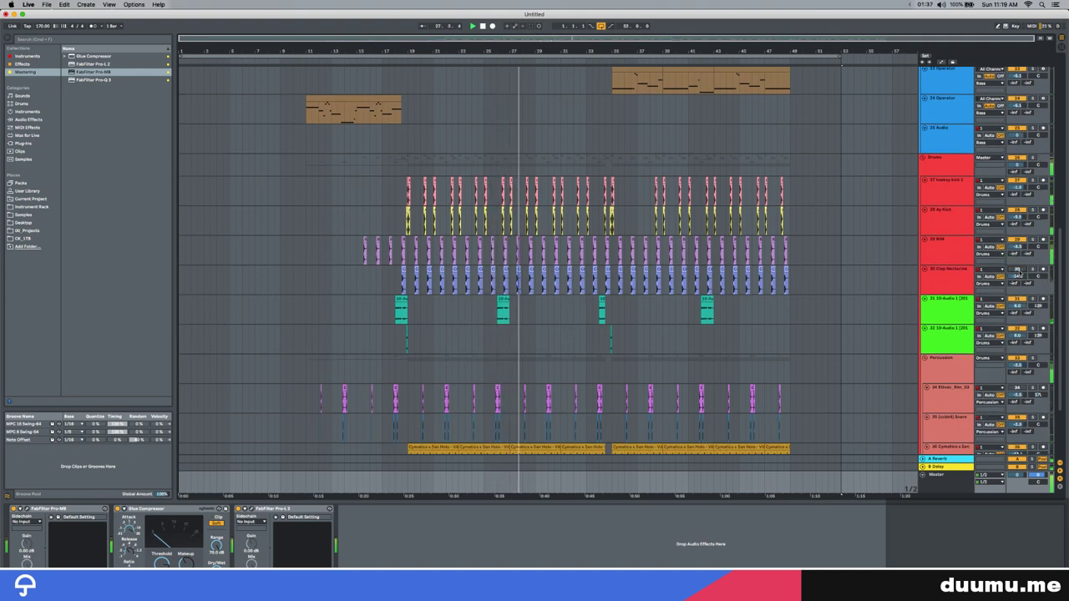
pyautogui.click(1017, 274)
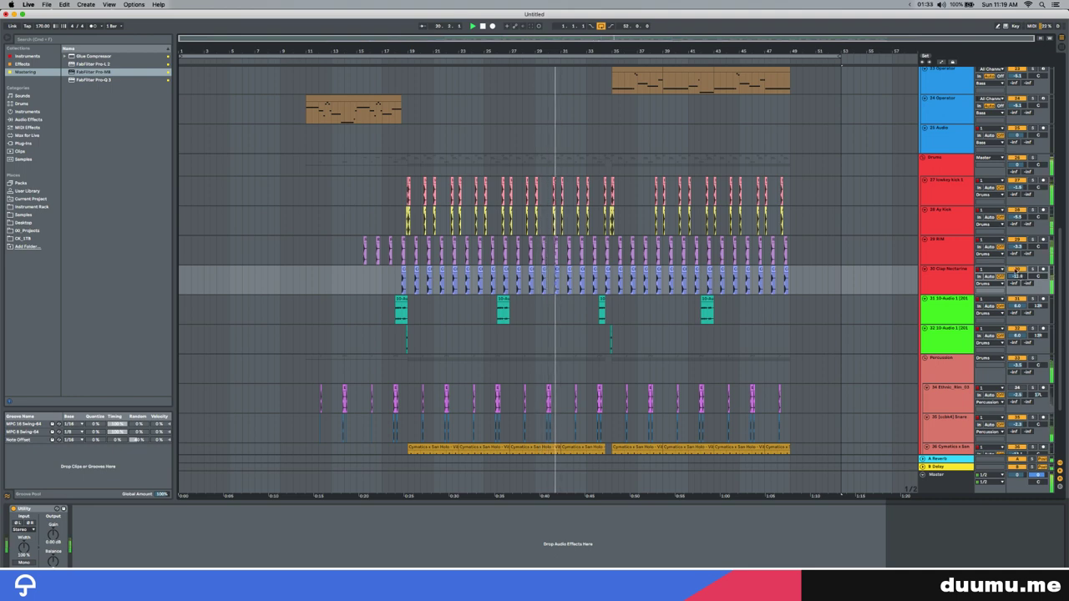
pyautogui.scroll(3, 1016, 270)
pyautogui.hscroll(4, 994, 206)
pyautogui.scroll(-2, 994, 206)
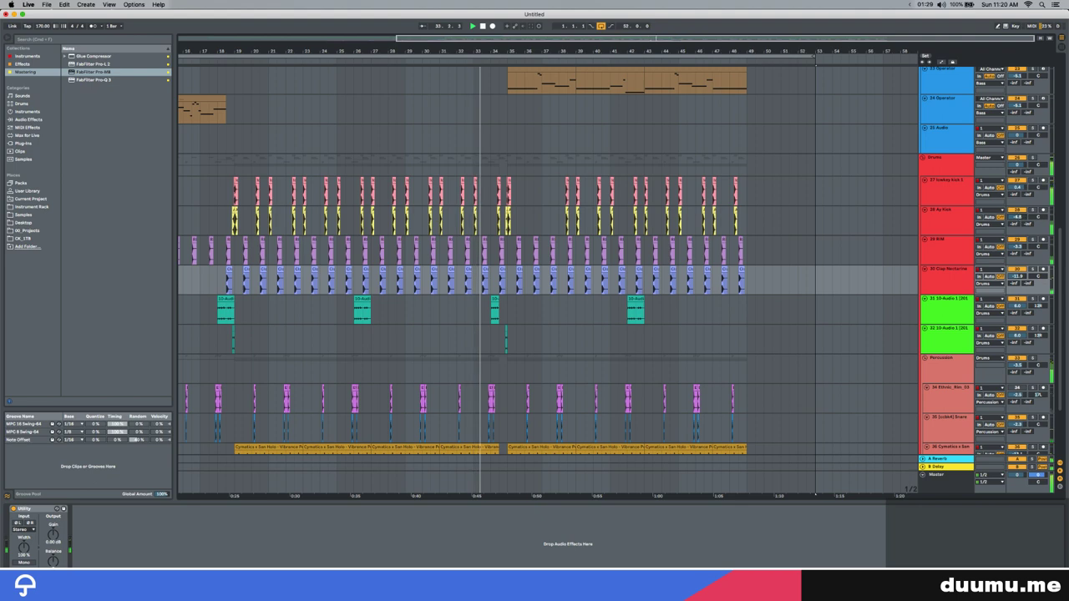
# Duplicate the 12 Wavetable track, keeping only the clips before bar 35 on the original and only those from bar 35 on the copy
pyautogui.scroll(3, 580, 281)
pyautogui.hscroll(3, 581, 282)
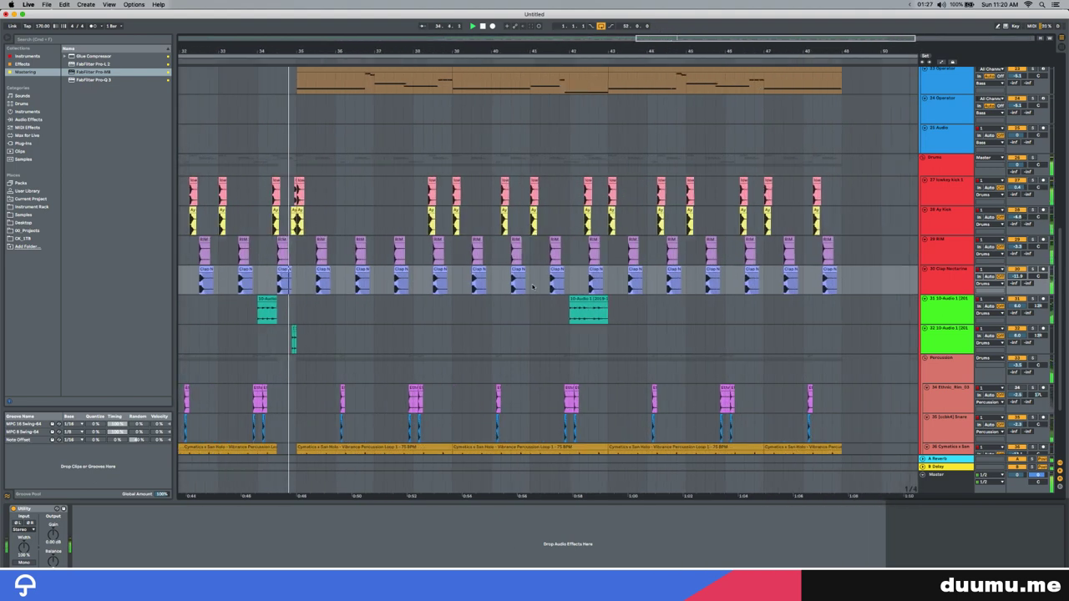
pyautogui.scroll(-2, 501, 284)
pyautogui.scroll(5, 455, 290)
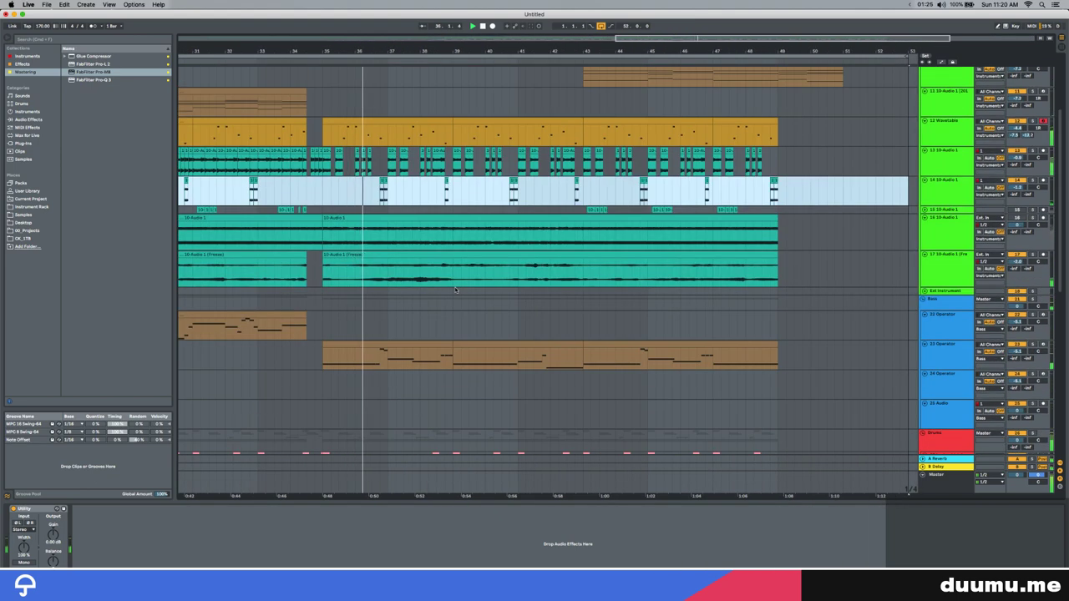
pyautogui.scroll(-1, 453, 284)
pyautogui.scroll(-4, 452, 280)
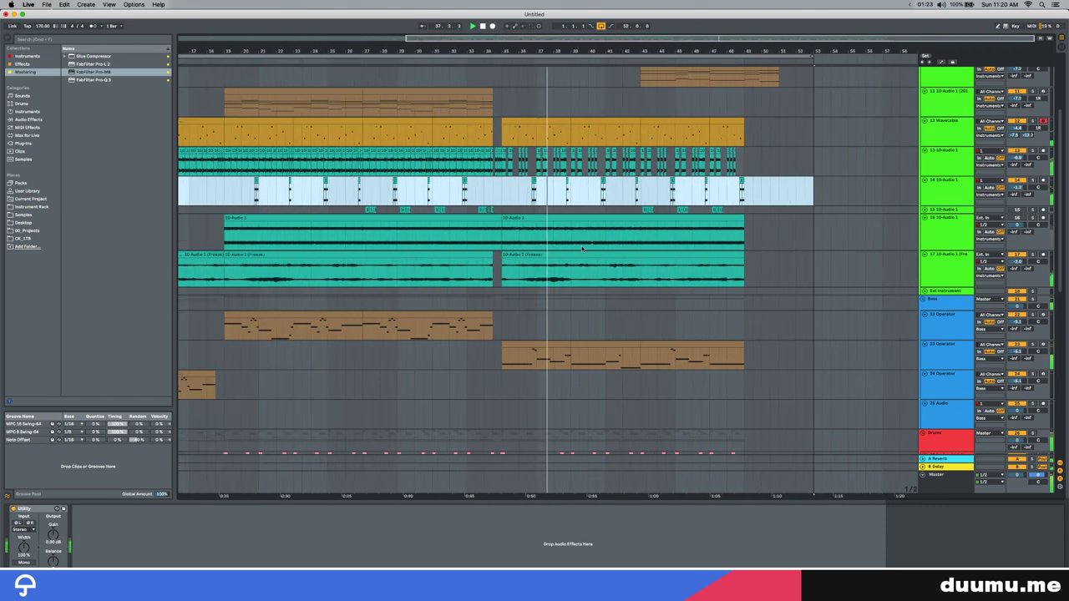
pyautogui.click(947, 121)
pyautogui.press('super+d')
pyautogui.press('super+d')
pyautogui.click(345, 158)
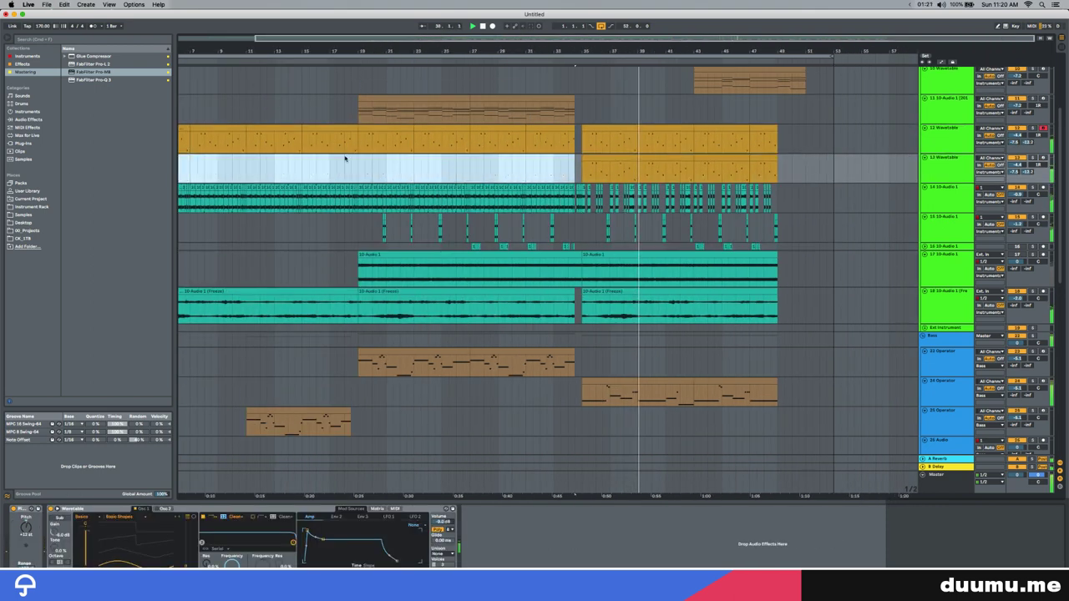
pyautogui.press('Delete')
pyautogui.moveTo(596, 141); pyautogui.dragTo(841, 141)
pyautogui.press('Delete')
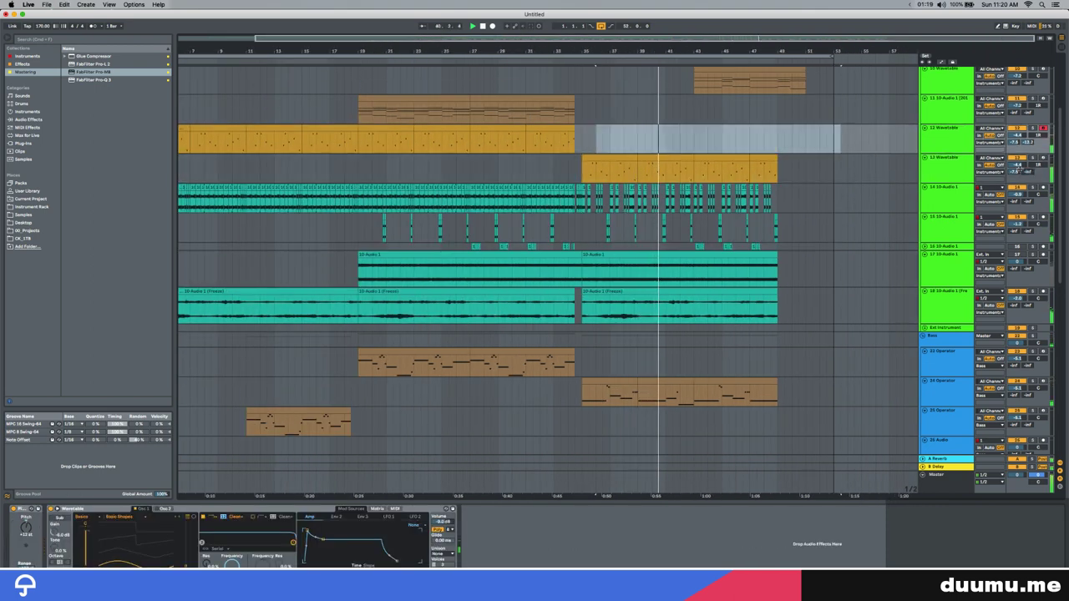
# Cut the reverb and delay sends on the copied Wavetable track from bar 35 and shorten its amp envelope release
pyautogui.moveTo(1015, 183); pyautogui.dragTo(1015, 247)
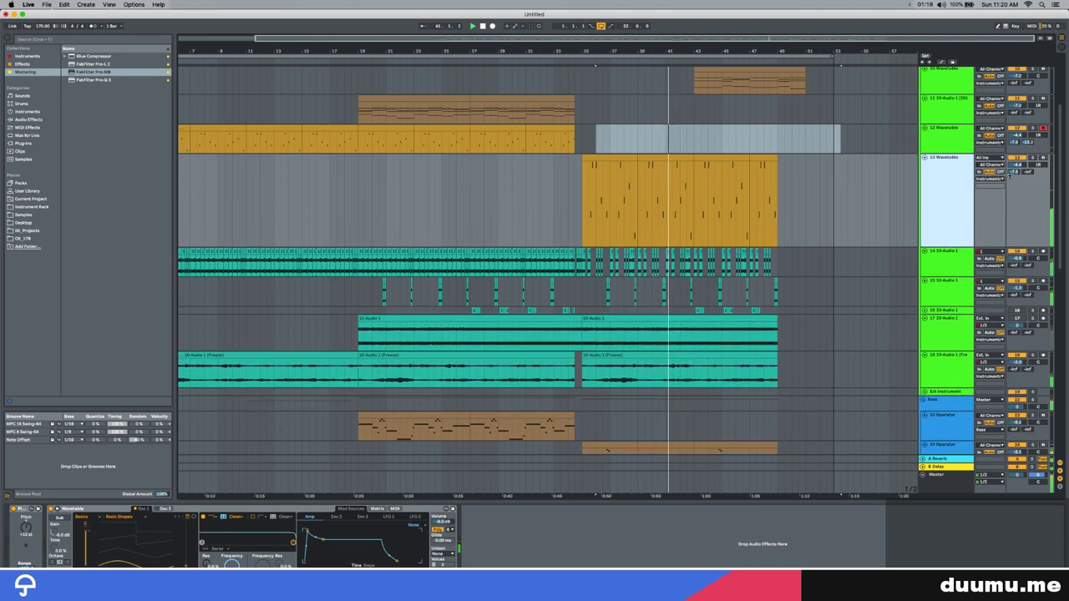
pyautogui.click(962, 193)
pyautogui.moveTo(397, 560); pyautogui.dragTo(391, 560)
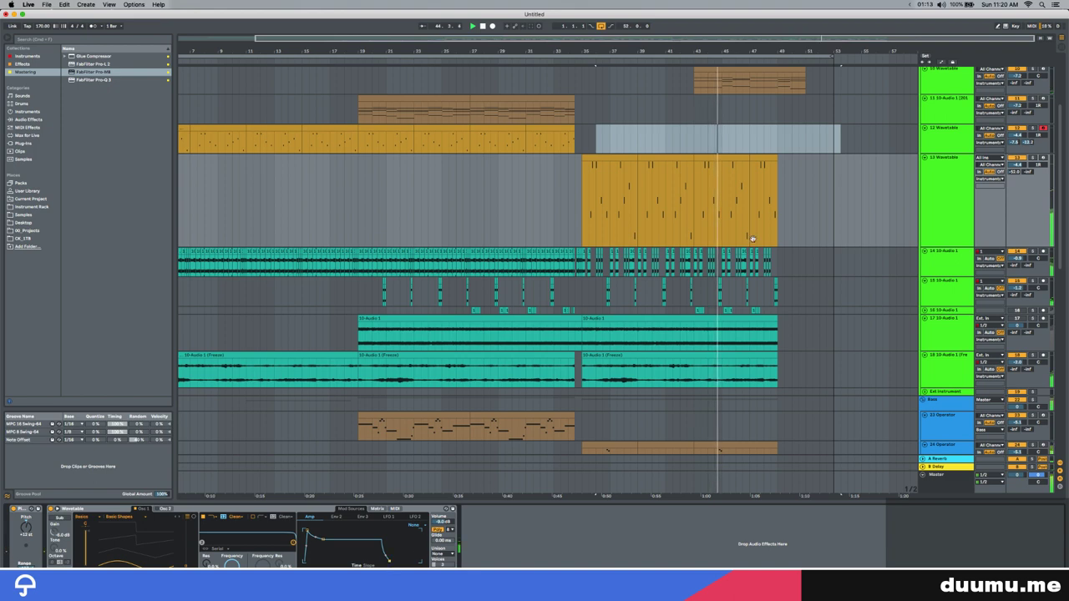
pyautogui.press('z')
pyautogui.moveTo(937, 244); pyautogui.dragTo(937, 191)
# Listen to the second section through its end after bar 49, checking the clips there, and stop playback in the empty bars beyond
pyautogui.hscroll(4, 639, 212)
pyautogui.scroll(-1, 624, 222)
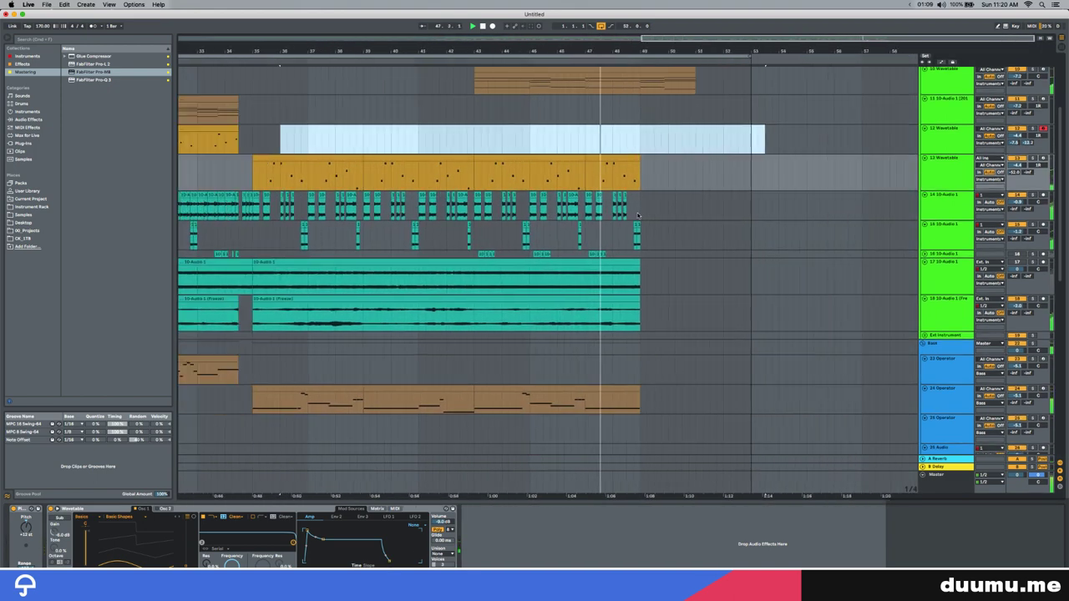
pyautogui.scroll(5, 625, 221)
pyautogui.hscroll(1, 624, 221)
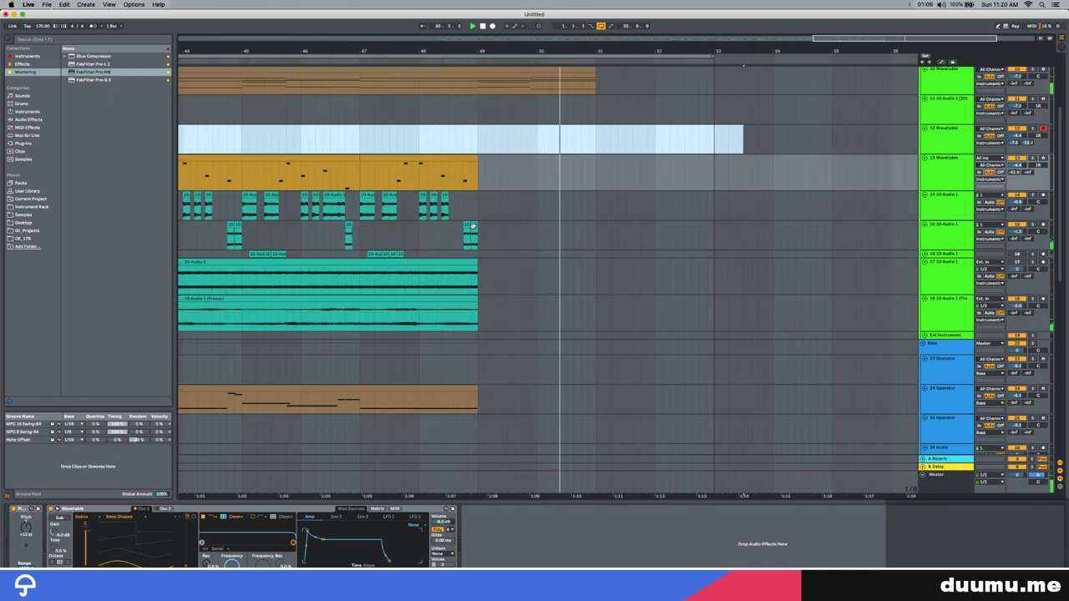
pyautogui.scroll(-5, 472, 226)
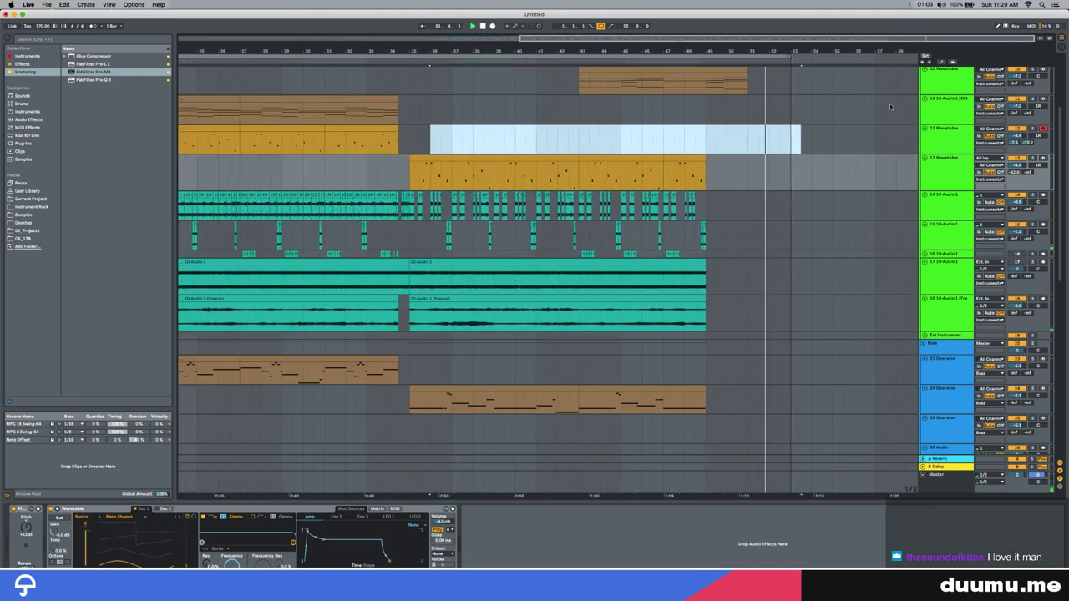
pyautogui.click(793, 176)
pyautogui.press('space')
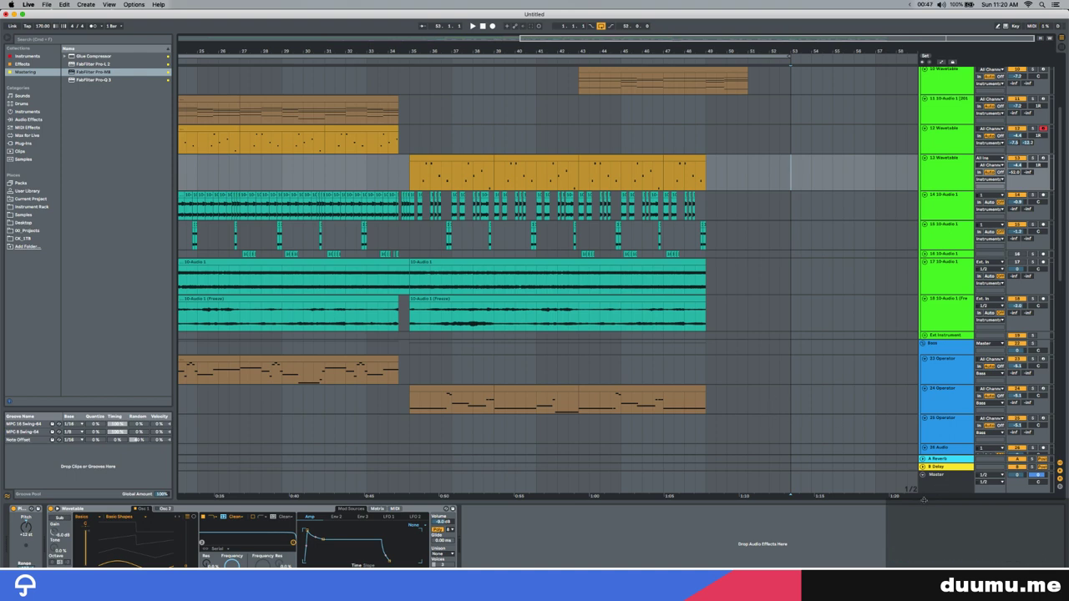
# Hide the device view and pause the countdown timer
pyautogui.press('super+alt+l')
pyautogui.click(924, 4)
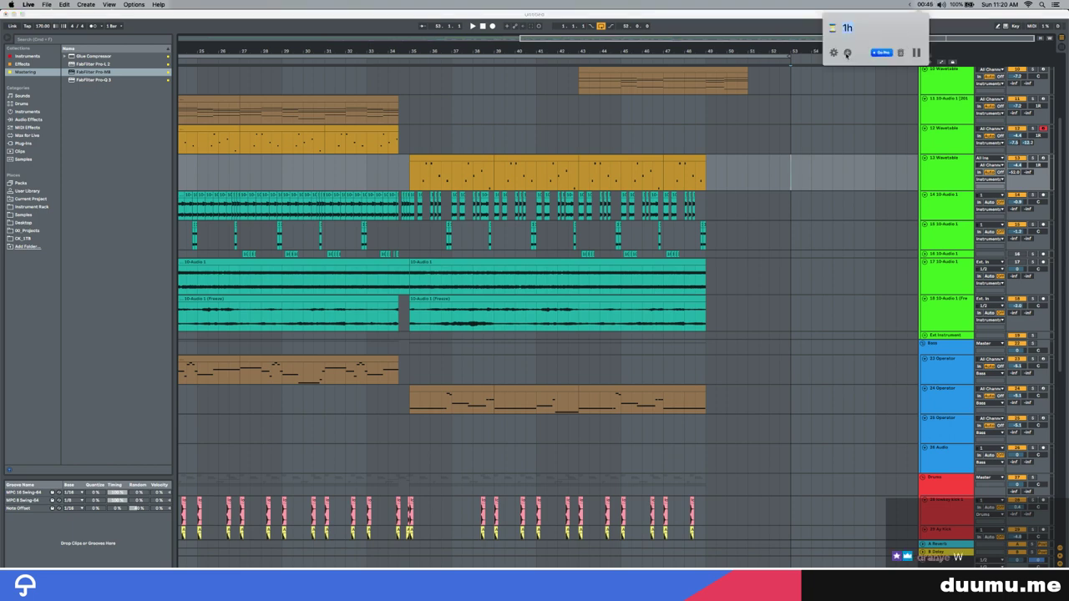
pyautogui.click(915, 54)
pyautogui.click(927, 4)
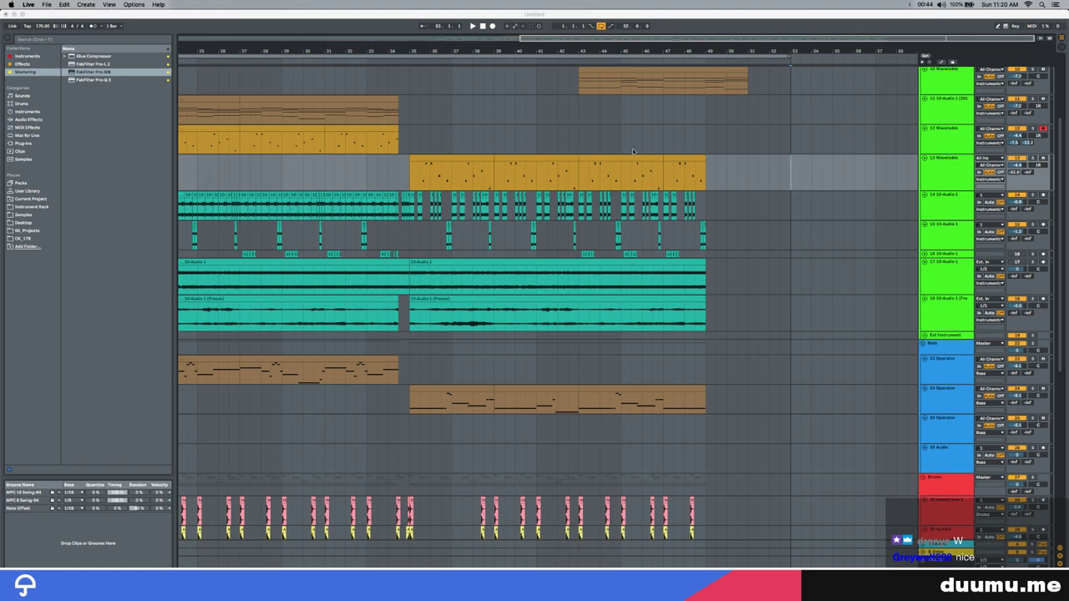
# Save the set into the project 19_0916 - Solenoid Track and delete the temporary recording files
pyautogui.moveTo(534, 47); pyautogui.dragTo(891, 53)
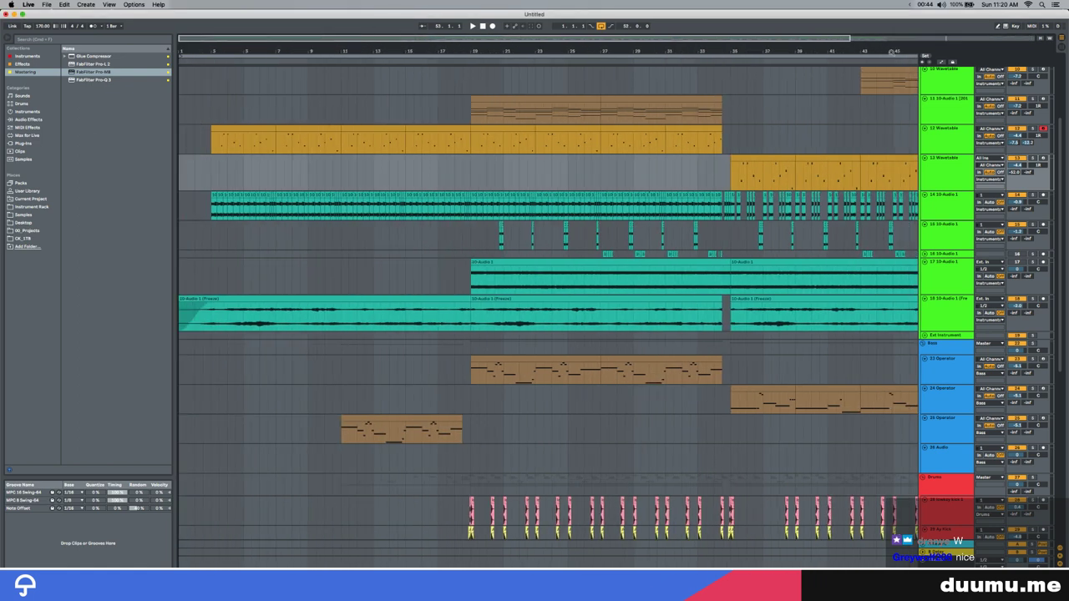
pyautogui.press('Return')
pyautogui.press('Return')
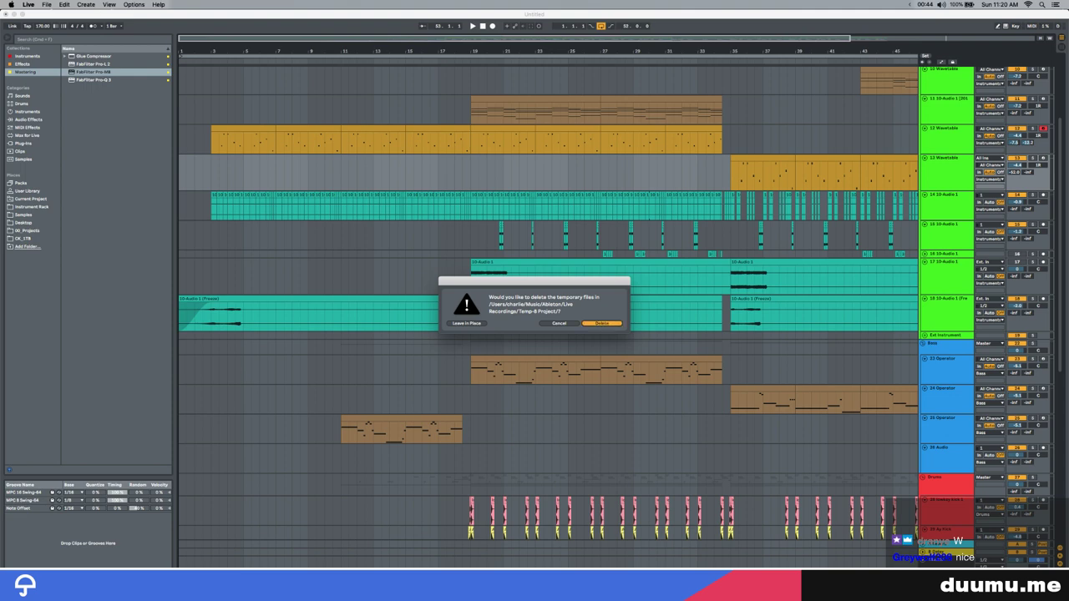
pyautogui.press('Return')
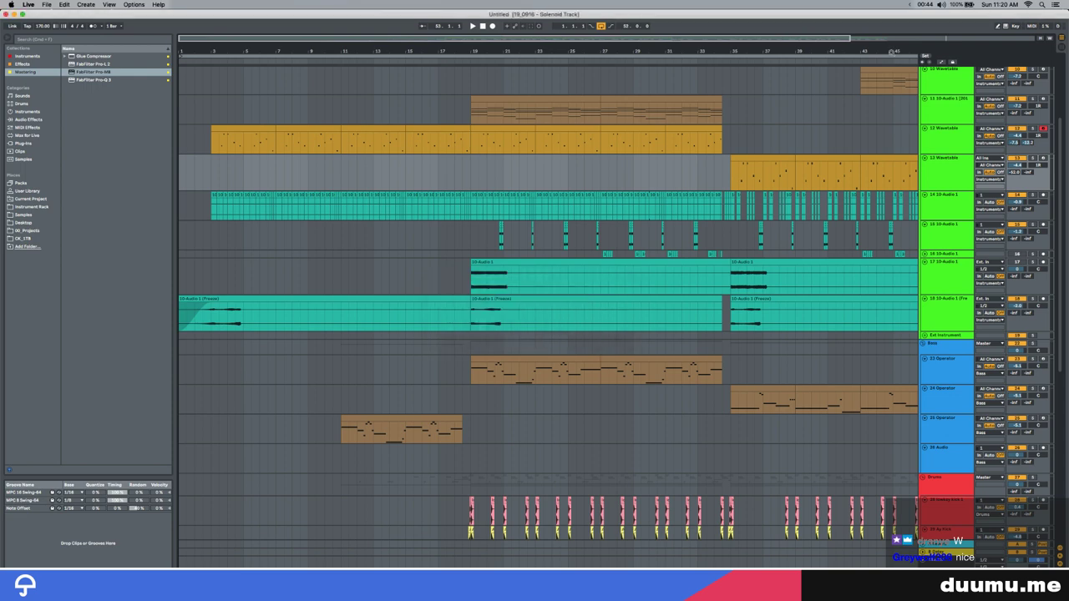
# Play the whole arrangement from the beginning and lower the 12 Wavetable track's volume to -5.7 dB
pyautogui.moveTo(572, 51); pyautogui.dragTo(488, 49)
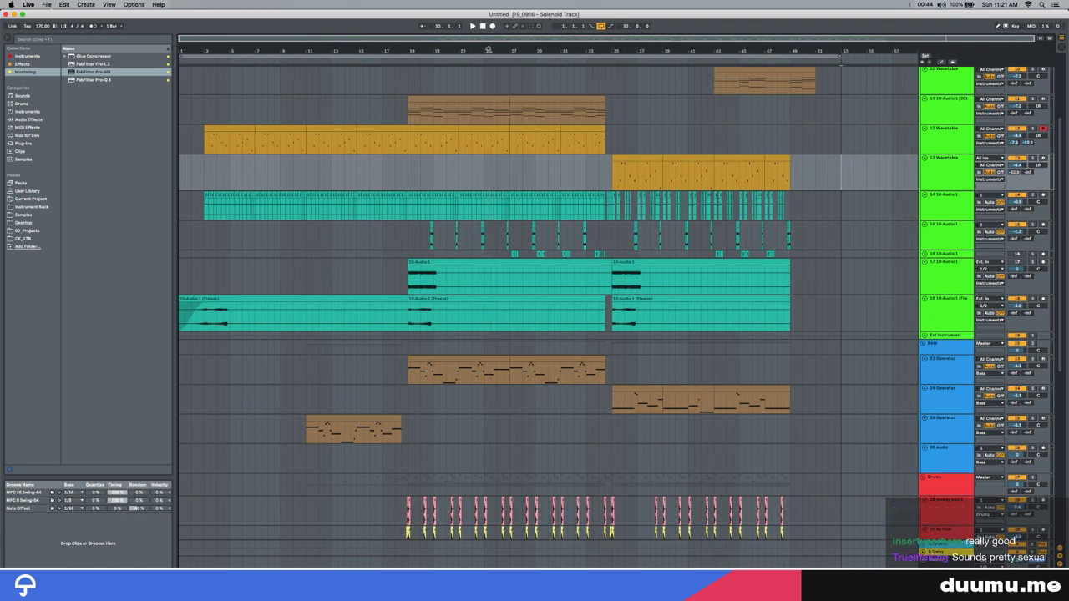
pyautogui.scroll(5, 410, 105)
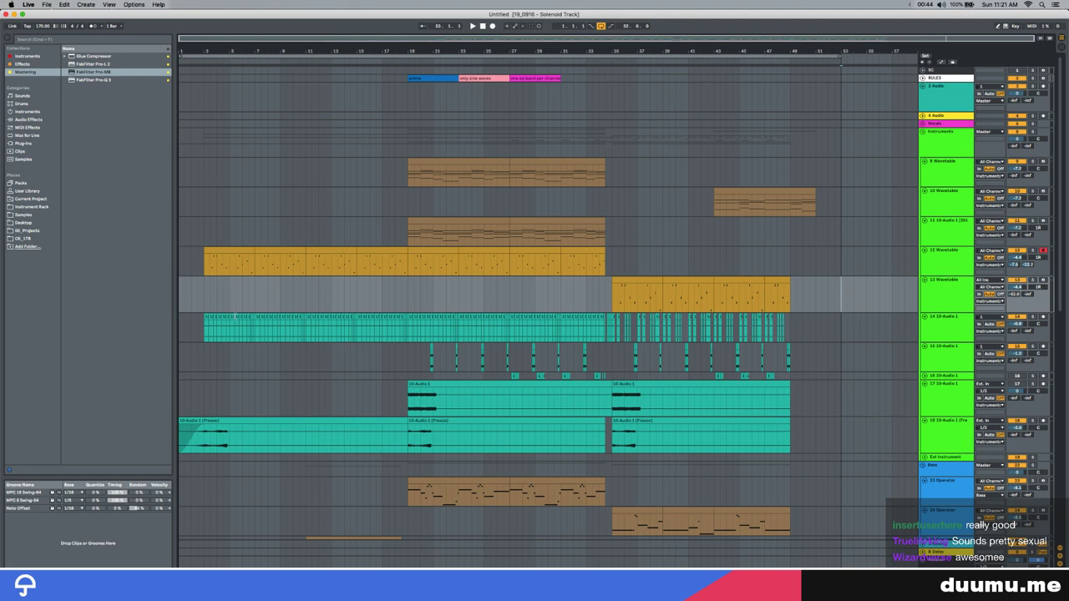
pyautogui.press('space')
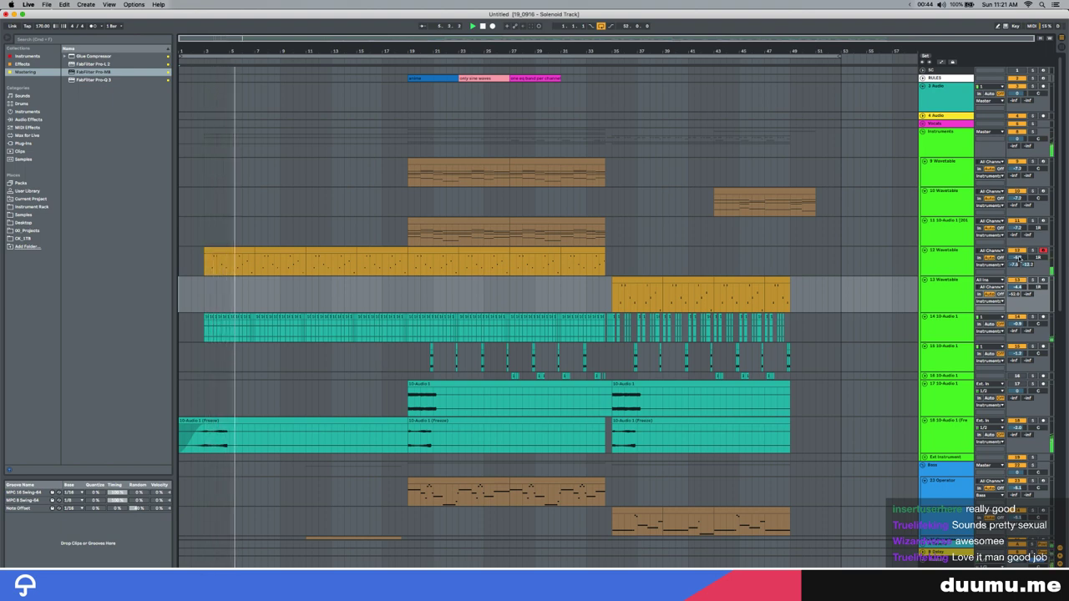
pyautogui.scroll(-10, 540, 303)
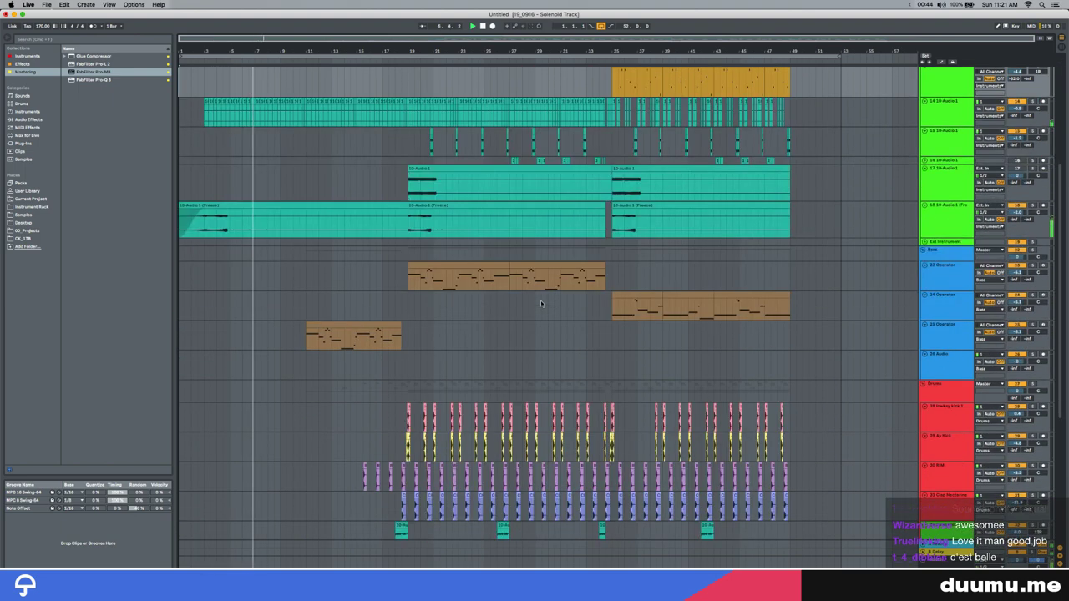
pyautogui.scroll(8, 540, 303)
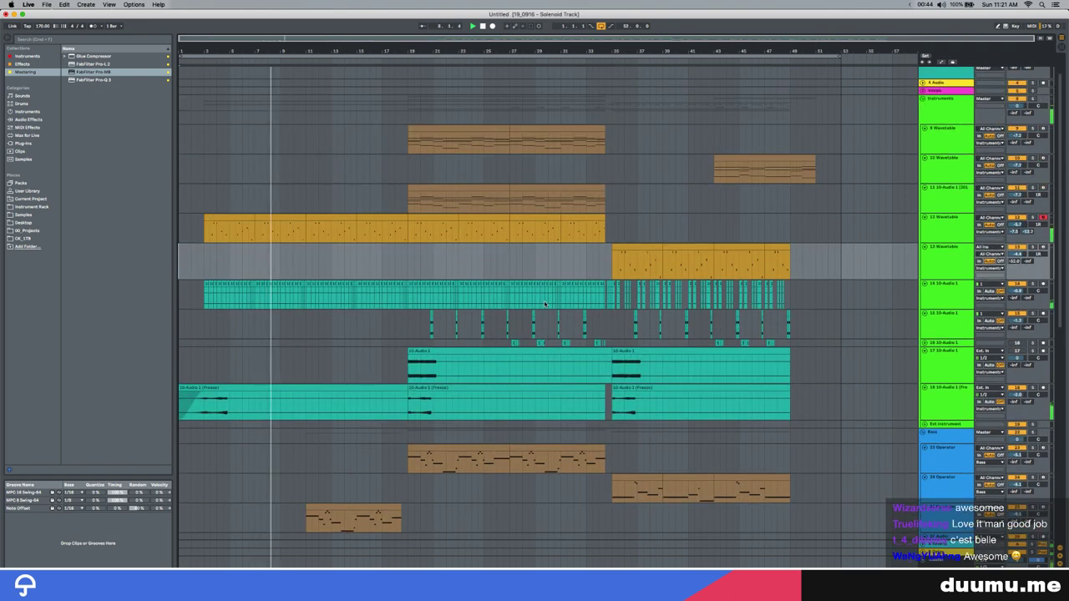
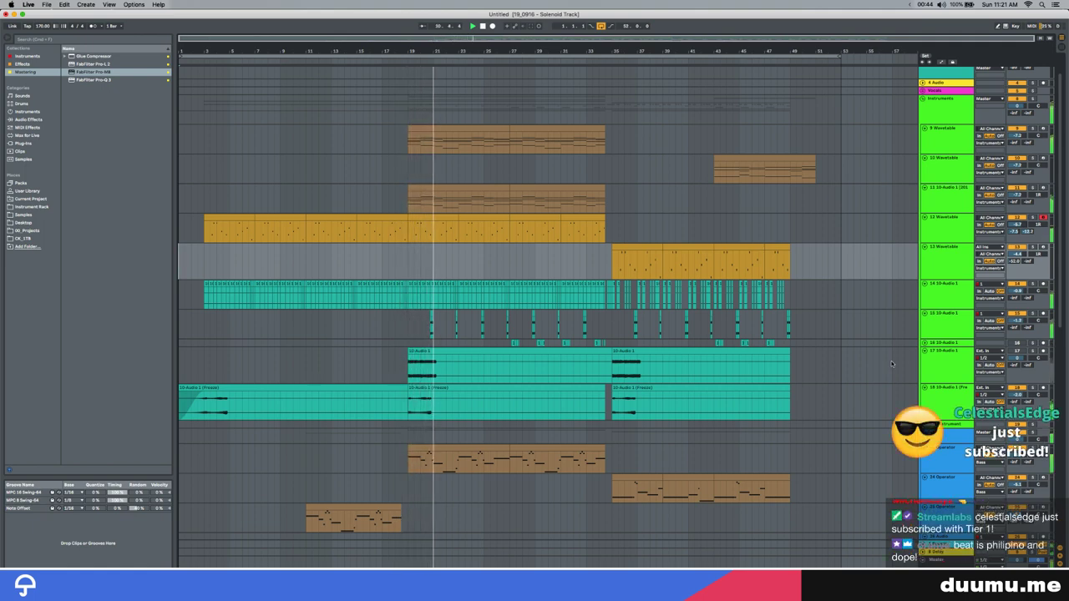
# Fold the 17 10-Audio 1 track and listen through the rest of the arrangement, stopping playback at about bar 51
pyautogui.click(924, 350)
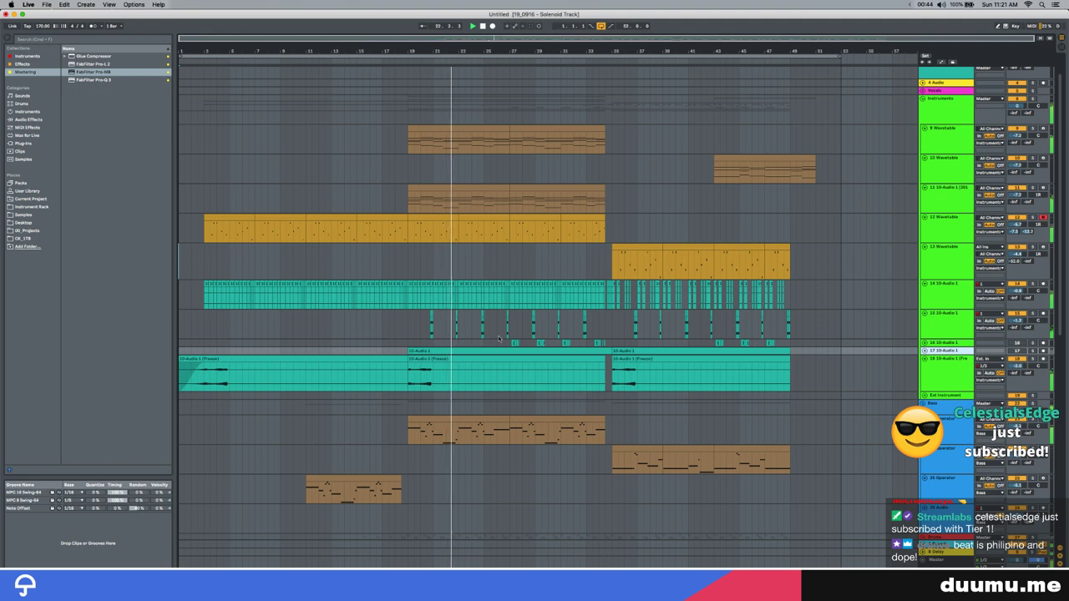
pyautogui.scroll(2, 538, 345)
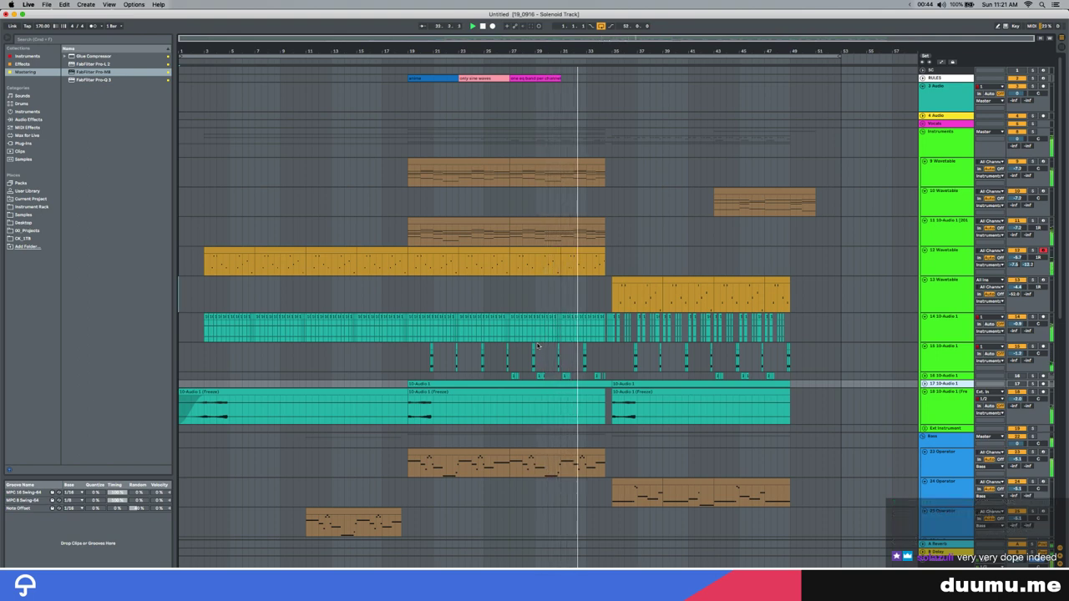
pyautogui.scroll(-10, 538, 345)
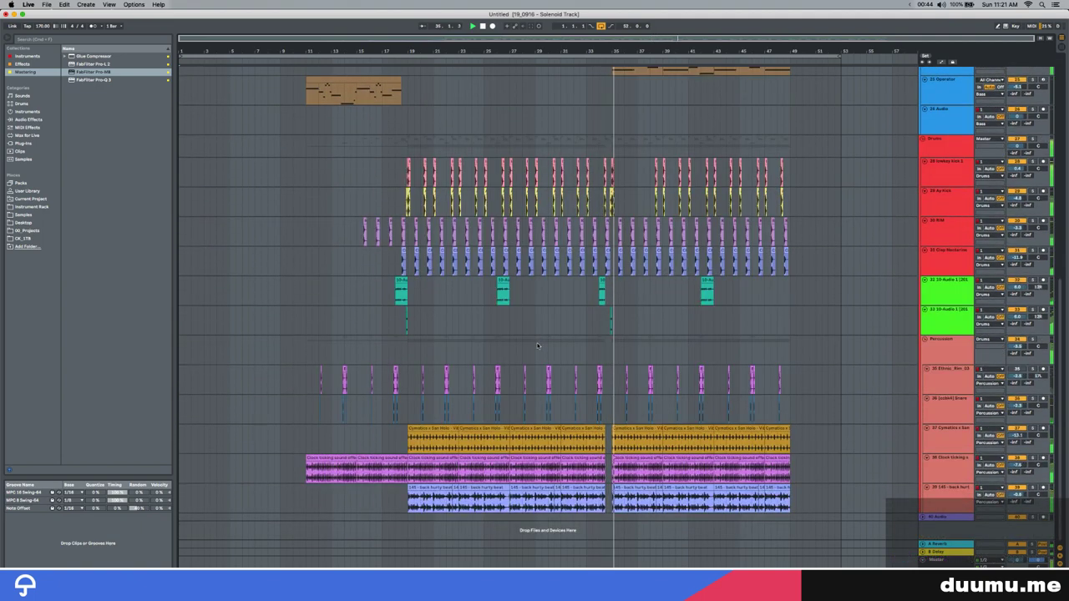
pyautogui.scroll(10, 538, 345)
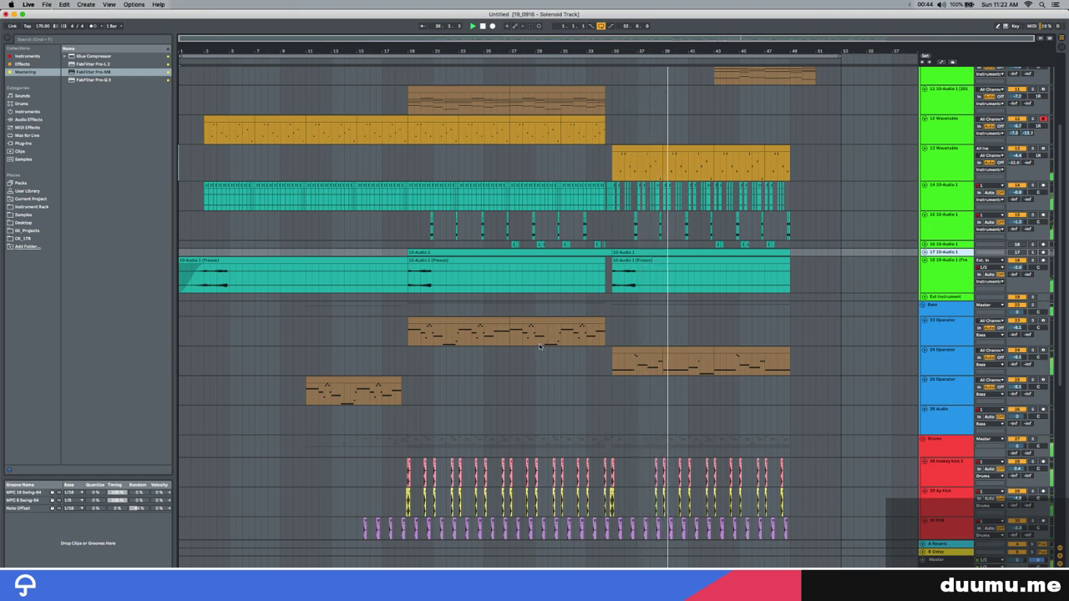
pyautogui.scroll(2, 543, 347)
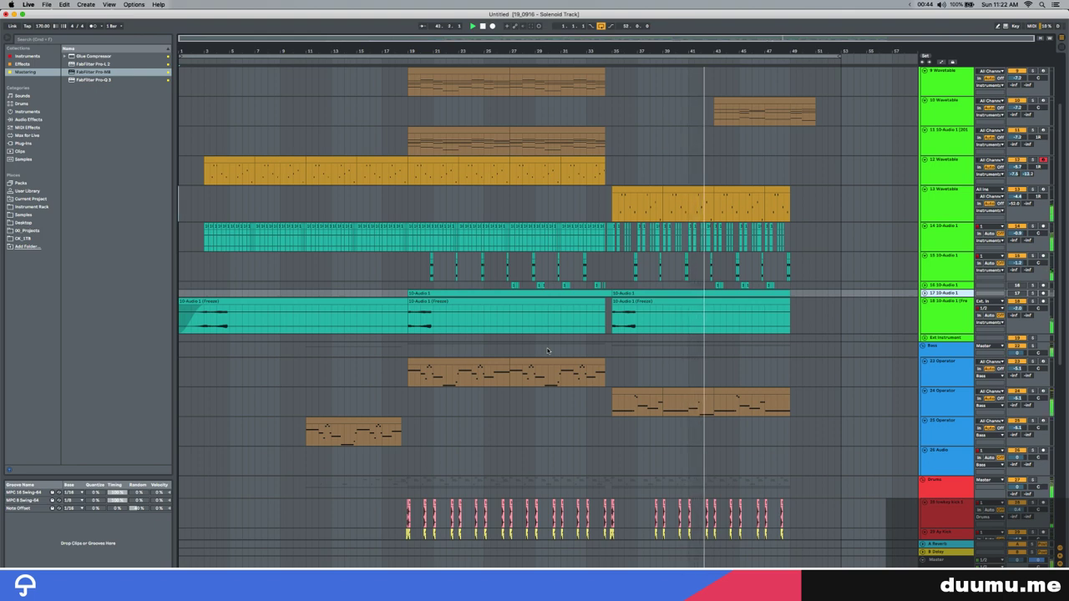
pyautogui.scroll(3, 547, 350)
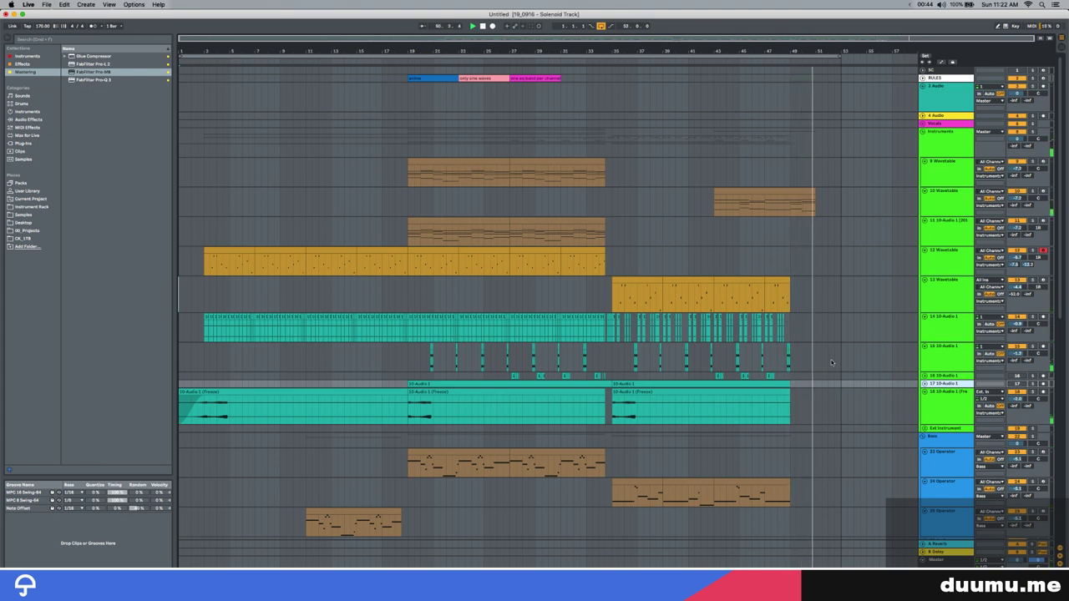
pyautogui.press('space')
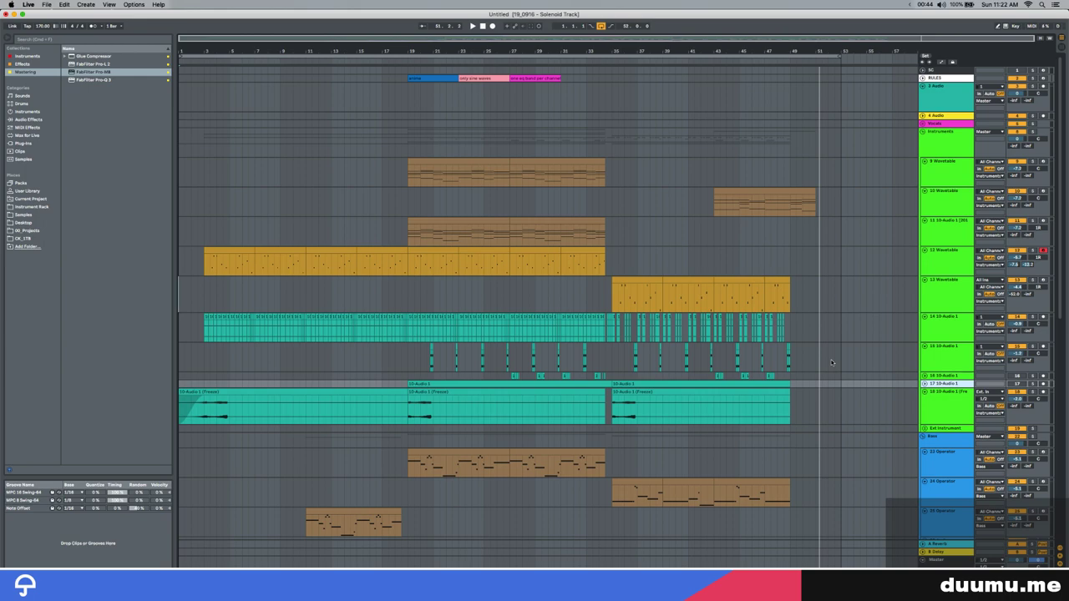
# Switch to Chrome, search YouTube for "speed beats duumu" and return to Ableton Live
pyautogui.hotkey('ctrl', 'Left')
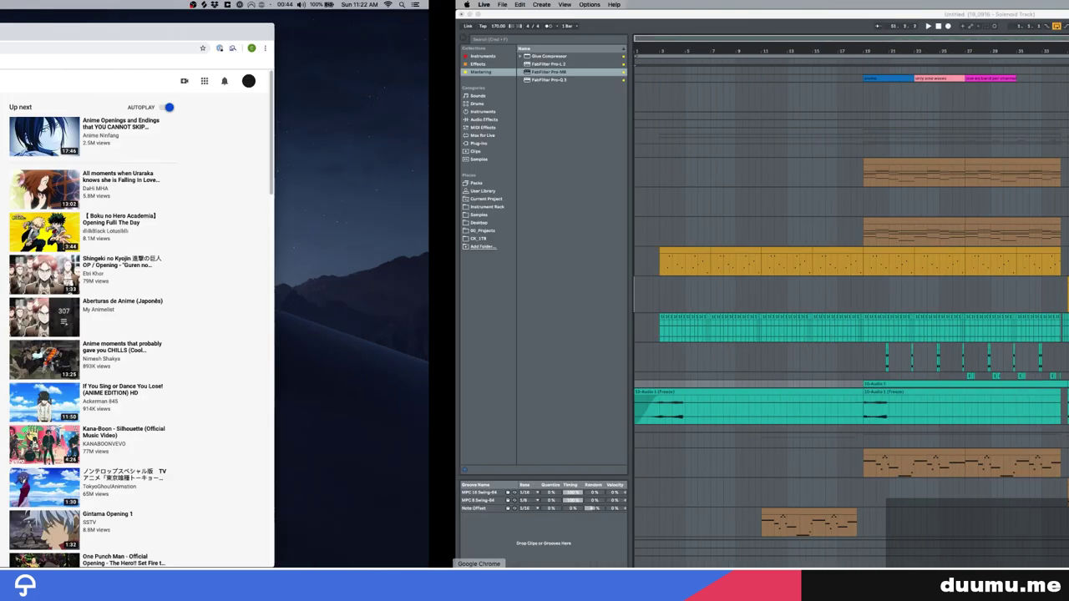
pyautogui.click(398, 81)
pyautogui.write('sp')
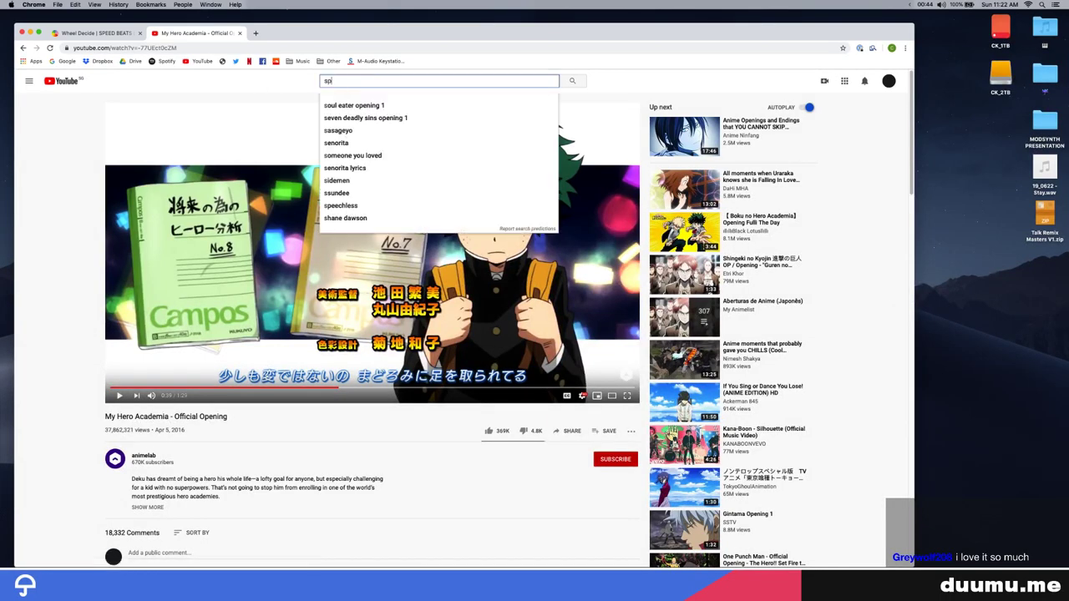
pyautogui.write('eed beats duum')
pyautogui.press('BackSpace')
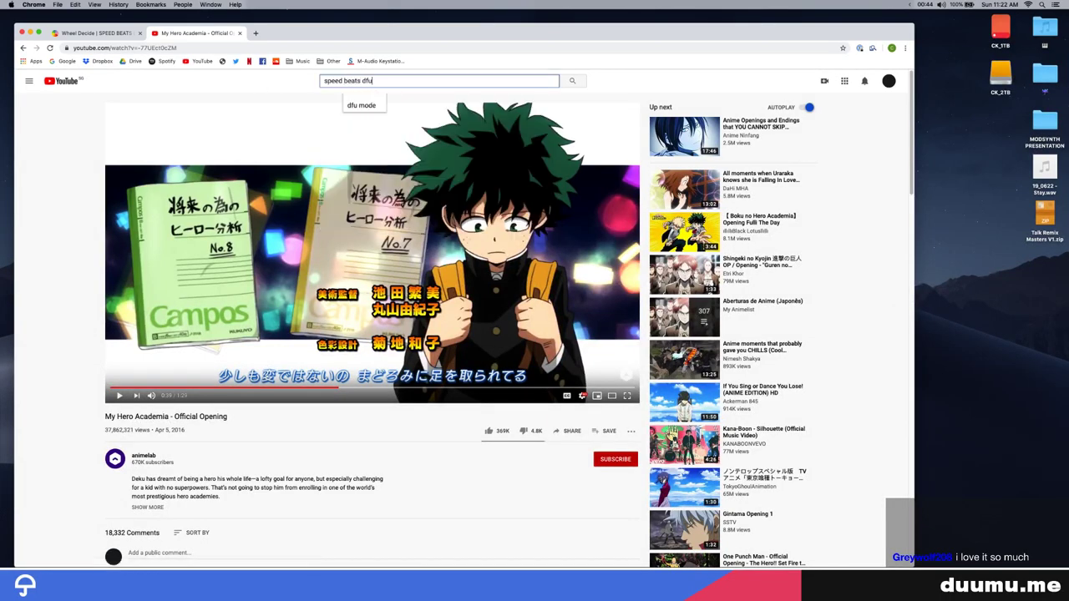
pyautogui.write('umu')
pyautogui.press('Return')
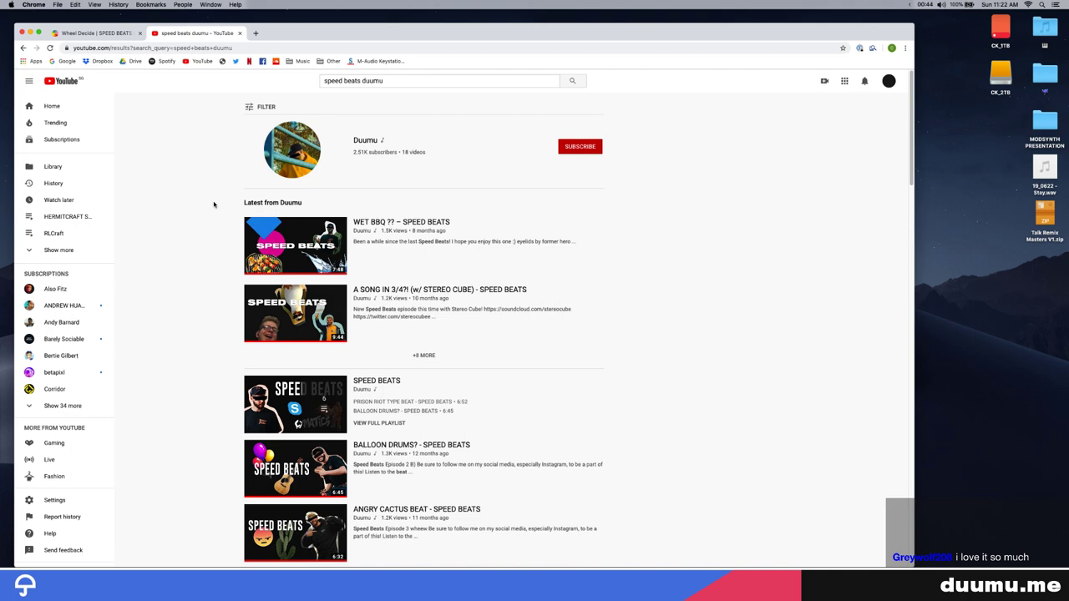
pyautogui.press('super+Tab')
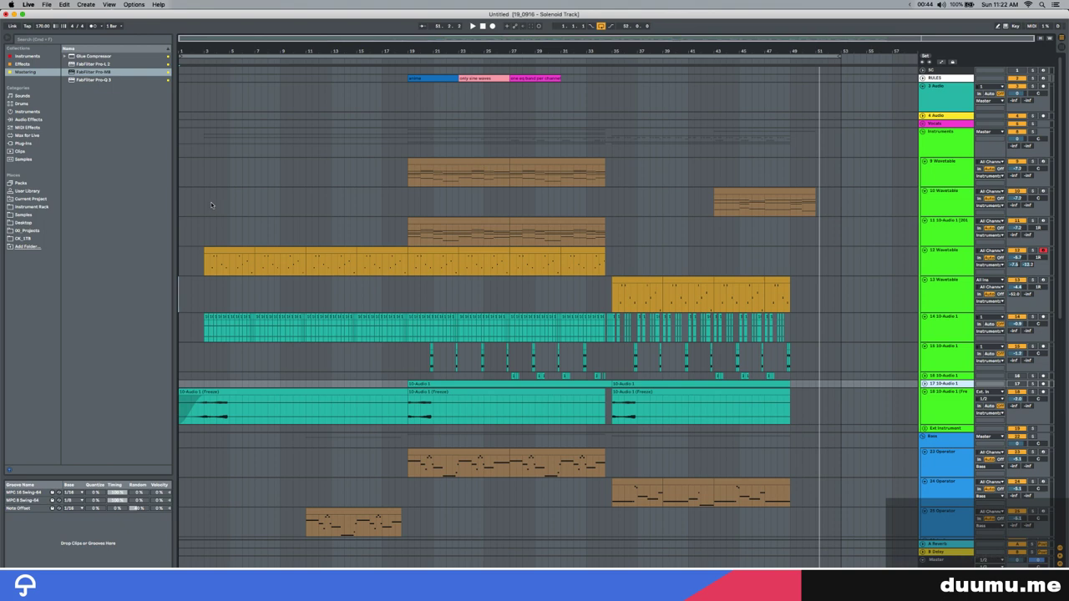
# Review the three rule clips on the RULES track, from the anime clip to the one about a single EQ band per channel
pyautogui.moveTo(180, 294); pyautogui.dragTo(841, 296)
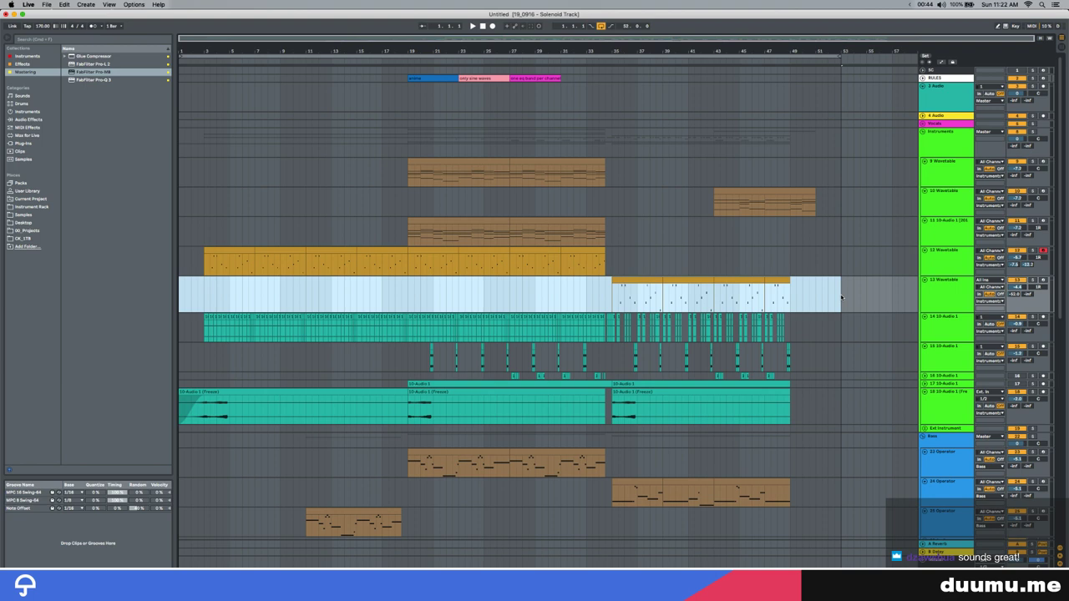
pyautogui.scroll(3, 487, 89)
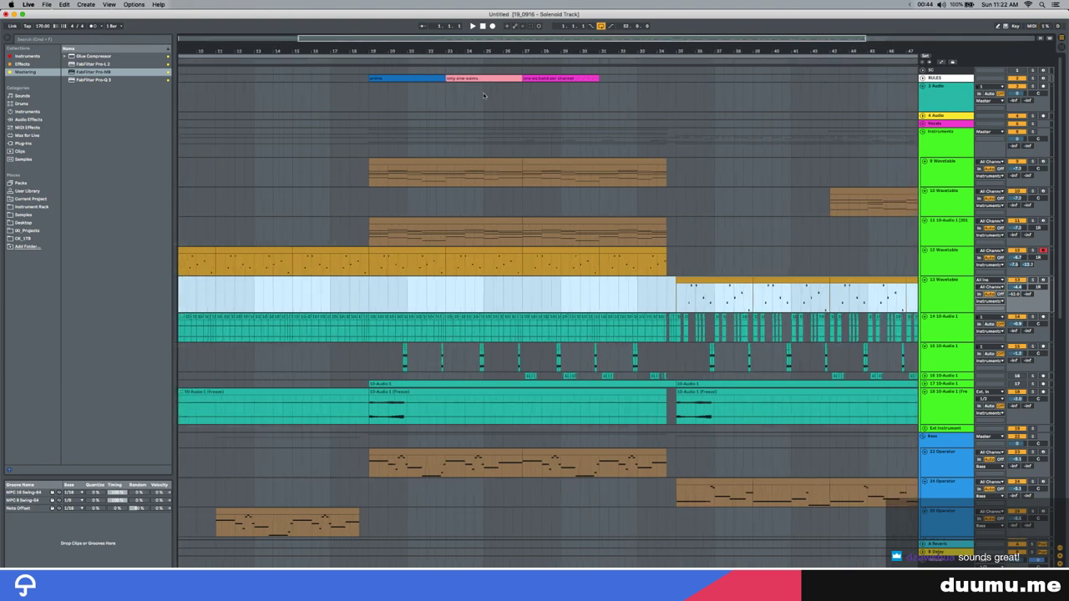
pyautogui.click(411, 78)
pyautogui.click(486, 78)
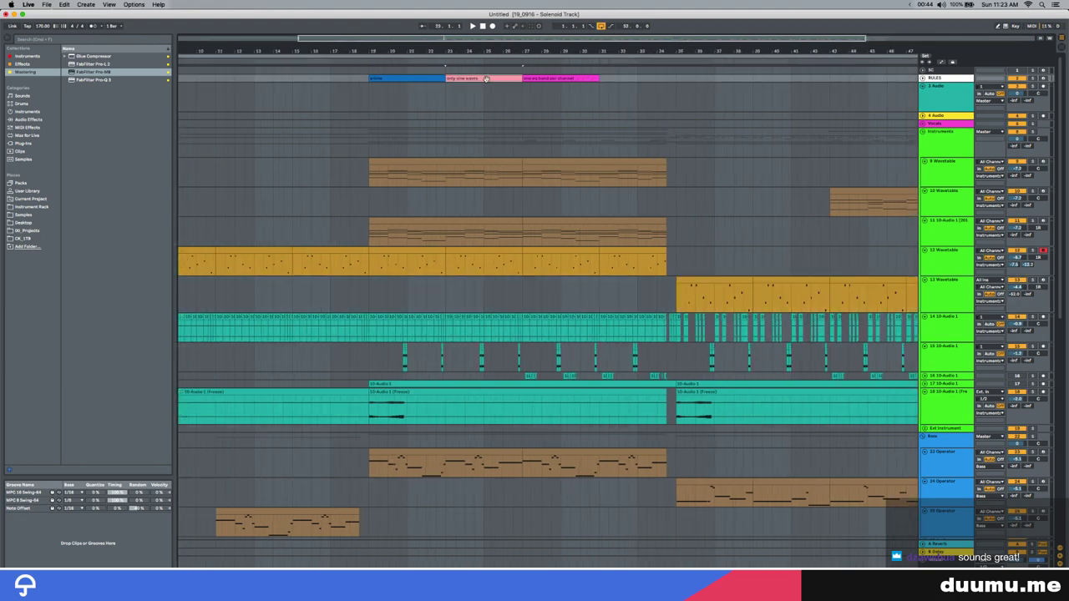
pyautogui.click(565, 79)
pyautogui.click(359, 100)
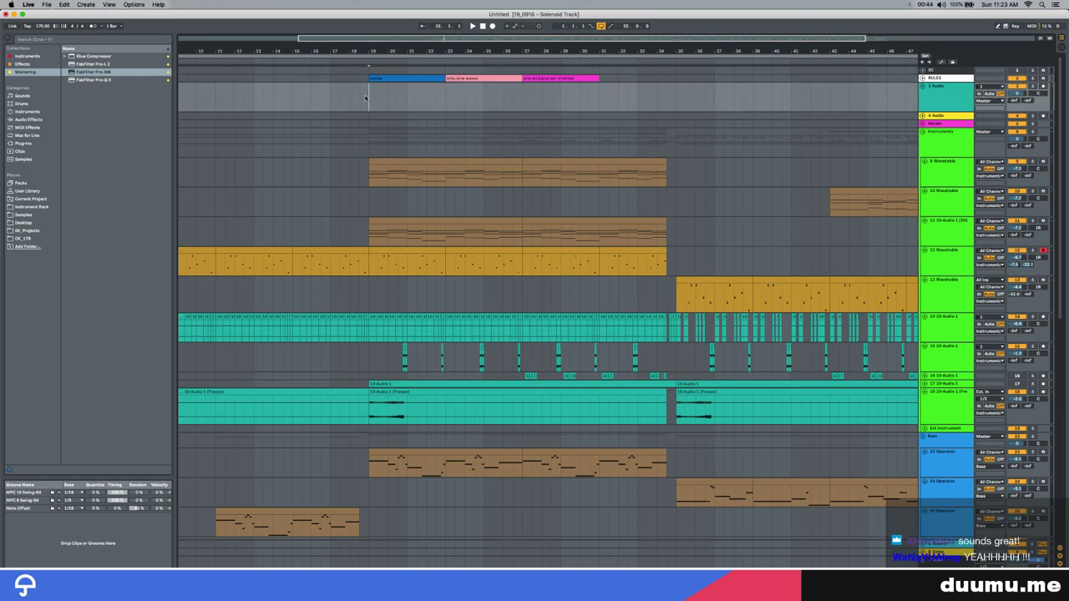
# Inspect the device chains of the 9 Wavetable, 11 10-Audio 1 and 12 Wavetable tracks
pyautogui.doubleClick(935, 179)
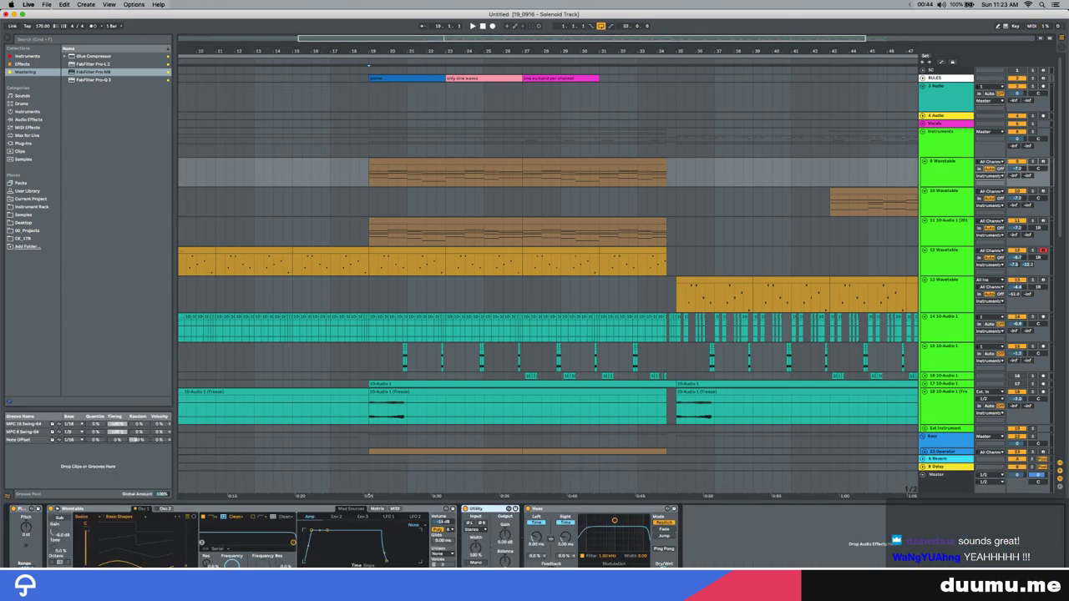
pyautogui.click(942, 215)
pyautogui.press('Down')
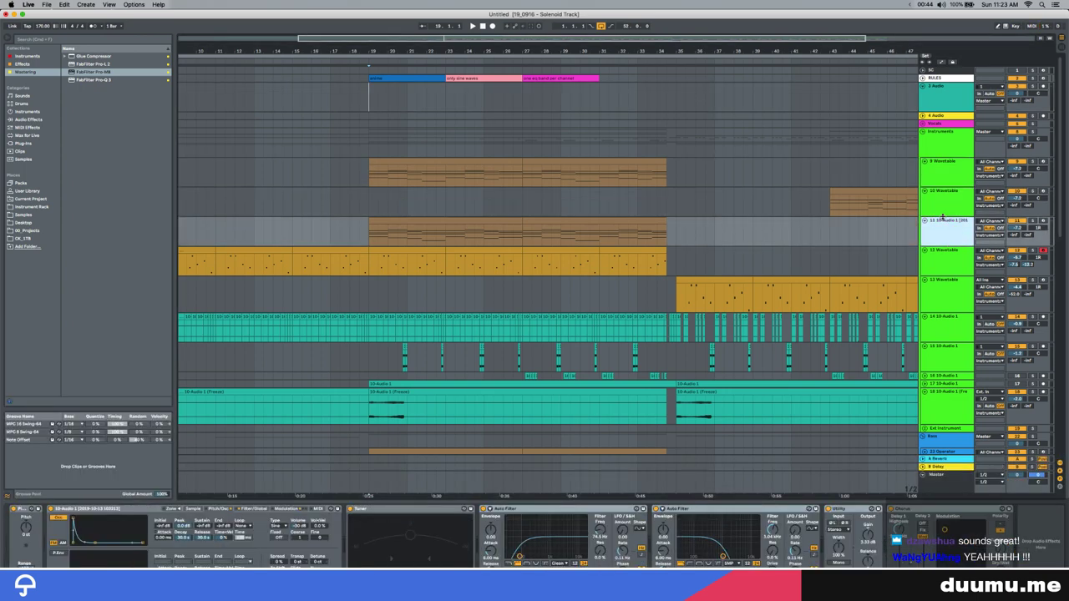
pyautogui.press('Down')
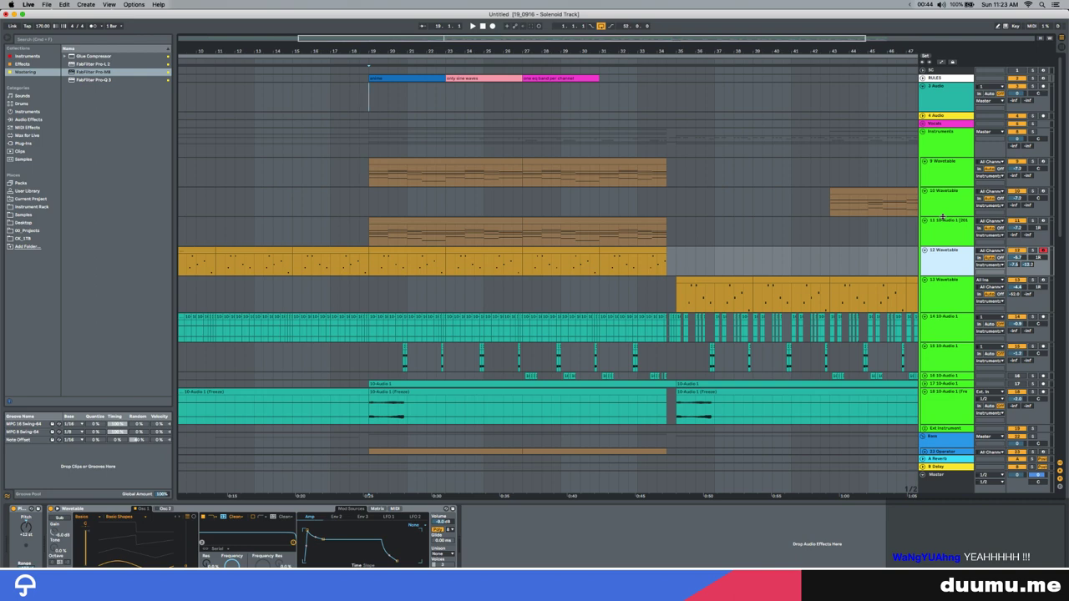
pyautogui.press('Up')
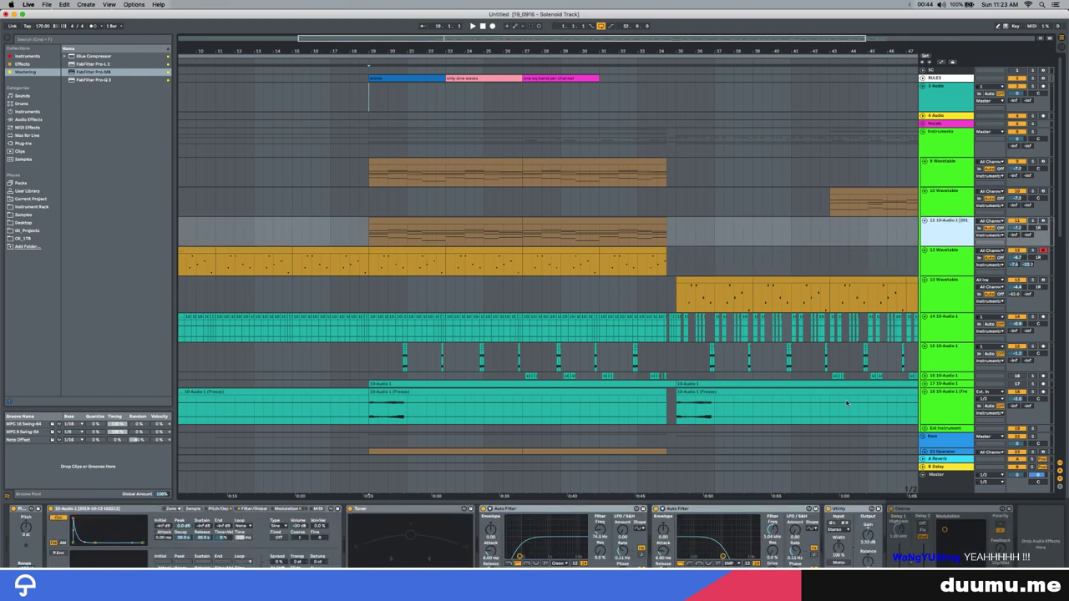
# Inspect the device chains of the audio tracks from 14 to 16, including the Delay chain in track 15's Space FX rack
pyautogui.click(939, 263)
pyautogui.press('Down')
pyautogui.press('Down')
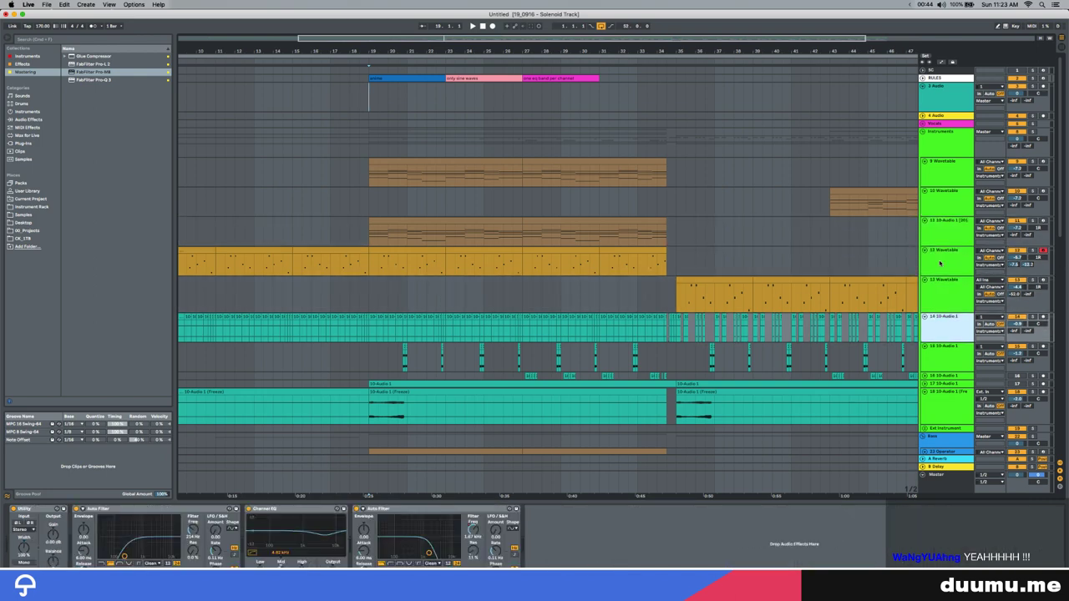
pyautogui.press('Down')
pyautogui.press('Down')
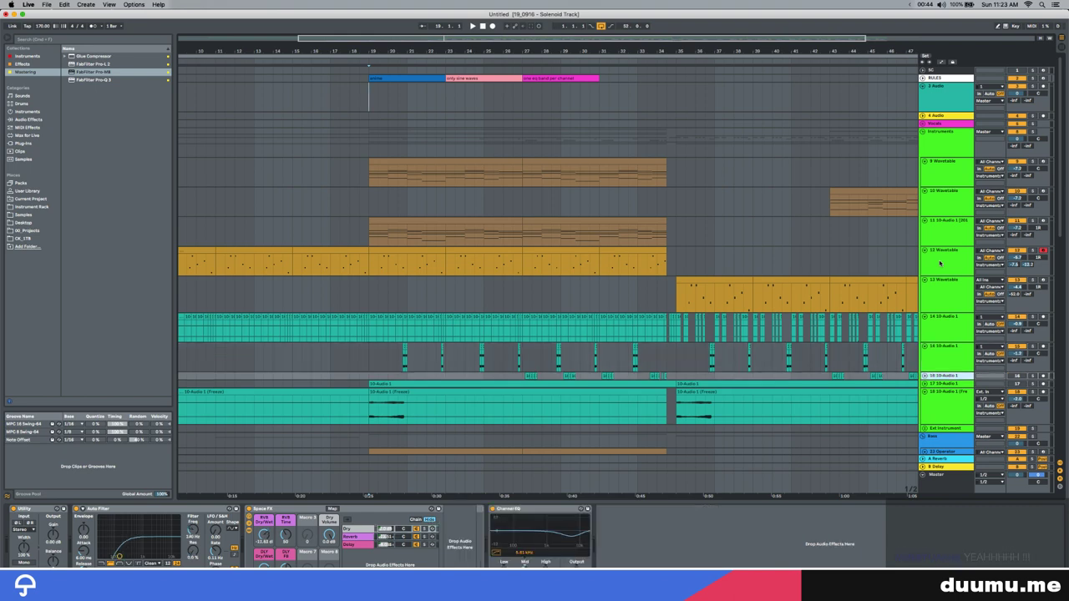
pyautogui.press('Up')
pyautogui.click(351, 537)
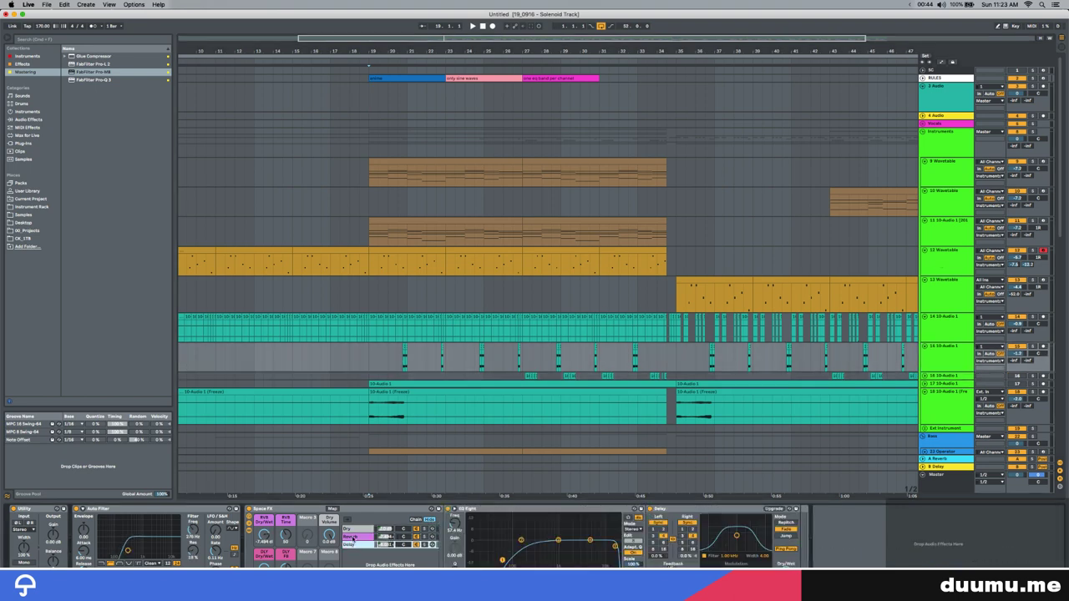
# Hide the device chain and look over the Bass, Drums and Percussion tracks across the whole arrangement
pyautogui.click(497, 501)
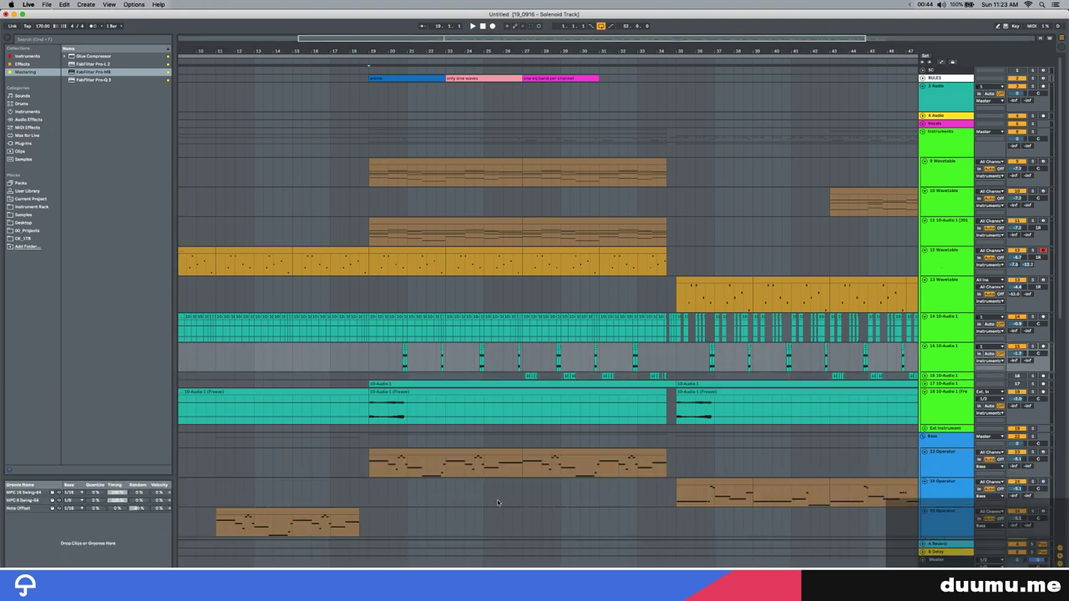
pyautogui.scroll(-6, 497, 501)
pyautogui.scroll(-3, 497, 502)
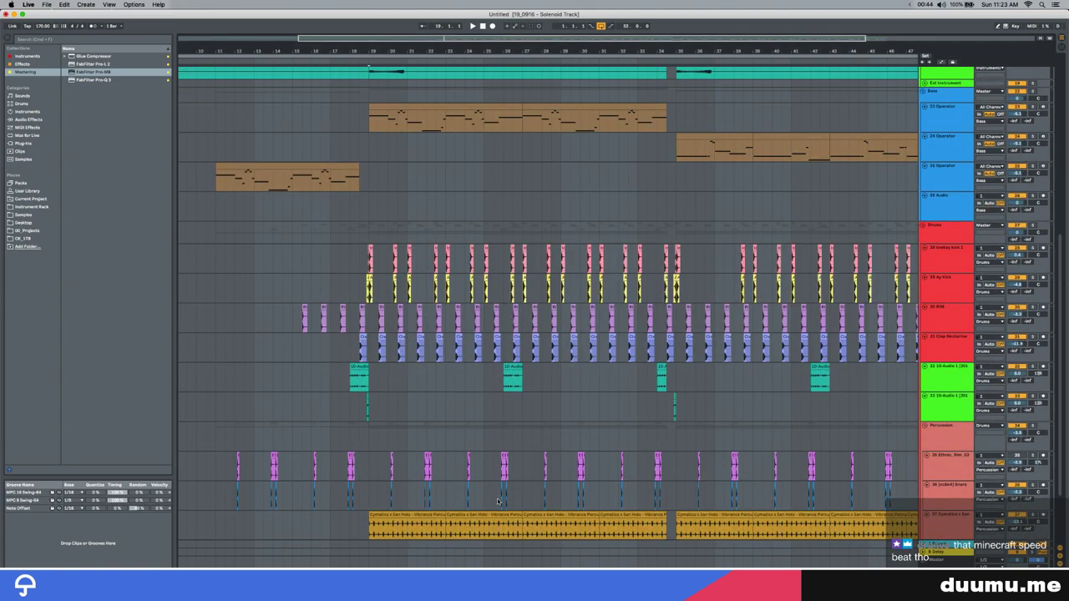
pyautogui.scroll(10, 563, 149)
pyautogui.moveTo(566, 50); pyautogui.dragTo(577, 34)
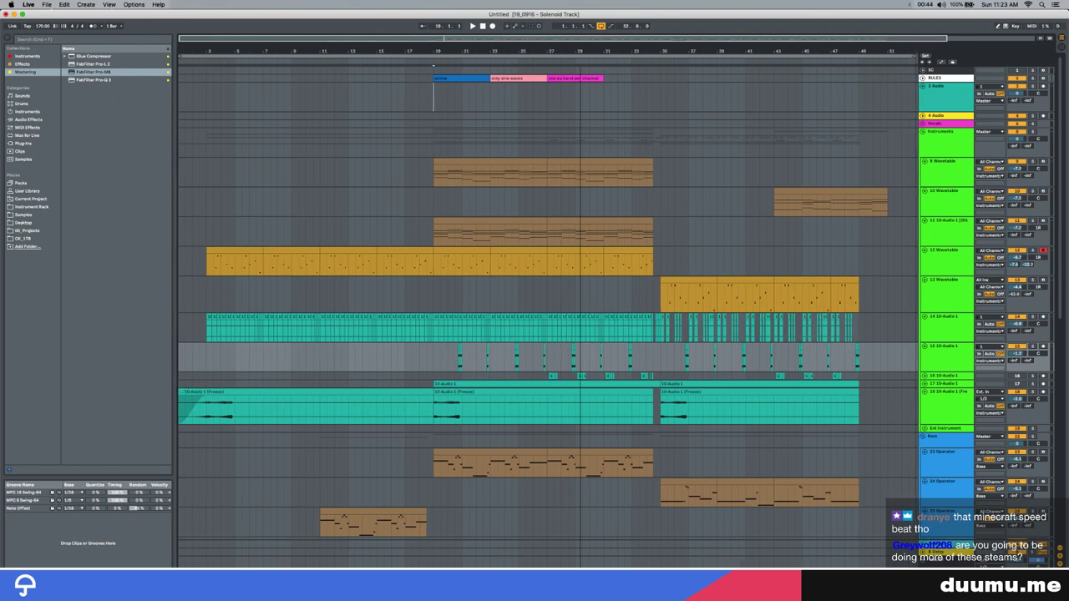
# Switch to Calendar, check the October 2019 schedule against the current date, and close the calendar window
pyautogui.press('super+space')
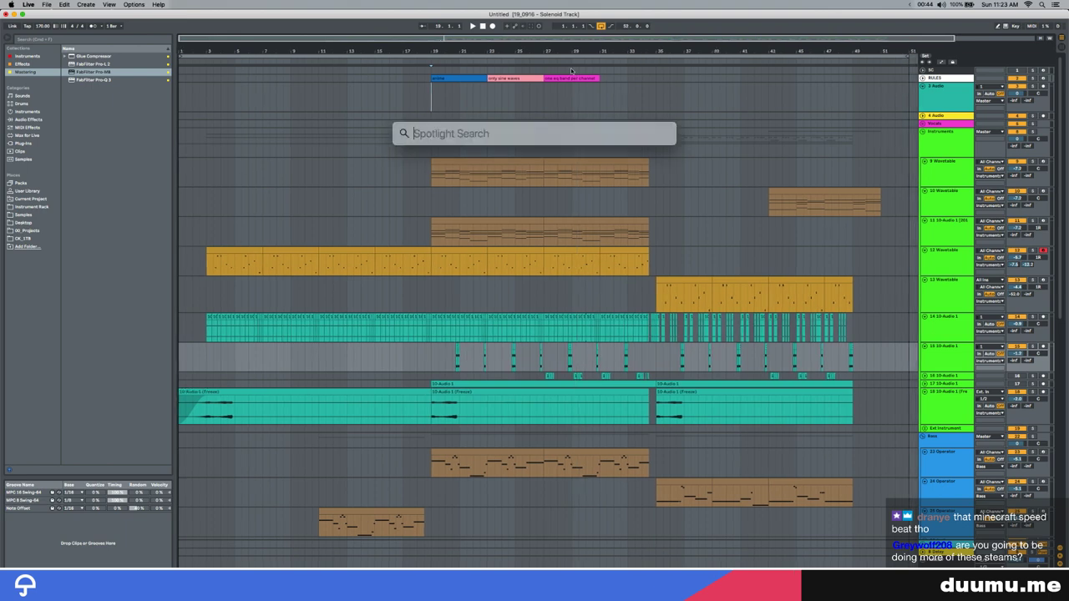
pyautogui.write('calendar')
pyautogui.press('Return')
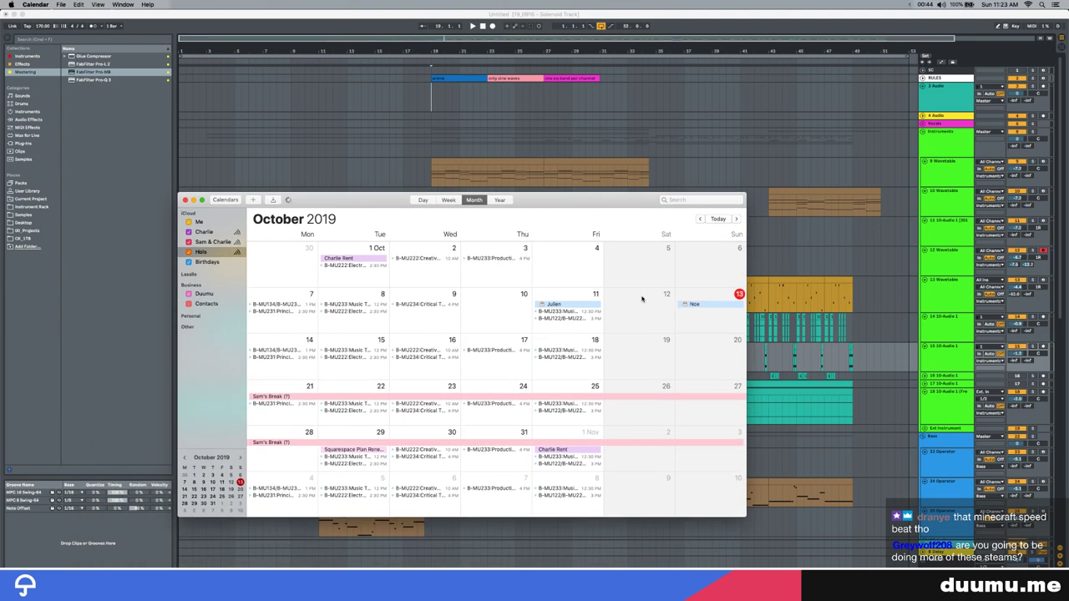
pyautogui.click(1028, 5)
pyautogui.click(1001, 4)
pyautogui.click(1001, 4)
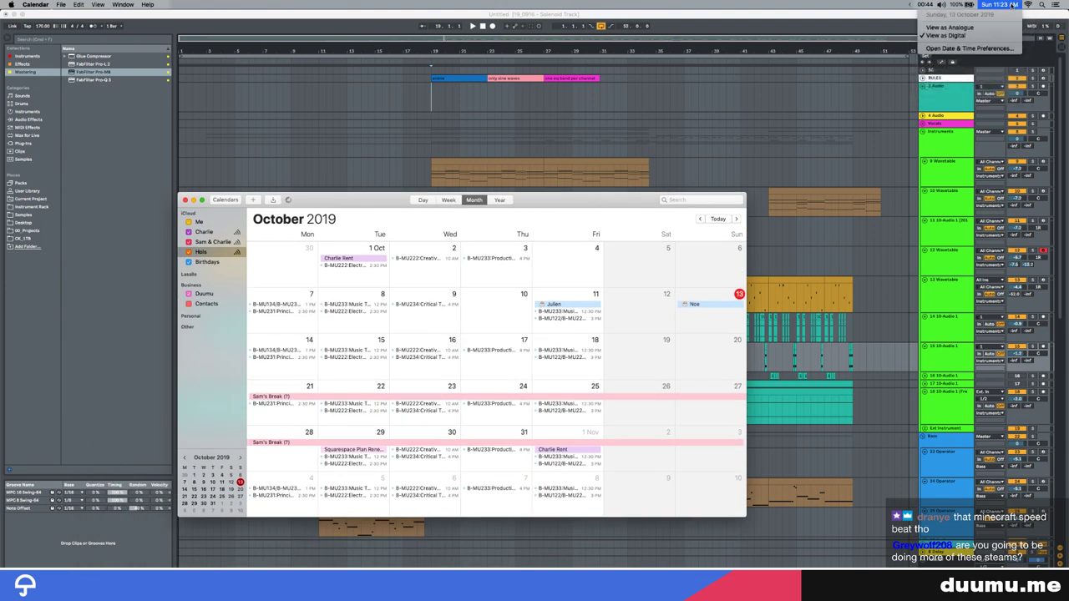
pyautogui.click(1001, 4)
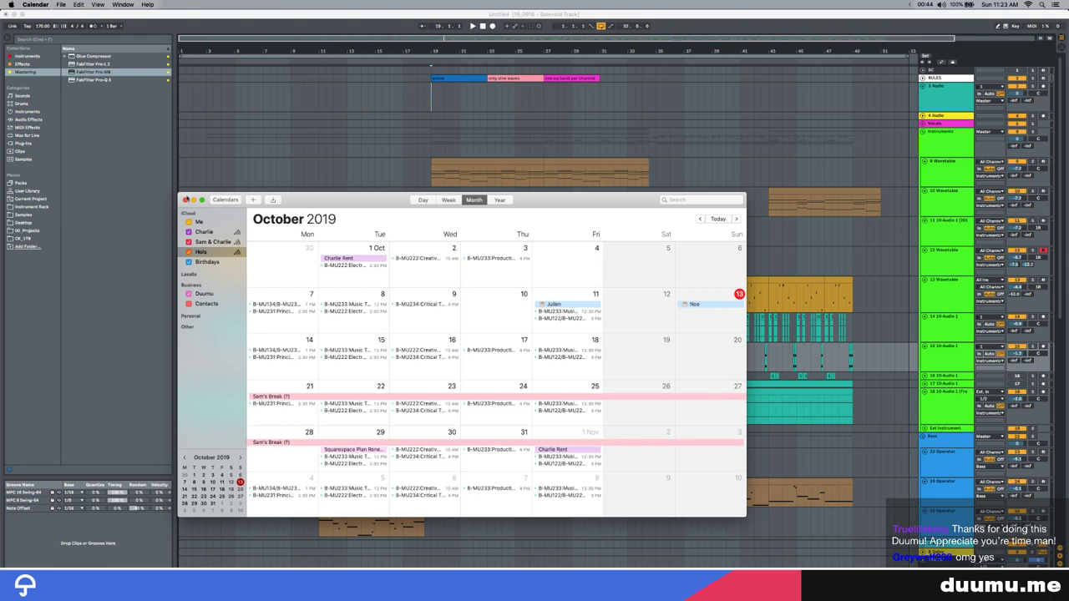
pyautogui.click(186, 200)
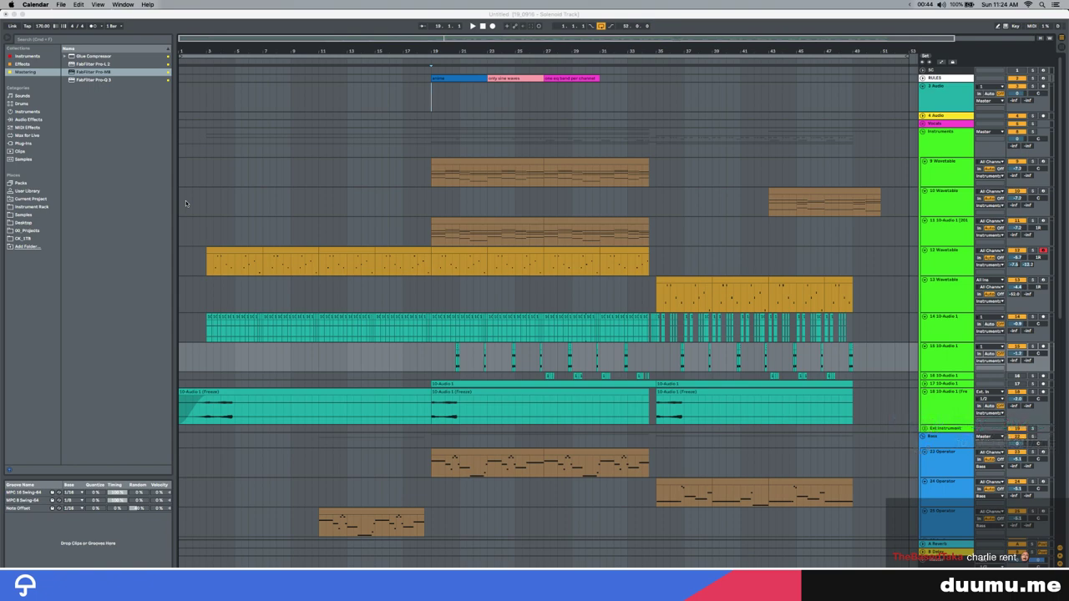
# Switch to OBS on the other desktop and move its window further over the desktop, away from the YouTube results
pyautogui.hotkey('ctrl', 'Left')
pyautogui.hotkey('ctrl', 'Up')
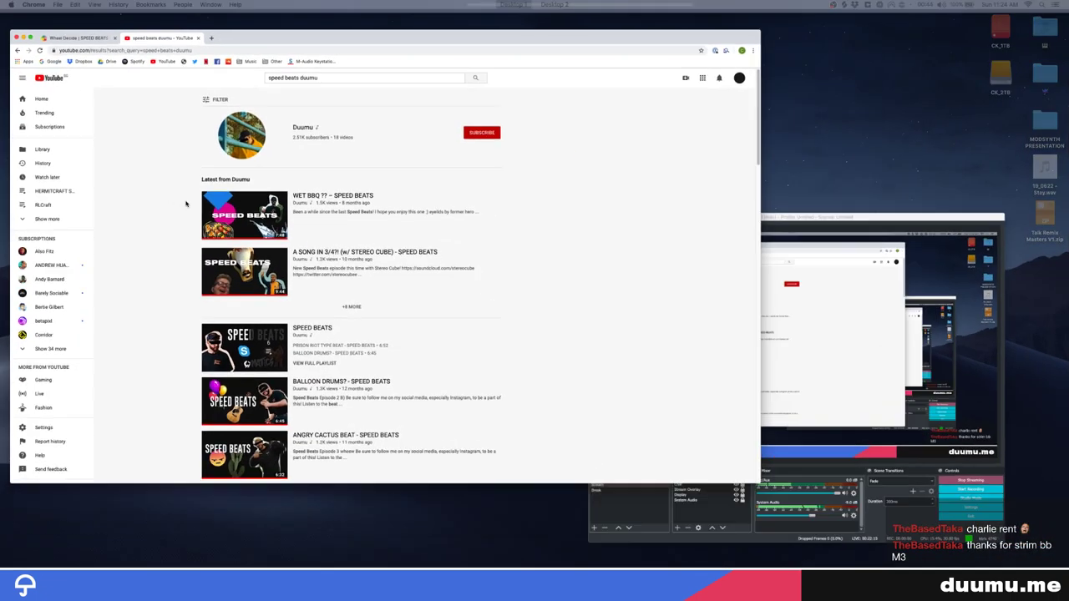
pyautogui.click(873, 401)
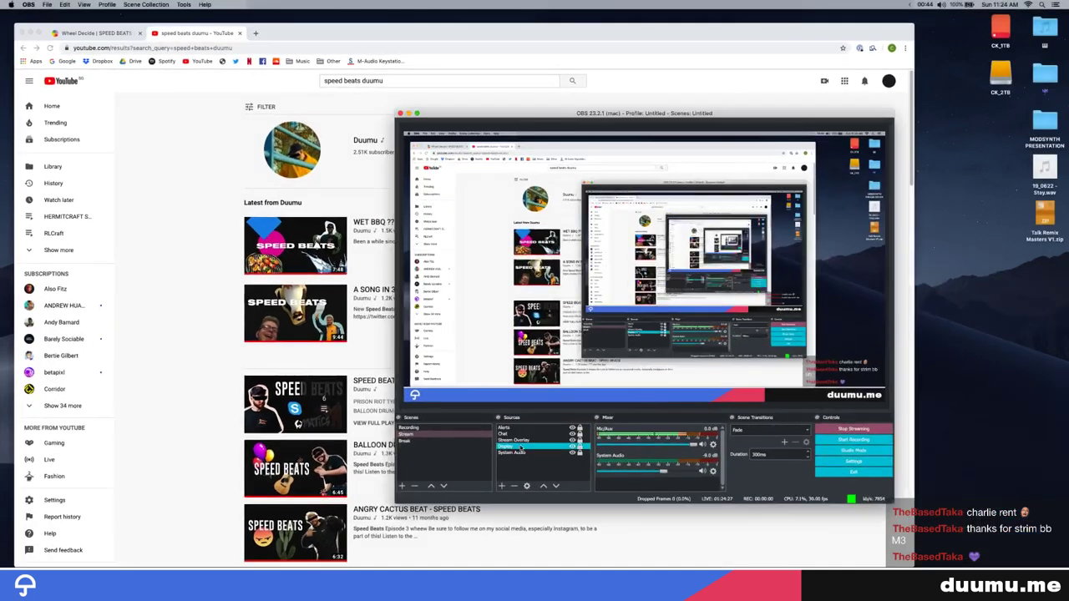
pyautogui.moveTo(562, 119); pyautogui.dragTo(667, 163)
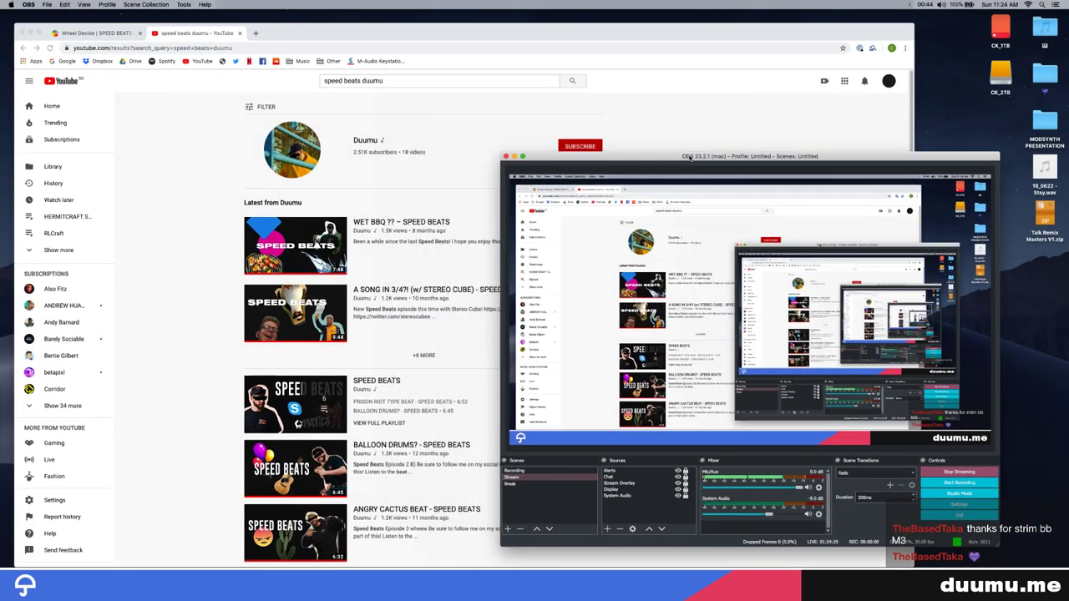